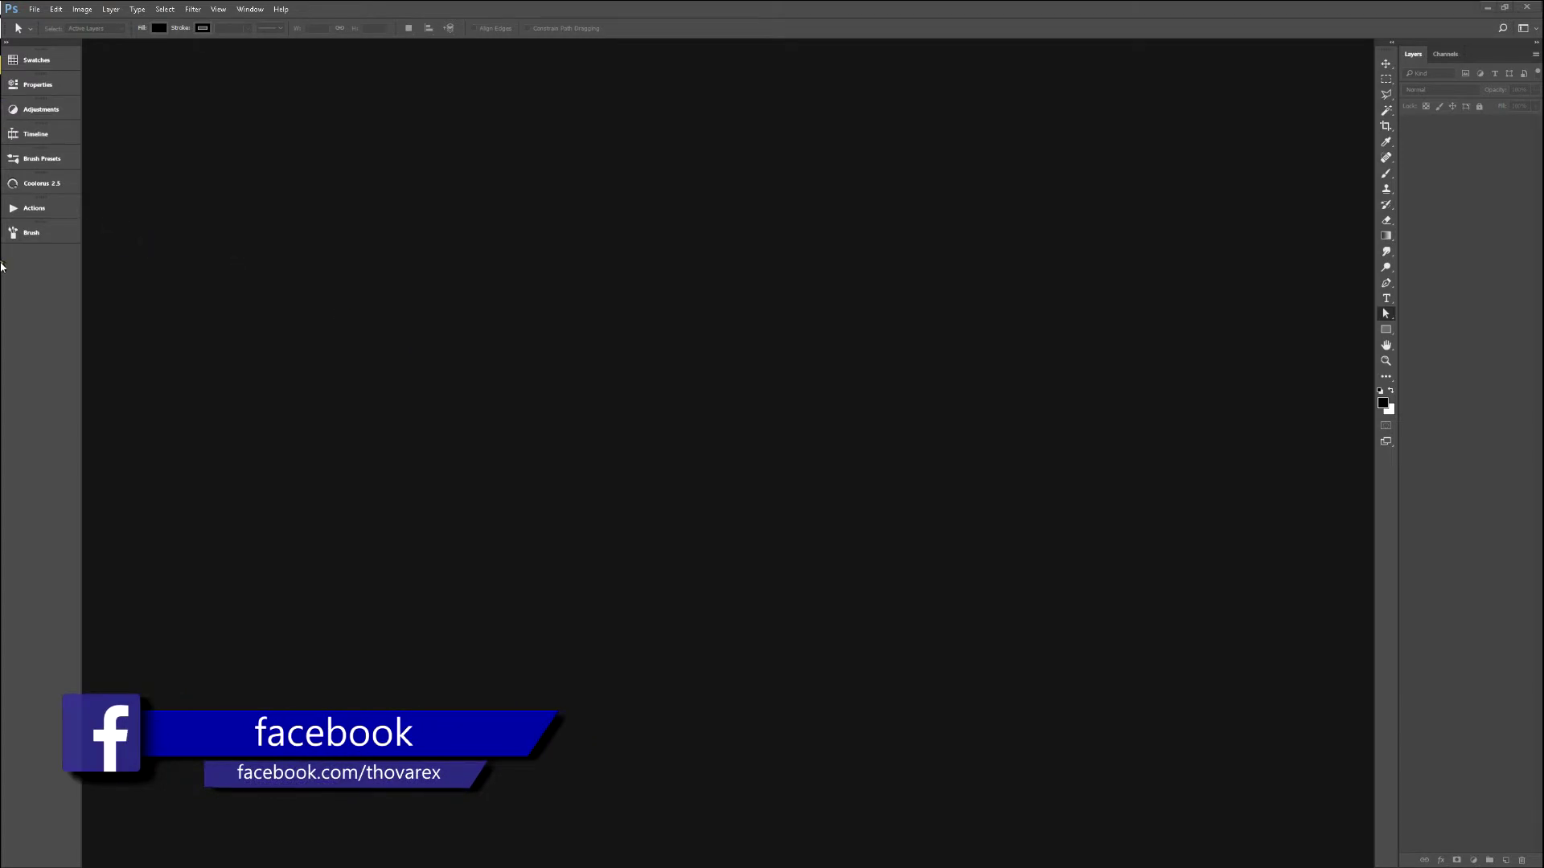
Switch to Chrome and look through the Products by Specialist list in the IMVU catalog.
key(alt+Tab)
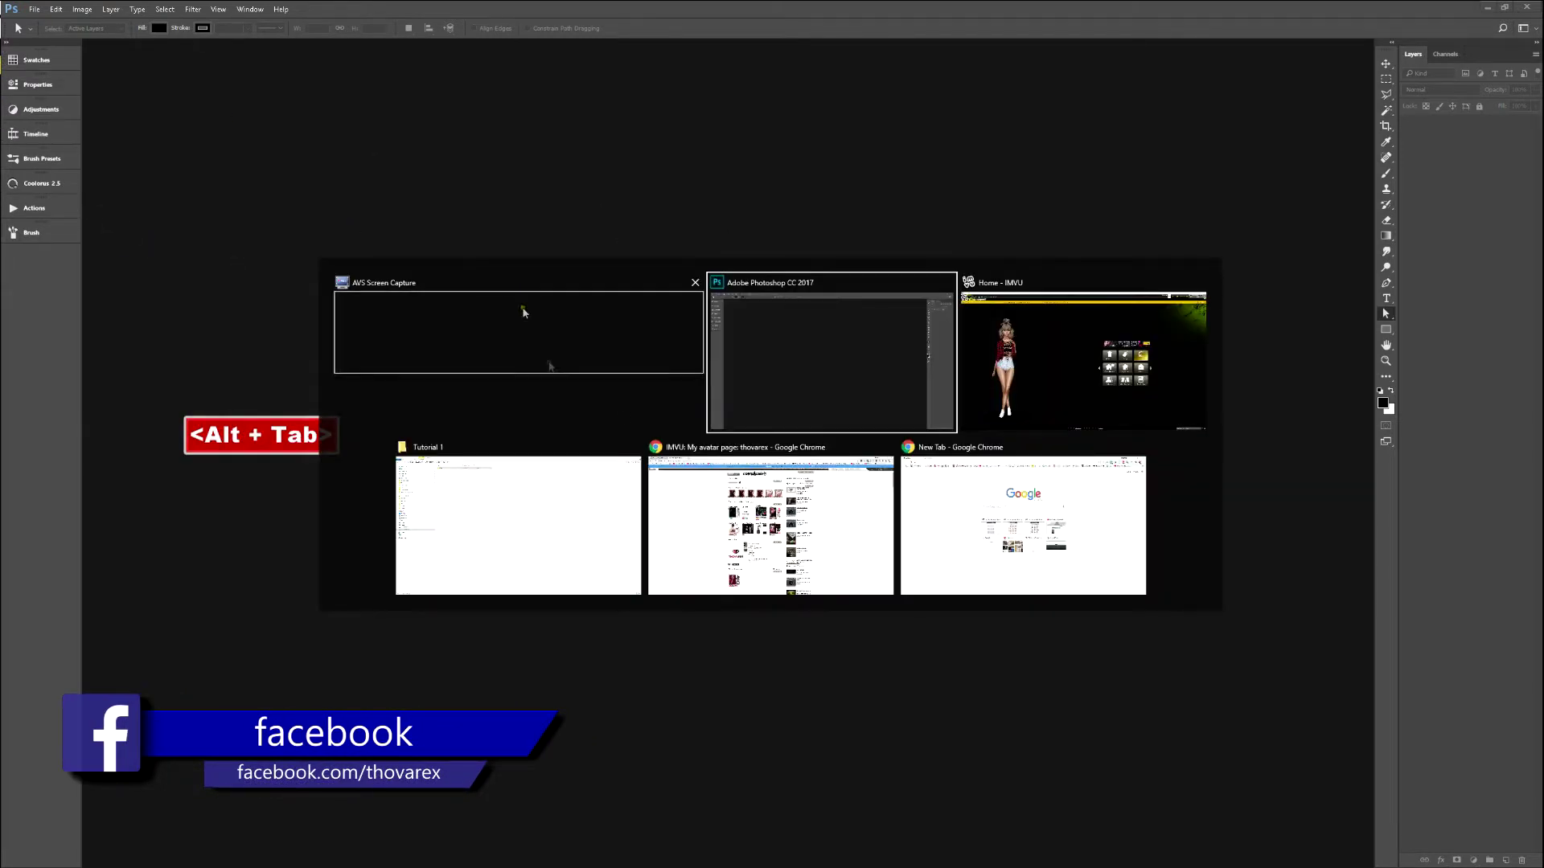
click(523, 311)
key(alt+Tab)
alt+click(718, 505)
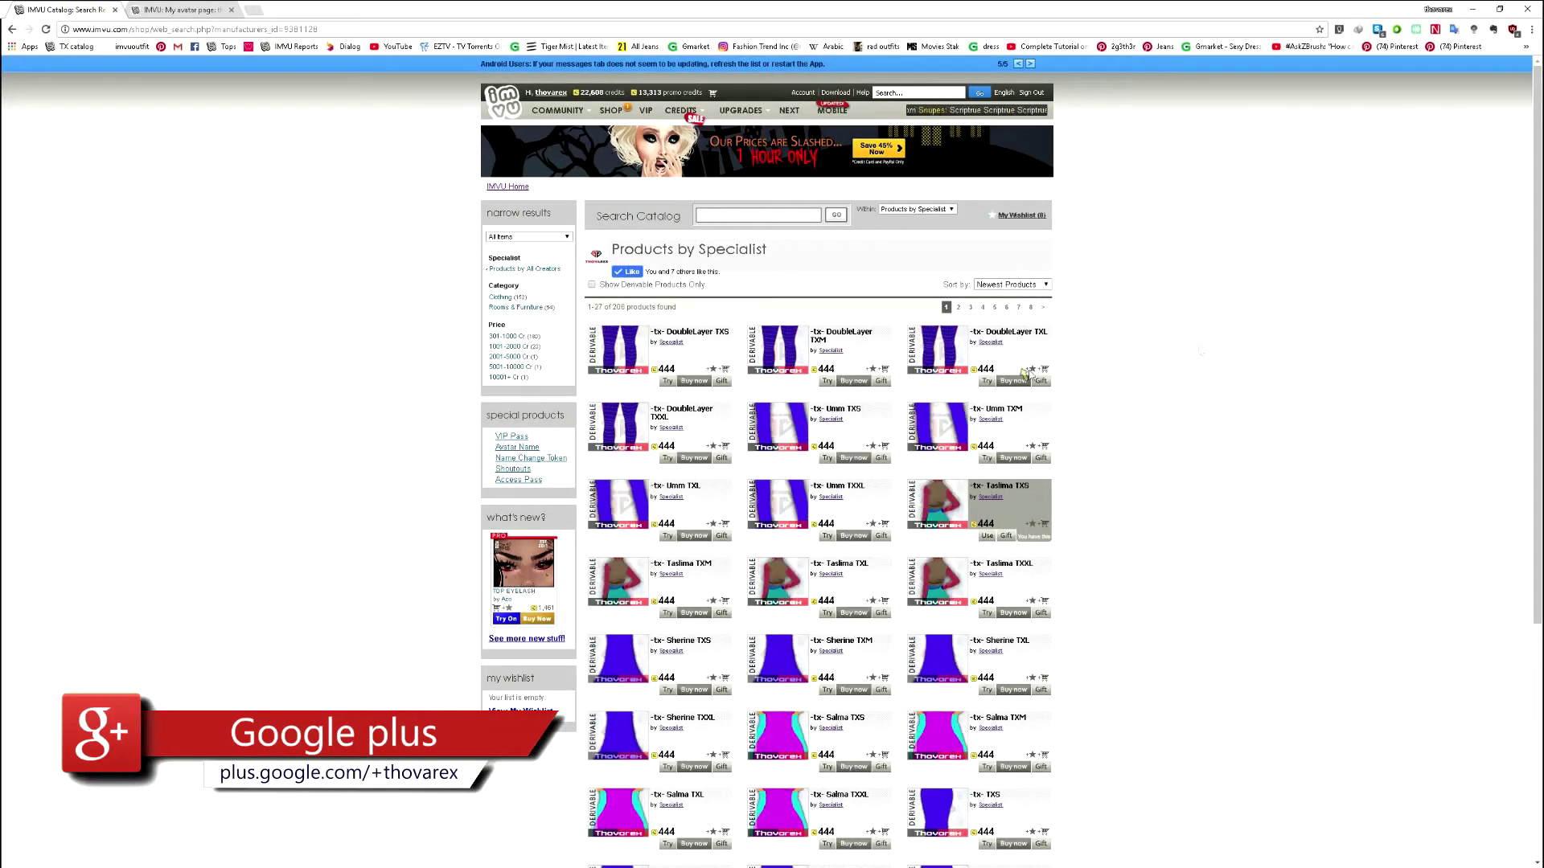
scroll(1535, 294, down, 2)
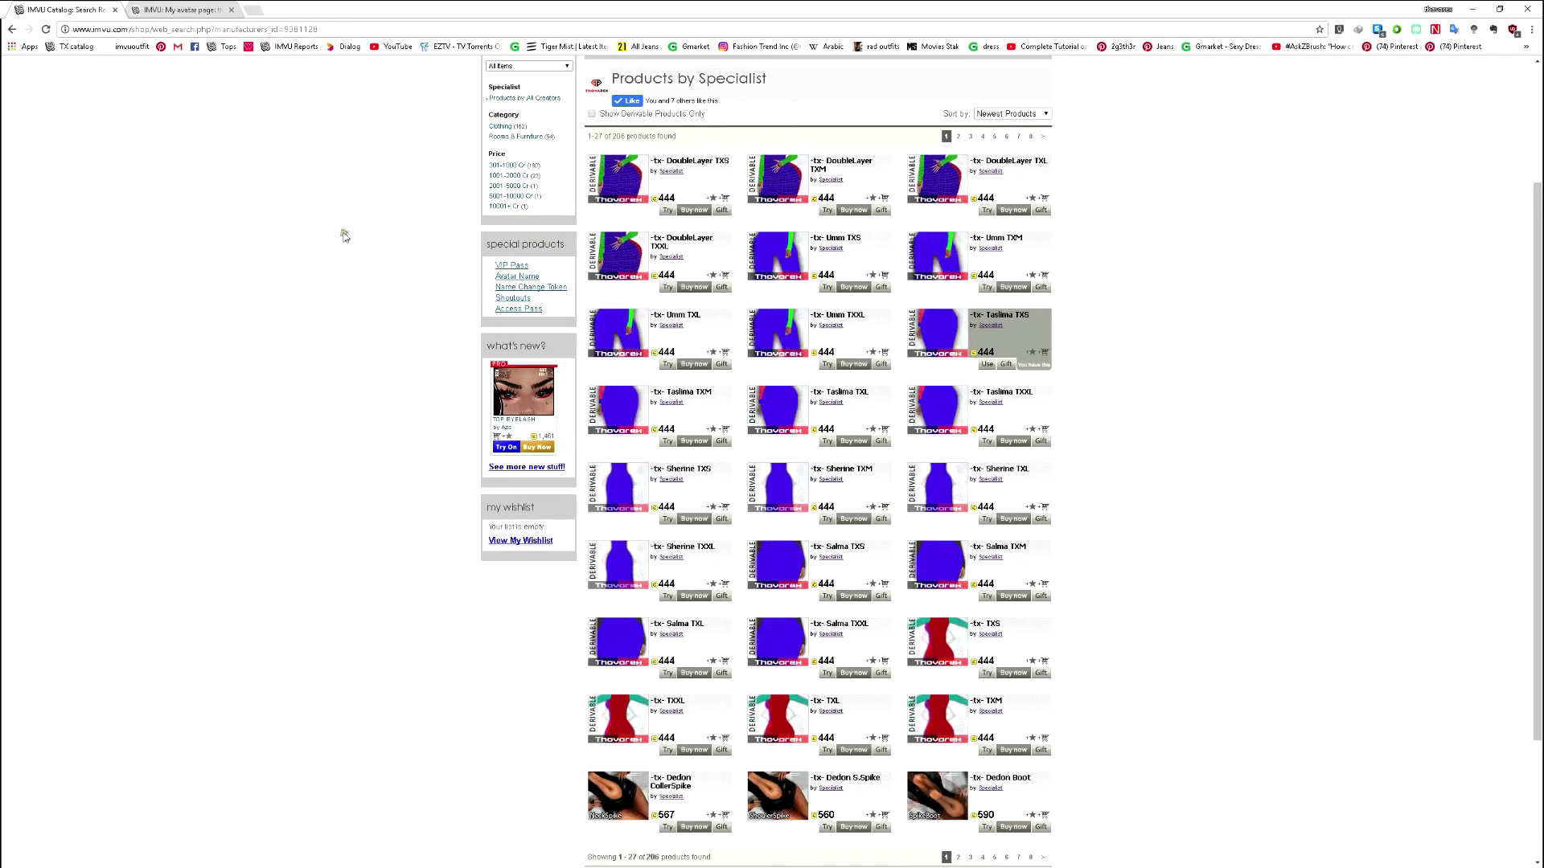
Switch to the Tutorial 1 folder in File Explorer and open Screenshot_1.jpg from Reference Pics in Photoshop.
key(alt+Tab)
alt+click(693, 478)
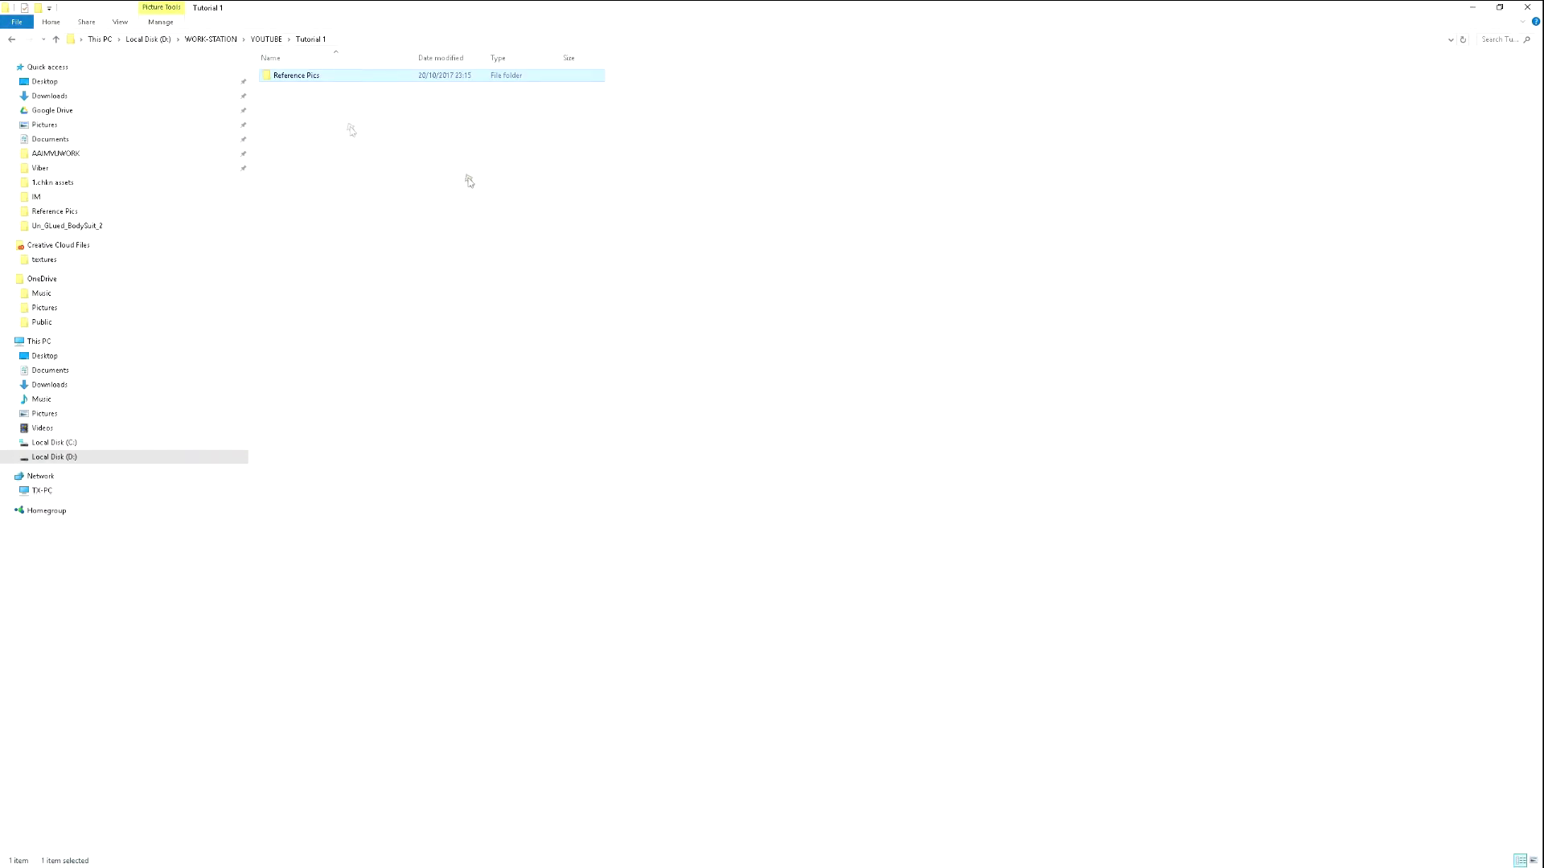
double_click(310, 76)
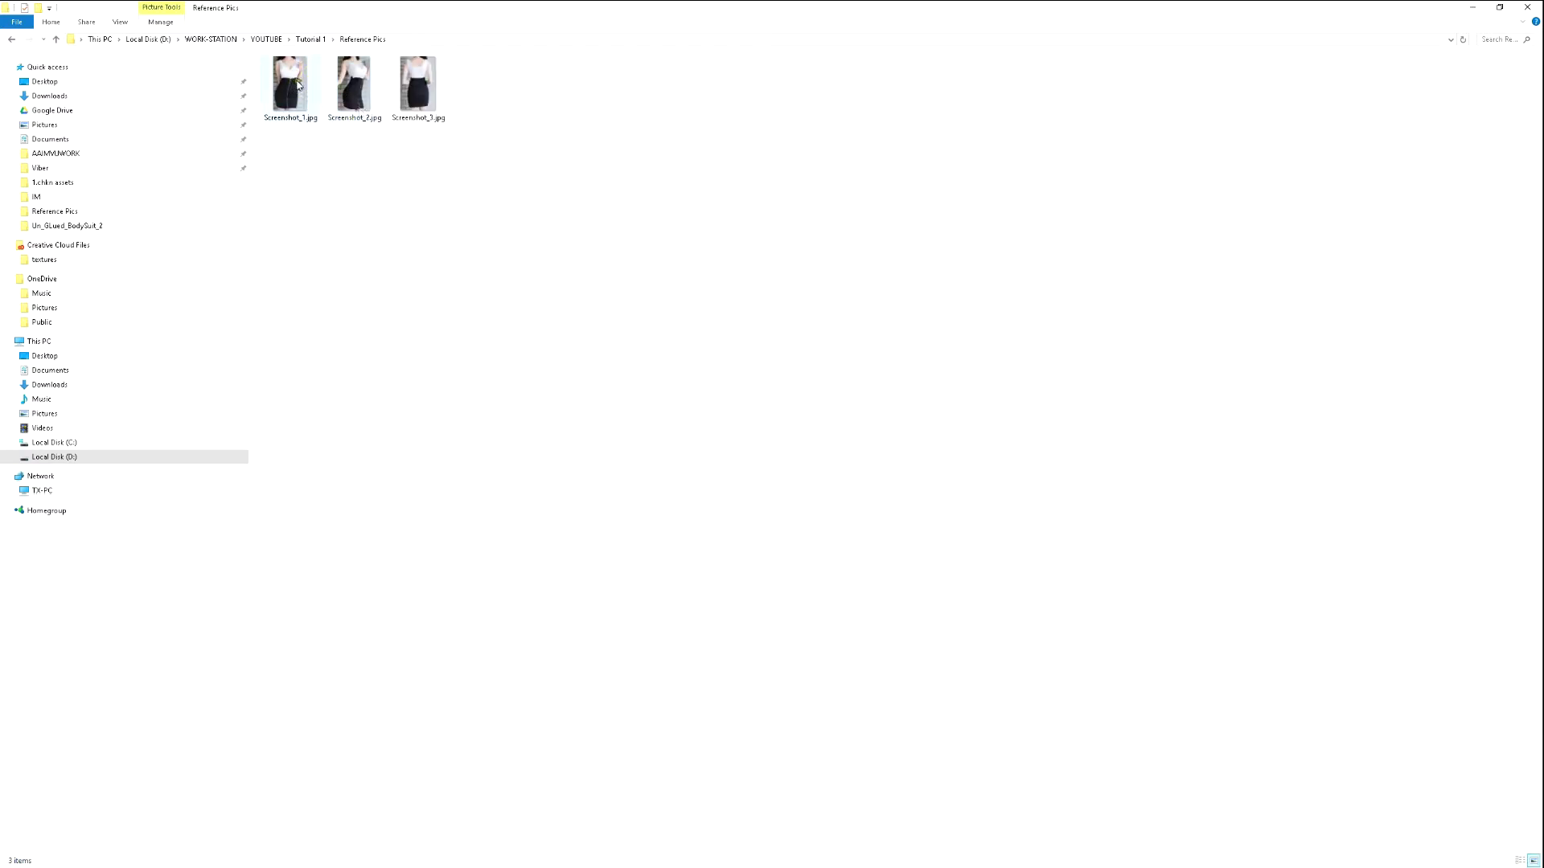
right_click(298, 84)
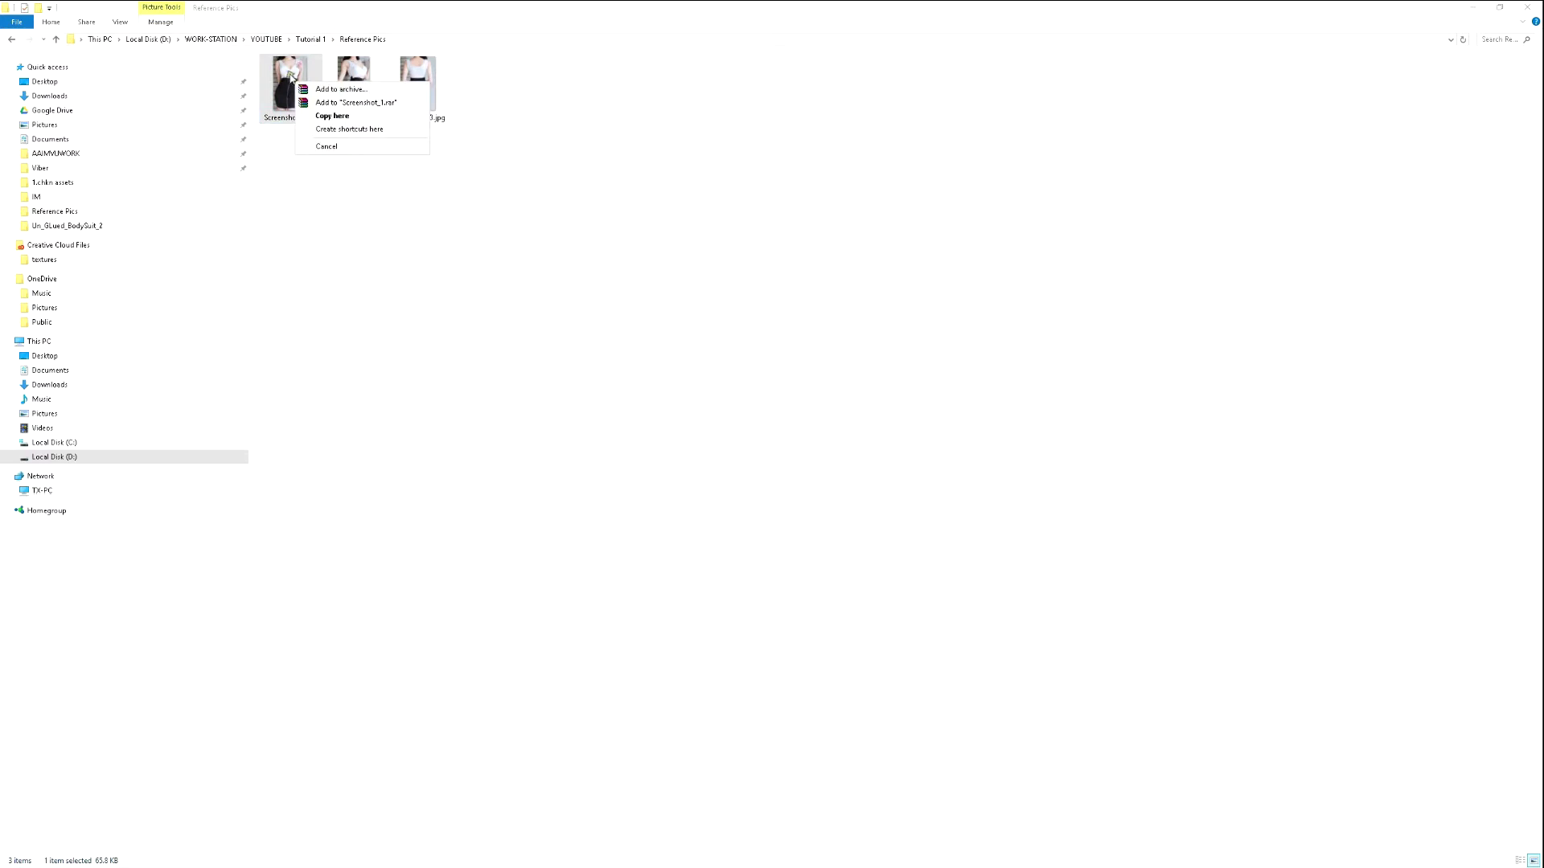
click(290, 81)
click(290, 86)
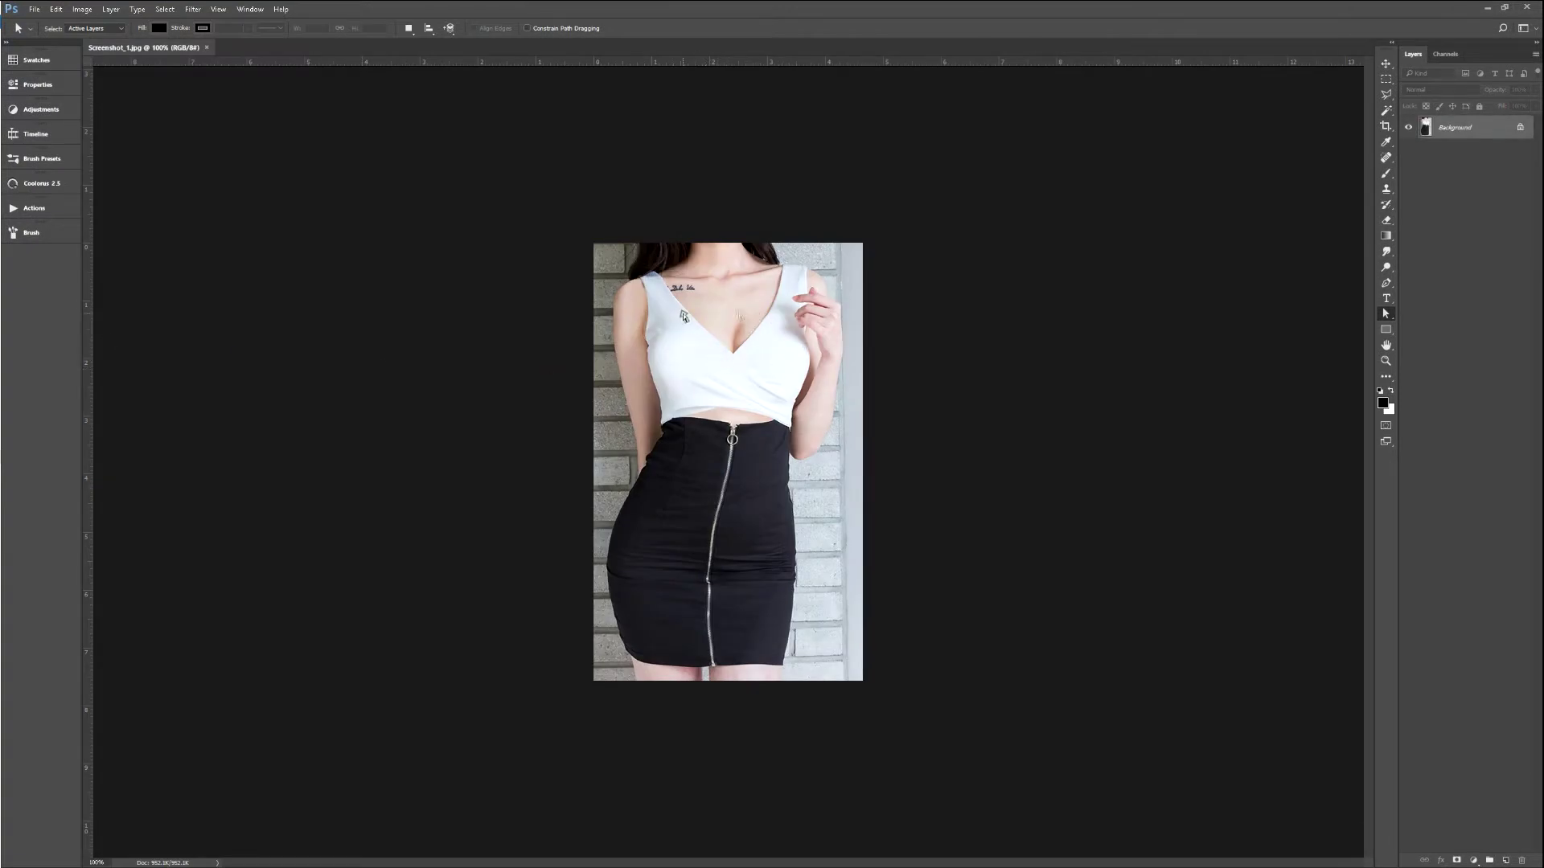
Return to the Reference Pics folder and view Screenshot_2.jpg and Screenshot_3.jpg in Windows Photo Viewer.
key(alt)
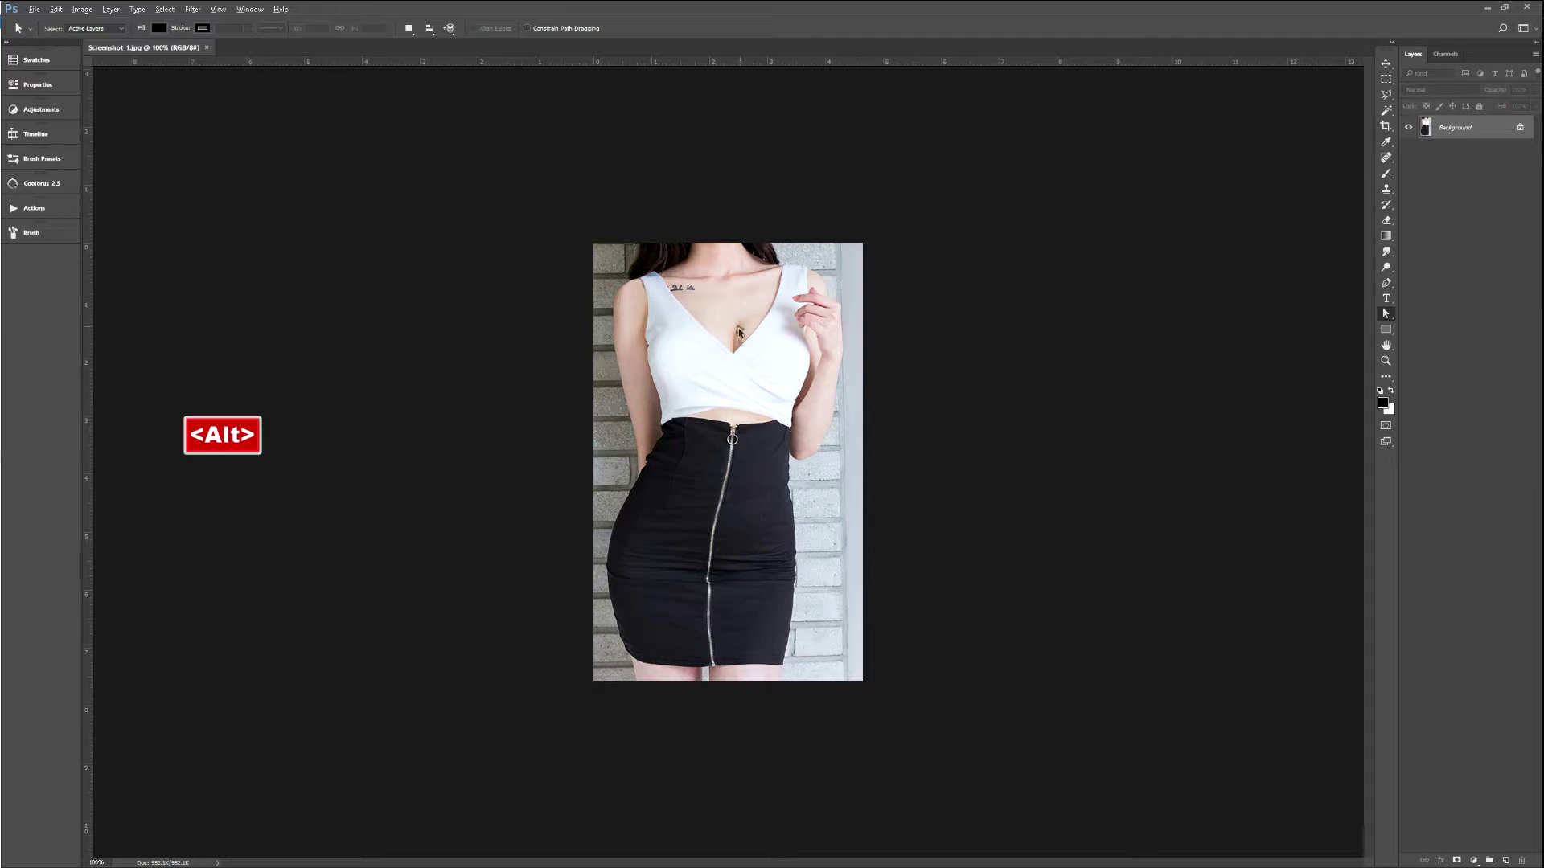
key(alt+Tab)
drag(289, 84, 351, 78)
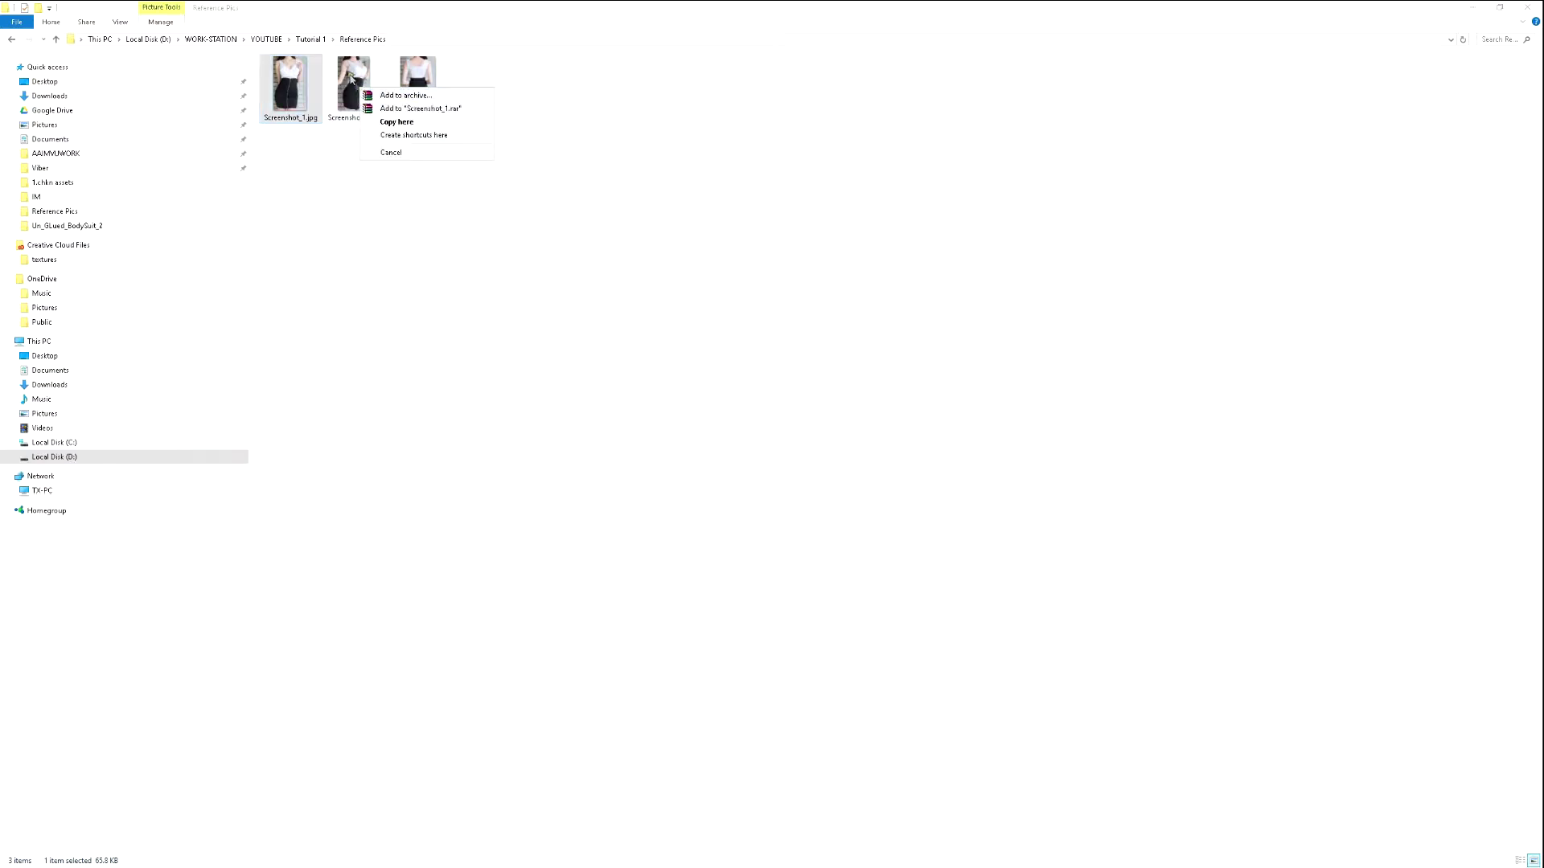
click(514, 227)
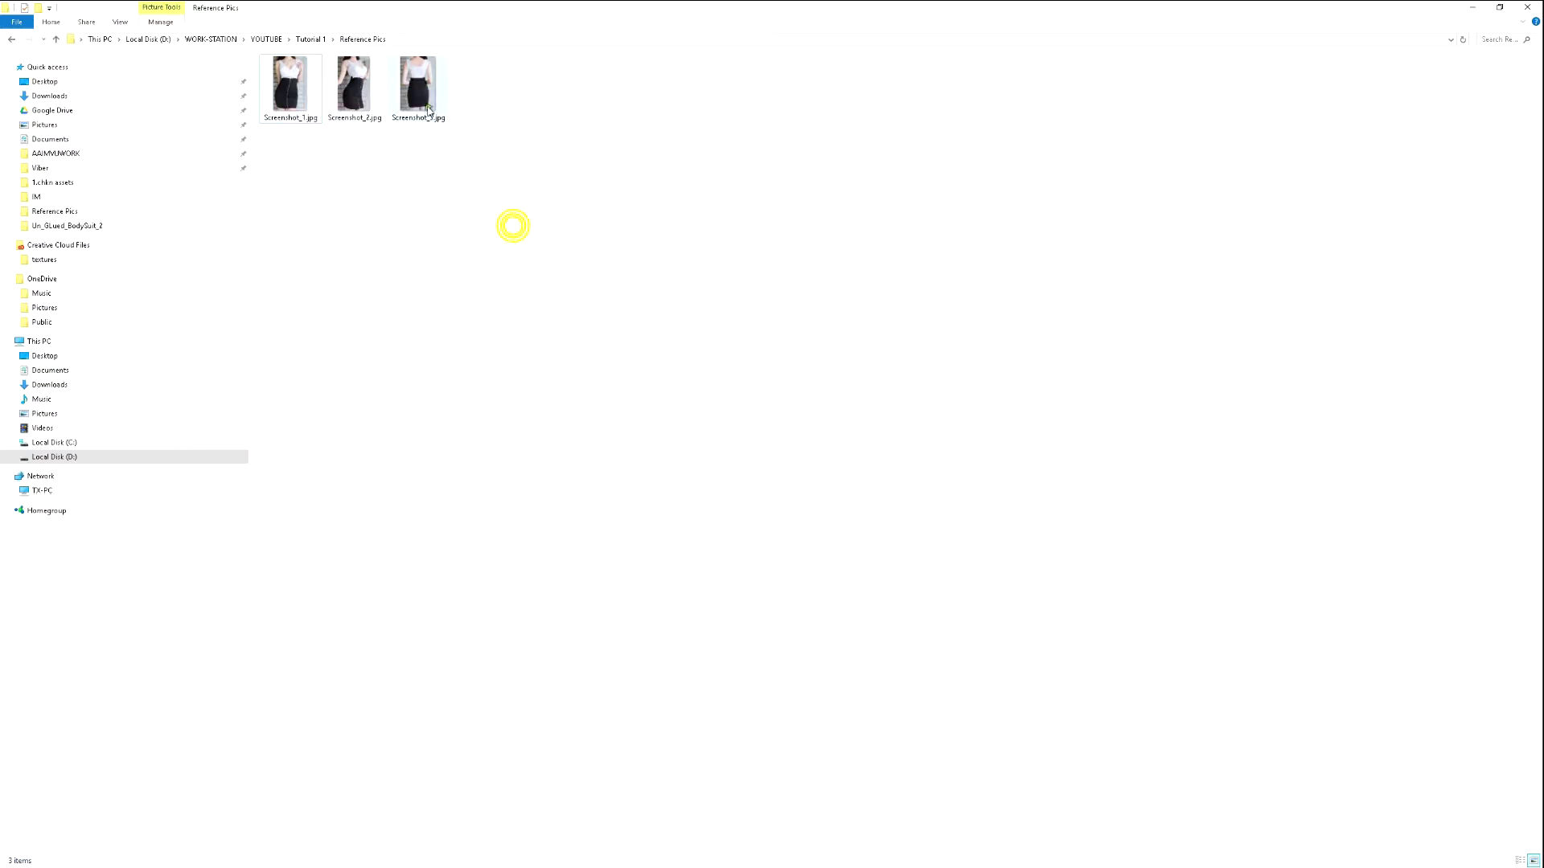
right_click(351, 80)
mouse_move(451, 213)
click(595, 267)
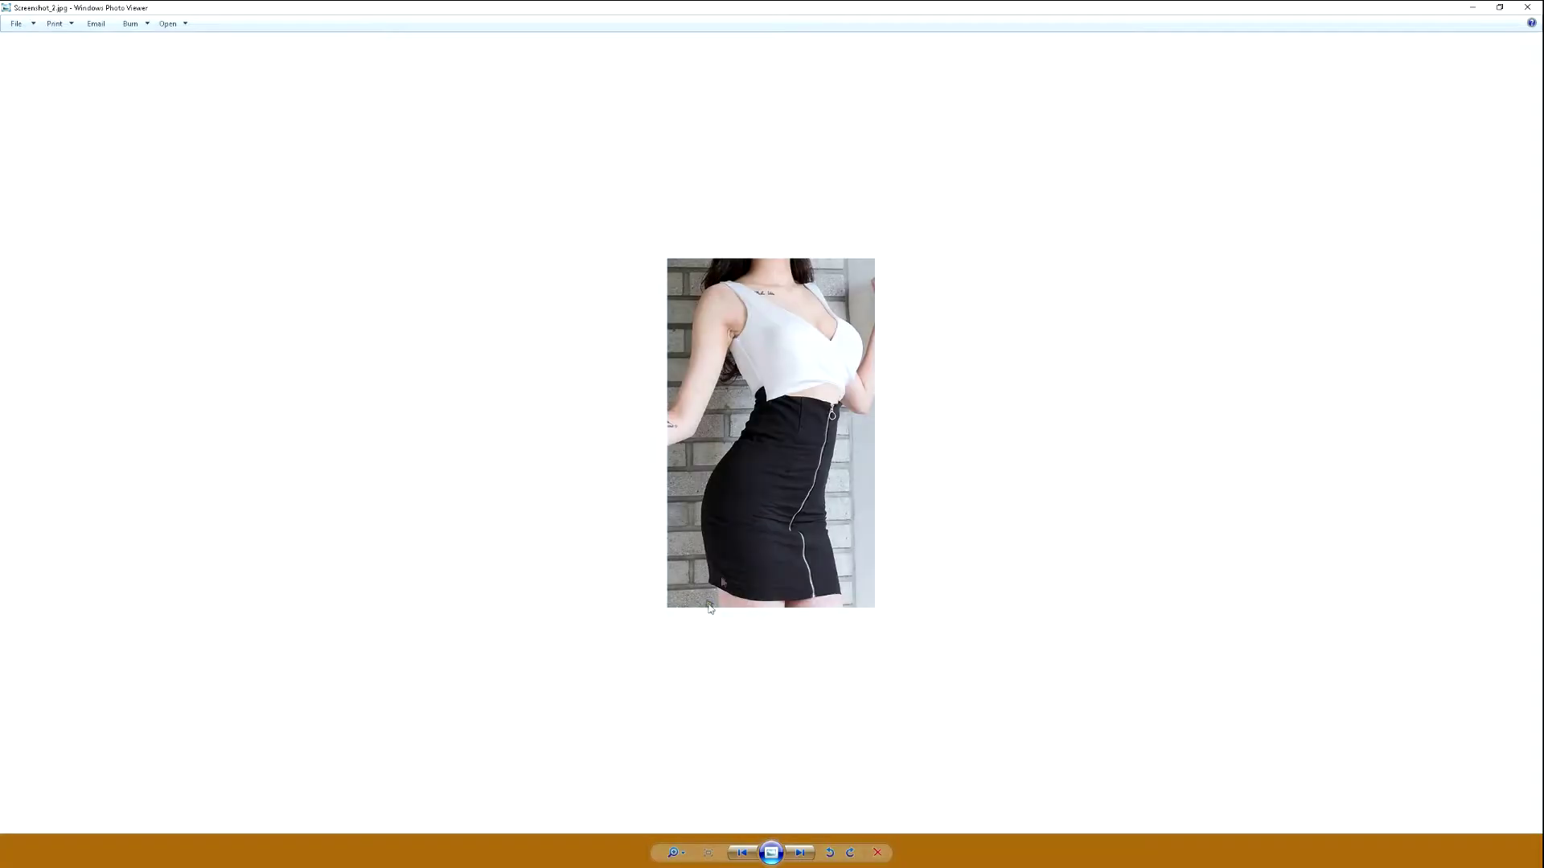
click(799, 852)
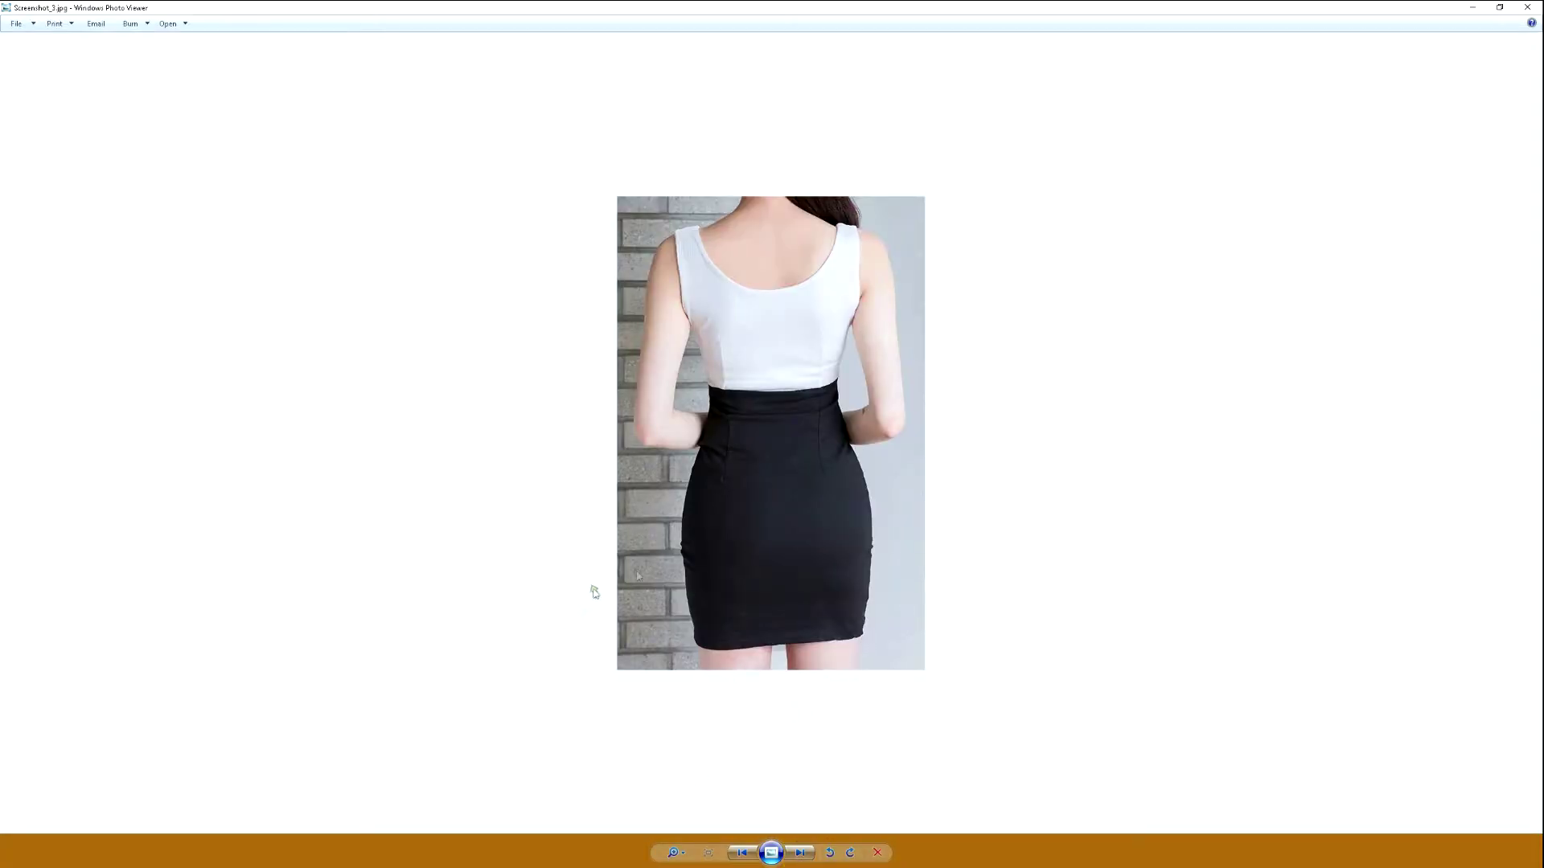
Switch to Chrome, open the -tx- TXL product page from the catalog and follow its link to the maps.
key(alt+Tab)
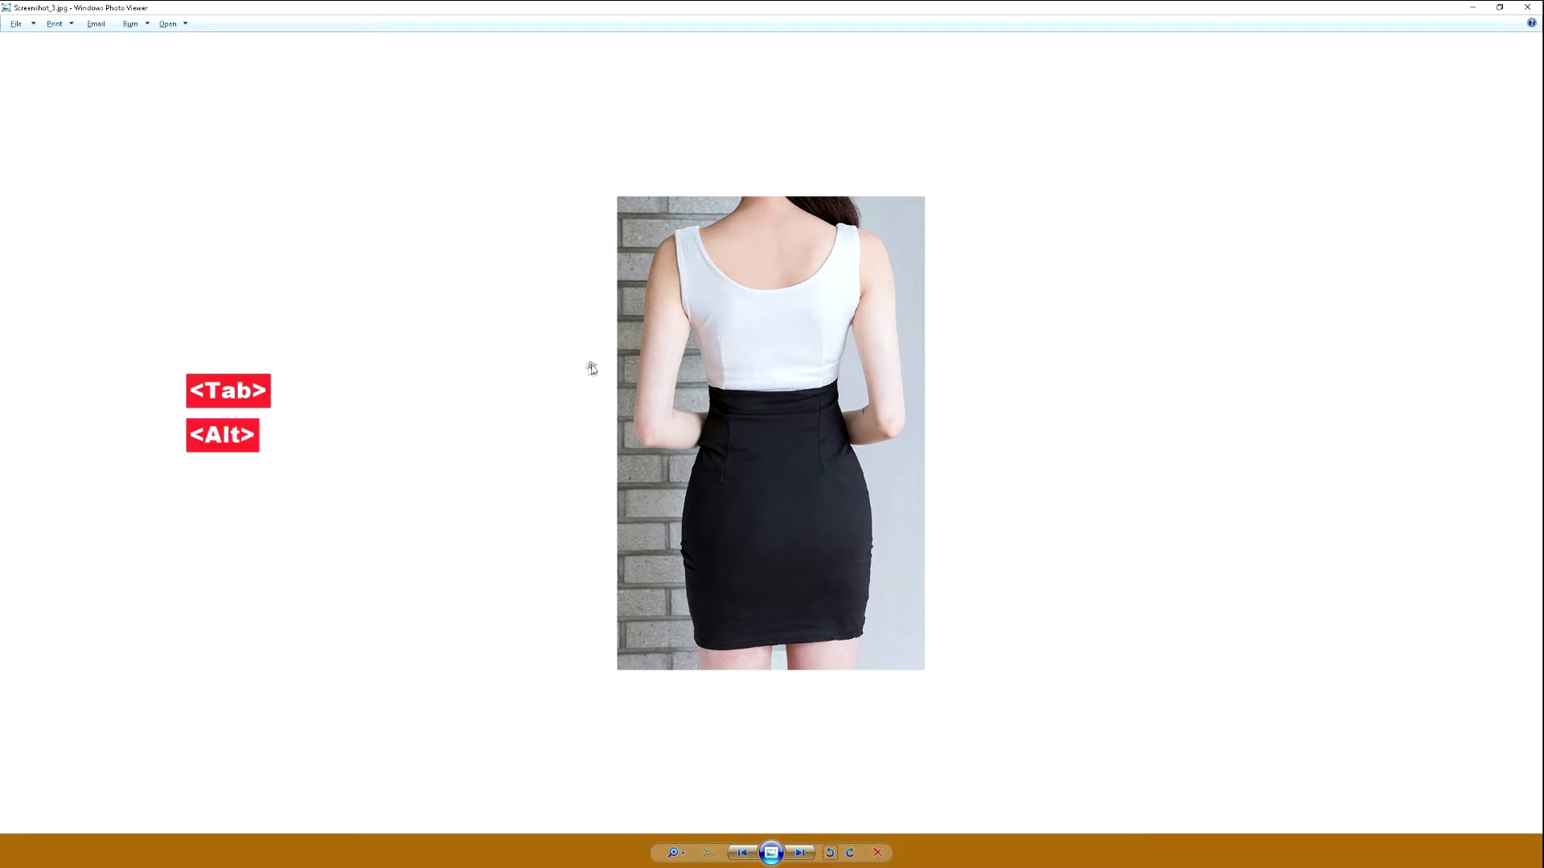
key(alt+Tab)
key(alt+Tab)
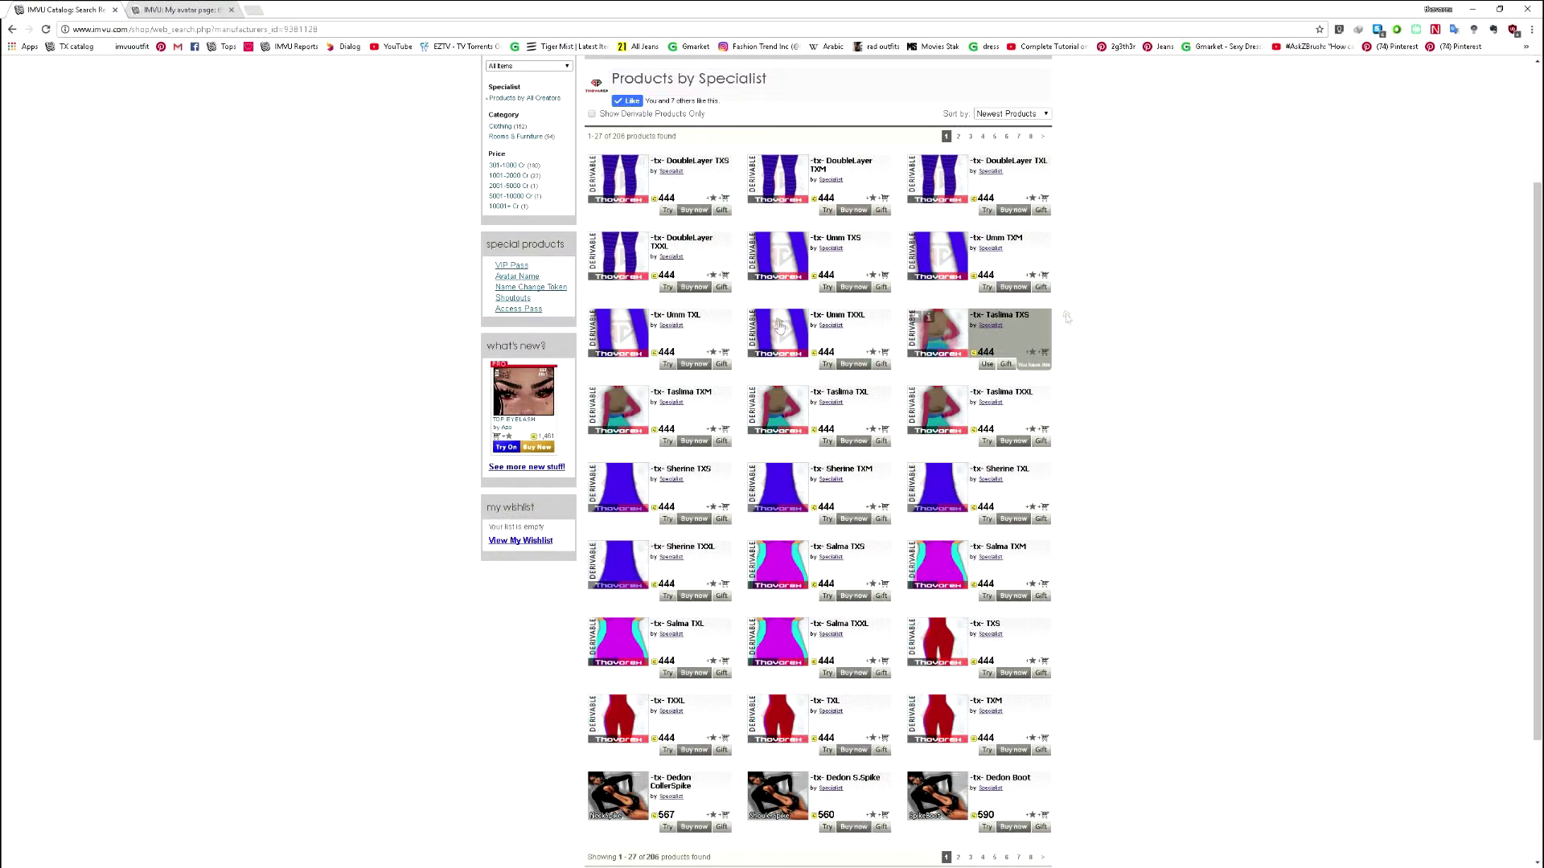
drag(1535, 408, 1535, 465)
click(792, 644)
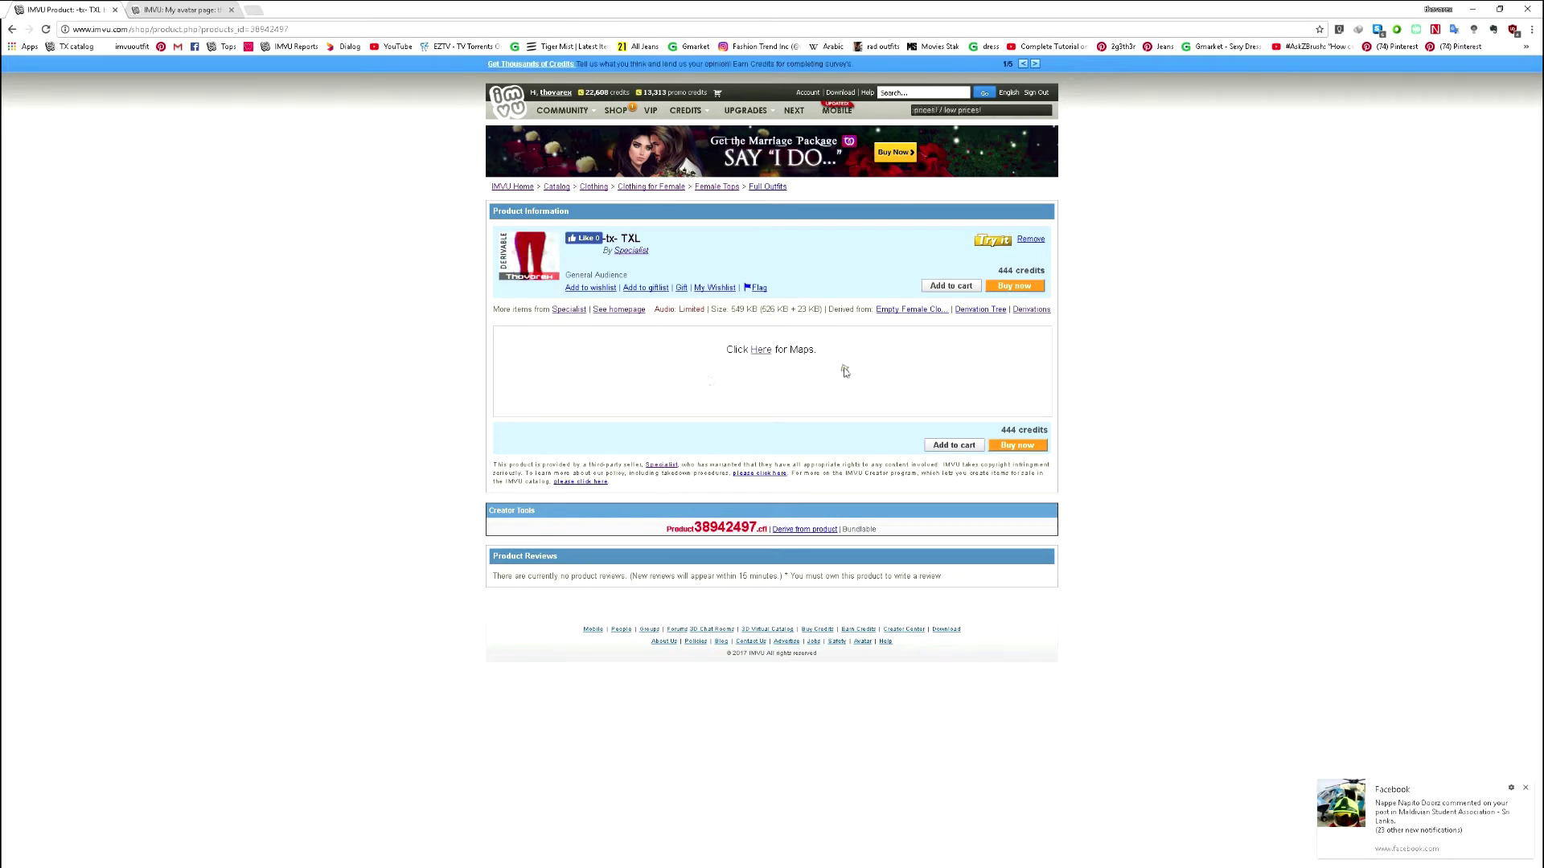
click(760, 350)
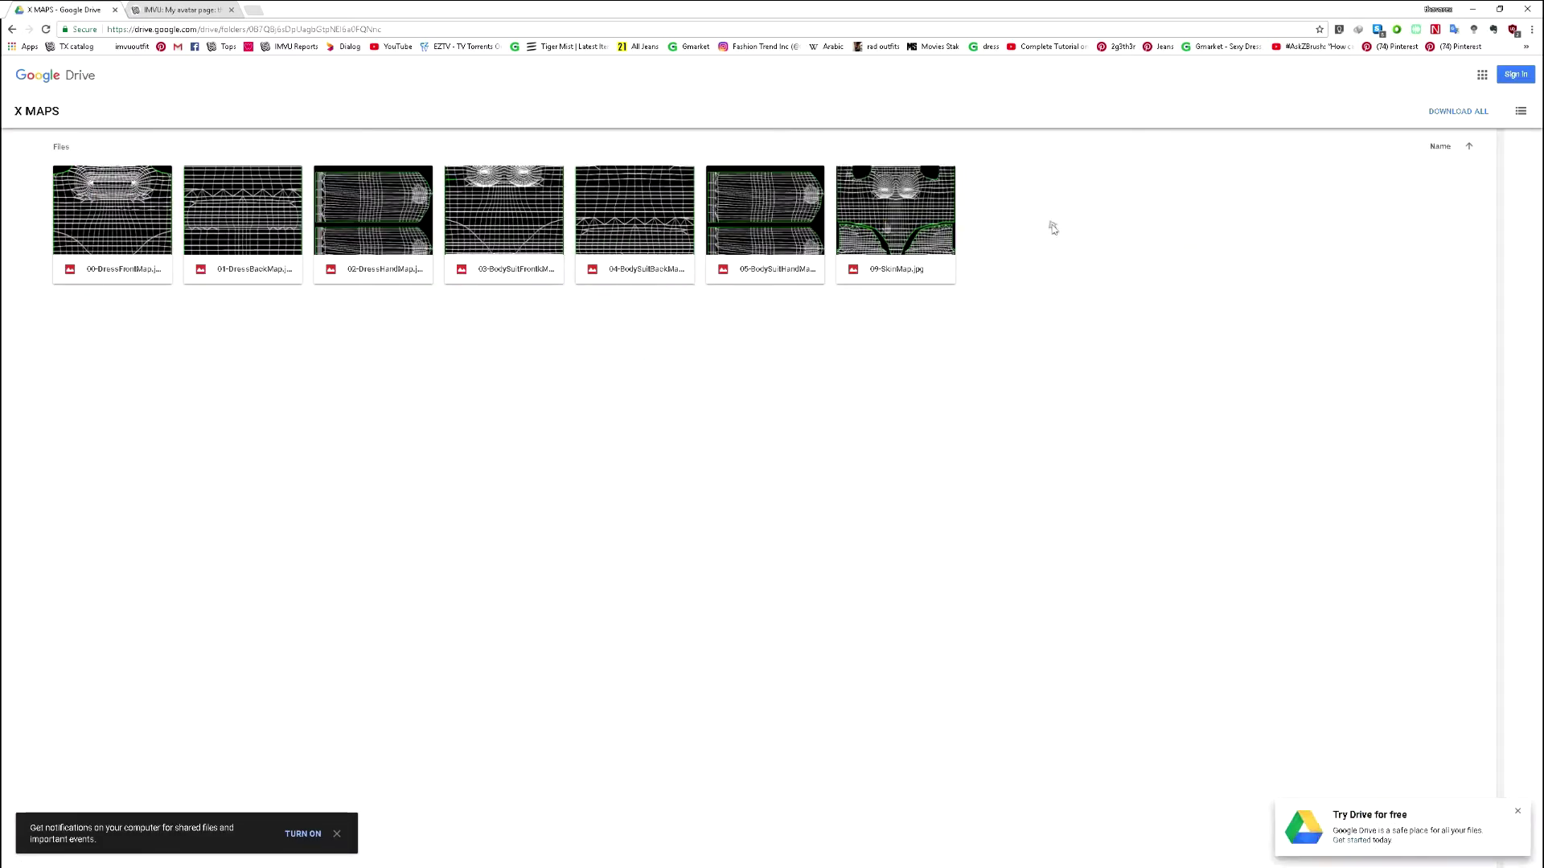
Download all files of the X MAPS folder as a zip archive into the Tutorial 1 folder.
click(1461, 111)
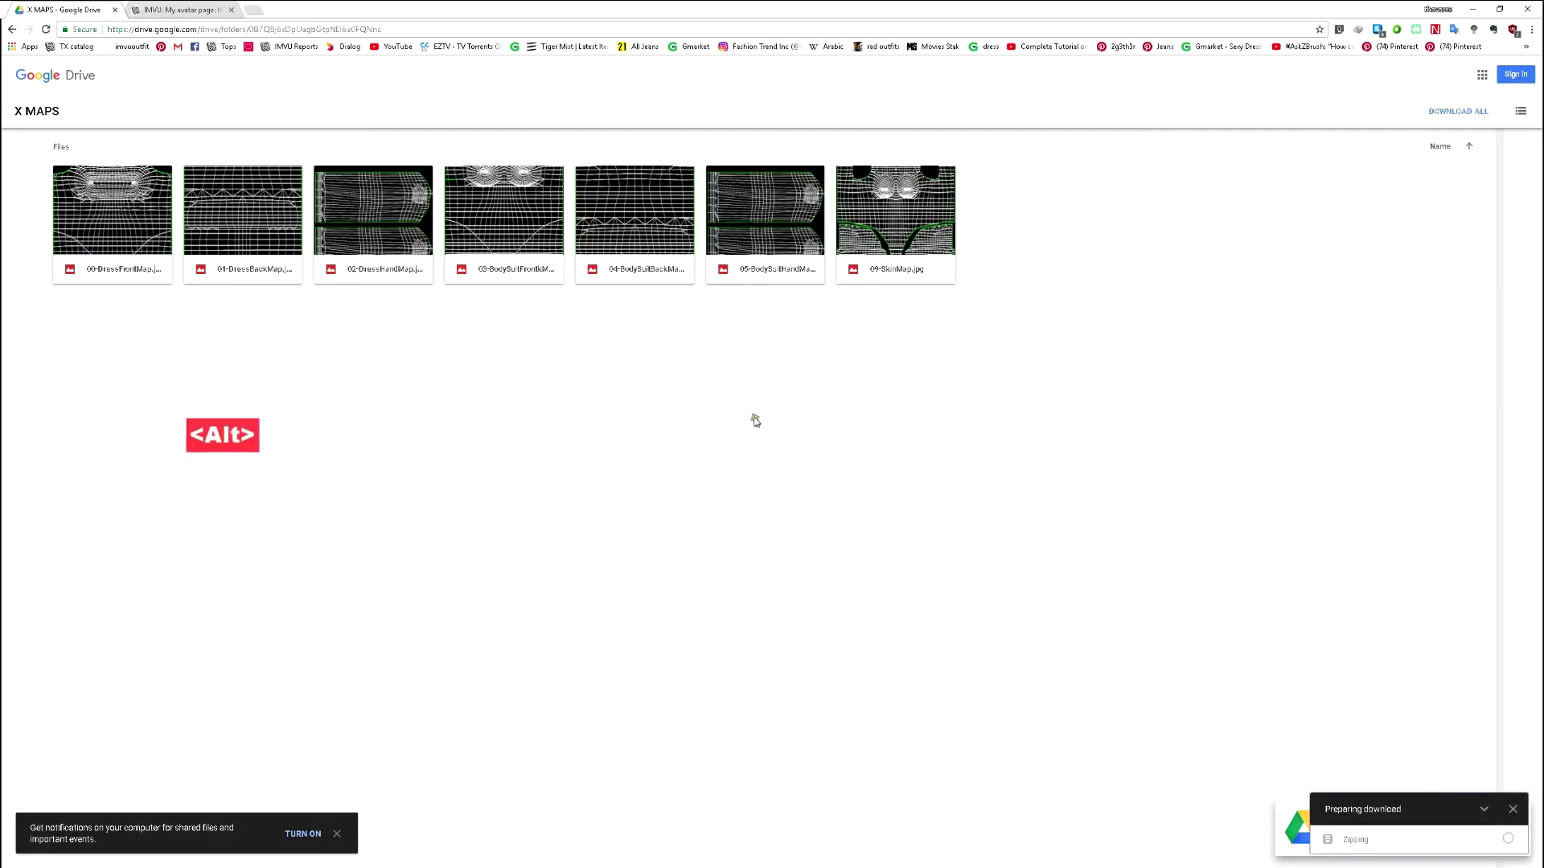
key(alt+Tab)
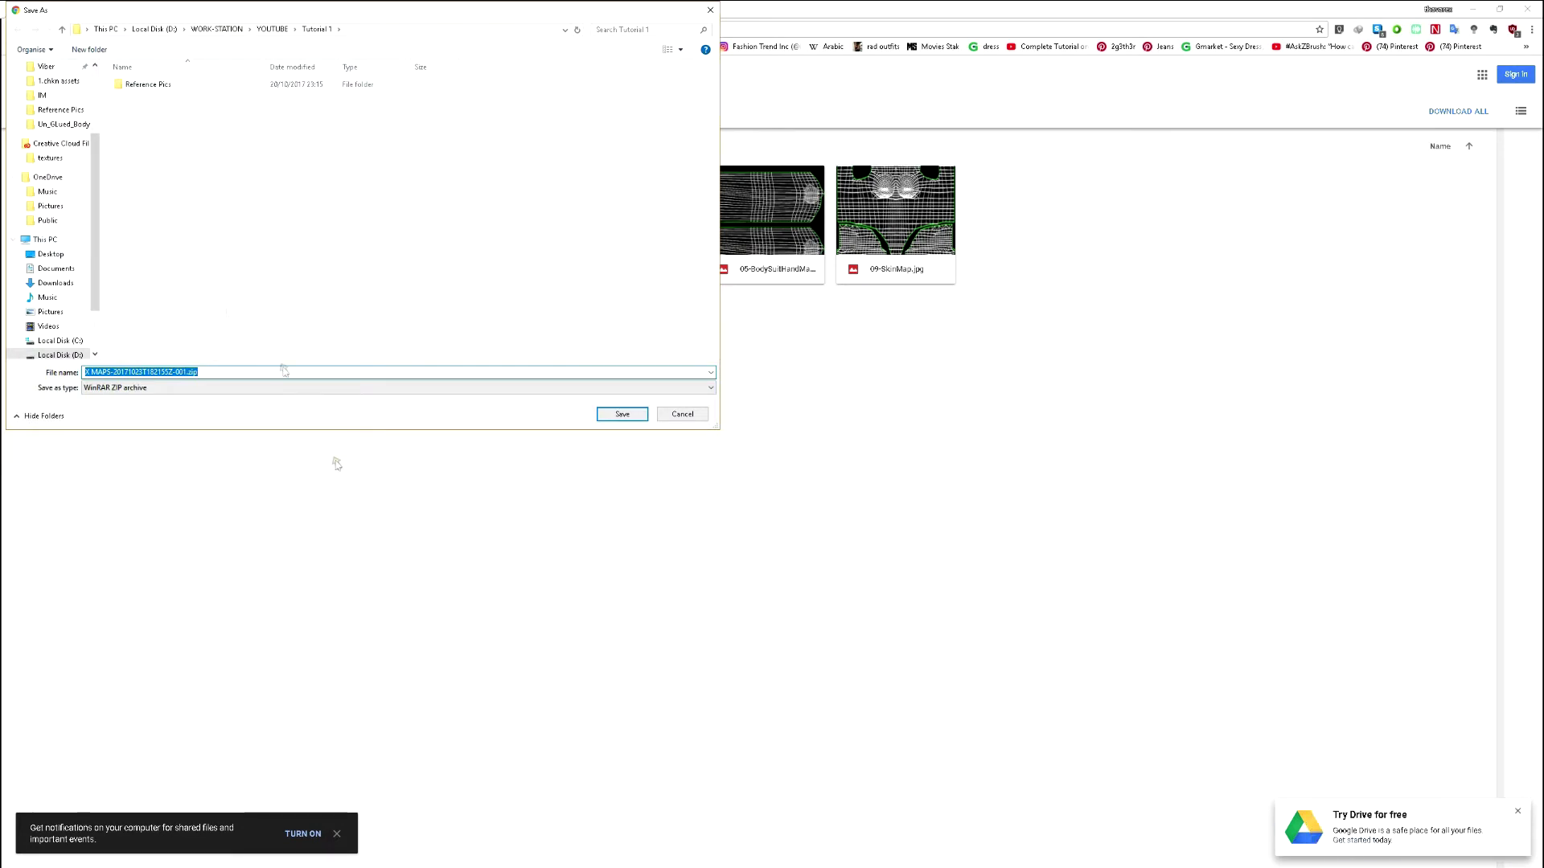
click(623, 414)
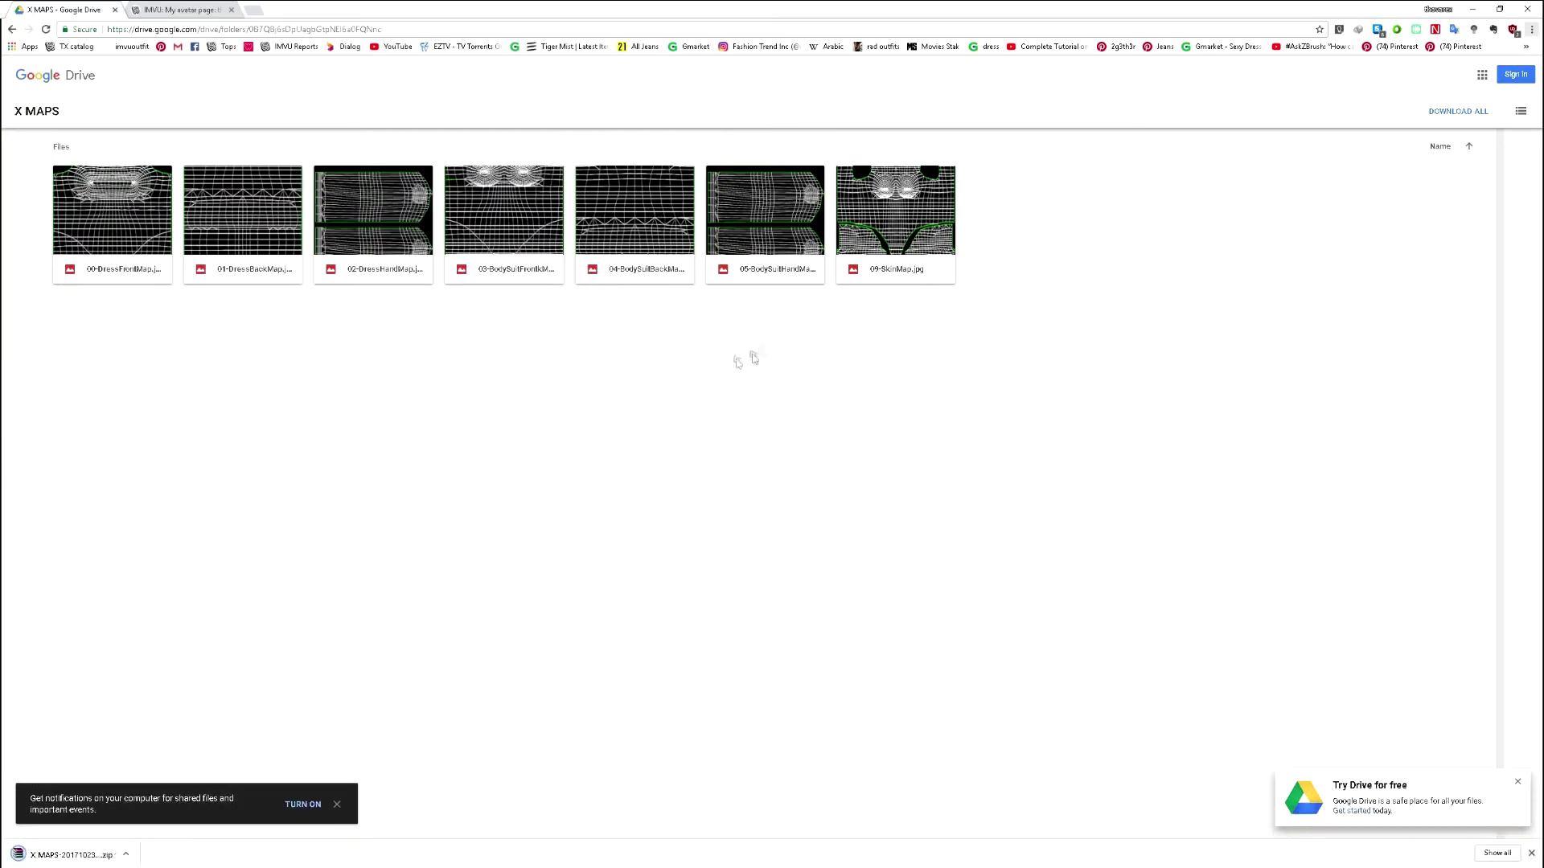
Extract the downloaded X MAPS zip into its own subfolder of Tutorial 1 and open the extracted X MAPS folder.
key(alt+Tab)
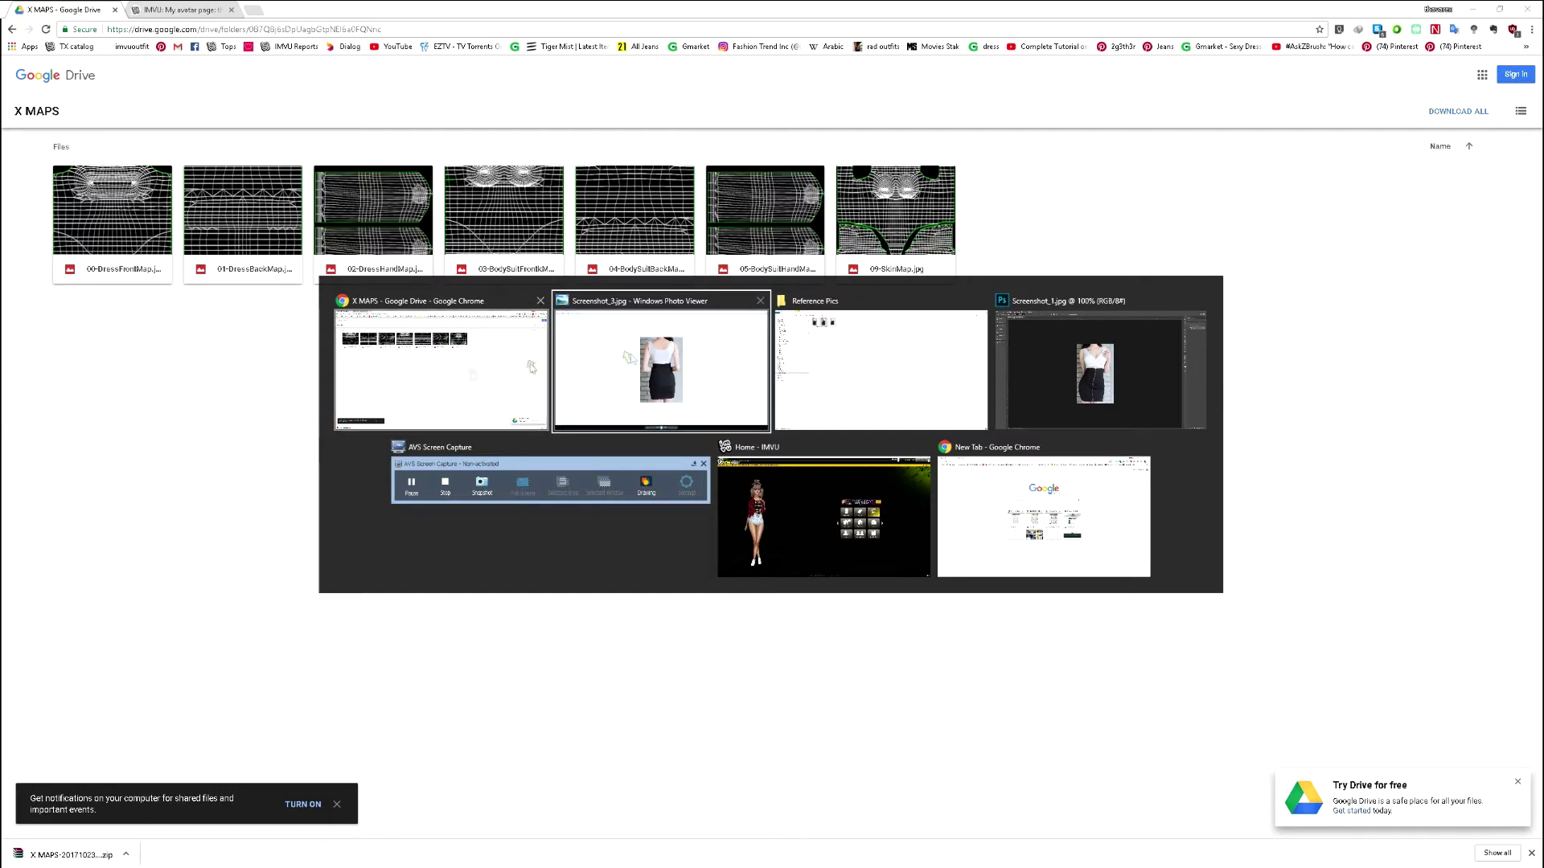
click(312, 39)
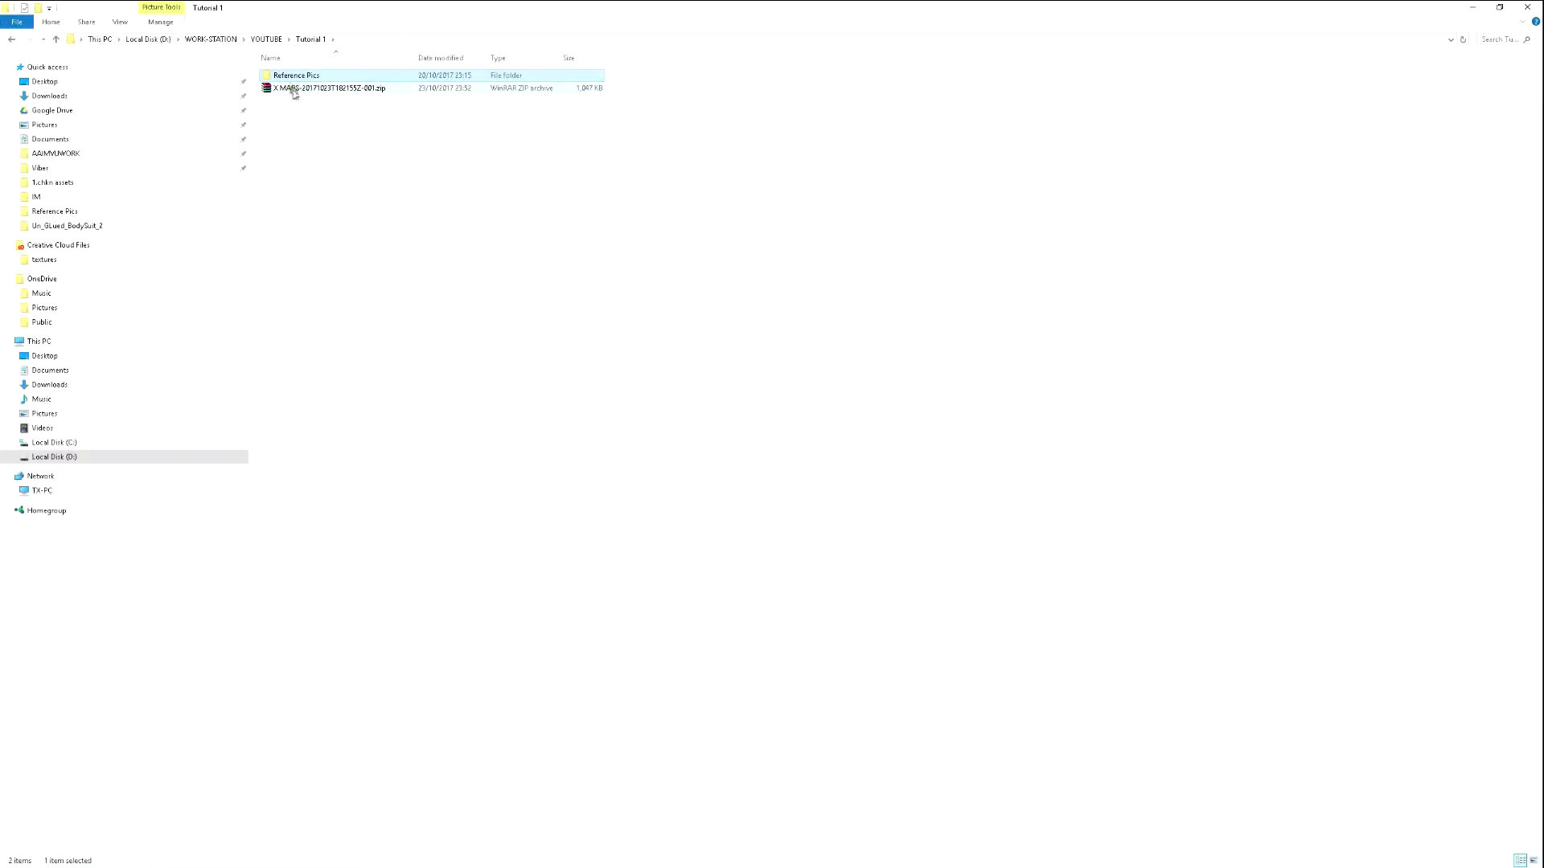
click(298, 90)
right_click(308, 92)
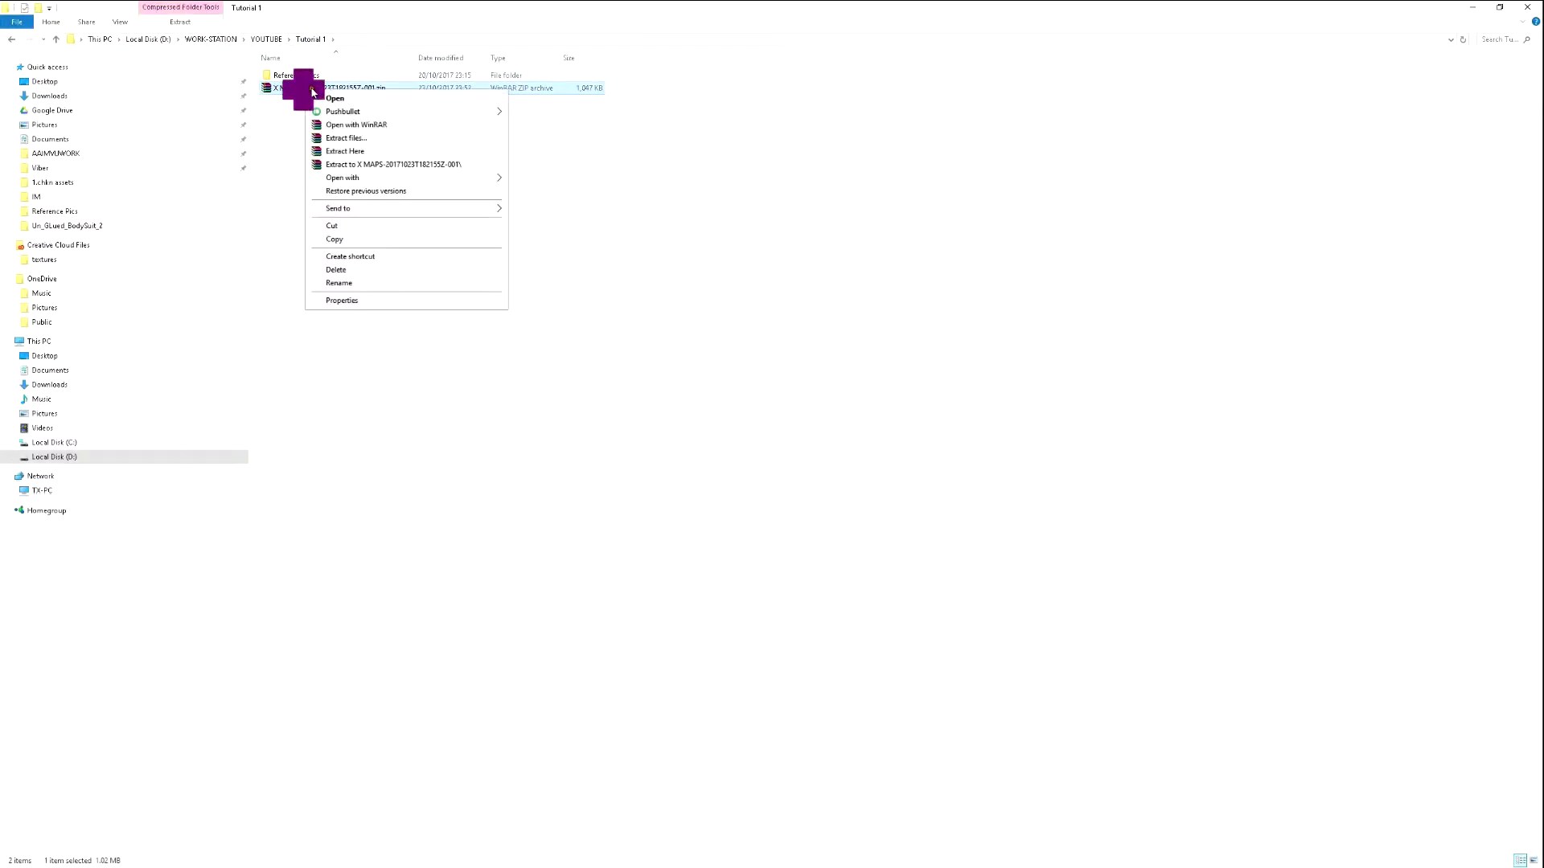
click(358, 165)
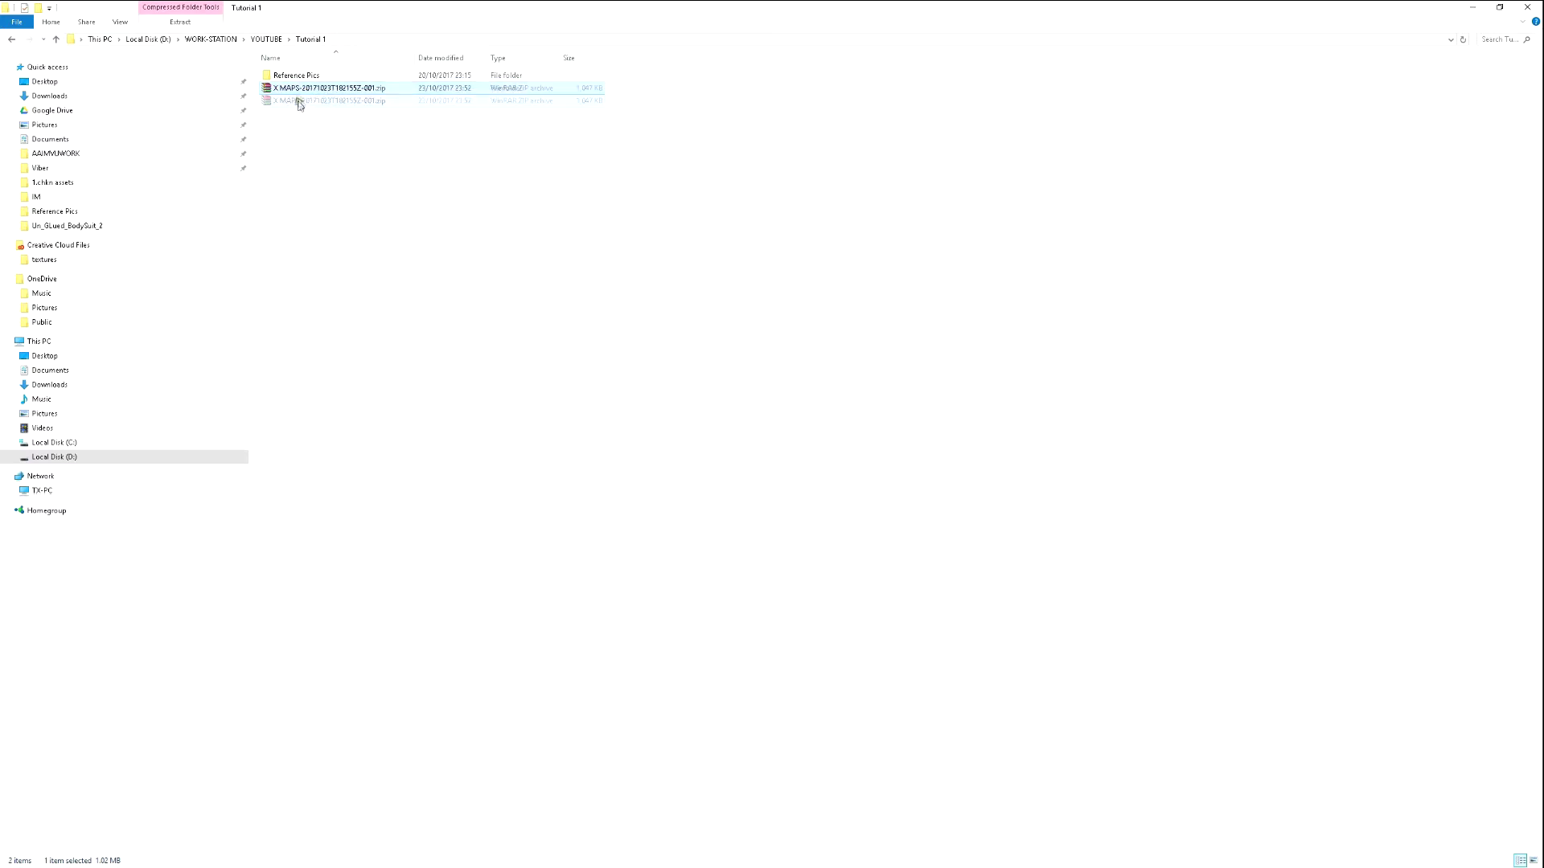
double_click(314, 89)
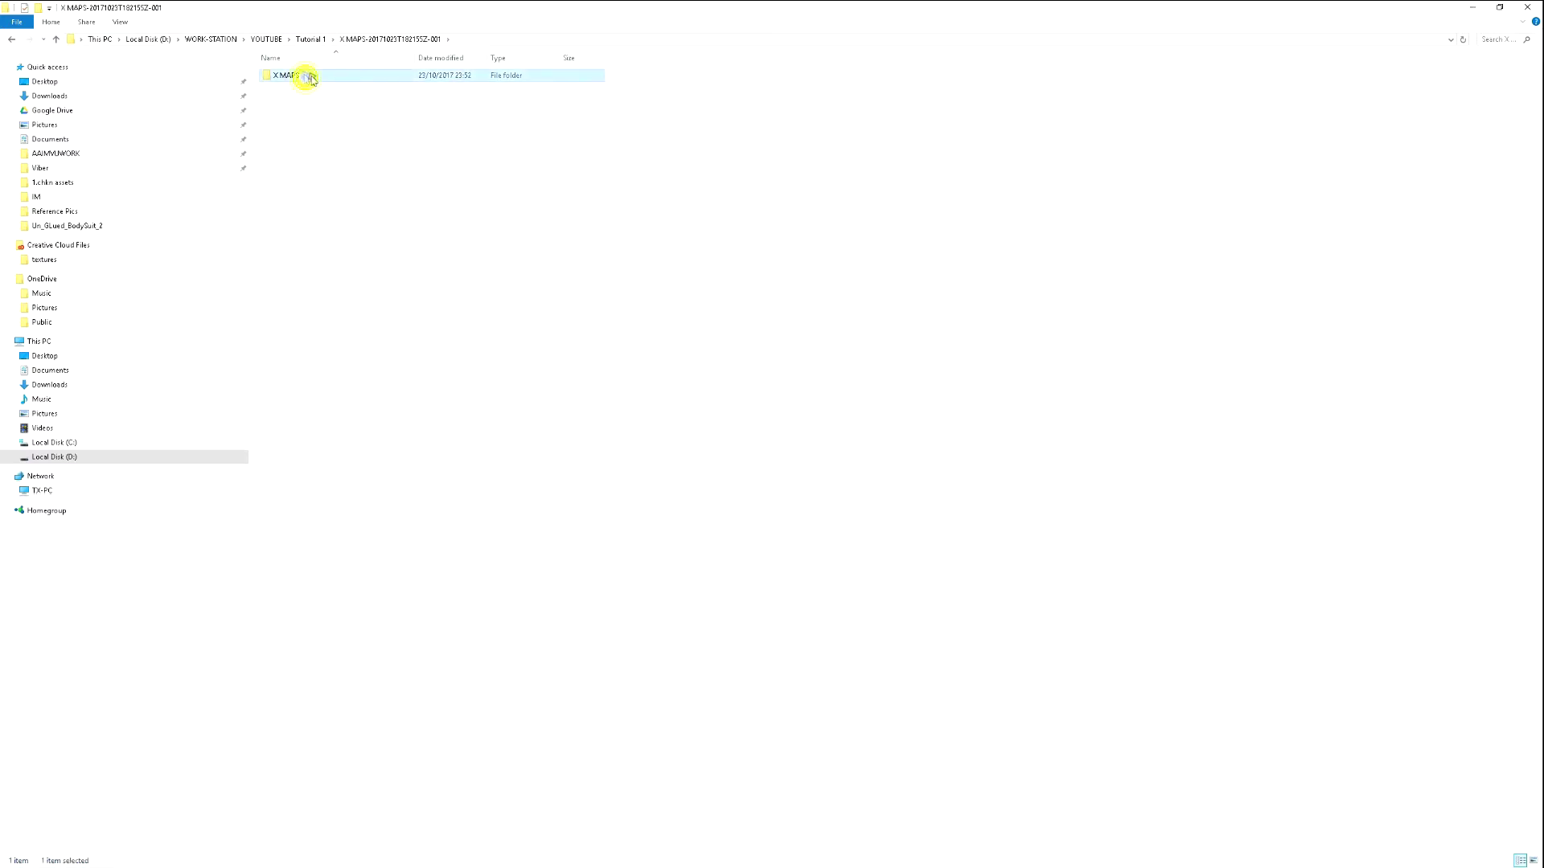
double_click(303, 75)
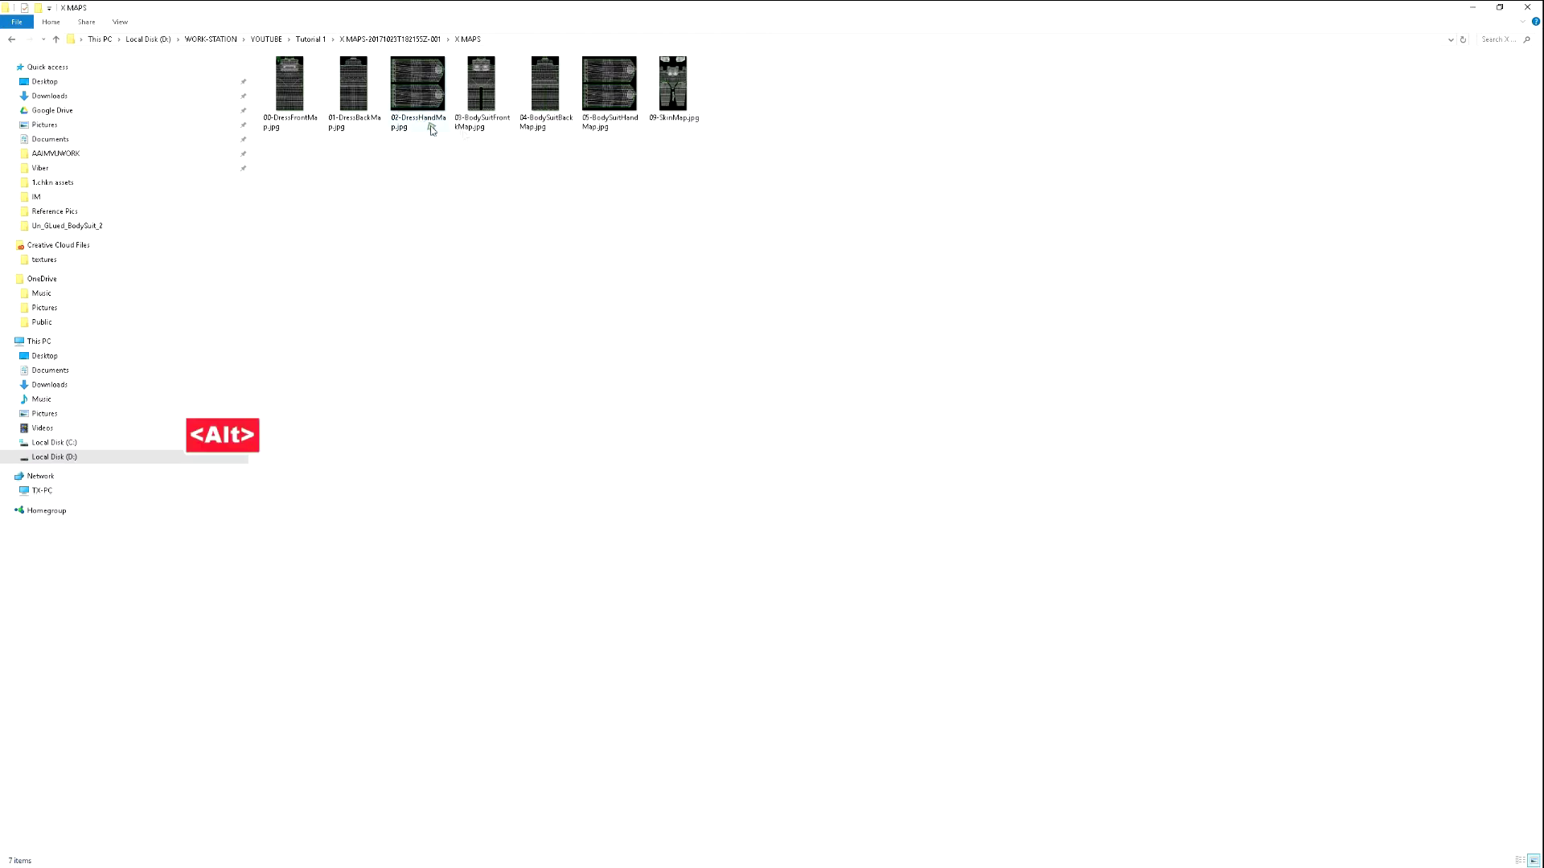
Switch to Chrome, go back to the -tx- TXL product page and derive a new product from it in IMVU.
key(alt+Tab)
key(Tab)
key(Tab)
key(Tab)
key(alt+Tab)
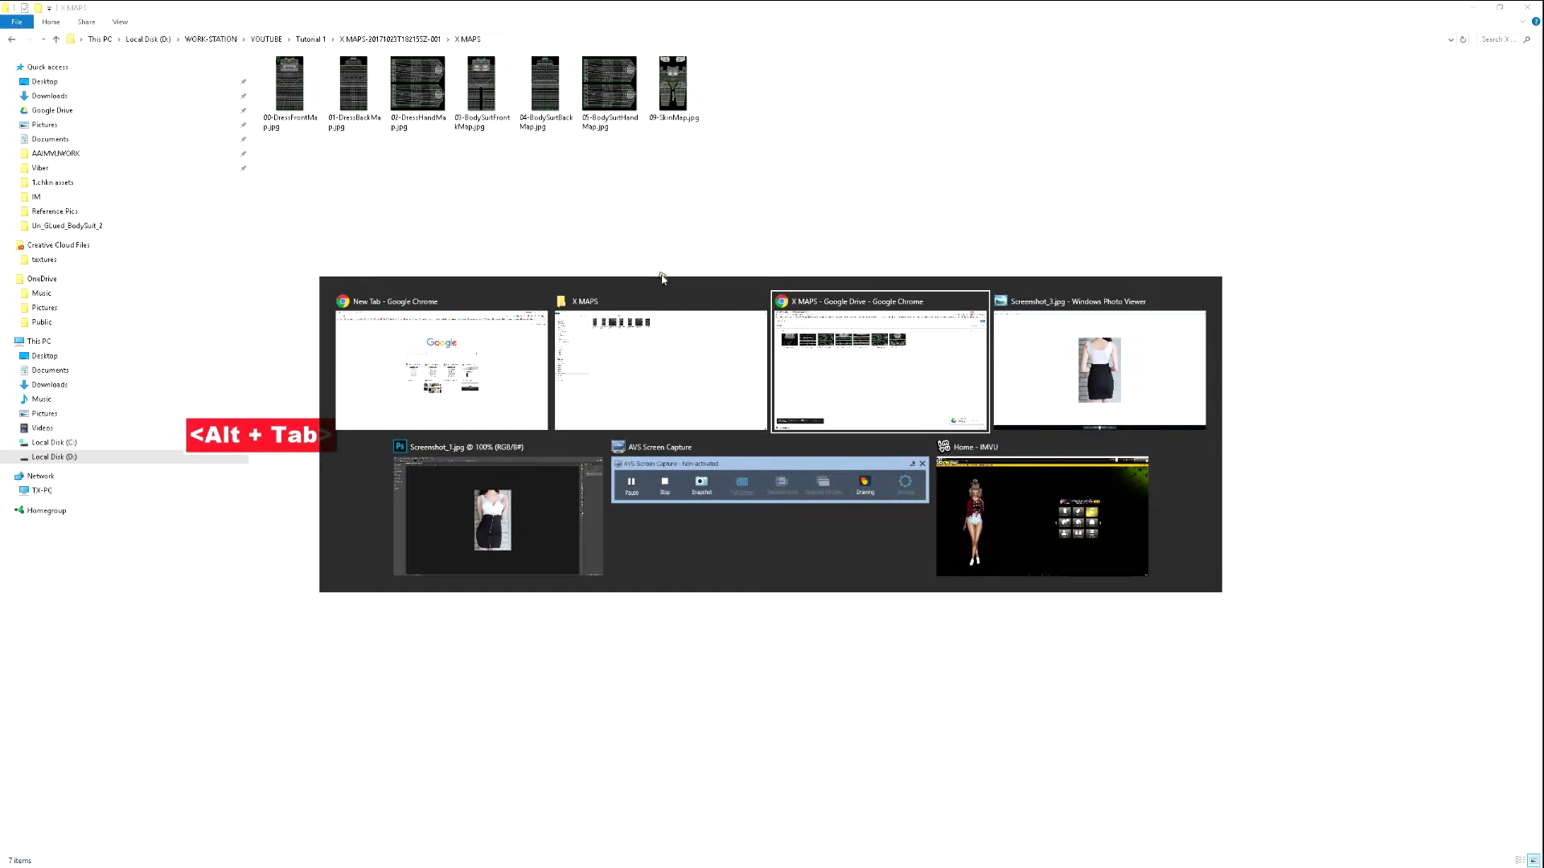
key(ctrl+Tab)
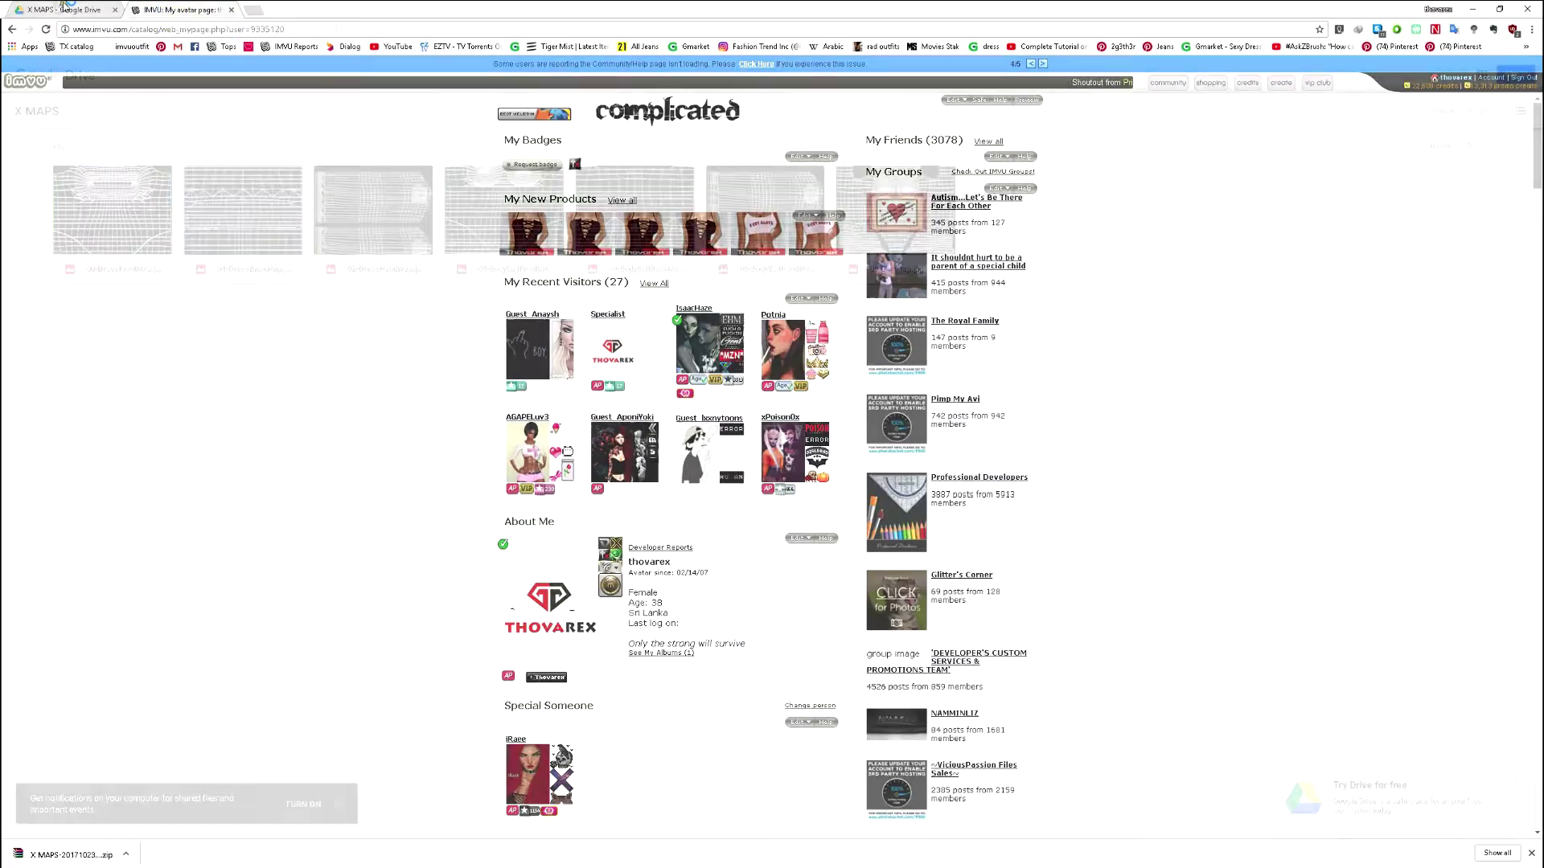
key(ctrl+Tab)
key(alt+Left)
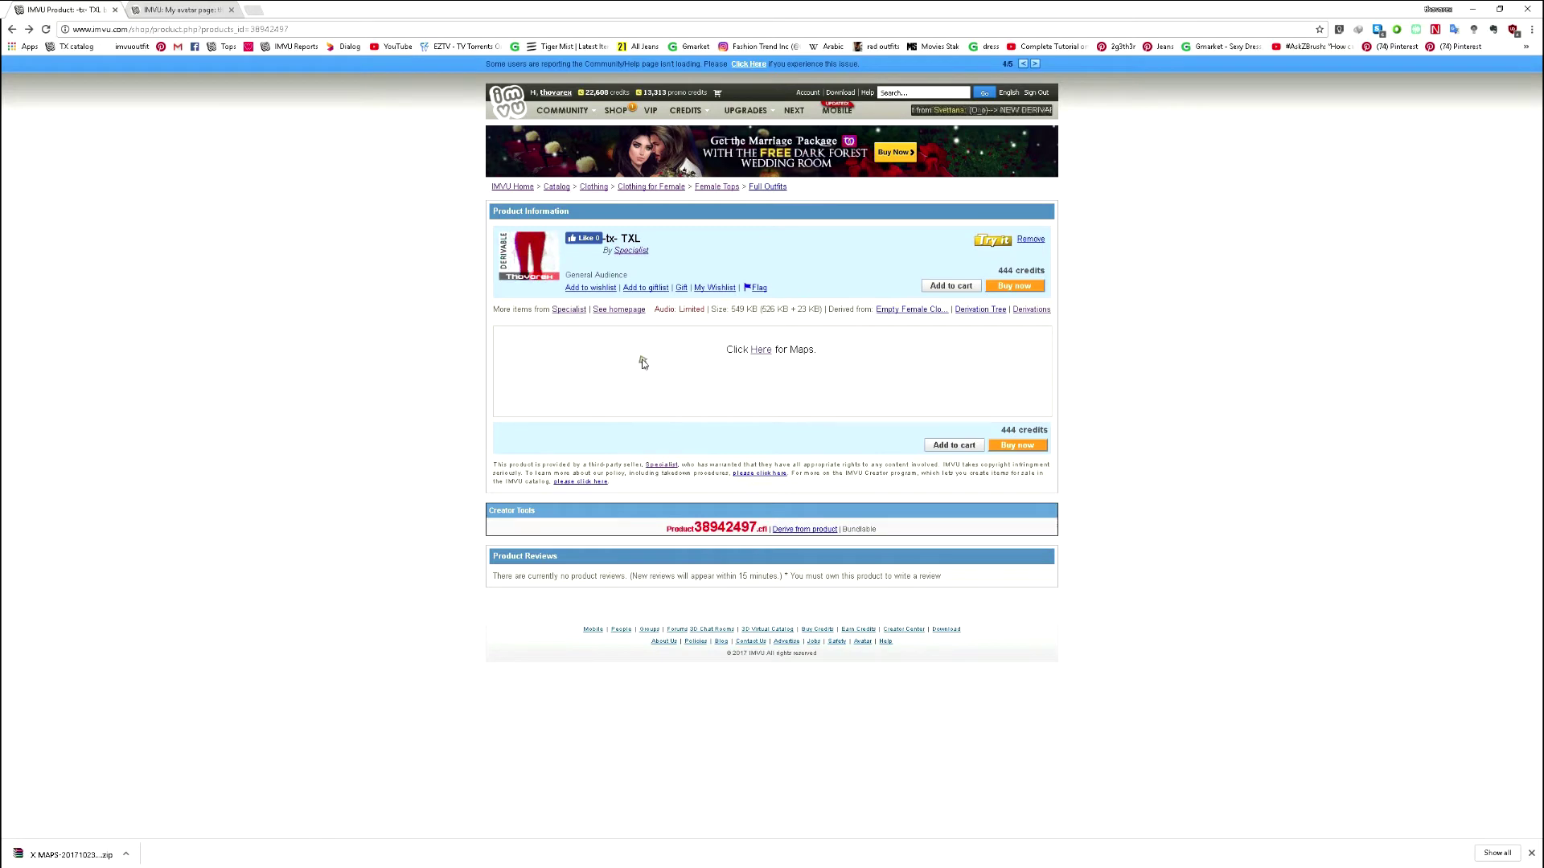
click(800, 532)
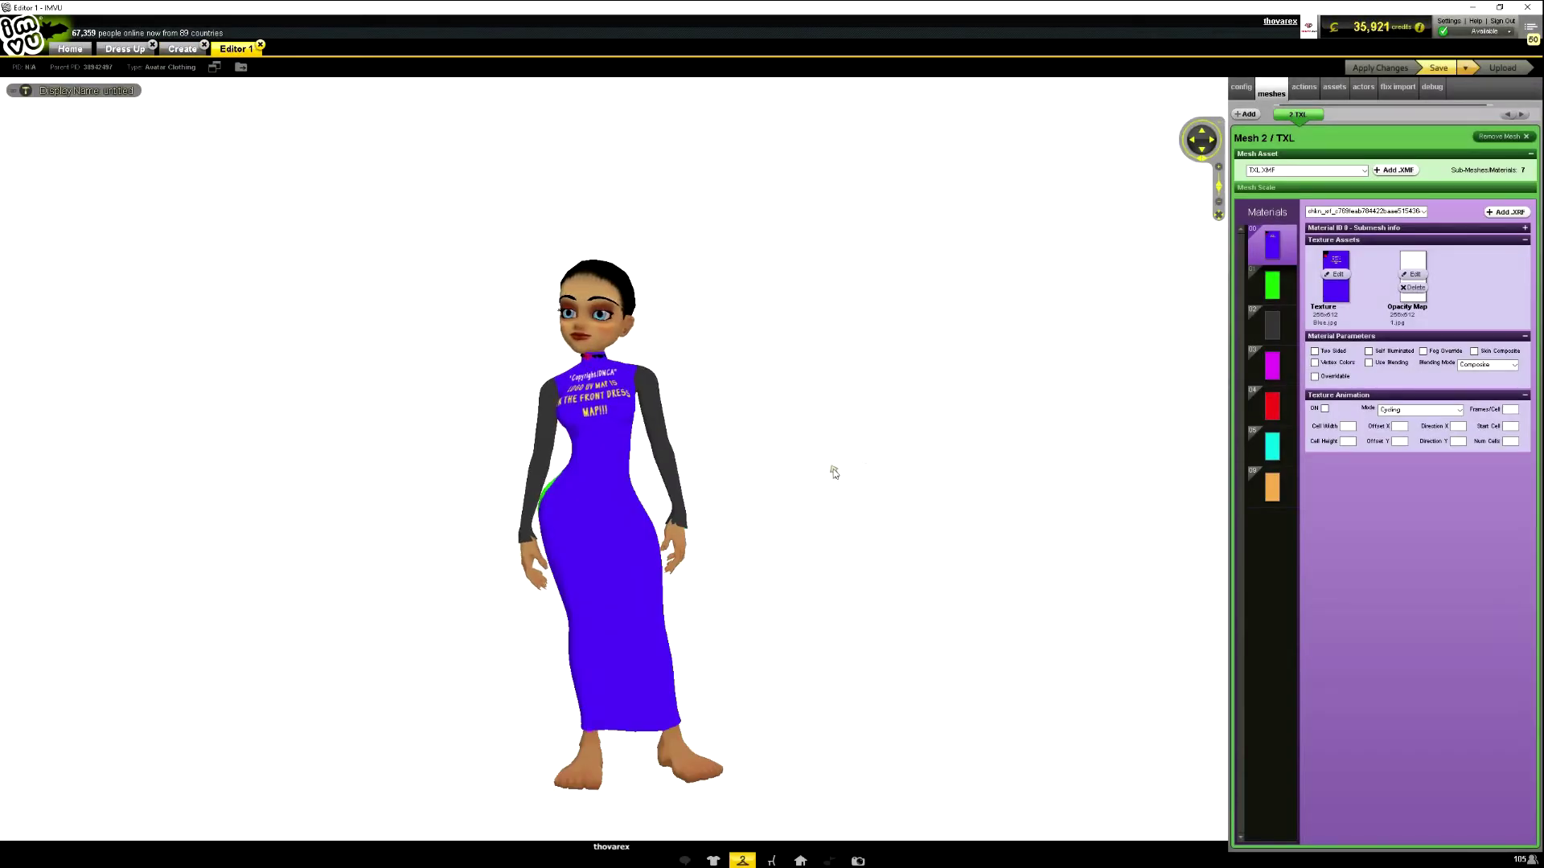
Examine the TXL dress mesh from the front, back and sides, and inspect its dark grey and orange materials.
drag(806, 509, 827, 379)
scroll(803, 403, up, 3)
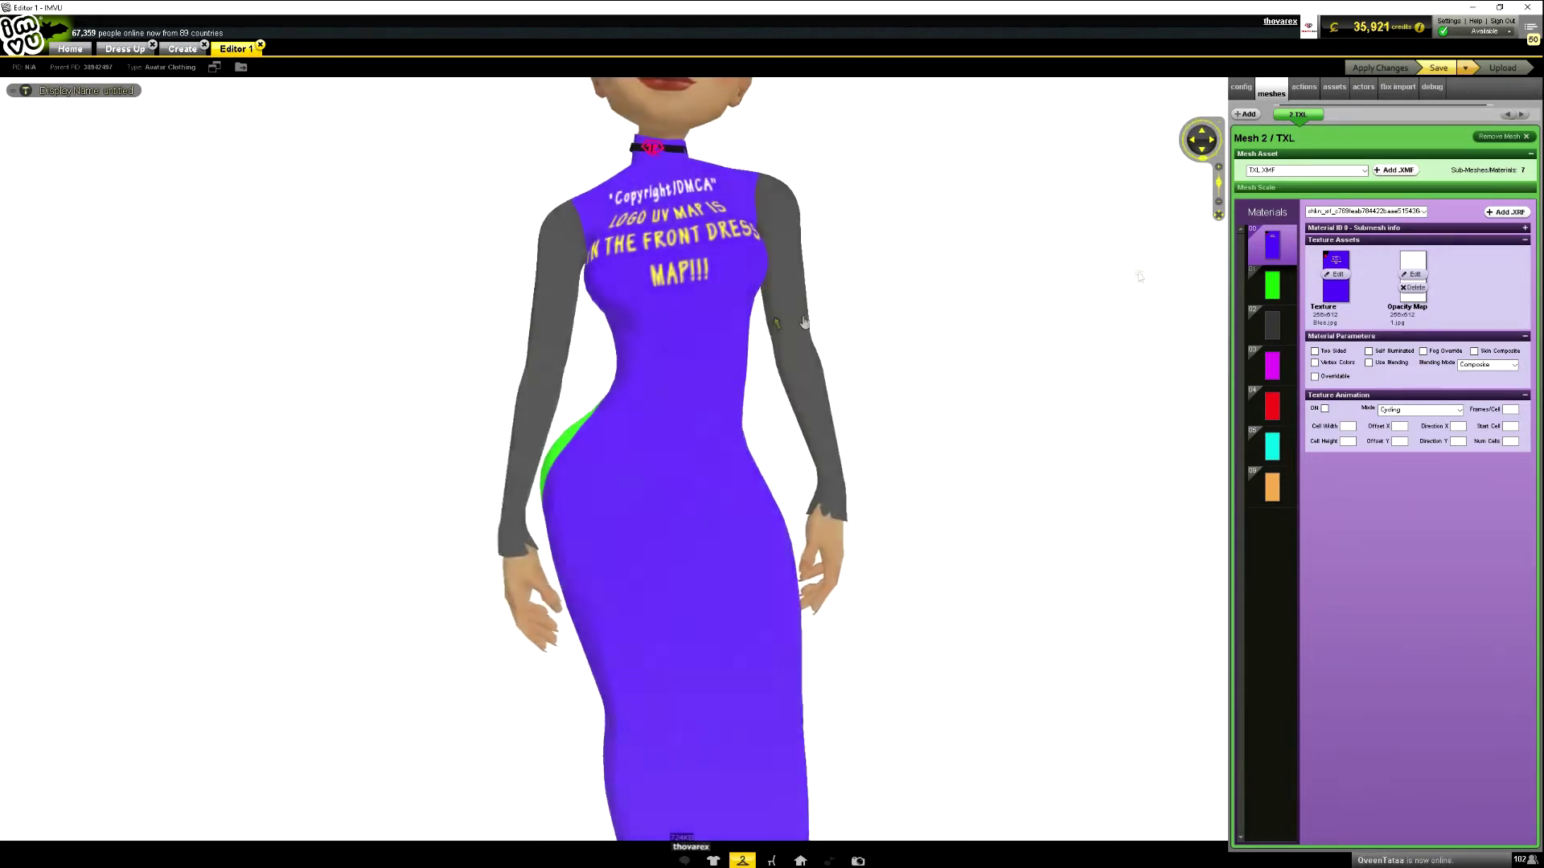
drag(632, 313, 544, 310)
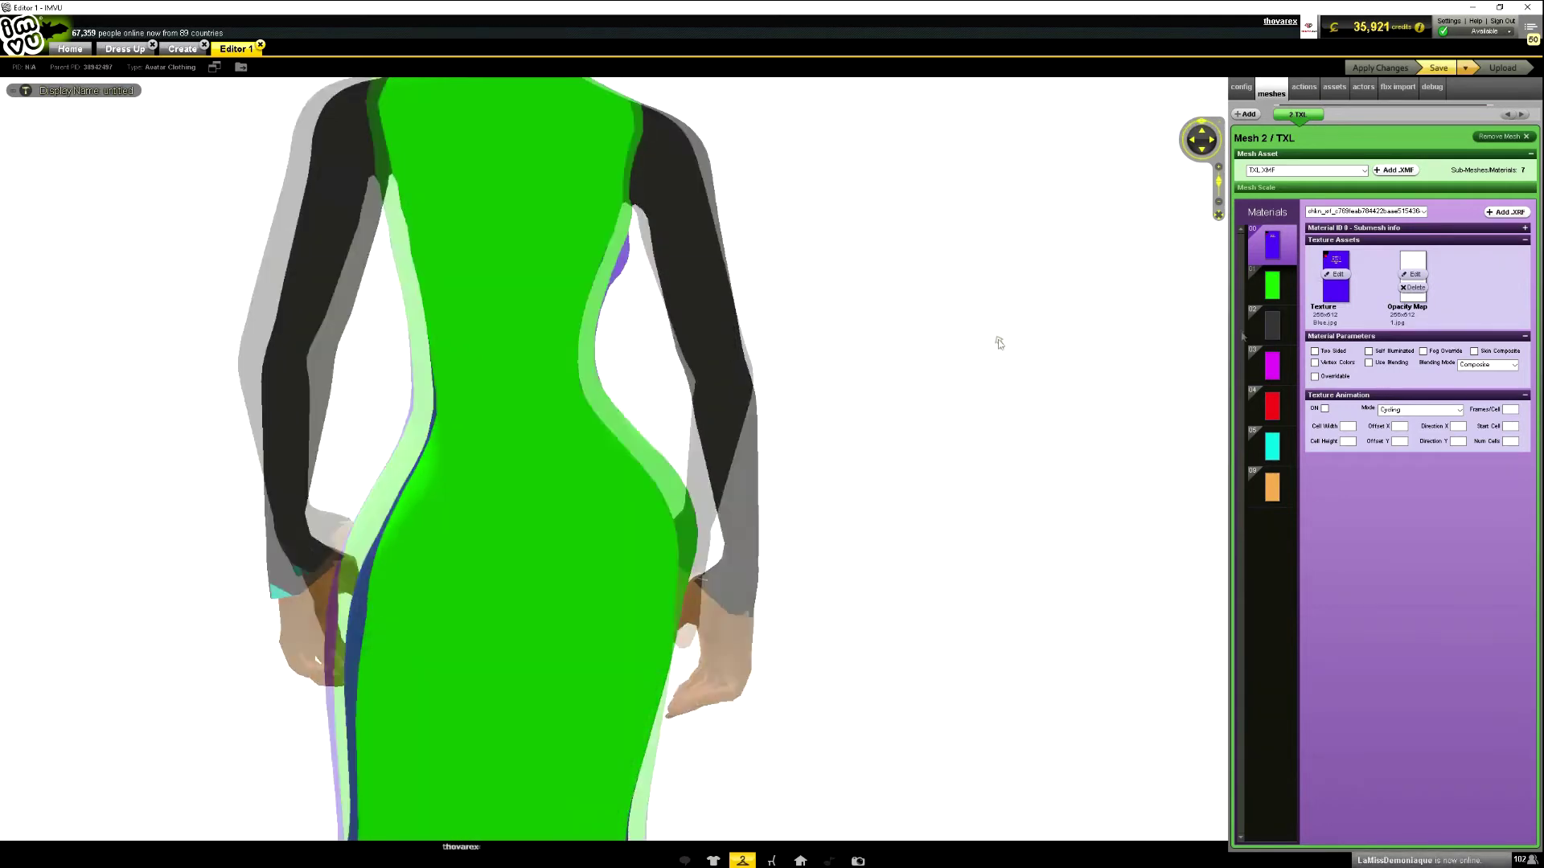
click(1273, 323)
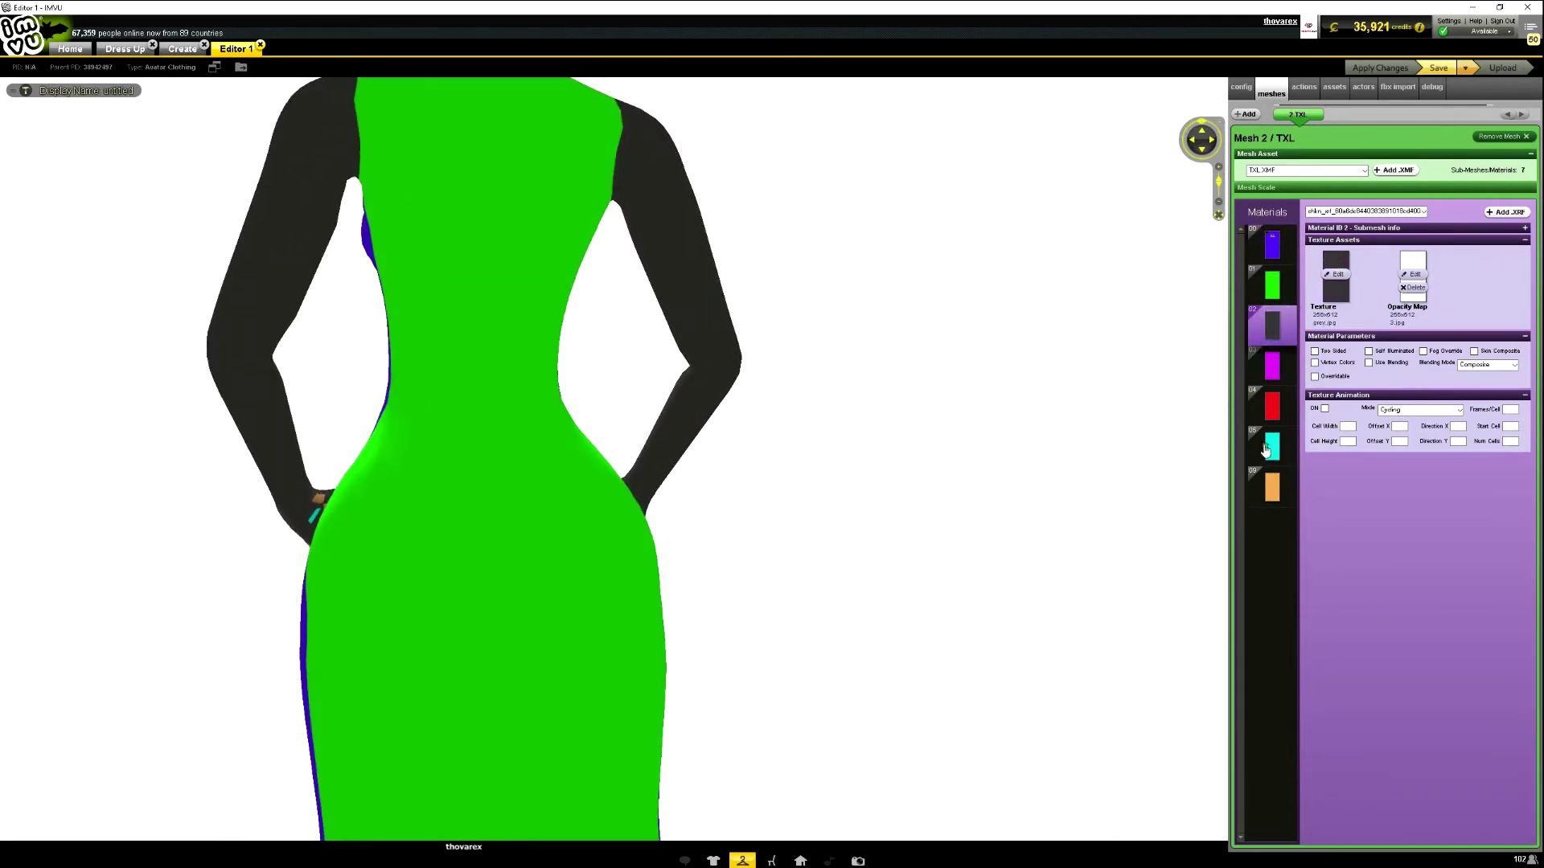
click(1272, 486)
drag(994, 456, 815, 256)
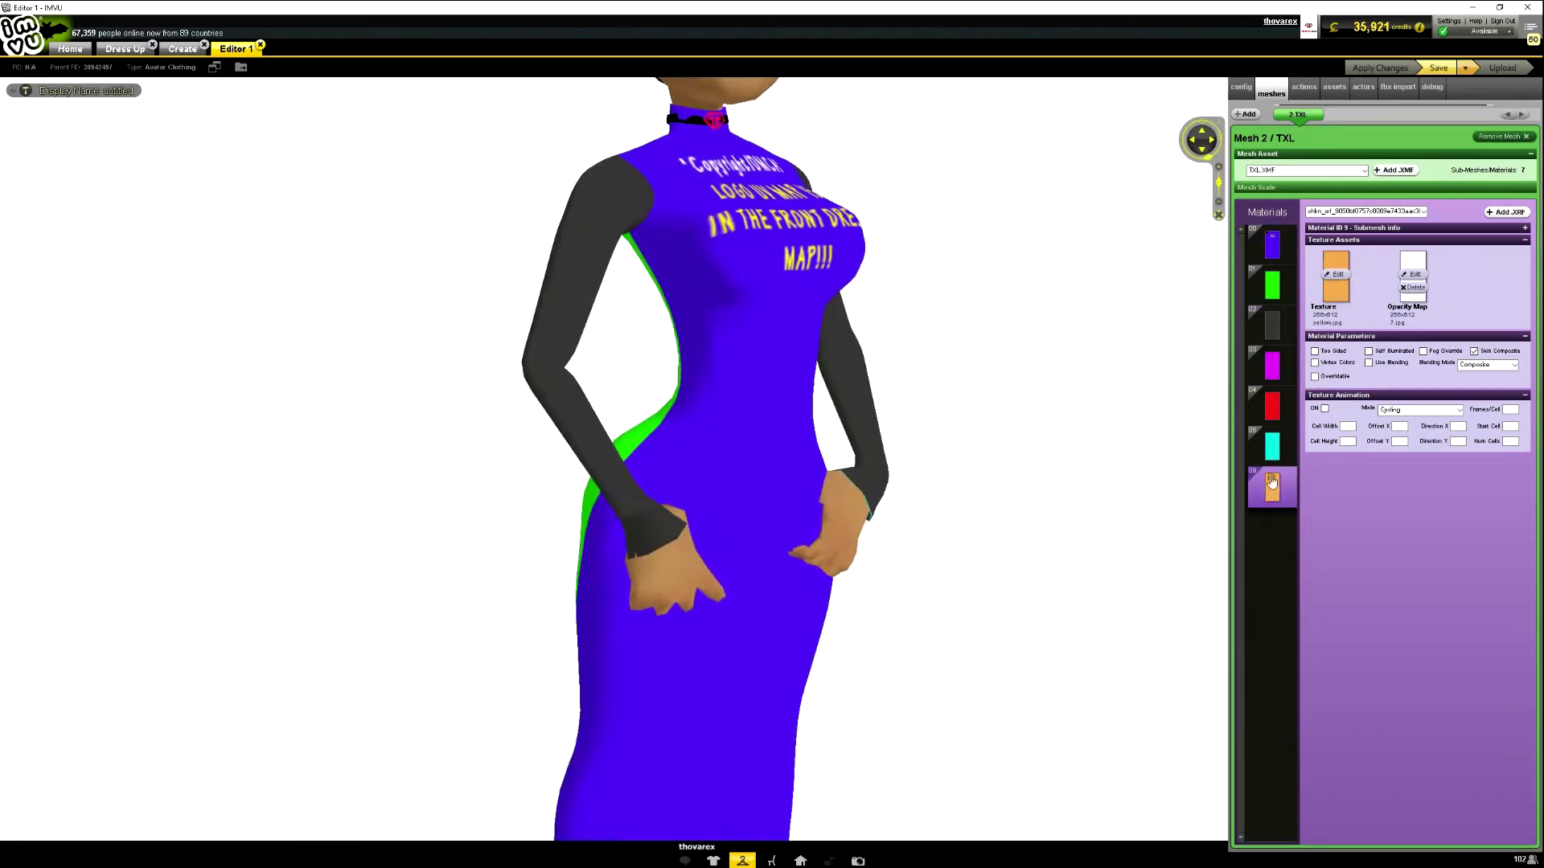
drag(1166, 459, 951, 490)
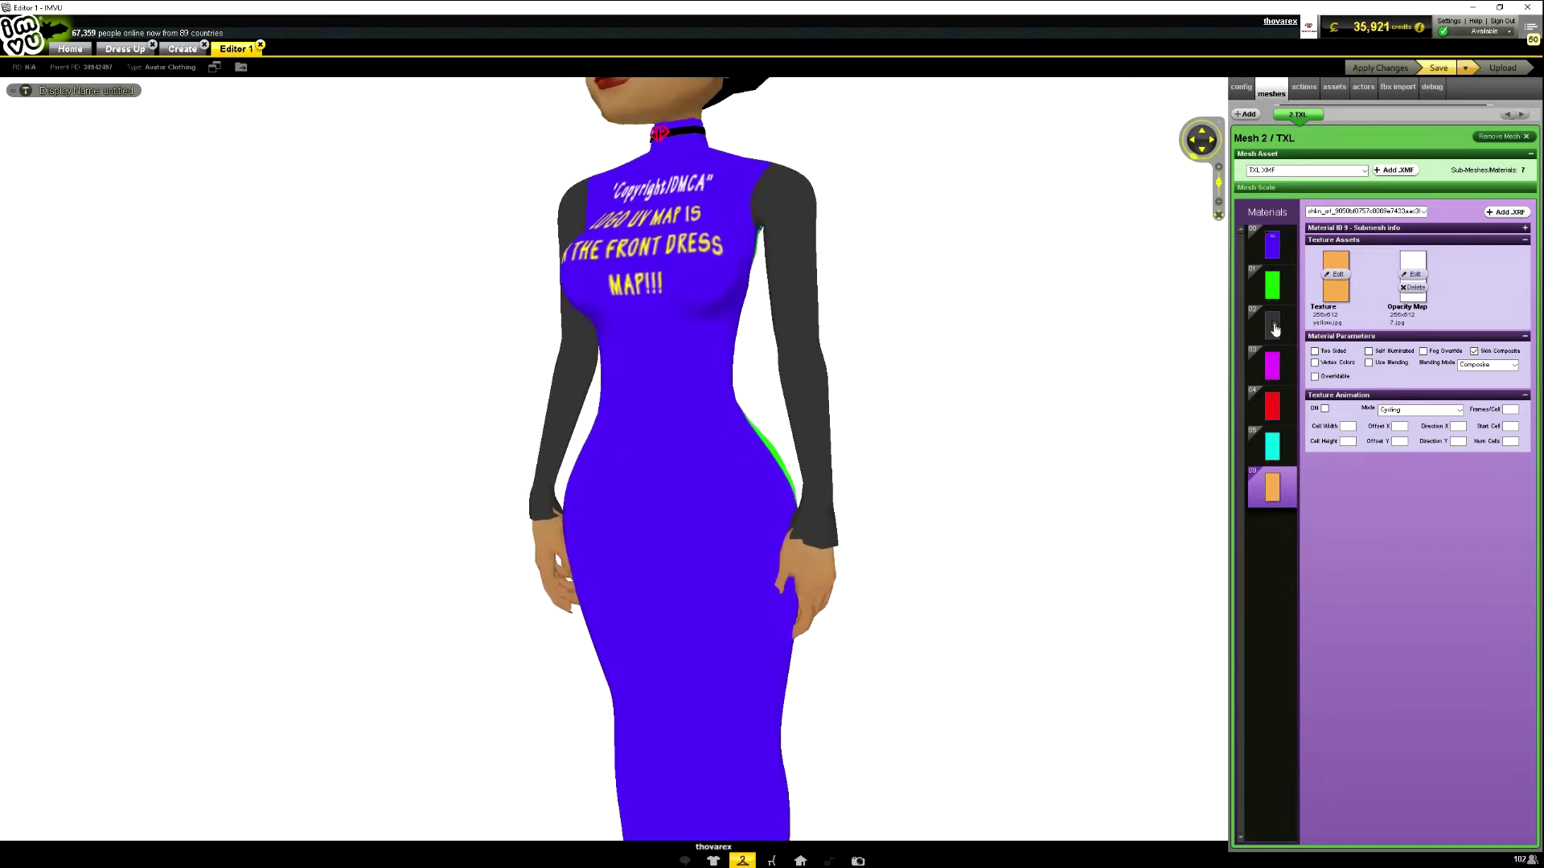
Switch to Photoshop with the Screenshot_1.jpg reference image.
key(alt+Tab)
key(alt+Tab)
key(alt+Tab)
key(alt+Tab)
key(alt+Tab)
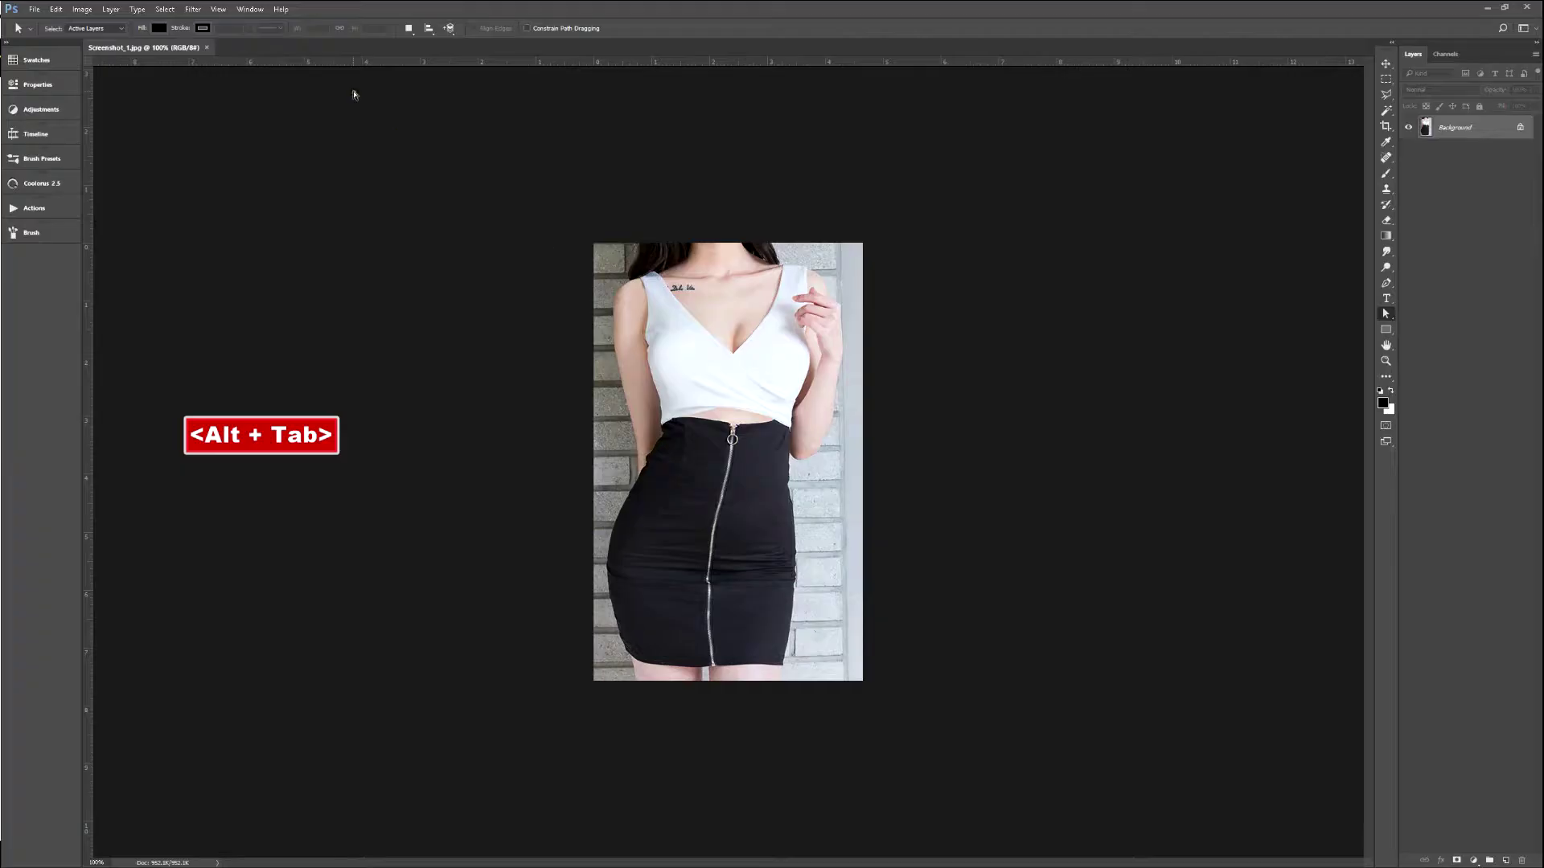
Create a new 10 by 10 pixel RGB document at 72 pixels/inch with a white background.
click(35, 9)
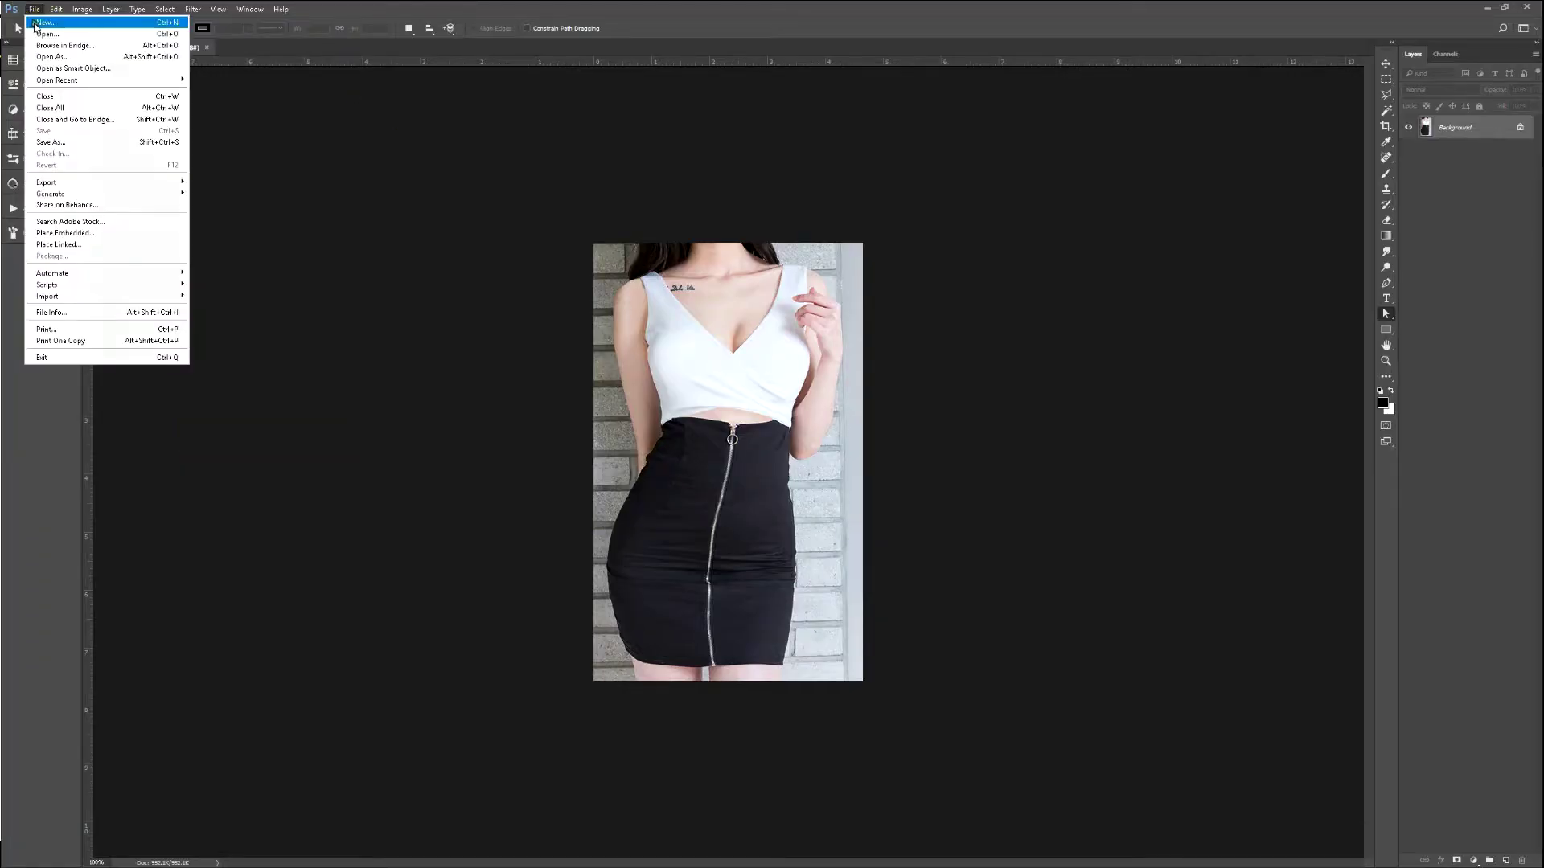
click(39, 25)
click(389, 148)
double_click(379, 144)
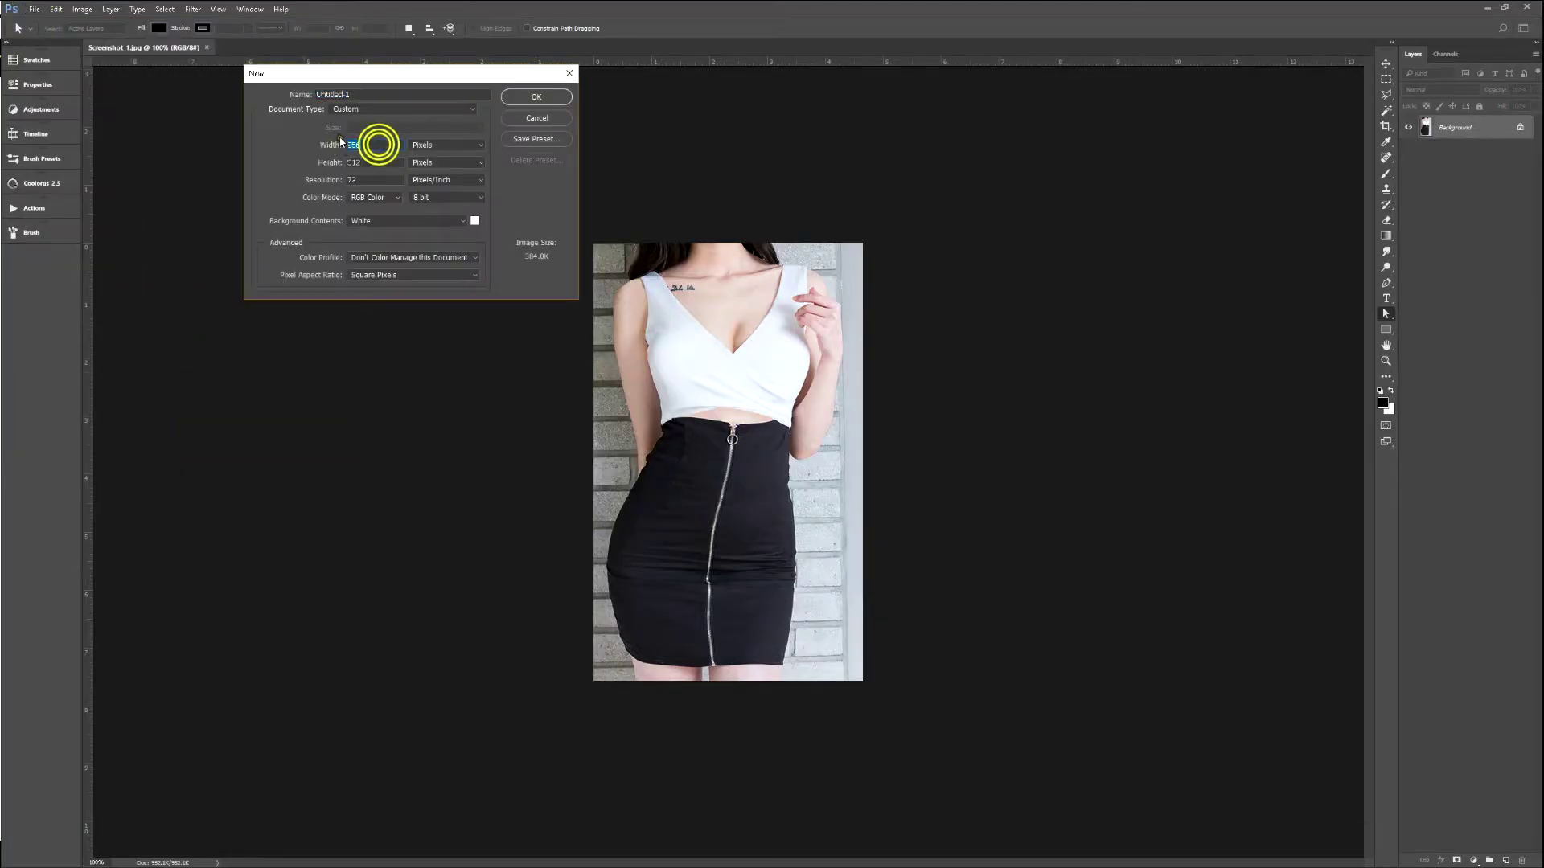
text(10)
key(Tab)
key(1)
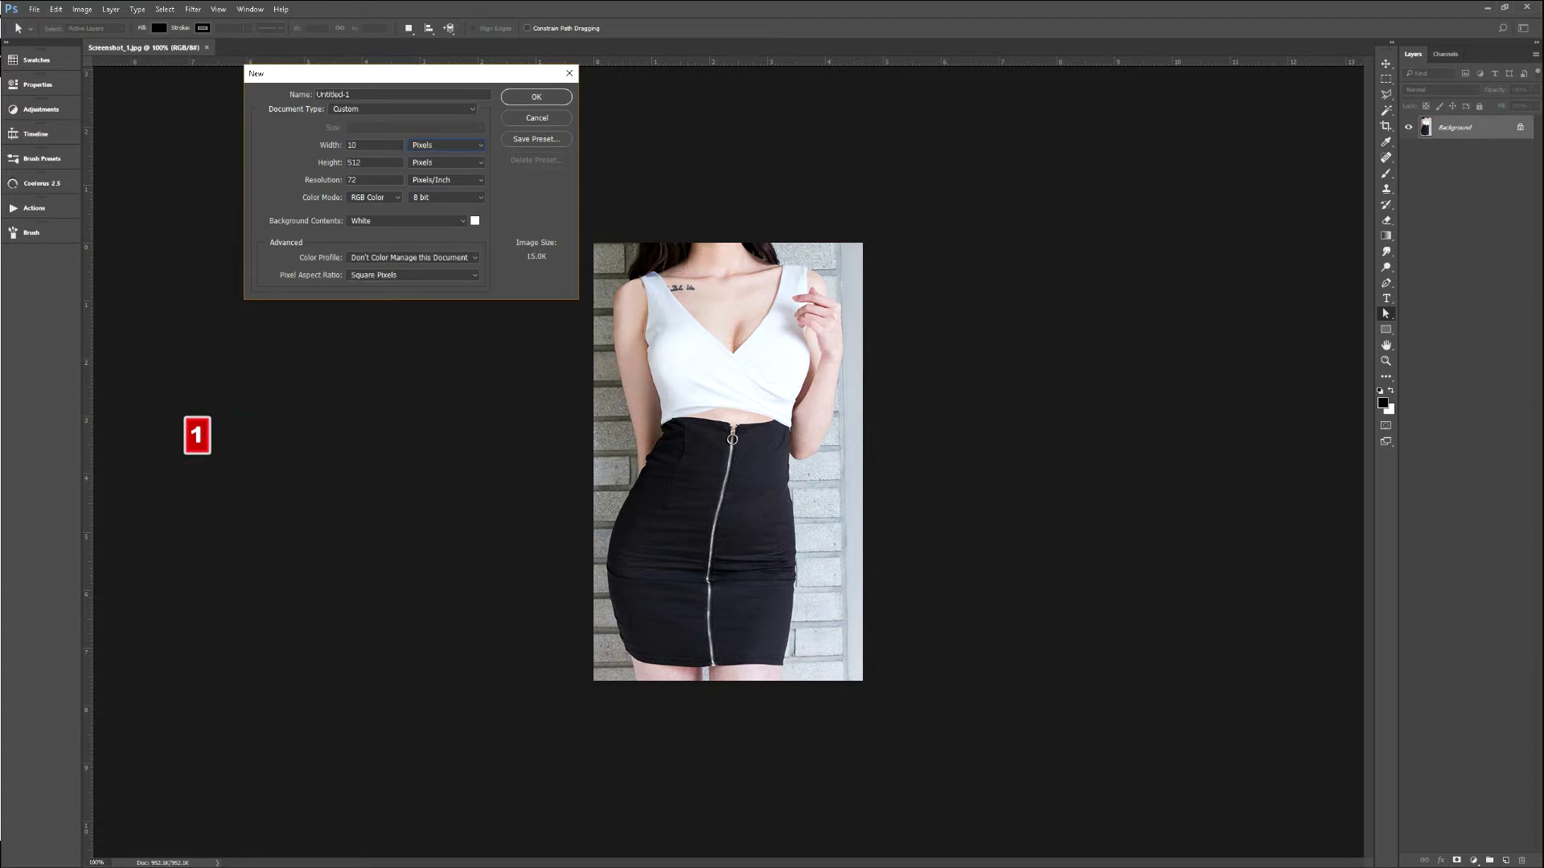
key(Caps_Lock)
key(Tab)
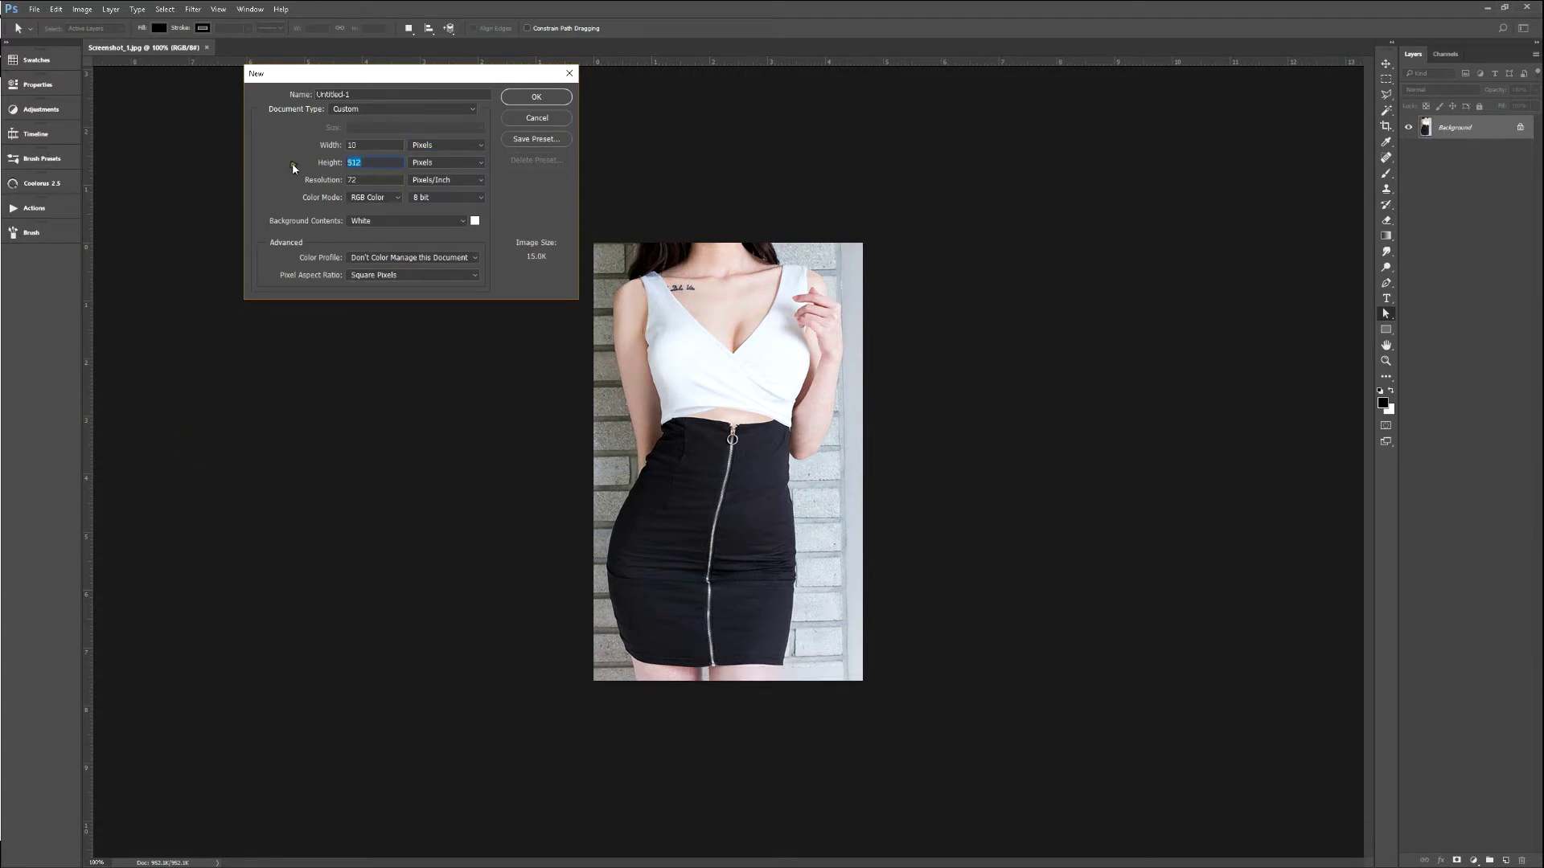
click(555, 98)
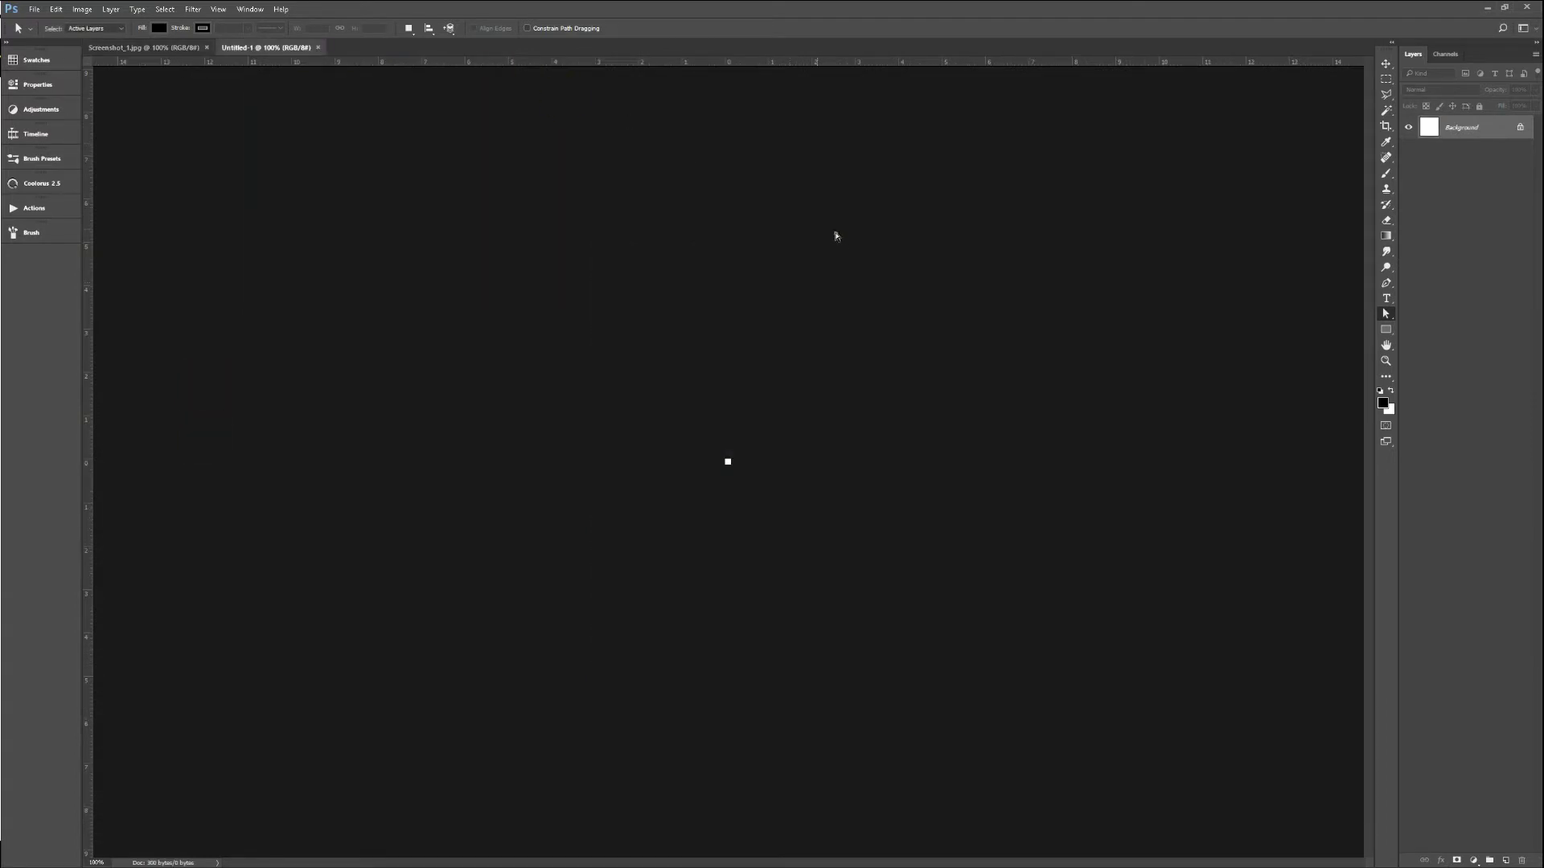
Fill the new document with black and save a JPEG copy as OPACITY1 in the Tutorial 1 folder.
key(alt+BackSpace)
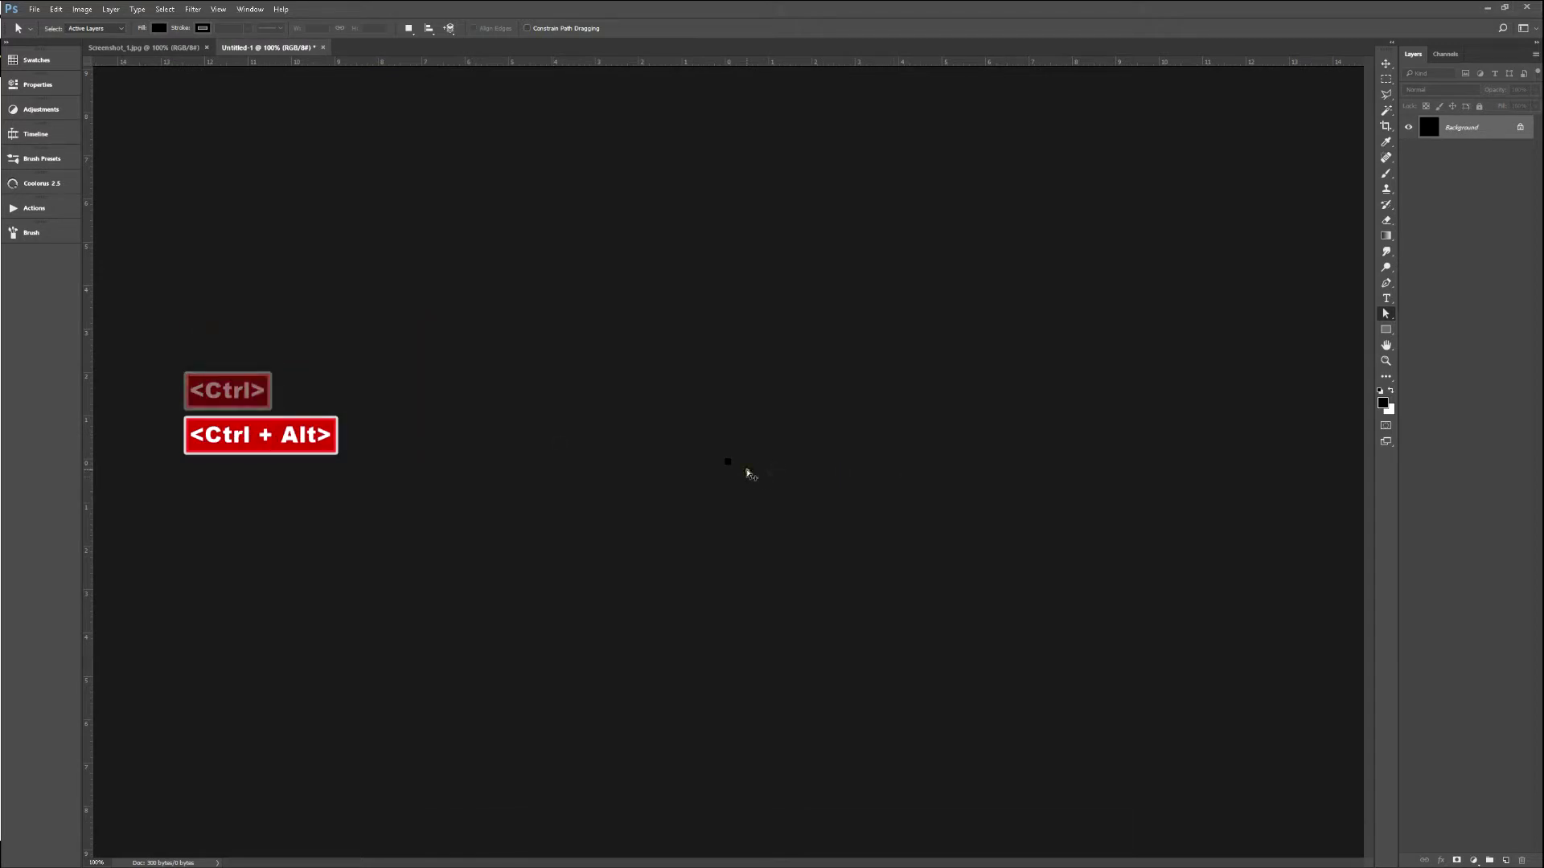
ctrl+alt+click(713, 474)
key(v)
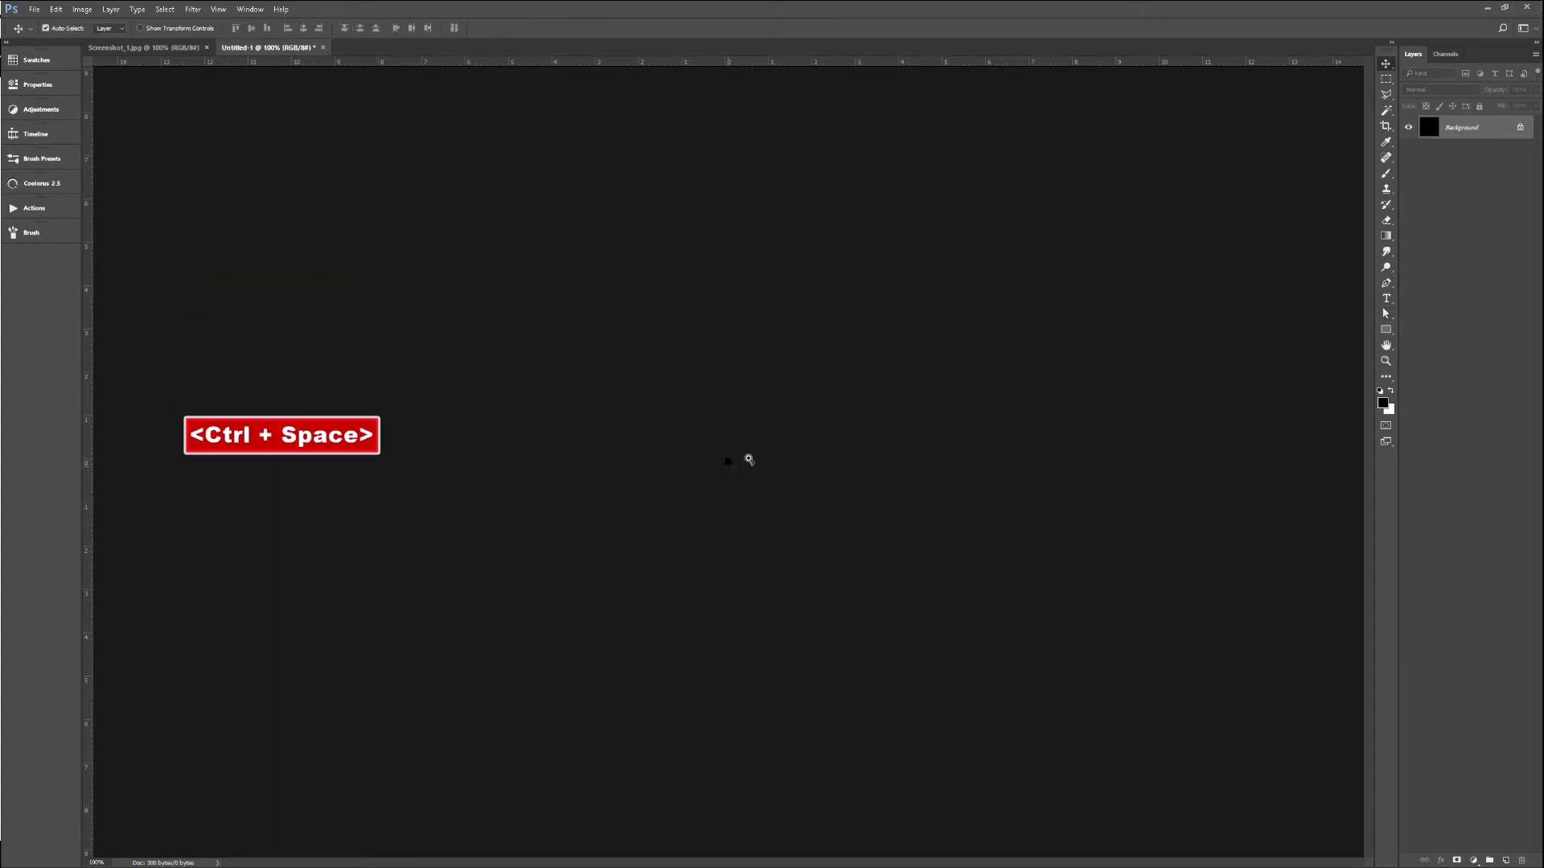
drag(751, 451, 1011, 372)
key(ctrl+alt+s)
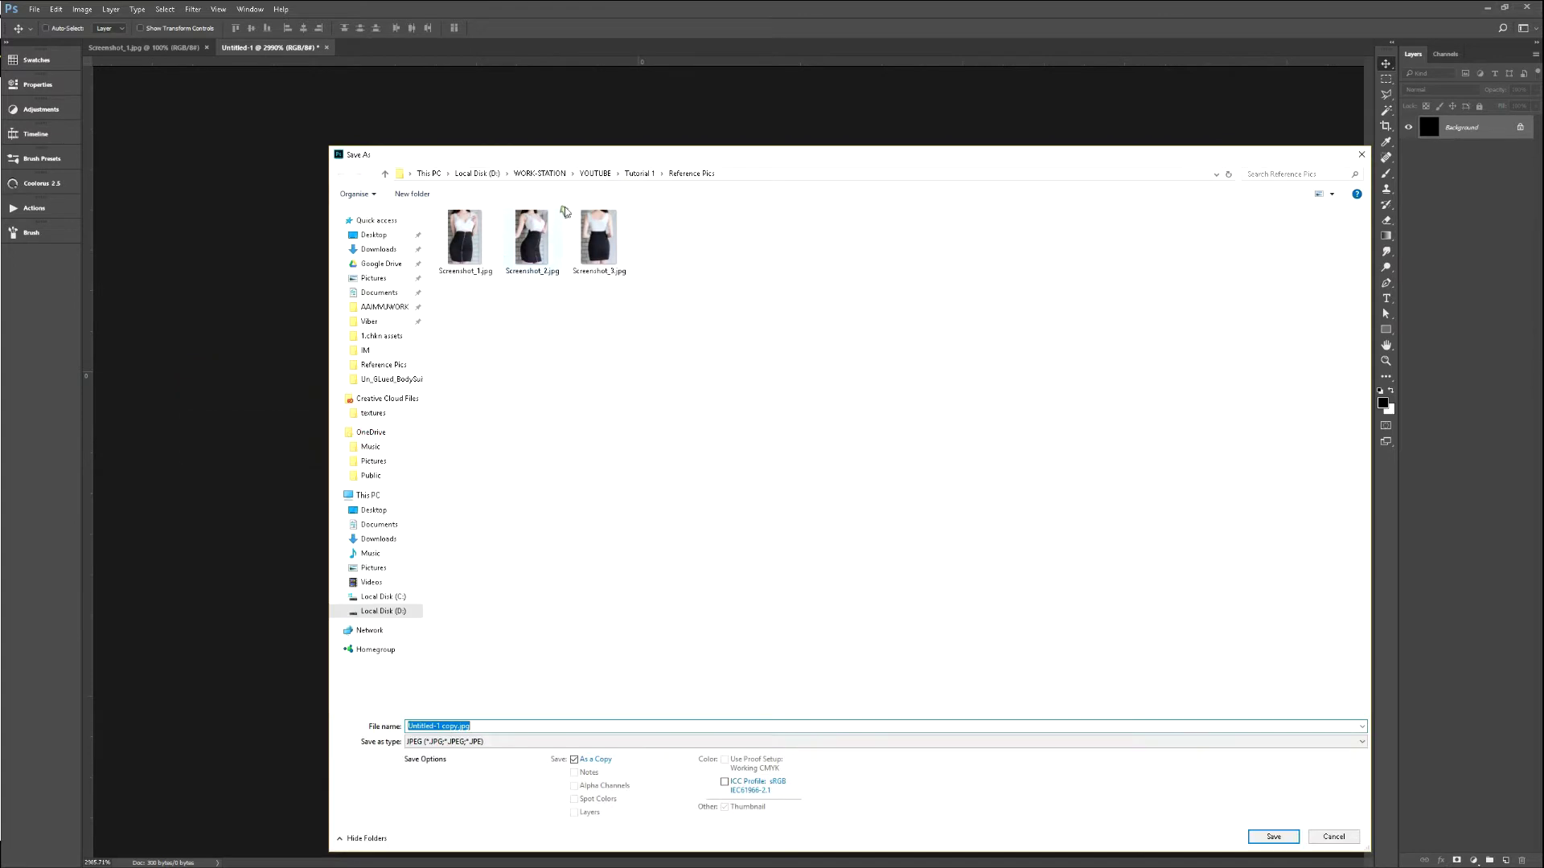
text(OPACITY1)
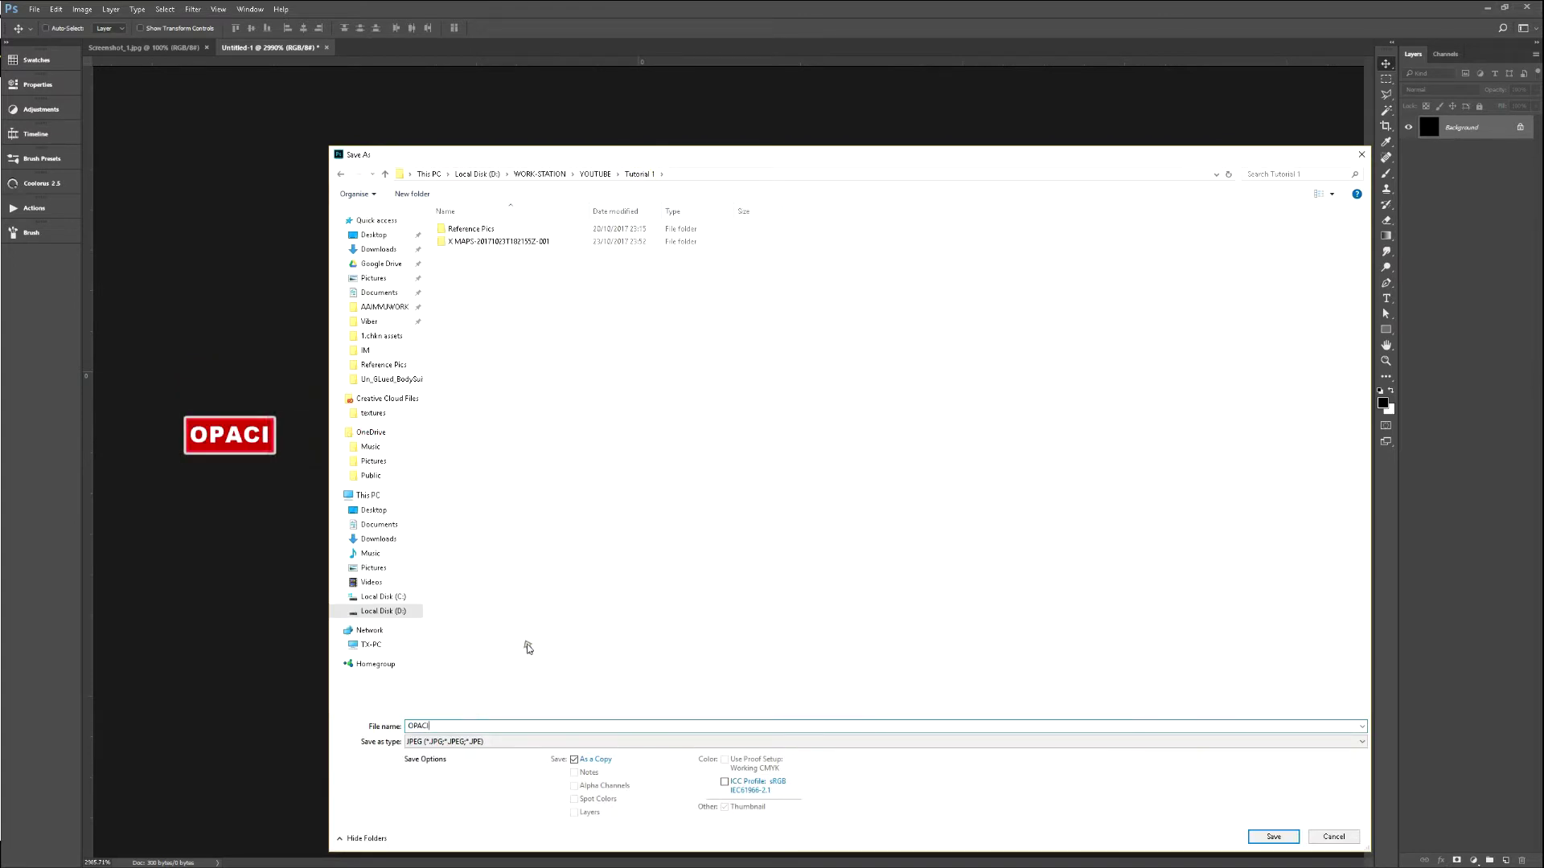
click(1268, 835)
Switch to the IMVU editor and load OPACITY1.jpg from the Tutorial 1 folder as the dark grey material's opacity map.
key(alt+Tab)
click(1101, 303)
key(alt+Tab)
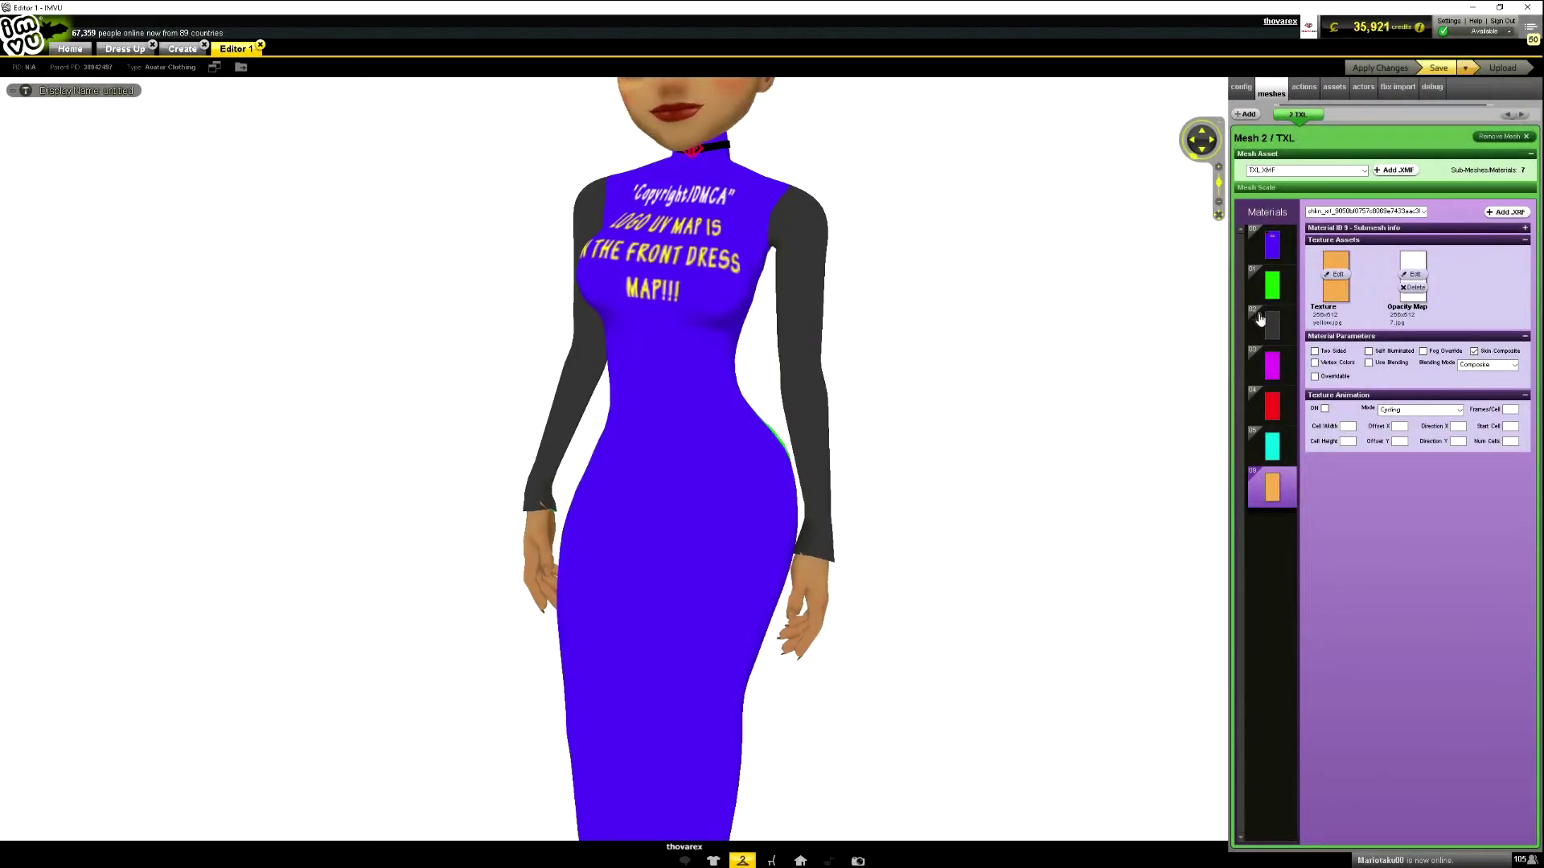
mouse_move(849, 313)
mouse_down()
mouse_move(785, 309)
mouse_move(808, 352)
mouse_move(925, 356)
mouse_up()
click(1413, 275)
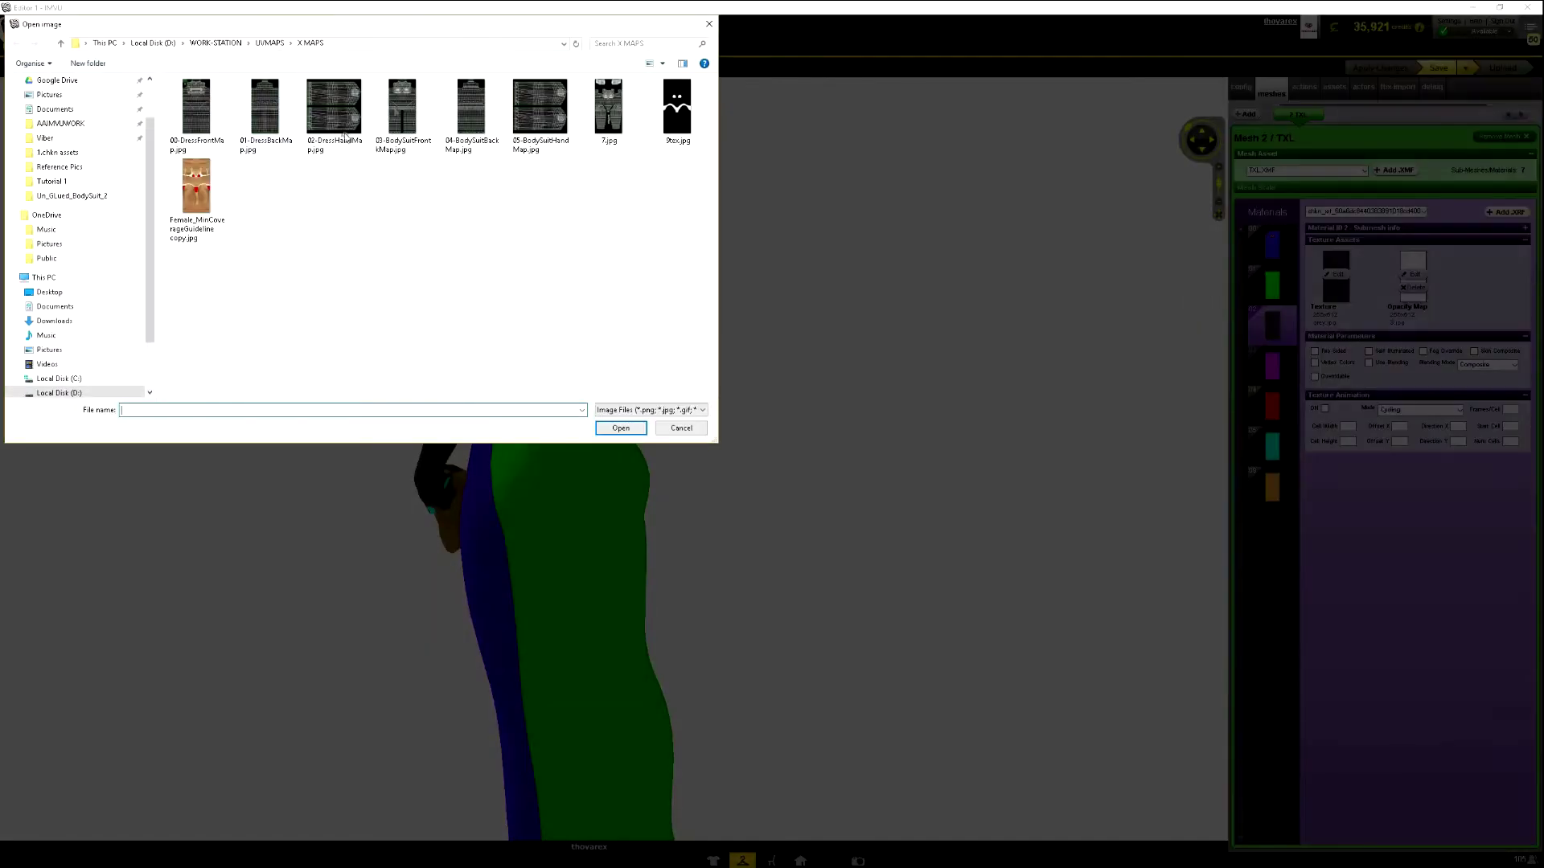
click(271, 44)
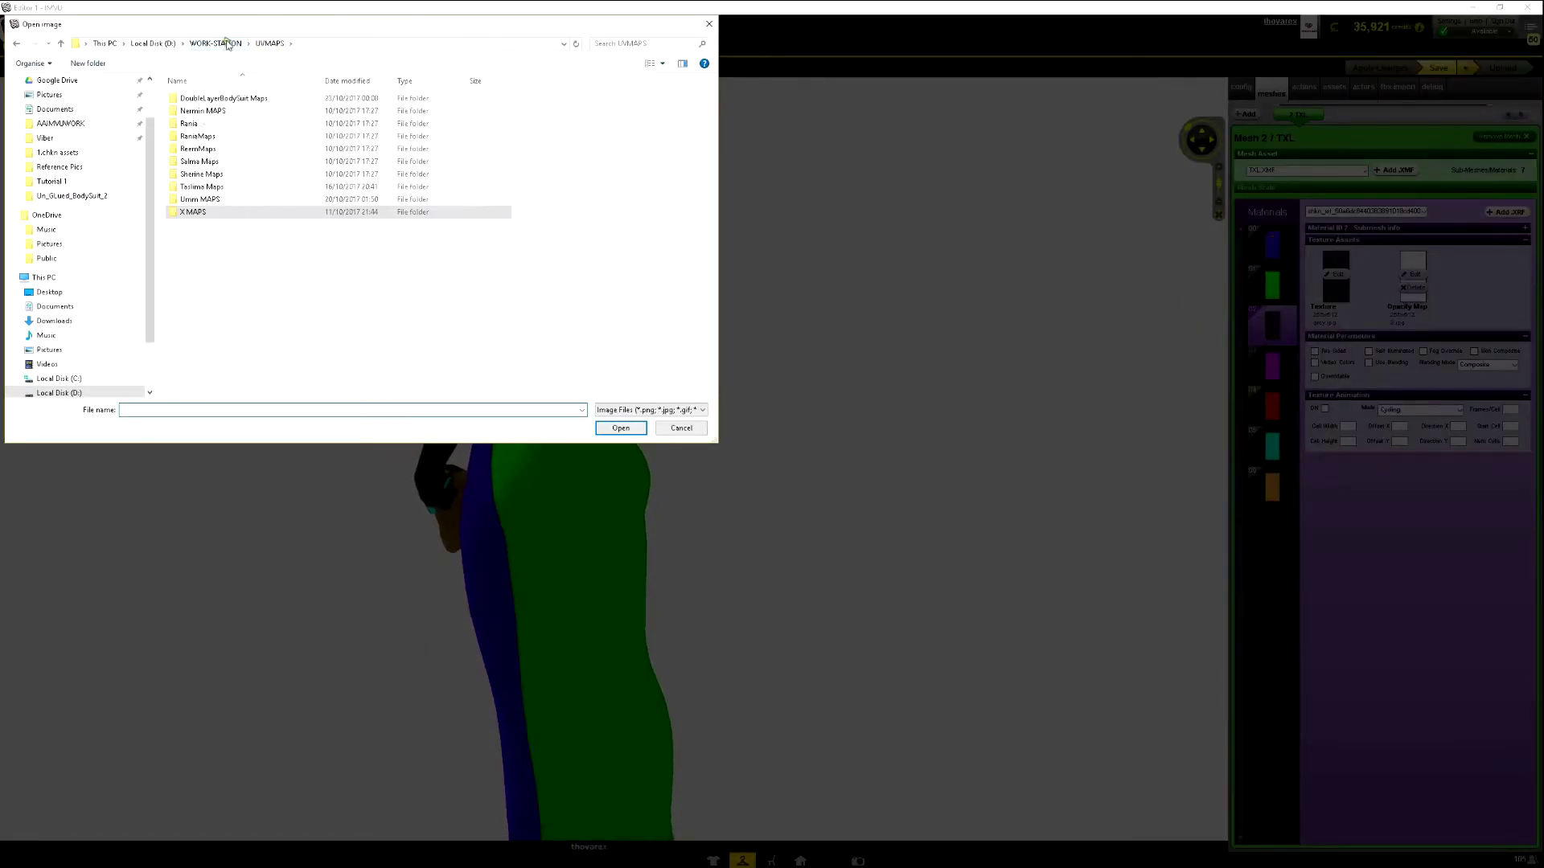
click(66, 172)
click(314, 42)
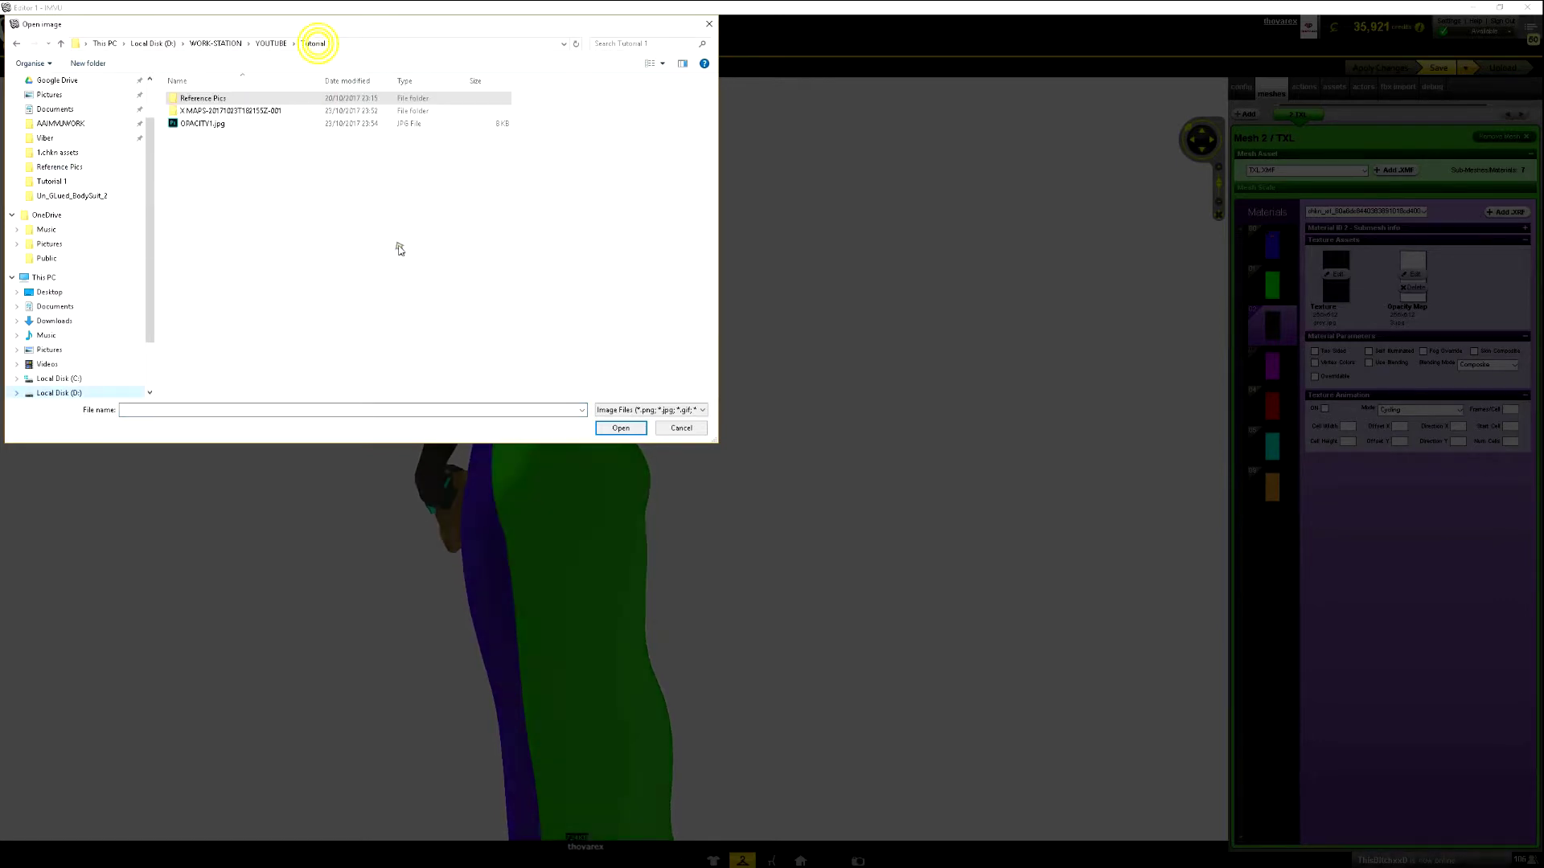
double_click(181, 123)
Set OPACITY1.jpg as the opacity map of the magenta and red materials.
click(1282, 352)
click(1412, 275)
double_click(200, 123)
click(1291, 404)
click(1413, 274)
double_click(232, 127)
Set OPACITY1.jpg as the opacity map of the cyan and orange materials.
click(1272, 444)
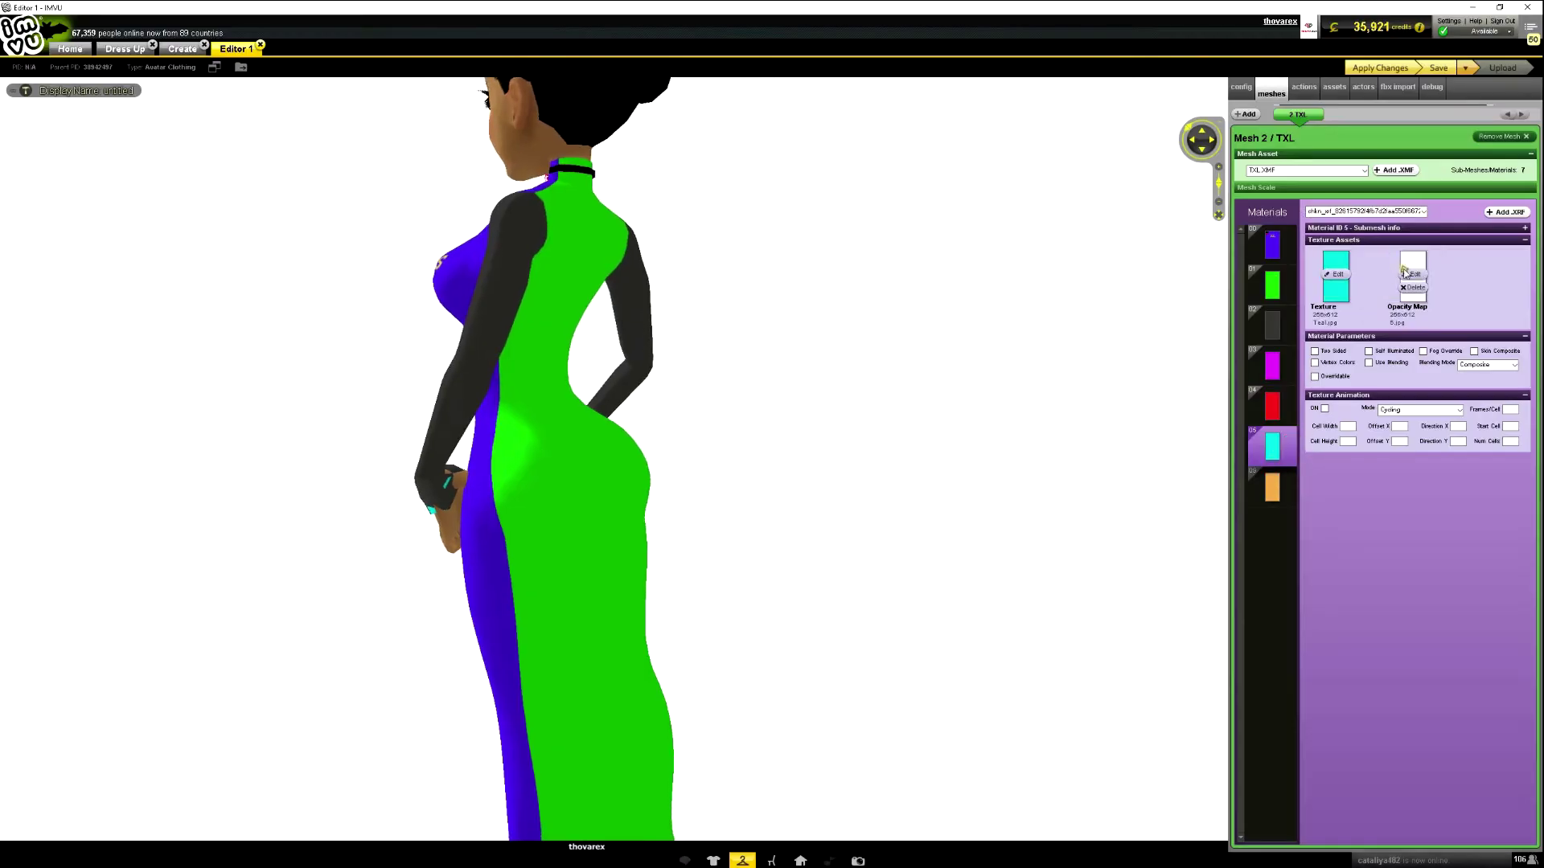
click(1401, 271)
double_click(214, 127)
click(1272, 486)
click(1413, 274)
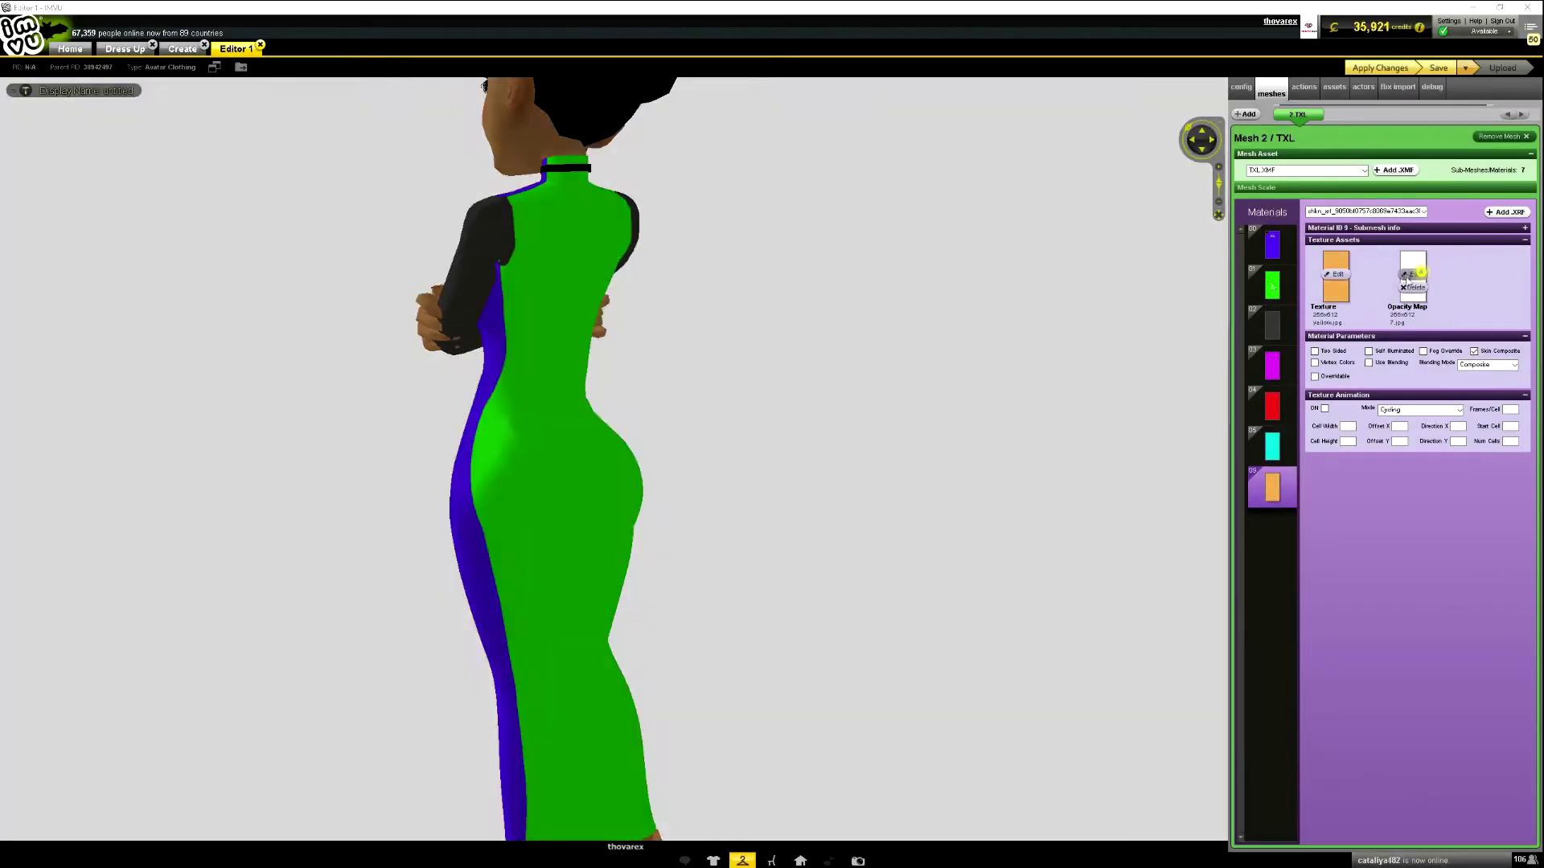
double_click(214, 129)
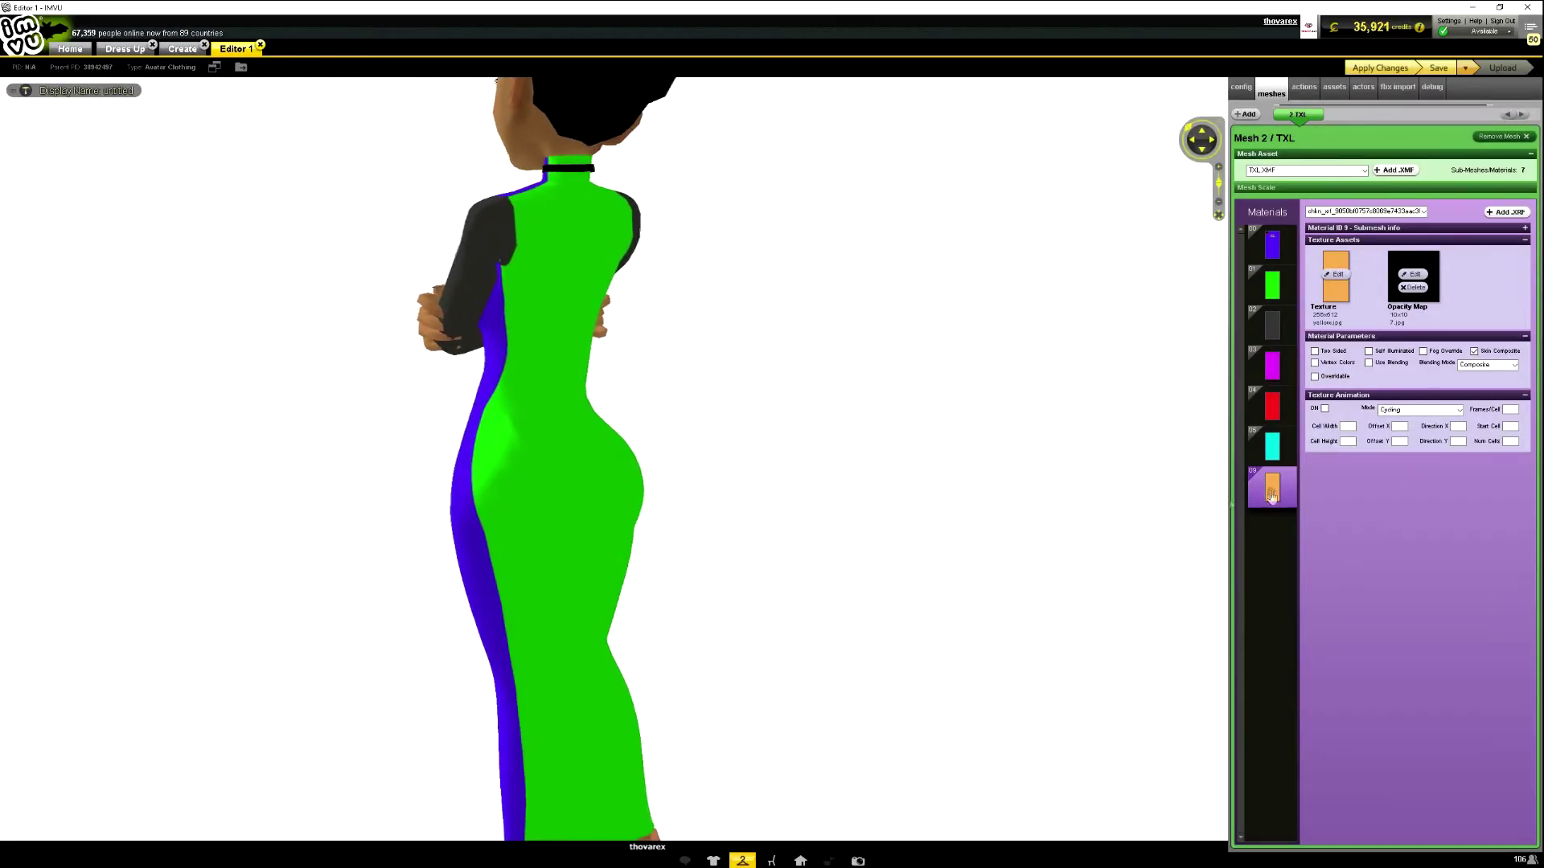
Apply the opacity map changes and check the dress and its magenta and green materials.
drag(969, 517, 1158, 508)
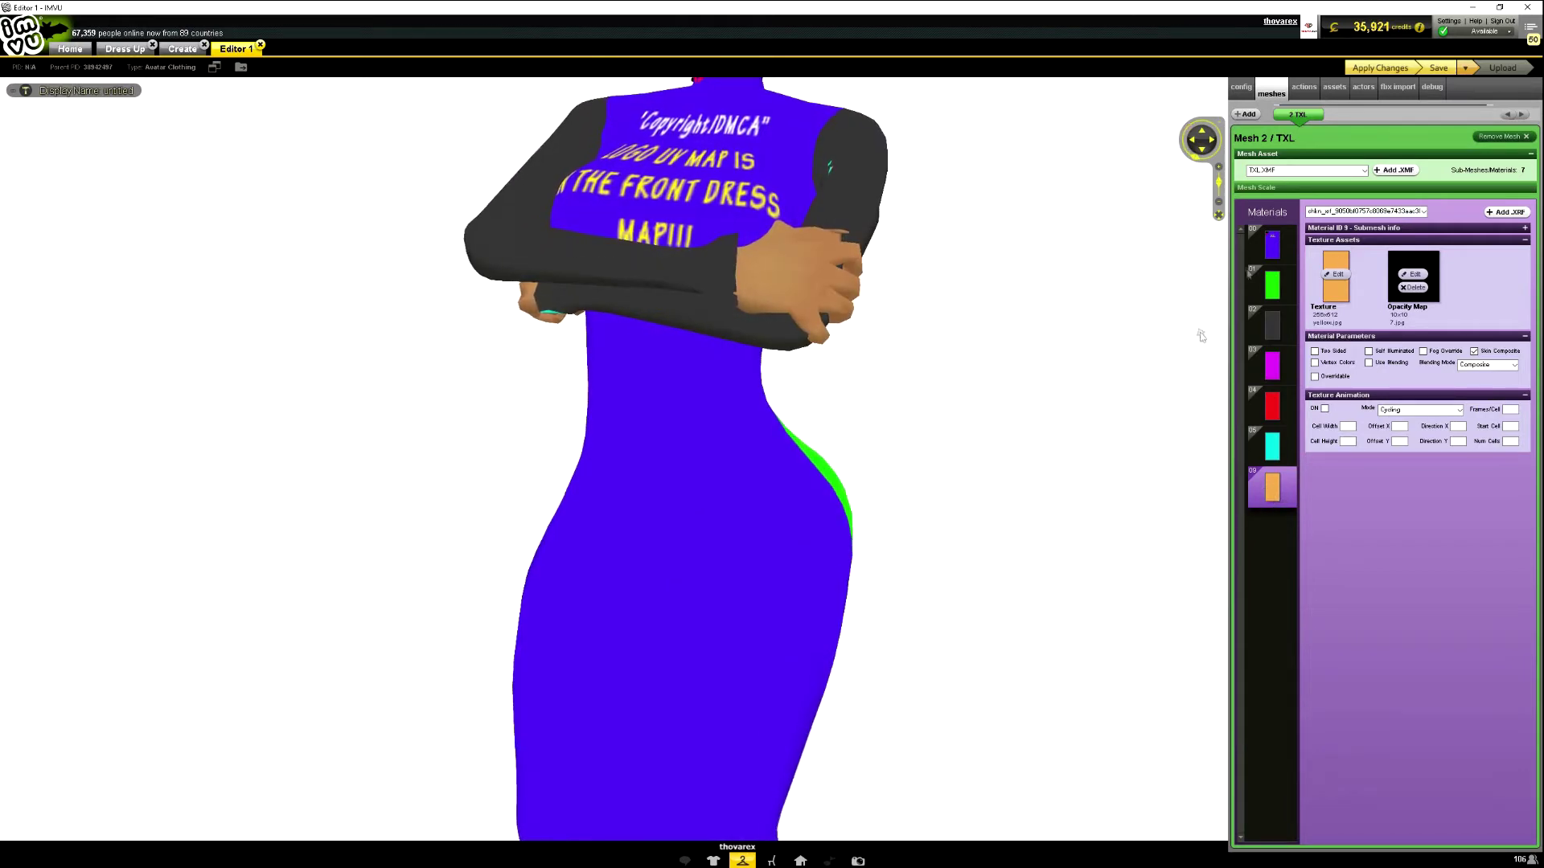
scroll(1015, 142, down, 3)
drag(563, 435, 603, 438)
click(1286, 373)
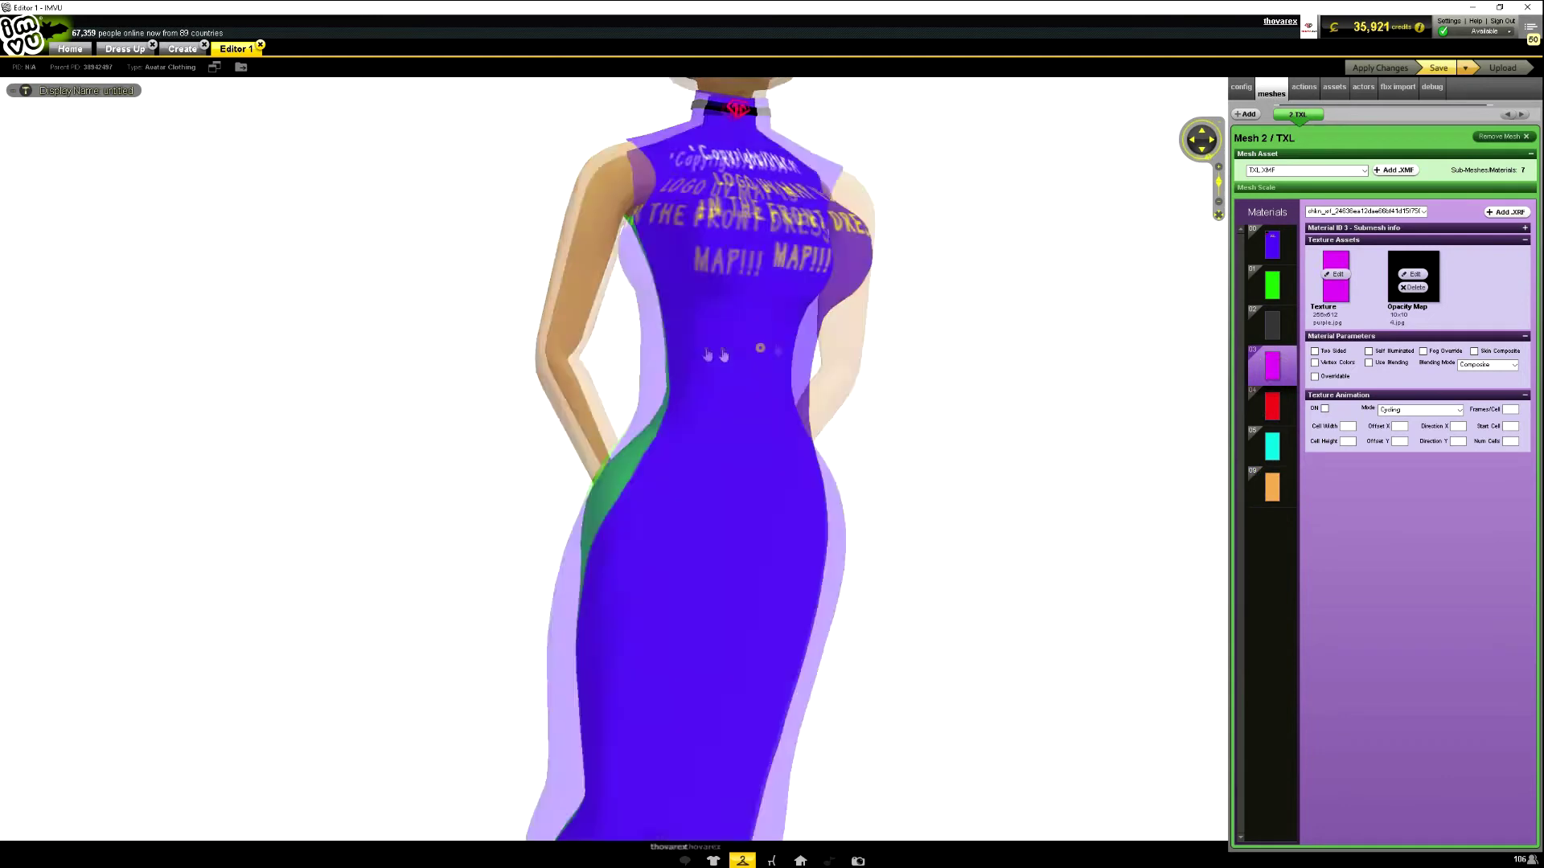
click(1272, 284)
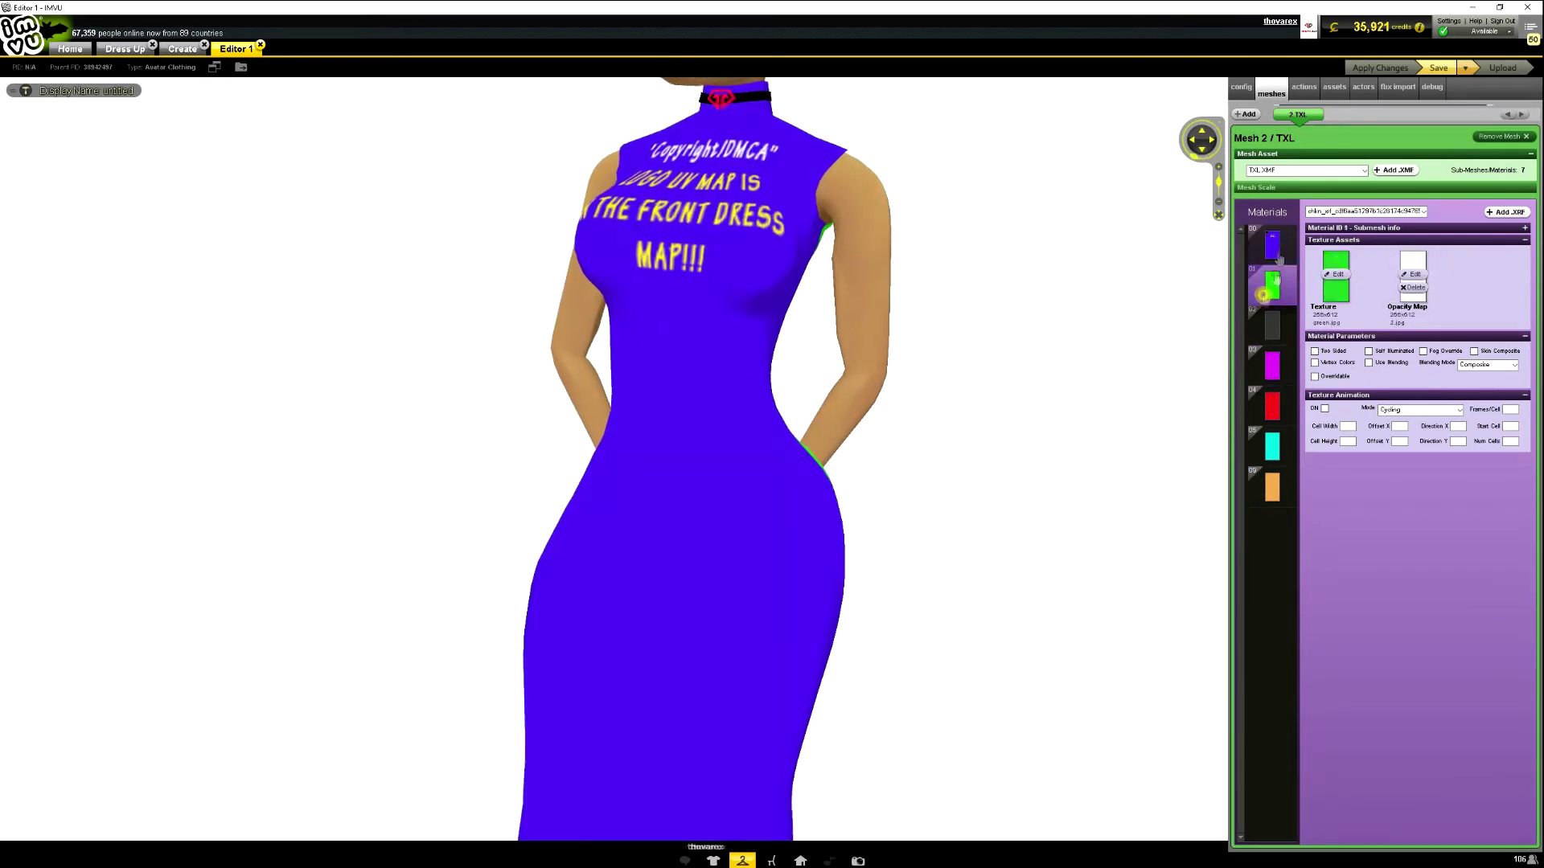
Save the project as 1.chkn in the IMVU folder of WORK-STATION.
click(1465, 68)
click(1447, 83)
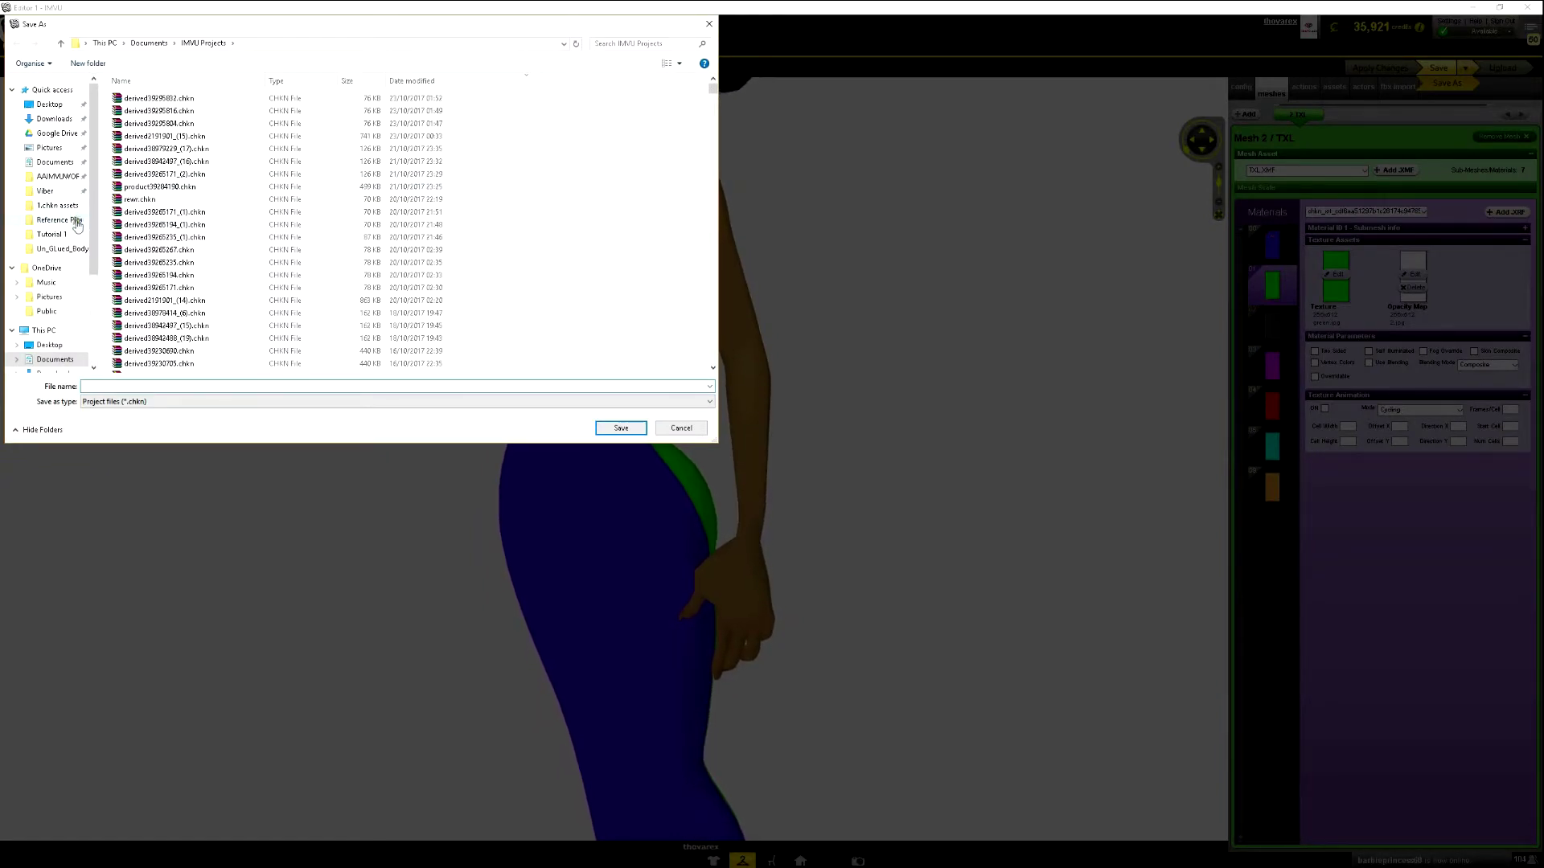
click(60, 219)
key(Escape)
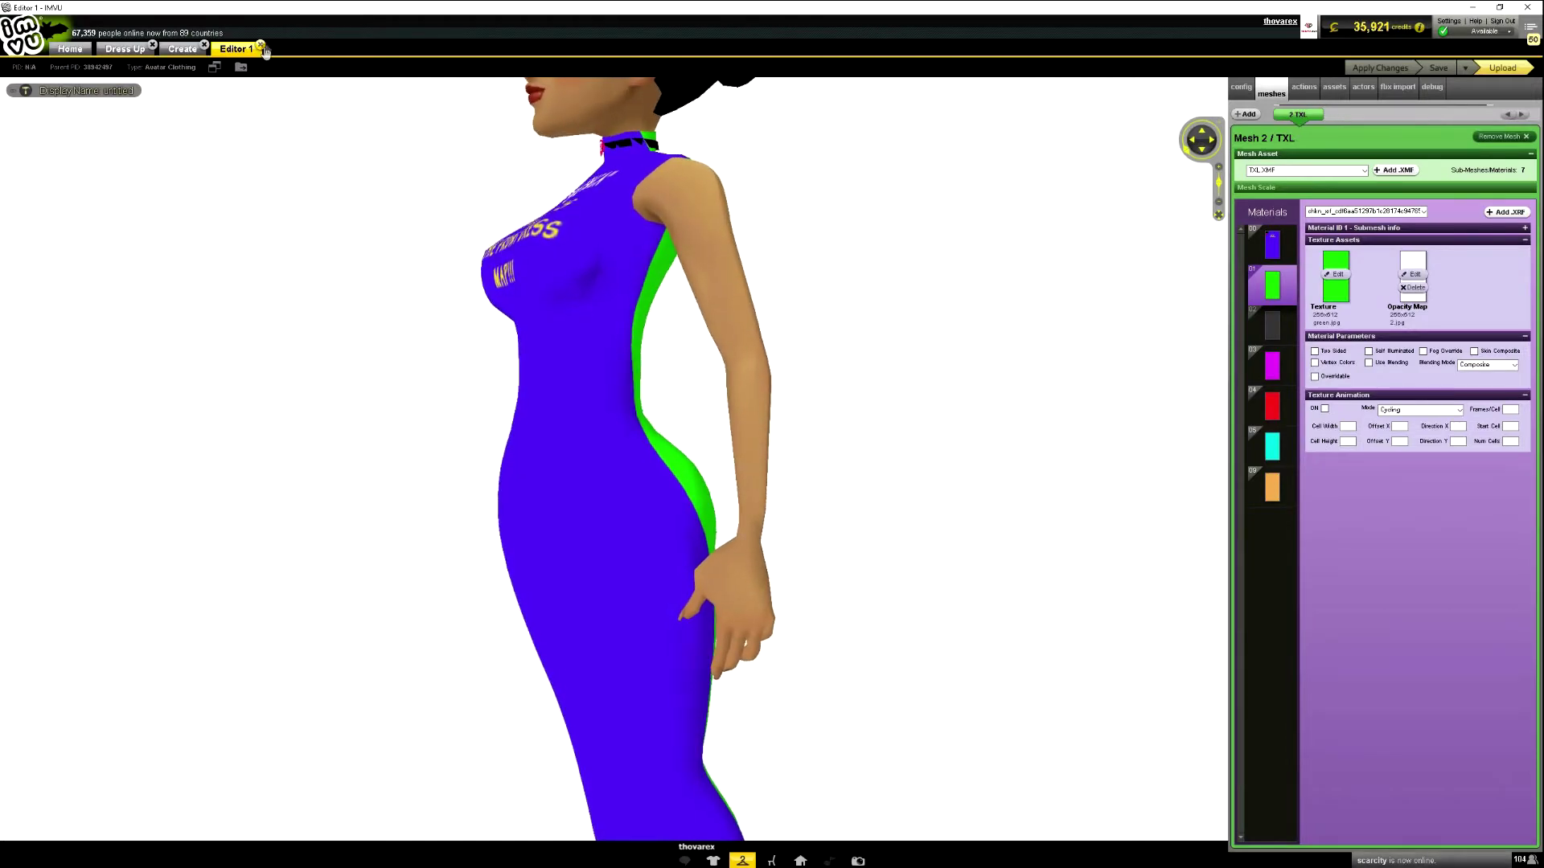
Close the current editor and reopen the 1.chkn project from the IMVU folder.
click(263, 49)
click(245, 345)
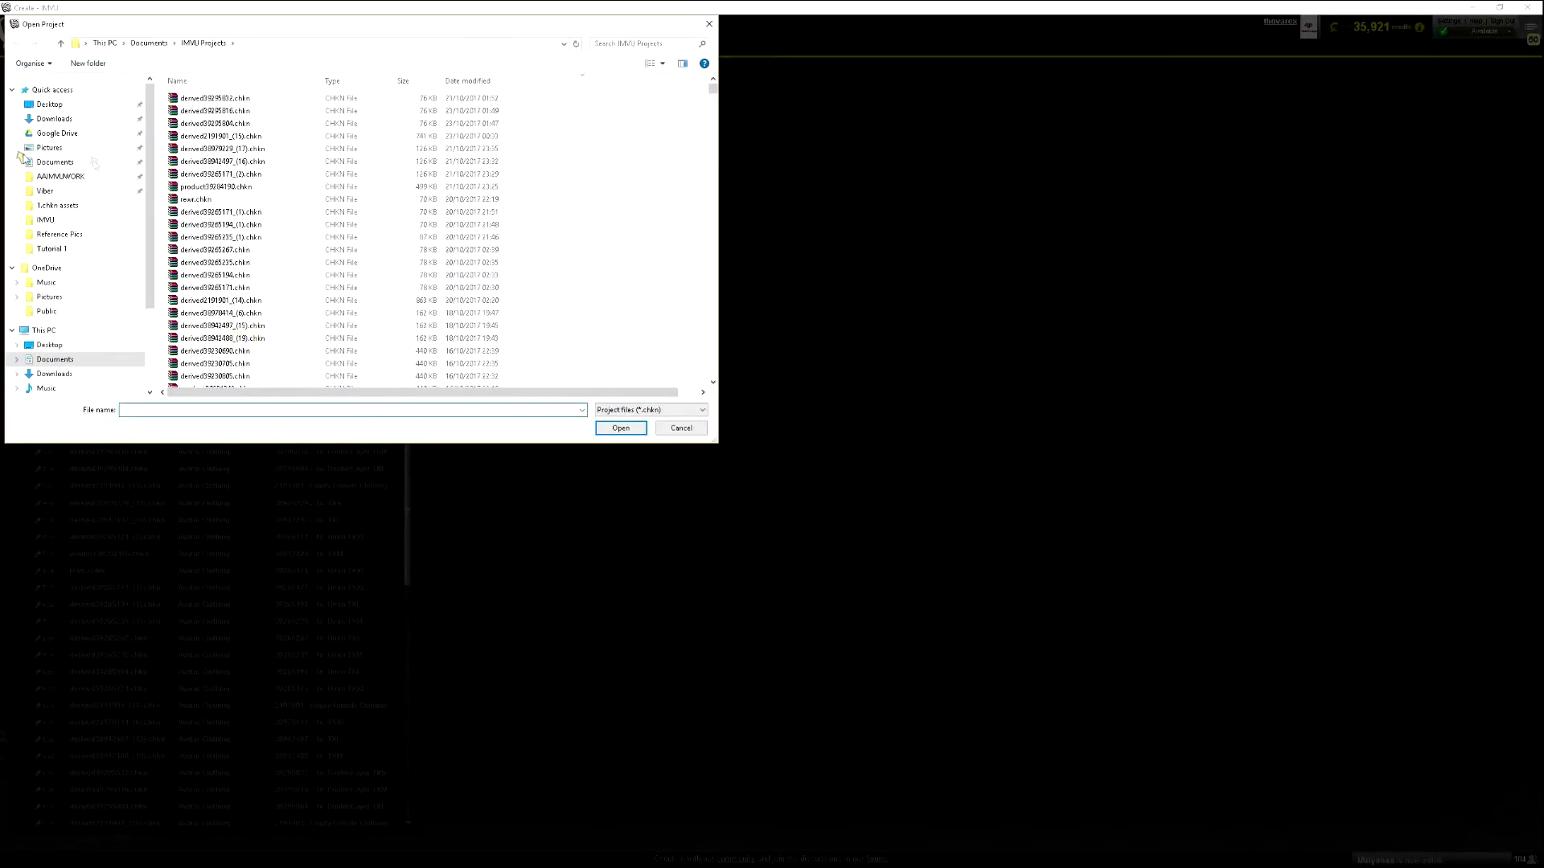
click(44, 207)
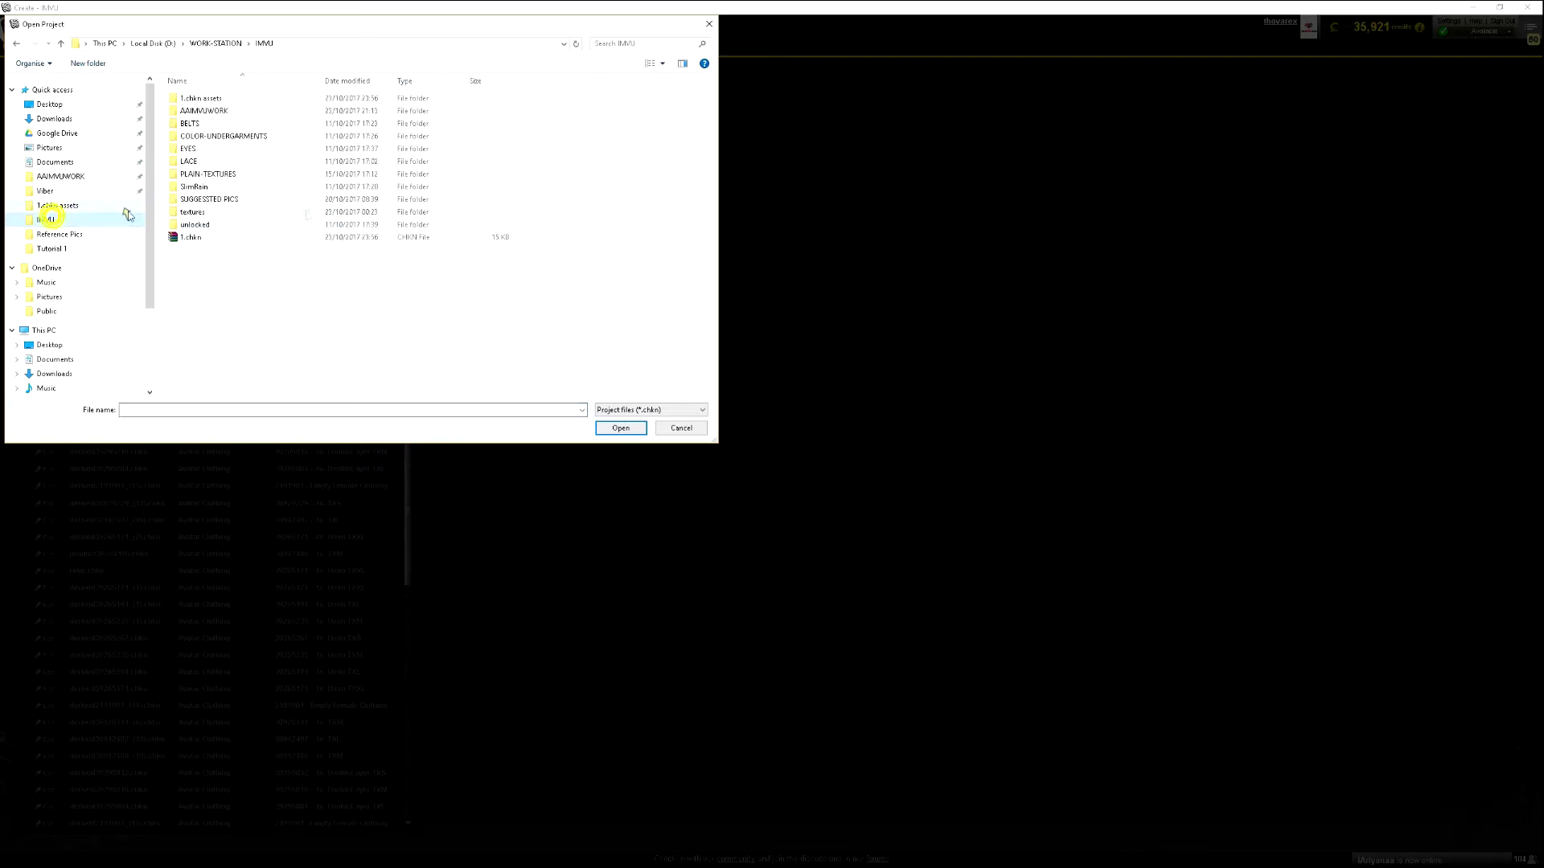
double_click(208, 238)
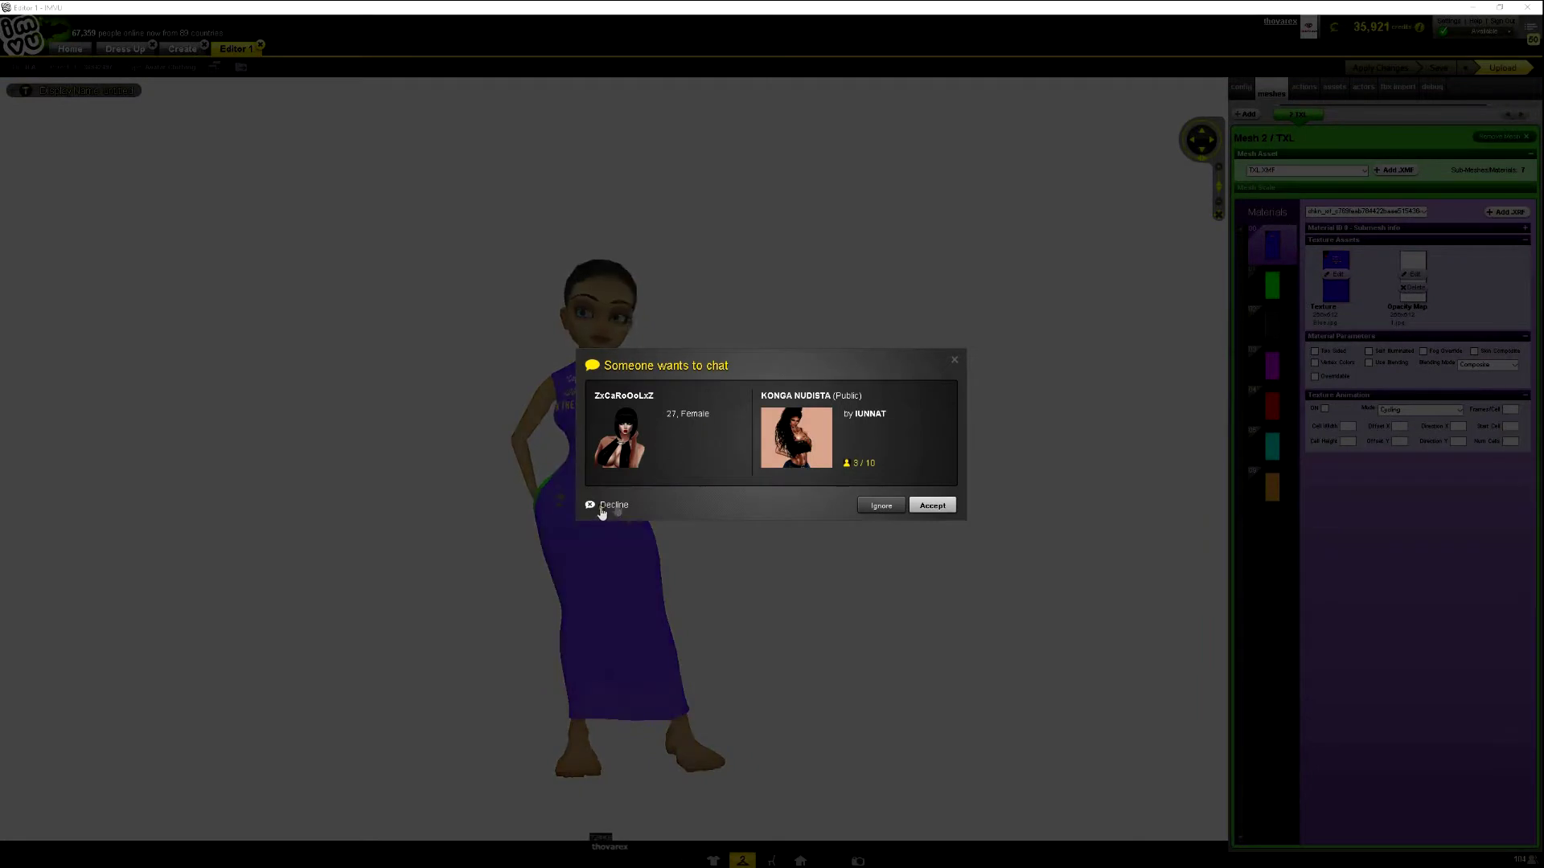
Decline the incoming chat invitation with the message "BUSY DOING A TUTORIAL LATER".
click(614, 507)
text(BUSY DOING A TUTORIALS)
key(BackSpace)
text(;)
key(BackSpace)
text(LA)
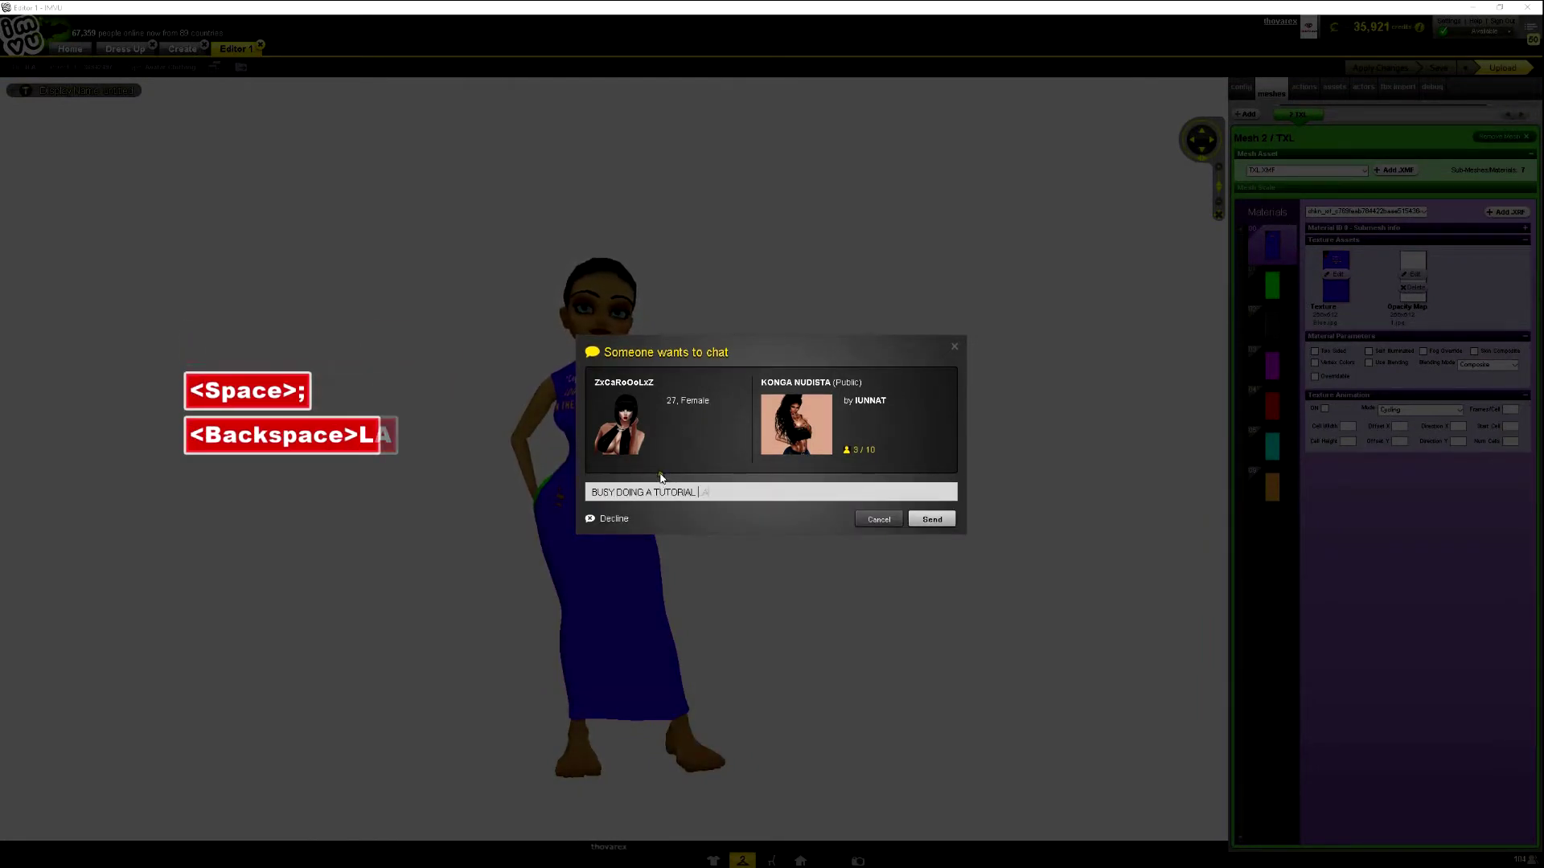
text(TER)
key(BackSpace)
key(BackSpace)
text(TER)
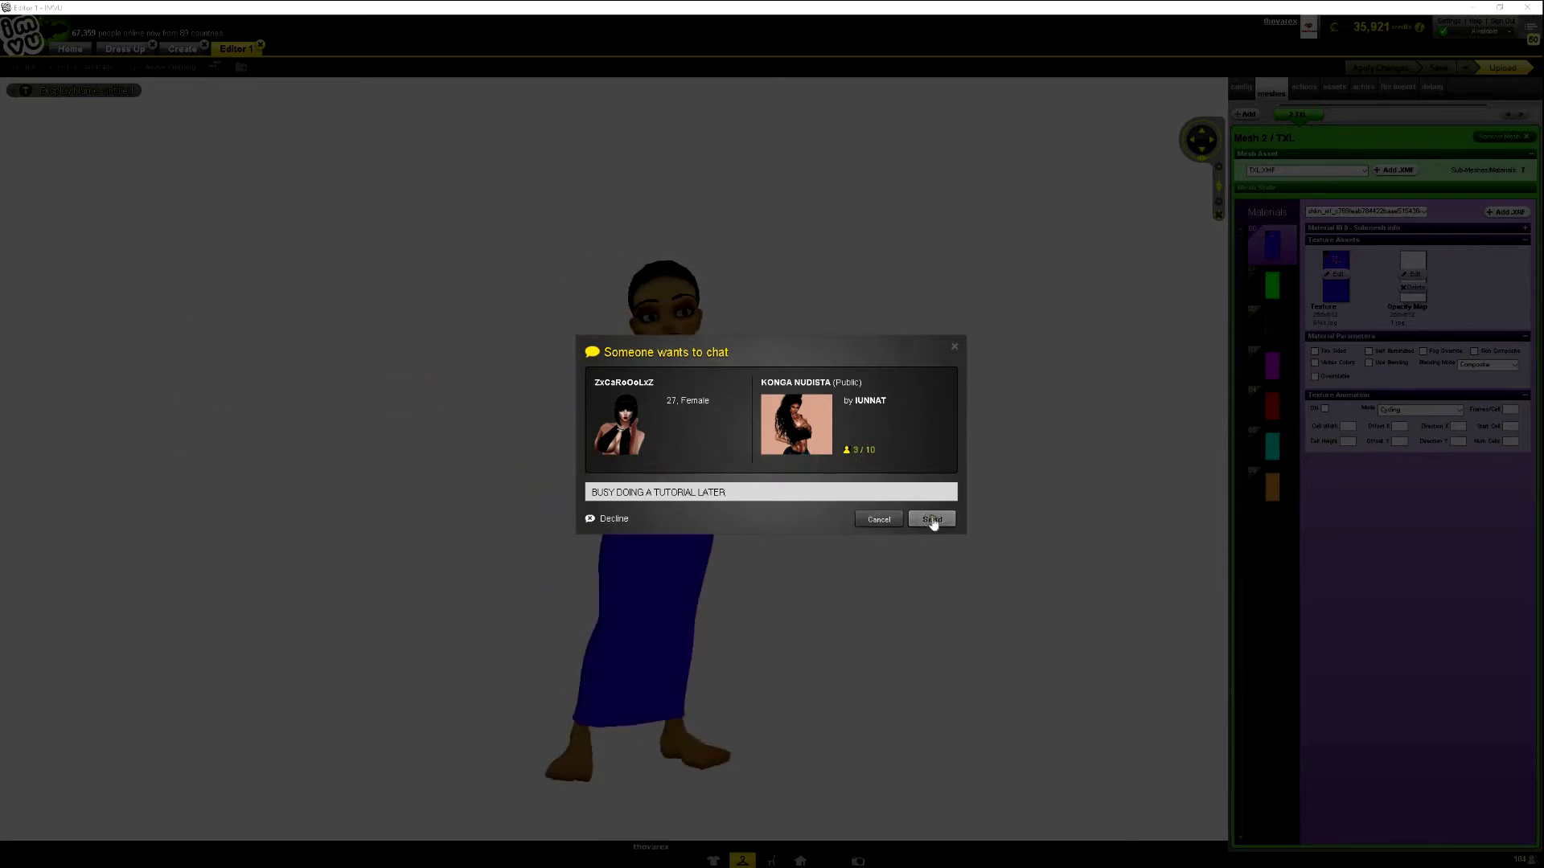
click(932, 520)
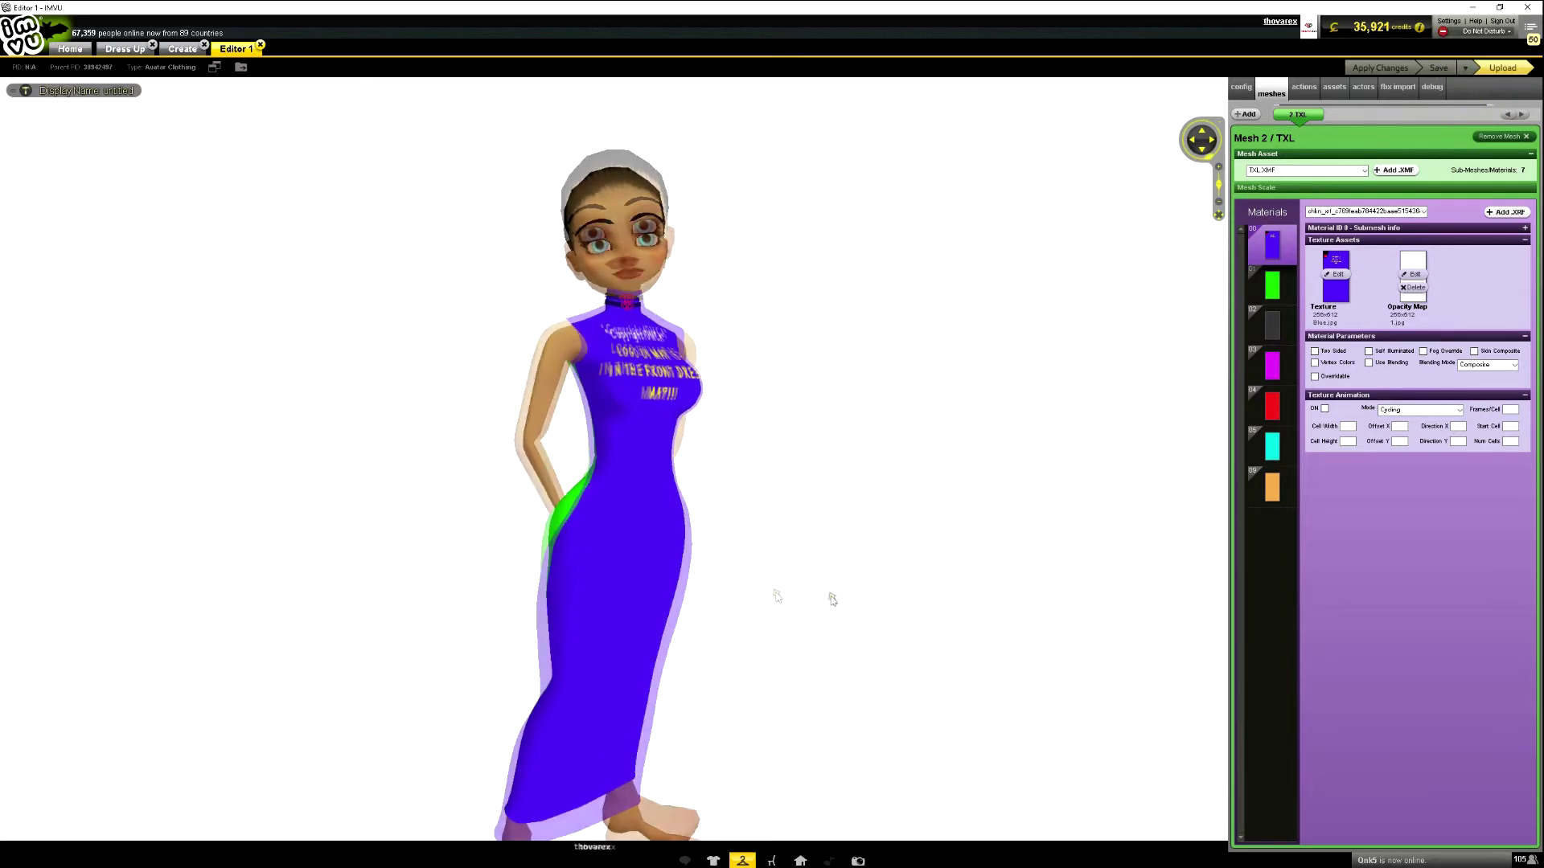
Filter the recently added rooms to GA+AP, load the second room as the scene and view the dress in it.
click(800, 861)
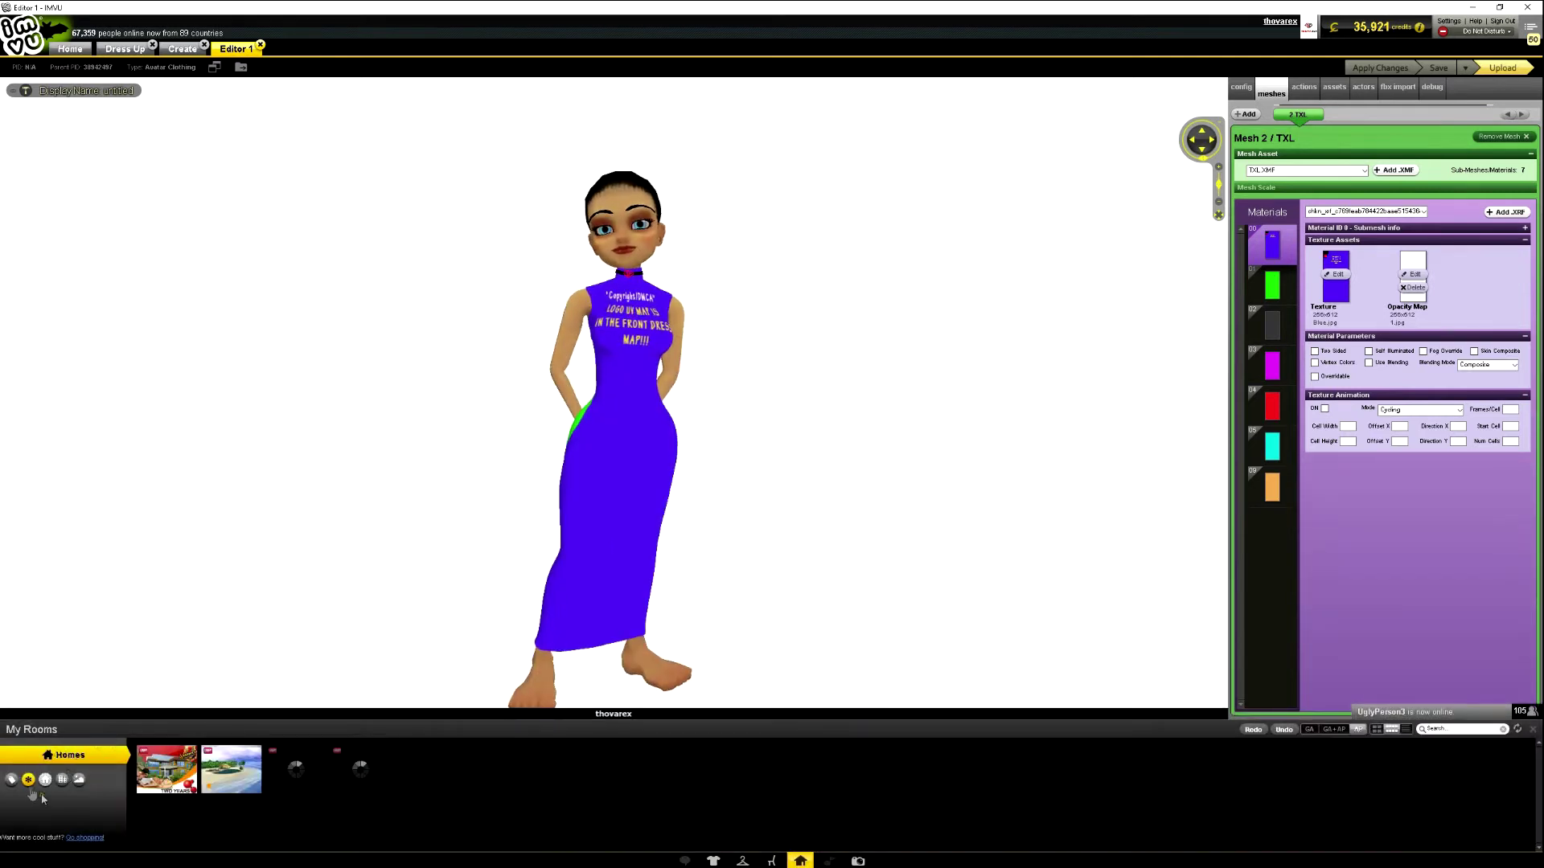
click(12, 779)
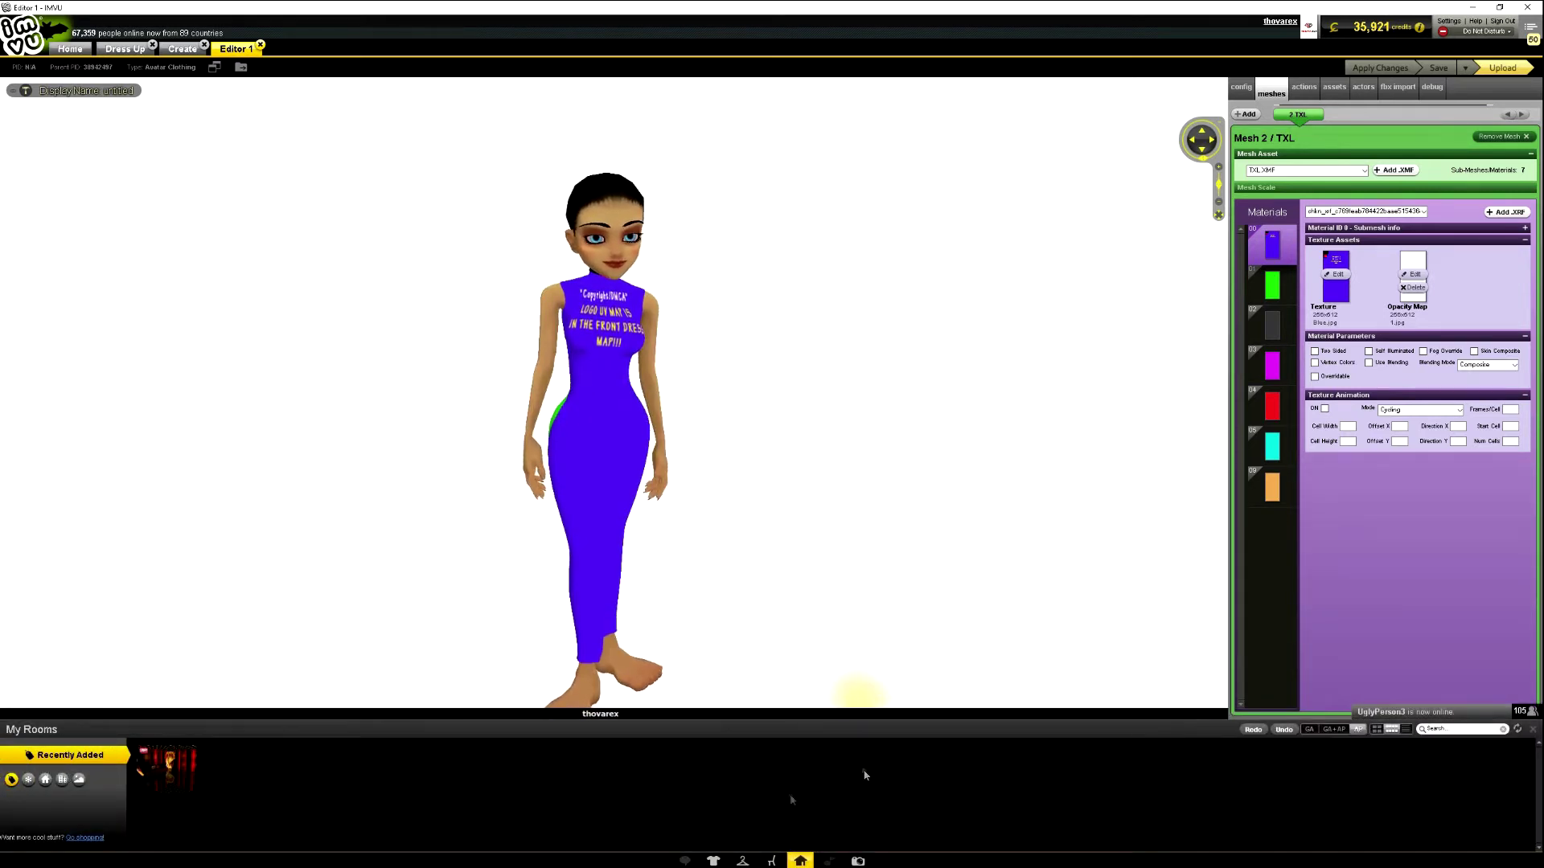
click(1334, 730)
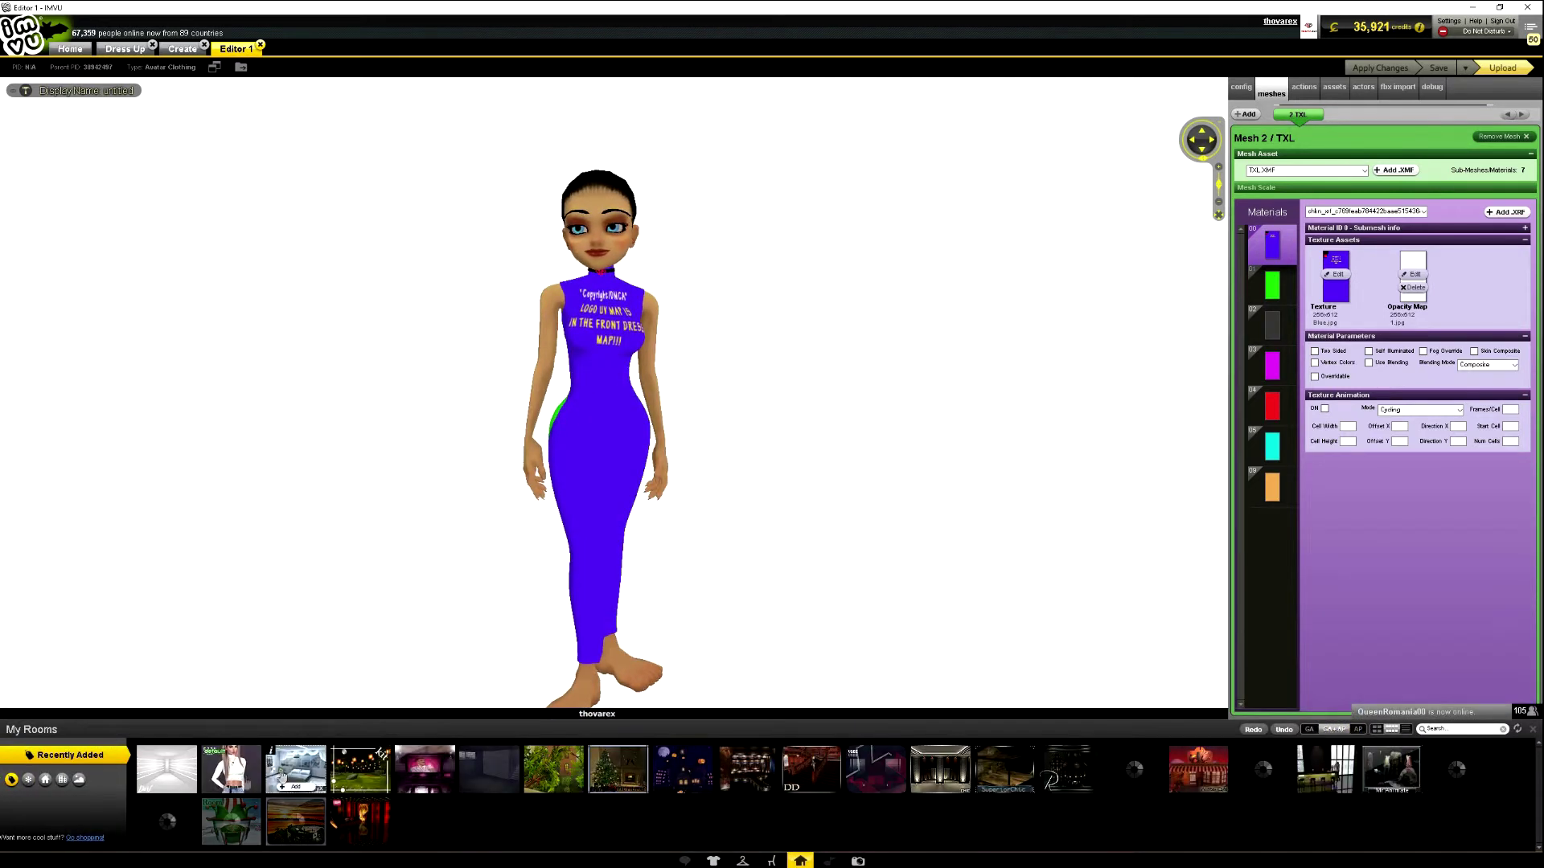
click(234, 790)
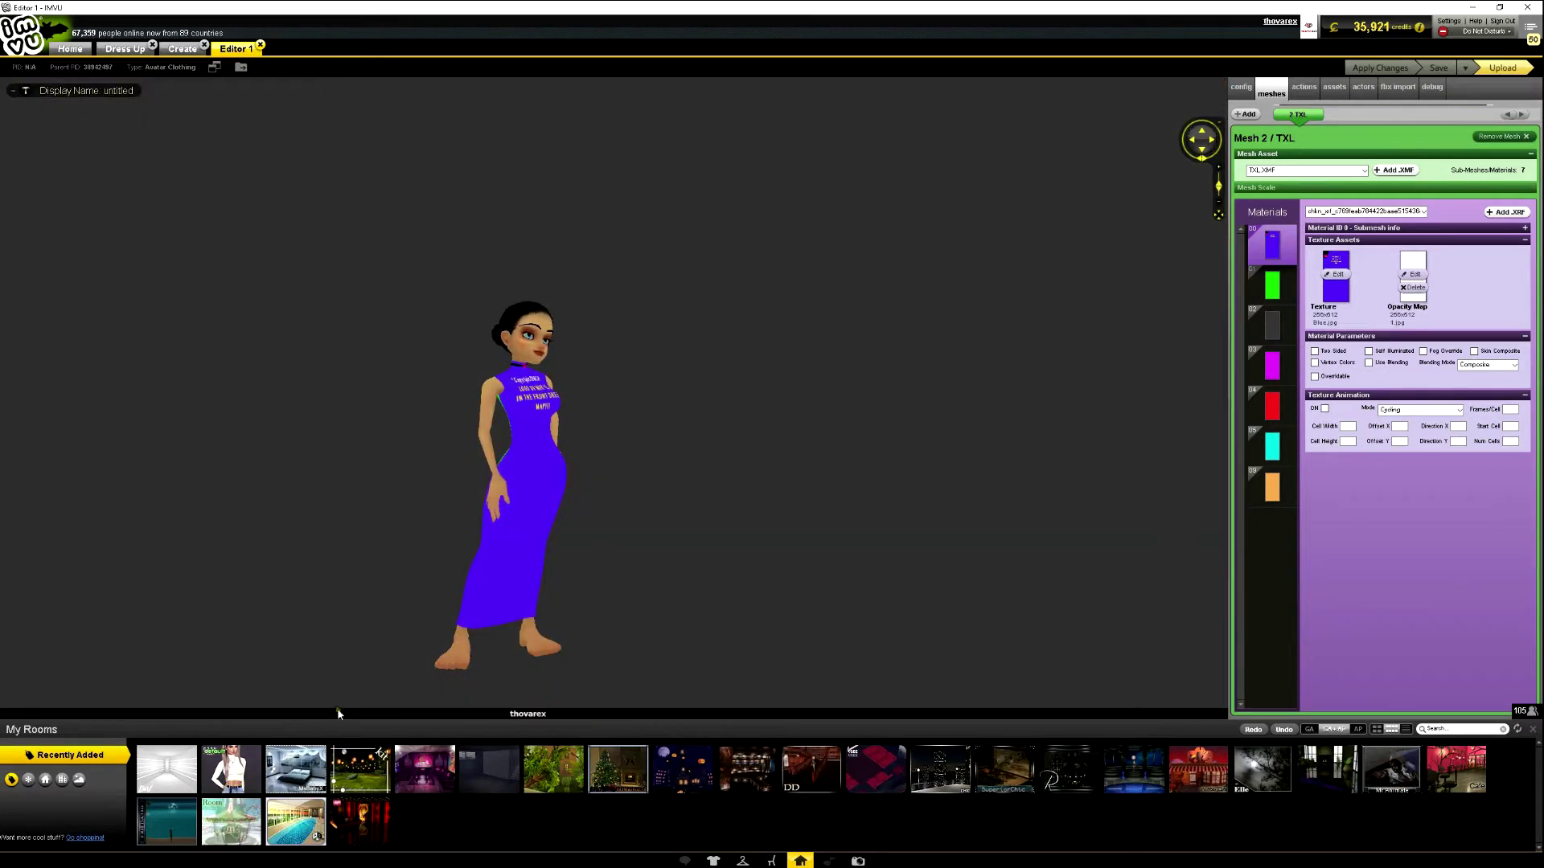
drag(751, 457, 619, 483)
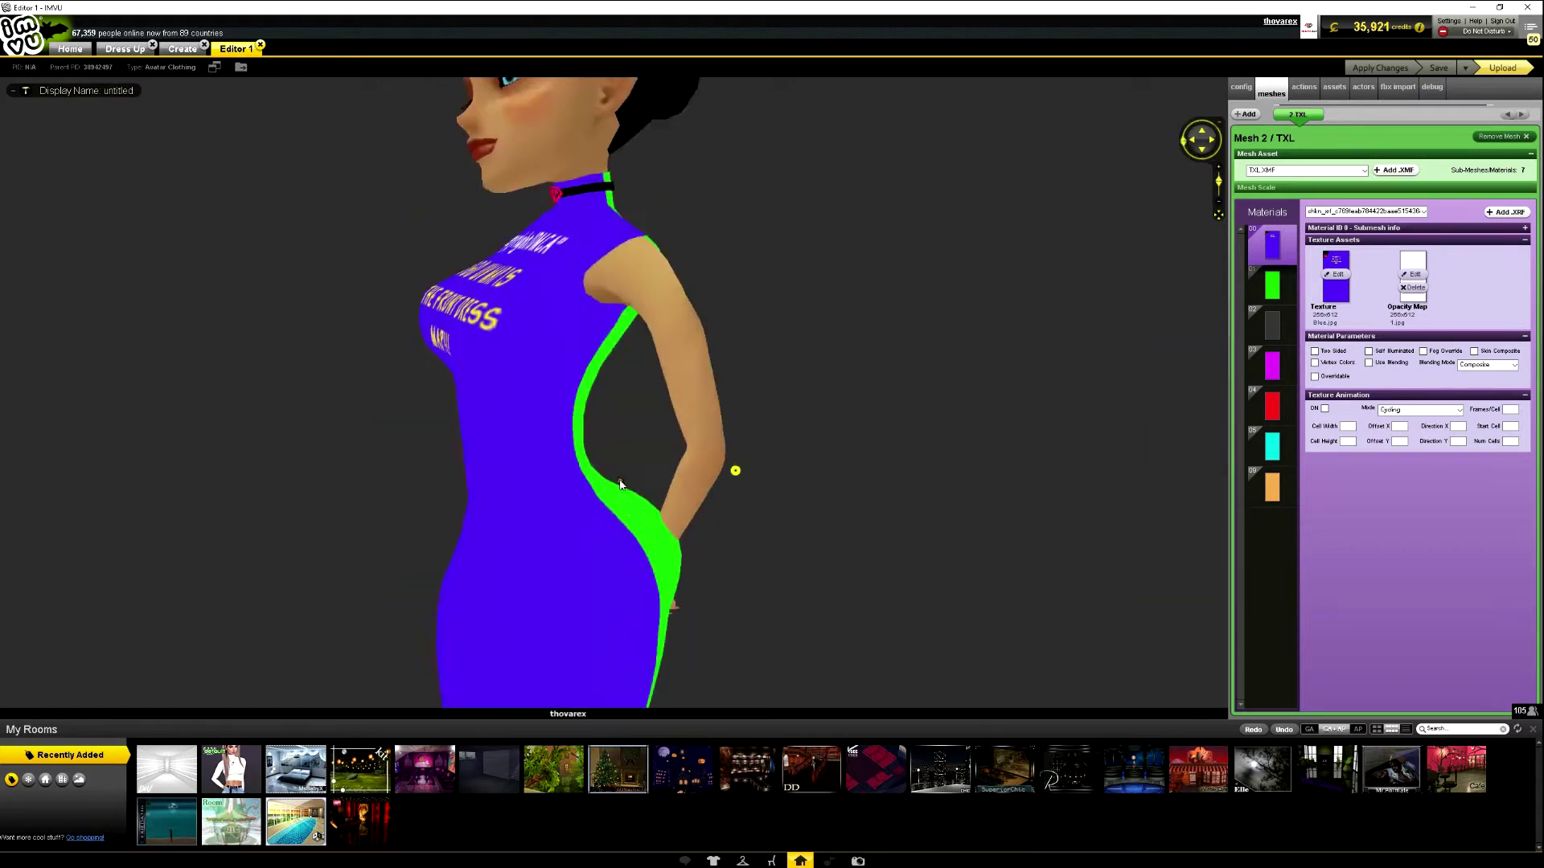
scroll(620, 484, down, 5)
Open the saved outfits and change the avatar into the second outfit in the Default list.
click(742, 861)
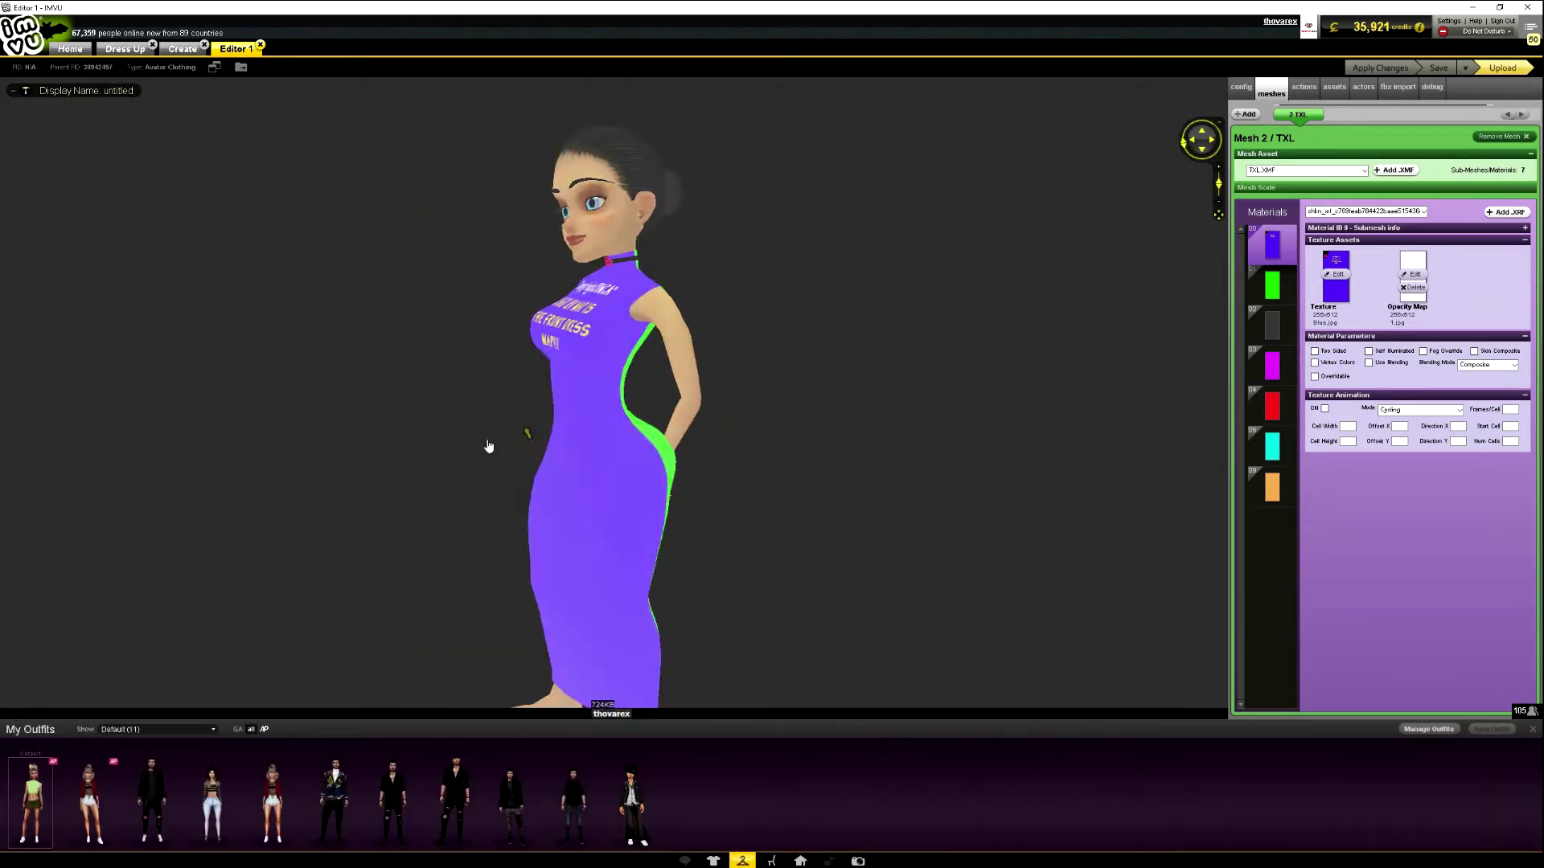
drag(488, 446, 390, 448)
scroll(269, 630, up, 3)
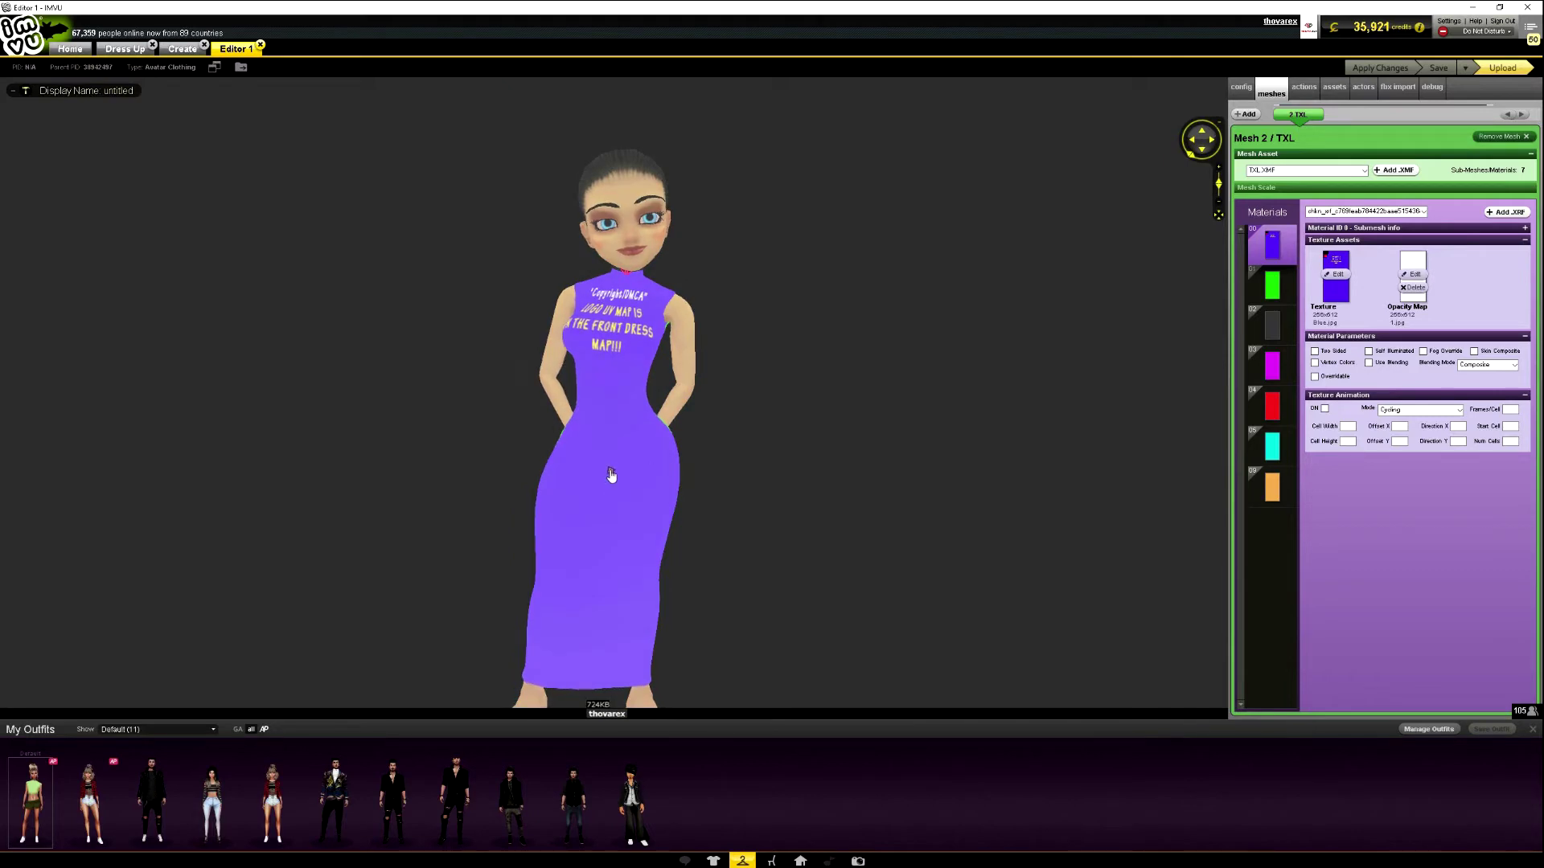
drag(396, 458, 369, 517)
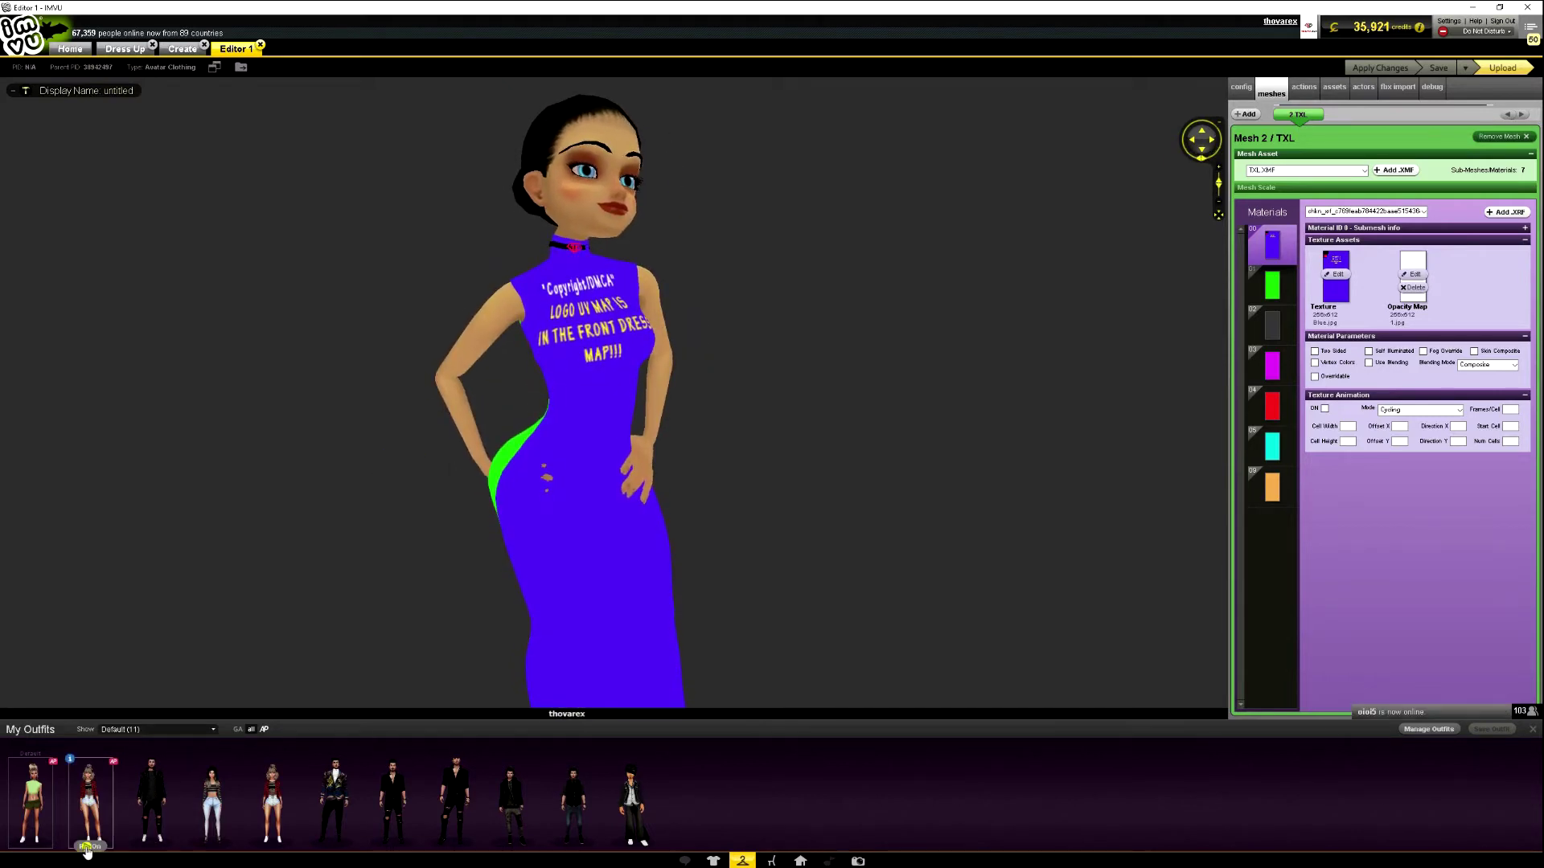
click(86, 846)
Examine how the dress mesh fits the newly dressed avatar from the front and sides at several distances.
mouse_move(450, 450)
mouse_down()
mouse_move(638, 424)
mouse_move(441, 434)
mouse_up()
drag(666, 436, 643, 378)
scroll(683, 354, down, 3)
scroll(695, 346, up, 1)
scroll(711, 372, up, 2)
scroll(711, 372, down, 2)
mouse_move(716, 399)
mouse_down()
mouse_move(676, 407)
mouse_move(688, 422)
mouse_move(799, 369)
mouse_move(745, 396)
mouse_move(890, 396)
mouse_move(739, 402)
mouse_up()
scroll(687, 422, up, 1)
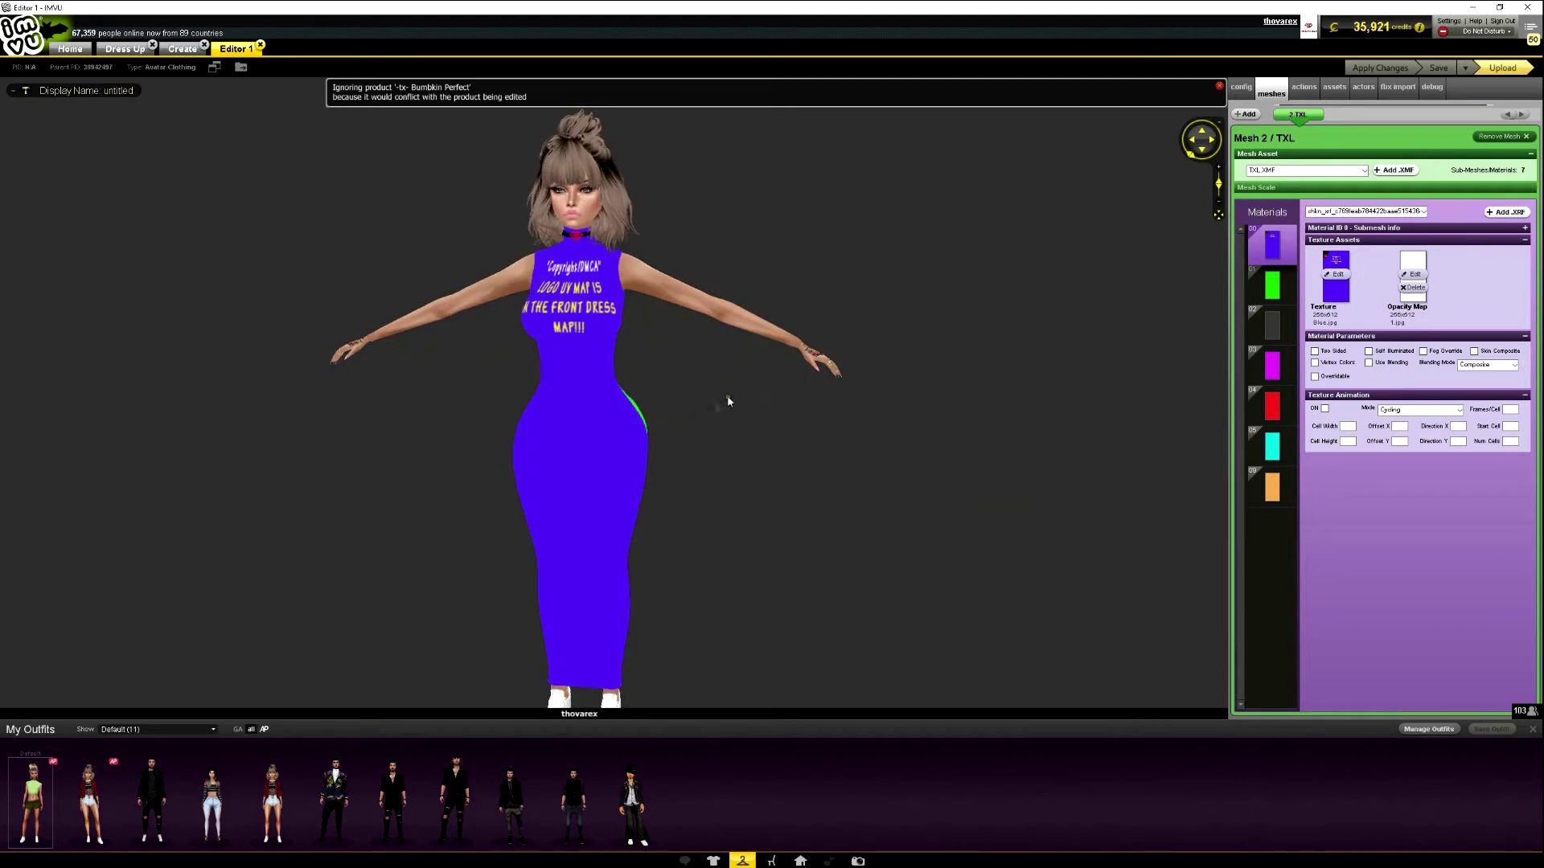
scroll(744, 396, up, 2)
scroll(739, 402, down, 2)
key(alt)
drag(820, 355, 603, 417)
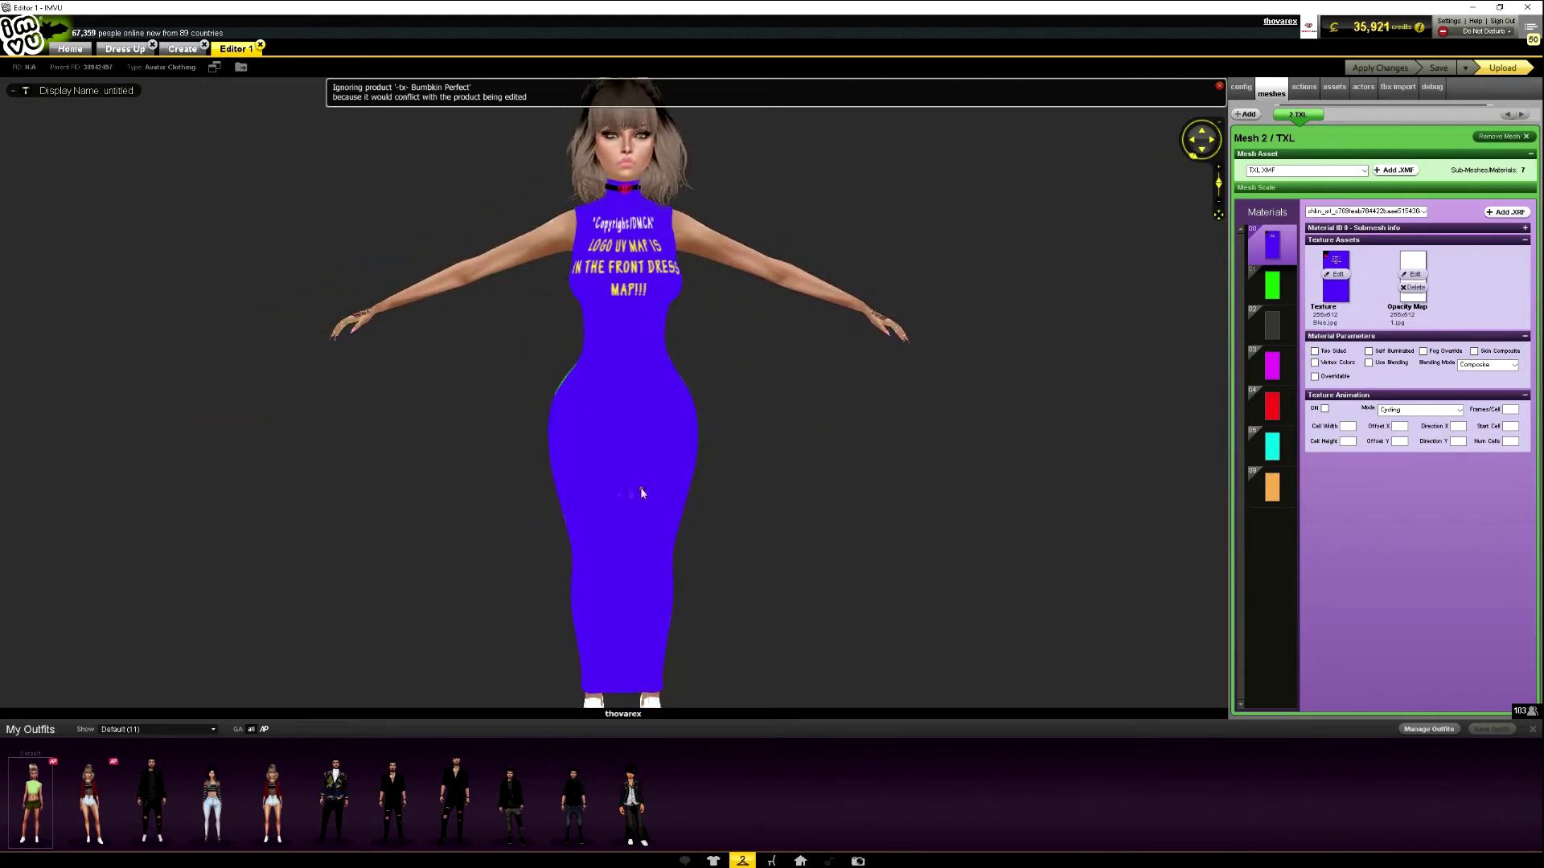
Switch to Photoshop and close the Untitled-1 document without saving it.
key(alt+Tab)
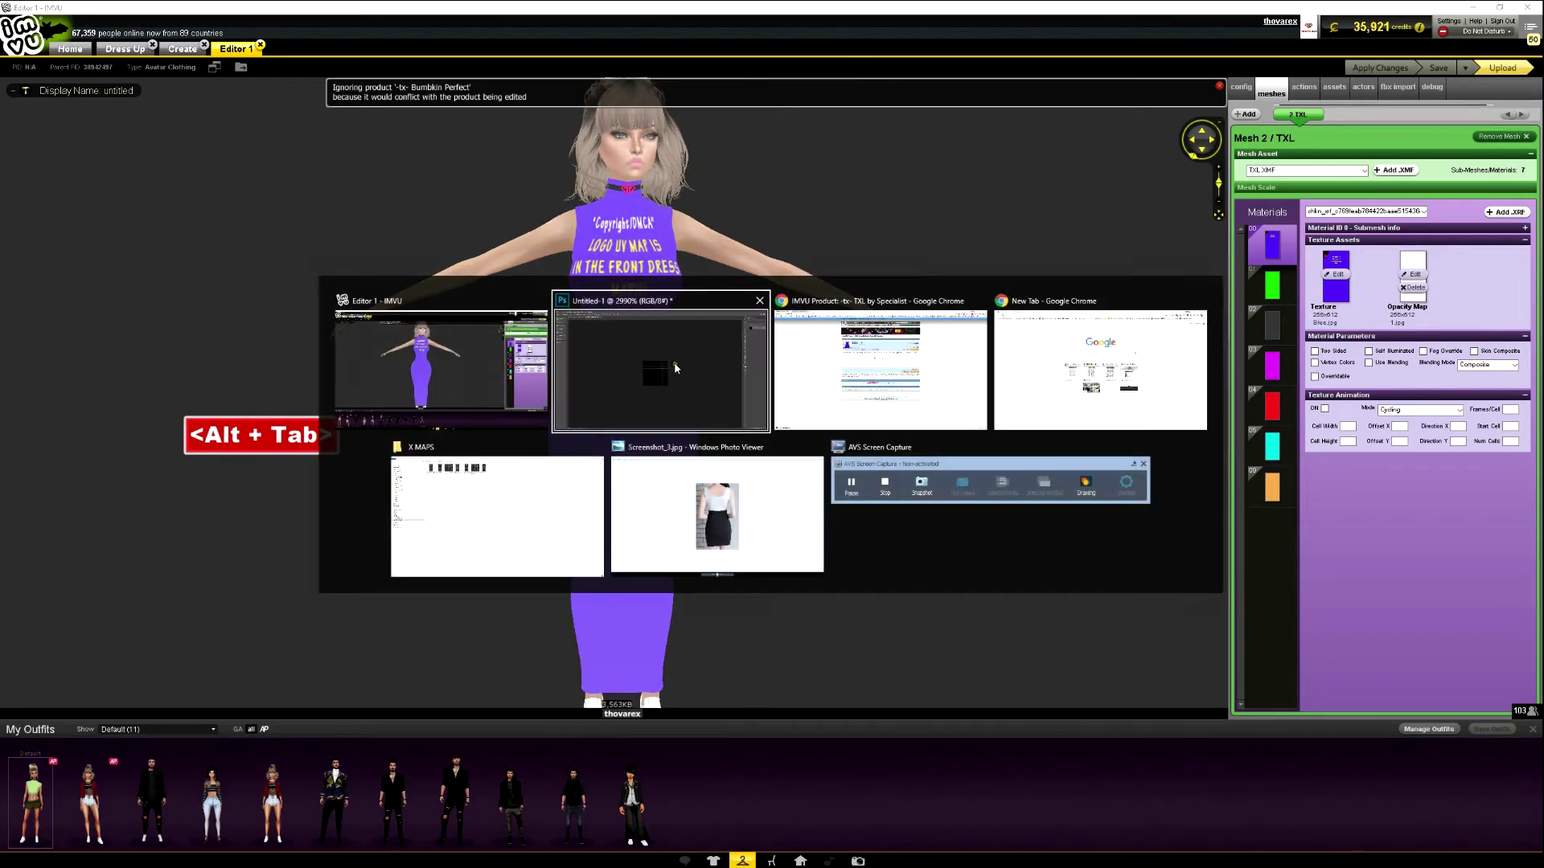
key(ctrl+w)
click(784, 323)
key(ctrl+w)
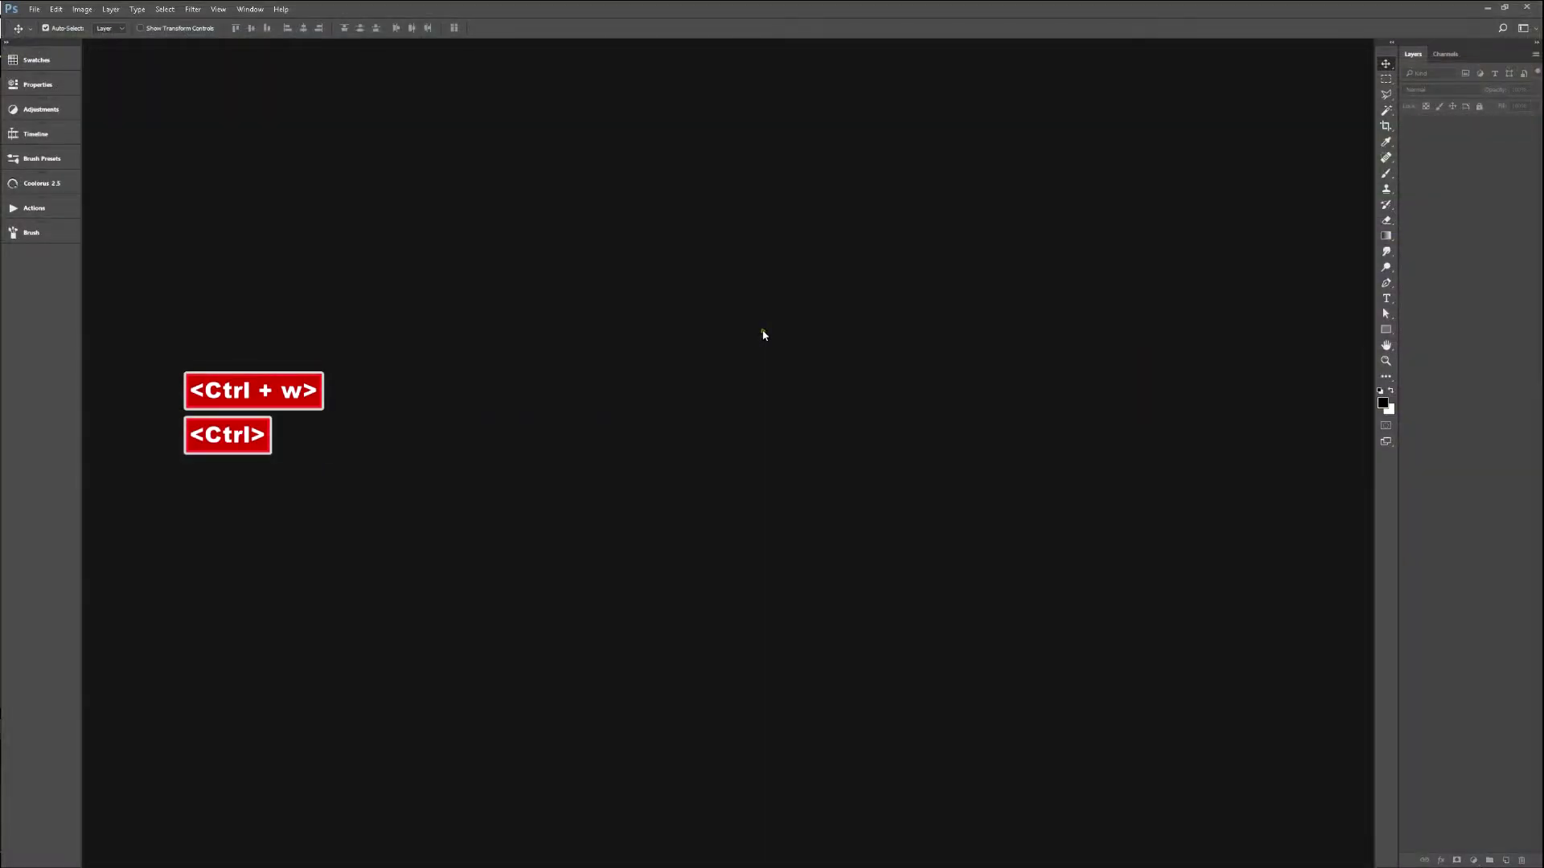
Browse through the Tutorial 1 map download to the X MAPS folder, view the available mesh map images and leave without opening one.
key(ctrl+o)
click(556, 242)
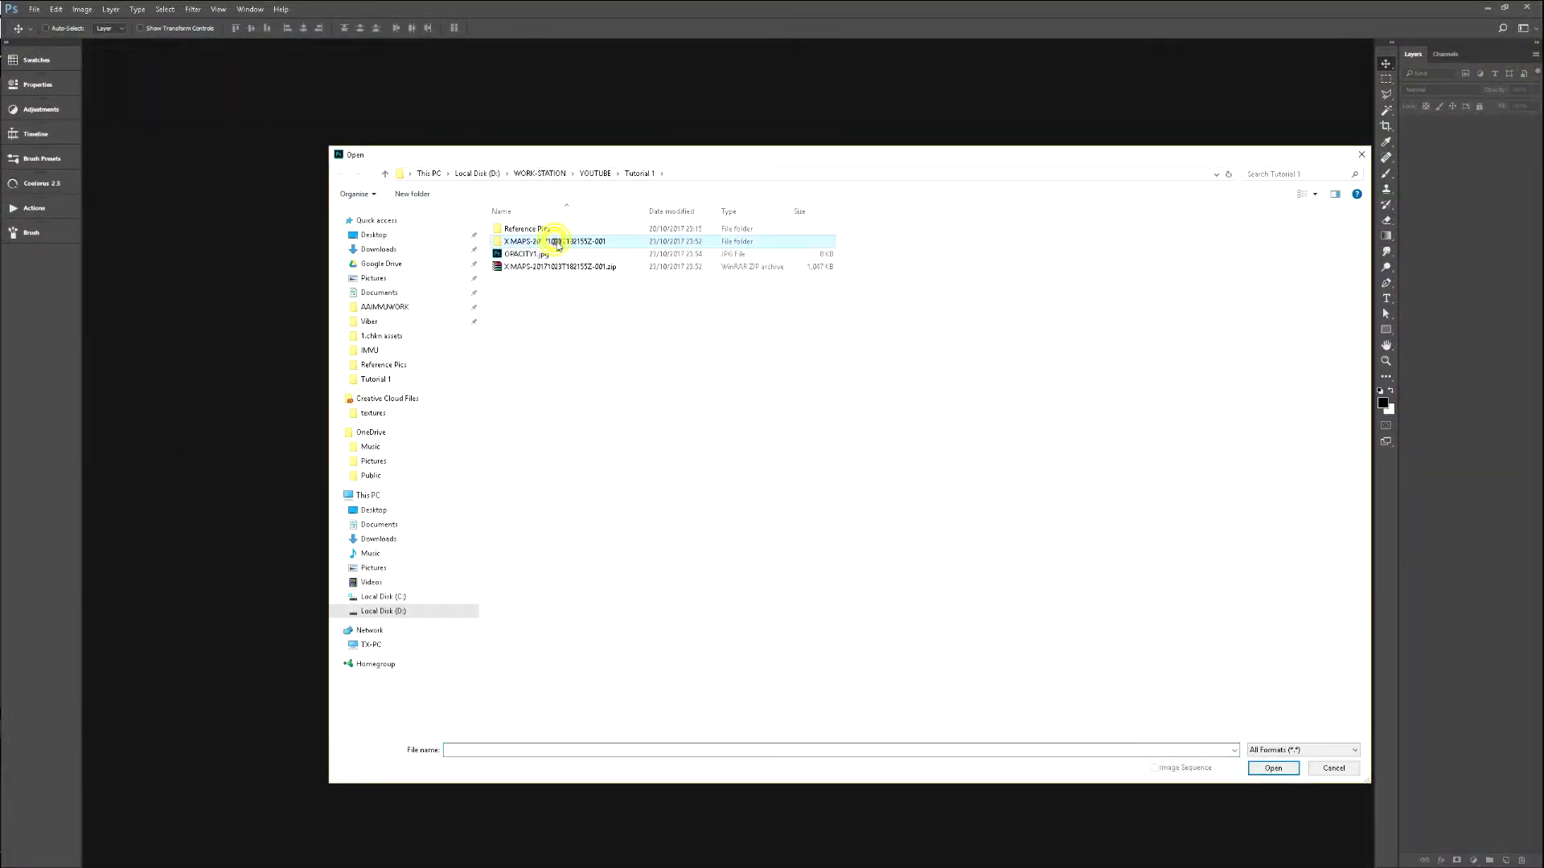
double_click(631, 244)
click(531, 232)
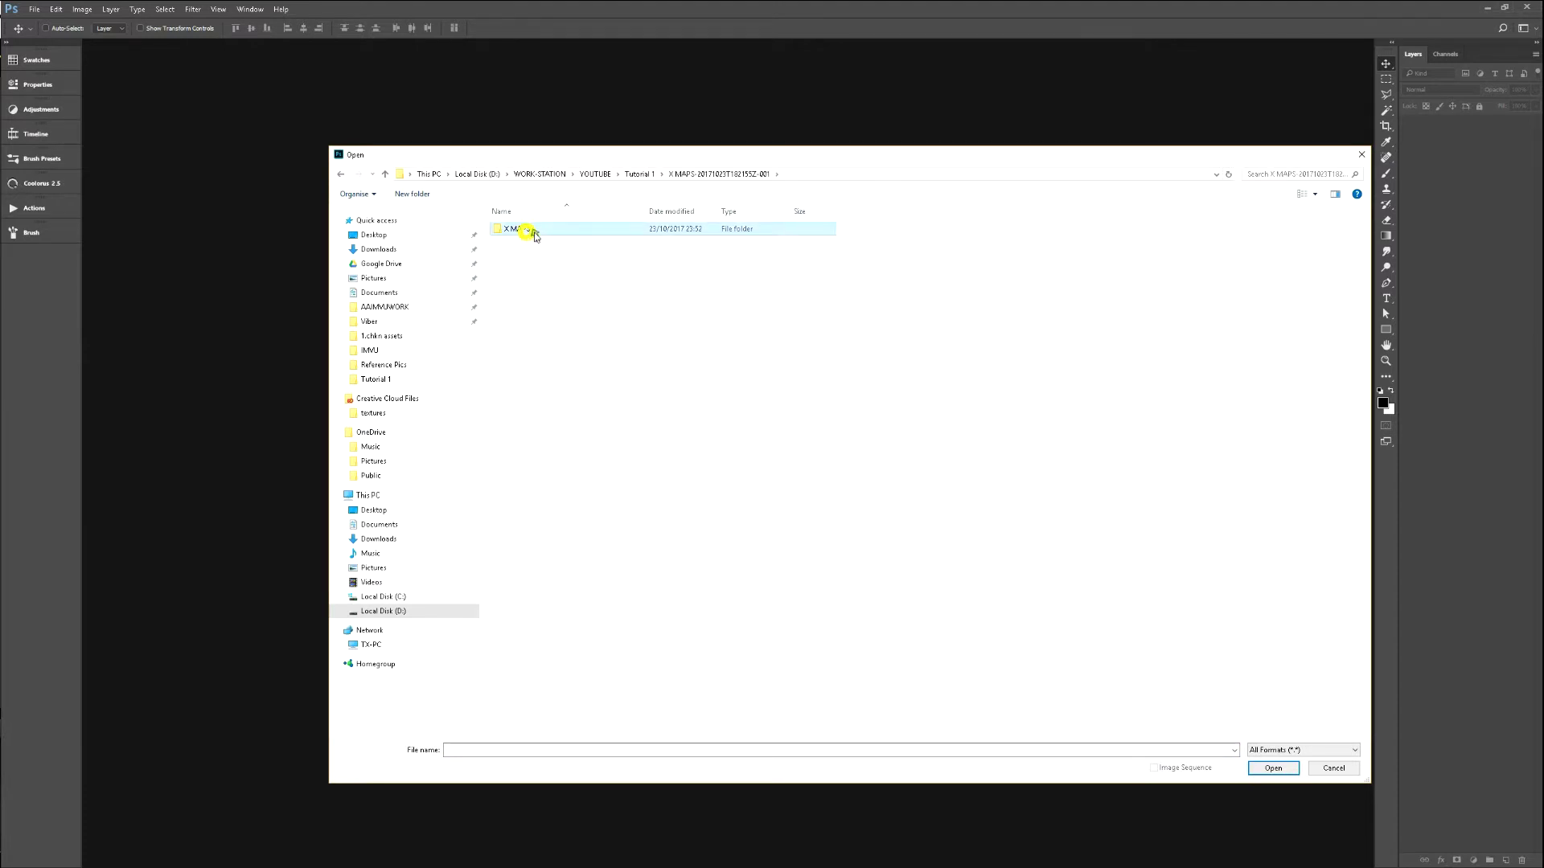
double_click(593, 235)
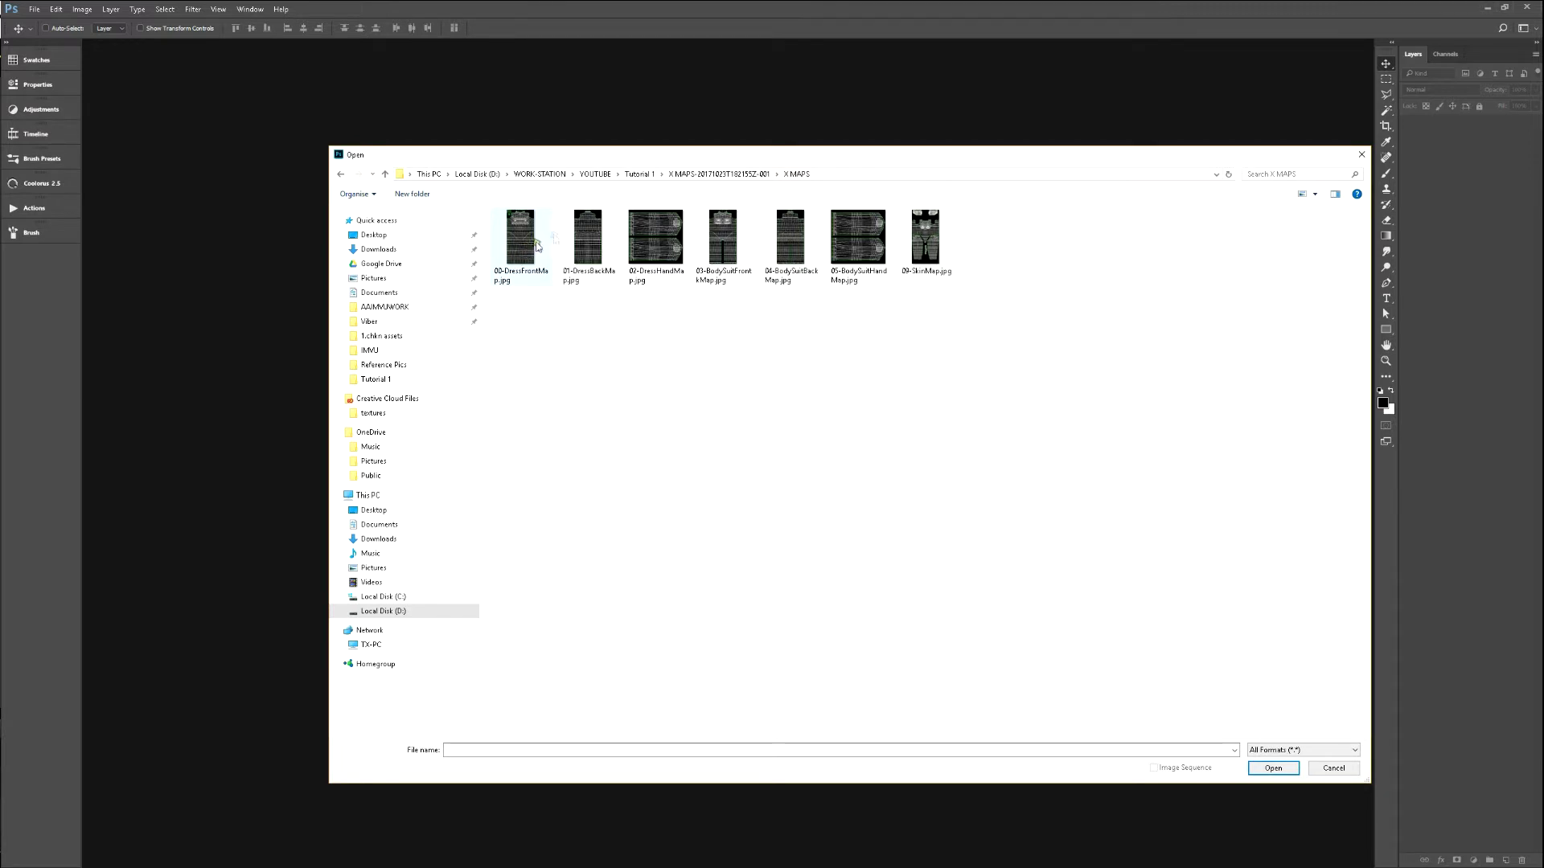
click(1360, 155)
Close the 1.chkn assets folder window and return to the IMVU editor.
key(alt+Tab)
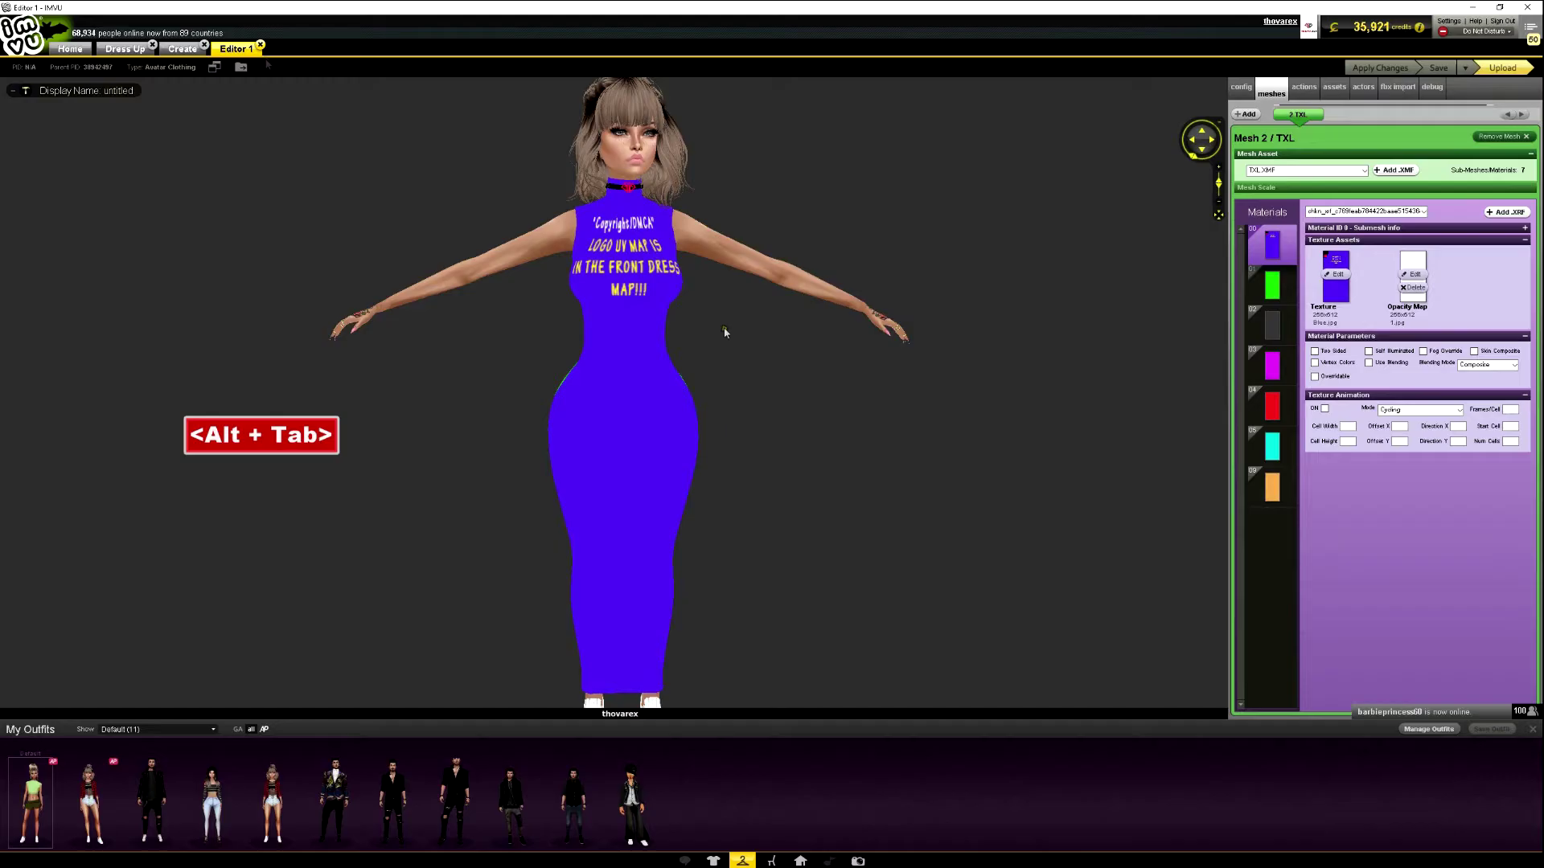
key(alt+Tab)
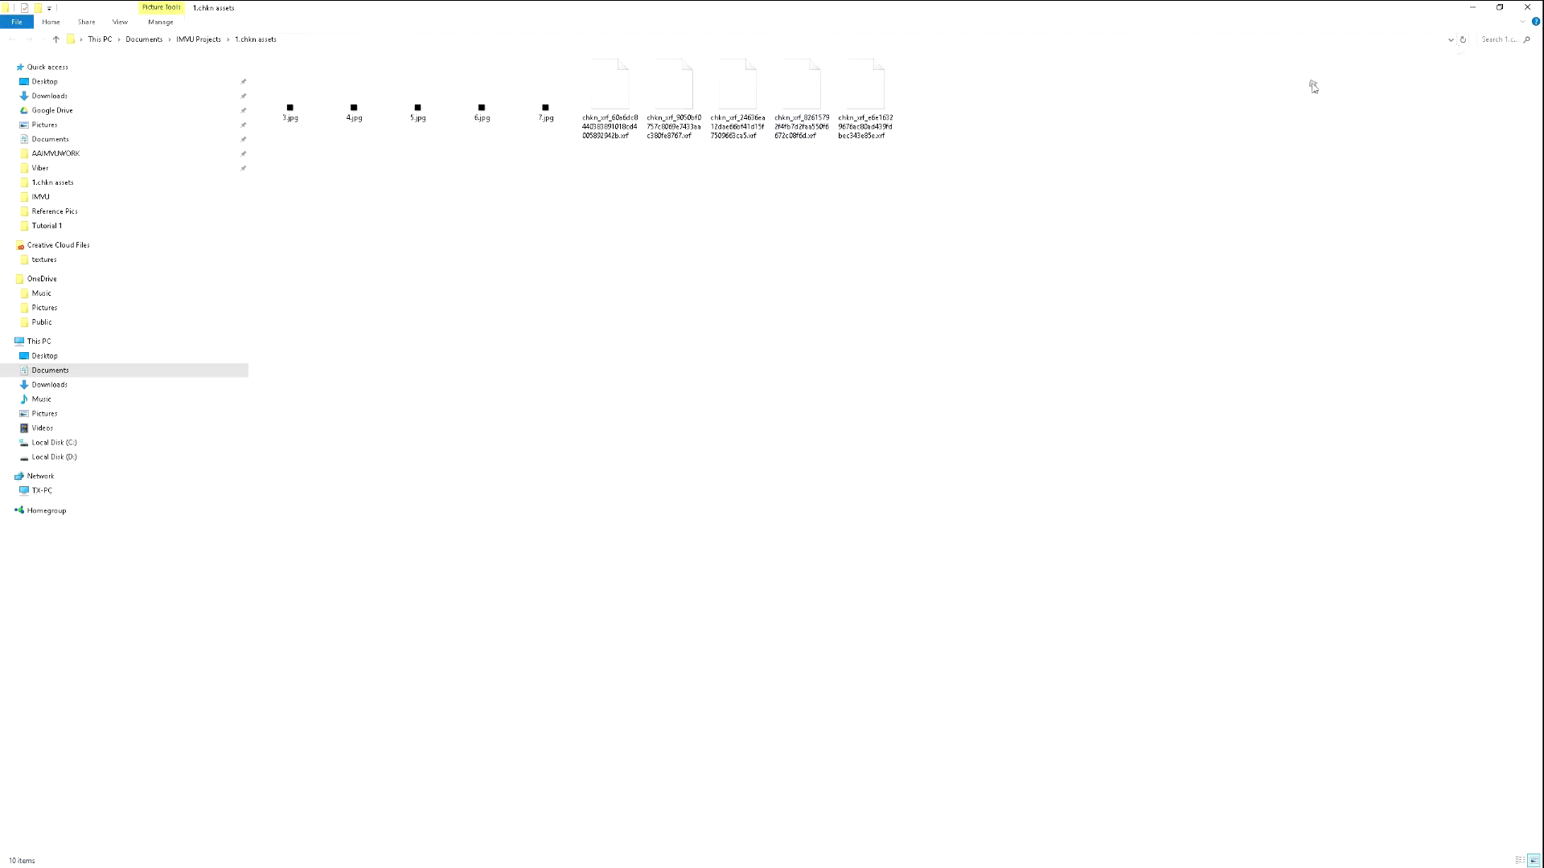
click(1527, 10)
click(739, 235)
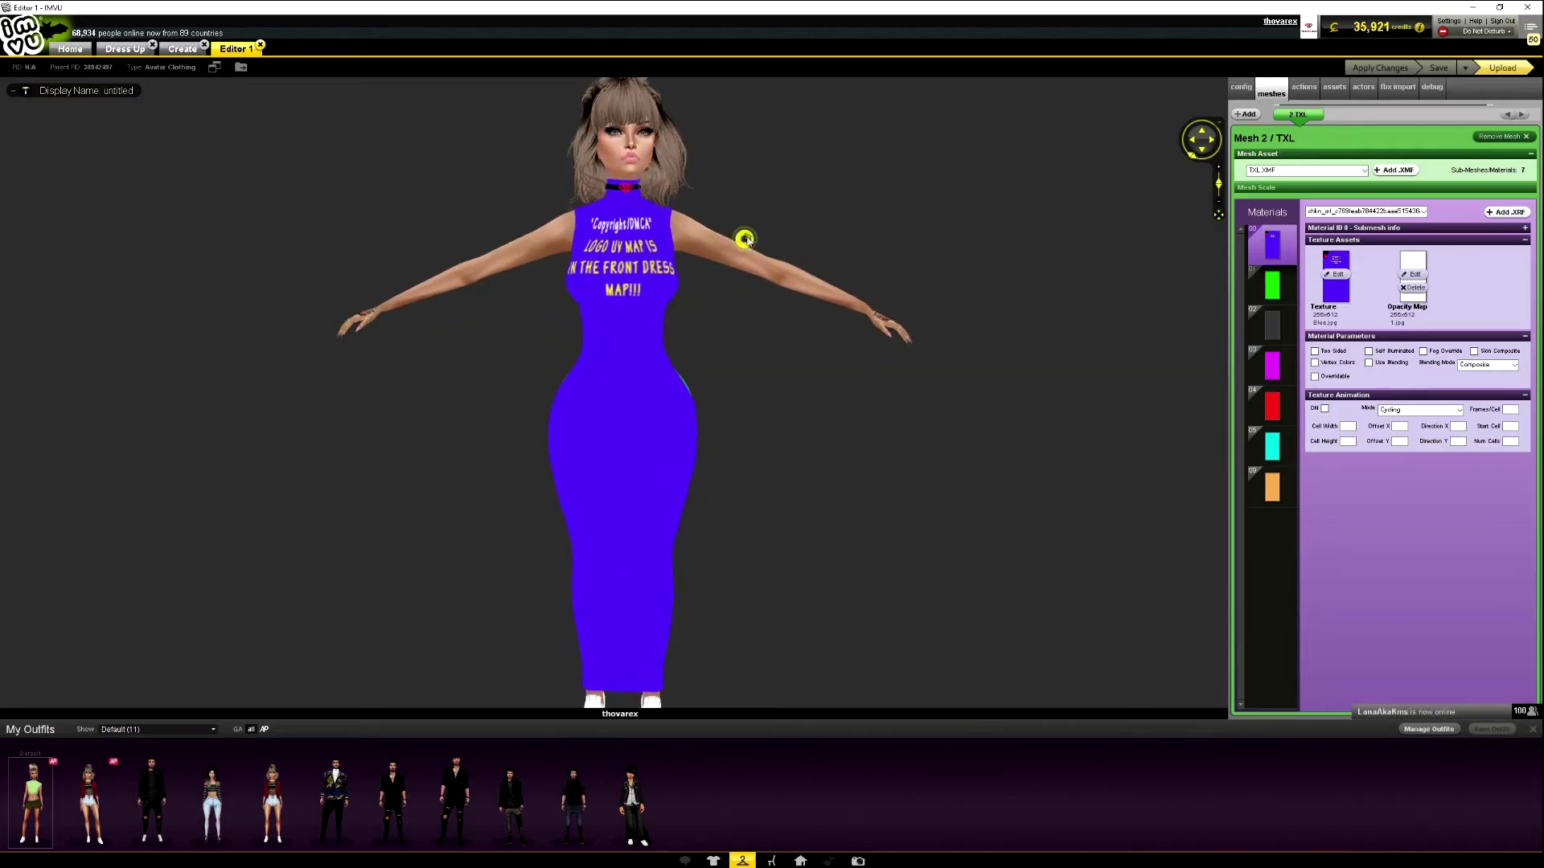
Switch to Photoshop and create a blank document 256 pixels wide and 512 pixels high.
key(alt+Tab)
click(34, 8)
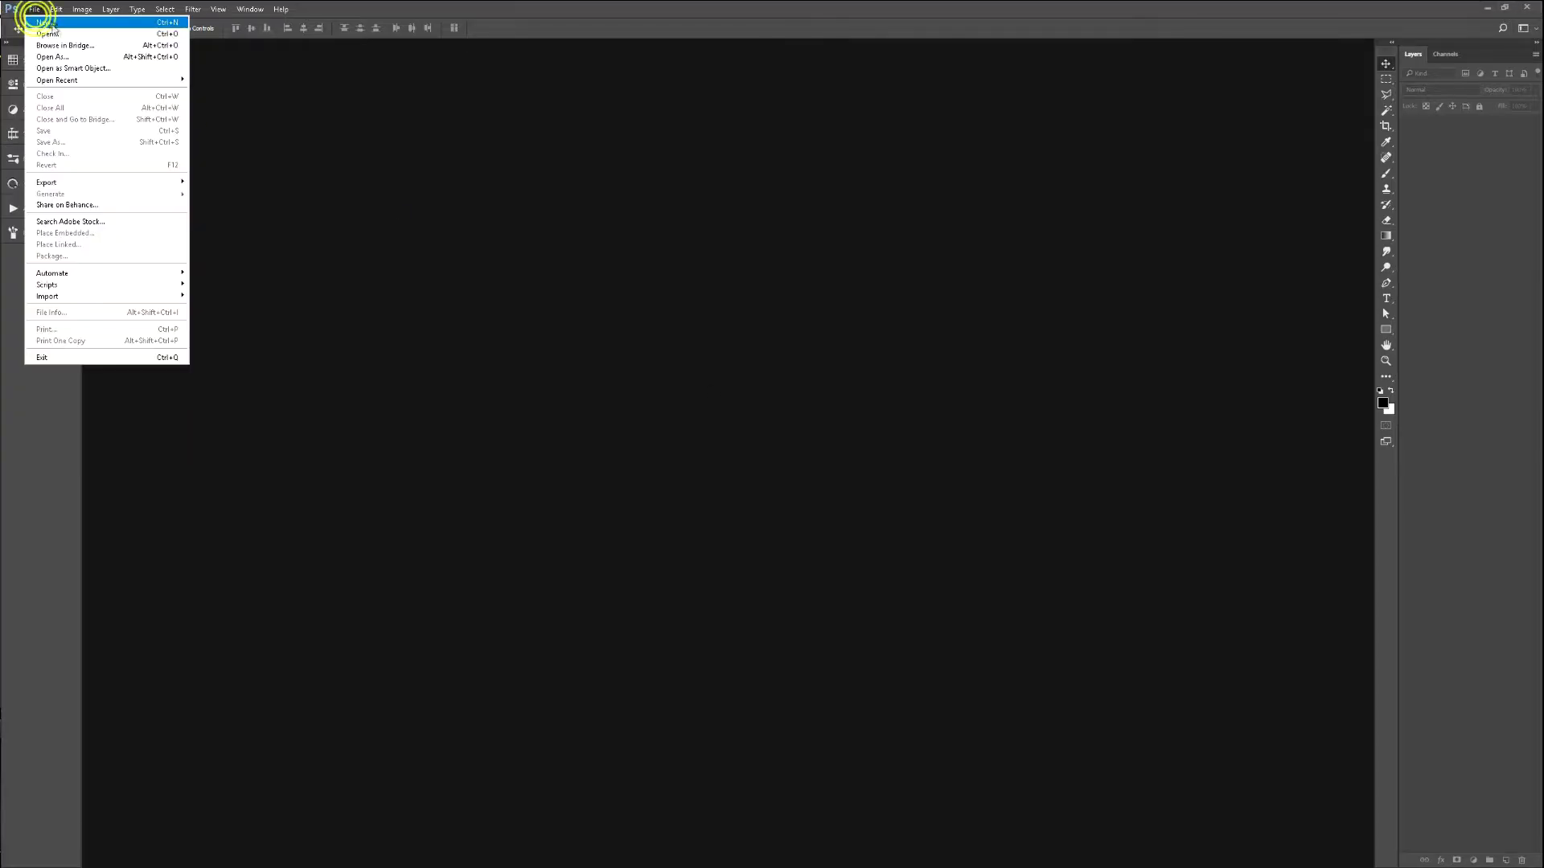
click(51, 24)
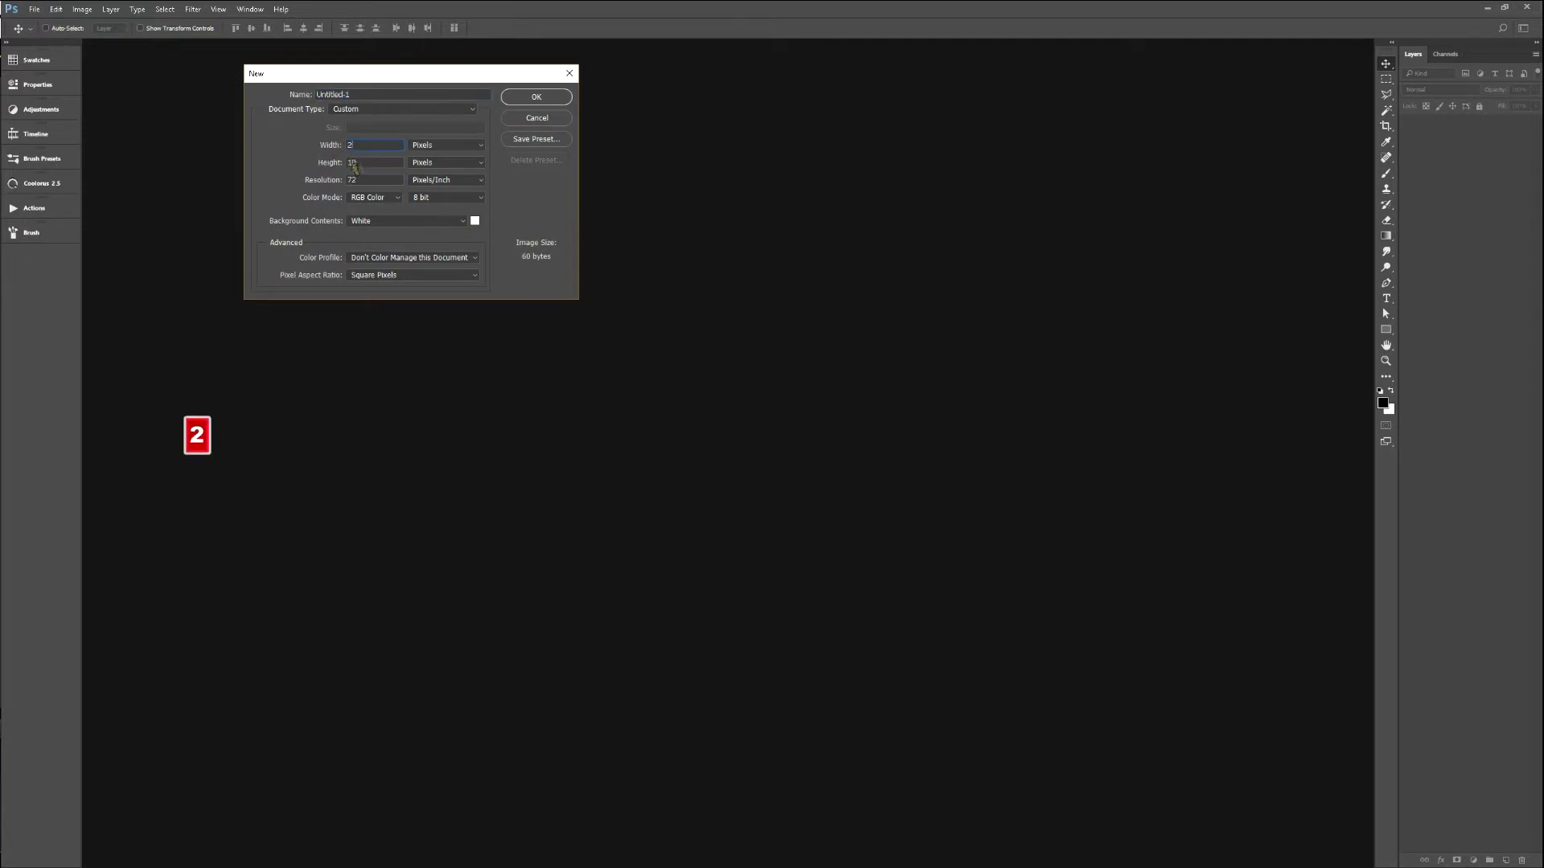
text(512)
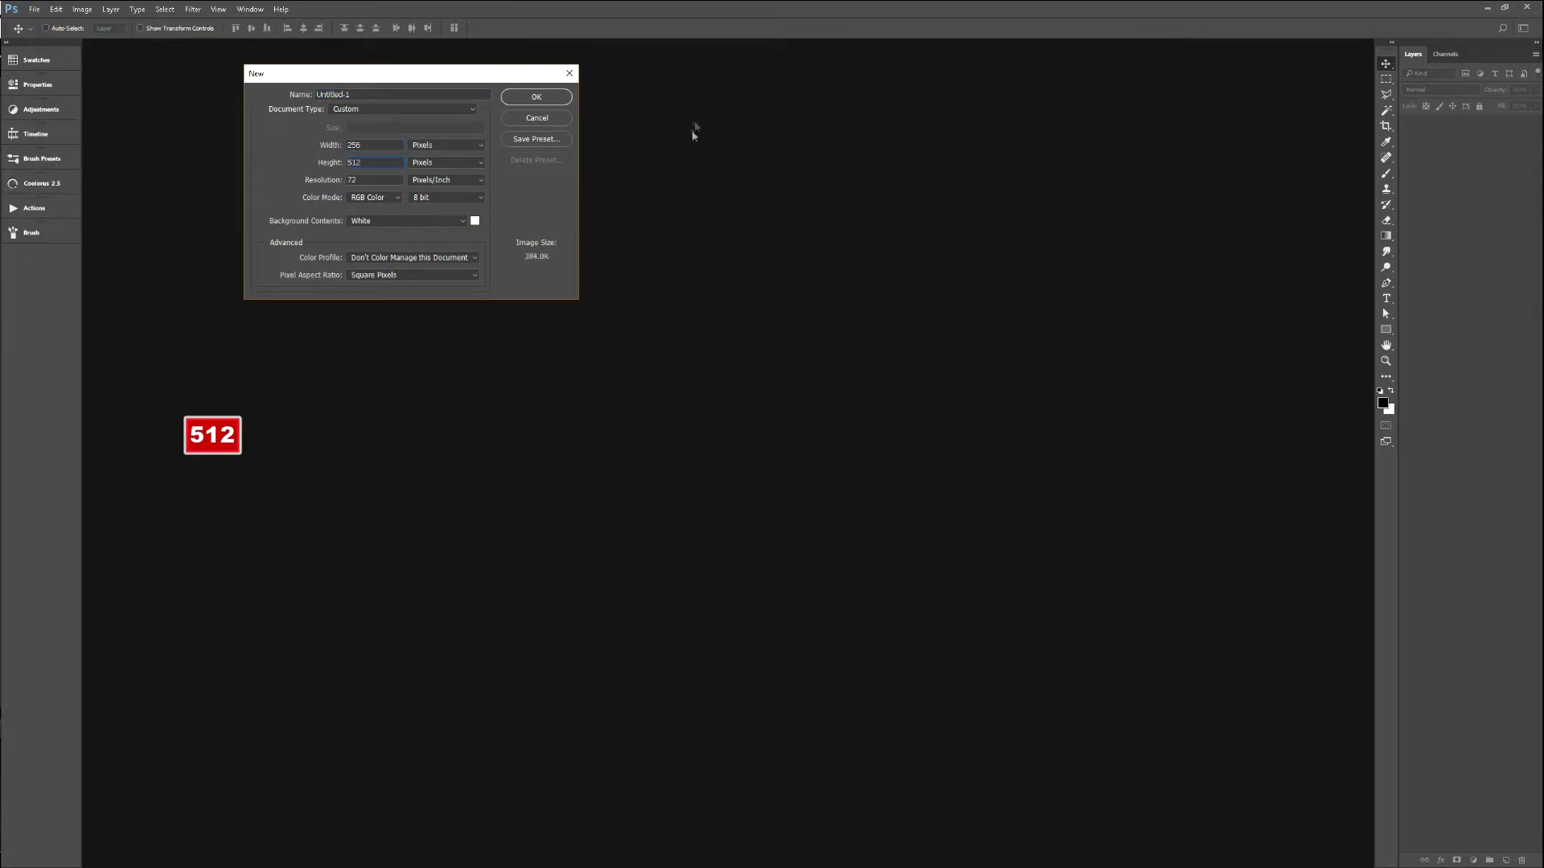
click(567, 97)
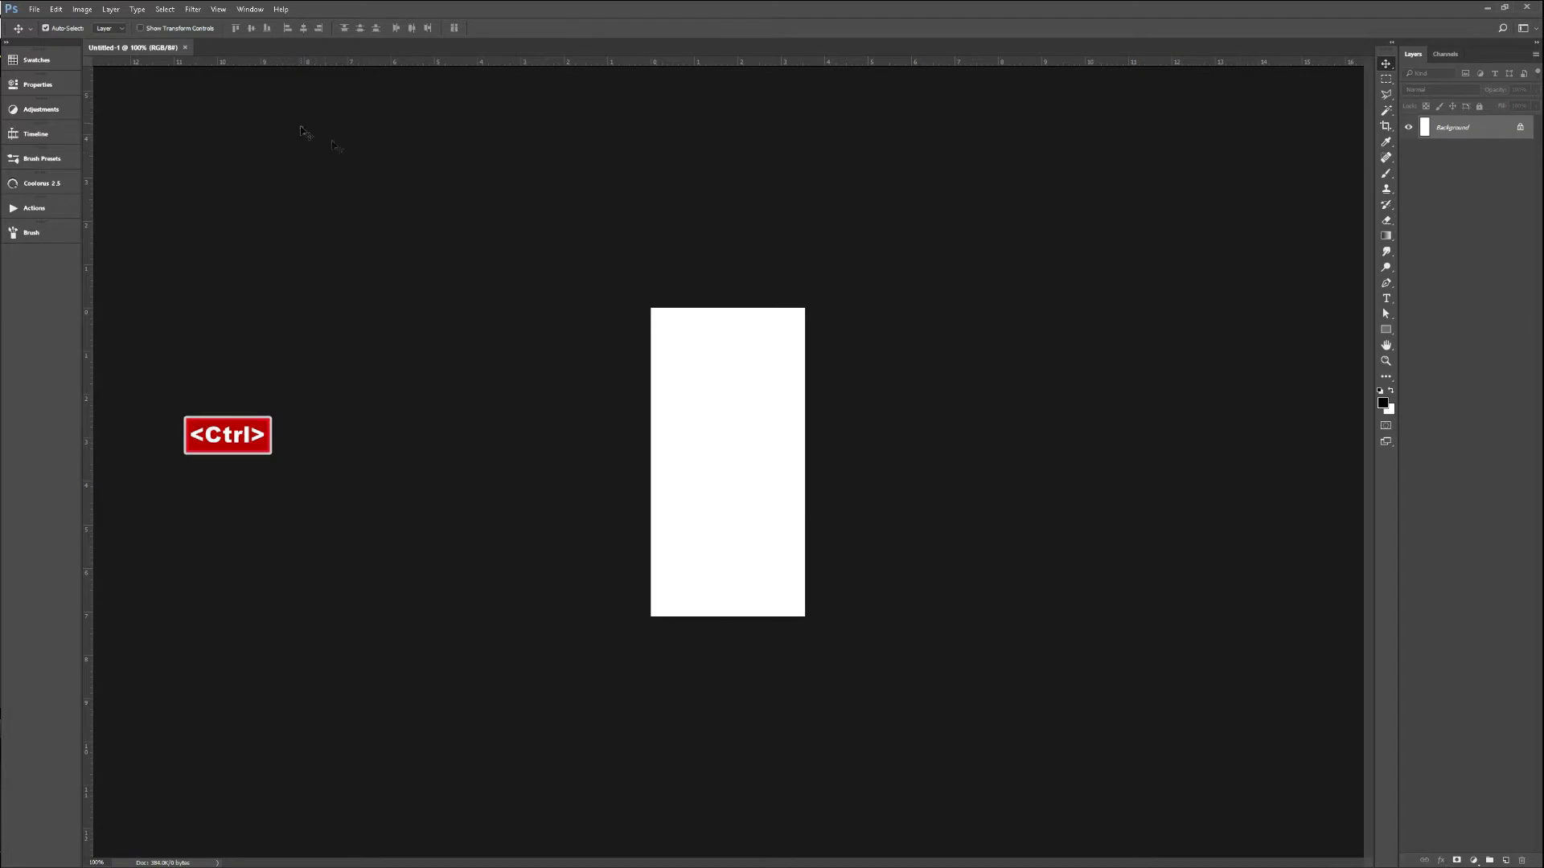
Replace the untitled document with a new 256 × 512 pixel one named 1 and invert its white background to black.
key(ctrl+w)
click(35, 9)
click(51, 24)
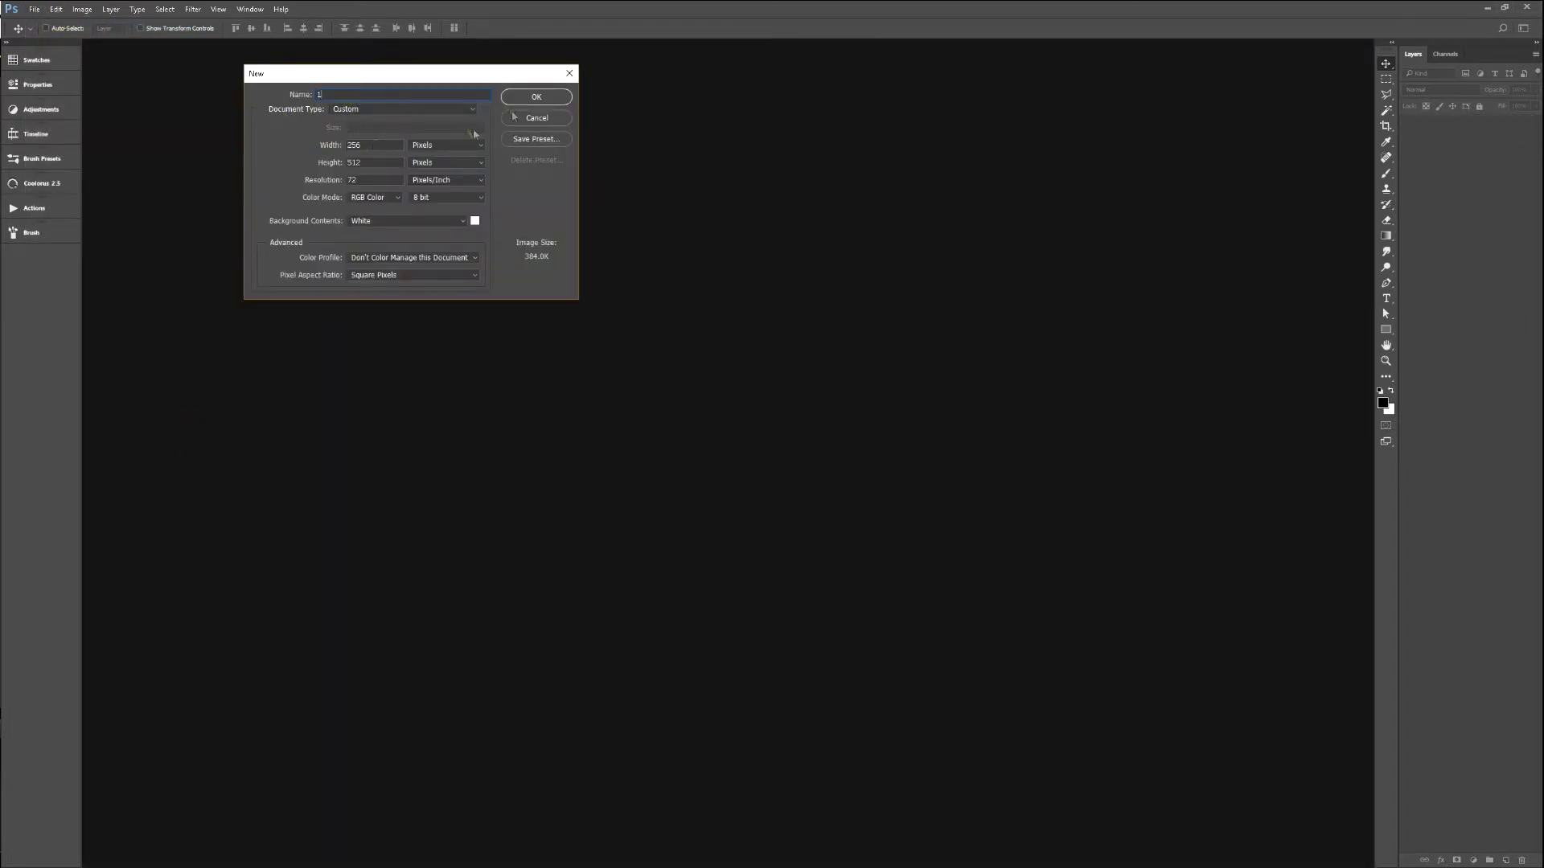
click(539, 97)
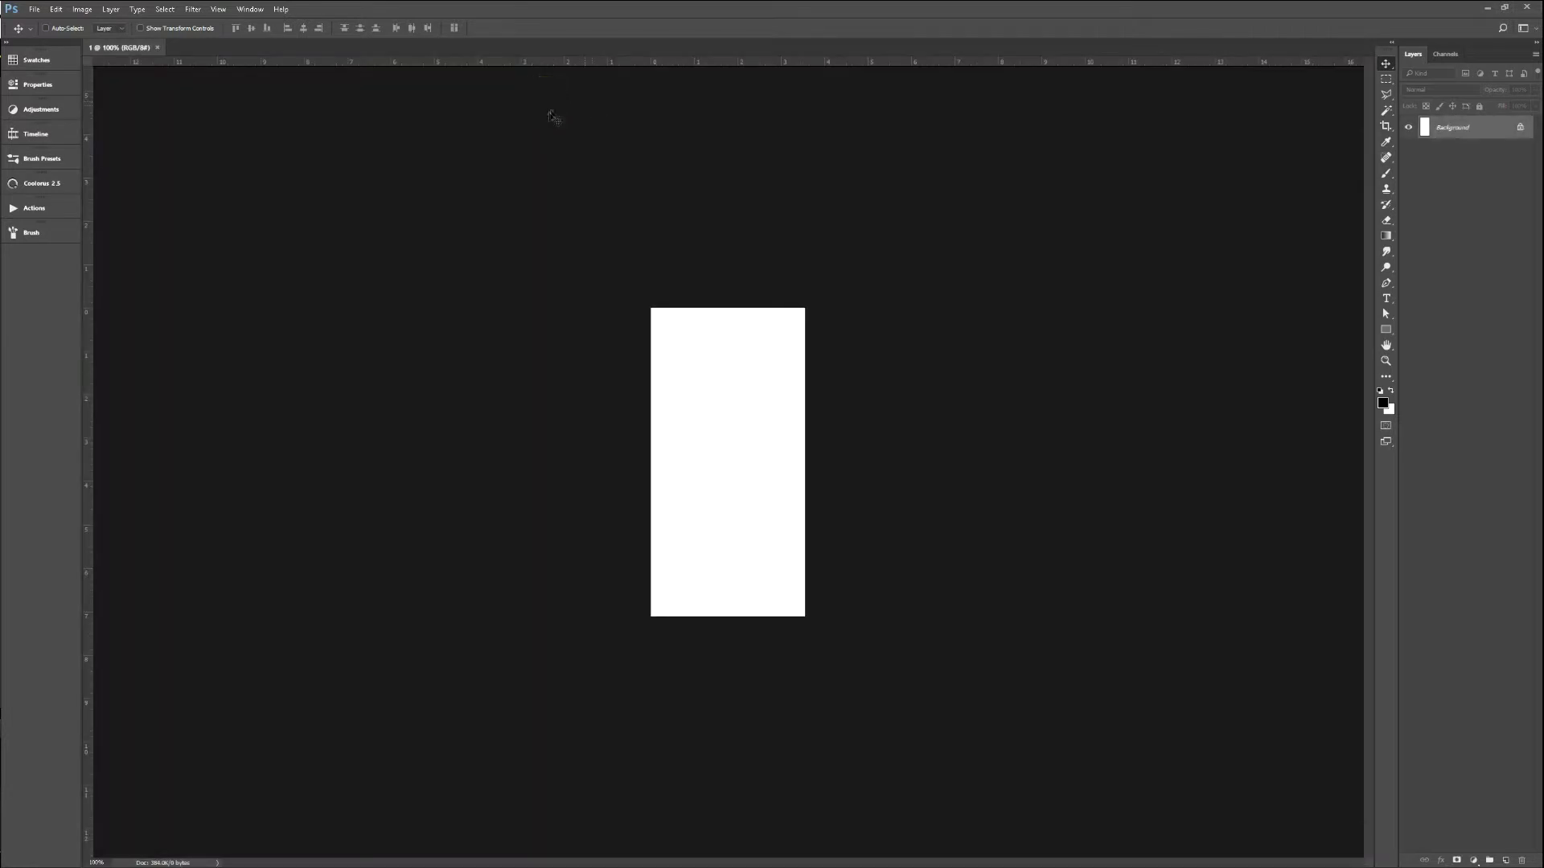
key(ctrl+i)
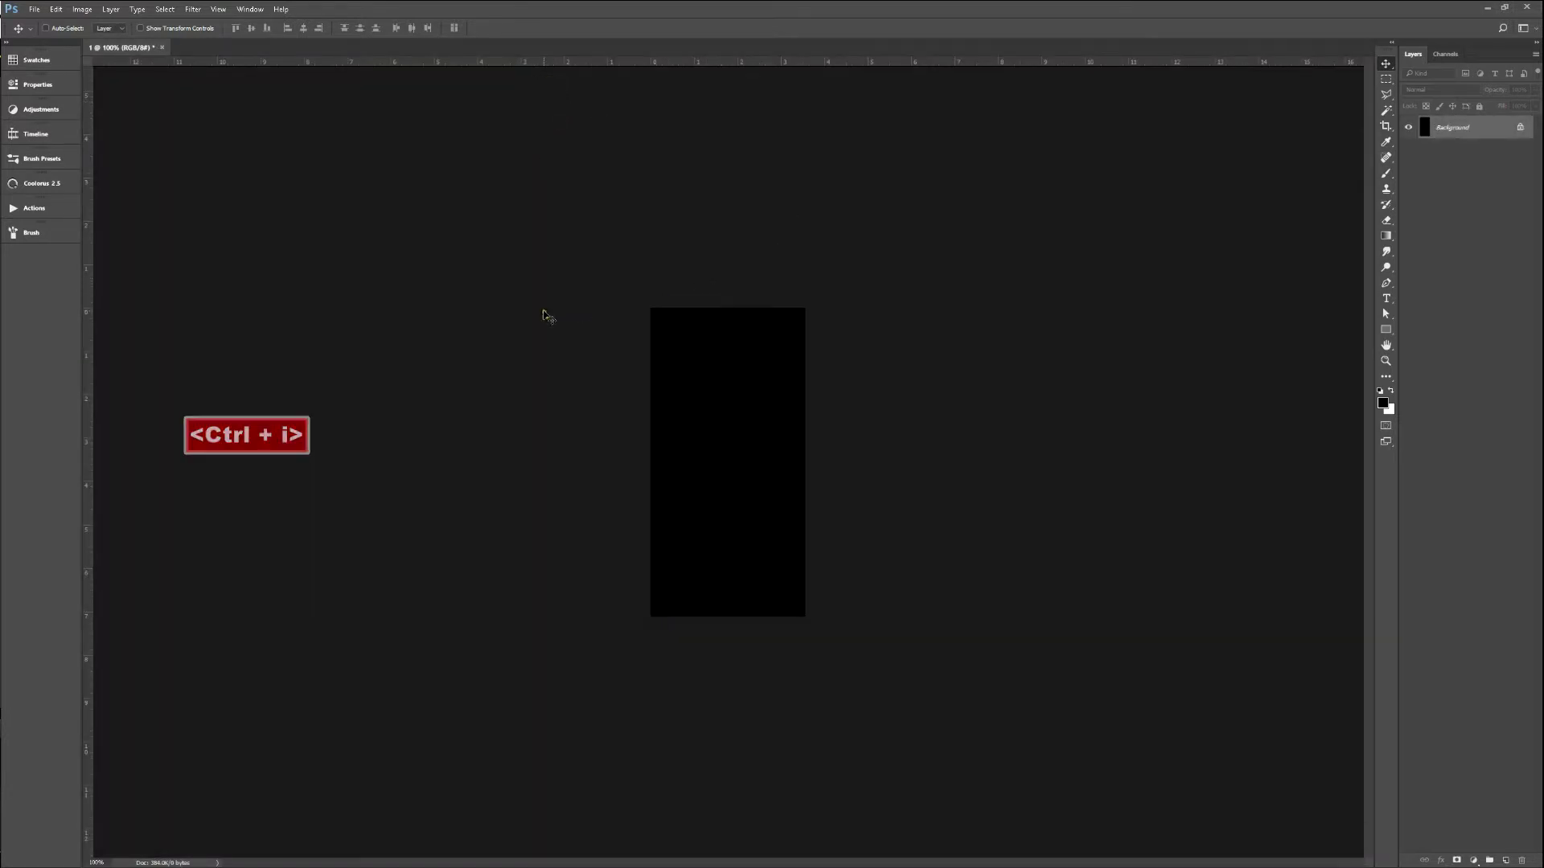
key(F2)
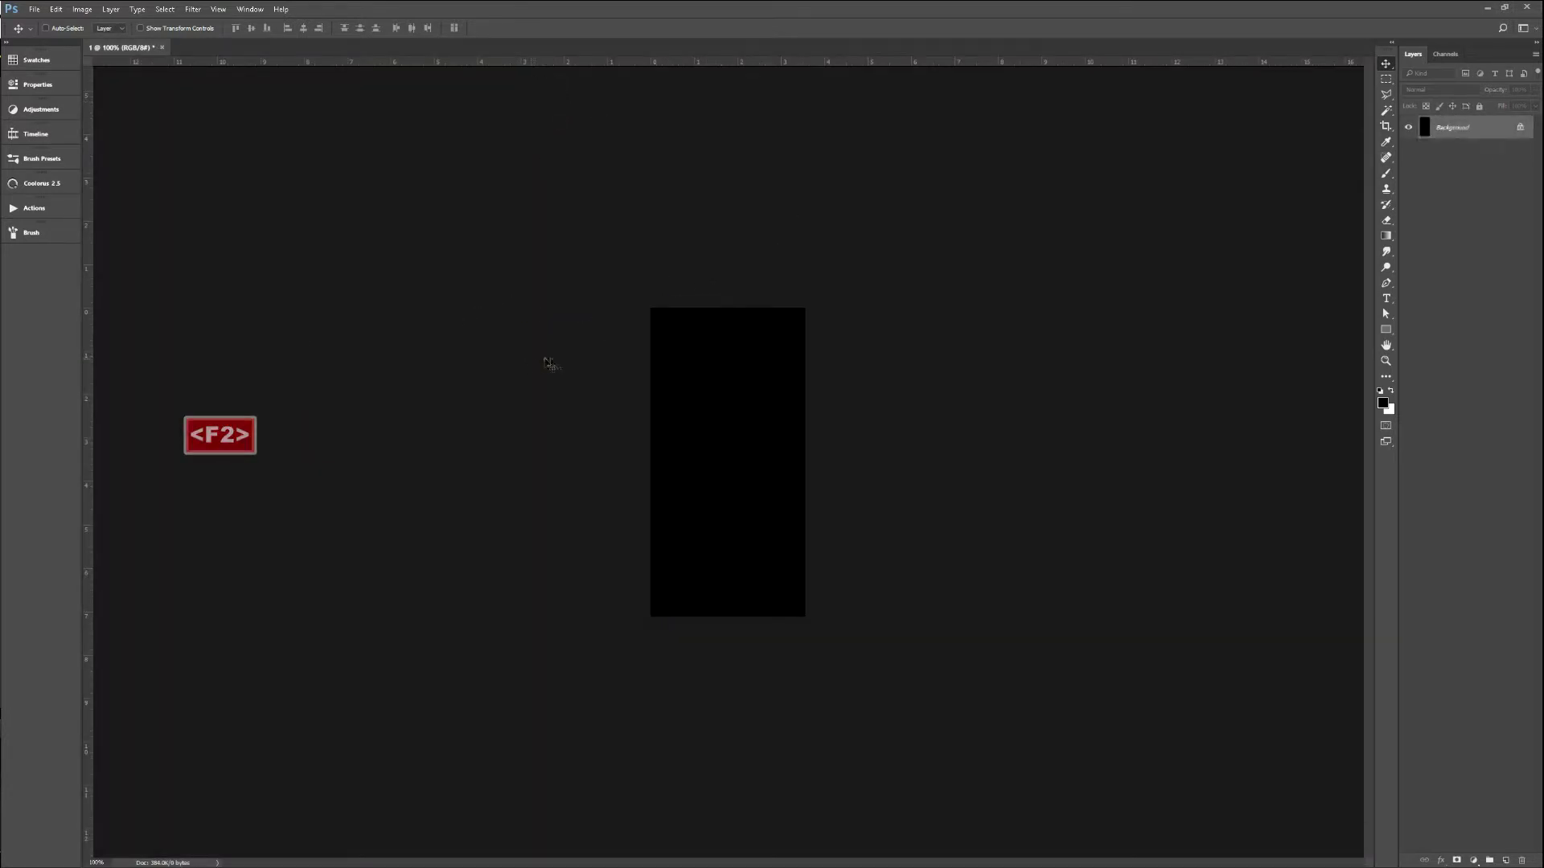
Transfer the entire image from 00-DressFrontMap.jpg in X MAPS into document 1 as a new layer, closing the map file unsaved.
key(ctrl+o)
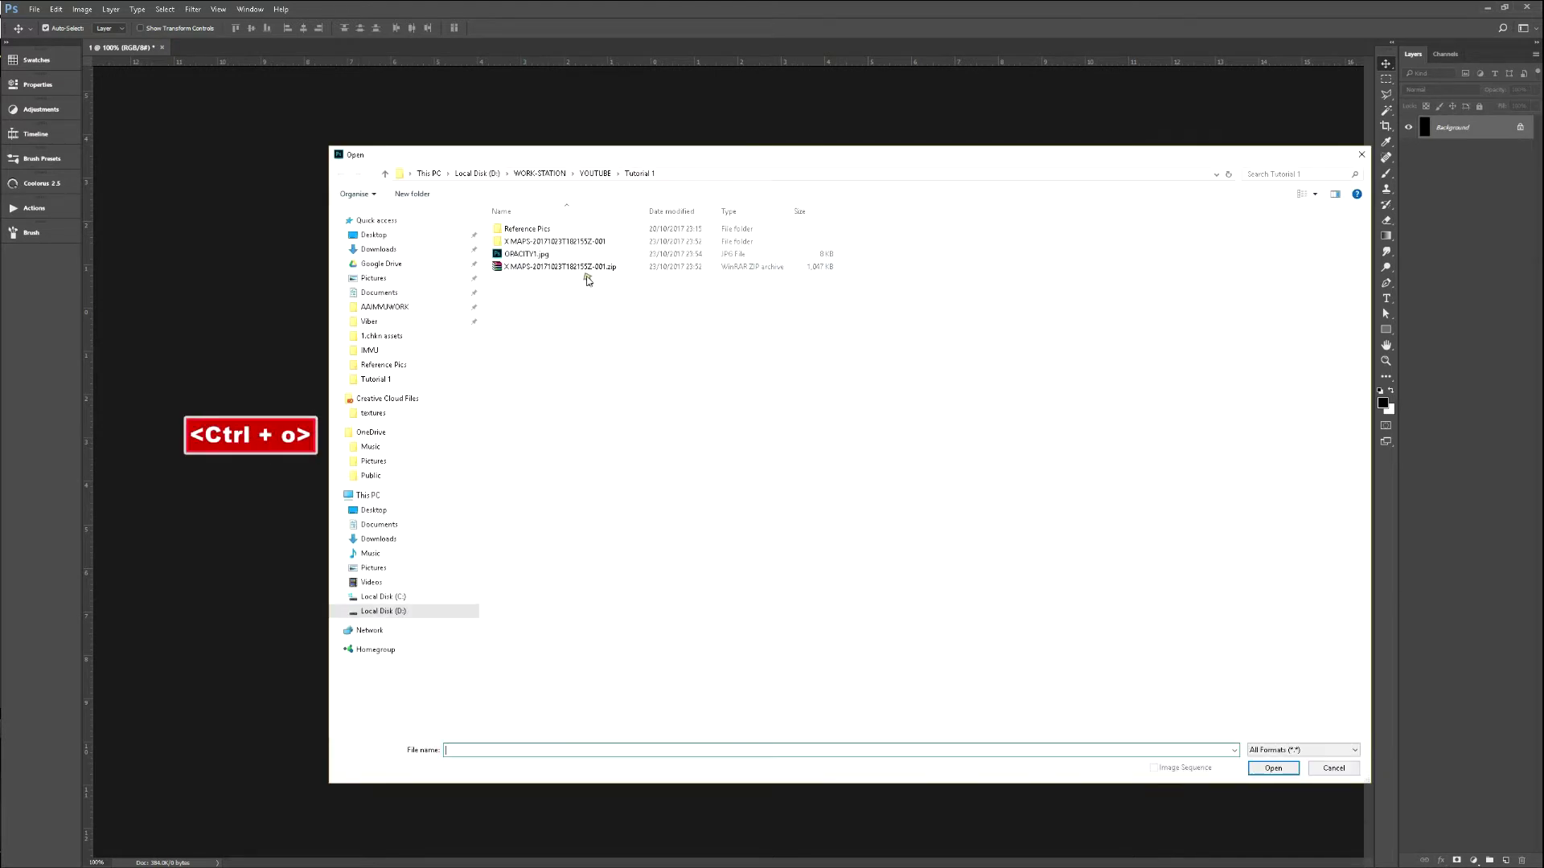
double_click(639, 243)
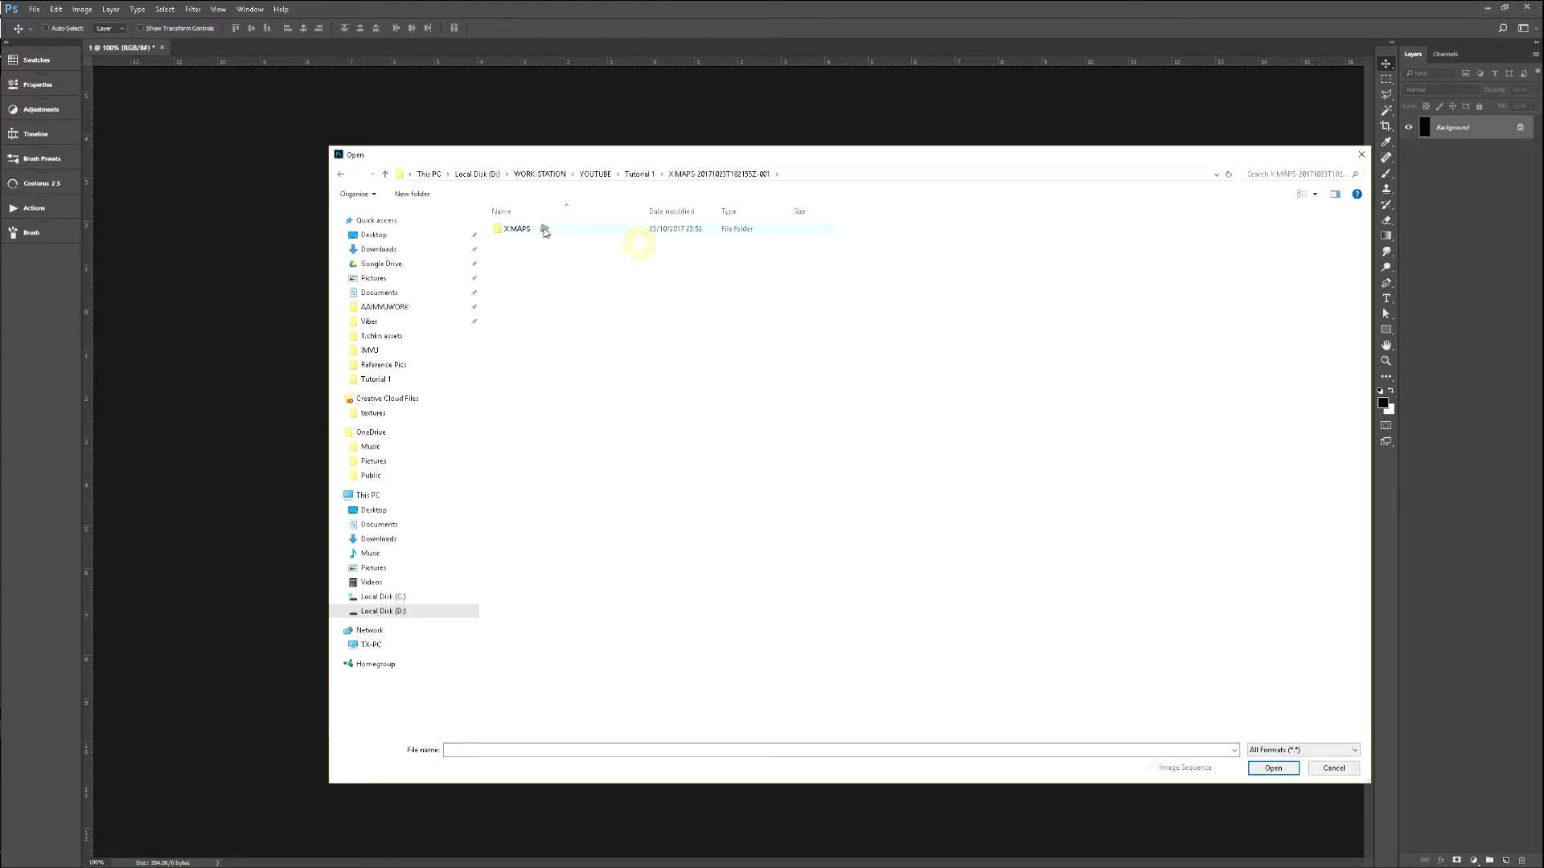
double_click(536, 235)
double_click(521, 238)
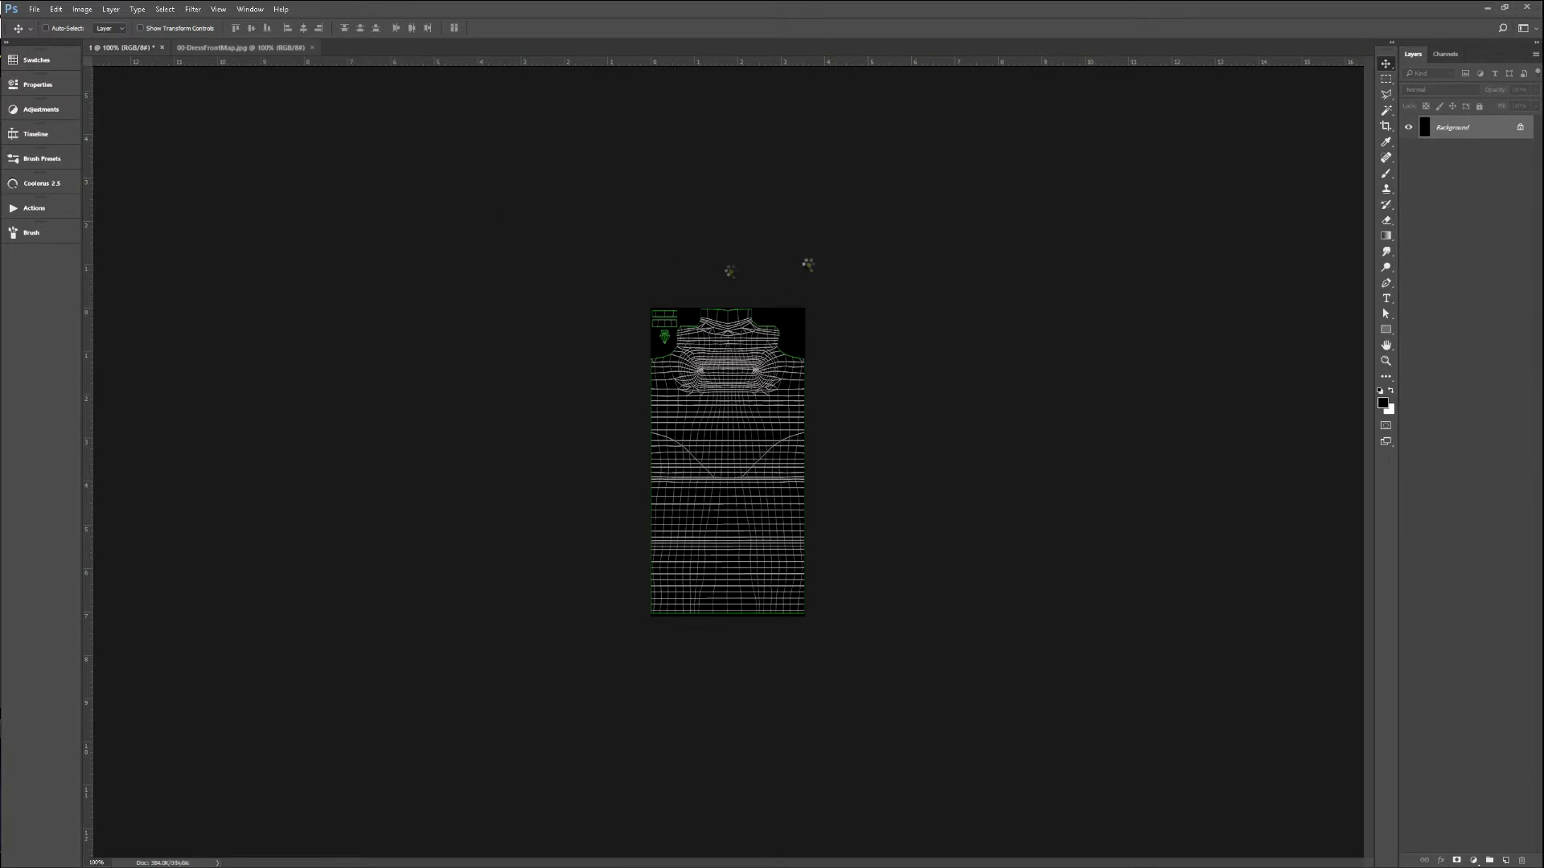
key(ctrl+a)
key(ctrl+x)
key(ctrl+w)
click(787, 322)
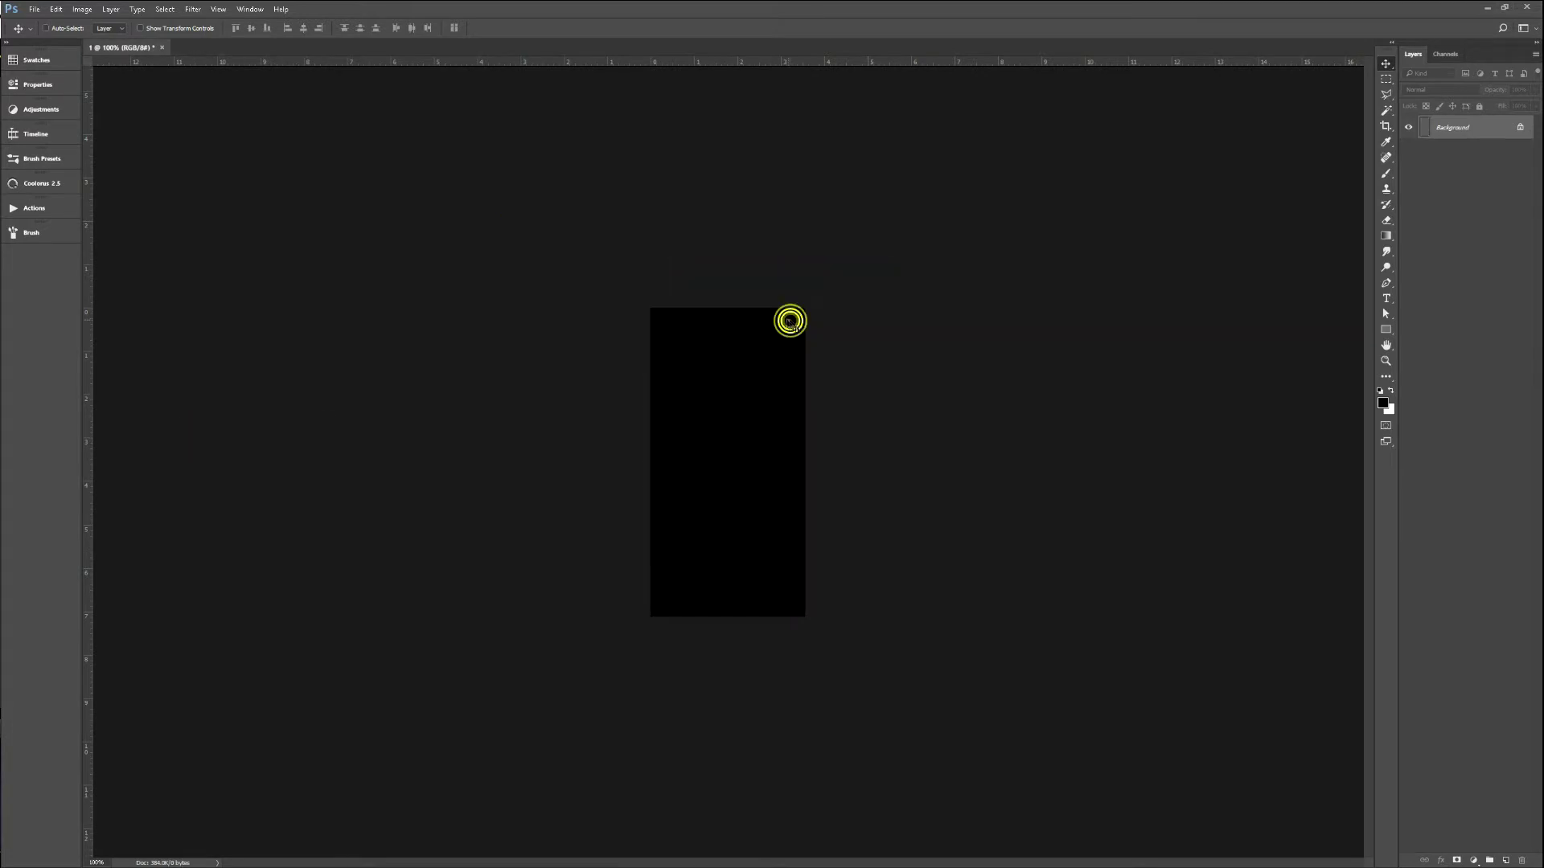
key(ctrl+v)
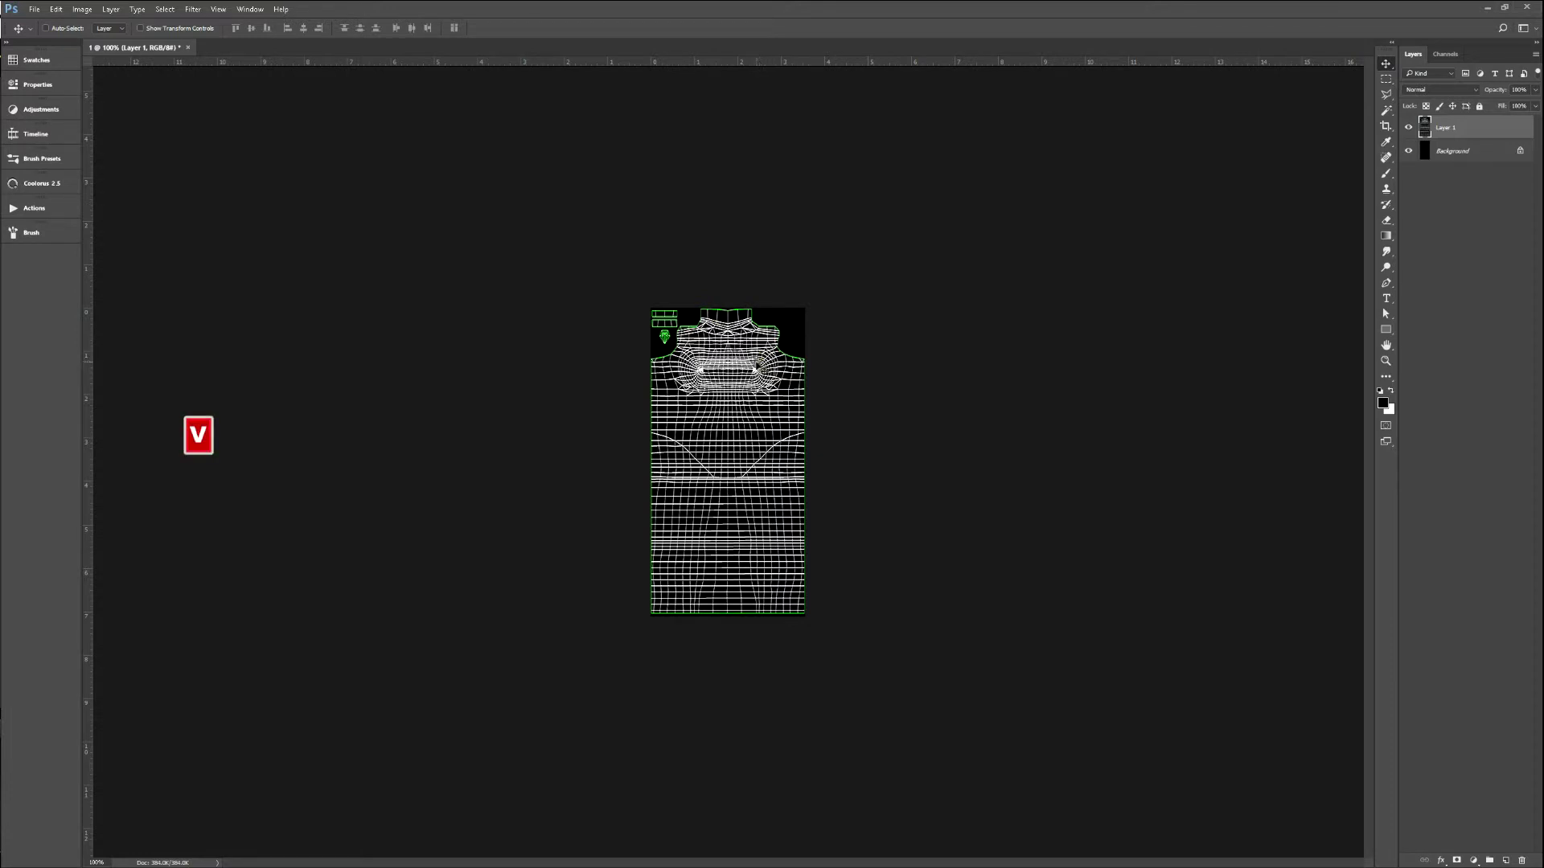
Try different opacities on the pasted dress map layer and leave it faint at 30%.
key(3)
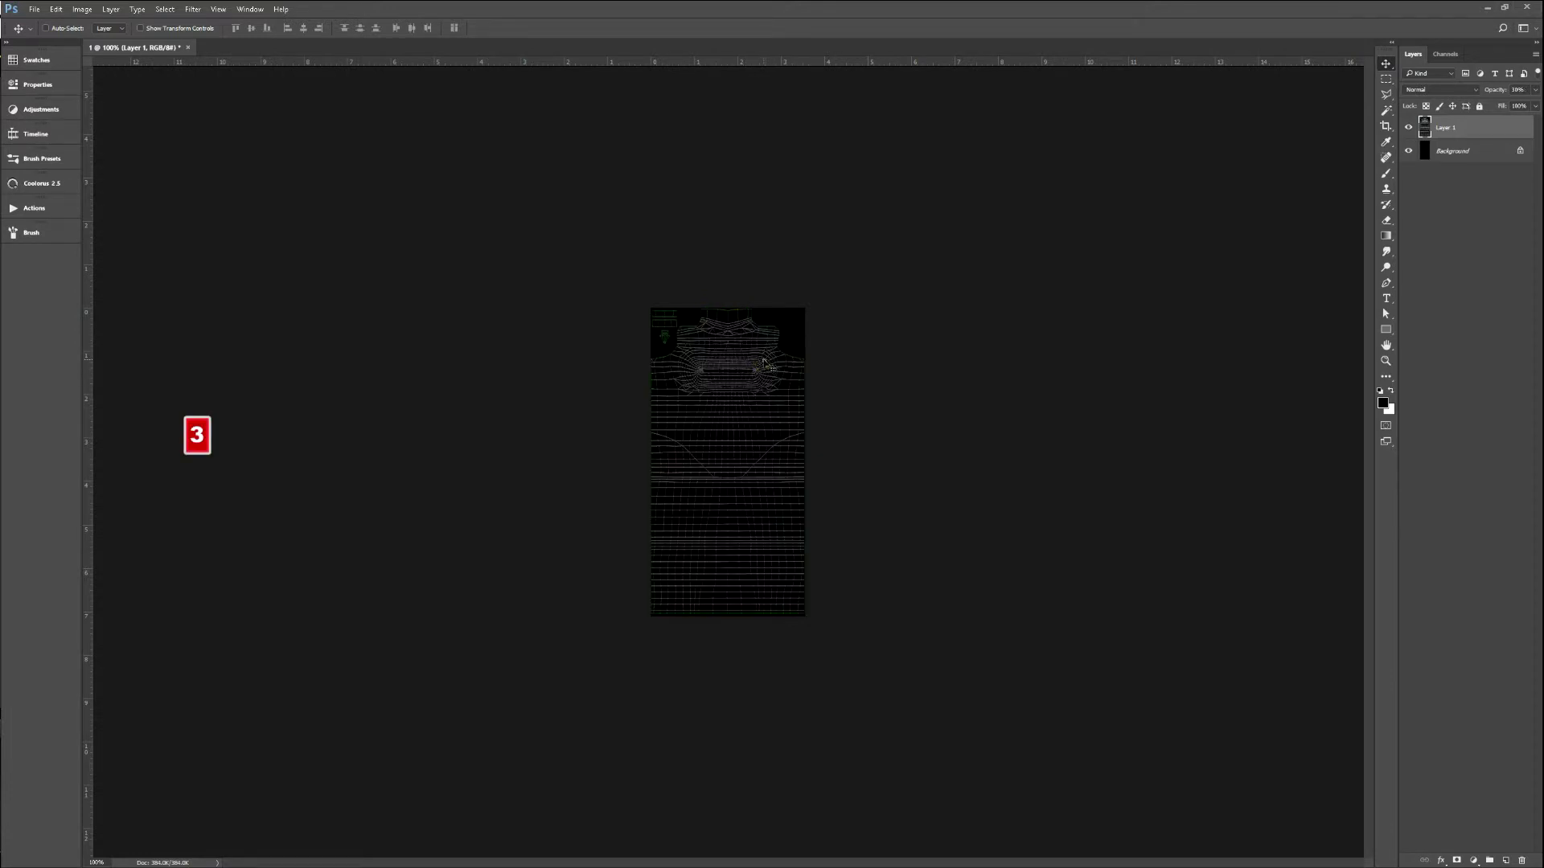
key(9)
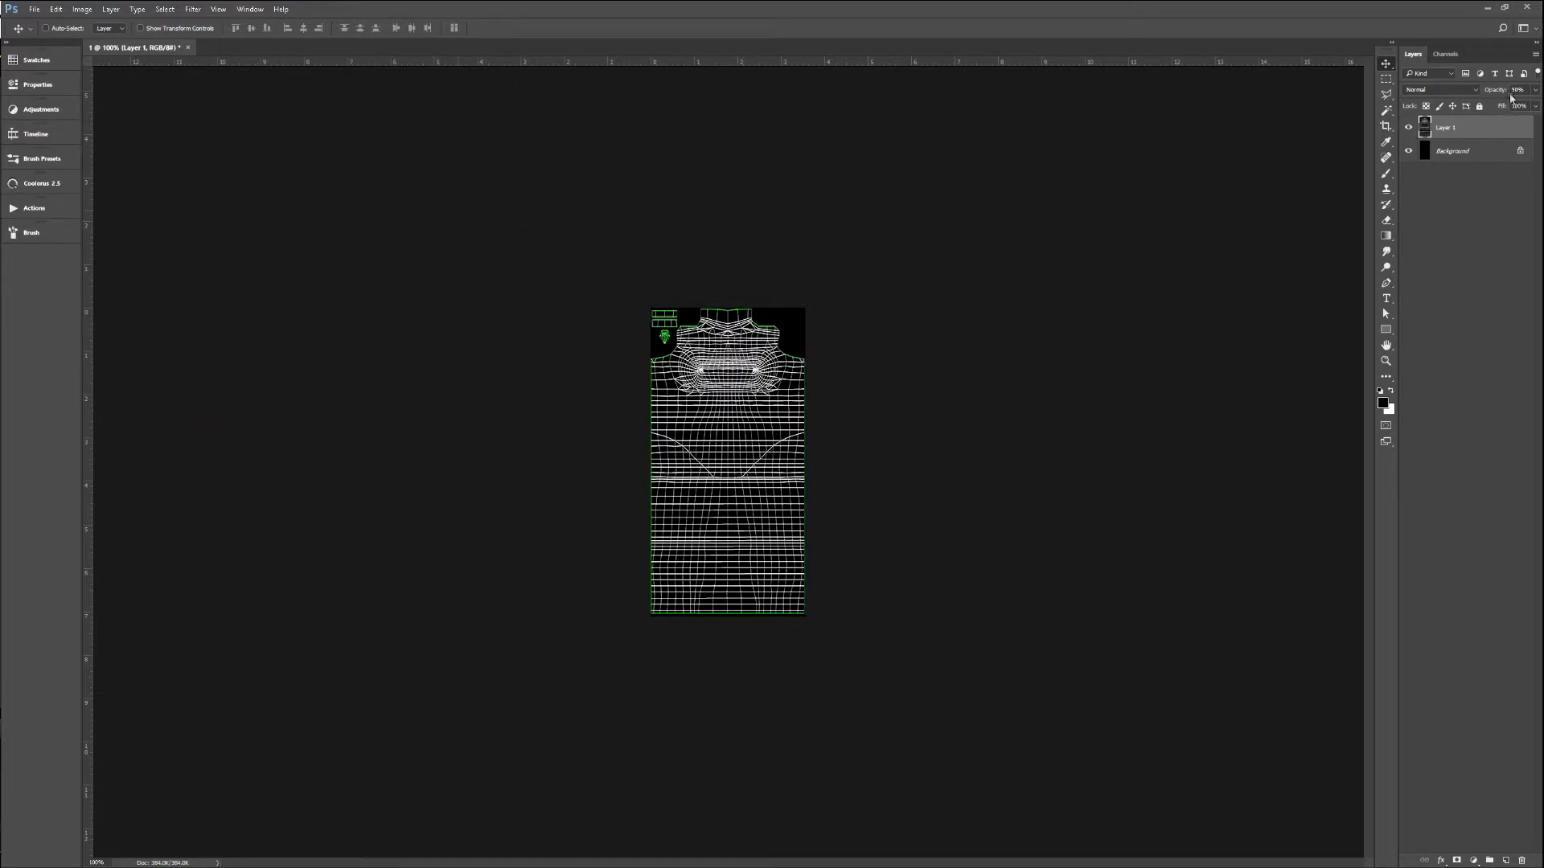
key(3)
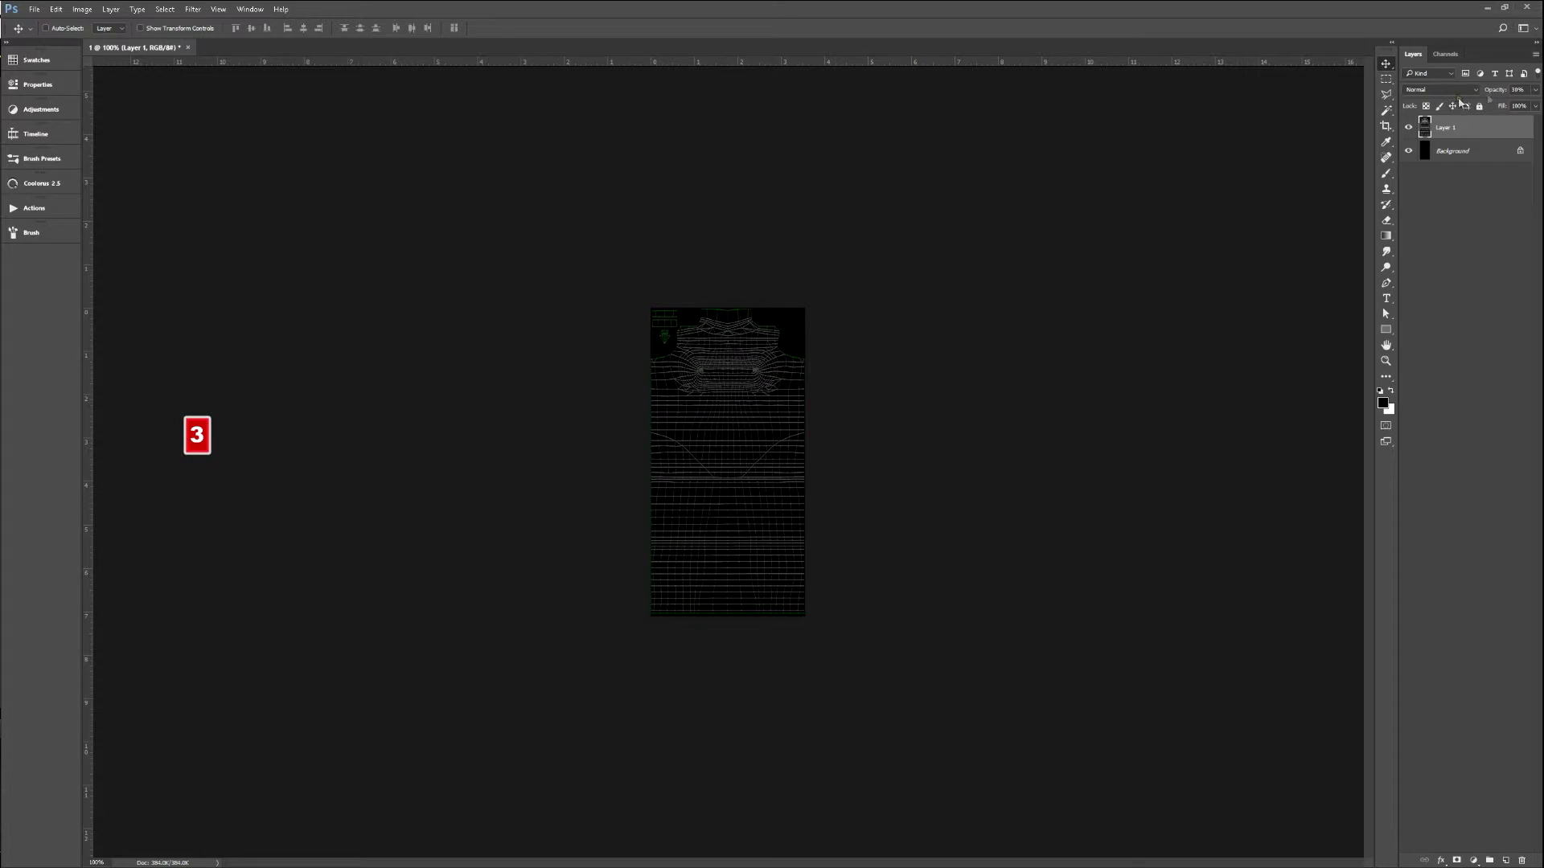
Add a new layer directly above the background and fill it with white, with the dress map layer hidden.
click(1444, 150)
key(ctrl+shift)
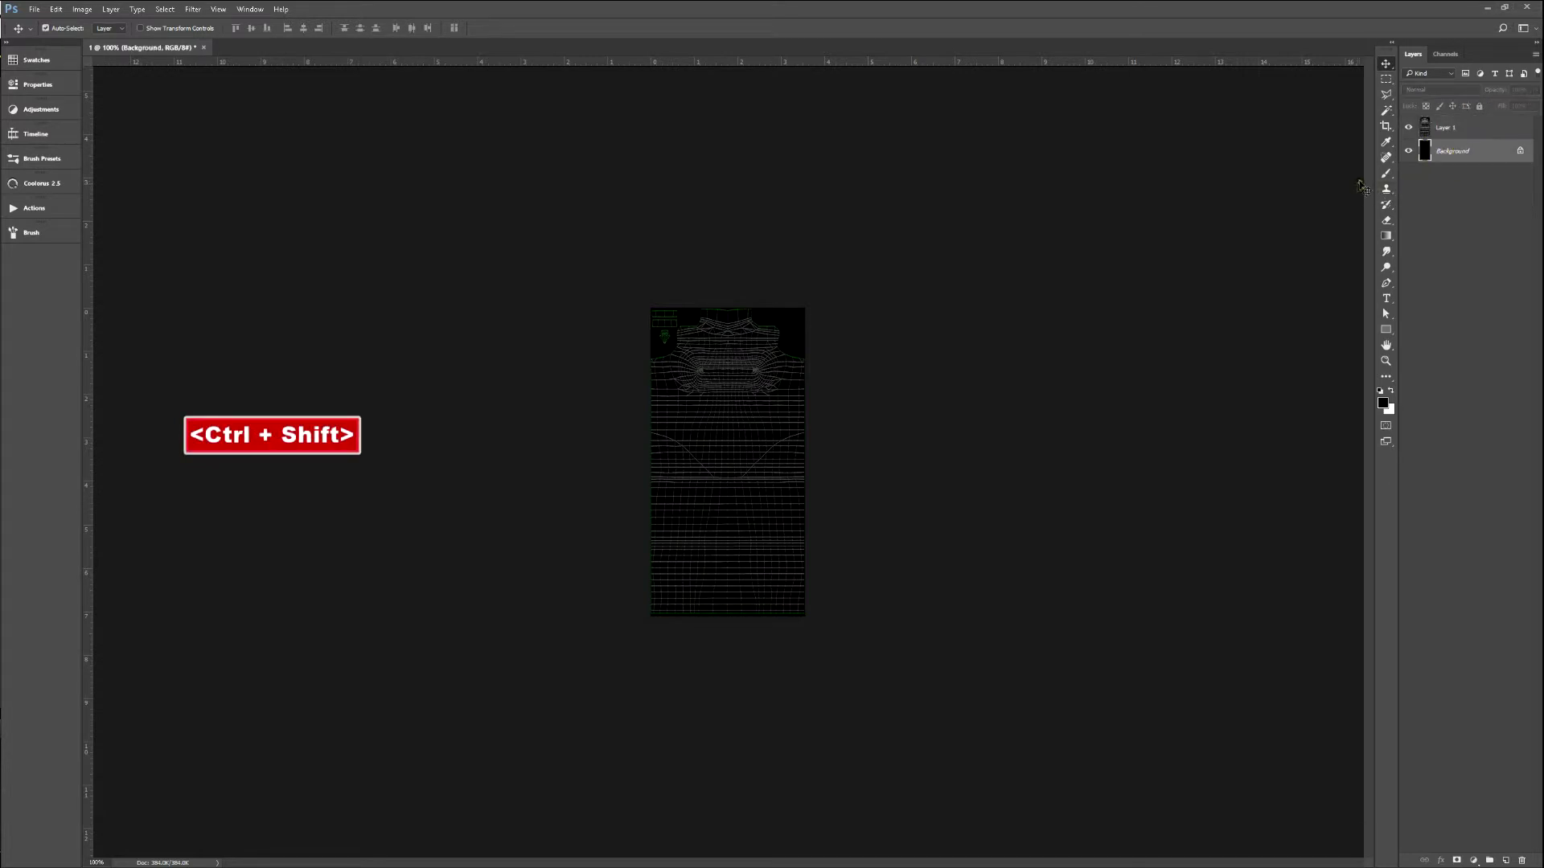
key(ctrl+shift+n)
key(Return)
key(m)
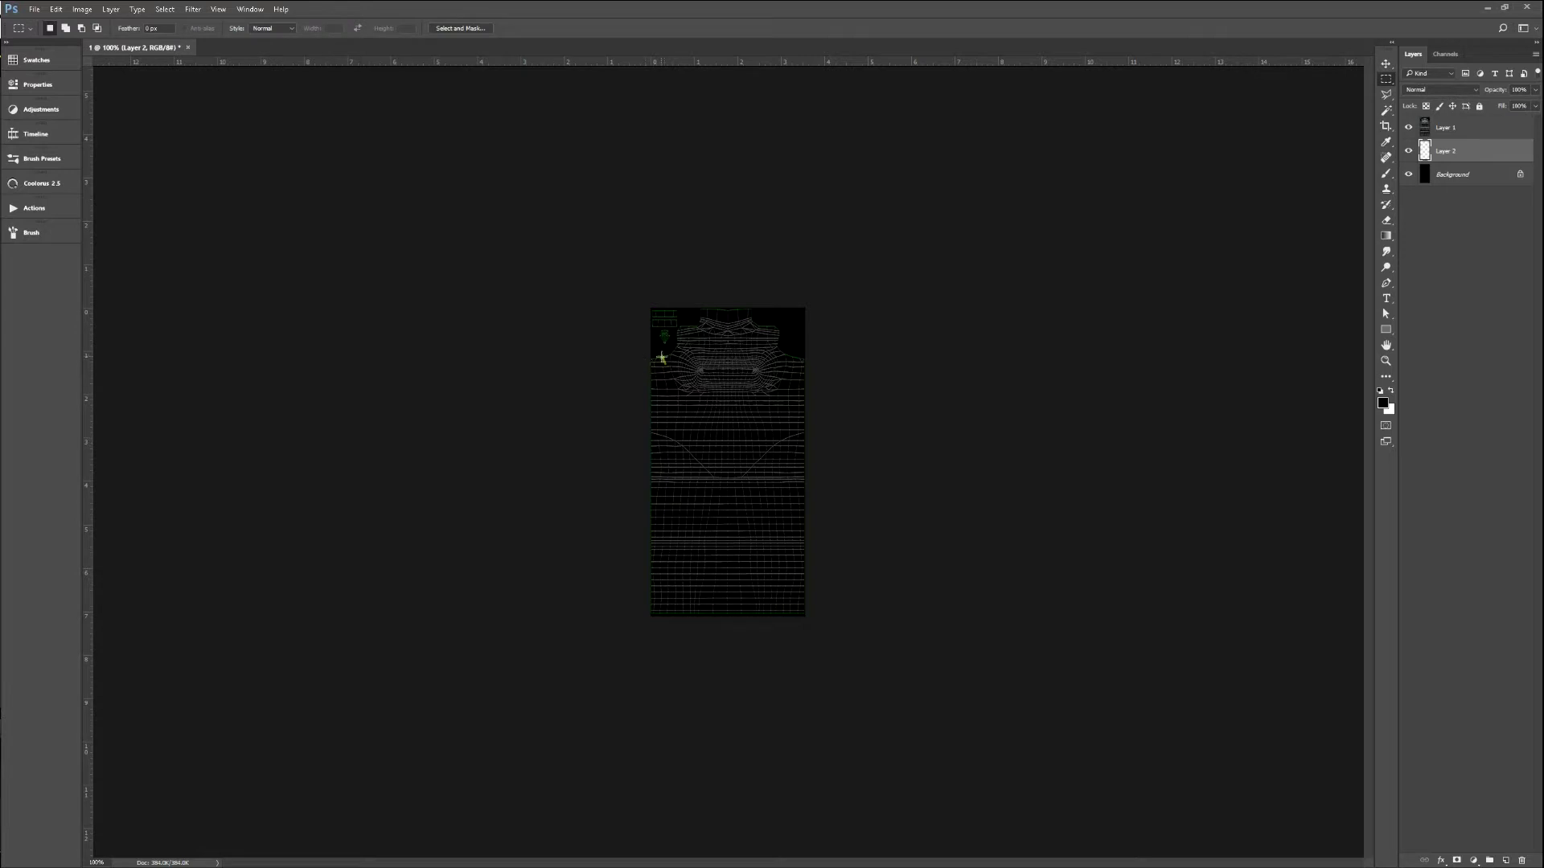
click(1408, 129)
key(ctrl+BackSpace)
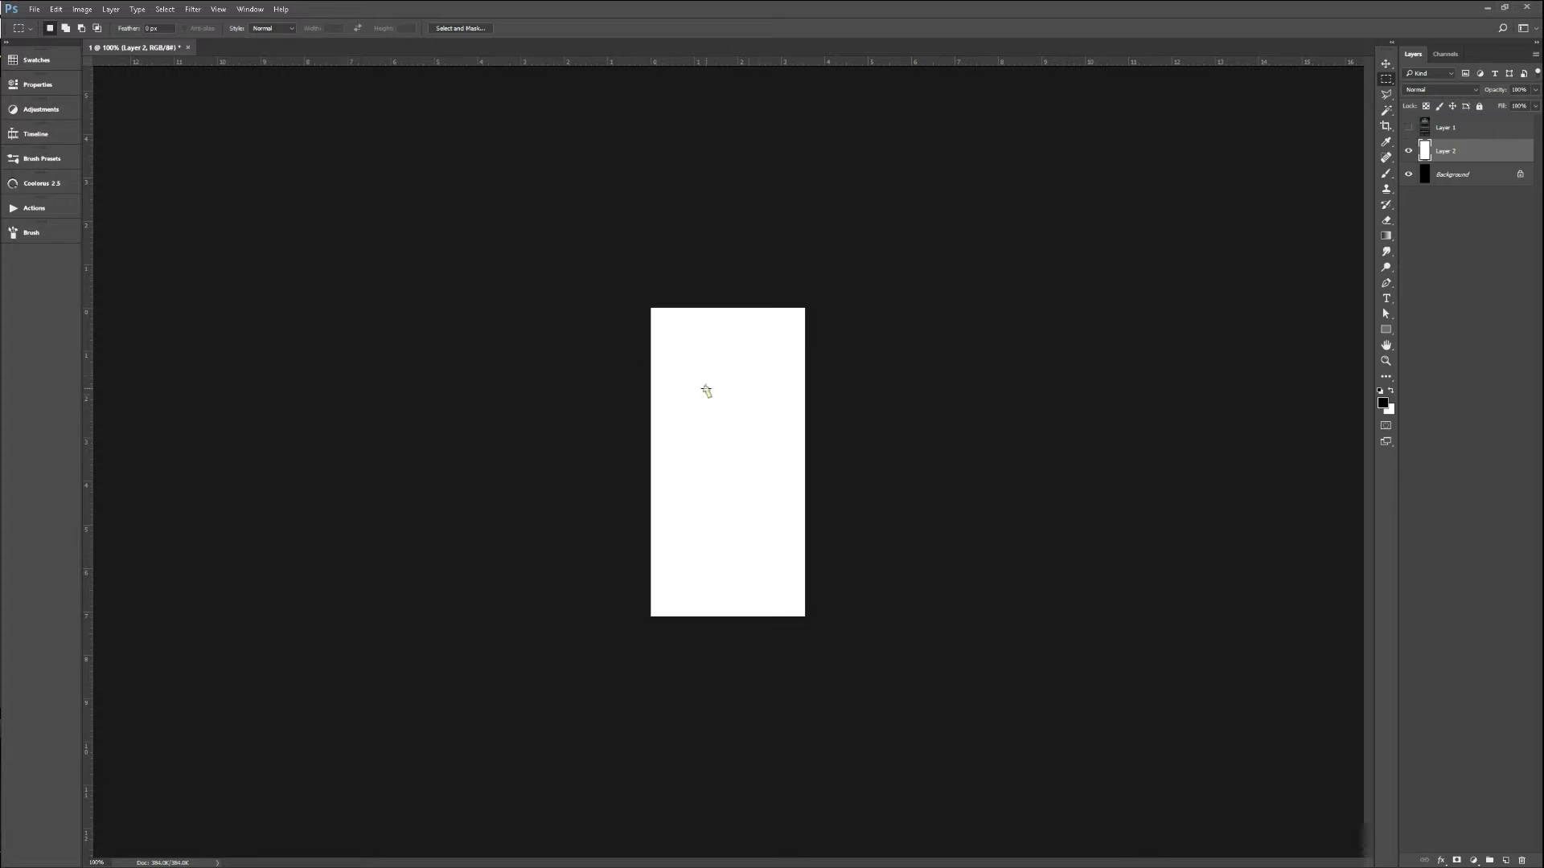
Create a second 256 × 512 pixel document with a white background, named Blue.
key(alt+Tab)
key(alt+Tab)
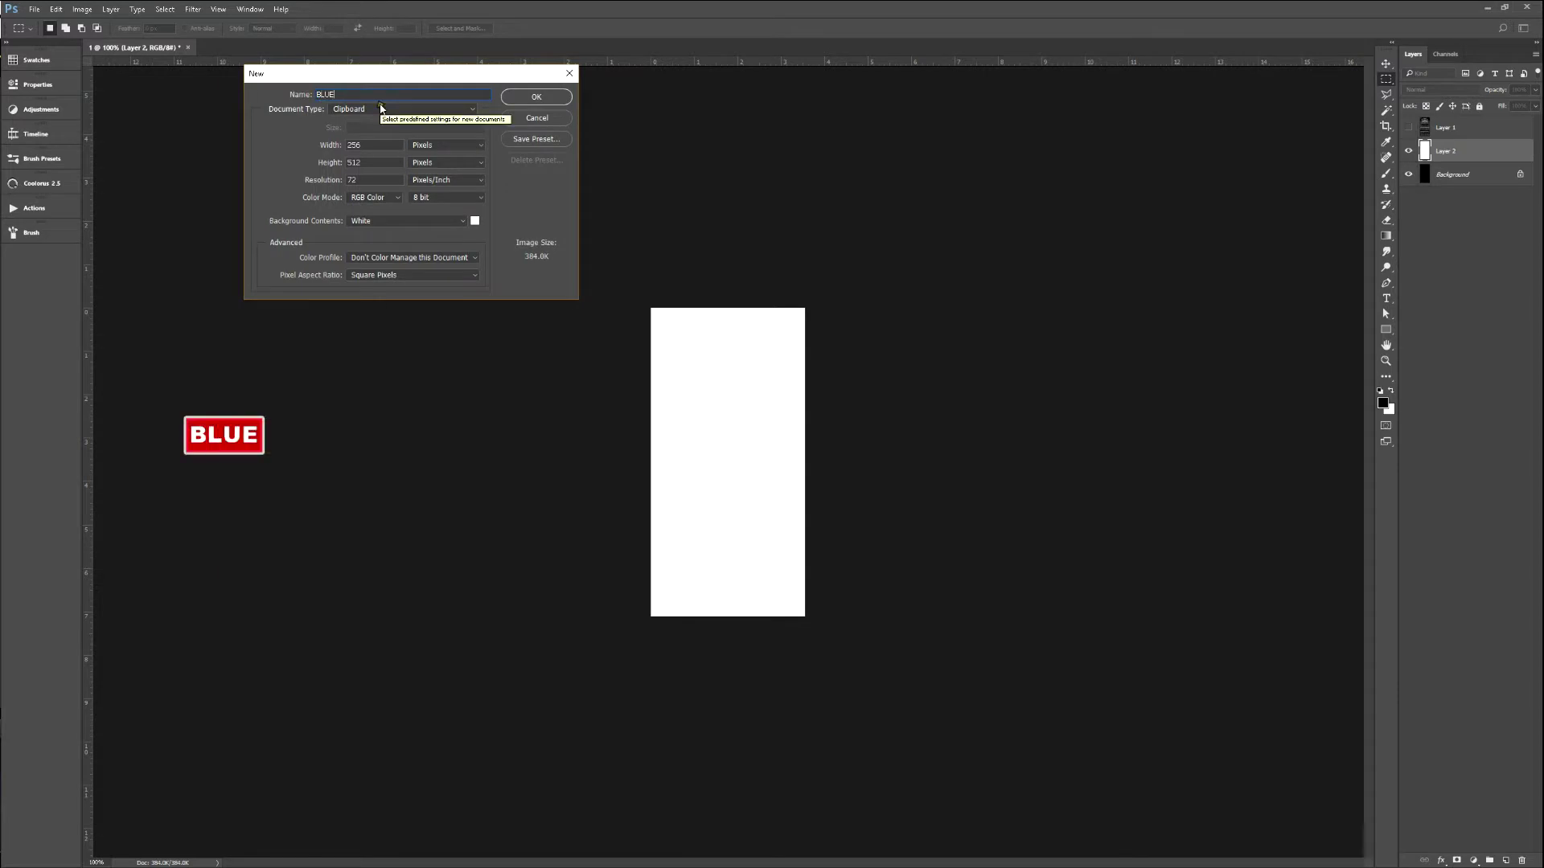
key(BackSpace)
key(BackSpace)
key(BackSpace)
text(LUE)
key(BackSpace)
key(BackSpace)
key(BackSpace)
key(Caps_Lock)
text(lue)
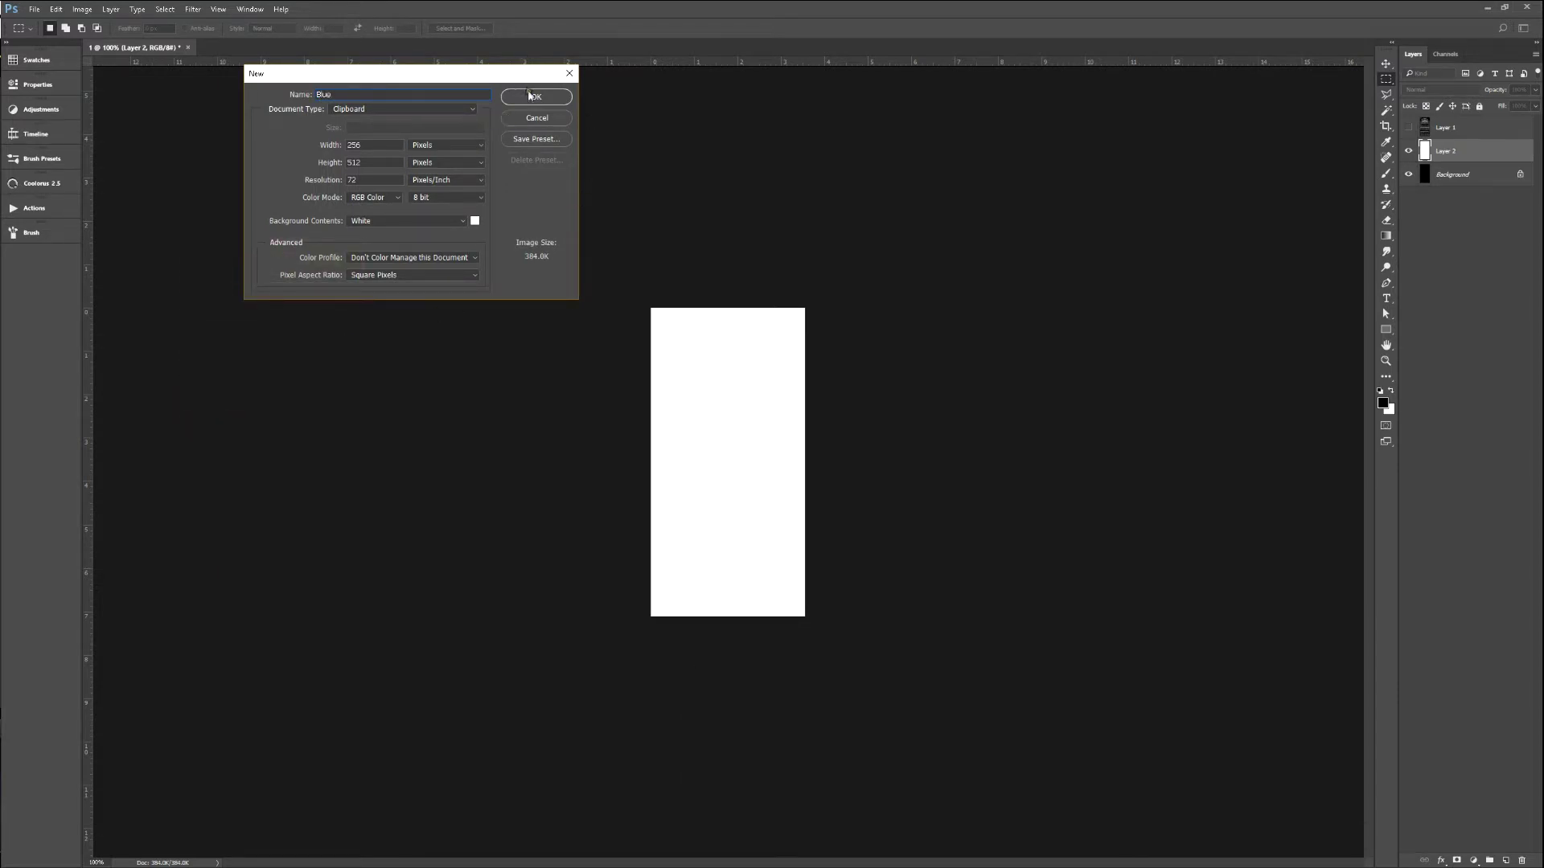
click(530, 97)
key(ctrl)
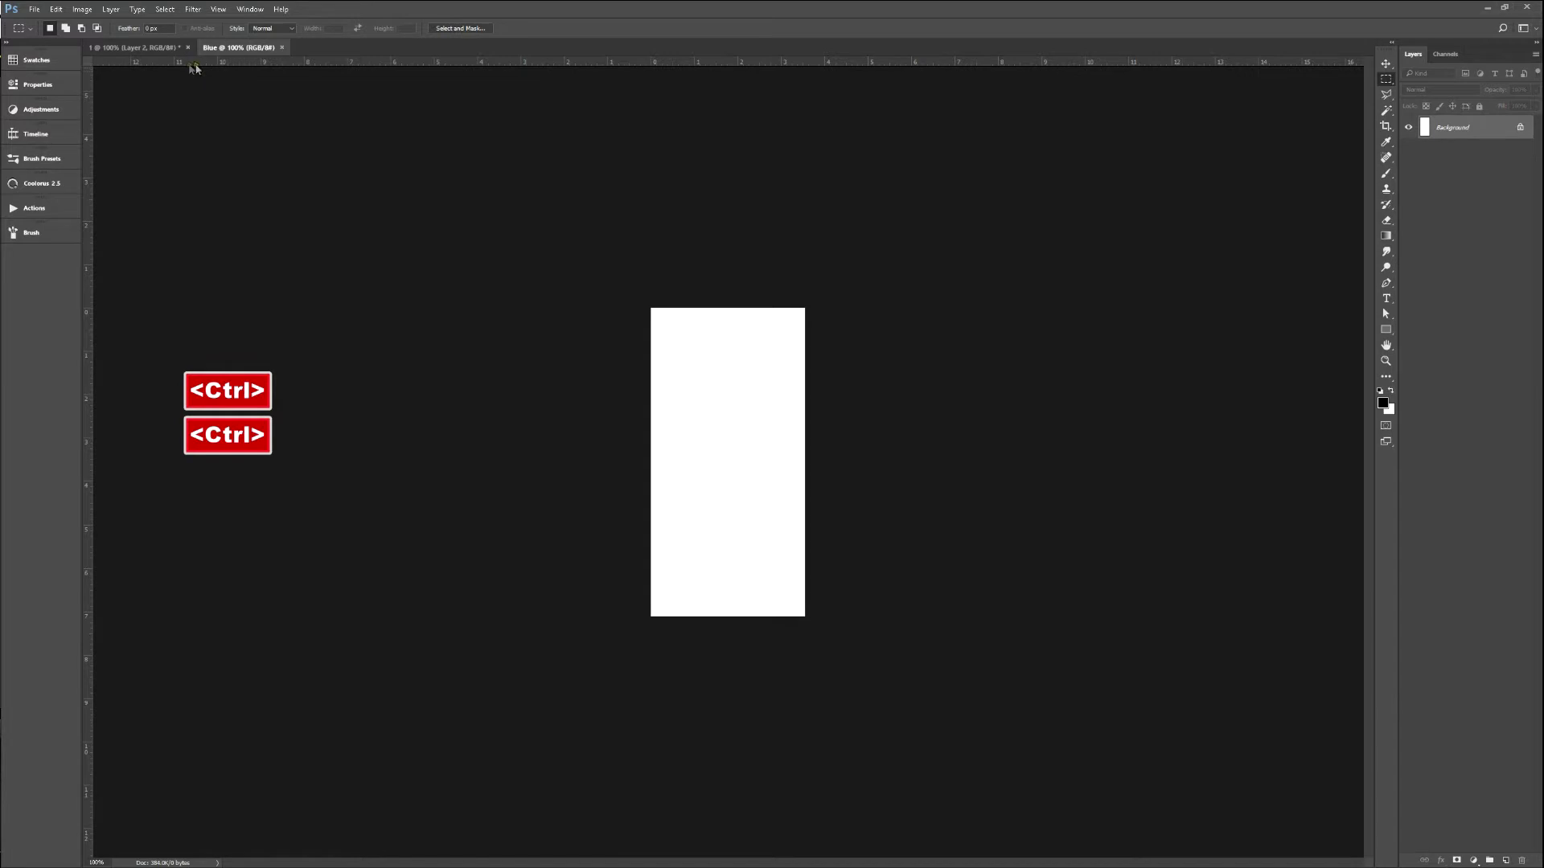
Transfer the whole photo from Screenshot_1.jpg in Reference Pics into the Blue document as a new layer, closing the source file unsaved.
key(ctrl+o)
click(708, 174)
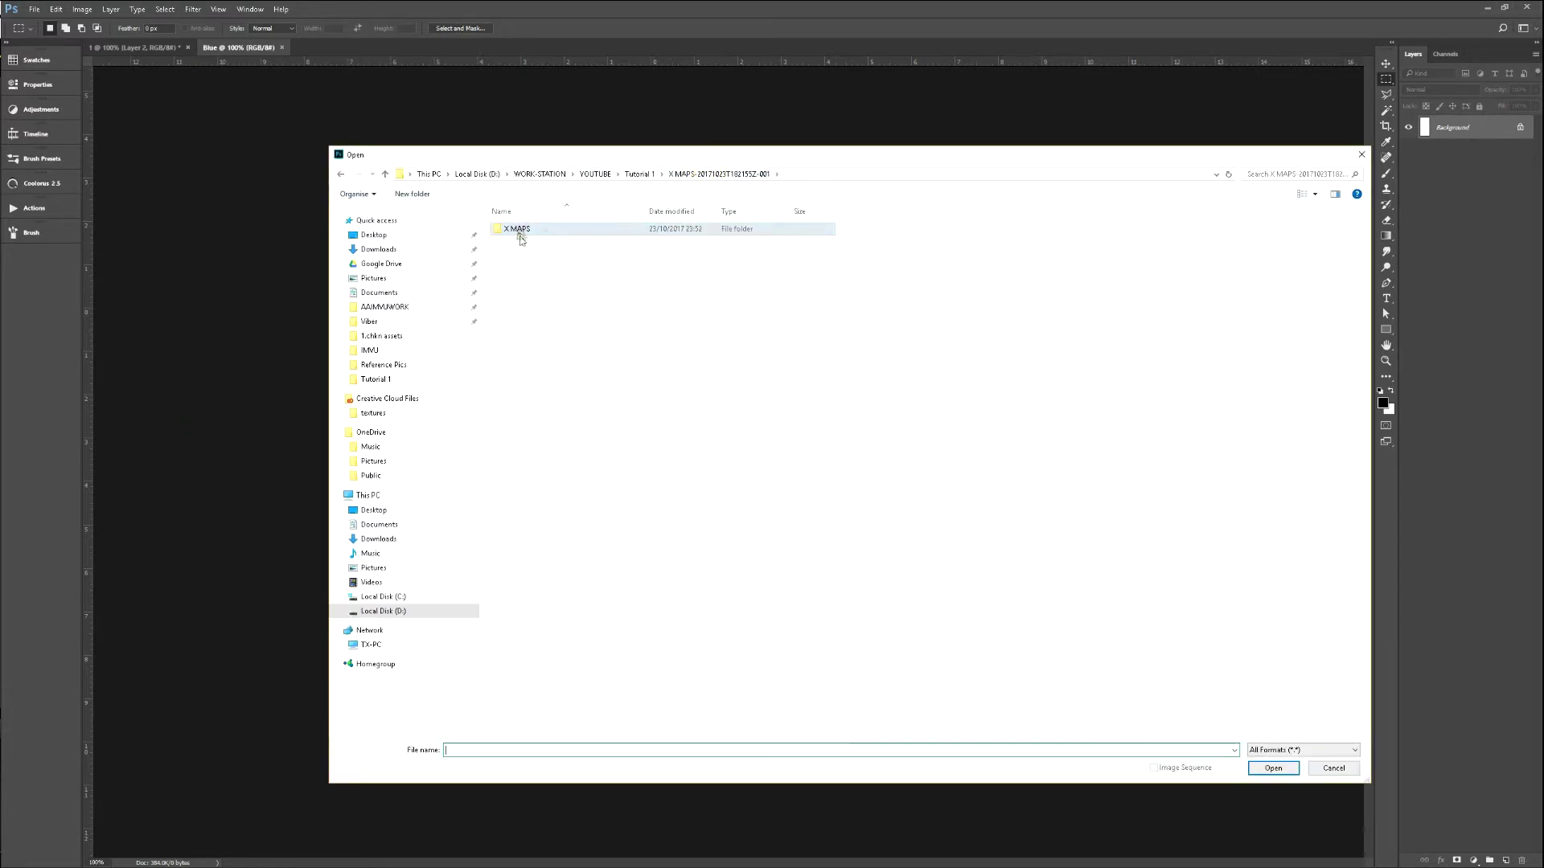
click(635, 175)
double_click(531, 230)
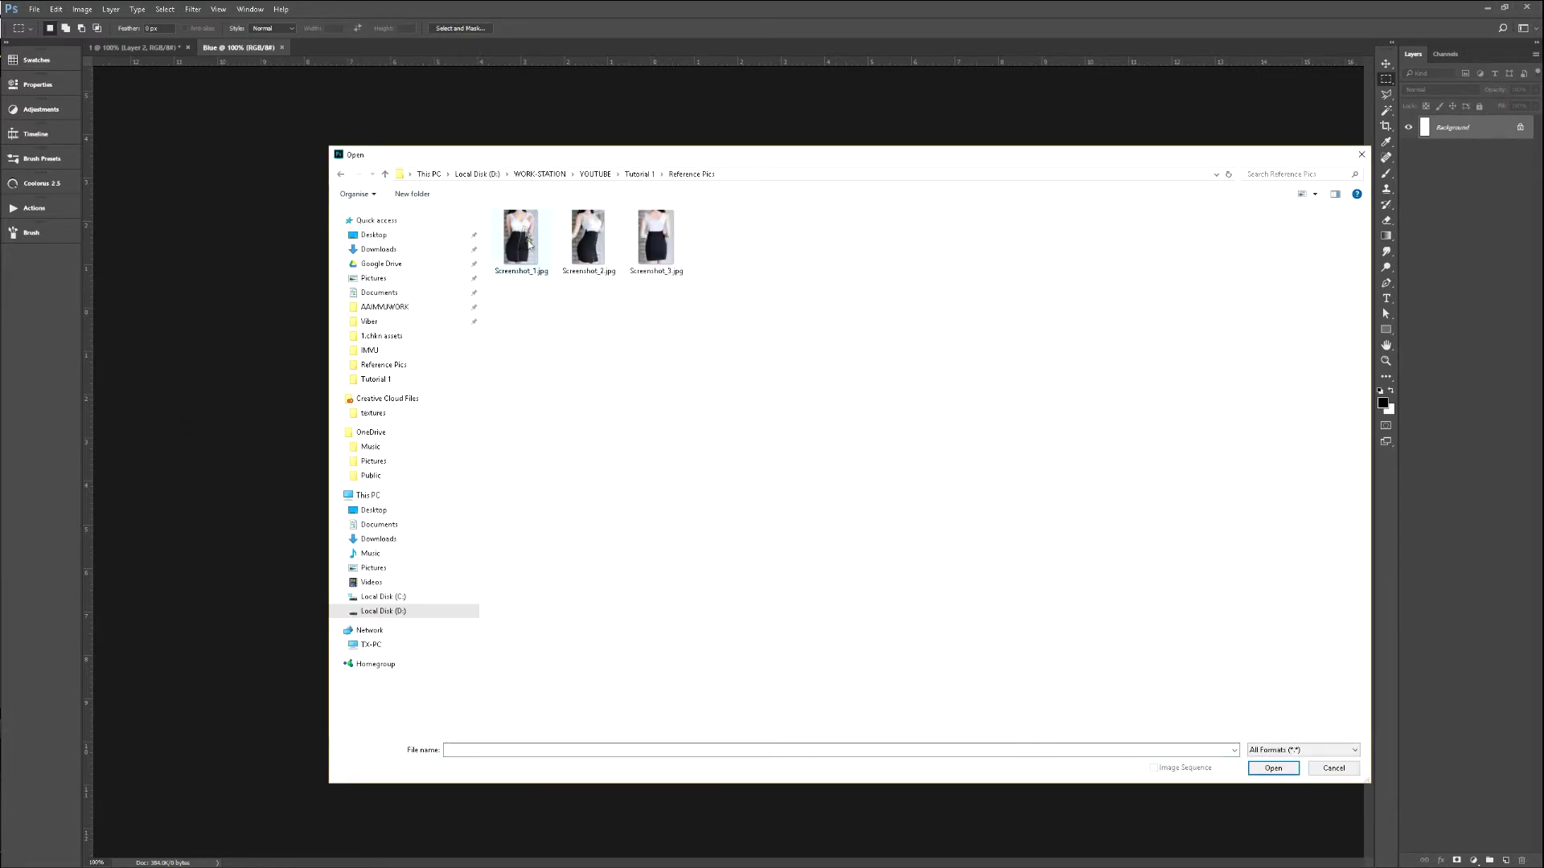
double_click(527, 237)
key(ctrl+a)
key(BackSpace)
key(ctrl+w)
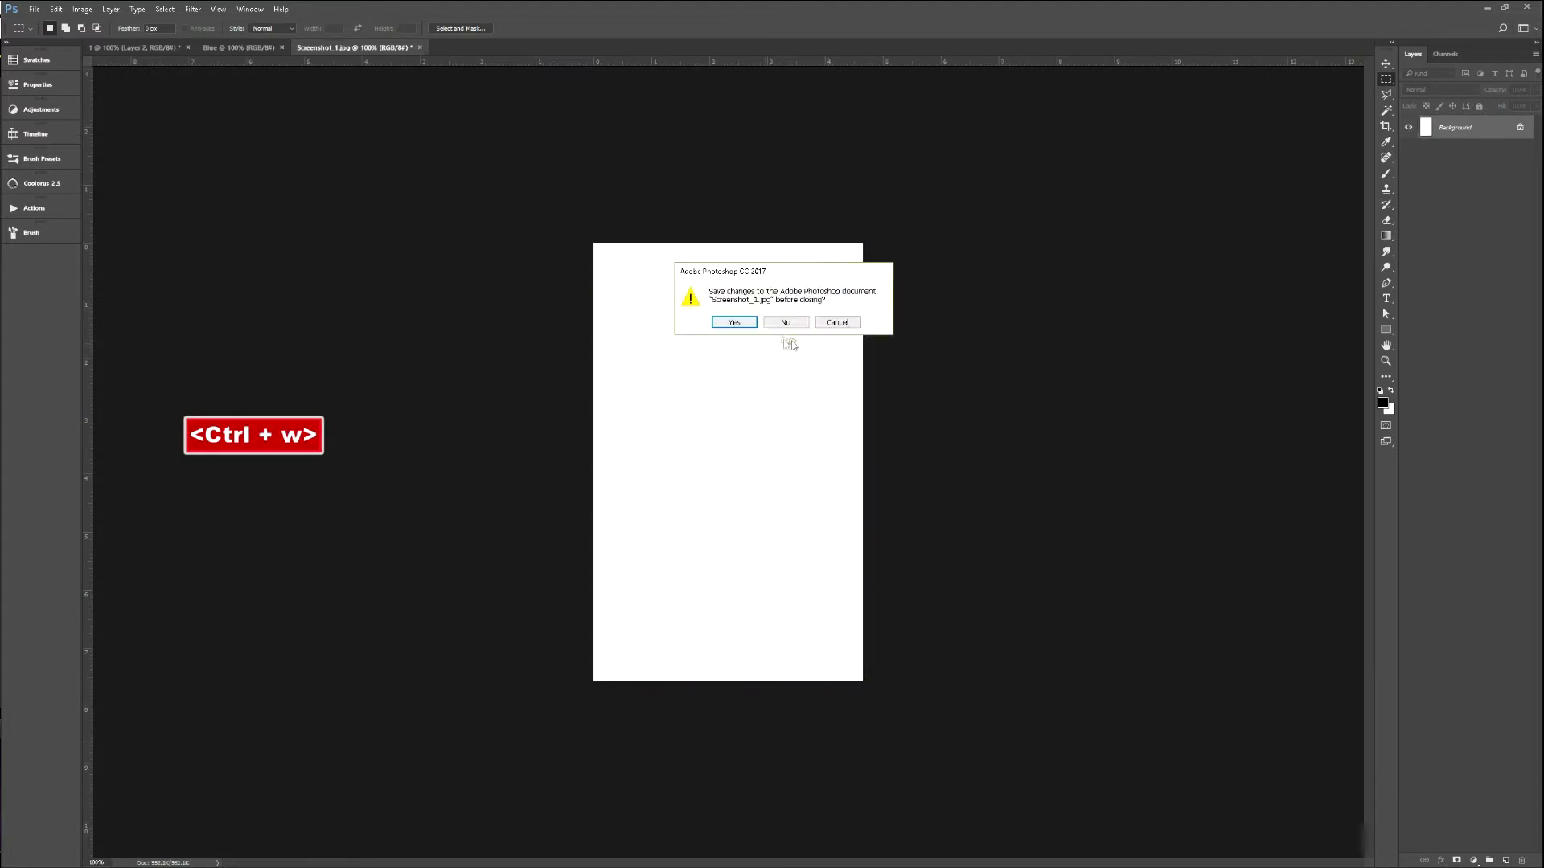
click(784, 322)
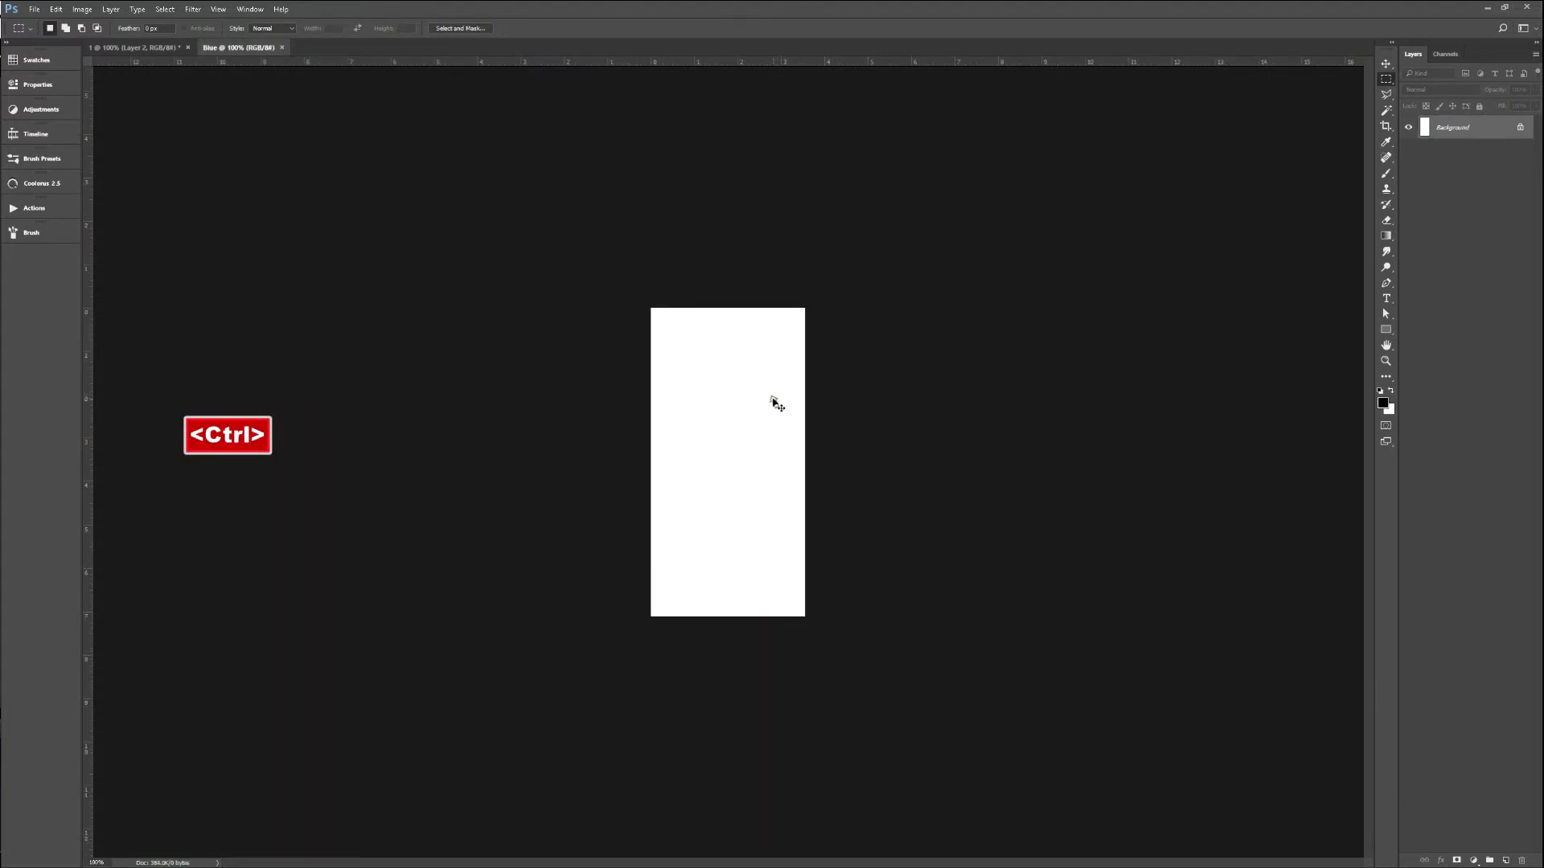
key(ctrl+v)
Scale the pasted photo down to the canvas width, reposition it and rotate it slightly counter-clockwise with Free Transform.
key(ctrl+t)
drag(776, 404, 729, 341)
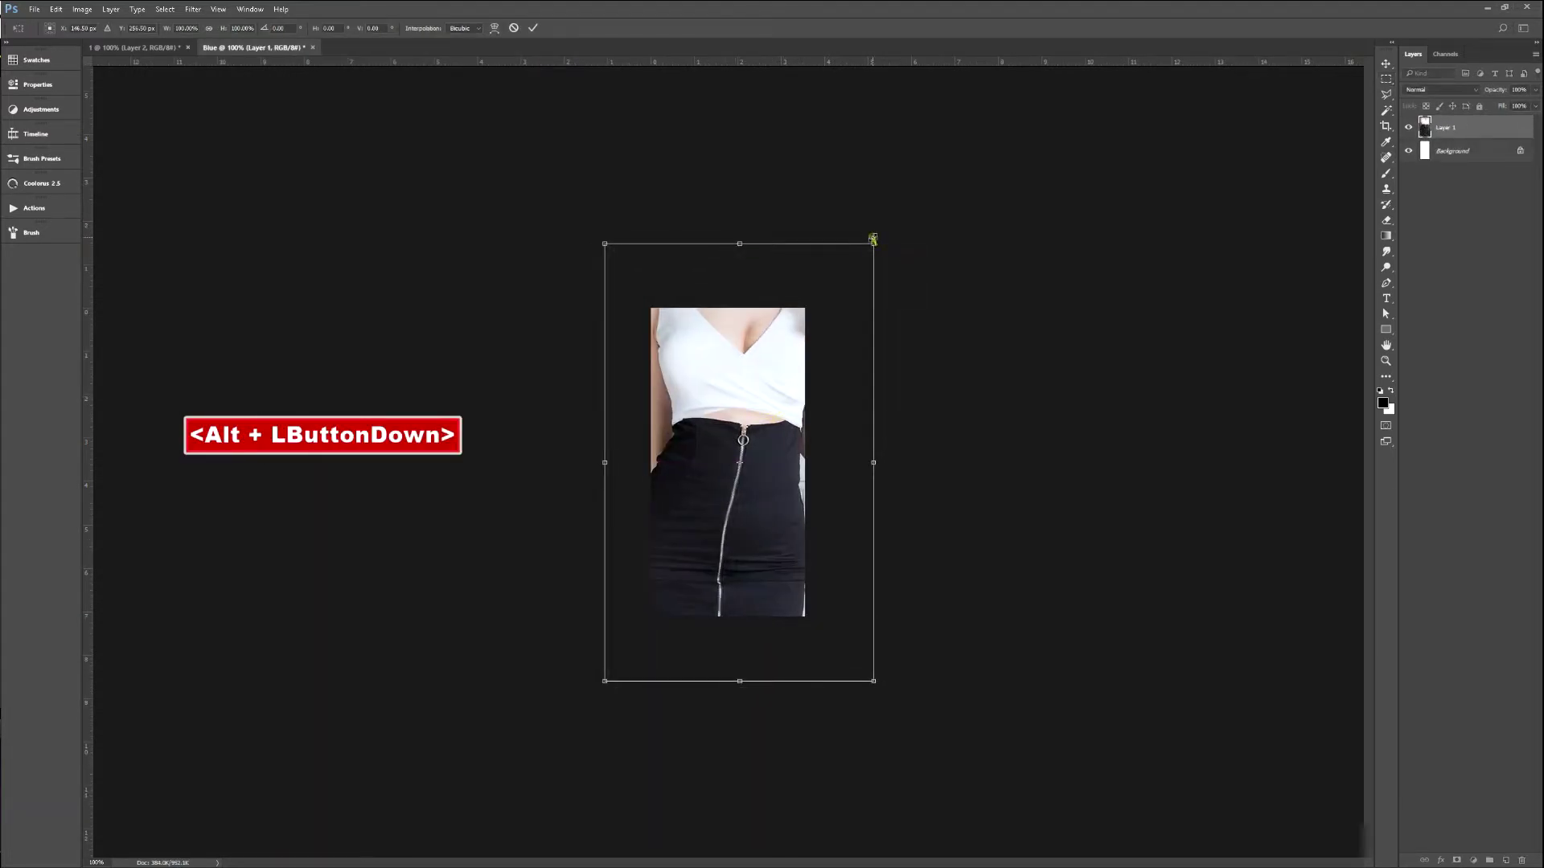
drag(873, 239, 792, 310)
drag(741, 591, 740, 534)
drag(884, 450, 913, 408)
key(Return)
Show the dress map layer in document 1, duplicate it, and transfer the duplicate's contents into the Blue document as the top layer.
click(129, 48)
click(1408, 127)
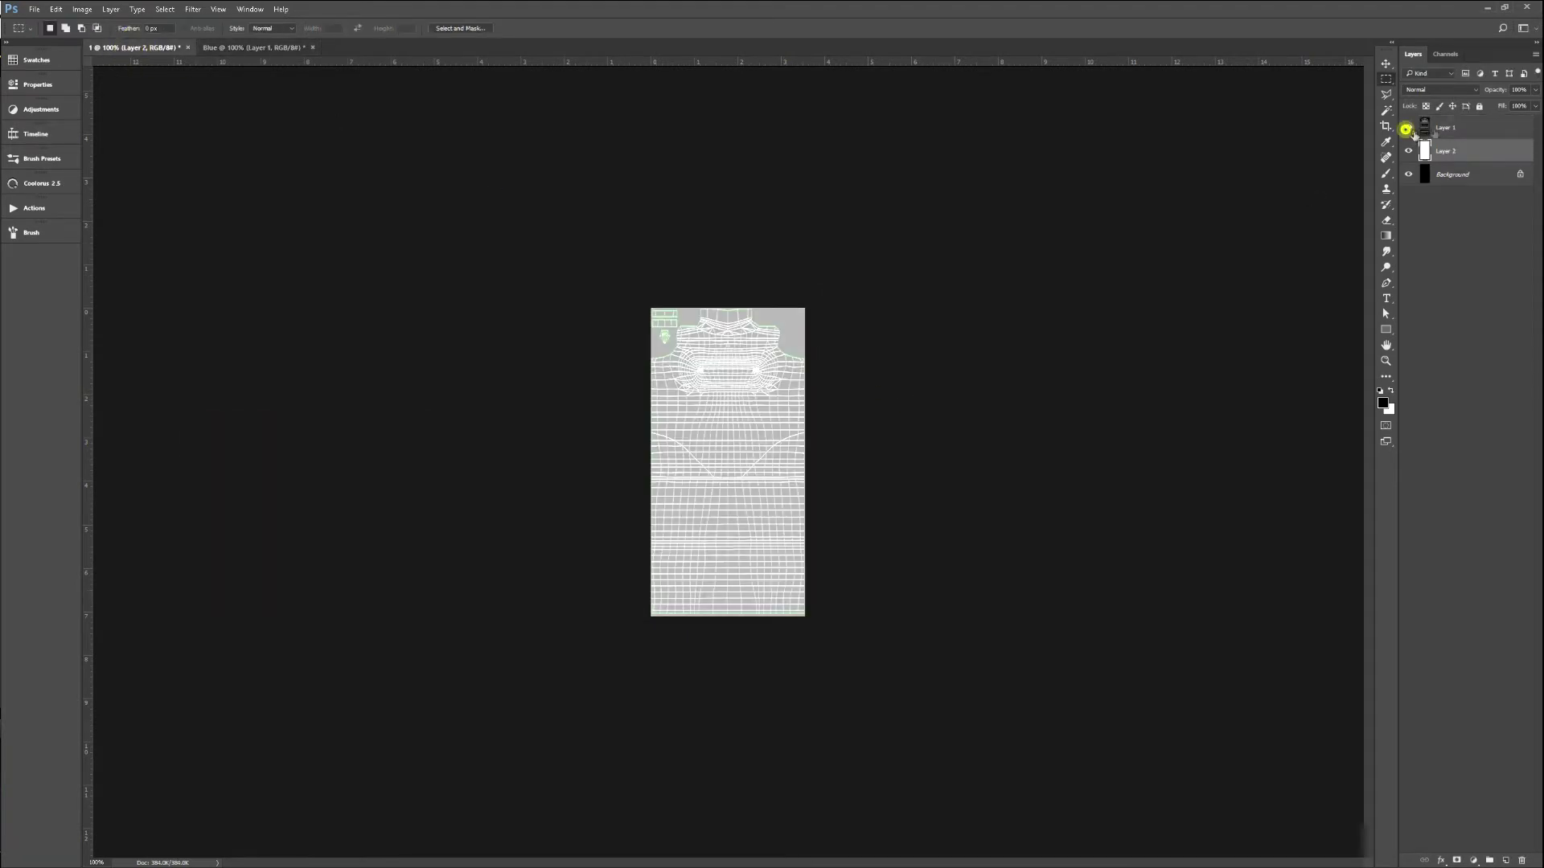
click(1437, 129)
key(ctrl+j)
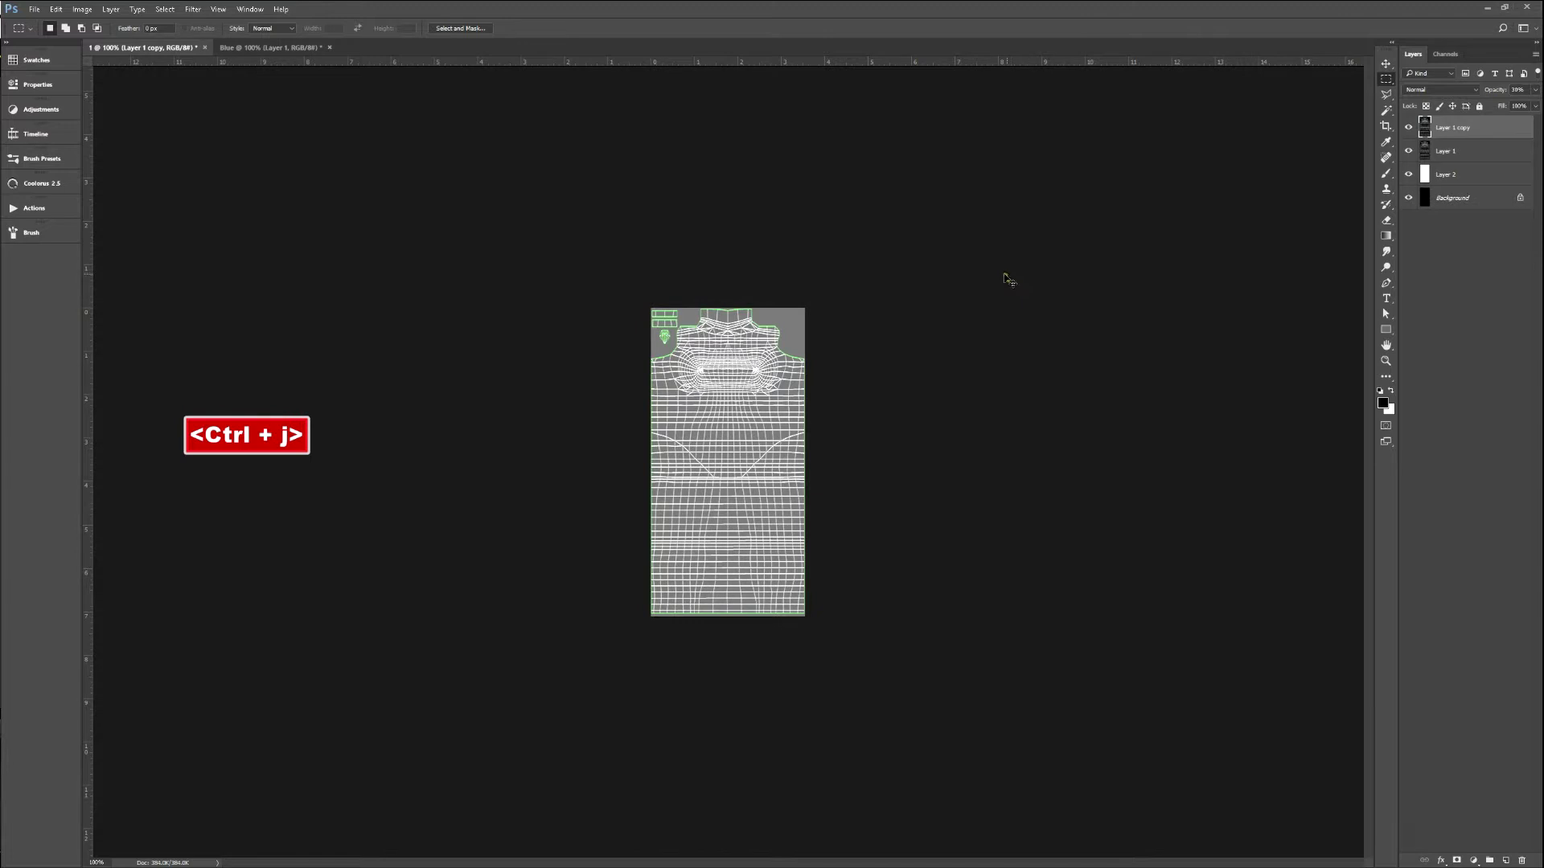
key(ctrl+a)
key(ctrl+x)
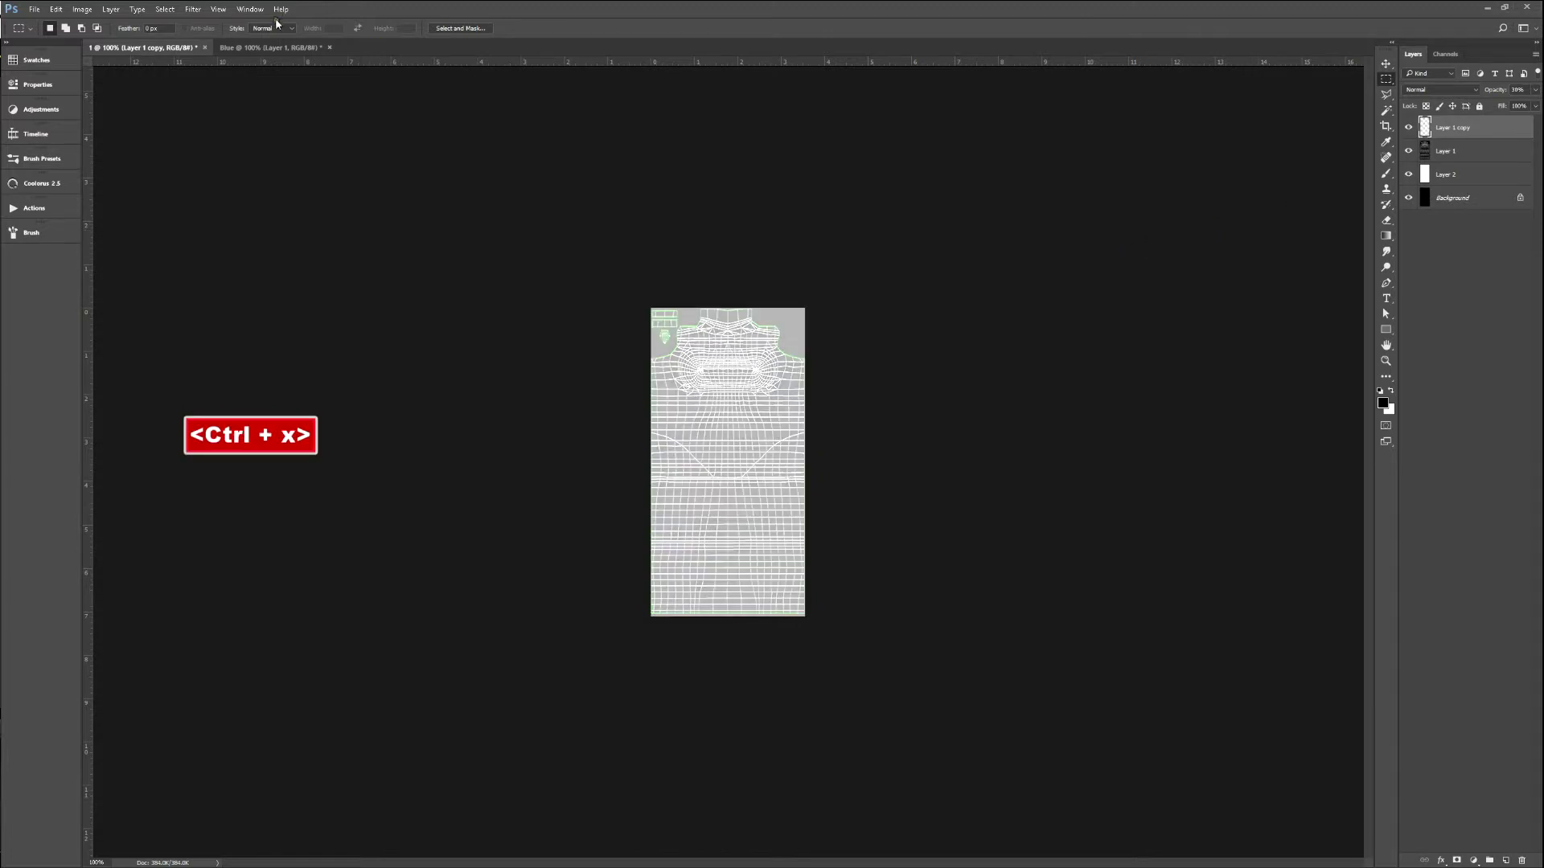
click(271, 47)
key(ctrl+v)
Set the map layer in Blue to 30% opacity and move the photo layer up to line its outfit up with the wireframe.
key(v)
key(3)
drag(784, 414, 876, 414)
click(1408, 126)
click(1428, 151)
key(v)
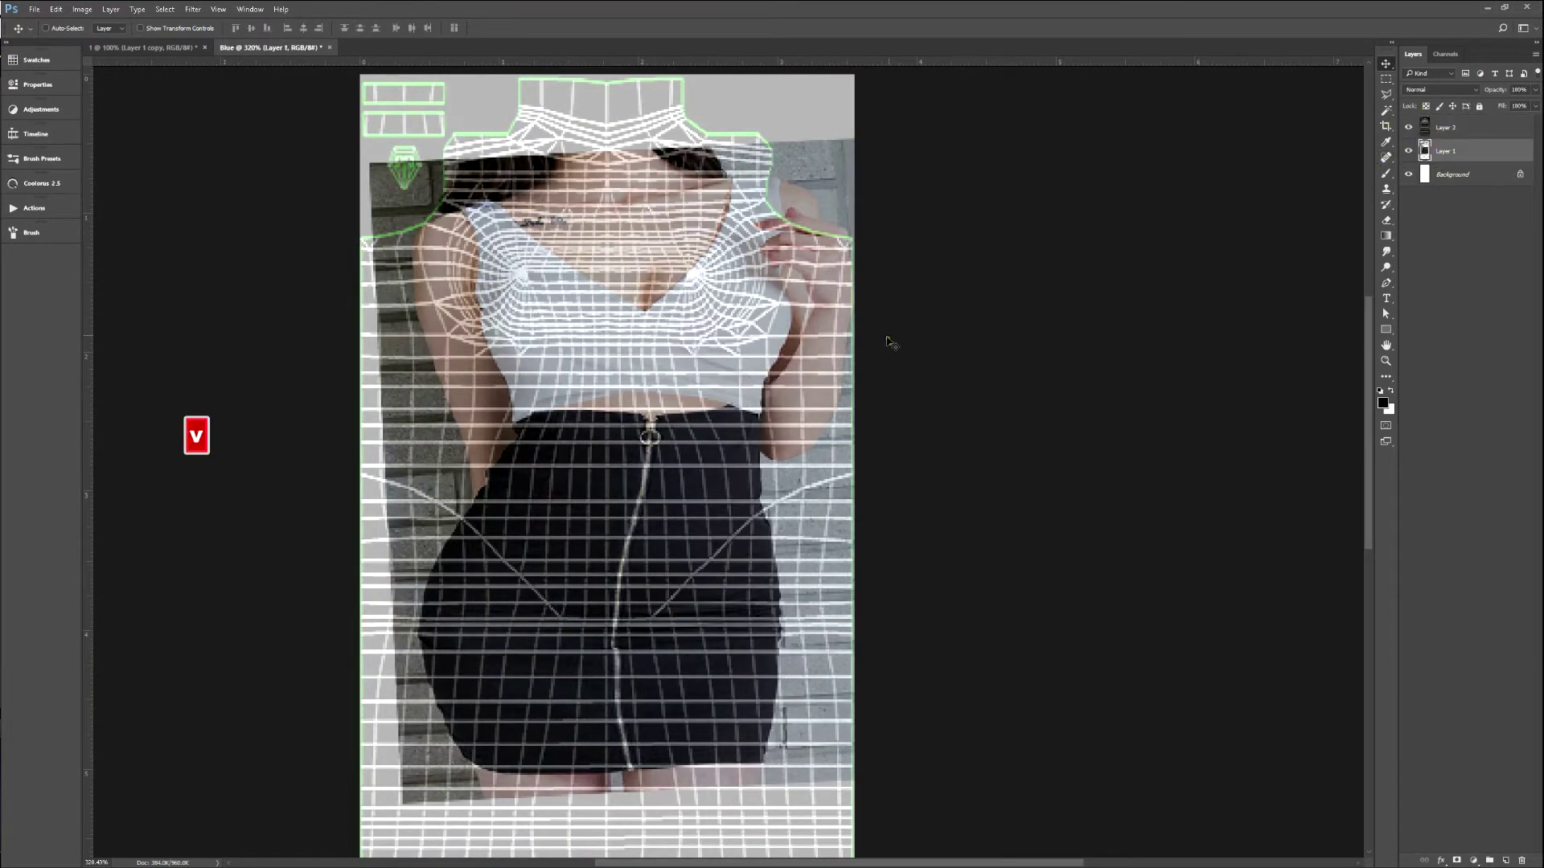
drag(726, 330, 700, 261)
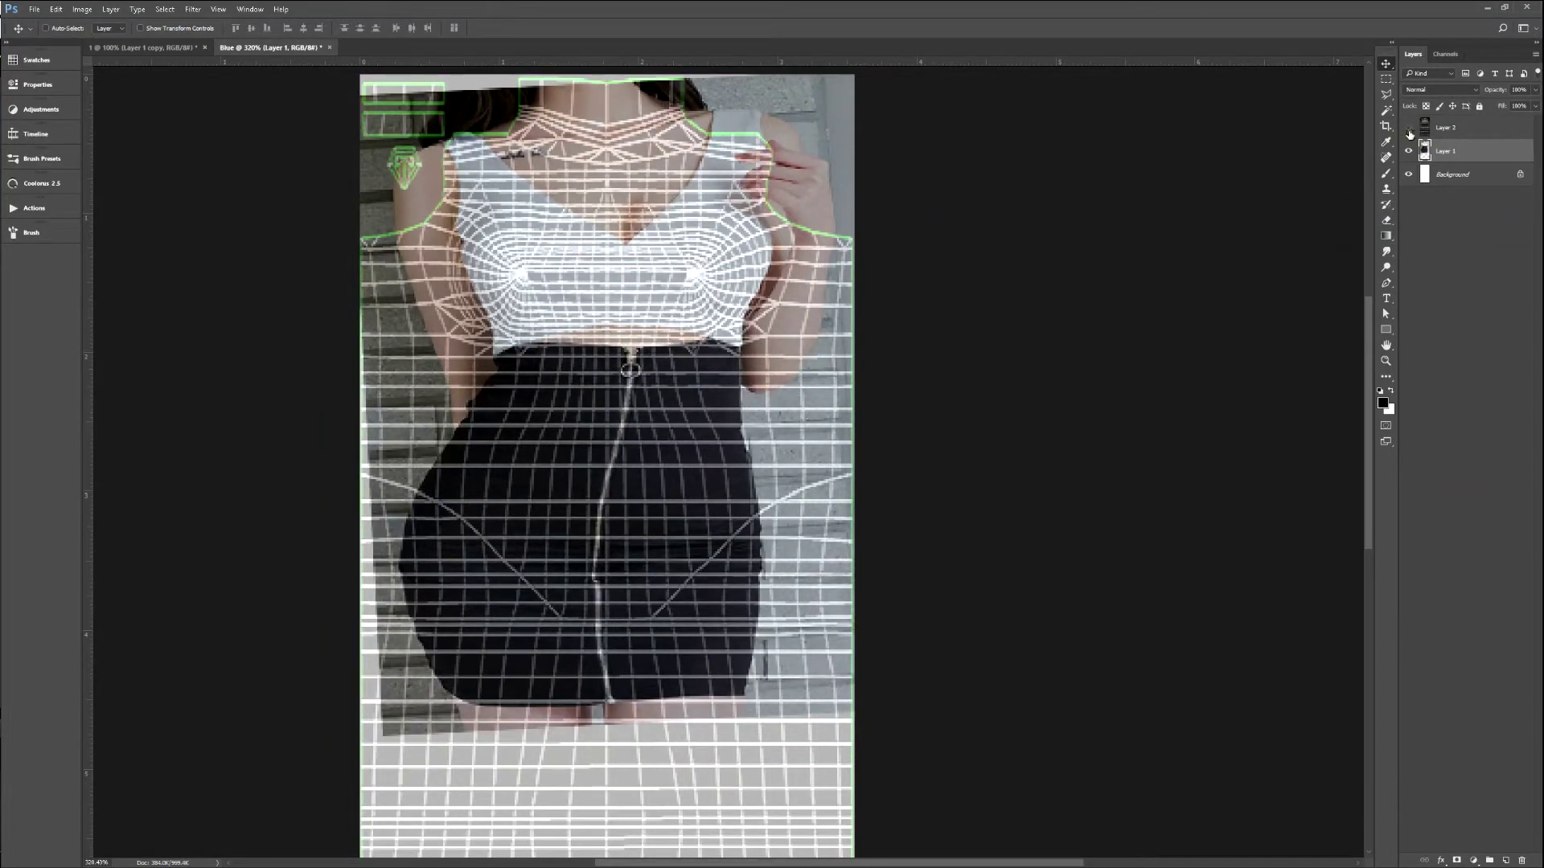
Hide the map layer, save the Blue texture, and refresh the dress in the IMVU editor to inspect it on the avatar.
click(1409, 129)
key(F2)
key(alt+Tab)
key(ctrl+a)
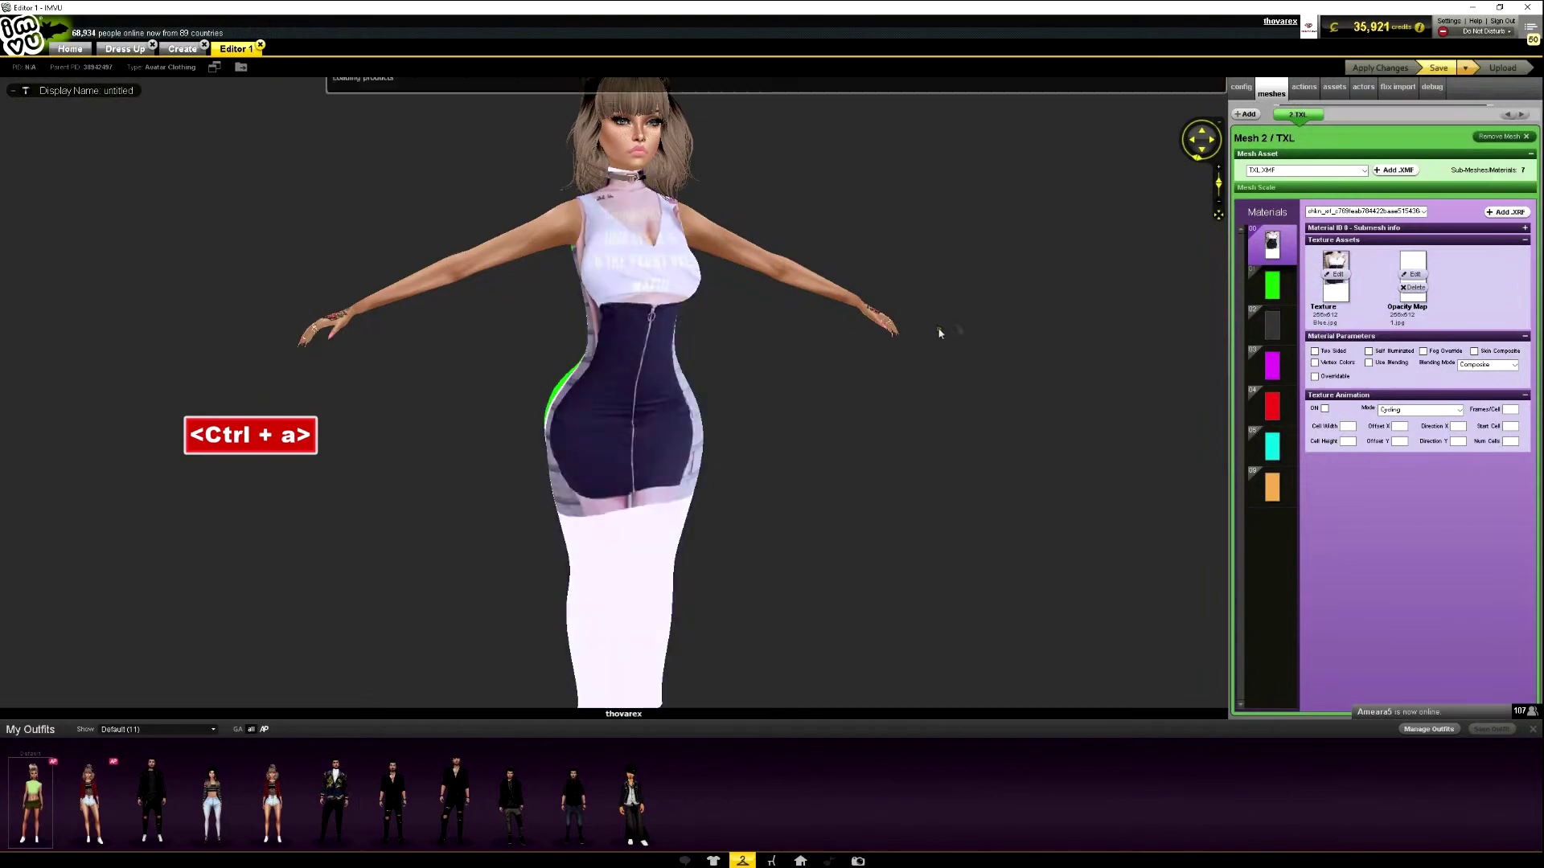
scroll(782, 337, up, 3)
drag(796, 321, 829, 324)
scroll(837, 325, down, 5)
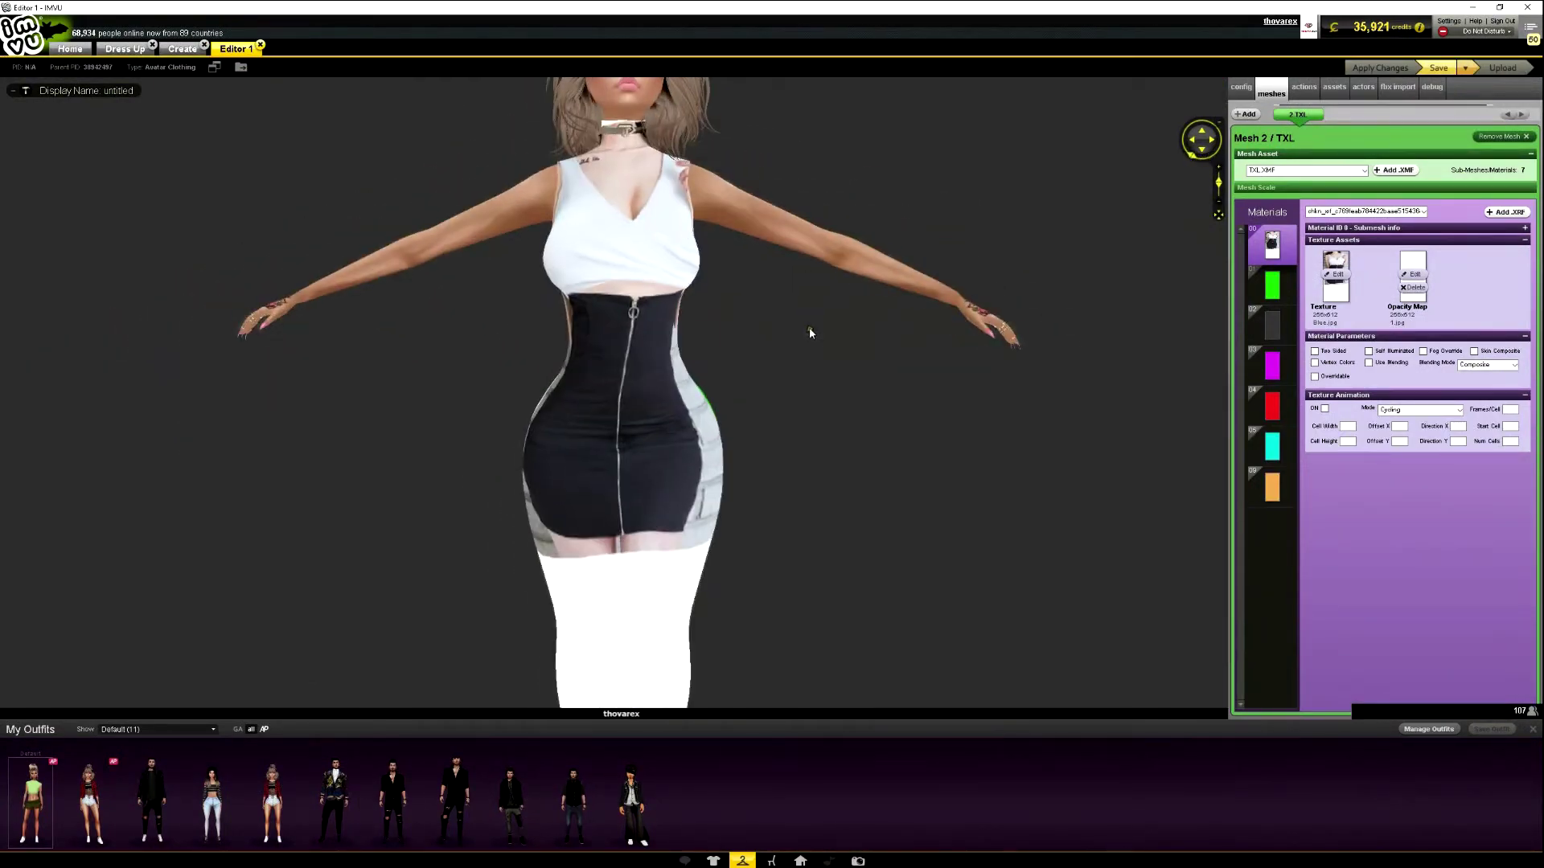
Return to Photoshop and stretch the photo layer downward so the skirt becomes longer.
key(alt+Tab)
key(ctrl+t)
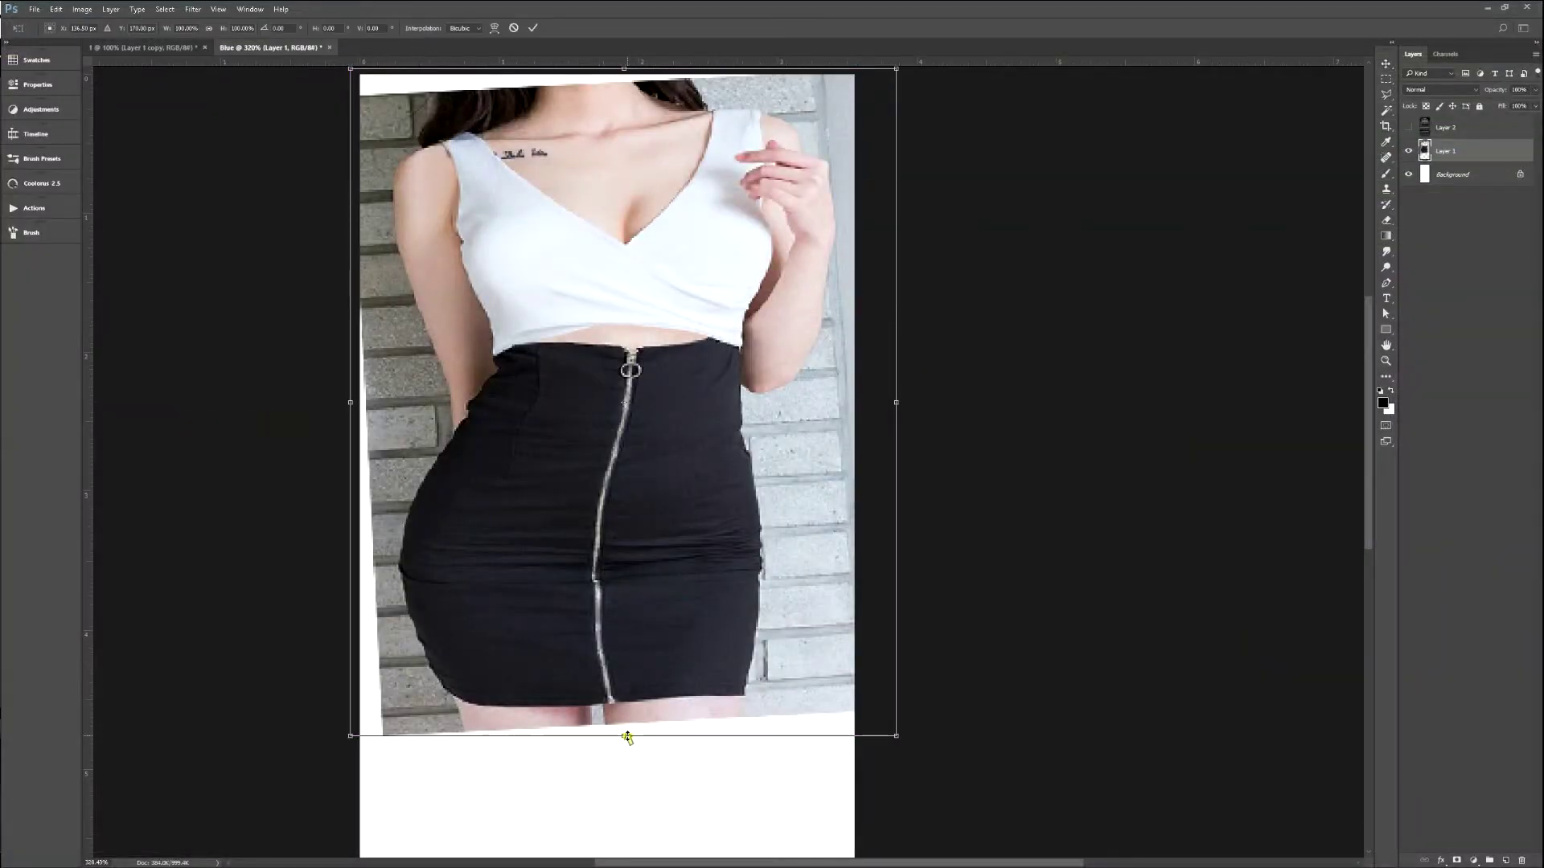
drag(626, 734, 627, 806)
key(Return)
Save the stretched Blue texture and refresh it in IMVU to check the skirt length on the avatar.
key(F2)
key(alt+Tab)
key(ctrl+a)
scroll(882, 505, up, 3)
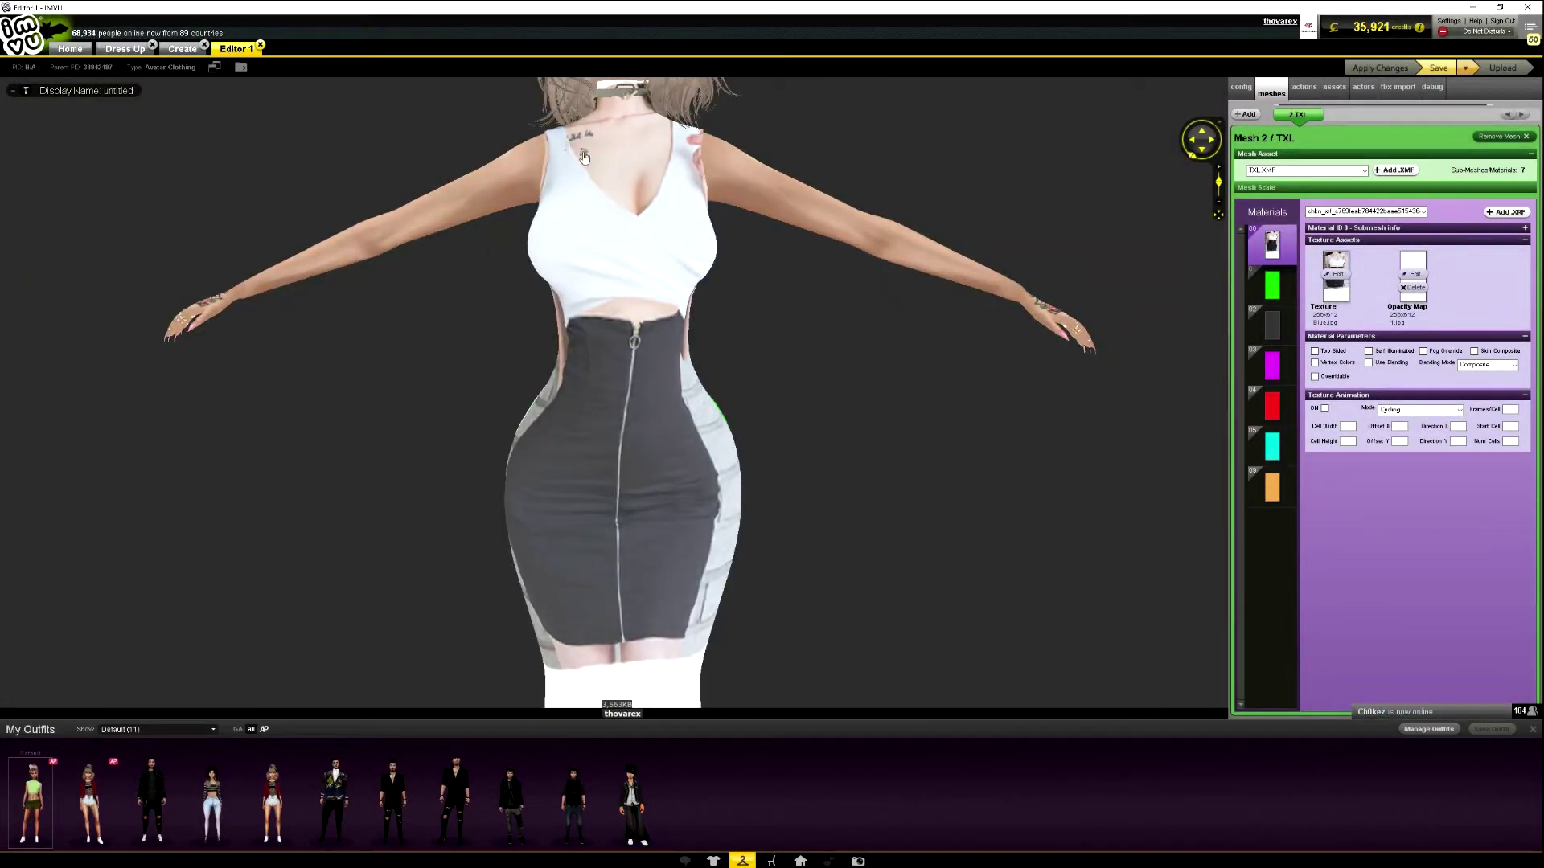
drag(586, 504, 632, 555)
scroll(654, 534, down, 5)
scroll(633, 555, up, 5)
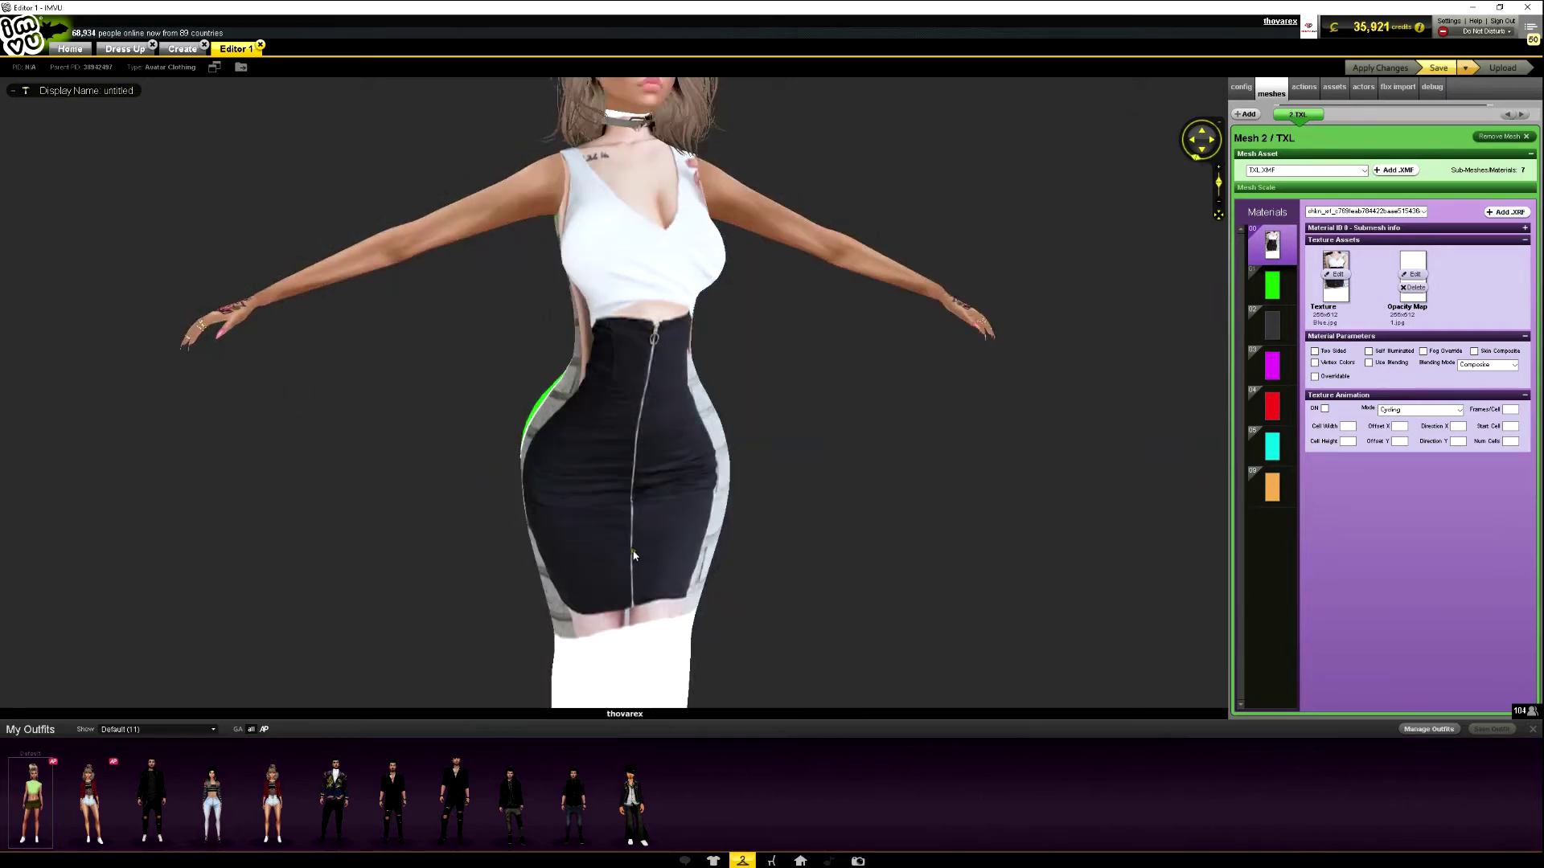
Back in Photoshop, duplicate the white background layer of Blue and select the duplicate together with the photo layer.
key(alt+Tab)
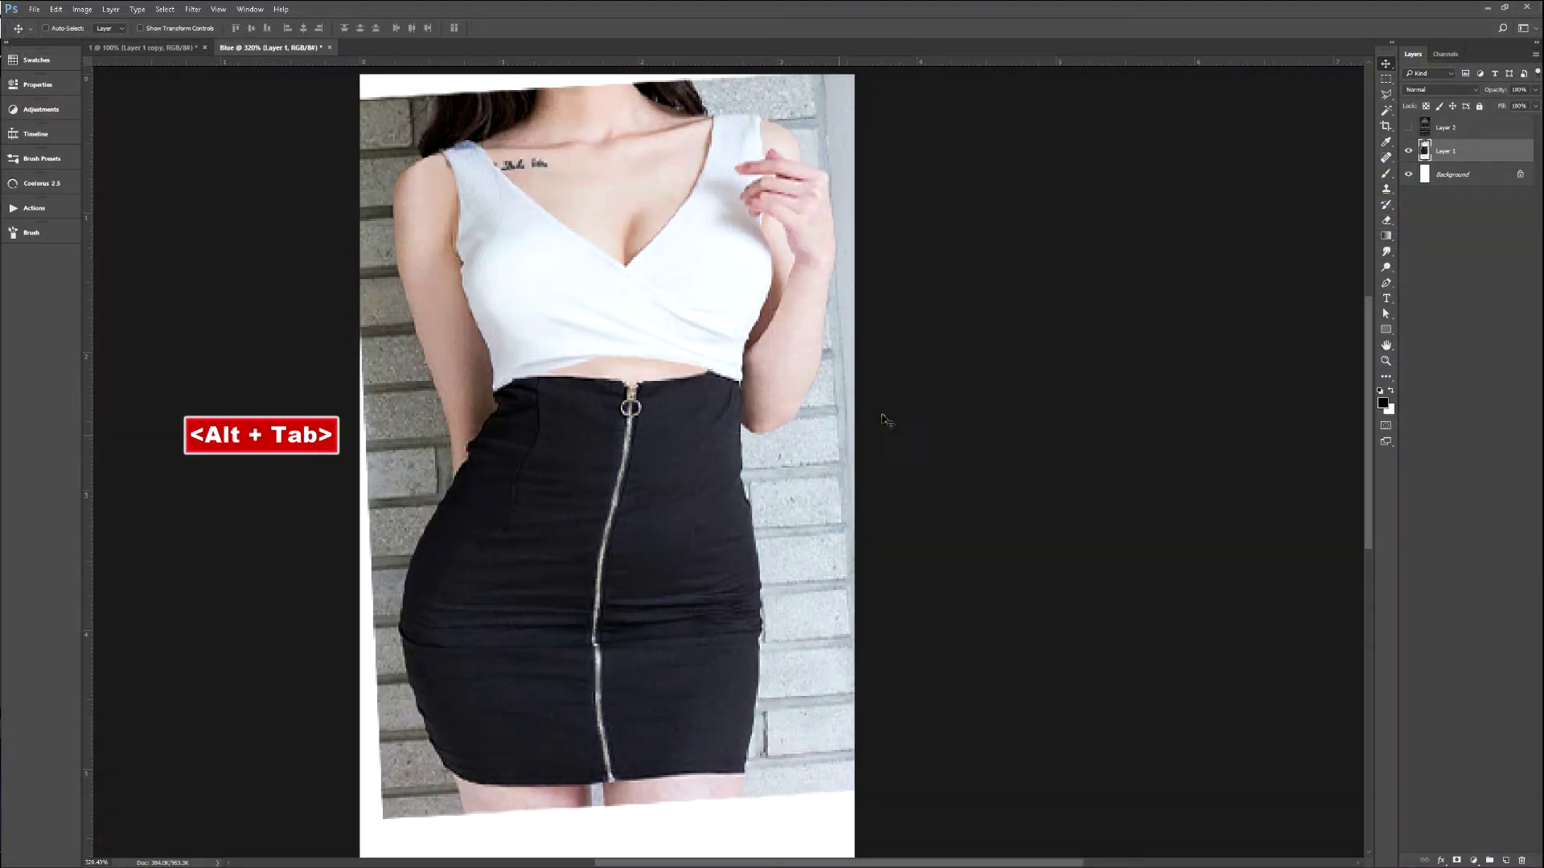
ctrl+click(1445, 179)
shift+click(1445, 151)
key(v)
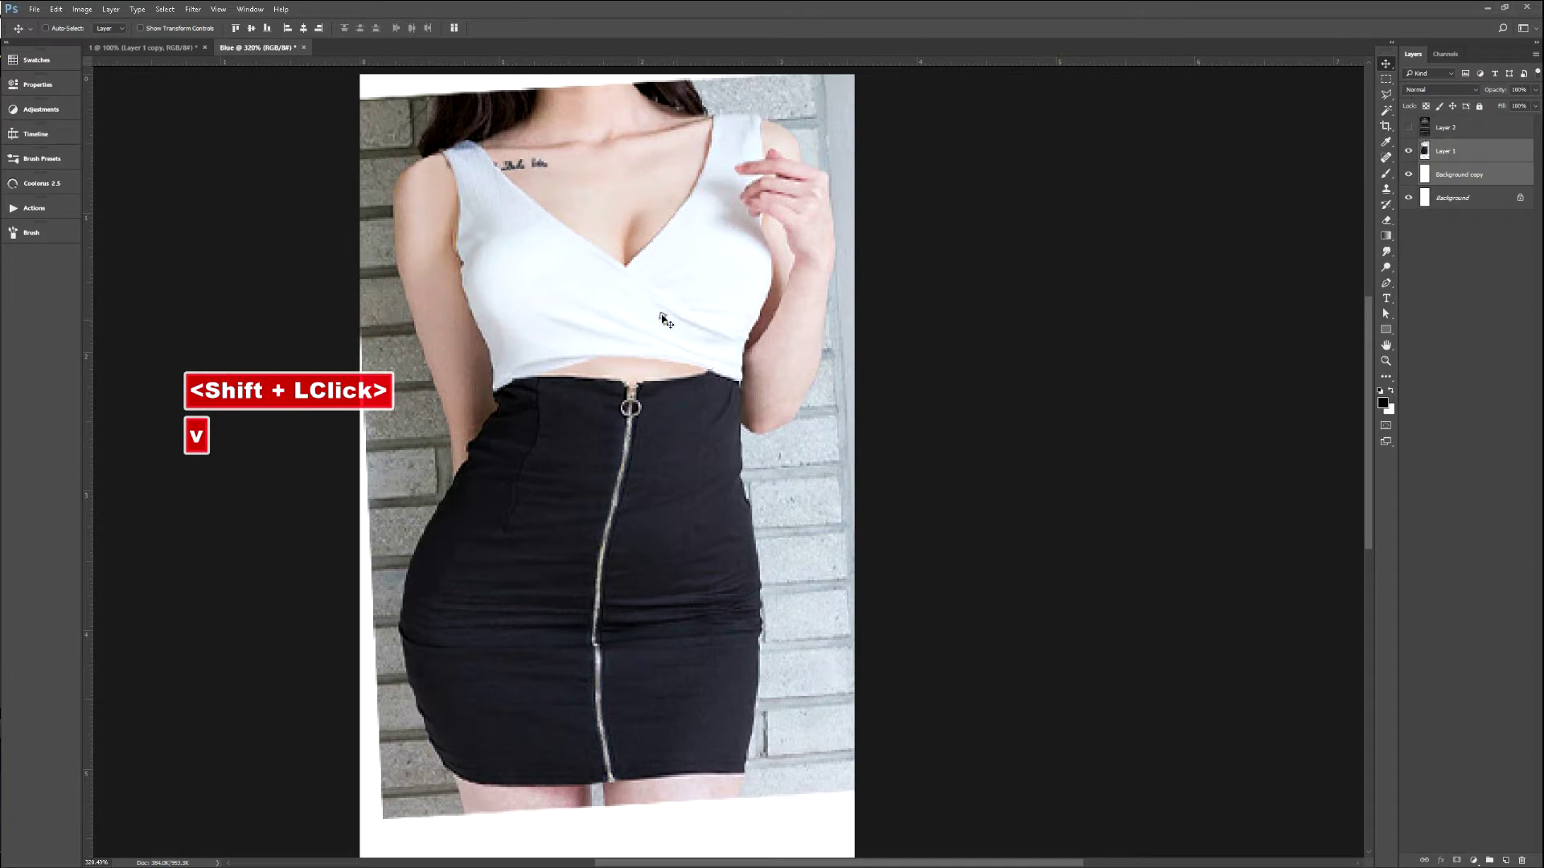
Transfer the fitted photo from Blue in place onto the emptied top copy layer of document 1, above the dress map.
click(1439, 155)
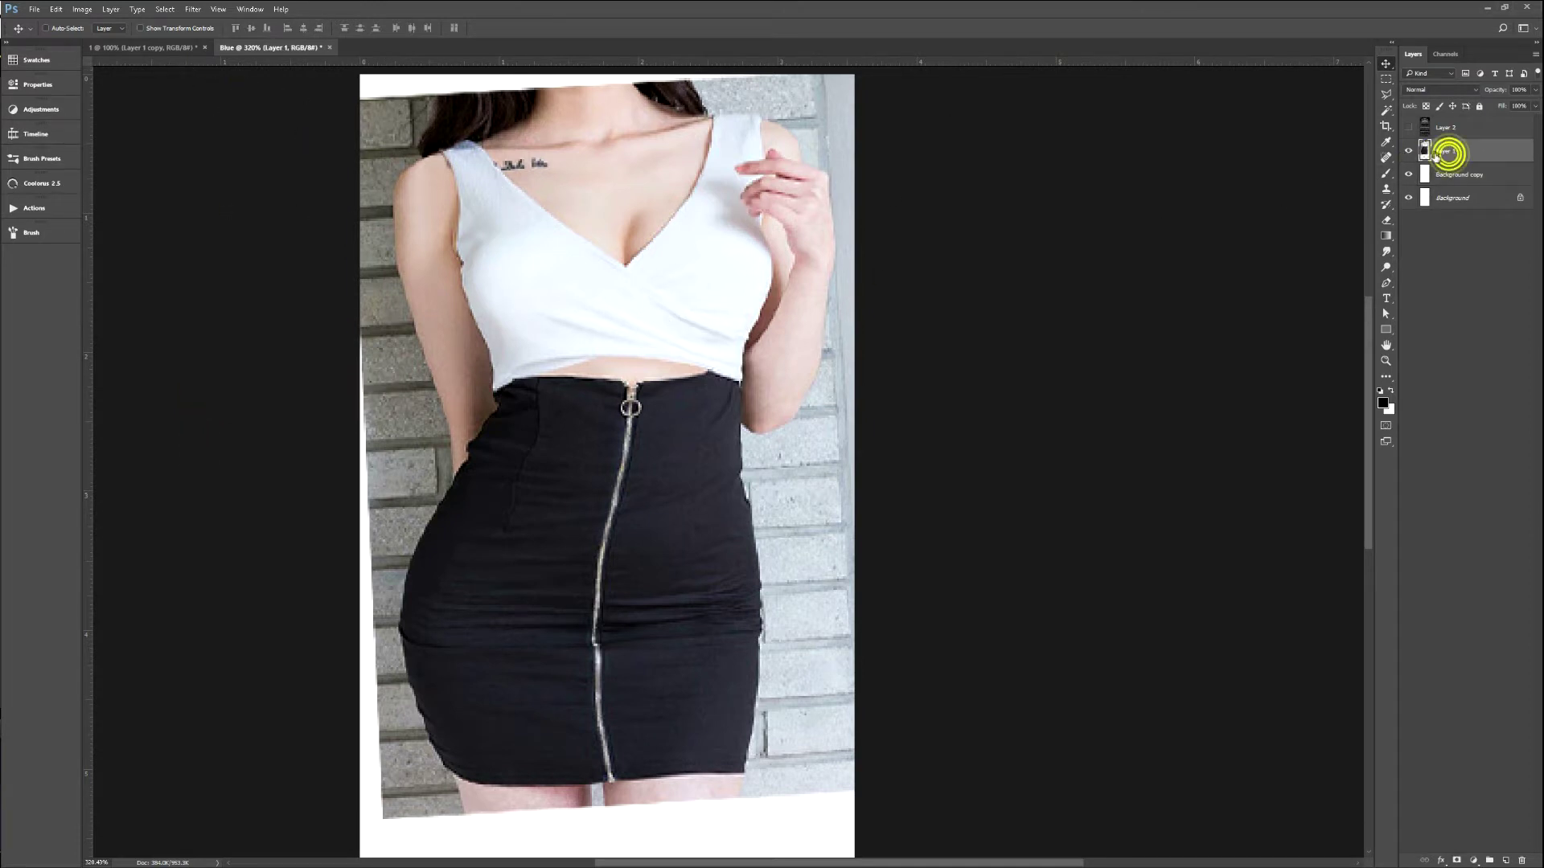
key(ctrl+a)
key(ctrl+x)
click(139, 48)
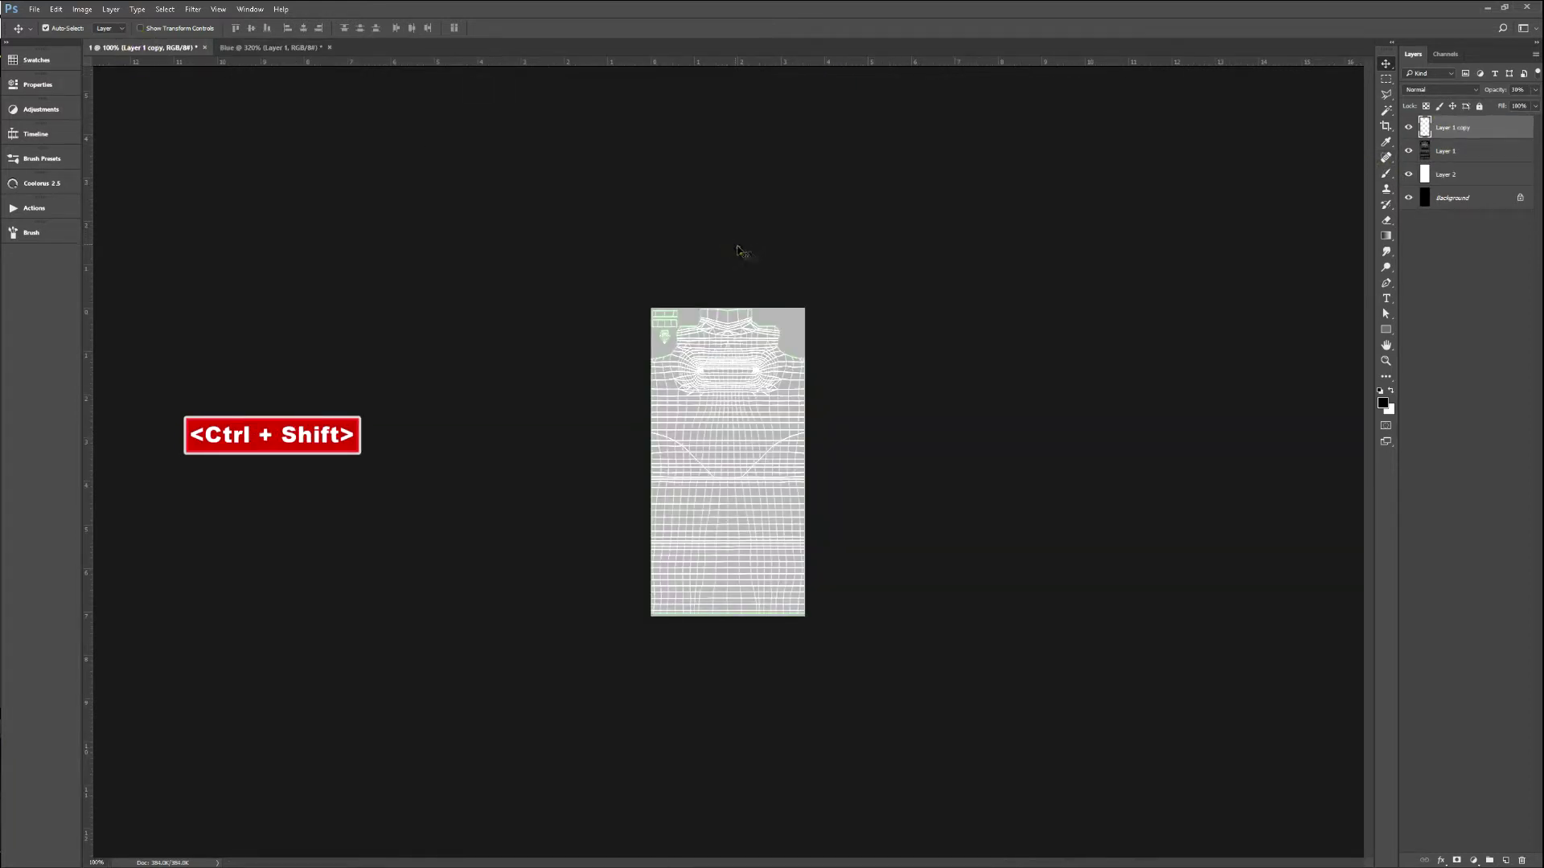
key(ctrl+shift+v)
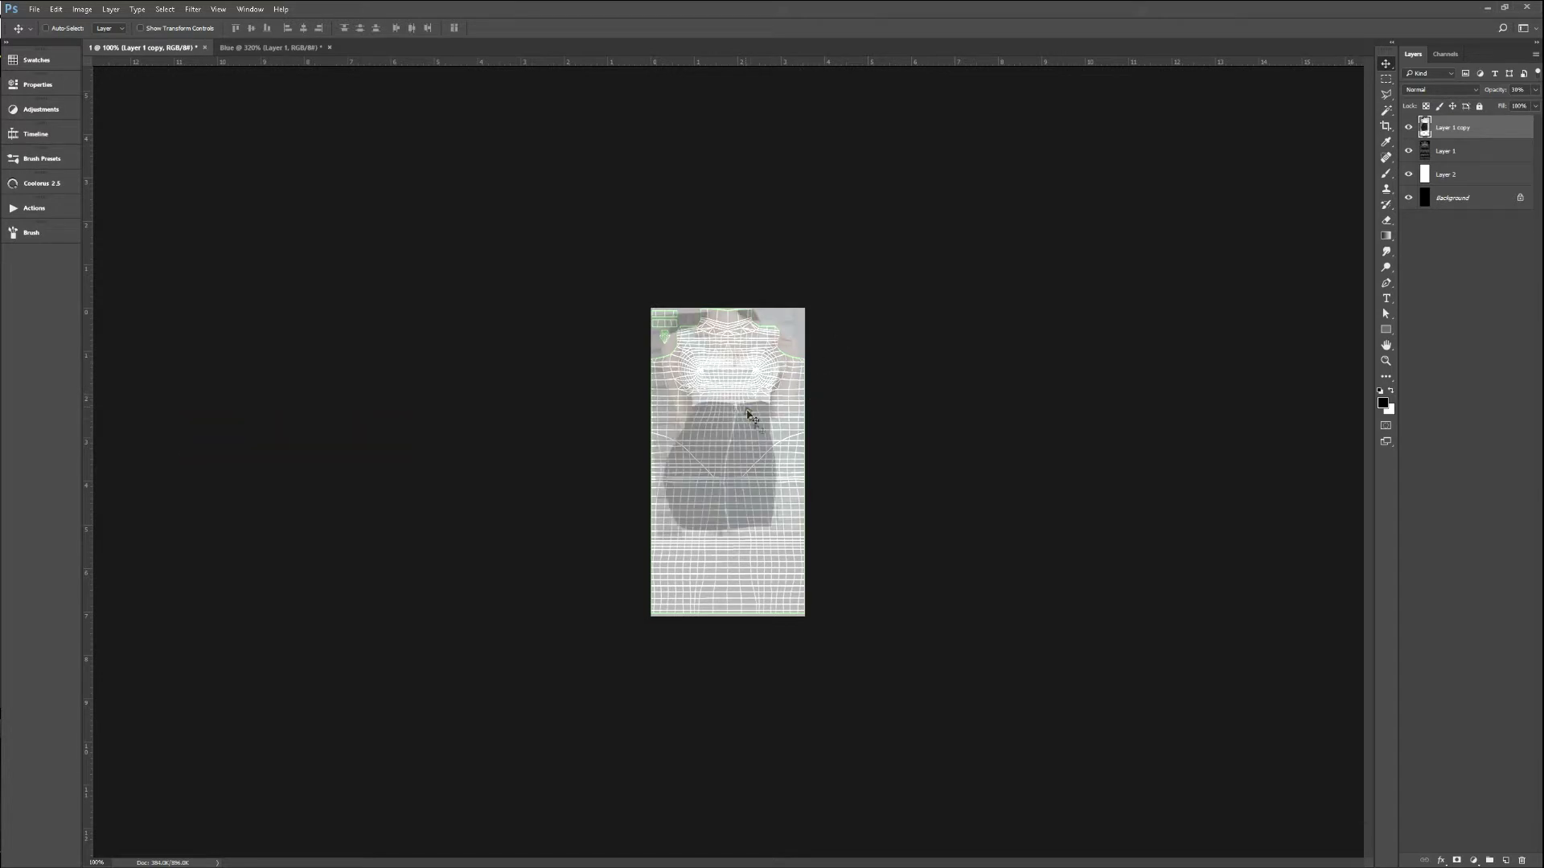
key(ctrl+space)
click(723, 424)
key(space)
drag(772, 322, 786, 366)
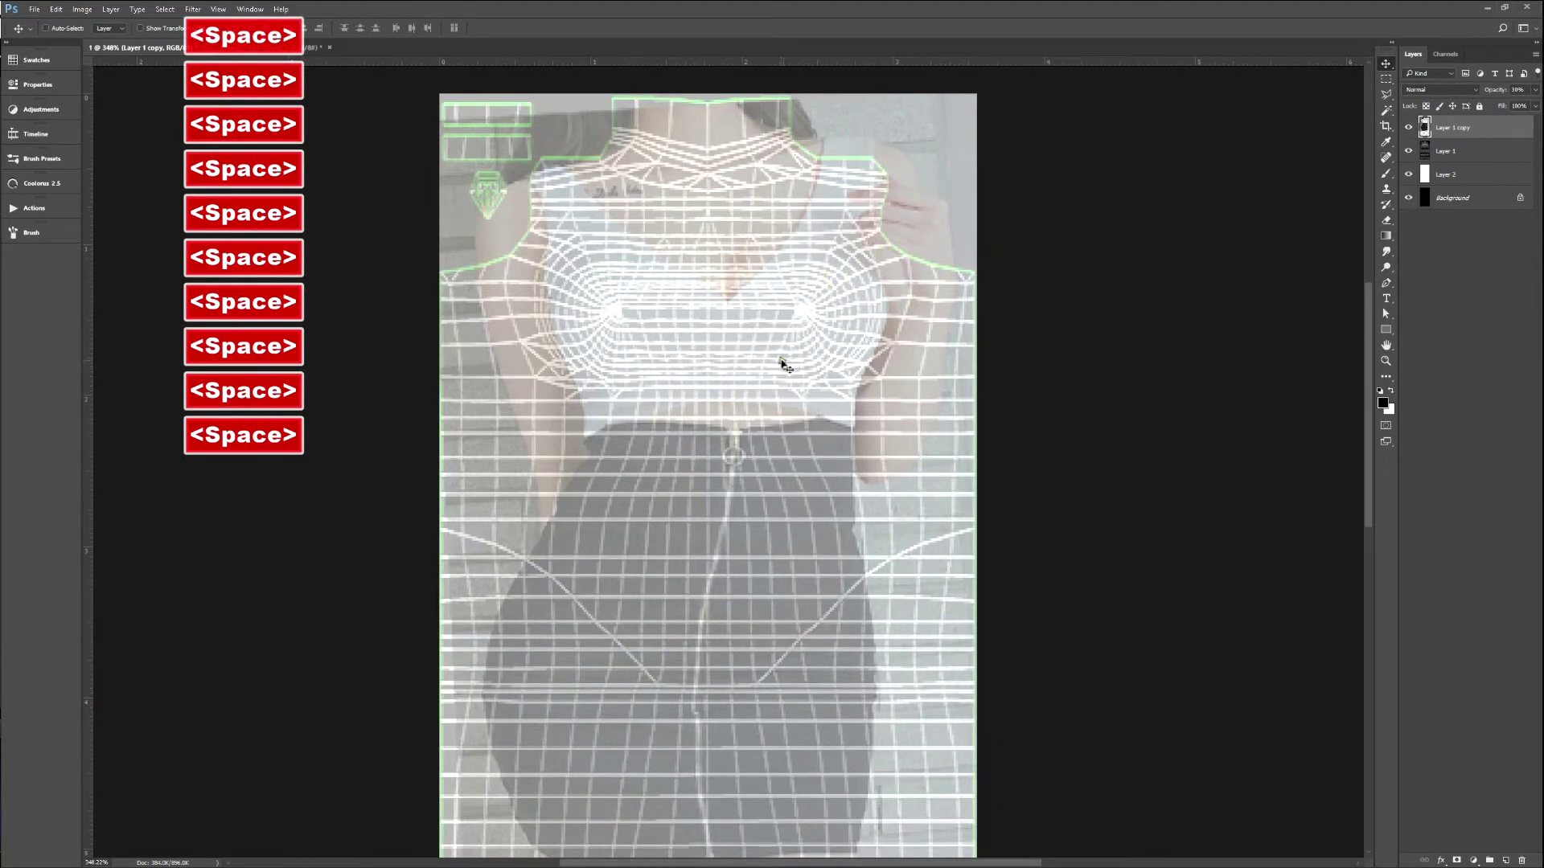
Examine the textured dress on the avatar in IMVU, comparing its neckline, waist and sides, and return to Photoshop.
key(alt+Tab)
key(alt+Tab)
key(alt+Tab)
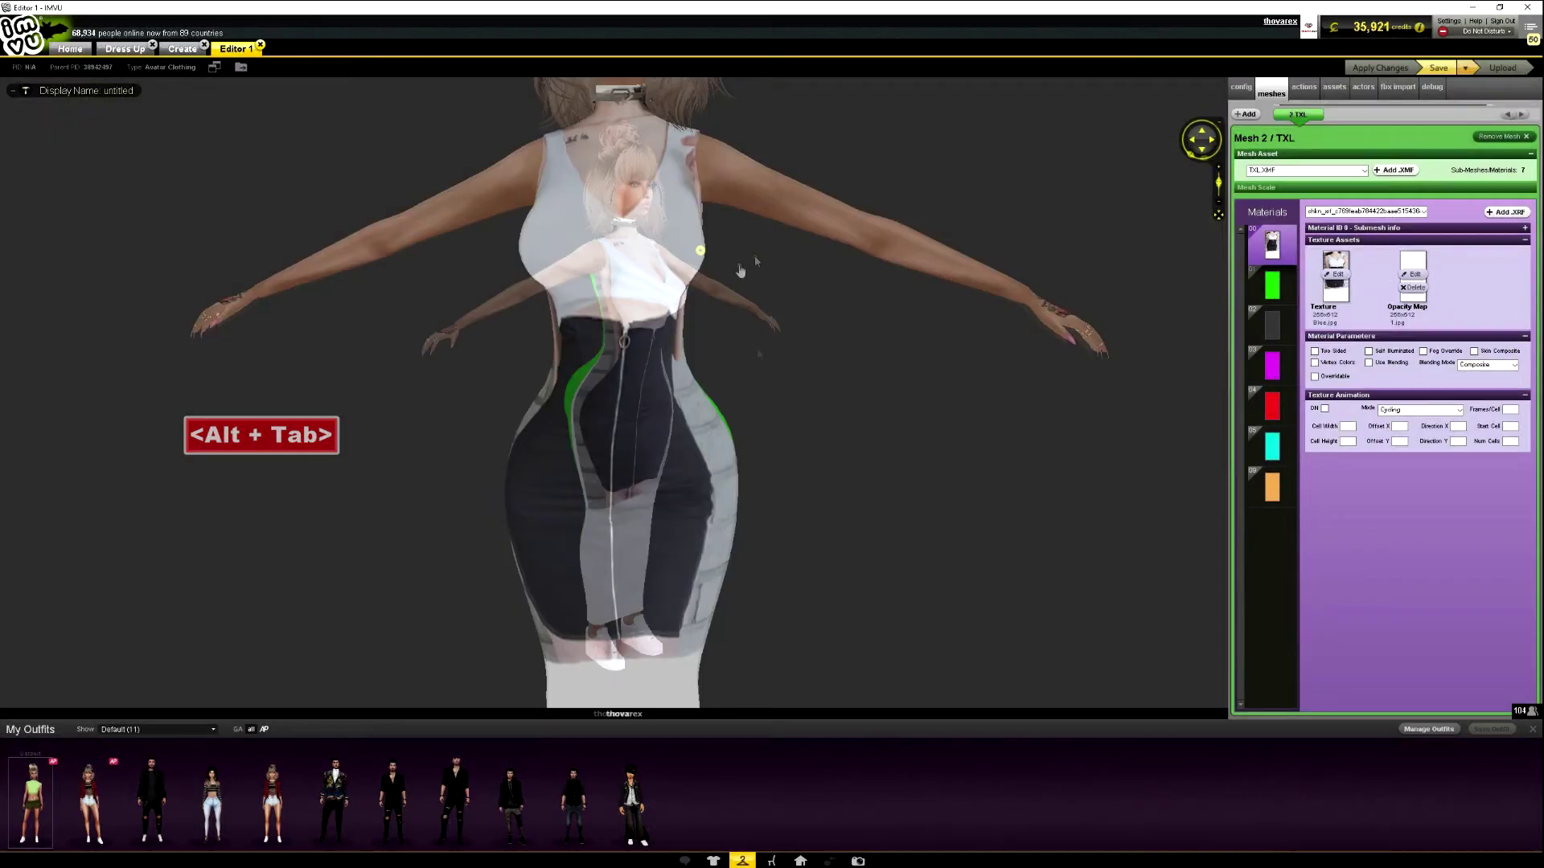
scroll(764, 231, down, 5)
scroll(724, 345, up, 8)
scroll(715, 345, down, 3)
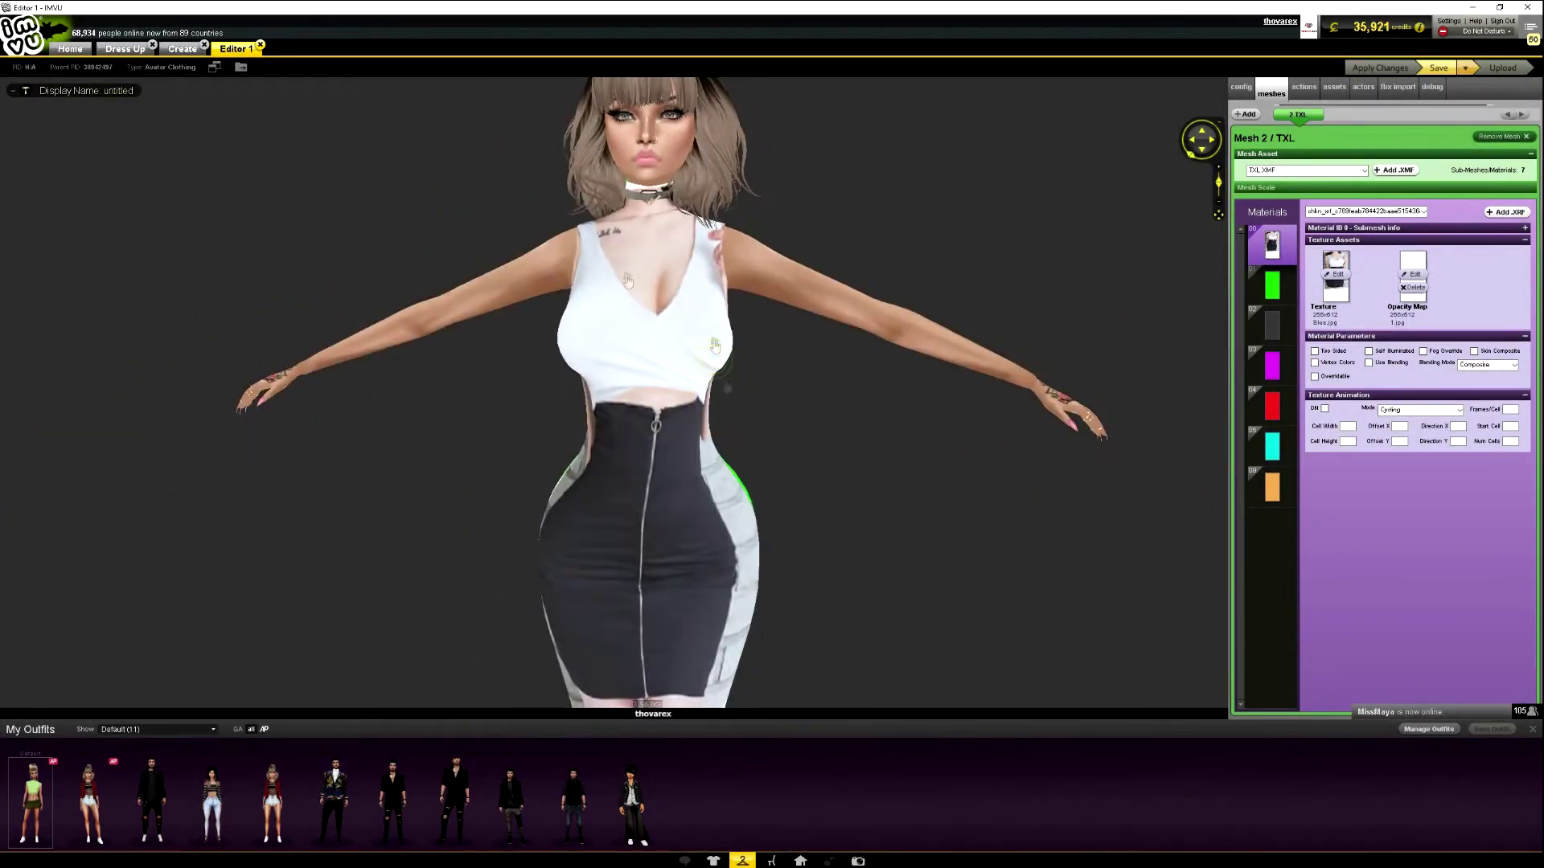
key(alt+Tab)
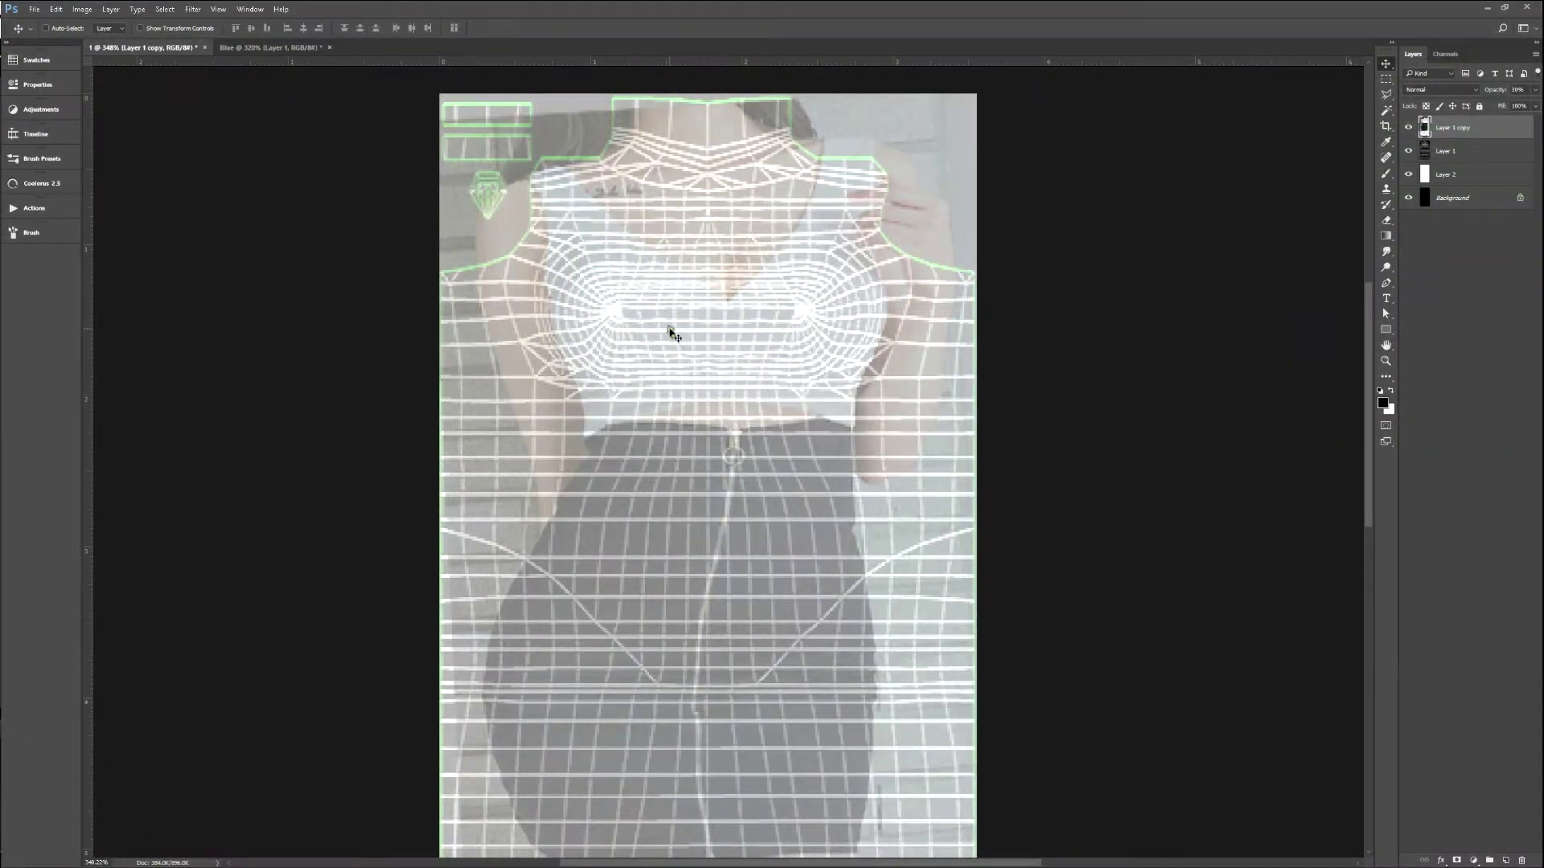
Draw a Pen path for half the dress, following the neckline to the chest centre, straight down the middle and across to the outer edge.
key(p)
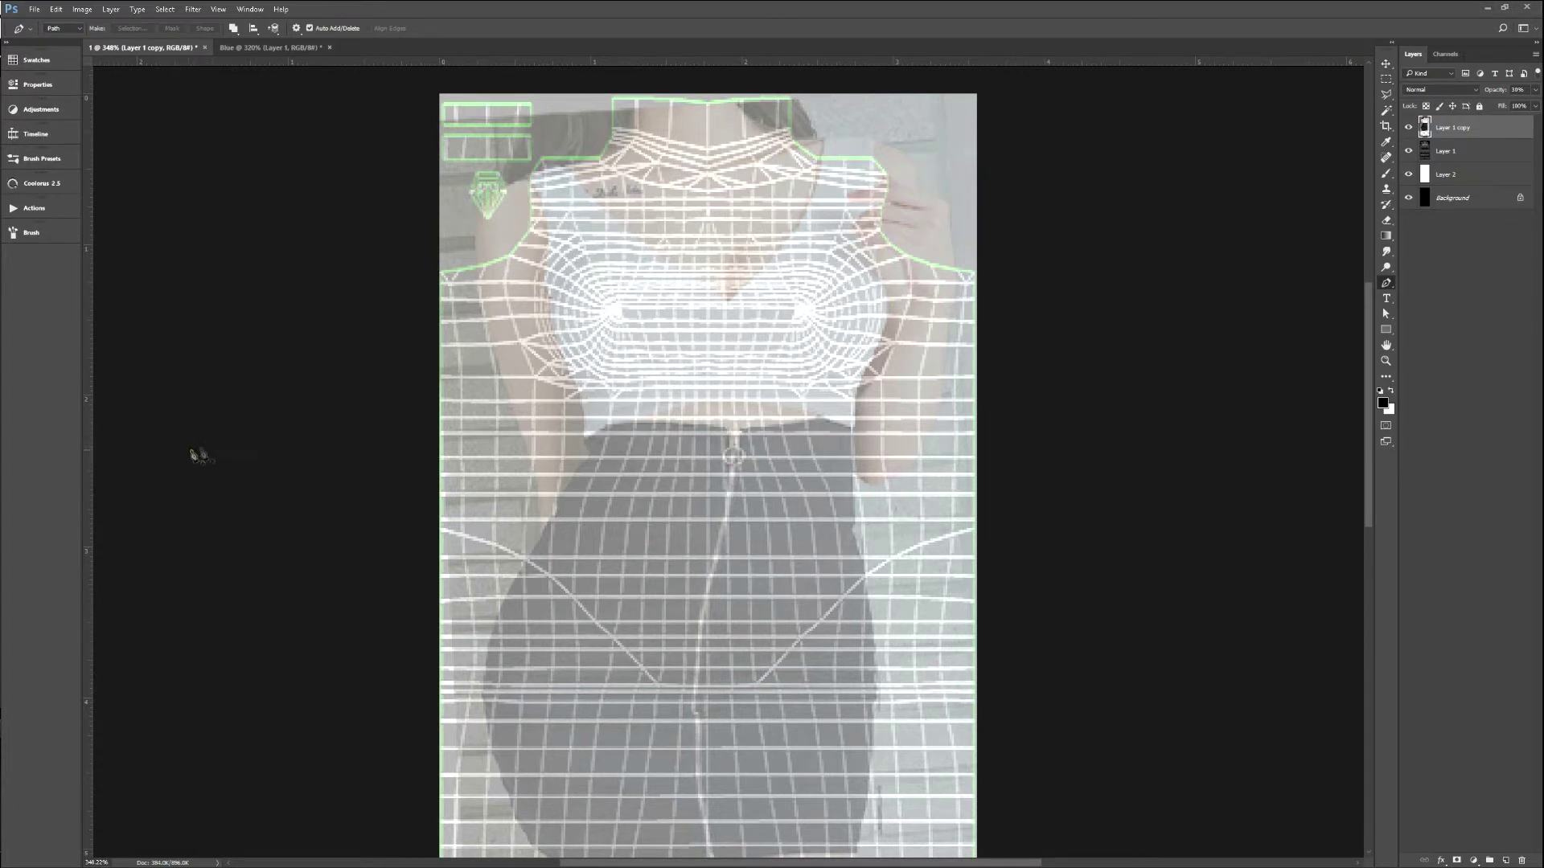
key(g)
key(g)
key(g)
key(g)
key(g)
key(g)
key(g)
key(ctrl+alt+z)
alt+click(708, 320)
shift+click(711, 752)
shift+click(424, 749)
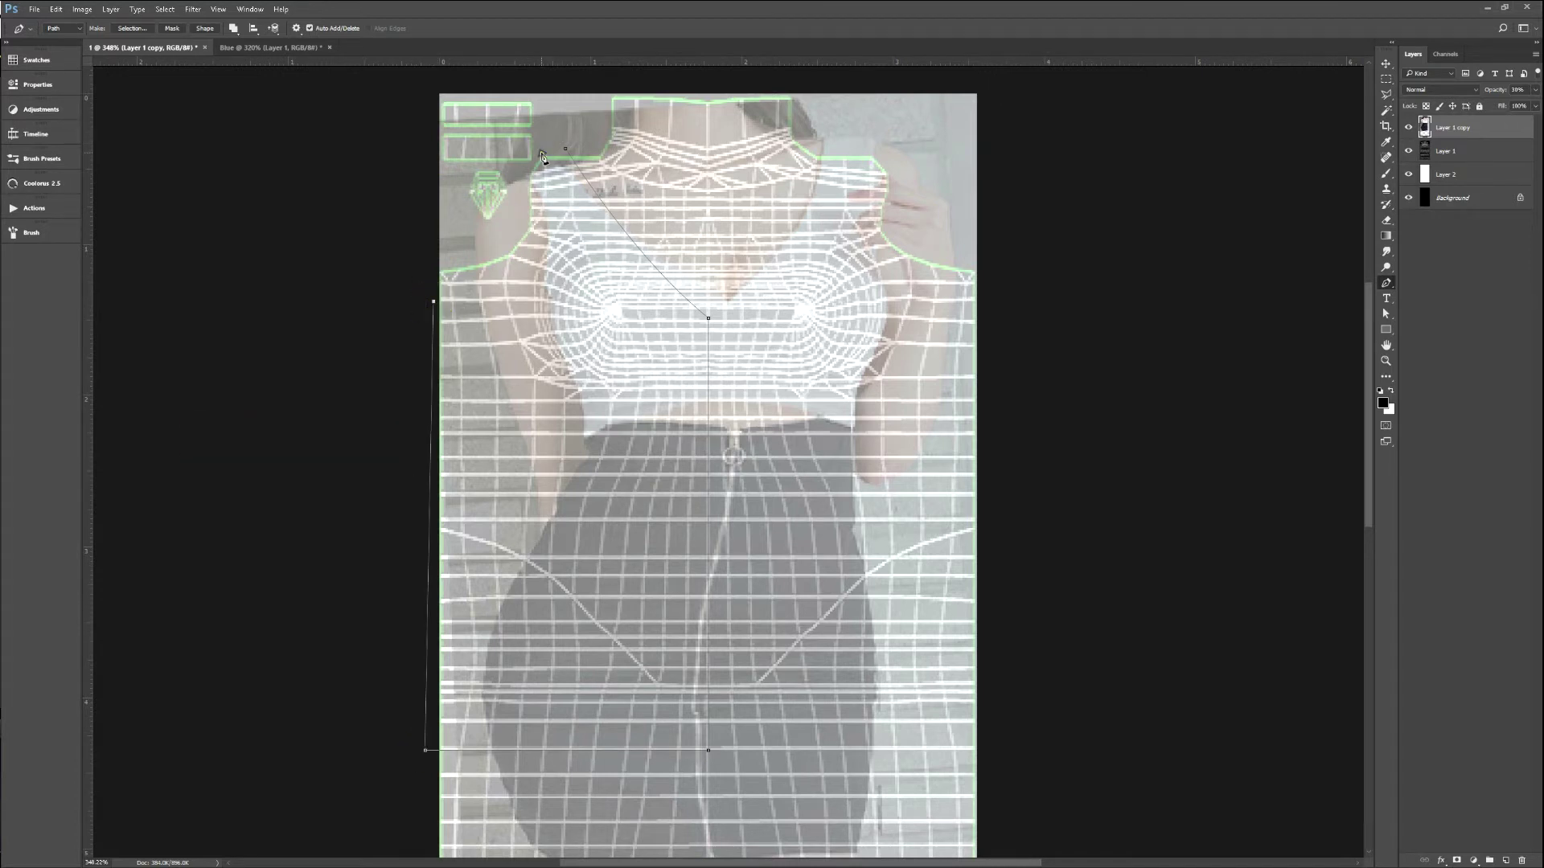
Curve the Pen path along the armhole, adjust the anchor at the dress's side edge, and remove the shoulder anchor's outgoing handle.
drag(541, 74, 529, 86)
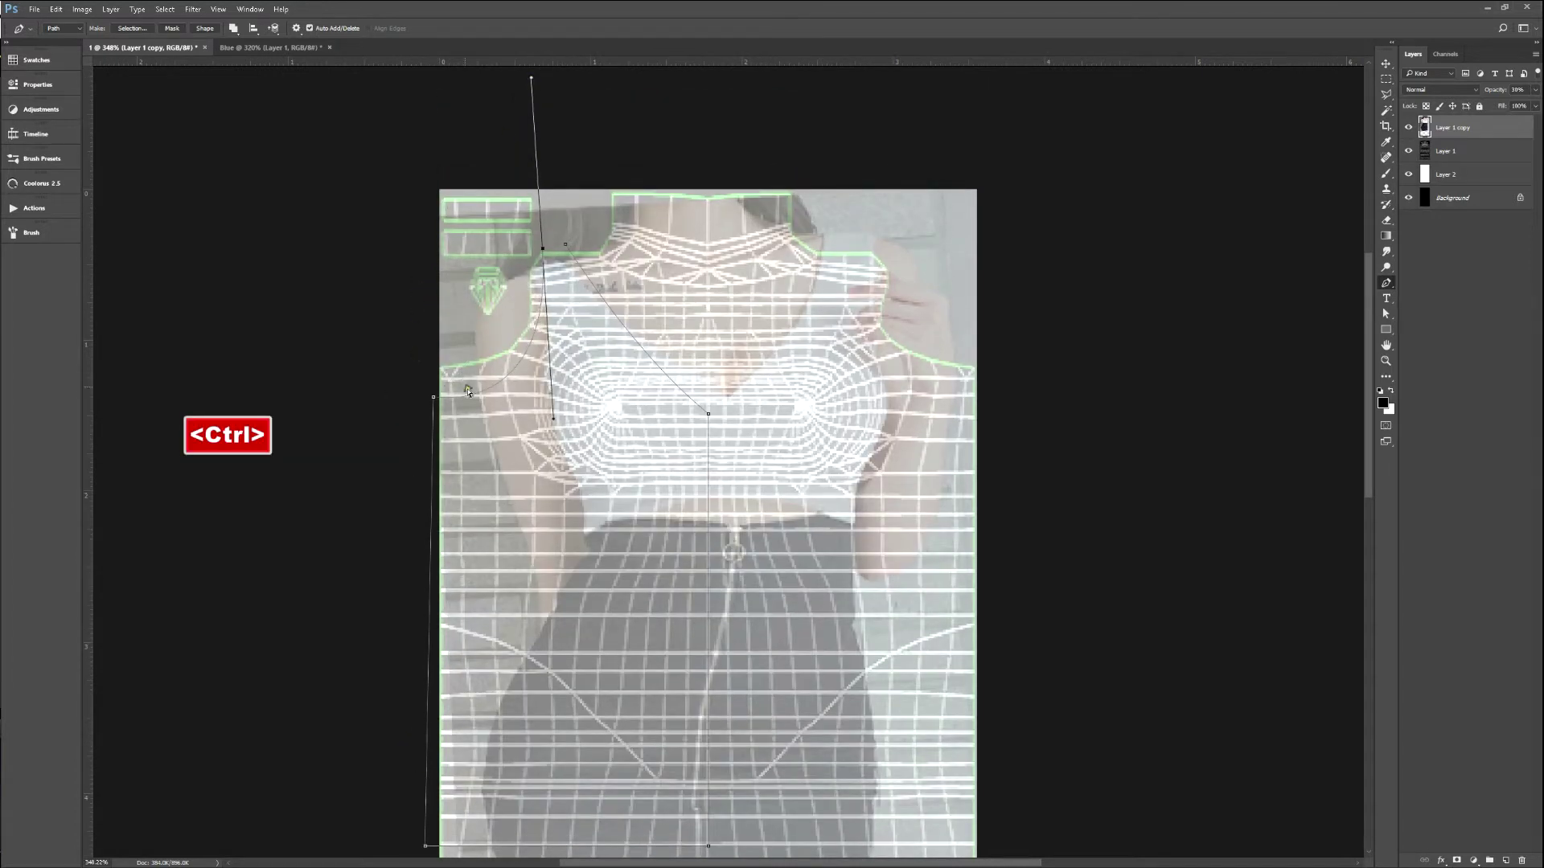
drag(435, 399, 432, 385)
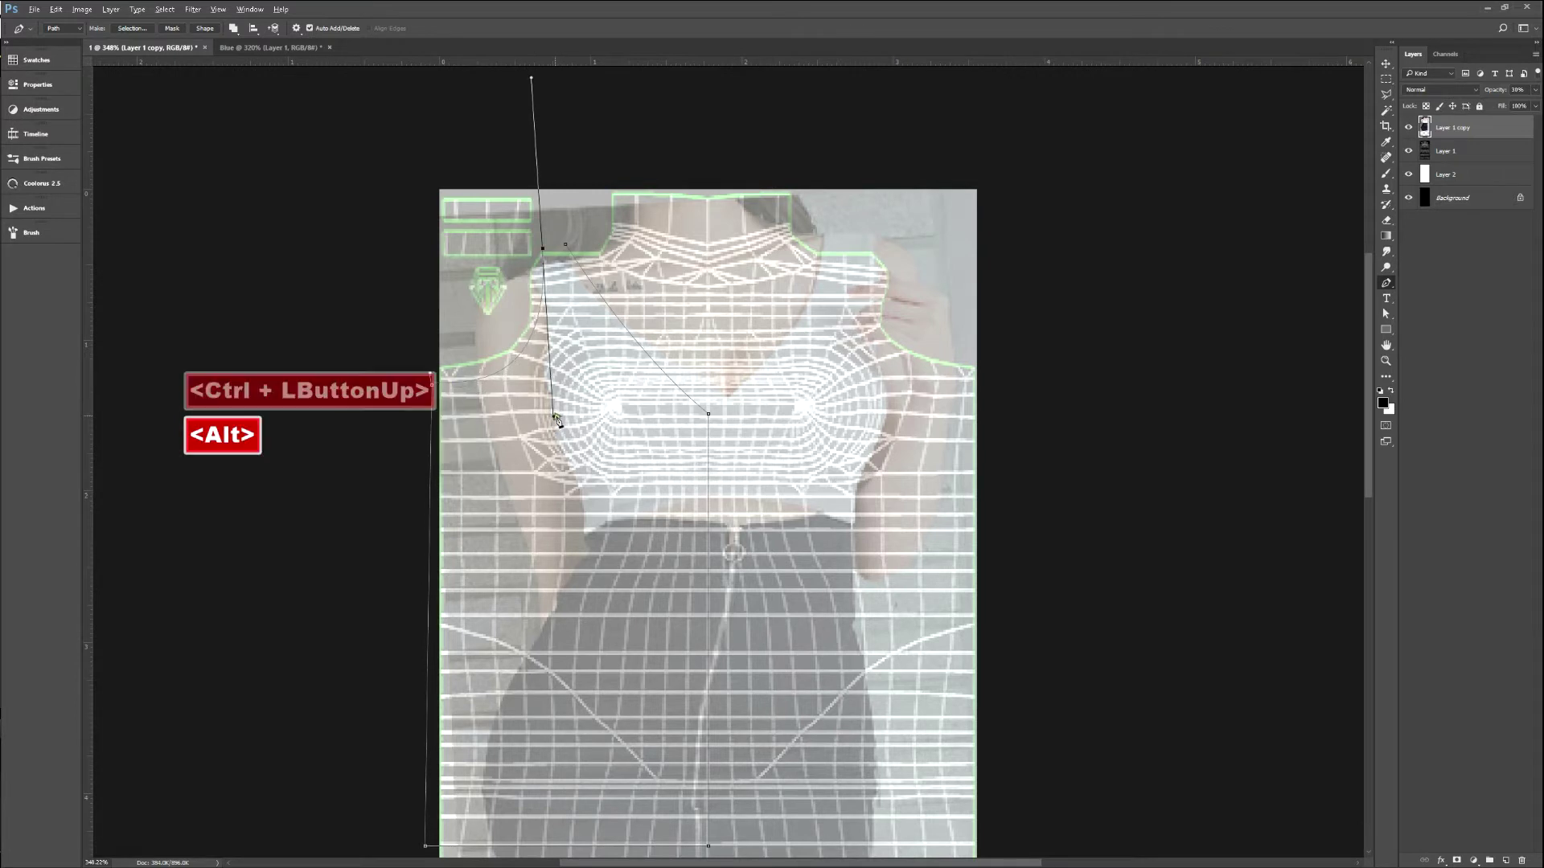
alt+click(553, 395)
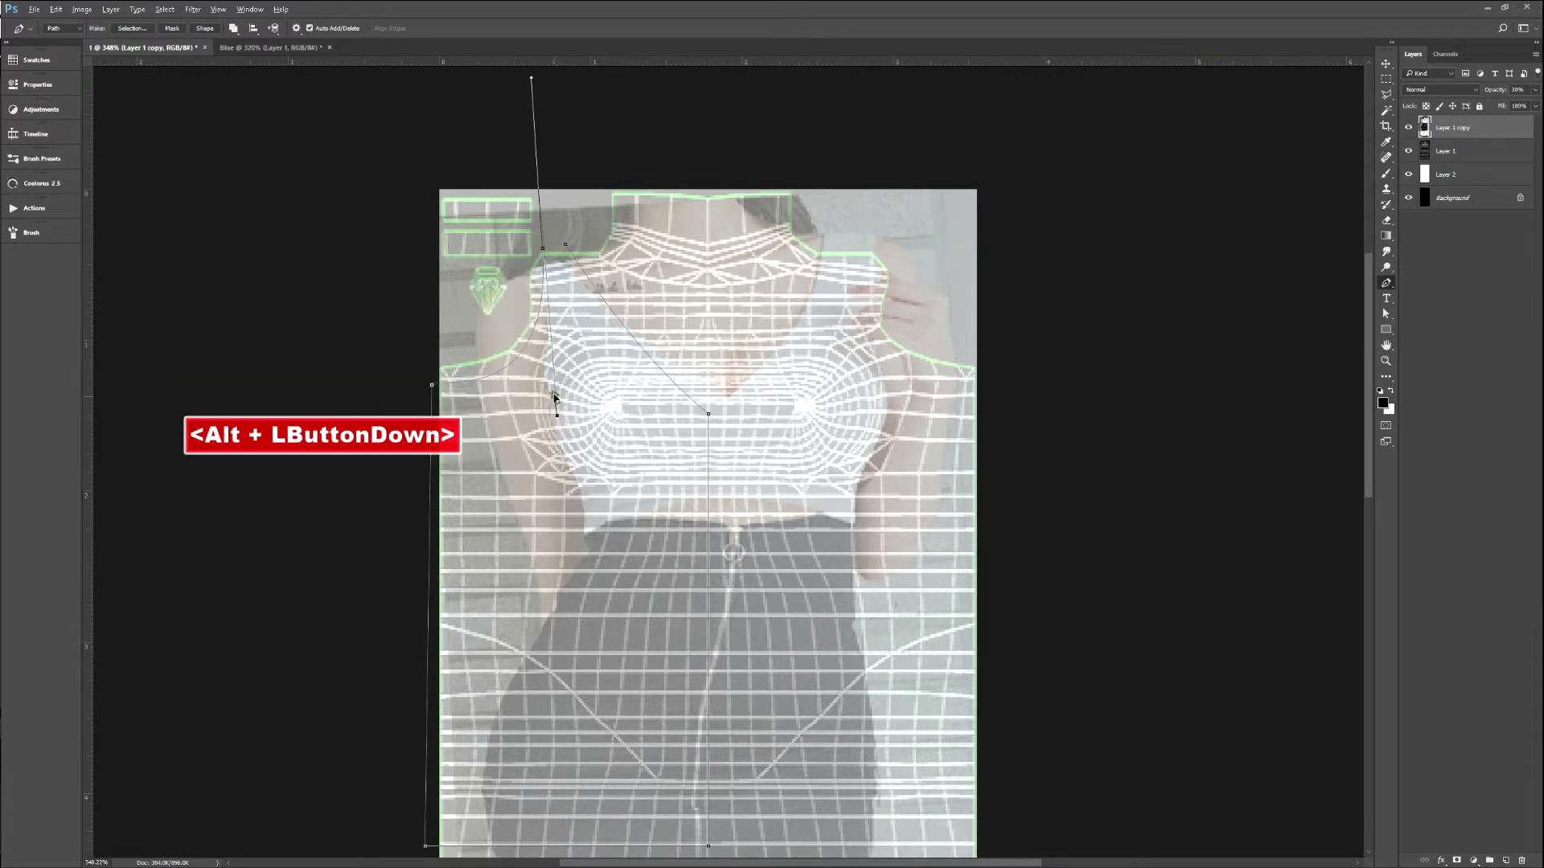
key(ctrl+alt+z)
key(ctrl+alt+z)
alt+click(545, 250)
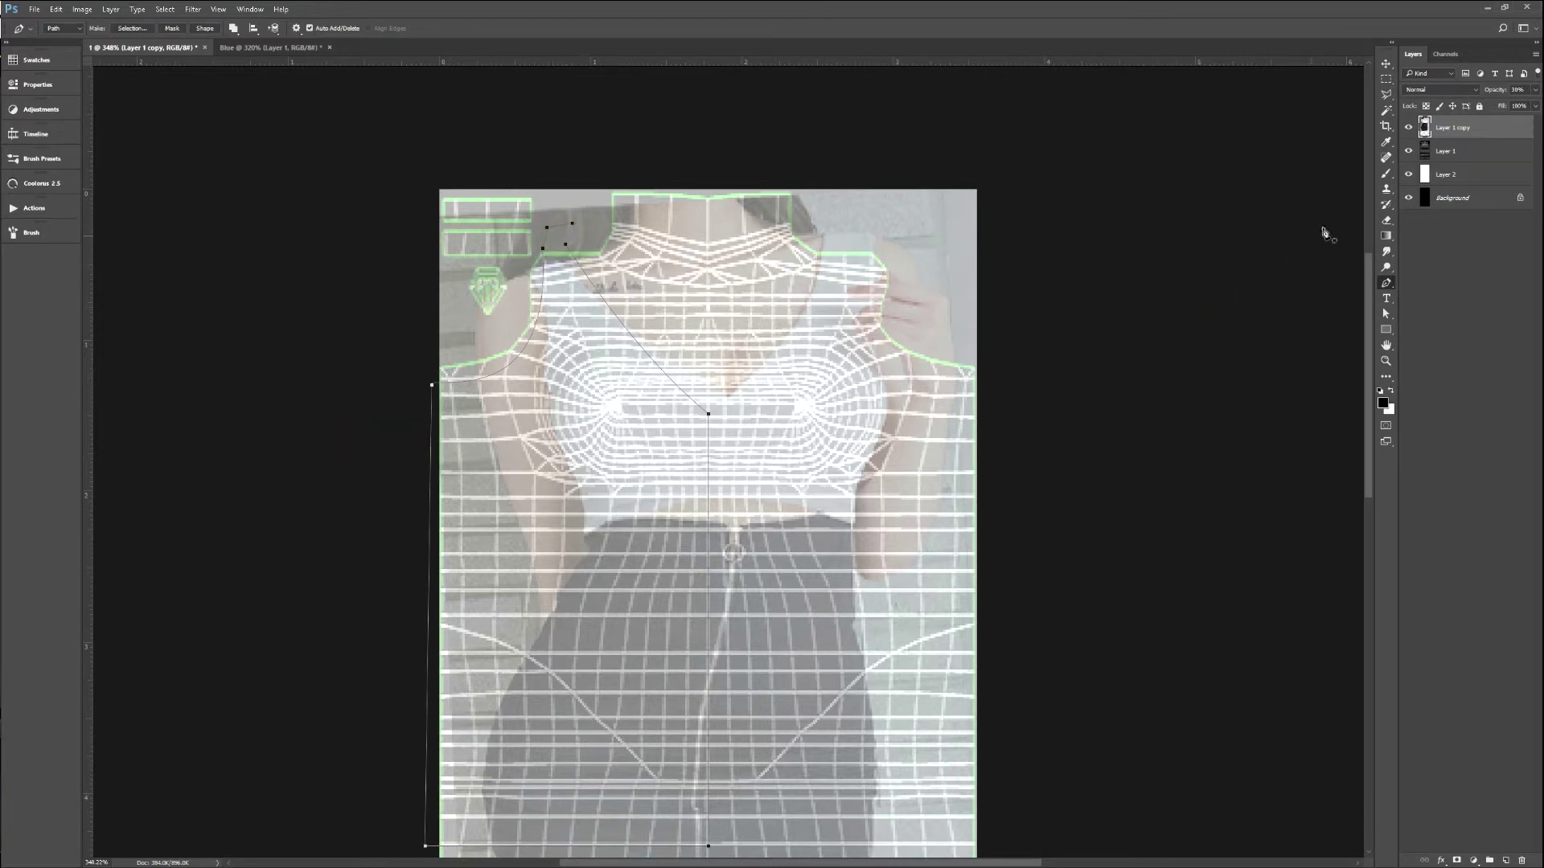
Hide the white layer and fill the path's area with white on a new layer directly above the background, then deselect.
click(1408, 174)
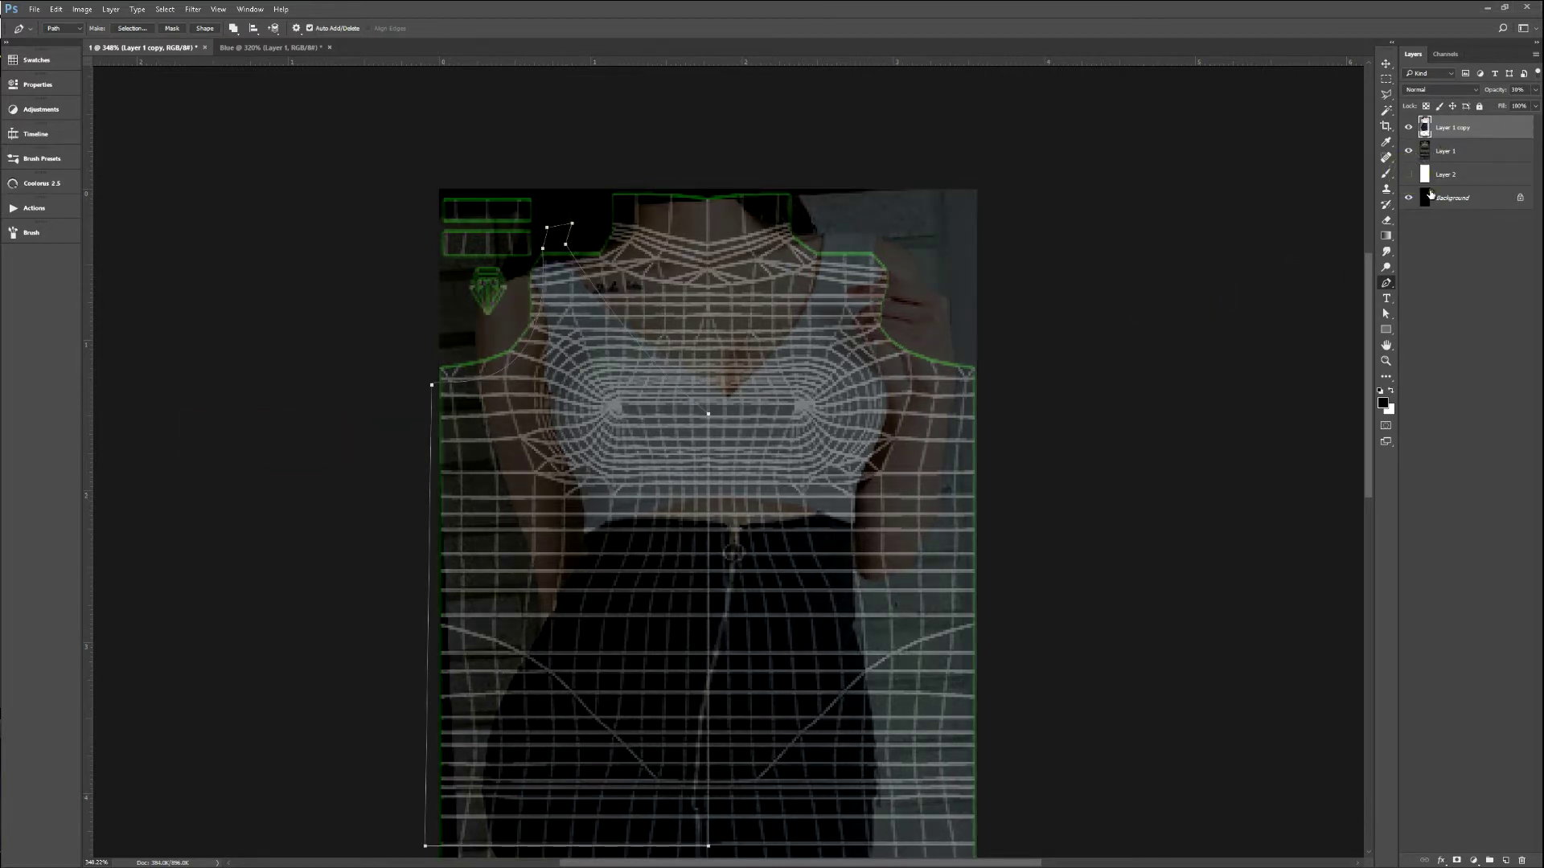
click(1432, 197)
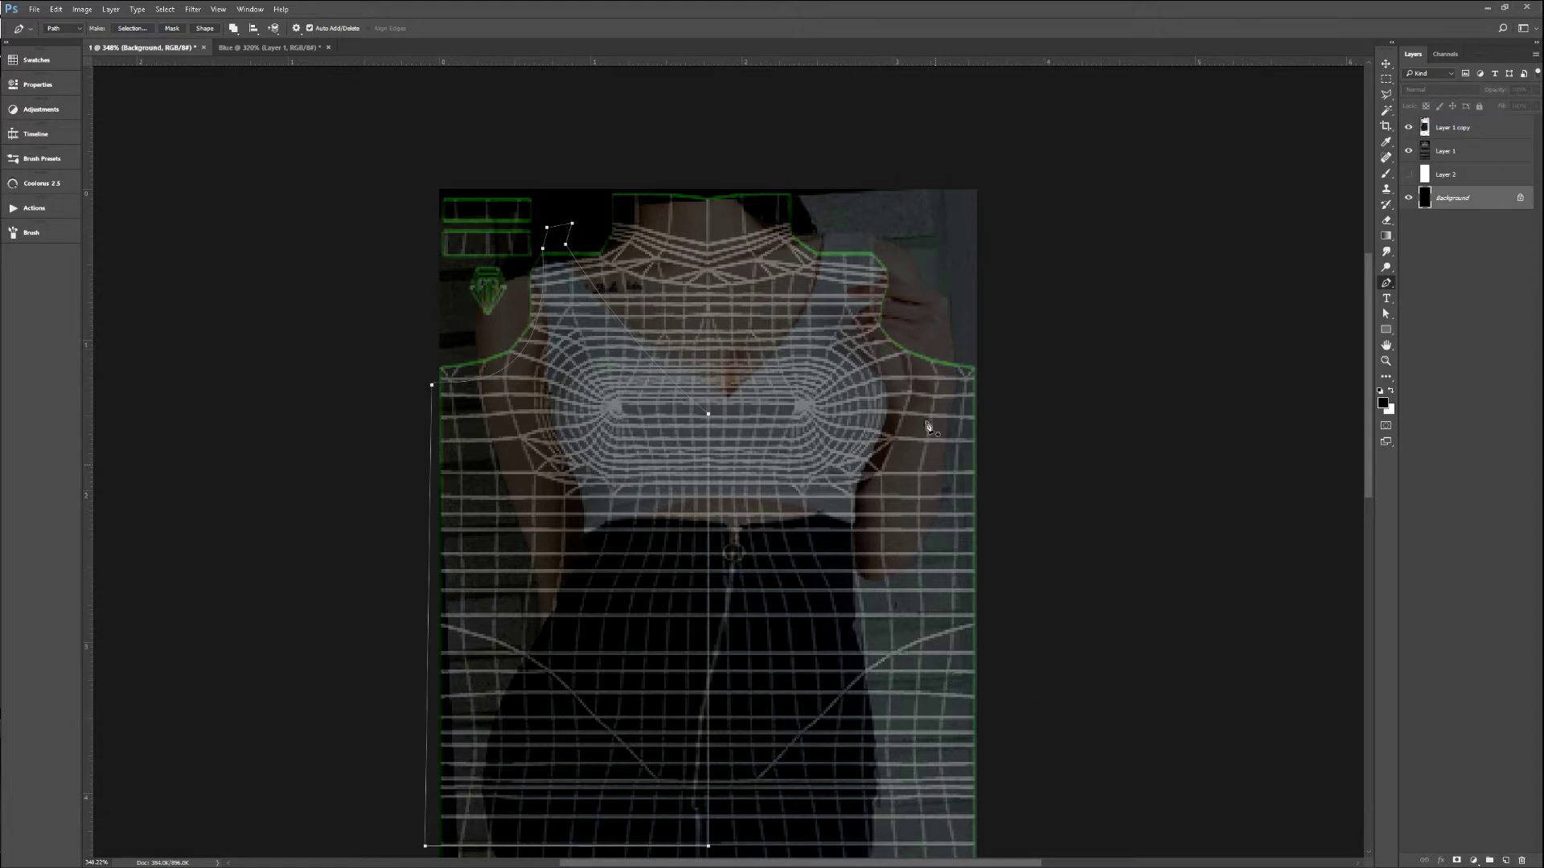
key(space)
drag(586, 770, 579, 706)
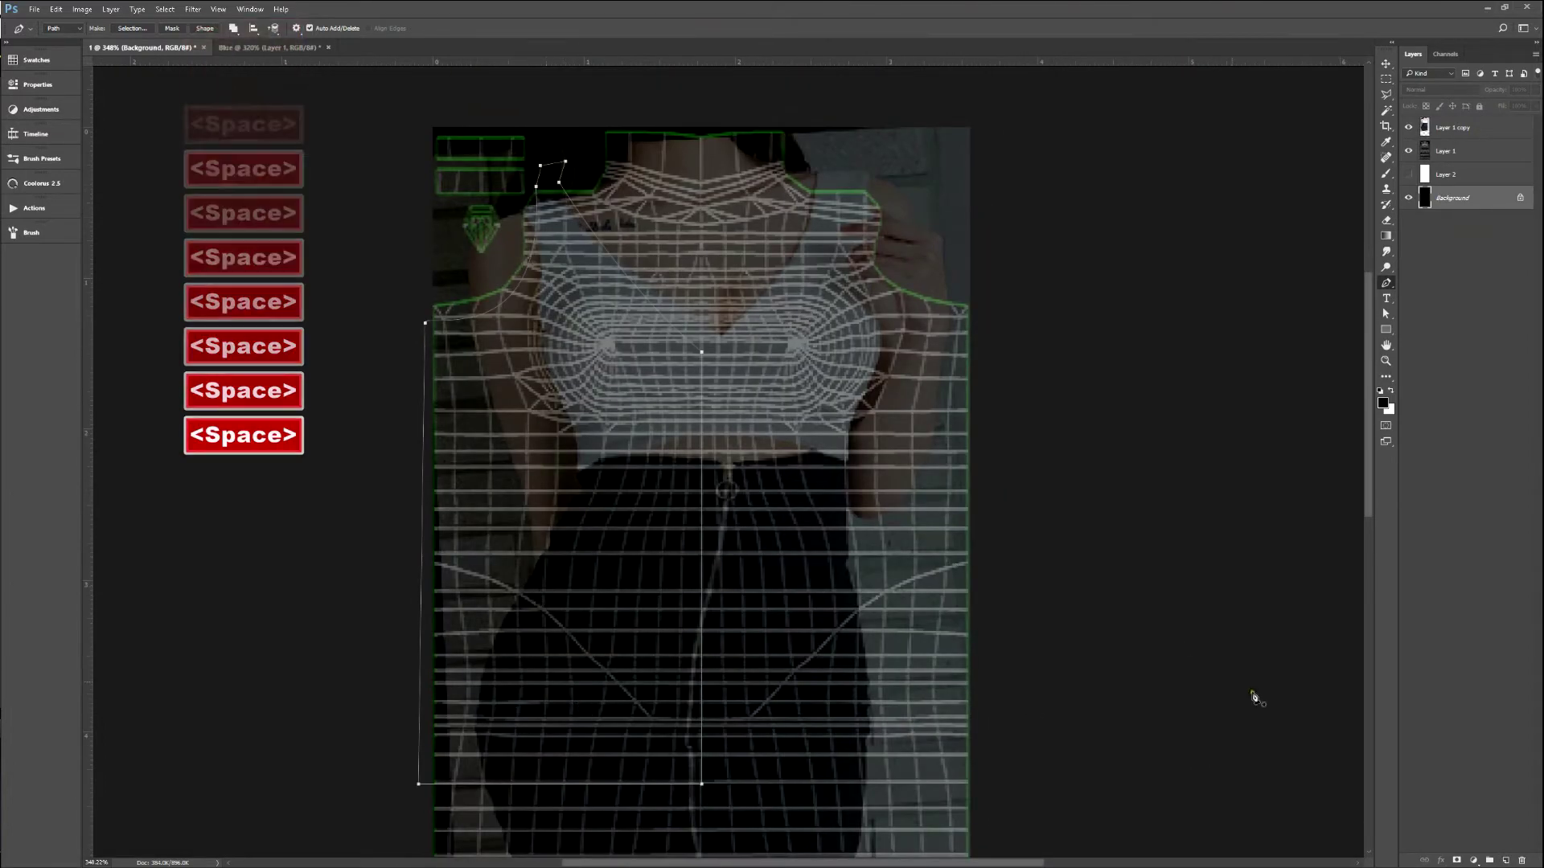
key(ctrl+Return)
key(ctrl+BackSpace)
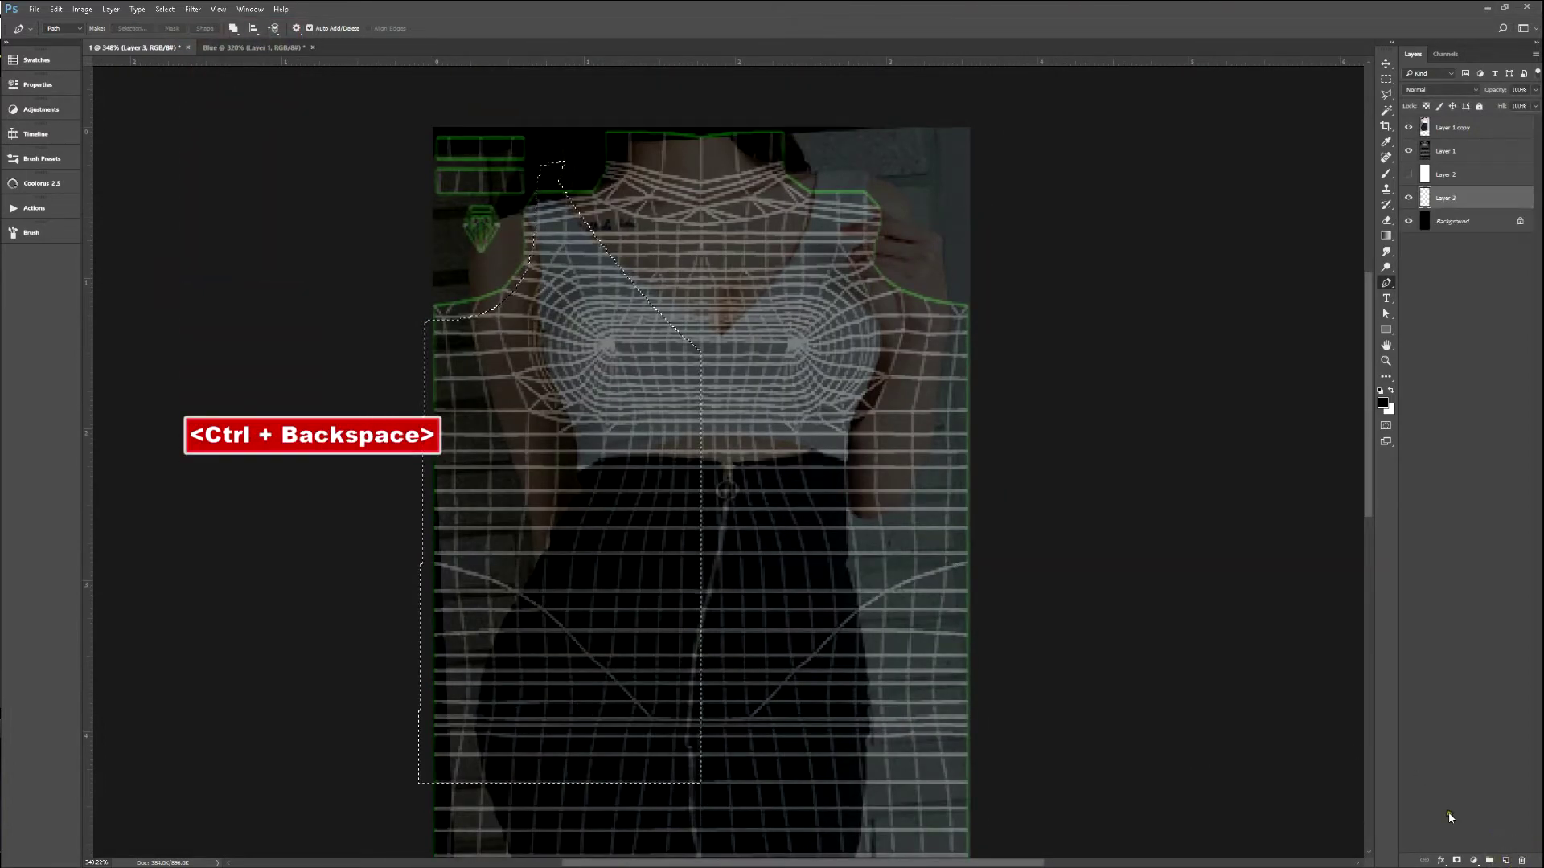
key(ctrl+d)
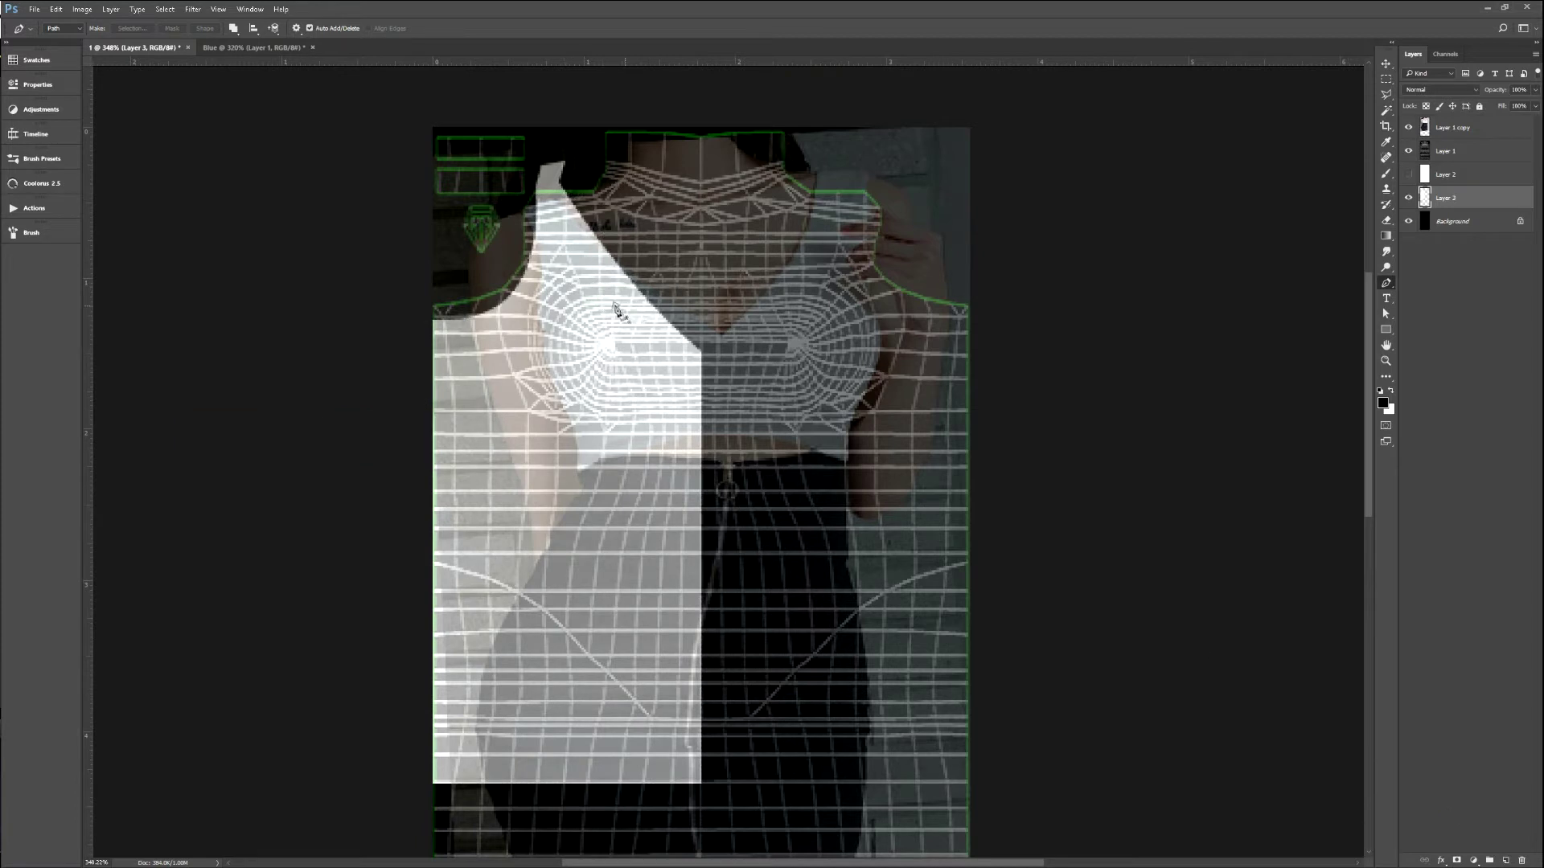
Fill a thin white band across the full document width at waist height on the half-dress layer and deselect.
key(m)
drag(397, 490, 1042, 512)
key(ctrl+BackSpace)
key(ctrl+d)
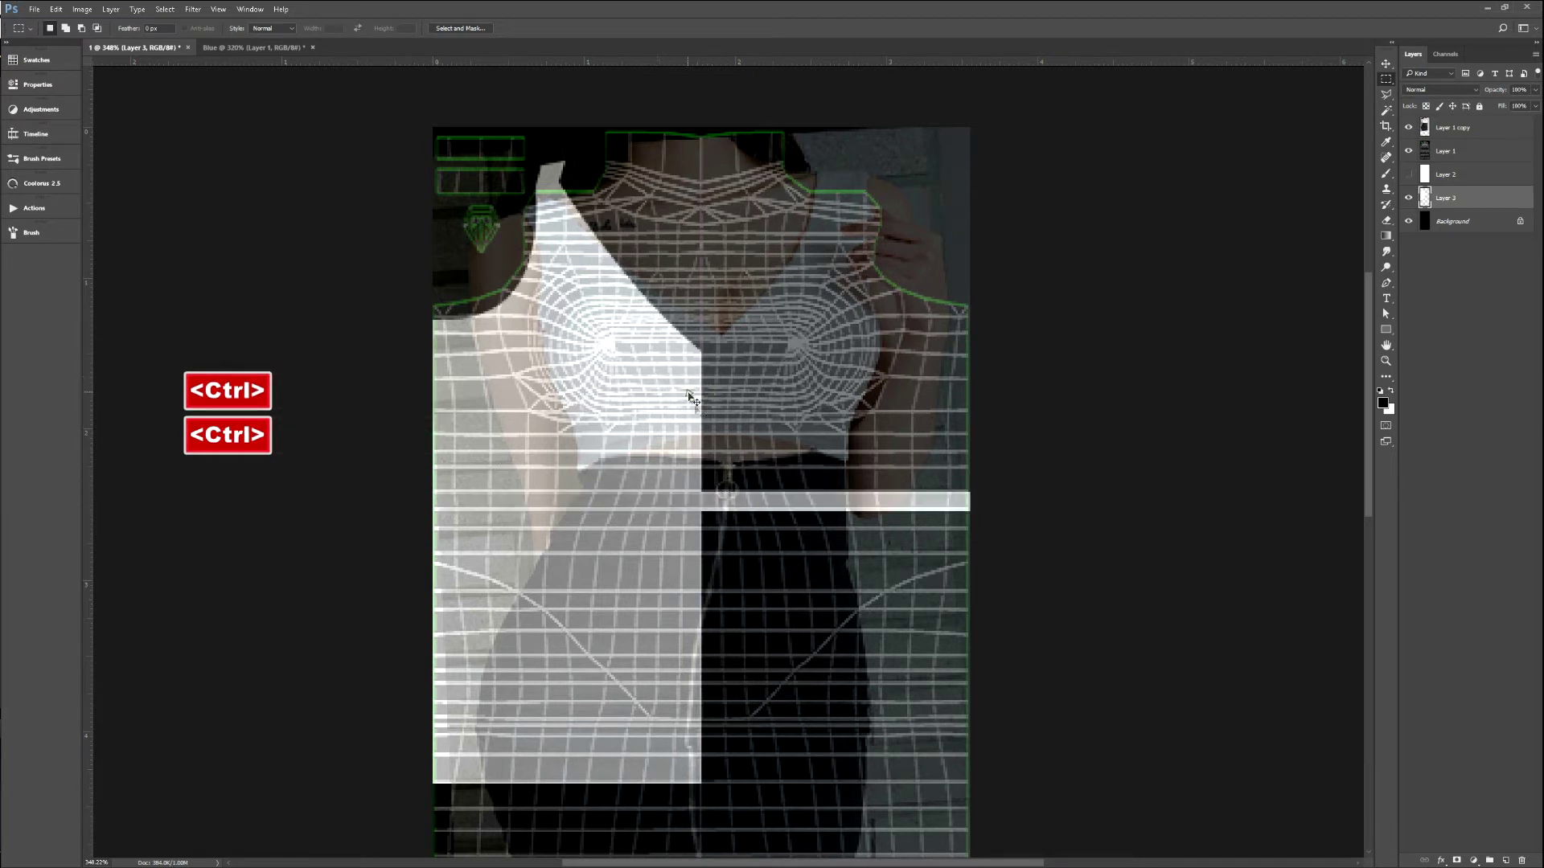
Duplicate the half-dress layer and flip the copy horizontally to complete the symmetrical dress shape.
key(ctrl+j)
key(ctrl+t)
right_click(697, 453)
click(740, 633)
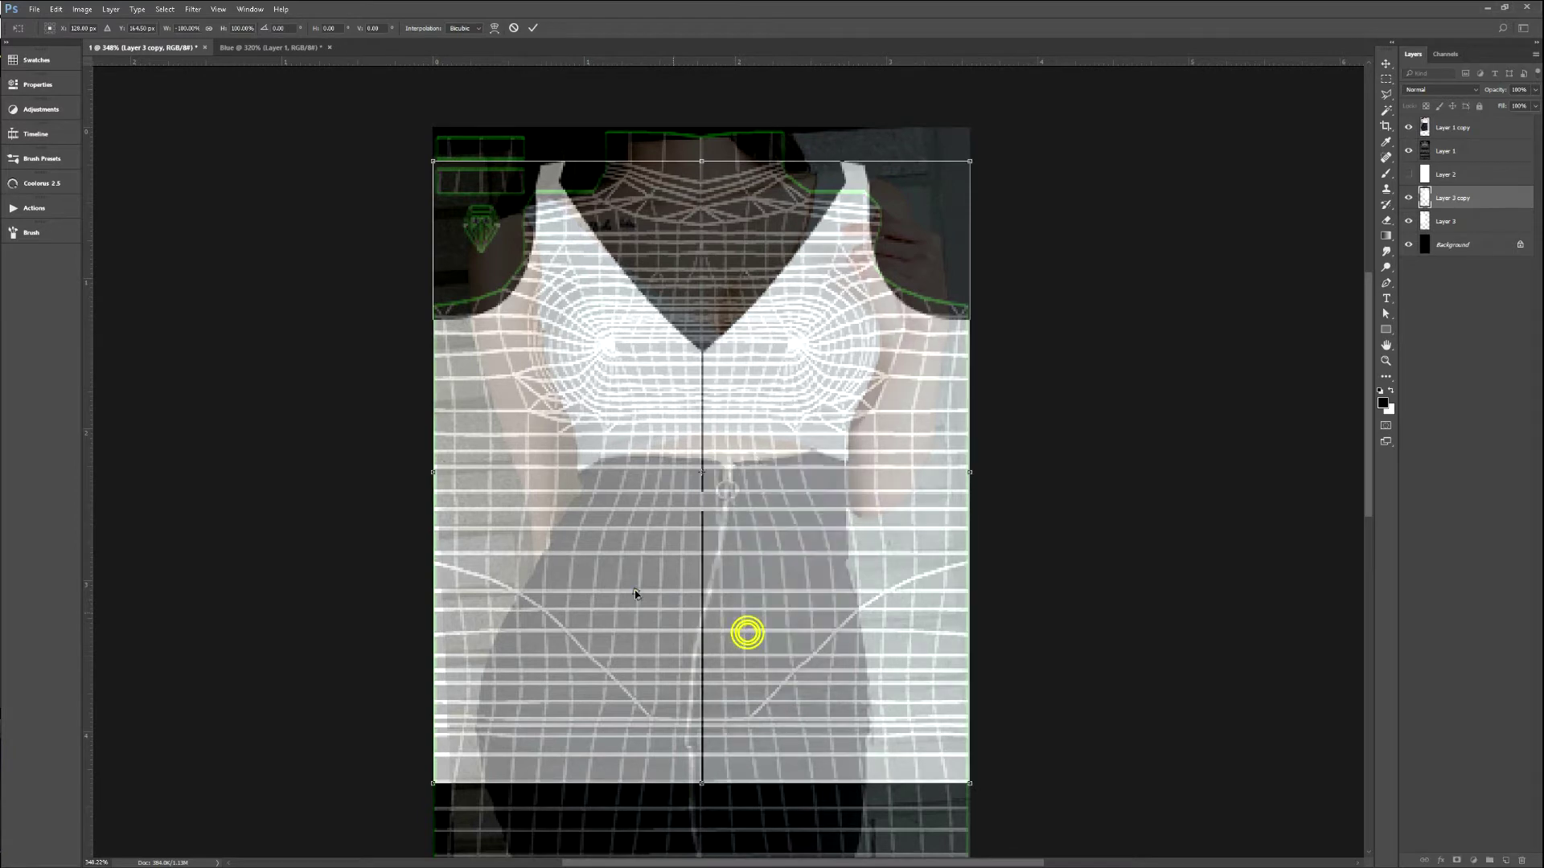
key(Return)
Hide the UV map and photo layers, and look at the dress on the avatar in IMVU.
click(1413, 141)
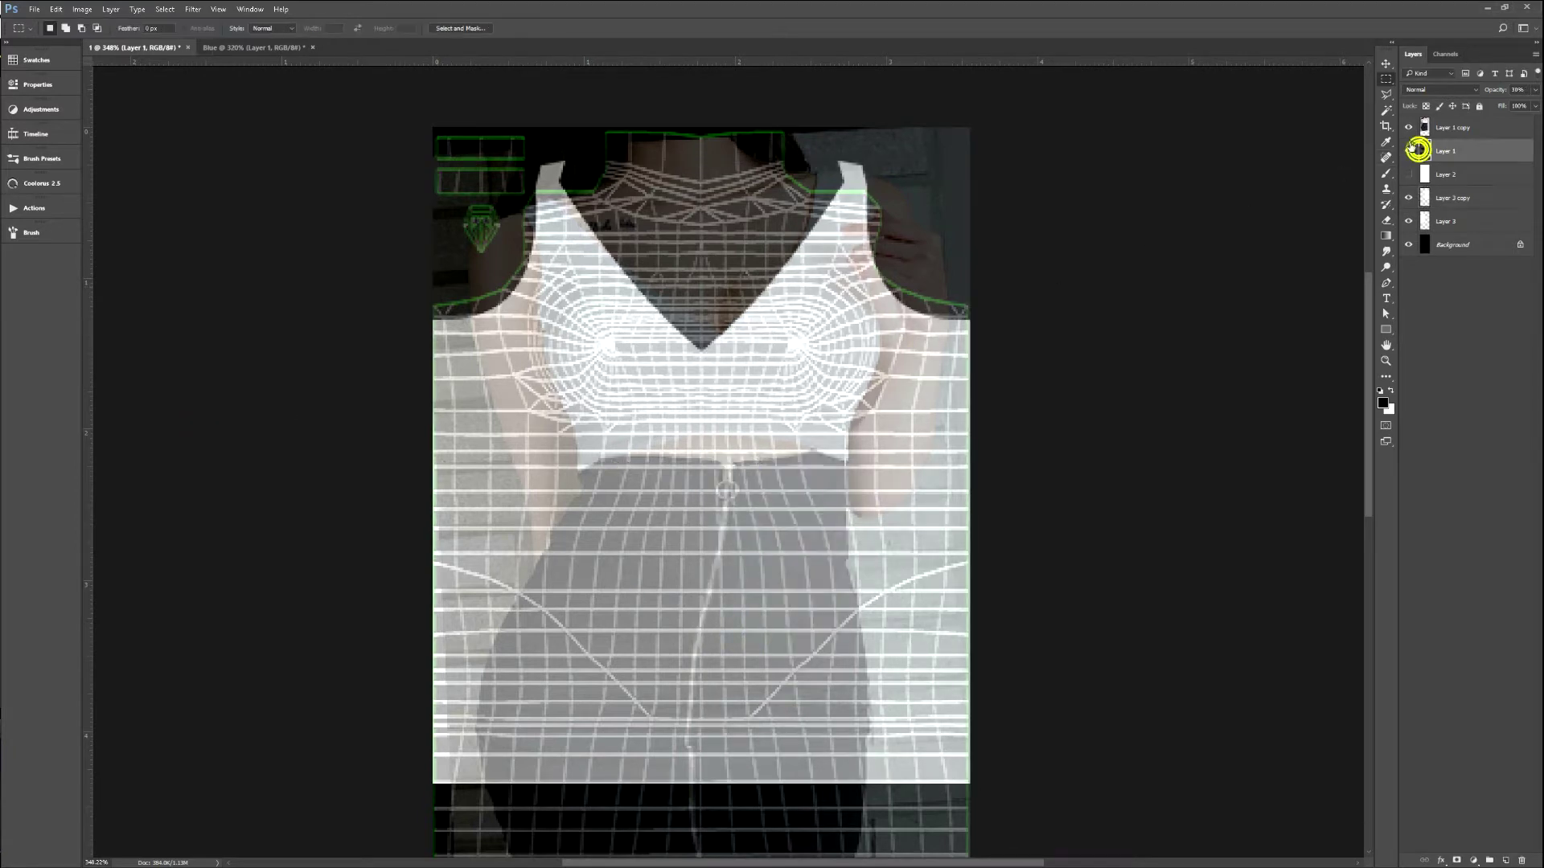
click(1415, 126)
key(F2)
key(alt+Tab)
key(ctrl+a)
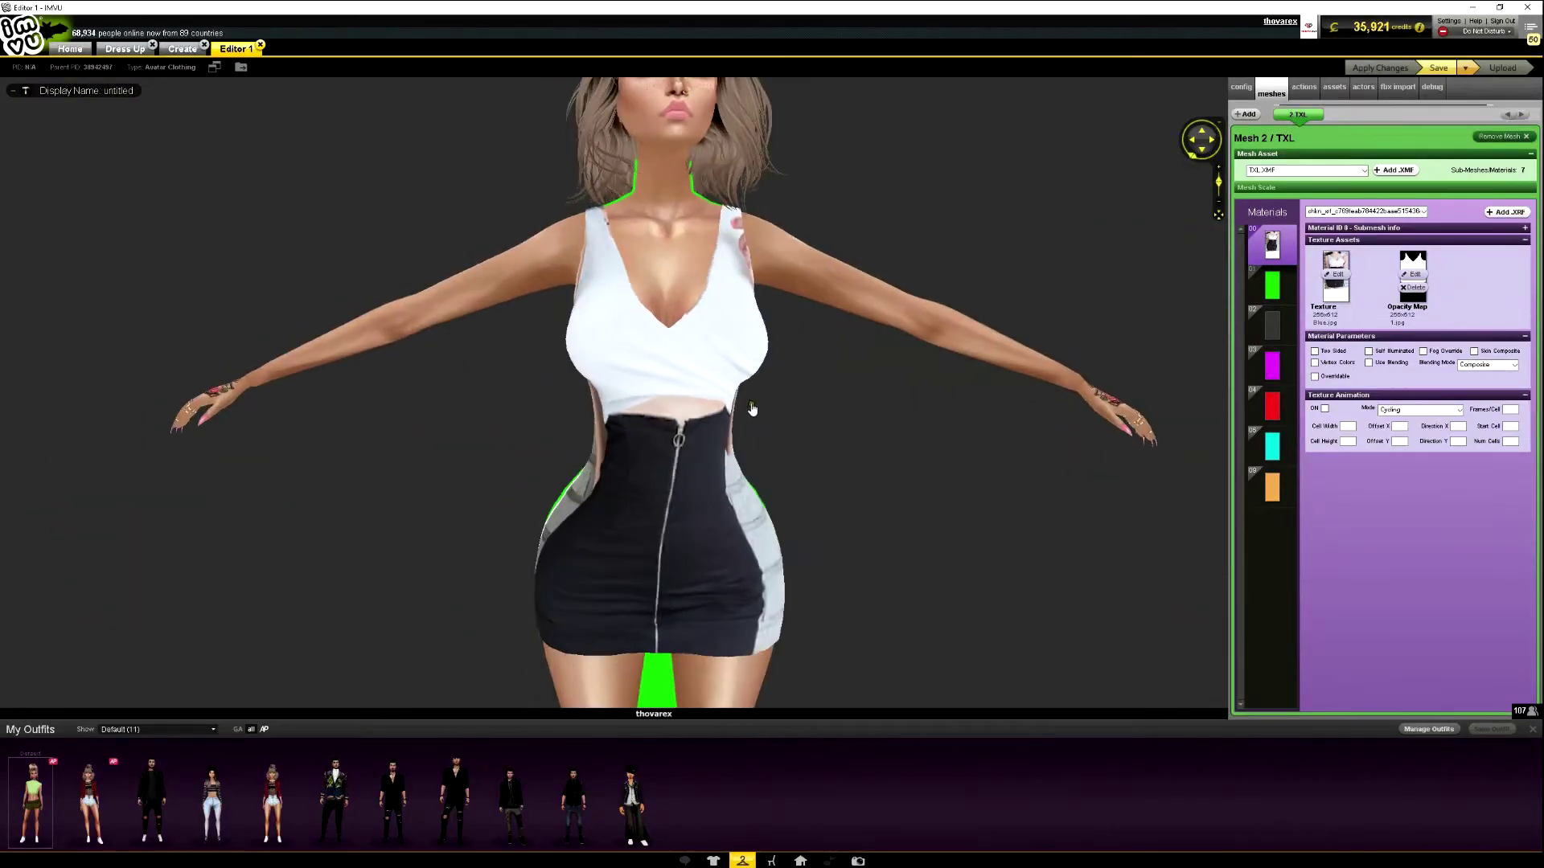
mouse_move(723, 480)
mouse_down()
mouse_move(672, 431)
mouse_move(748, 386)
mouse_move(764, 459)
mouse_move(707, 459)
mouse_move(727, 458)
mouse_up()
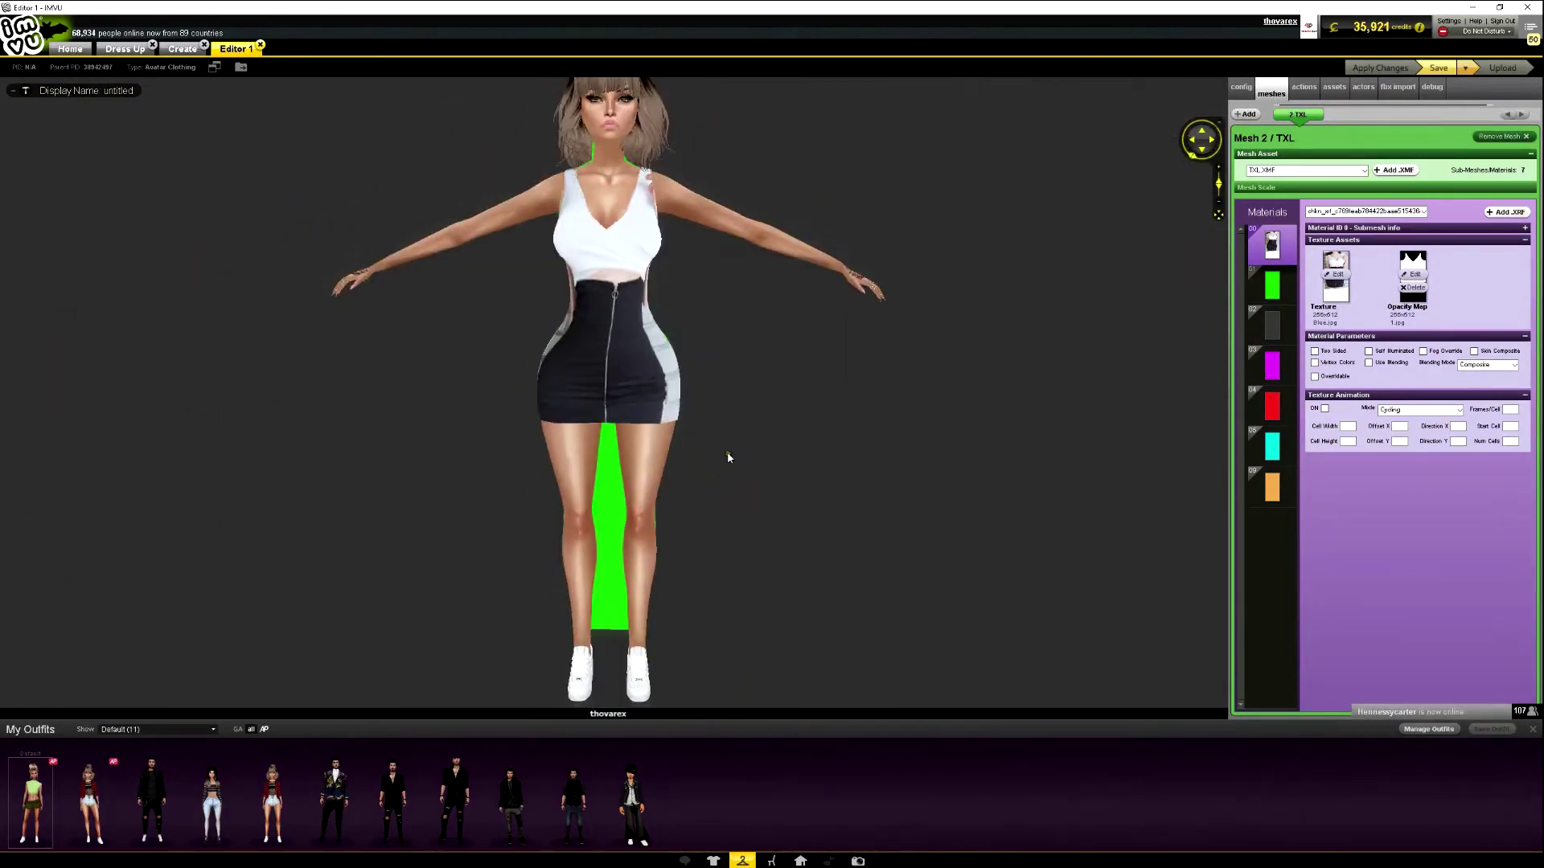
Return to Photoshop, create a new white 72 ppi RGB document named 2, and go back to document 1.
key(alt+Tab)
key(ctrl+n)
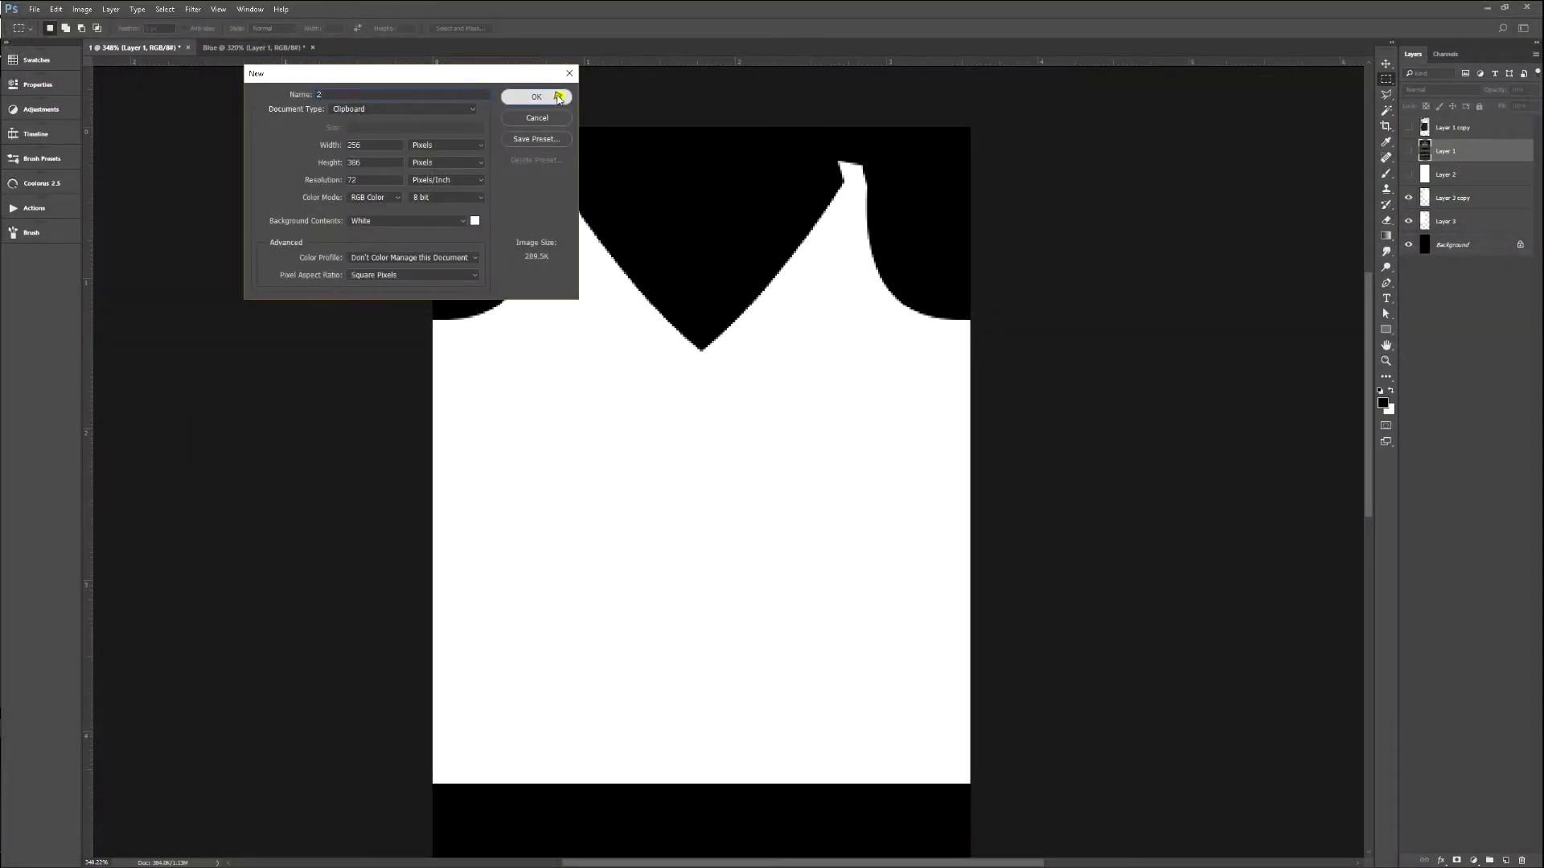
click(558, 98)
click(159, 48)
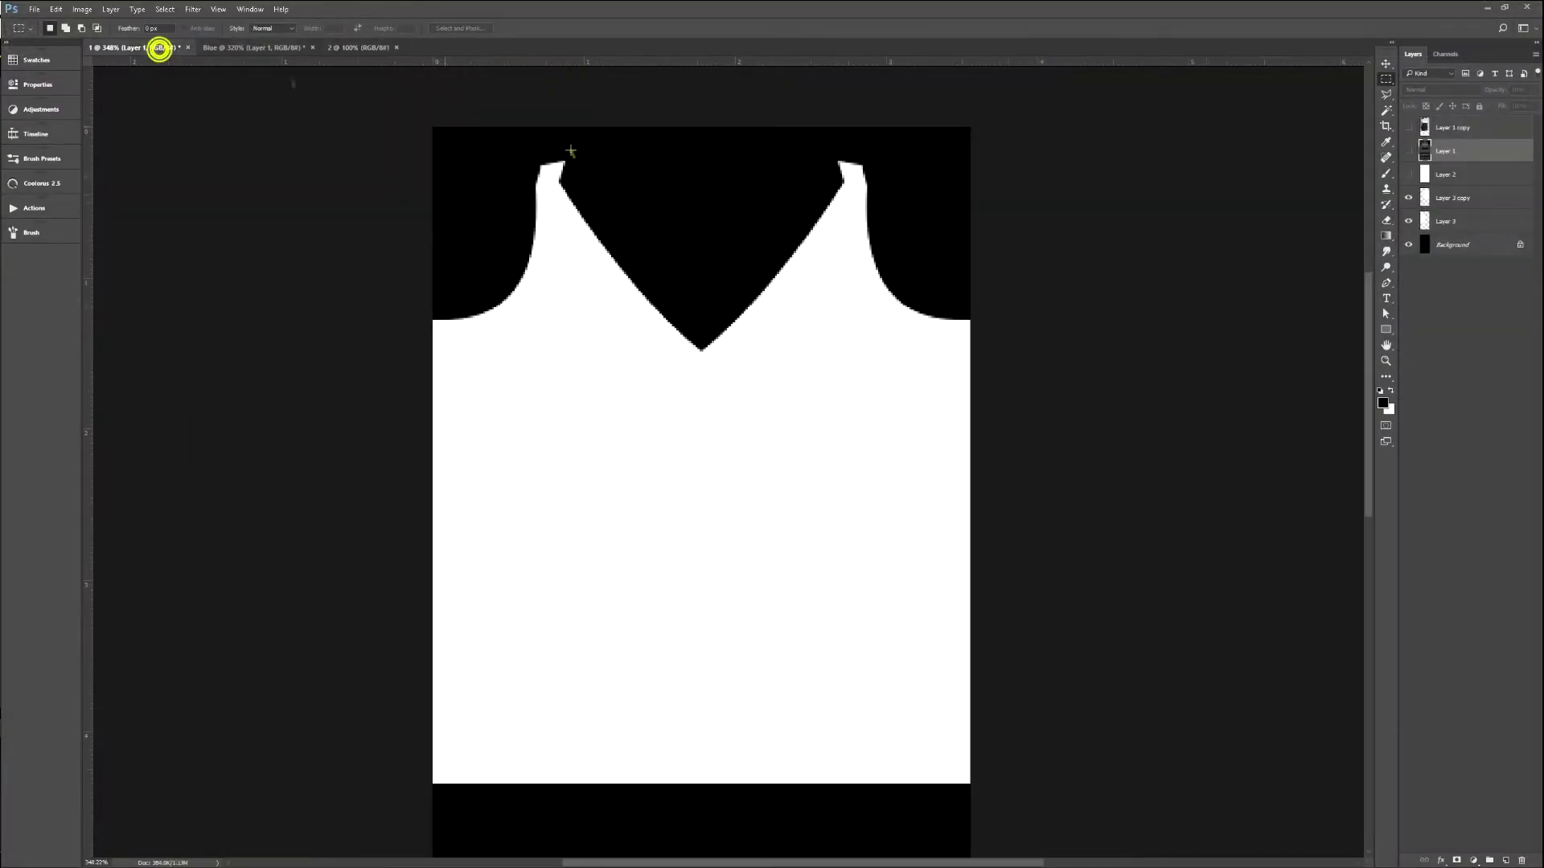
Stamp the visible layers onto a new layer above Layer 3 copy and move its content into document 2 by cutting and pasting.
click(1432, 203)
key(ctrl+alt+shift)
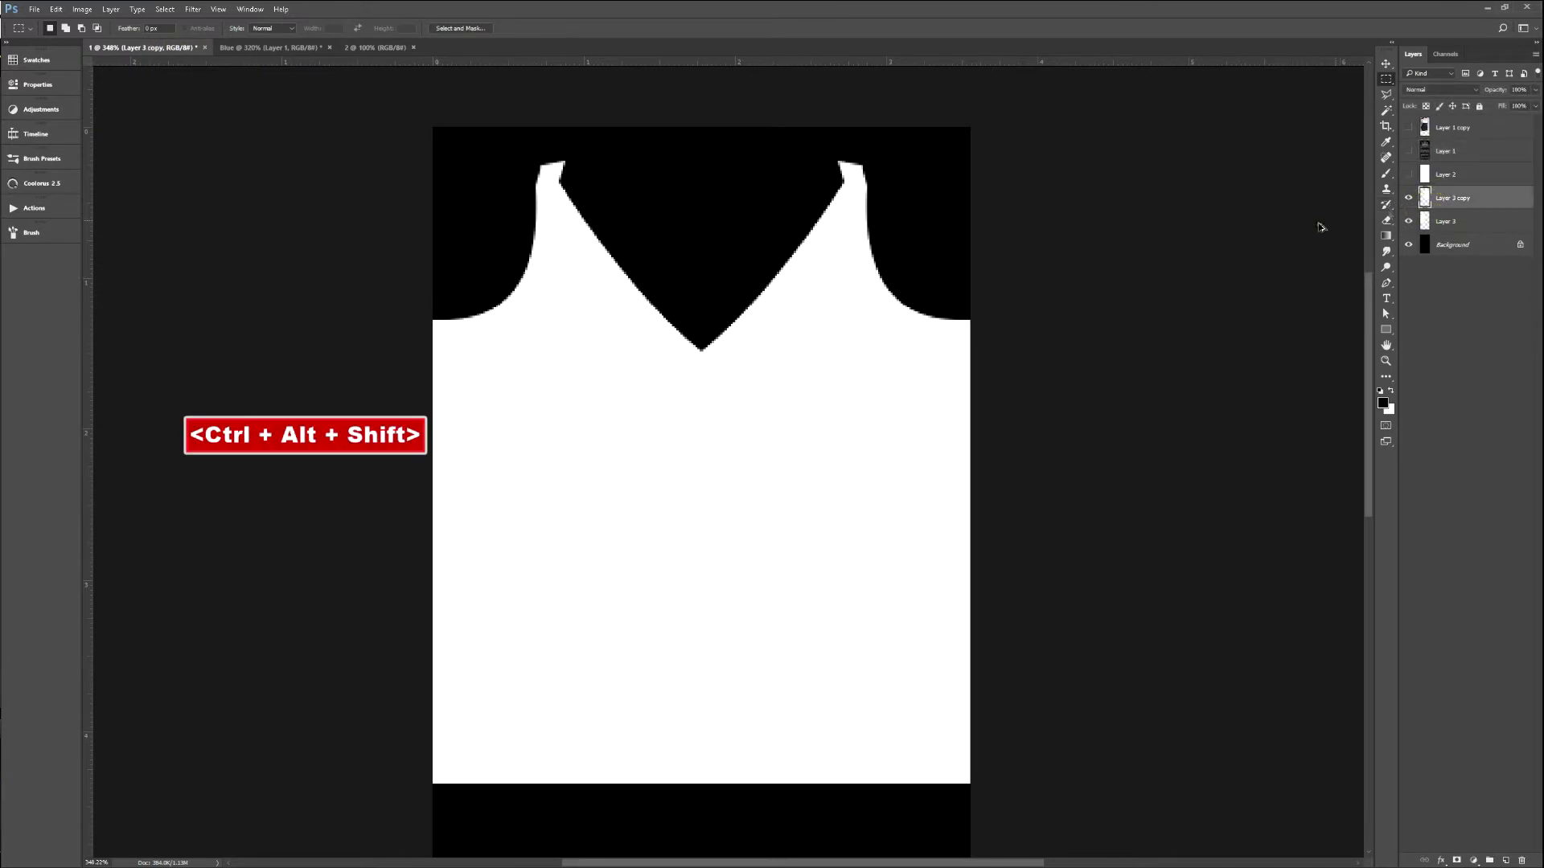
key(ctrl+alt+shift+e)
key(ctrl+a)
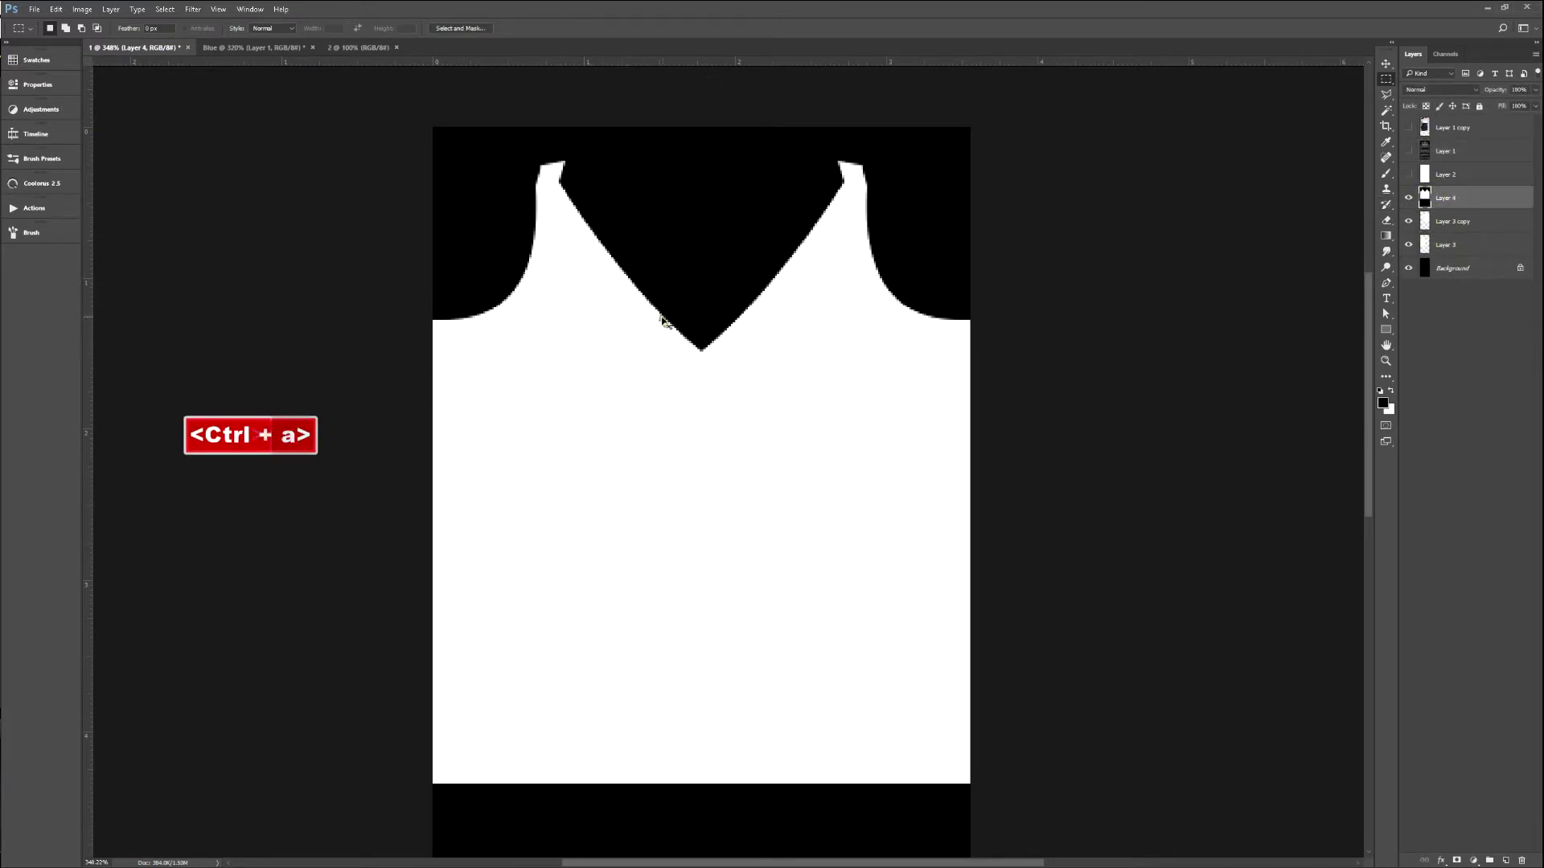
key(ctrl+x)
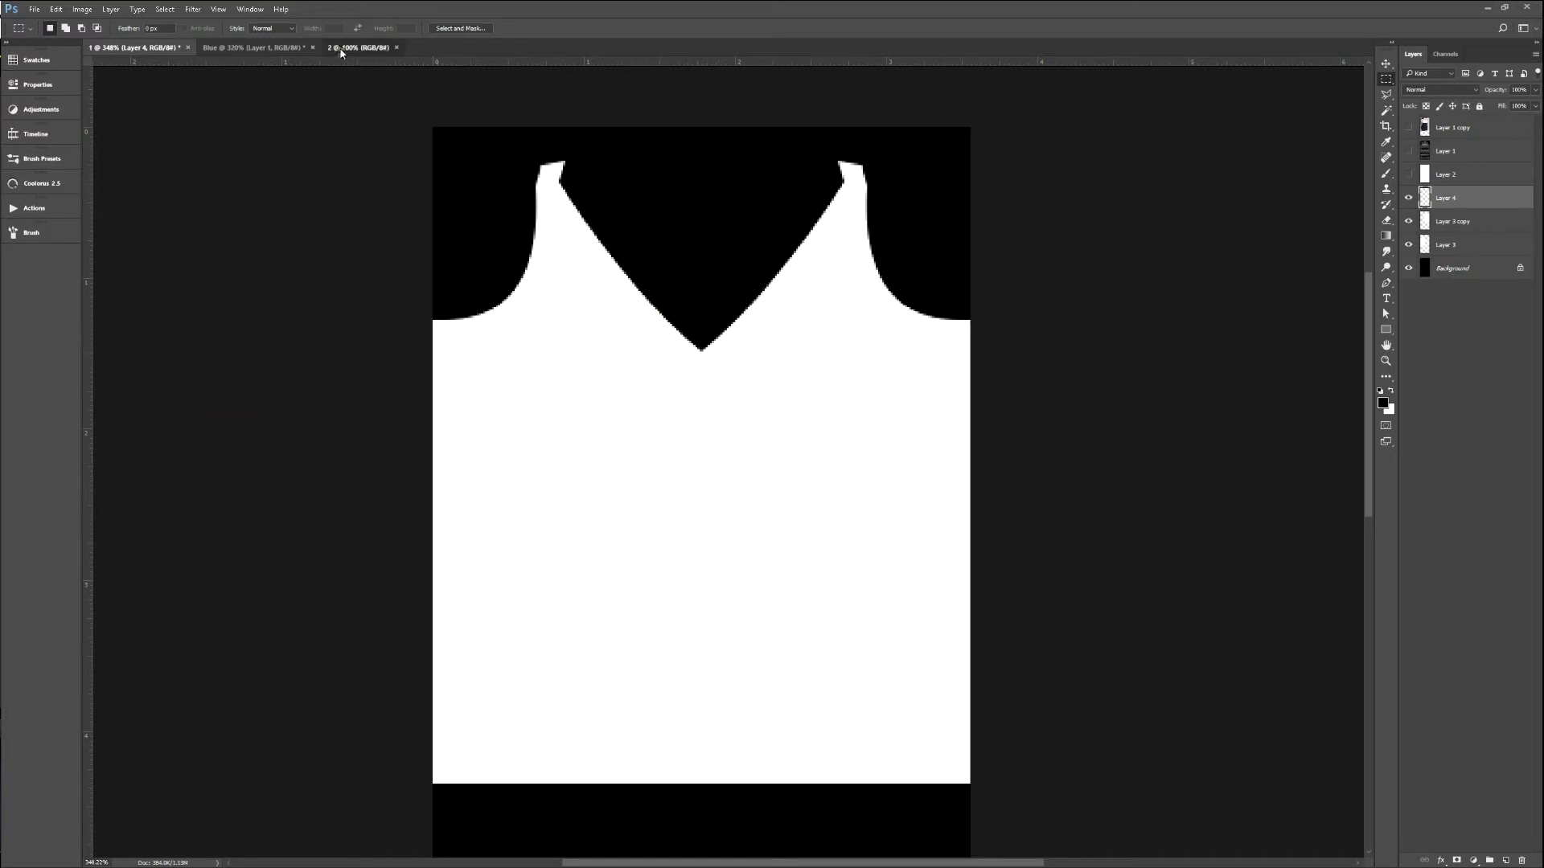
click(339, 49)
key(ctrl+v)
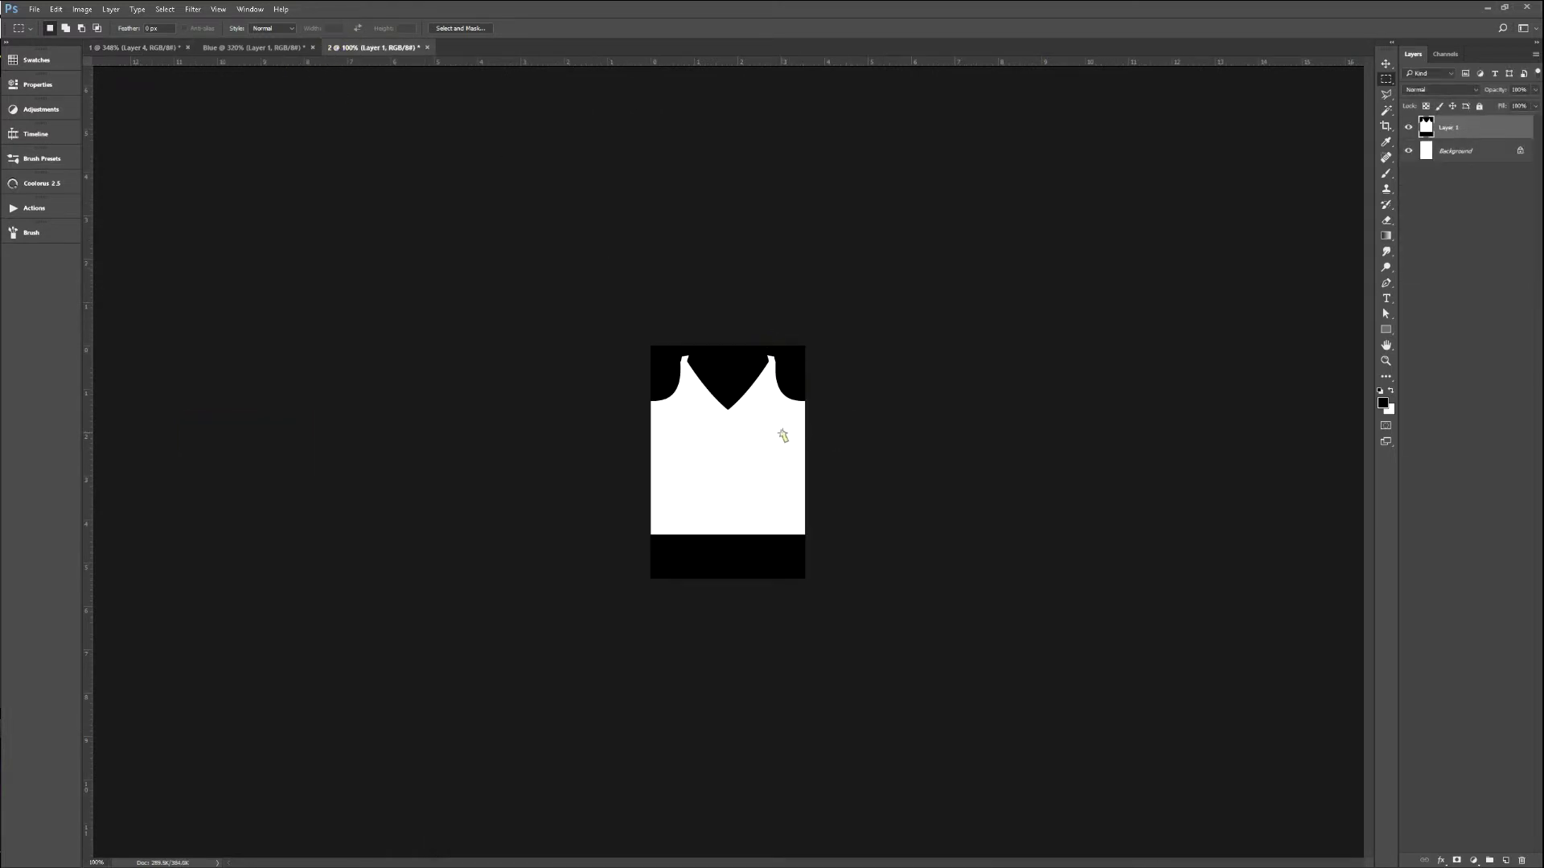
Resize document 2's image to 256 × 512 pixels without constraining proportions.
click(83, 10)
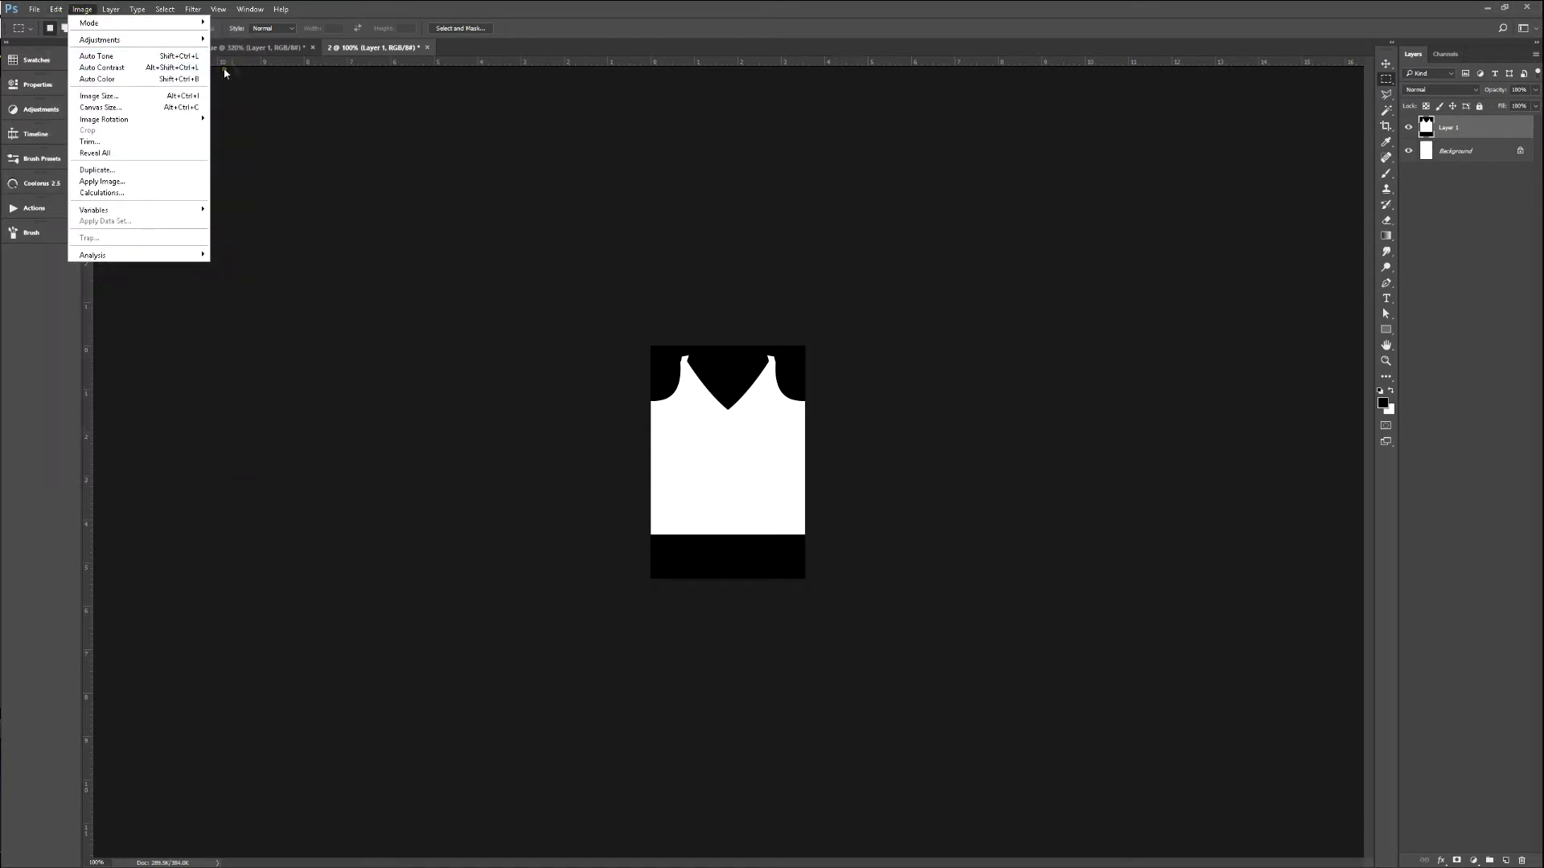
click(282, 103)
click(83, 9)
click(99, 96)
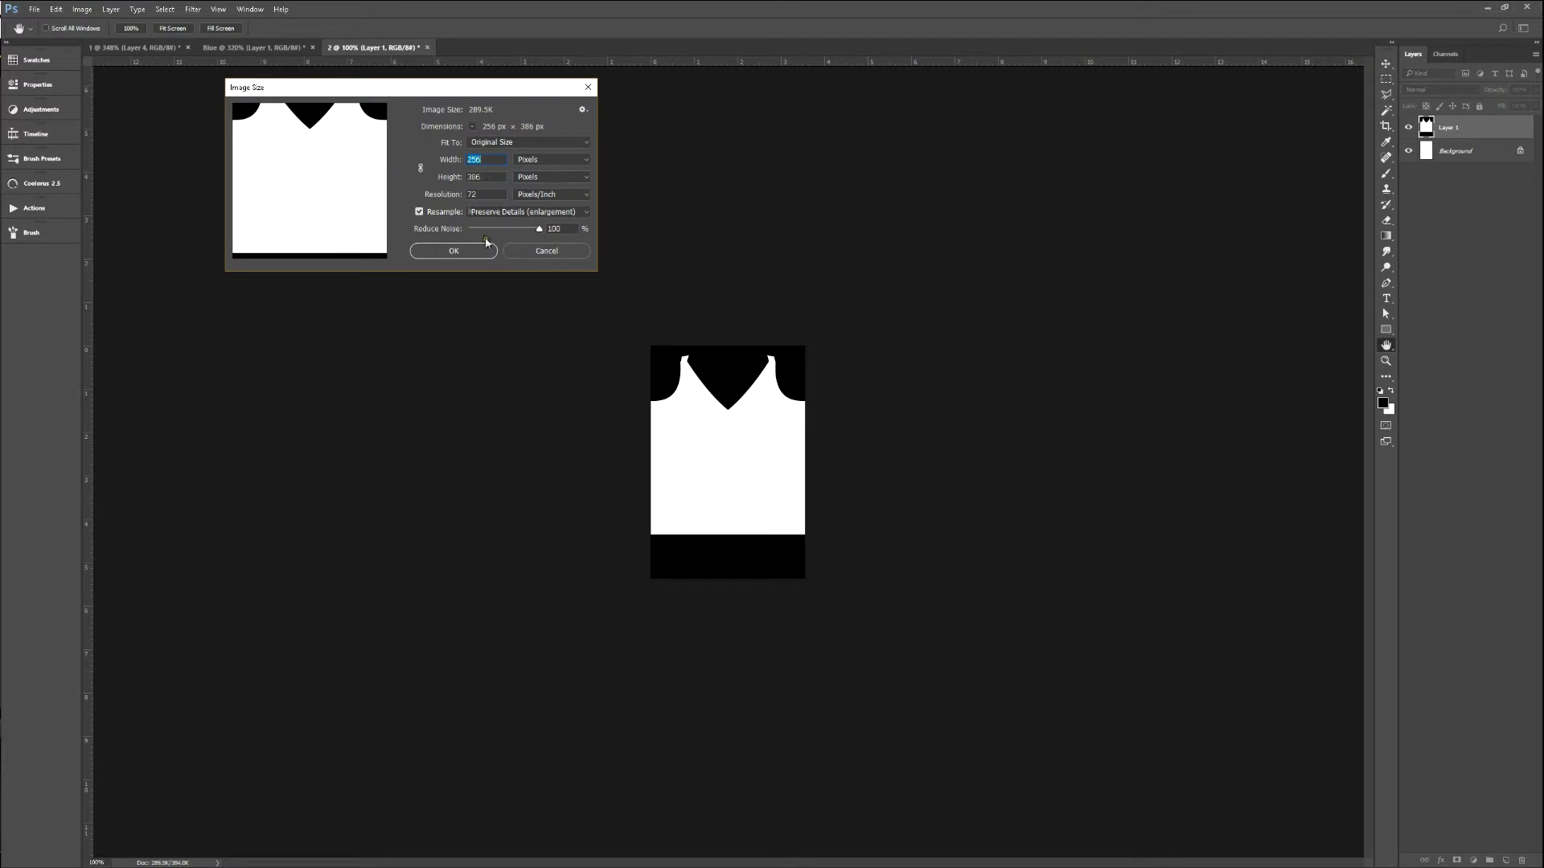
text(512)
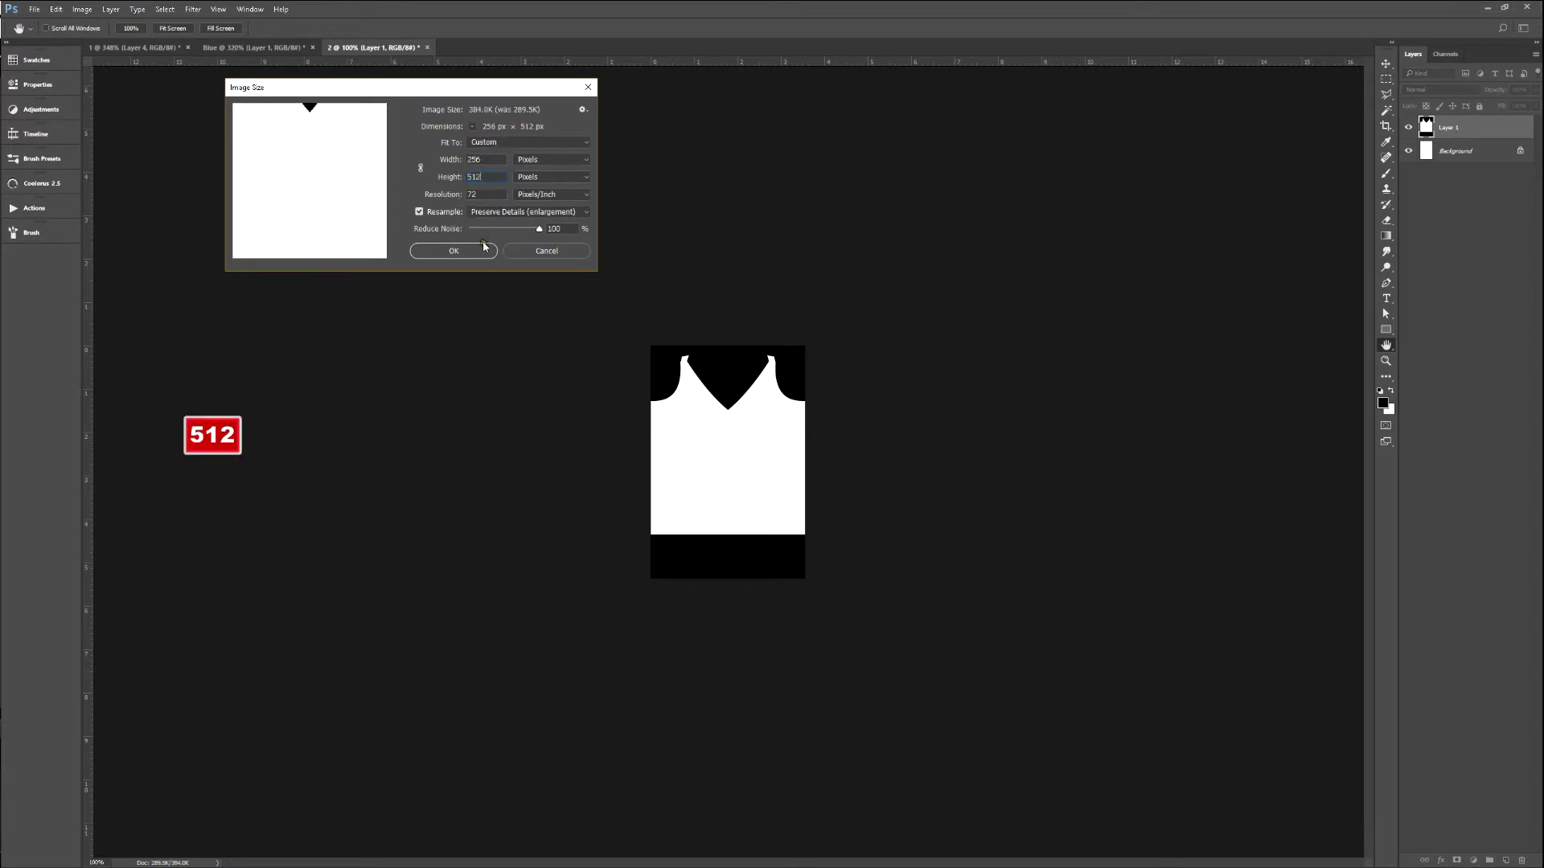
click(472, 252)
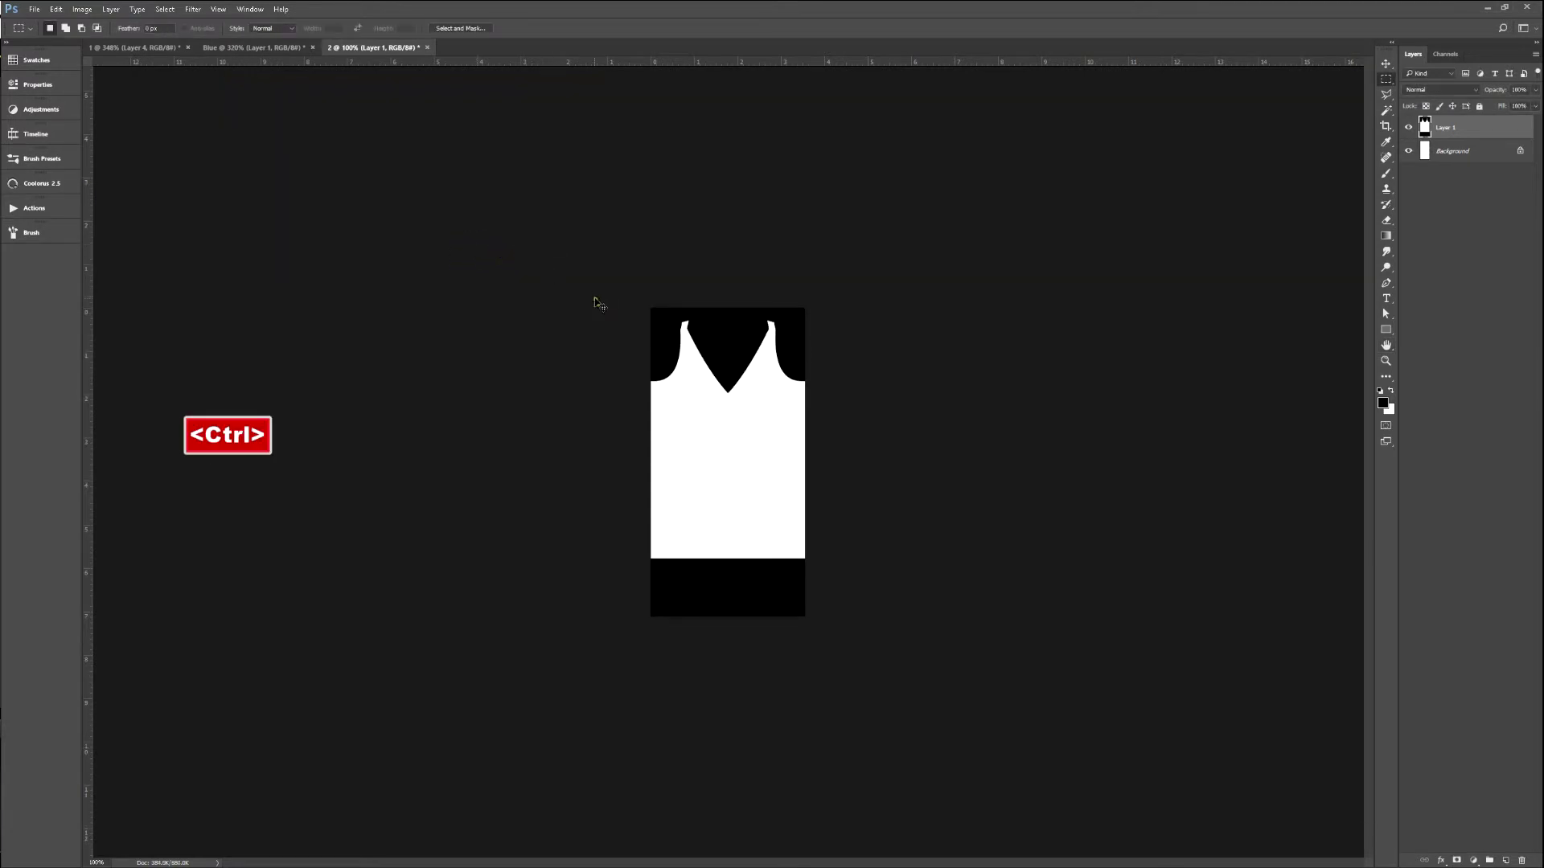
Paste the dress mask into the resized document 2 again and merge all its layers into the background.
key(ctrl+v)
shift+click(1447, 172)
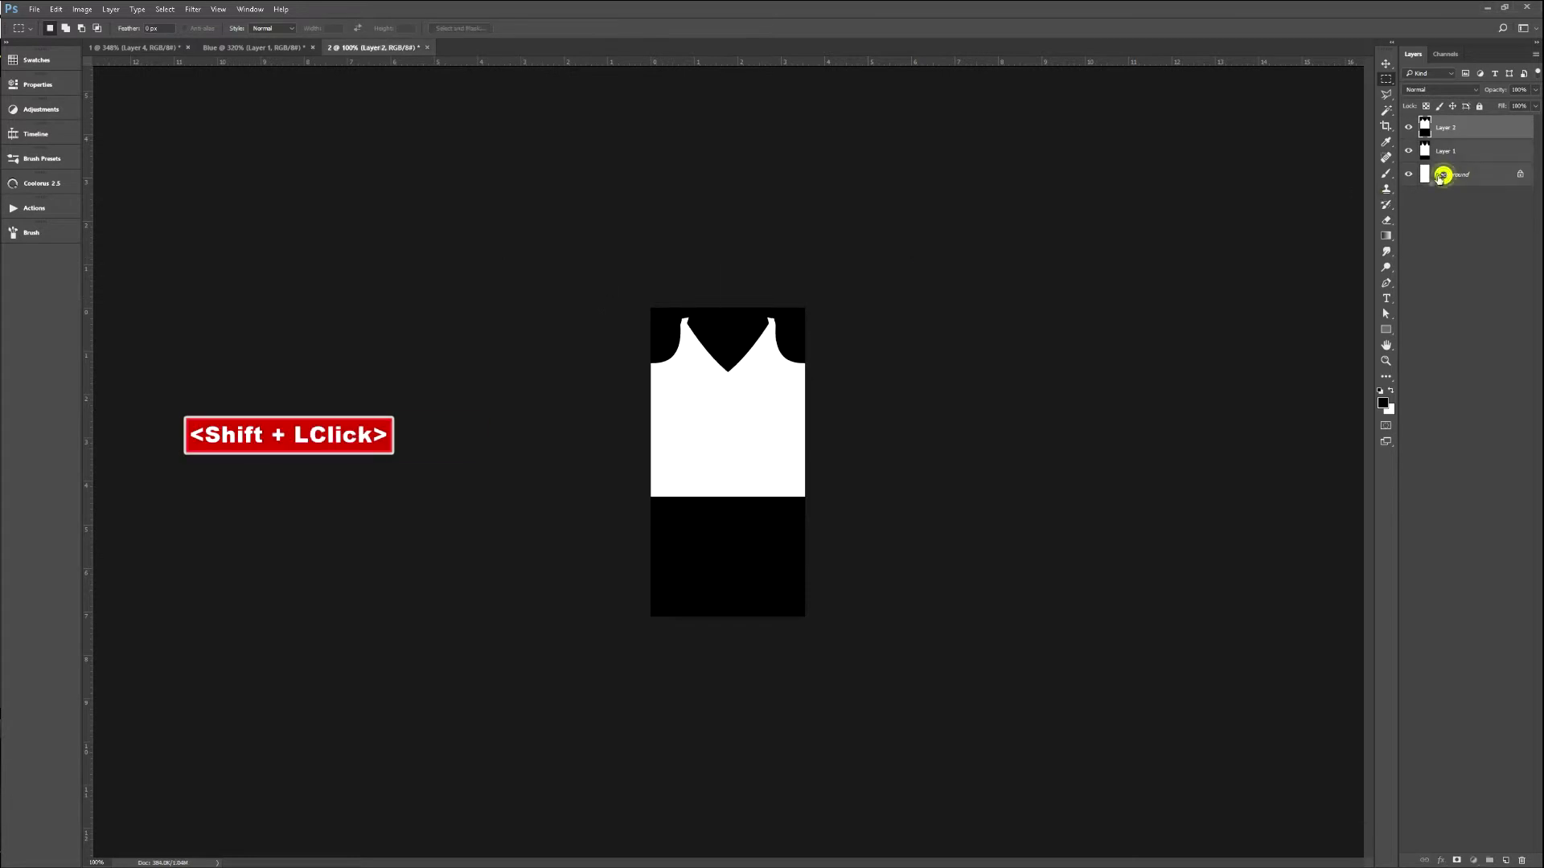
key(ctrl+e)
key(F2)
Apply the changes in IMVU, examine the dress on the avatar, and return to Photoshop, dismissing the warning.
key(alt+Tab)
key(ctrl+a)
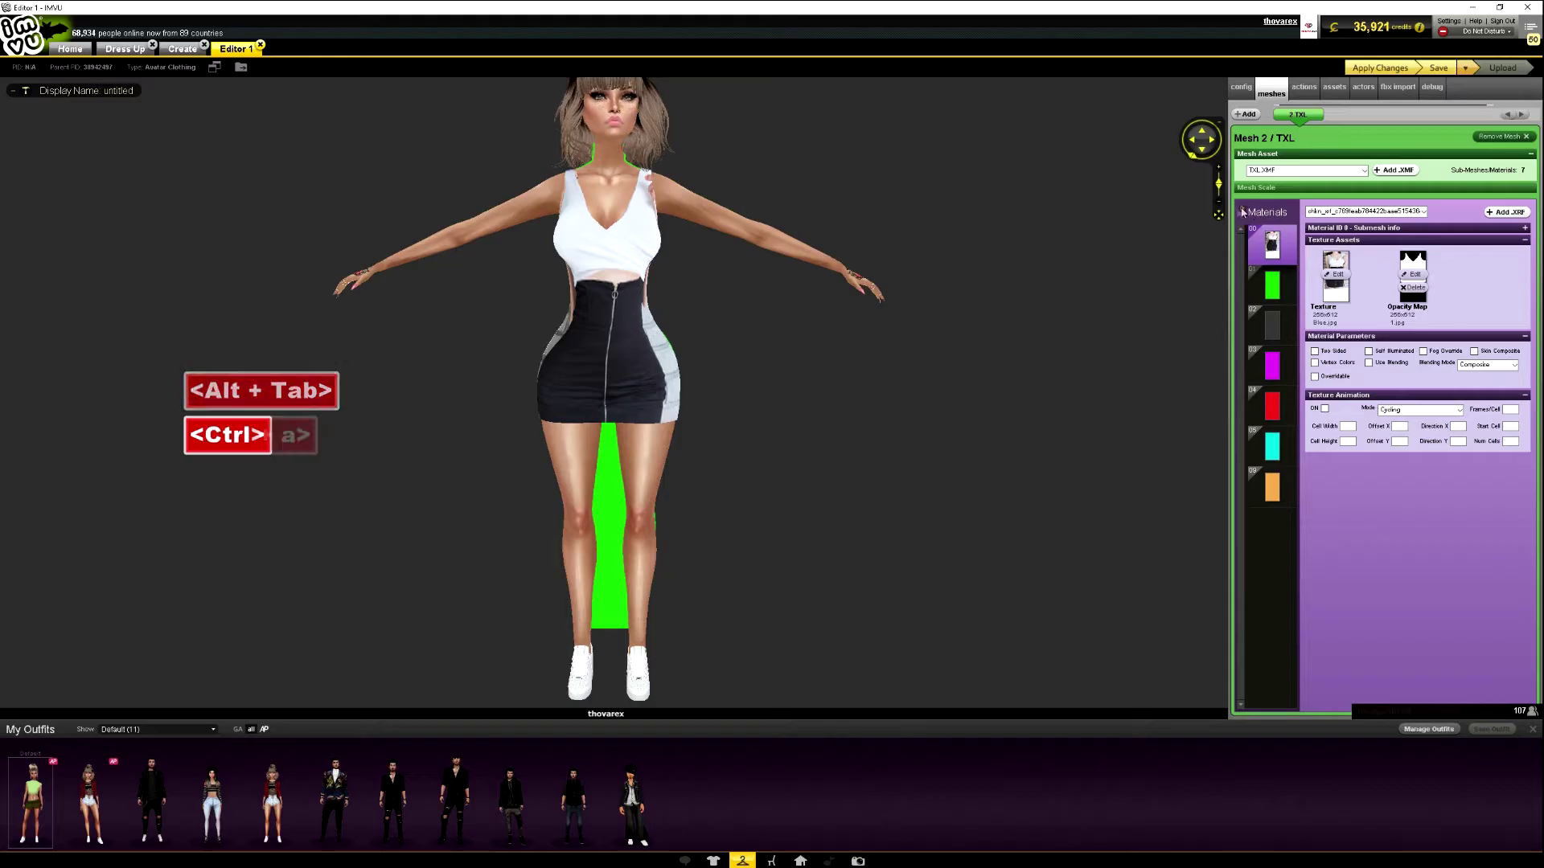
drag(765, 279, 687, 357)
scroll(687, 358, down, 5)
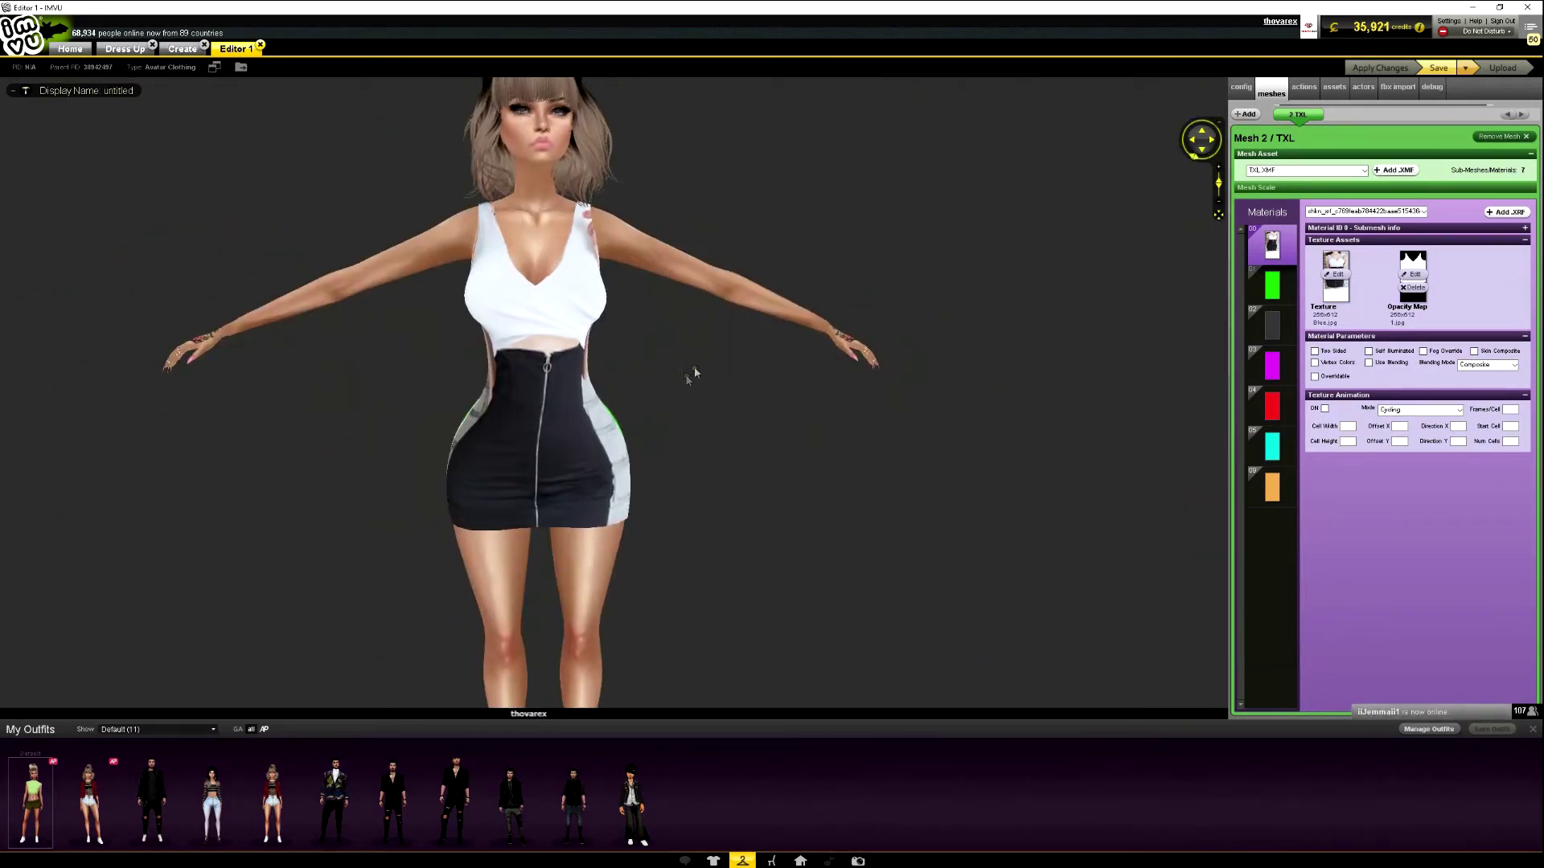
key(alt+Tab)
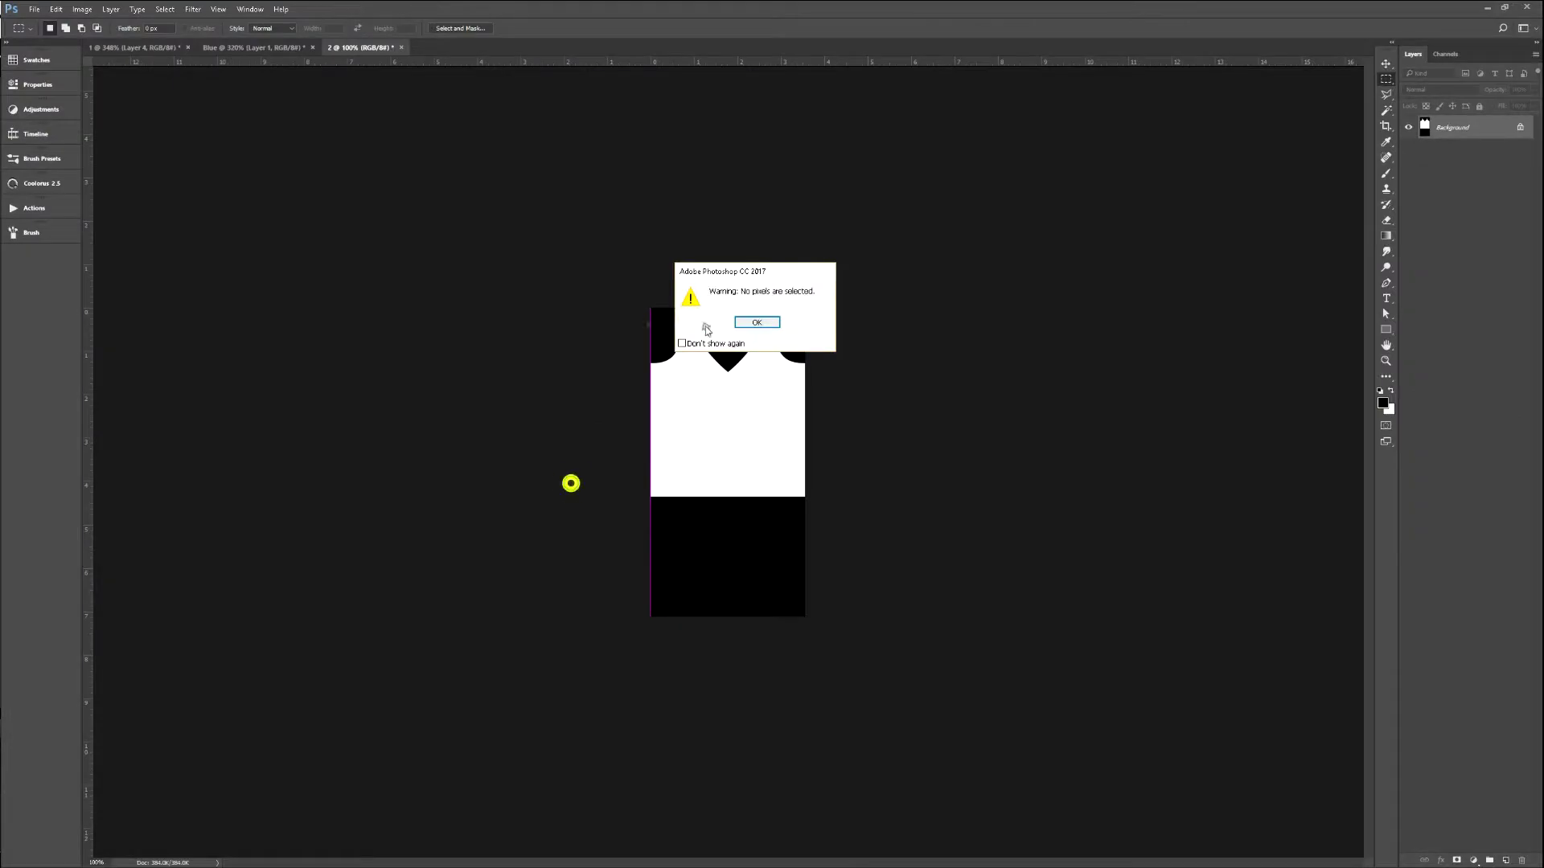
click(770, 320)
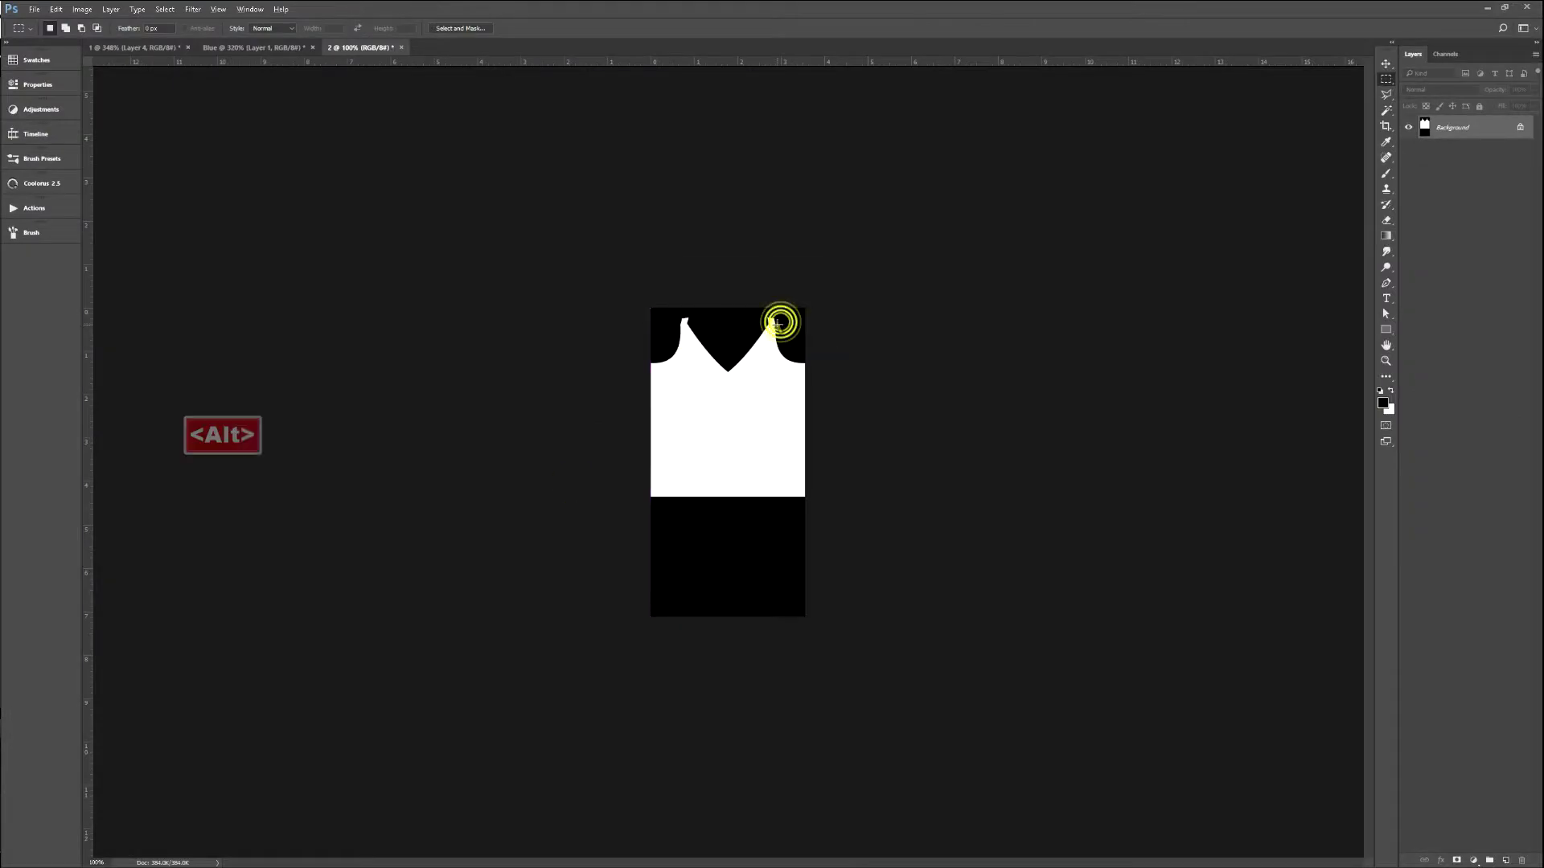
Open Screenshot_1.jpg from the Reference Pics folder in Windows Photo Viewer and place it side by side with IMVU.
key(alt+Tab)
key(Tab)
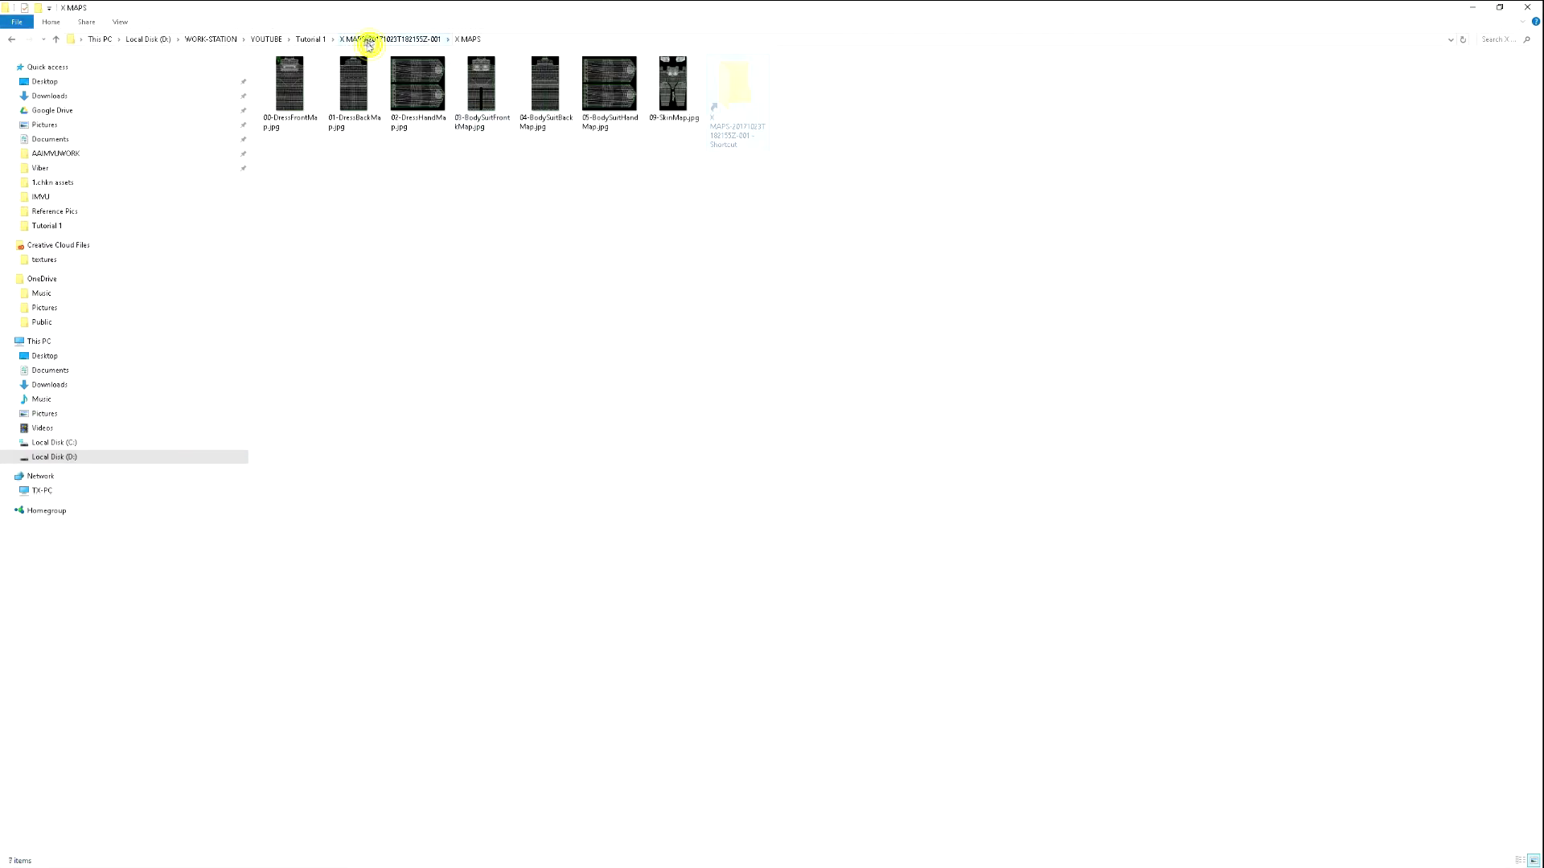
click(322, 42)
double_click(316, 77)
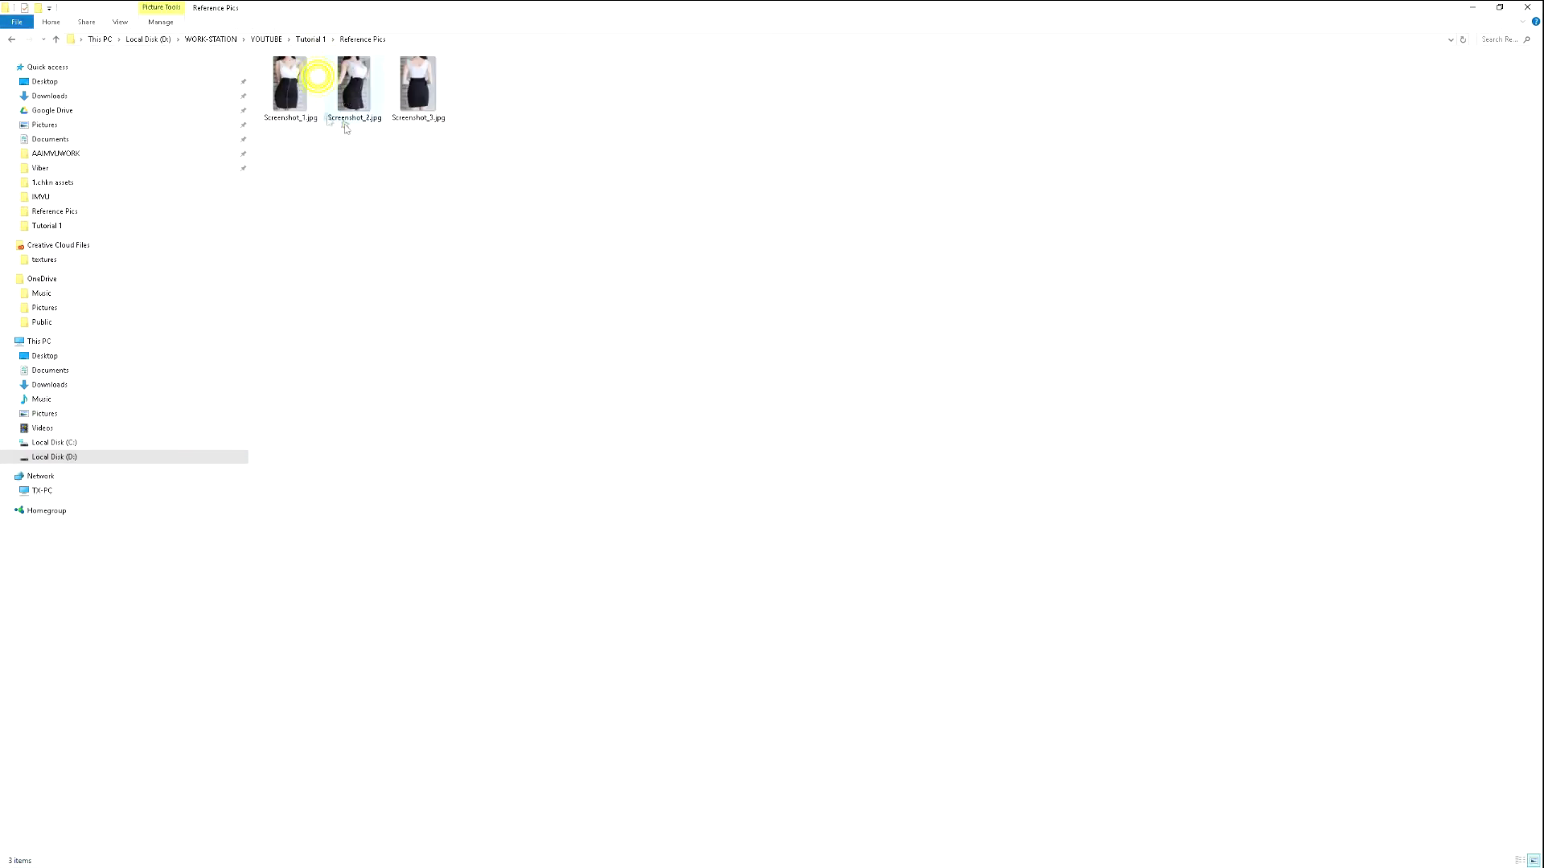
right_click(291, 81)
mouse_move(389, 213)
click(510, 265)
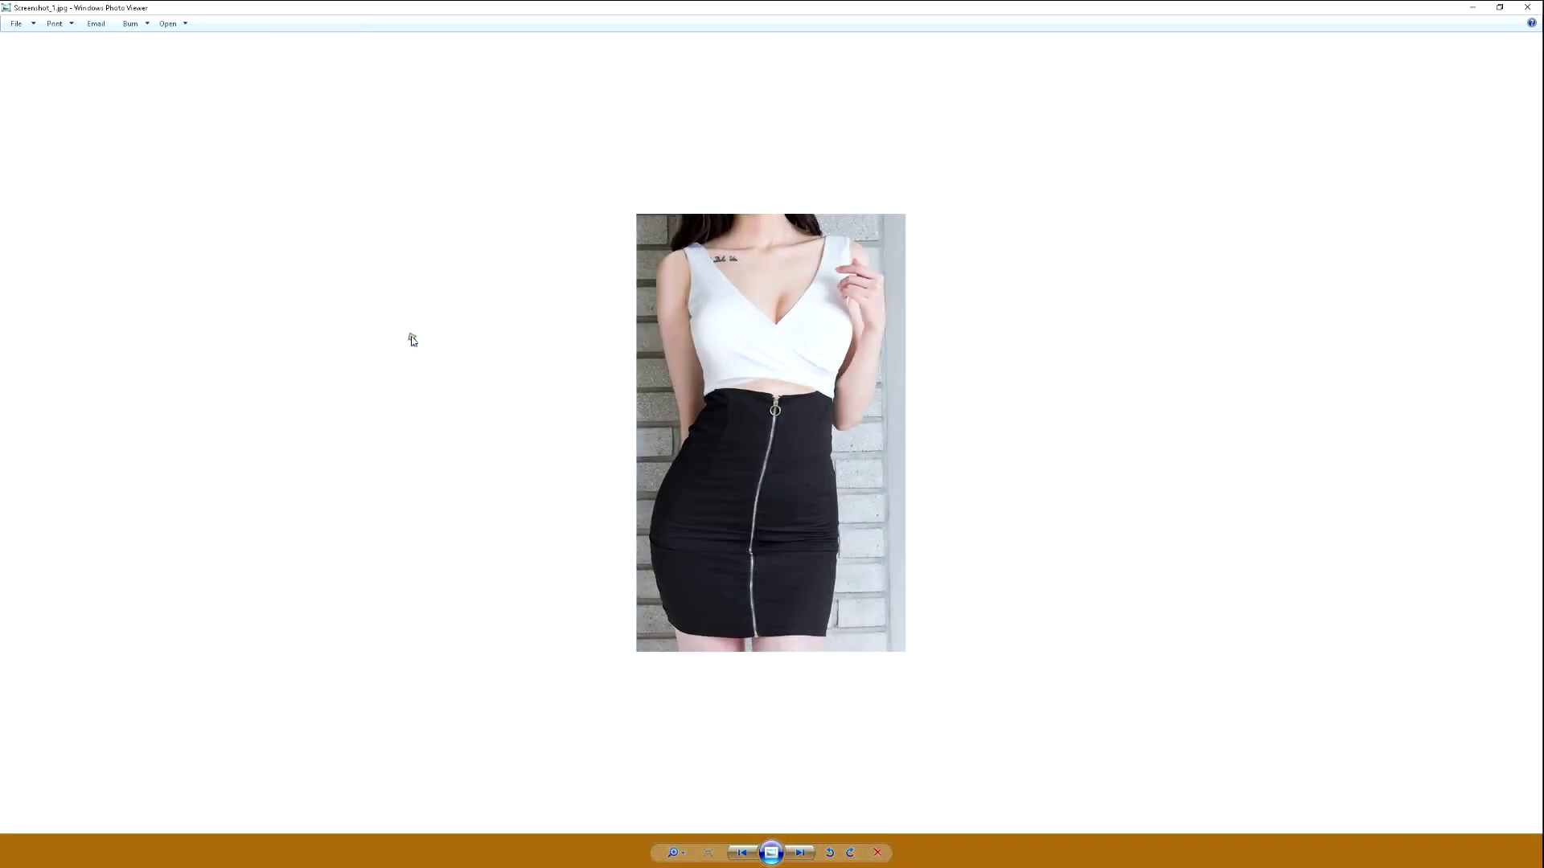
key(super+Right)
click(209, 427)
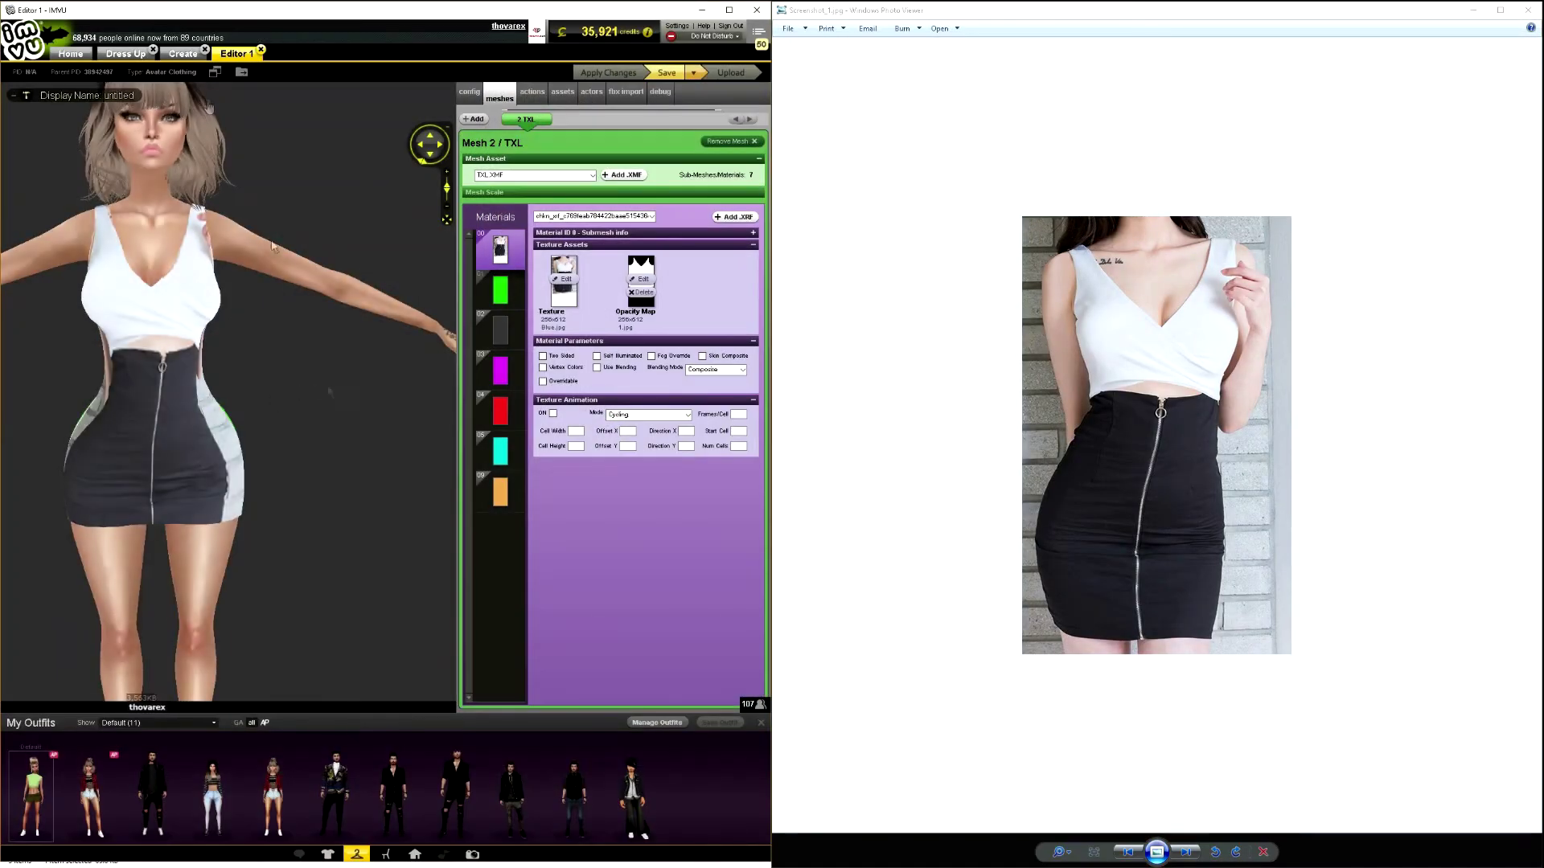
Collapse the IMVU editing panel, compare the avatar's outfit from front and side with the reference photo, and minimize the photo.
click(493, 410)
click(571, 434)
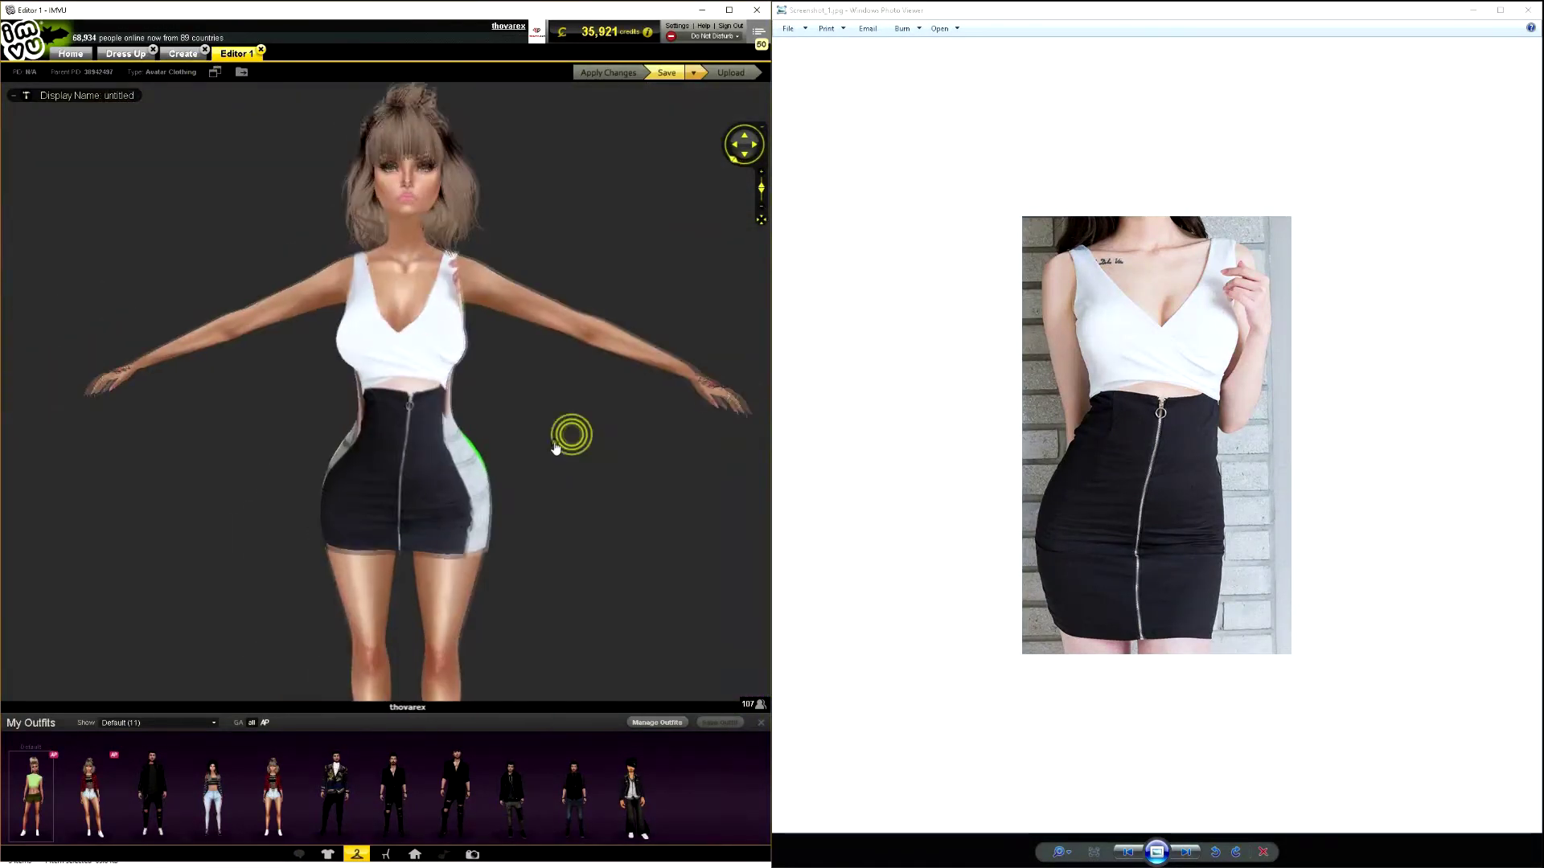
click(551, 434)
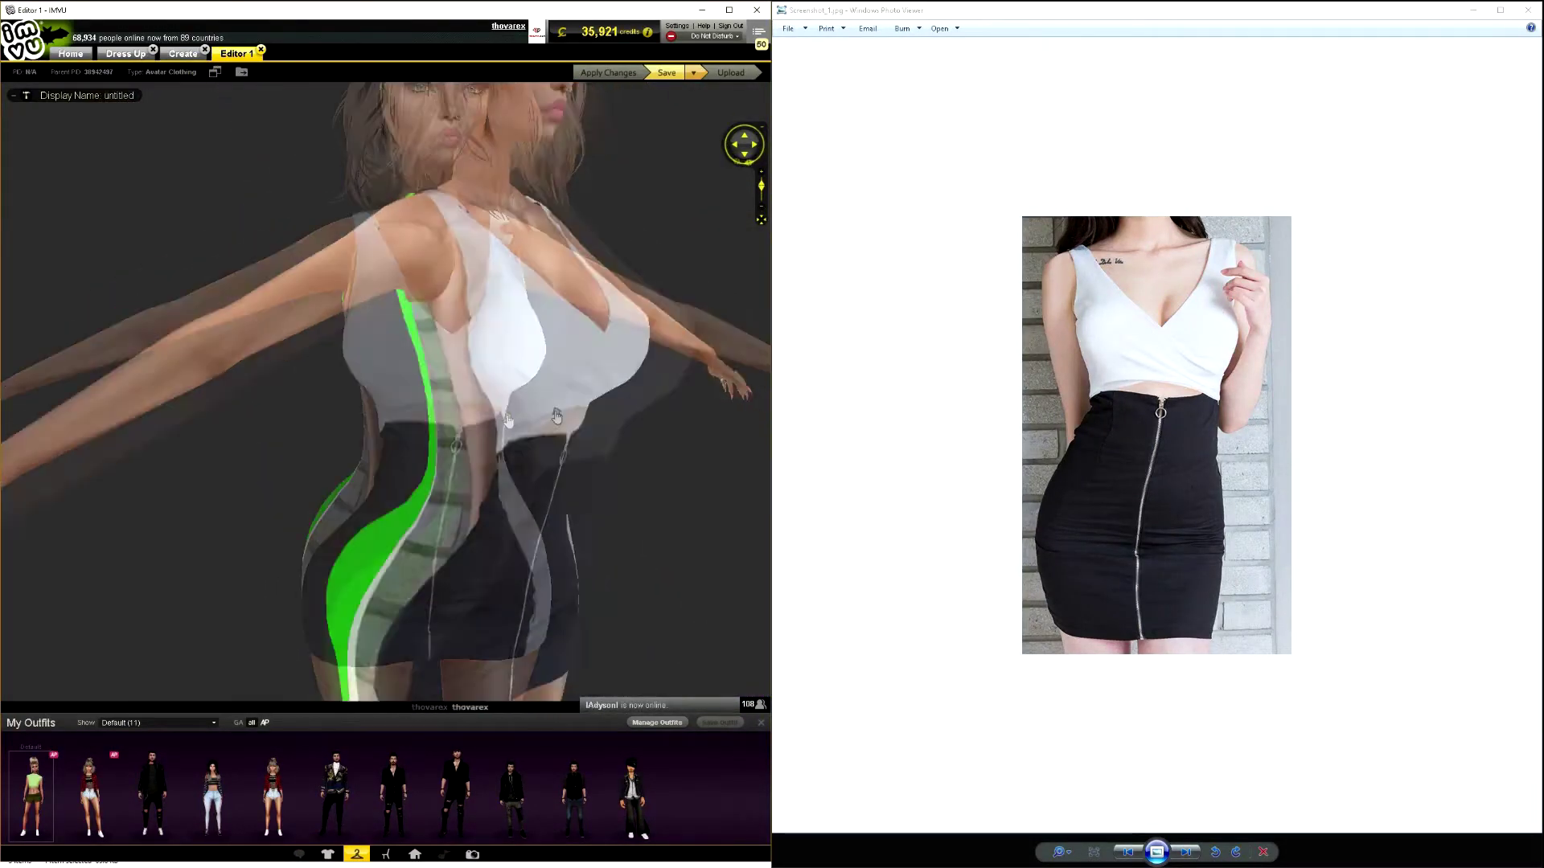
click(521, 430)
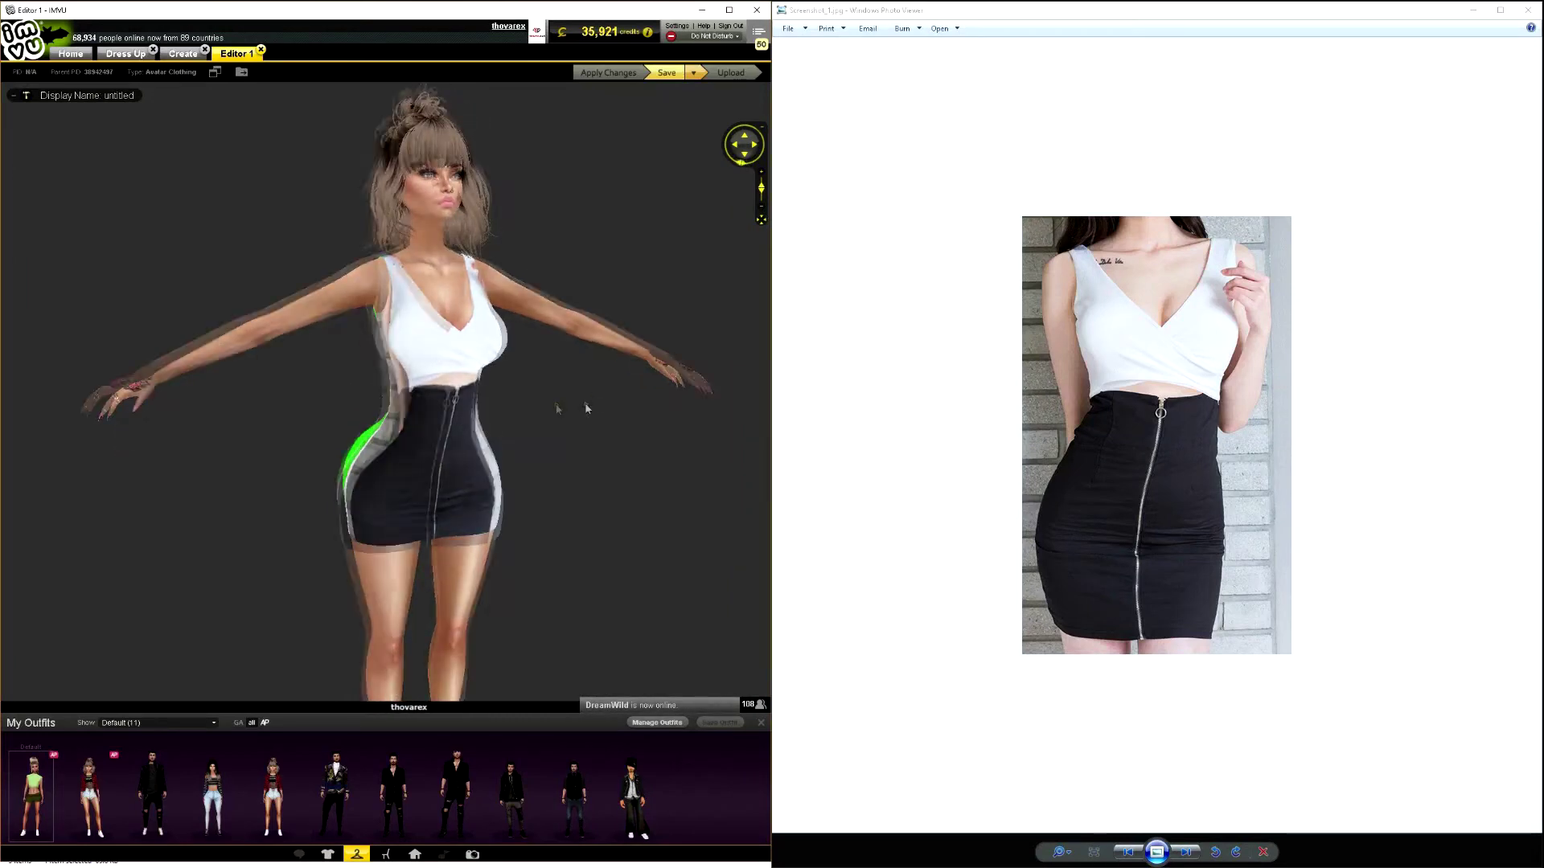
click(1473, 10)
Maximize IMVU, inspect the dress's sides, waist and front up close on the avatar, and return to Photoshop.
click(730, 9)
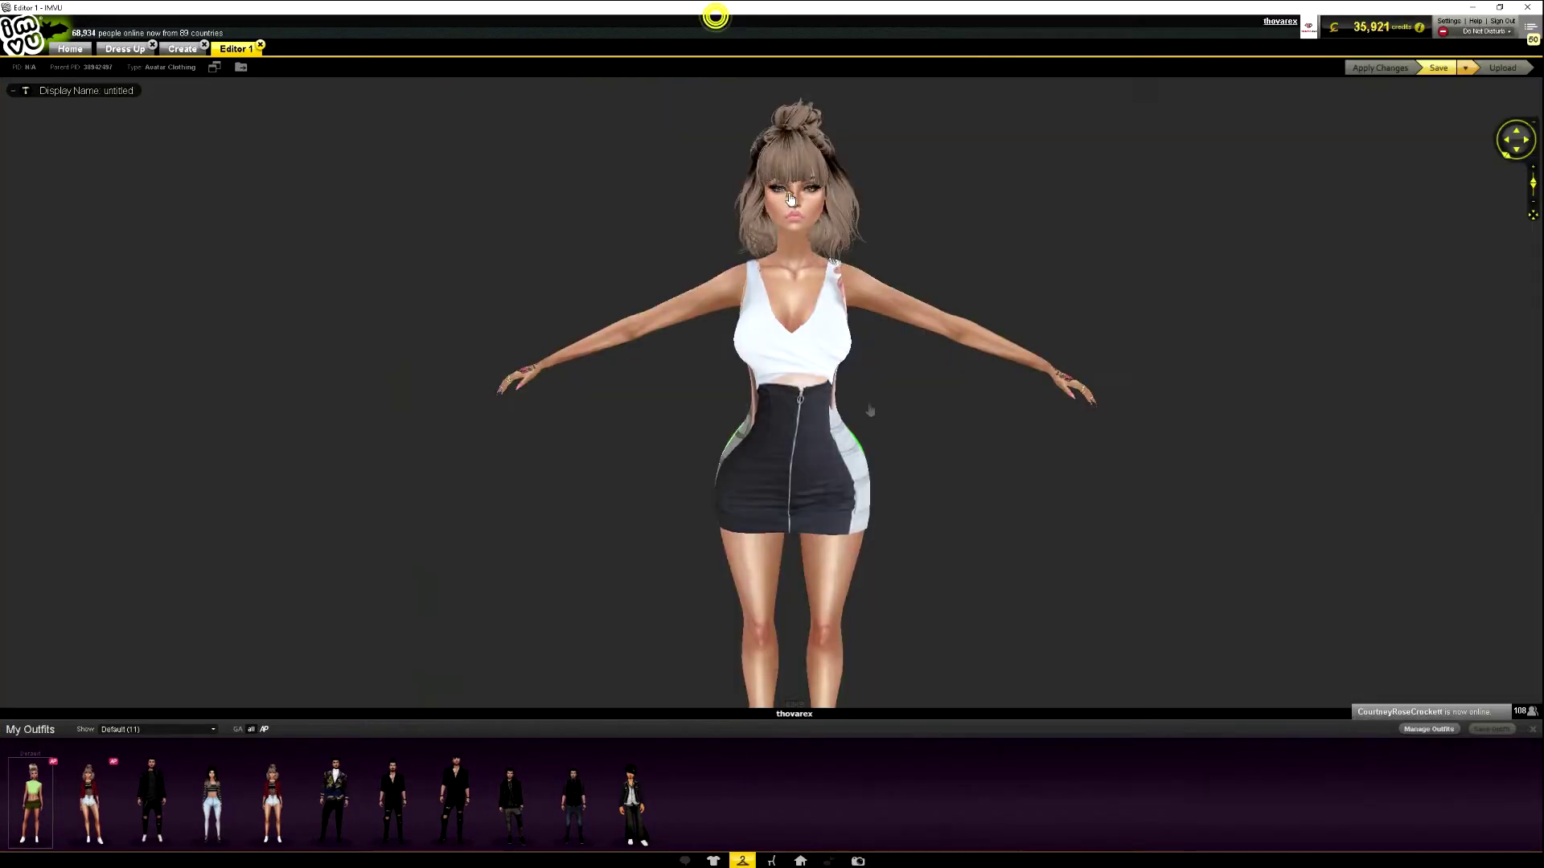
alt+click(948, 334)
alt+click(831, 345)
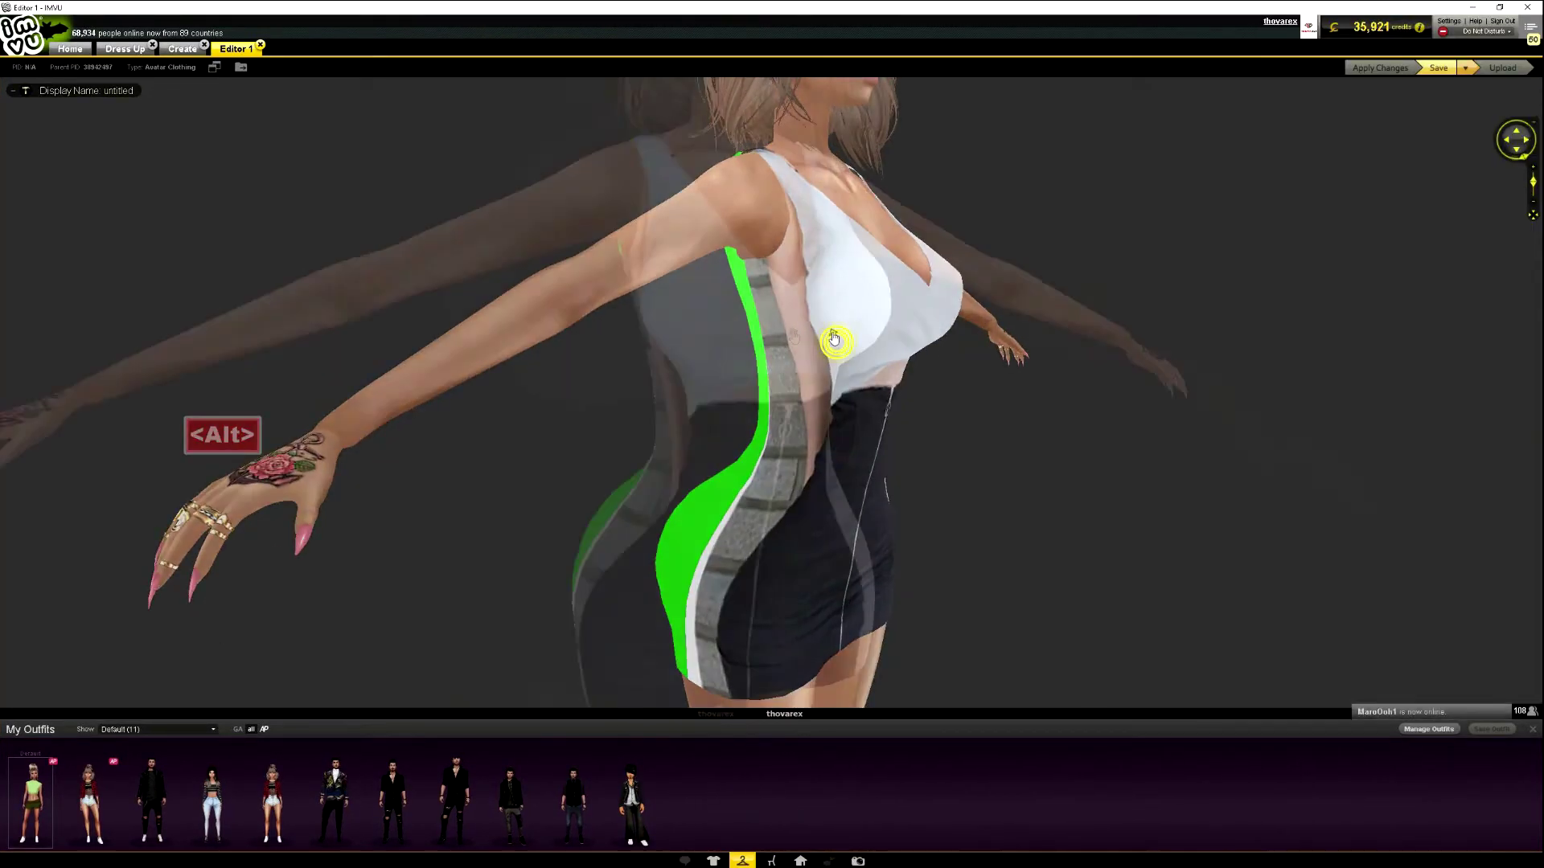
drag(764, 344, 882, 334)
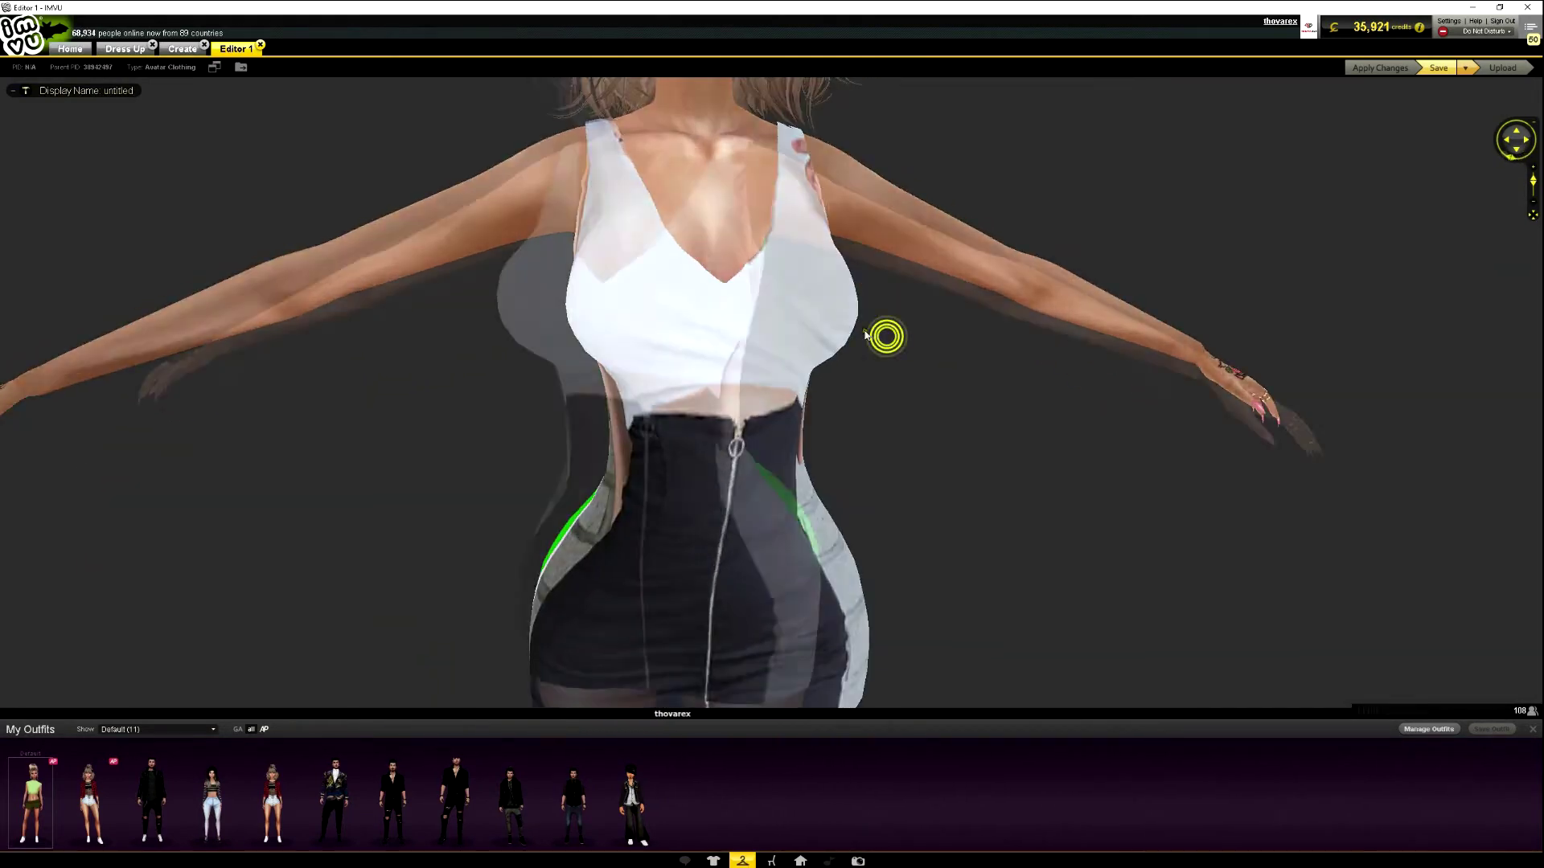
key(alt+Tab)
click(957, 347)
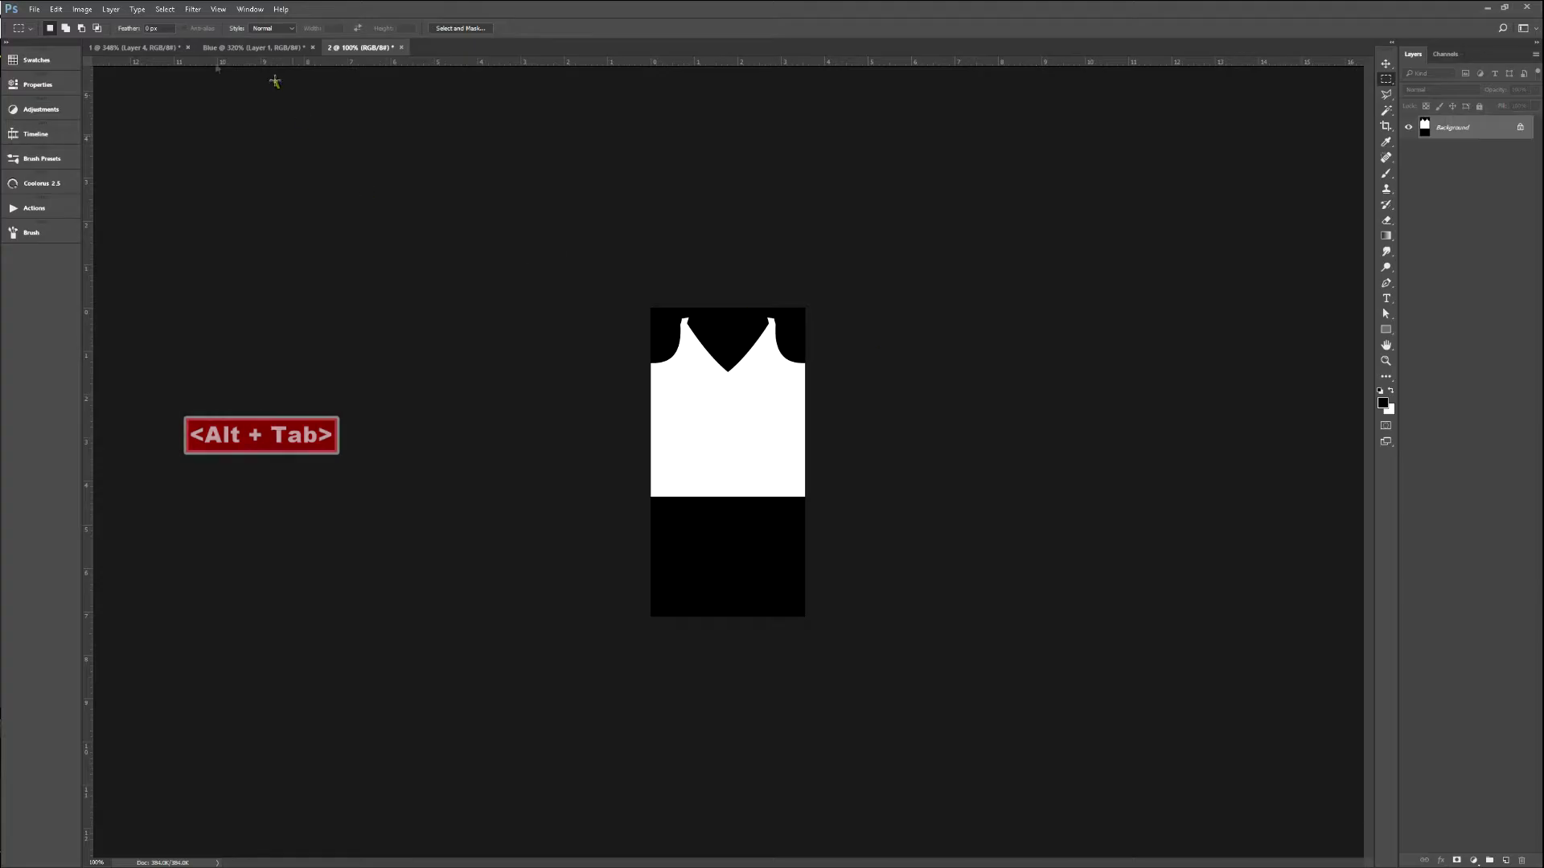
Try pasting the dress mask into the Blue document and undo the paste.
click(248, 48)
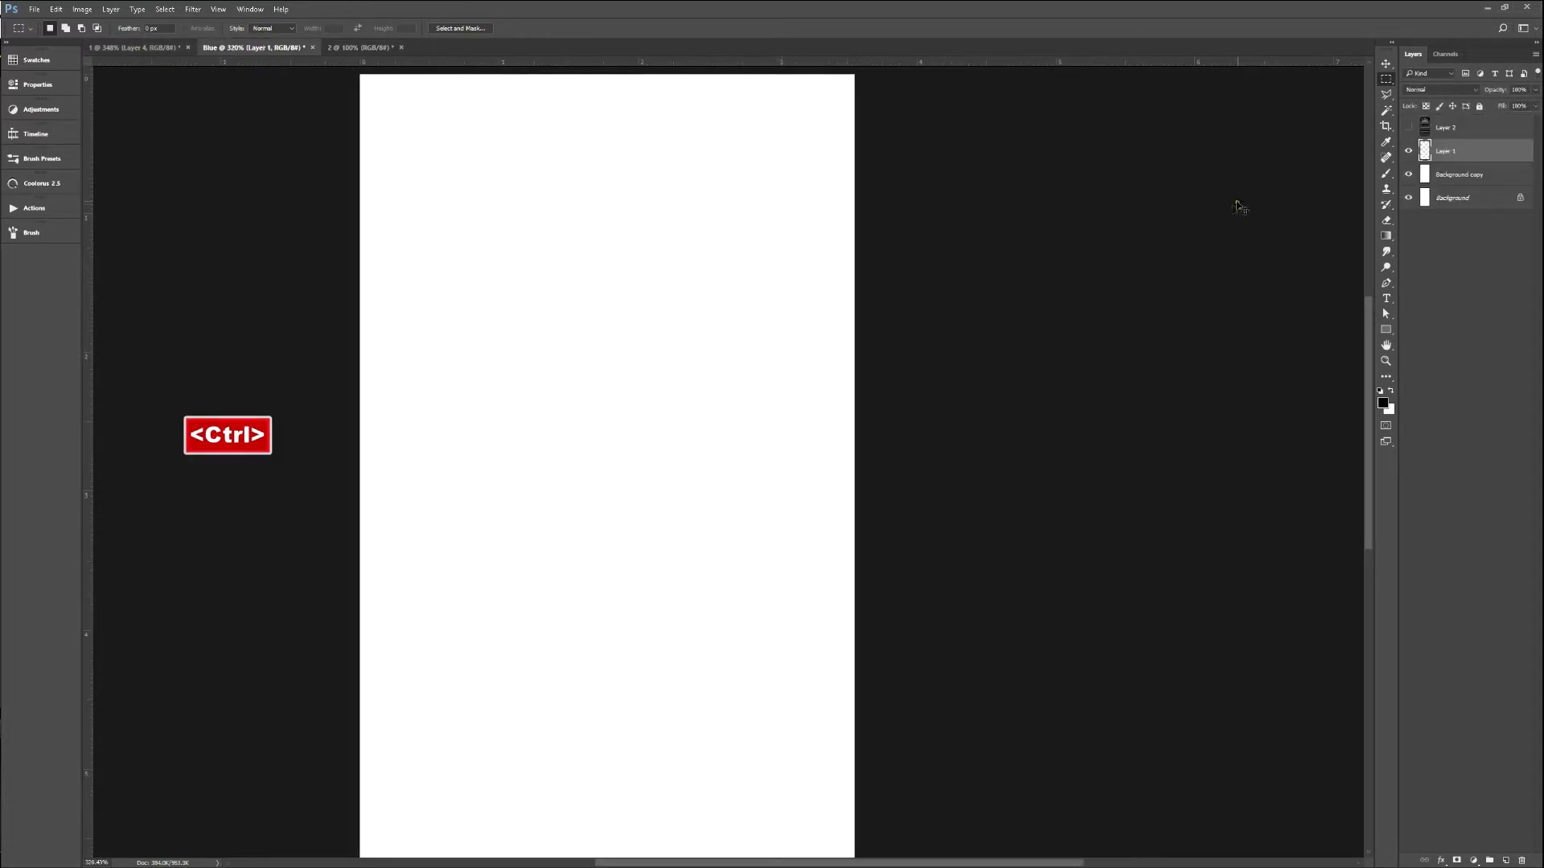
key(ctrl+alt+z)
key(ctrl+z)
key(ctrl+v)
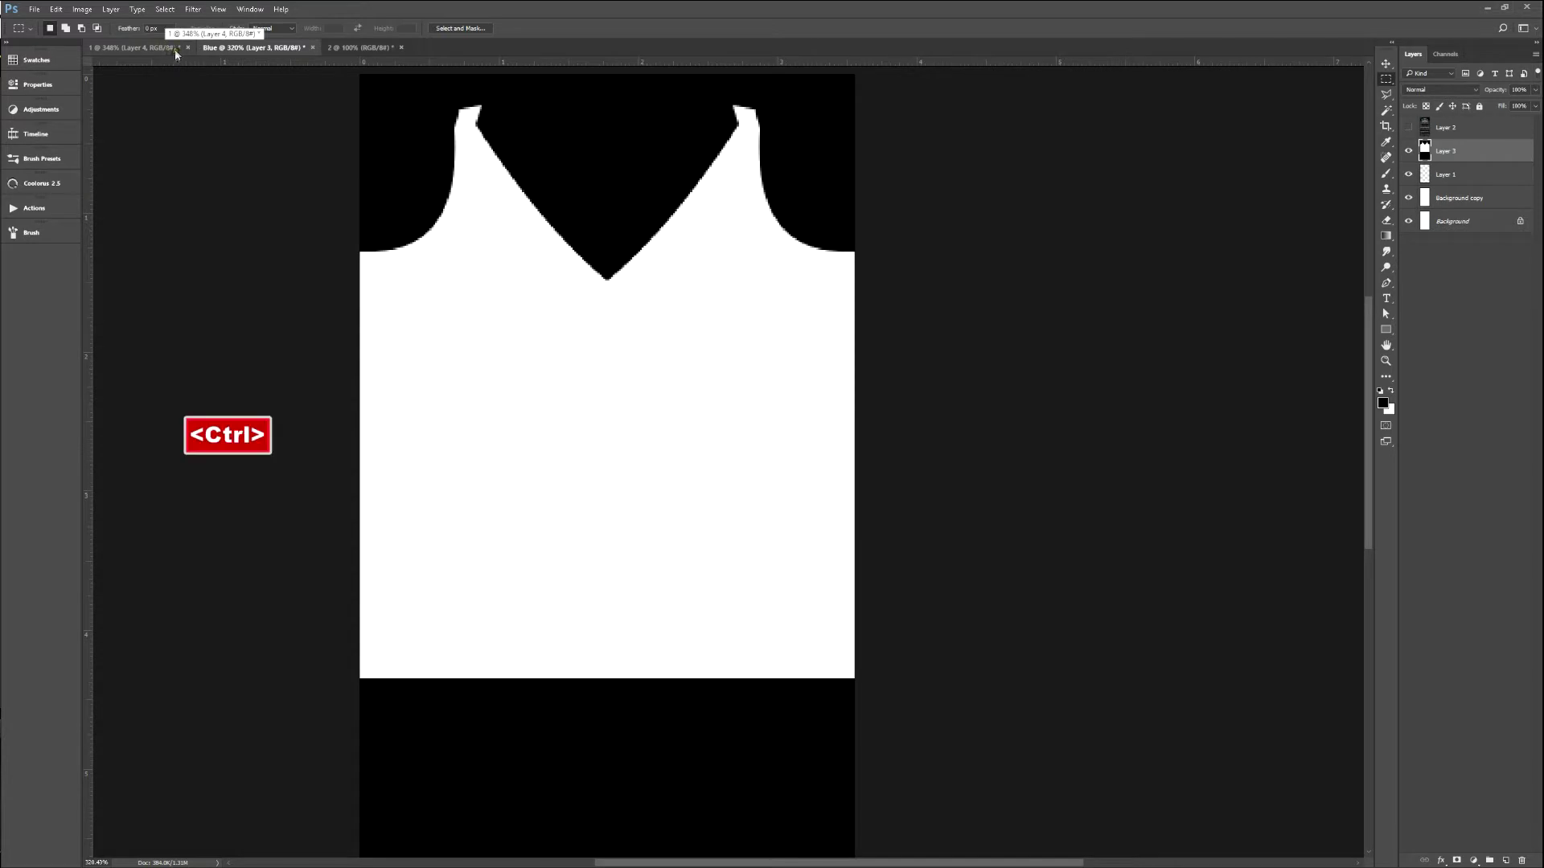
key(ctrl+alt+z)
Merge Layer 4 through Background in document 1, duplicate the merged mask layer and cut the copy.
key(ctrl+d)
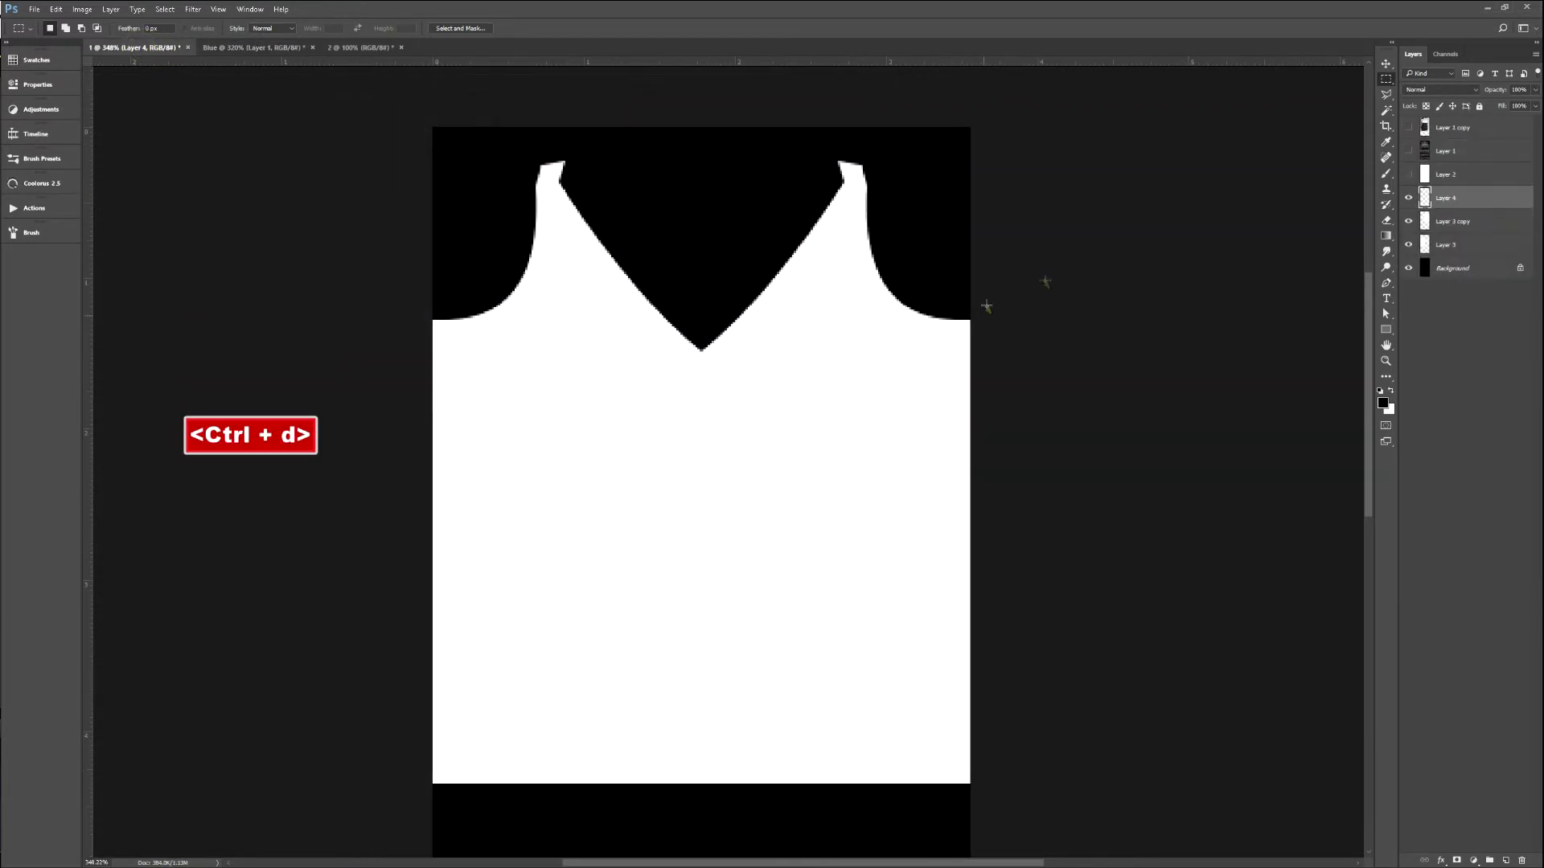
shift+click(1429, 265)
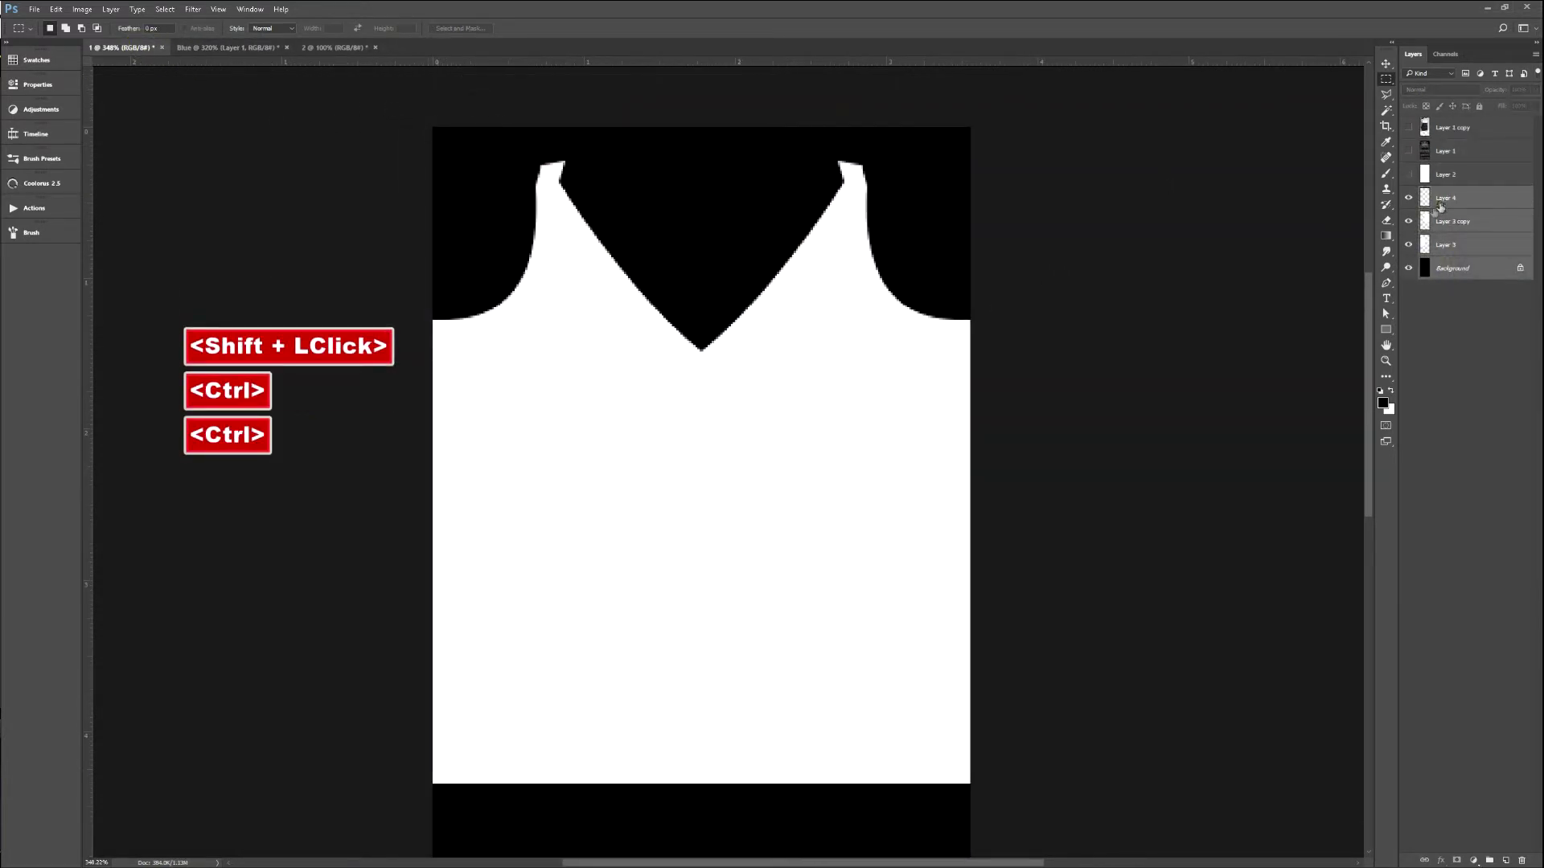
key(ctrl+e)
key(ctrl+j)
key(ctrl+x)
Paste the dress mask above the photo in the Blue document and set its blend mode to Multiply.
click(313, 48)
key(ctrl+d)
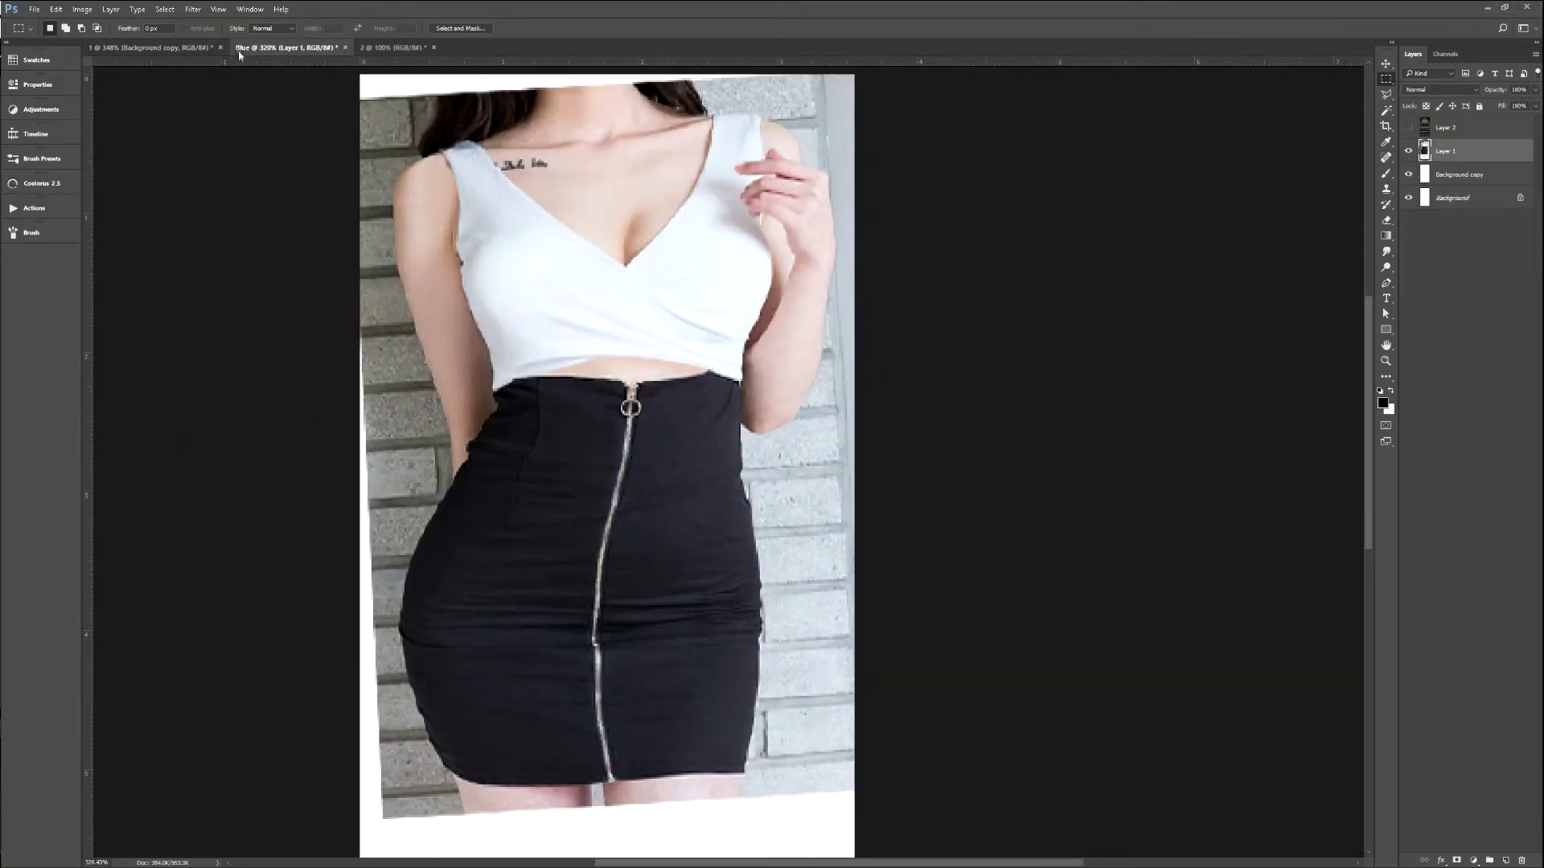
key(ctrl+v)
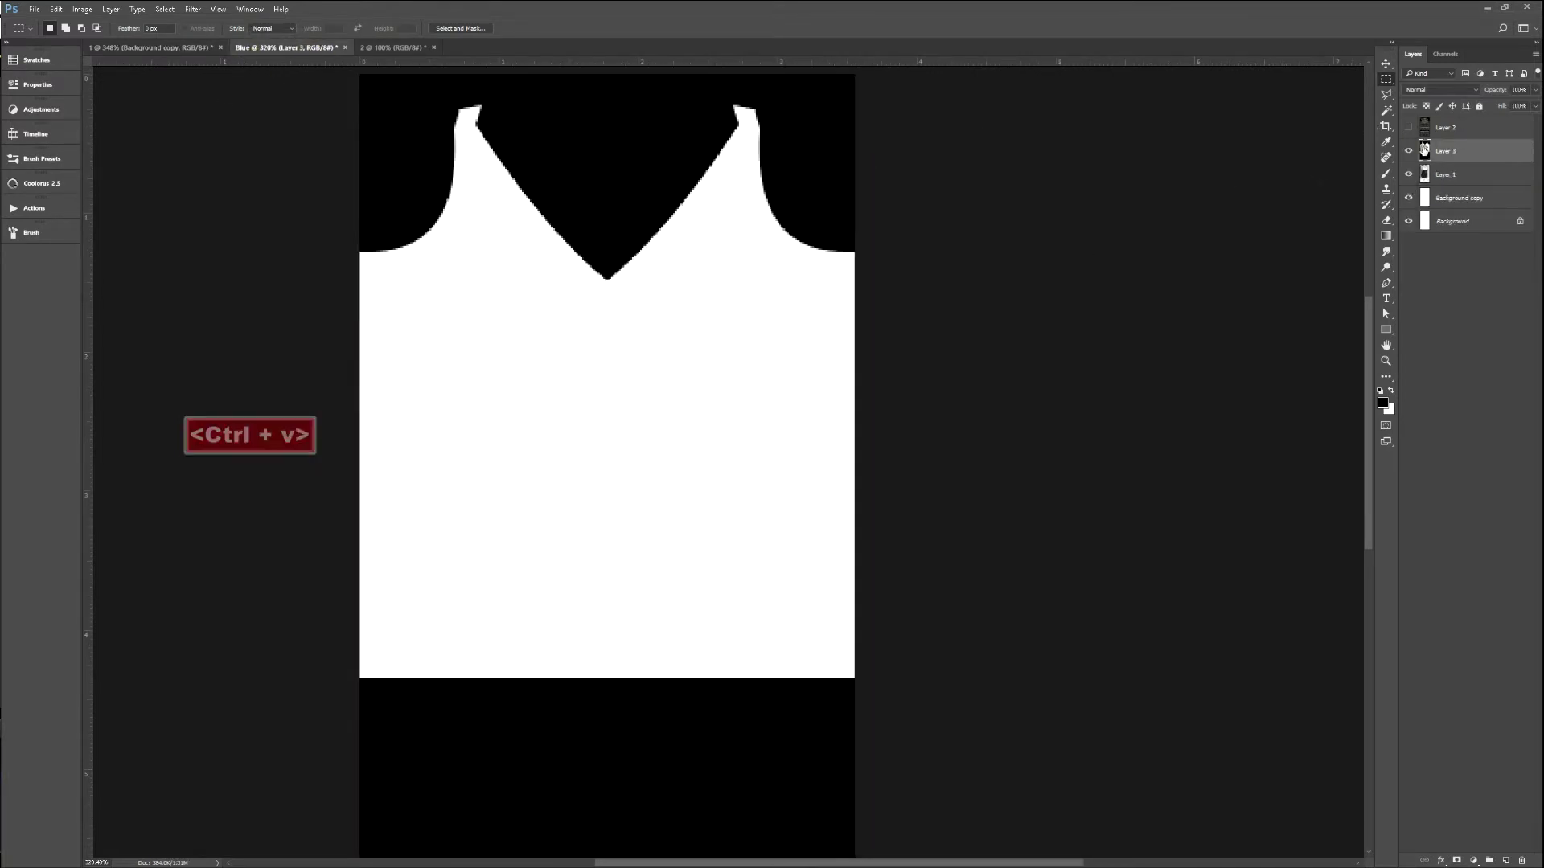
click(1456, 91)
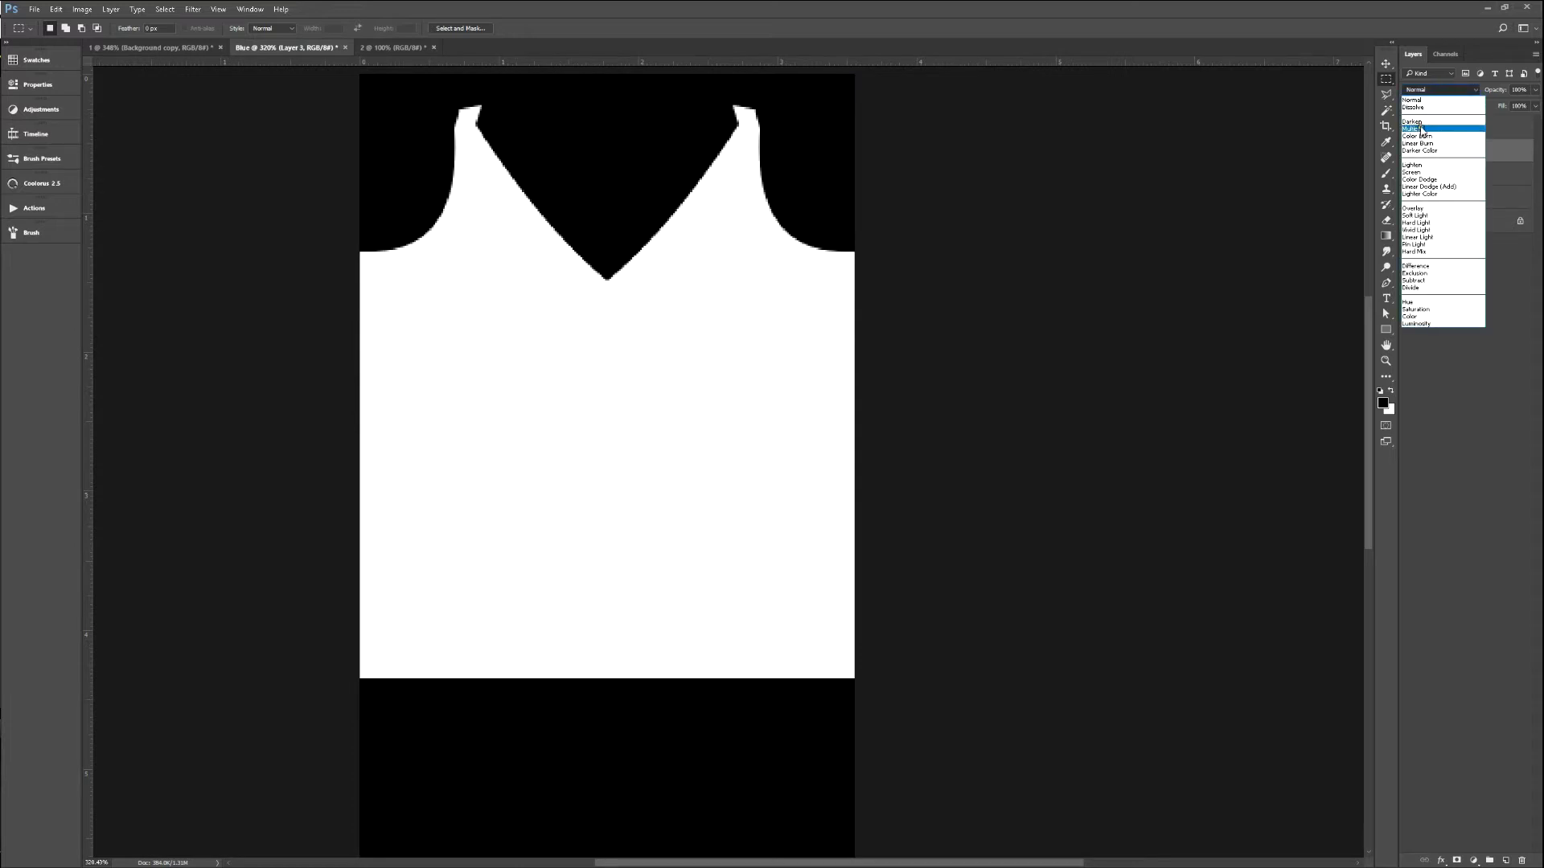
click(1423, 129)
Sample the skirt's dark colour from the photo on Layer 1 with the Eyedropper tool.
click(1435, 174)
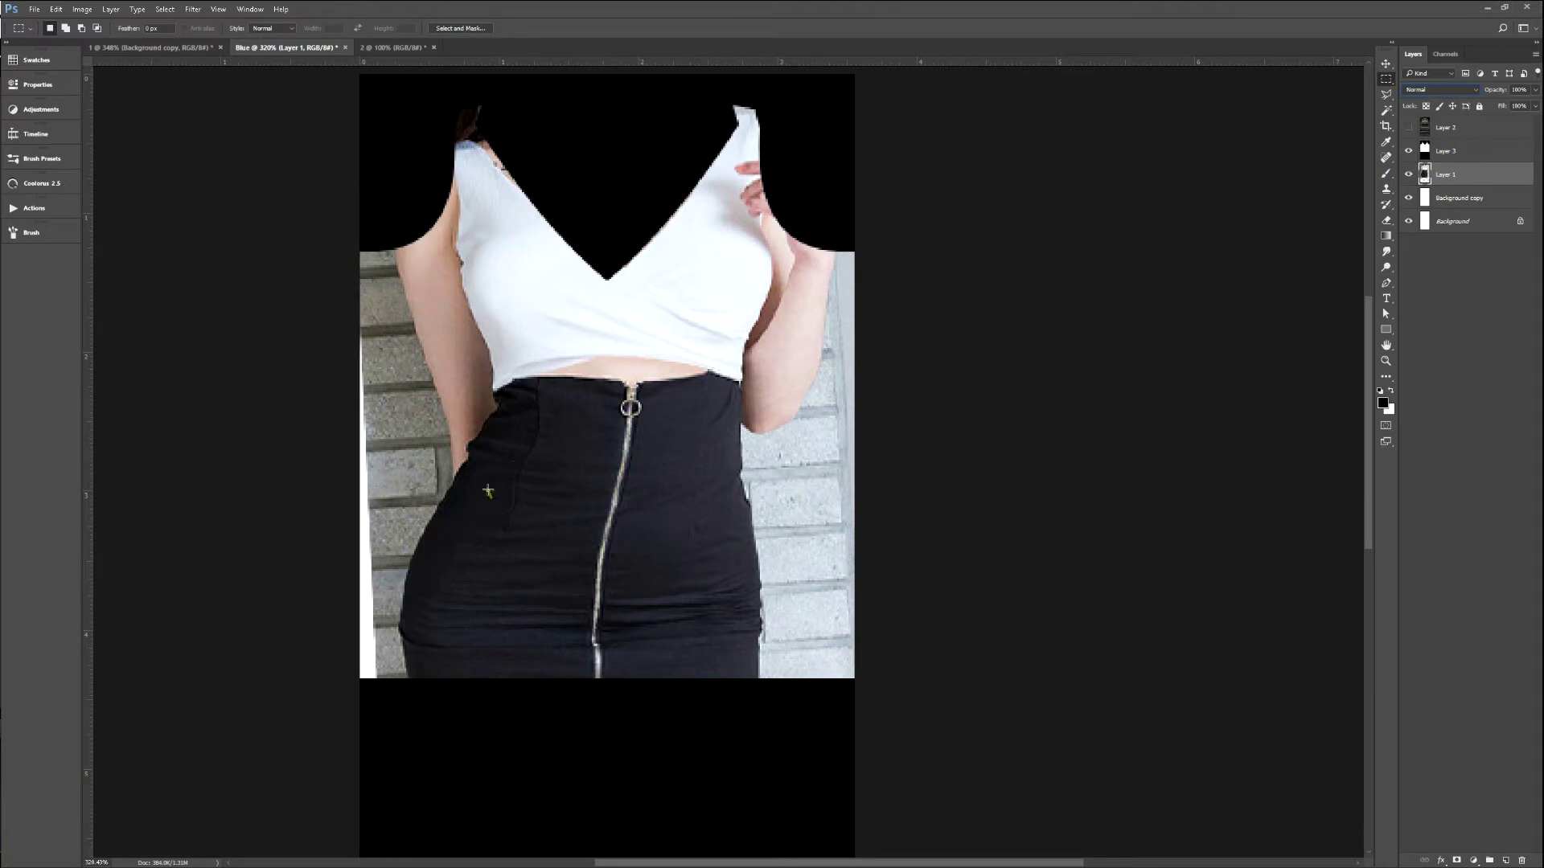
click(498, 505)
click(1386, 142)
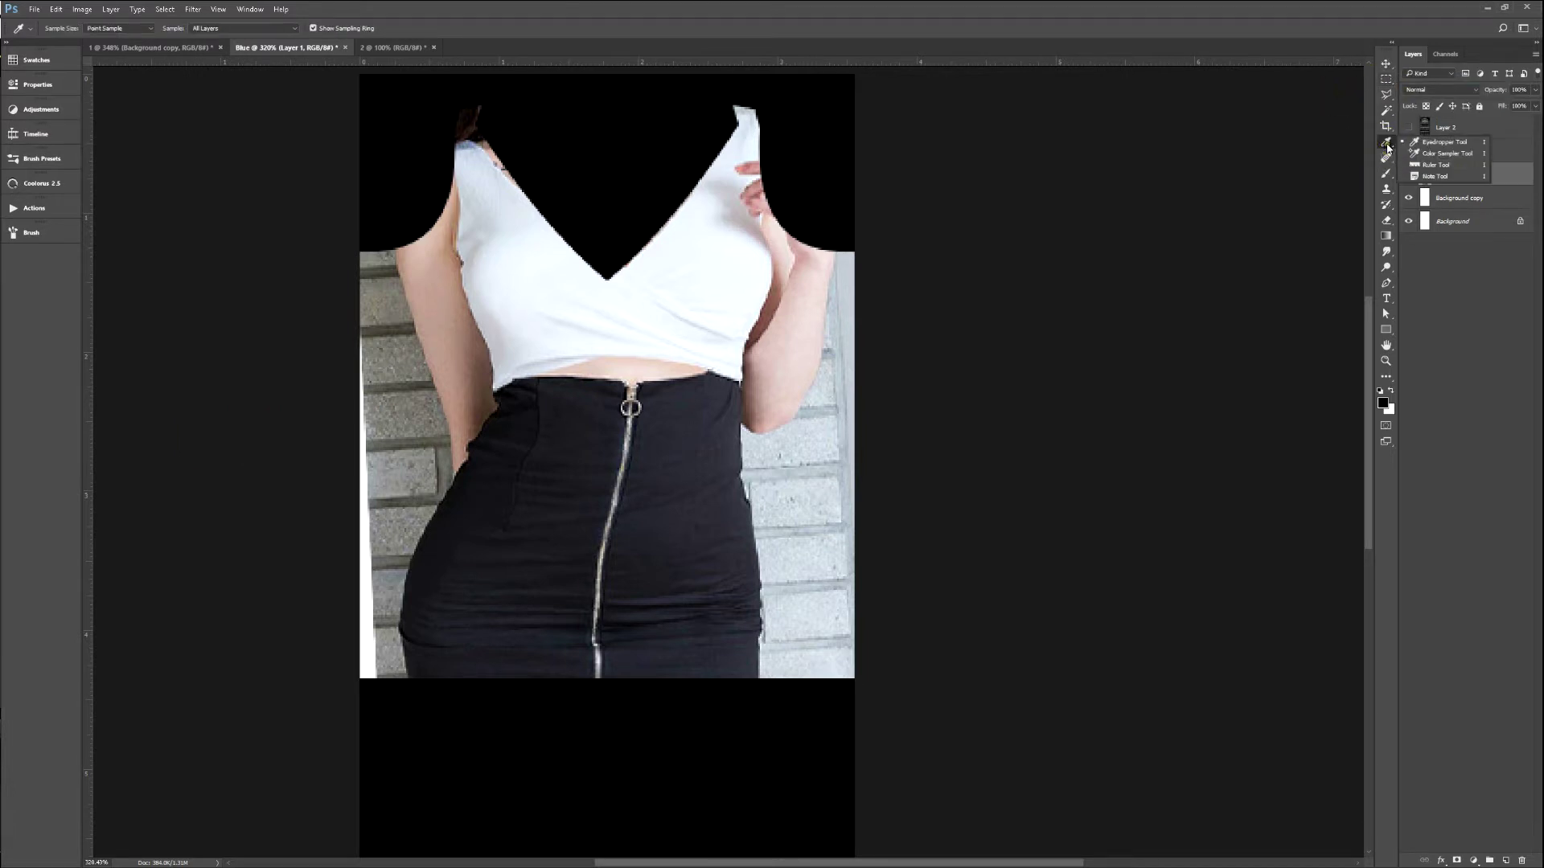
click(1385, 78)
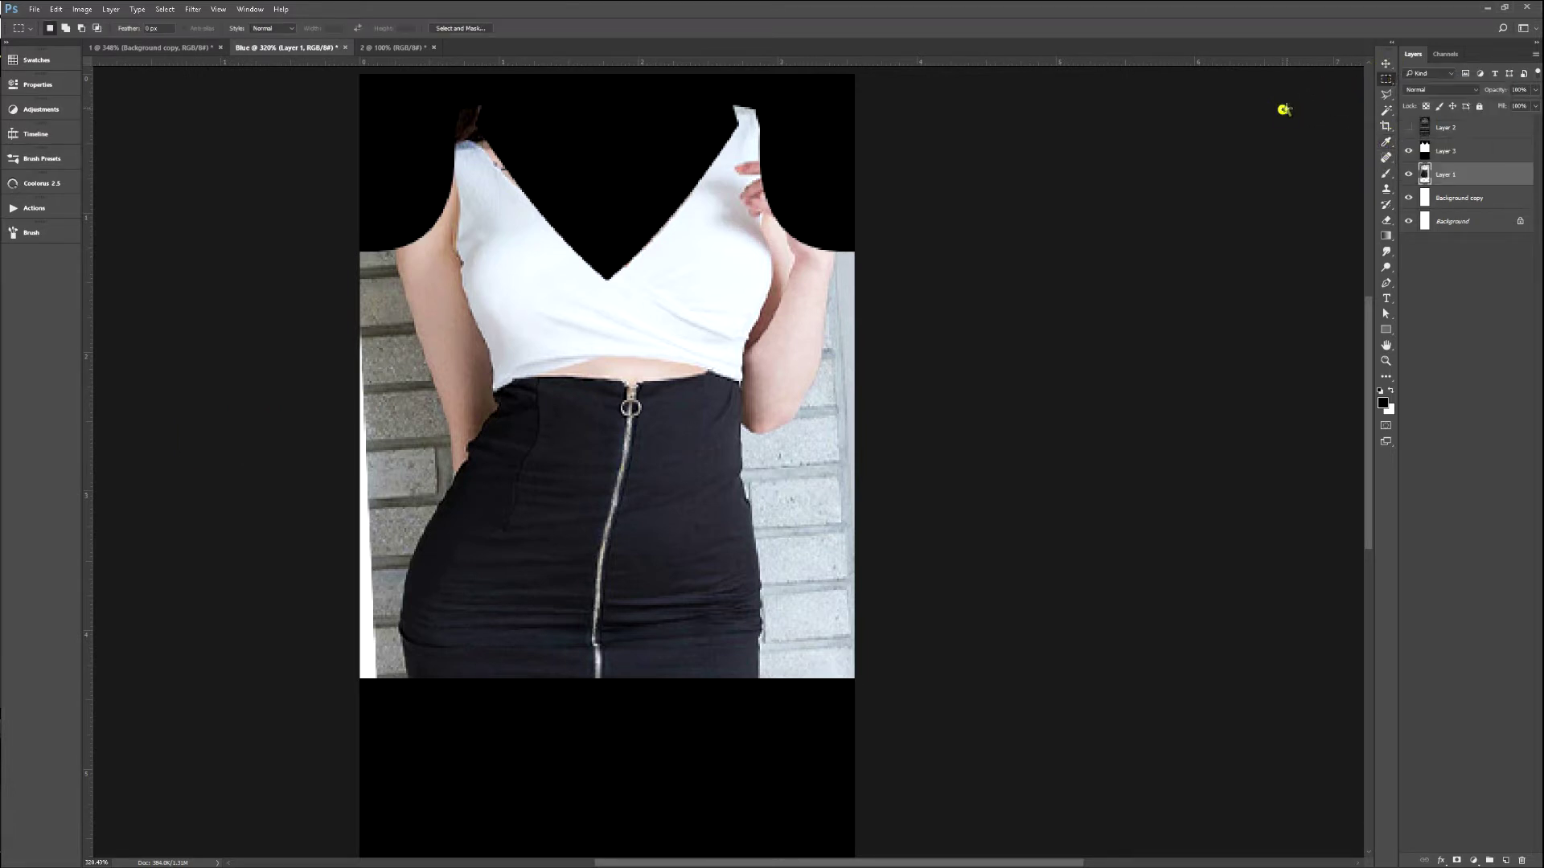
key(m)
key(i)
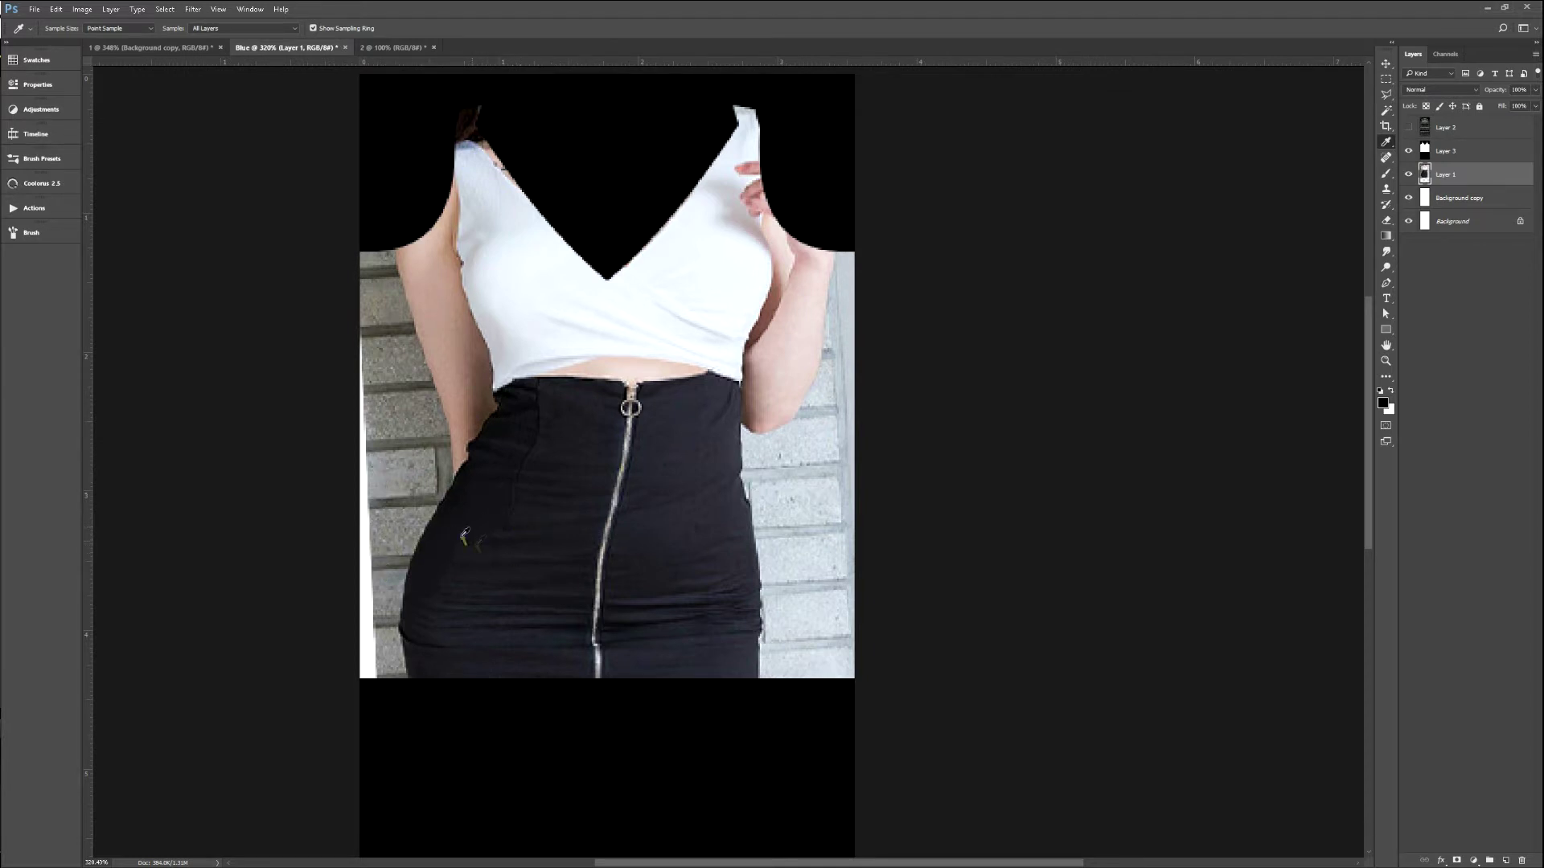
click(453, 530)
Add a new layer above Background copy and fill it with the foreground colour, checking it beneath the photo.
click(1451, 199)
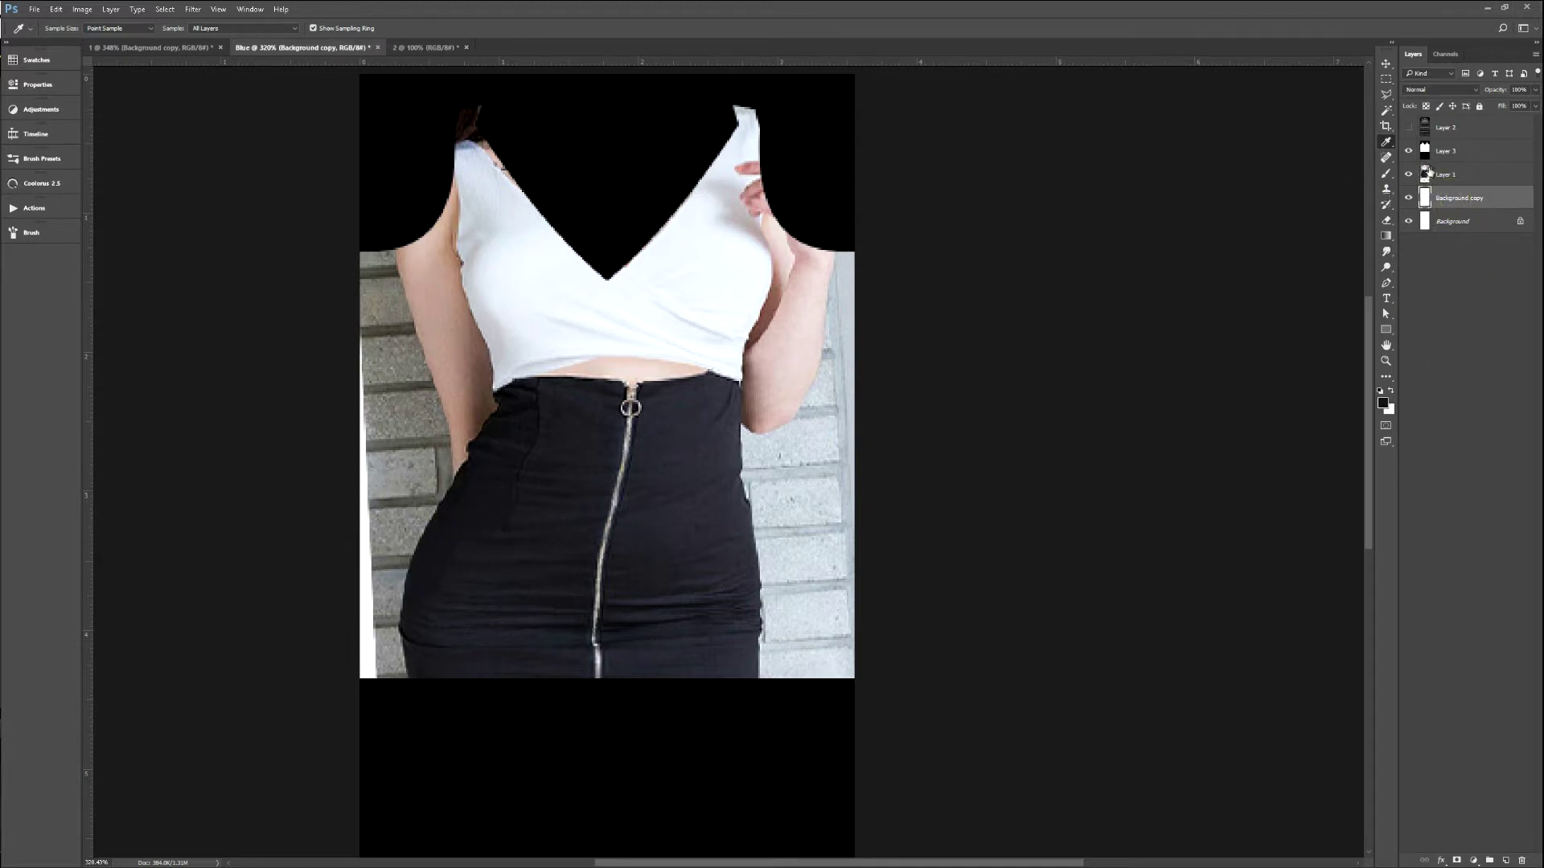
key(ctrl+shift+n)
key(Return)
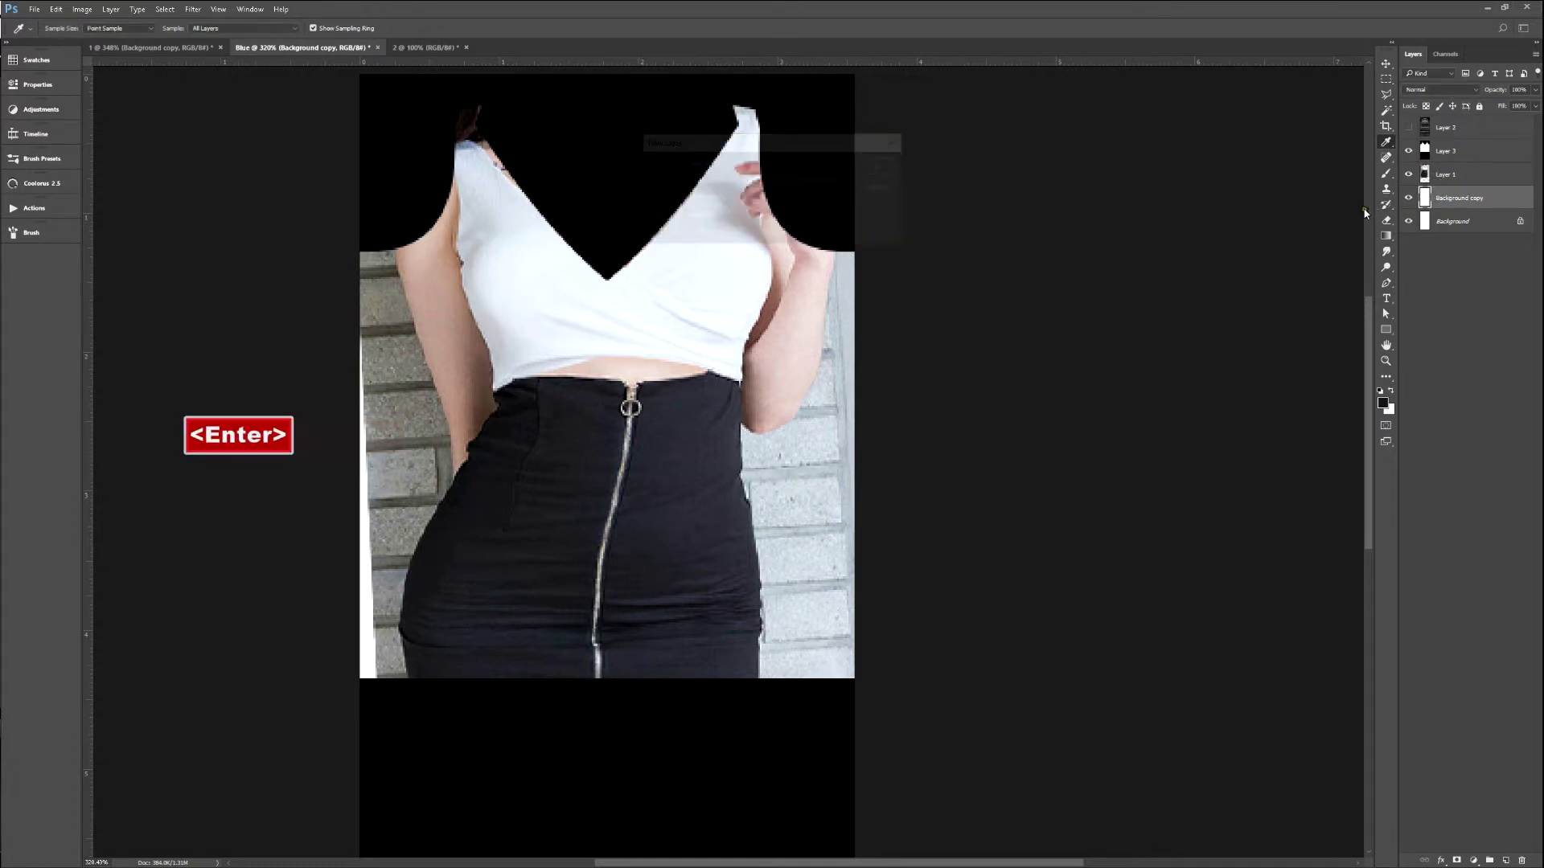
key(b)
key(alt+BackSpace)
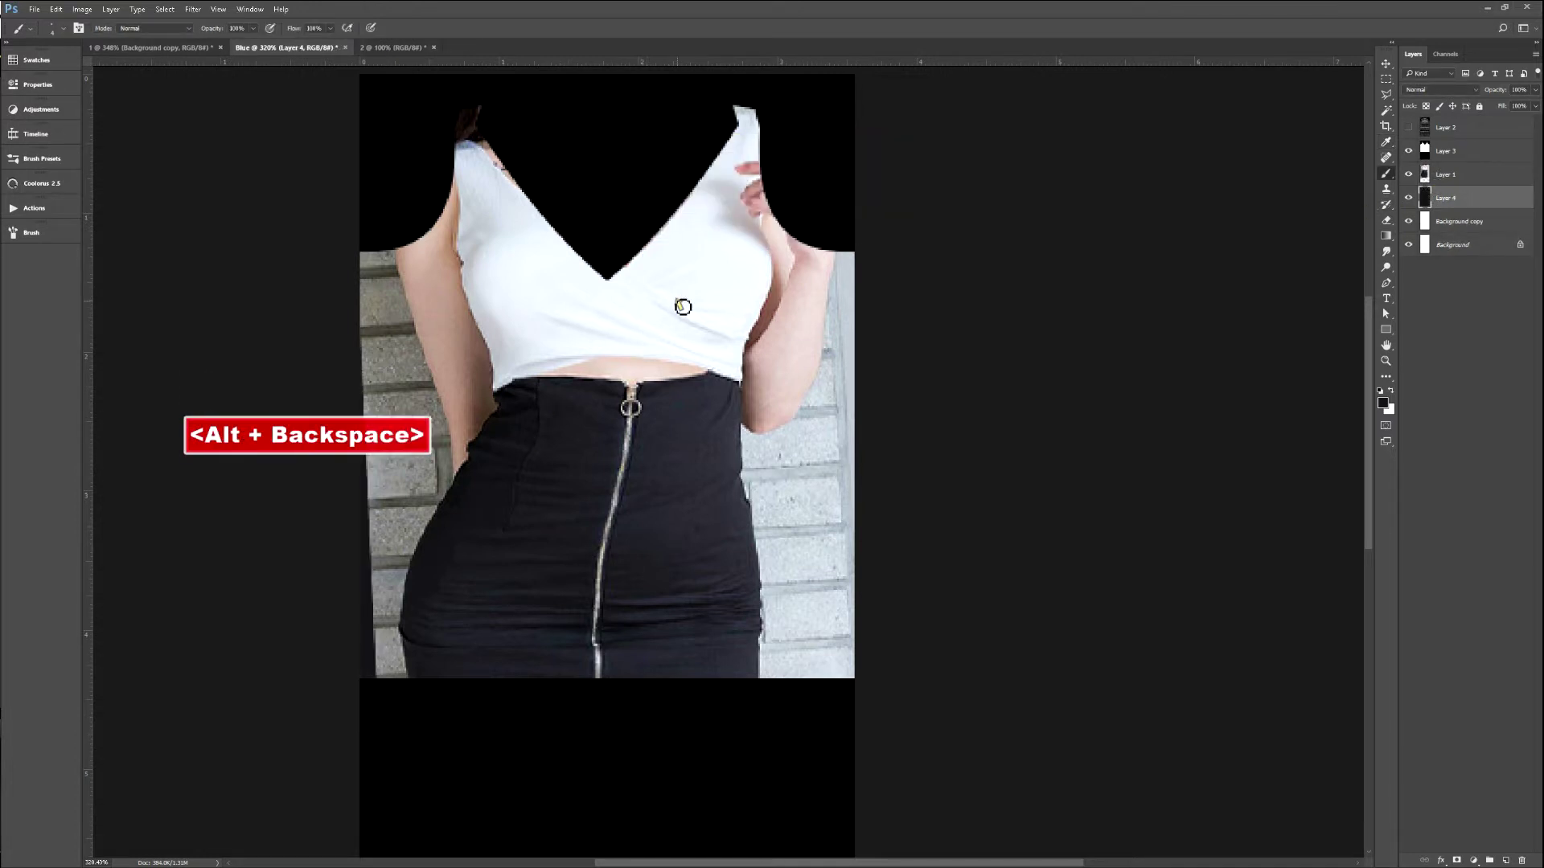
click(1409, 173)
click(1409, 173)
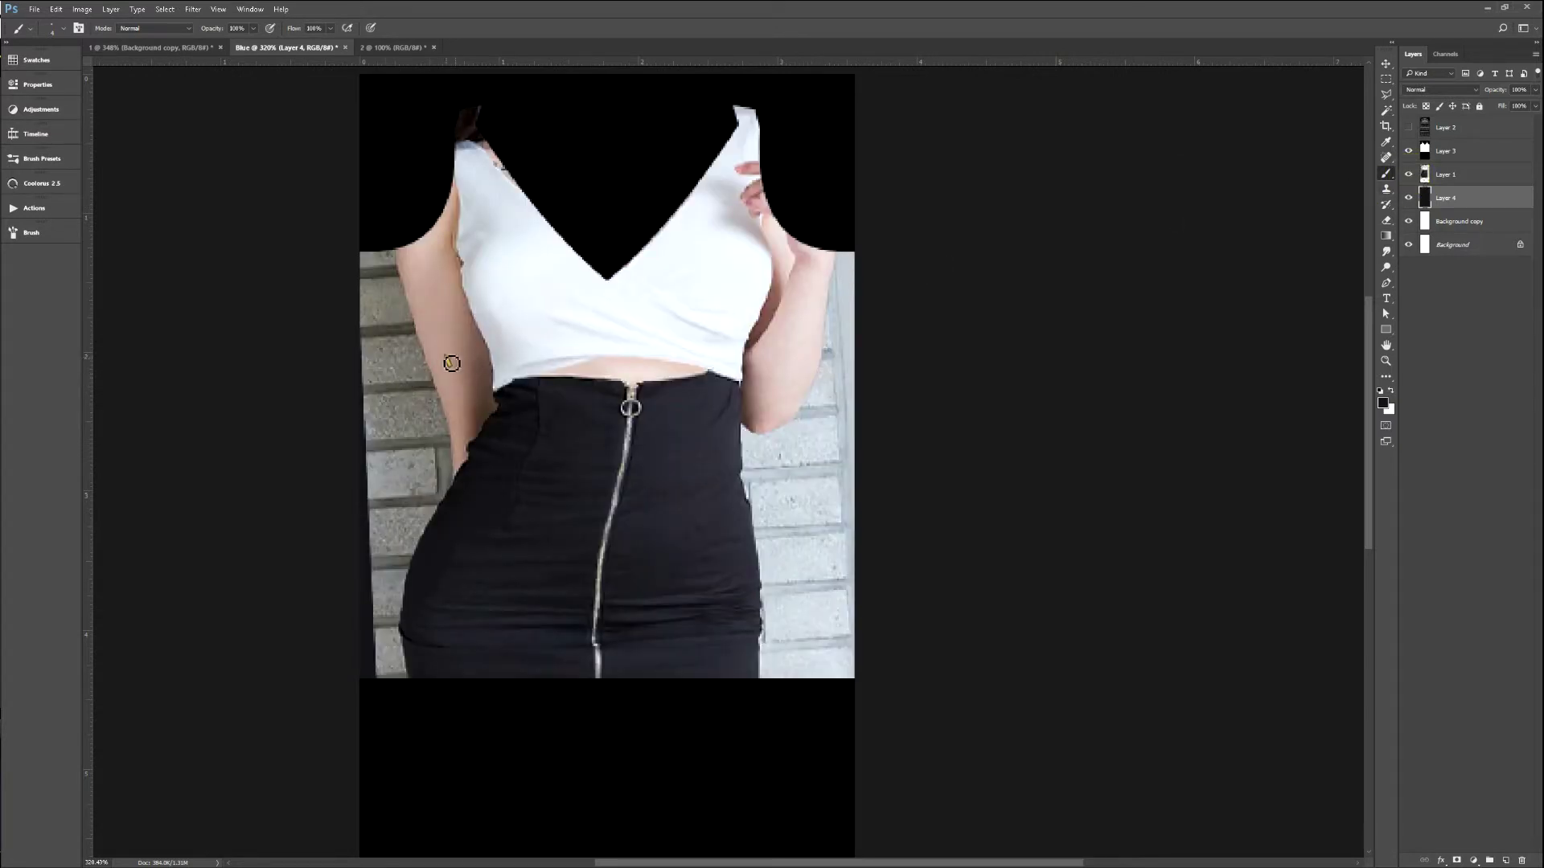
Sample the white top's light grey shade and fill Layer 4 with it from the upper edge down to the waistline.
key(i)
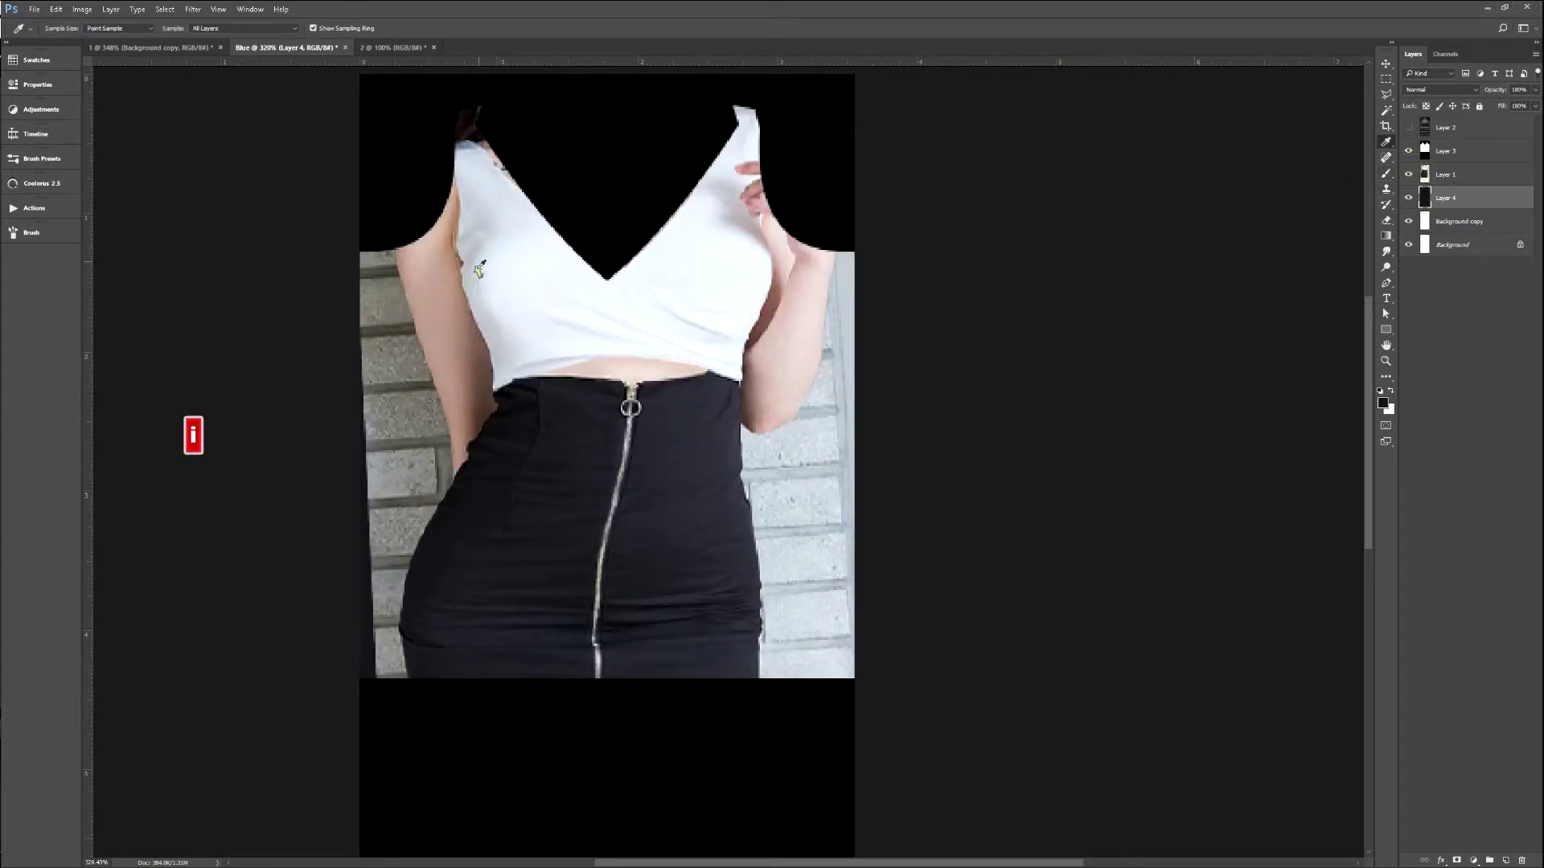
click(492, 332)
key(m)
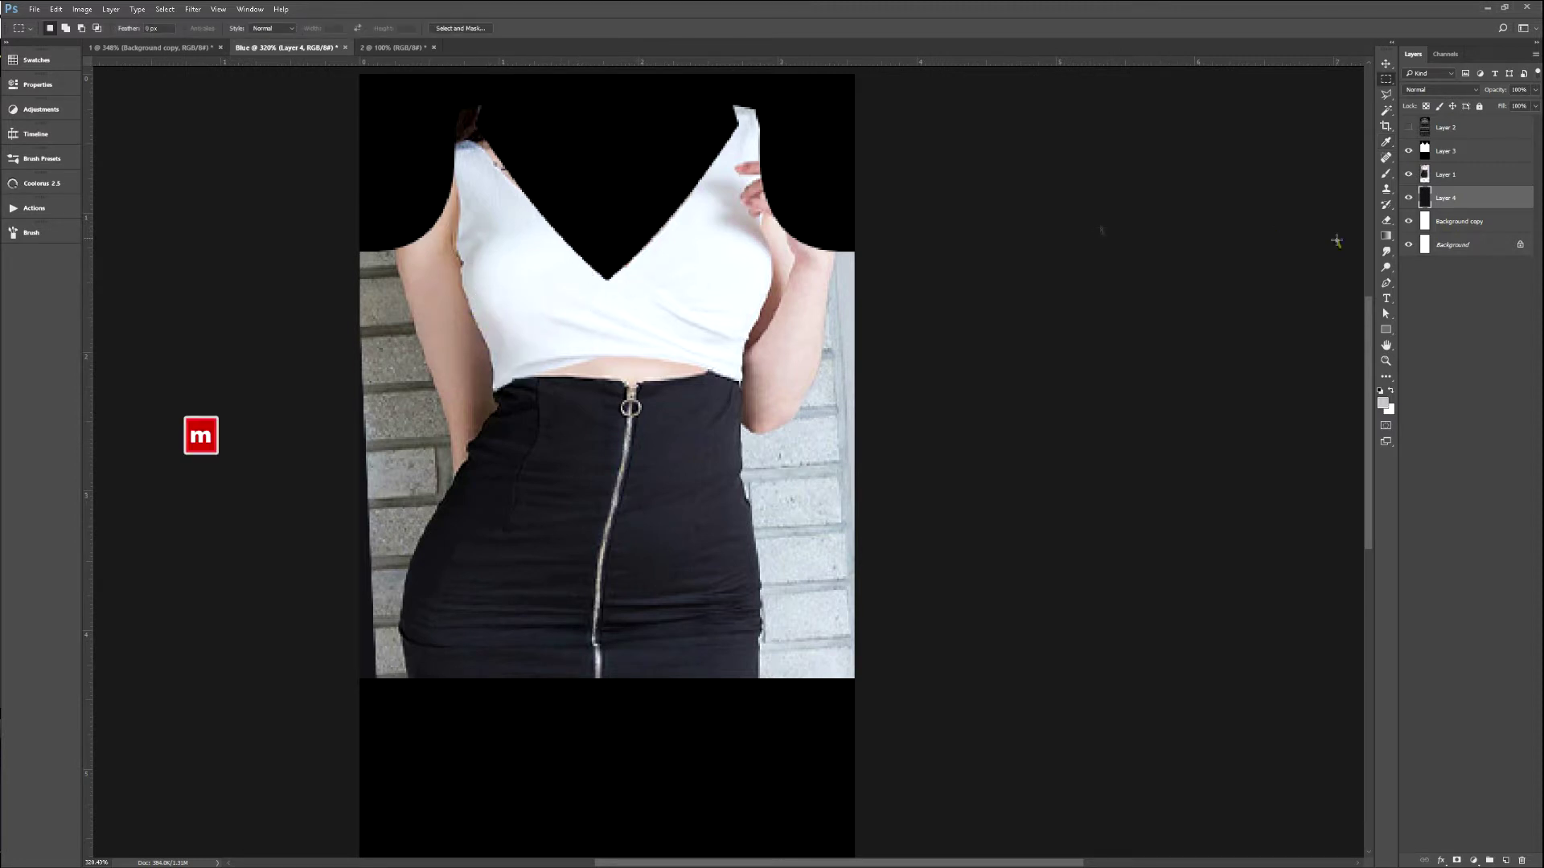
drag(313, 75, 944, 389)
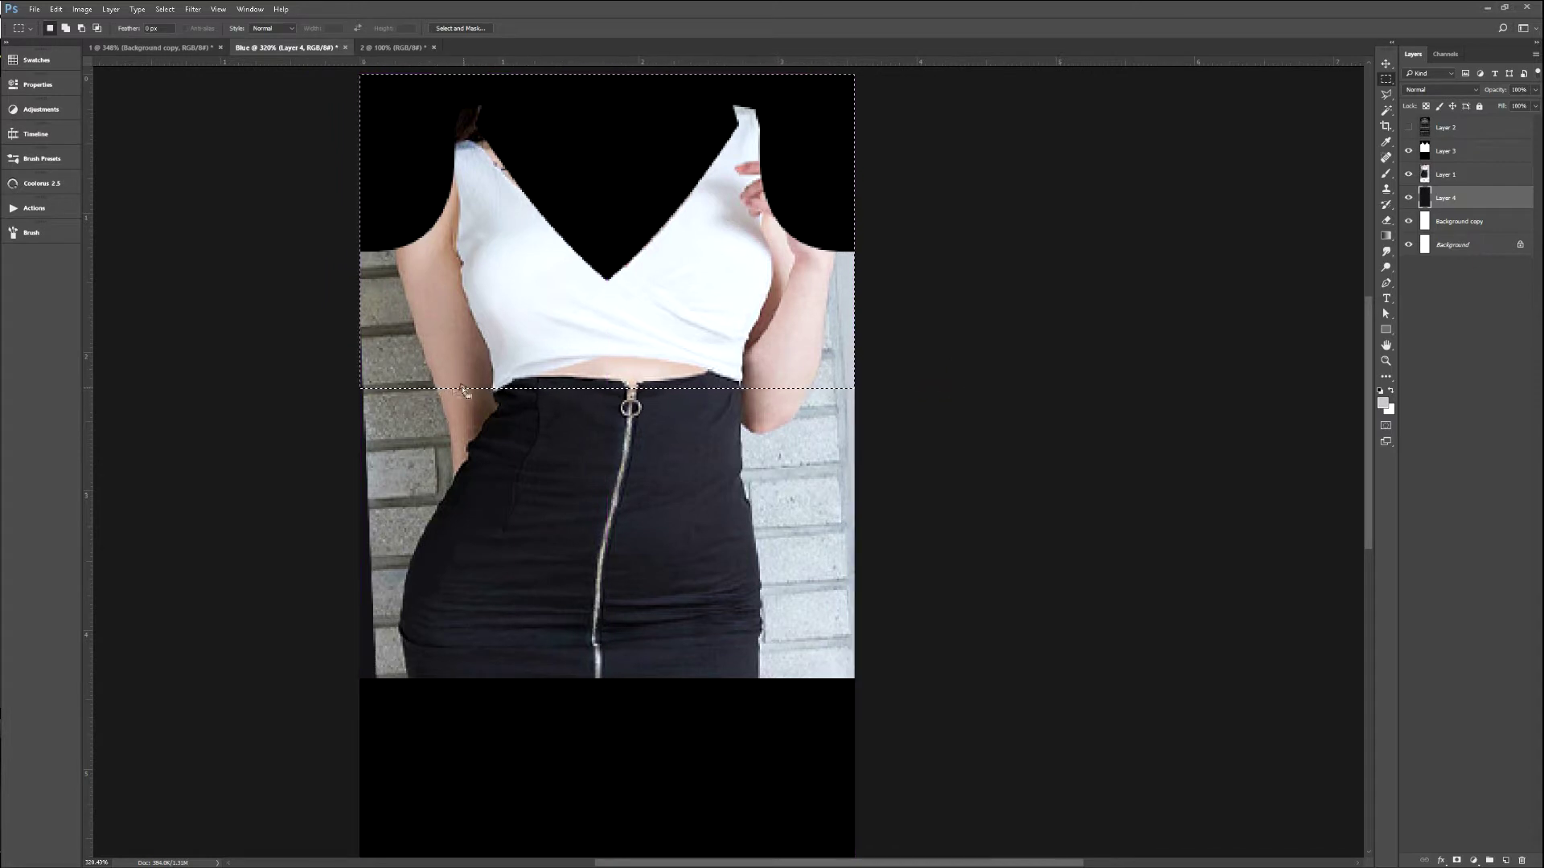
drag(355, 74, 906, 377)
key(alt+BackSpace)
key(ctrl+d)
Select Layer 1 and toggle its visibility to compare the photo with the two-tone fill beneath it.
click(1408, 174)
click(1408, 174)
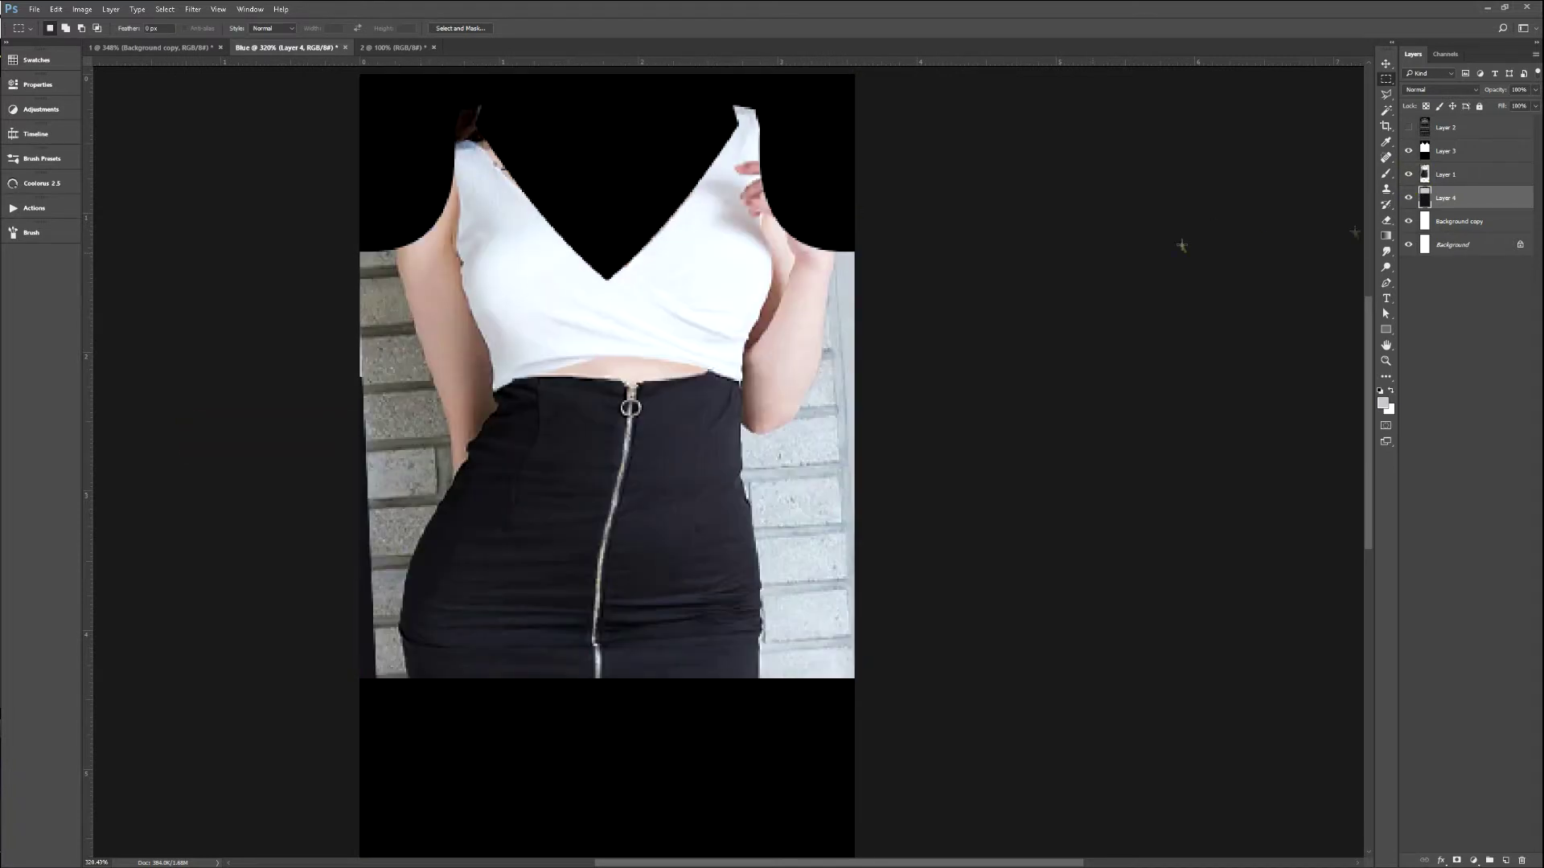
click(1427, 178)
click(1408, 174)
click(1408, 174)
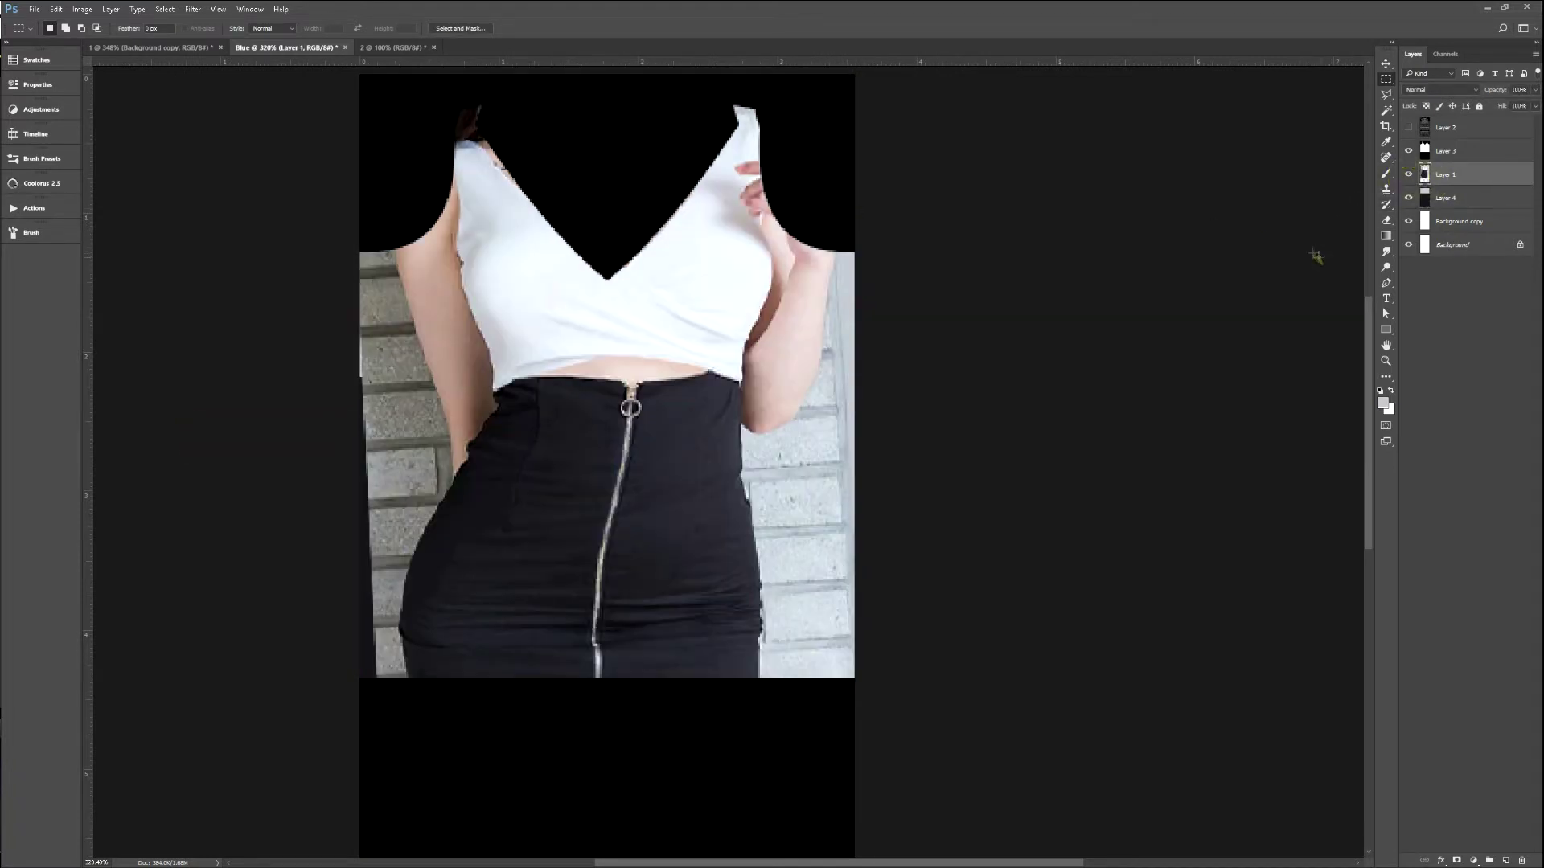
click(1407, 175)
click(1408, 175)
key(l)
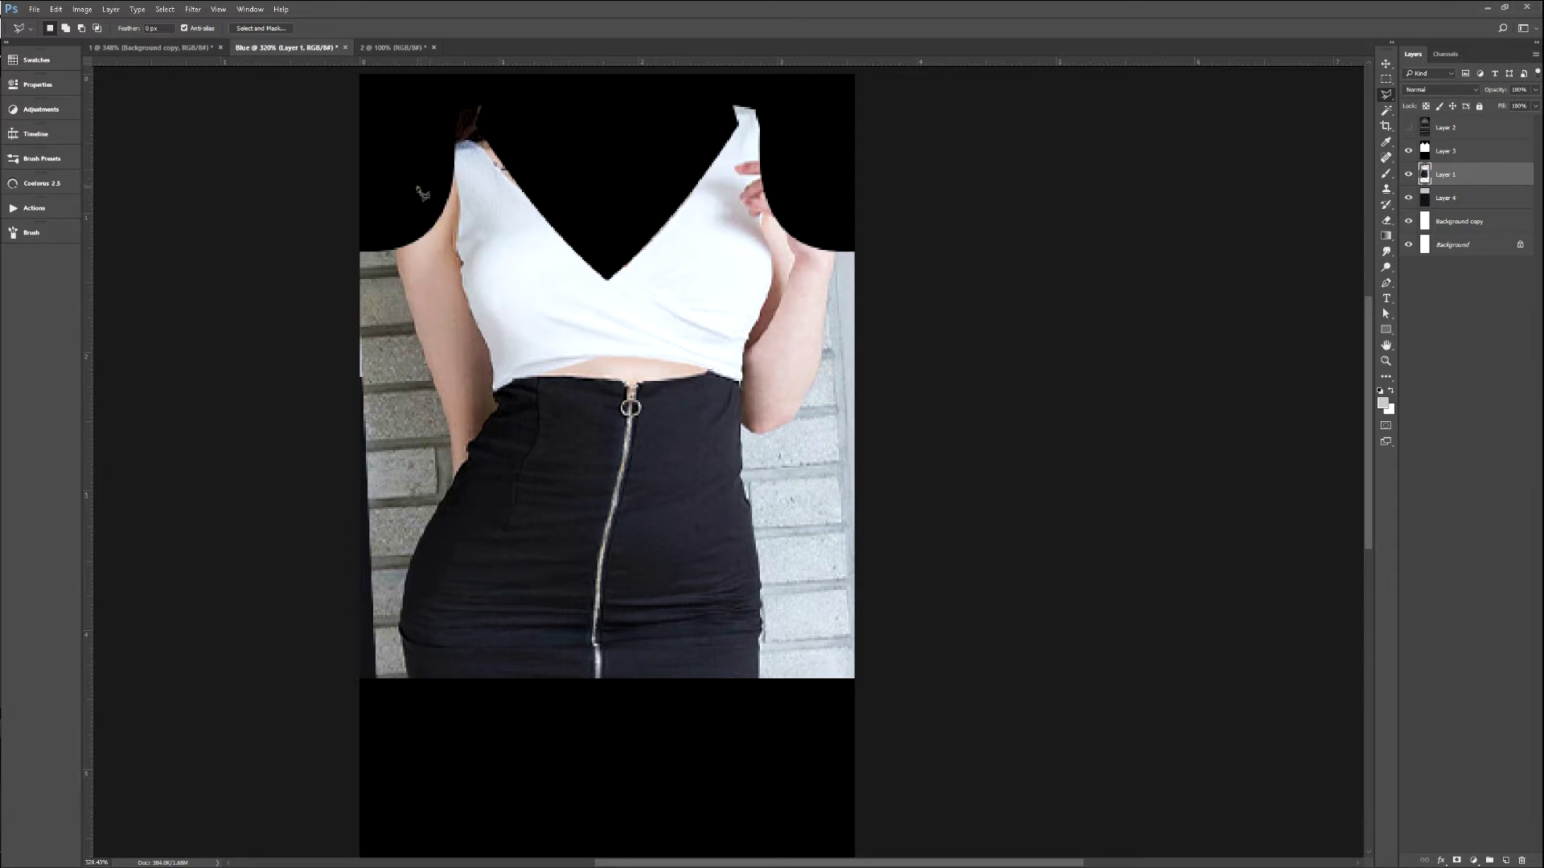
click(448, 164)
key(ctrl+alt+z)
click(410, 222)
key(Escape)
Outline the arm and brick background along the outfit's left edge with the Lasso tool, and delete them from Layer 1.
click(1385, 95)
click(1422, 100)
drag(455, 147, 464, 214)
mouse_move(414, 685)
mouse_down()
mouse_move(445, 717)
mouse_move(619, 782)
mouse_up()
mouse_move(545, 840)
mouse_down()
mouse_move(354, 242)
mouse_move(450, 151)
mouse_up()
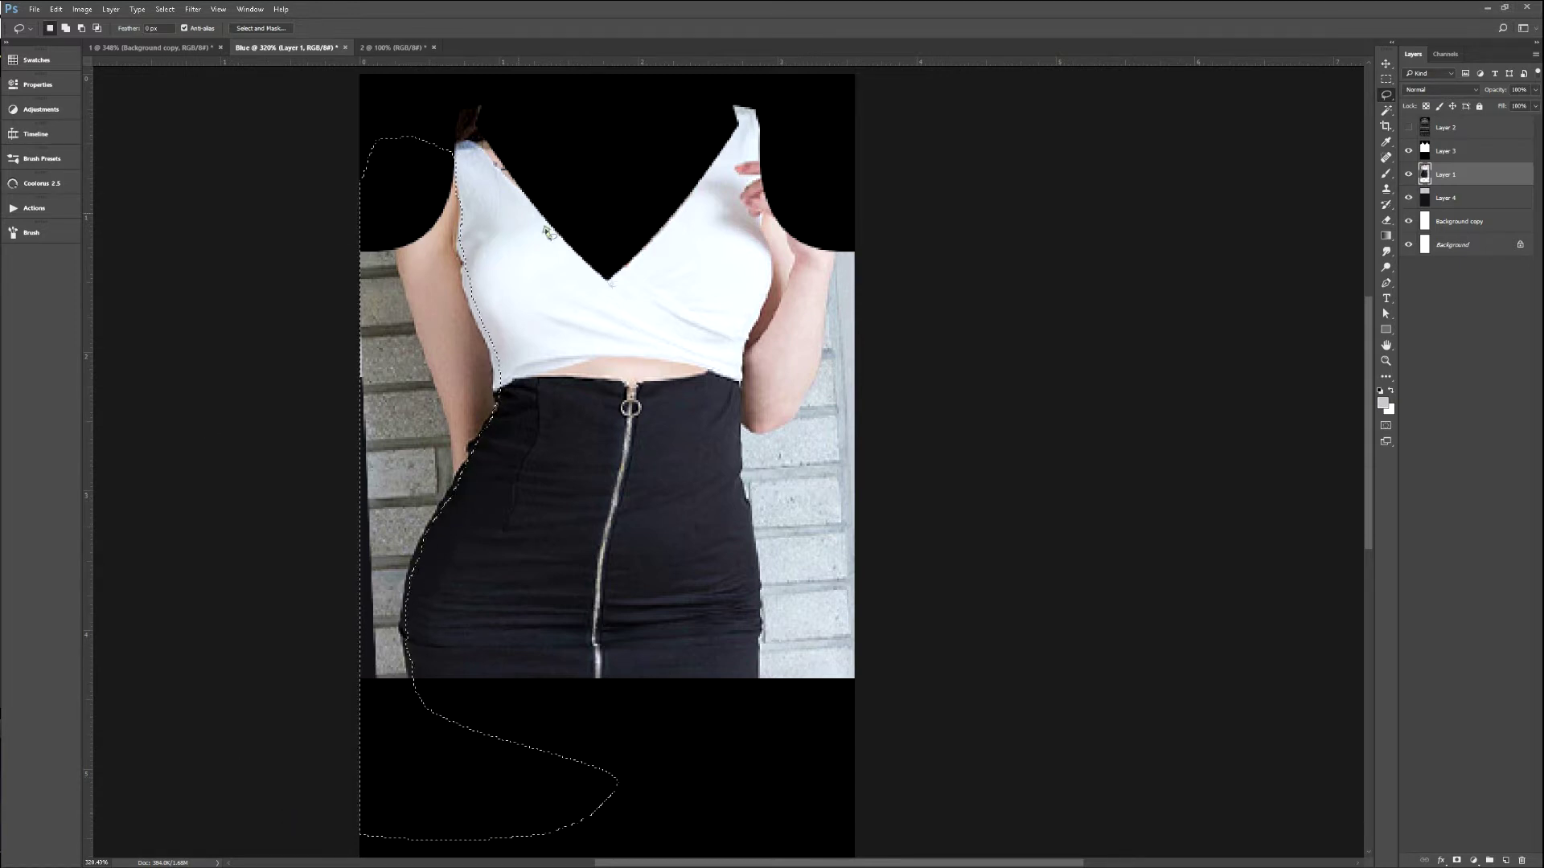
mouse_move(434, 706)
mouse_down()
mouse_move(420, 826)
mouse_move(502, 865)
mouse_move(603, 740)
mouse_up()
key(ctrl+alt+z)
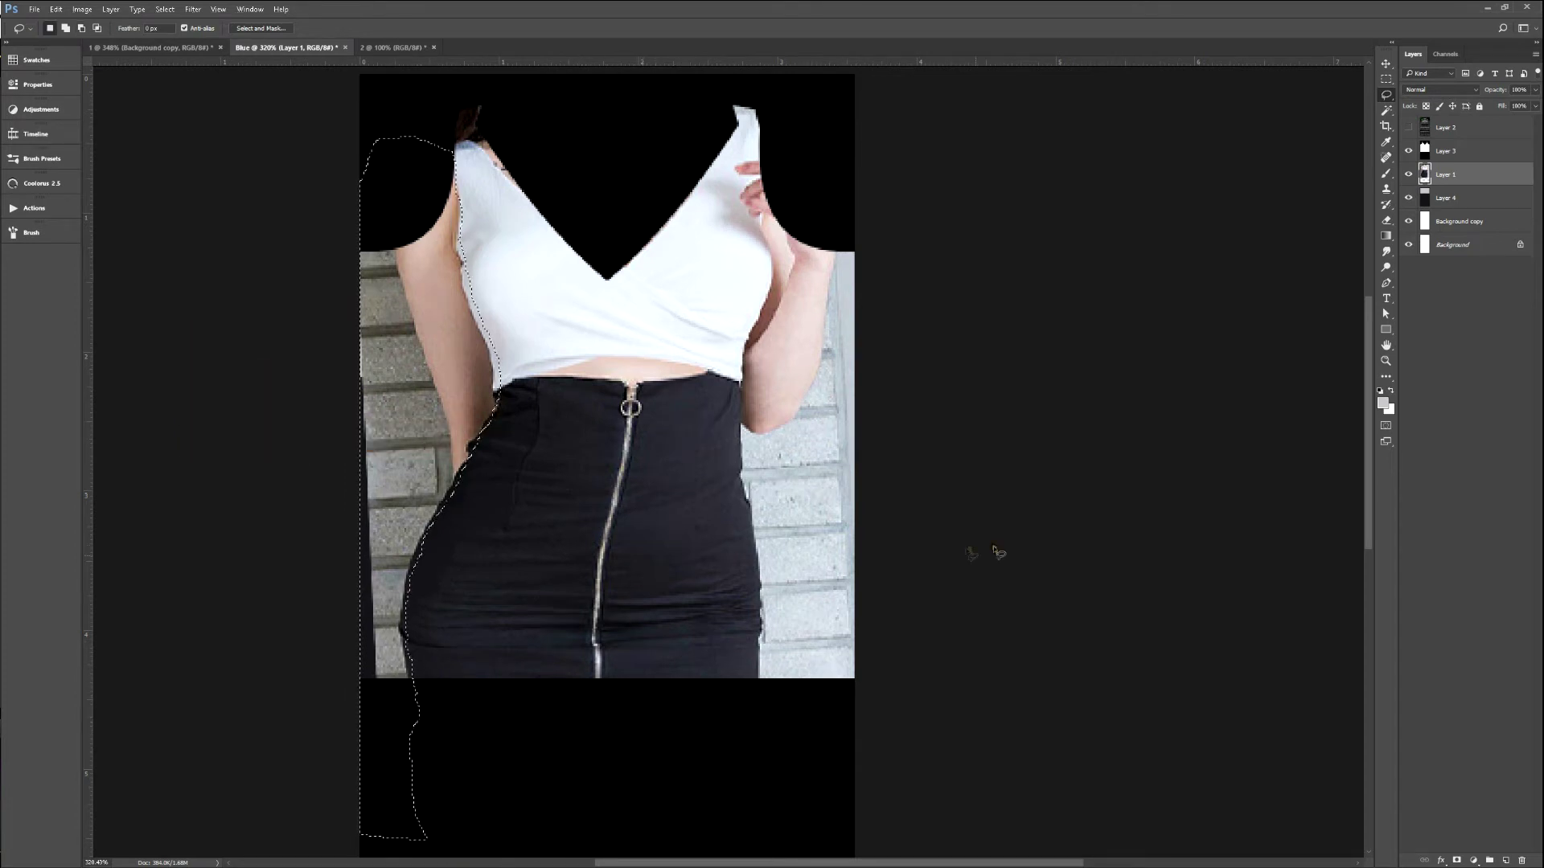
key(Delete)
key(ctrl+d)
Outline the hand, arm and wall along the outfit's right edge with the Lasso tool, and delete them from Layer 1.
drag(737, 111, 733, 176)
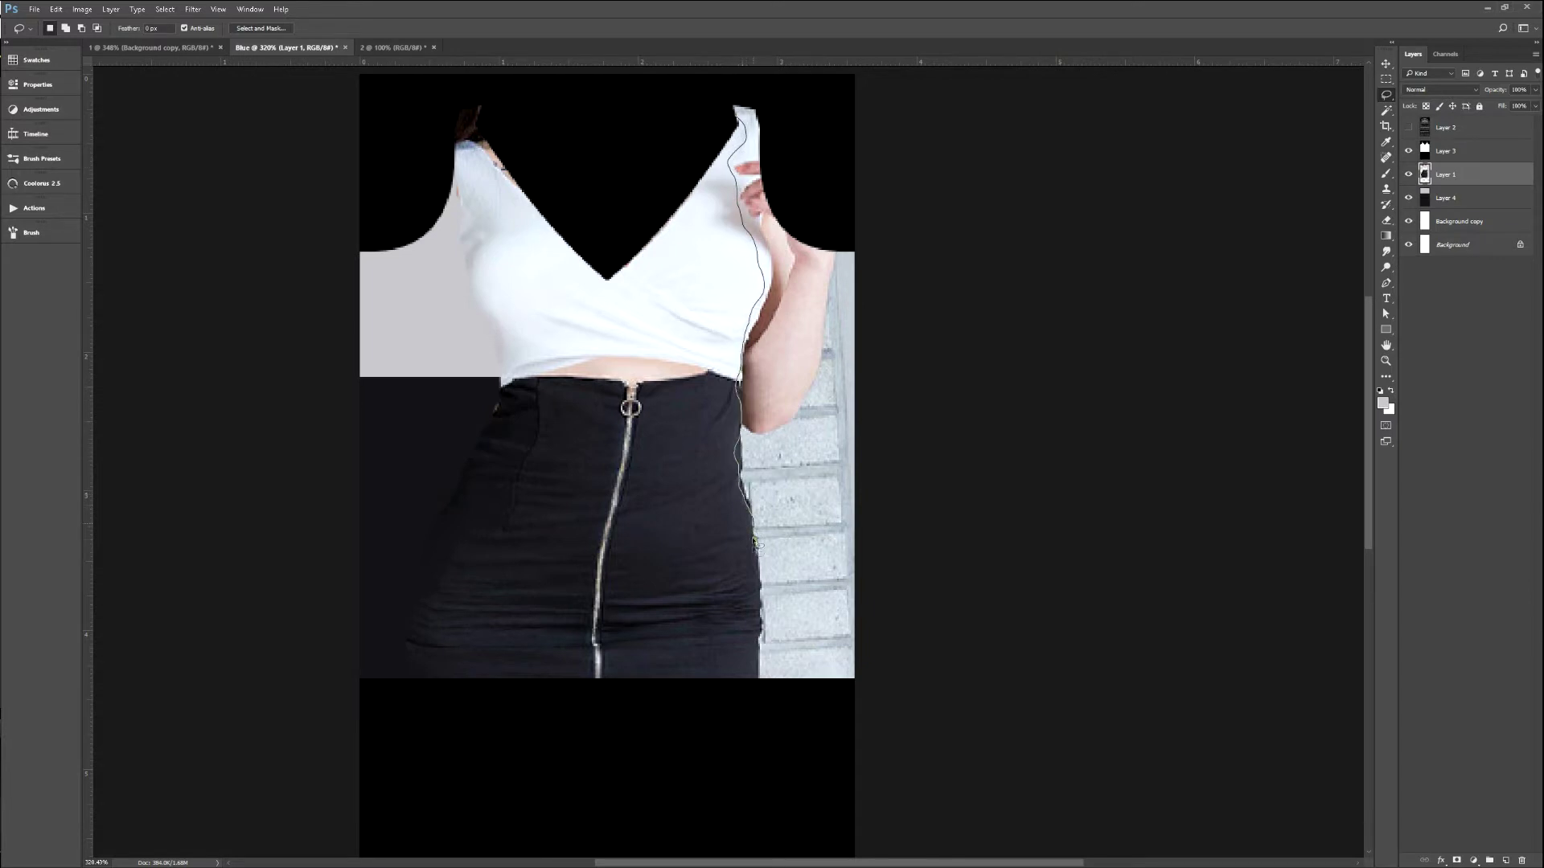
drag(804, 741, 890, 131)
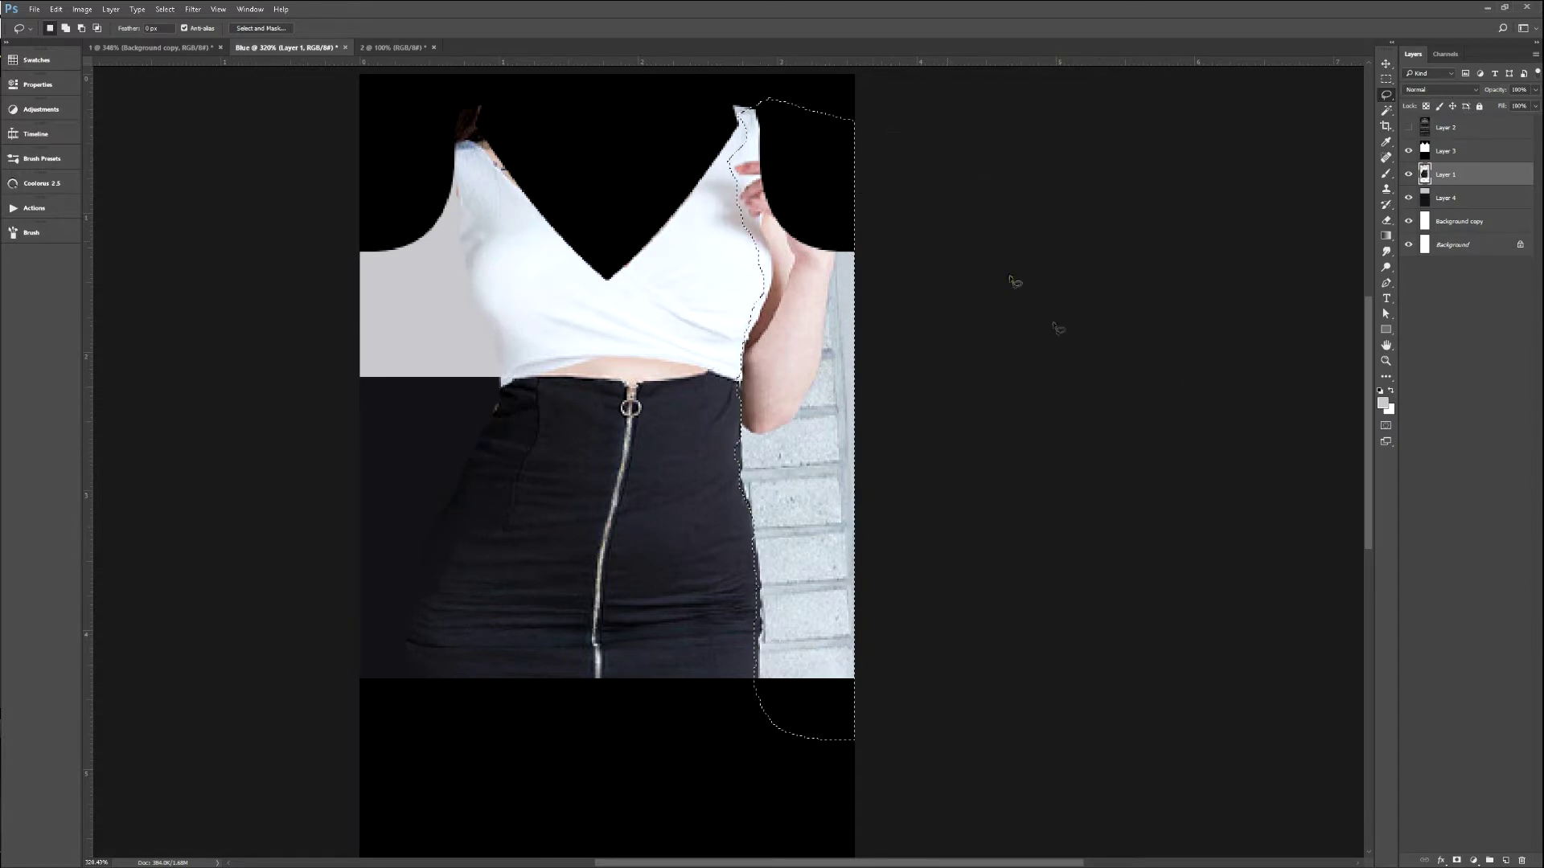
key(Delete)
key(ctrl+d)
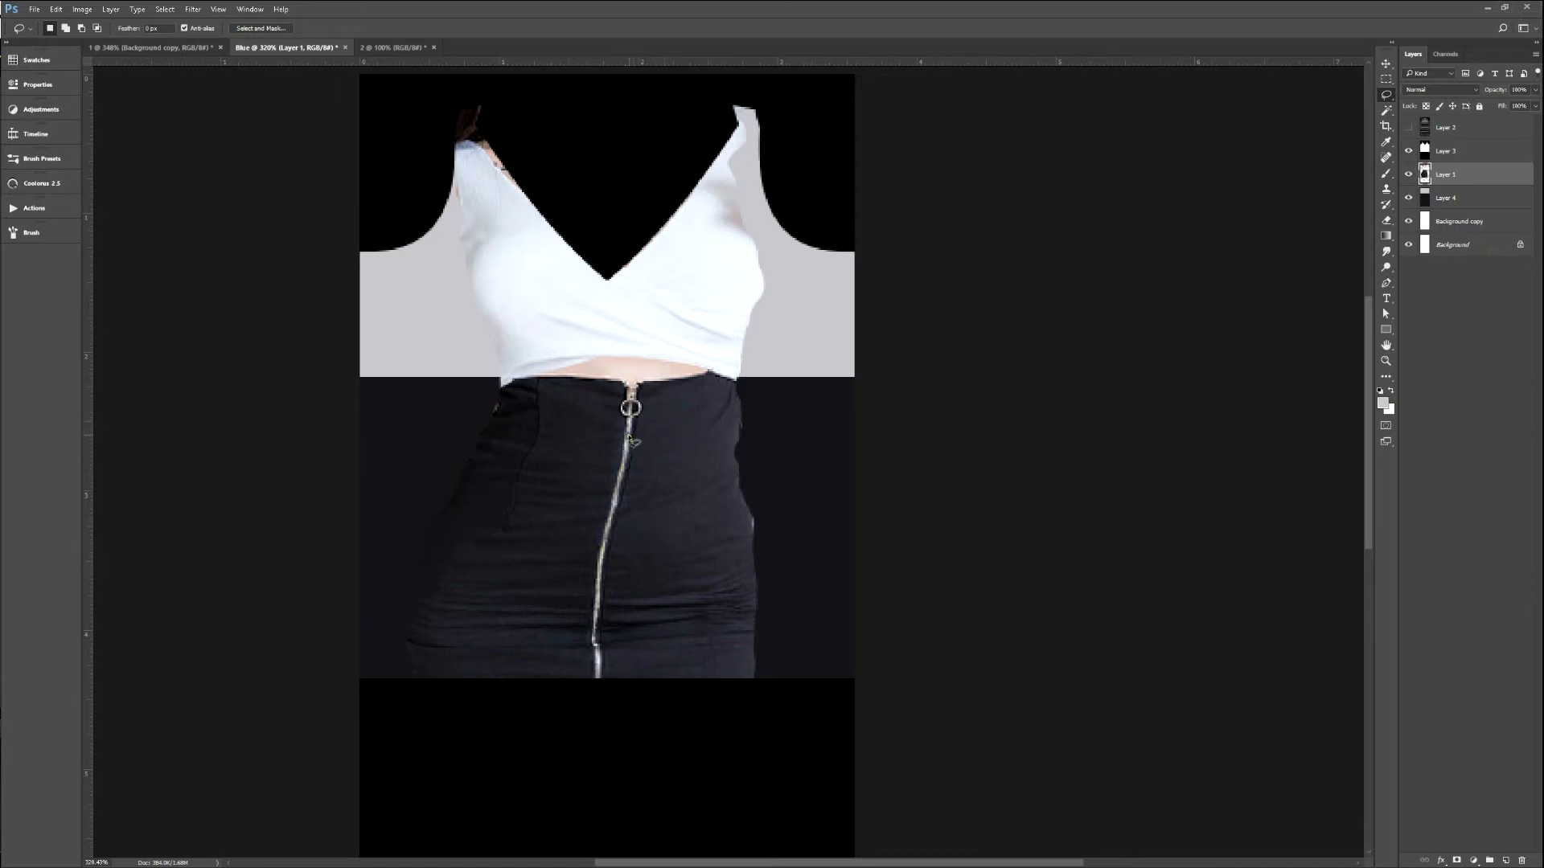
Shift Layer 1 slightly up and left and warp it to fit the mask's V-neckline and straighten the zip.
key(ctrl+t)
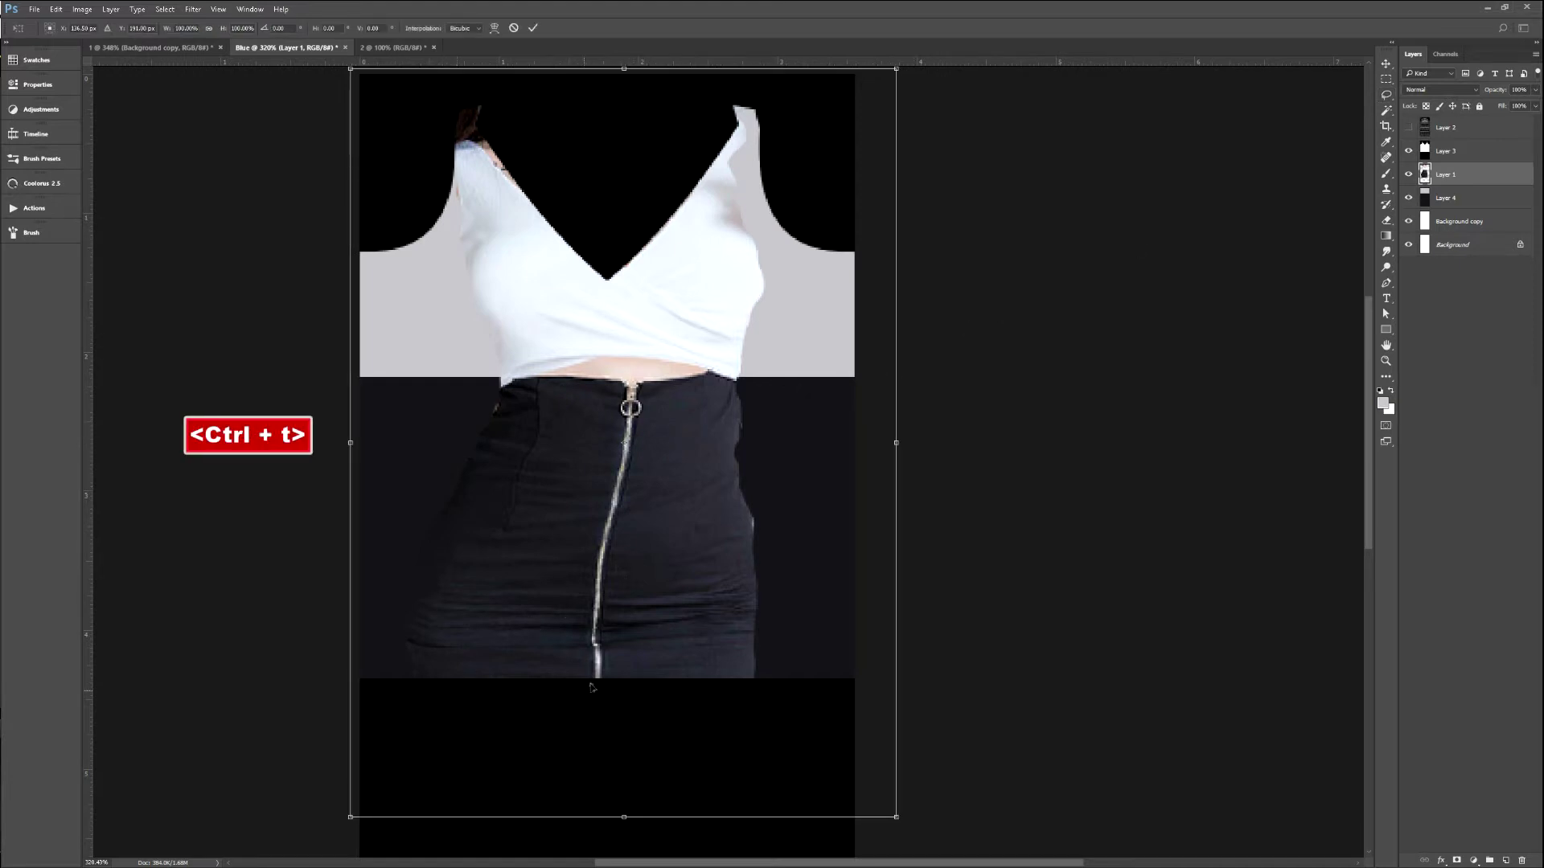
drag(653, 292, 643, 282)
key(ctrl+alt+z)
right_click(649, 303)
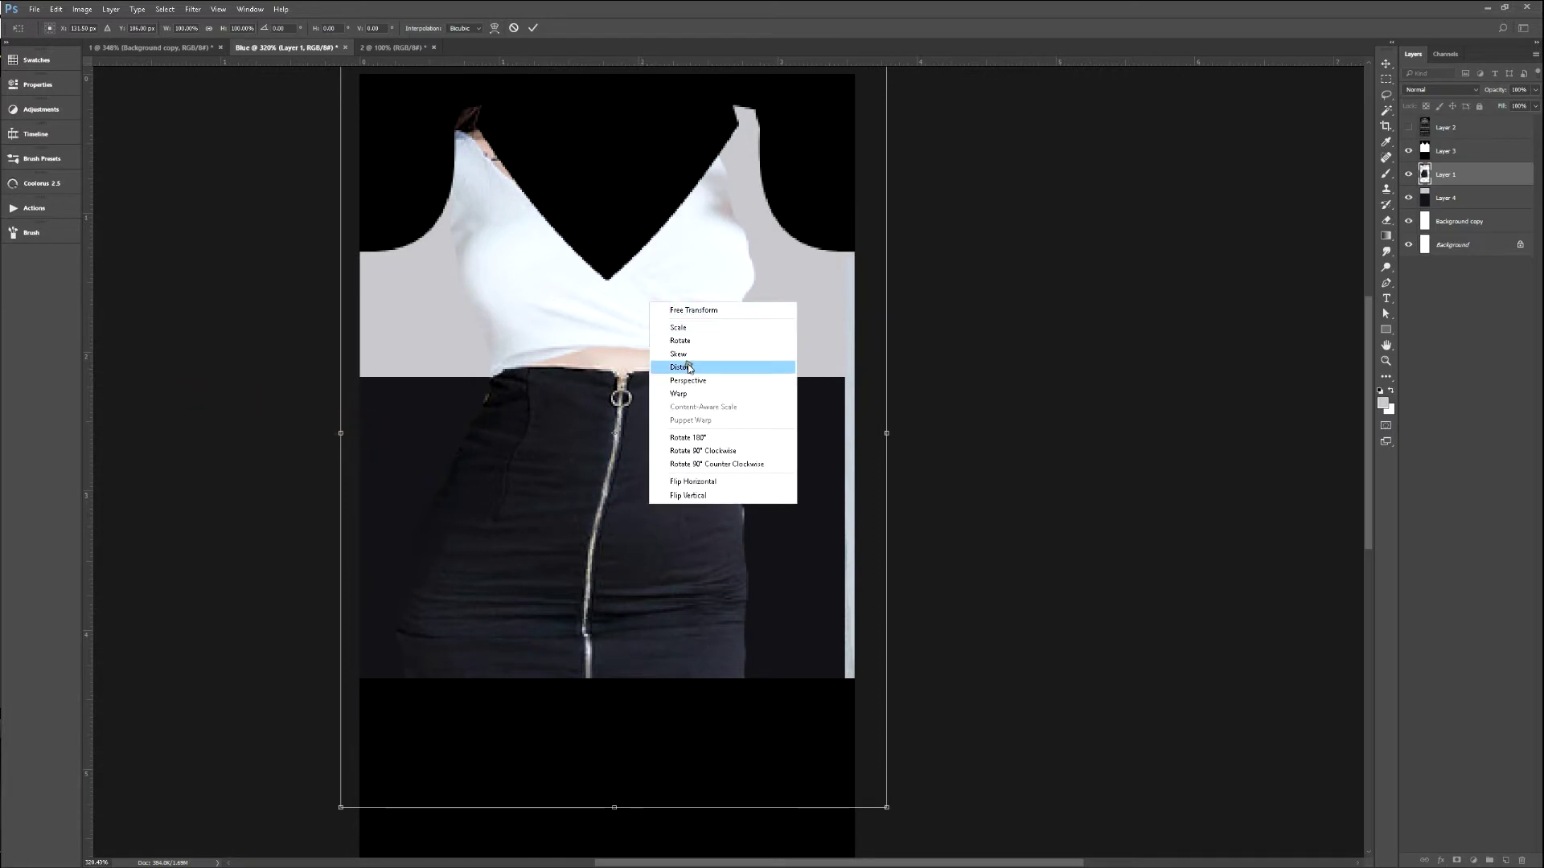
click(679, 394)
drag(667, 251, 680, 297)
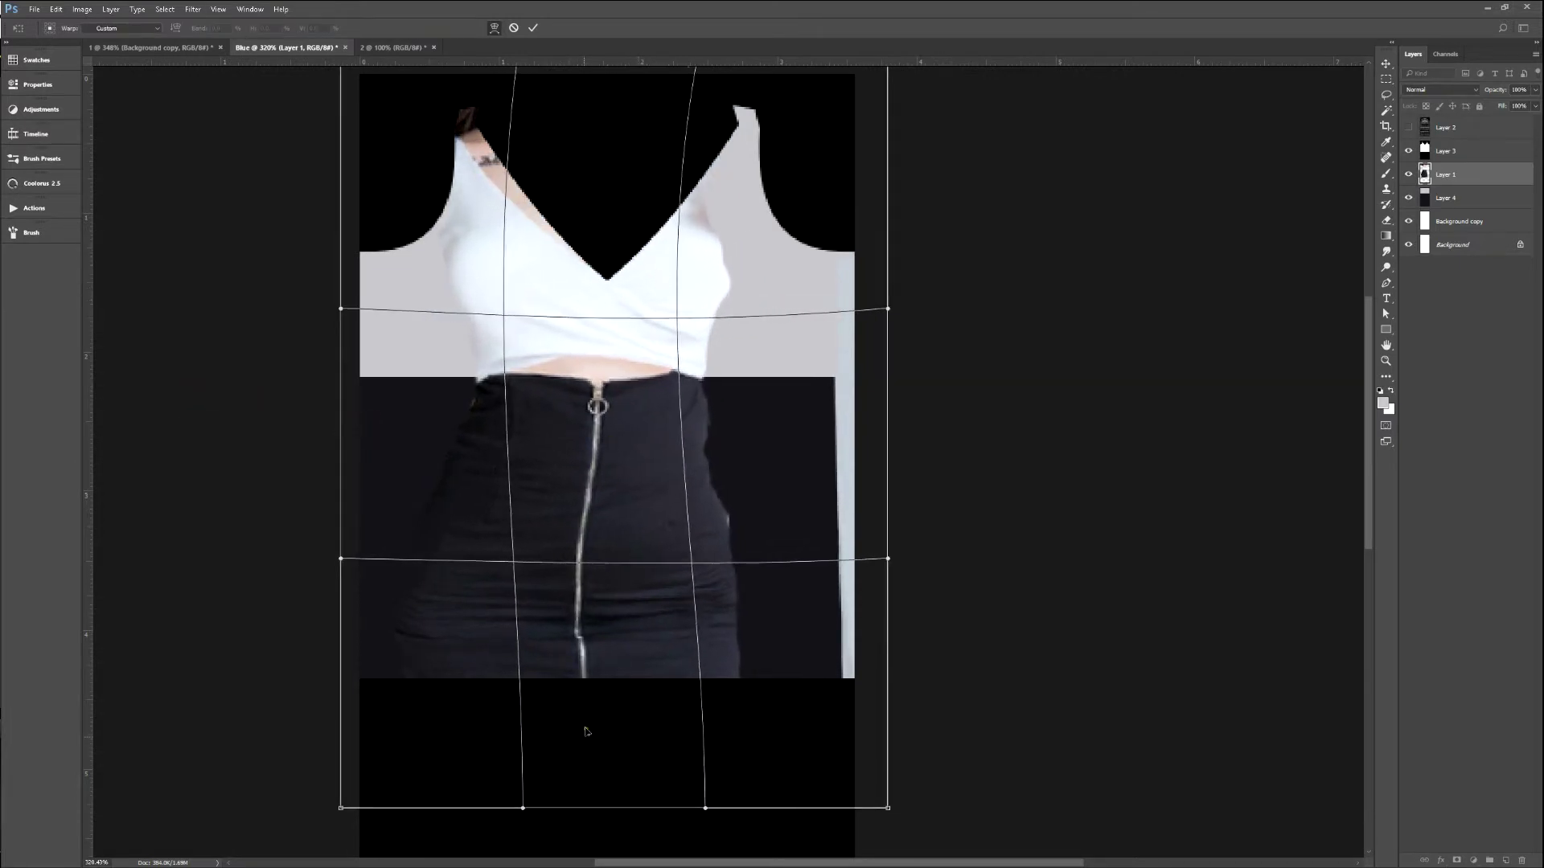
drag(570, 800, 529, 544)
drag(706, 438, 701, 434)
drag(655, 276, 573, 229)
drag(368, 86, 391, 87)
mouse_move(669, 277)
mouse_down()
mouse_move(655, 276)
mouse_move(694, 279)
mouse_up()
key(Return)
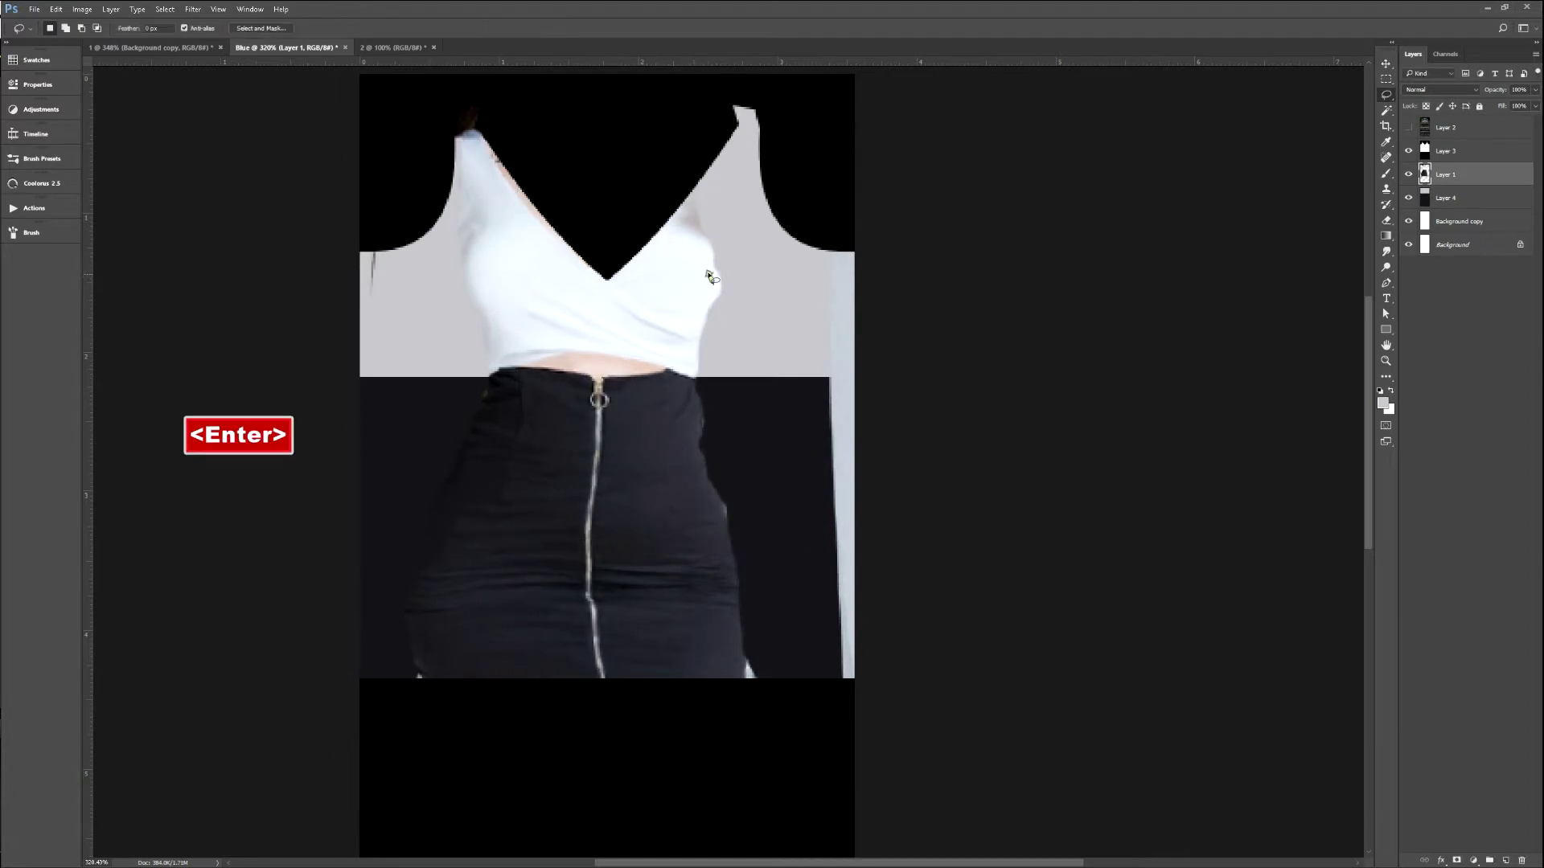
Crop the Blue document to its existing canvas bounds to discard the layer pixels lying outside.
key(ctrl)
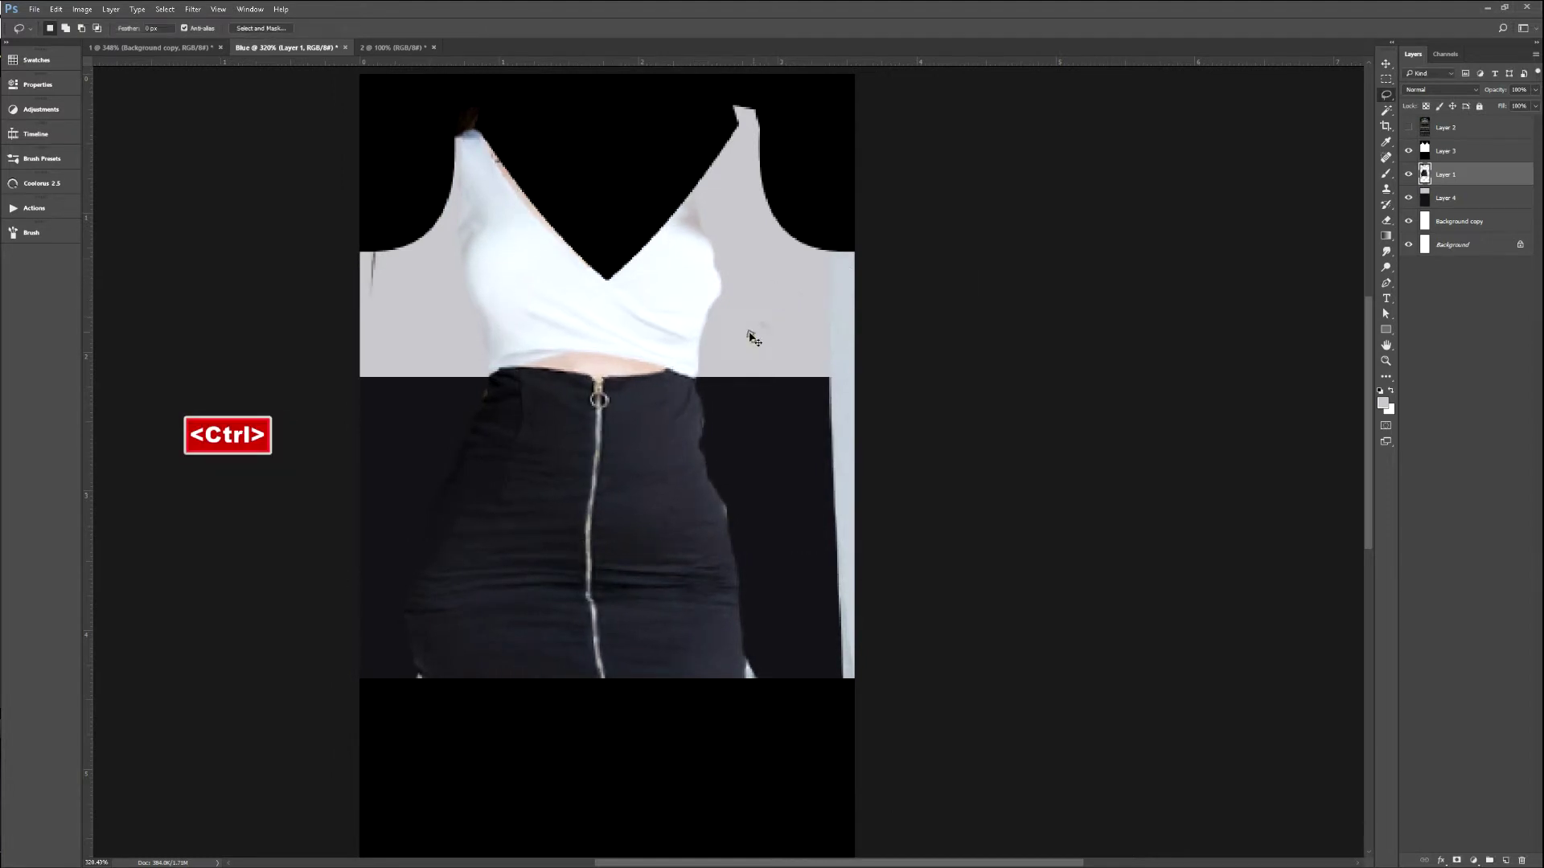
key(ctrl+t)
key(Escape)
key(c)
key(Return)
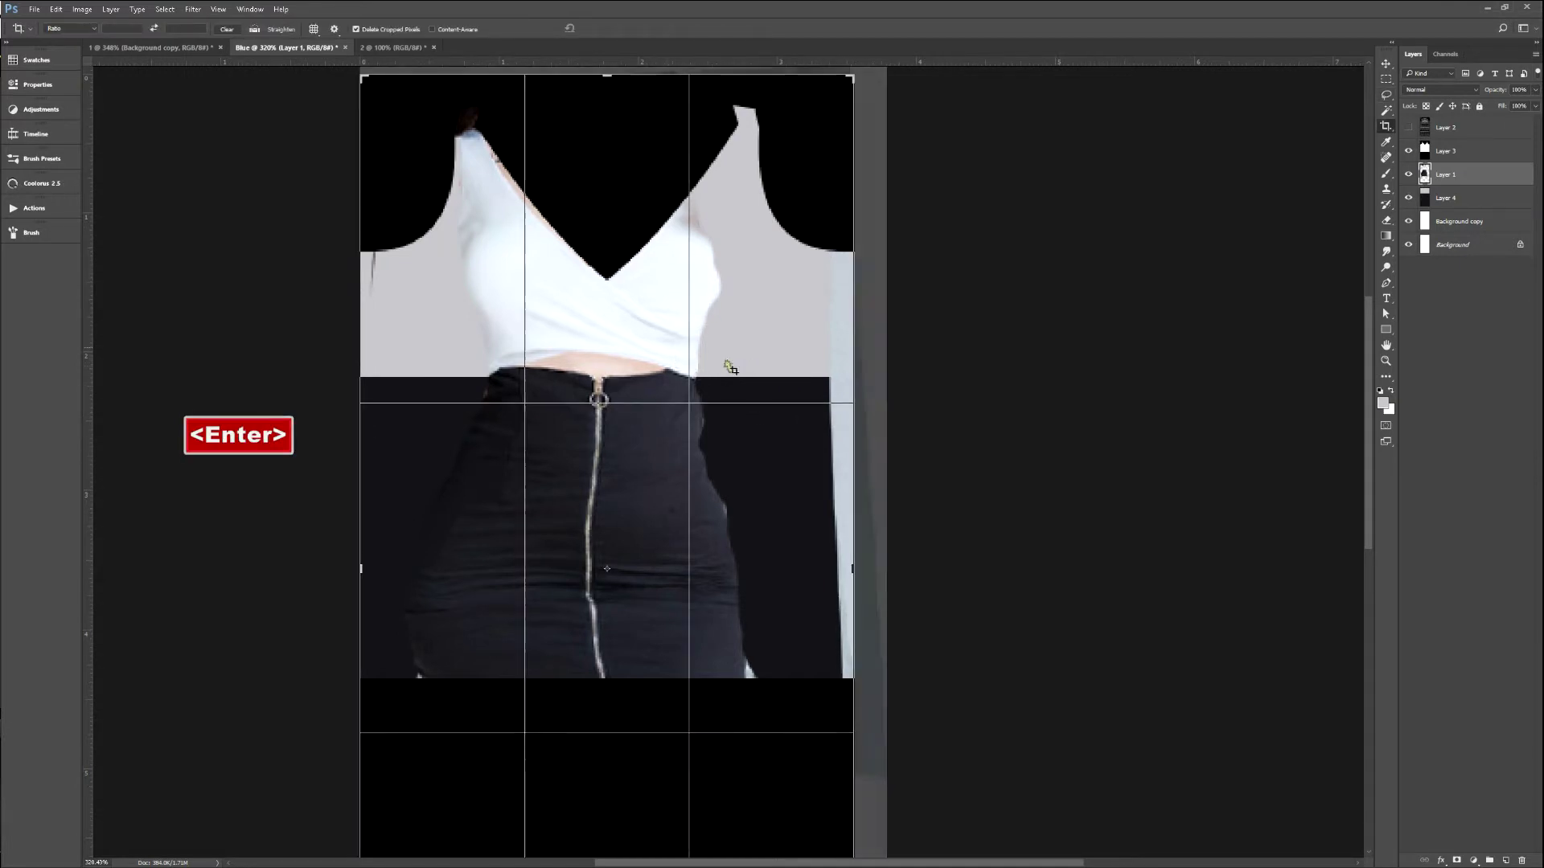
key(Return)
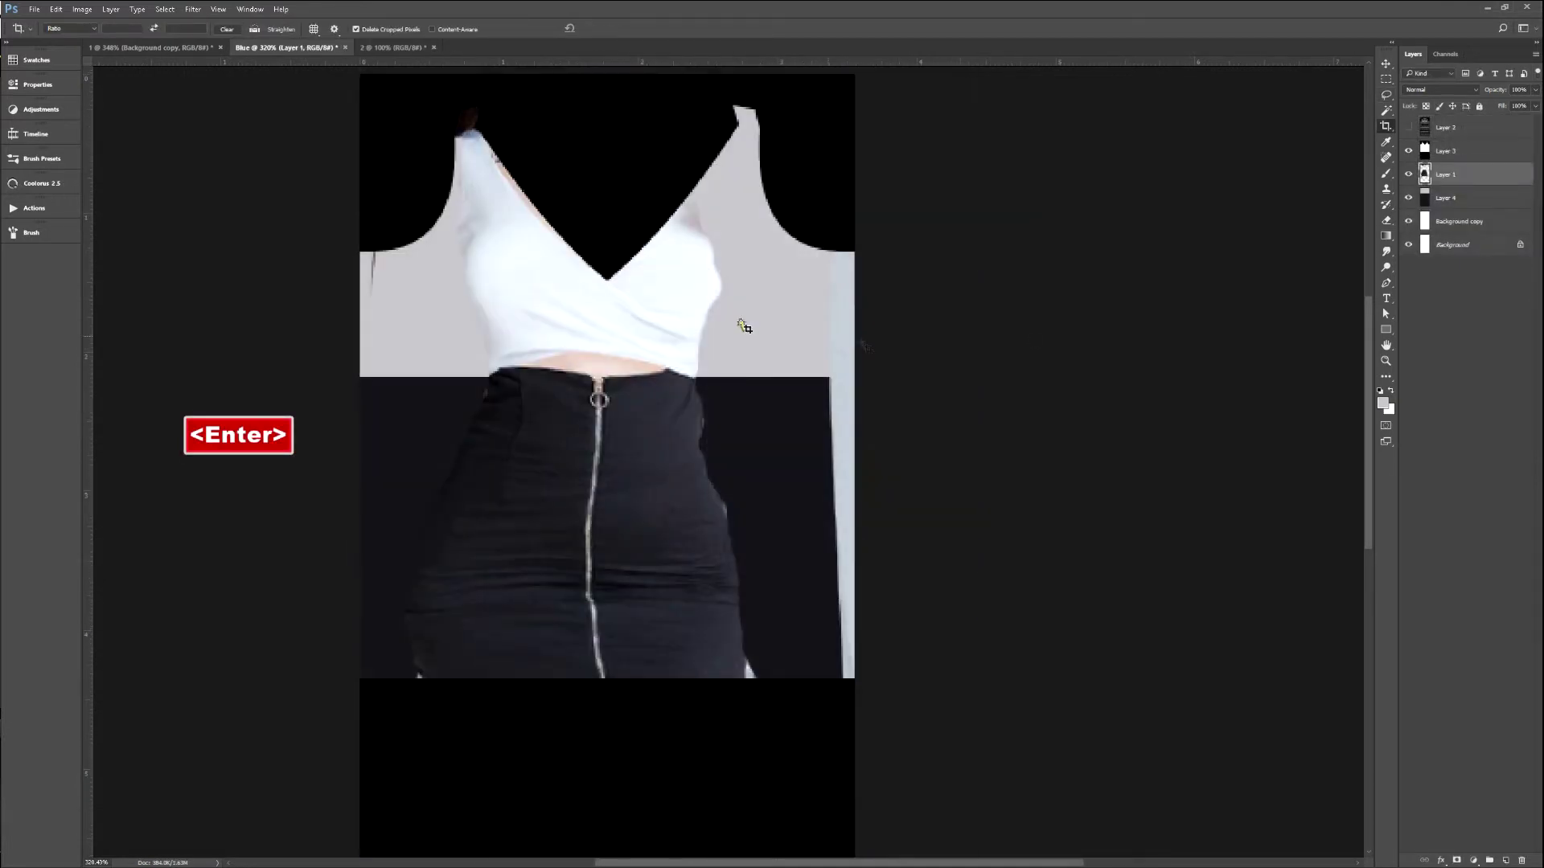
Stretch Layer 1 horizontally so the outfit fills more of the mask's width on both sides.
key(v)
key(t)
key(ctrl)
key(ctrl+t)
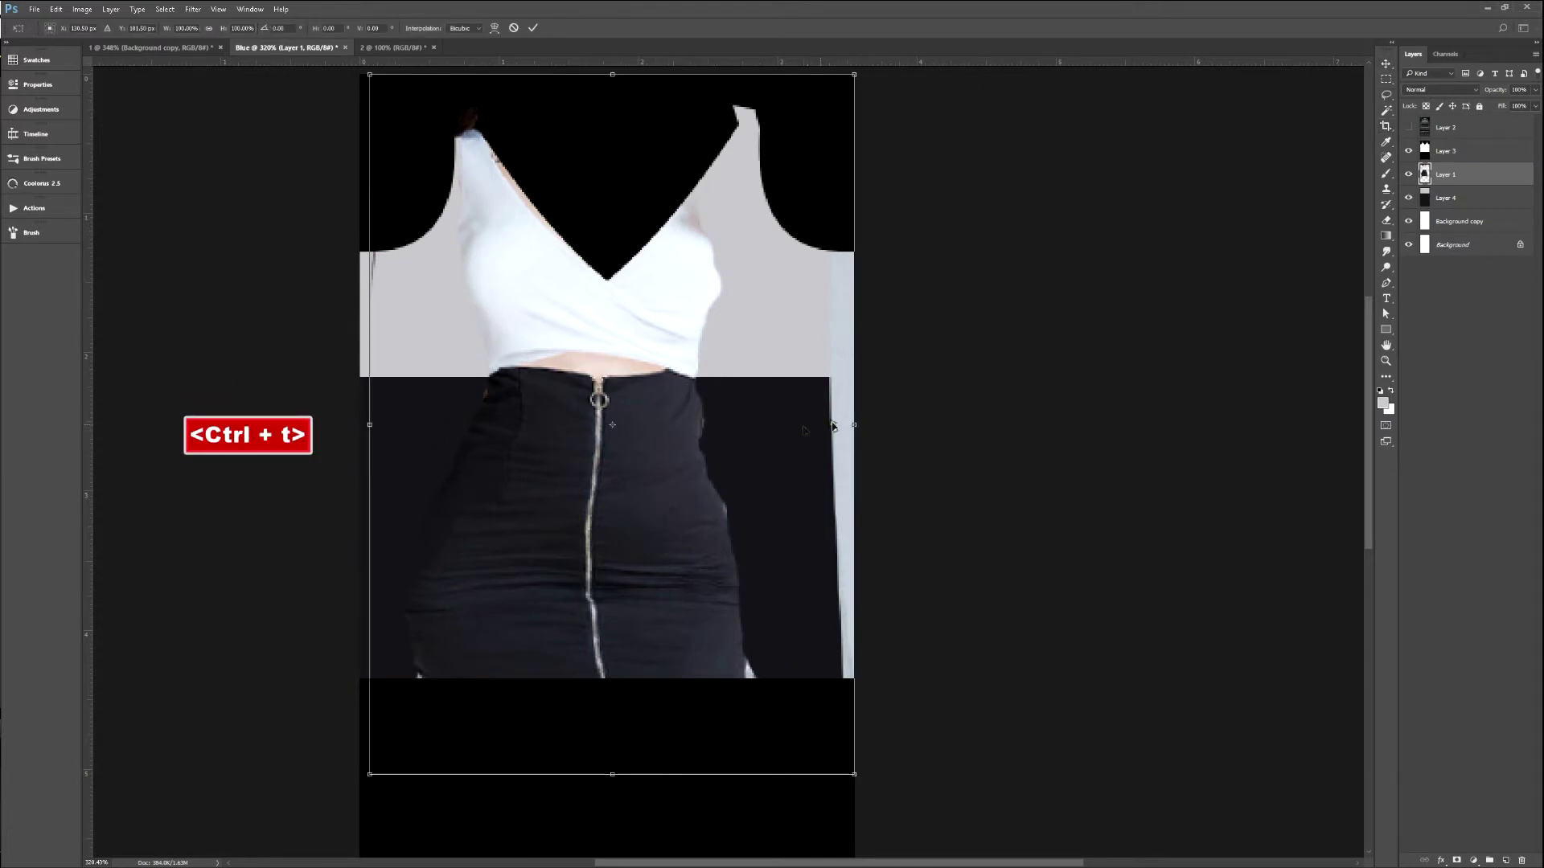
drag(852, 423, 894, 423)
key(Return)
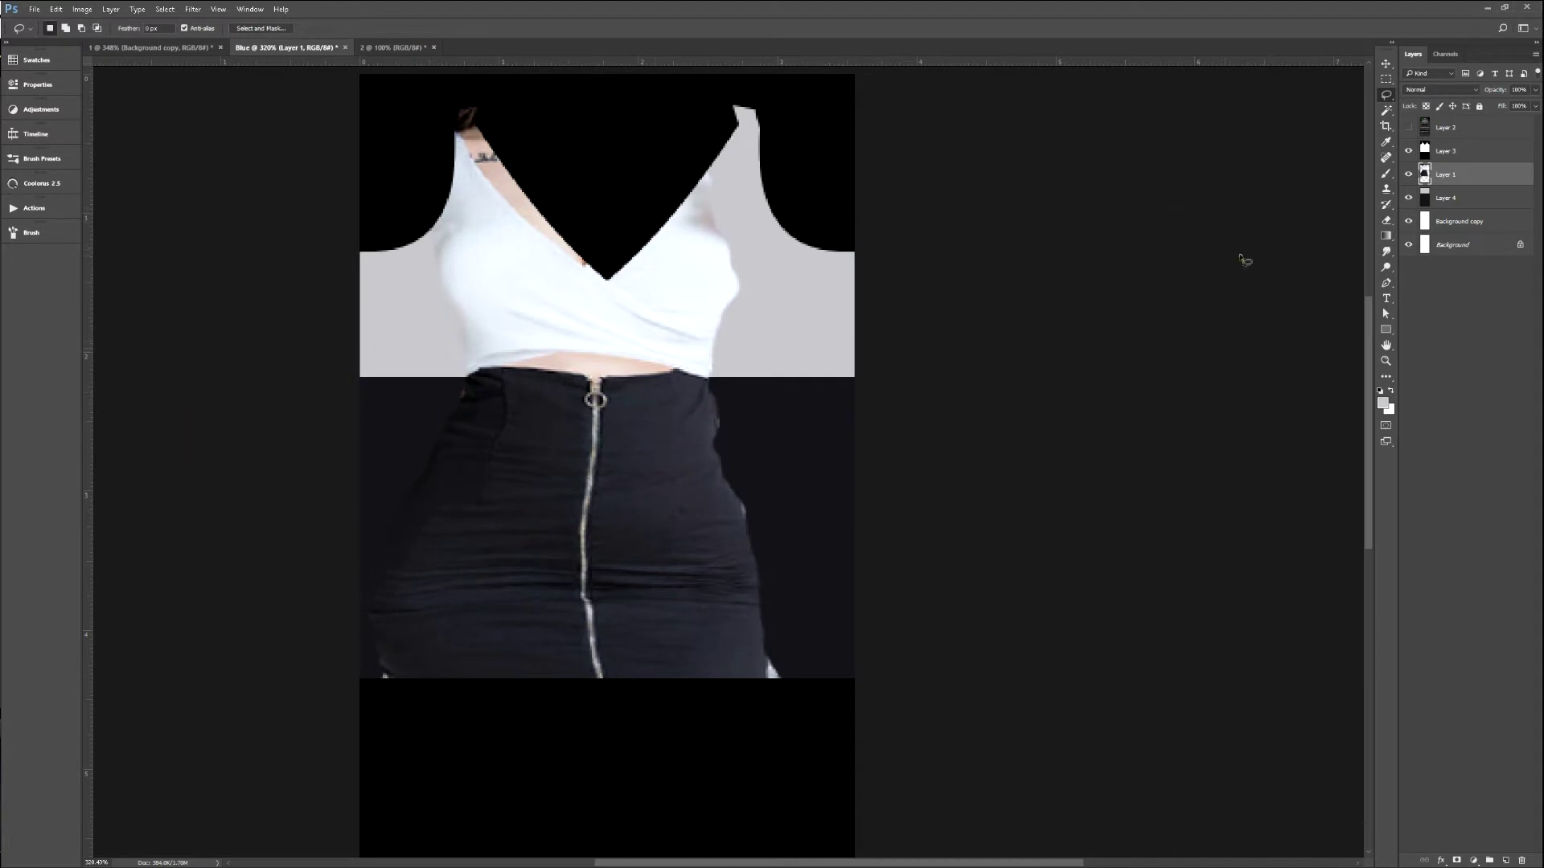
Try to lighten the skin along the left neckline and strap on Layer 1 with an enlarged Dodge brush.
click(754, 320)
key(s)
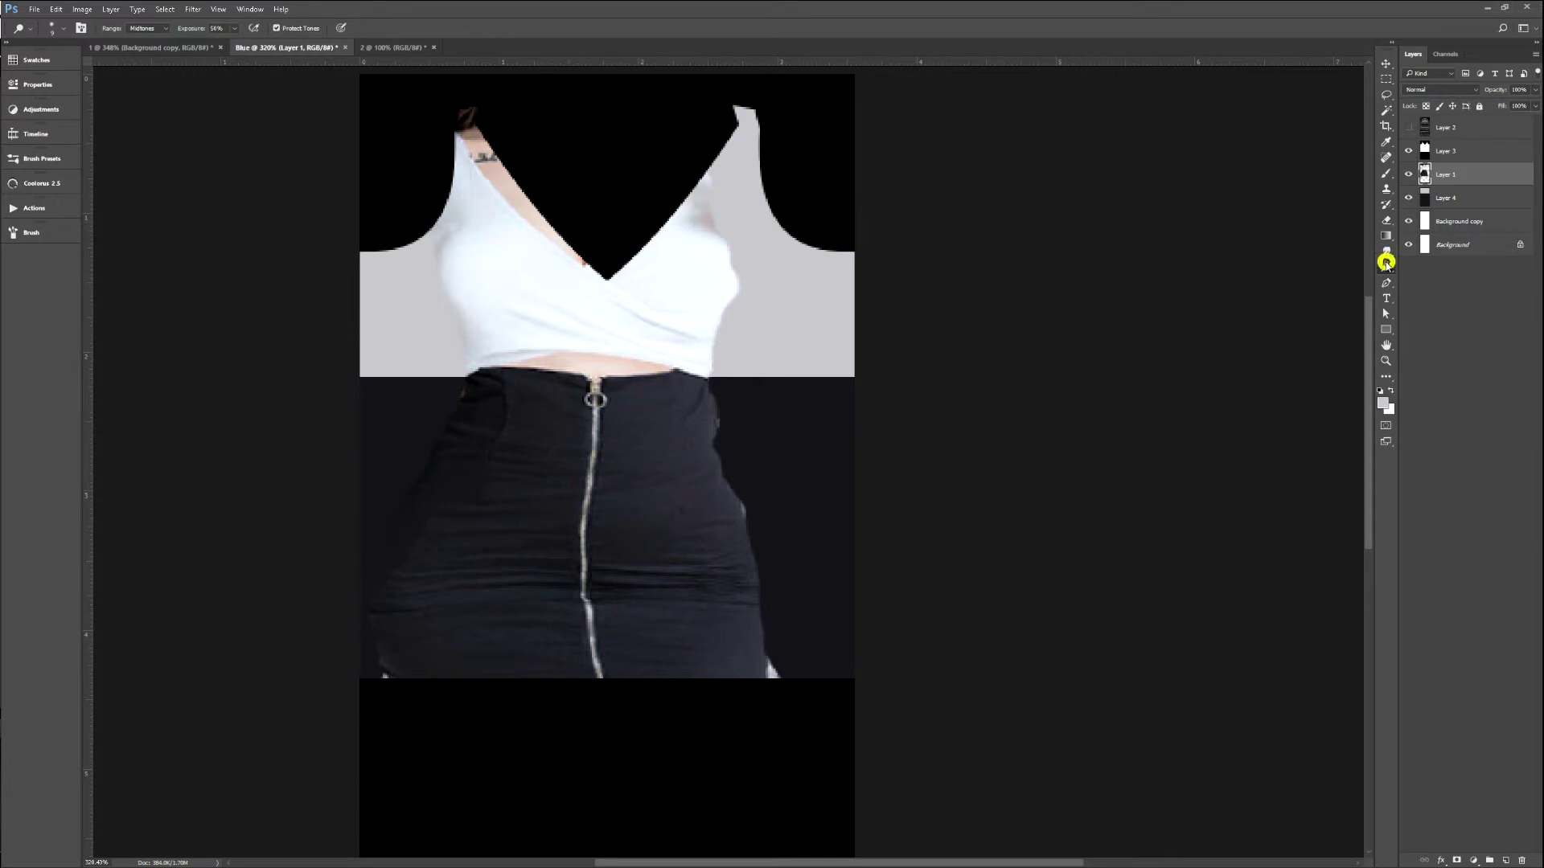
click(599, 173)
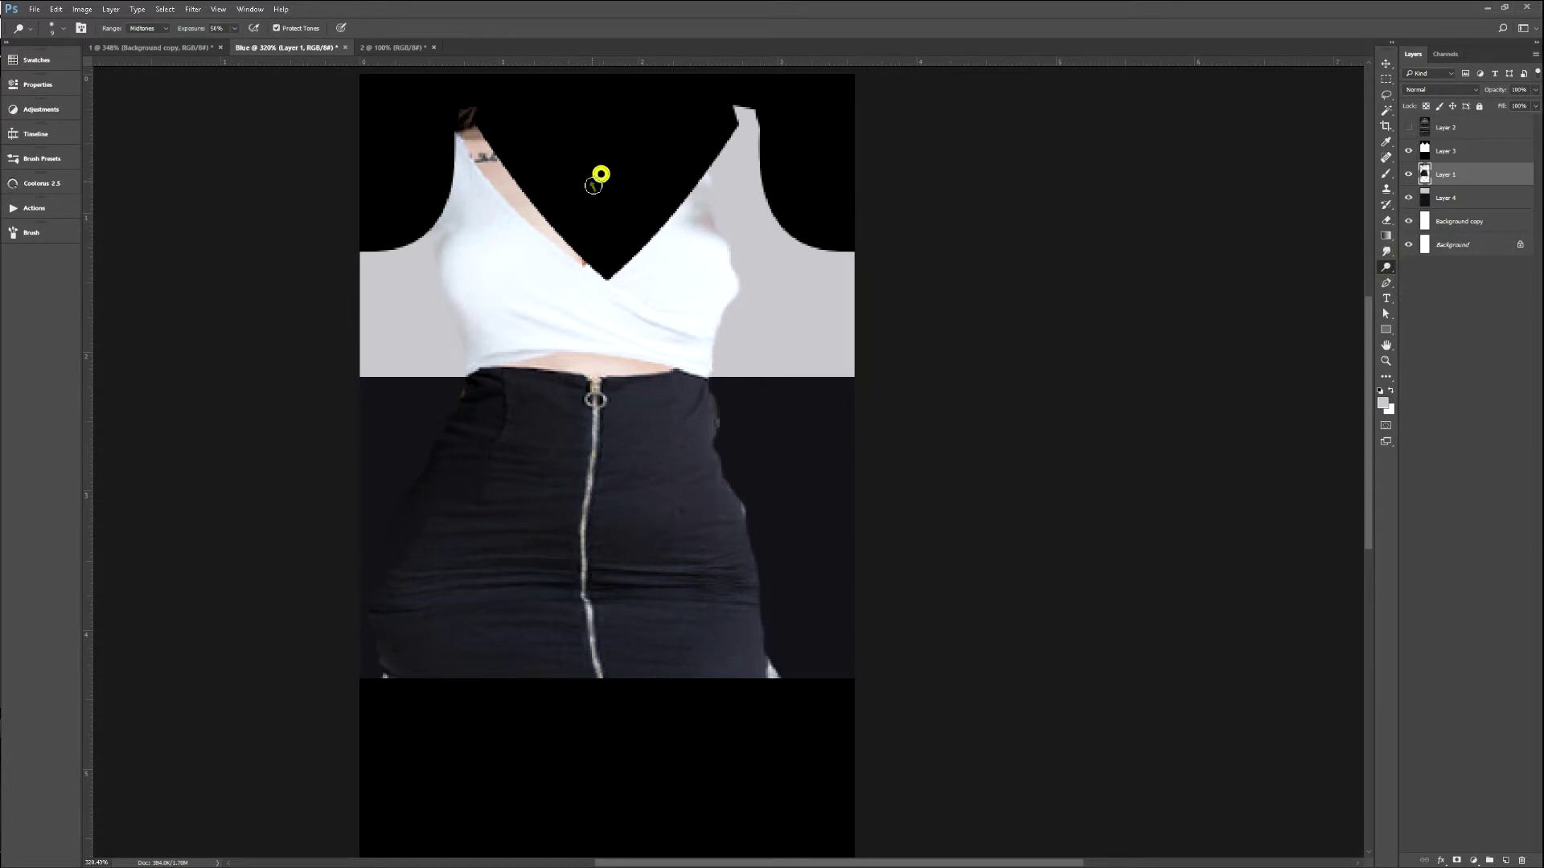
ctrl+alt+right_click(555, 242)
drag(591, 239, 578, 315)
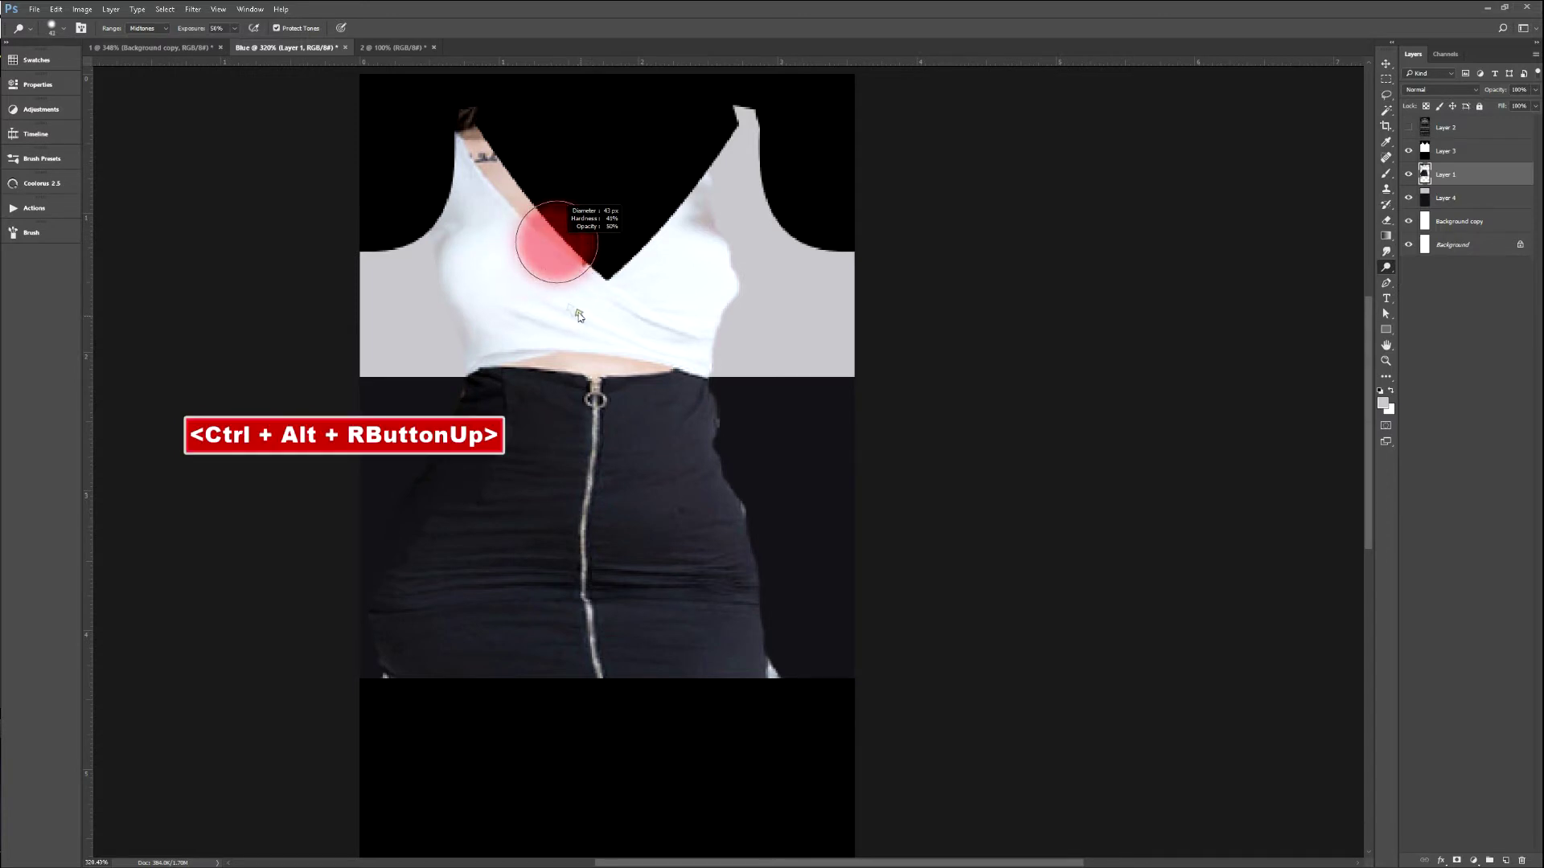
mouse_move(535, 217)
mouse_down()
mouse_move(499, 138)
mouse_move(482, 178)
mouse_up()
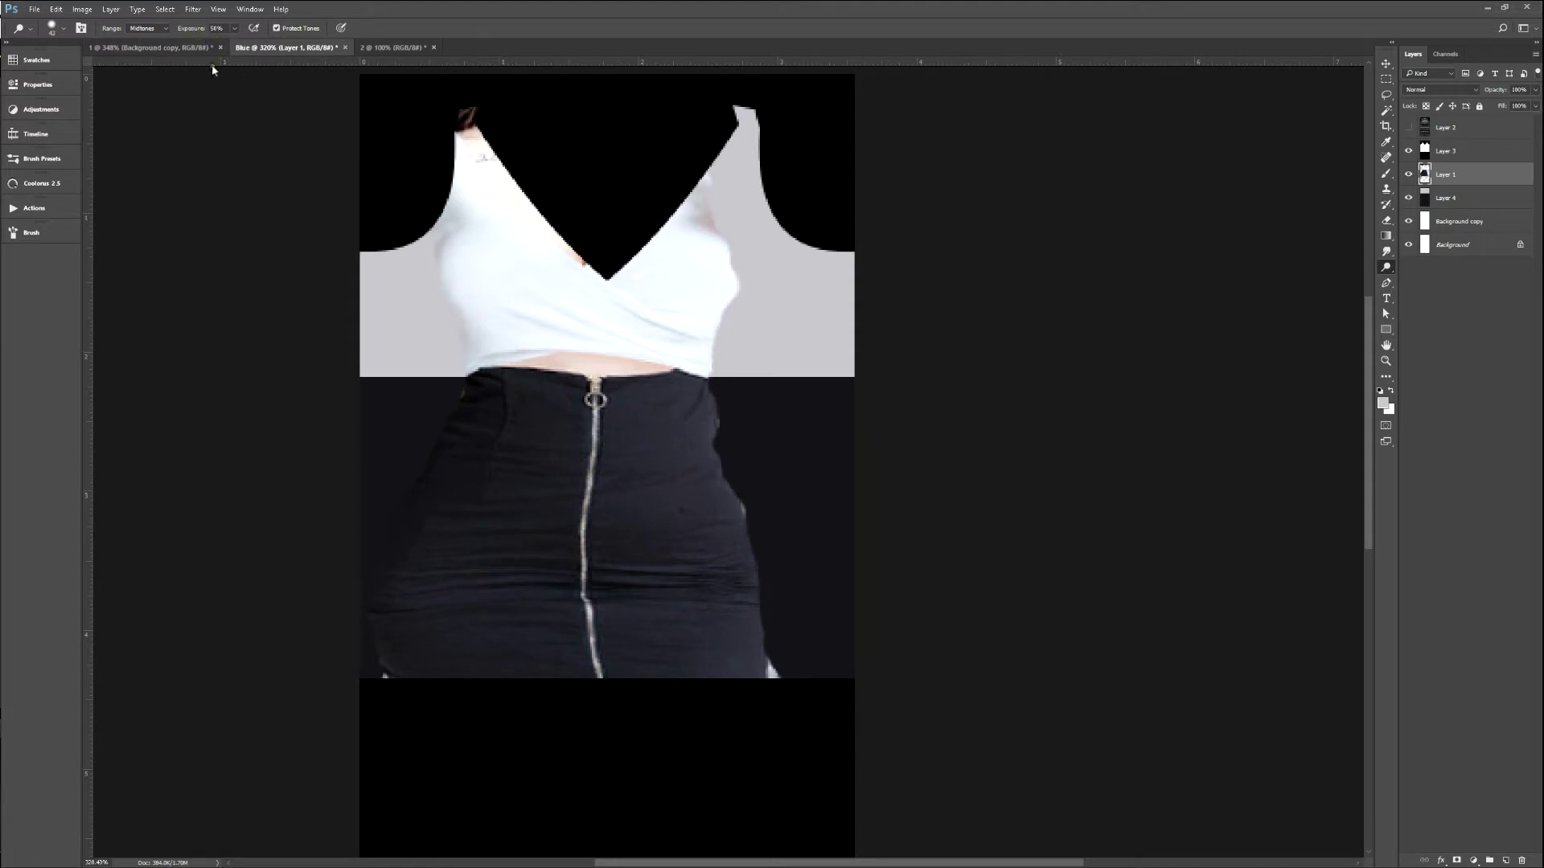
key(7)
click(497, 193)
Undo the dodging strokes and the last horizontal stretch of Layer 1.
key(ctrl+alt+z)
key(ctrl+alt+z)
key(ctrl+alt+z)
key(ctrl+alt+z)
key(ctrl+alt+z)
key(ctrl+alt+z)
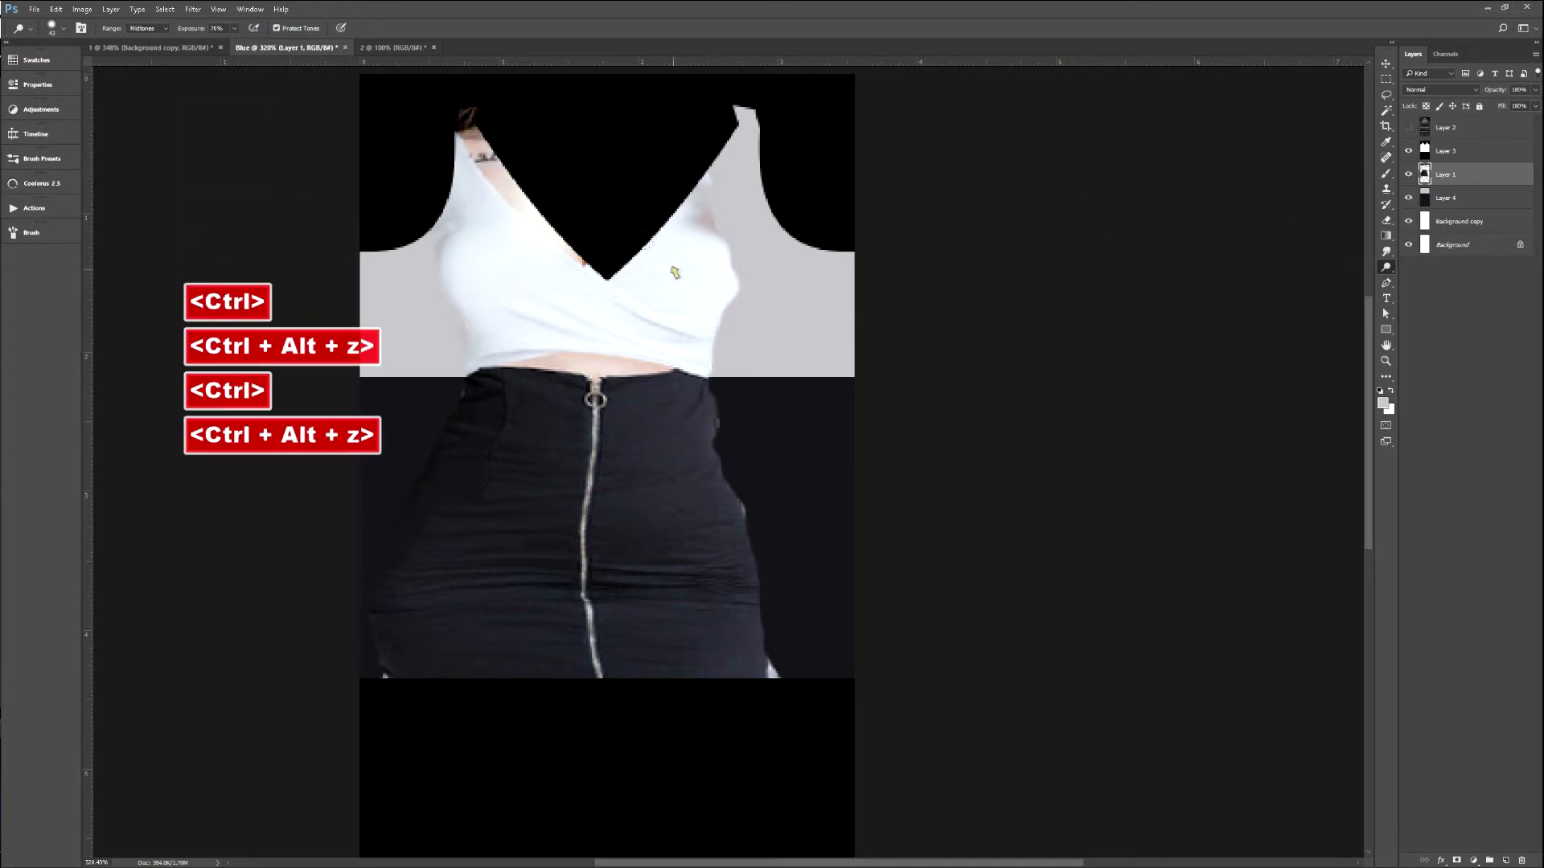
key(ctrl+alt+z)
key(ctrl+alt+z)
key(ctrl+alt+z)
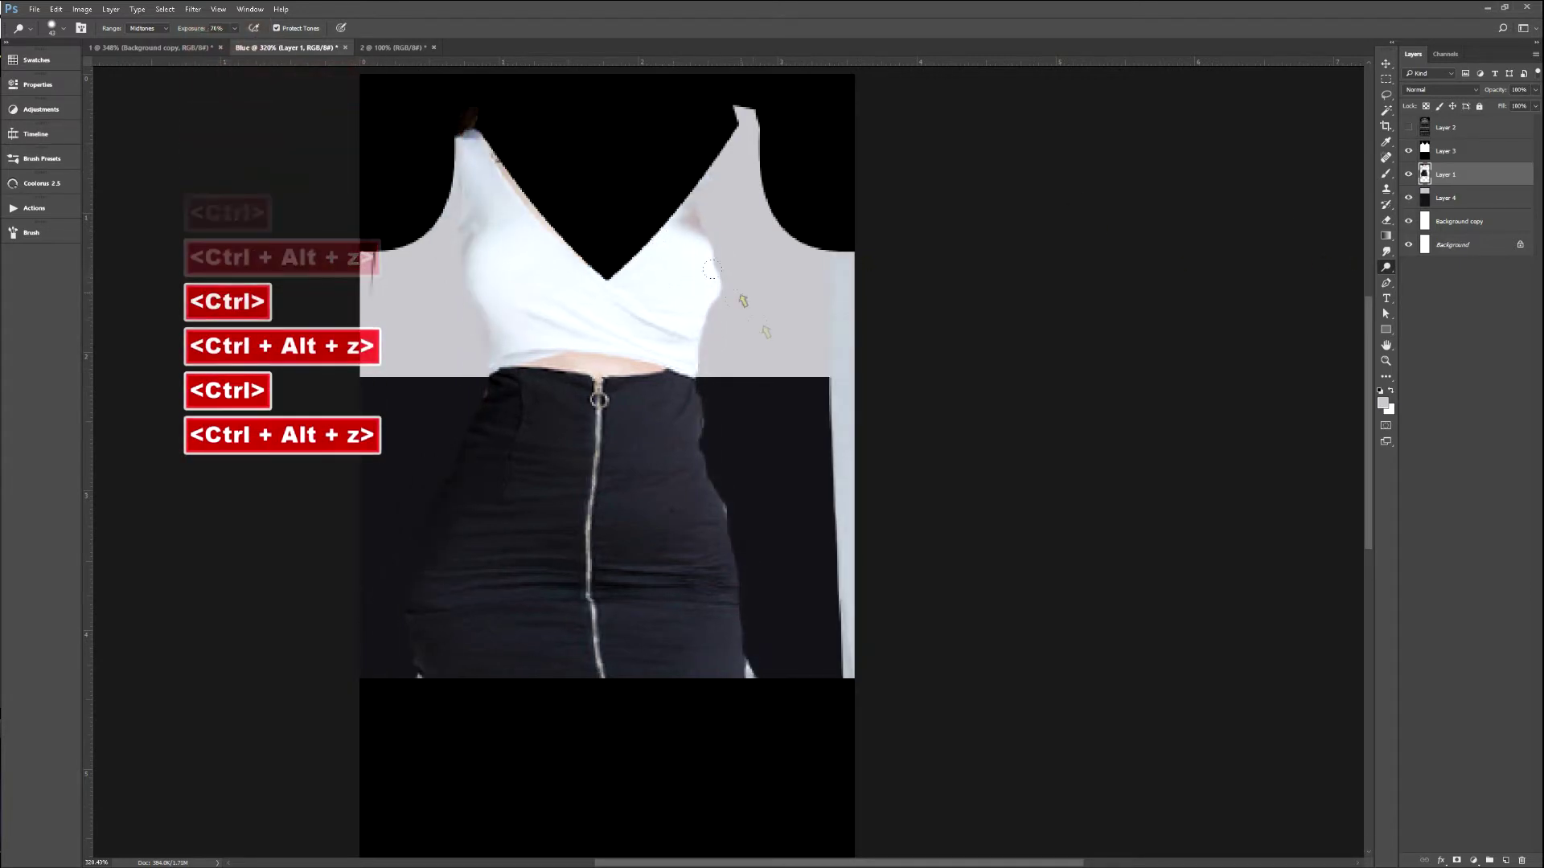
Stretch Layer 1 horizontally again, extending it farther right so the outfit fills more of the mask.
key(ctrl+t)
drag(855, 422, 958, 421)
drag(731, 367, 746, 369)
key(Return)
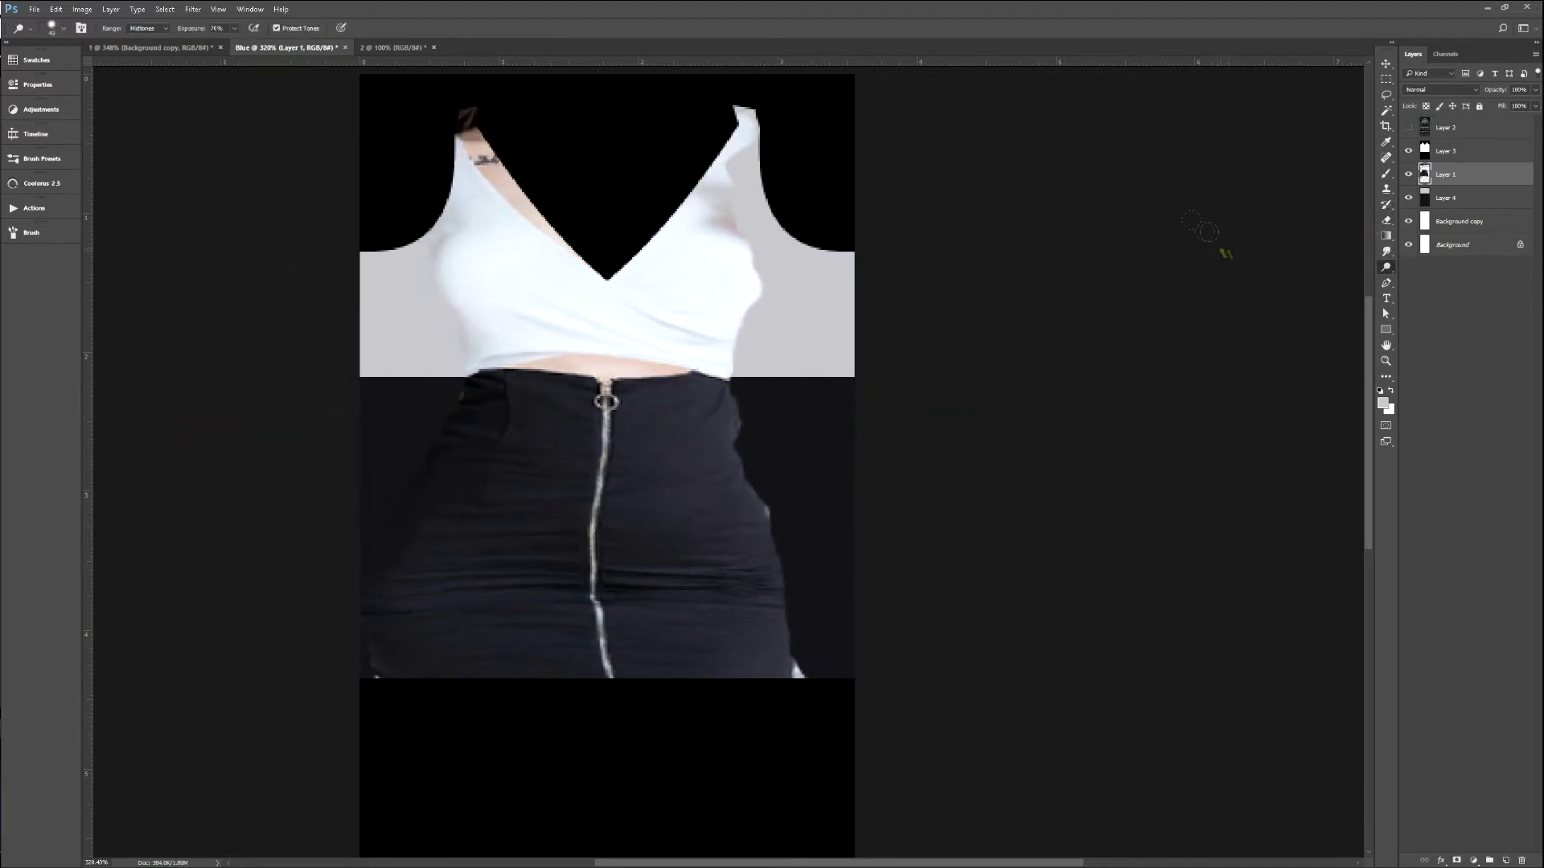
Smudge the white fabric over the skin and tattoo along the V-neckline and left strap.
key(s)
key(s)
drag(609, 267, 591, 261)
key(8)
mouse_move(525, 201)
mouse_down()
mouse_move(534, 213)
mouse_move(467, 113)
mouse_move(469, 147)
mouse_up()
Smudge the edges of the white top and black skirt outward so they blend into the base at both sides.
mouse_move(738, 215)
mouse_down()
mouse_move(724, 161)
mouse_move(779, 311)
mouse_move(775, 342)
mouse_move(751, 345)
mouse_move(762, 365)
mouse_move(741, 362)
mouse_move(772, 523)
mouse_move(821, 552)
mouse_move(793, 637)
mouse_move(808, 430)
mouse_up()
mouse_move(434, 394)
mouse_down()
mouse_move(450, 380)
mouse_move(382, 375)
mouse_up()
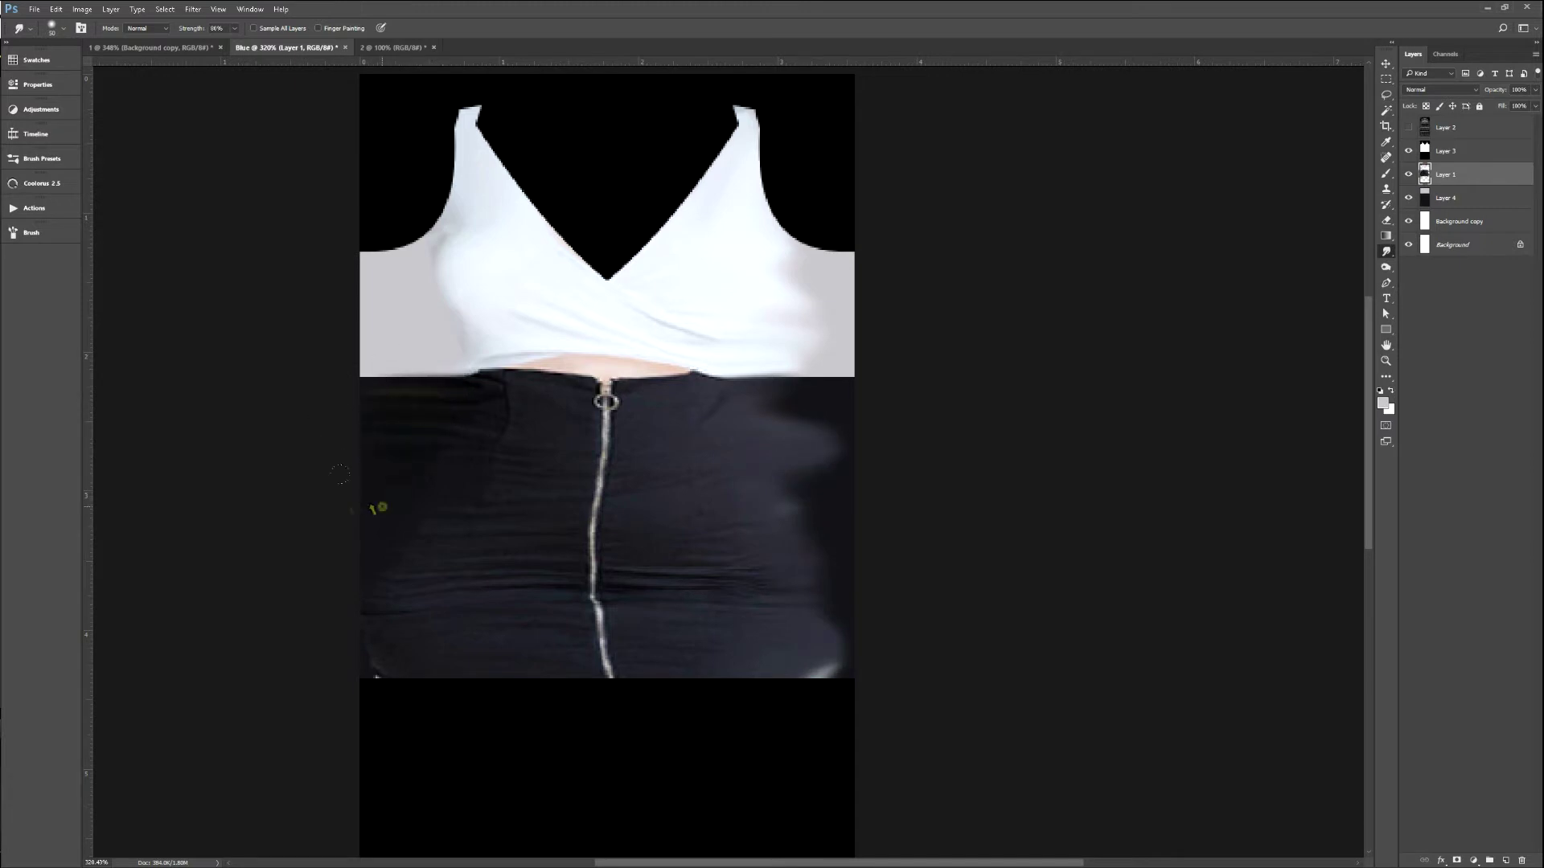
mouse_move(442, 317)
mouse_down()
mouse_move(422, 238)
mouse_move(418, 312)
mouse_move(411, 273)
mouse_up()
mouse_move(817, 282)
mouse_down()
mouse_move(779, 331)
mouse_move(784, 249)
mouse_up()
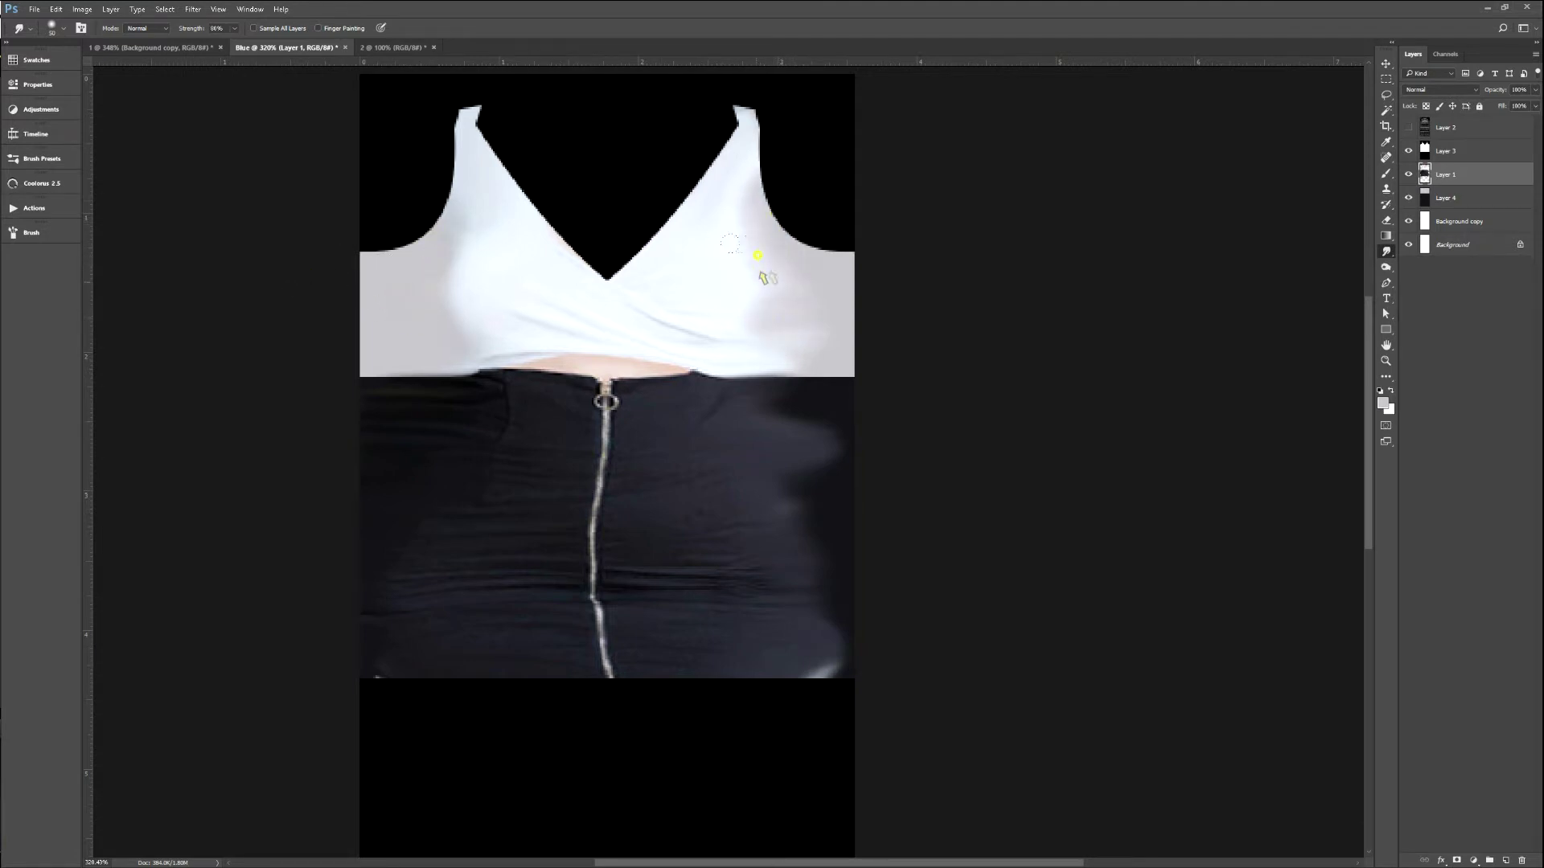
Smudge the skirt's right side out to the mask edge and soften the skirt's outer edges with the Eraser.
mouse_move(780, 421)
mouse_down()
mouse_move(813, 534)
mouse_move(819, 651)
mouse_up()
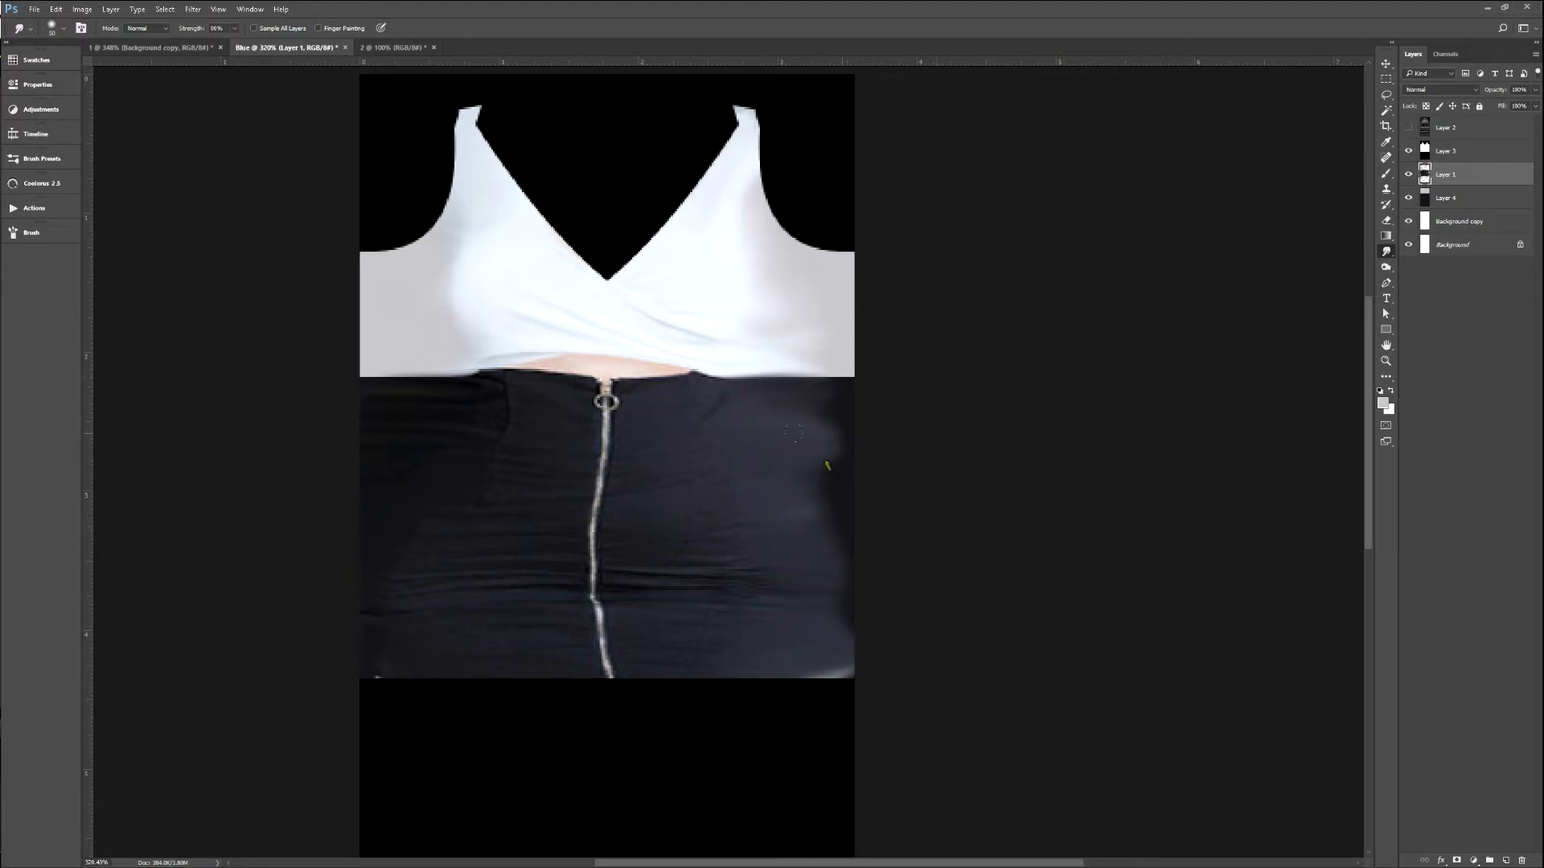
drag(822, 442, 817, 395)
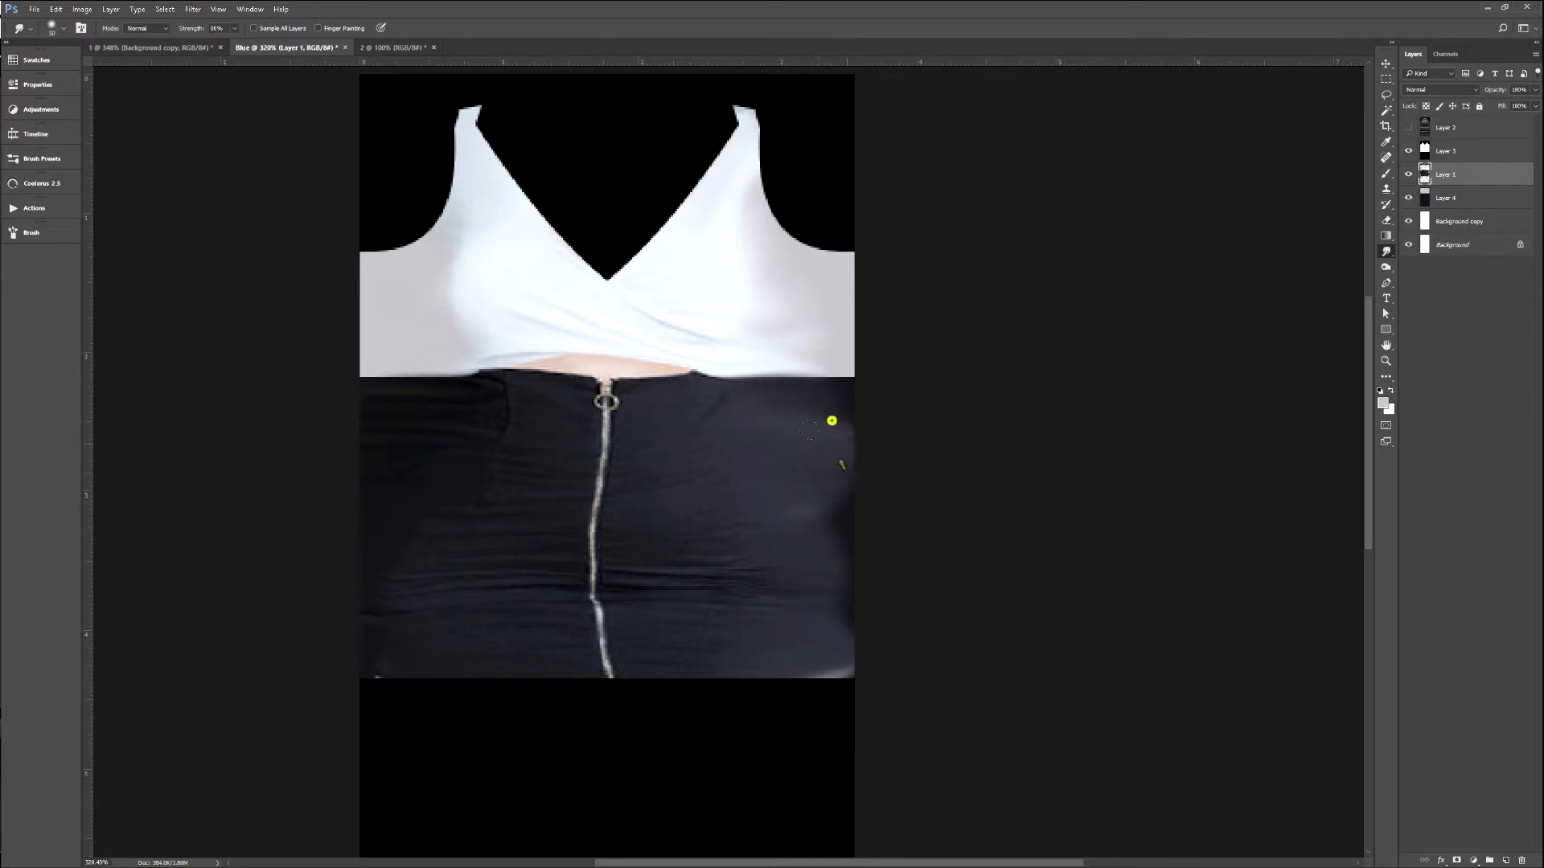
key(e)
click(850, 441)
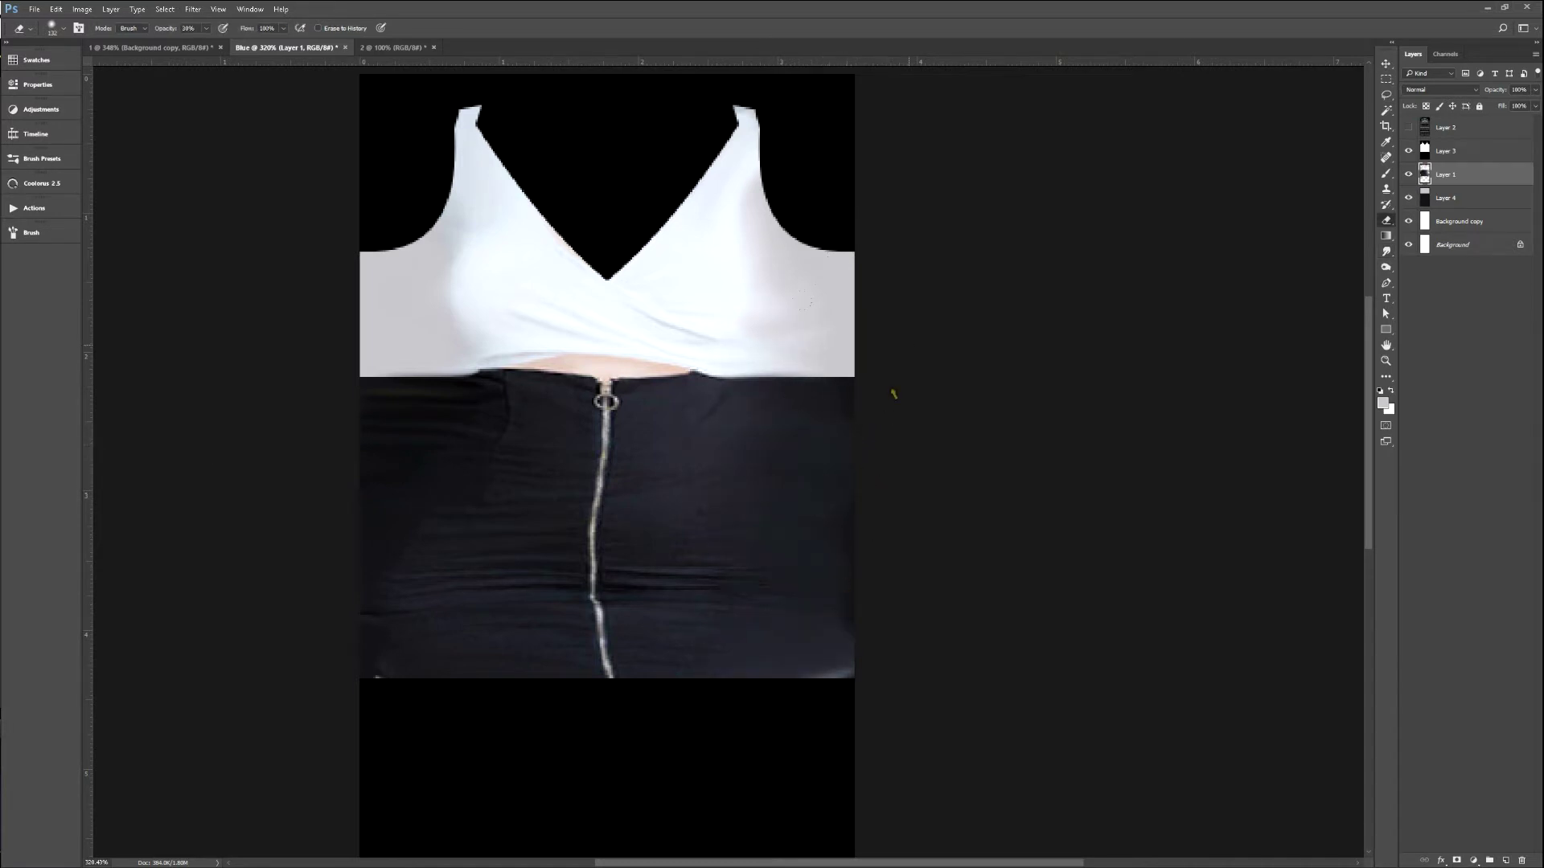
click(313, 521)
Save the updated texture, switch to IMVU and reload it on the avatar's dress.
key(F2)
key(alt+Tab)
key(ctrl+a)
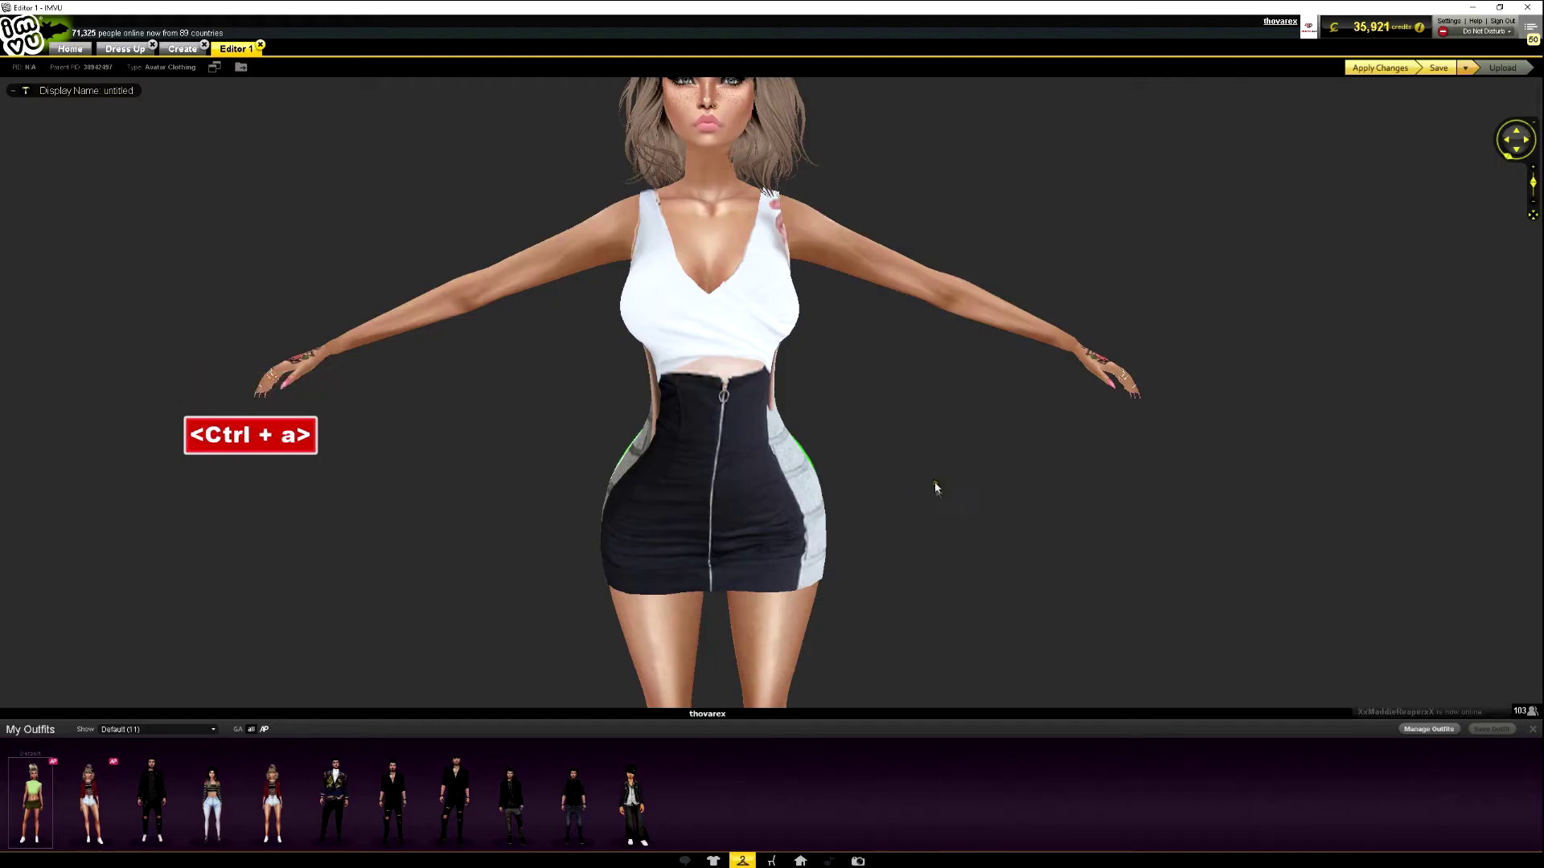
drag(924, 514, 871, 491)
key(alt+Tab)
key(alt+Tab)
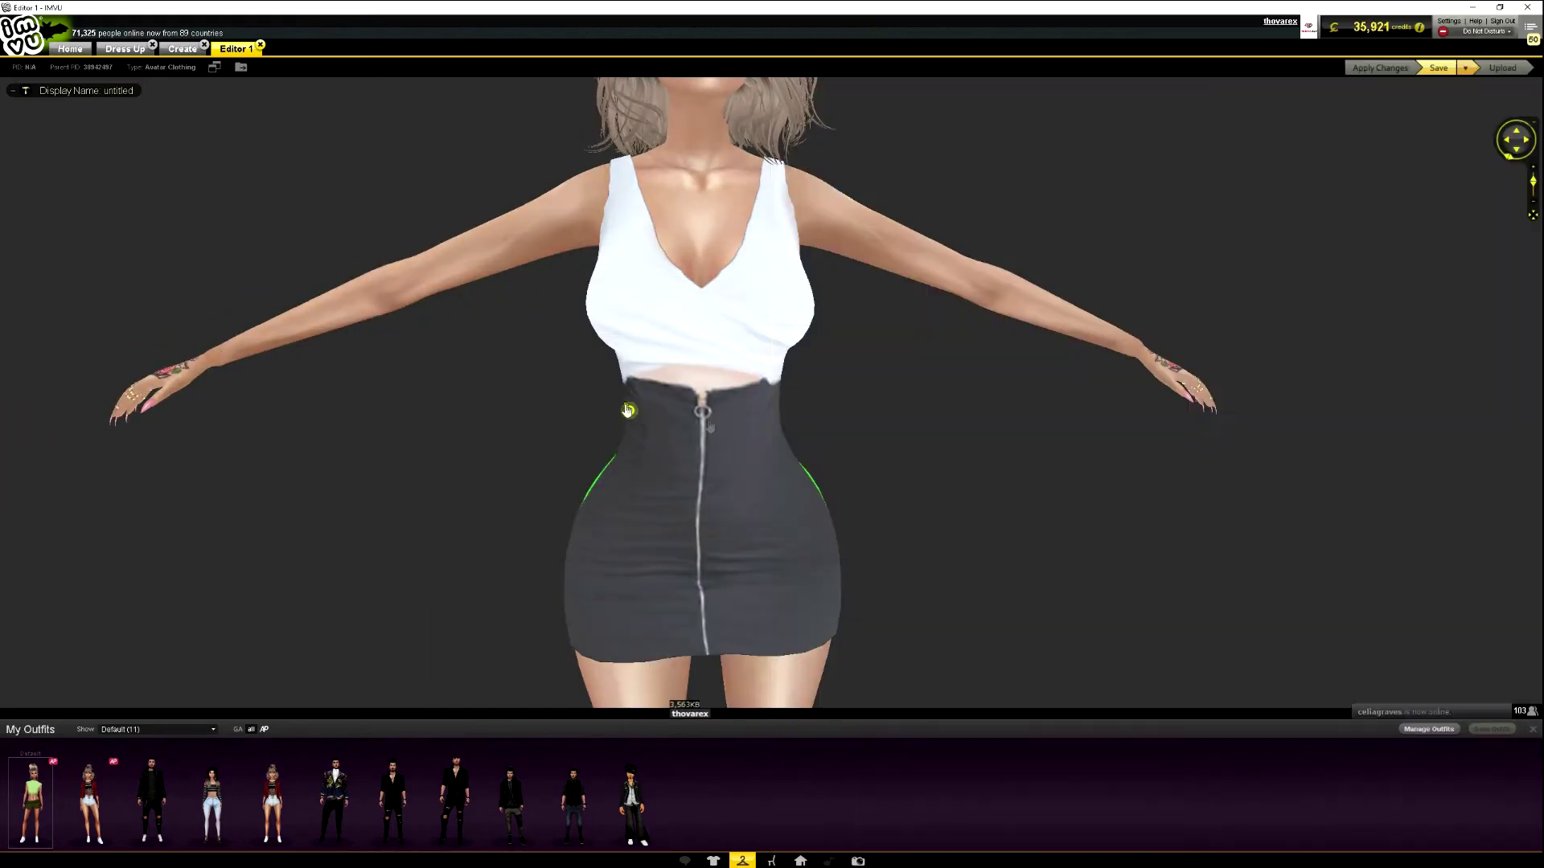
Place the IMVU editor beside the reference photo and compare the dress with it from several angles and distances.
right_click(674, 411)
key(alt+Tab)
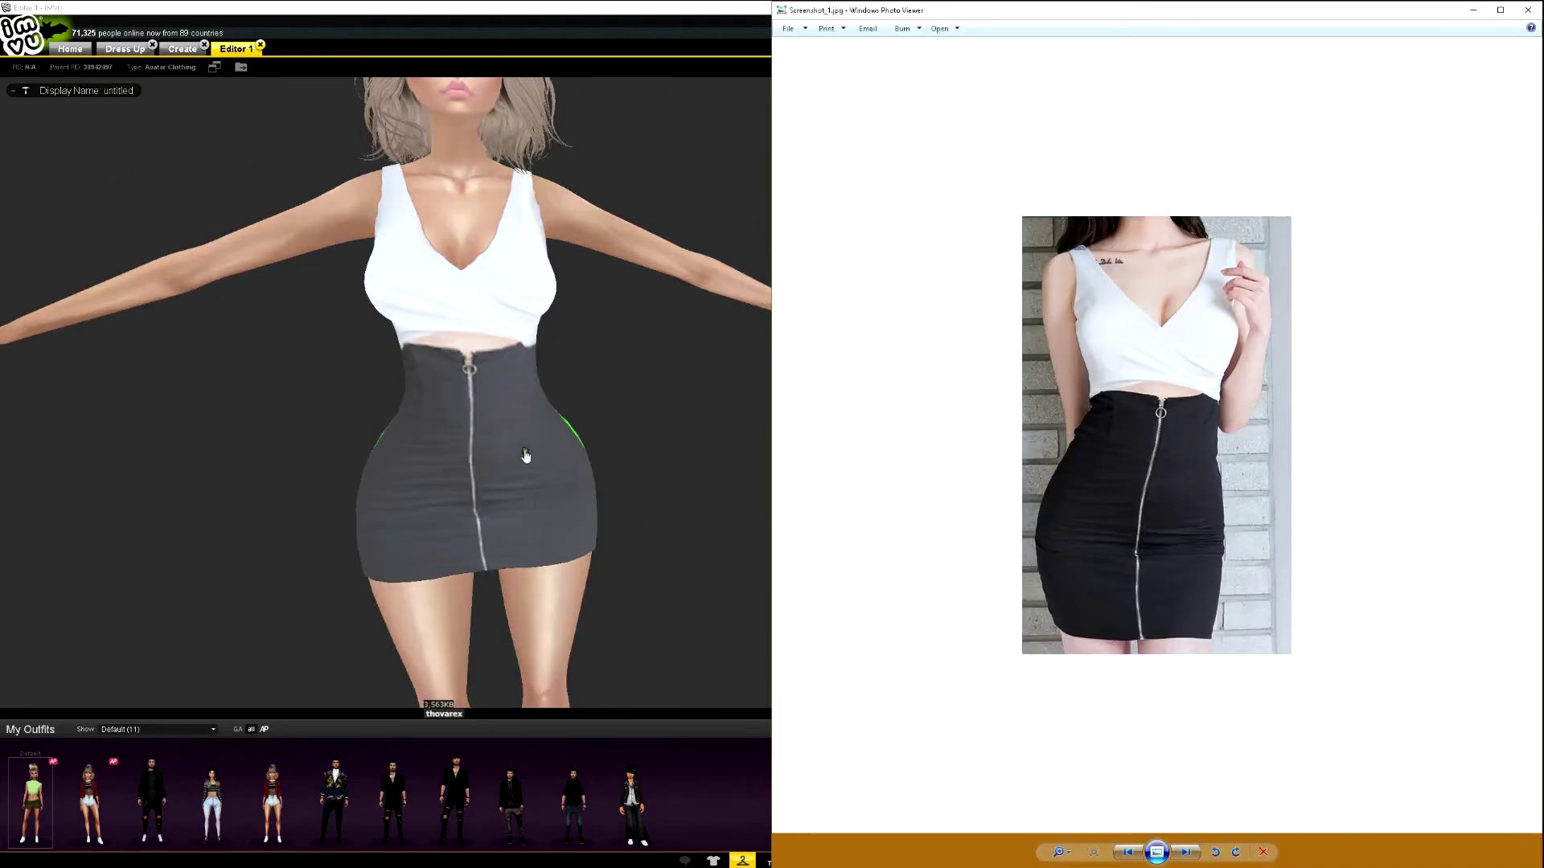
key(super+Left)
key(super+Right)
click(338, 241)
drag(337, 241, 459, 418)
scroll(479, 462, down, 3)
scroll(472, 455, up, 5)
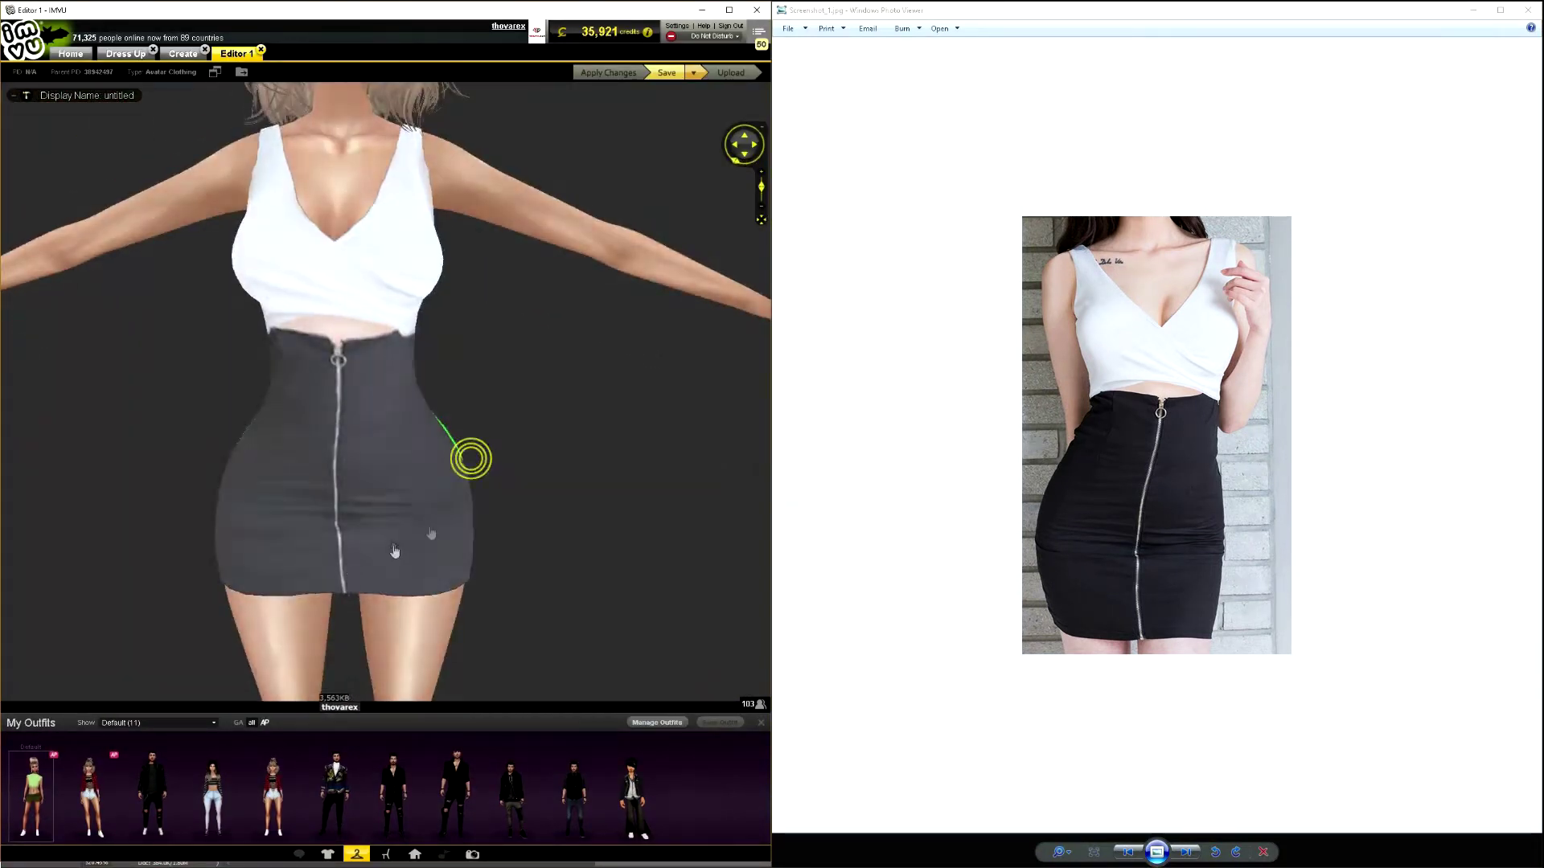
scroll(459, 515, down, 2)
drag(448, 517, 480, 541)
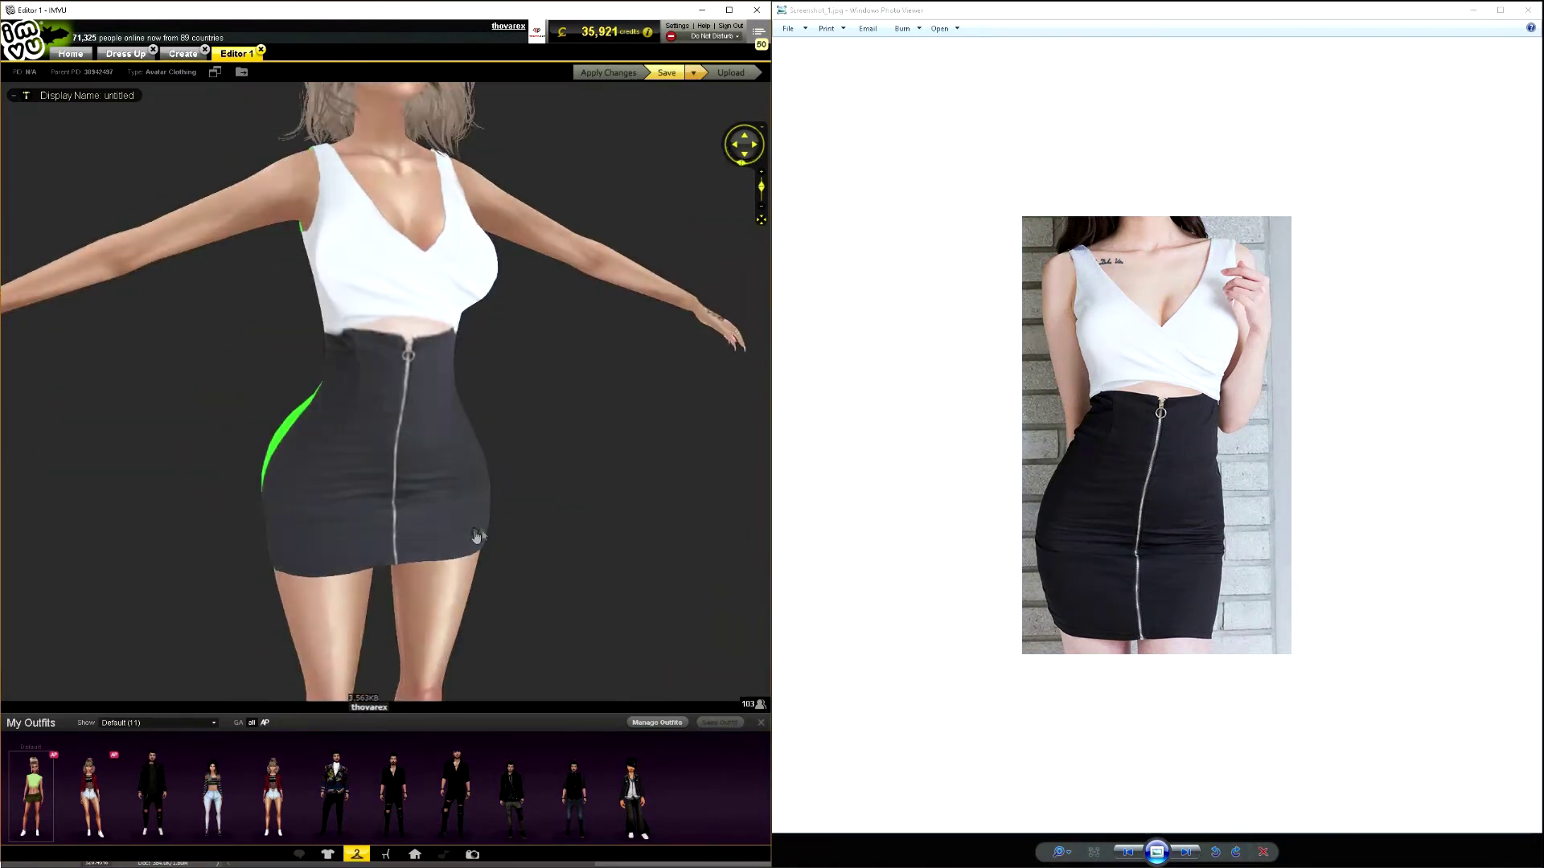
Lengthen the opacity mask in Photoshop's document 1 by filling a full-width strip along the skirt hem with white.
key(alt+Tab)
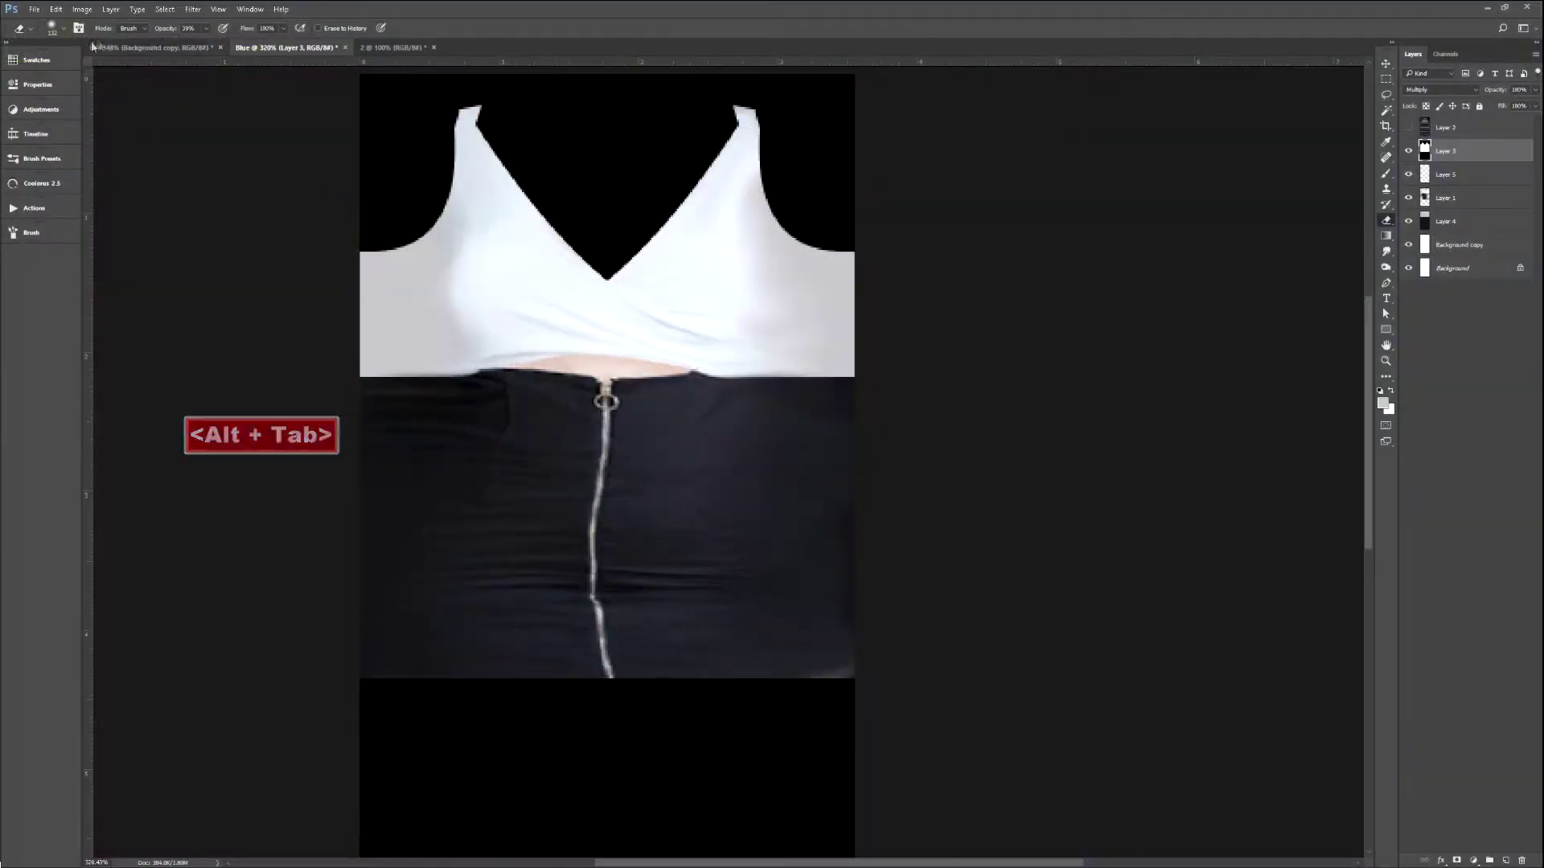
click(137, 48)
key(m)
drag(402, 710, 1079, 802)
key(ctrl+BackSpace)
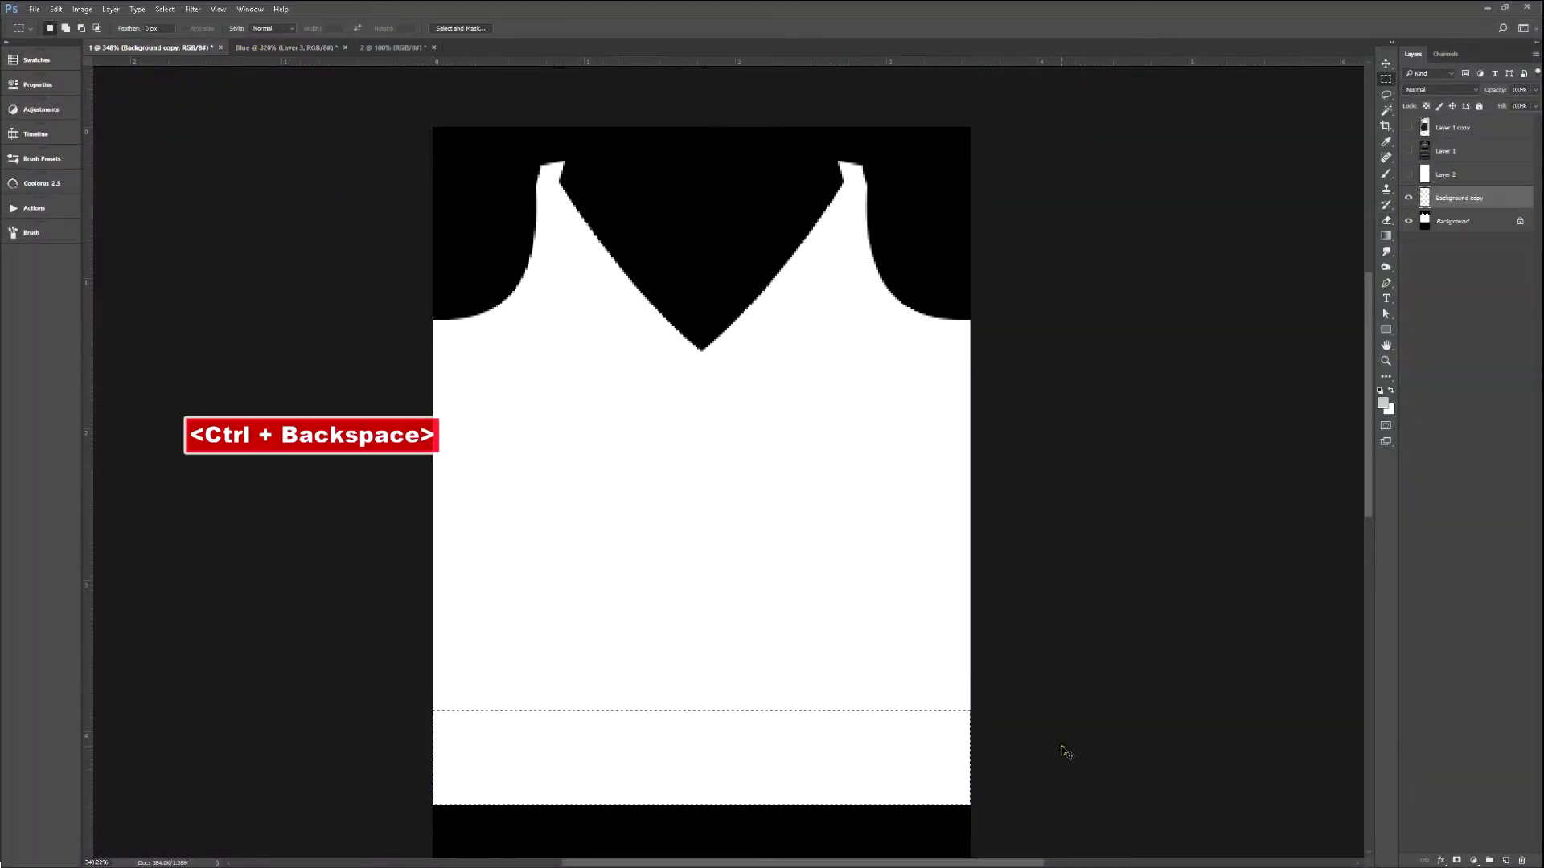
key(ctrl+d)
Save the lengthened opacity mask and reload it on the dress in IMVU.
key(F2)
key(alt+Tab)
key(ctrl+a)
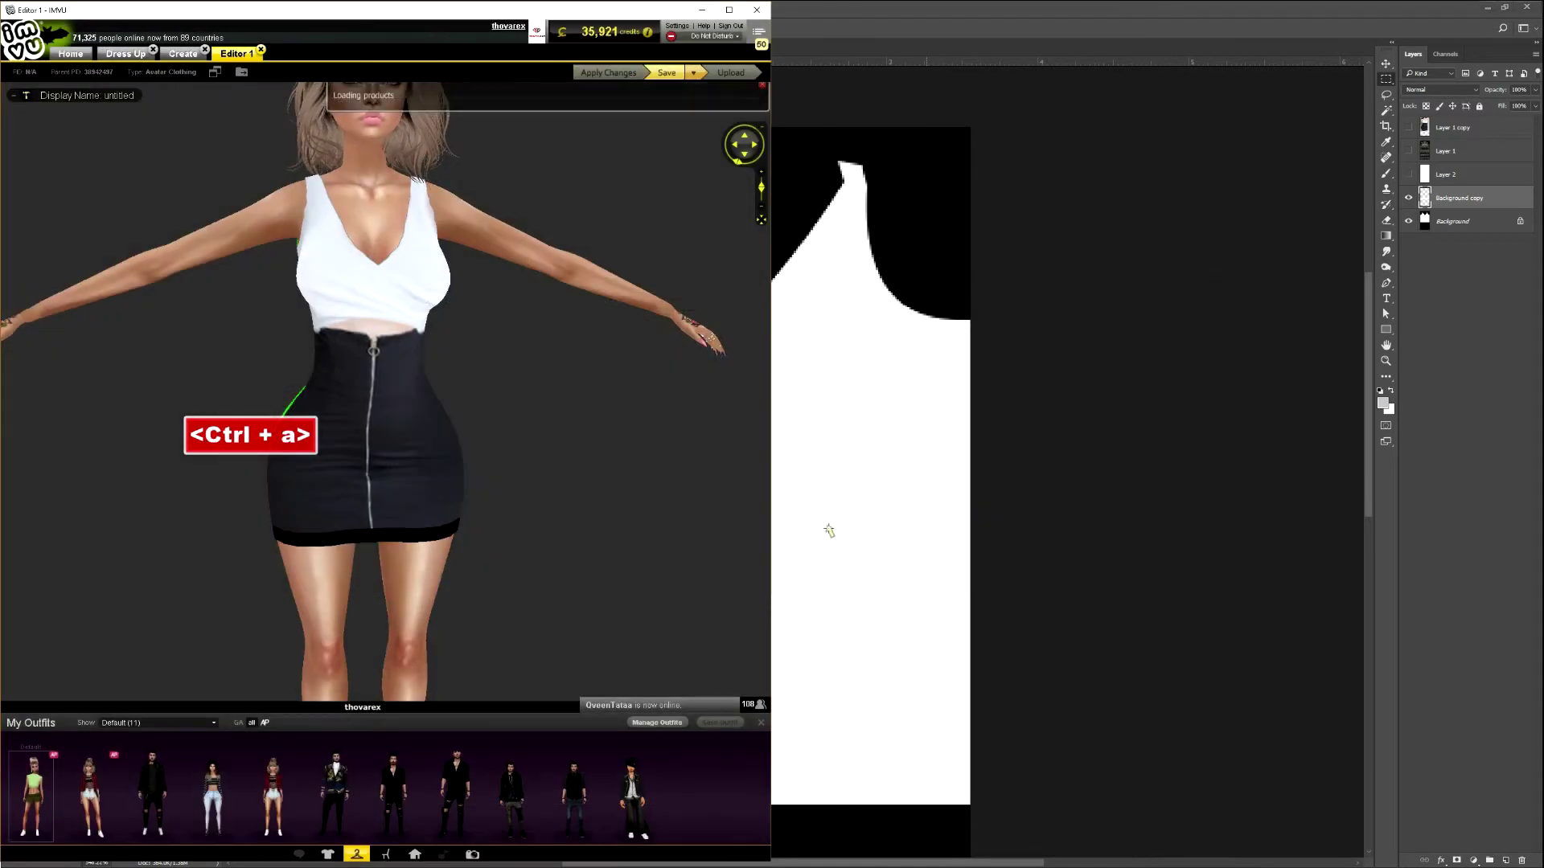
Return to Photoshop and take a copy of the merged opacity mask from document 1.
key(alt+Tab)
key(ctrl+shift+e)
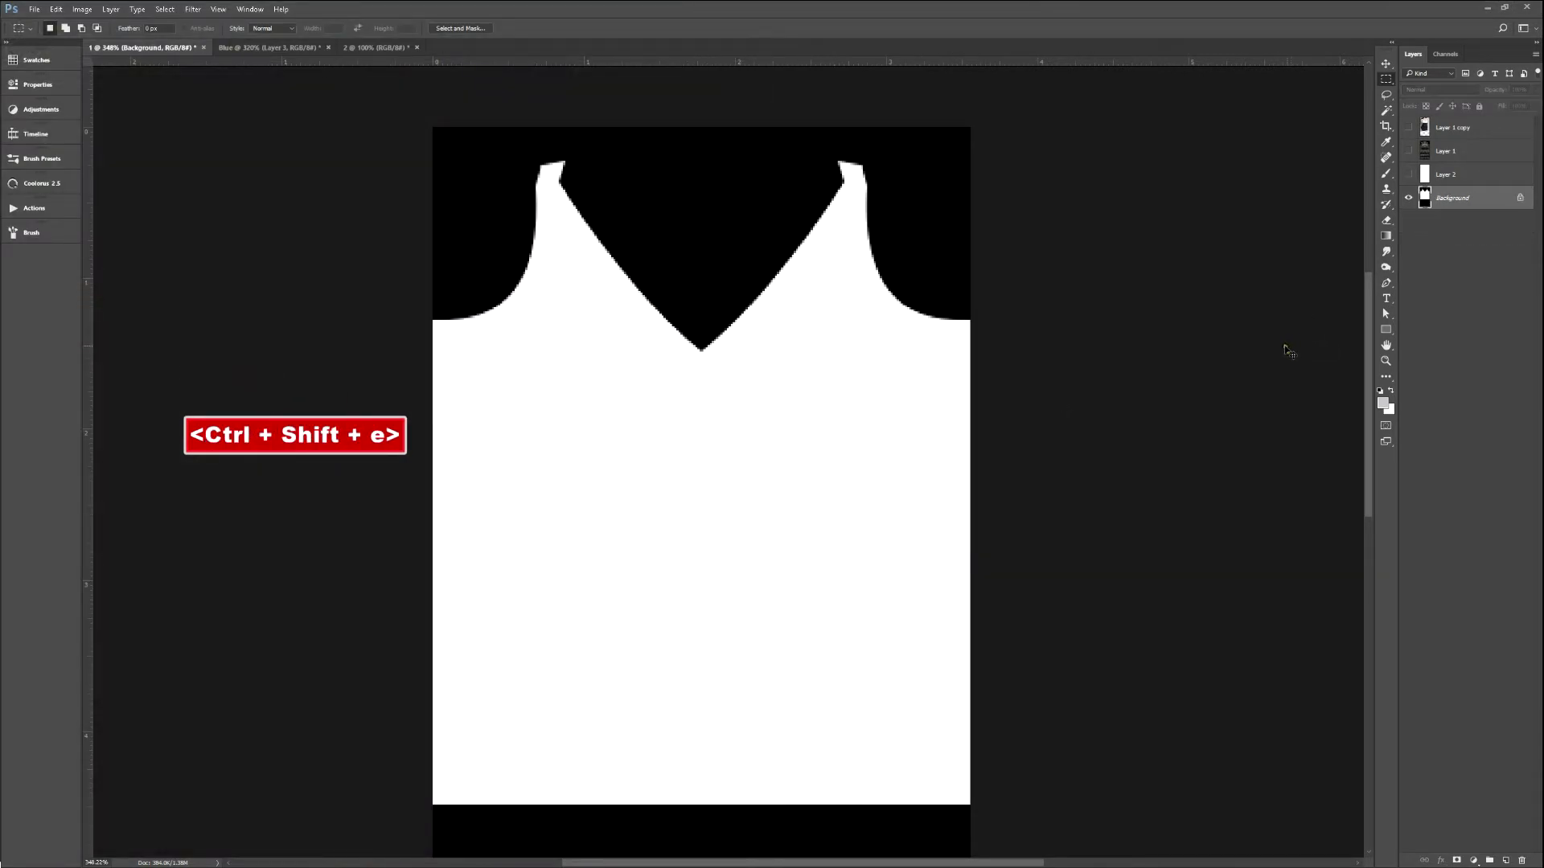
key(ctrl+j)
key(ctrl+x)
Replace Layer 3 and the layer beneath it in the Blue document with the copied mask, blended in Multiply mode.
click(303, 48)
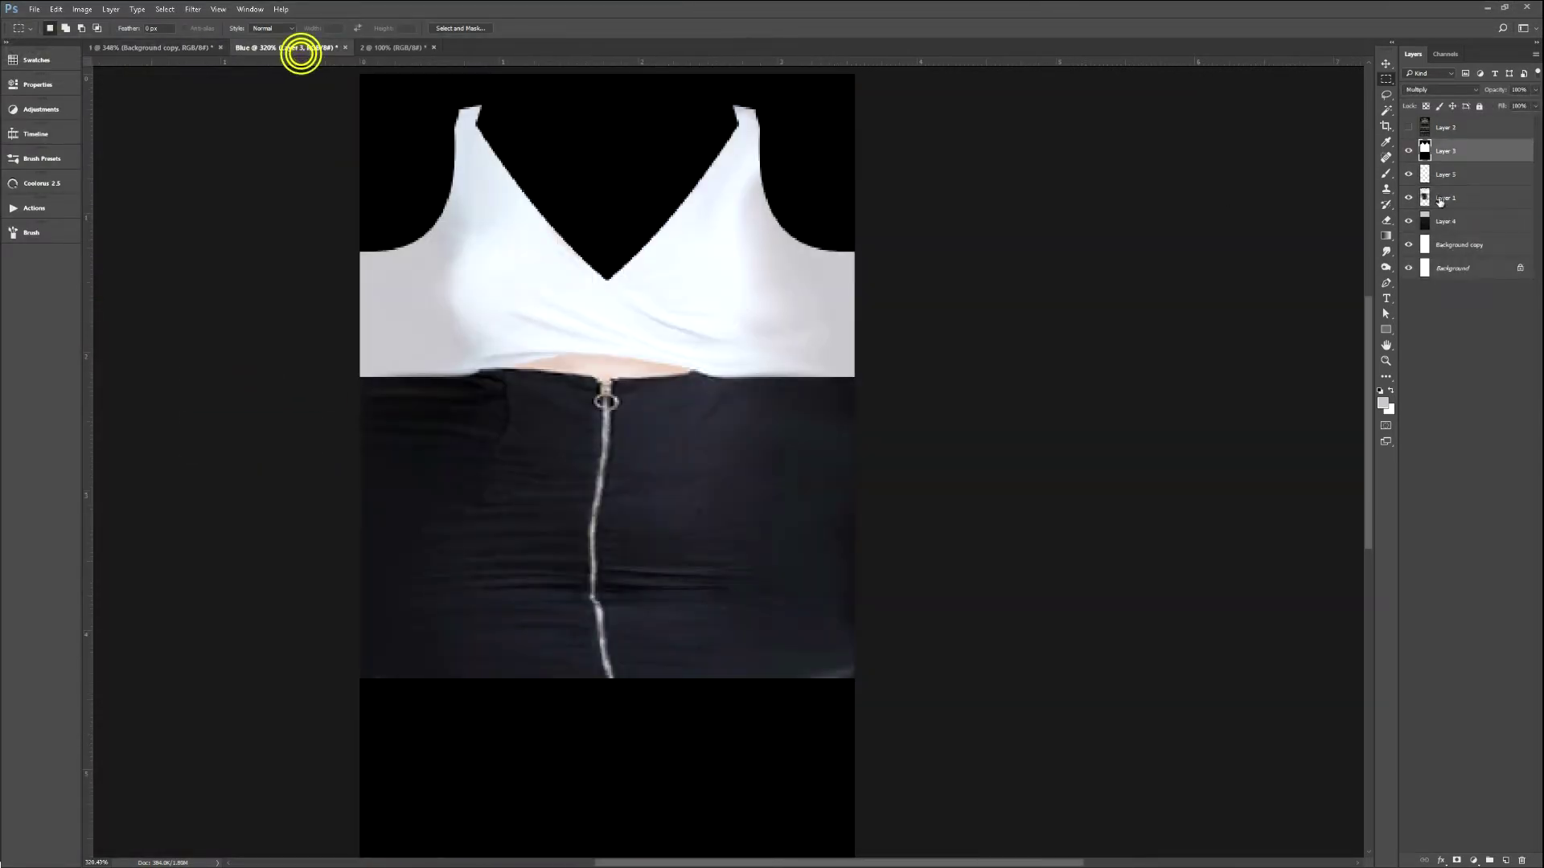
key(Delete)
key(ctrl+v)
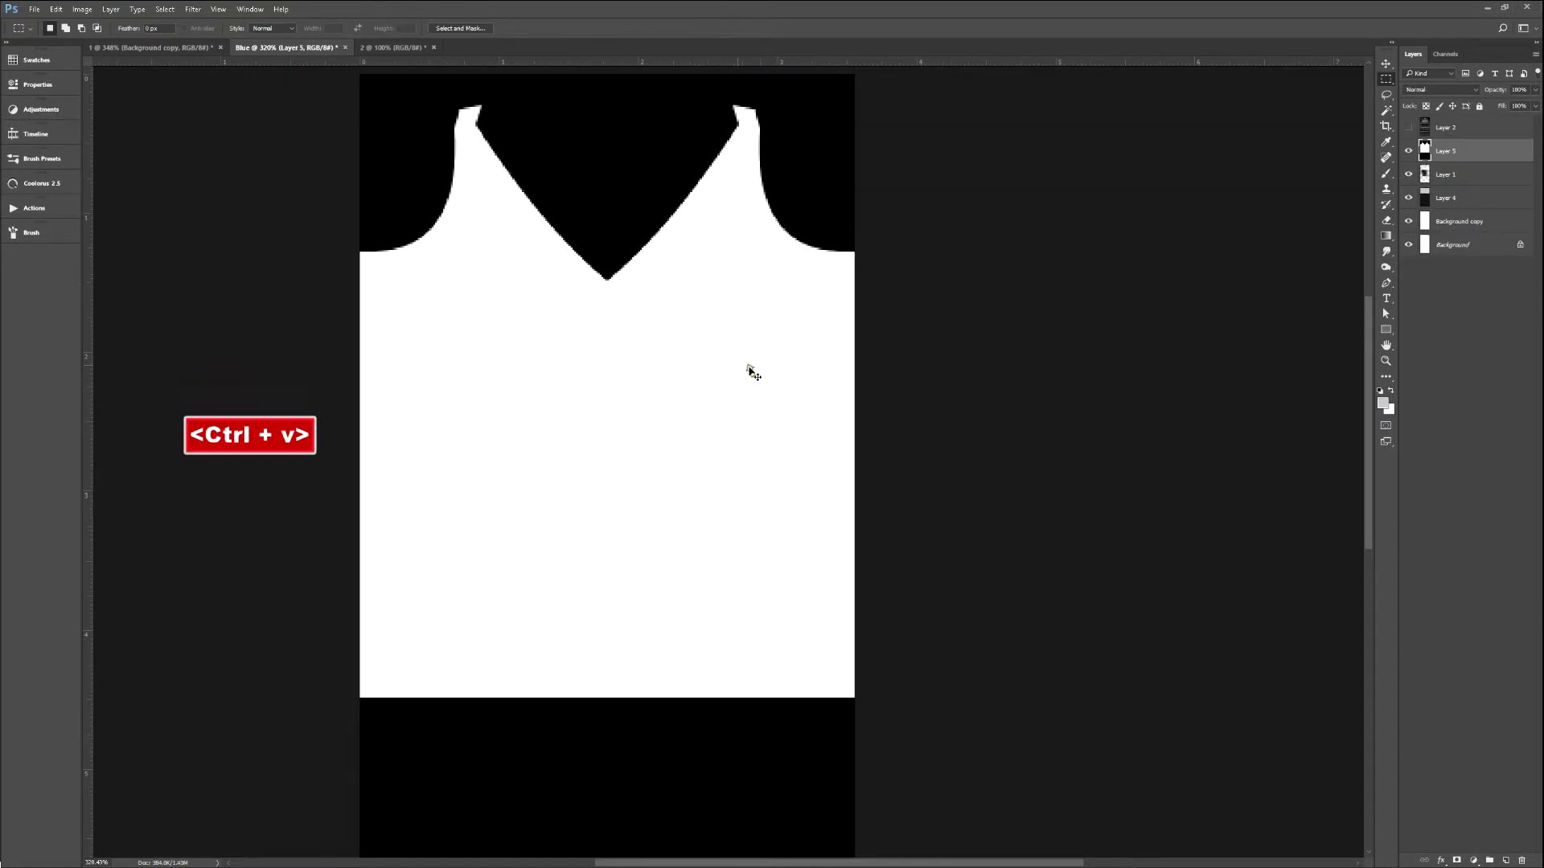
click(1424, 91)
click(1416, 126)
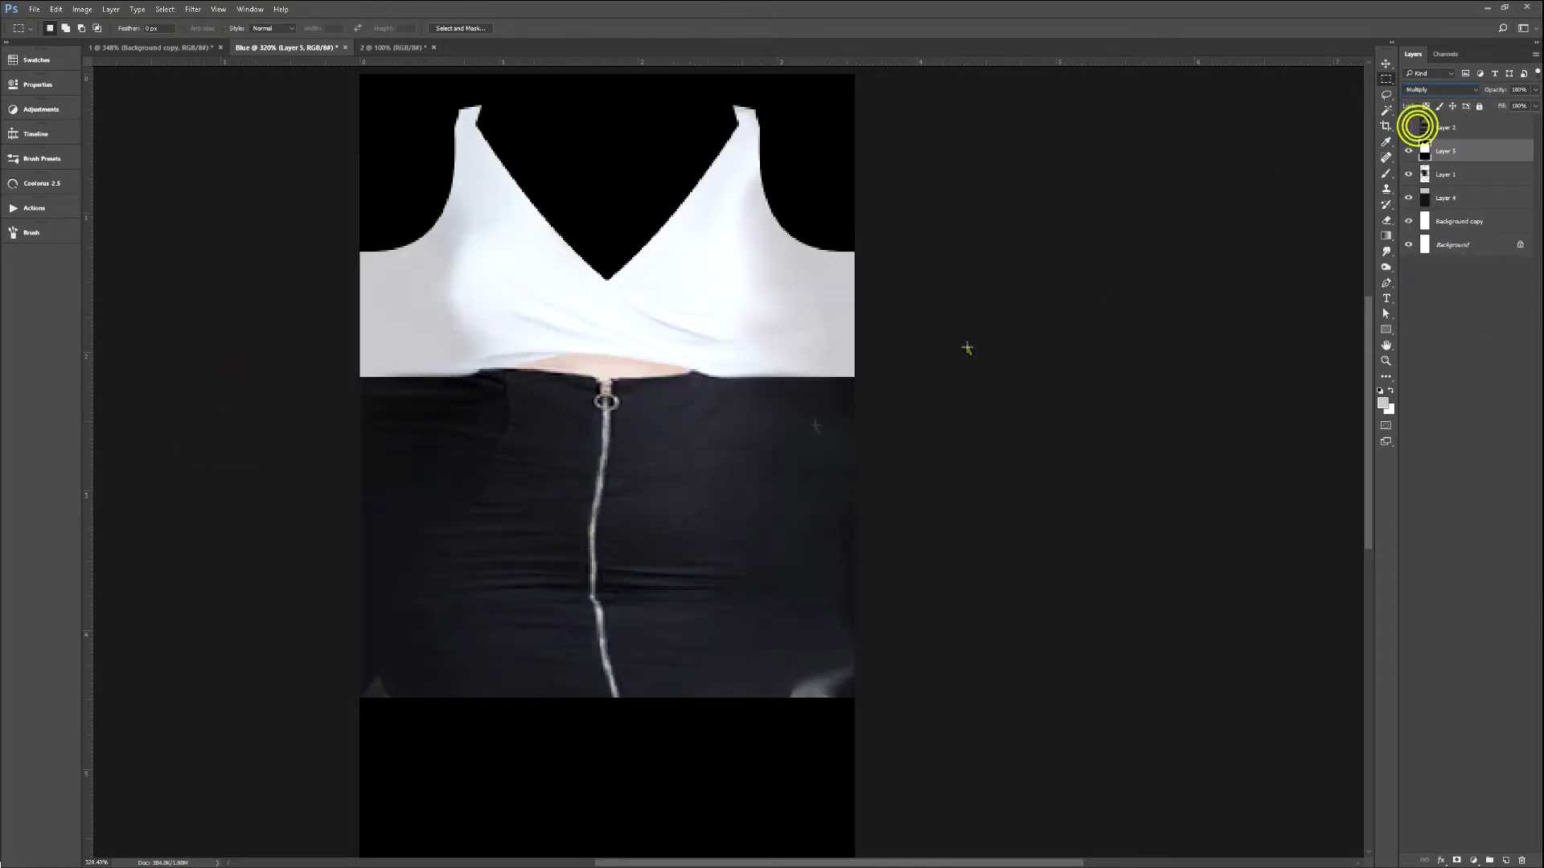
Erase the light remnants at the skirt's lower corners on Layer 1.
click(1430, 174)
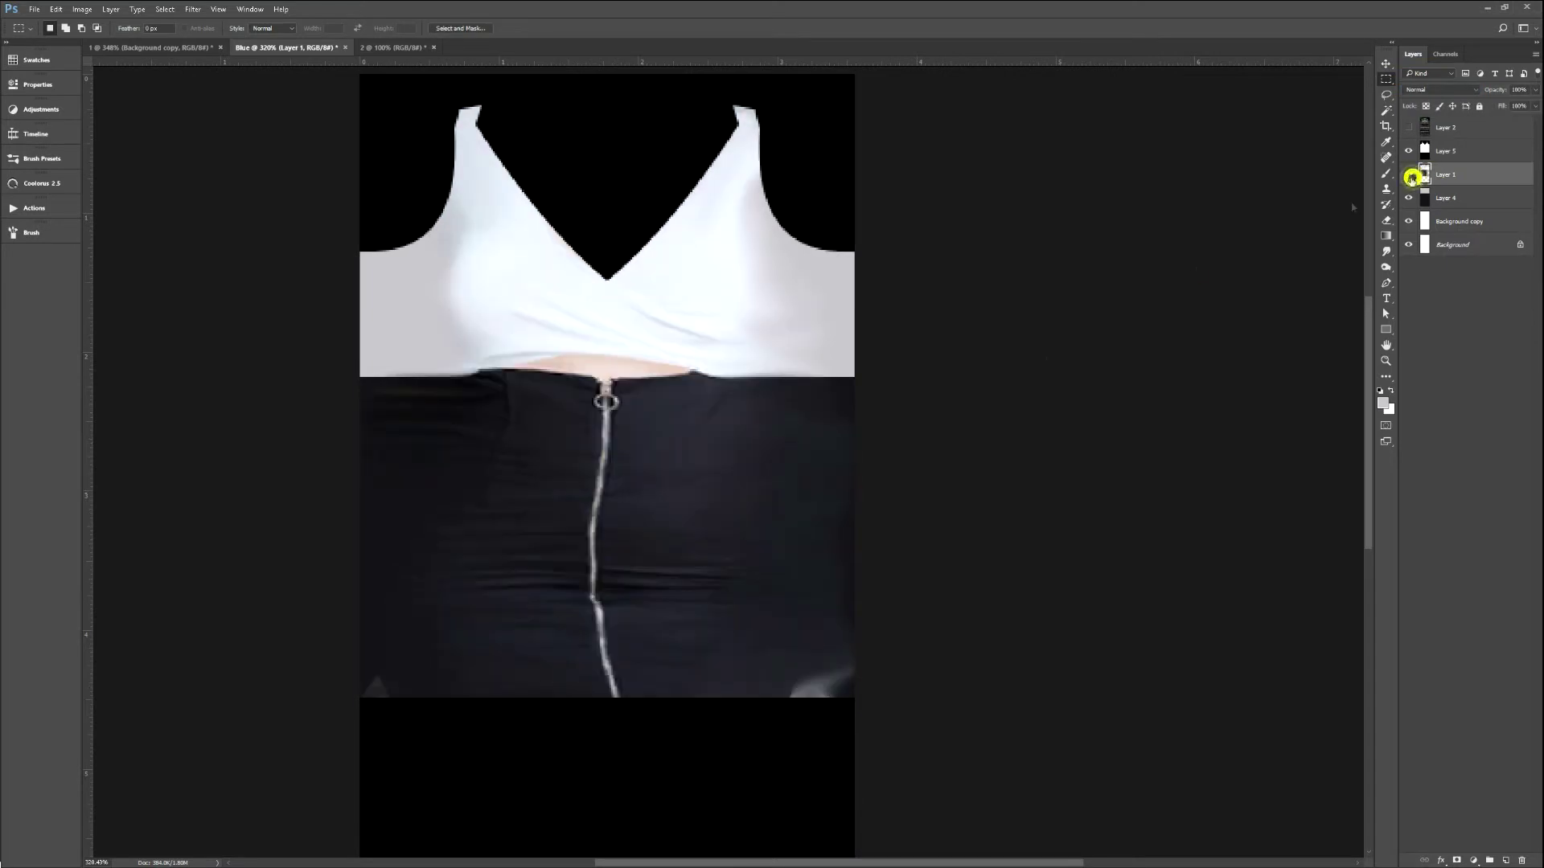
key(e)
drag(802, 659, 840, 715)
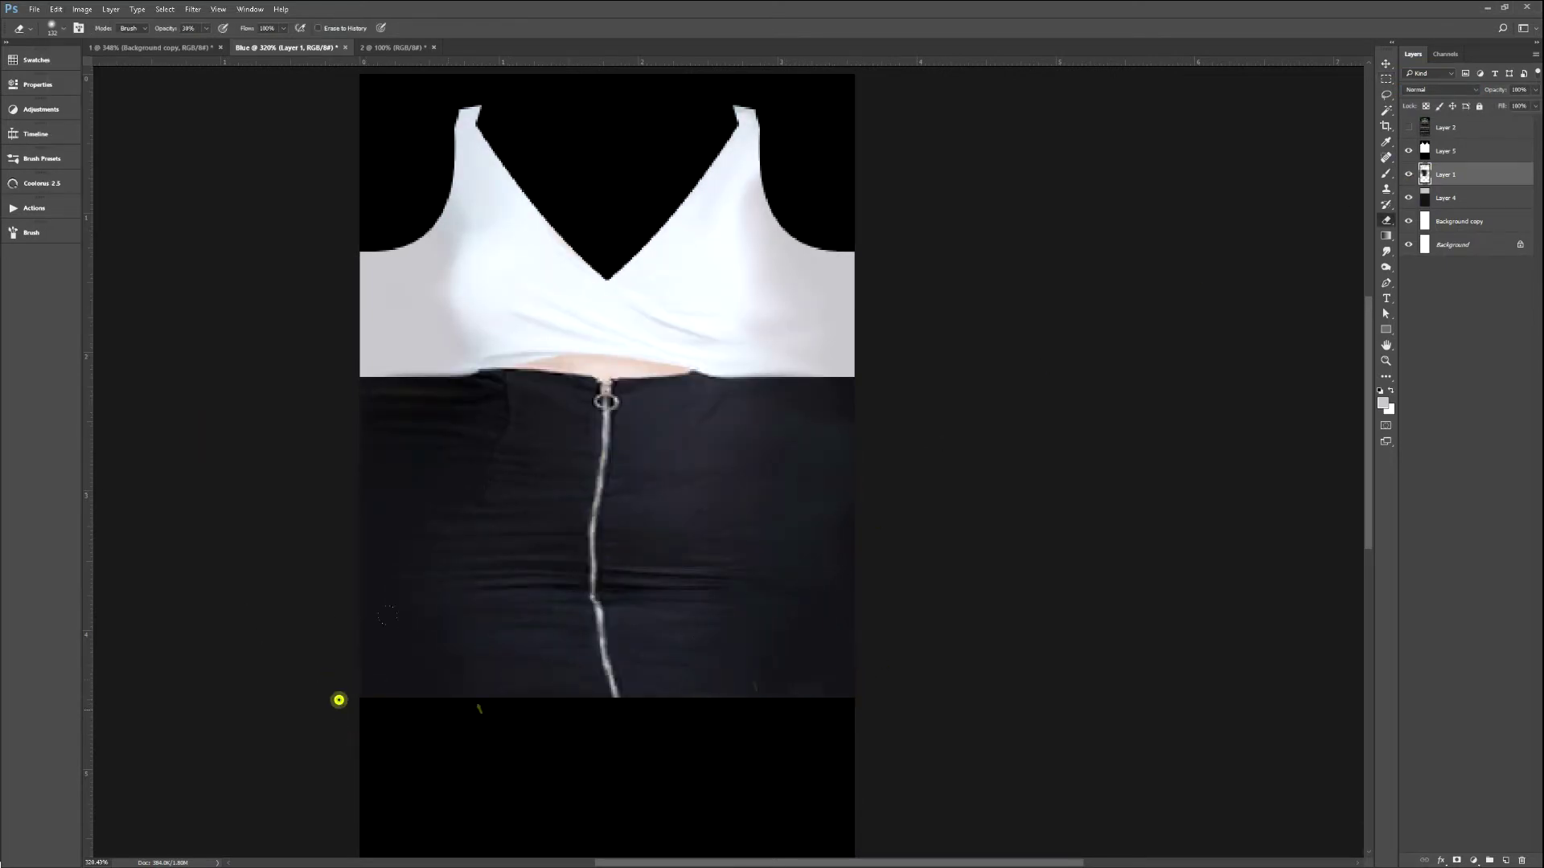
Save the cleaned-up dress texture and refresh the avatar's clothing in IMVU.
key(F2)
key(alt+Tab)
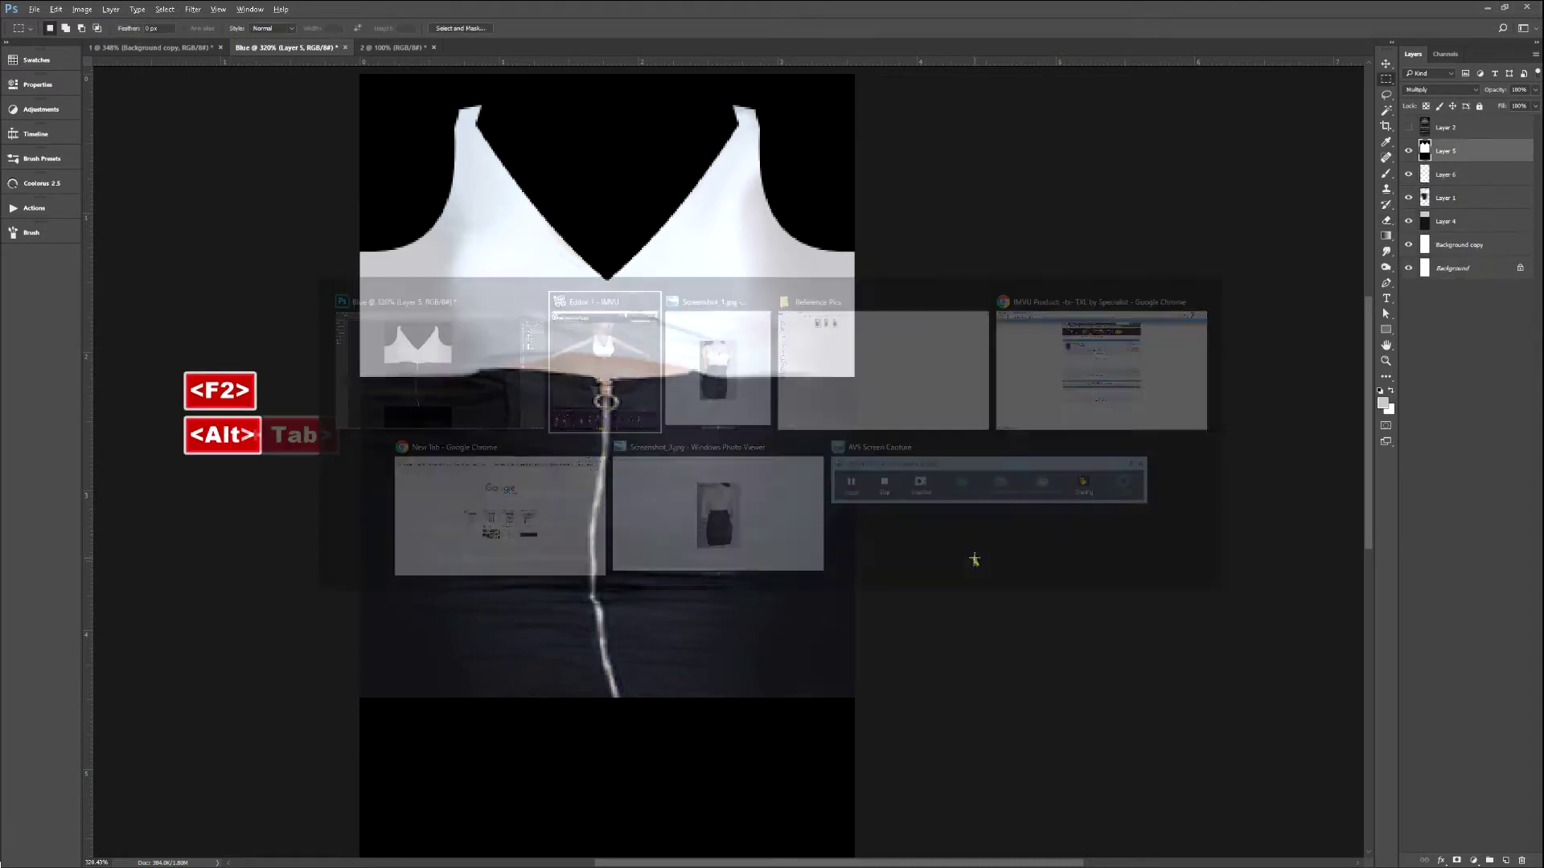
key(ctrl+a)
Examine the skirt's hem, zip and sides on the avatar from near, far and an angled view.
scroll(679, 552, up, 3)
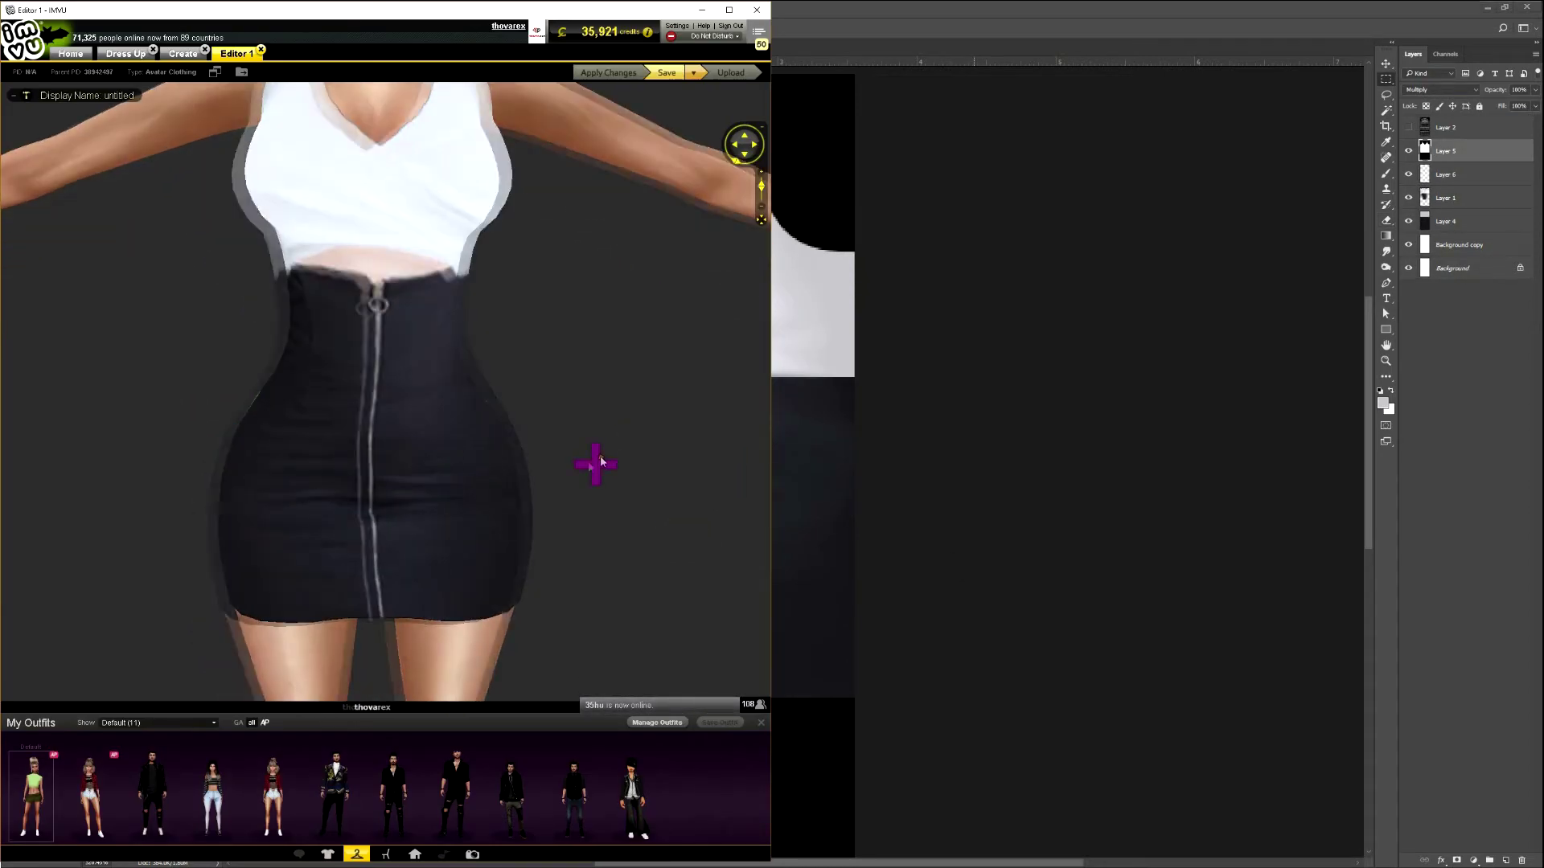
scroll(593, 459, down, 6)
scroll(615, 479, up, 2)
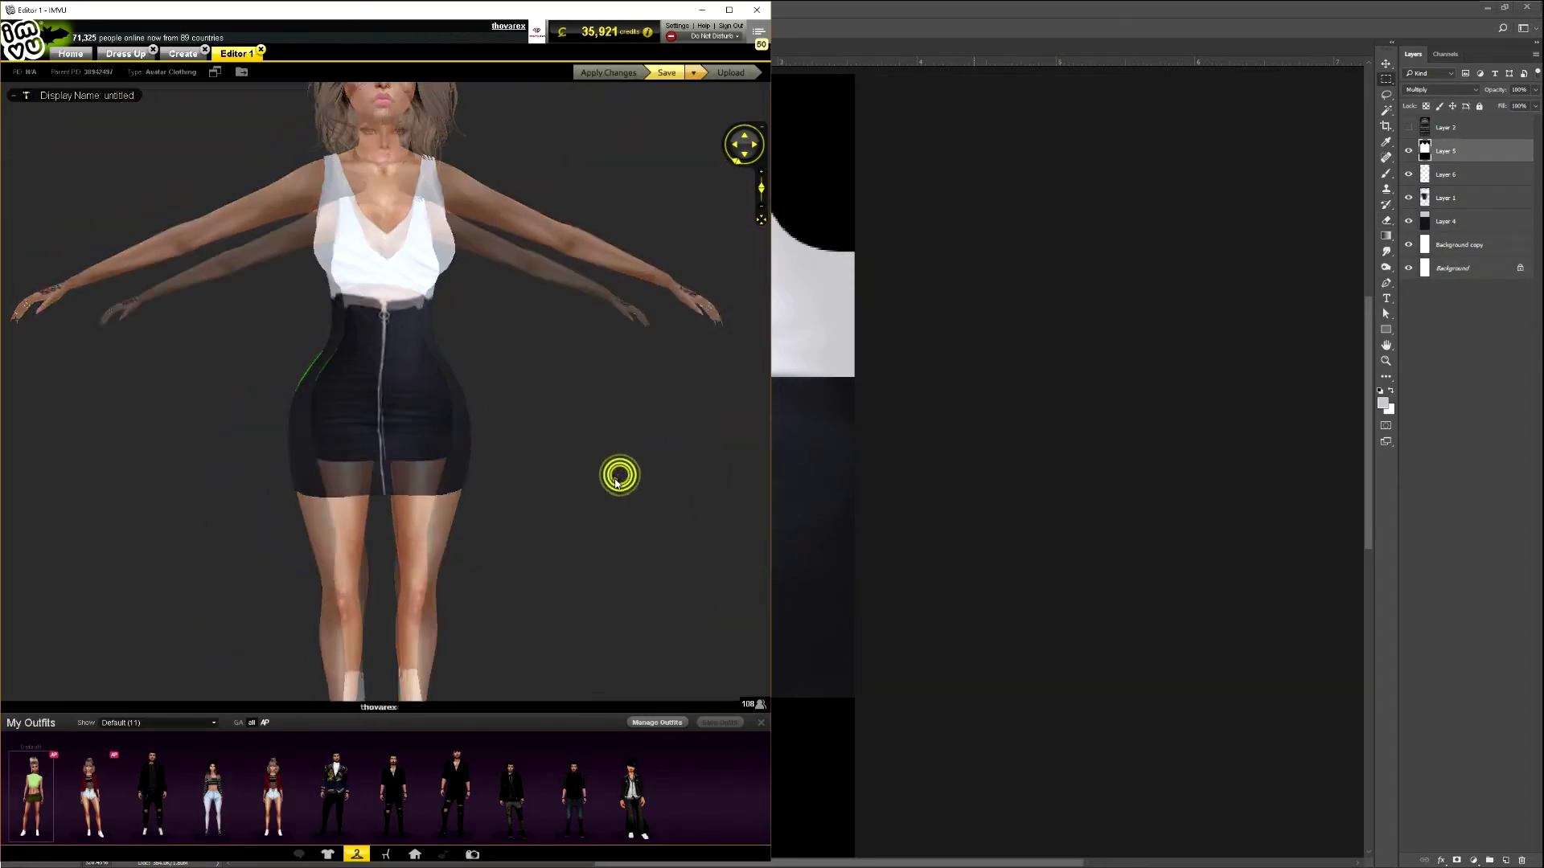
scroll(620, 475, down, 3)
scroll(643, 473, up, 2)
scroll(642, 473, up, 4)
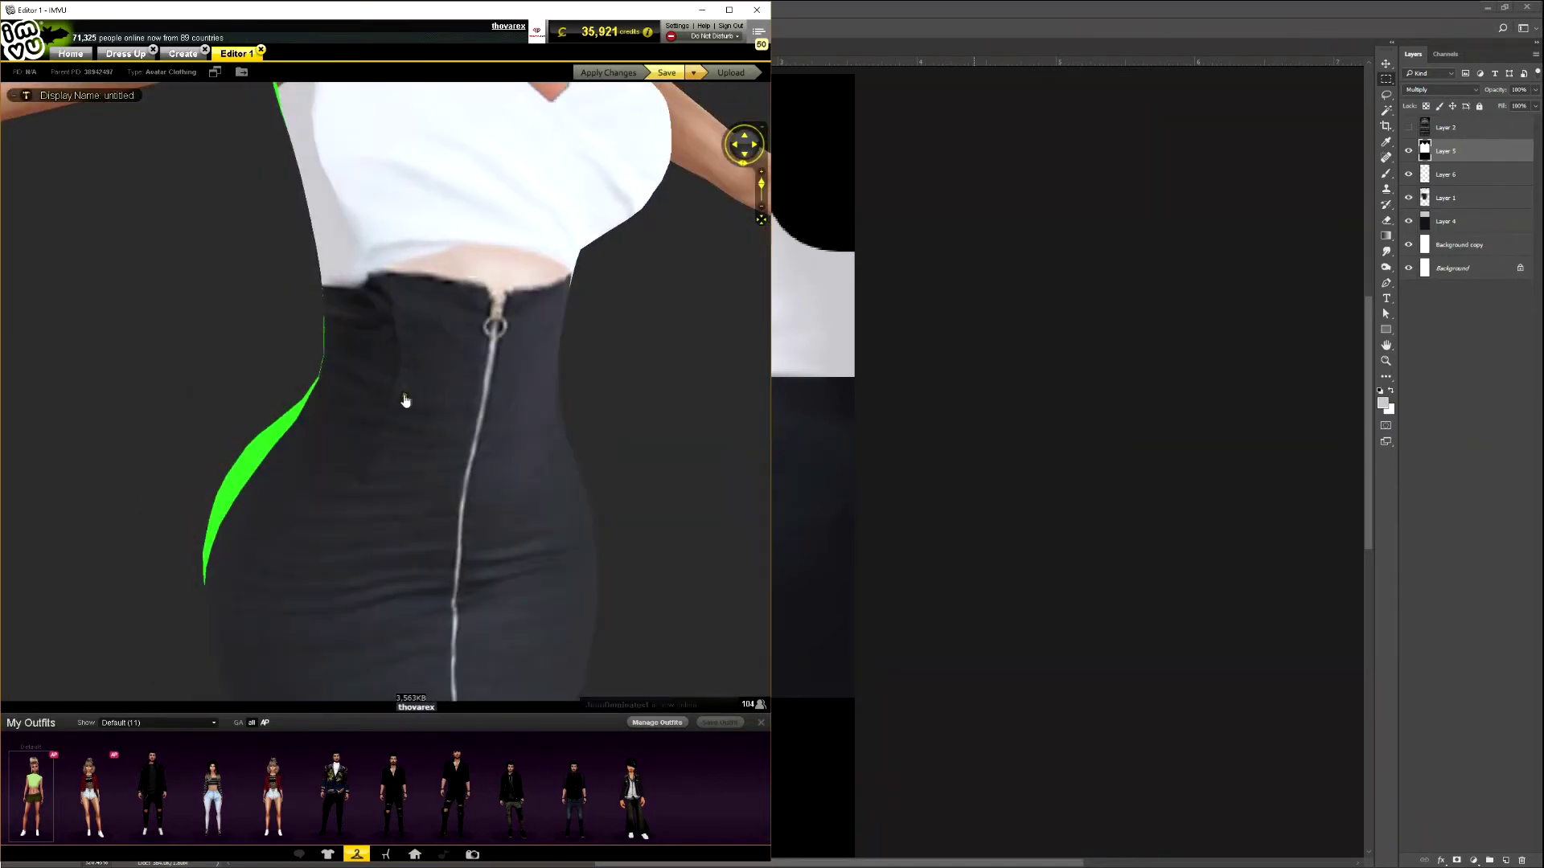
mouse_move(413, 438)
mouse_down()
mouse_move(372, 472)
mouse_move(361, 437)
mouse_move(391, 434)
mouse_up()
scroll(390, 434, down, 5)
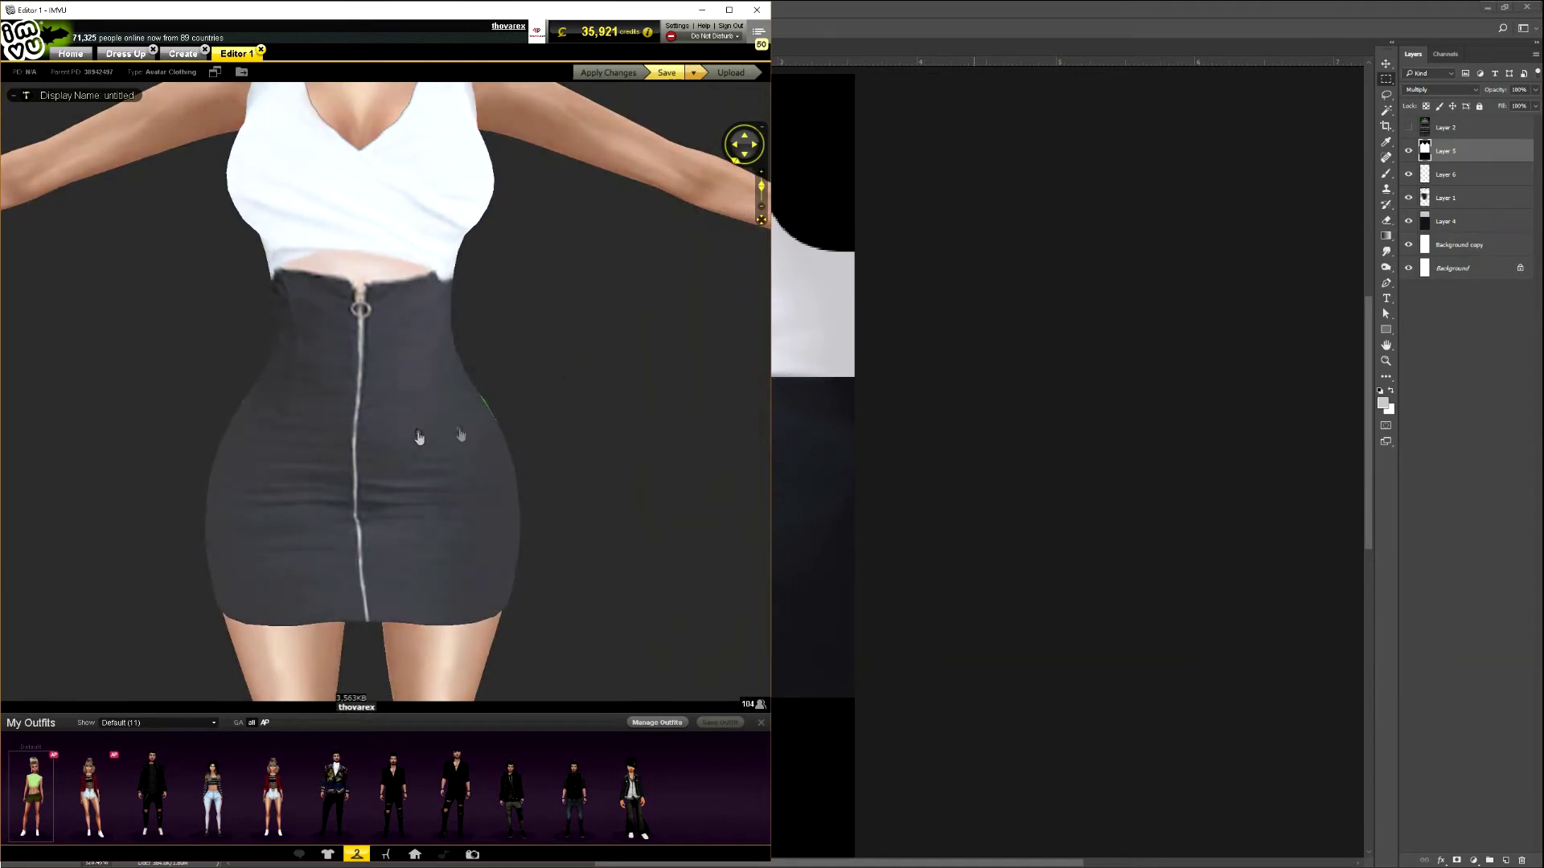
Return to Photoshop and merge Layer 1 down into Layer 4.
key(alt+Tab)
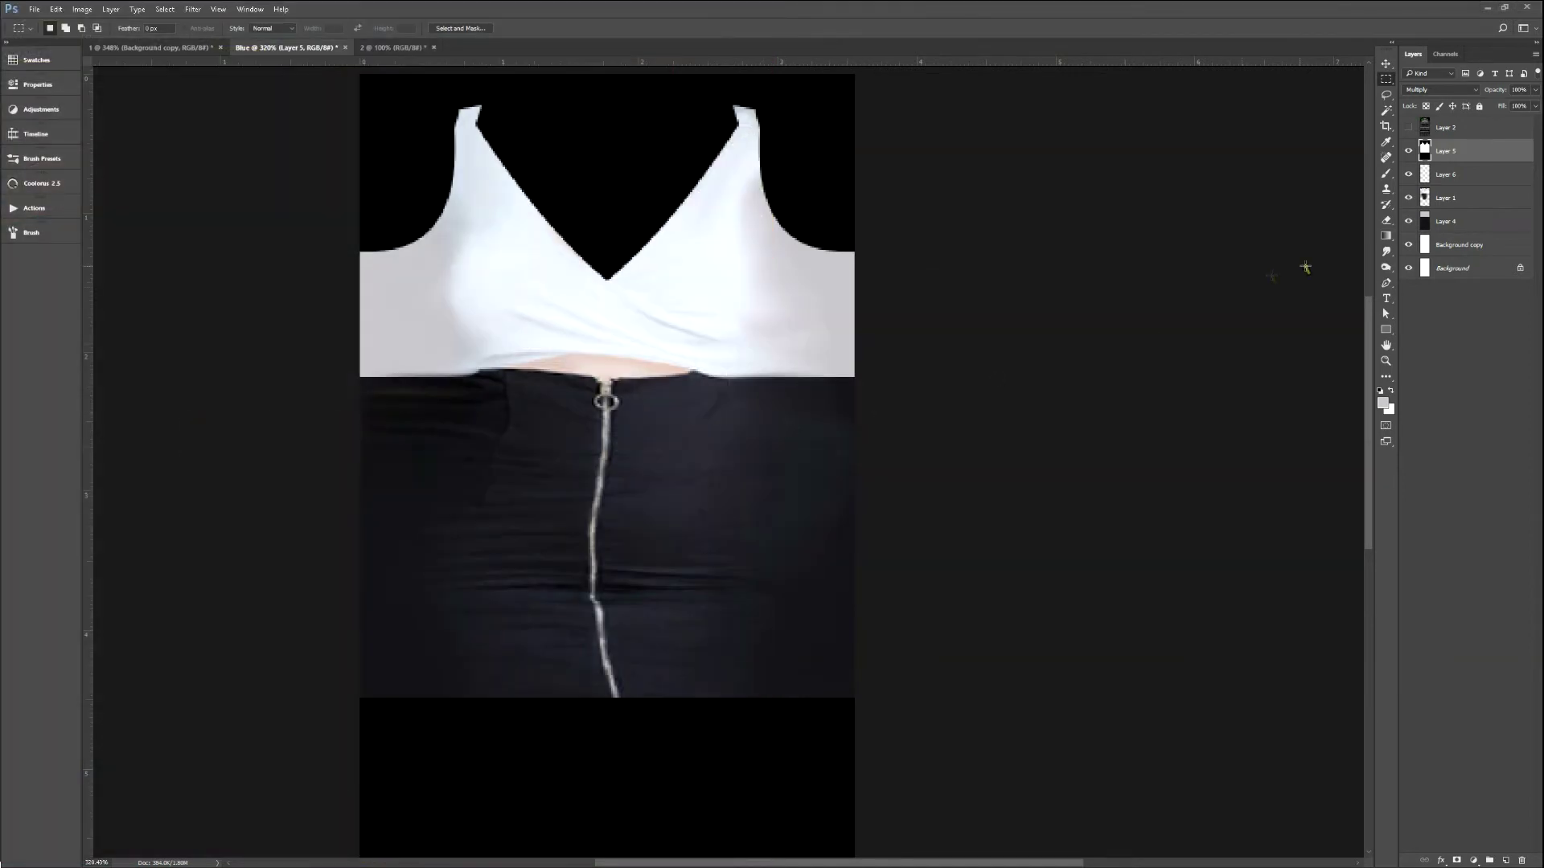
click(1439, 198)
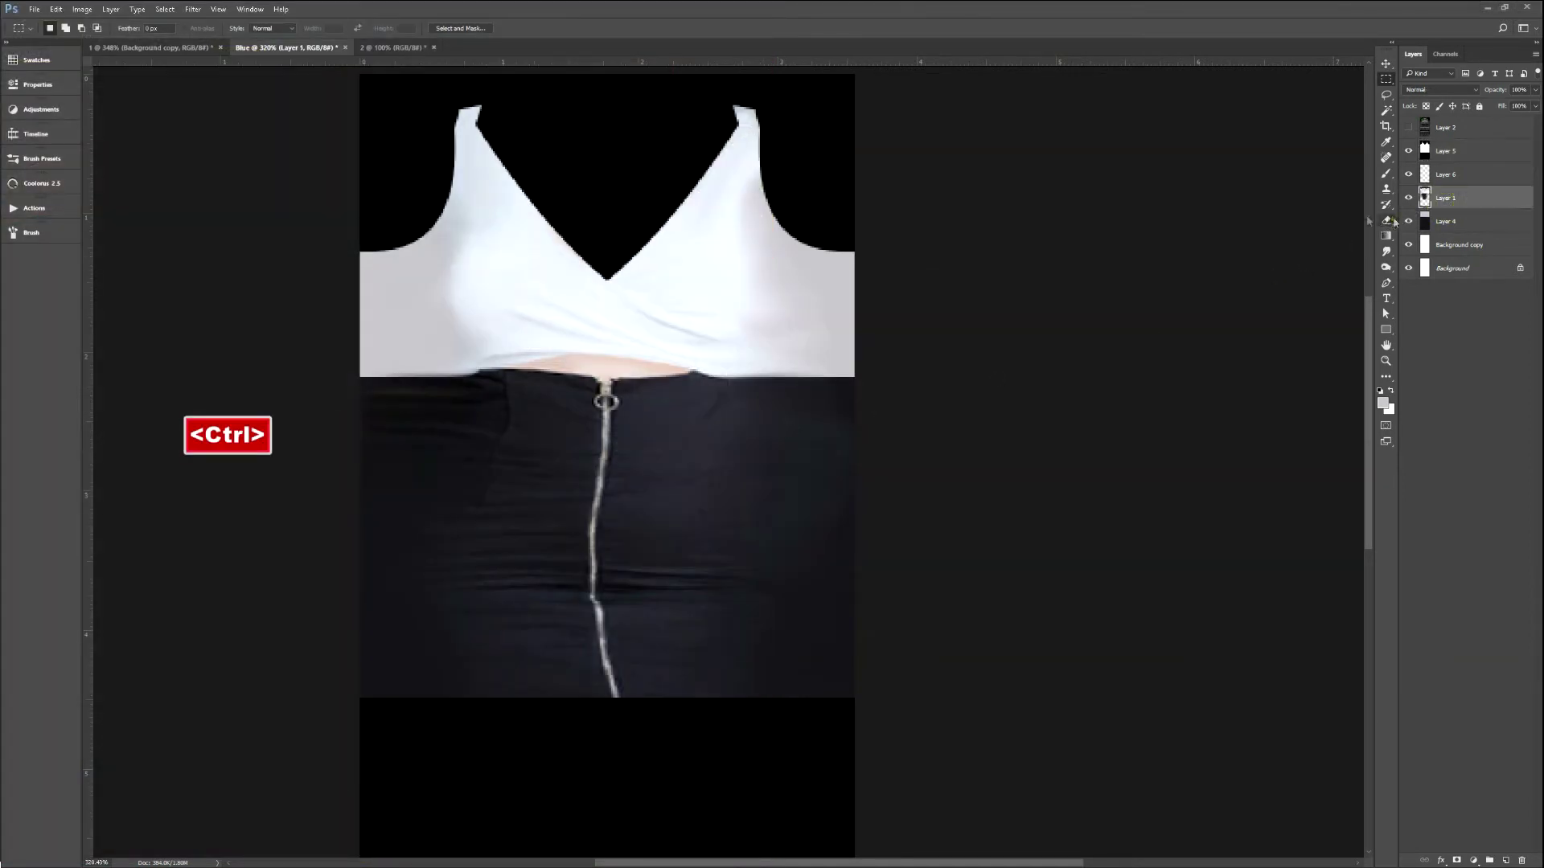
key(ctrl+e)
Select the skirt's upper-left pocket area plus a full-width strip below the hem, and copy both to a new layer.
key(m)
drag(427, 358, 555, 550)
shift+drag(258, 745, 864, 765)
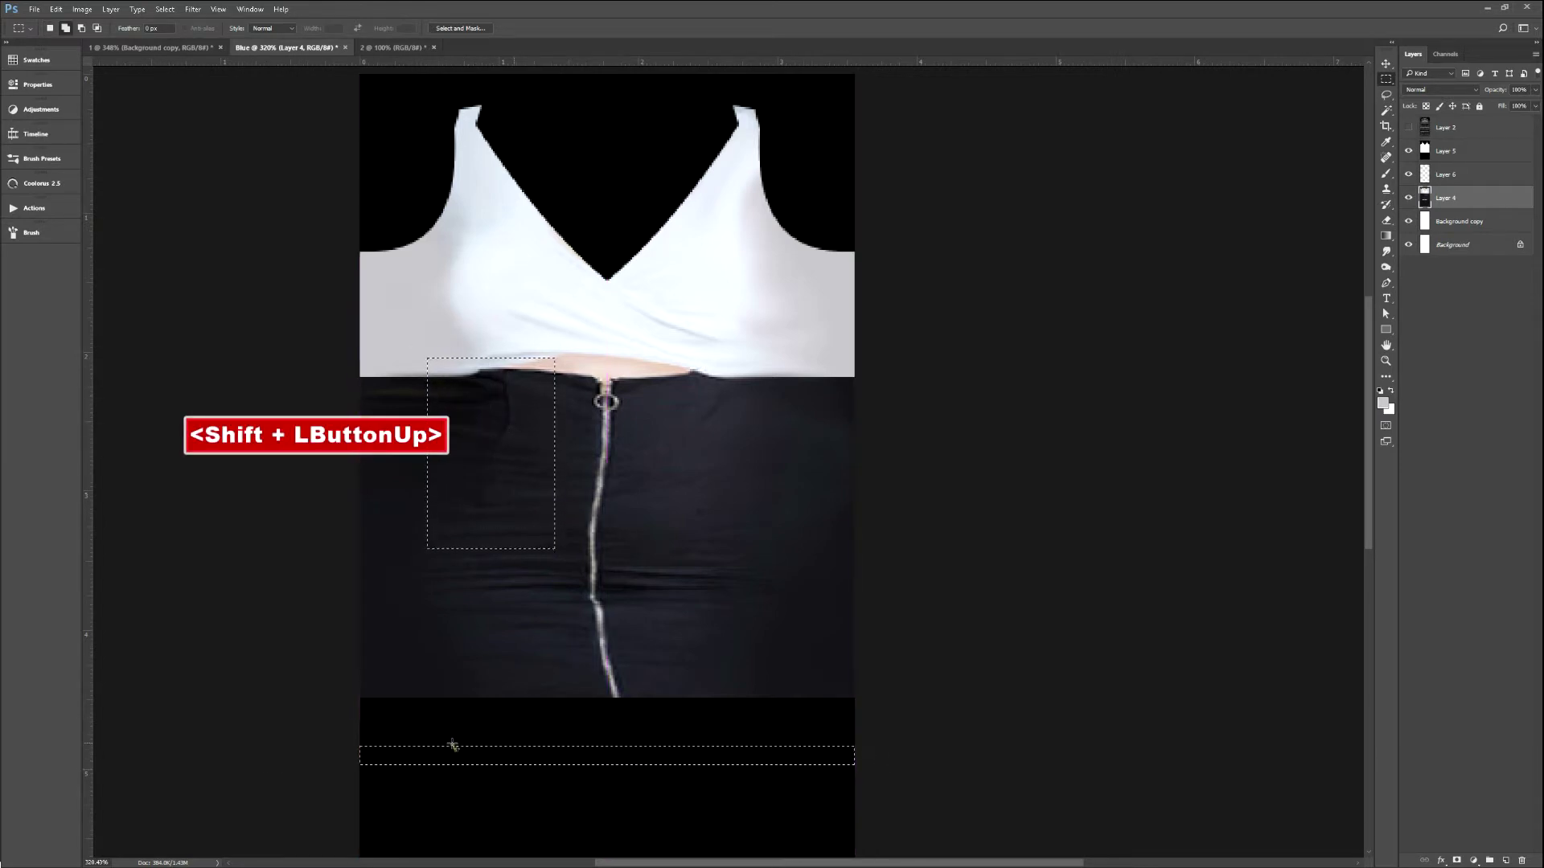
key(ctrl)
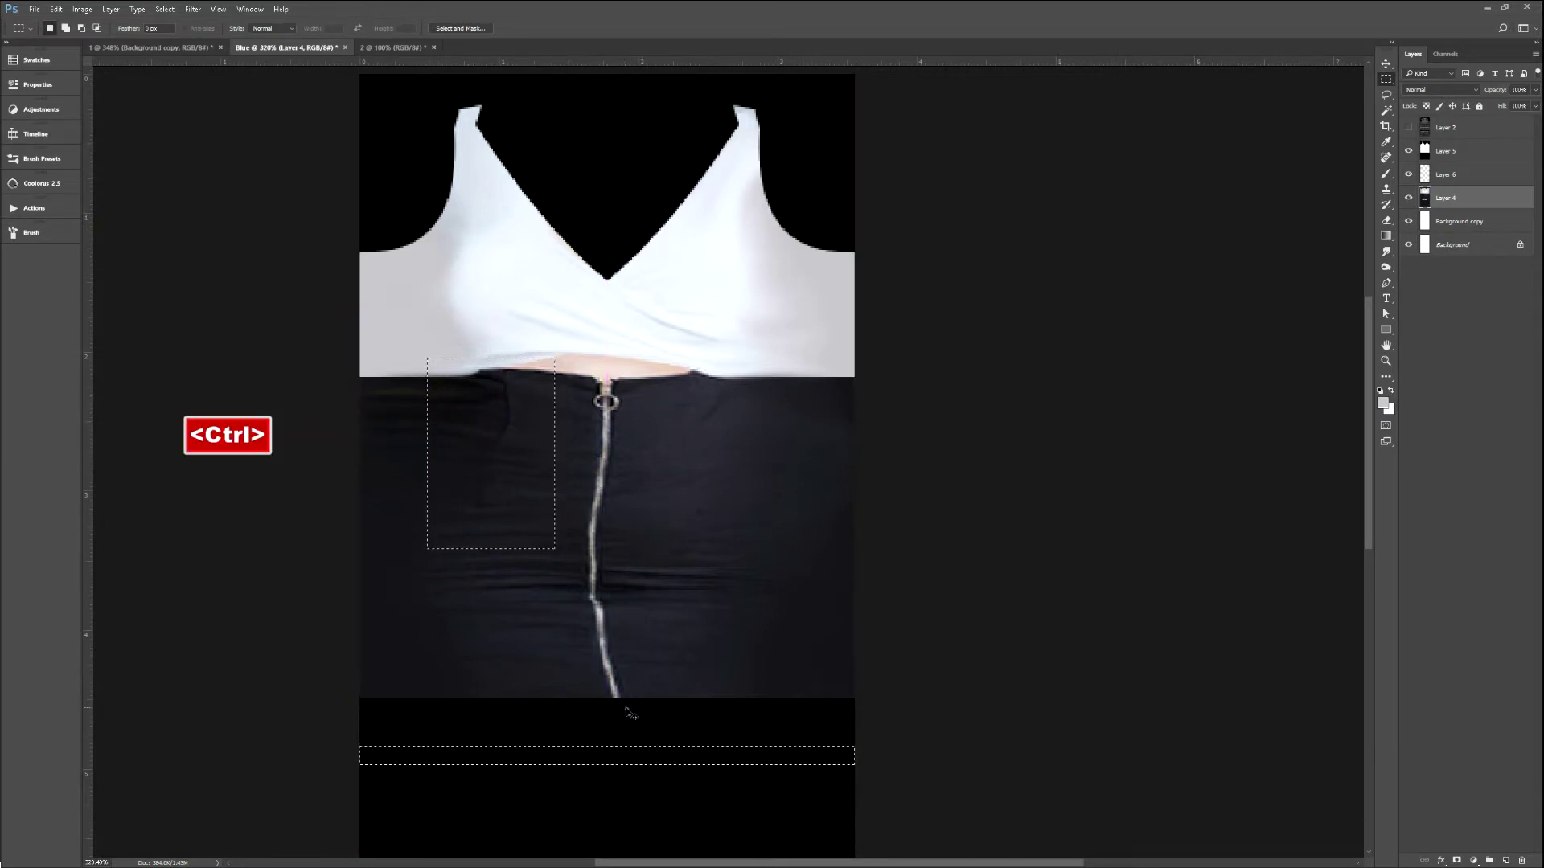
key(ctrl+j)
Flip the copied skirt patch horizontally and smudge its edges into the skirt's right side.
key(ctrl+t)
right_click(731, 482)
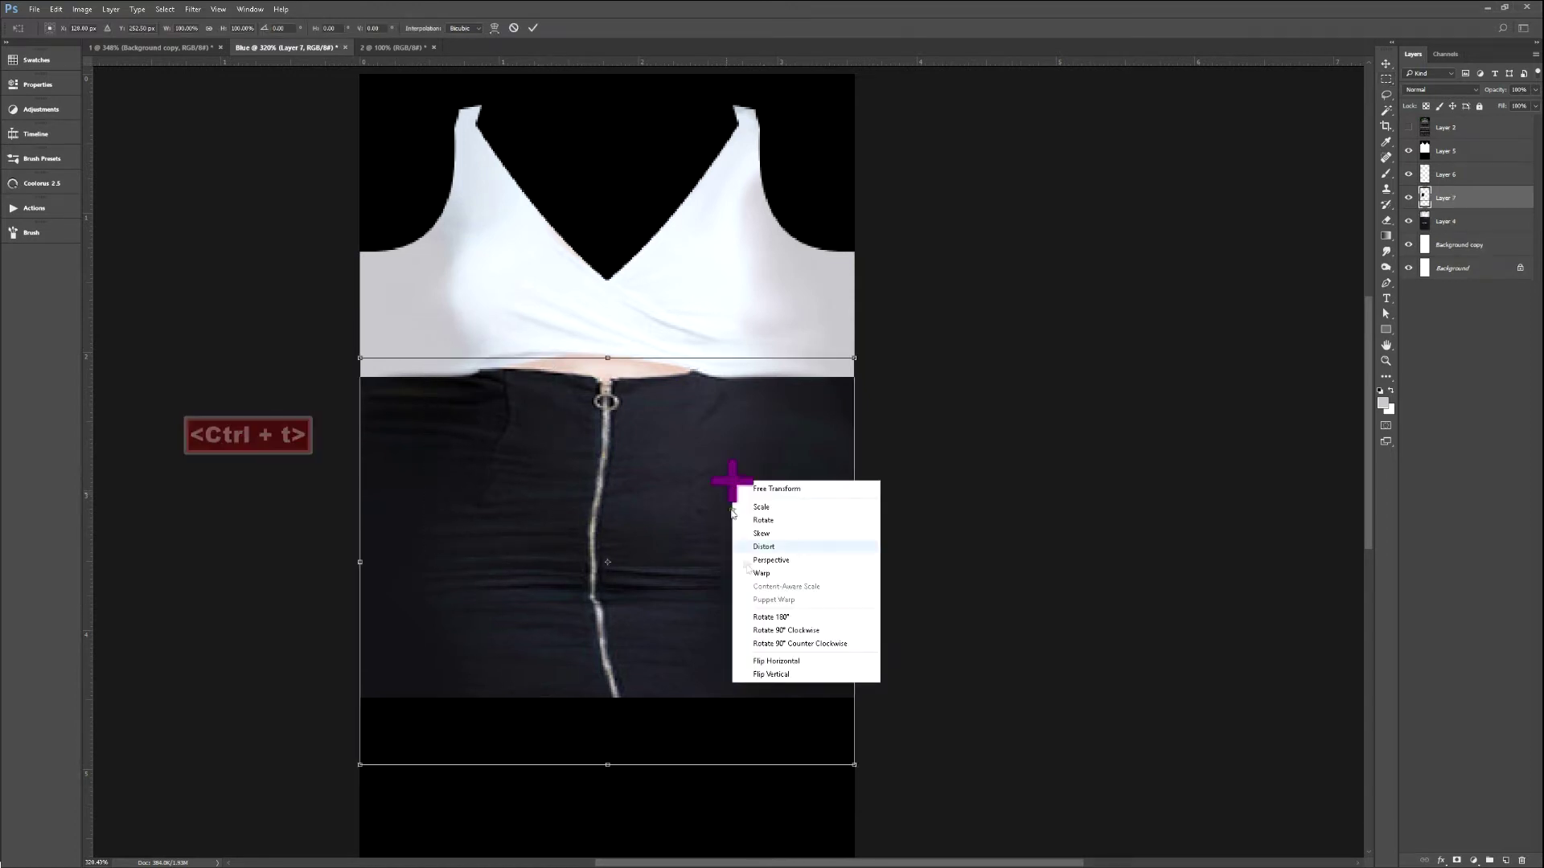
click(765, 659)
key(Return)
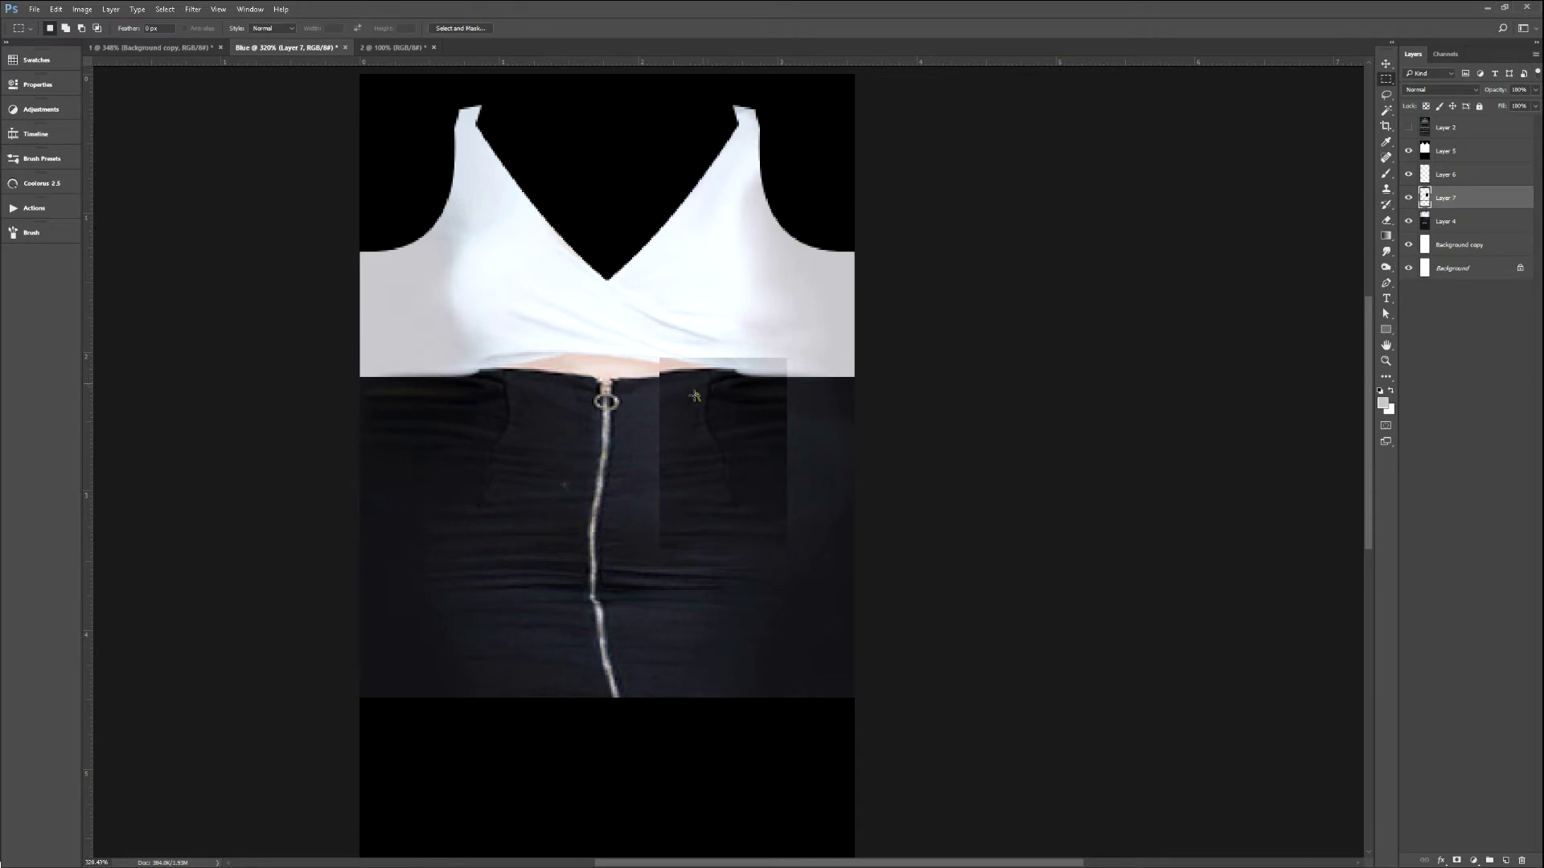
key(s)
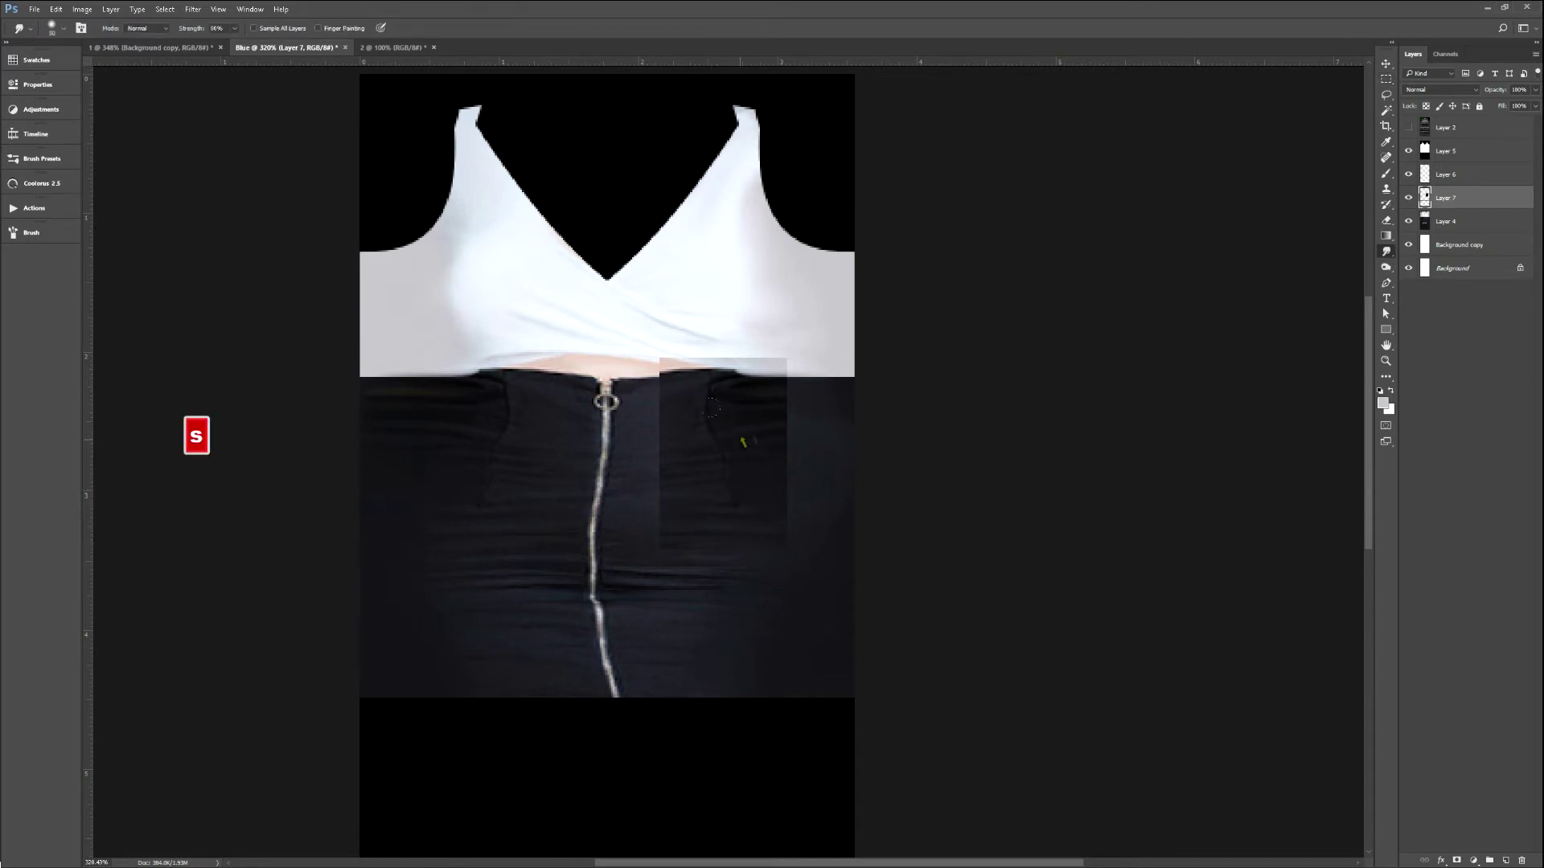
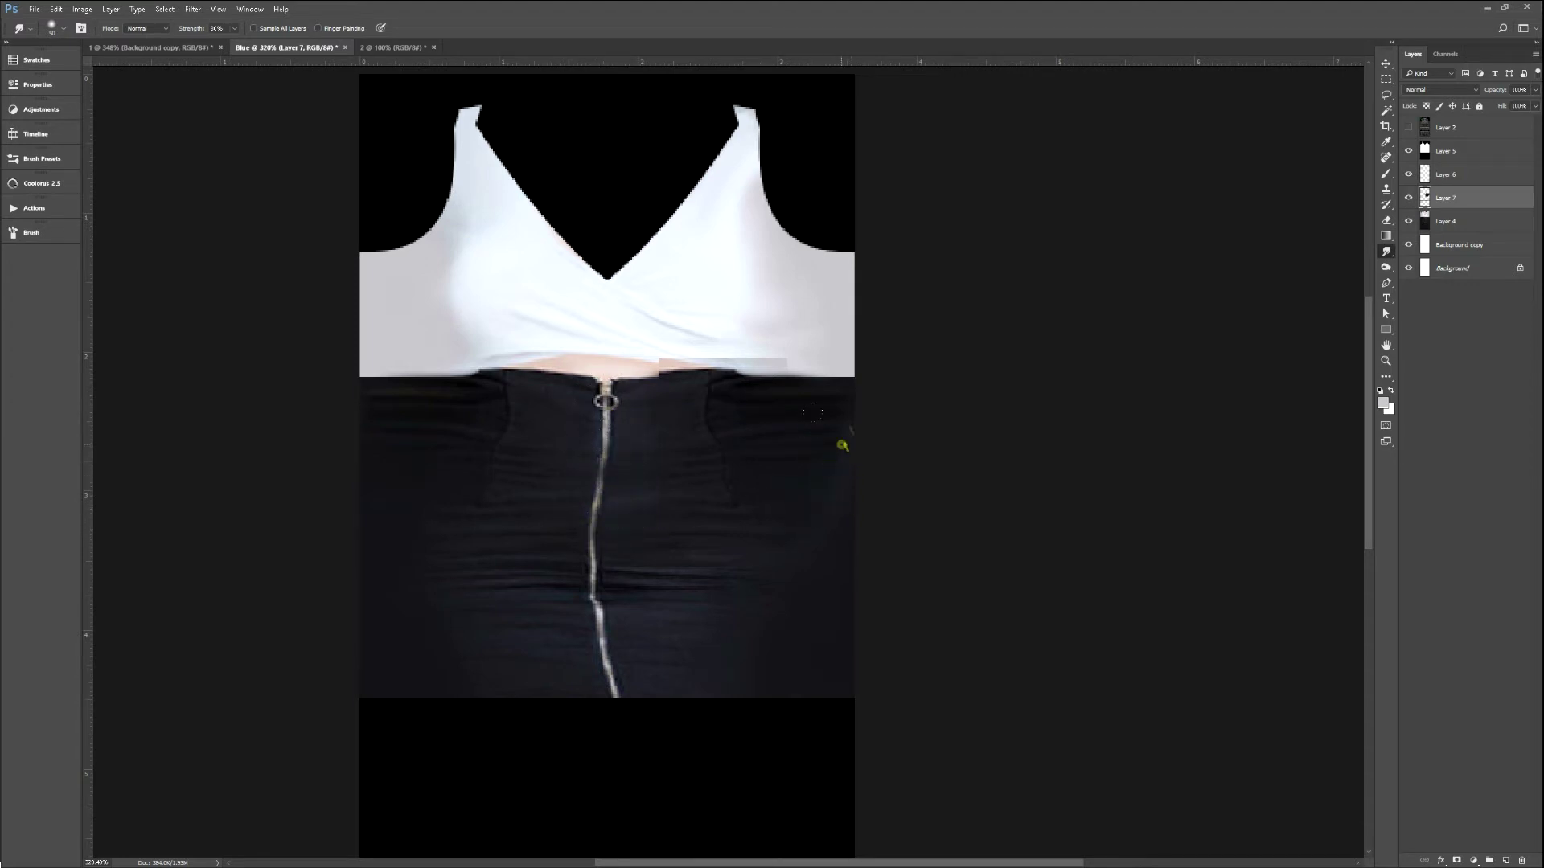
key(e)
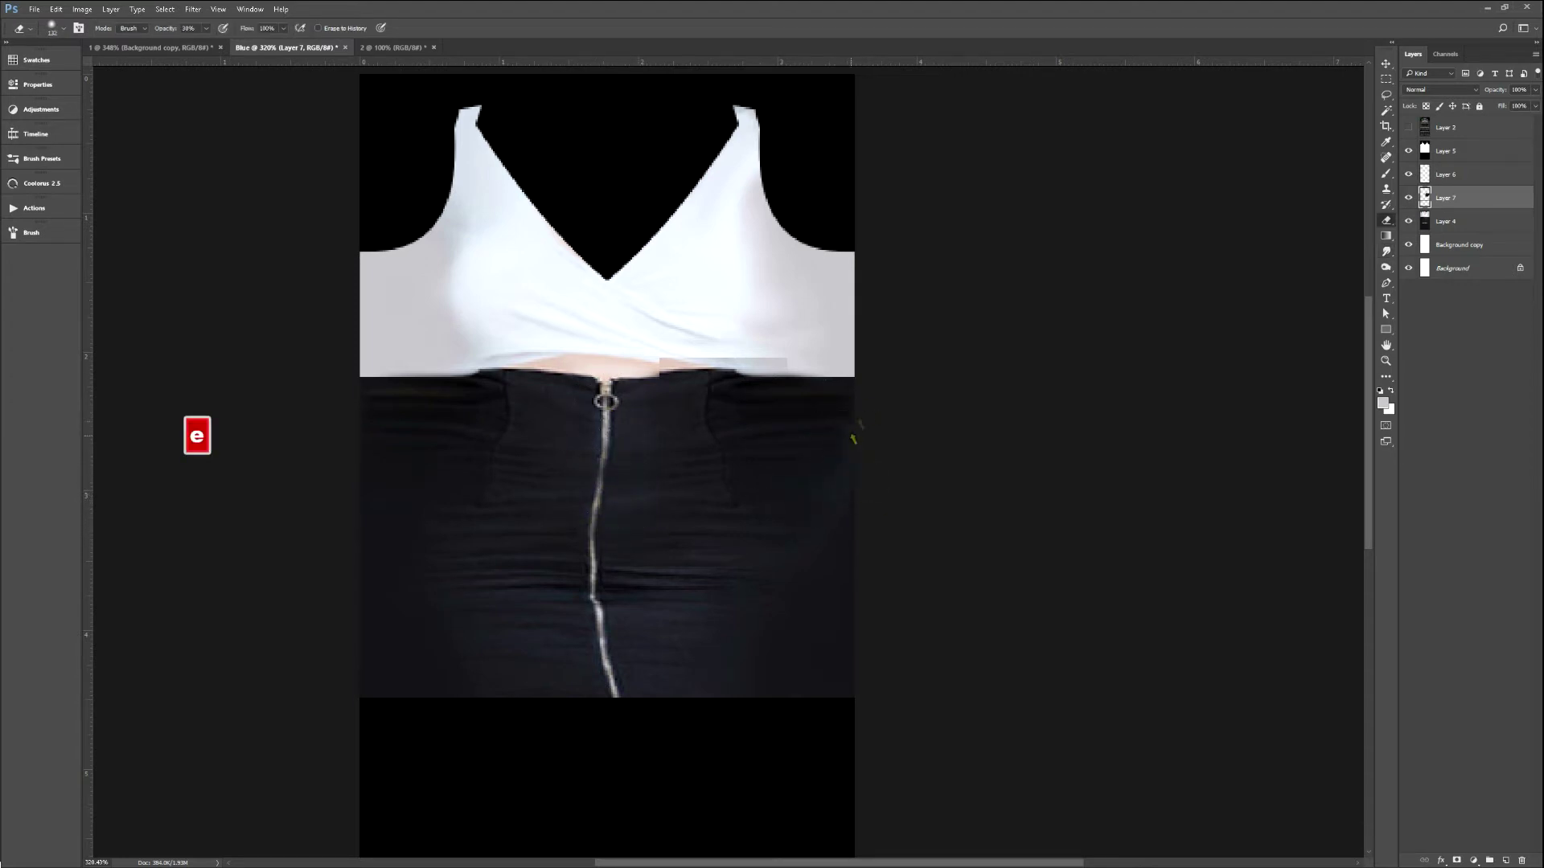
Save the texture, refresh the avatar's clothing in IMVU, check the waistband up close, and return to Photoshop.
key(F2)
key(alt+Tab)
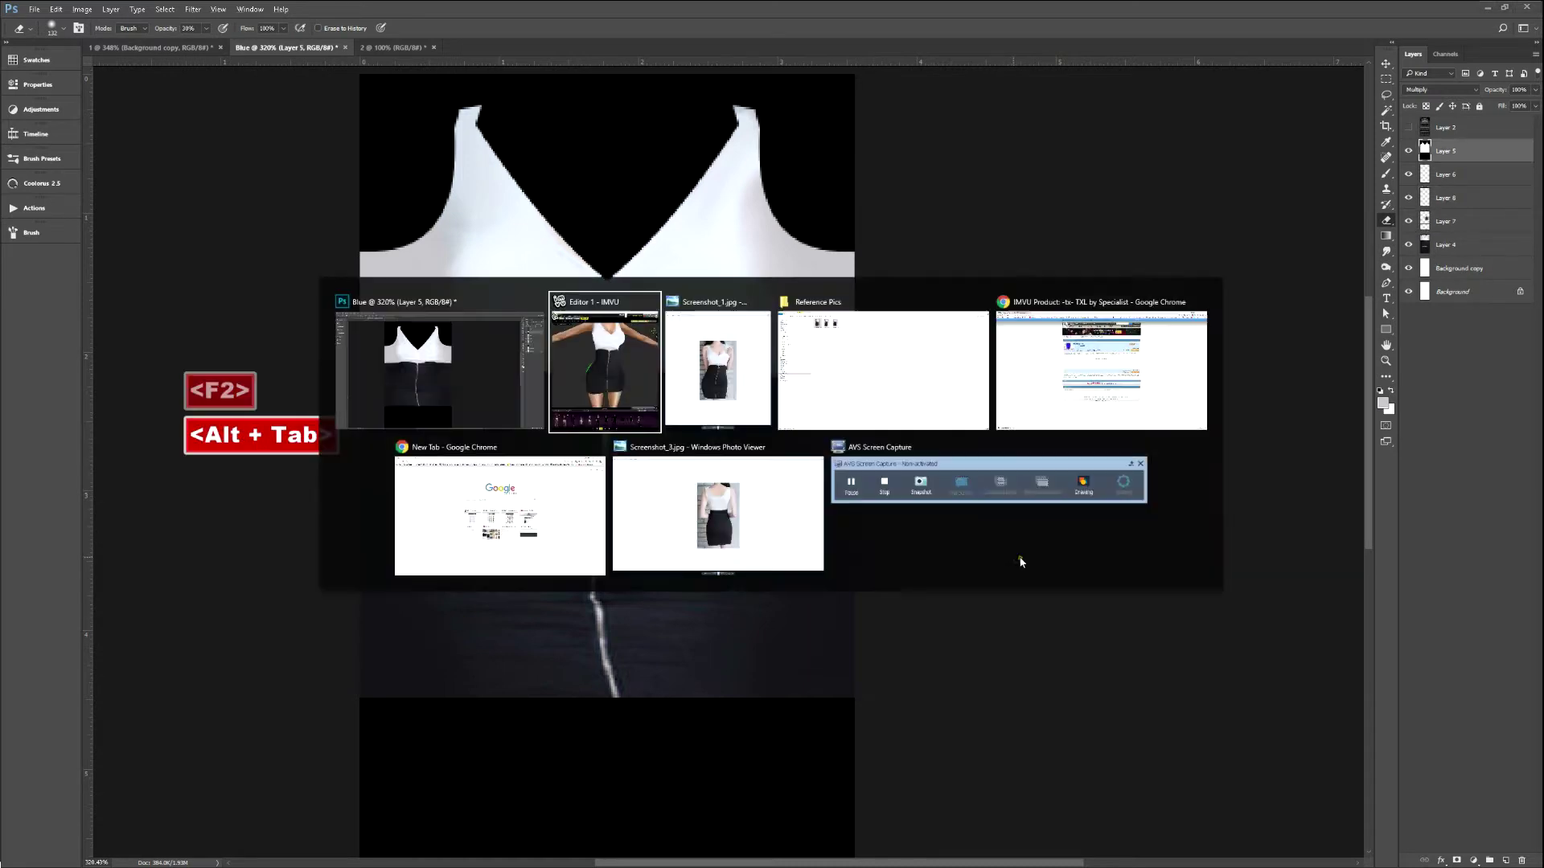
key(ctrl+a)
drag(591, 496, 478, 338)
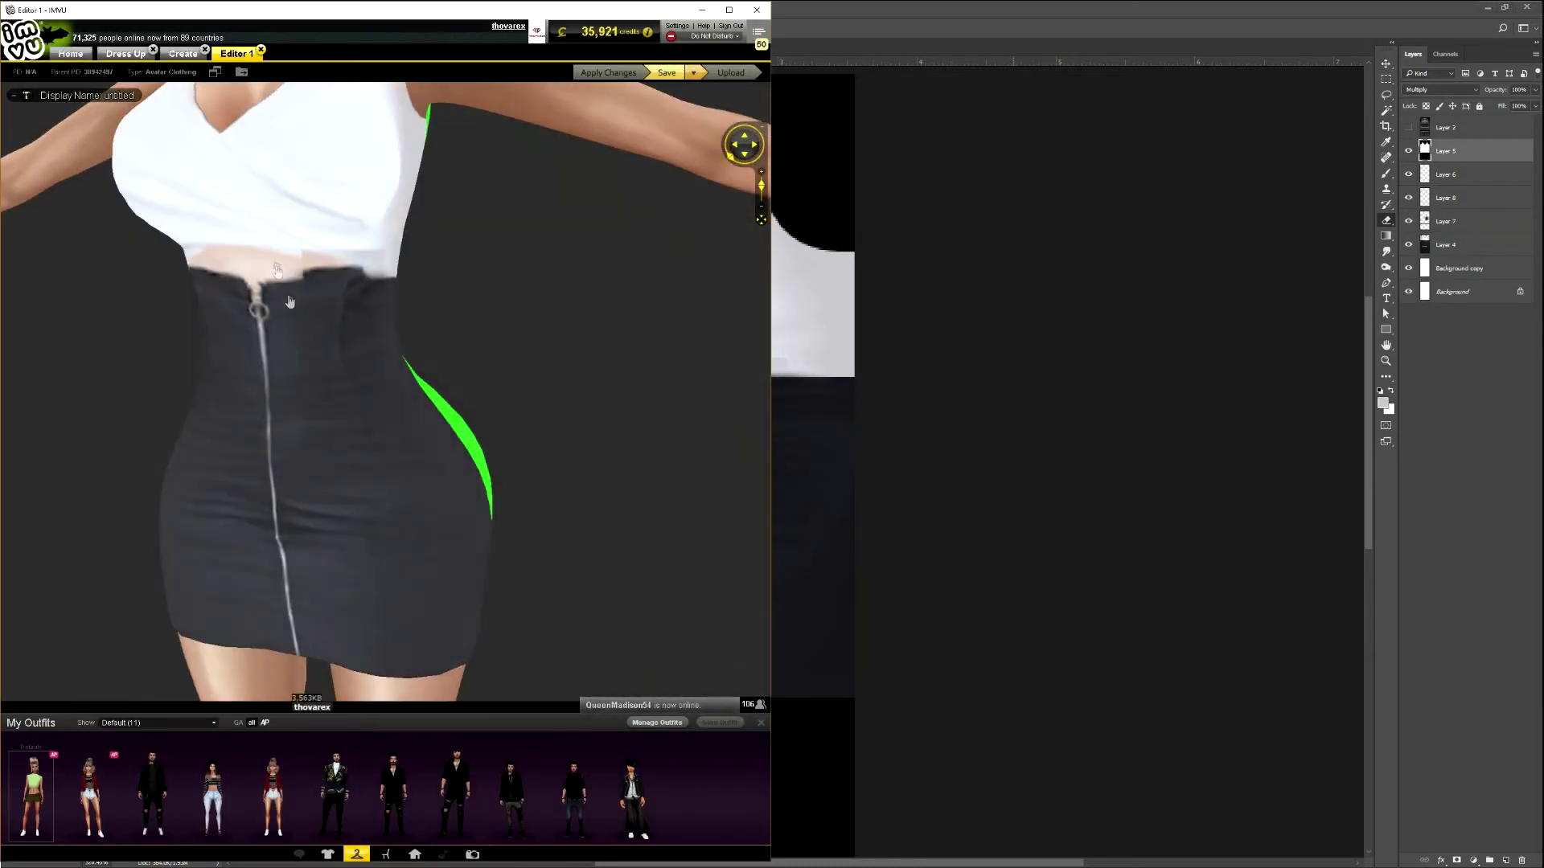
key(alt+Tab)
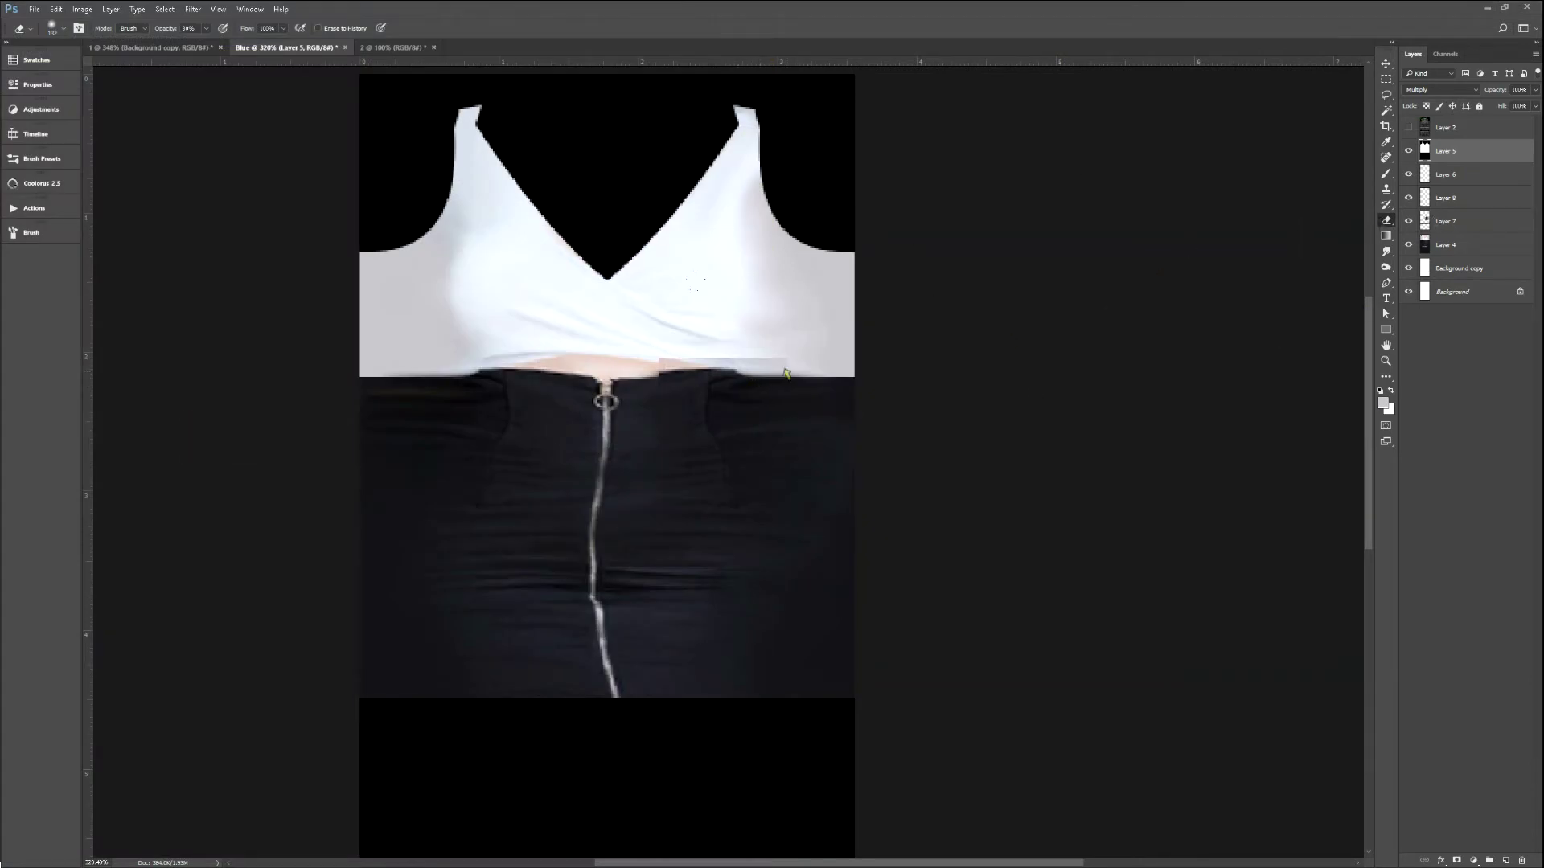
Draw a closed Pen path around the bare midriff gap, following the waistband, zip top and lower edge of the white top.
key(g)
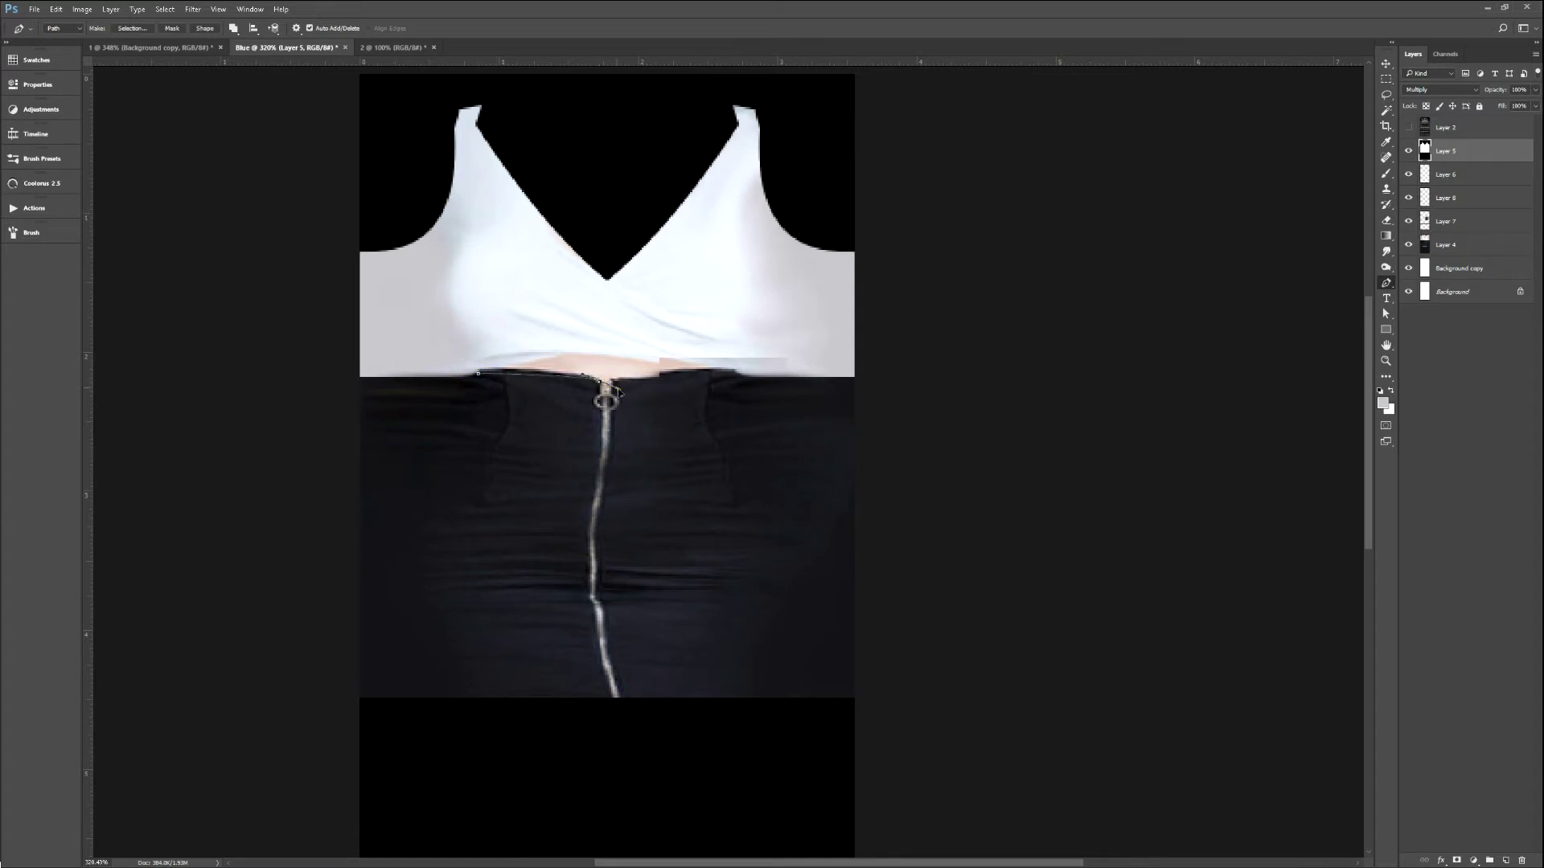
key(ctrl+z)
key(ctrl+alt+z)
key(ctrl+alt+z)
ctrl+click(583, 387)
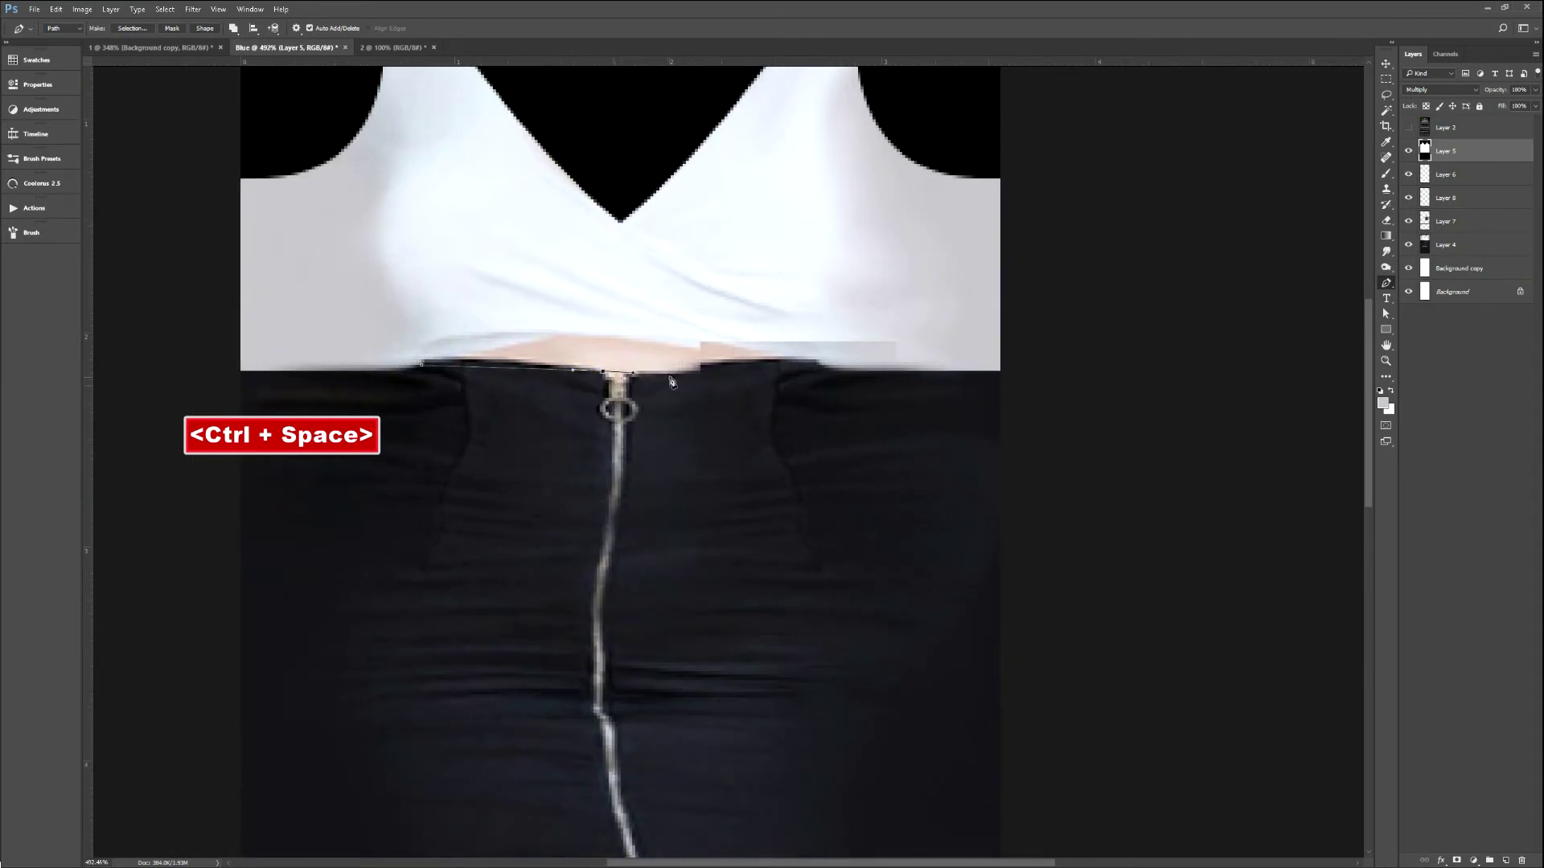
alt+click(603, 373)
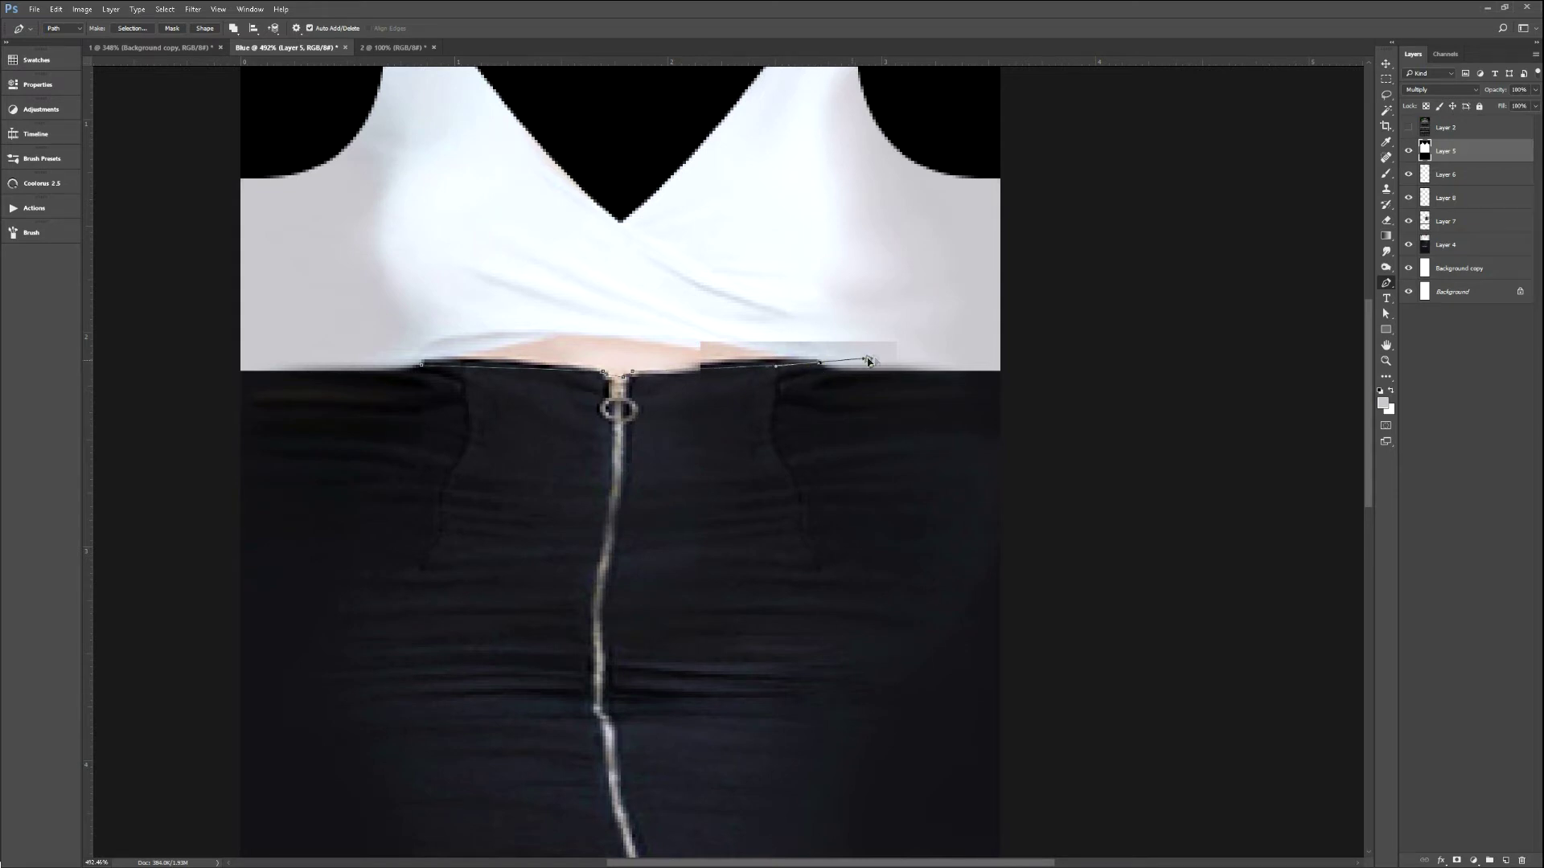
drag(915, 356, 817, 359)
key(ctrl+alt+z)
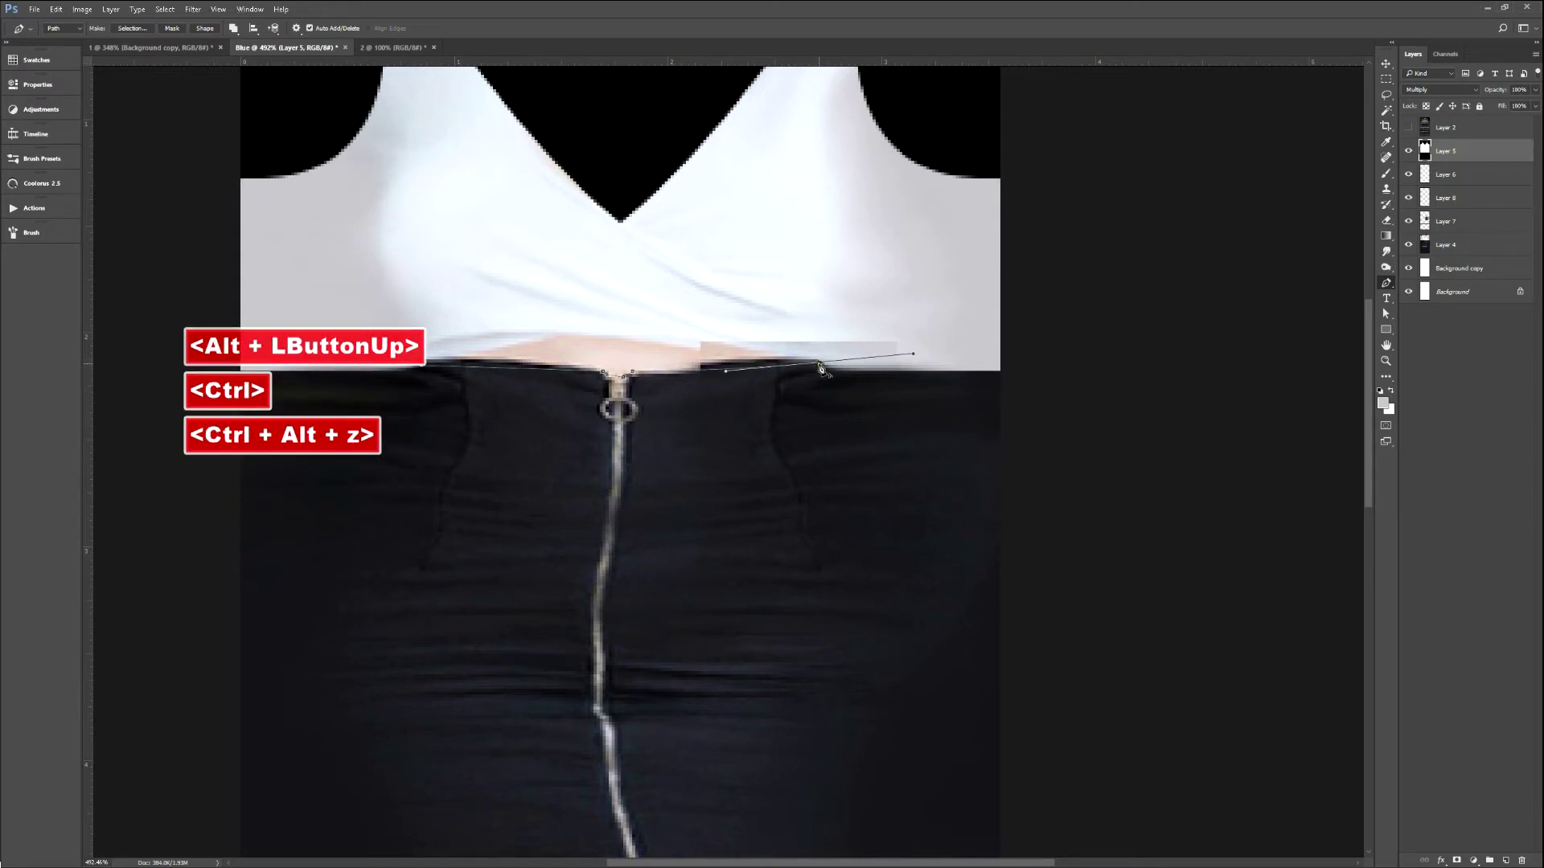
drag(421, 366, 268, 435)
Create a new layer, turn the midriff path into a selection, fill it with black, and deselect.
key(ctrl+shift+n)
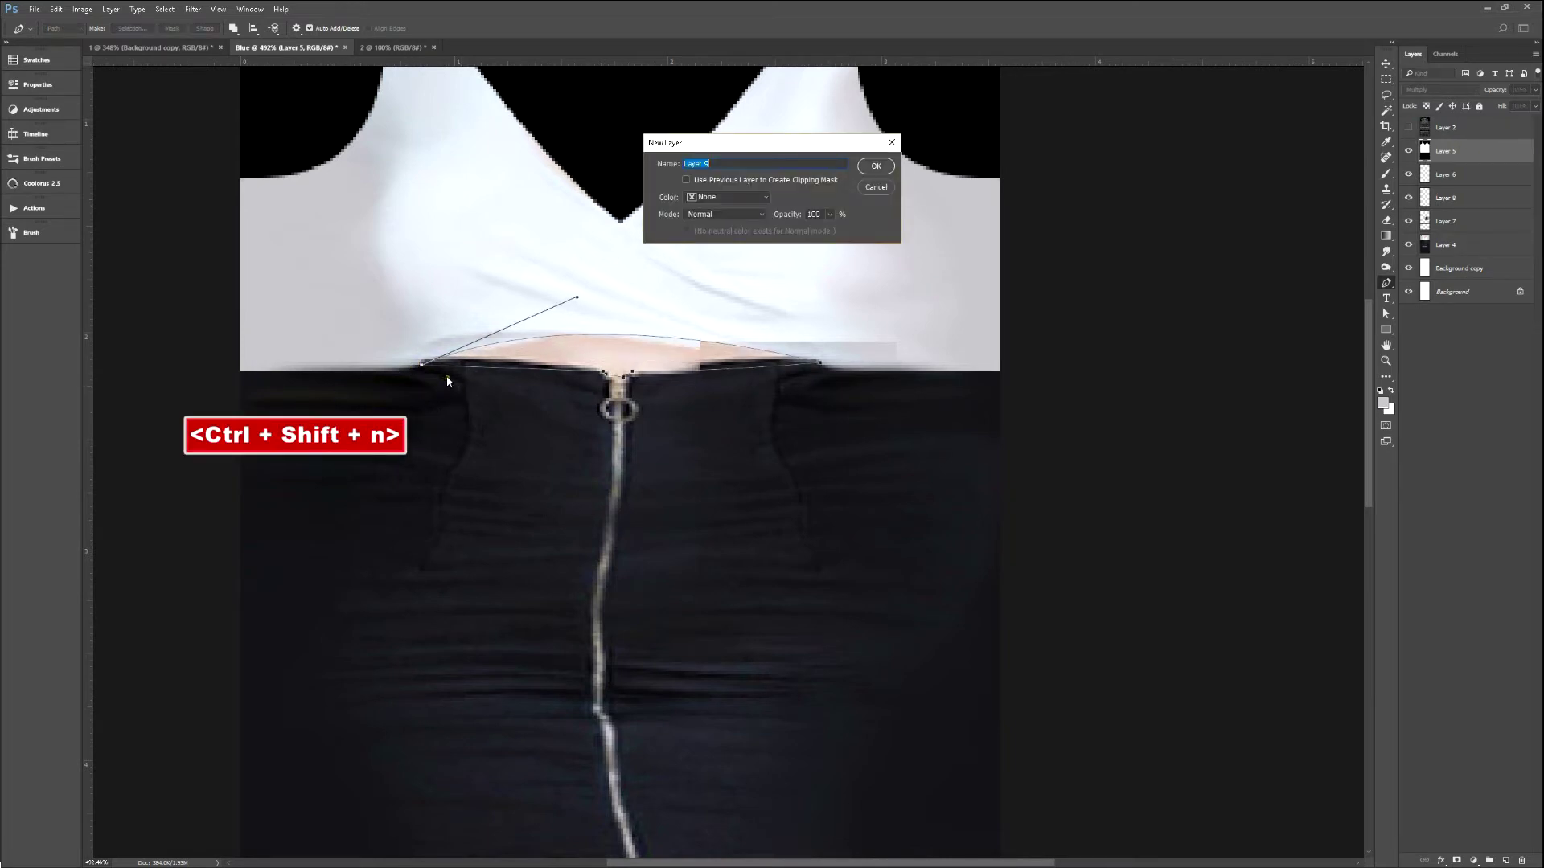
key(Return)
key(ctrl+Return)
key(ctrl+backslash)
key(alt+BackSpace)
key(ctrl+z)
key(d)
key(alt+BackSpace)
key(alt+BackSpace)
key(ctrl+d)
Copy the black midriff shape with the mask layer into the opacity document and align them with the canvas.
shift+click(1445, 174)
key(v)
drag(703, 345, 736, 342)
key(ctrl+t)
drag(665, 248, 707, 336)
key(Return)
Save the opacity mask, refresh the avatar's clothing in IMVU, and return to Photoshop.
key(F2)
key(alt+Tab)
key(ctrl+a)
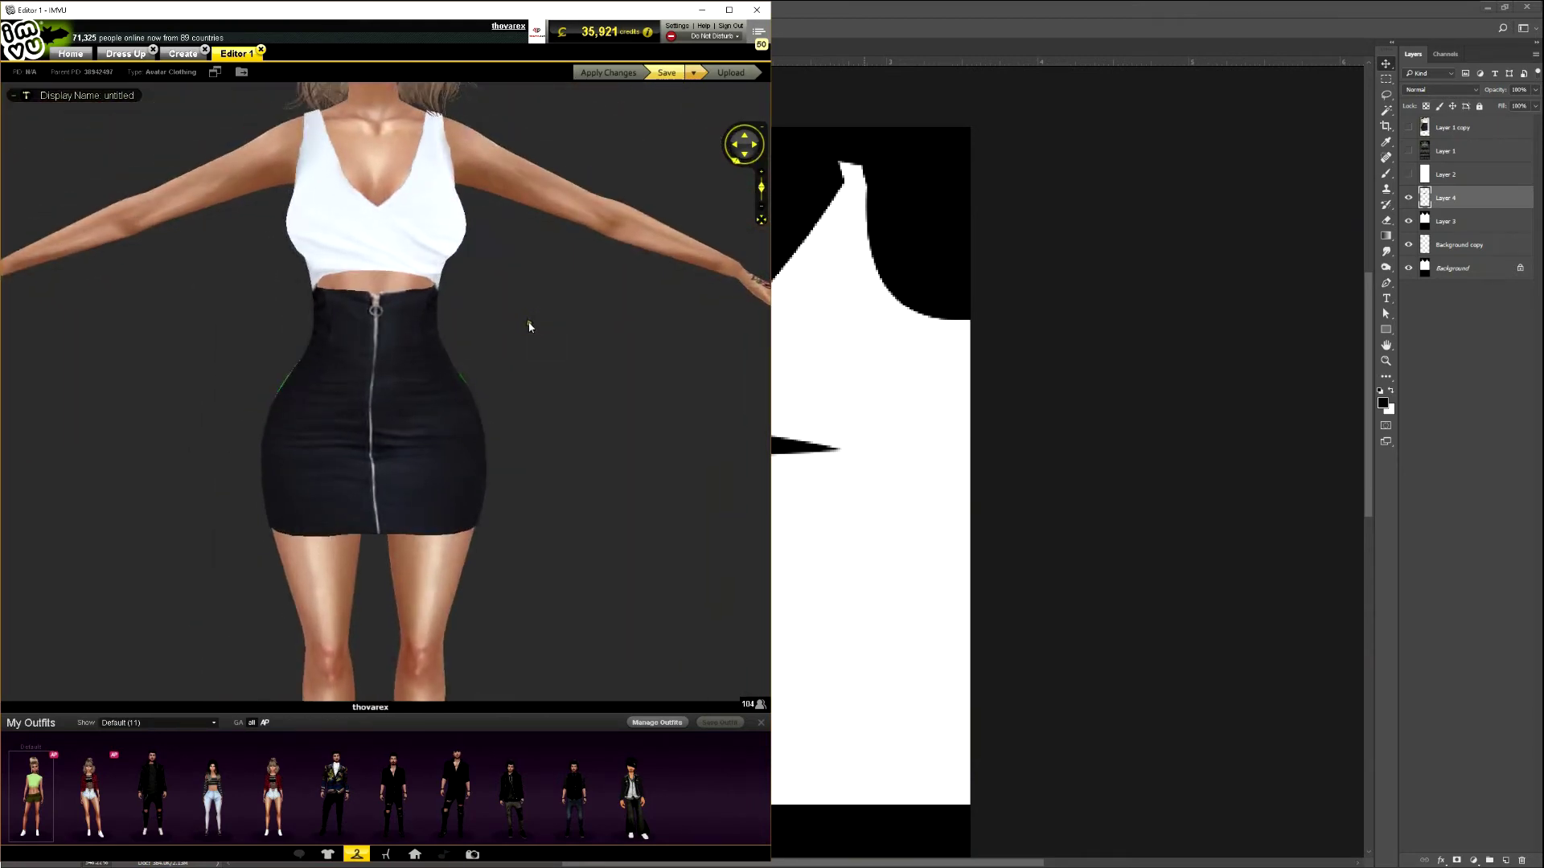
click(850, 314)
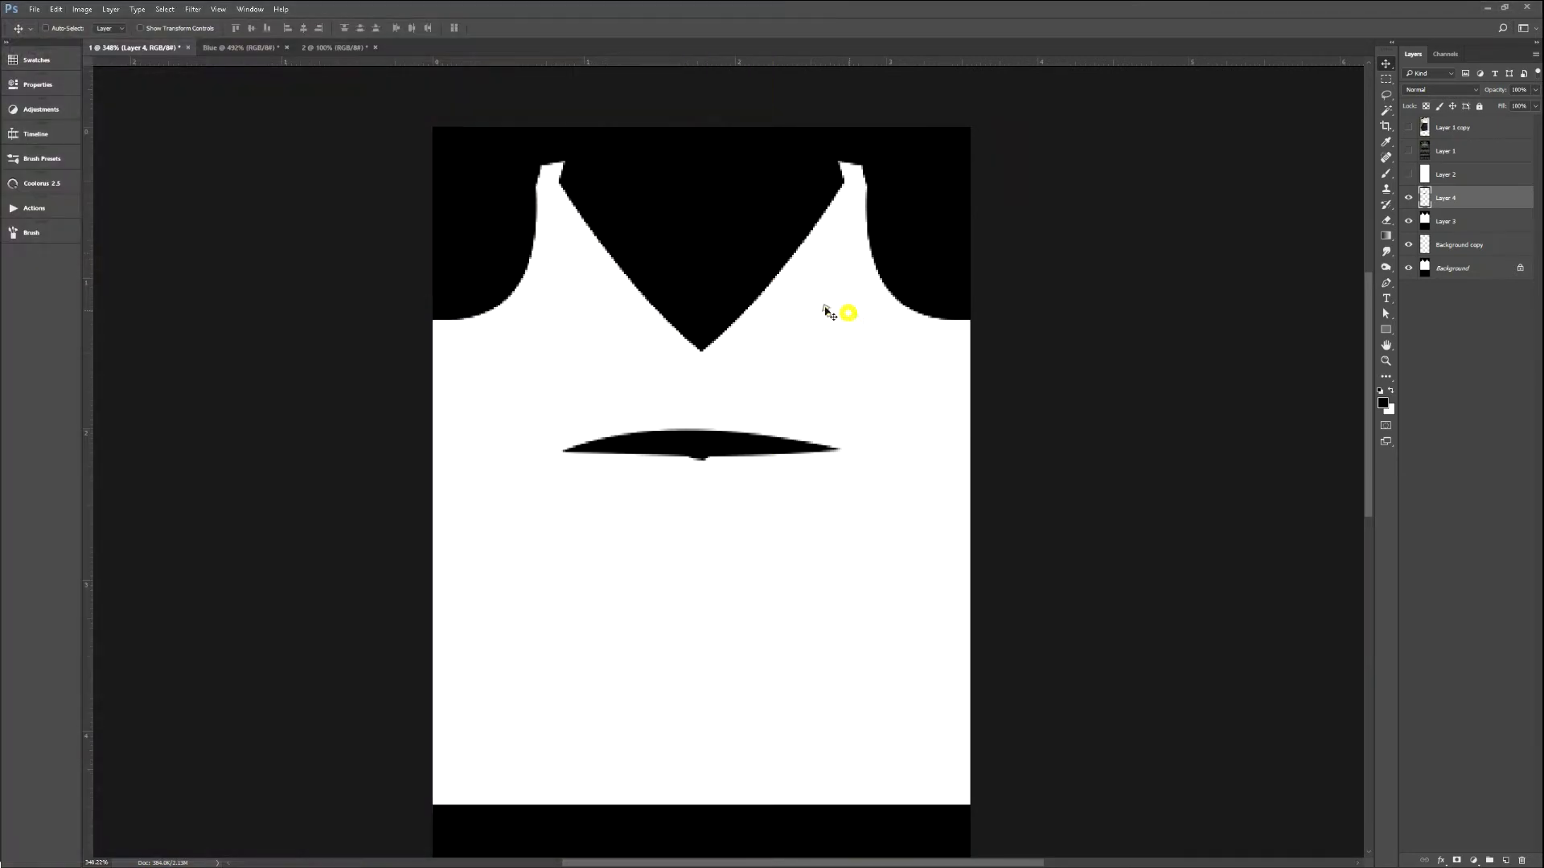
In the Blue document, merge the midriff shape with the black-and-white mask layer and set the result to Multiply.
click(241, 47)
key(ctrl)
key(ctrl)
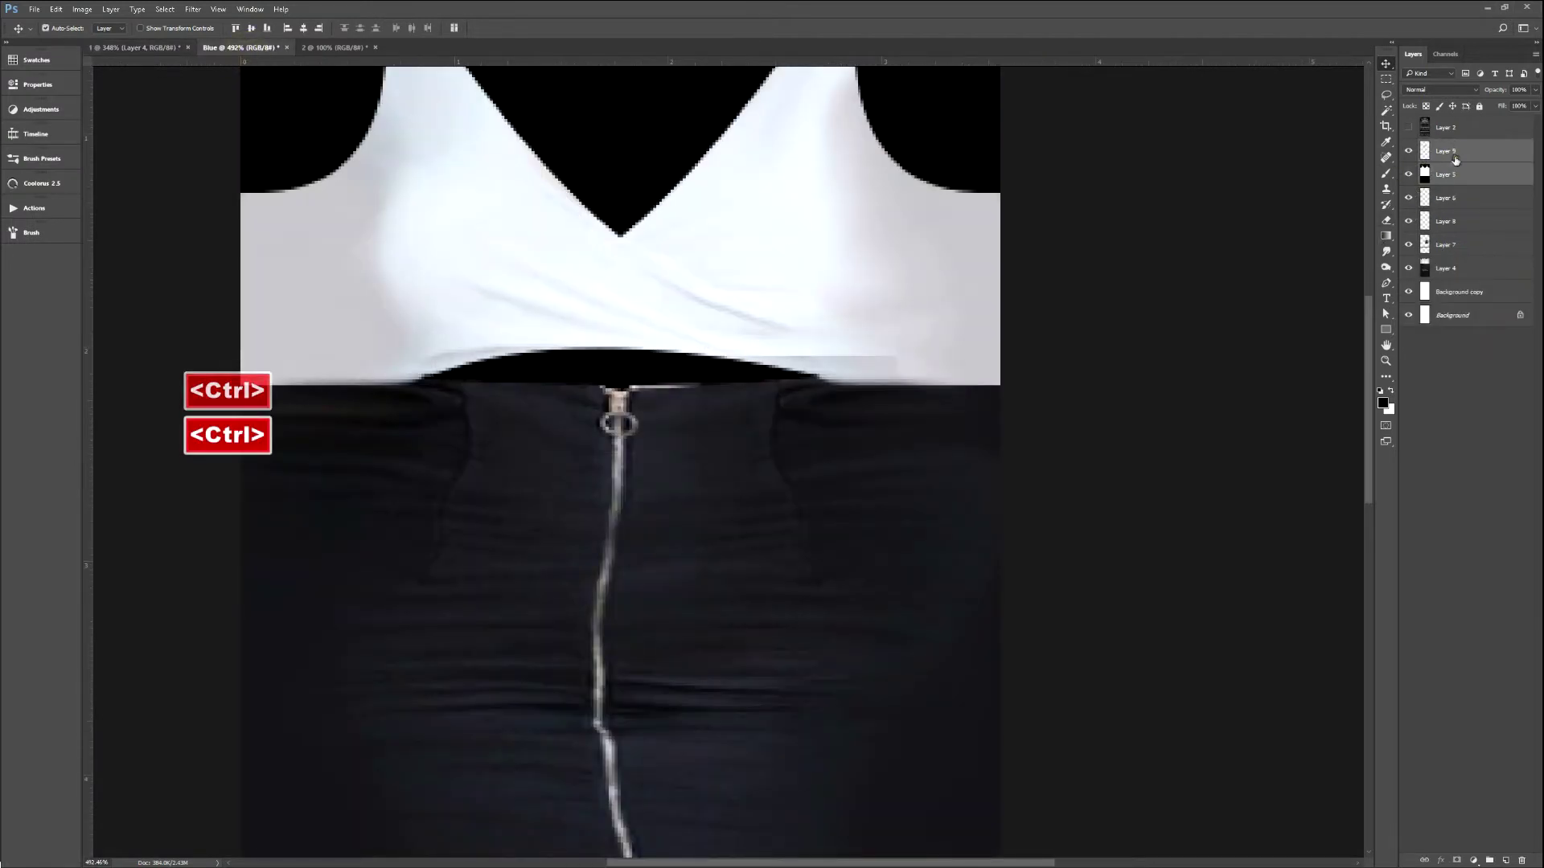
key(ctrl+e)
click(1436, 90)
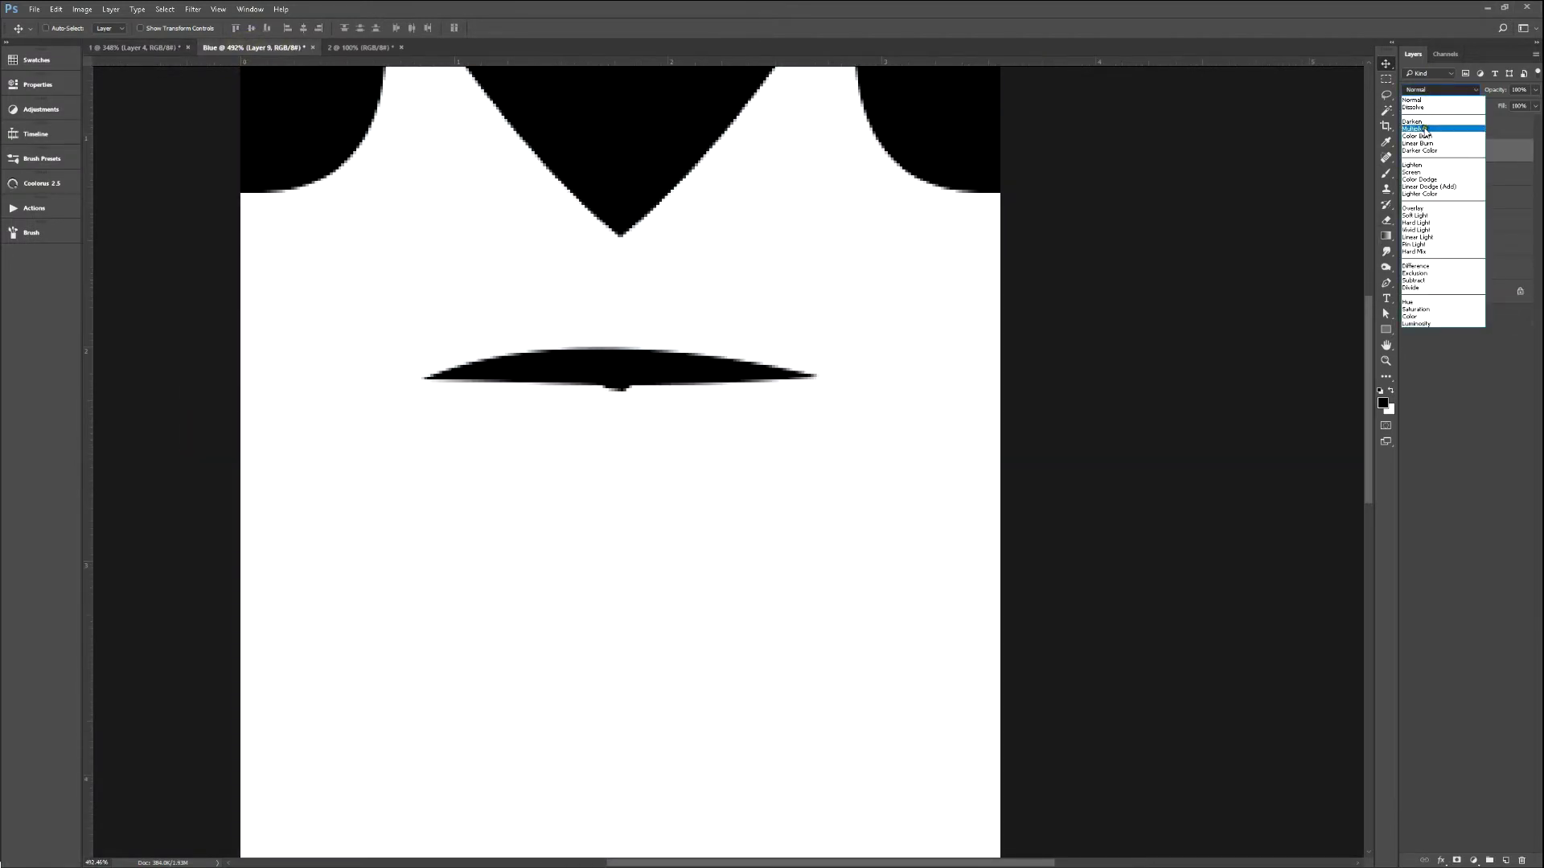
click(1435, 132)
With the Layer 9 mask hidden, stamp all visible layers into Layer 6, and show the mask again.
click(1436, 174)
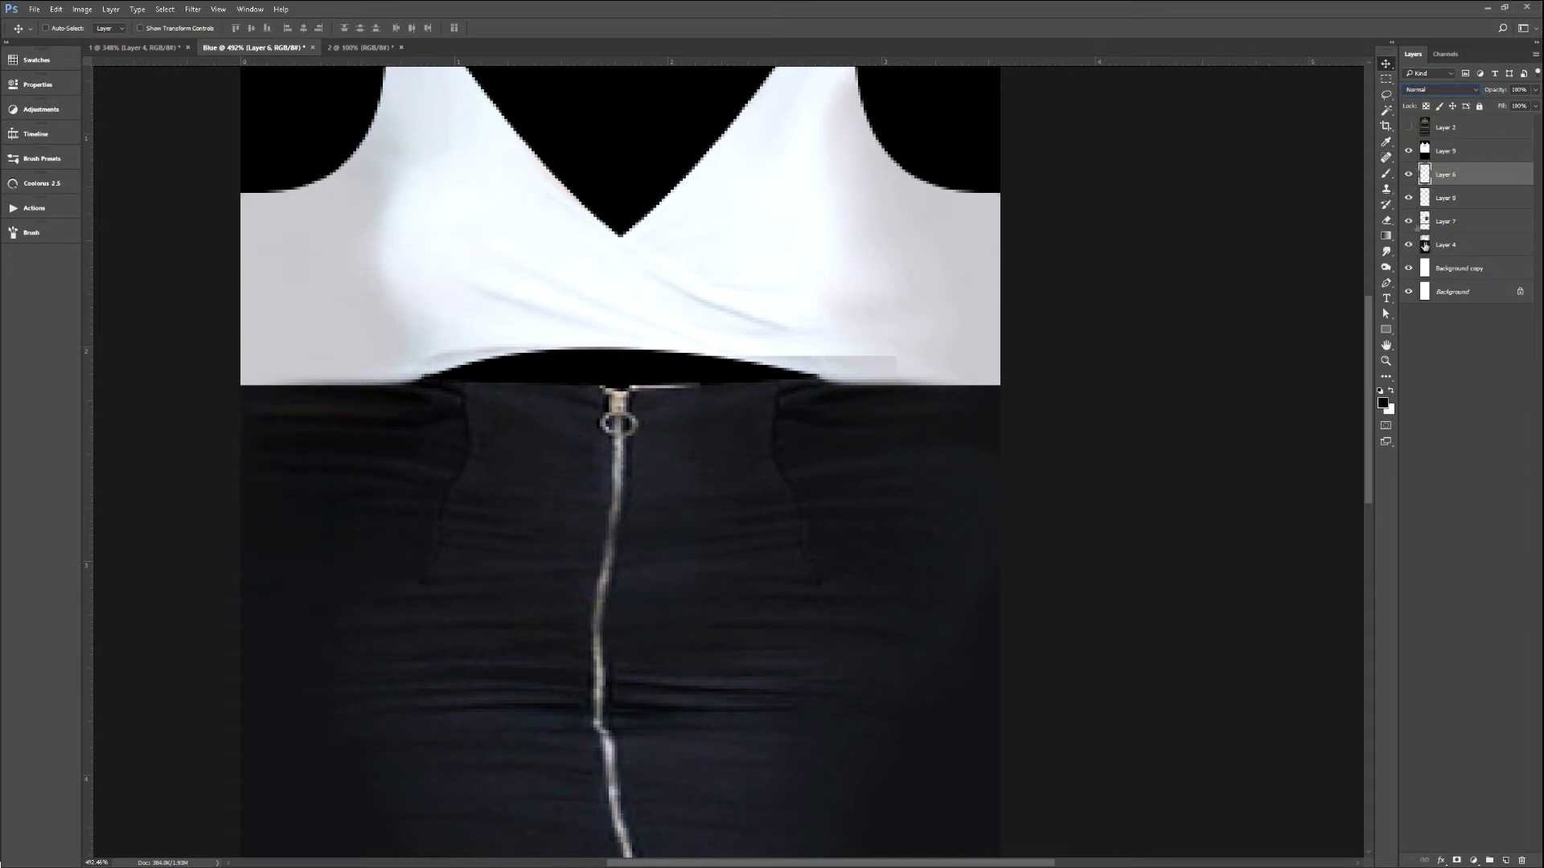
click(1409, 151)
key(ctrl)
key(ctrl+alt)
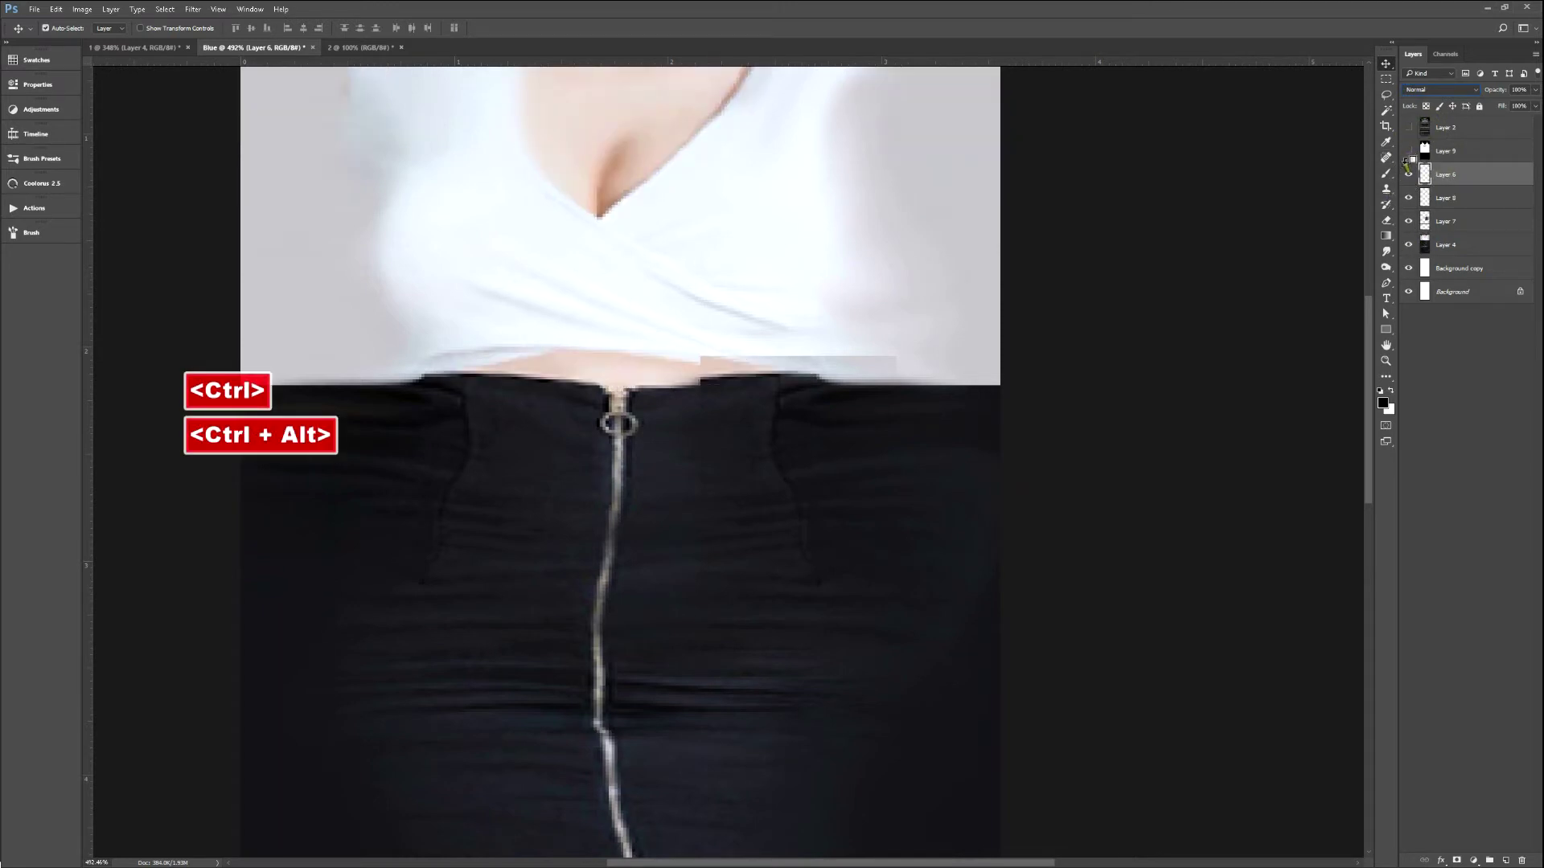
key(ctrl+alt+shift+e)
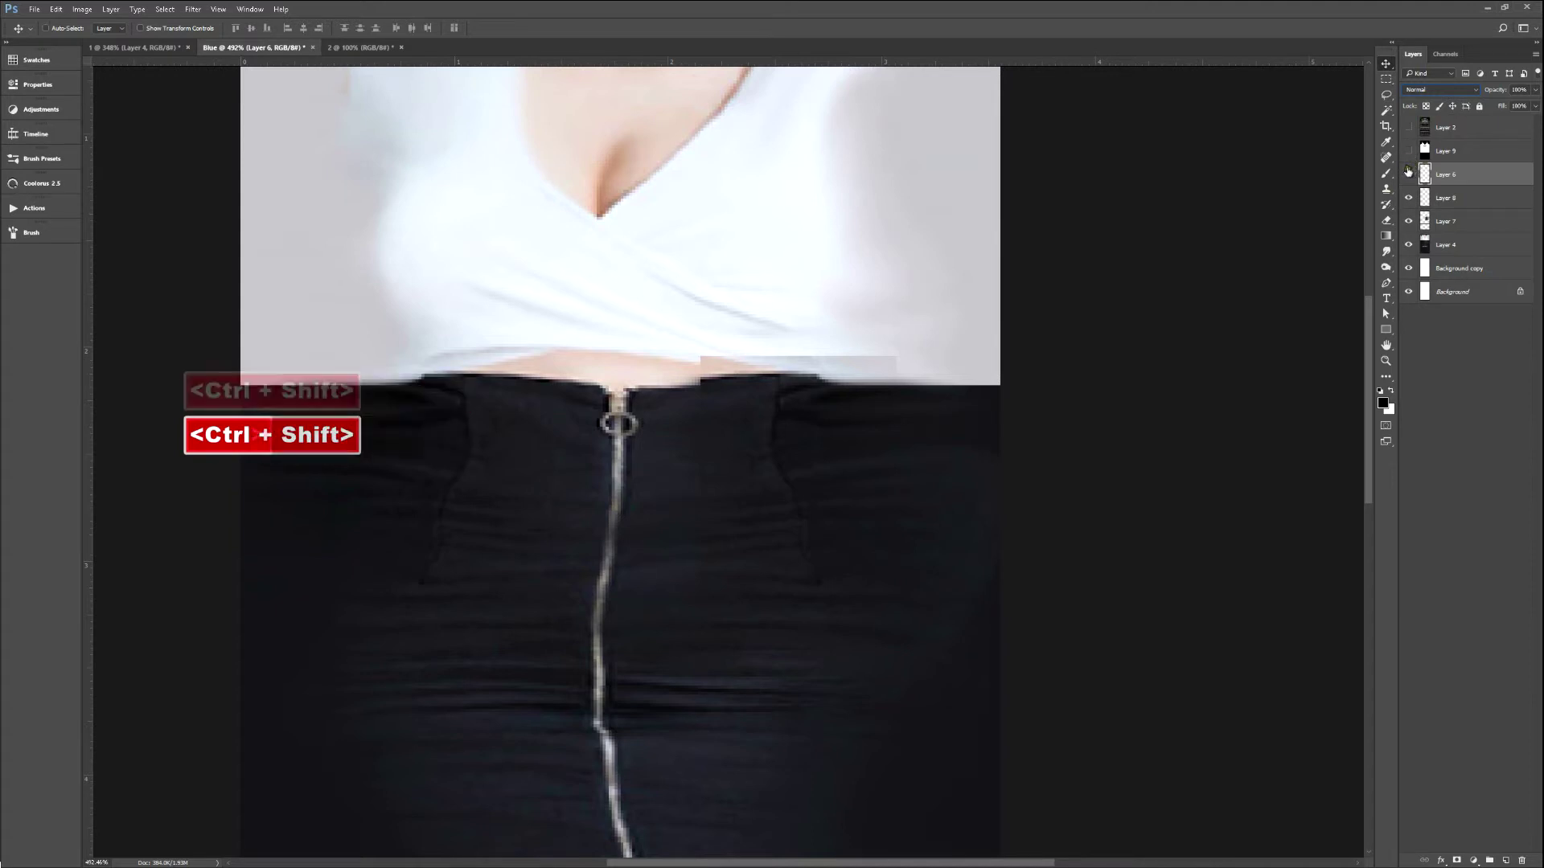
key(ctrl+alt+shift+e)
click(1447, 174)
click(1479, 106)
key(ctrl)
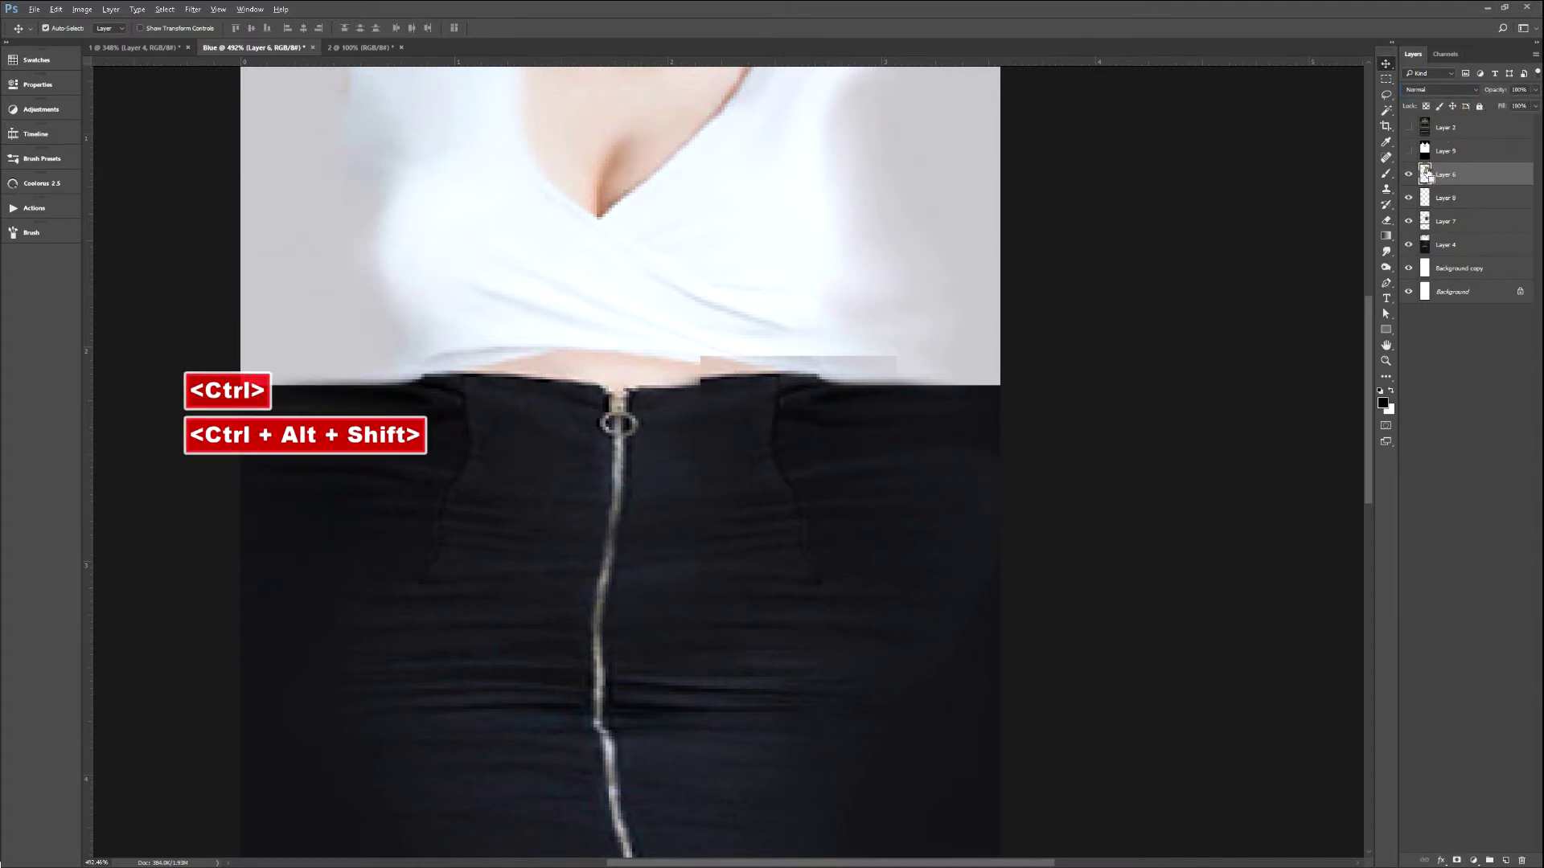
key(ctrl+alt+shift+e)
click(1413, 174)
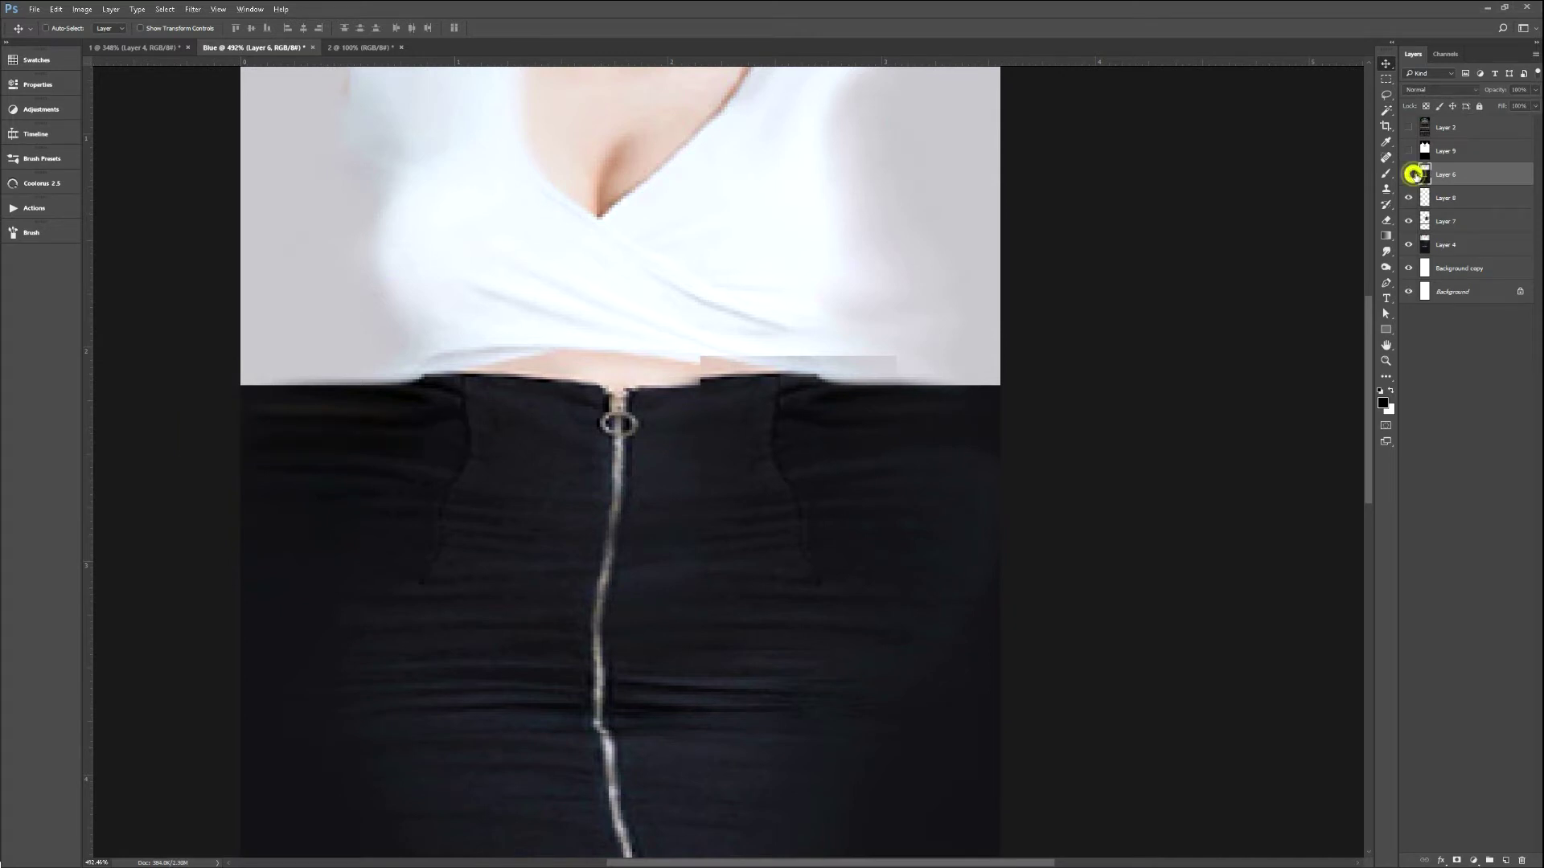
click(1408, 150)
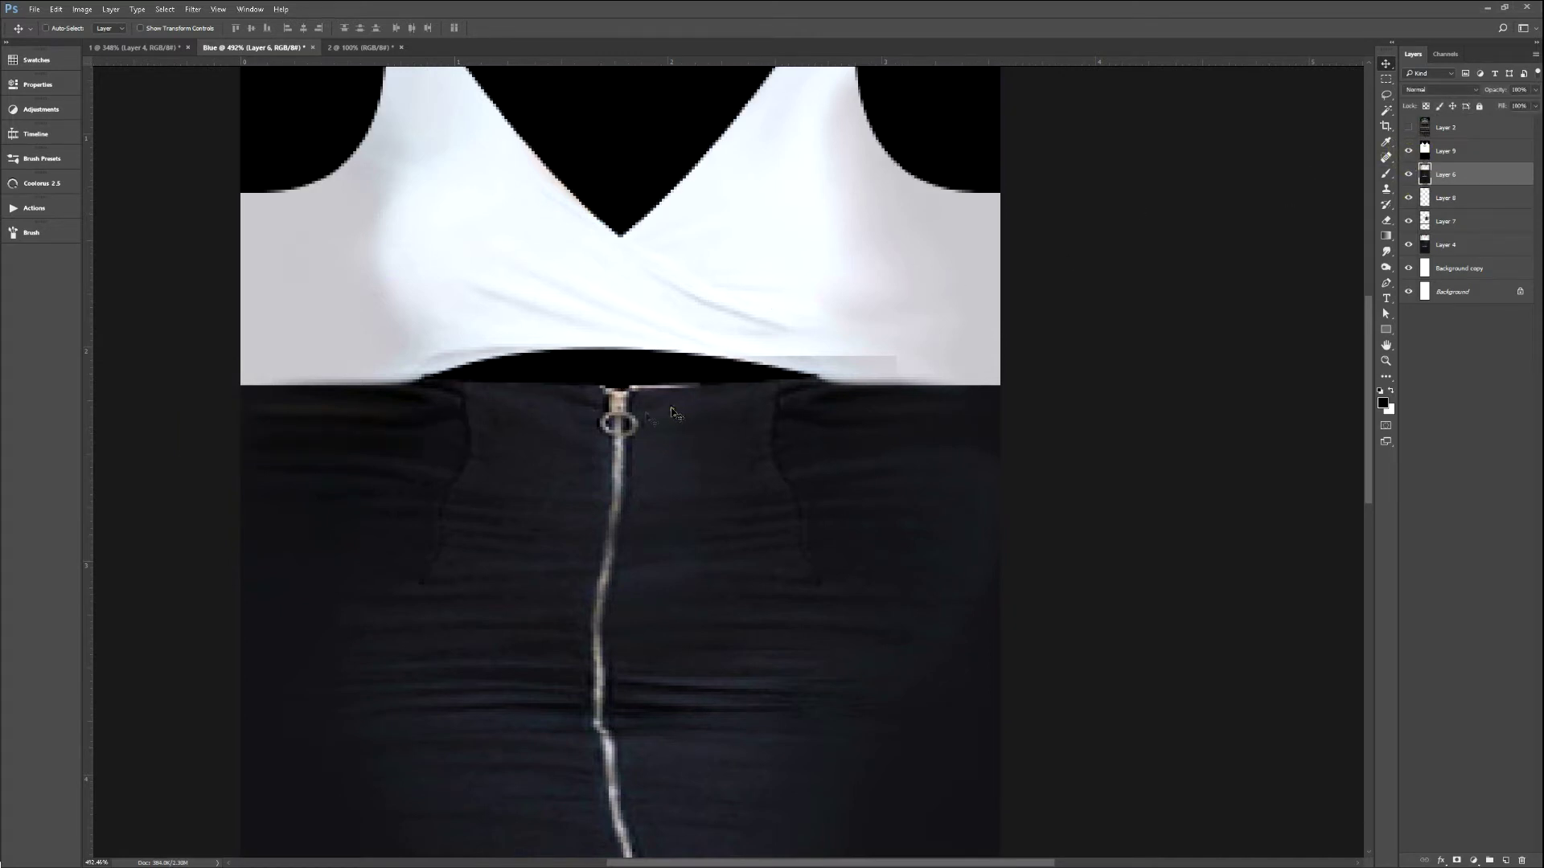
Smudge away the light strip beside the zip and the rough patches along the white top's lower edge on Layer 6.
key(r)
click(684, 392)
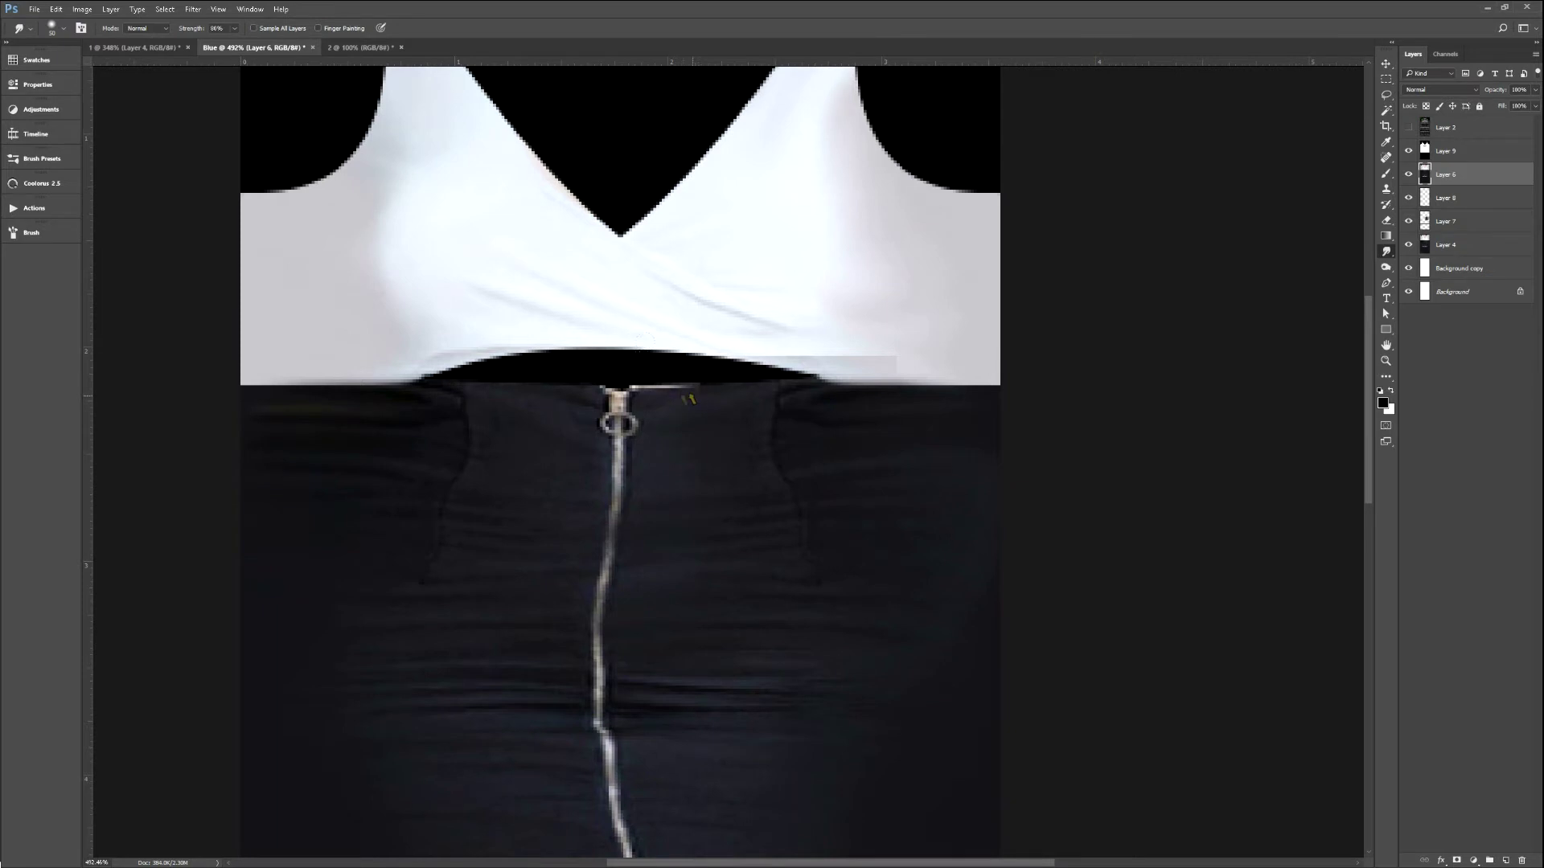
ctrl+alt+right_click(696, 403)
drag(667, 387, 653, 376)
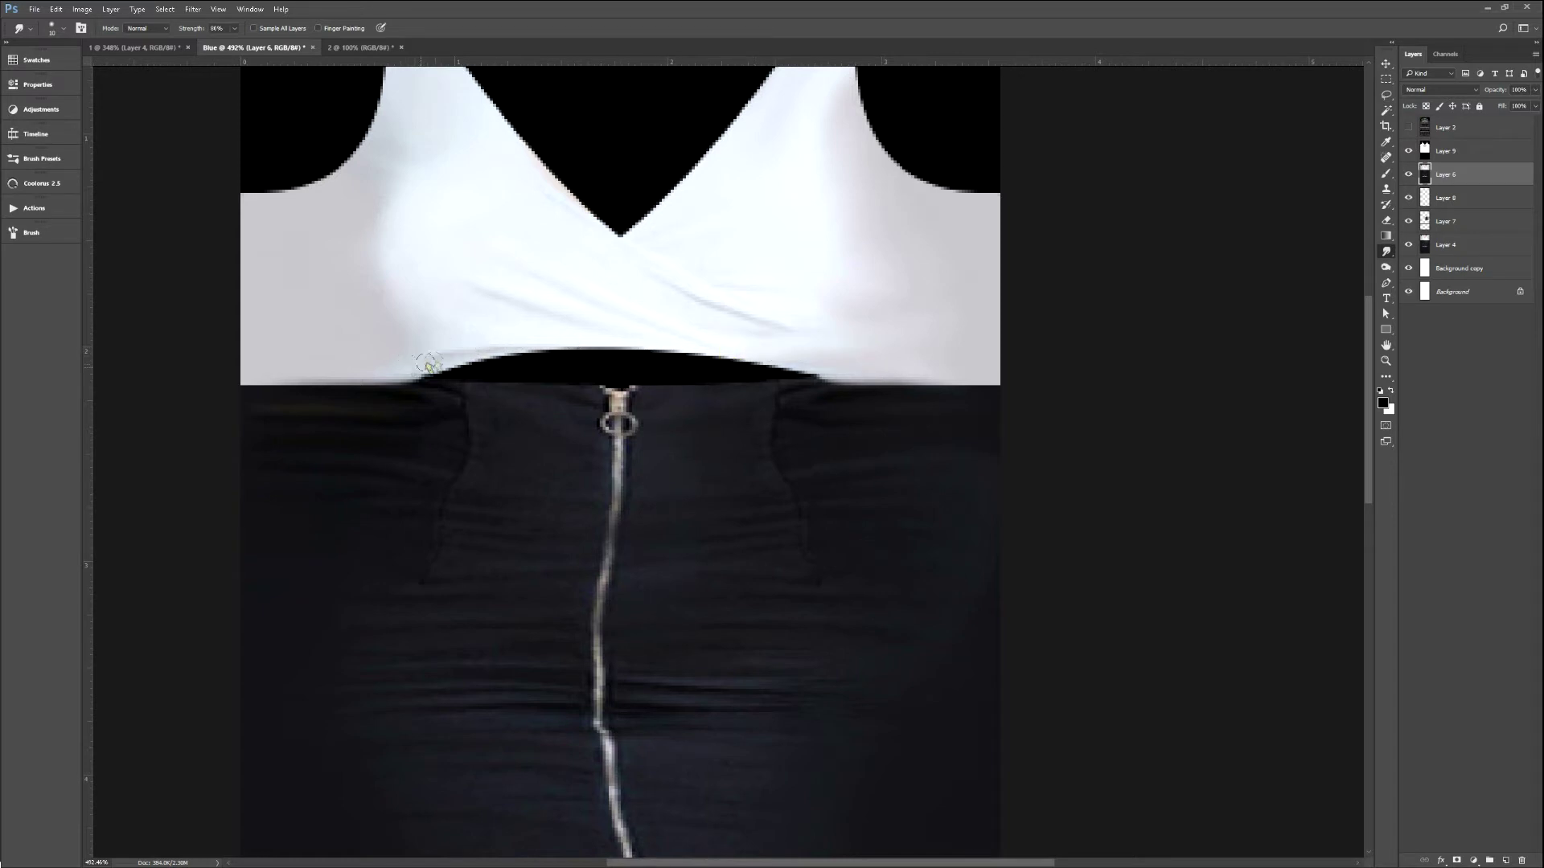
ctrl+alt+right_click(378, 293)
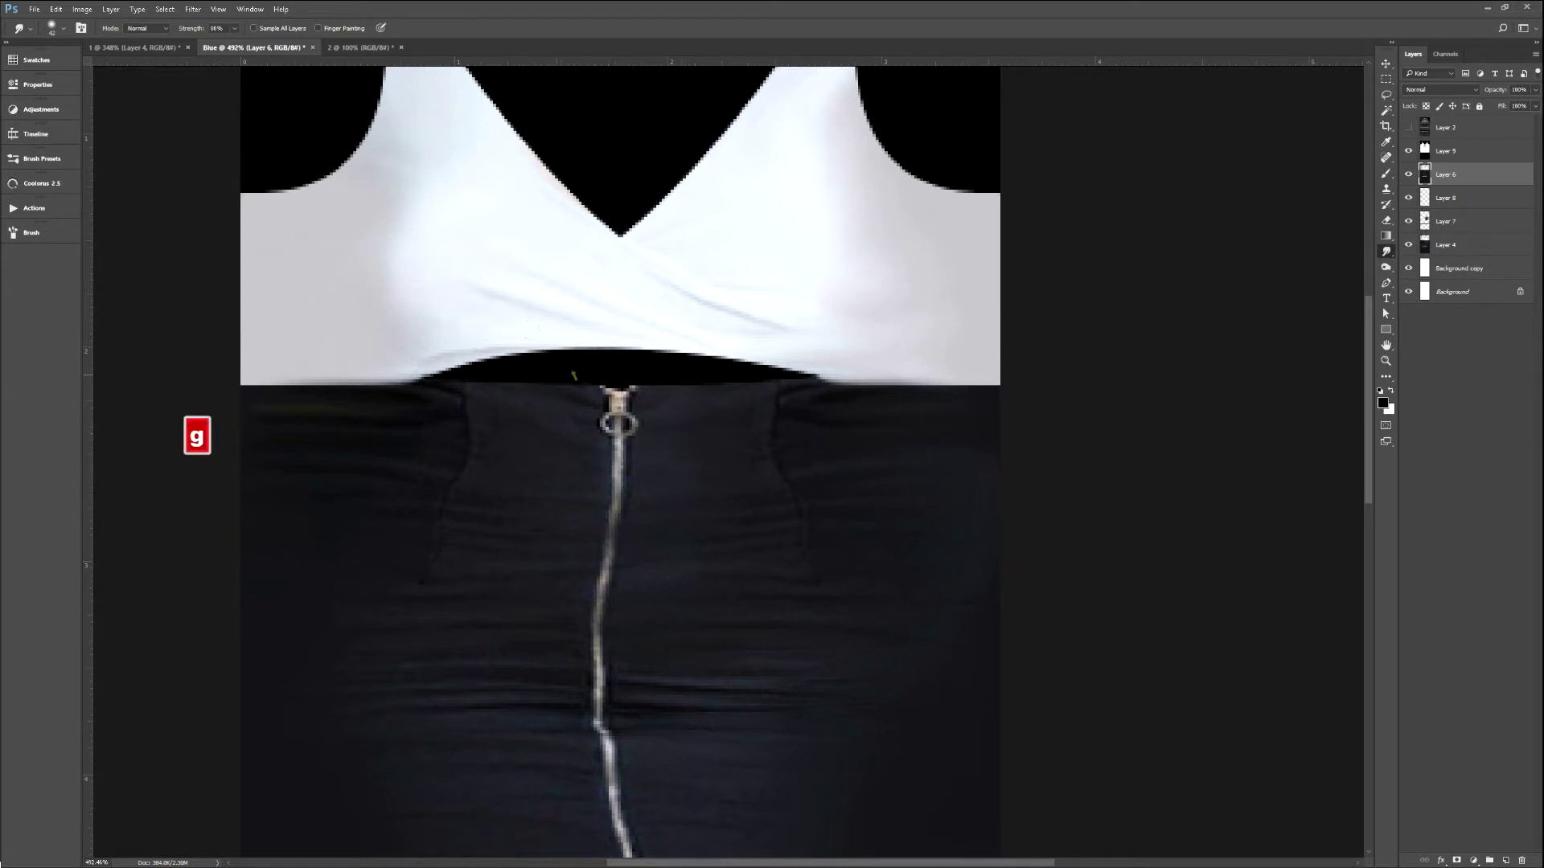
Outline the lower part of the white top with a Pen path, convert it to a selection, and invert it.
click(1385, 284)
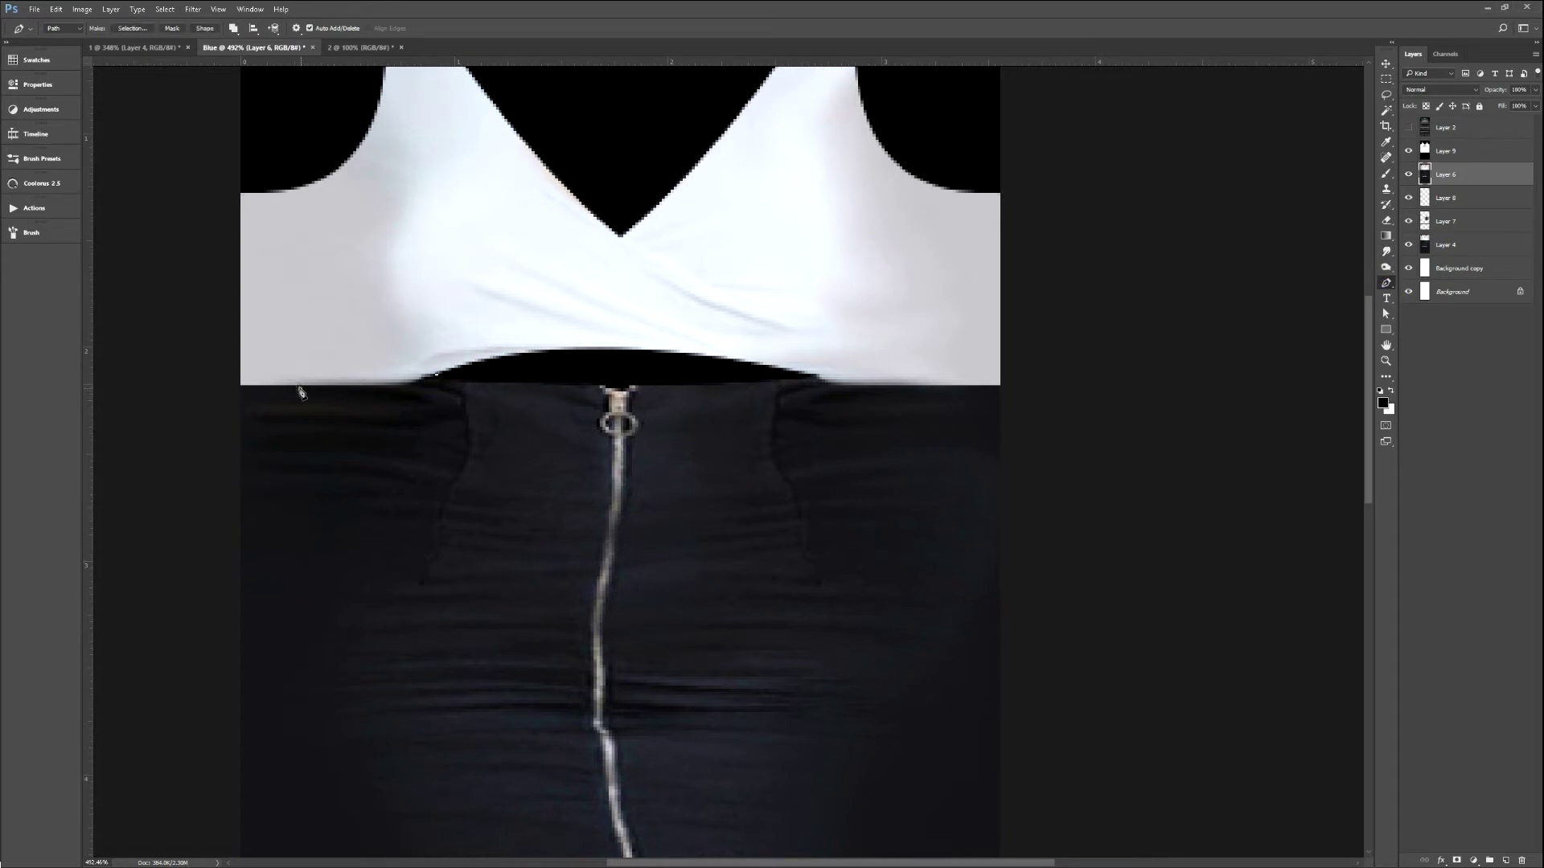
key(ctrl+alt+z)
alt+click(312, 385)
click(677, 364)
drag(1039, 339, 1032, 326)
click(711, 215)
drag(312, 387, 131, 394)
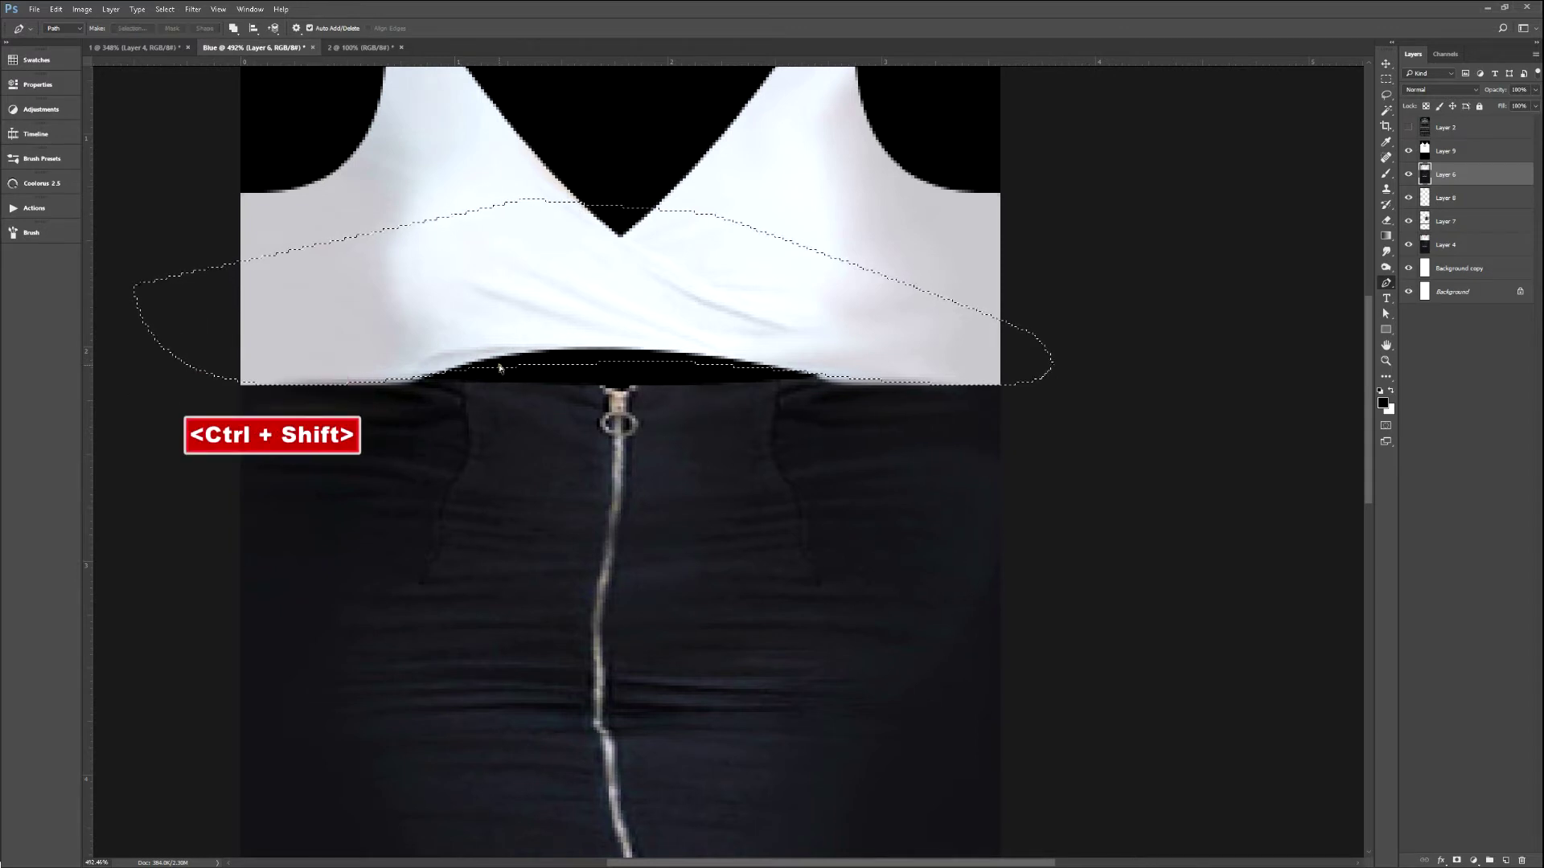
key(ctrl+shift+i)
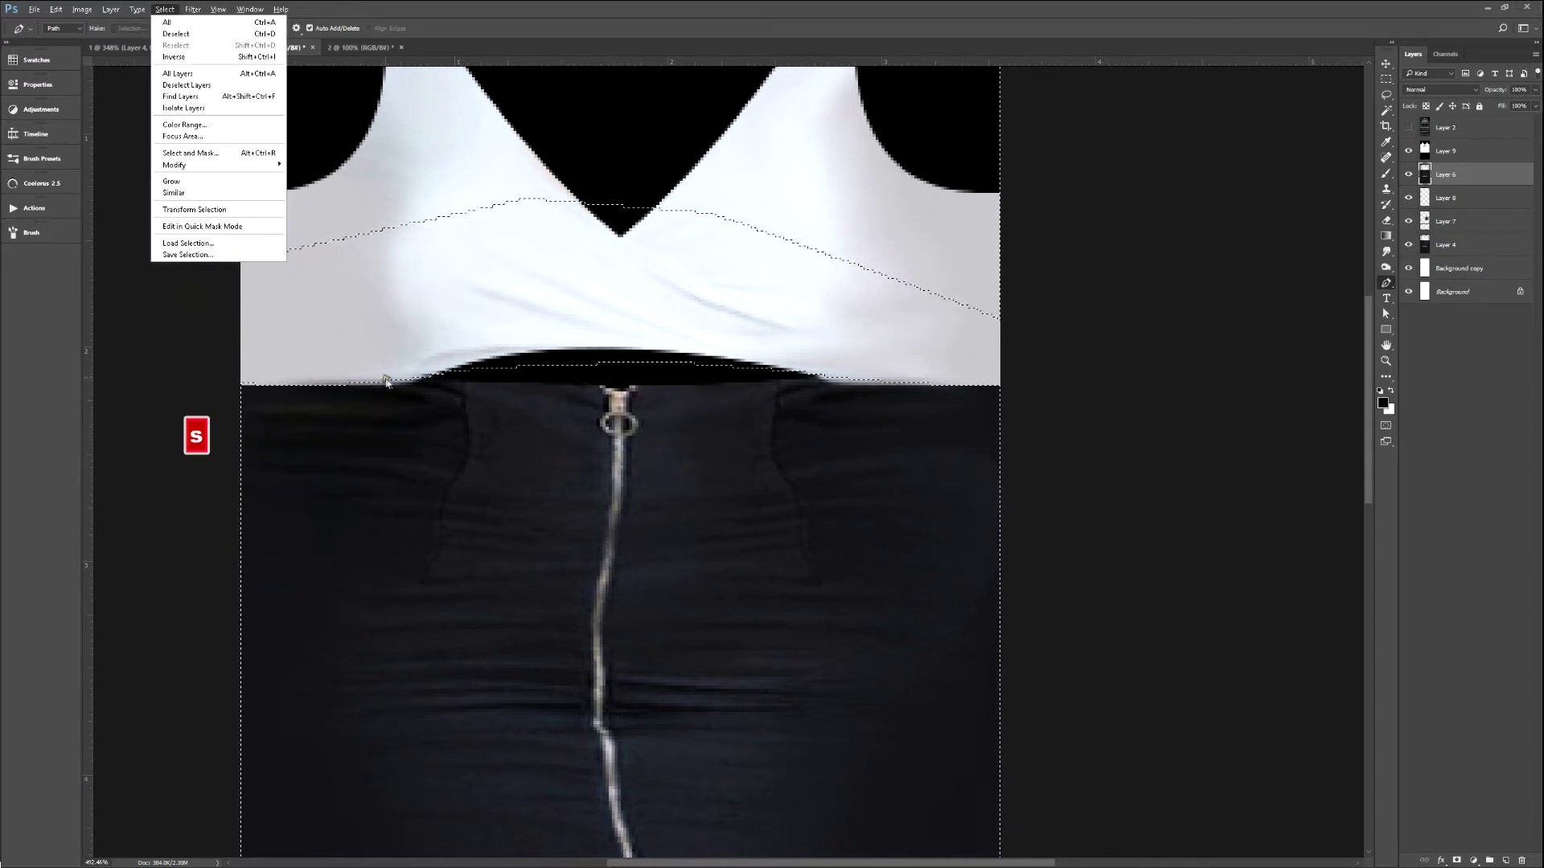
Smudge the dark waistband edge along both sides of the top's hem within the selection, and deselect.
key(alt+Tab)
click(396, 382)
click(372, 361)
click(845, 362)
click(859, 360)
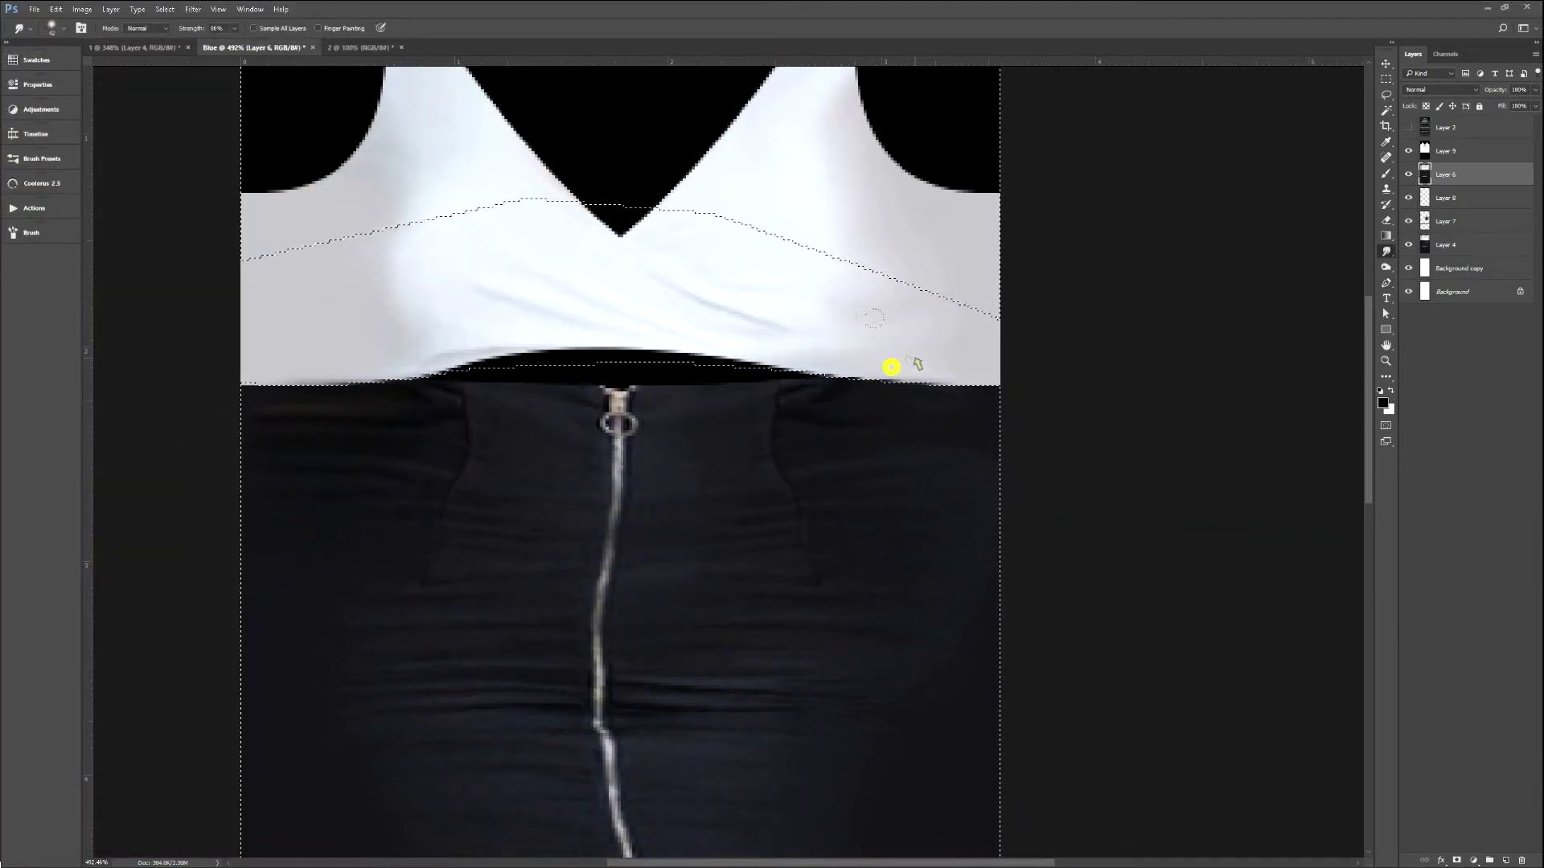
key(ctrl+d)
Save the updated texture, refresh the avatar's clothing in IMVU, and check the waist and midriff from several distances and angles.
key(F2)
key(alt+Tab)
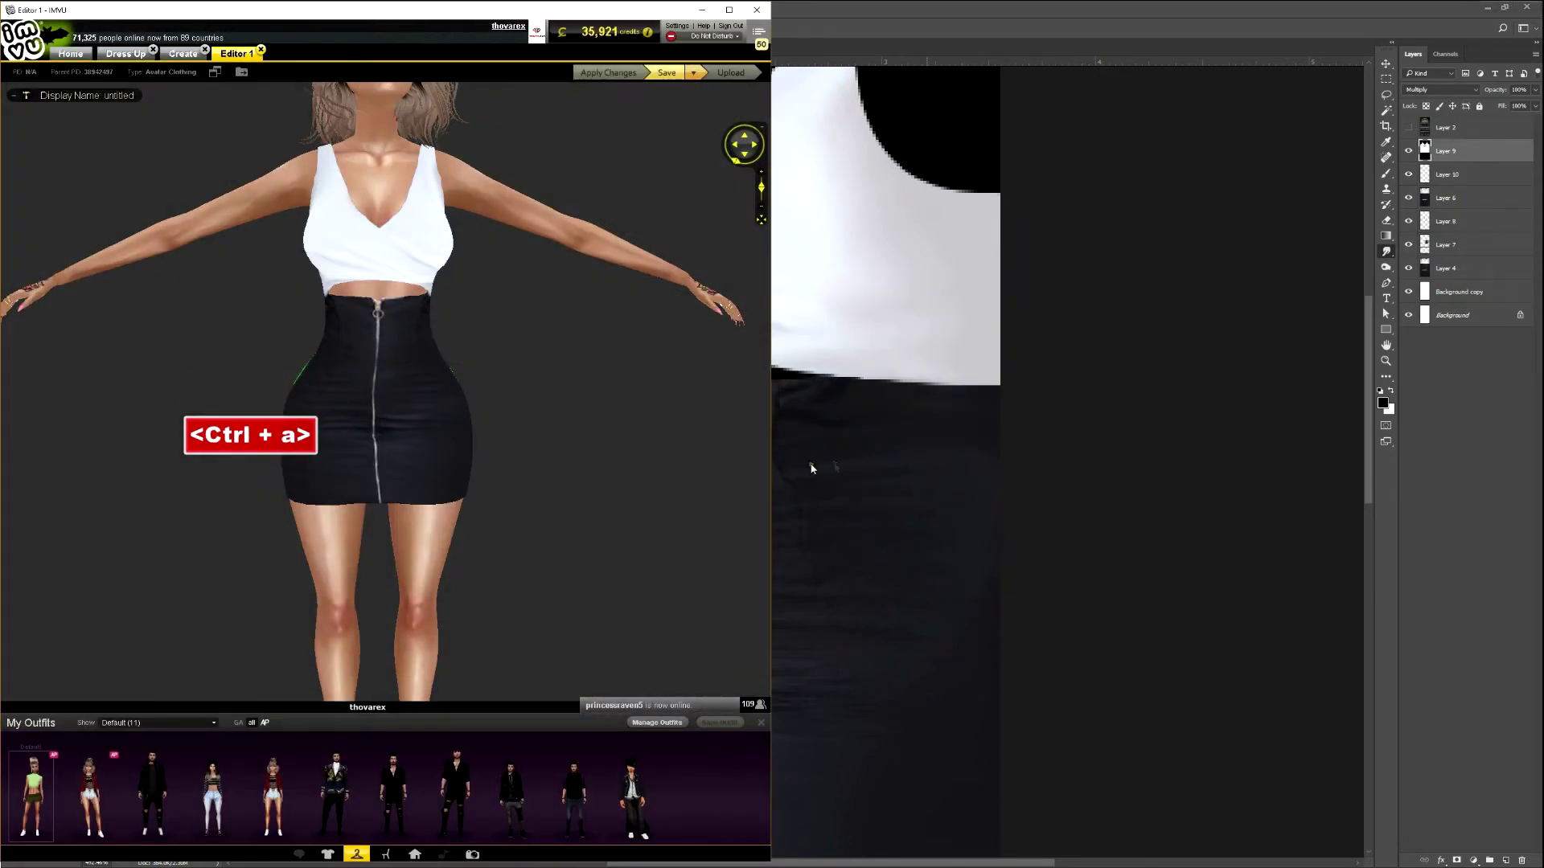
ctrl+alt+click(562, 441)
drag(592, 435, 632, 436)
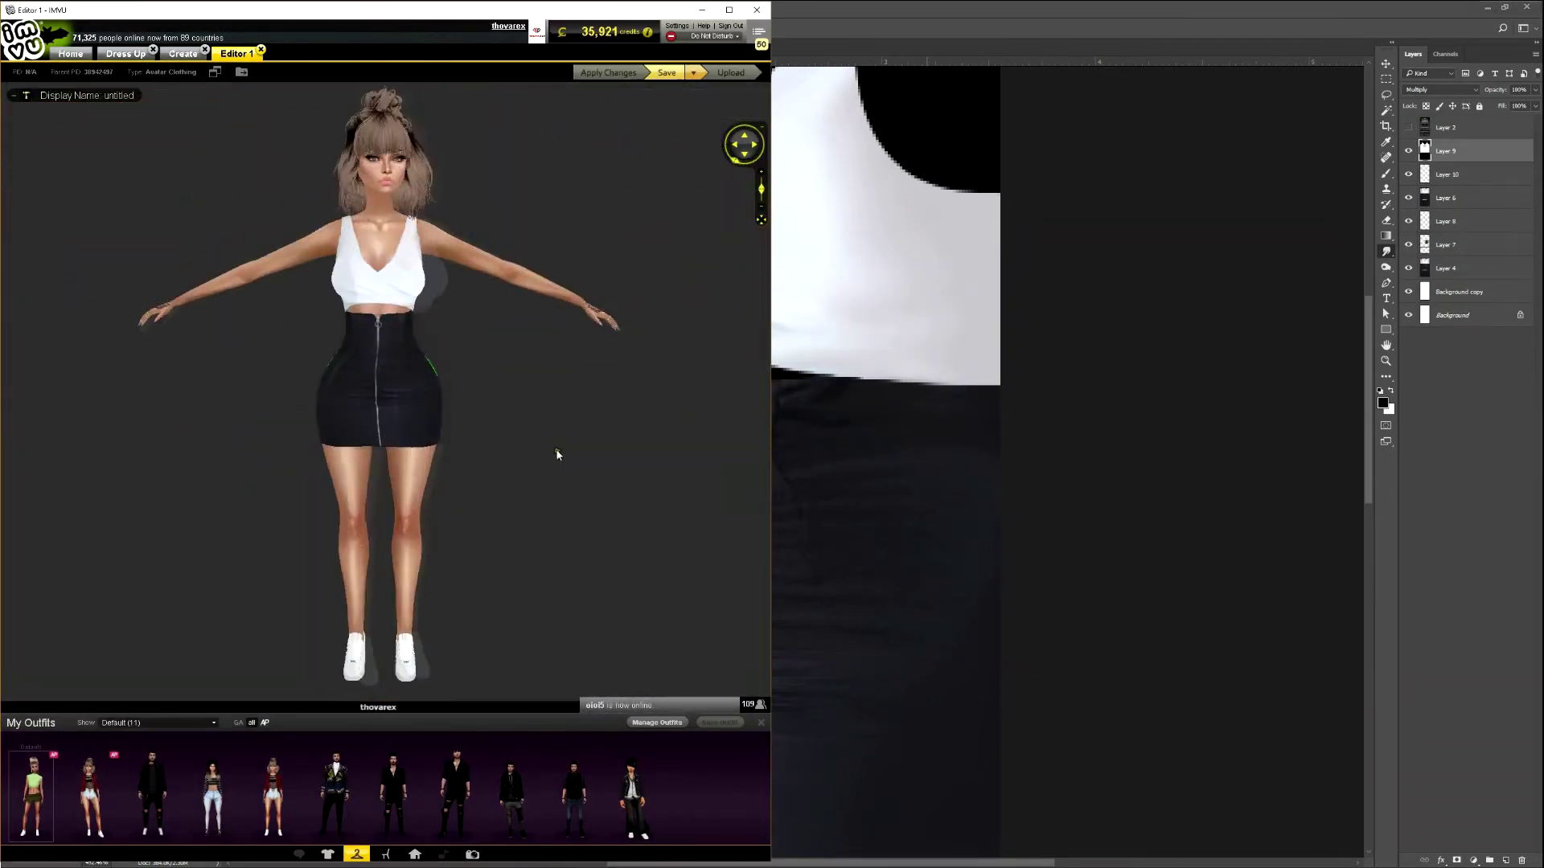
click(565, 462)
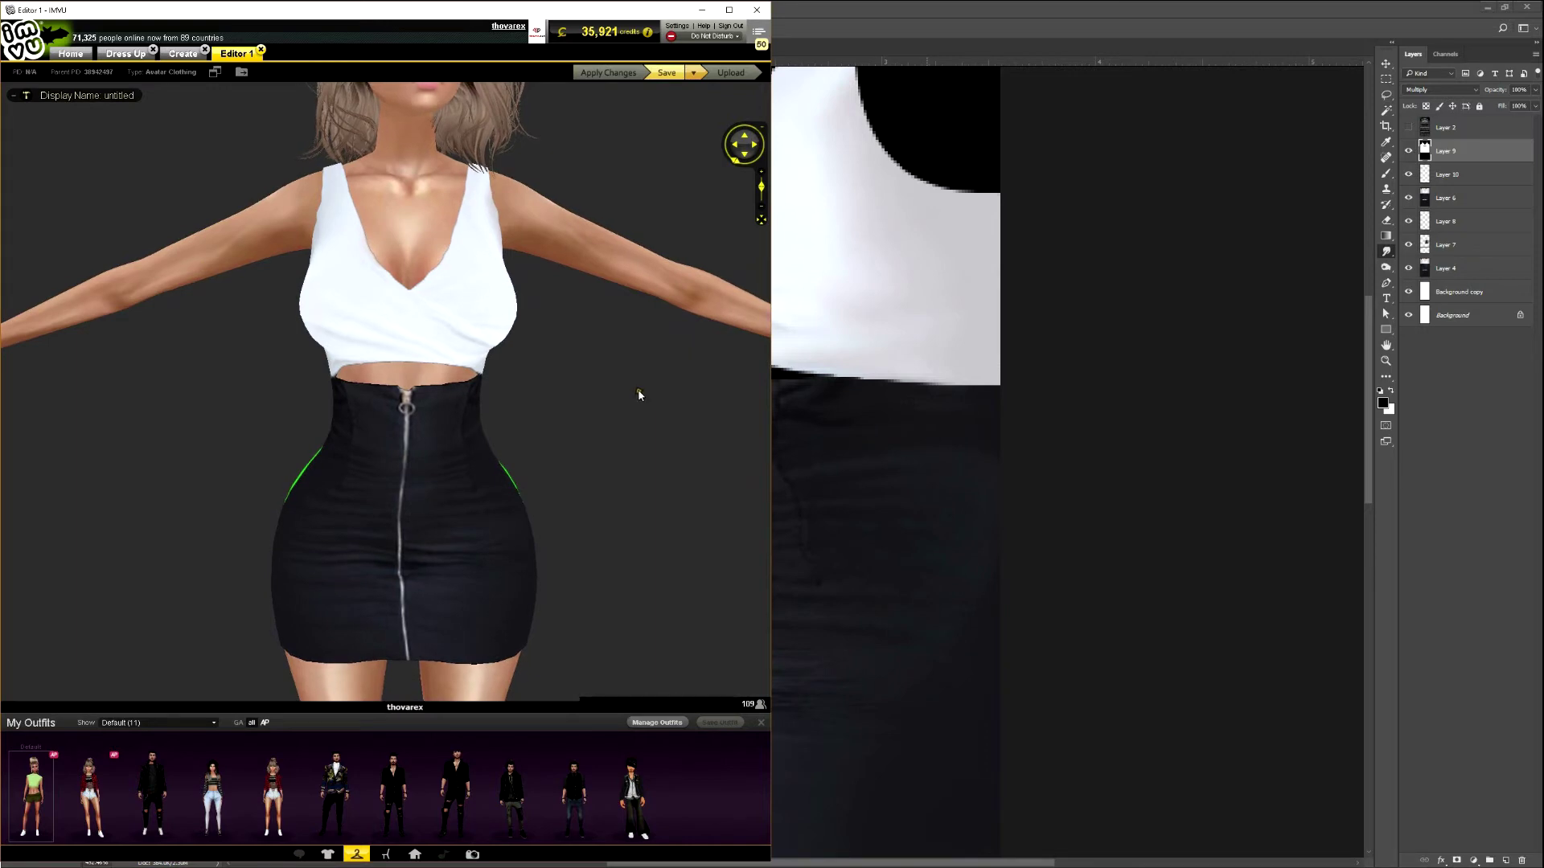
Examine the skirt waist, midriff and top on the avatar in IMVU from the front, side and several distances.
click(568, 398)
click(514, 426)
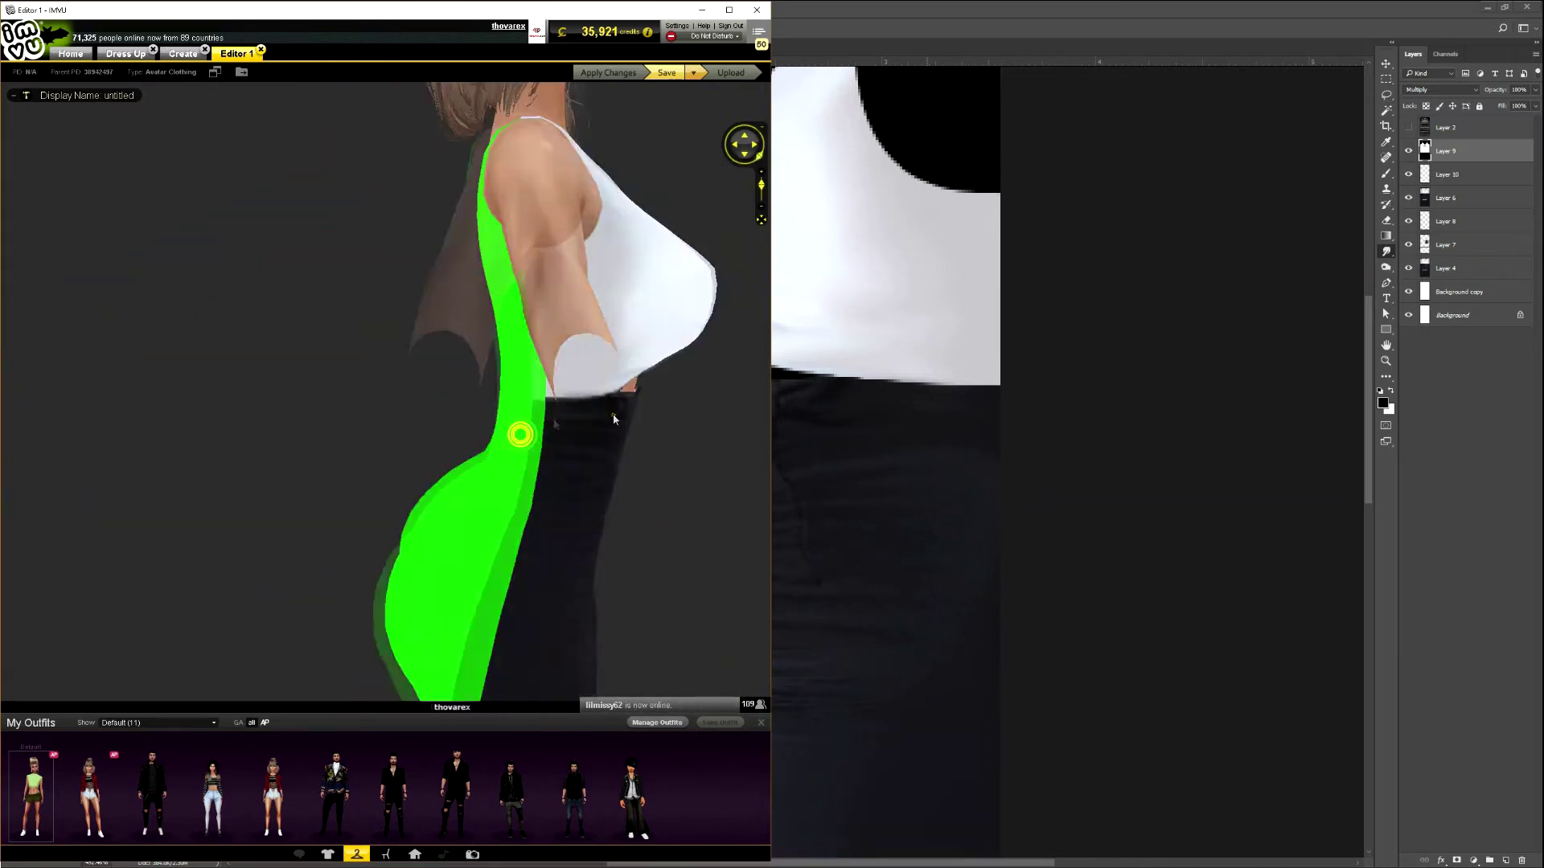
click(482, 362)
click(485, 337)
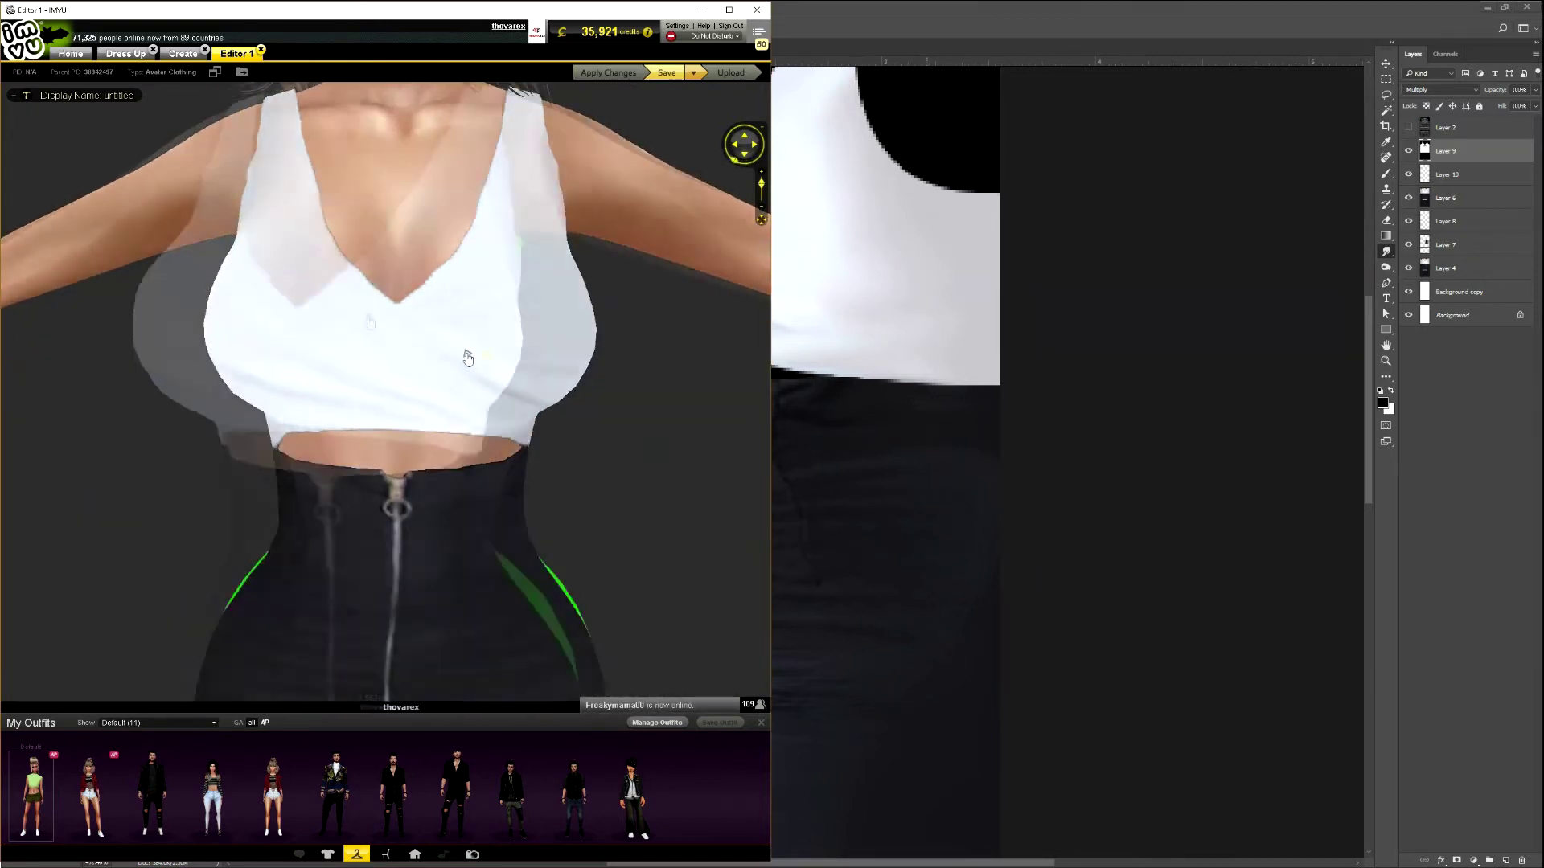
click(448, 379)
click(462, 431)
click(523, 421)
click(533, 431)
click(510, 410)
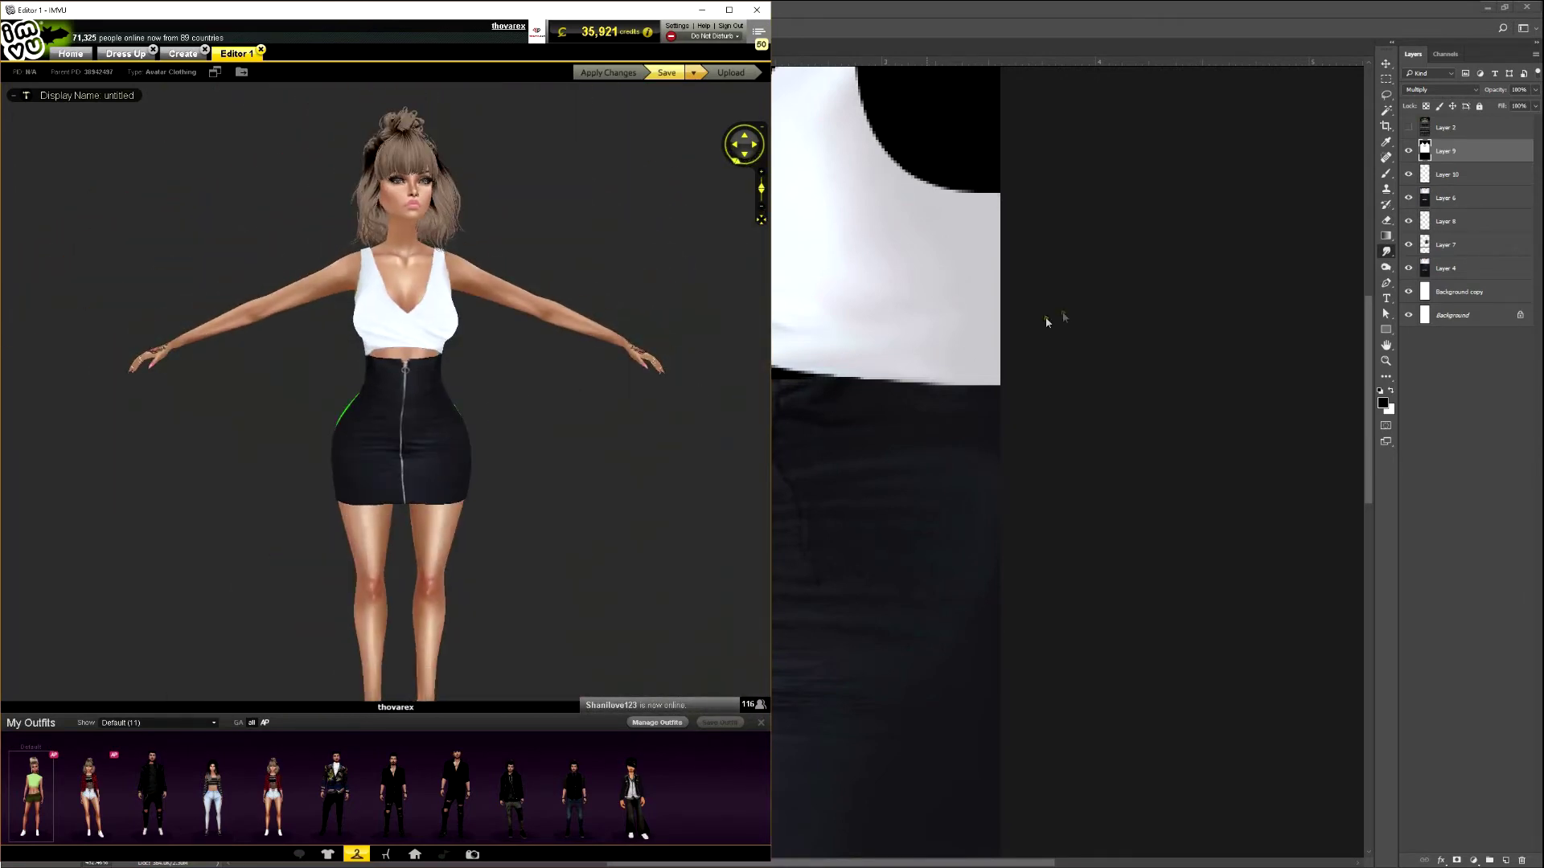
Switch to Photoshop, merge the layers from Layer 10 down to Layer 4, and duplicate the merged layer.
click(1071, 316)
click(1452, 172)
shift+click(1431, 268)
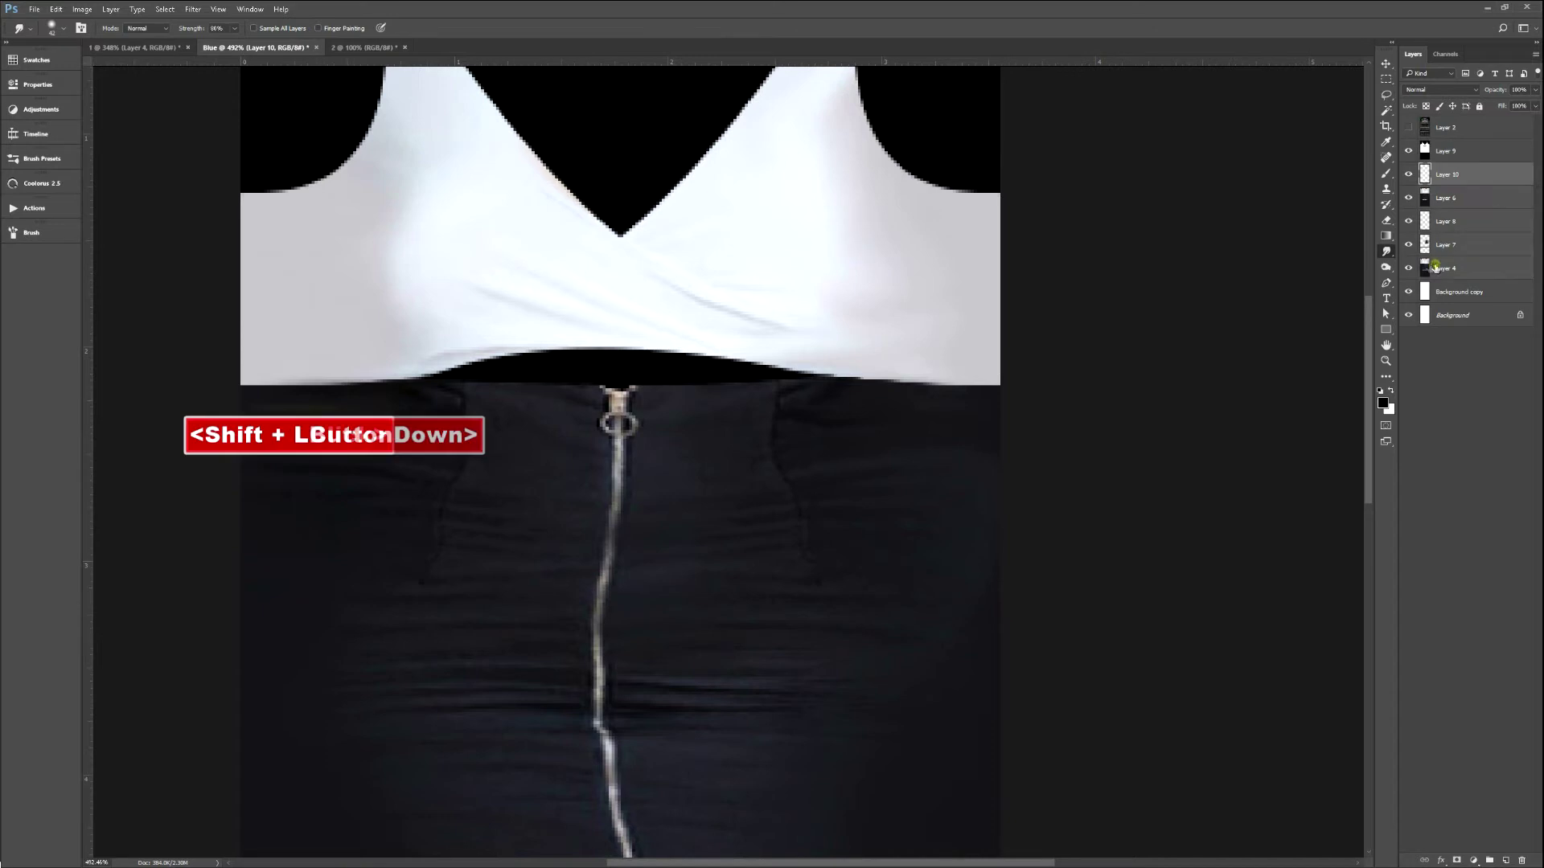
key(ctrl+e)
key(ctrl+j)
Smooth the duplicated layer with the Redfield Perfectum filter at smoothing 73 and lower the layer's opacity to 50%.
key(ctrl+minus)
key(ctrl+minus)
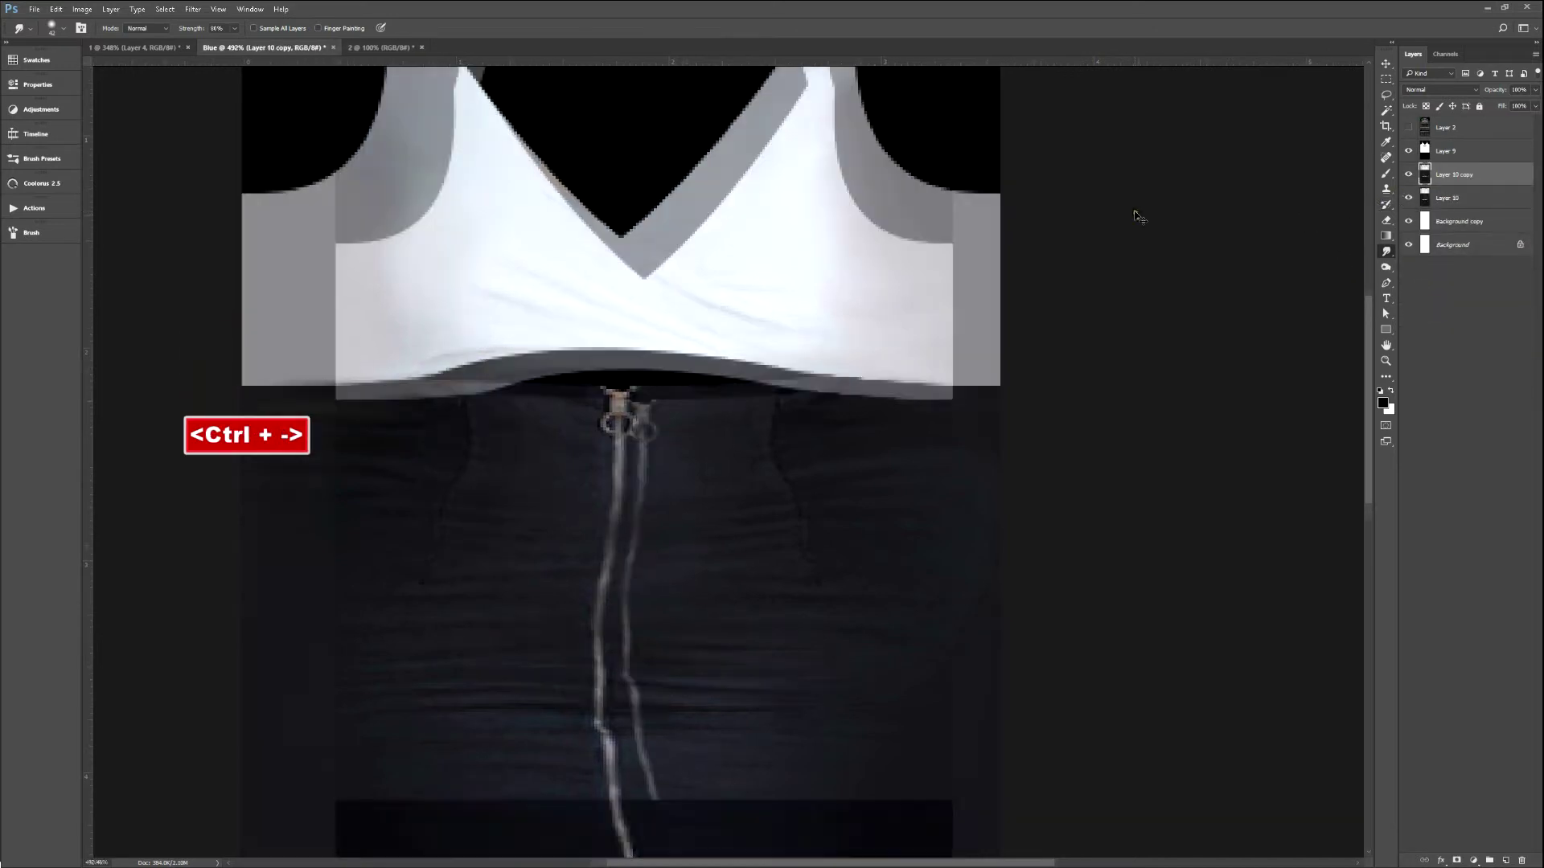
click(193, 9)
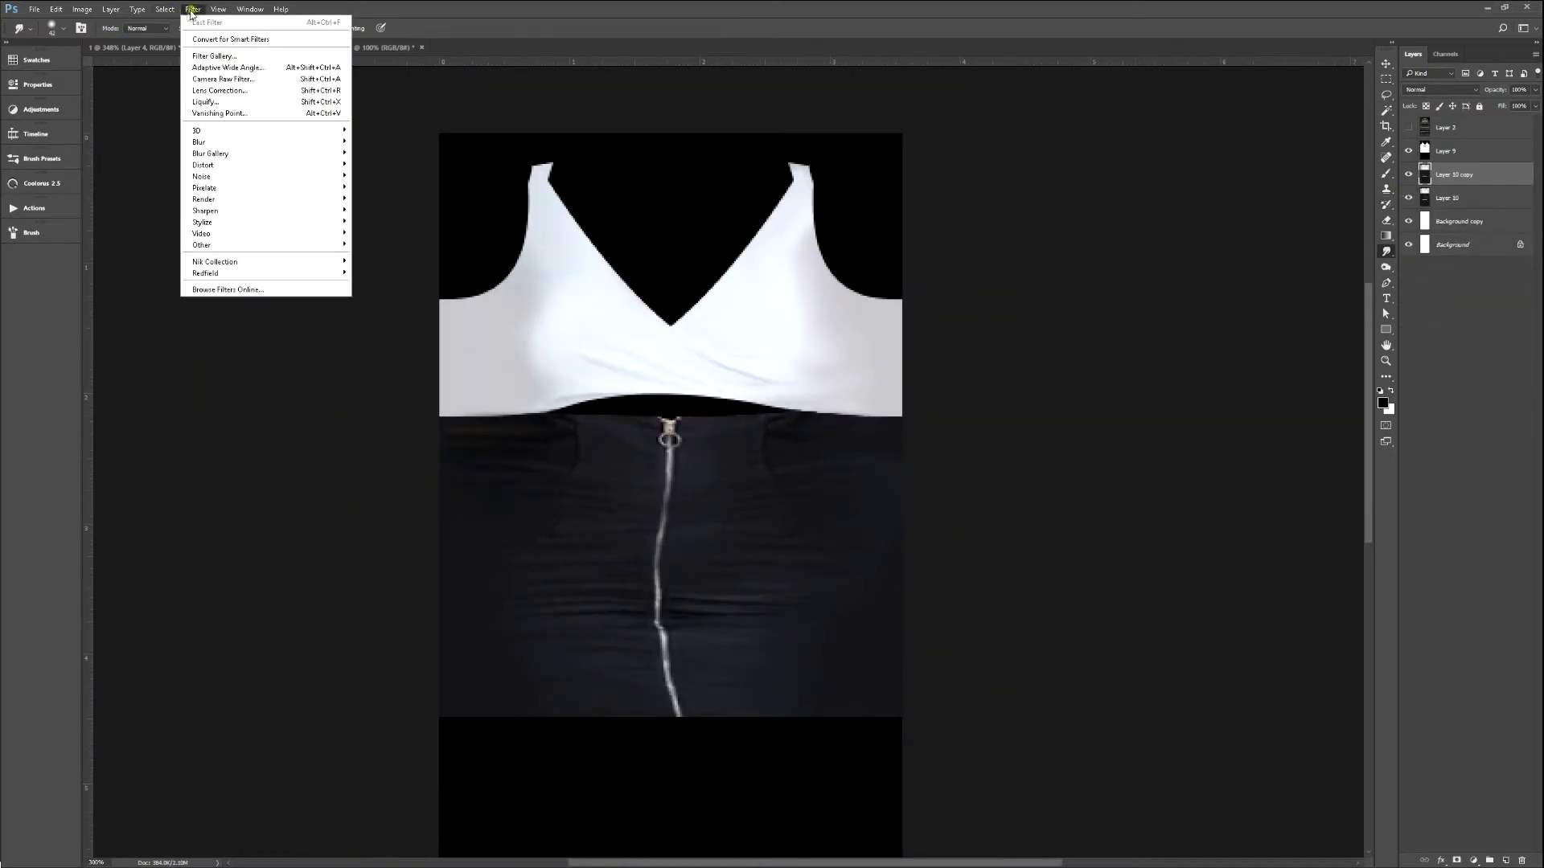
mouse_move(274, 274)
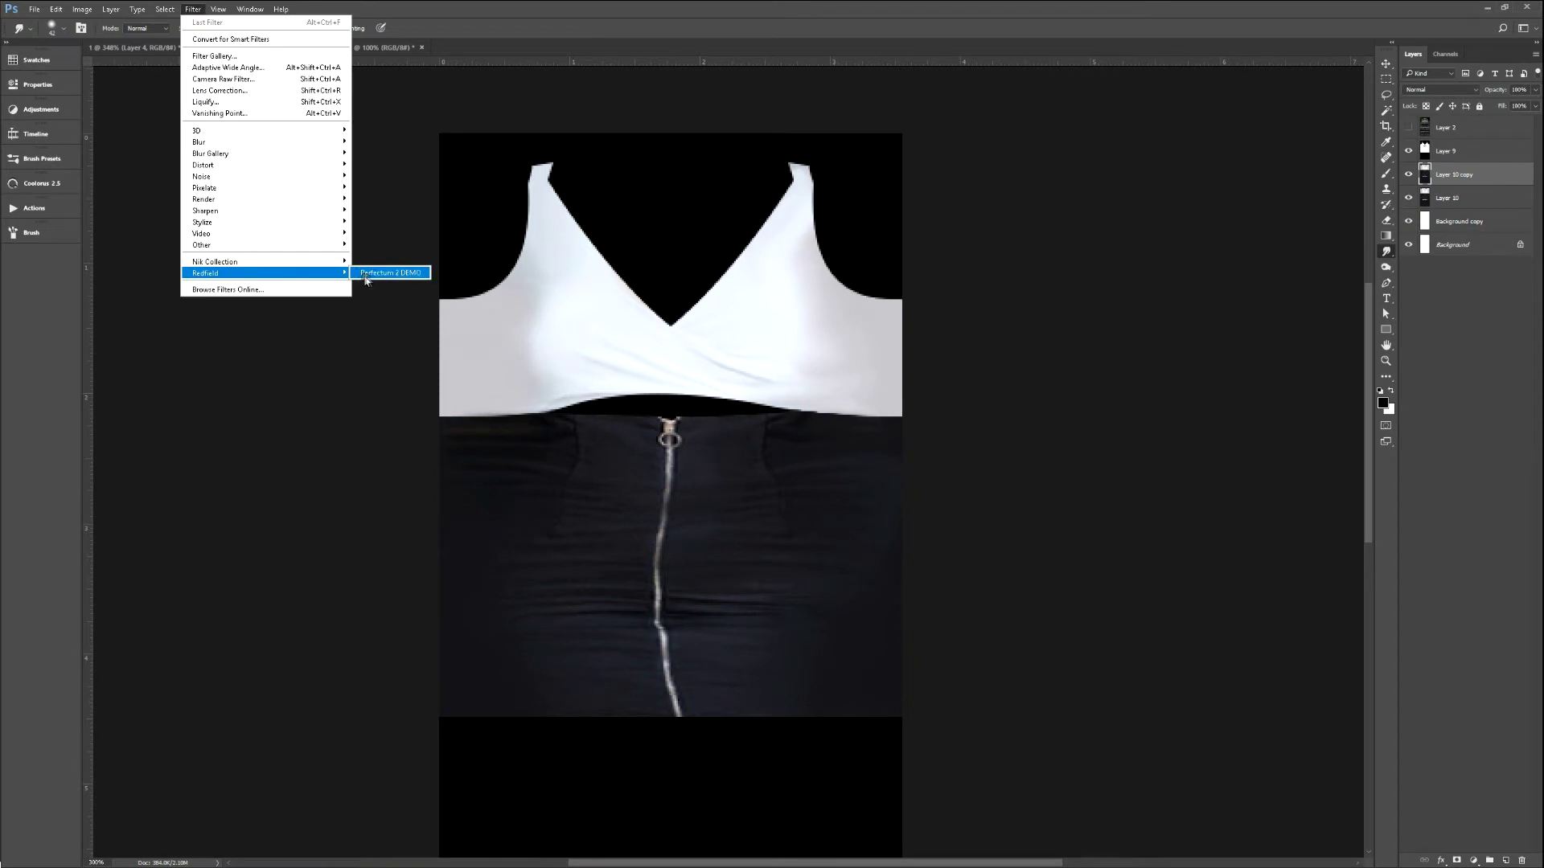
click(389, 274)
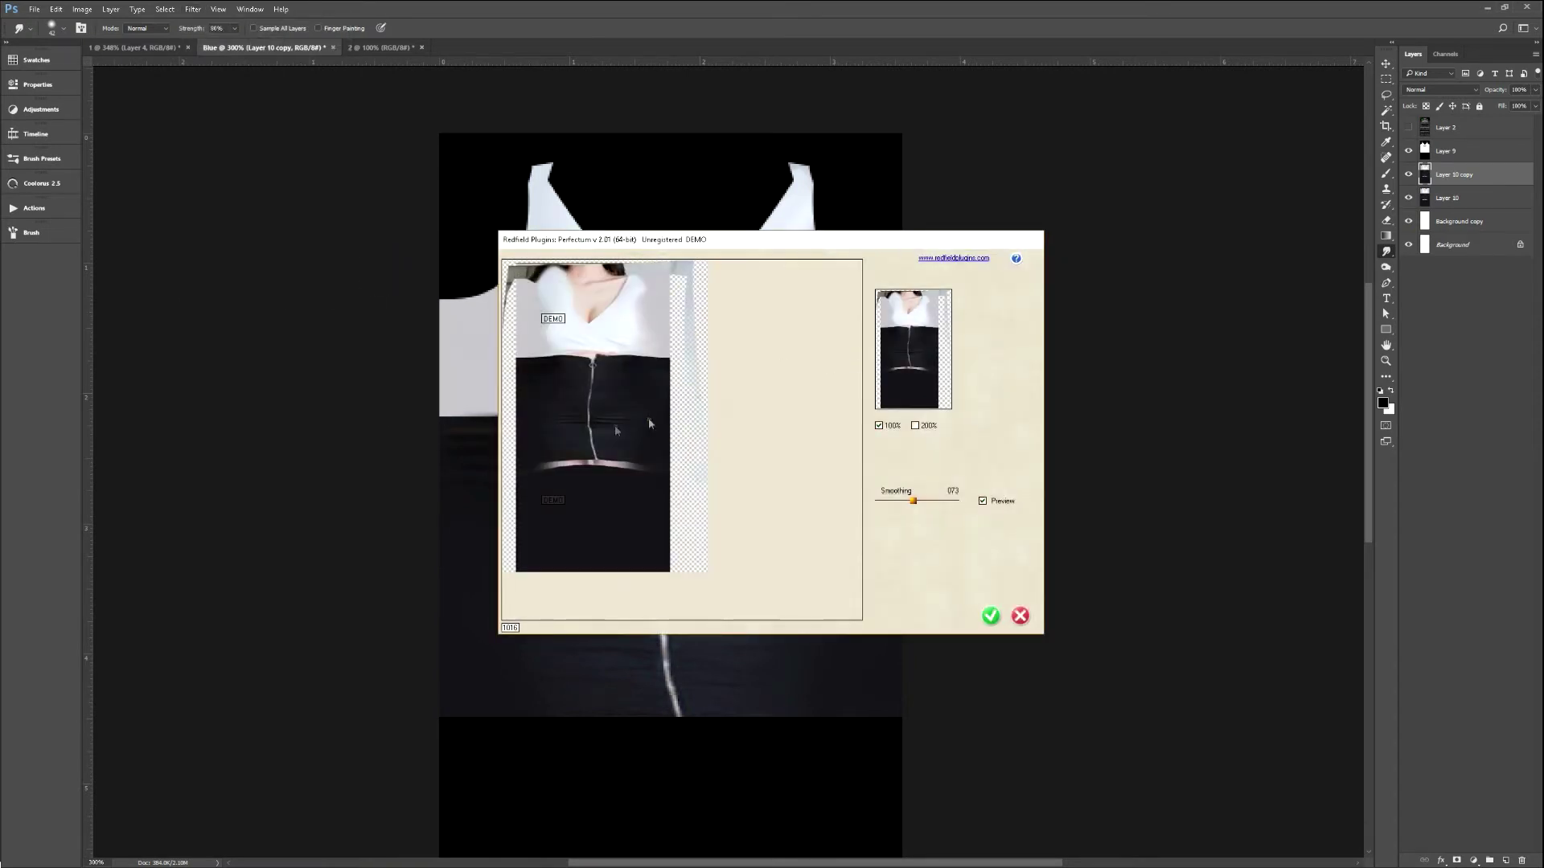
click(991, 617)
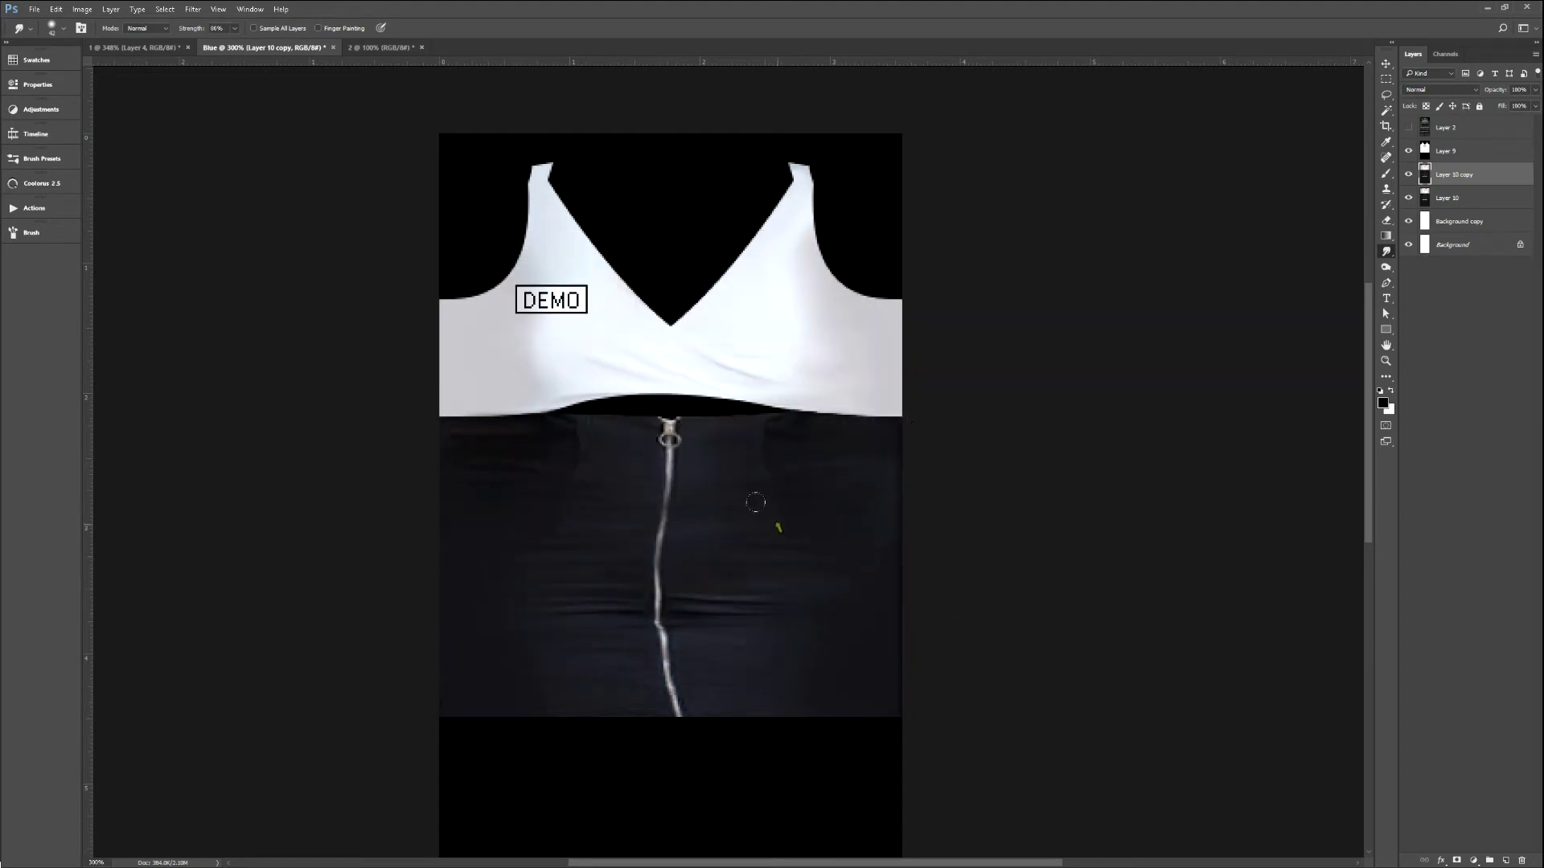
key(v)
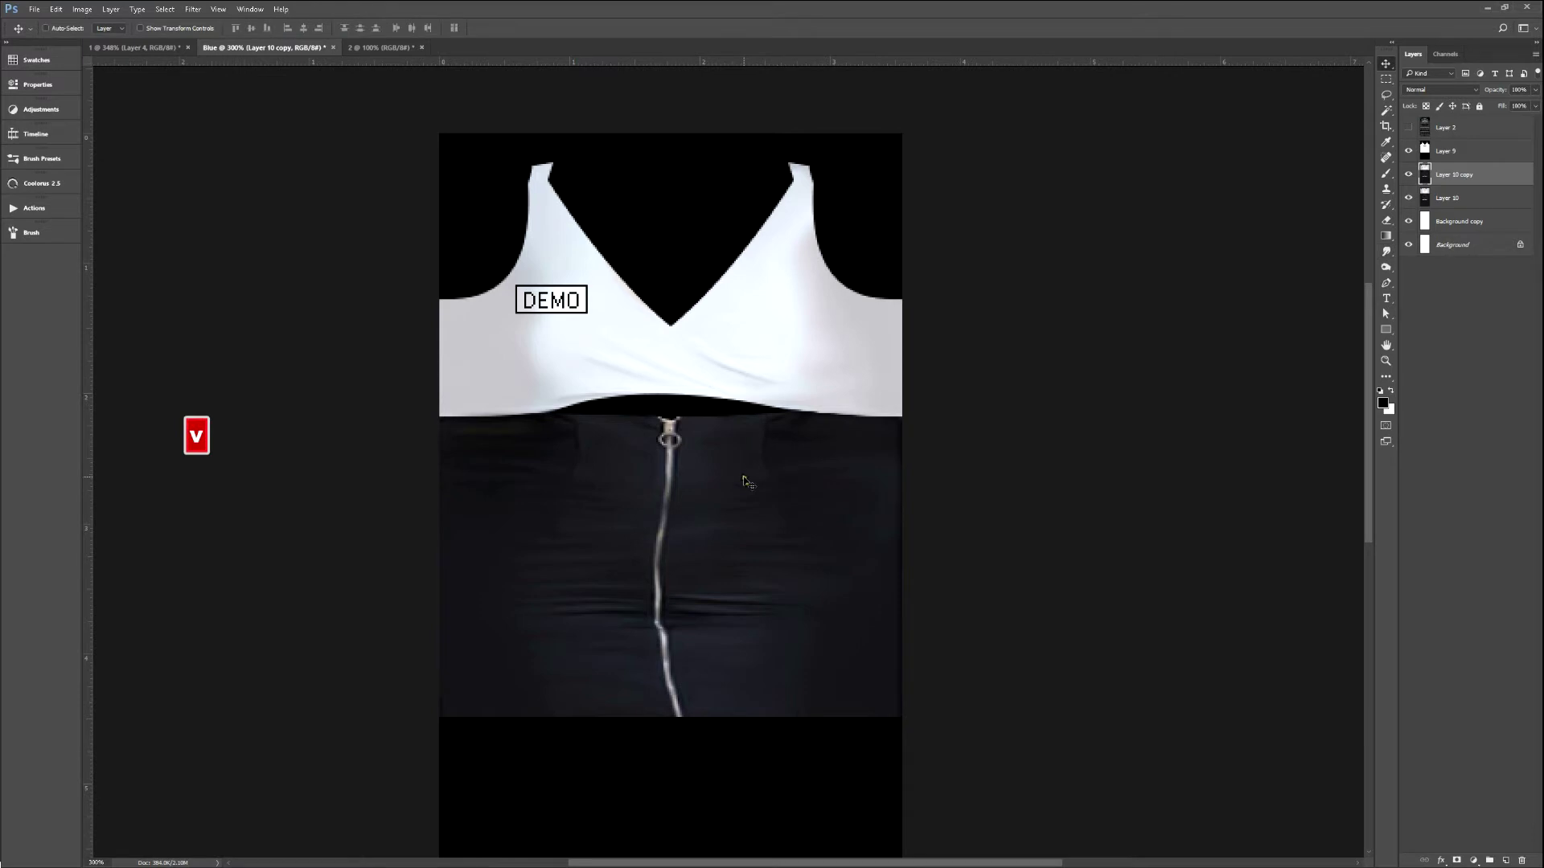
key(5)
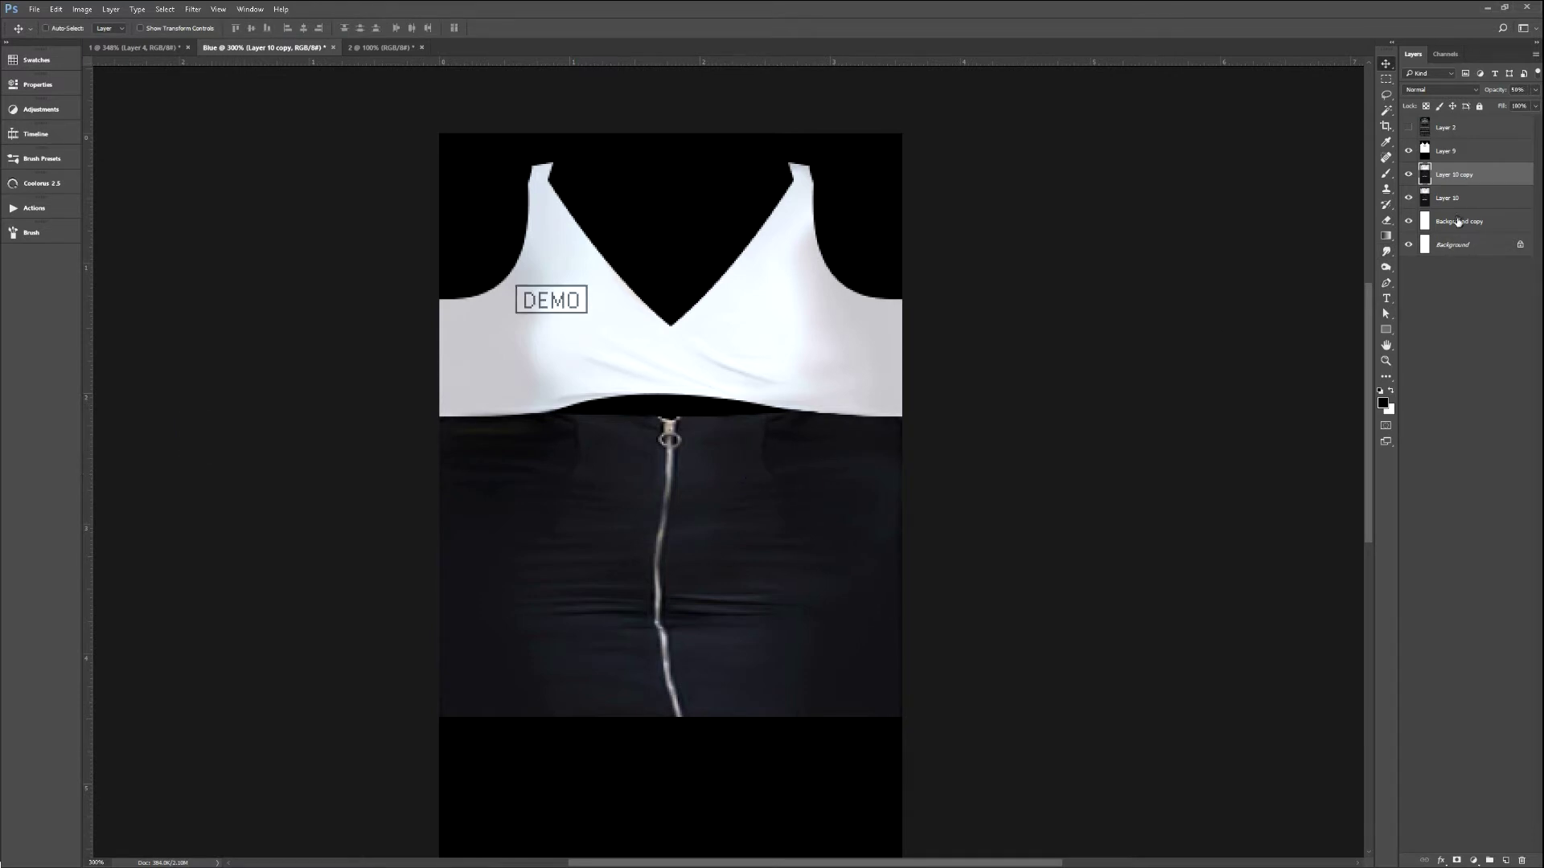
Select the DEMO watermark on the white top, remove it with a Content-Aware fill, and deselect.
key(m)
mouse_move(512, 280)
mouse_down()
mouse_move(623, 309)
mouse_move(594, 318)
mouse_up()
key(shift+F5)
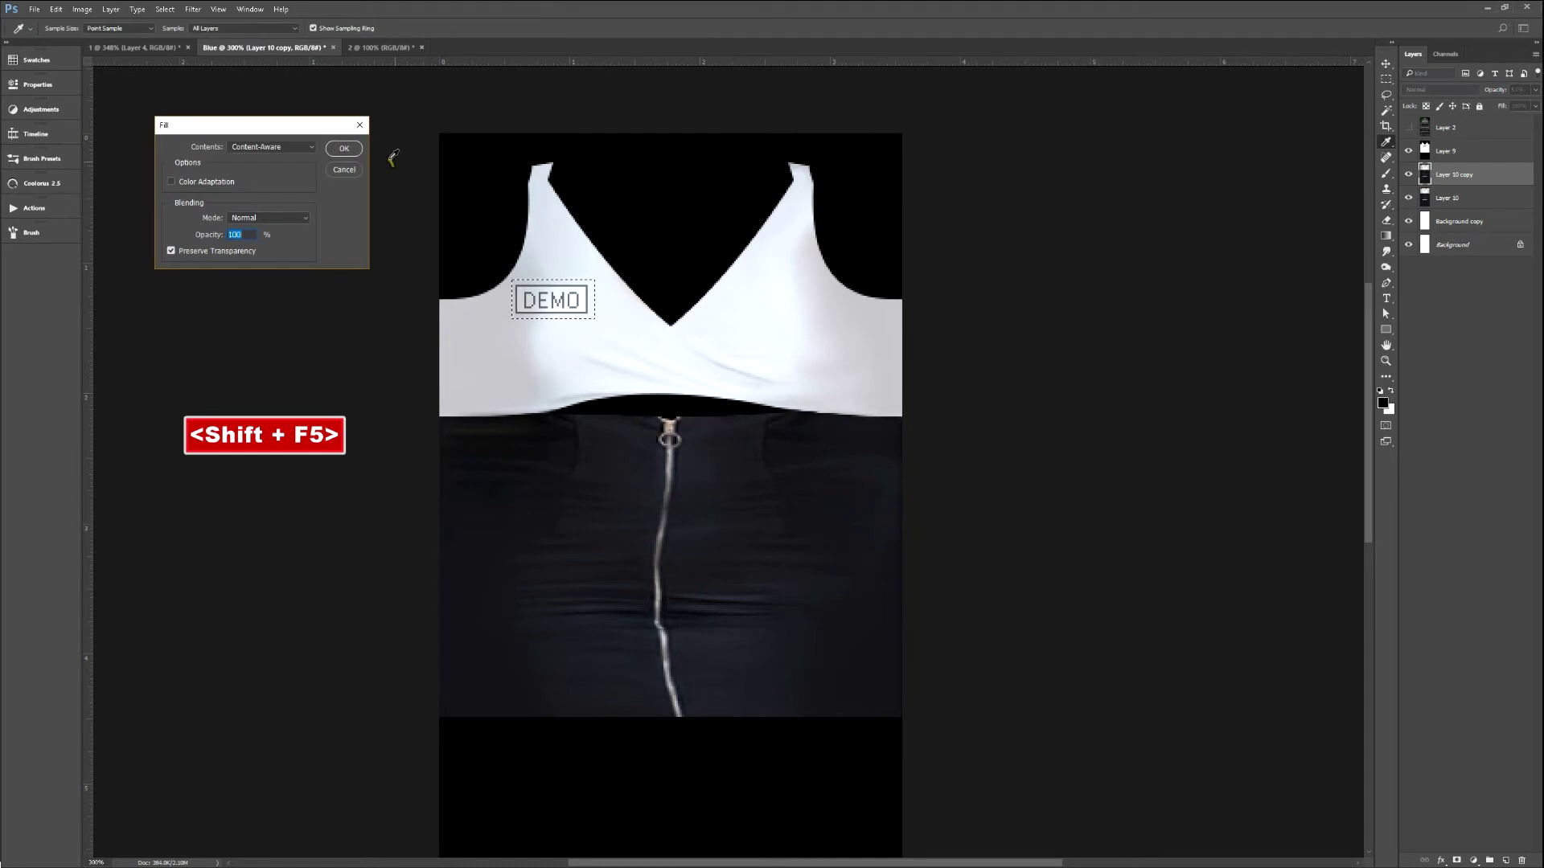
click(345, 147)
key(ctrl+d)
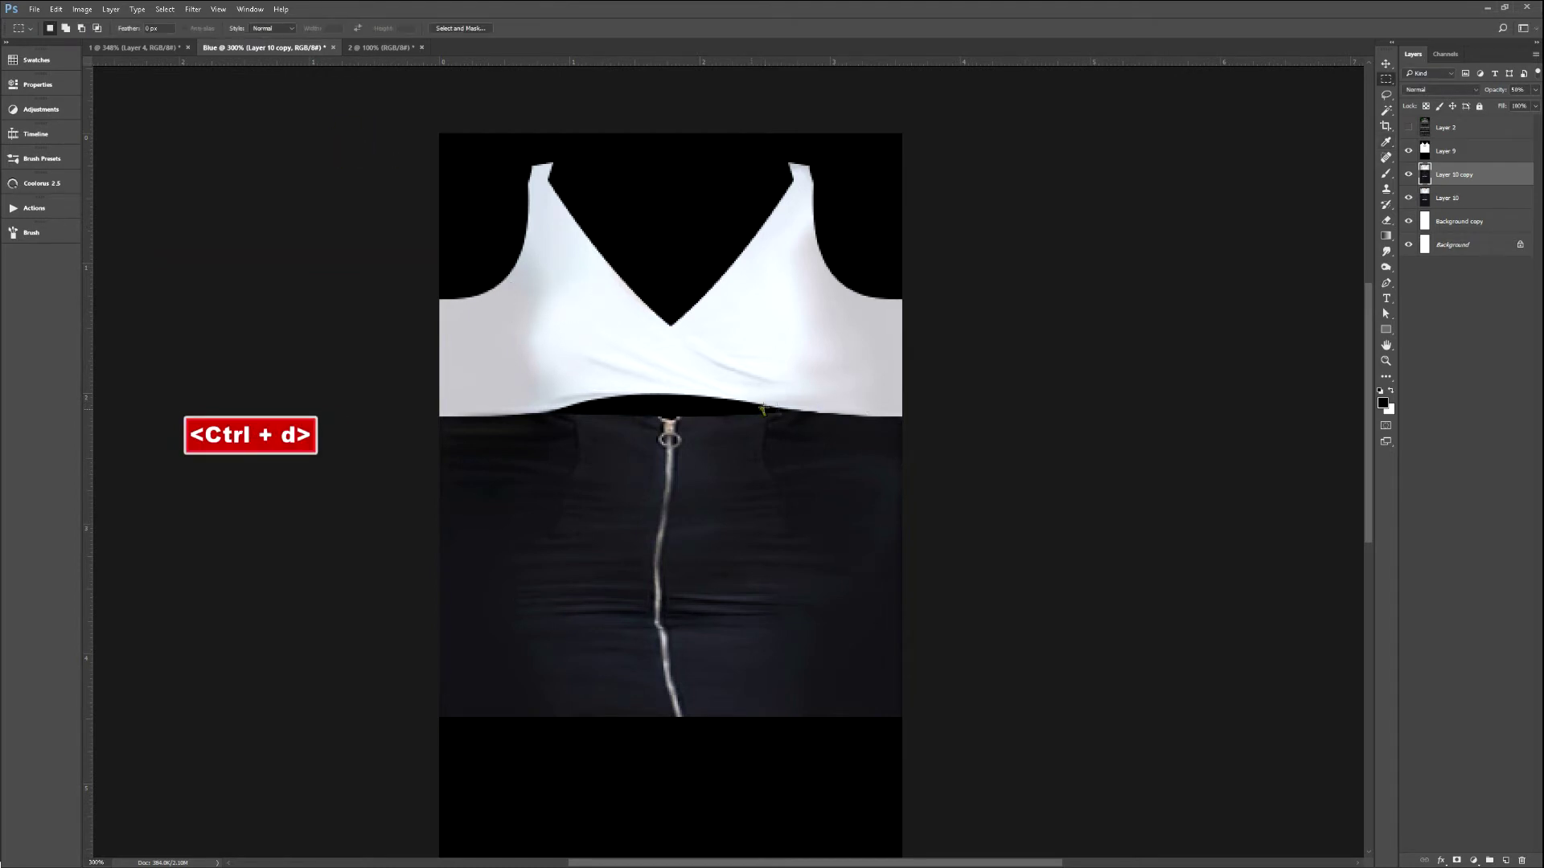
Outline the skirt below the top's hem with a Pen path, convert it to a selection, and copy it to a new layer.
key(ctrl+space)
click(737, 610)
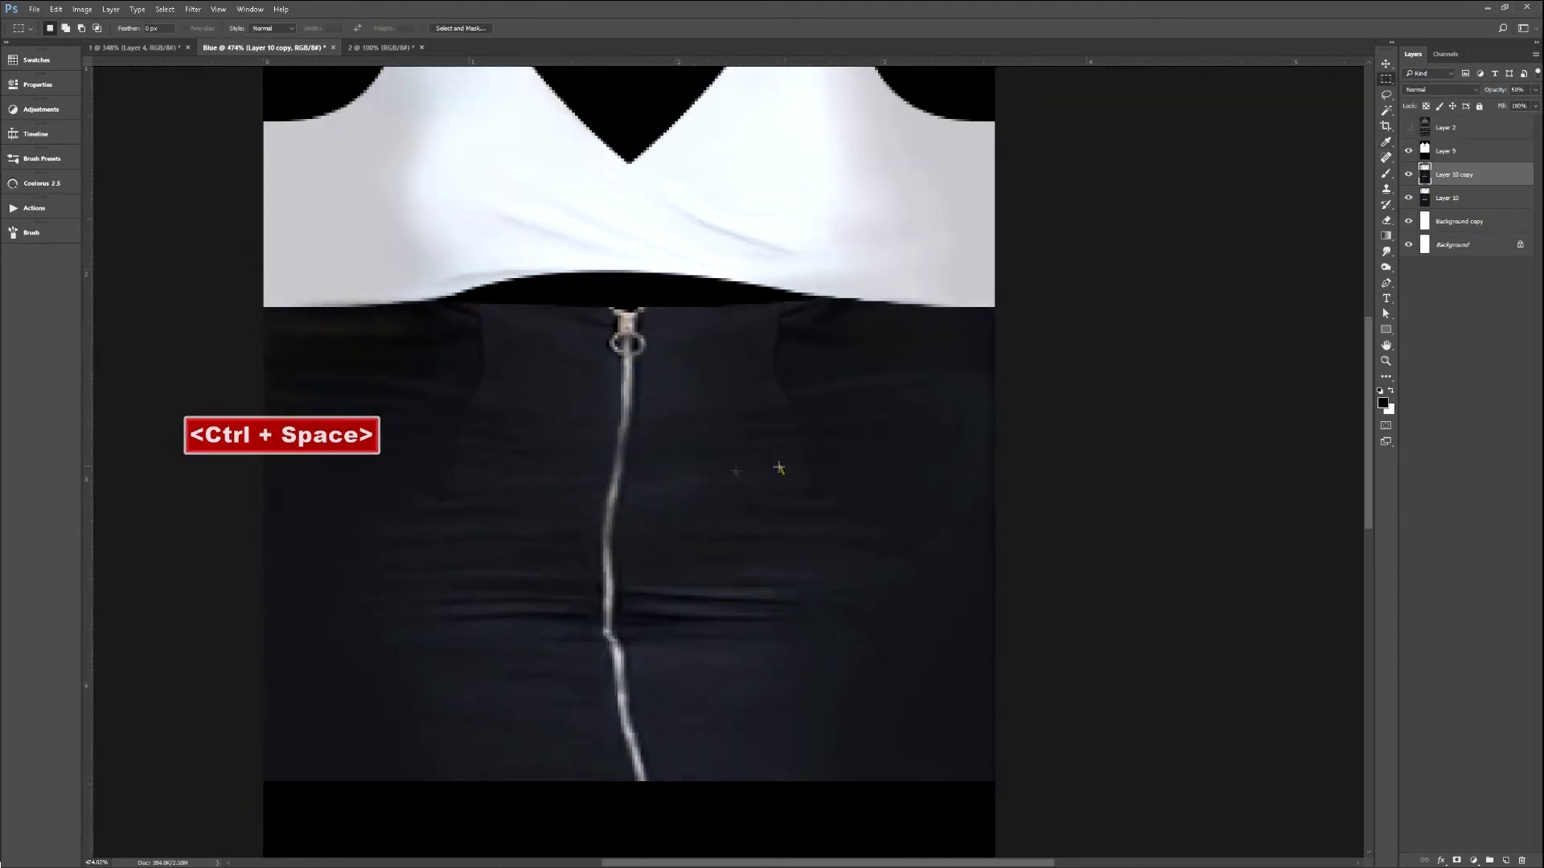
key(p)
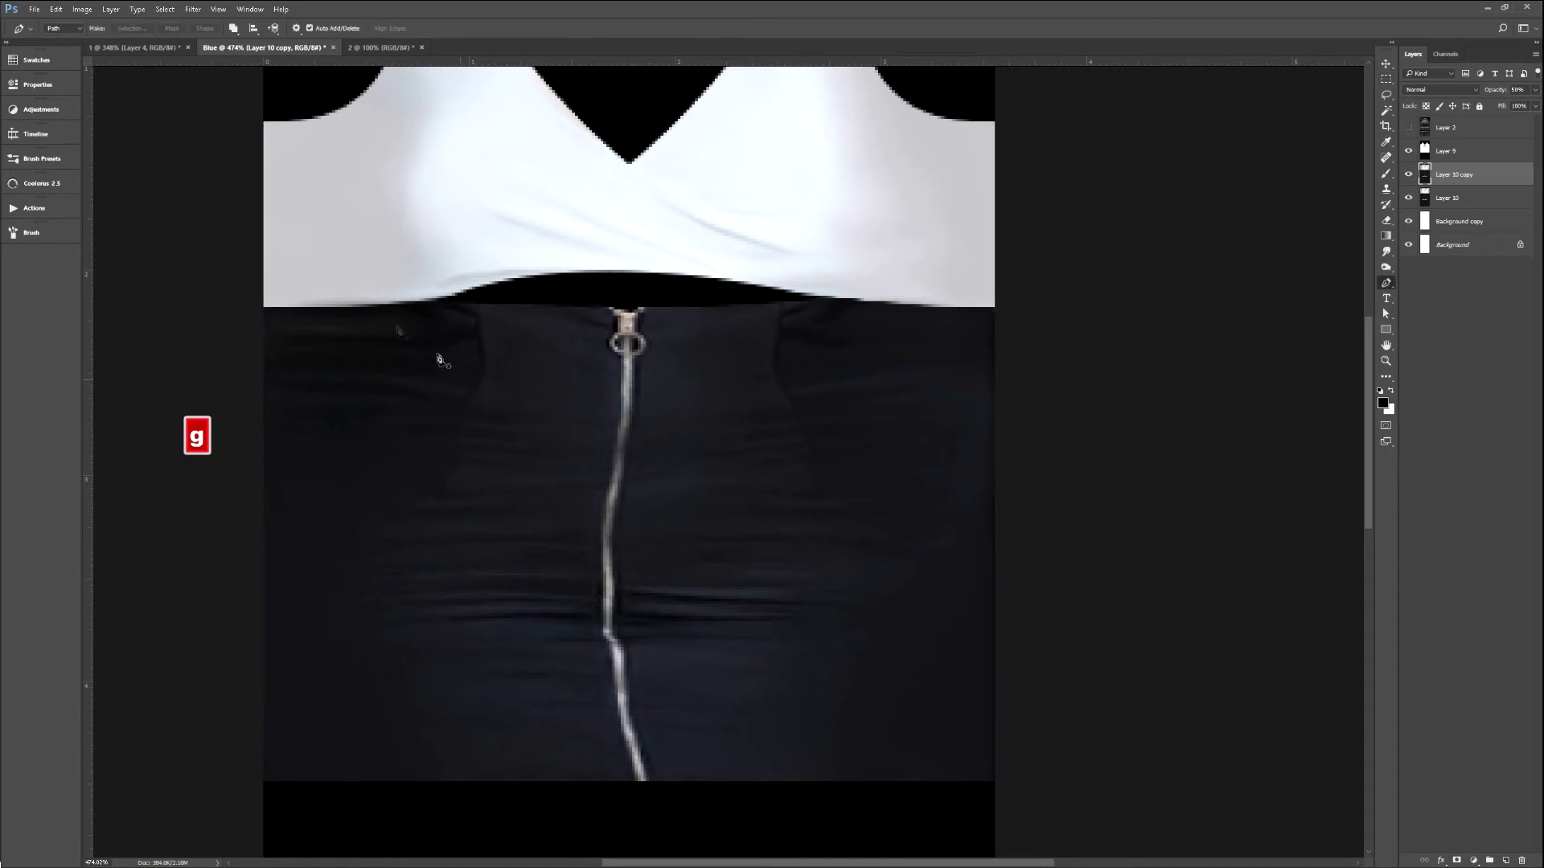
click(264, 307)
drag(474, 296, 514, 290)
click(615, 291)
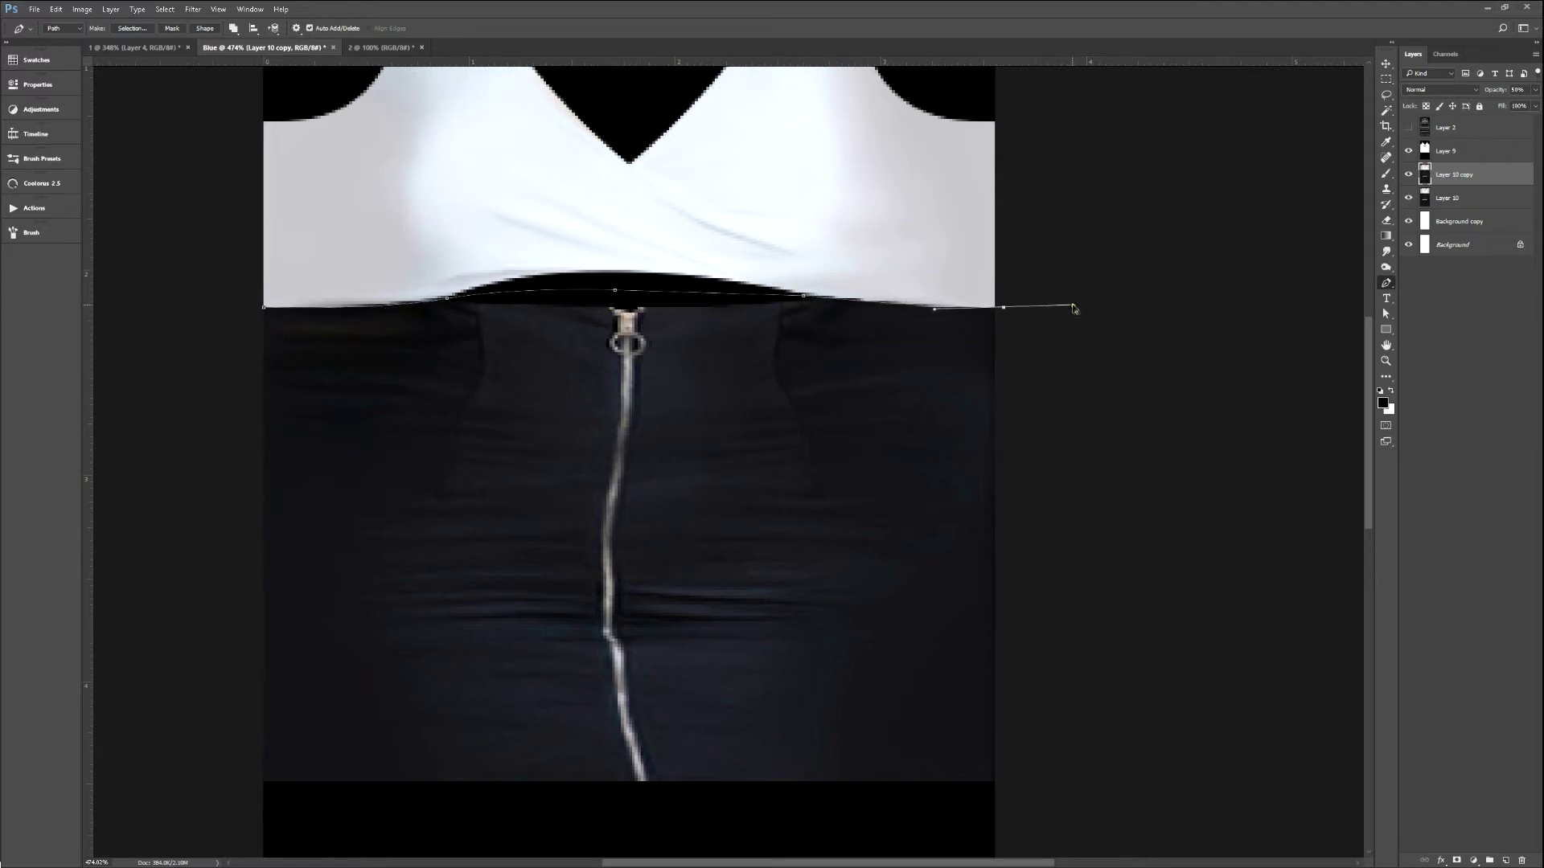
click(1006, 801)
click(232, 804)
click(195, 364)
click(266, 308)
key(ctrl+Return)
key(ctrl+j)
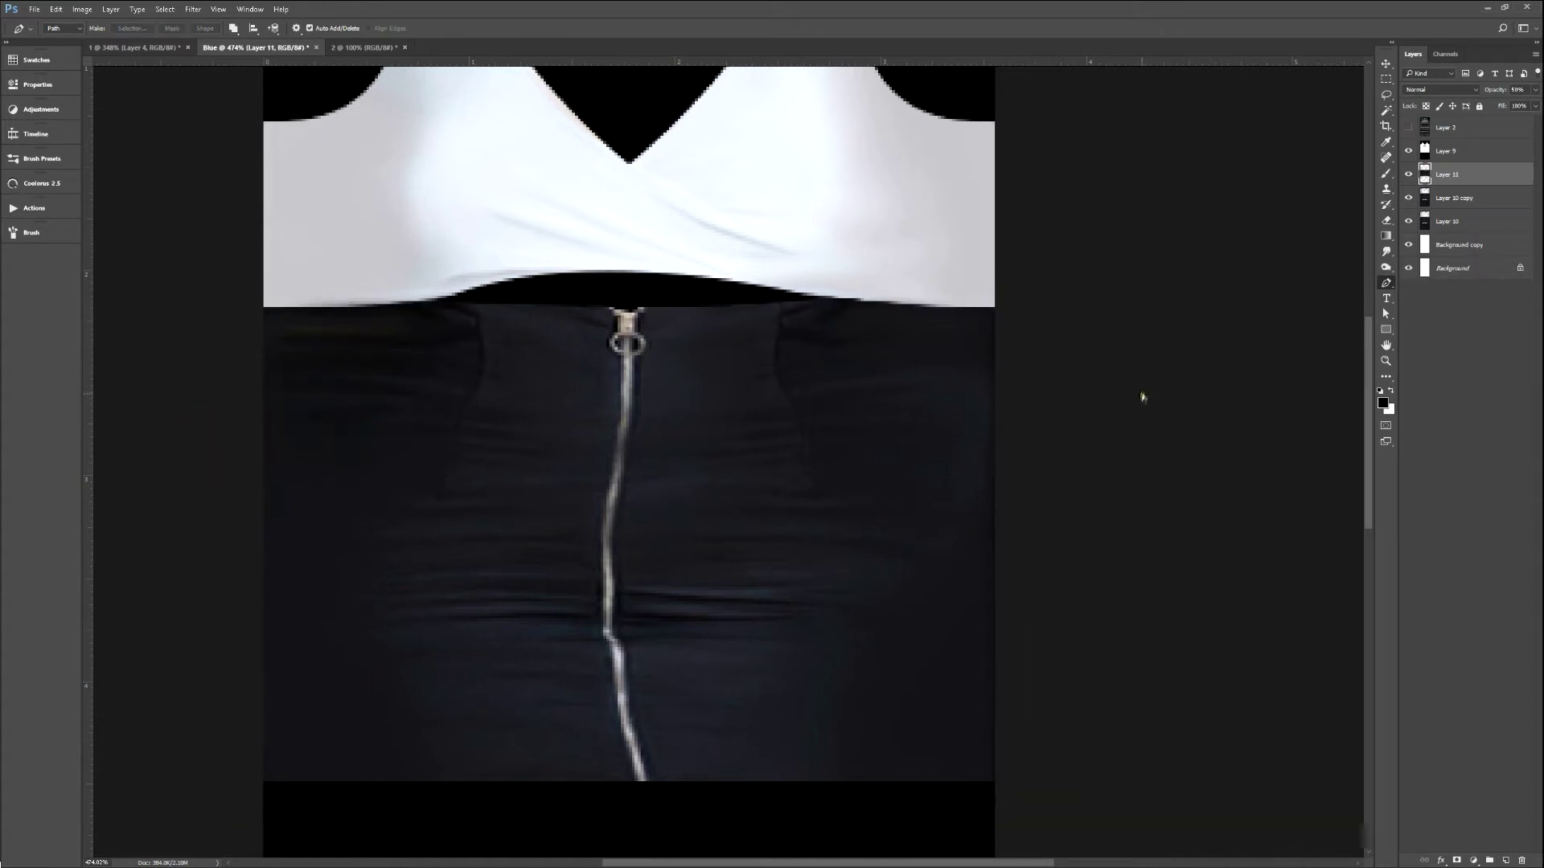
Remove the blue tint from the copied skirt layer by lowering its saturation with Hue/Saturation.
key(ctrl+u)
drag(878, 182, 817, 184)
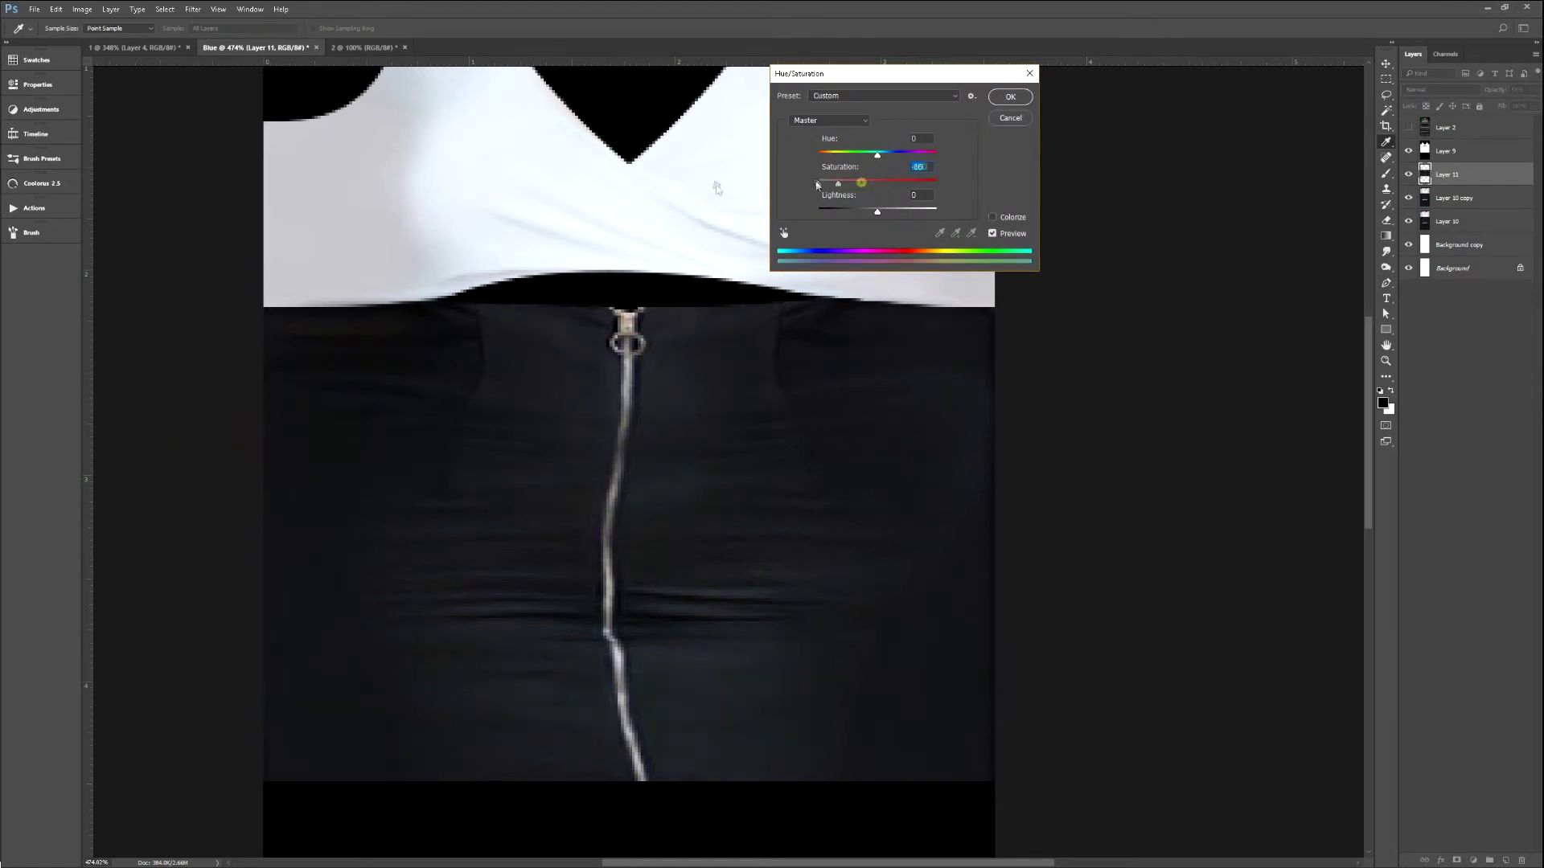
click(1010, 97)
Desaturate Layer 10 copy.
key(space)
drag(756, 292, 849, 400)
click(1482, 200)
key(ctrl+shift+u)
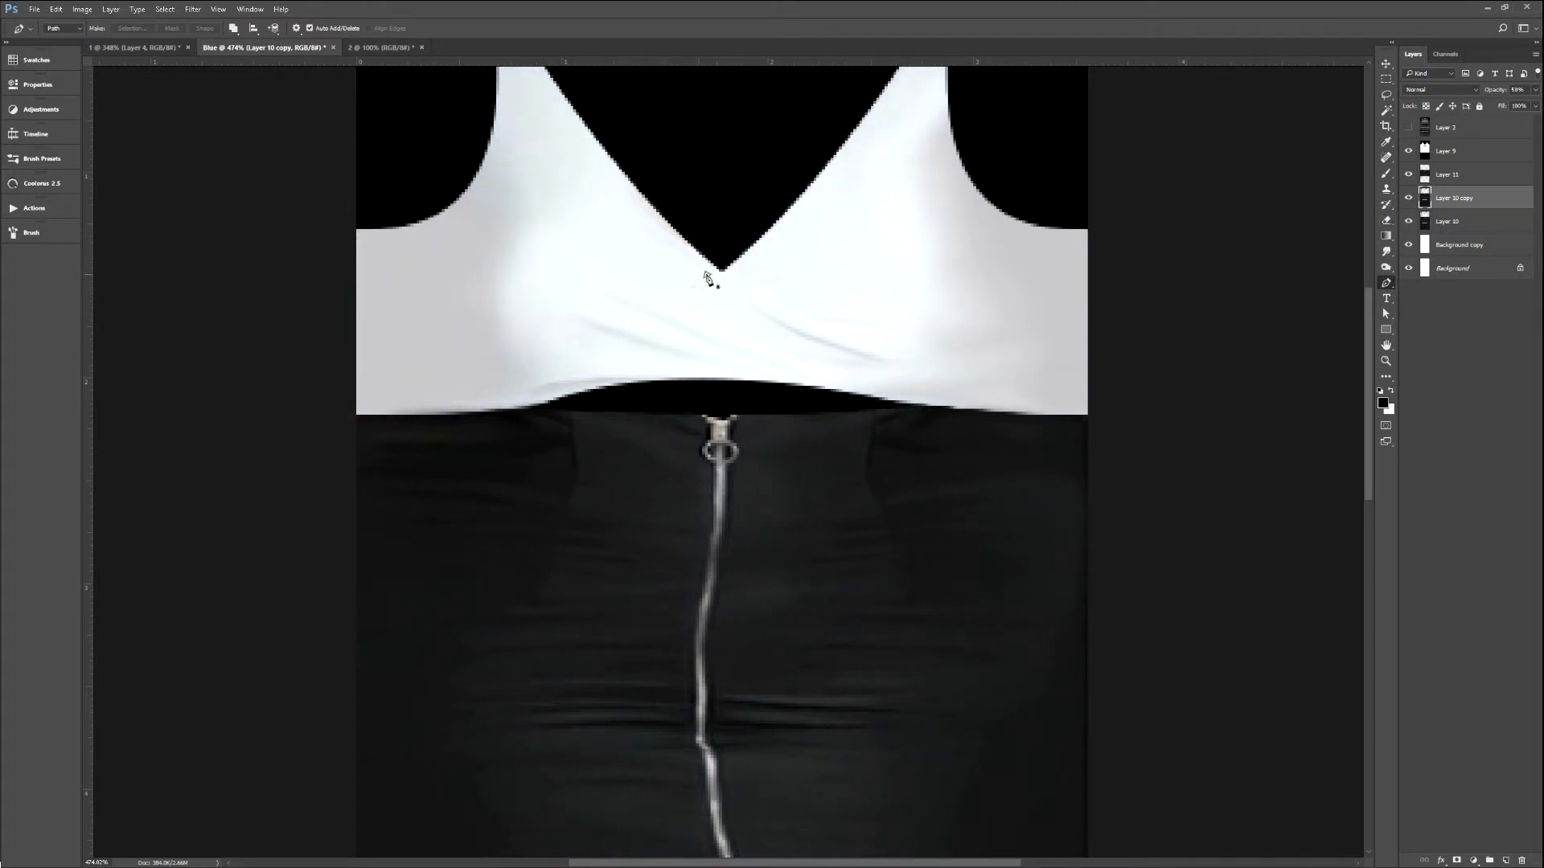
key(space)
drag(637, 338, 647, 302)
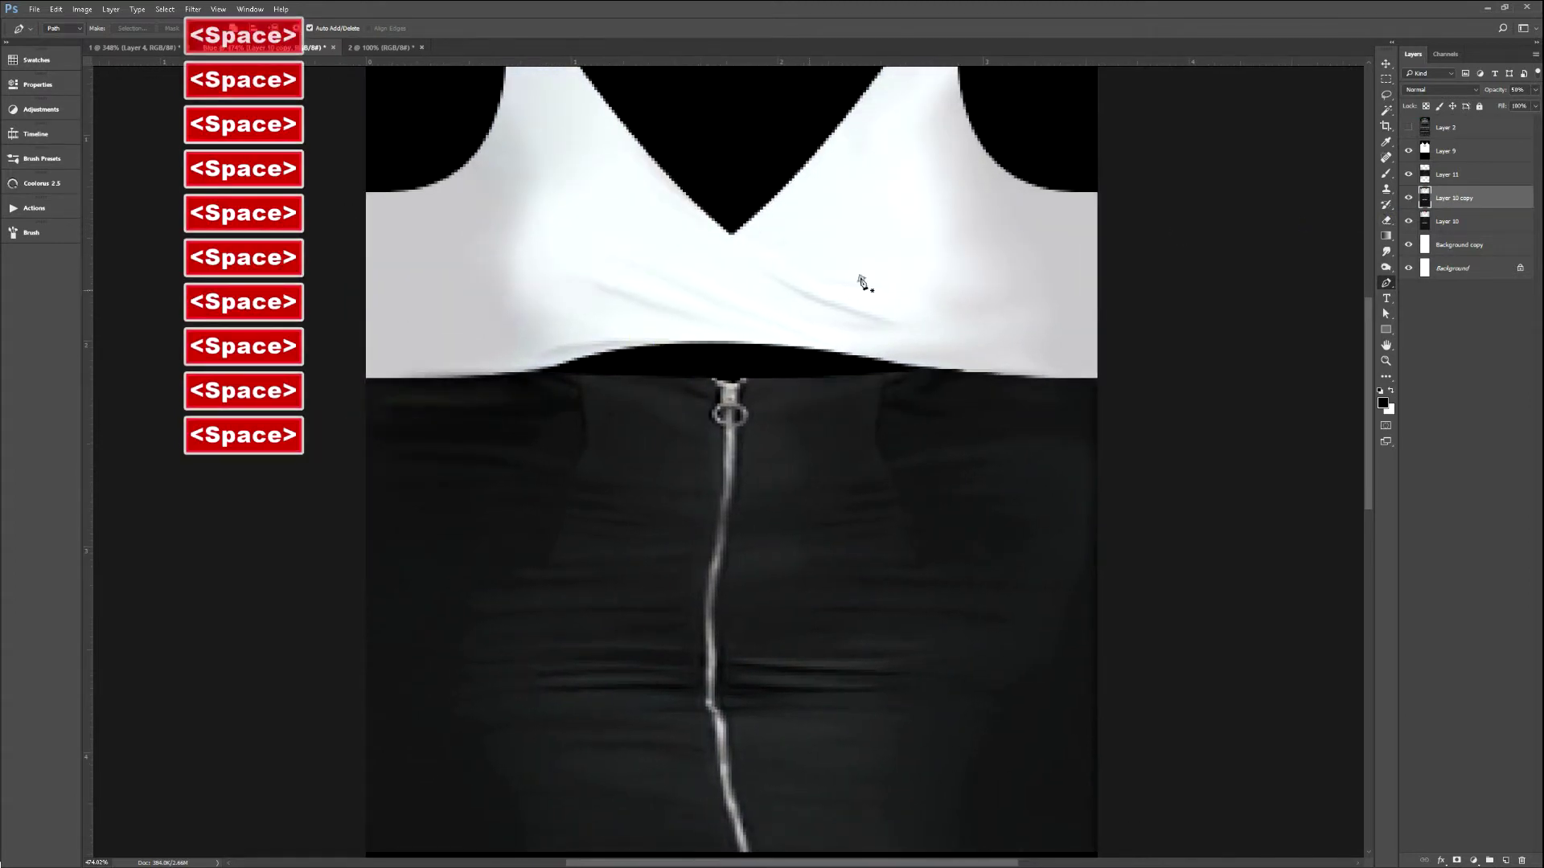
Select the garment area on Layer 9 with the Magic Wand and contract the selection inward from the edges.
click(1446, 151)
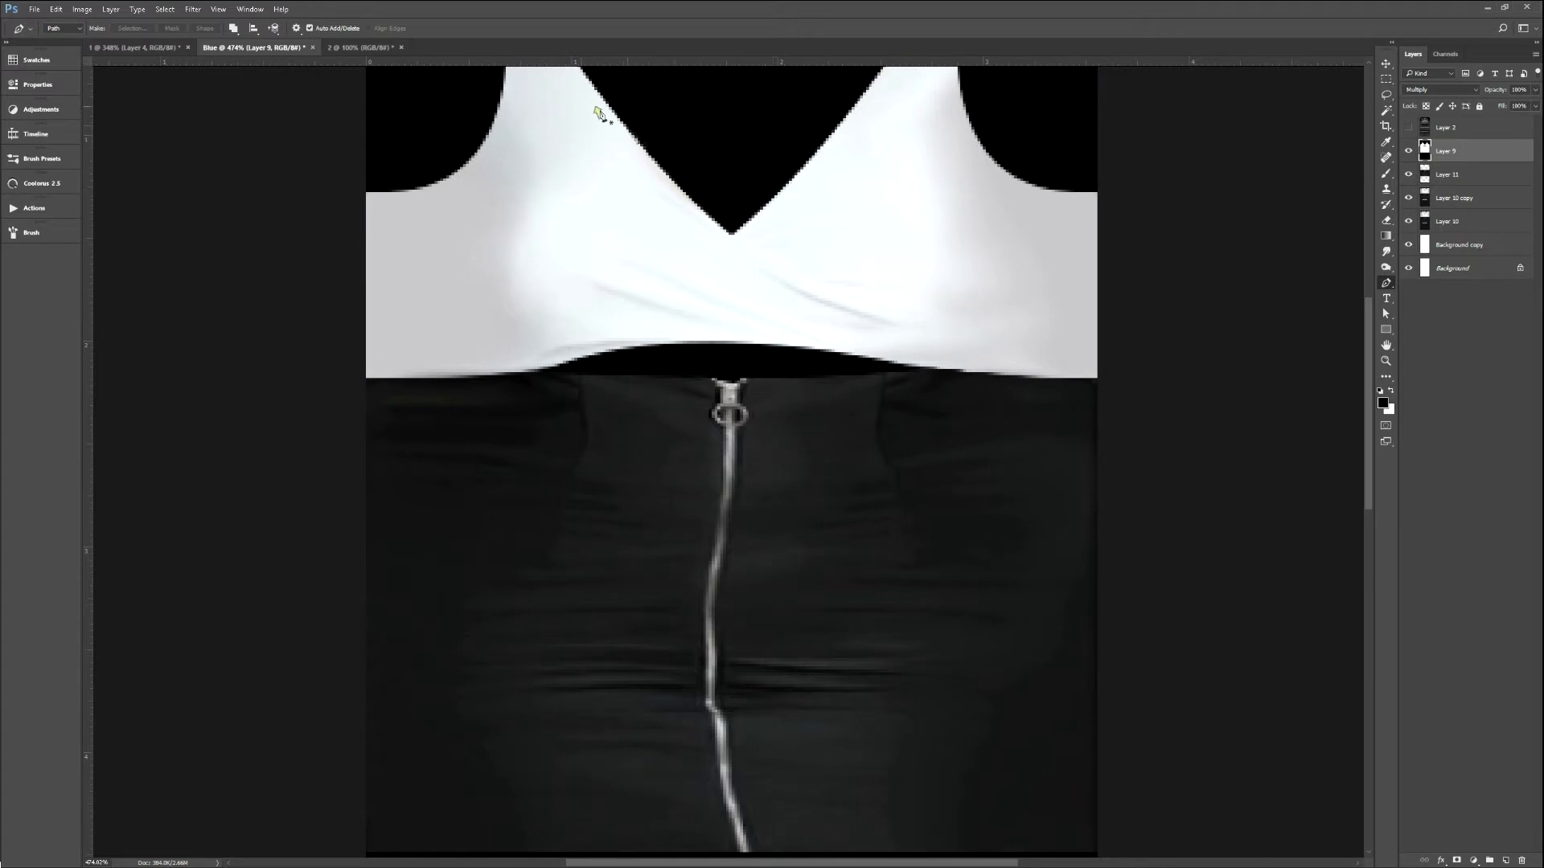
key(w)
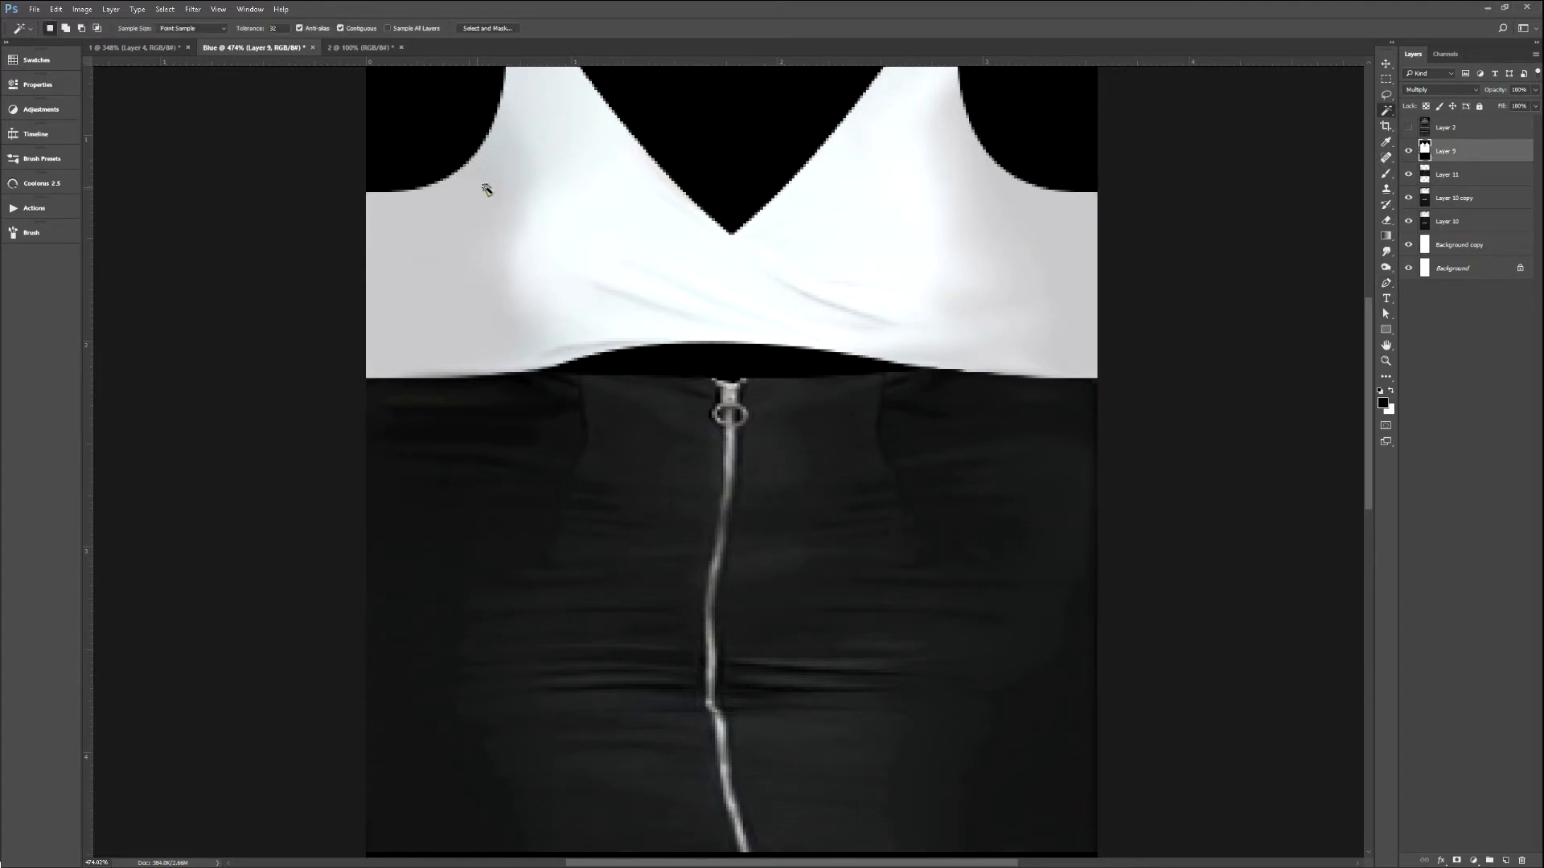
click(510, 207)
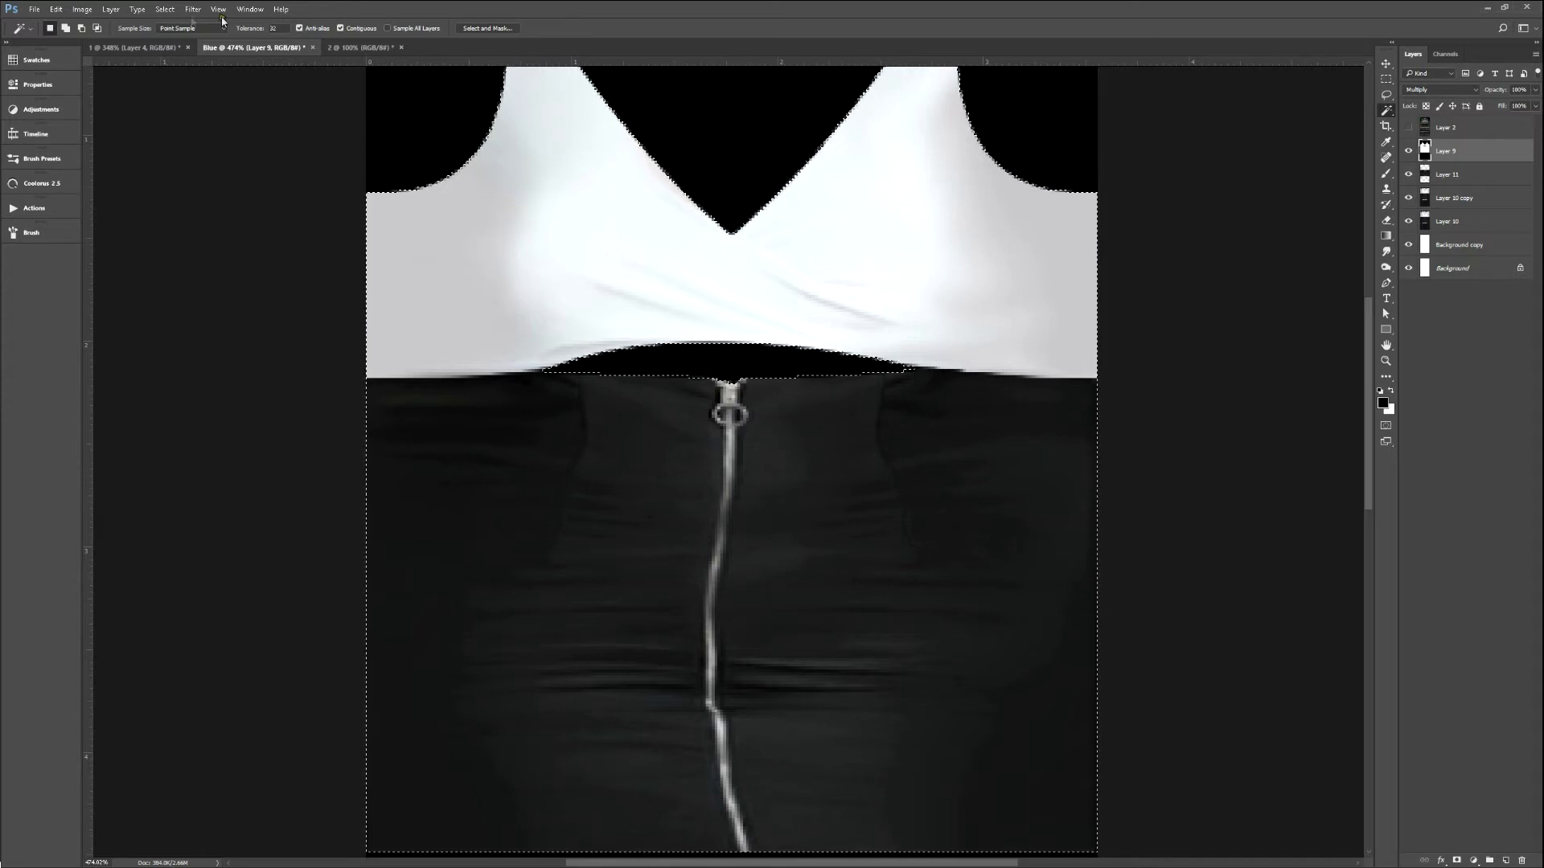
click(164, 9)
mouse_move(207, 165)
click(321, 199)
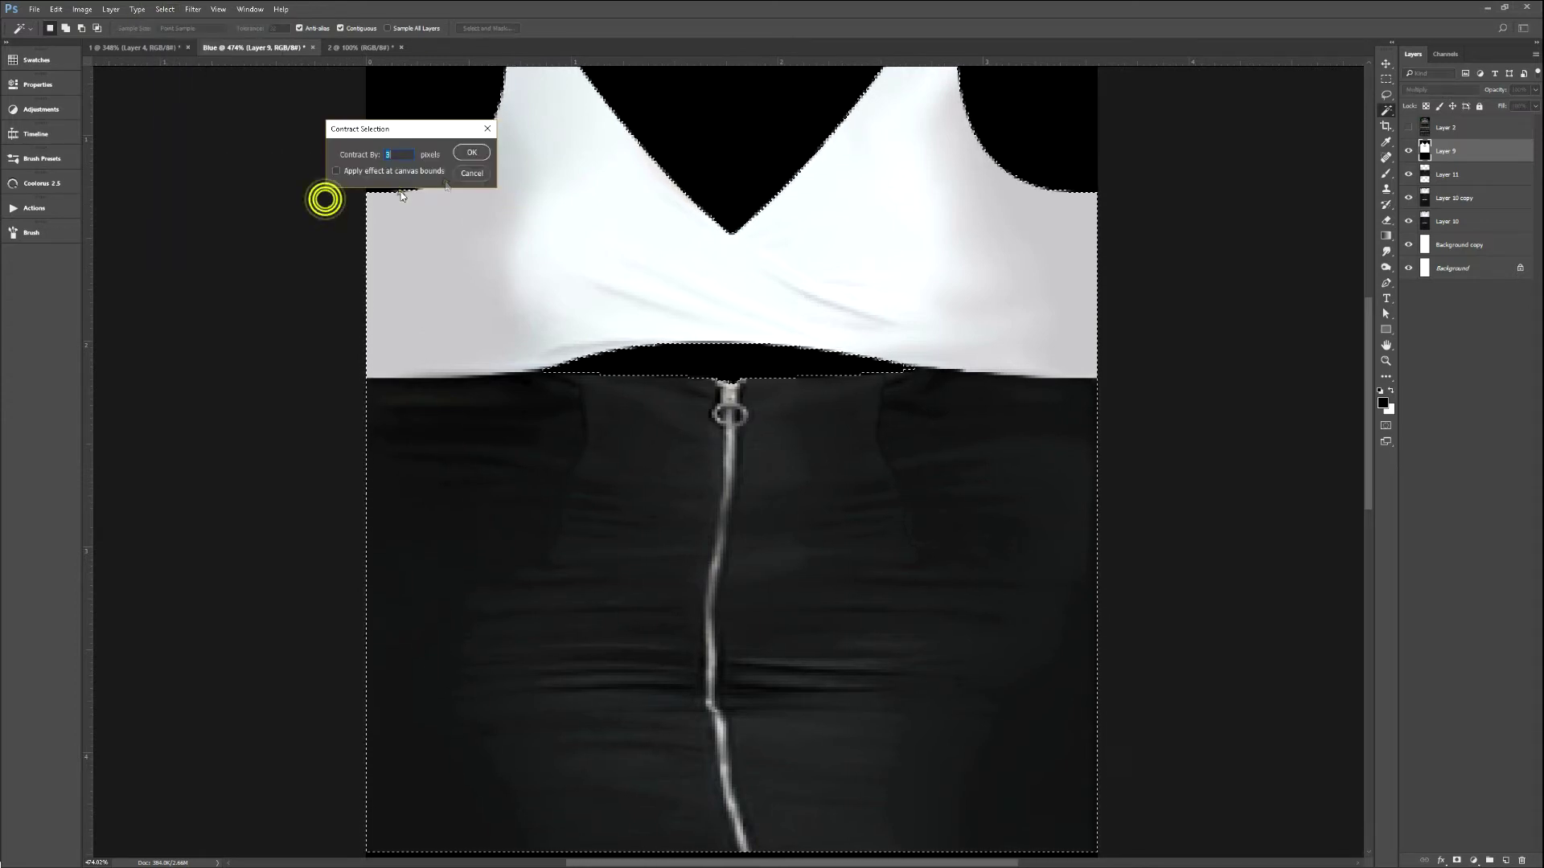
click(471, 153)
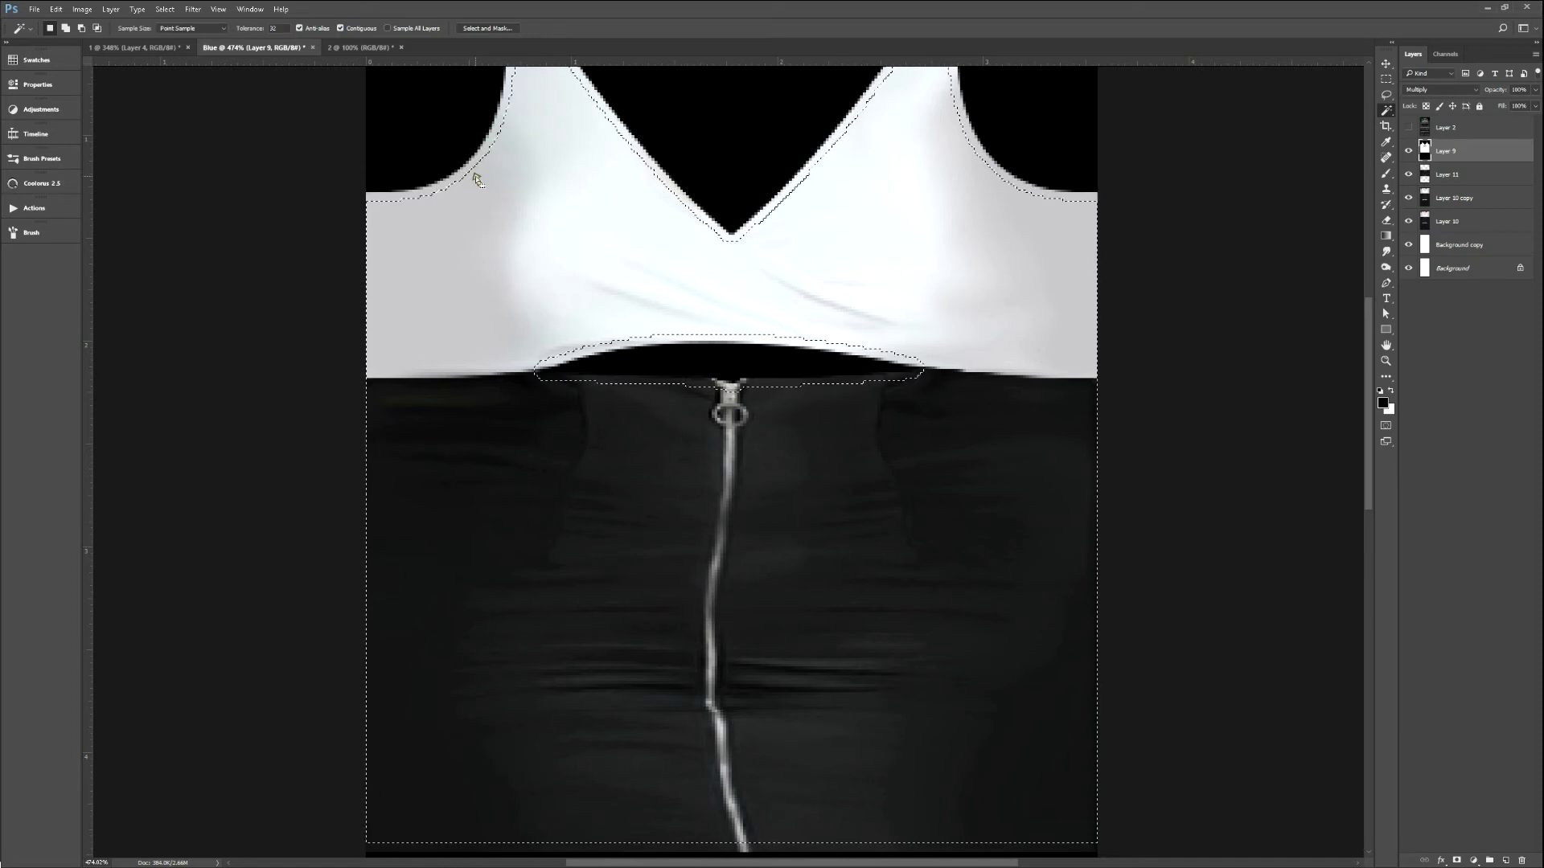
Fill the selection with black on a new layer above Layer 11, contract the selection, and delete its inside to leave a thin seam outline.
click(1428, 174)
key(ctrl+shift+n)
key(Return)
key(alt+BackSpace)
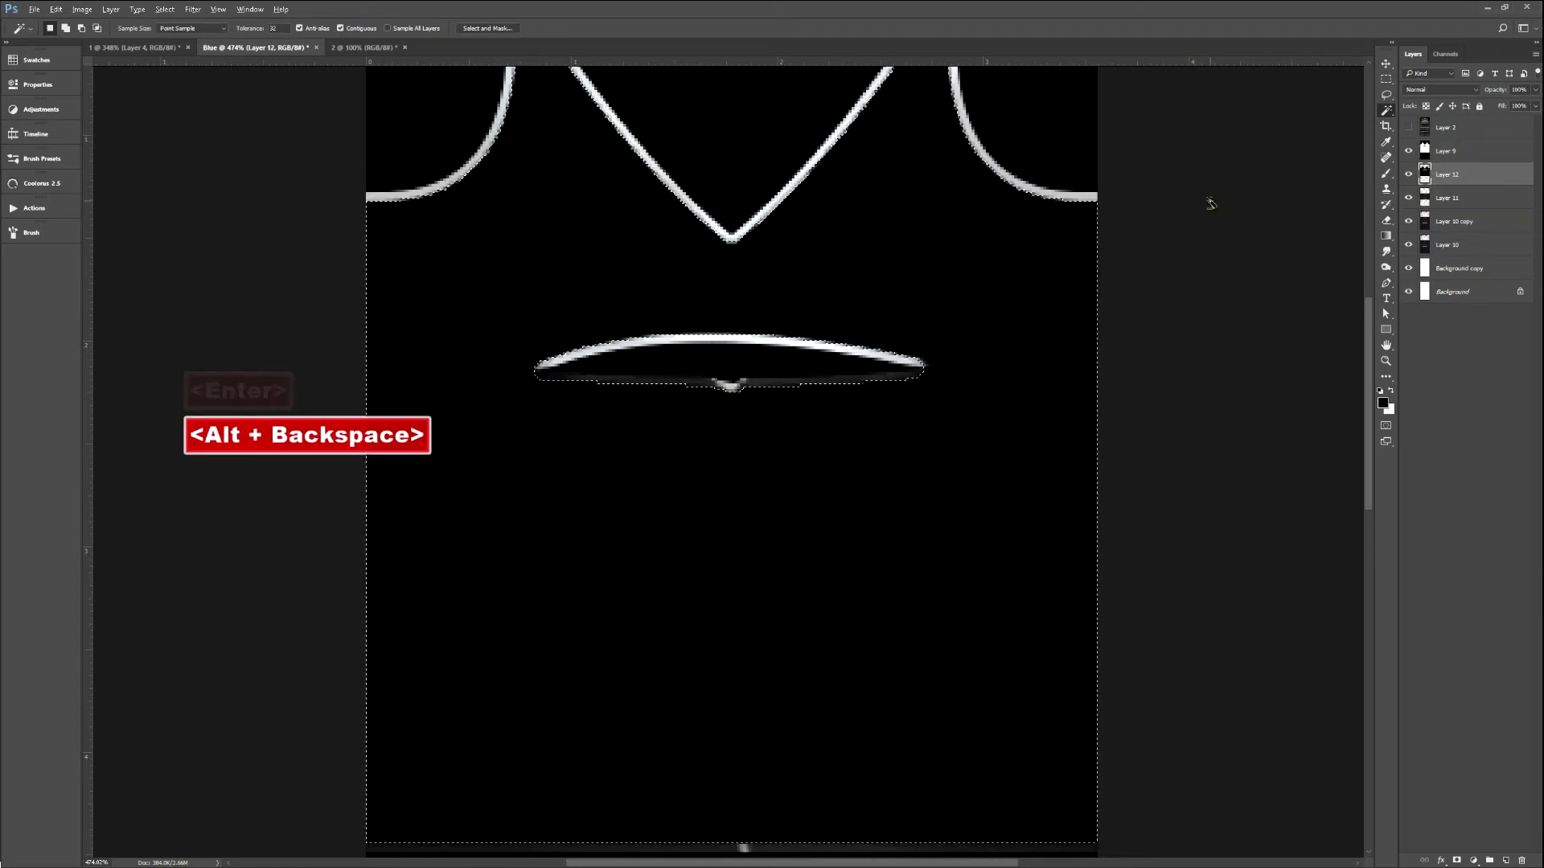
click(165, 9)
mouse_move(207, 151)
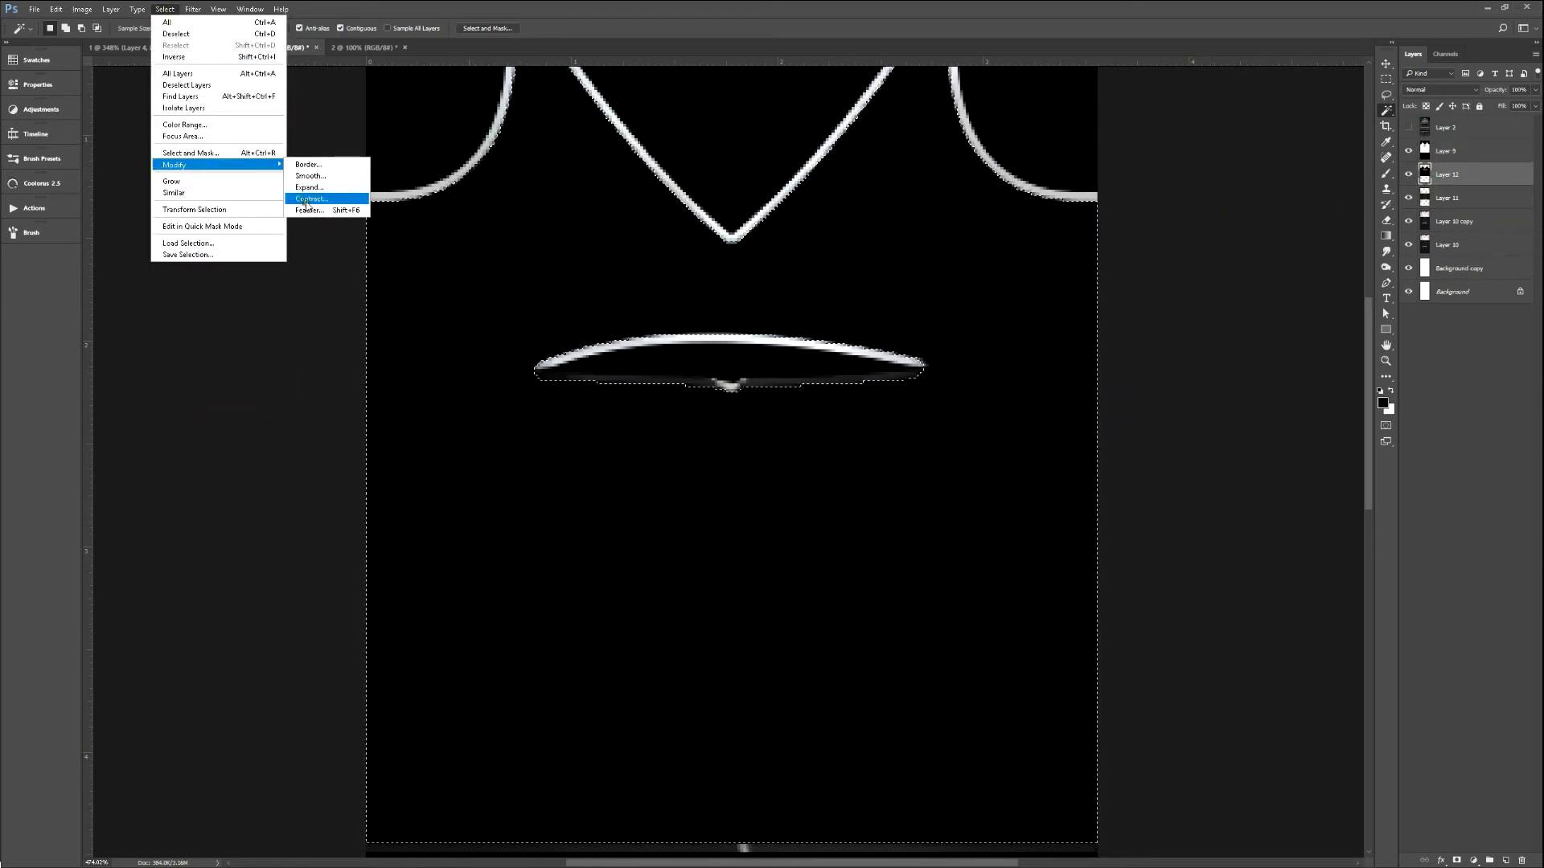
click(325, 199)
click(472, 152)
key(Delete)
key(ctrl+d)
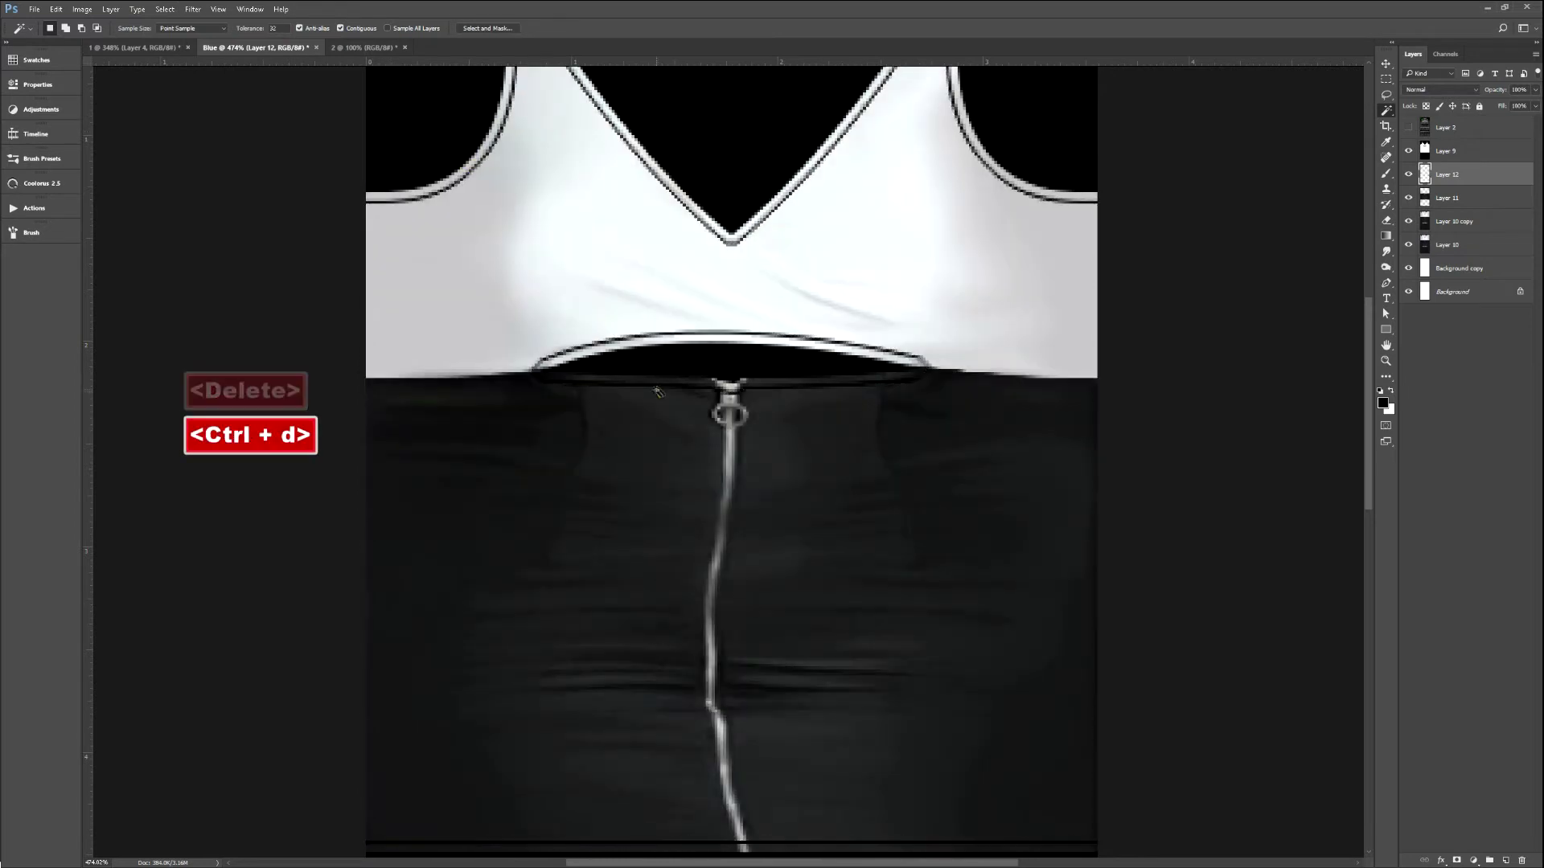
Set the seam outline layer's opacity to 20% and erase the outline around the point of the V-neckline.
key(v)
key(2)
key(space)
drag(740, 330, 739, 378)
key(e)
ctrl+alt+right_click(715, 366)
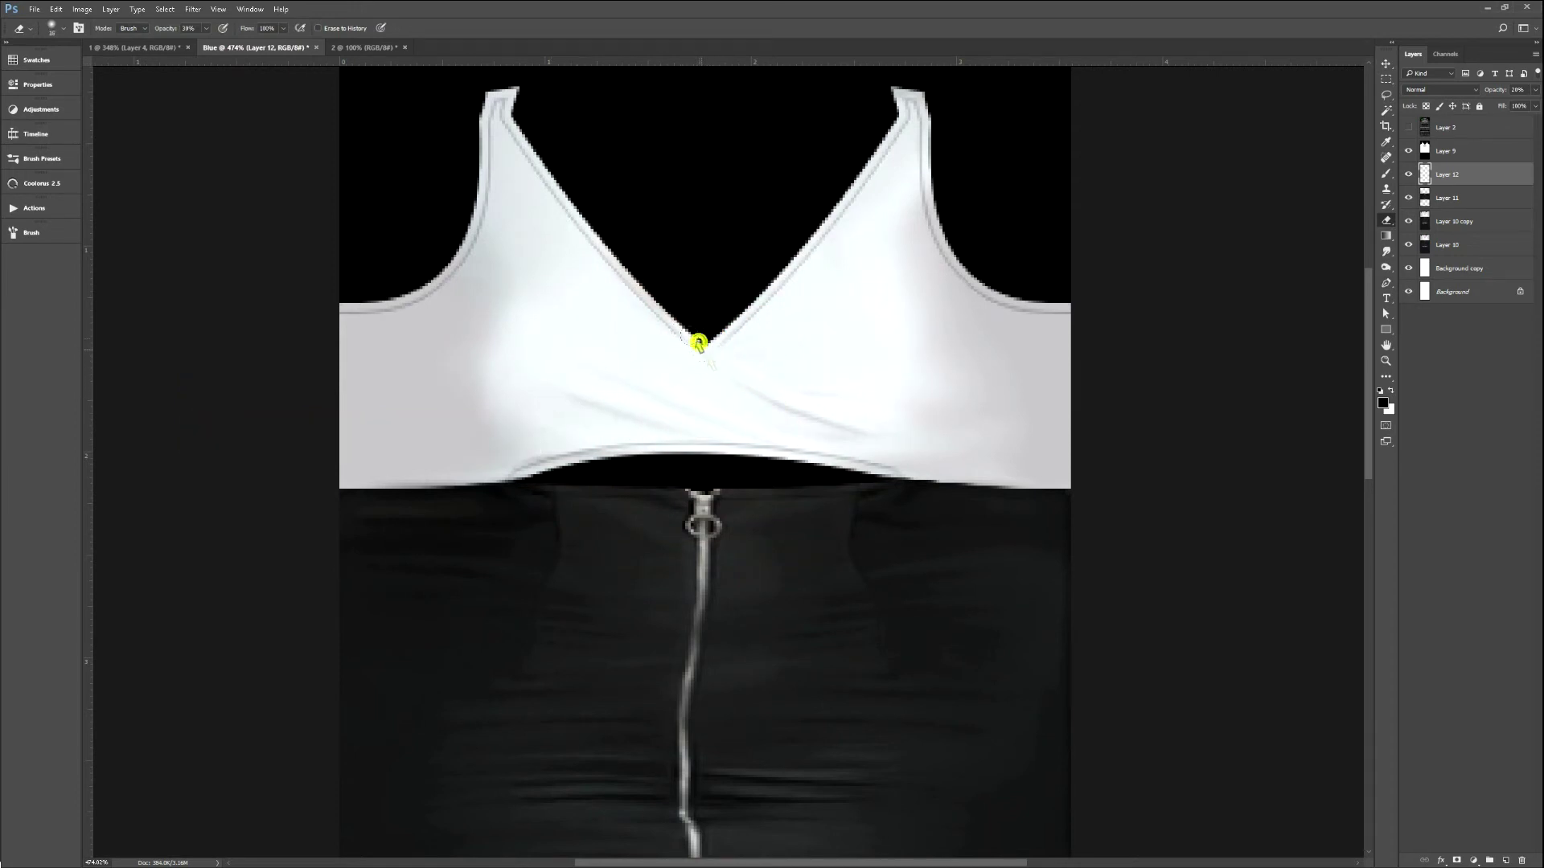
key(b)
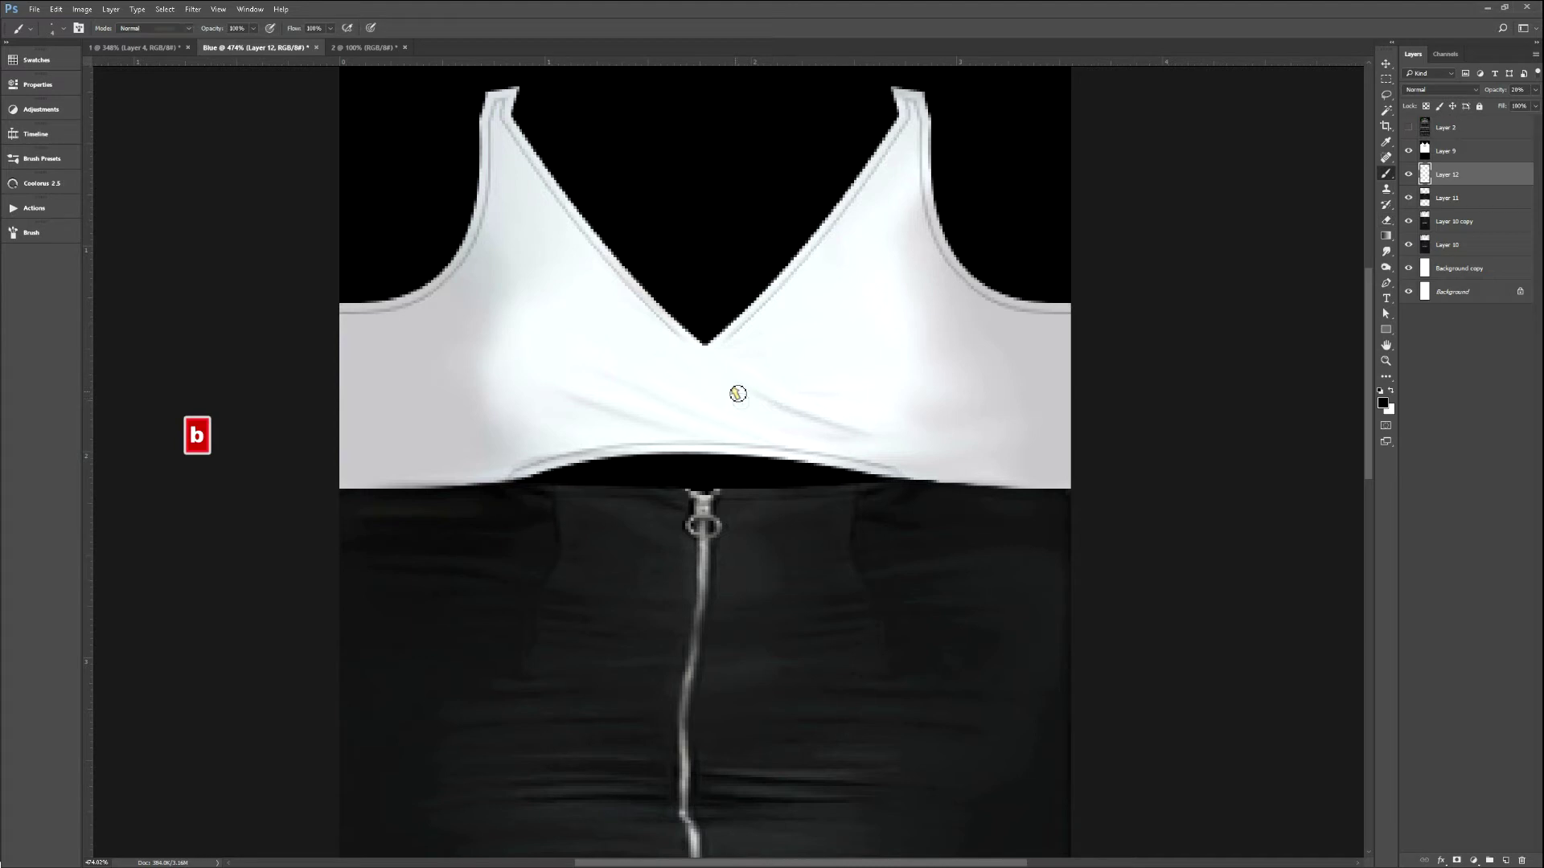
ctrl+alt+right_click(735, 362)
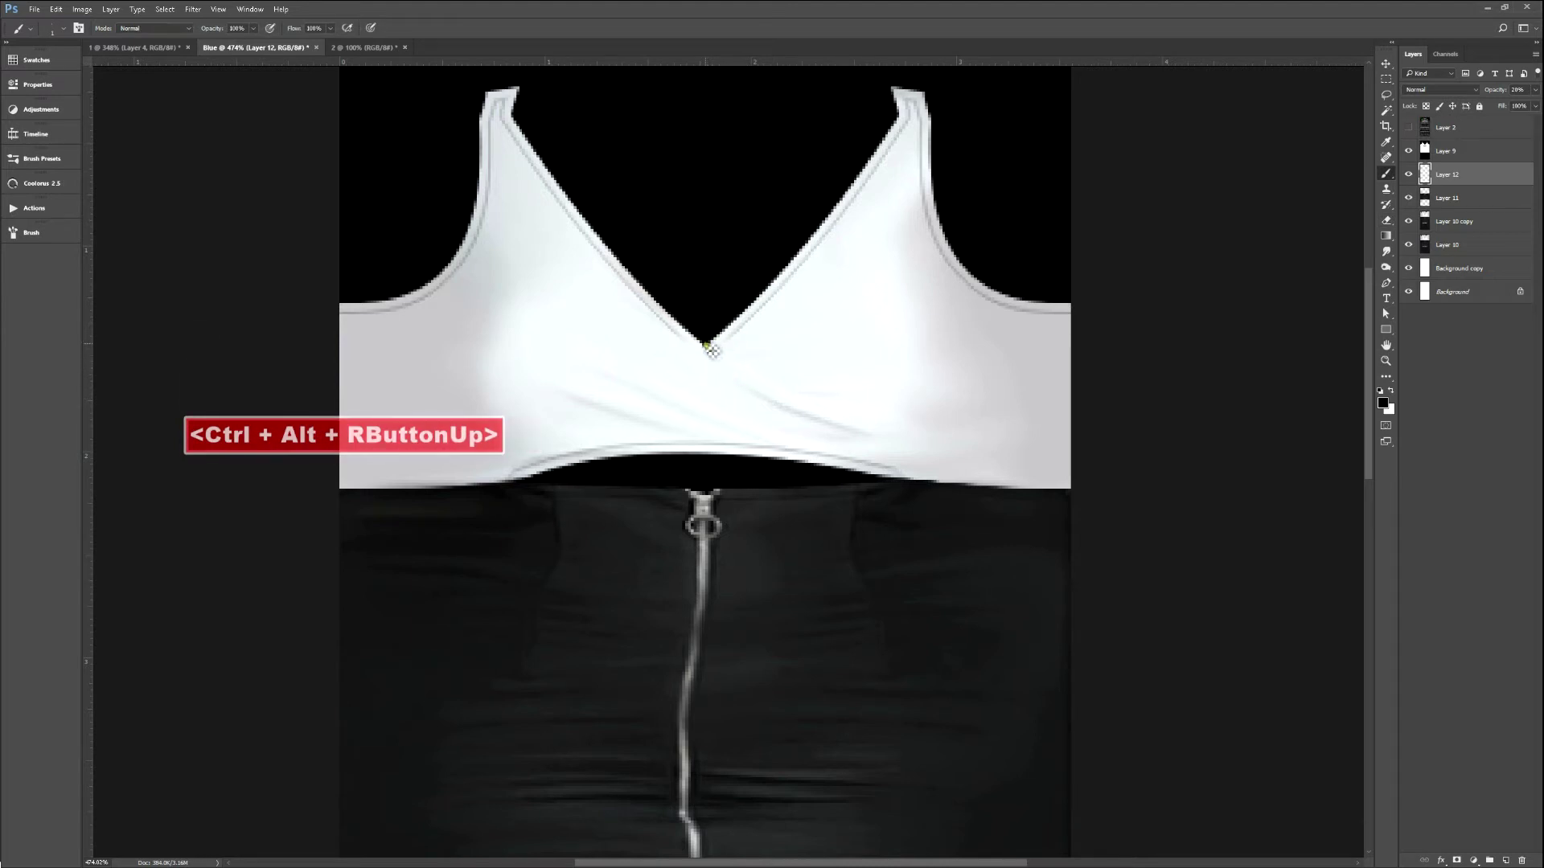
key(ctrl+alt+z)
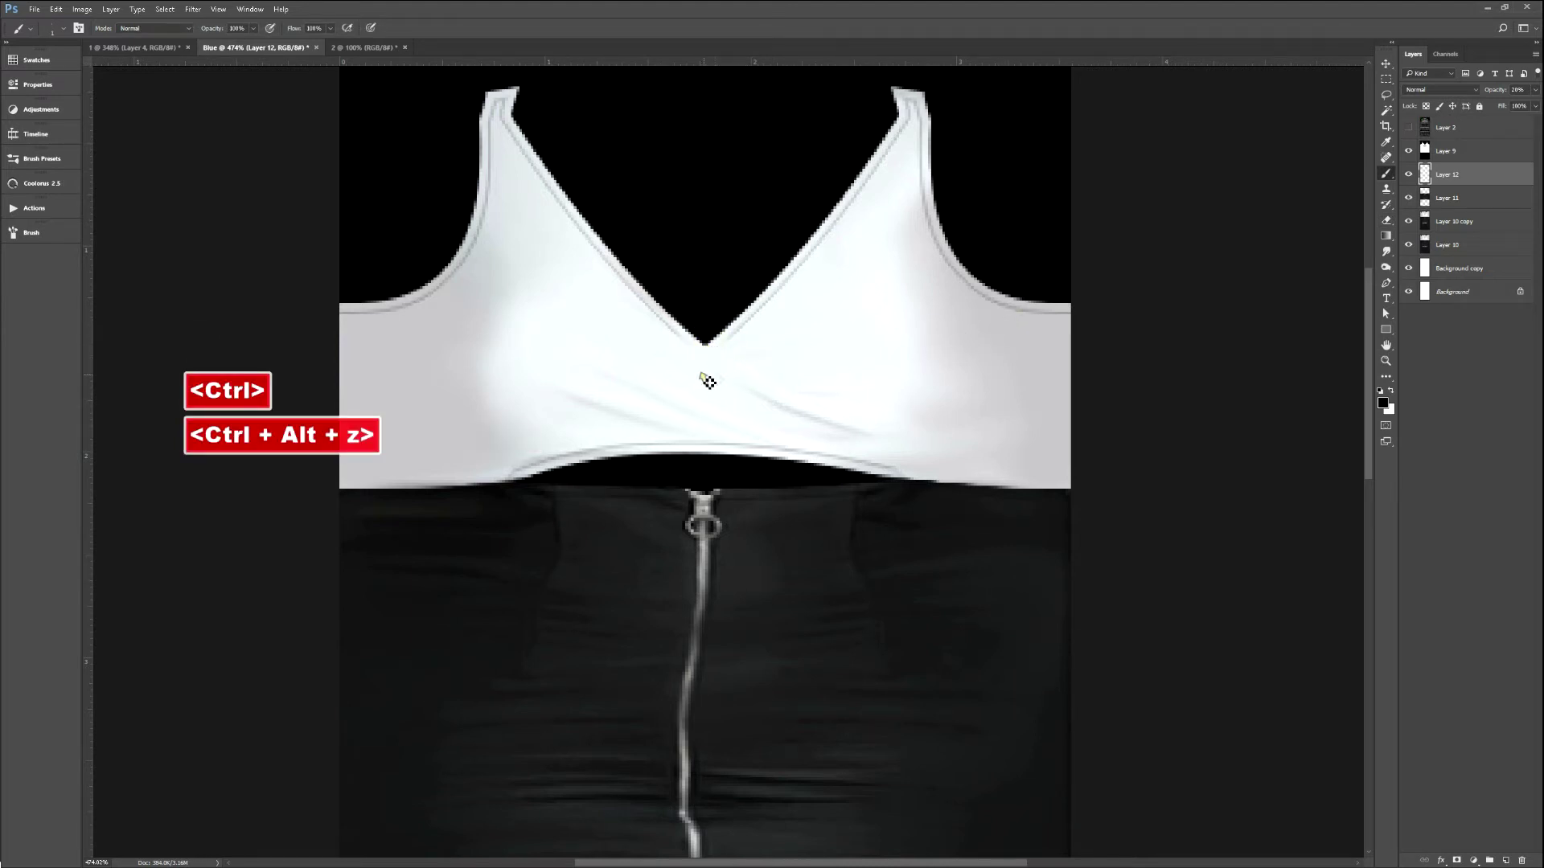
Switch to Windows Photo Viewer and study the reference outfit's neckline and seams in the current and next photos.
key(p)
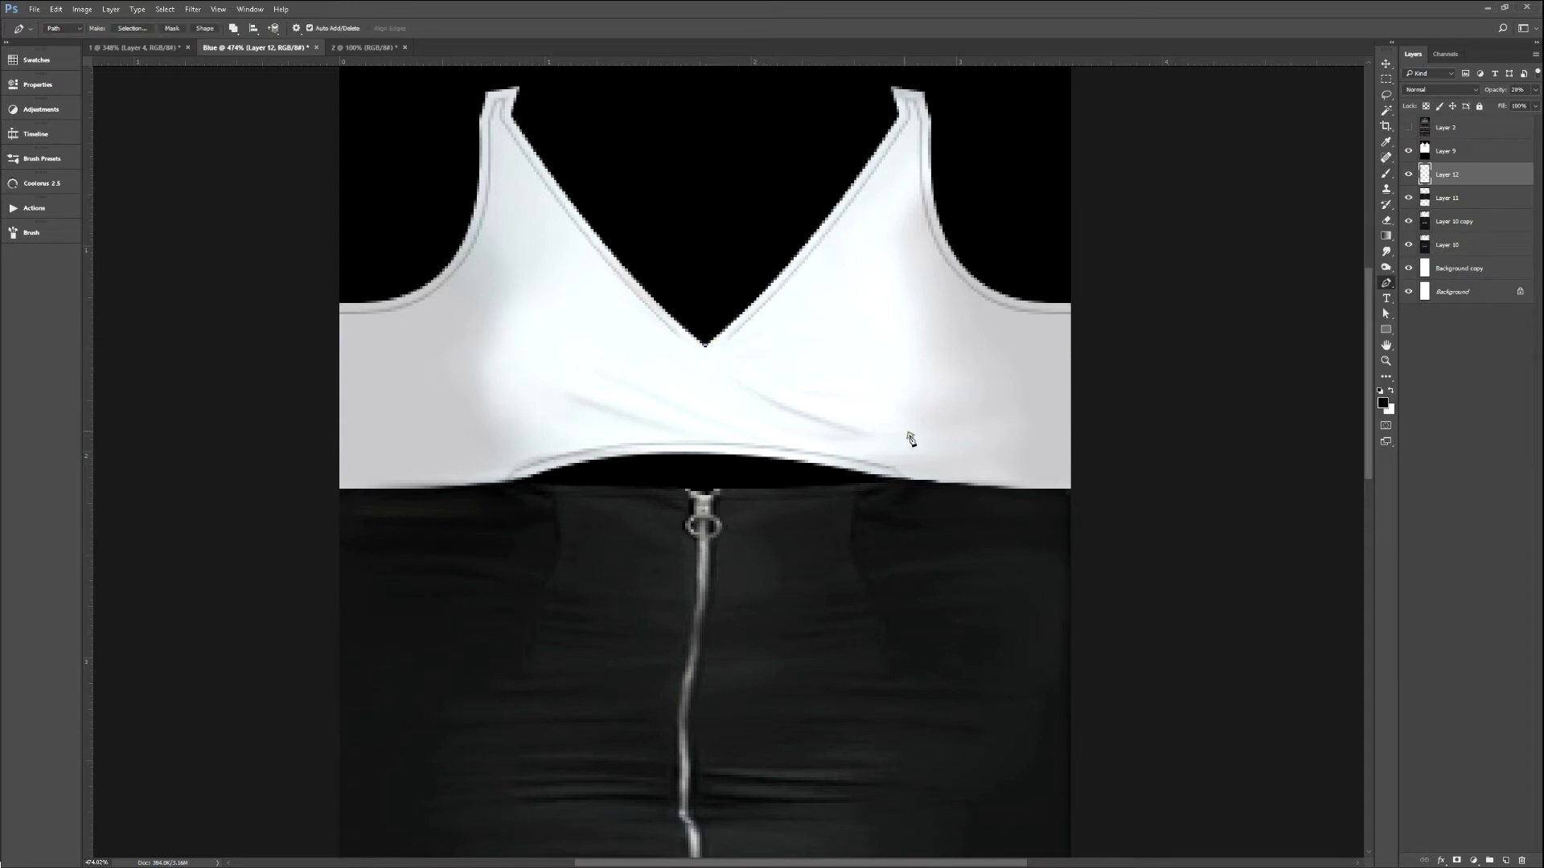
drag(930, 443, 1052, 466)
key(alt+Tab)
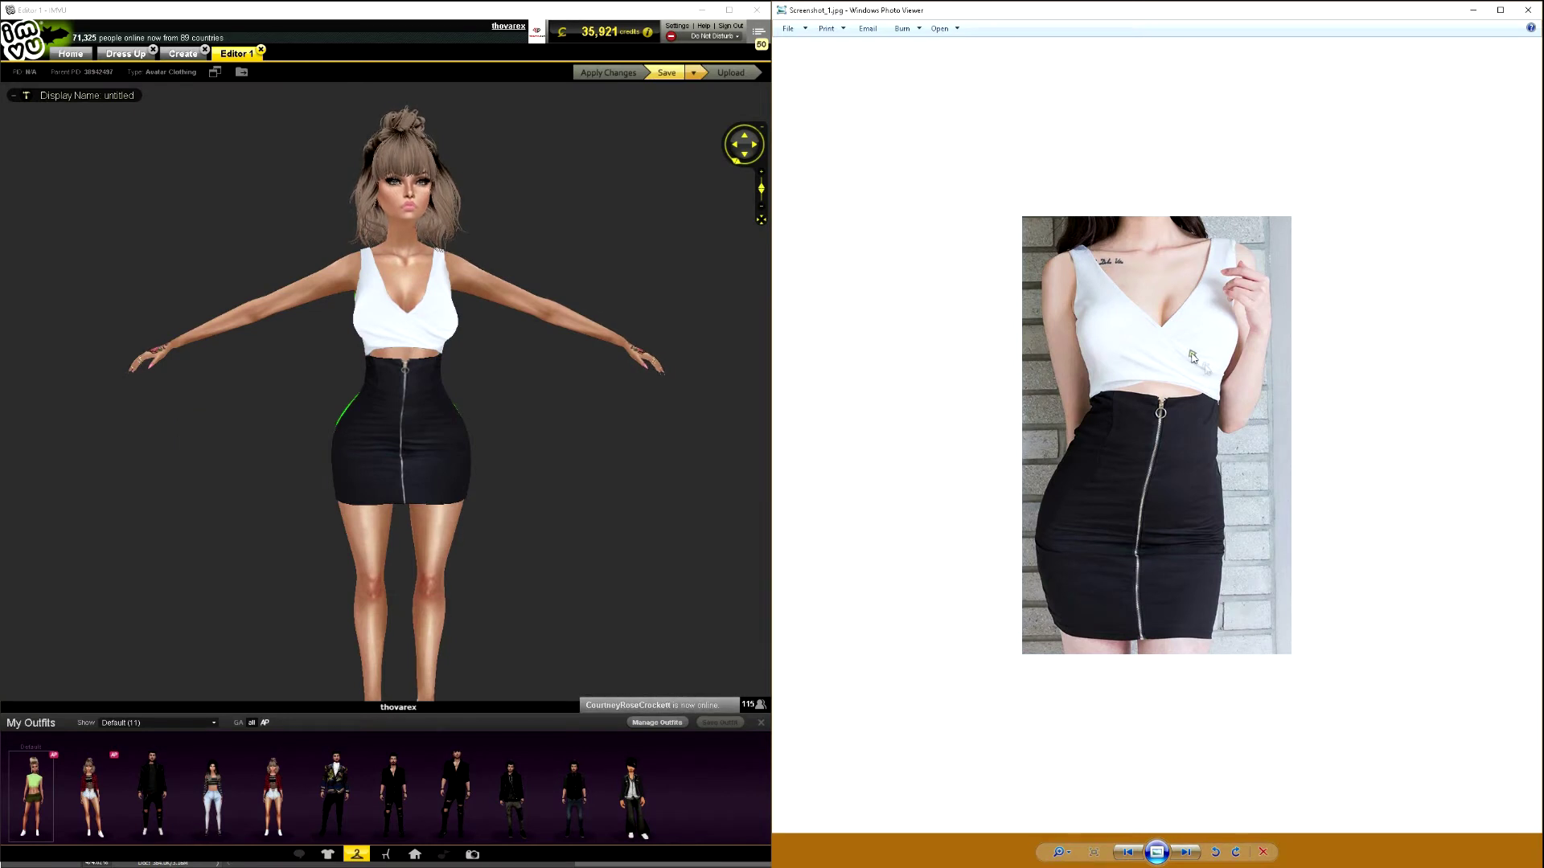
click(1185, 852)
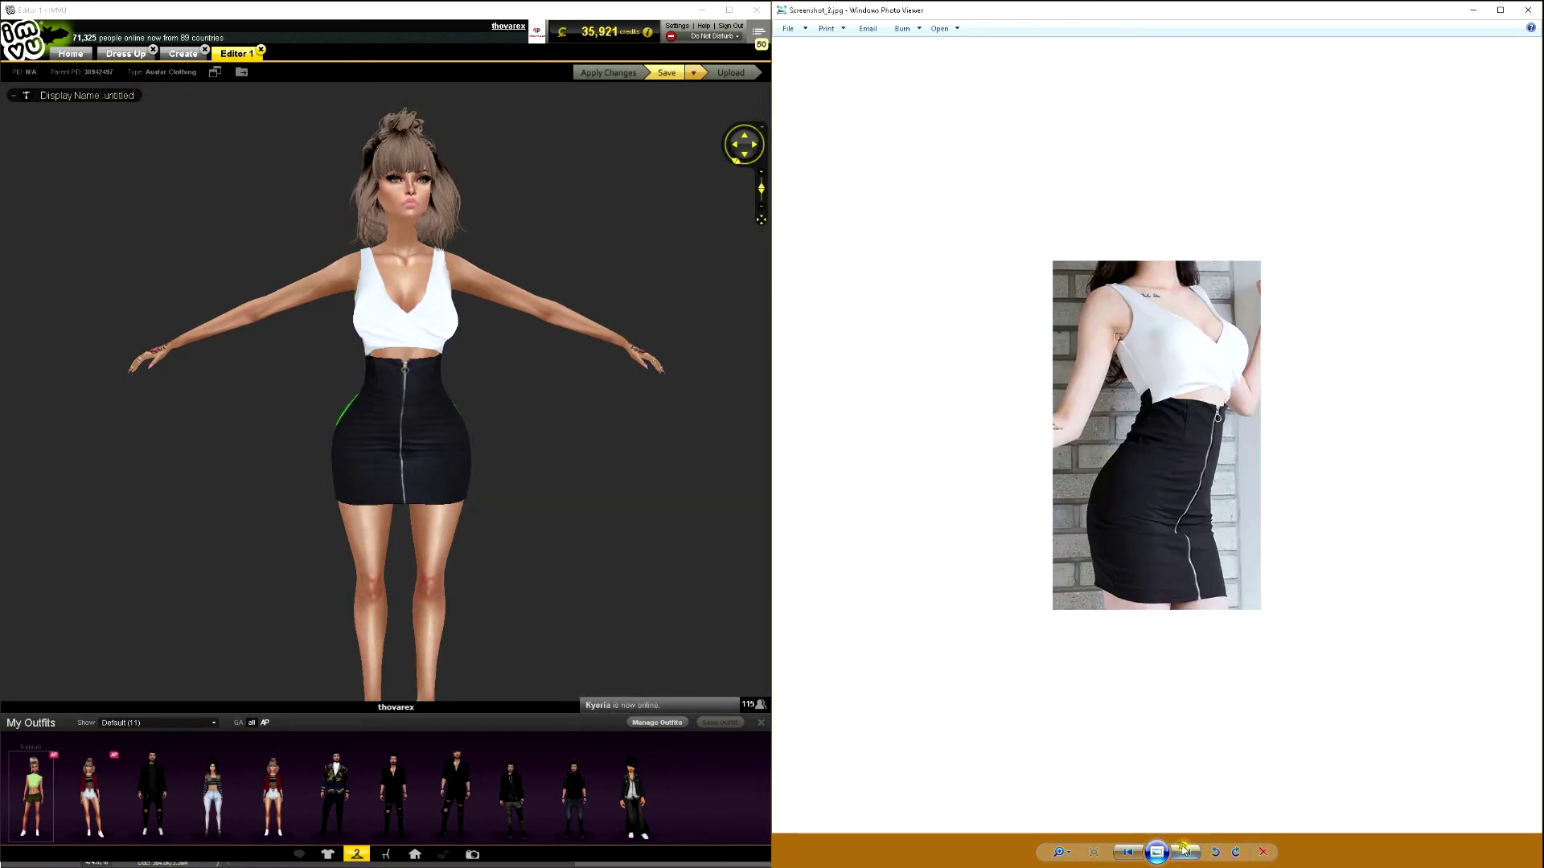
Compare the reference photos, return to Photoshop, and draw a curved path from the V-neck point across the wearer's wrapped bodice to the side edge.
click(1185, 853)
click(1134, 852)
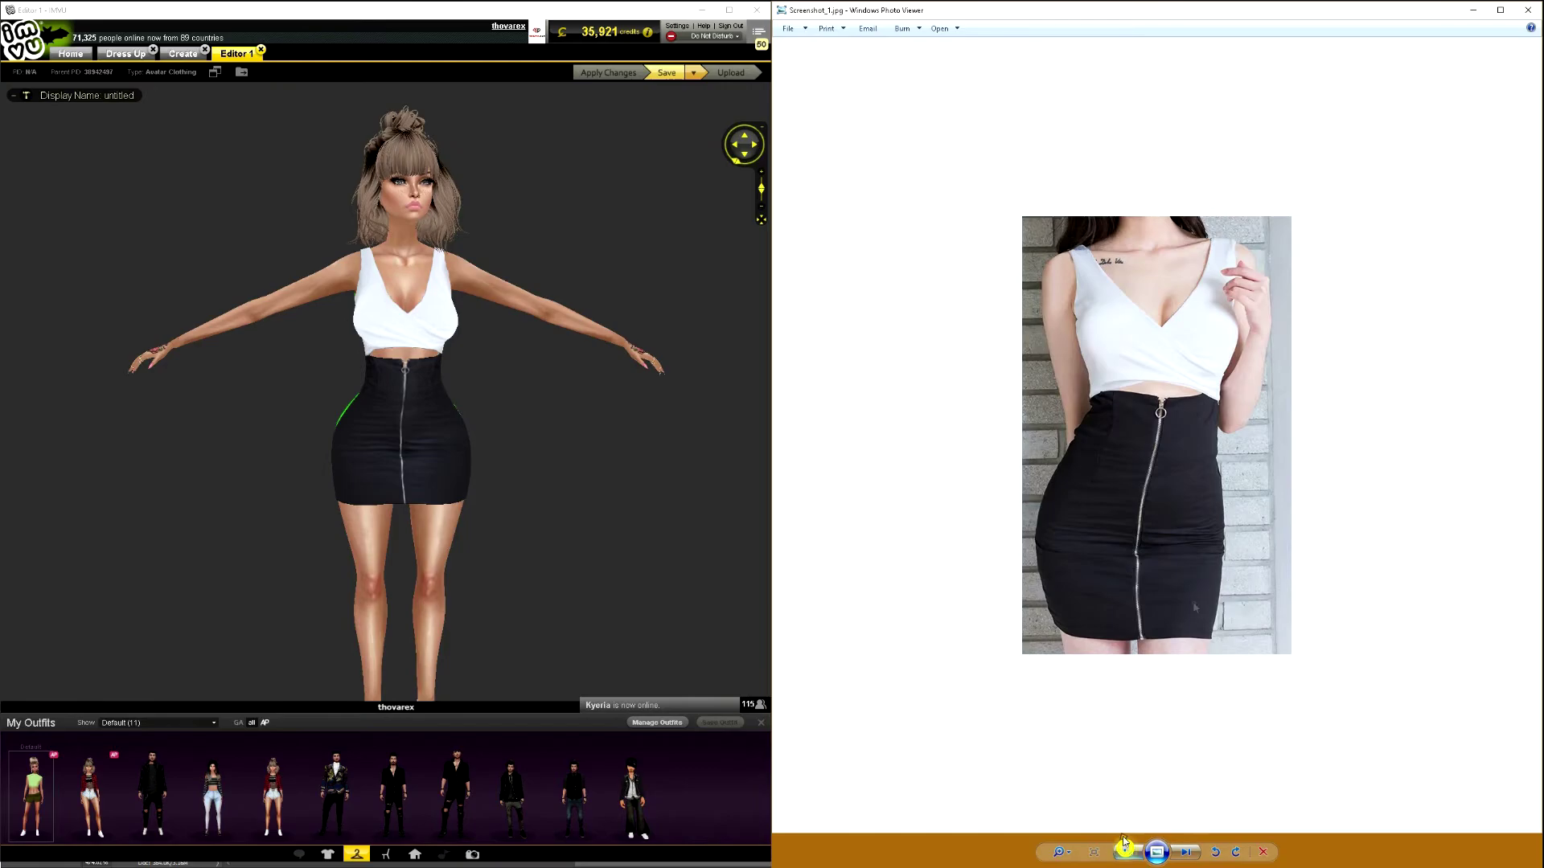
key(alt+Tab)
click(1068, 450)
drag(1066, 451, 1090, 454)
ctrl+click(930, 443)
Try stroking the wrap curve directly on Layer 12, and undo back to the unstroked path.
right_click(751, 362)
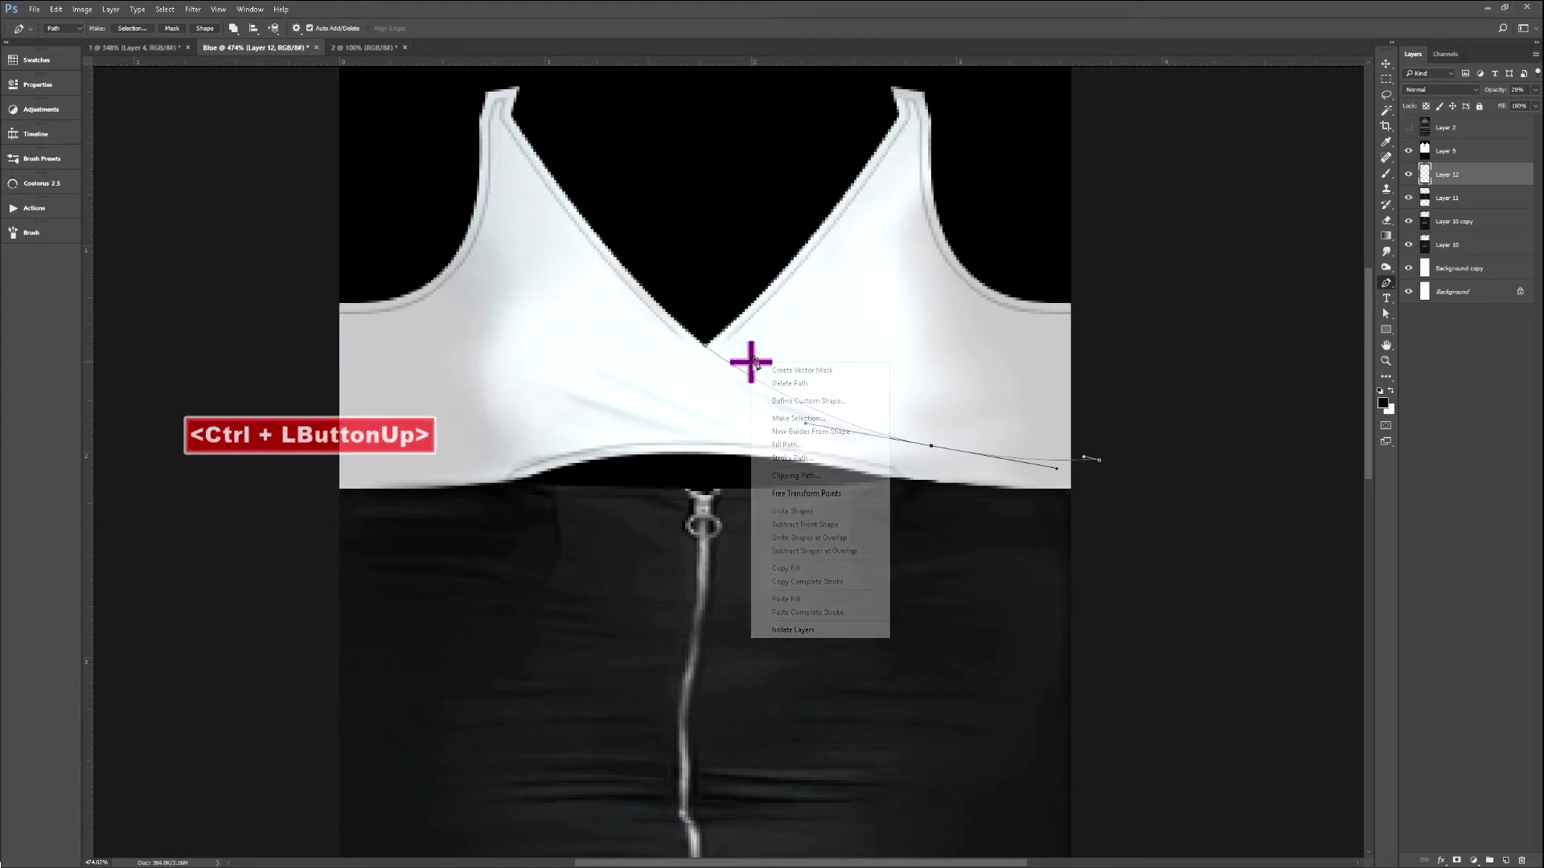
click(810, 458)
click(489, 153)
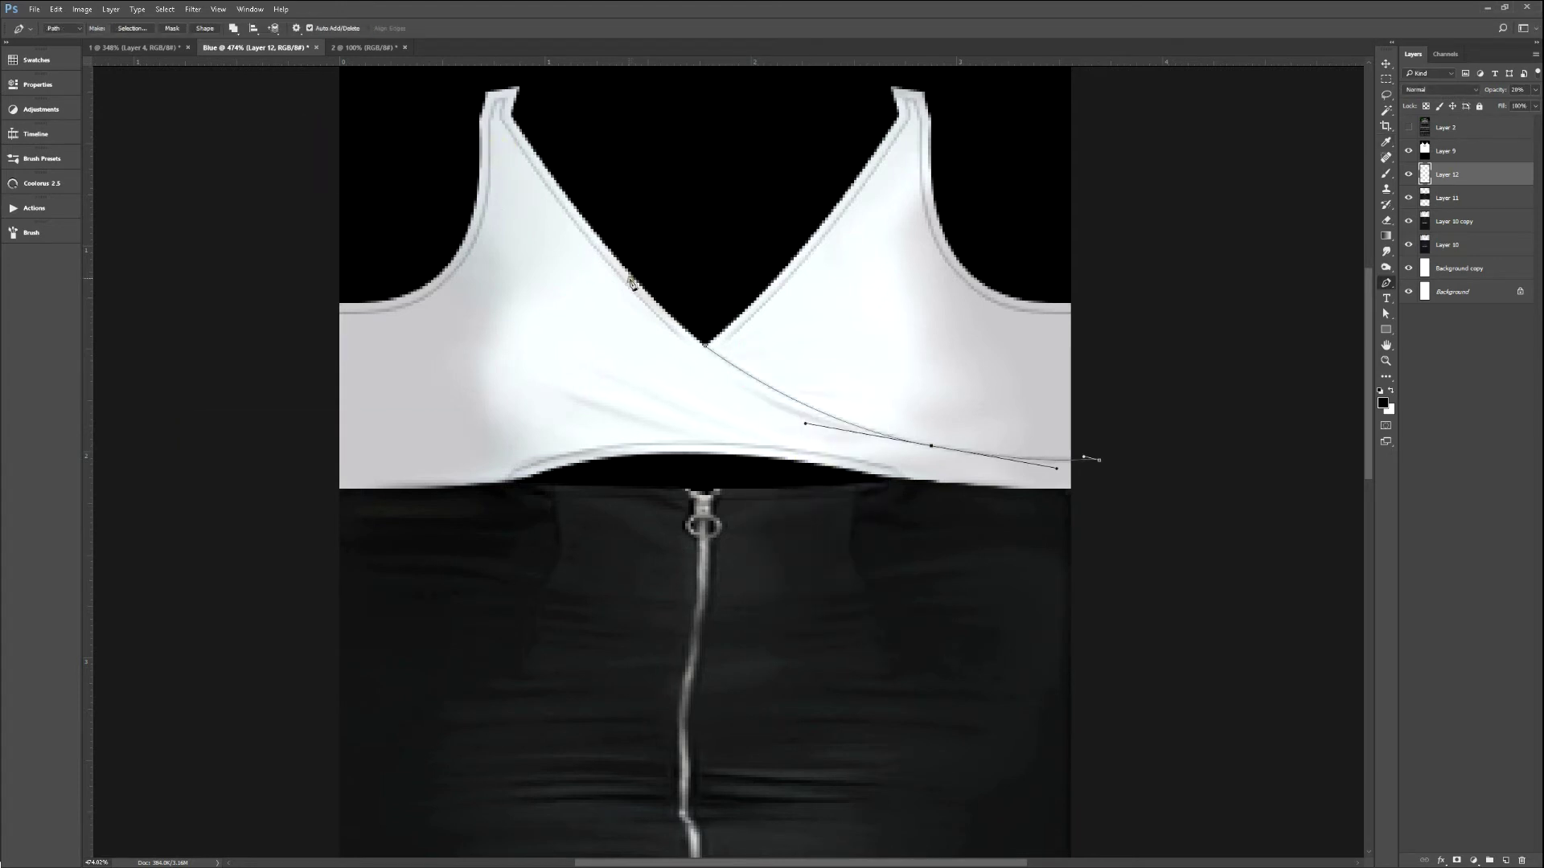
right_click(631, 282)
click(695, 314)
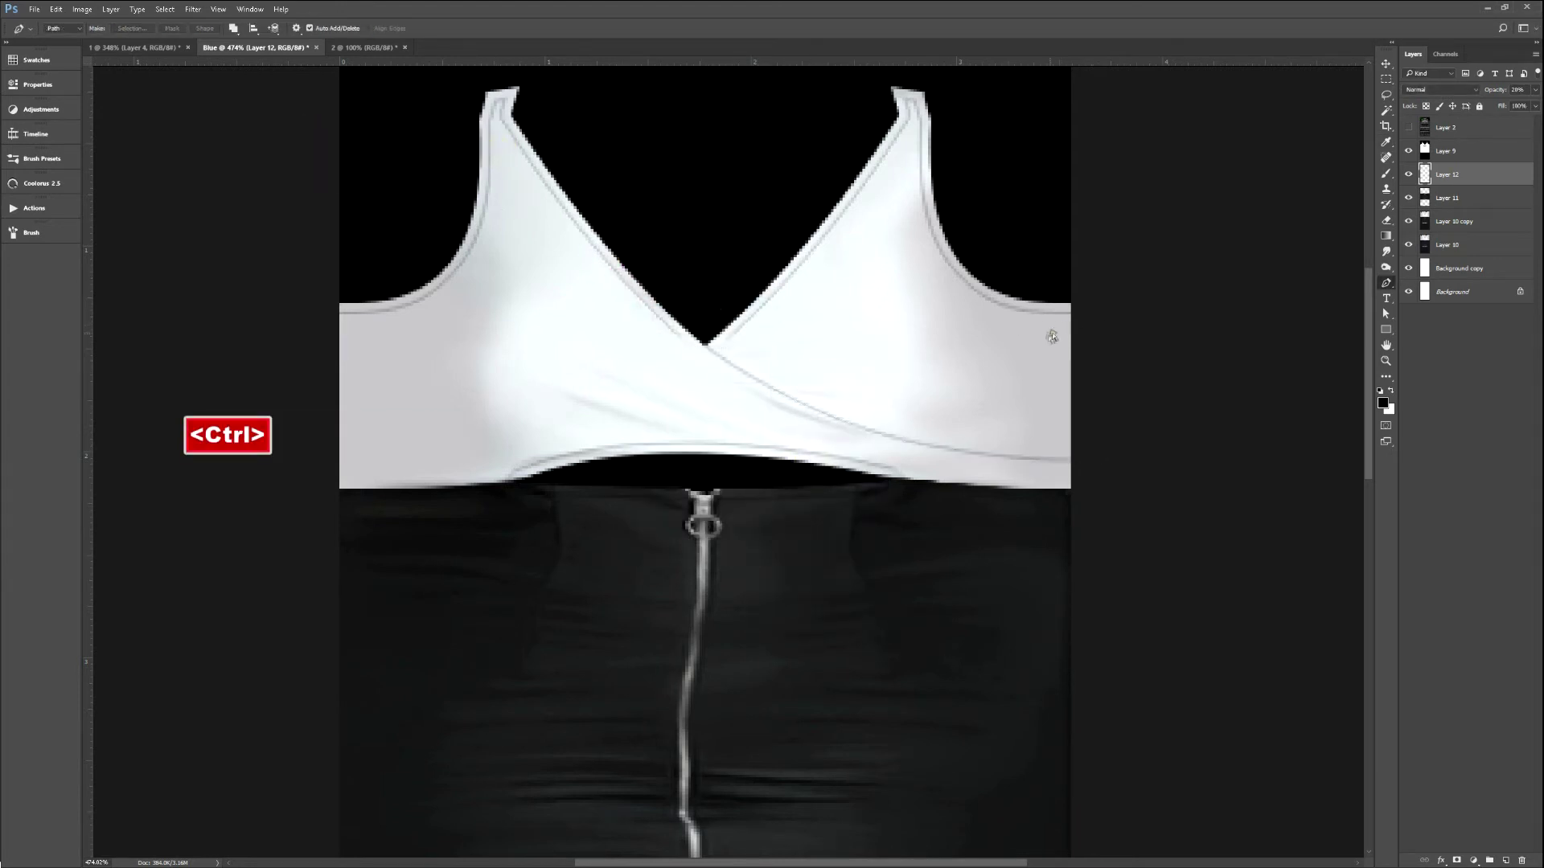
key(ctrl+j)
key(ctrl+alt+z)
key(ctrl+alt+z)
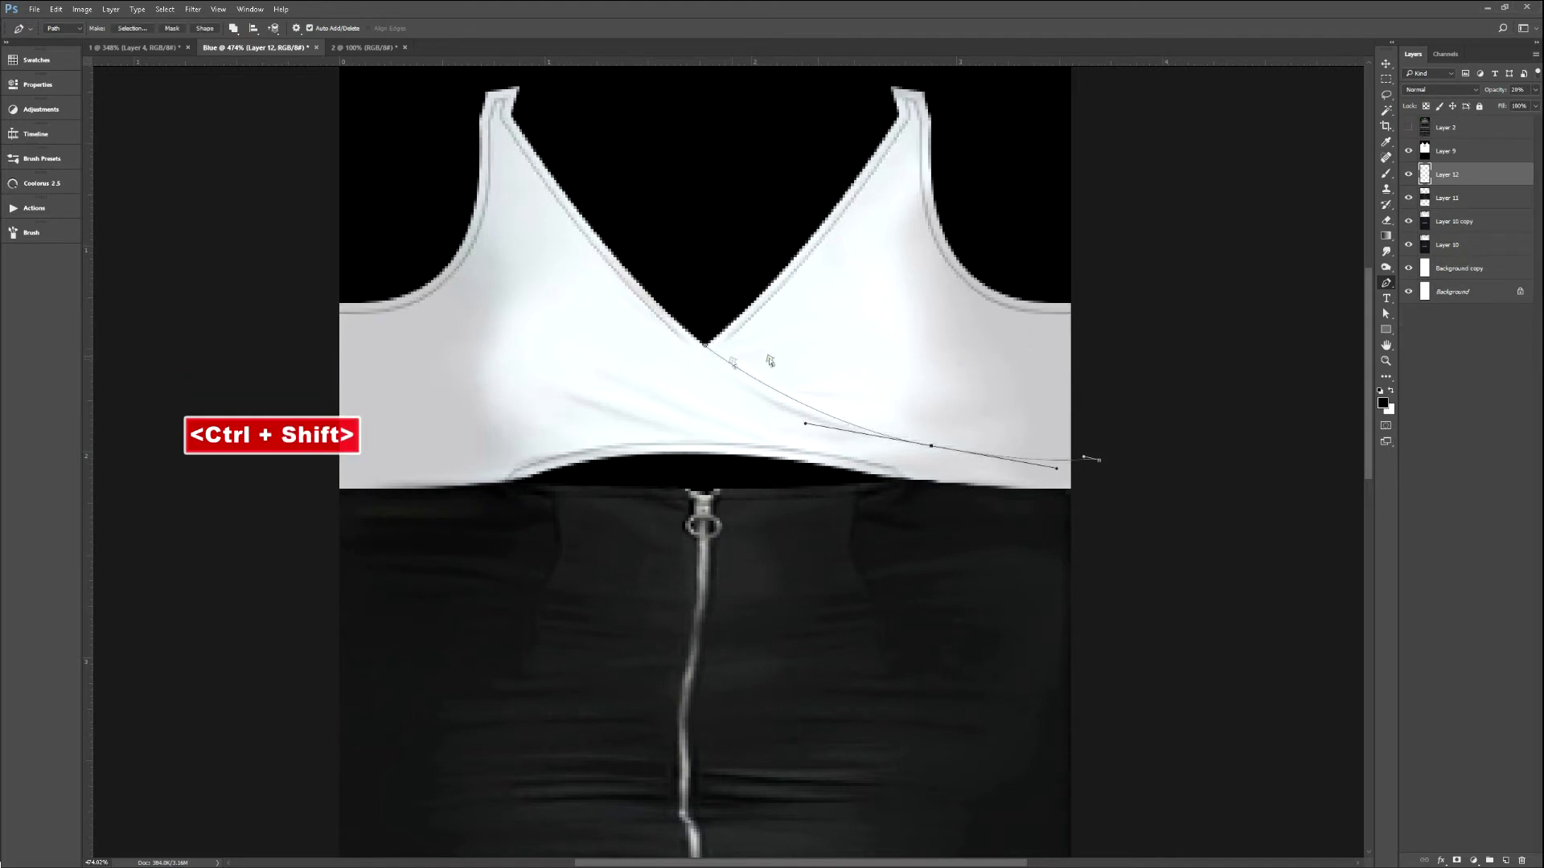
Stroke the wrap curve path in black on a new layer above Layer 12 and delete the path.
key(ctrl+shift+n)
key(Return)
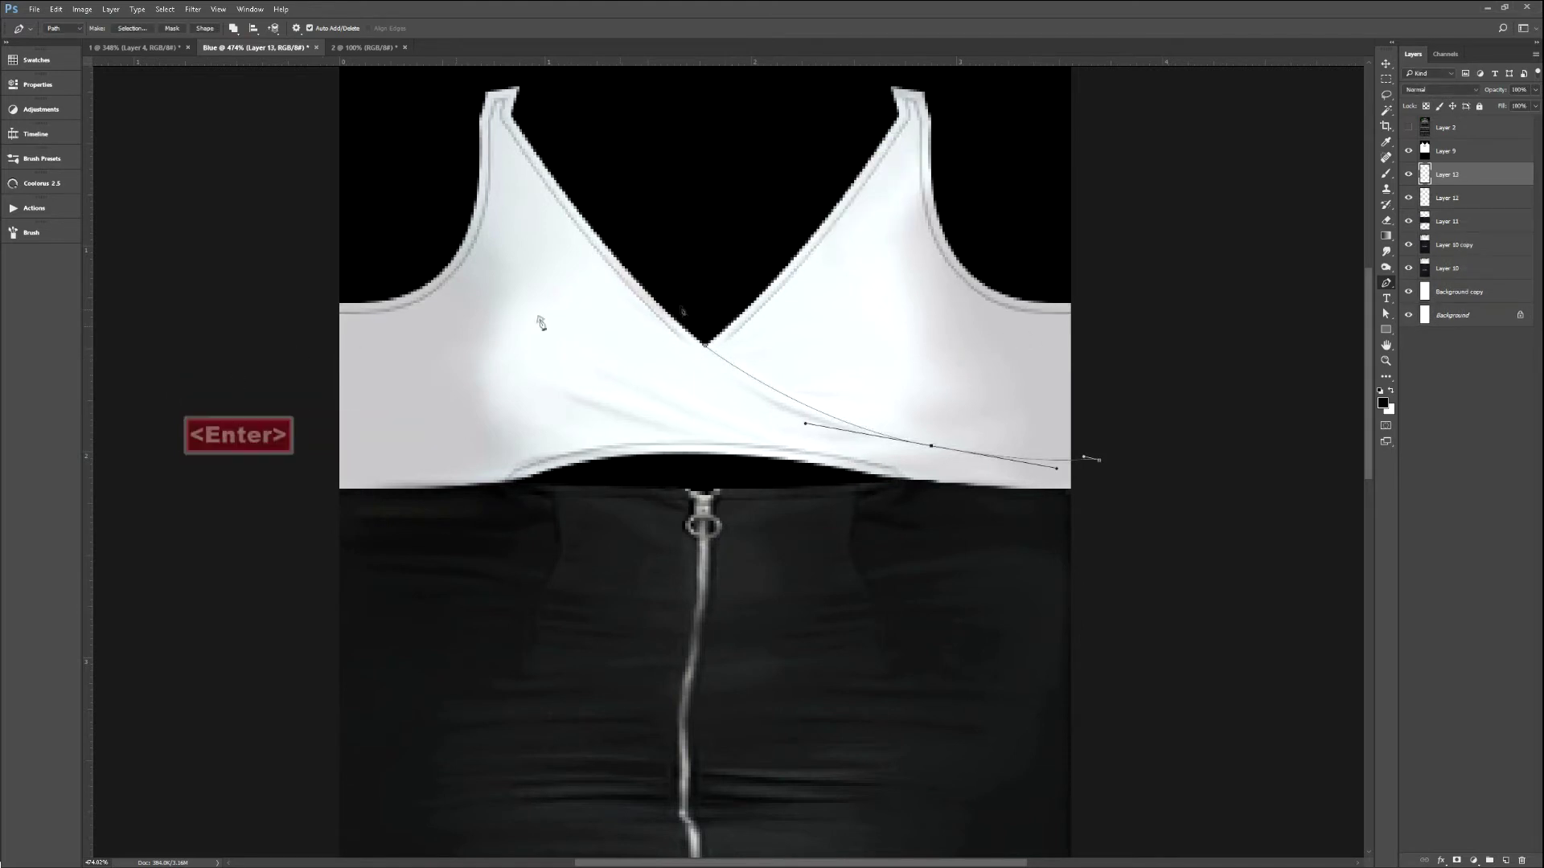
right_click(699, 312)
click(753, 410)
click(498, 149)
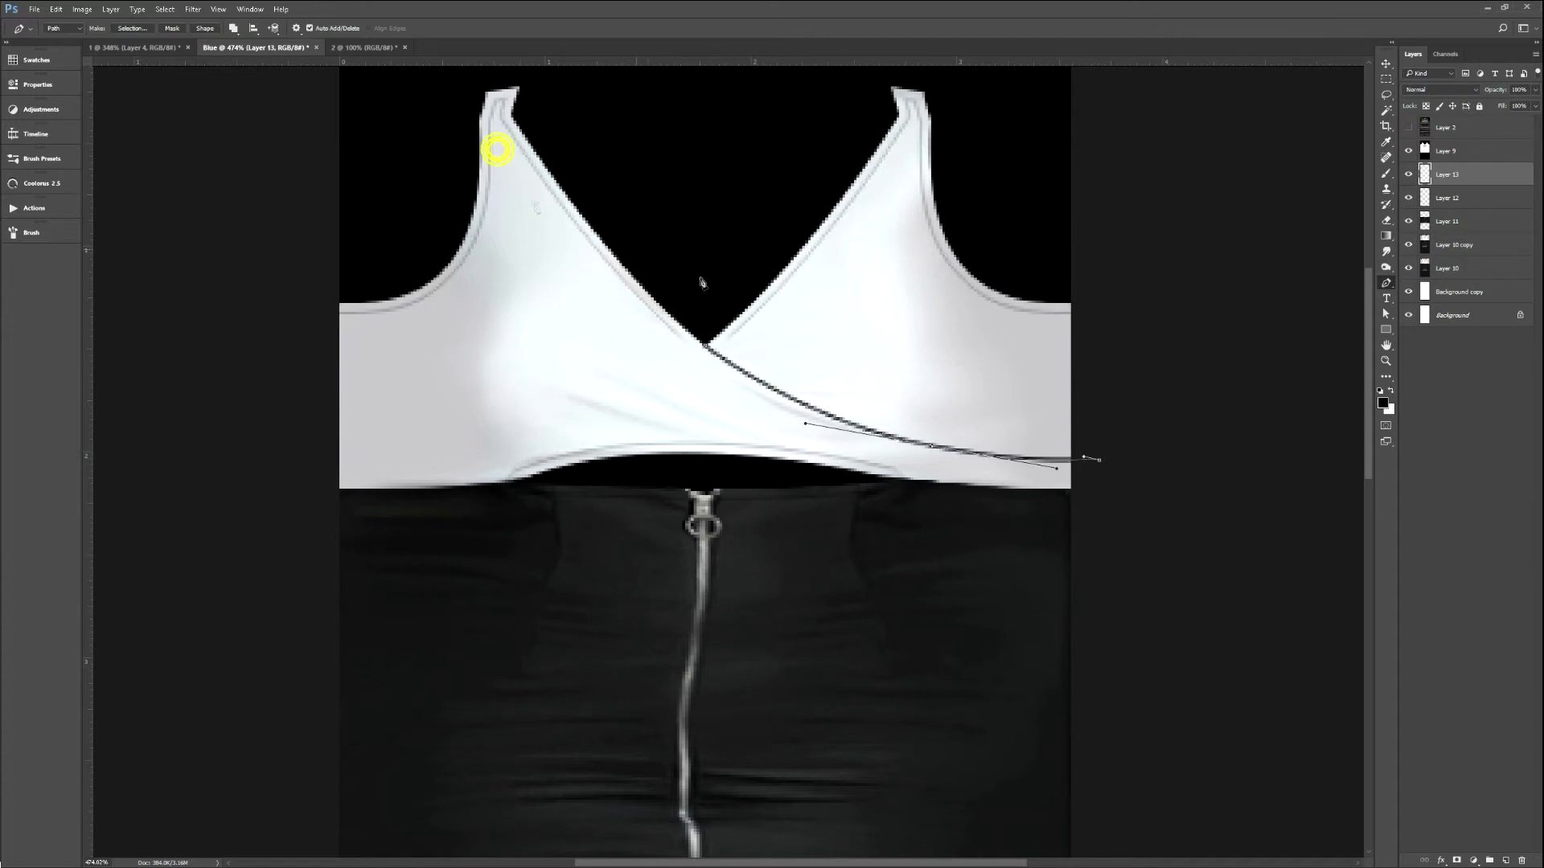
right_click(818, 348)
click(848, 370)
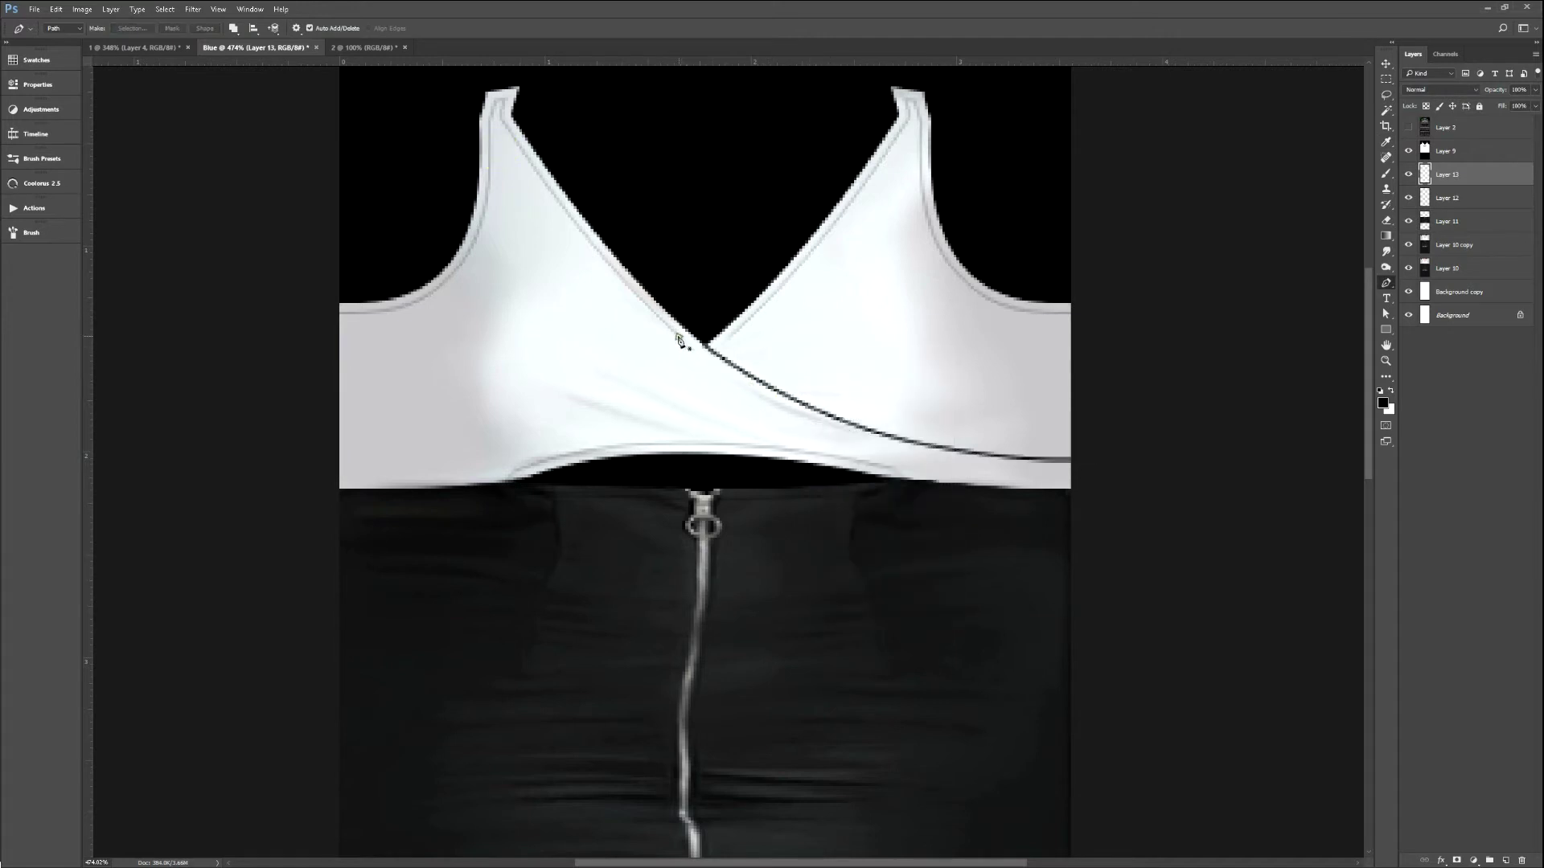
Draw a second curve just below and parallel to the wrap line, stroke it in black, and delete the path.
drag(1074, 466, 1329, 462)
right_click(793, 356)
click(821, 451)
click(498, 150)
right_click(780, 369)
click(819, 391)
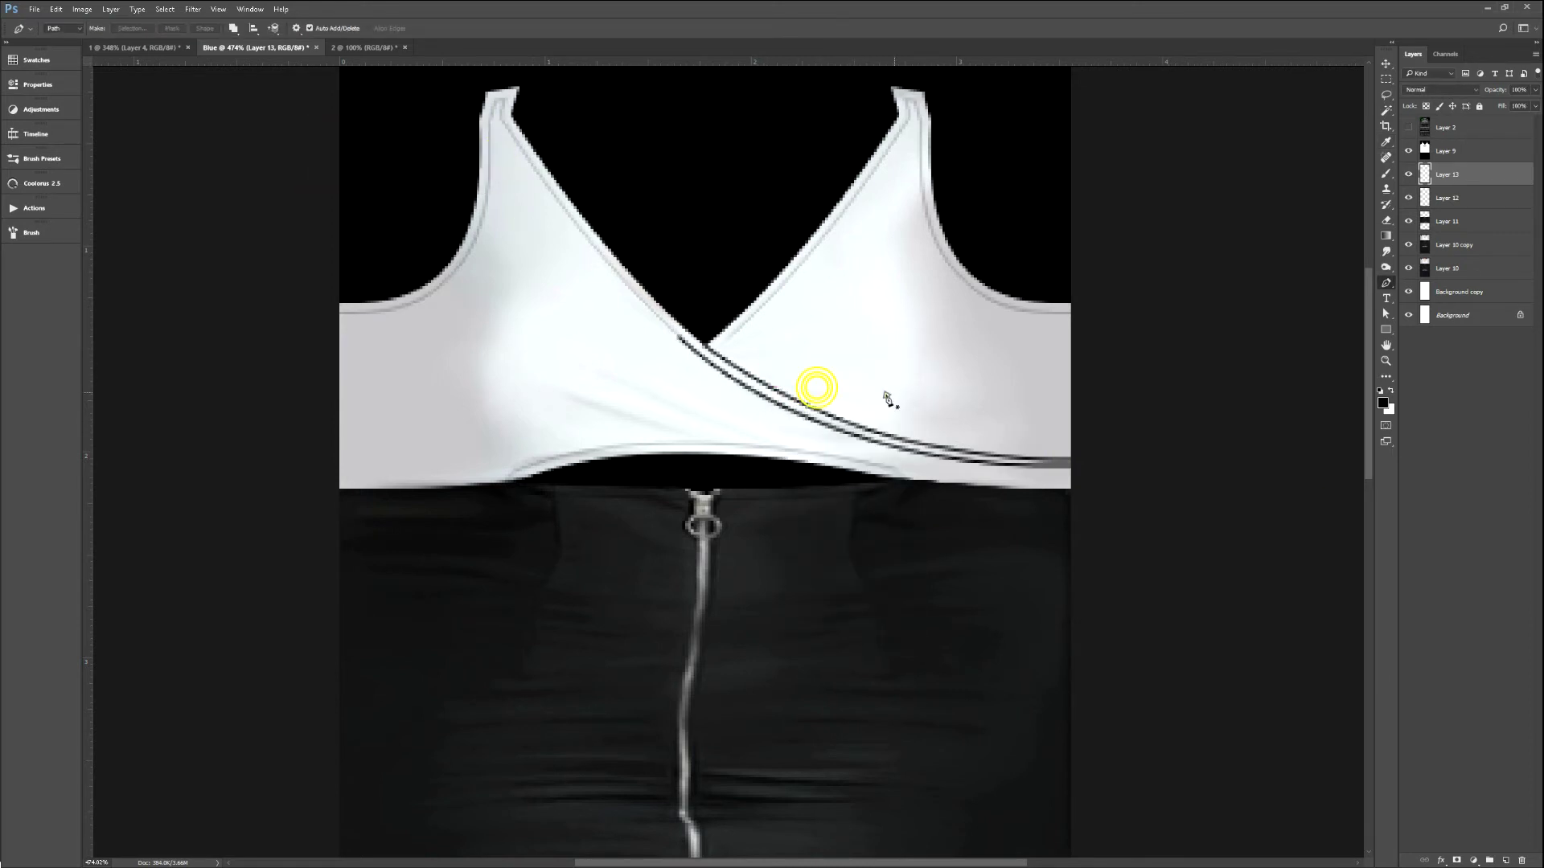
Set the opacity of Layer 13 with the two wrap seam lines to 20%.
key(v)
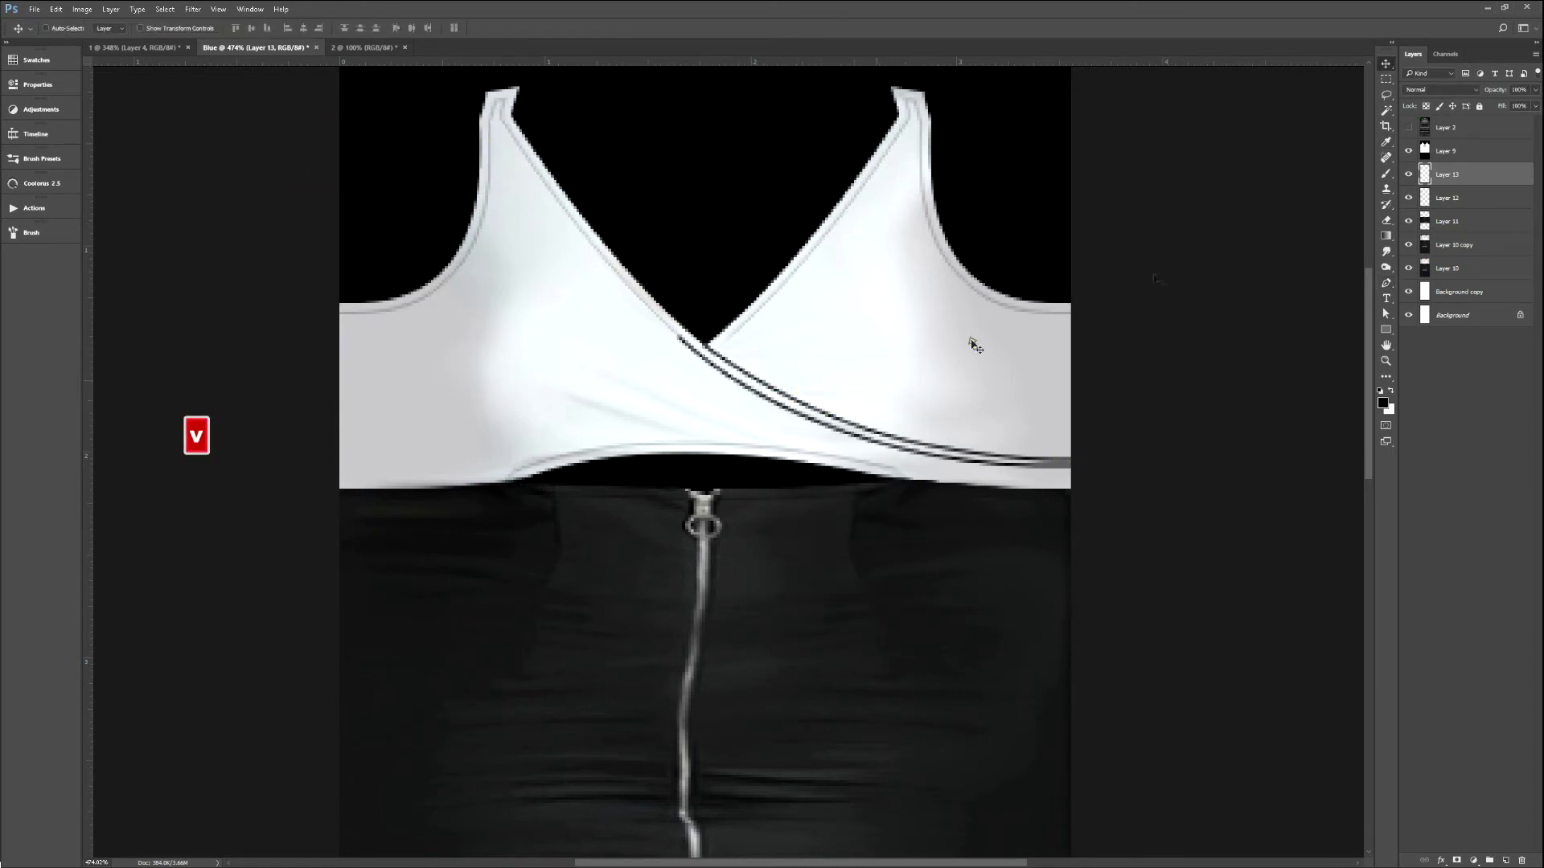
key(2)
key(1)
key(1)
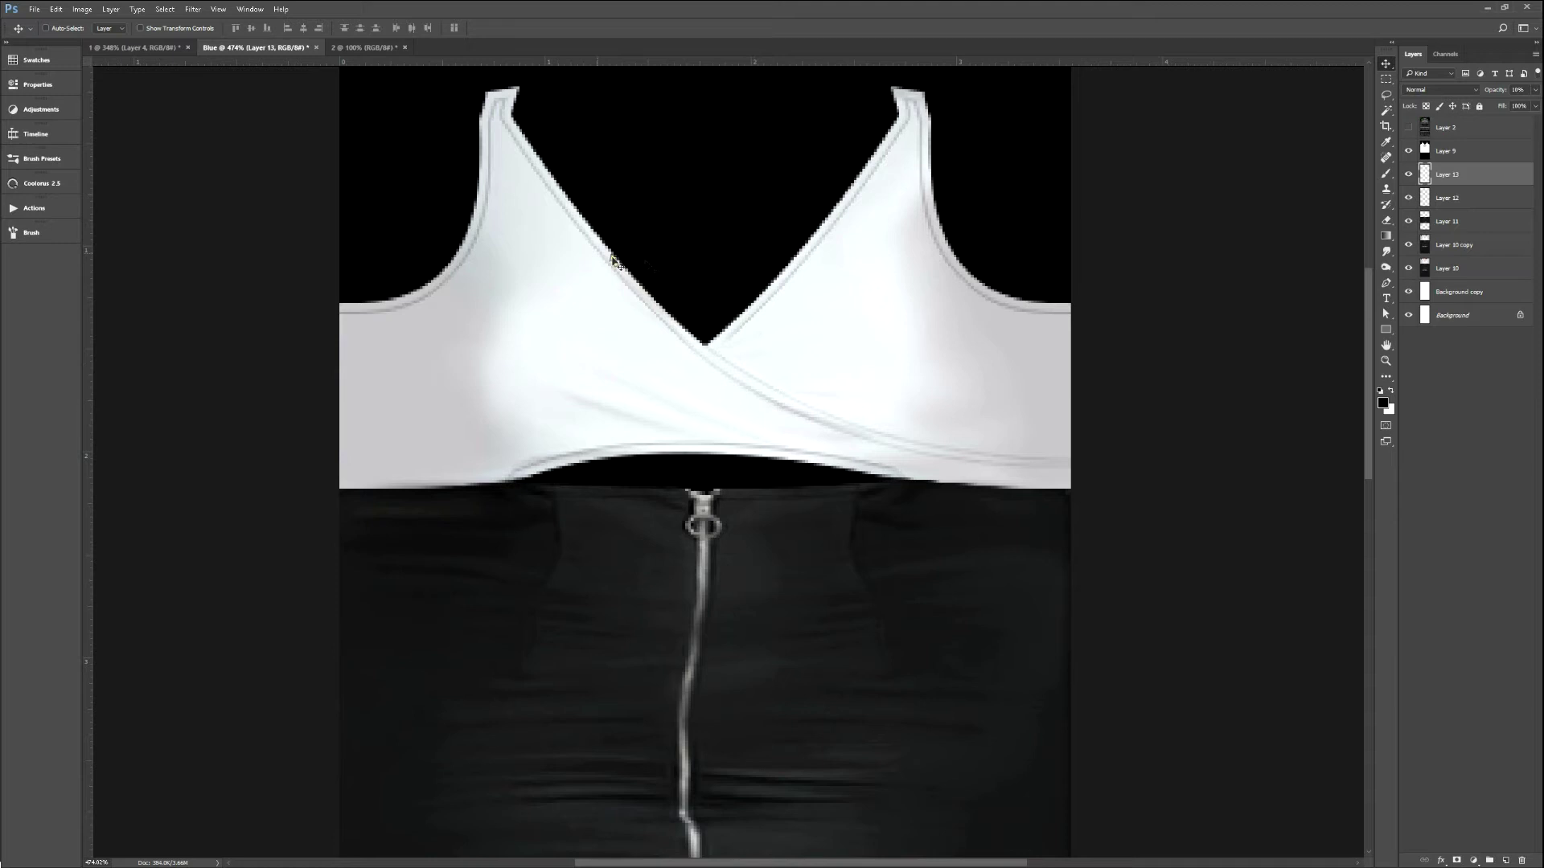
On a new layer, stroke a white highlight curve along the wrap band, delete the path, and partly erase the highlight to soften it.
key(ctrl+shift+n)
key(Return)
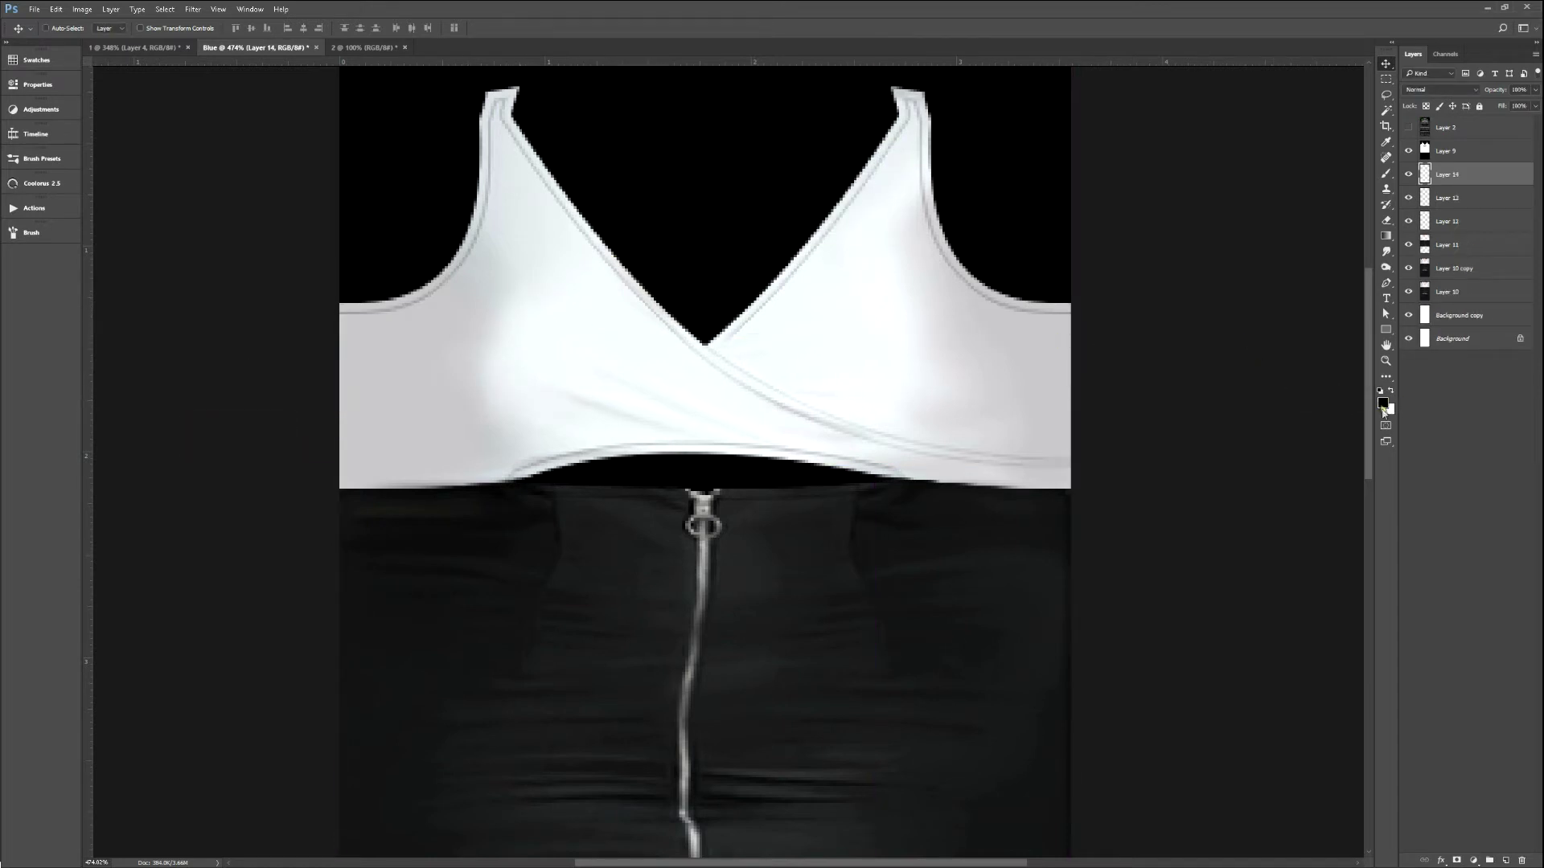
key(x)
key(g)
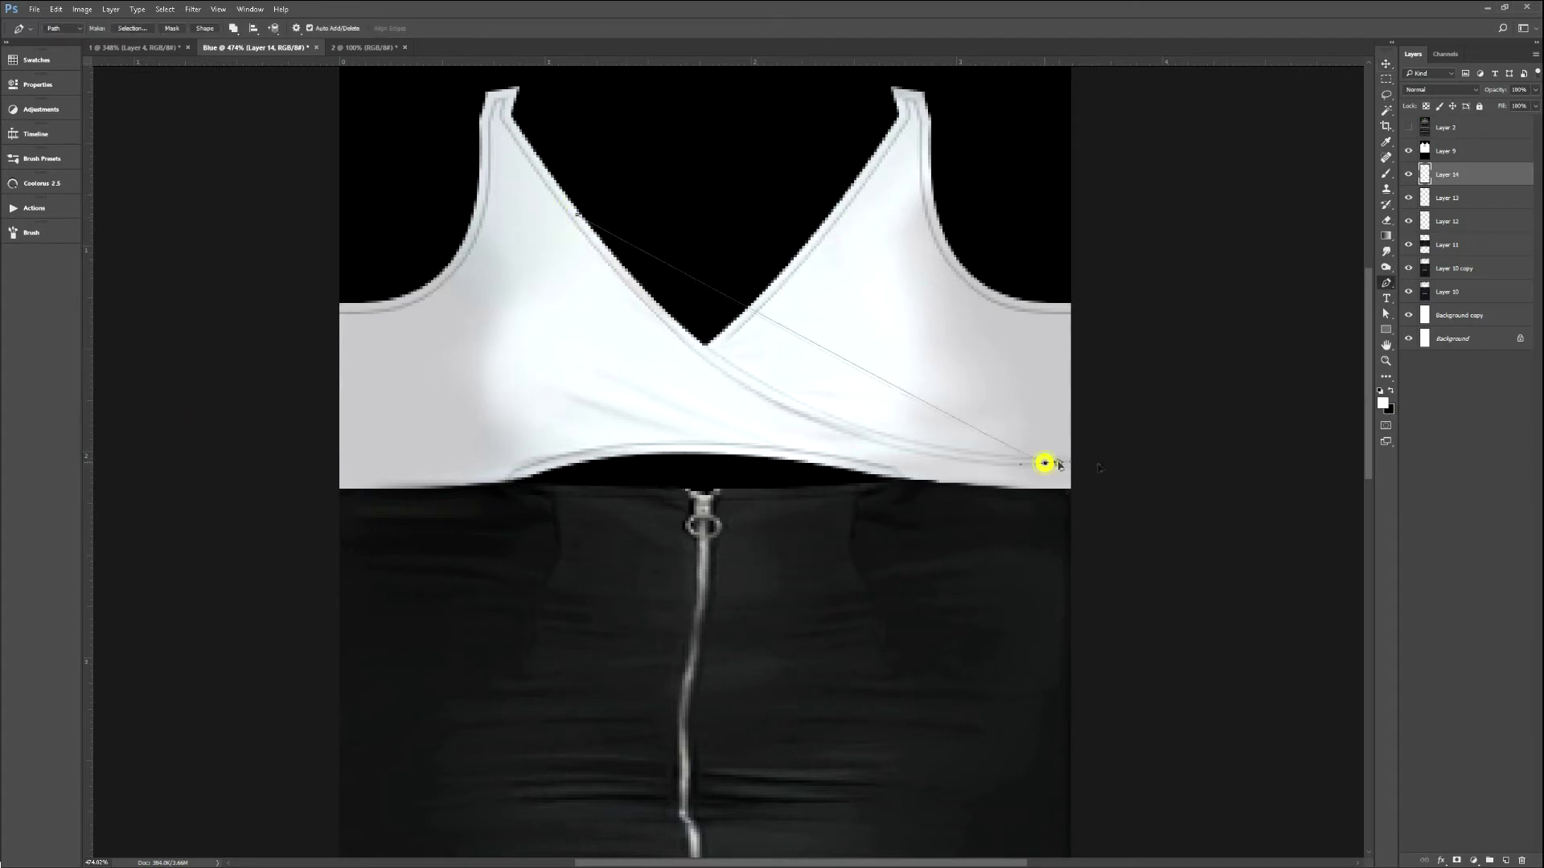
drag(1044, 463, 1208, 461)
right_click(676, 292)
click(765, 389)
click(495, 153)
right_click(564, 198)
click(612, 215)
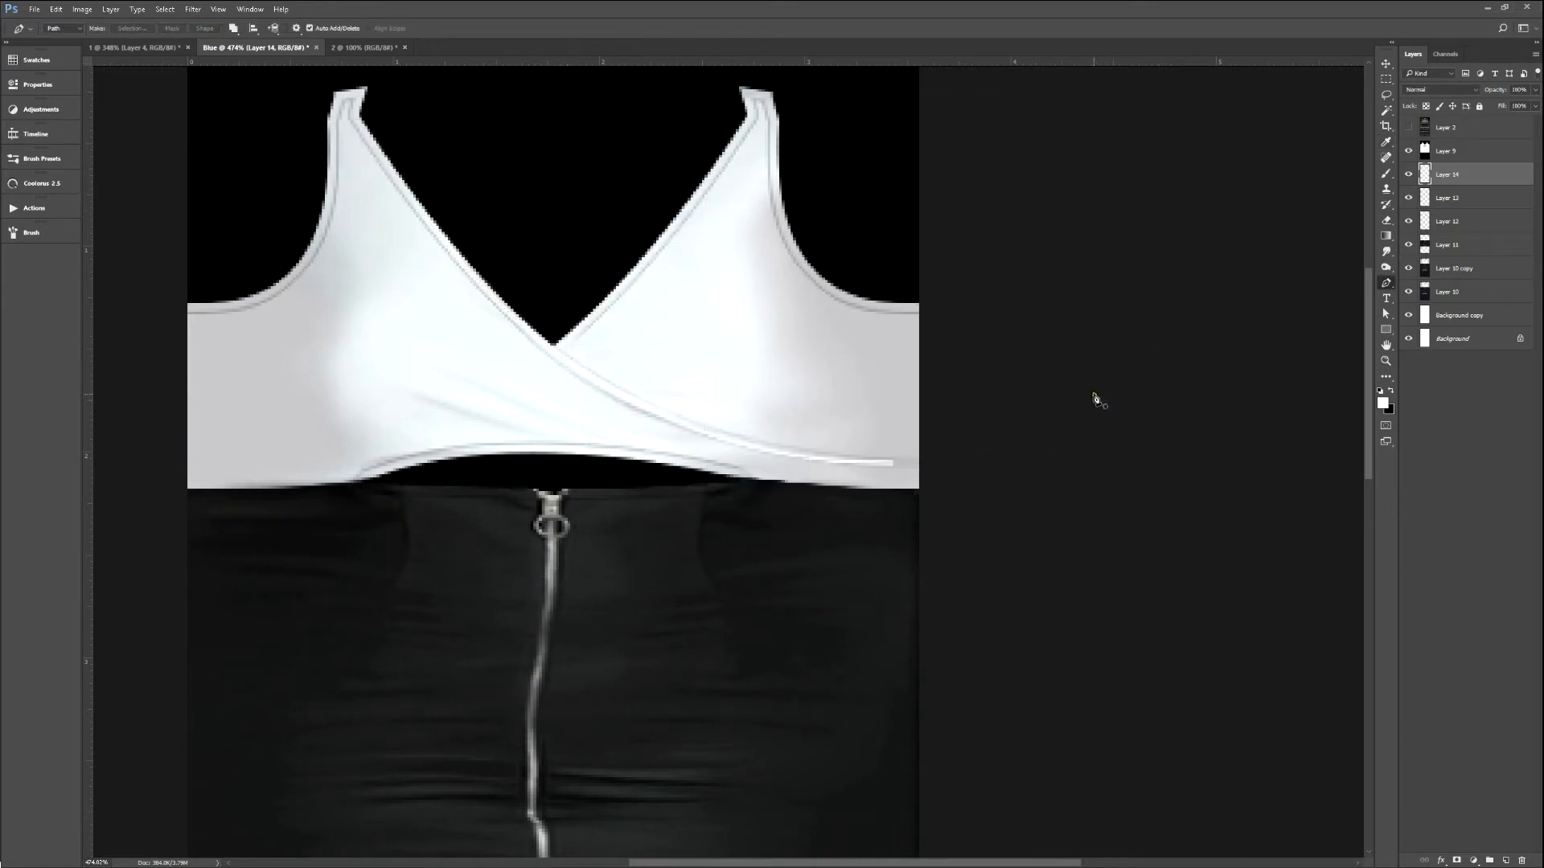
key(e)
drag(906, 462, 814, 459)
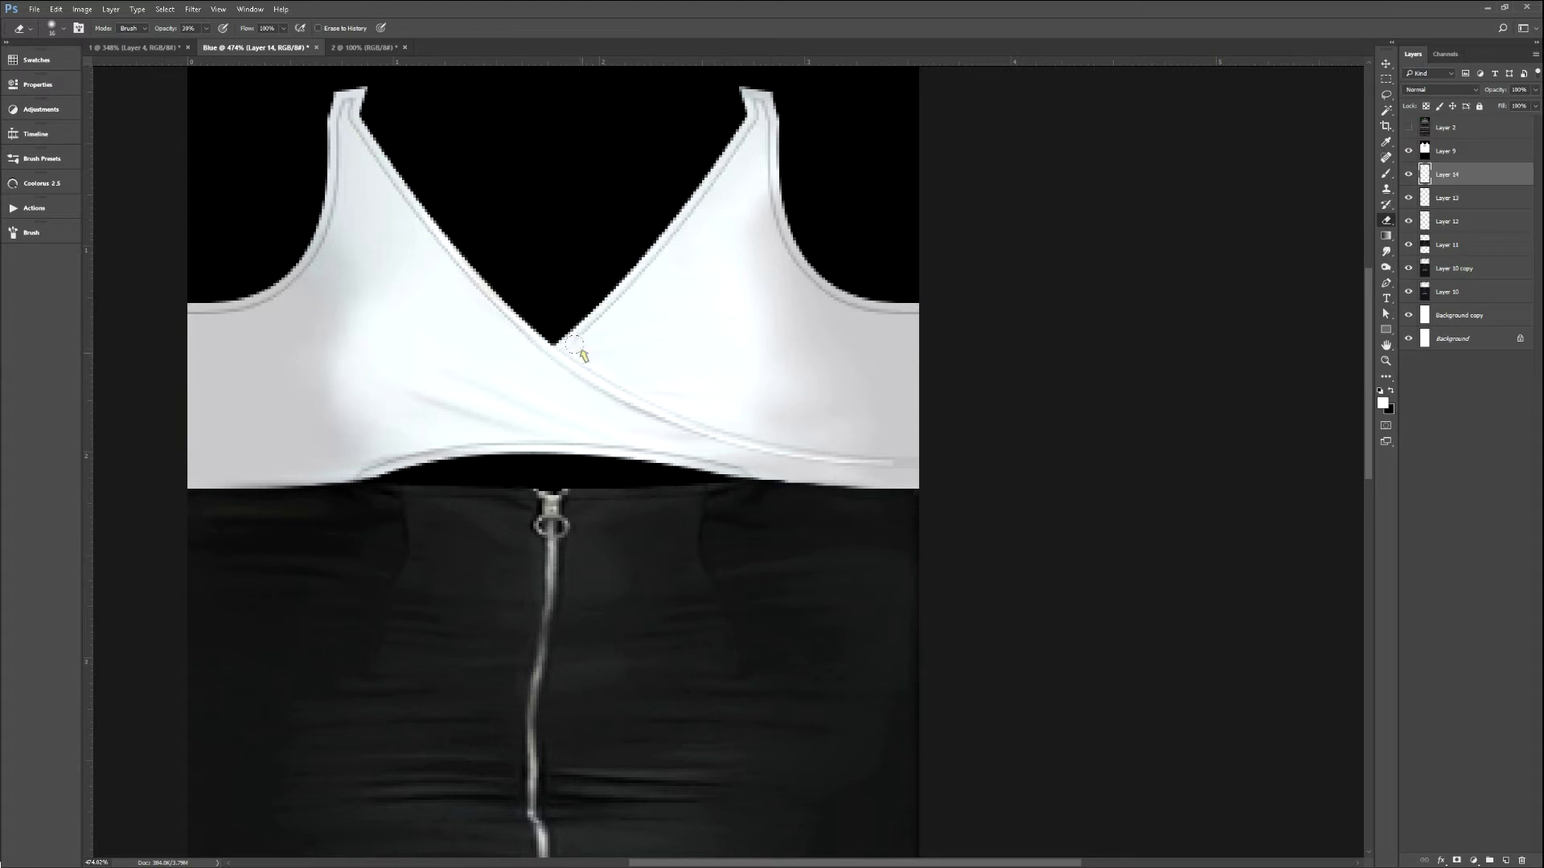
On a new layer, paint a jagged black shadow along the upper edge of the wrap seam, starting at the V-neck point.
key(b)
key(ctrl+shift+n)
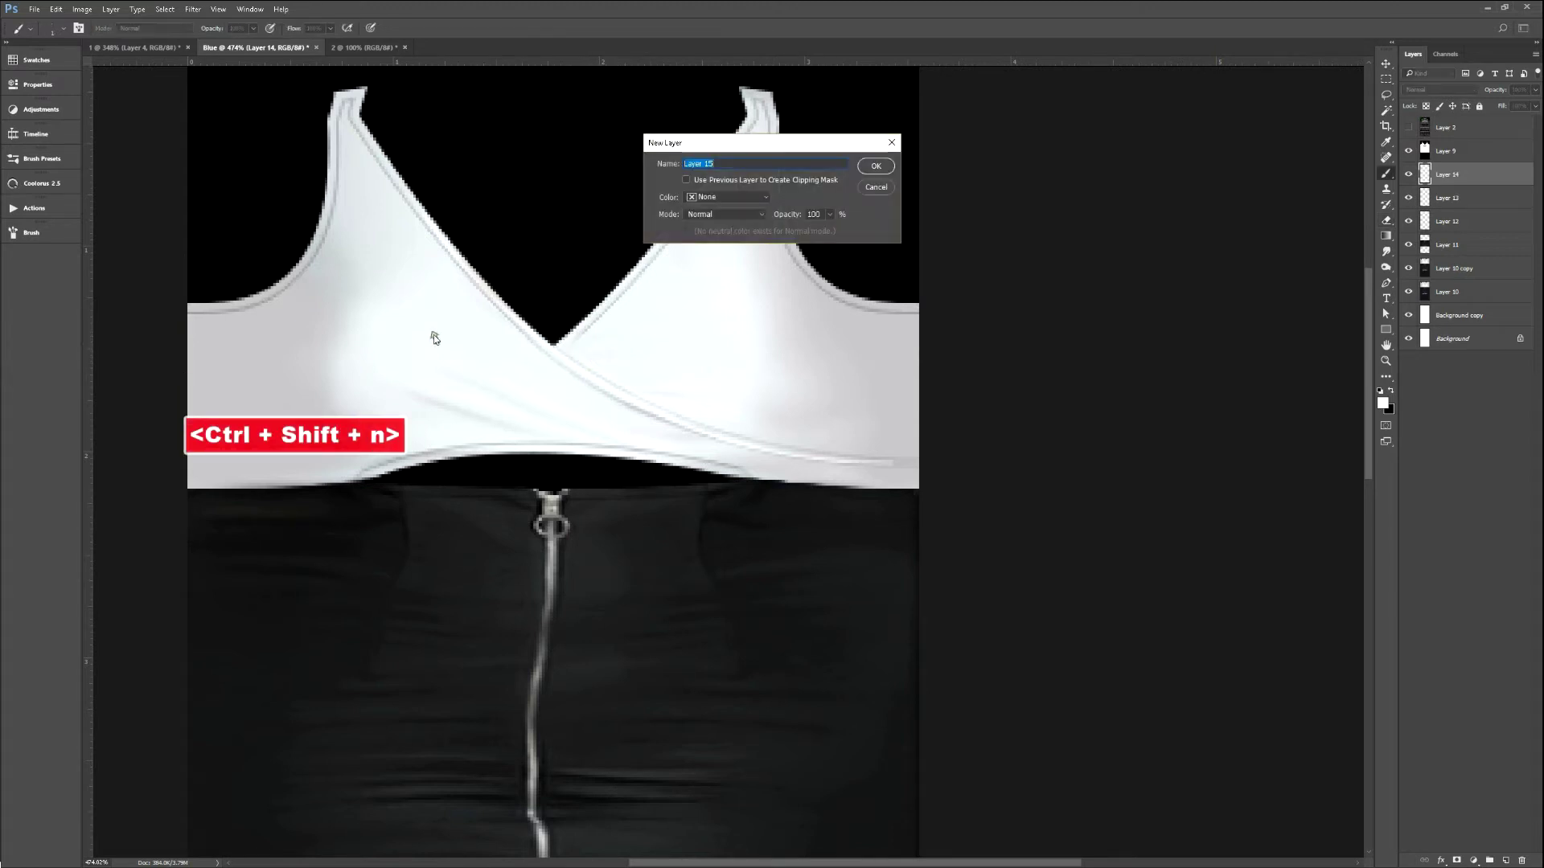
key(Return)
key(b)
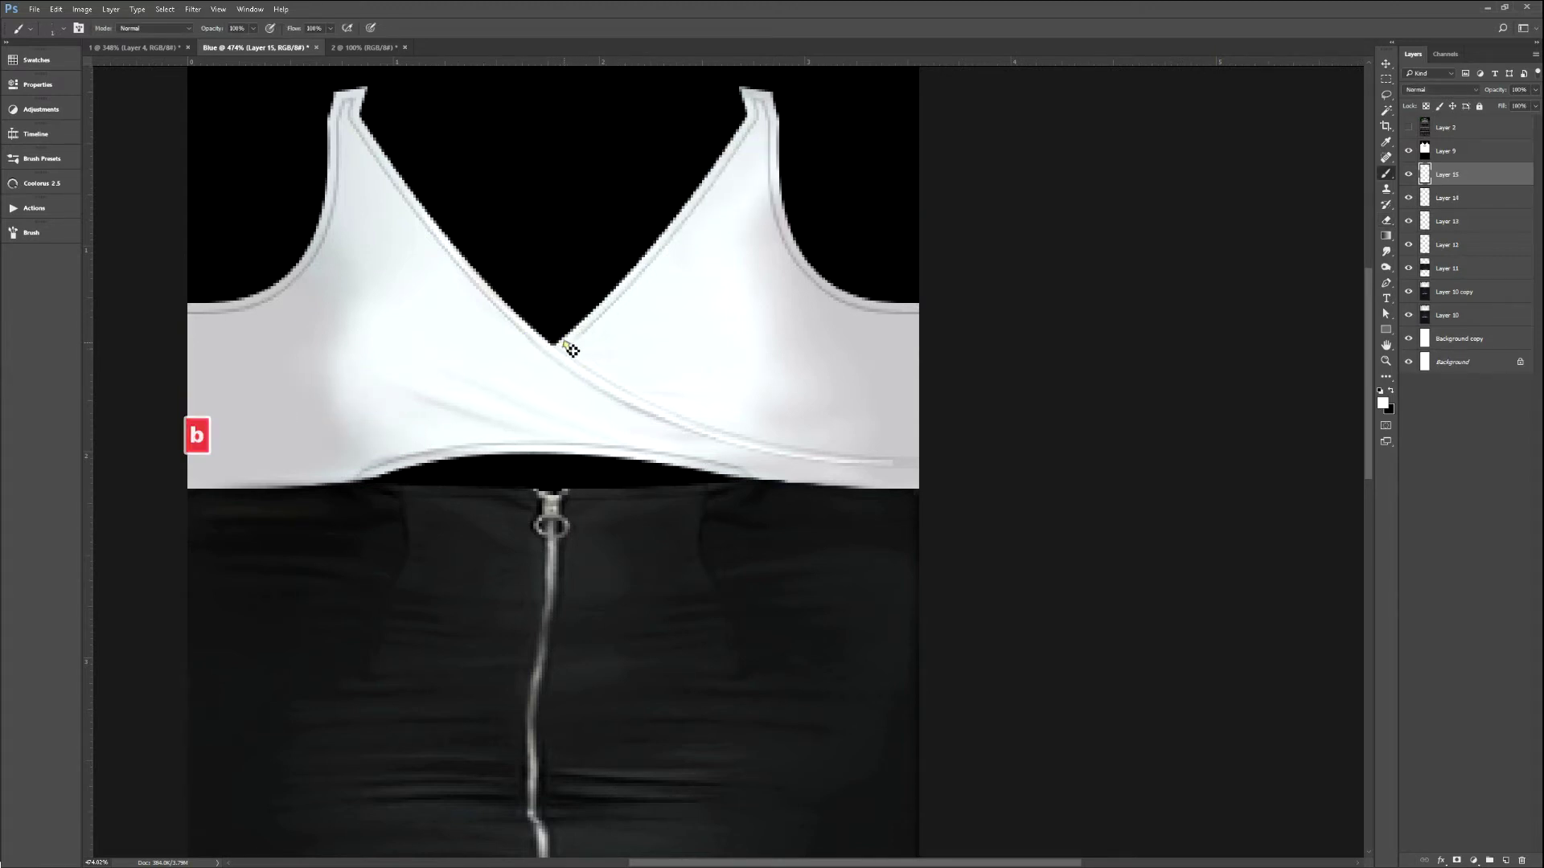
key(ctrl+alt+z)
key(x)
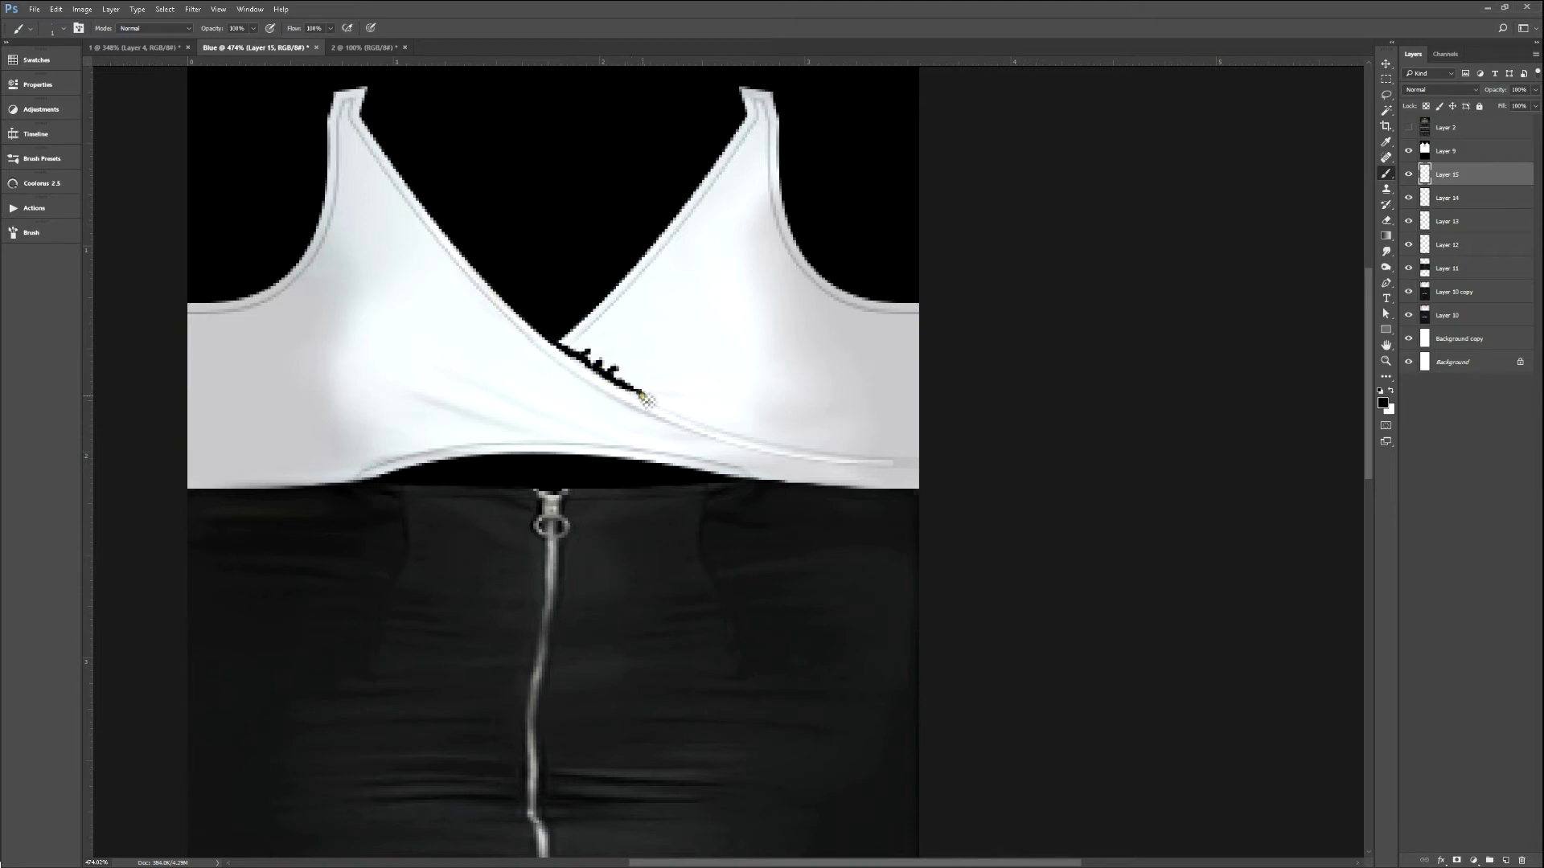
Smudge the black shadow along the wrap seam and pull its jagged tips upward into soft fabric folds.
key(r)
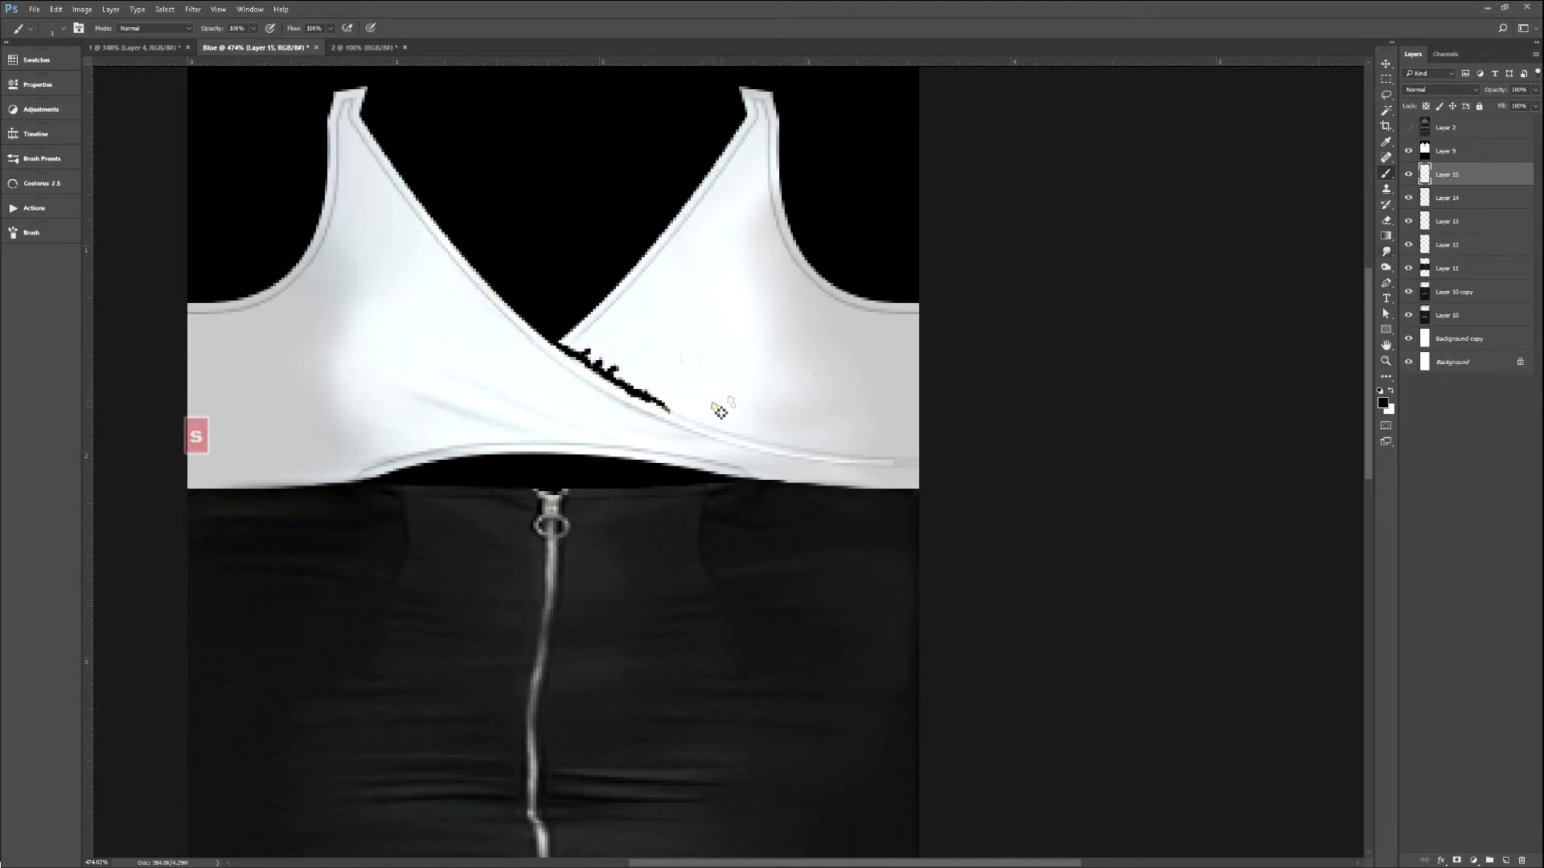
ctrl+alt+right_click(616, 394)
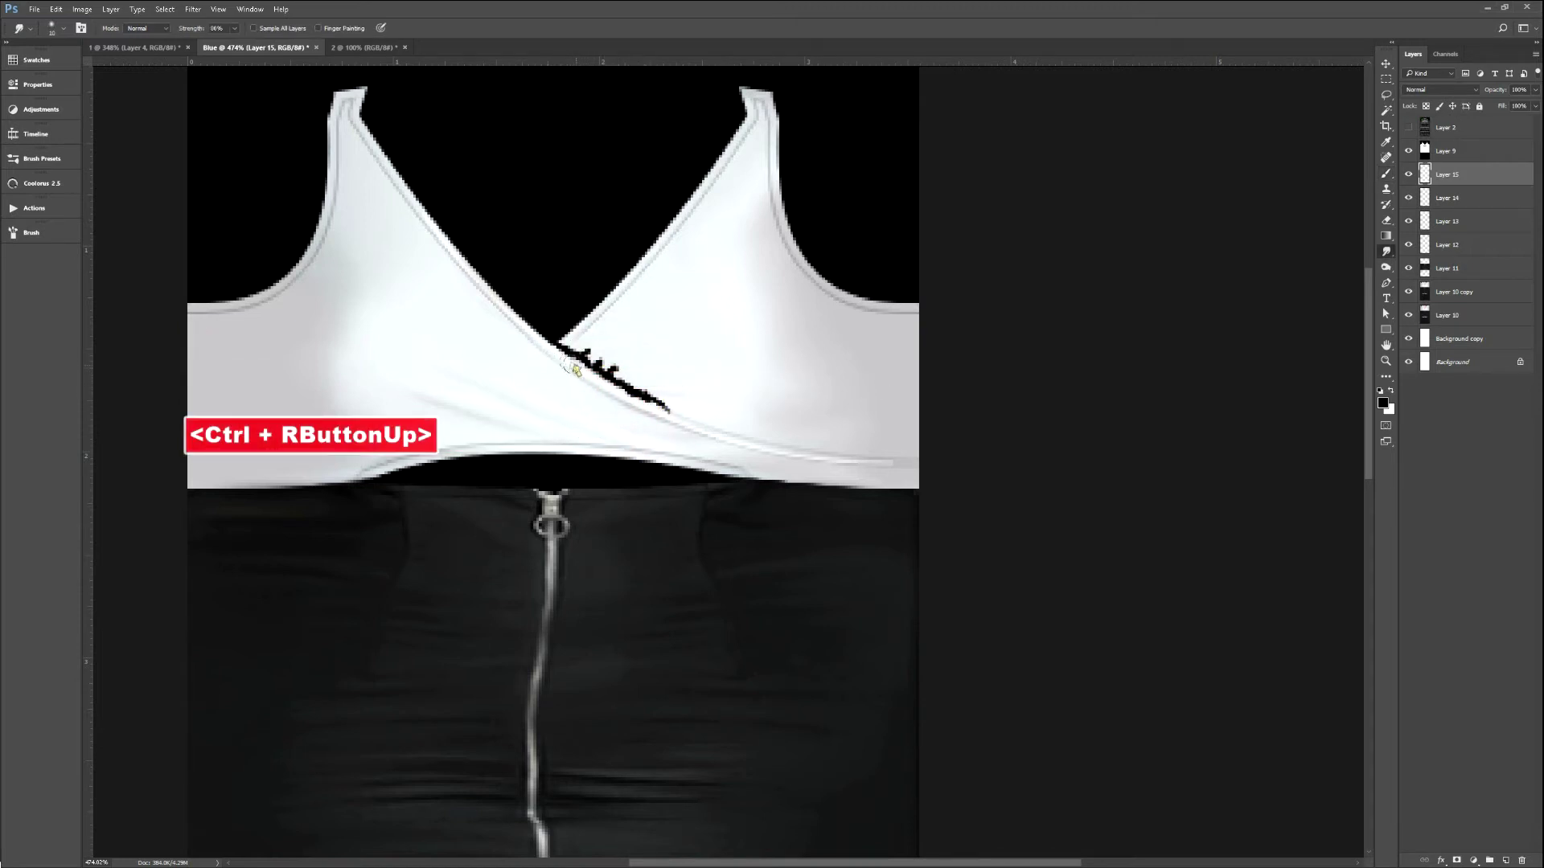
drag(576, 371, 596, 385)
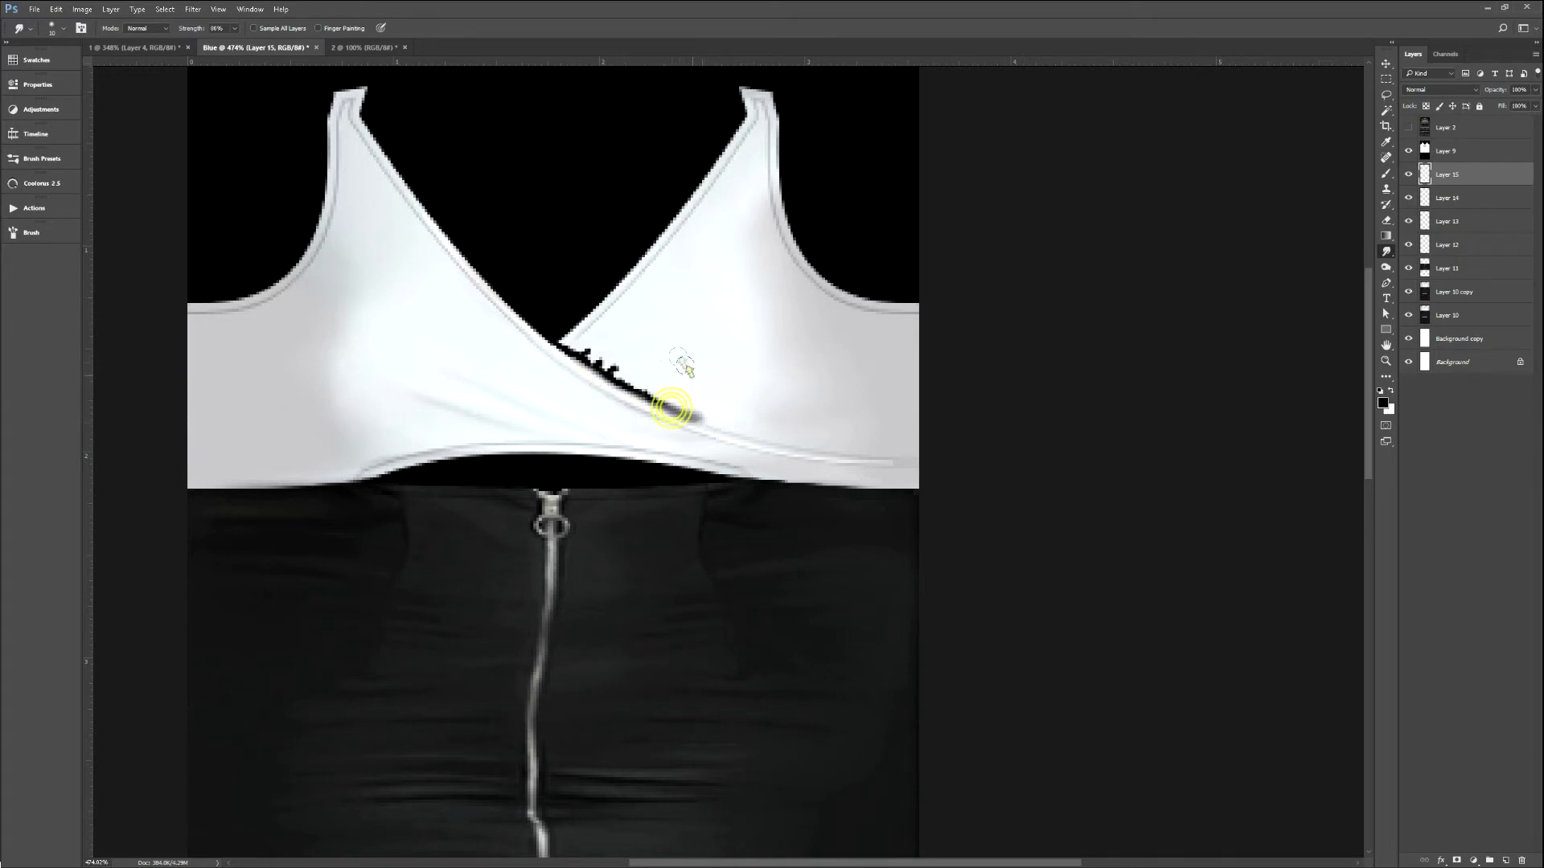
ctrl+alt+right_click(637, 334)
drag(599, 331, 587, 338)
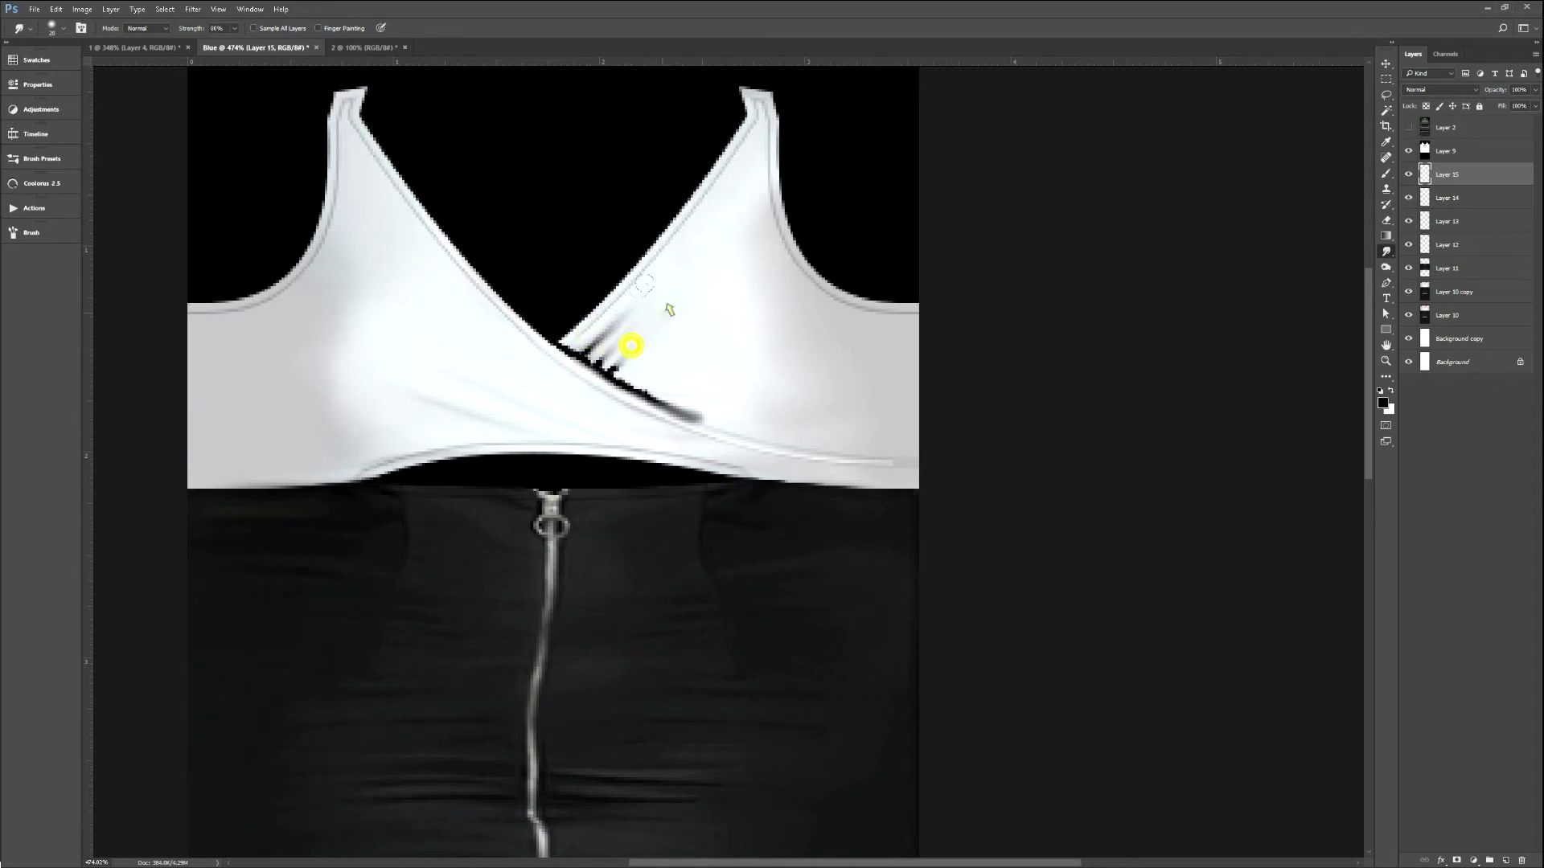
drag(570, 327, 616, 364)
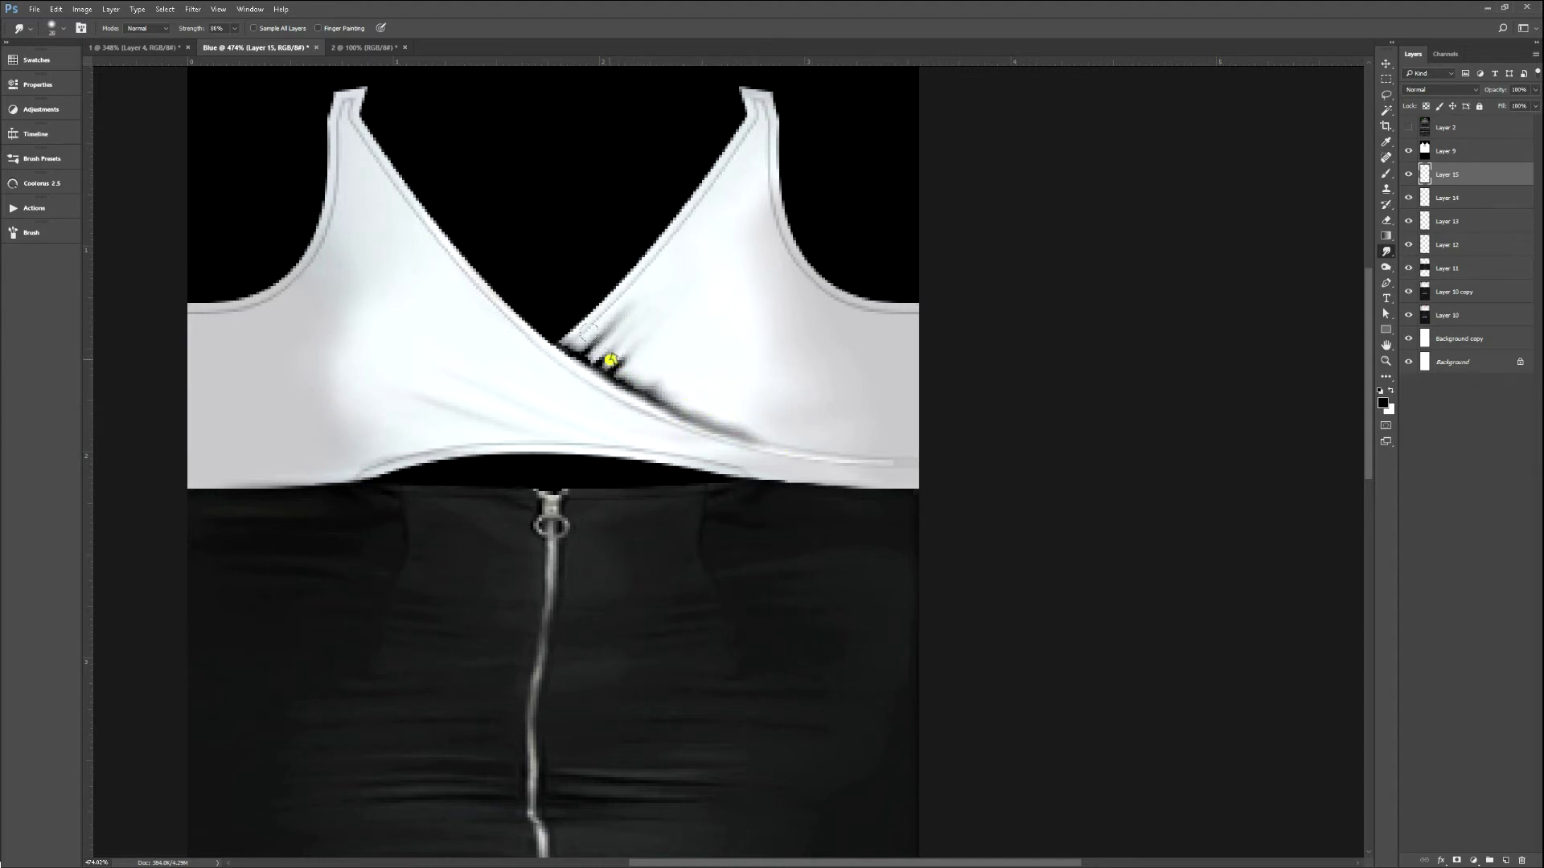
Set the fold shadow layer's opacity to 30% and add a new layer above it.
key(v)
key(3)
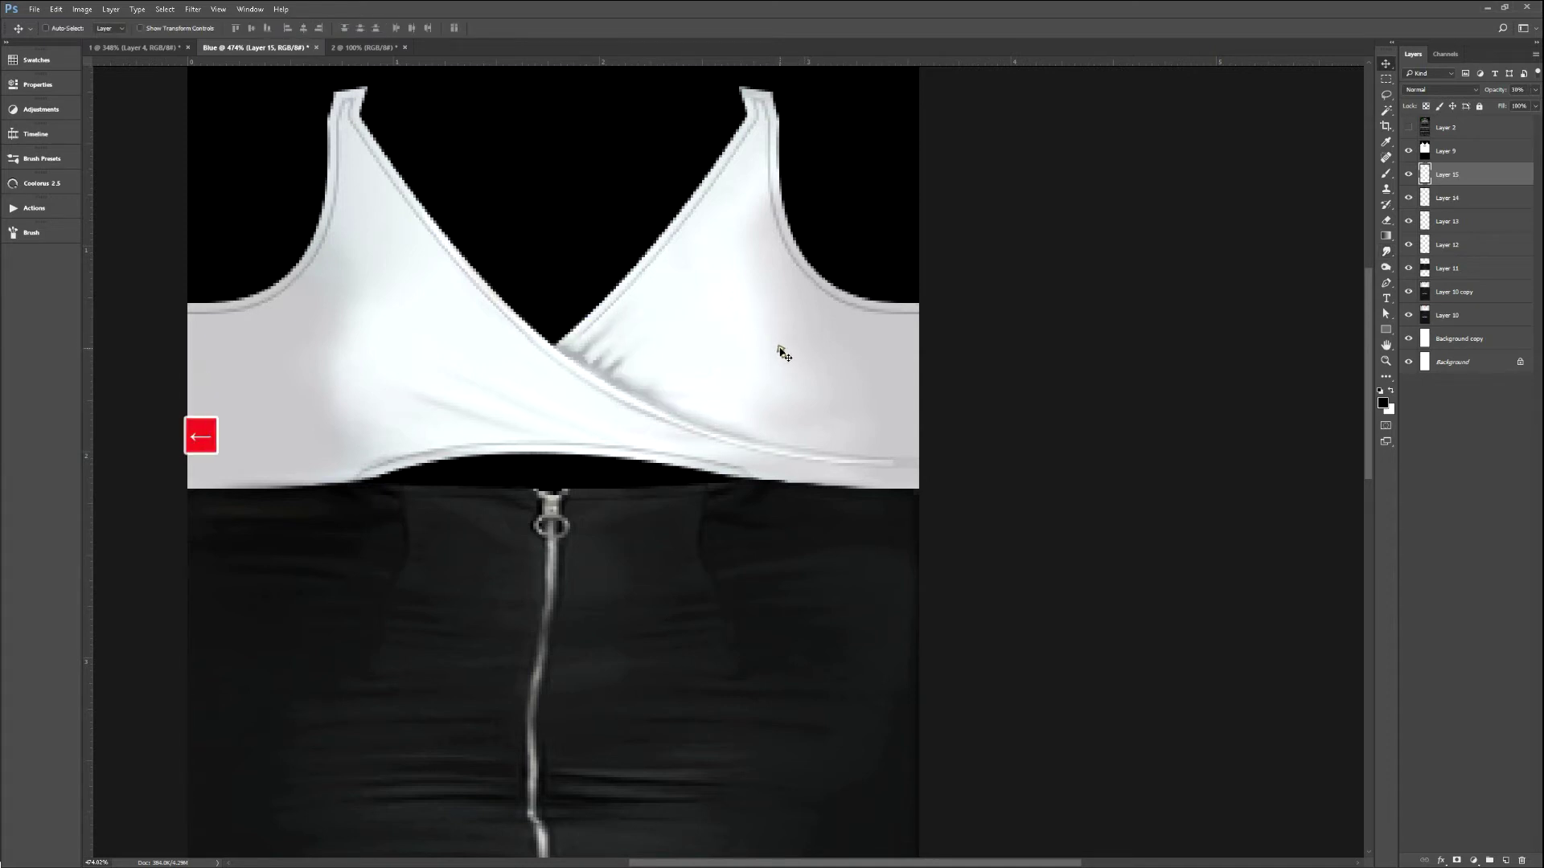
key(s)
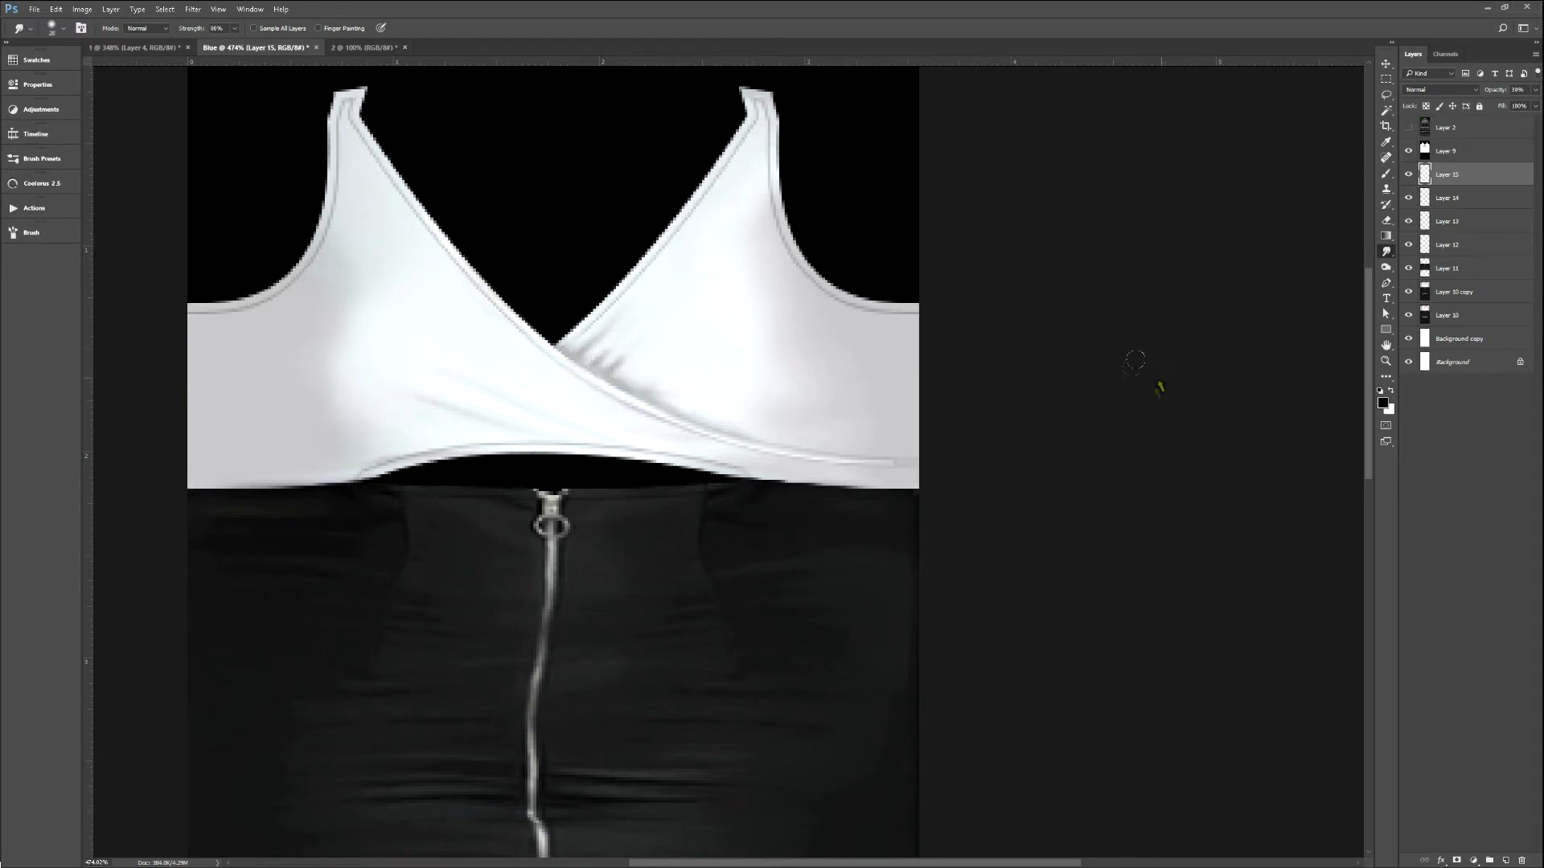
key(F2)
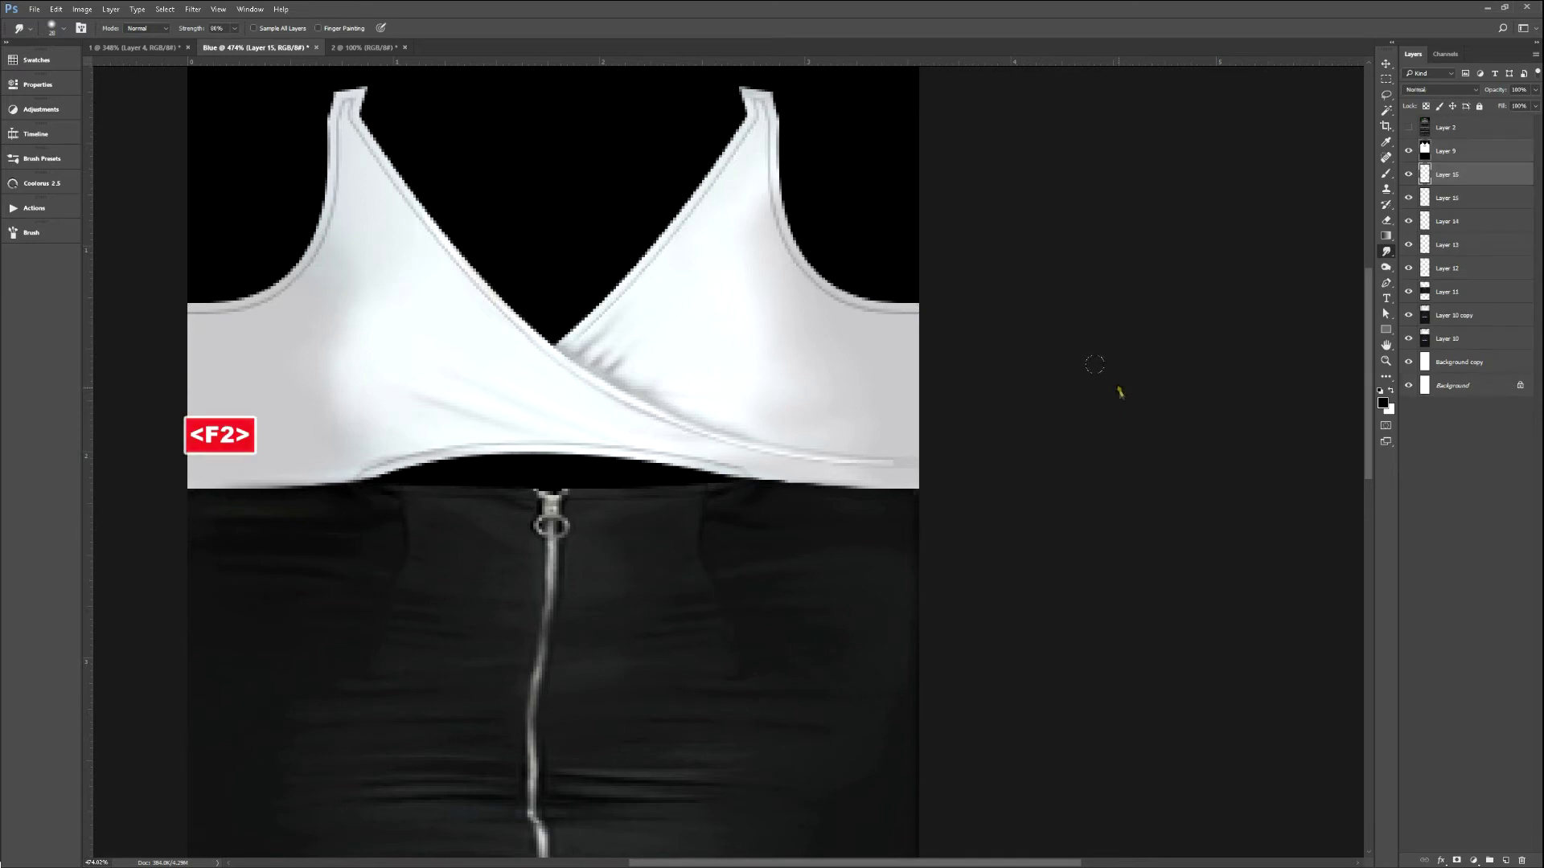
Switch to the IMVU editor, apply the updated texture and inspect the outfit's front against the reference photo.
key(alt+Tab)
key(alt+Tab)
key(alt+Tab)
key(ctrl+a)
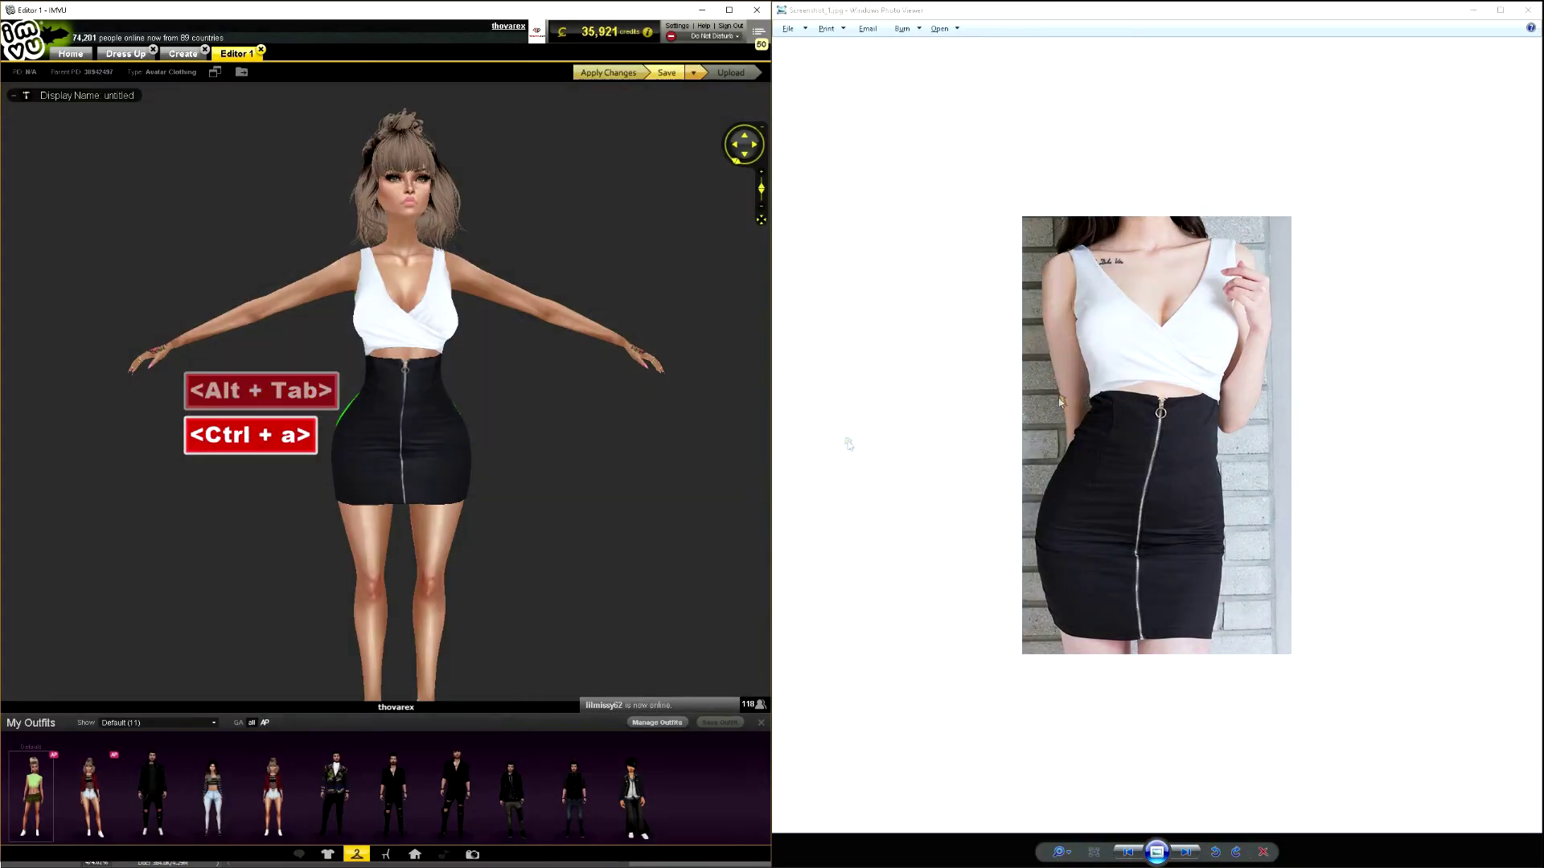
scroll(543, 441, up, 3)
scroll(537, 438, down, 3)
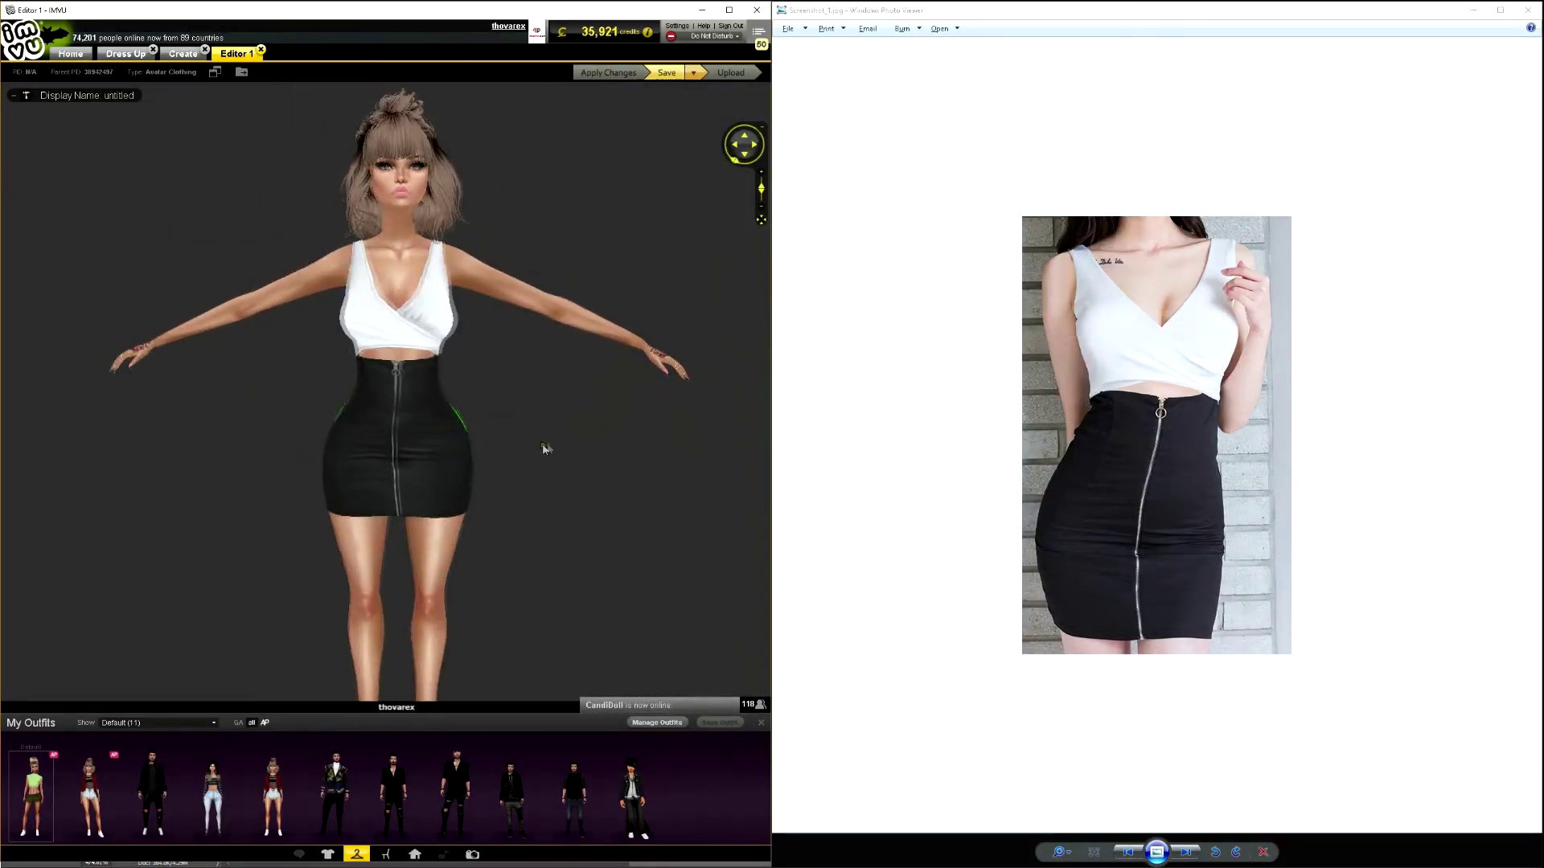
scroll(543, 448, up, 3)
Return to Photoshop, preview Layer 9 at 20% opacity and toggle Layers 16 and 15 to check their contents.
key(alt+Tab)
key(2)
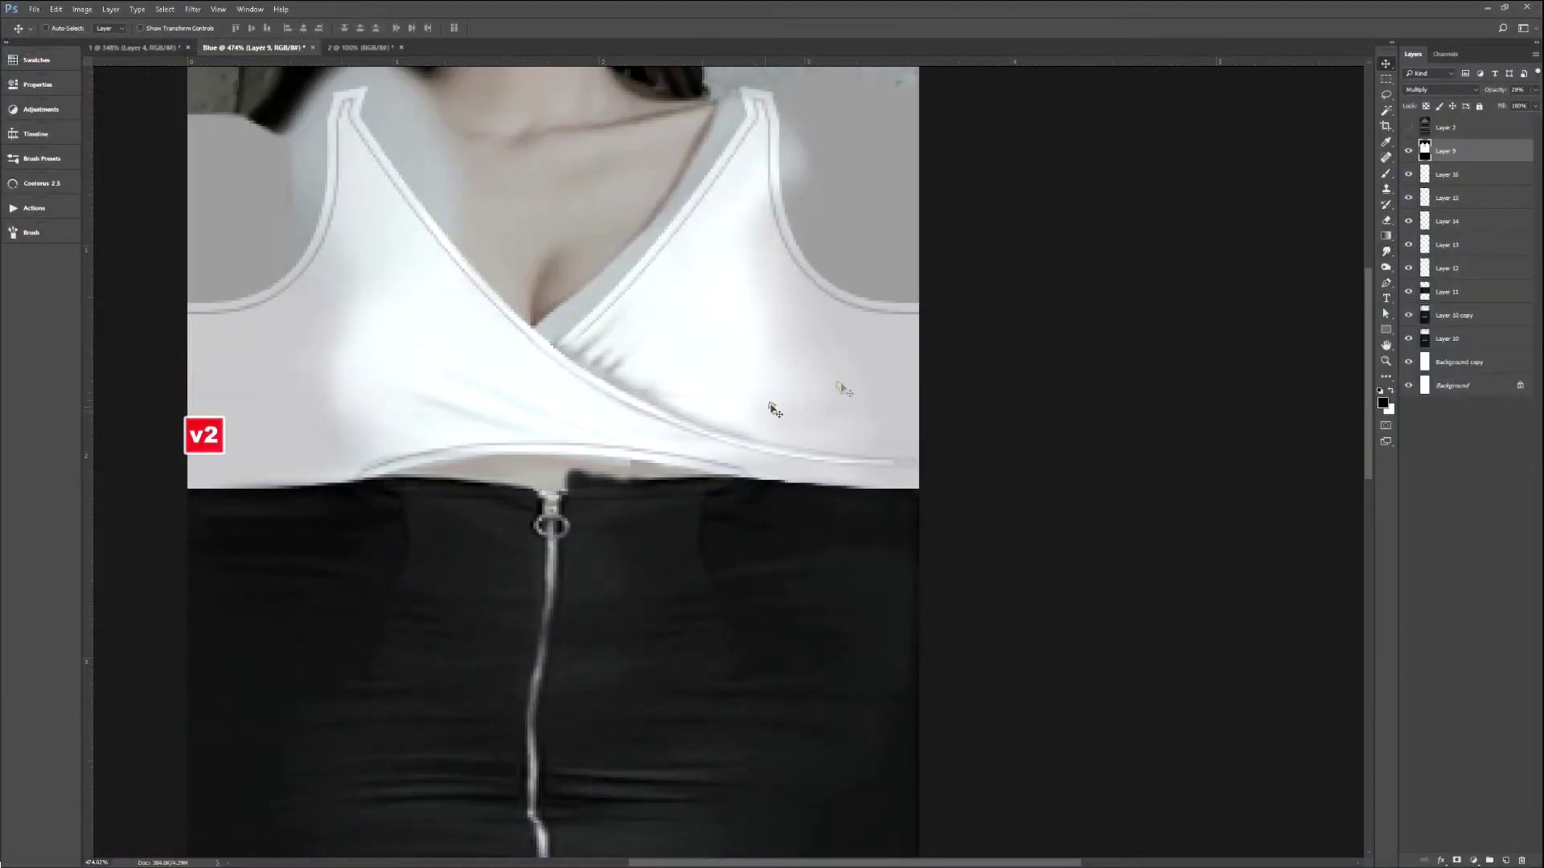
key(0)
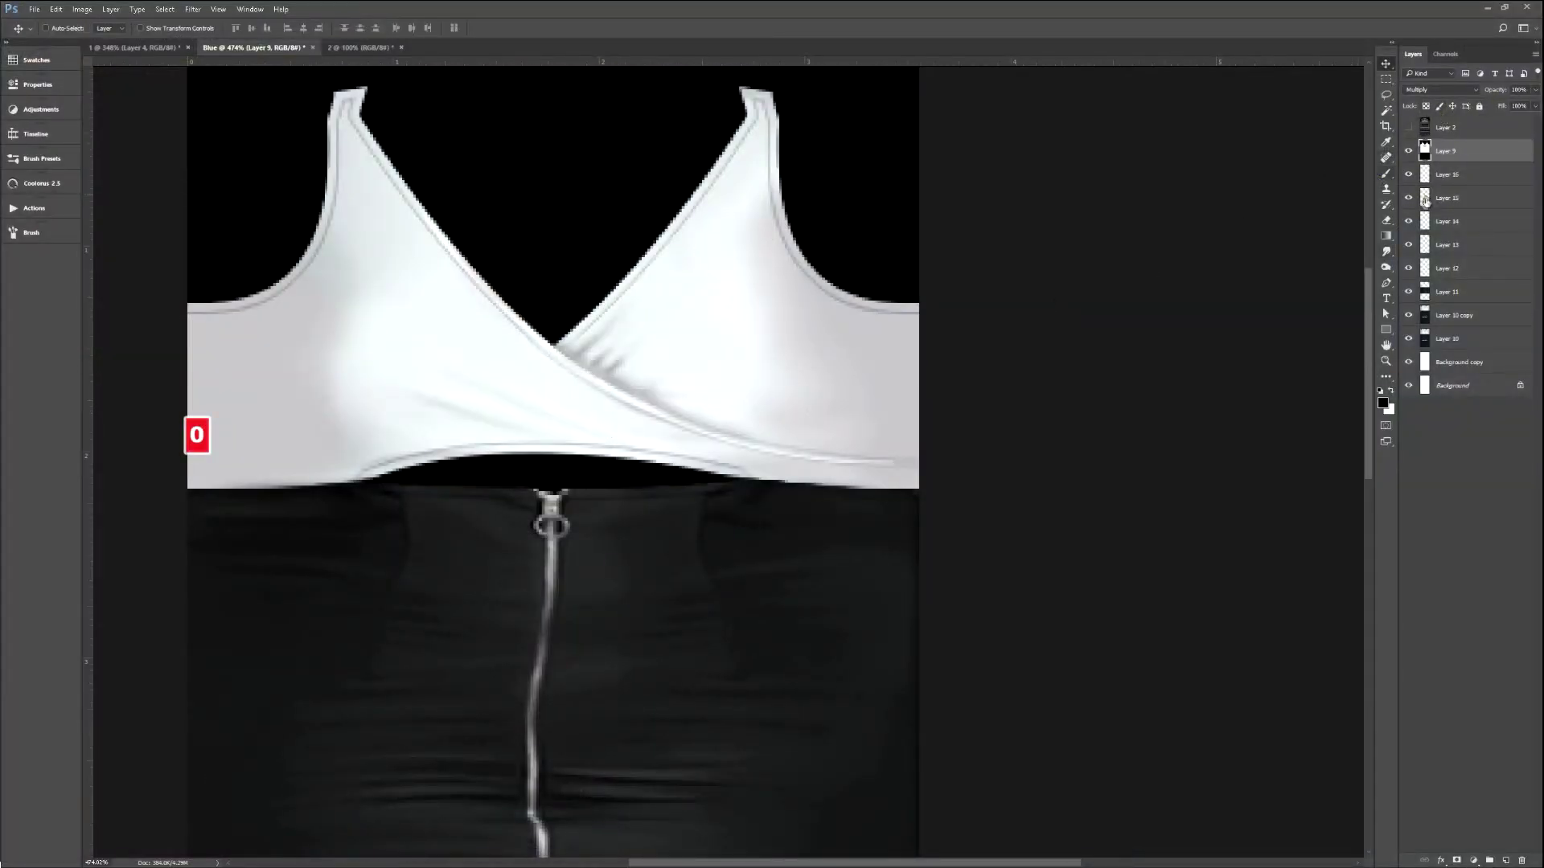
click(1445, 174)
click(1409, 174)
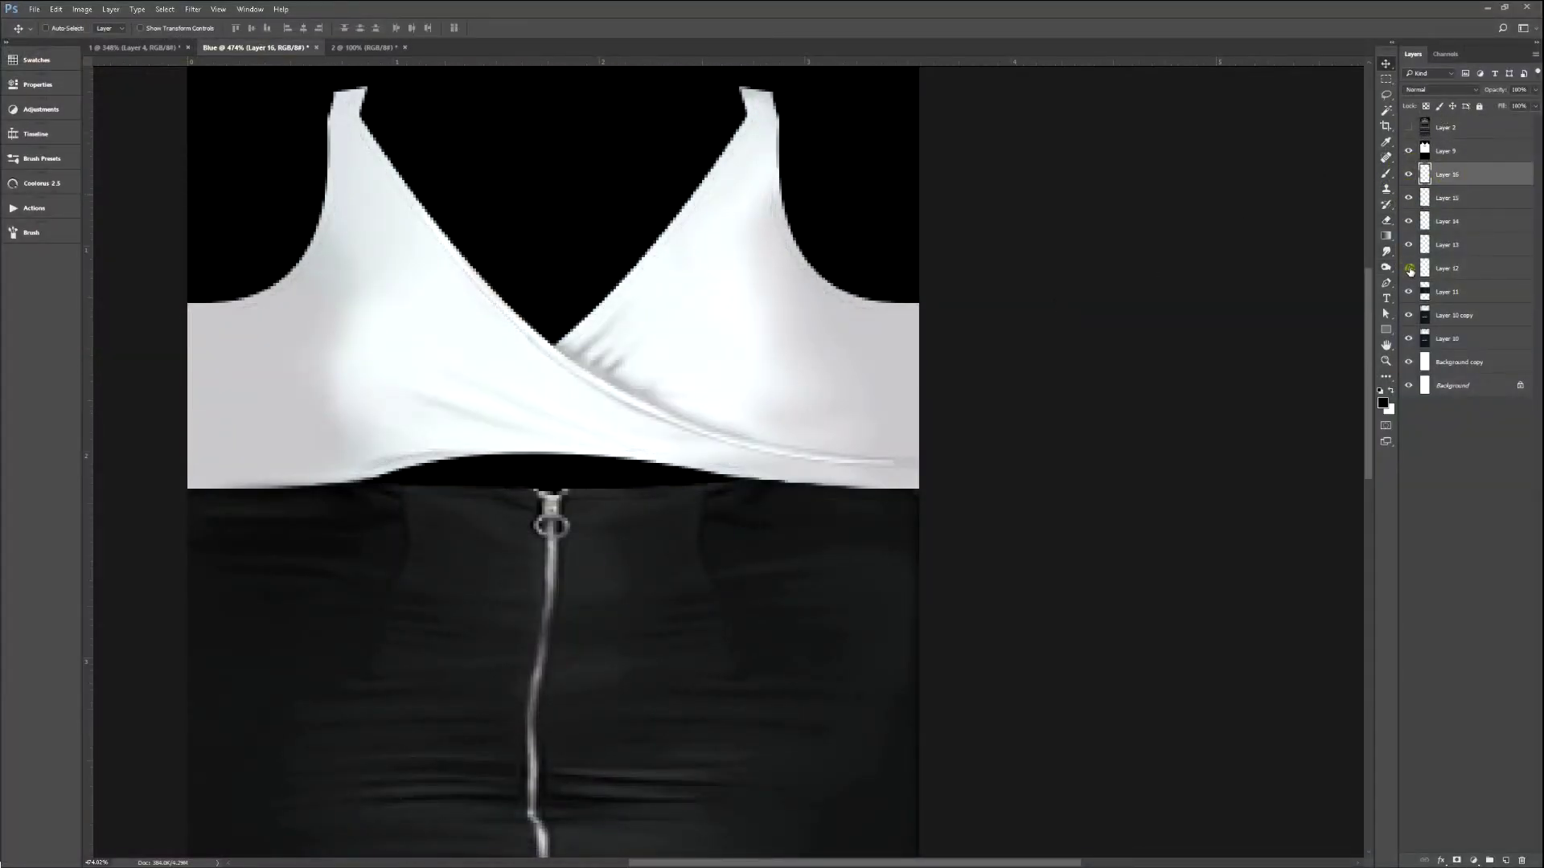
click(1409, 198)
click(1408, 198)
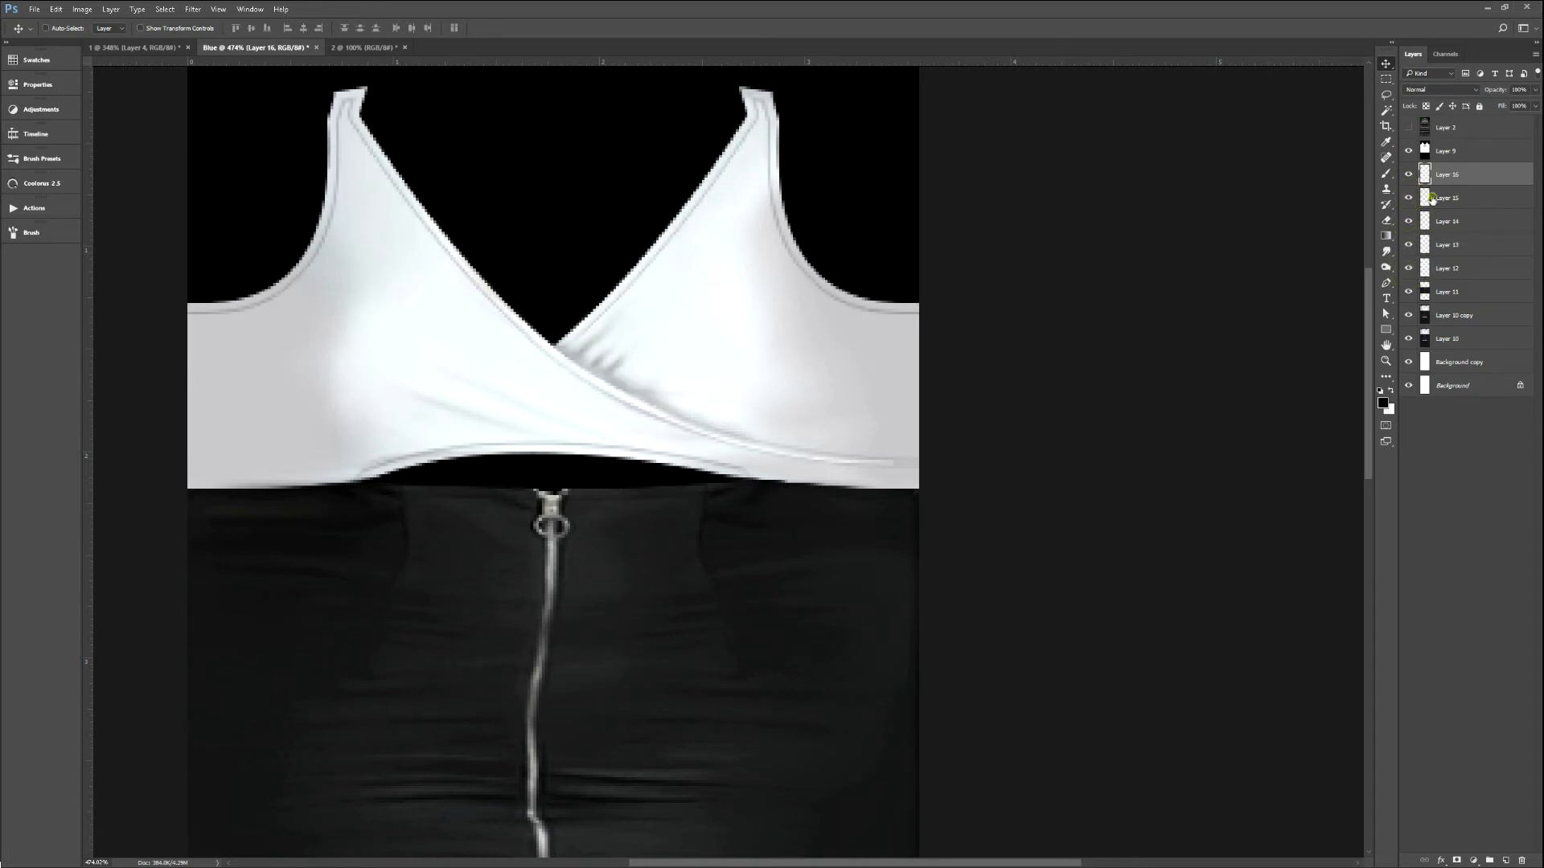
Set Layer 15's opacity to 20% and export the updated front texture with the saved action.
click(1415, 203)
key(1)
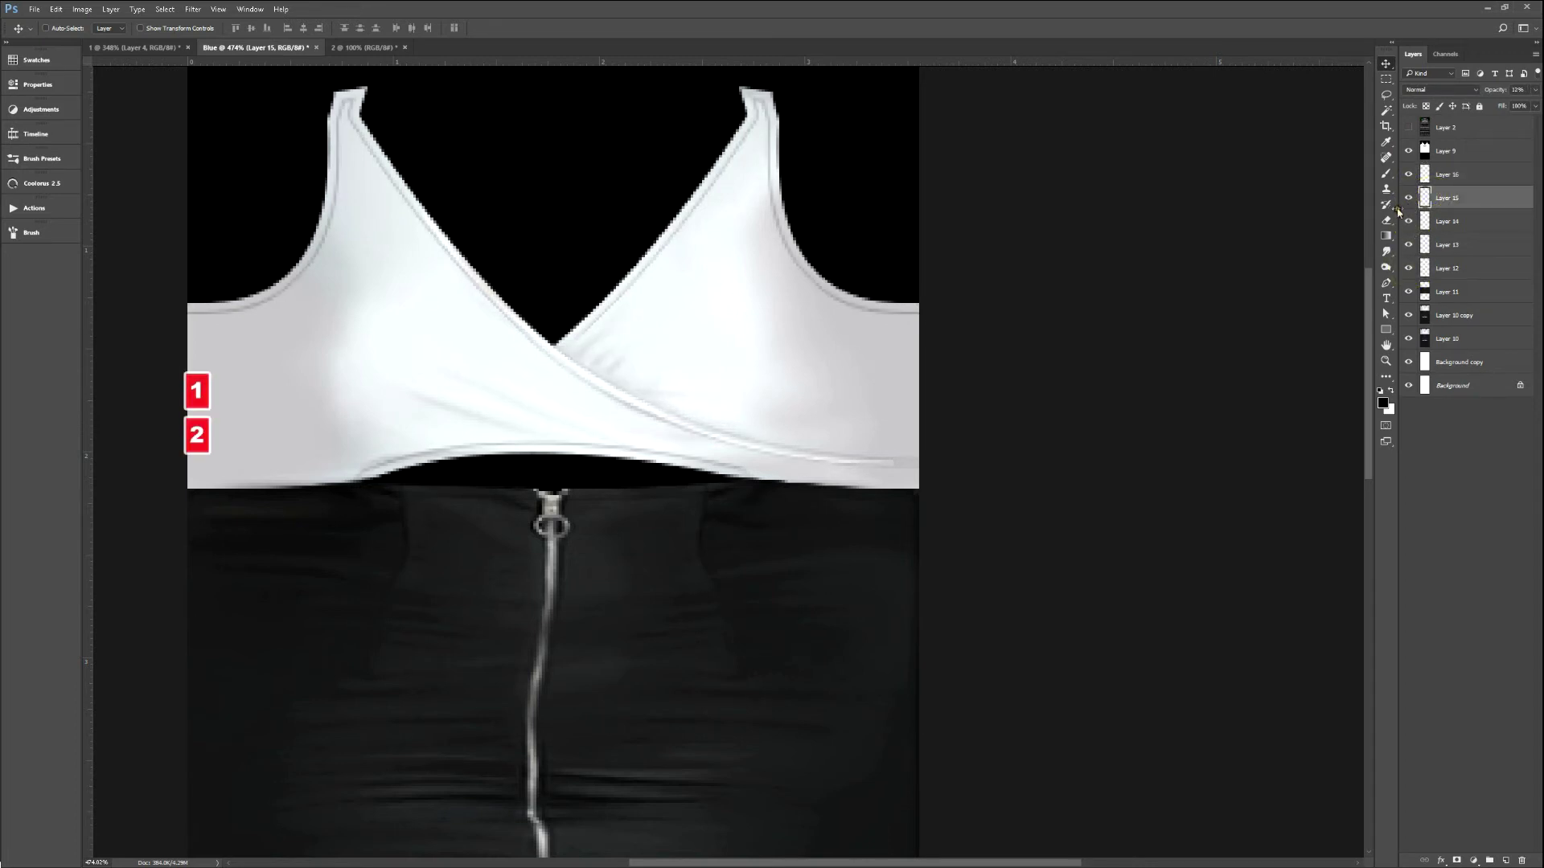
key(2)
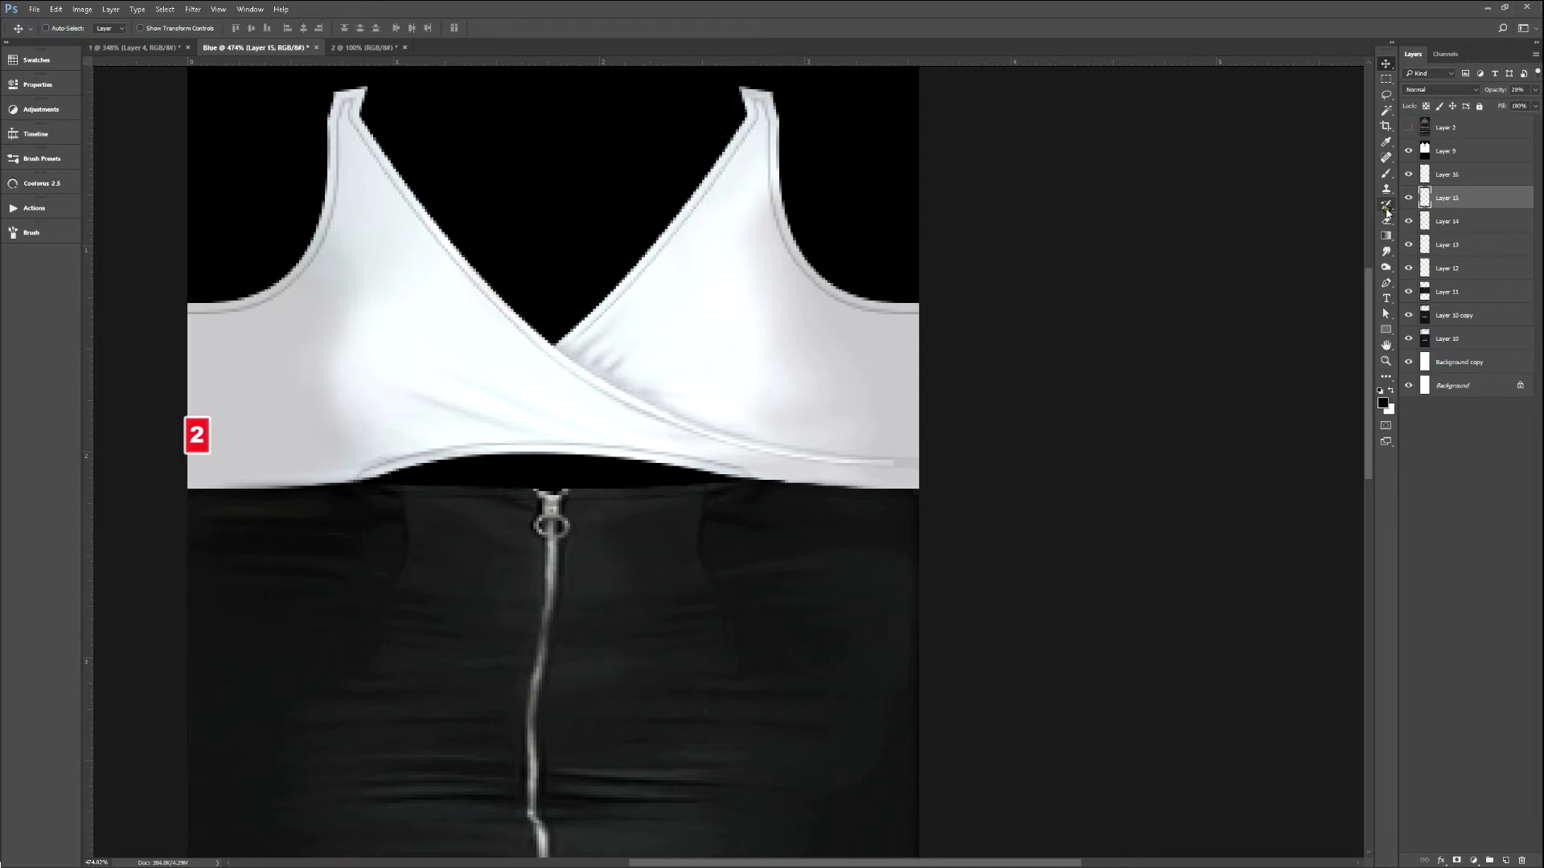
key(F2)
Switch to the IMVU editor, apply the texture changes and inspect the outfit from the front and at an angle.
key(alt+Tab)
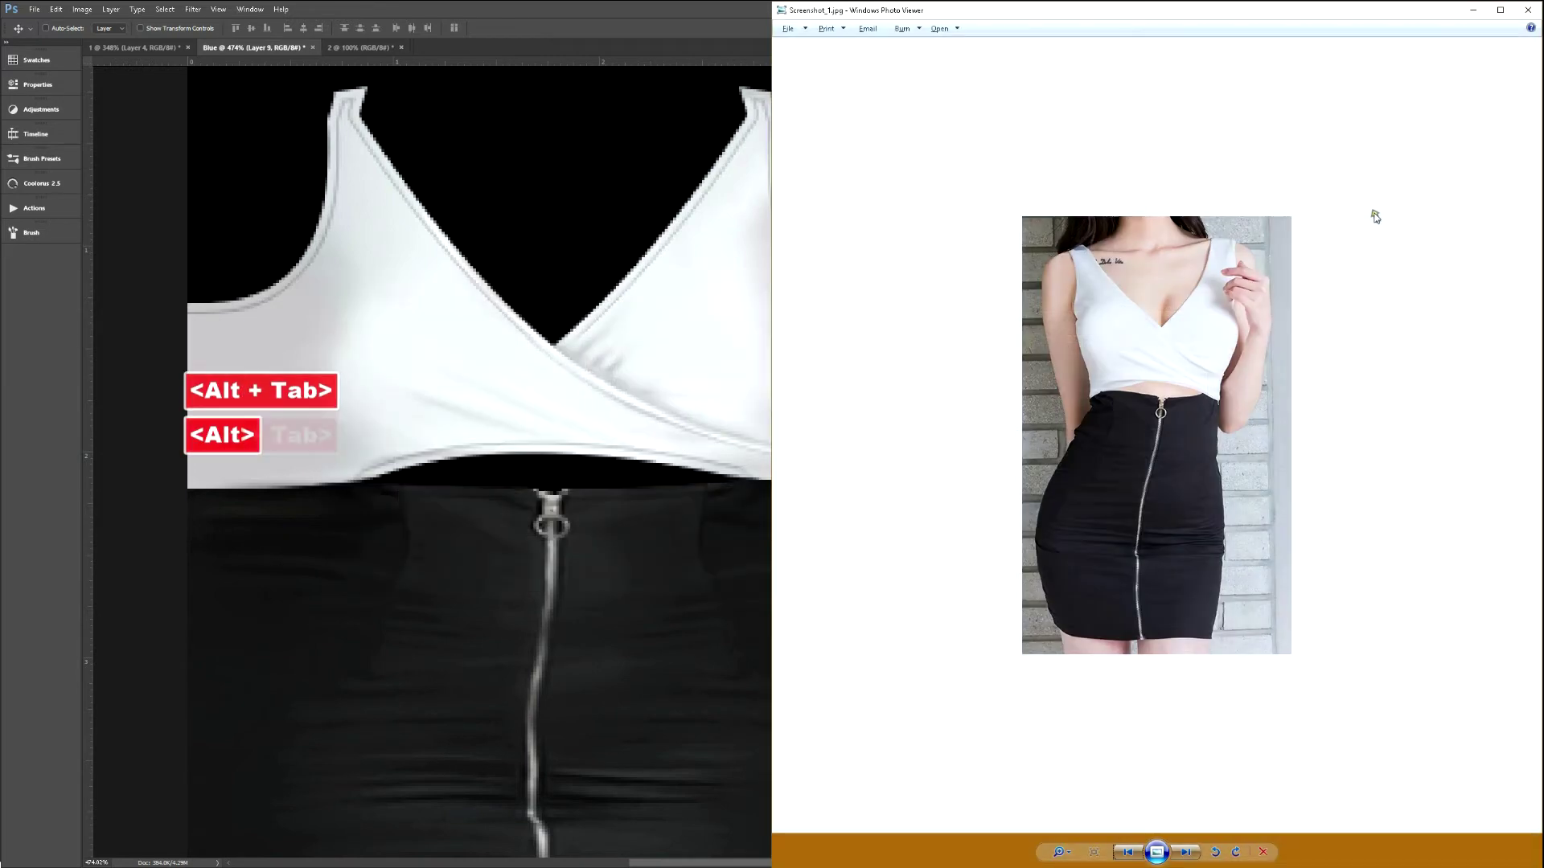
key(alt+Tab)
key(ctrl+a)
drag(591, 374, 627, 372)
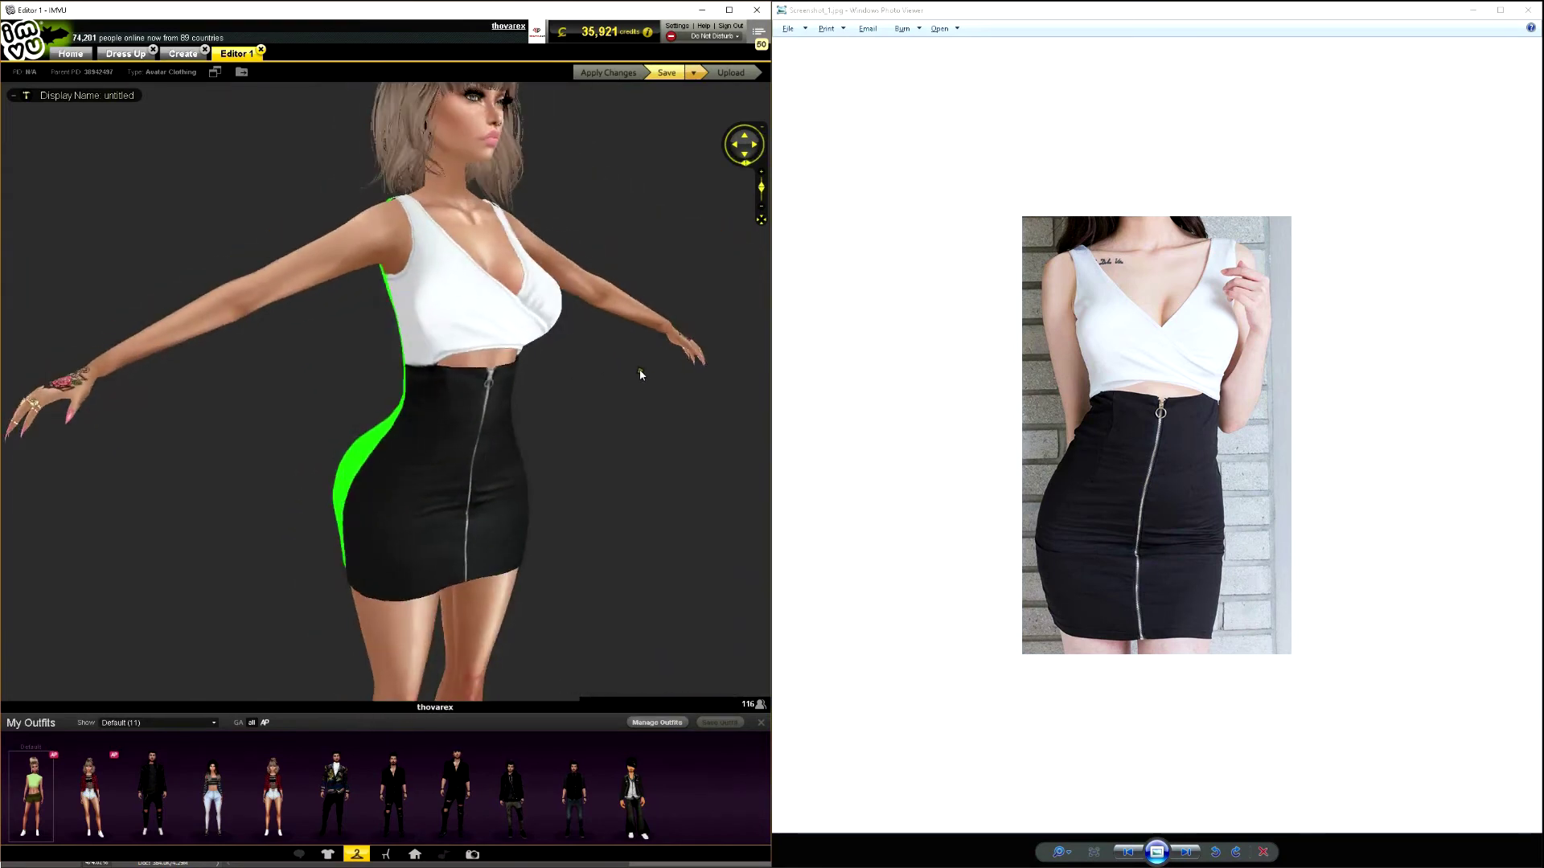
scroll(517, 490, up, 3)
scroll(517, 489, down, 3)
Bring up the angled reference photo and compare it with the avatar's outfit from the side.
click(1186, 851)
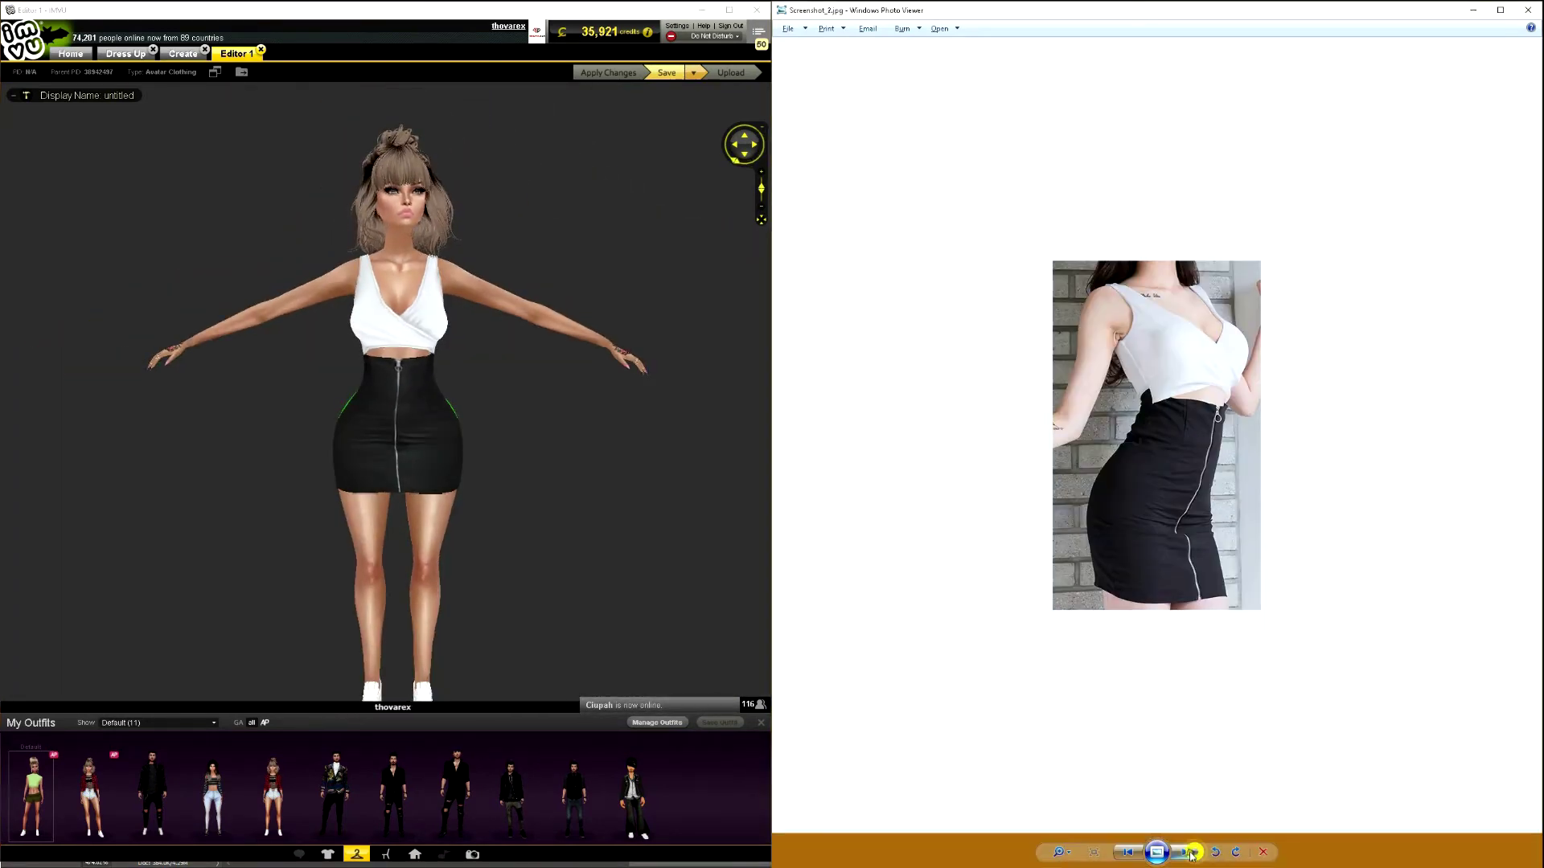
click(562, 483)
scroll(563, 482, up, 3)
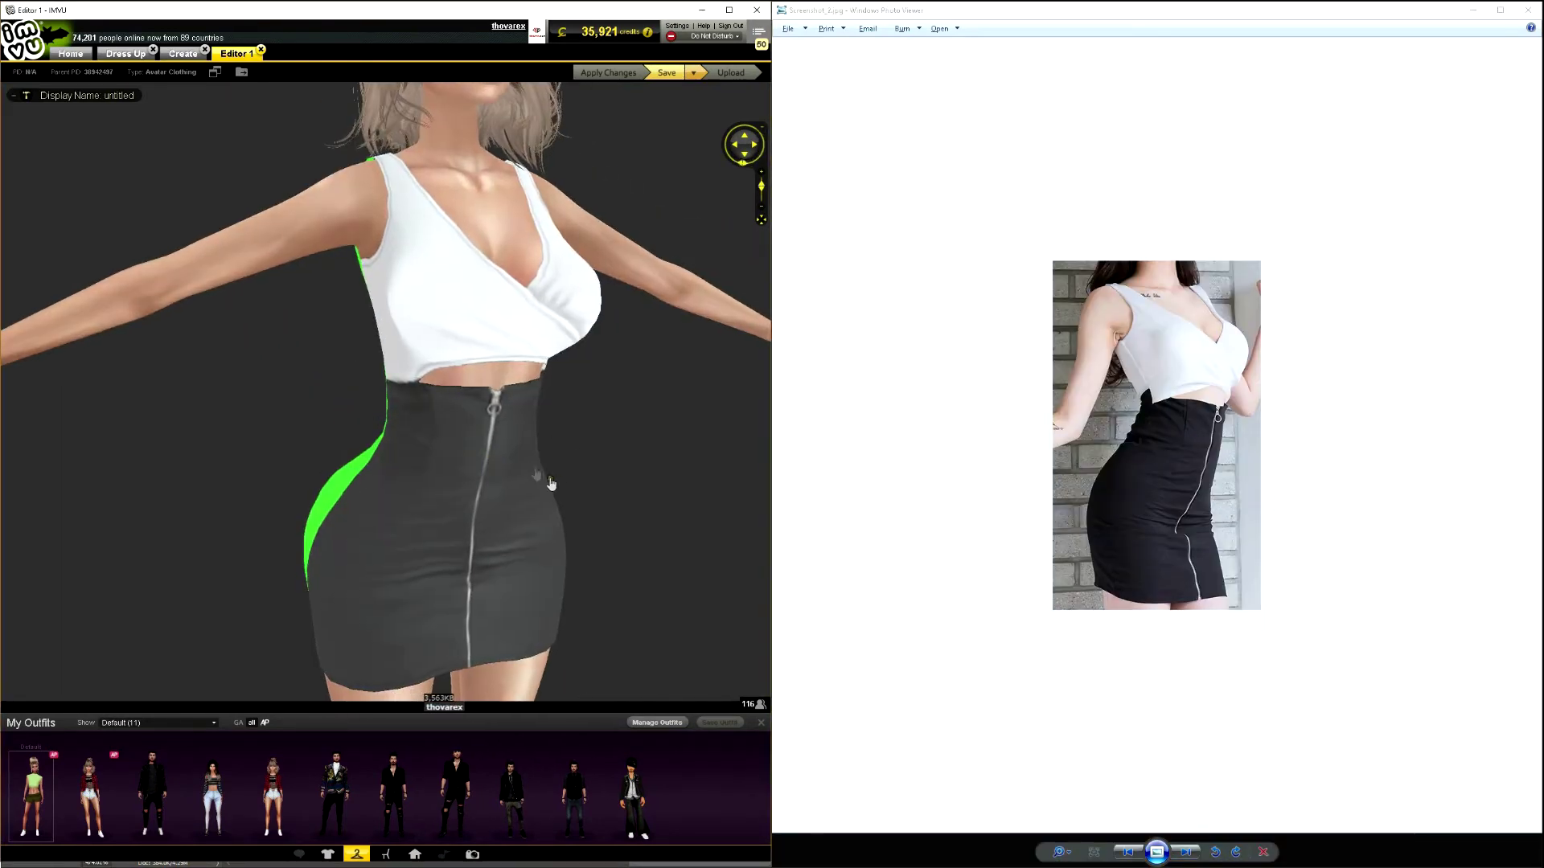
scroll(595, 482, down, 3)
scroll(595, 488, up, 2)
drag(595, 488, 1075, 759)
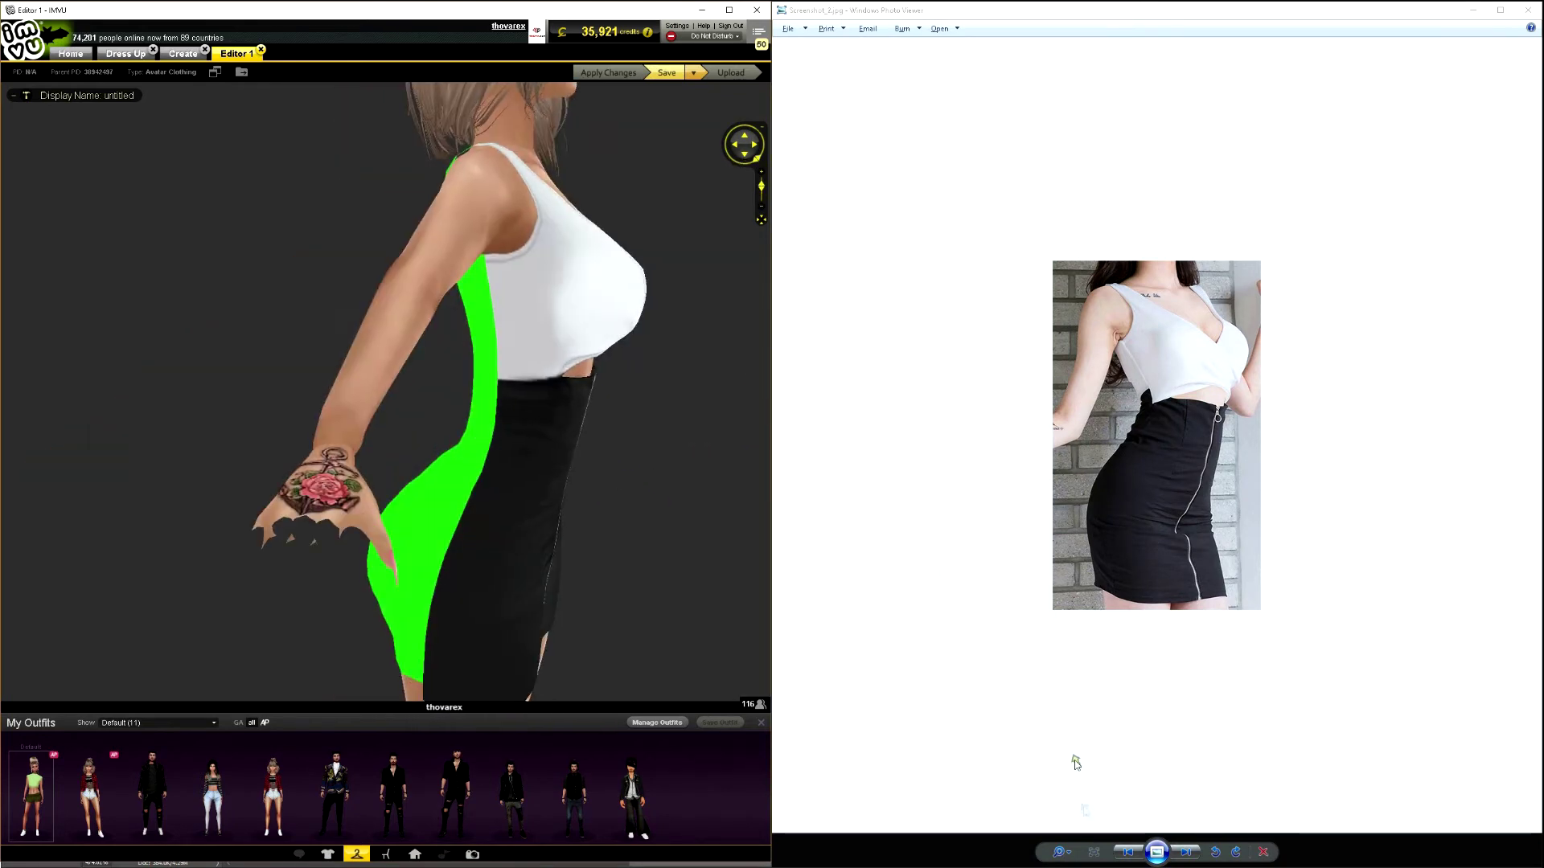
Bring up the back-view reference photo and examine the avatar's back, including the neckline and straps.
click(1186, 852)
drag(756, 376, 448, 333)
scroll(565, 328, up, 2)
mouse_move(566, 328)
mouse_down()
mouse_move(620, 348)
mouse_move(416, 427)
mouse_move(299, 438)
mouse_up()
scroll(417, 403, down, 5)
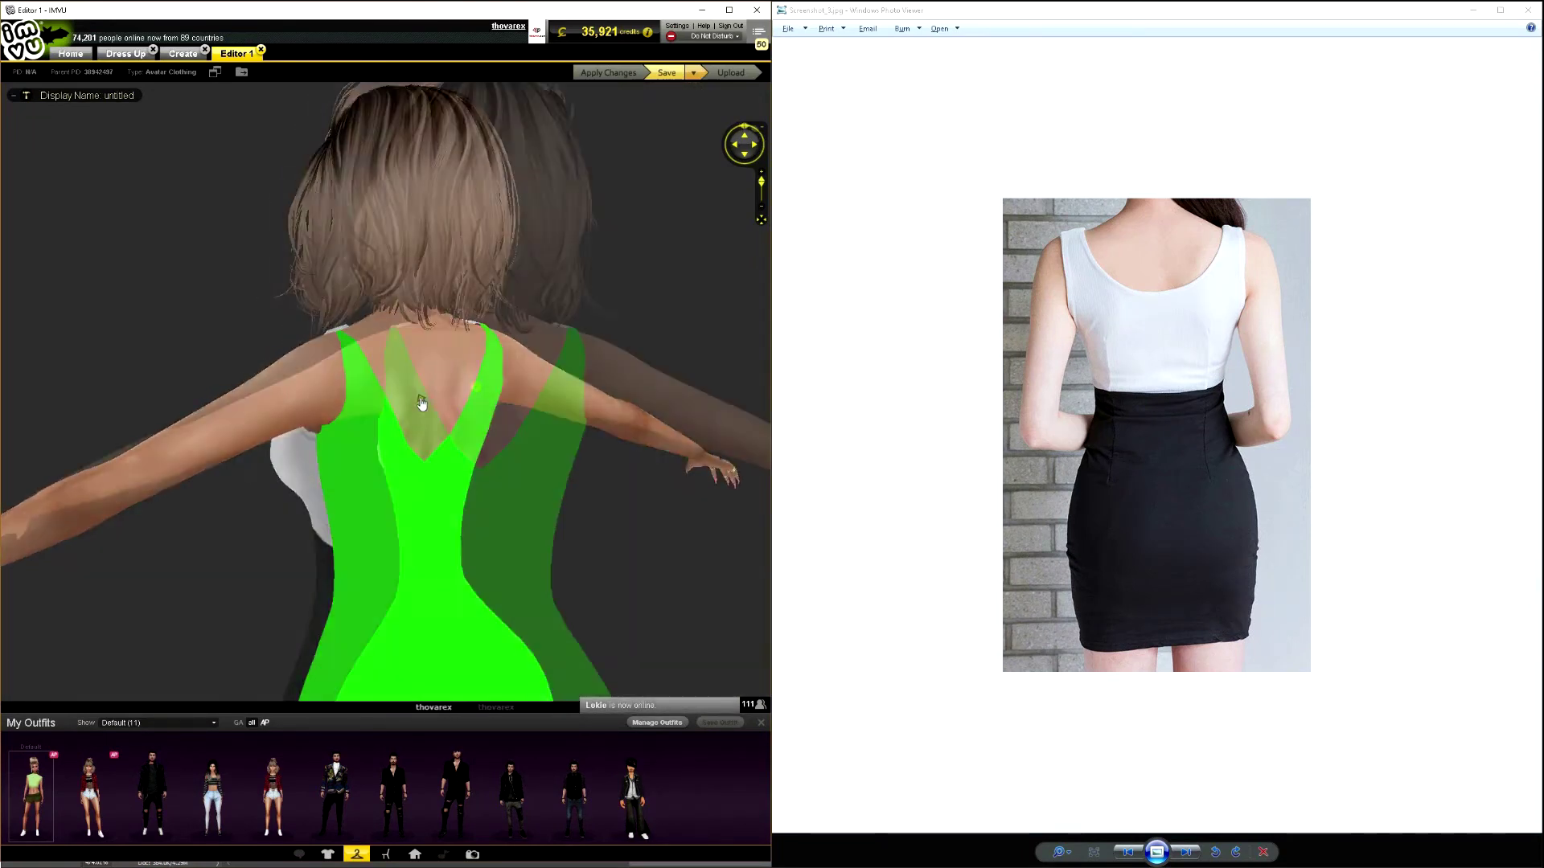
Switch to Photoshop, bring up document 2 and open the wireframe map from the X-MAPS folder.
key(super)
key(alt+Tab)
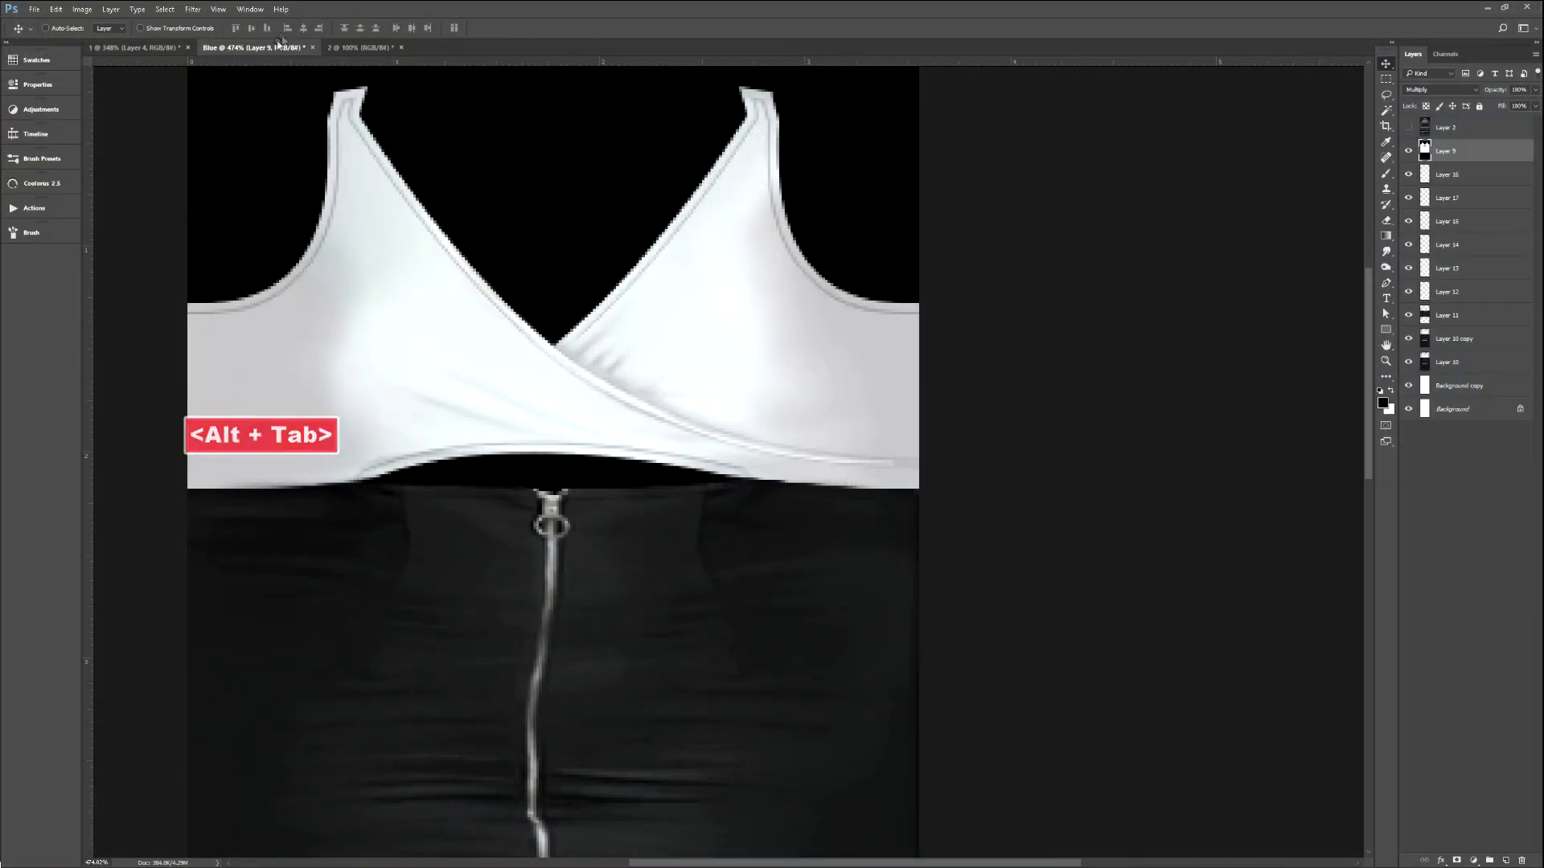
click(341, 46)
key(ctrl+o)
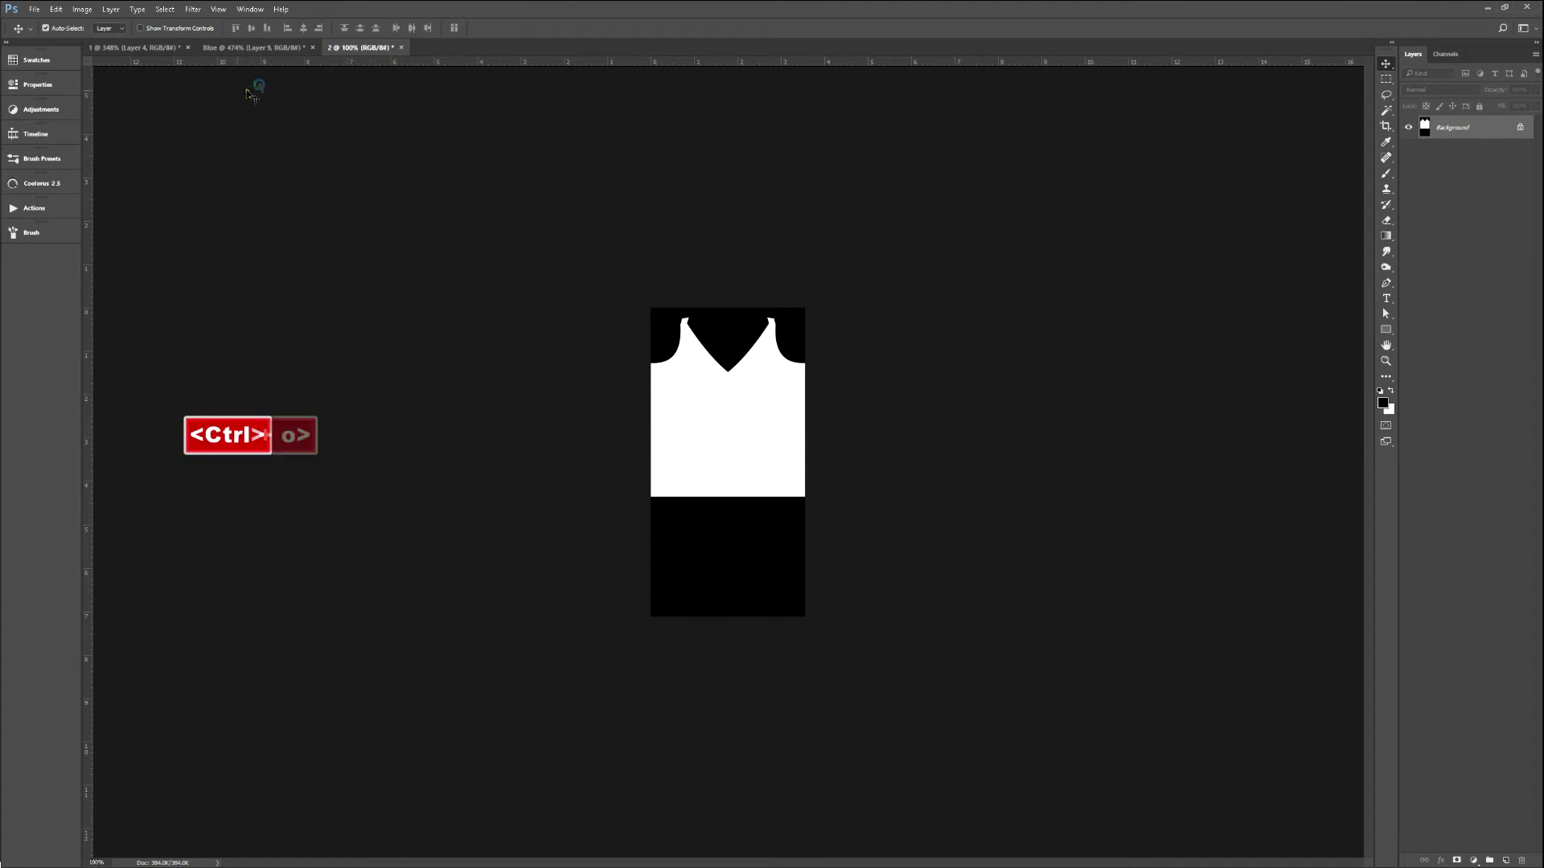
click(637, 173)
double_click(541, 241)
click(519, 232)
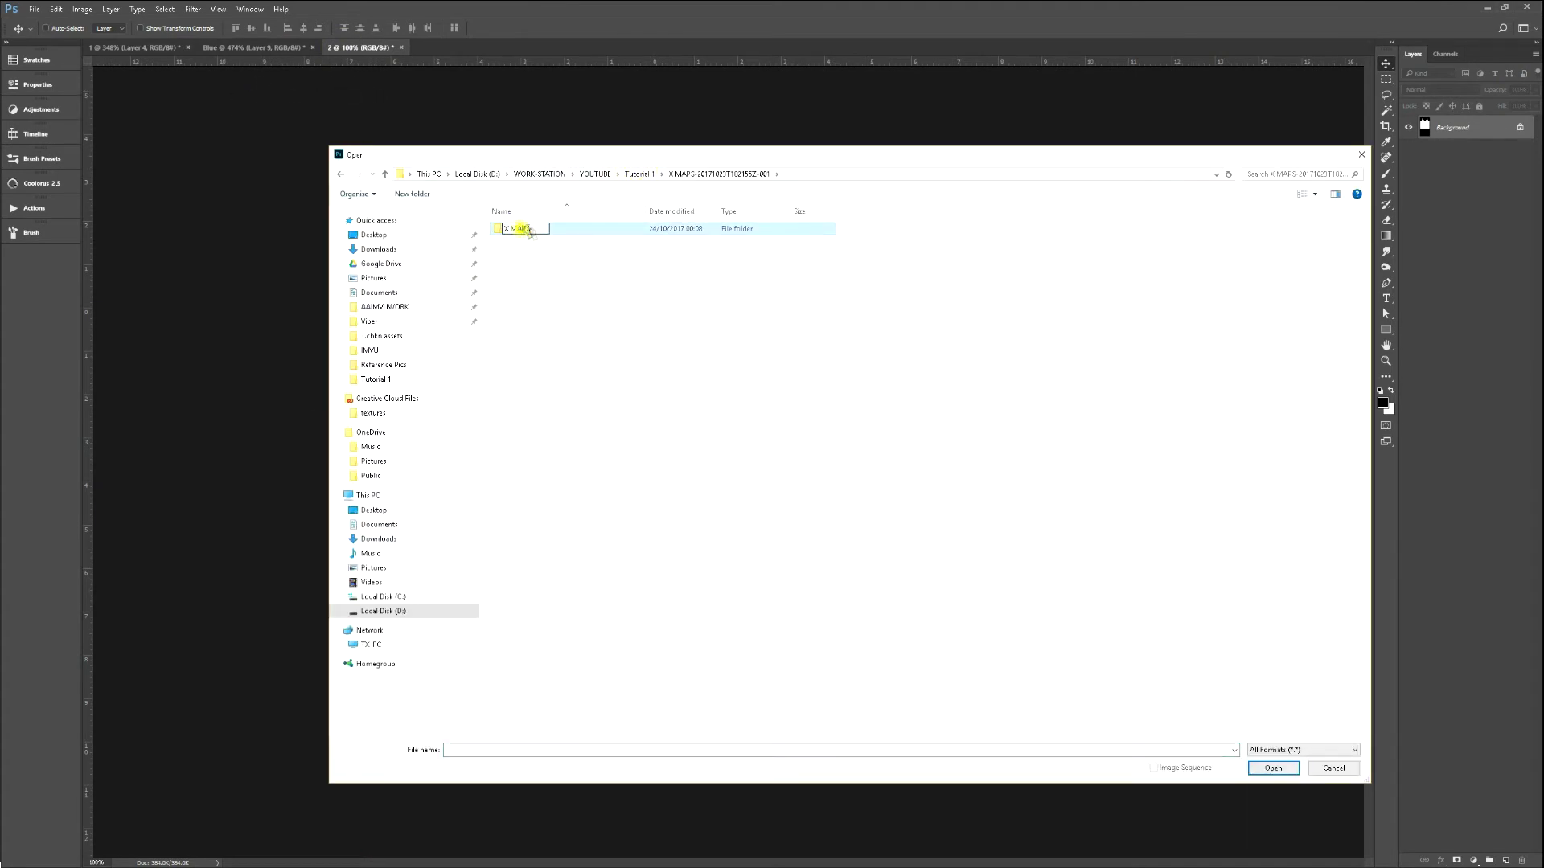
double_click(584, 234)
double_click(587, 233)
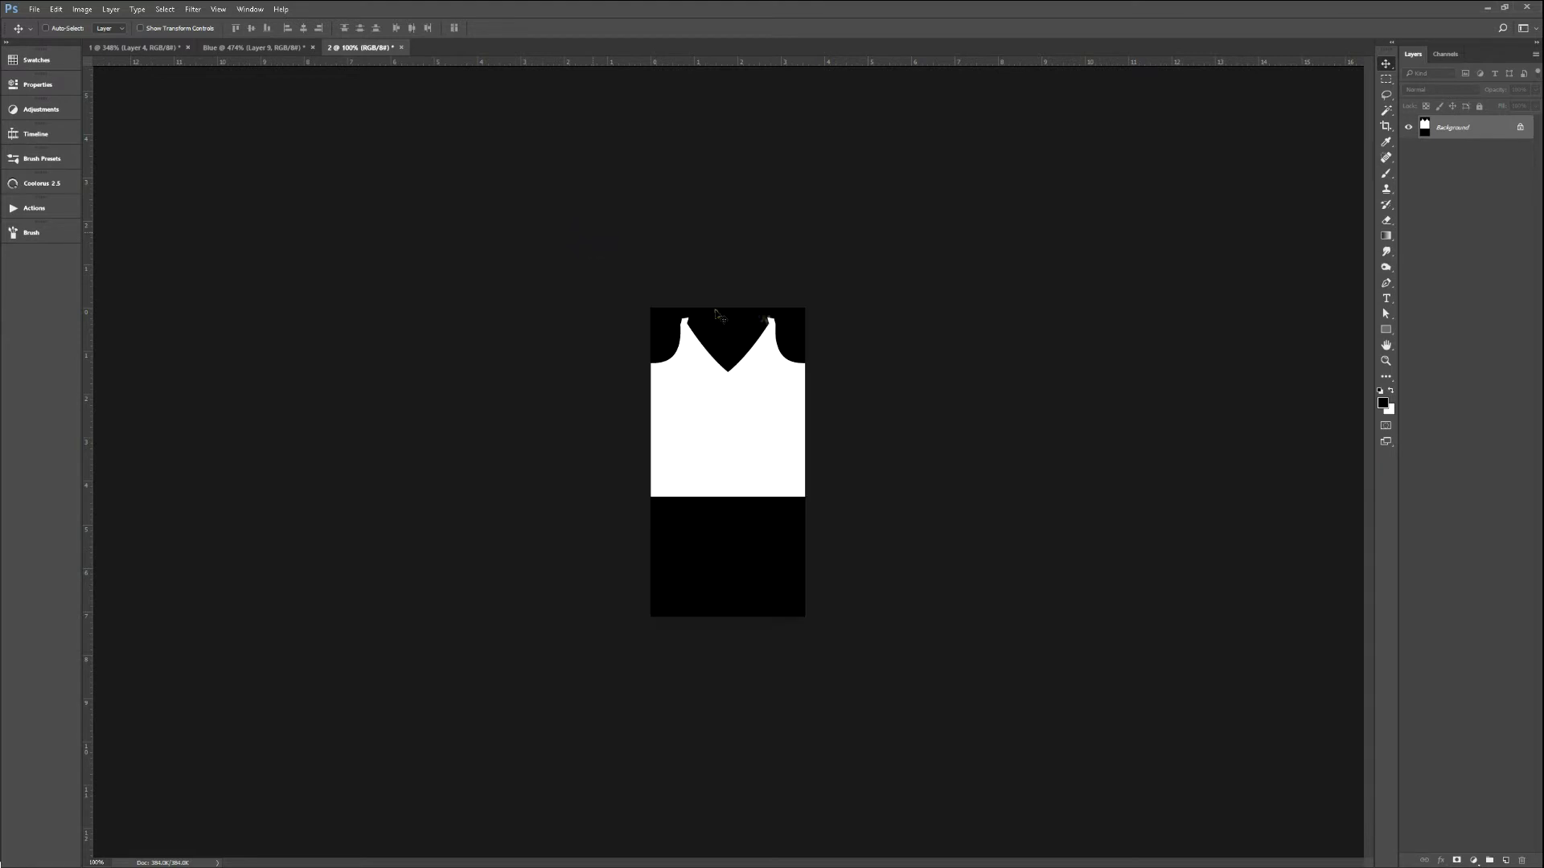
Copy the entire wireframe map into document 2 as a new layer and set its opacity to 30%.
key(ctrl+a)
key(ctrl+c)
key(ctrl+w)
click(787, 325)
key(ctrl+v)
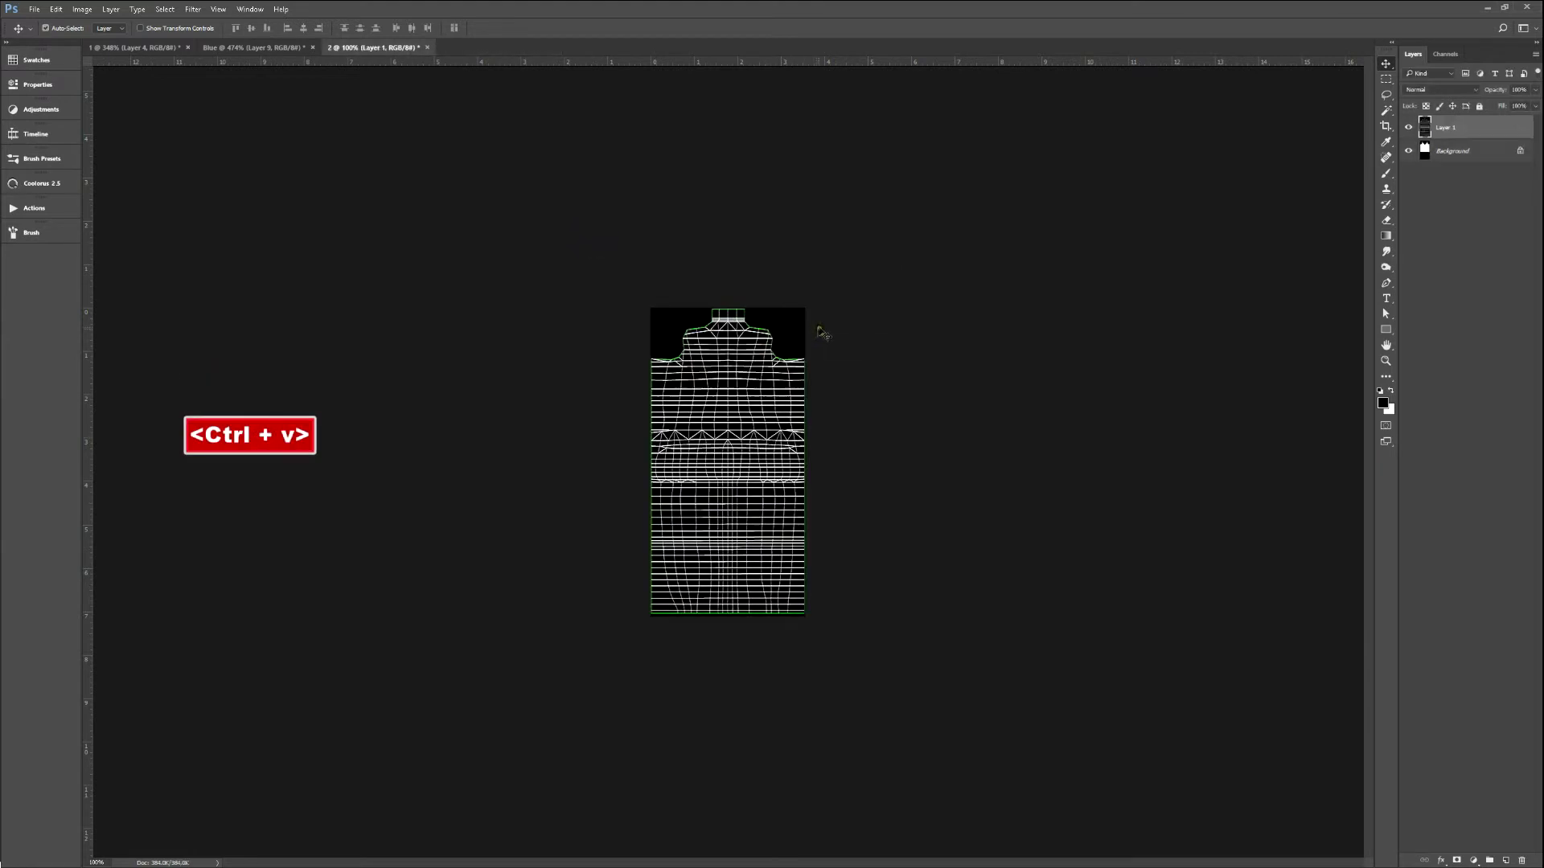
key(v)
key(3)
ctrl+click(731, 365)
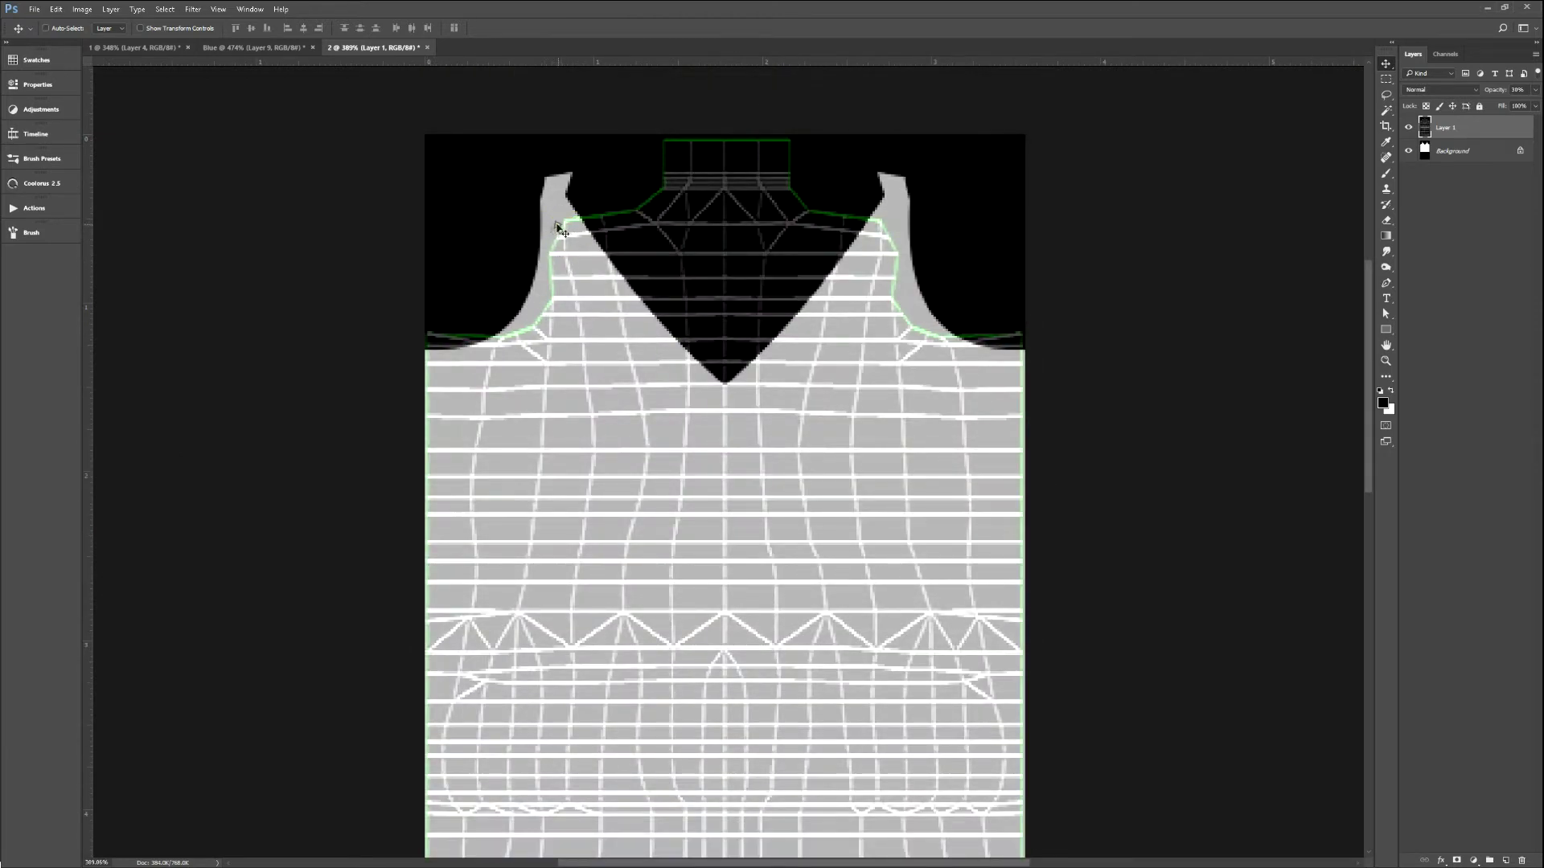
Create a new document named green and fill its background with dark red.
key(g)
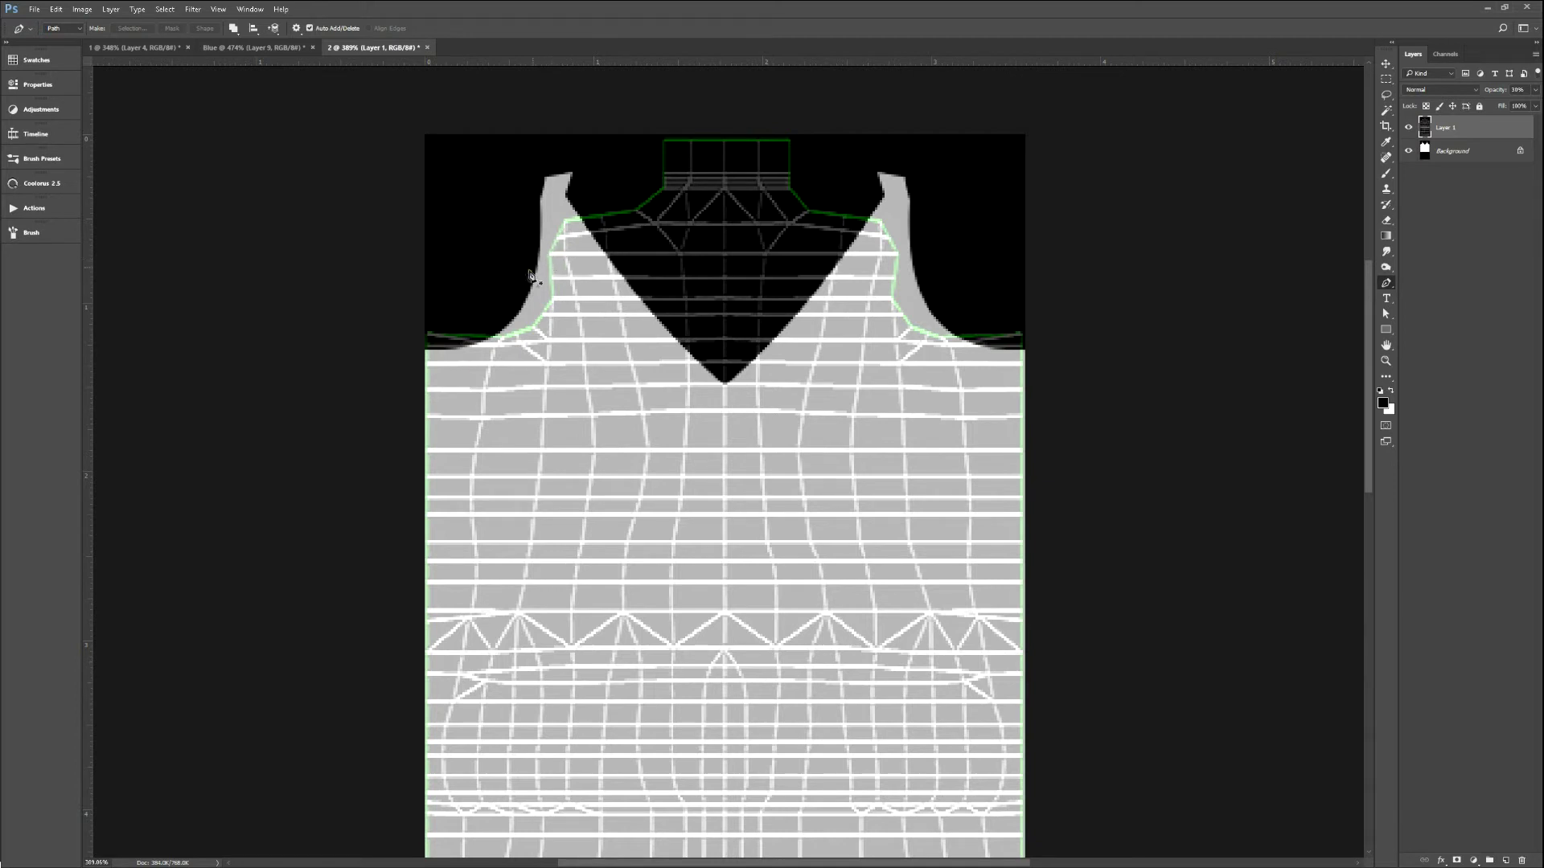
key(ctrl+n)
text(green)
click(546, 94)
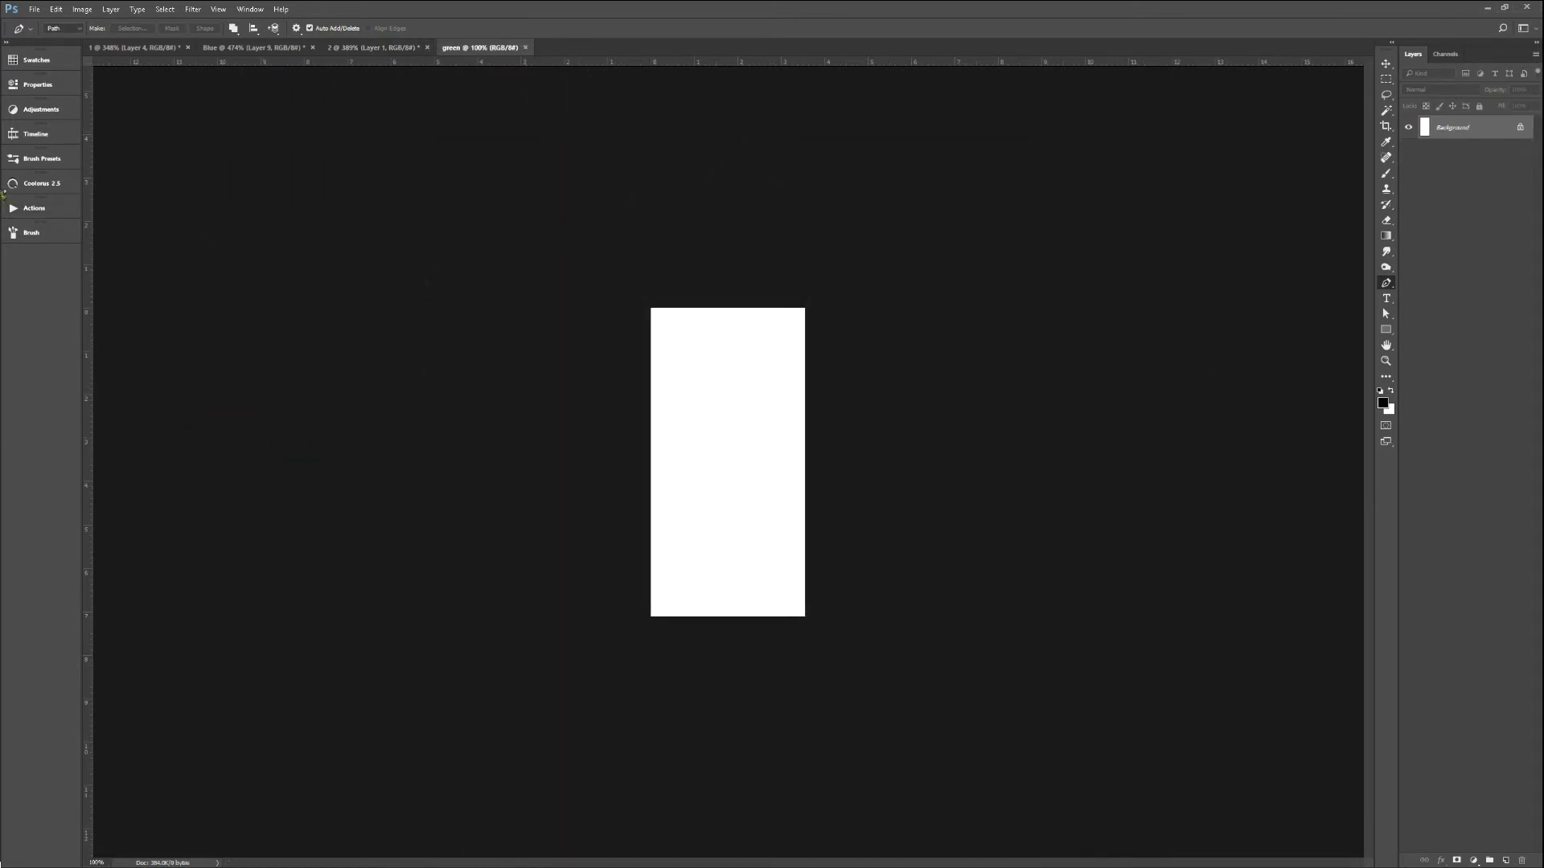
click(1383, 402)
click(913, 208)
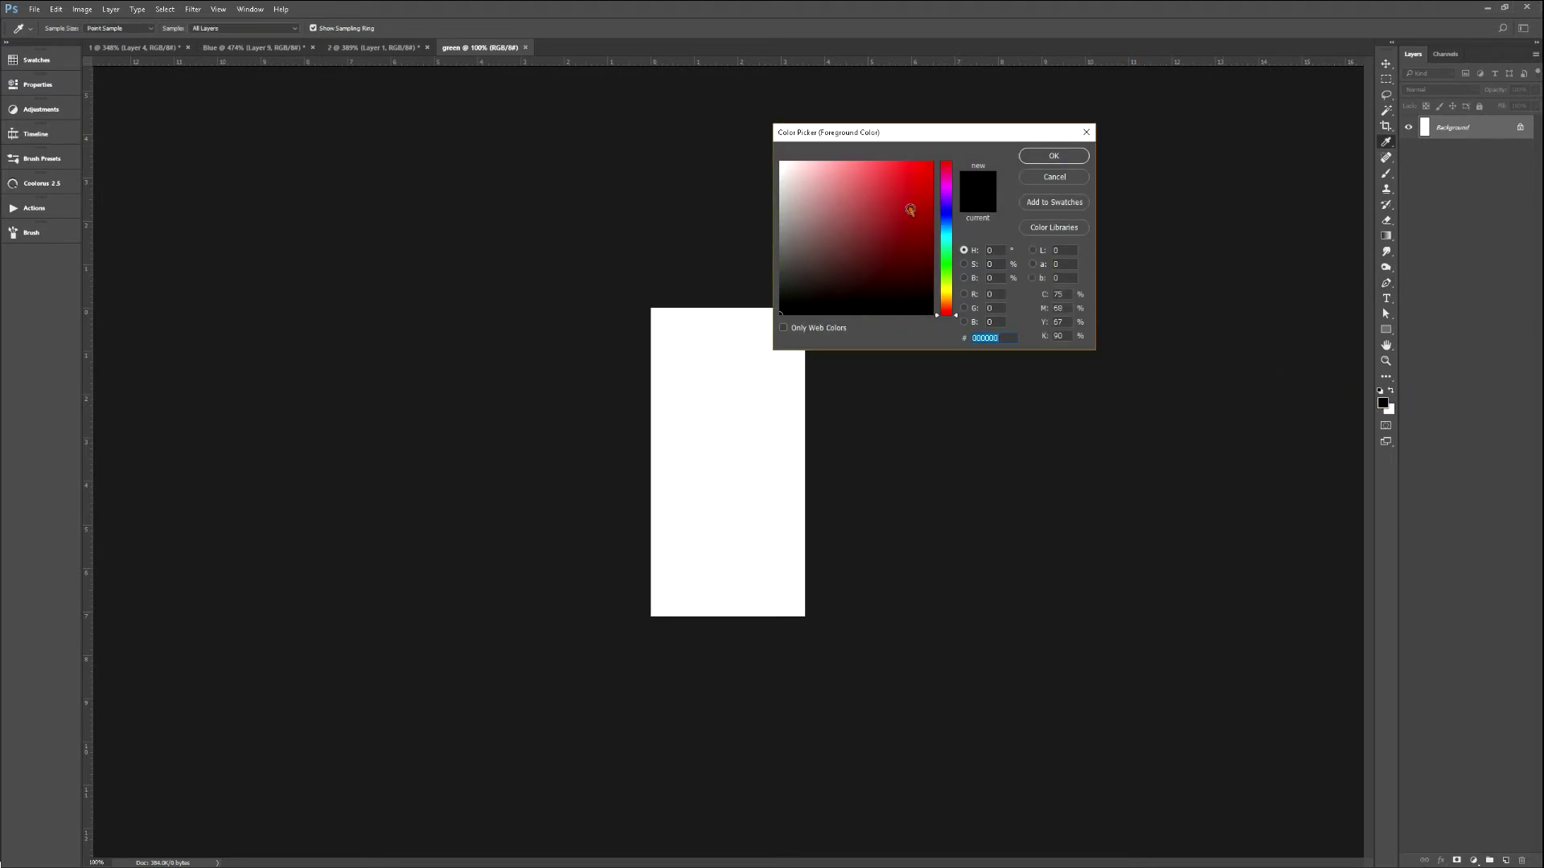
click(1055, 155)
key(alt+BackSpace)
Copy the wireframe layer from document 2 into the green document and set its opacity to 30%.
click(397, 47)
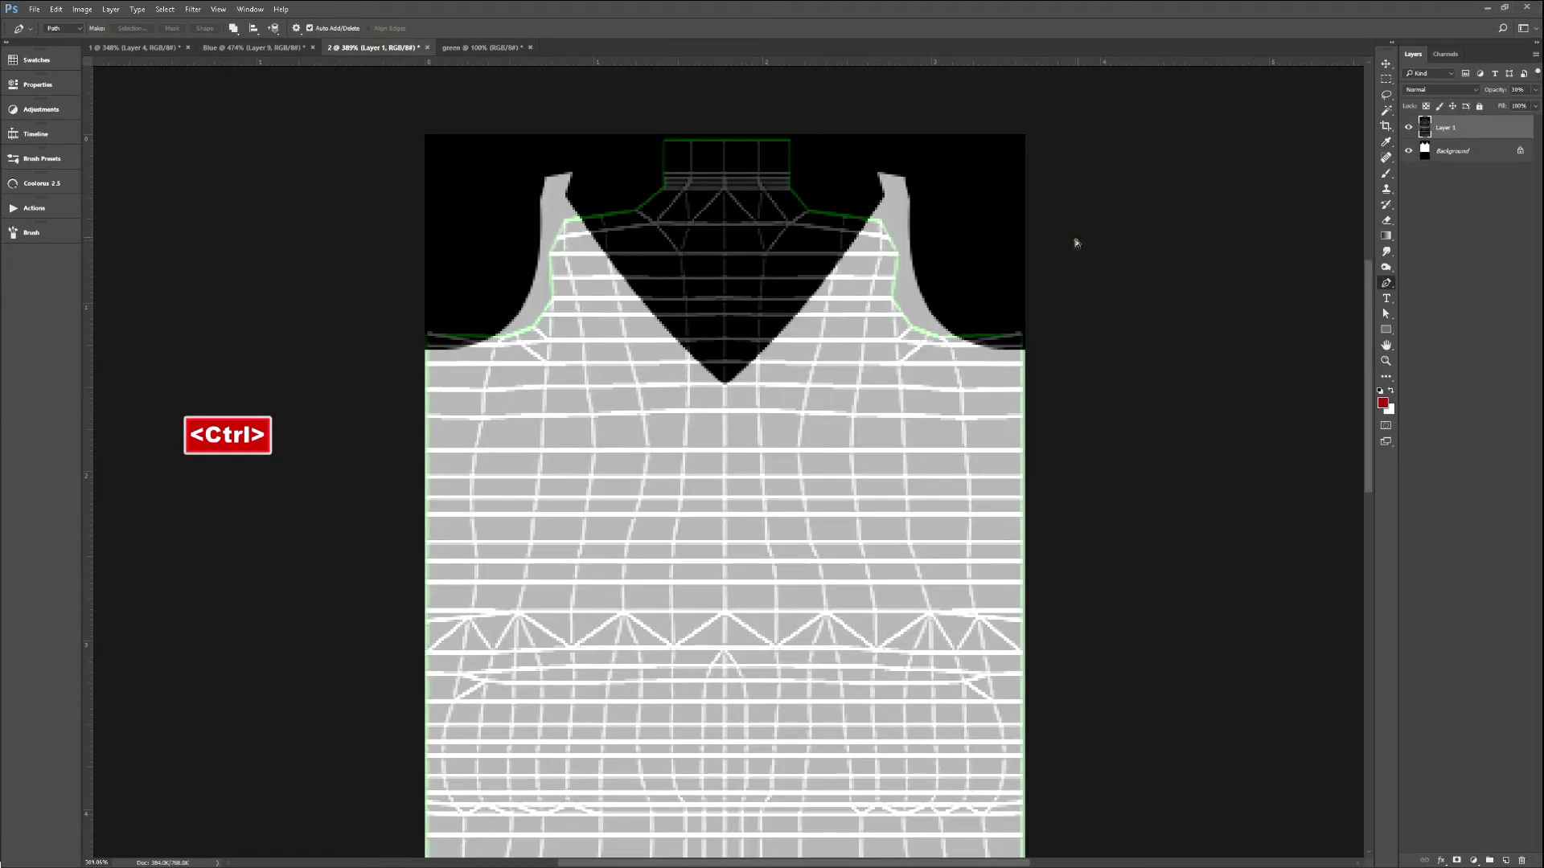
key(ctrl+x)
click(479, 47)
key(ctrl+v)
key(v)
key(3)
Export the red wireframe texture with the saved action and apply it to the avatar's back in IMVU.
key(F2)
key(alt+Tab)
key(ctrl+a)
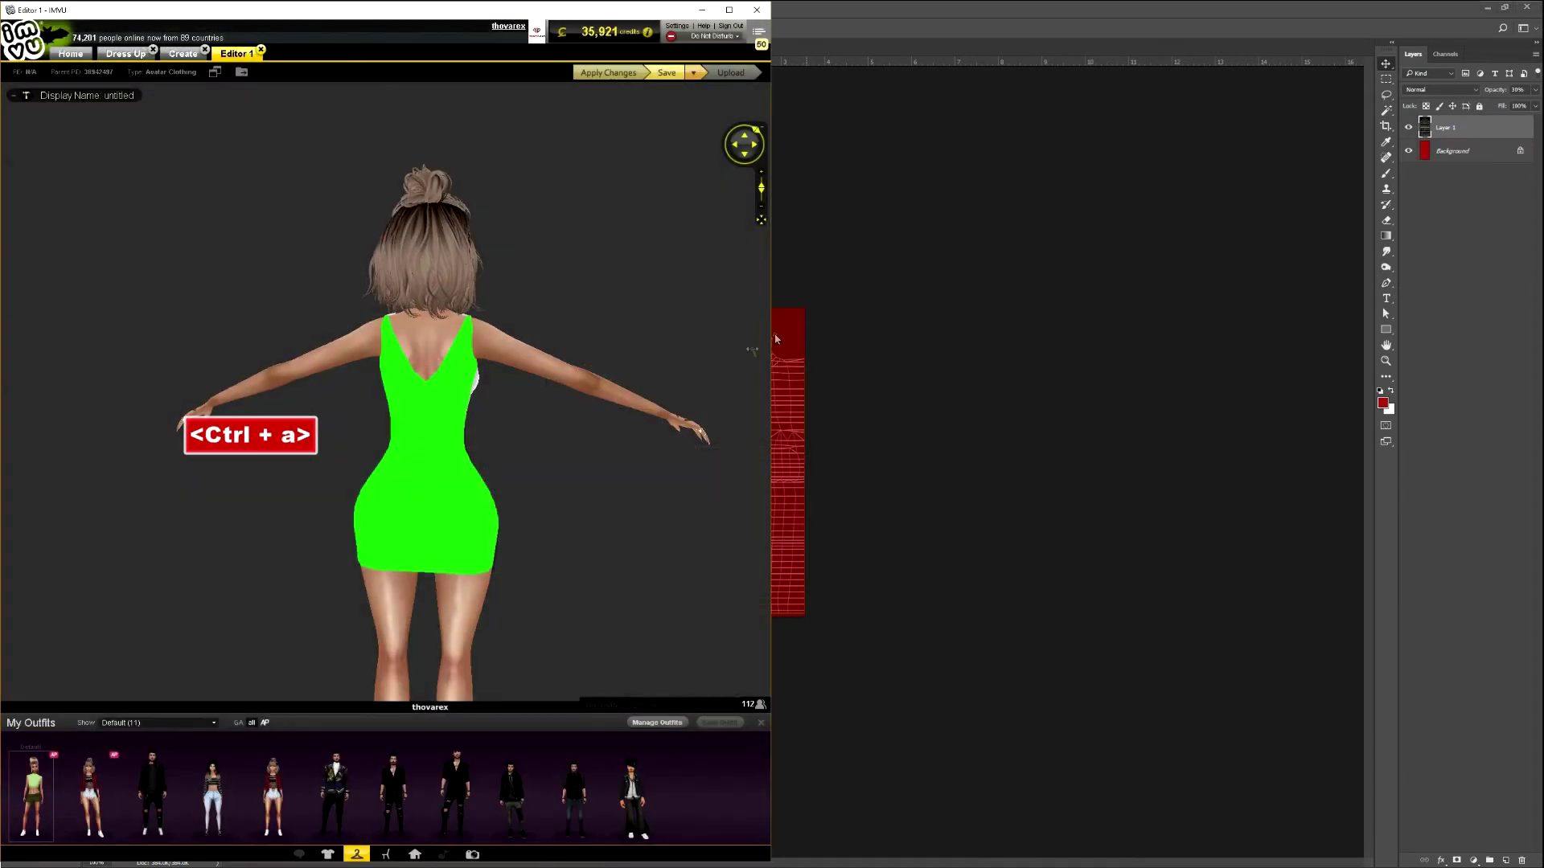
click(314, 400)
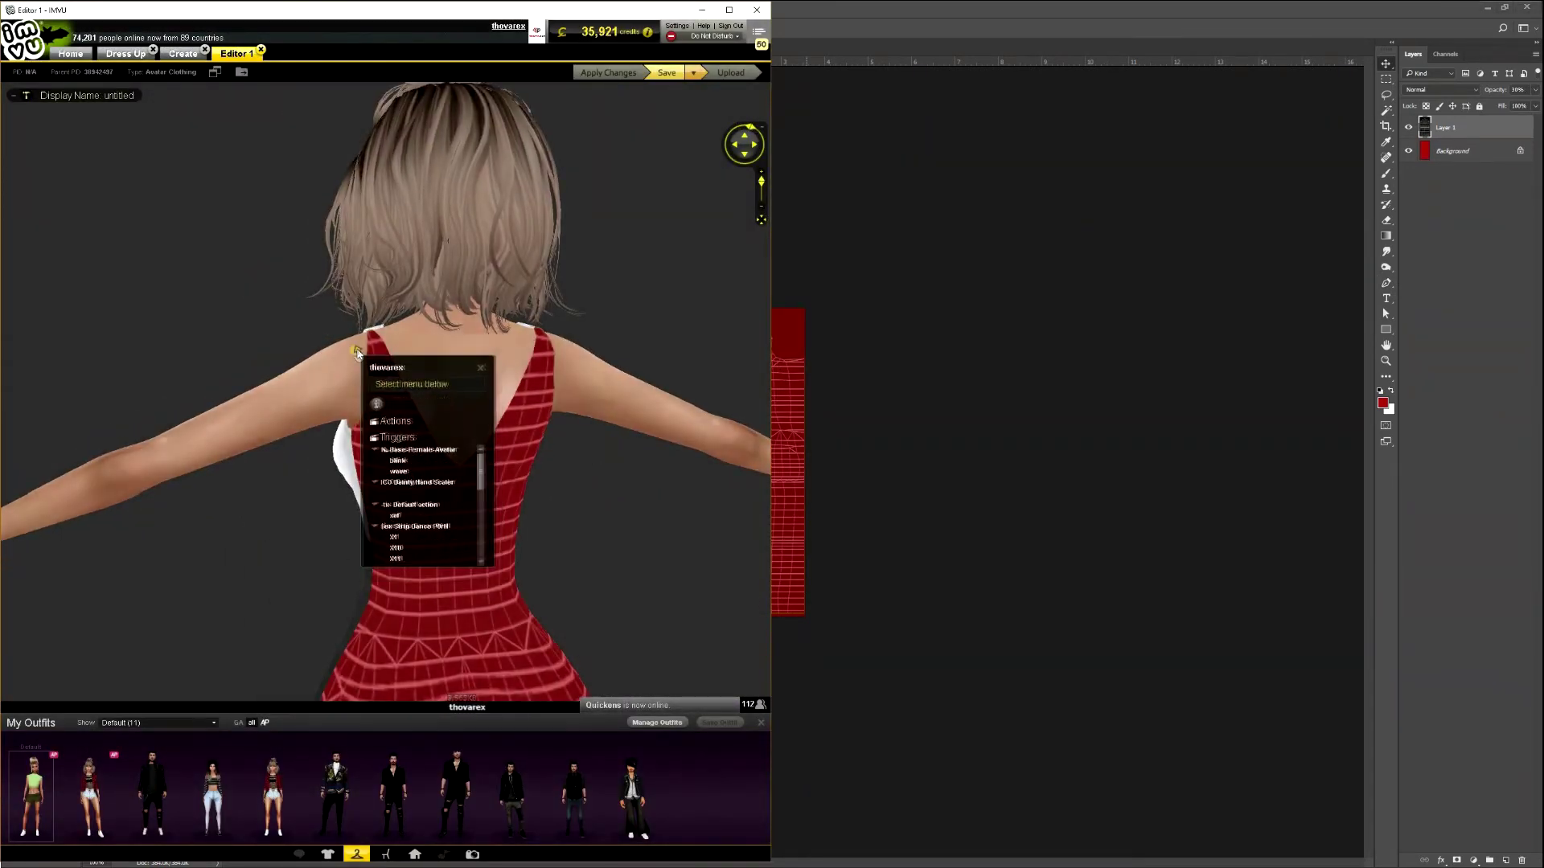
click(333, 403)
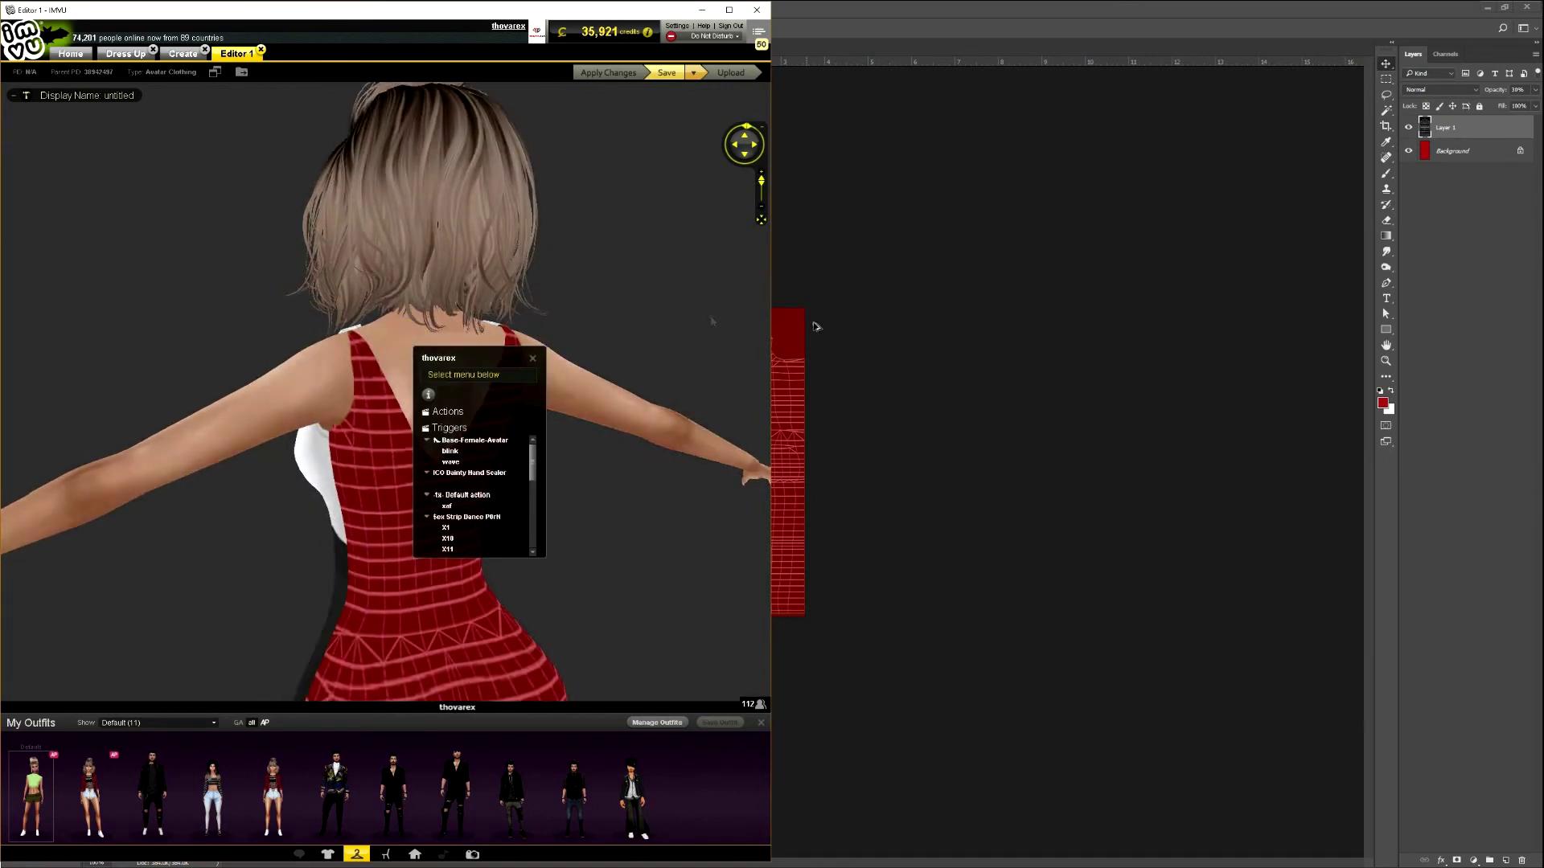
Compare the wireframe lines on the avatar's back with the flat map to locate the straps and neckline.
click(837, 336)
key(space)
ctrl+click(700, 351)
key(alt+Tab)
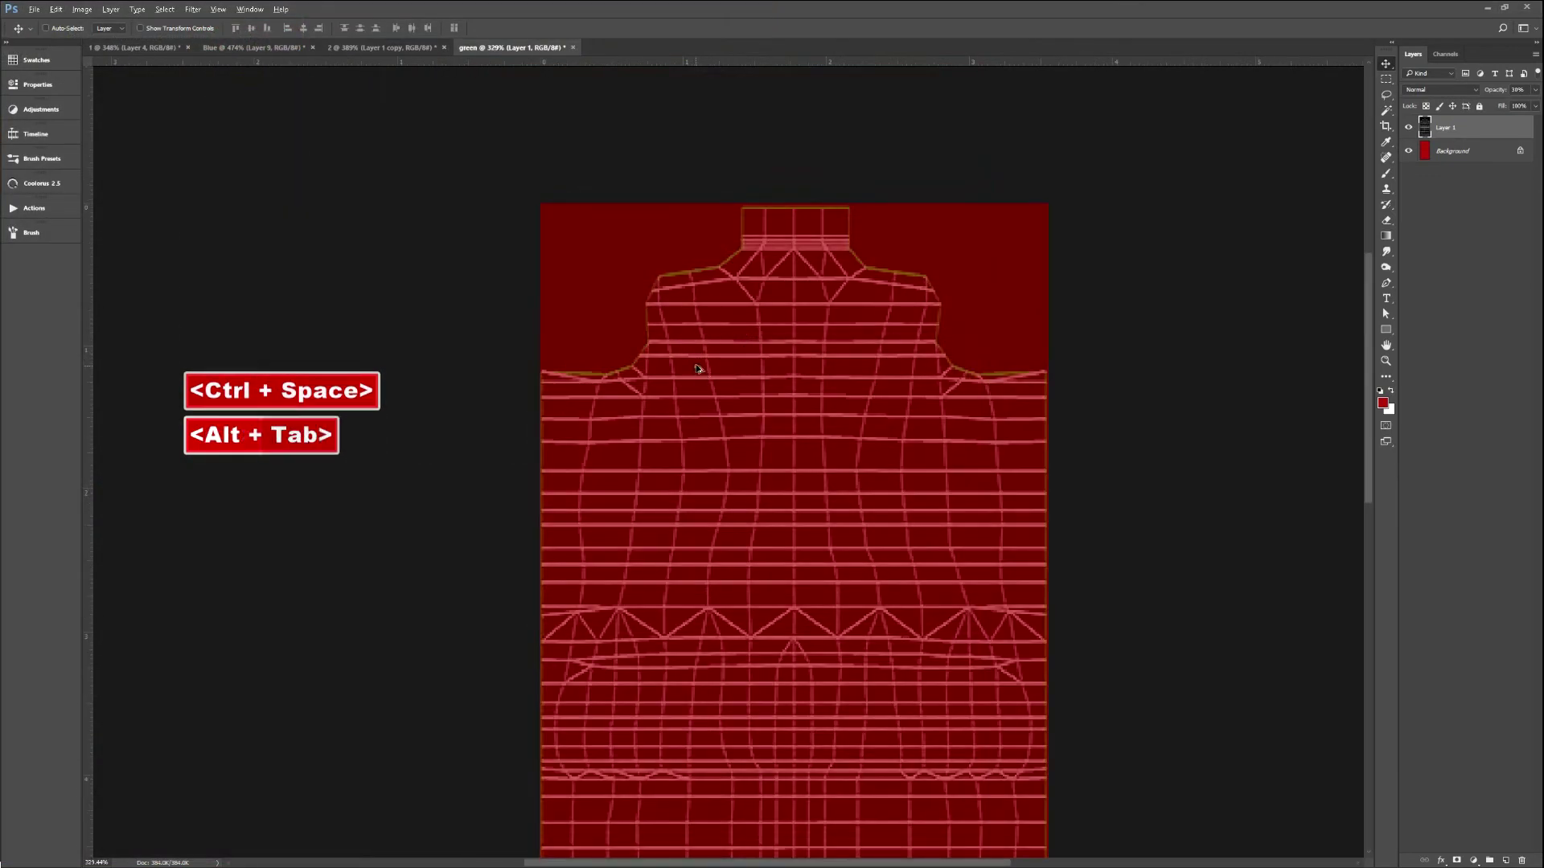
drag(544, 383, 915, 312)
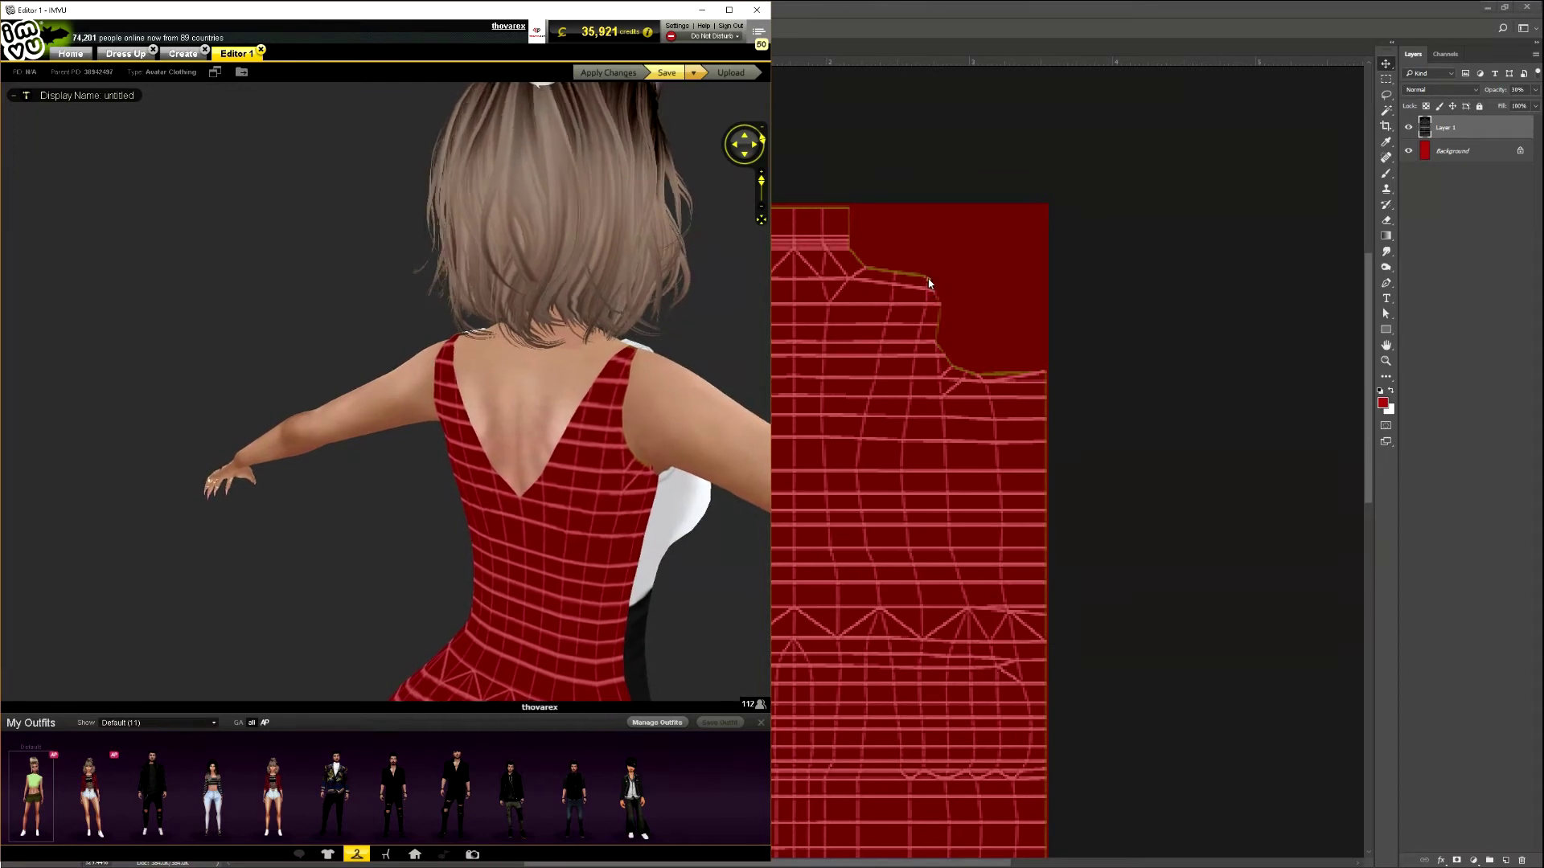
click(929, 278)
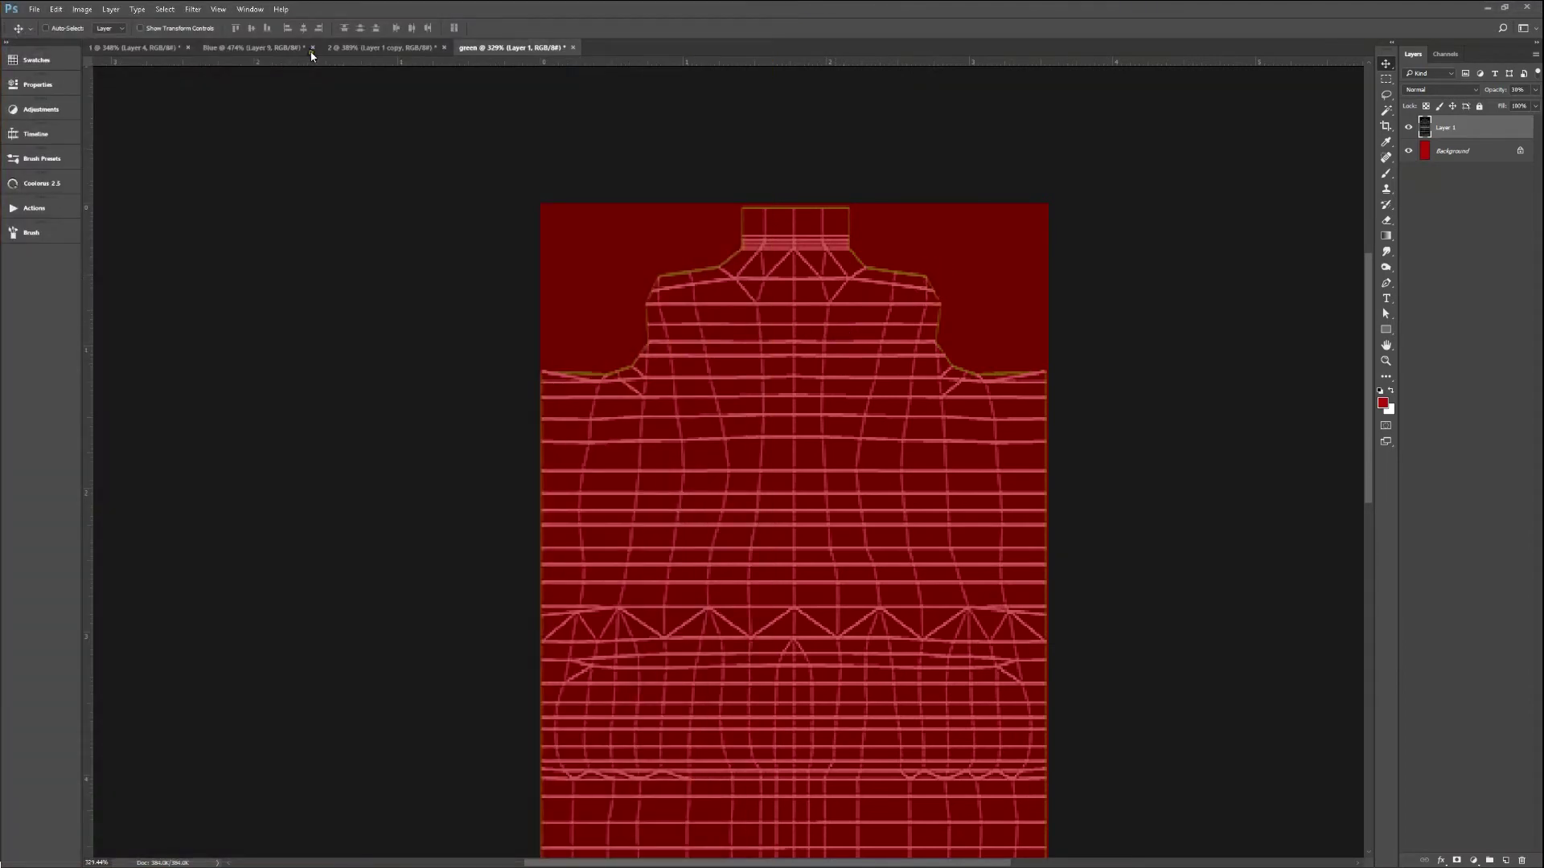
In document 2, draw a Pen path along the left armhole and strap, looping around above the canvas.
click(366, 47)
key(g)
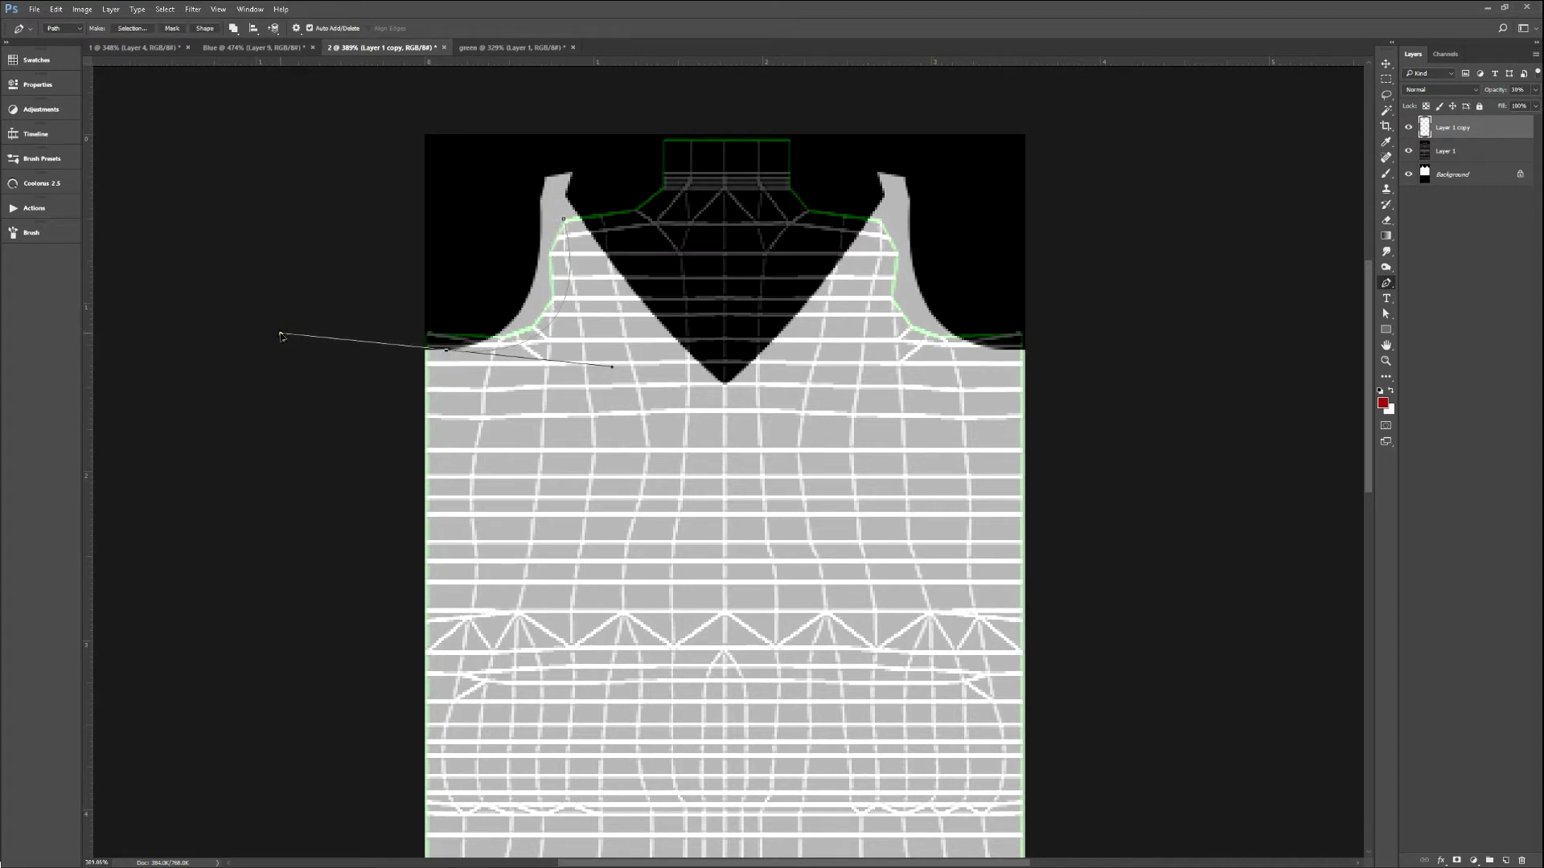
click(441, 142)
click(1144, 111)
click(1086, 148)
click(549, 145)
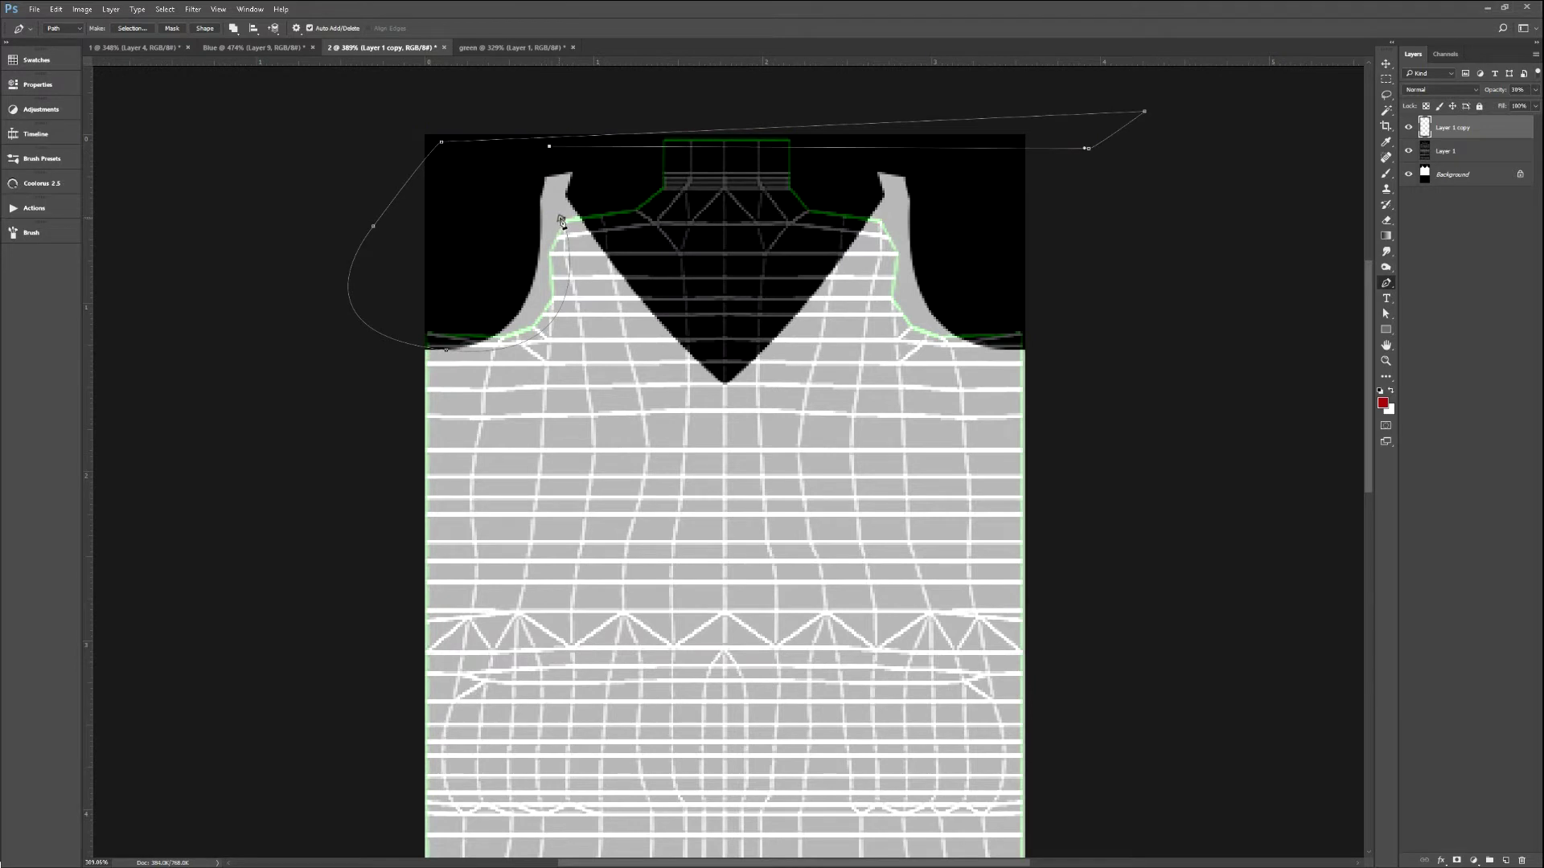
Add a new layer directly above the Background and fill the armhole path's selection with black on it.
click(1478, 179)
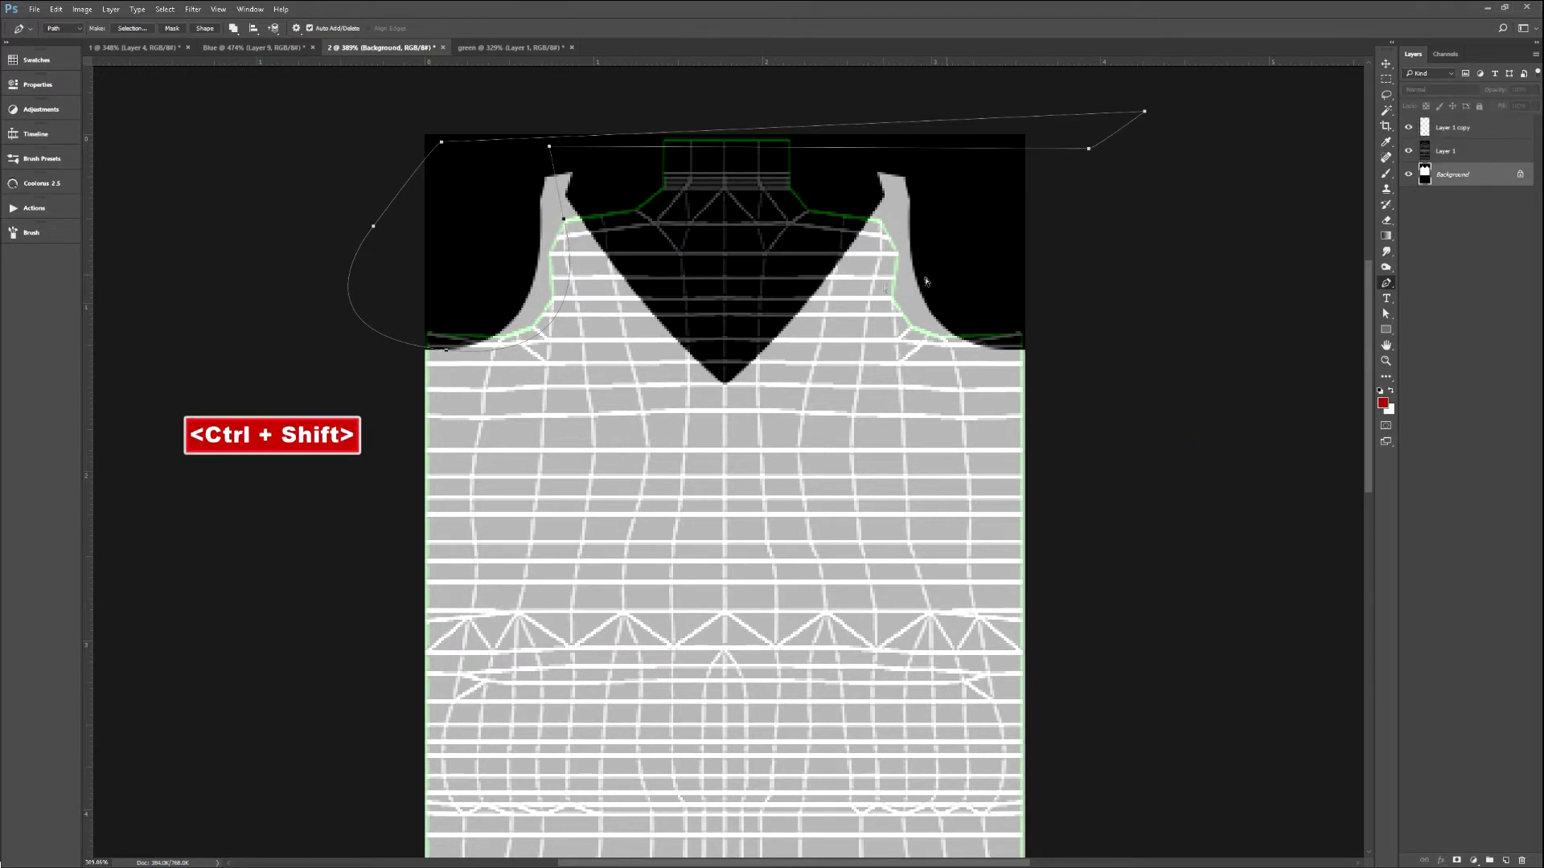
key(ctrl+shift+n)
key(Return)
key(ctrl+Return)
key(d)
key(alt+BackSpace)
key(ctrl+d)
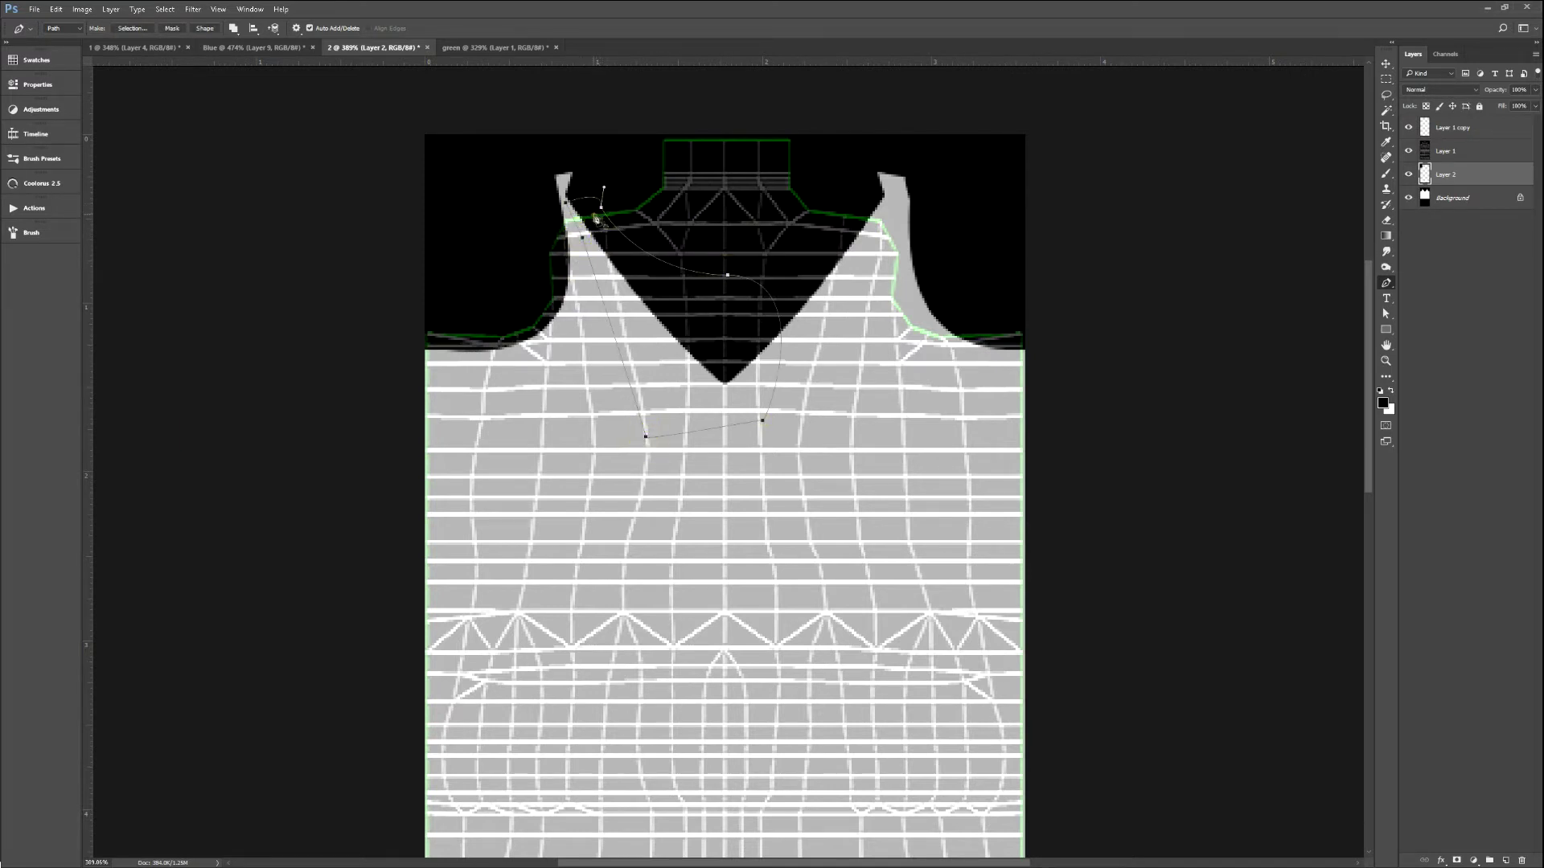
Fill the outlined back neckline area with white and add a horizontally flipped copy of the layer for the other side.
key(ctrl+BackSpace)
key(ctrl+d)
key(ctrl+j)
key(ctrl+t)
right_click(799, 358)
click(849, 540)
key(Return)
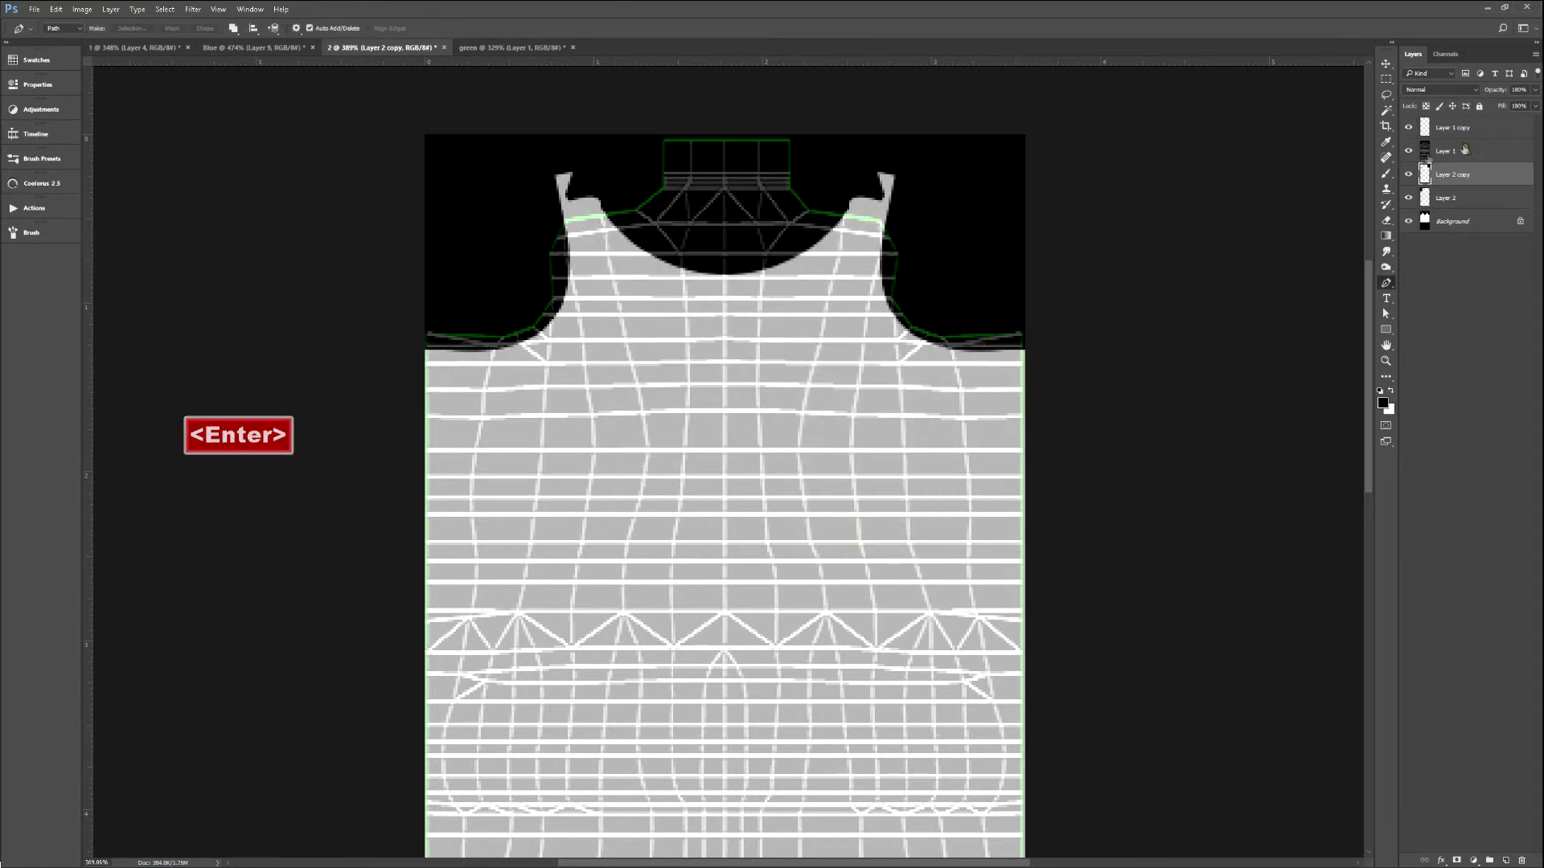
Hide the wireframe layer and inspect the updated back neckline and straps on the avatar in IMVU, zooming and rotating around it.
click(1407, 150)
key(F2)
key(alt+Tab)
key(ctrl+a)
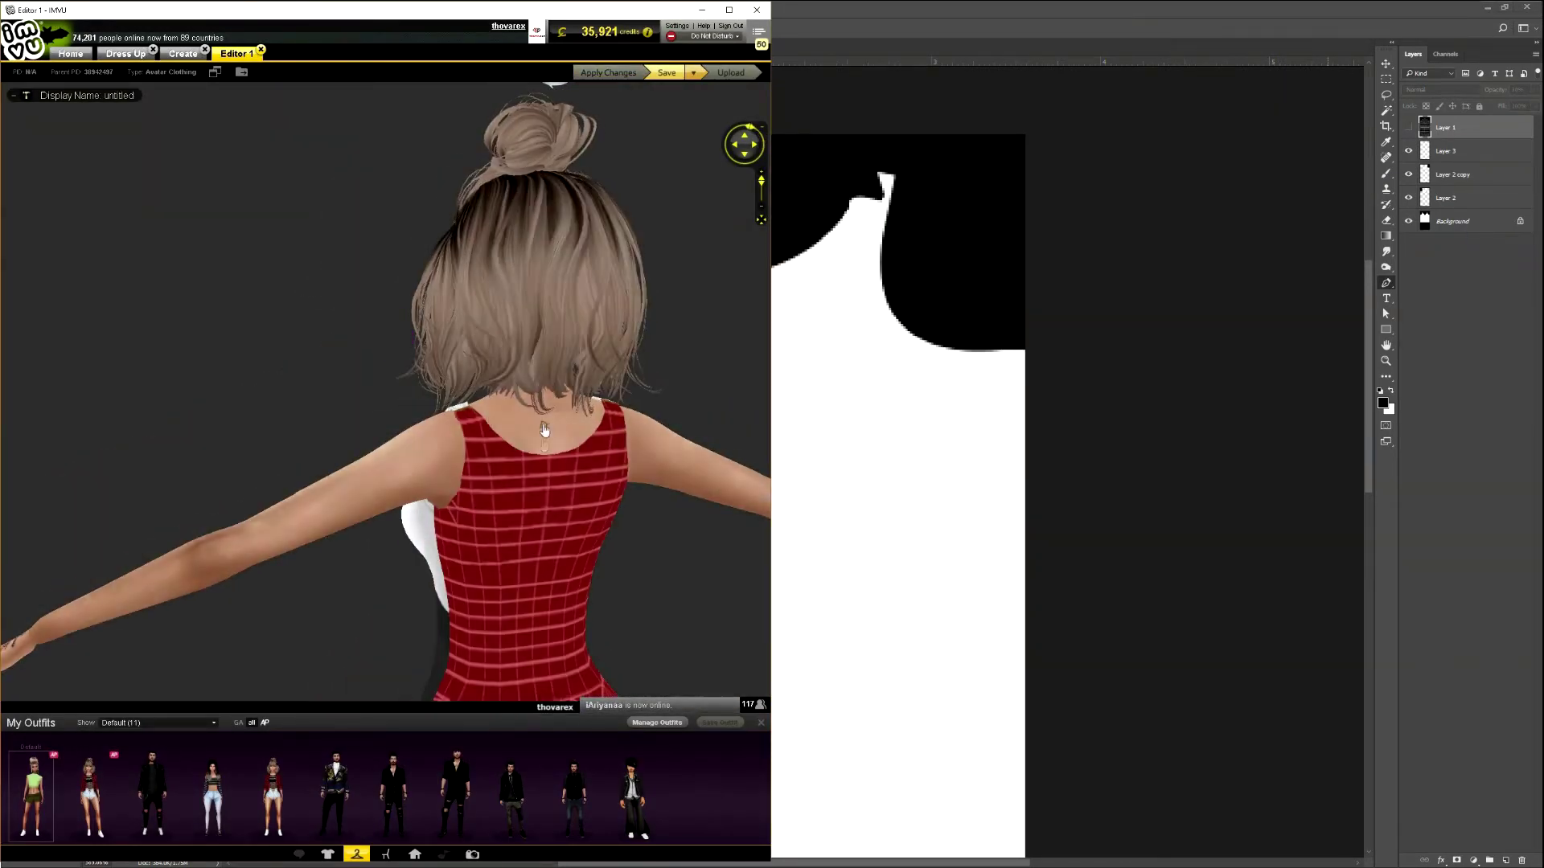
scroll(543, 441, down, 5)
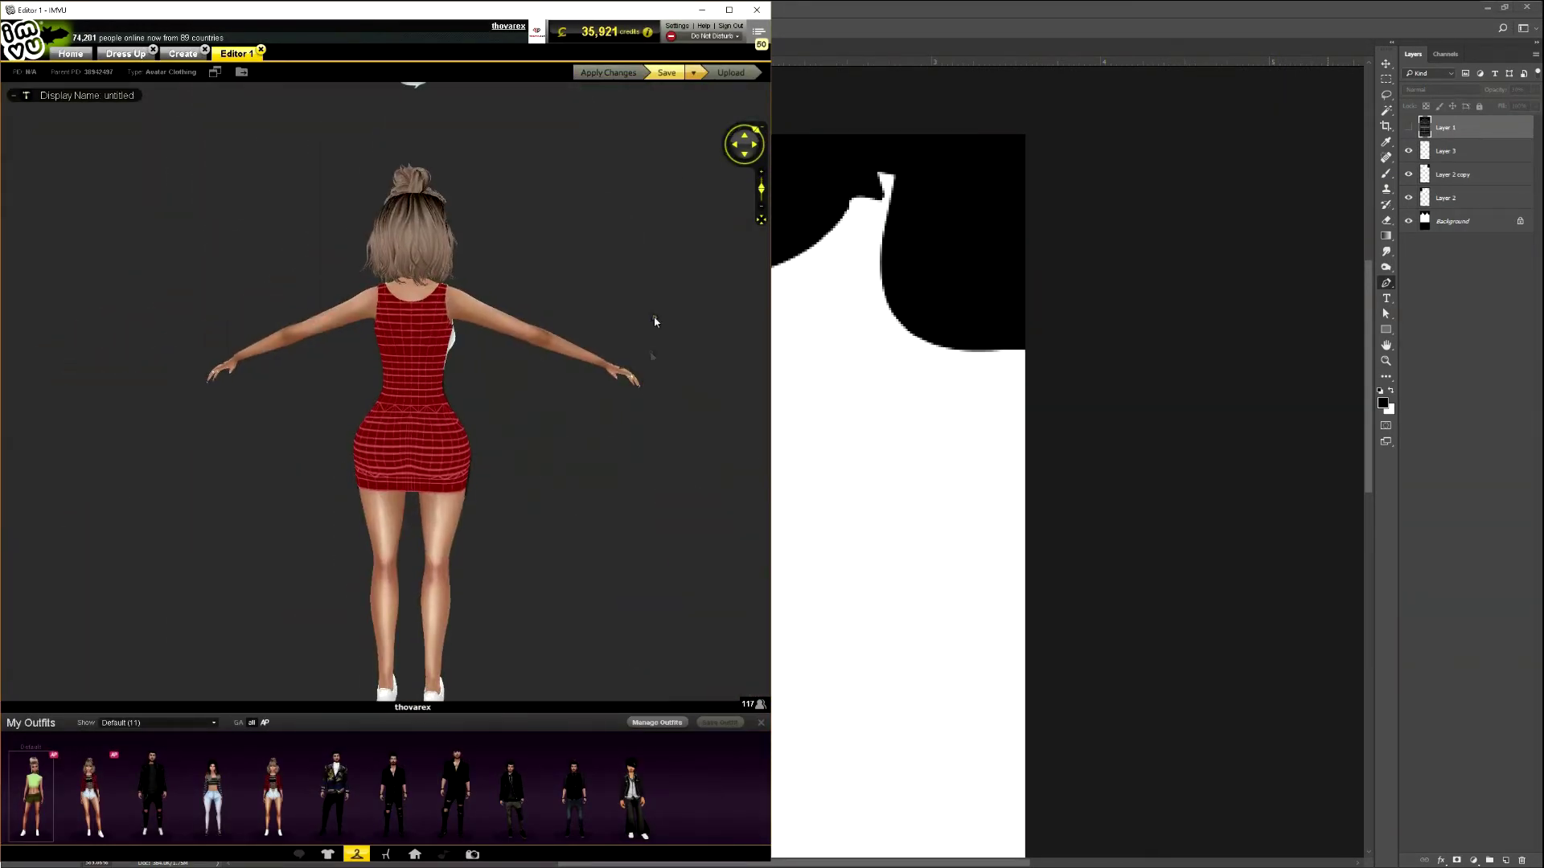
key(super+Up)
drag(776, 390, 792, 374)
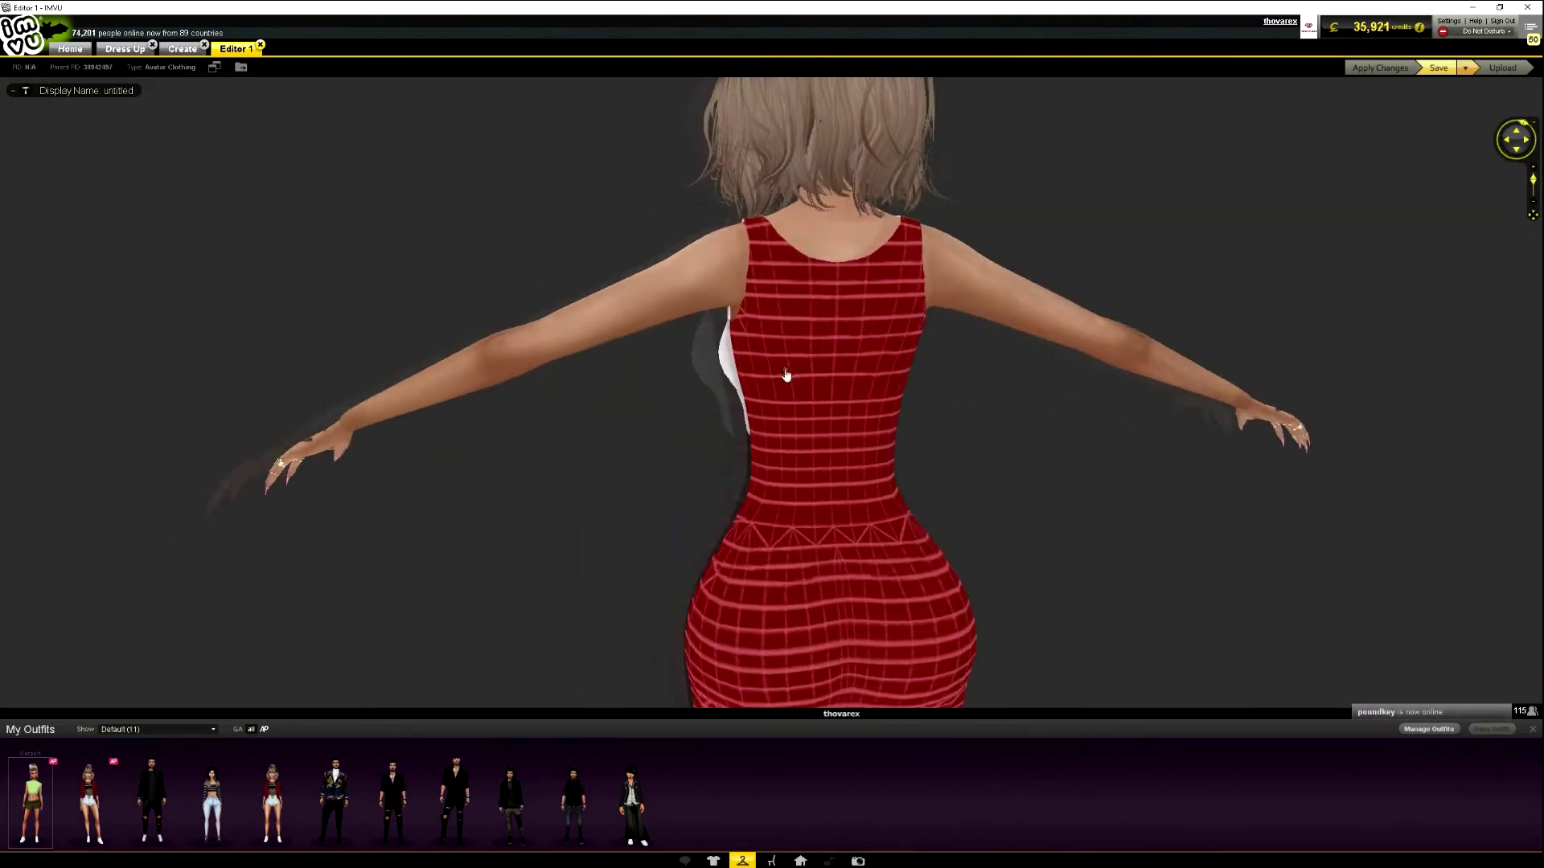
Capture the back-view reference photo of the white top and black skirt to the clipboard and return to Photoshop.
key(alt+Tab)
key(Print)
drag(1022, 218, 1302, 669)
key(ctrl+c)
key(alt+Tab)
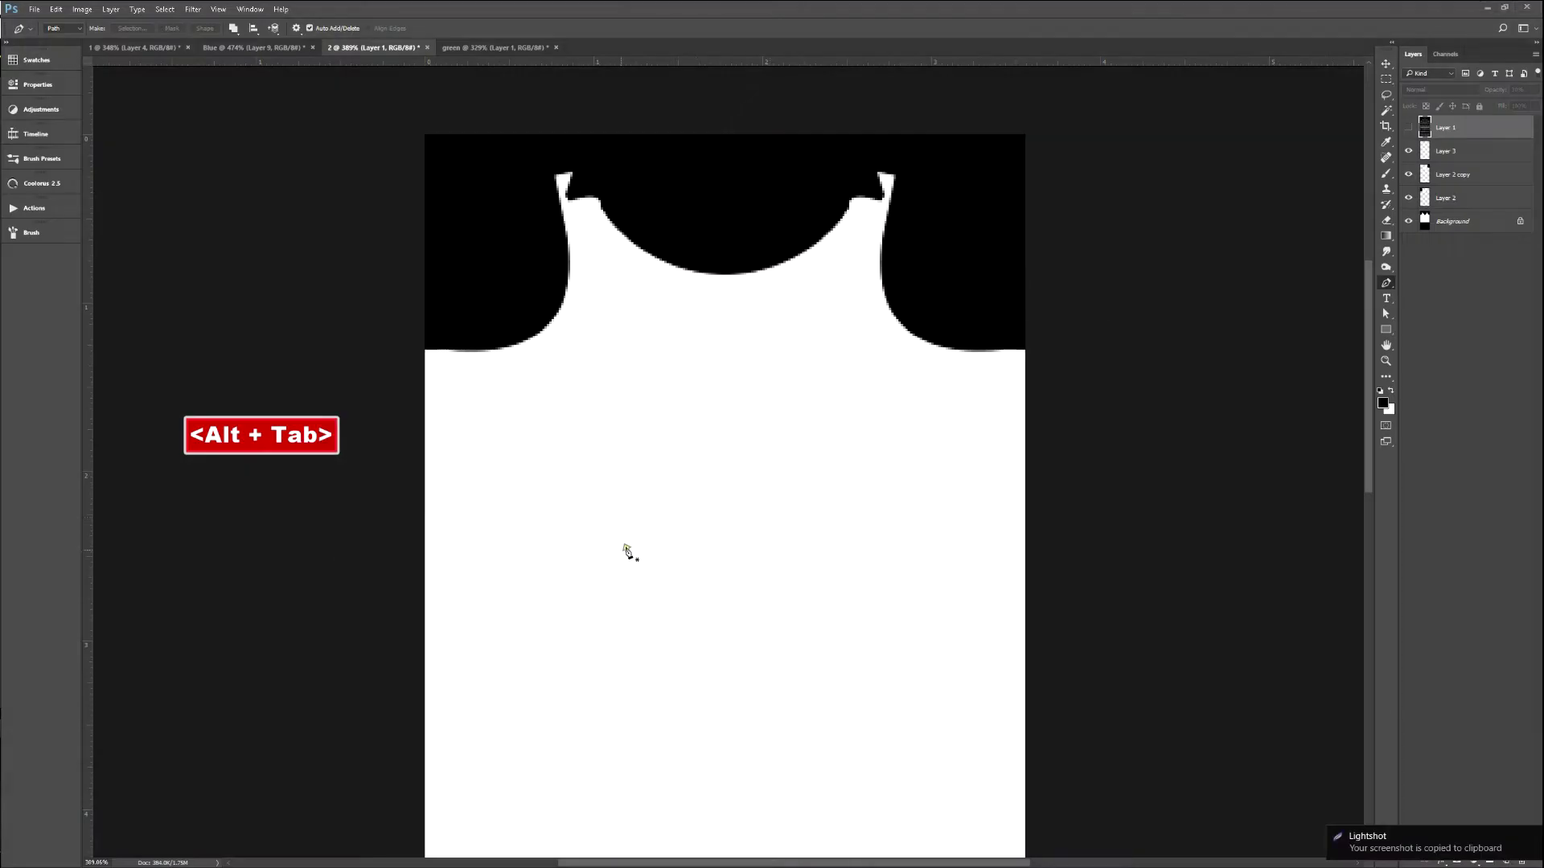
Show the wireframe layer again in document 2 and merge Layer 3 and the layers below it into the Background.
click(1408, 127)
click(1447, 151)
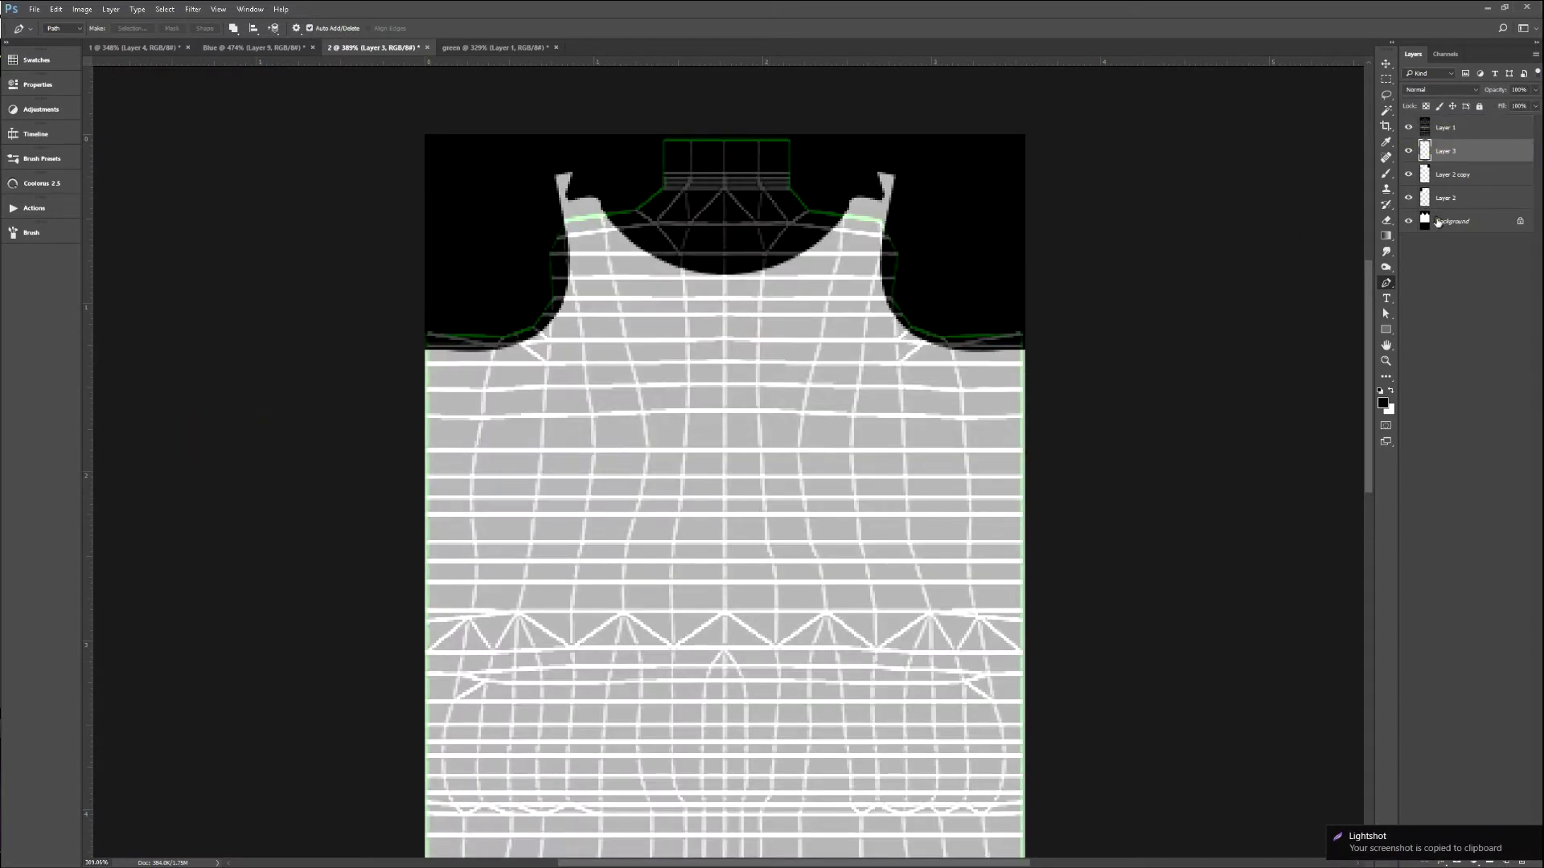
shift+click(1437, 223)
key(ctrl+e)
Paste the captured back-view photo into the green document above its red Background.
click(531, 46)
ctrl+click(1449, 150)
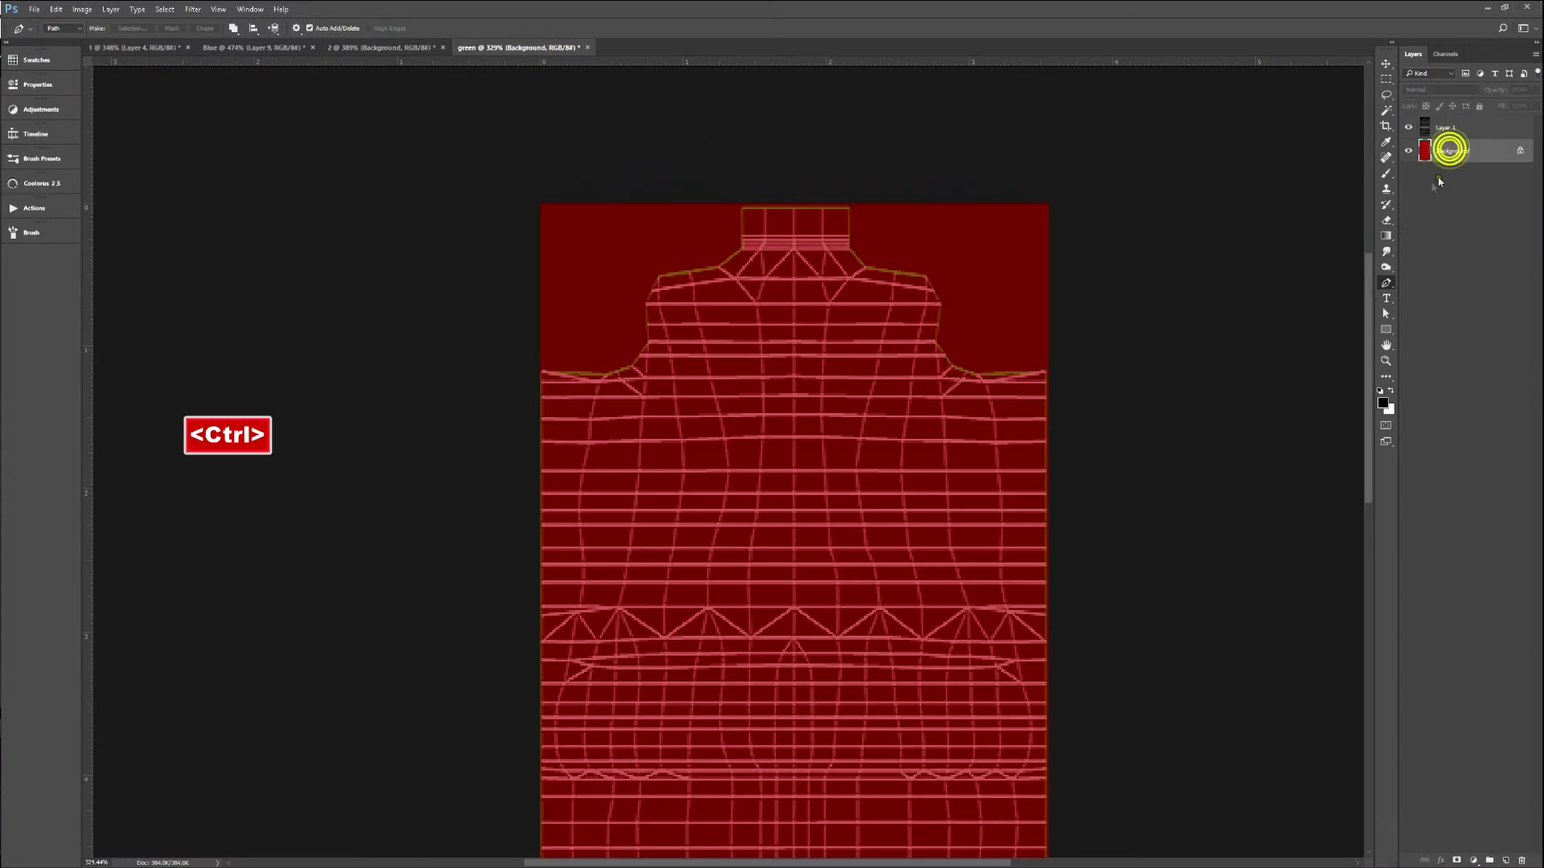
key(ctrl+v)
Copy the merged back opacity map from document 2 into the green document and blend it so the photo shows through its white areas.
click(396, 46)
key(ctrl+j)
key(ctrl+x)
click(508, 46)
key(ctrl+v)
click(1439, 89)
click(1439, 195)
Stamp the visible layers of the Blue document into a new layer and paste it directly above the photo in the green document.
click(1430, 172)
key(space)
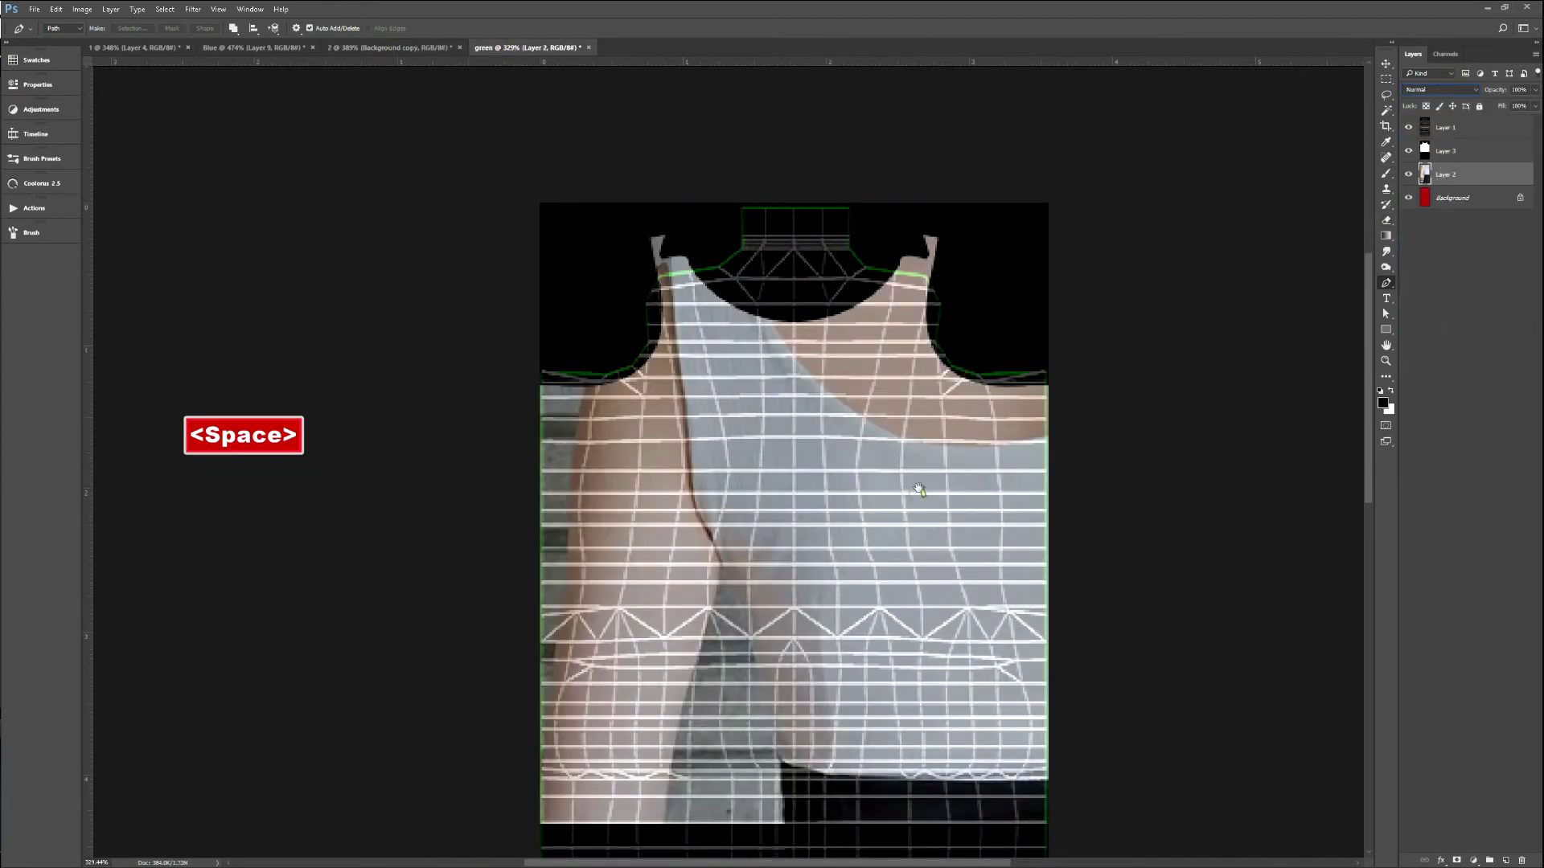
drag(882, 485, 799, 389)
click(126, 48)
click(226, 49)
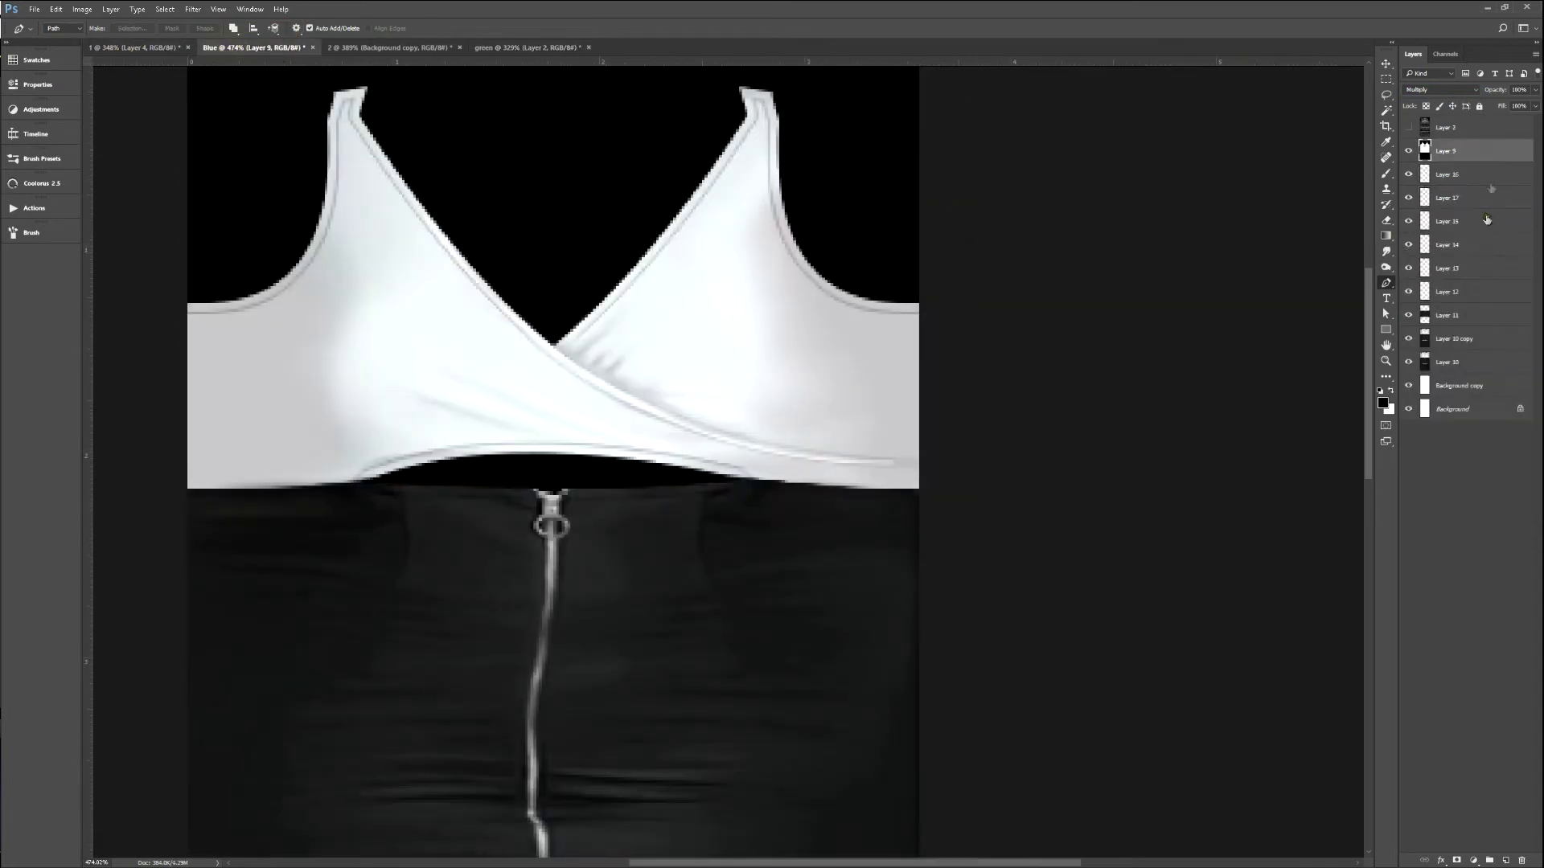
key(ctrl+alt+shift+e)
key(ctrl+a)
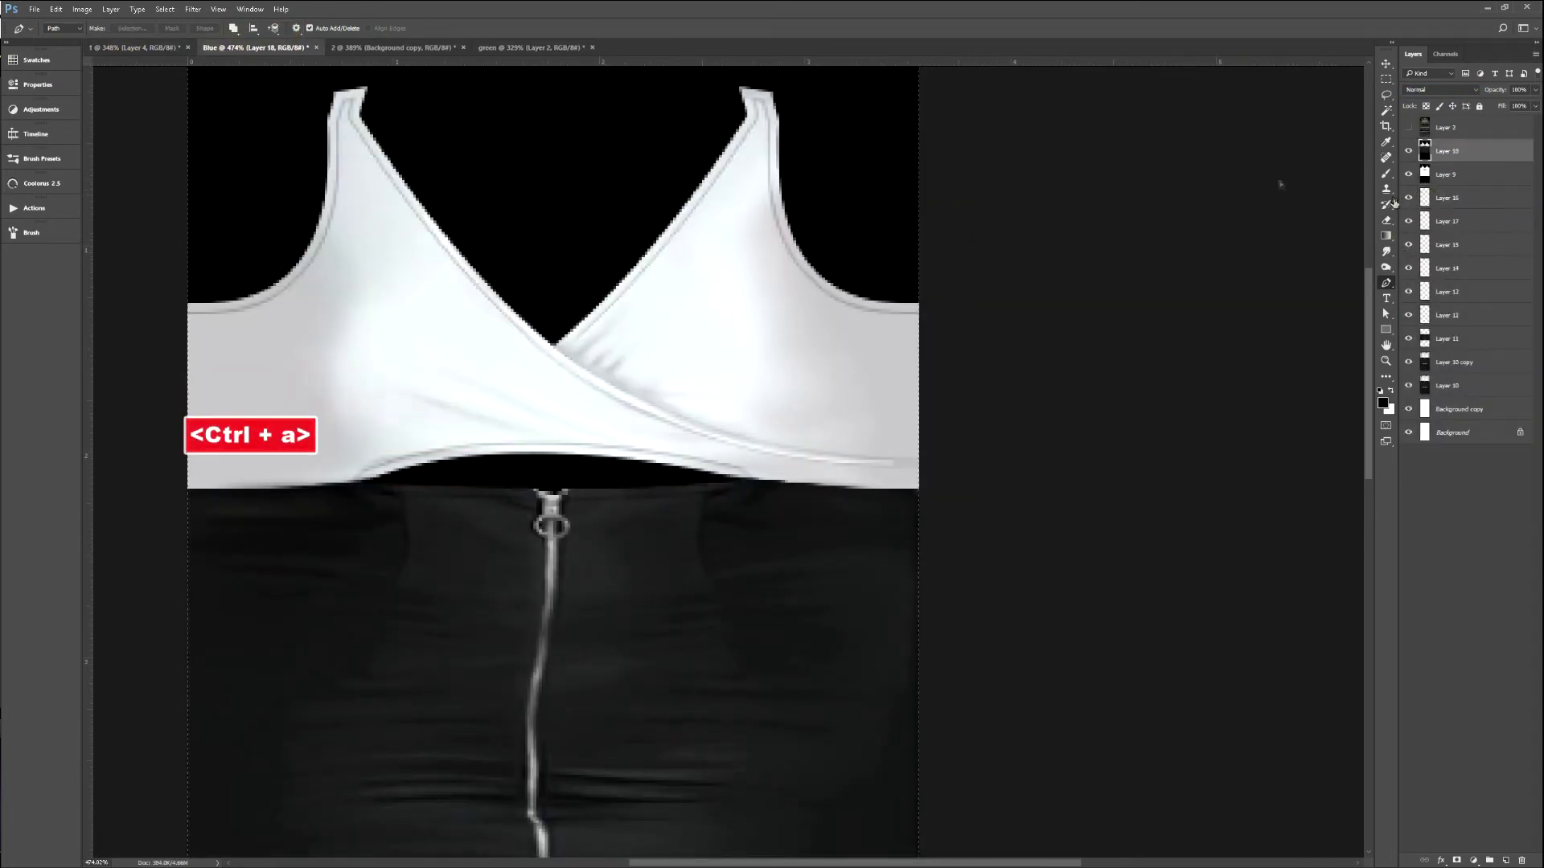
click(497, 50)
key(ctrl+v)
Trim the pasted front texture to a narrow strip along the canvas's left edge by deleting everything else.
key(m)
drag(447, 262, 470, 854)
key(ctrl+shift+i)
key(Delete)
key(Delete)
key(ctrl+d)
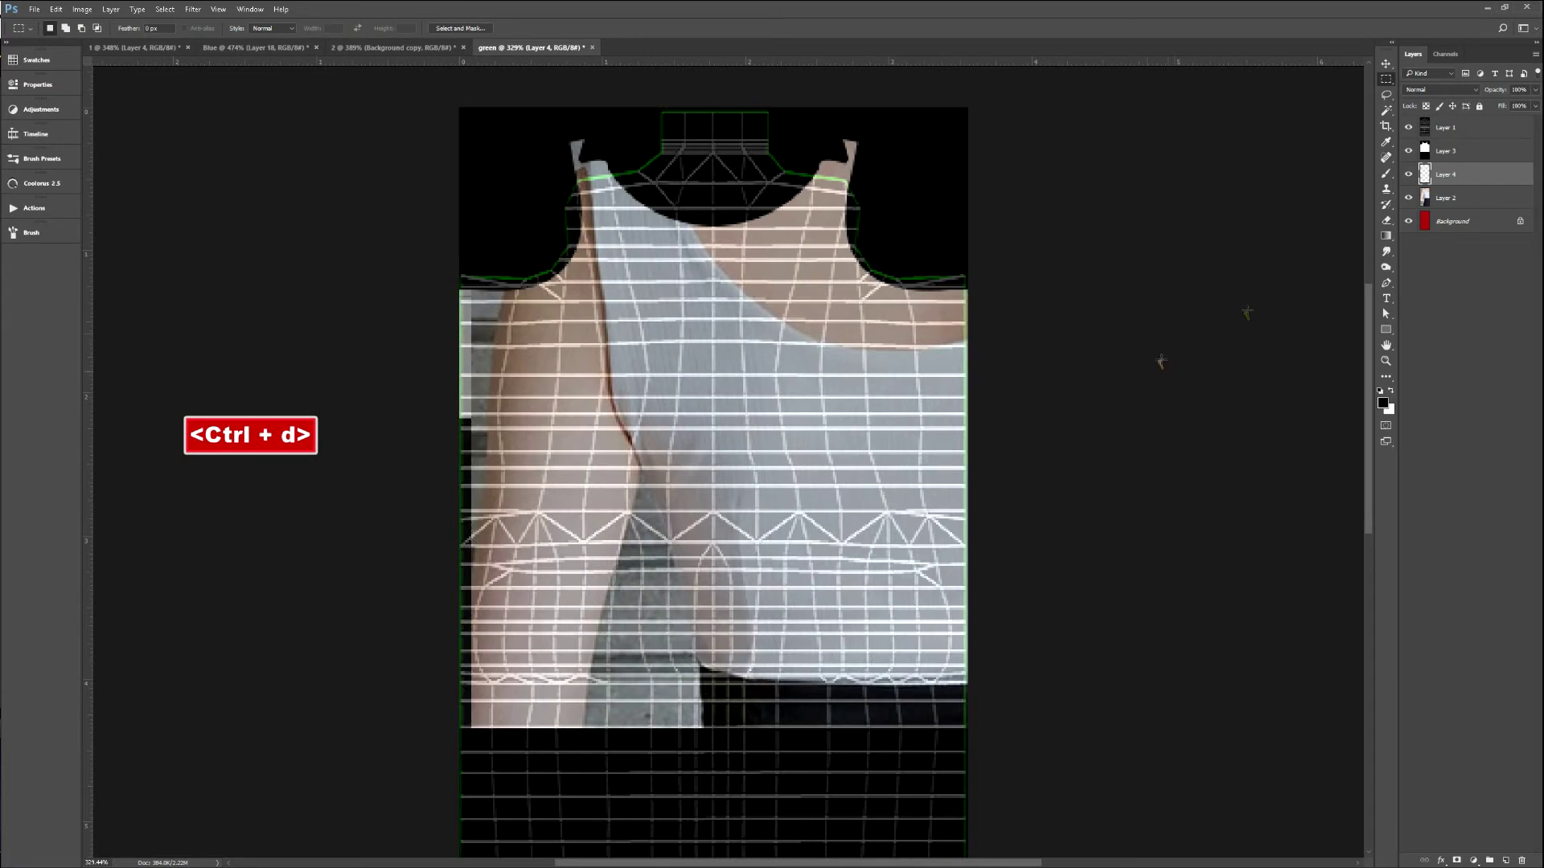
Hide the wireframe and transform the back-view photo so the top and skirt are centred and fit beneath the opacity map's neckline and armholes.
click(1410, 128)
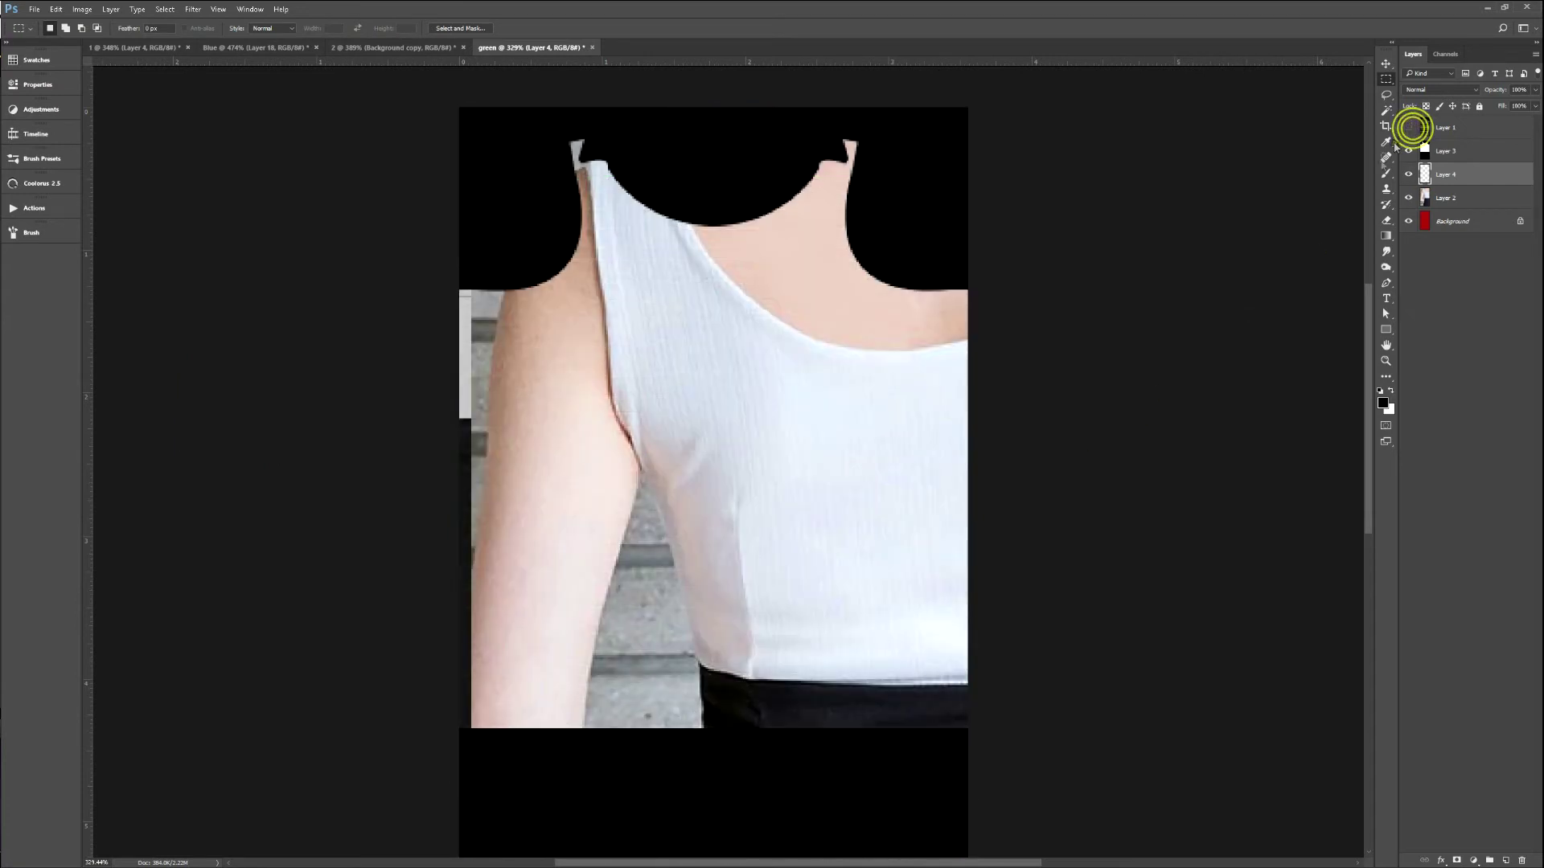
click(1428, 197)
key(ctrl+t)
drag(855, 465, 728, 425)
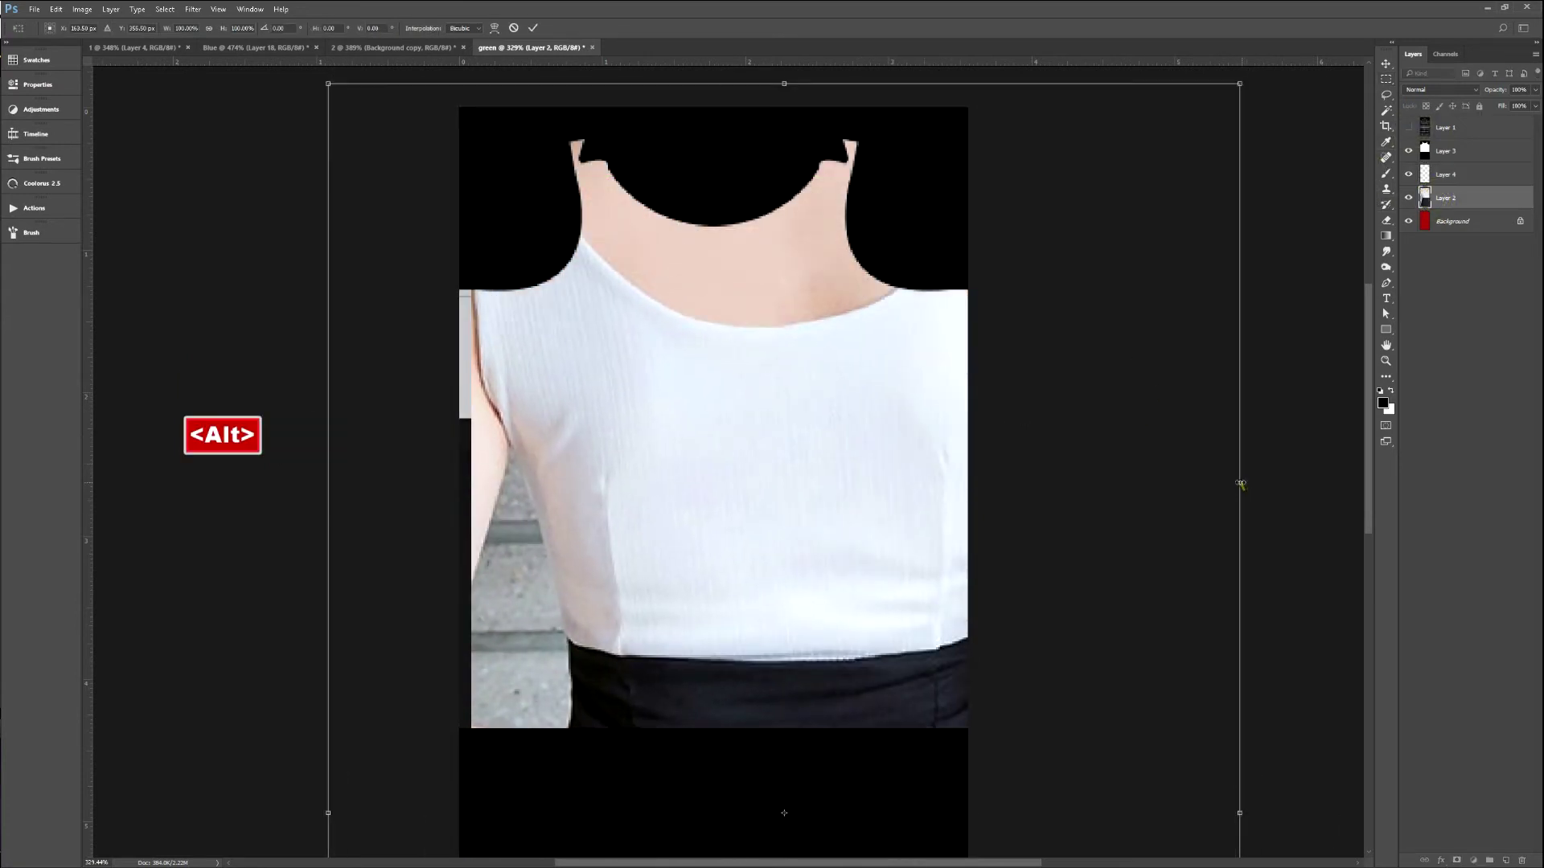
drag(1244, 486, 1062, 483)
drag(785, 83, 755, 233)
key(ctrl+minus)
key(ctrl+minus)
mouse_move(930, 656)
mouse_down()
mouse_move(904, 627)
mouse_move(903, 644)
mouse_up()
drag(817, 462, 777, 429)
mouse_move(728, 366)
mouse_down()
mouse_move(716, 358)
mouse_move(727, 366)
mouse_up()
drag(951, 289, 955, 286)
drag(836, 311, 835, 314)
key(Return)
Select the photo's skirt portion below the waist, compress it vertically, and deselect.
key(m)
drag(933, 772, 521, 349)
key(ctrl+t)
drag(727, 770, 743, 662)
key(Return)
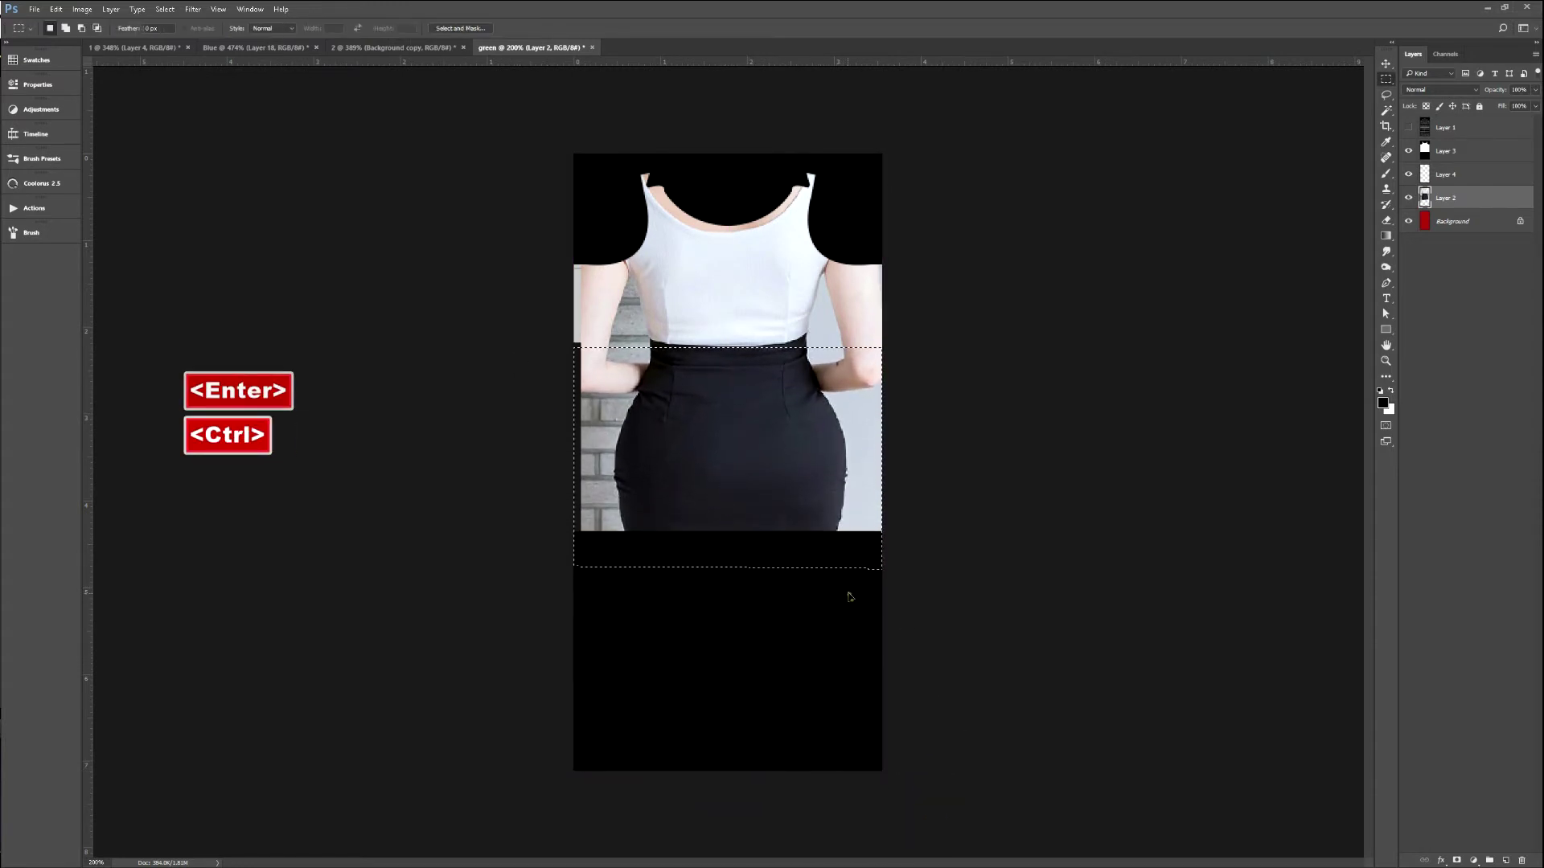
key(ctrl+d)
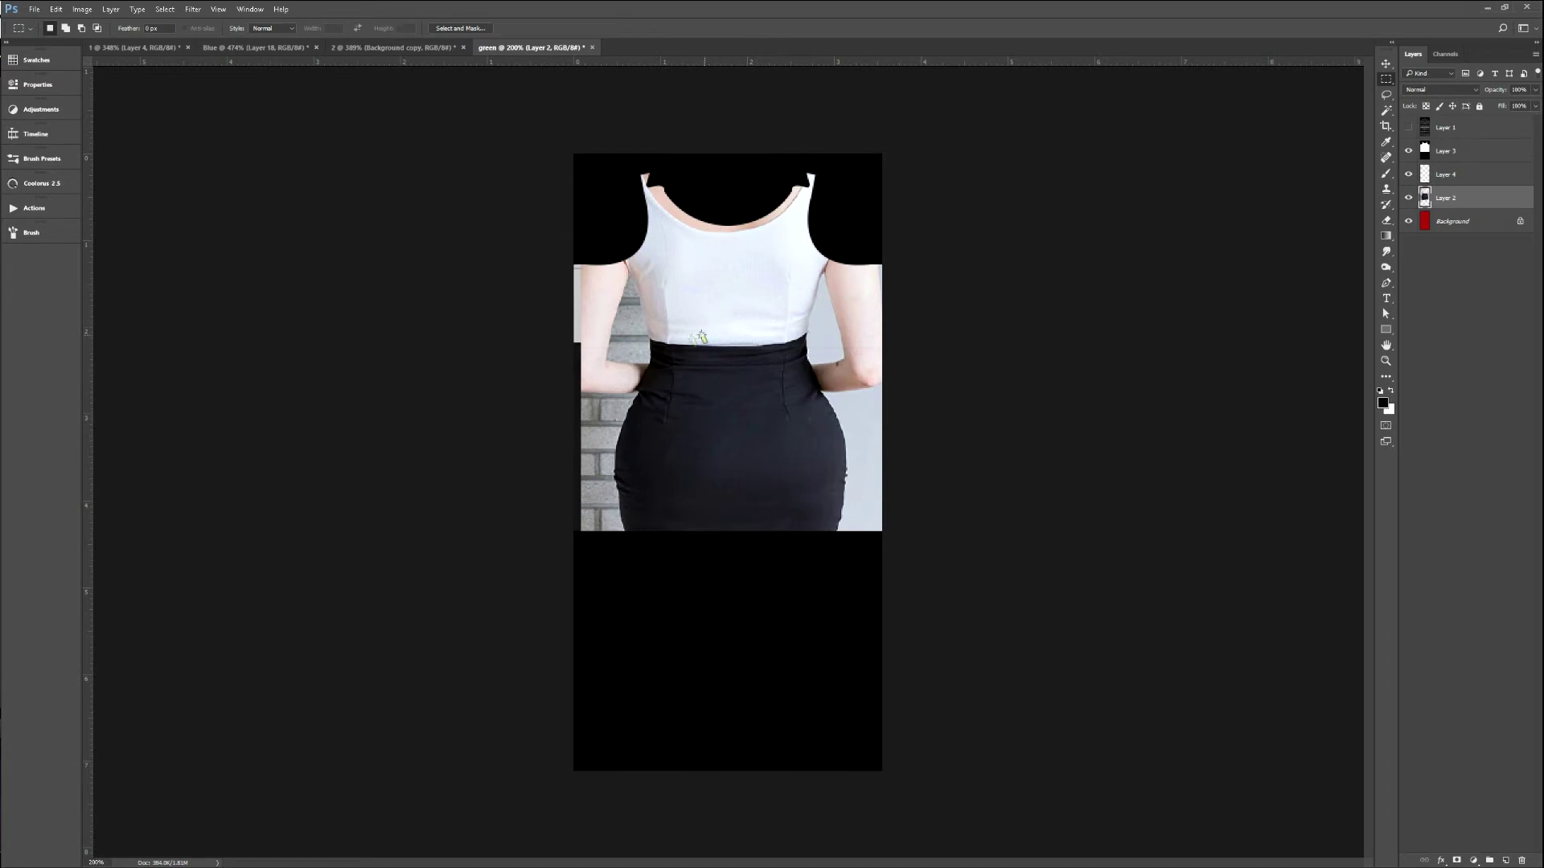
Lasso the arms and brick background on both sides of the outfit and delete them from the photo layer.
key(t)
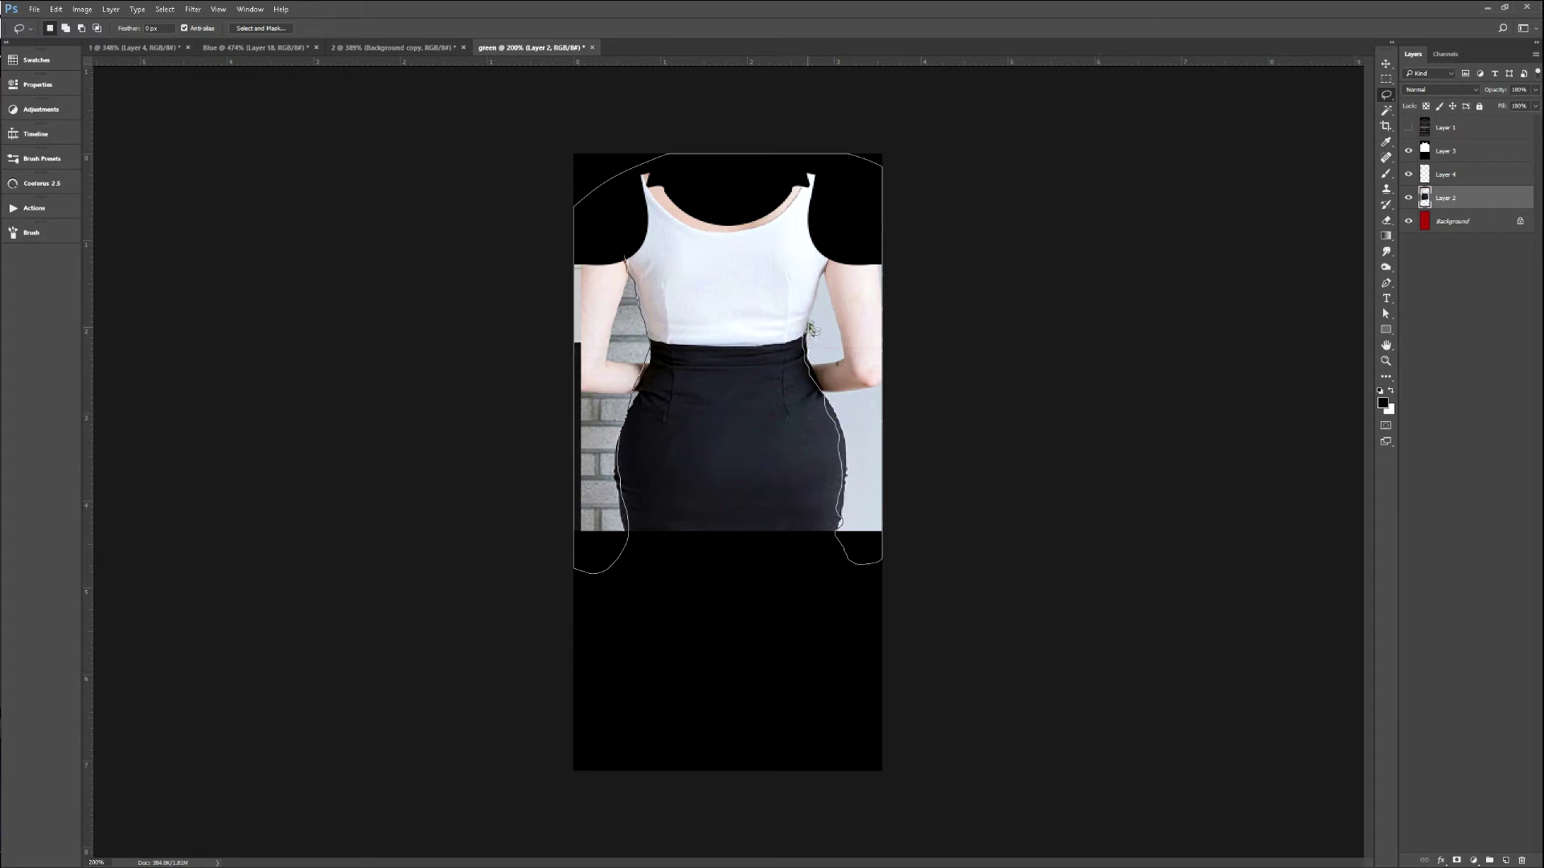
key(Delete)
key(ctrl+d)
Delete the leftover background fringes along the outfit's left waist and the skirt's lower right corner.
click(646, 333)
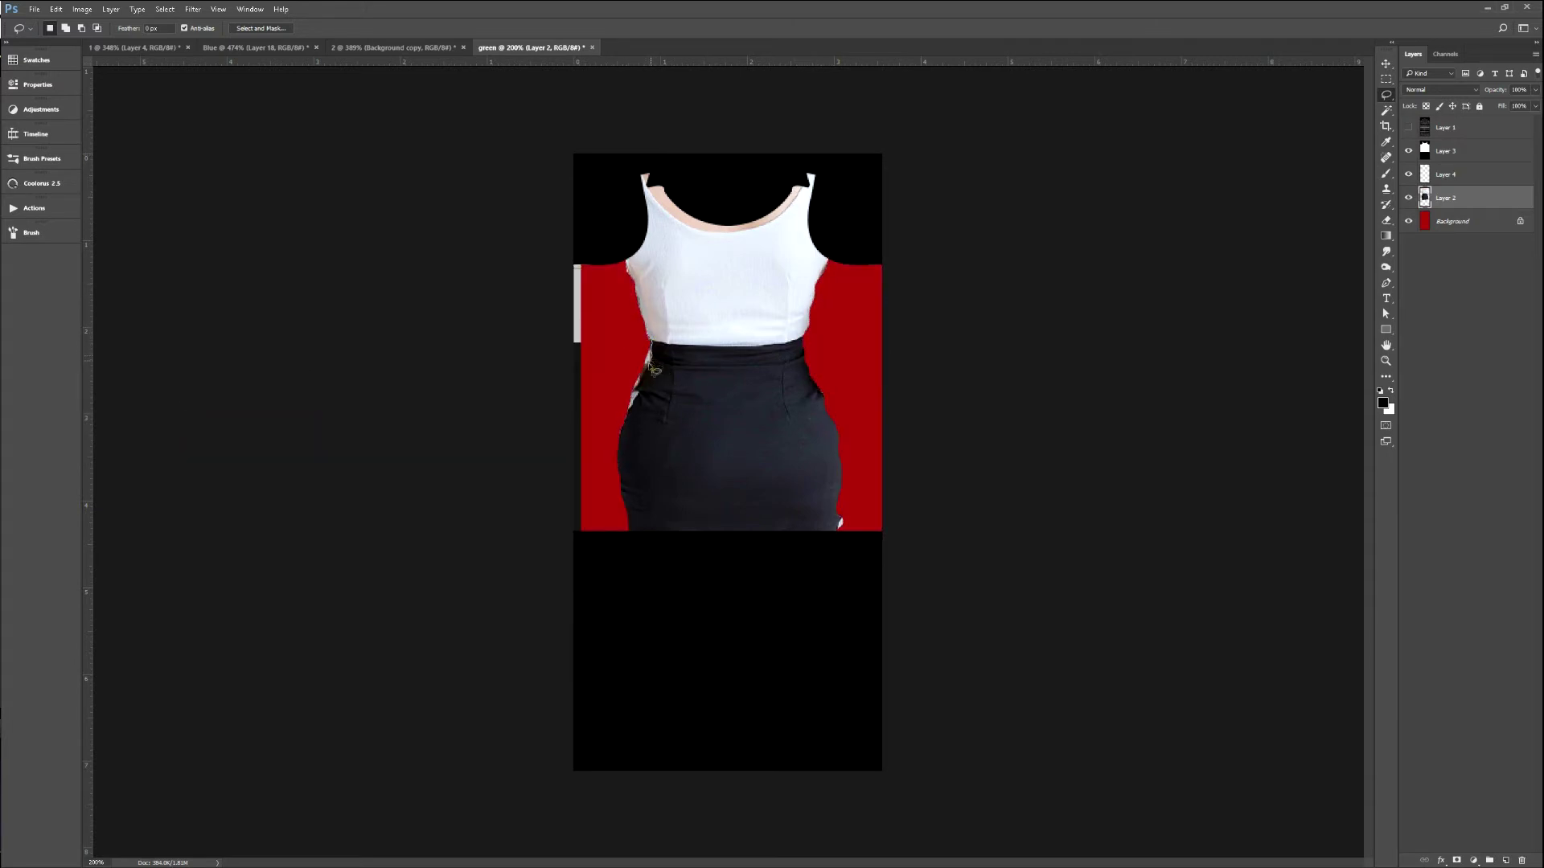
key(Delete)
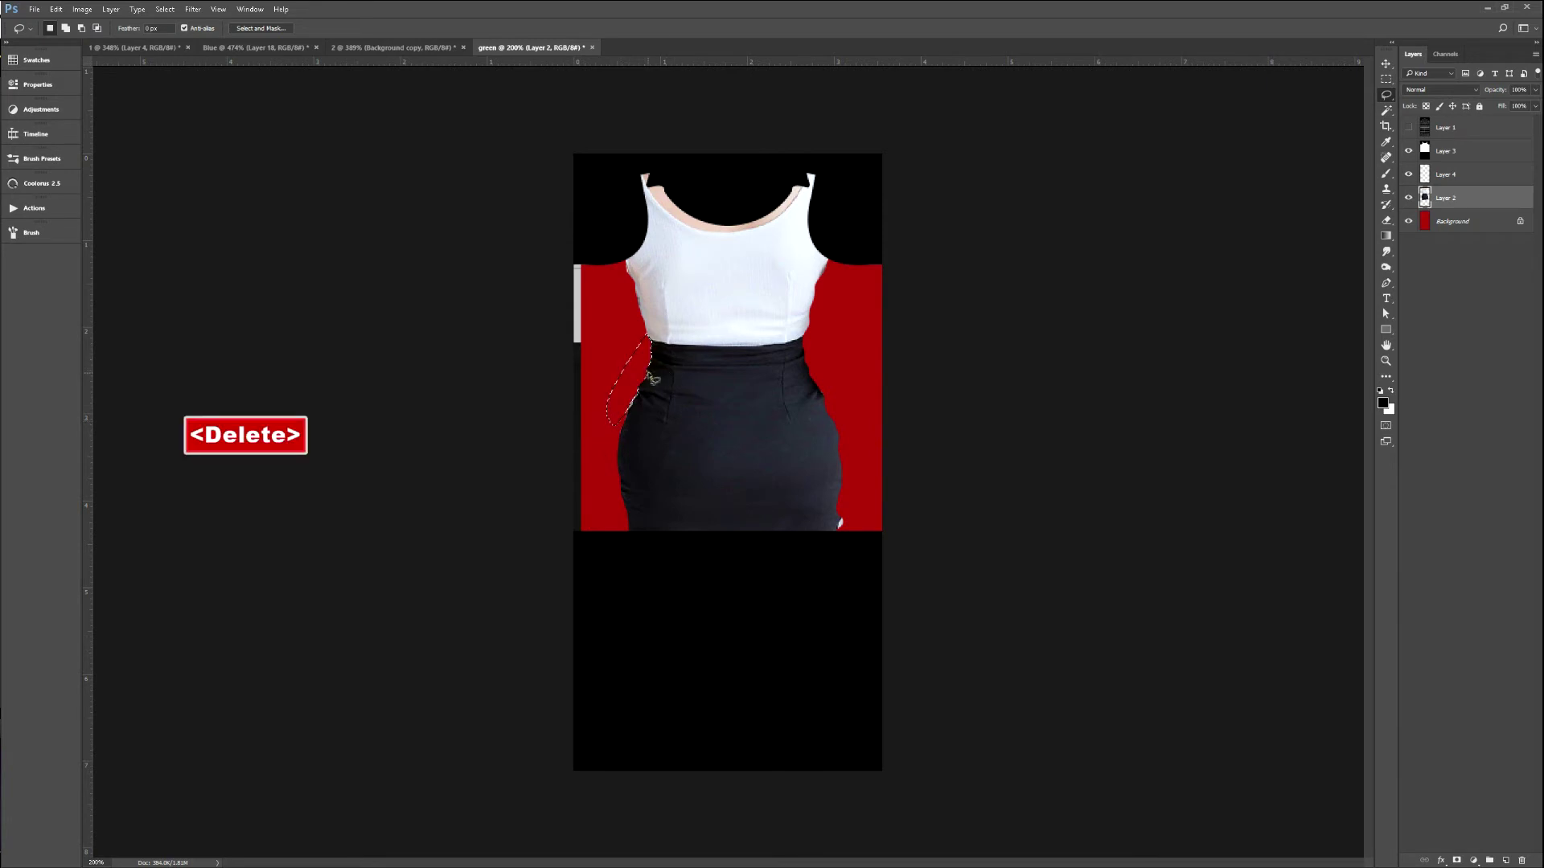
drag(637, 388, 638, 398)
key(Delete)
click(734, 362)
key(Delete)
click(923, 451)
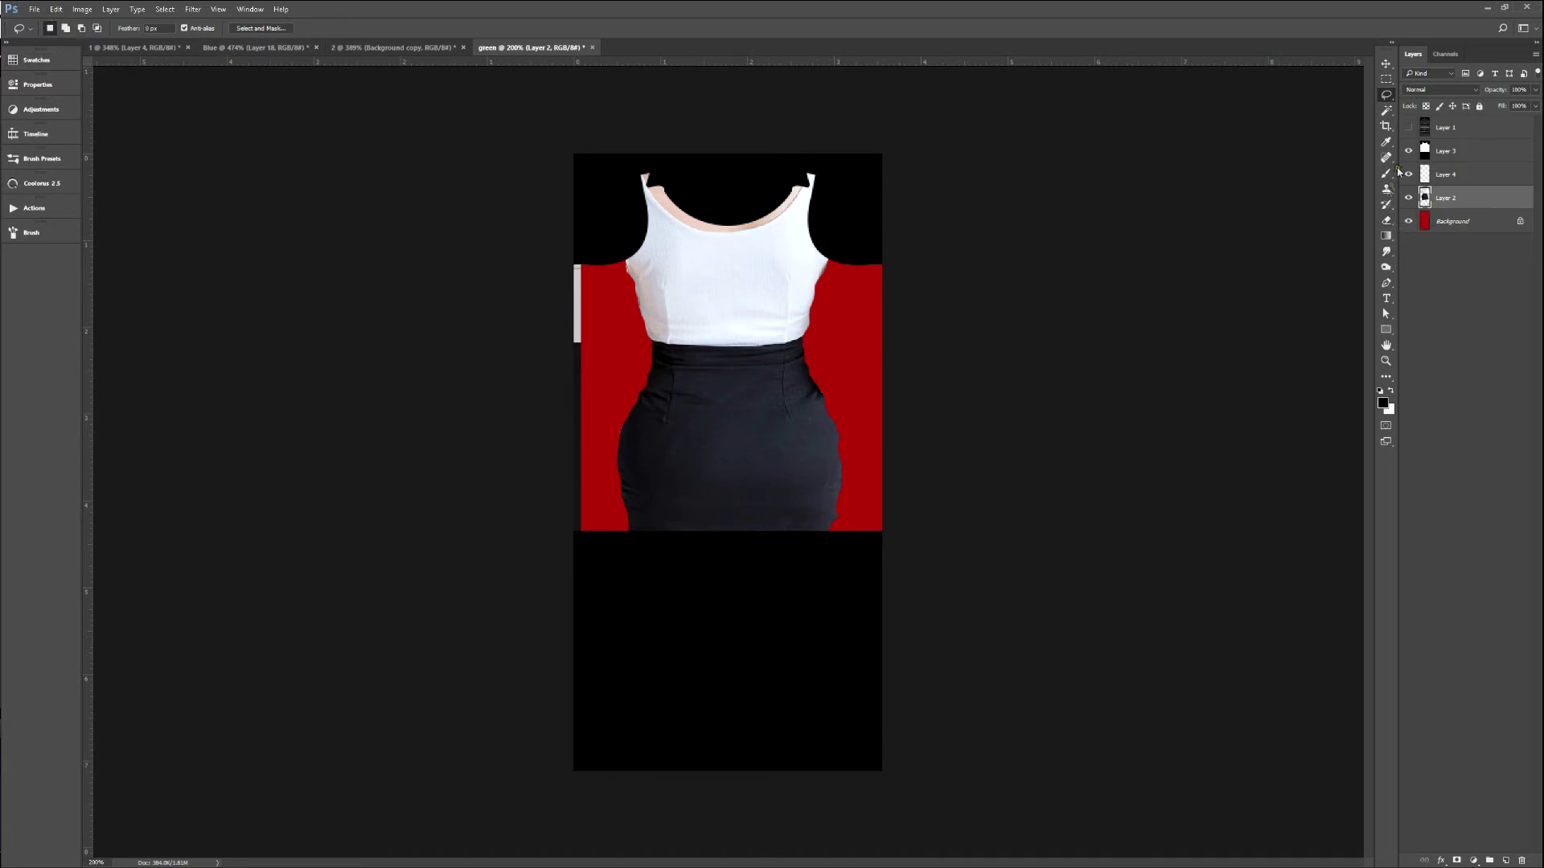
Duplicate the cut-out photo layer and select the lower original, Layer 2.
key(ctrl+j)
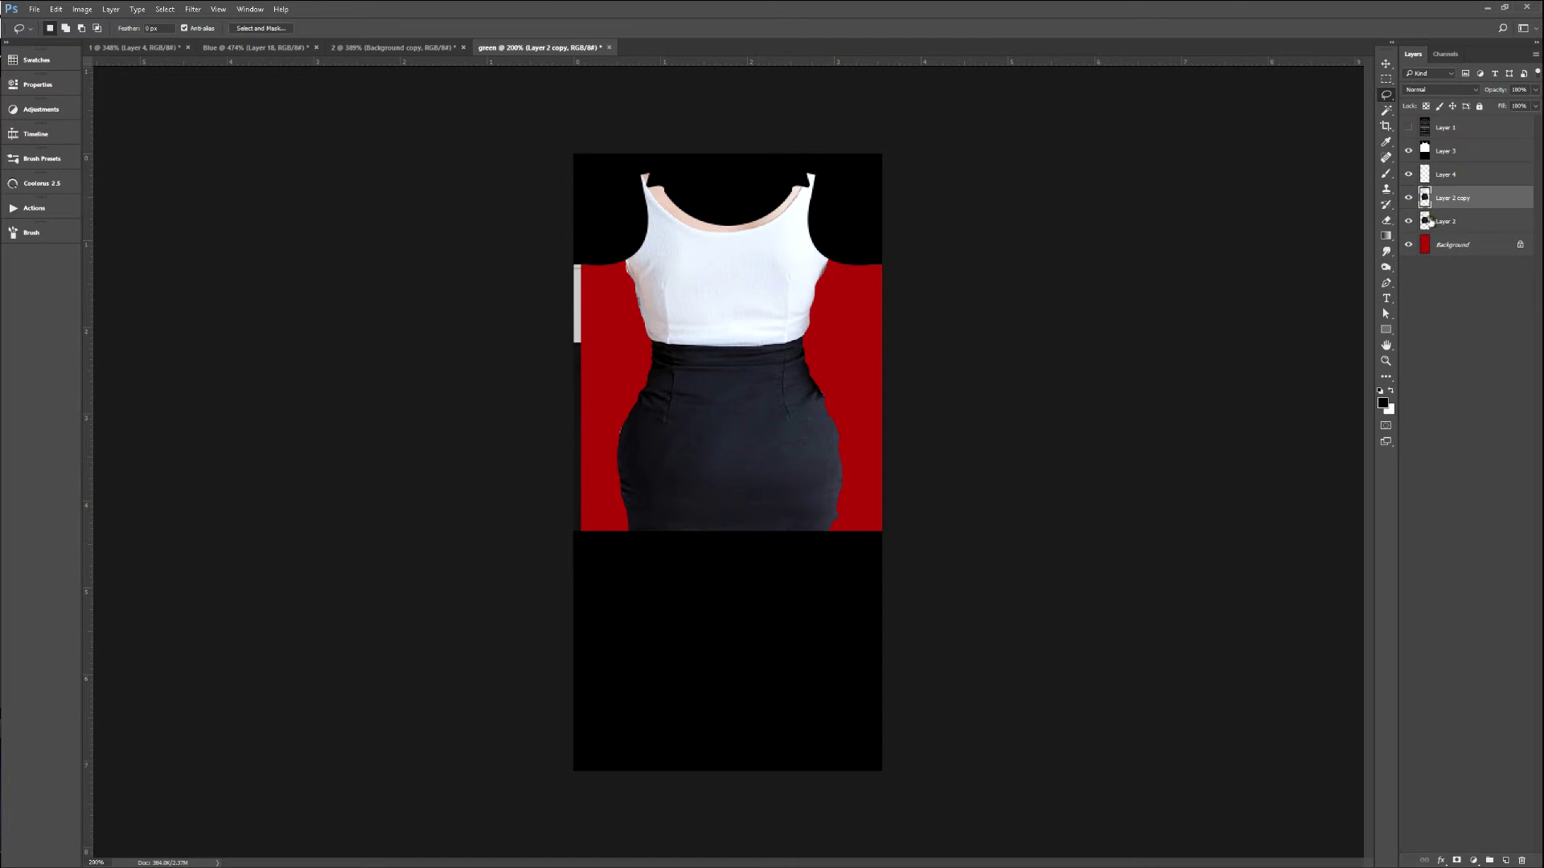
click(1430, 222)
click(56, 9)
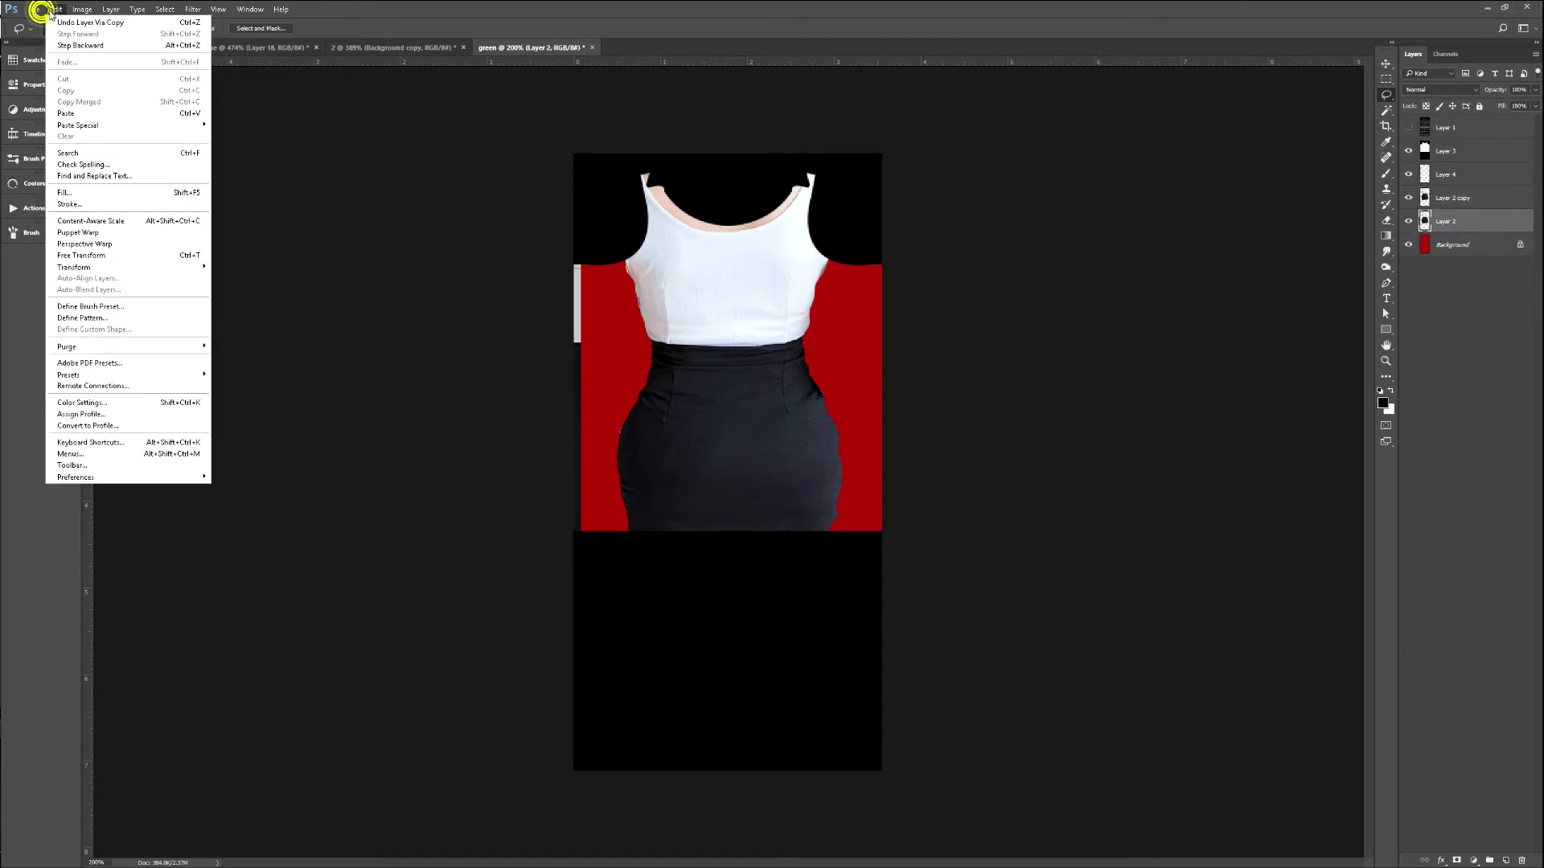
click(90, 232)
drag(900, 399, 1022, 399)
drag(804, 394, 824, 396)
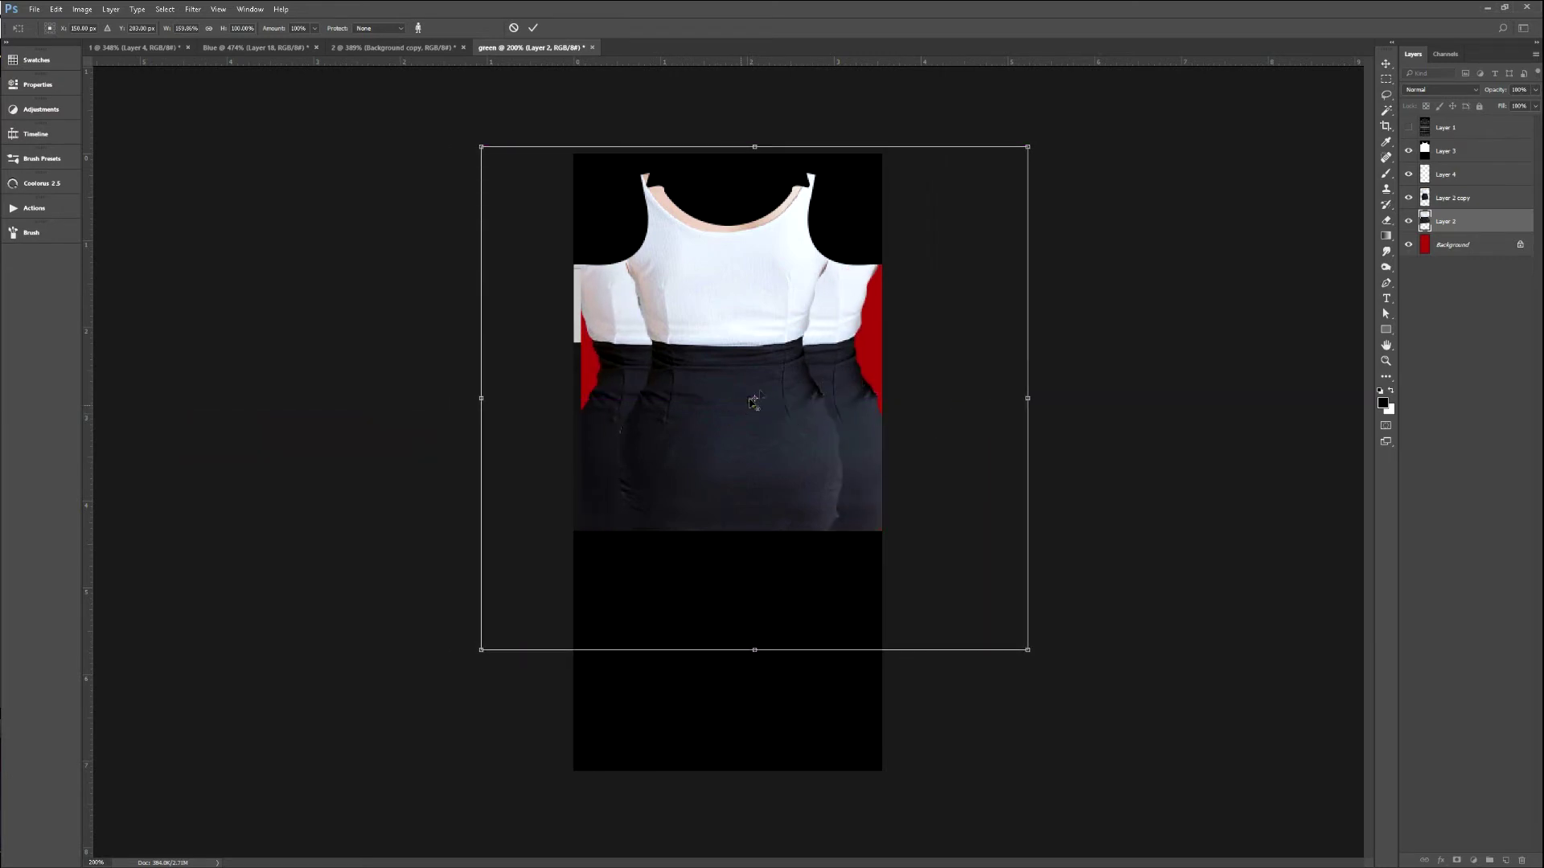
key(Escape)
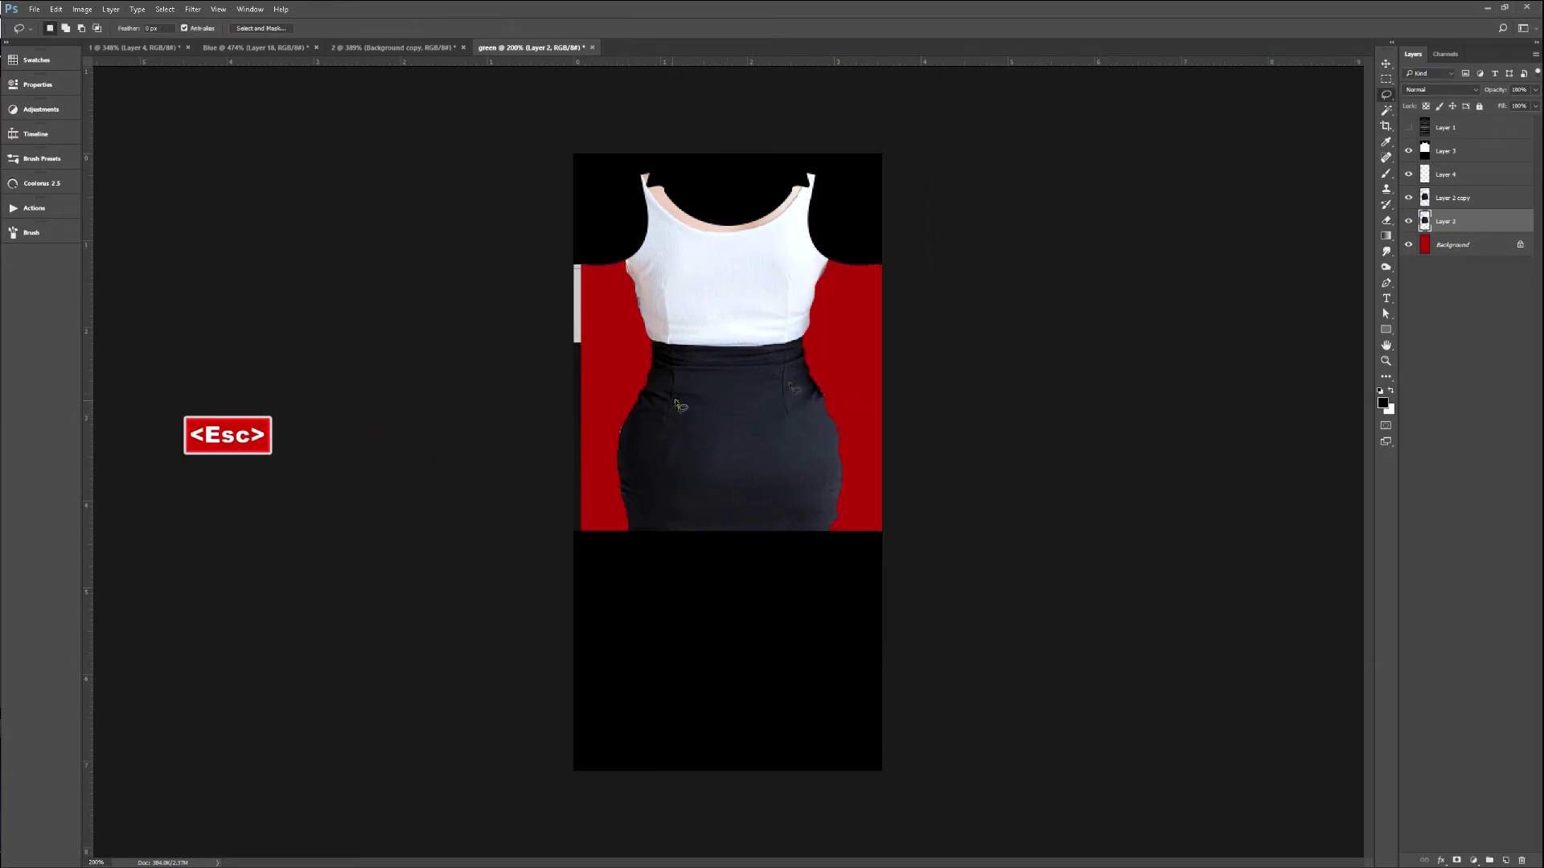
click(56, 9)
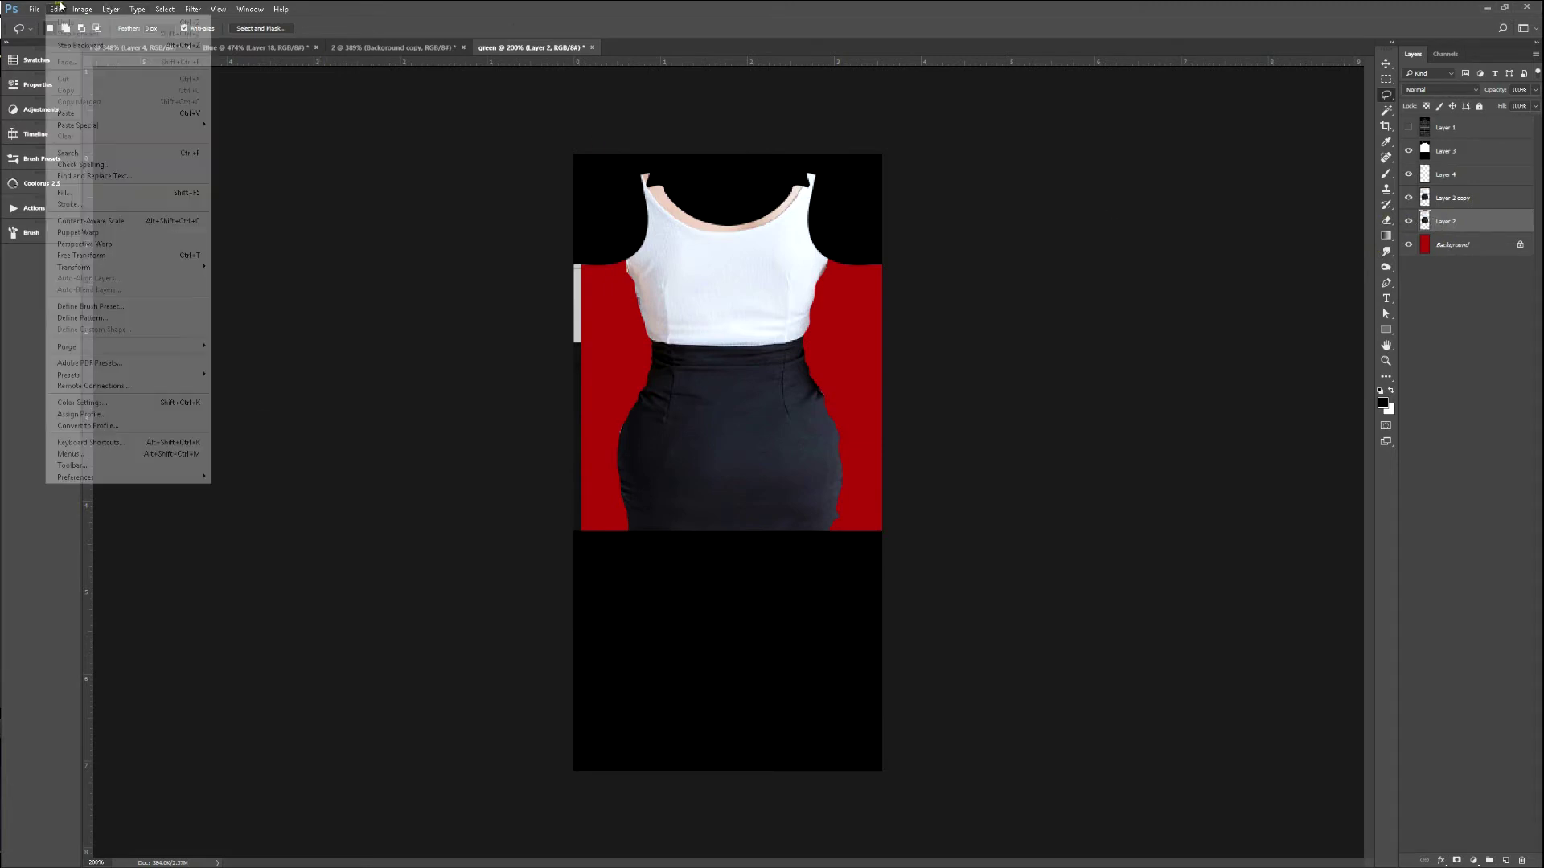
click(693, 332)
Load Layer 2's outline as a selection and stretch it horizontally with Content-Aware Scale past both canvas edges.
ctrl+click(1424, 221)
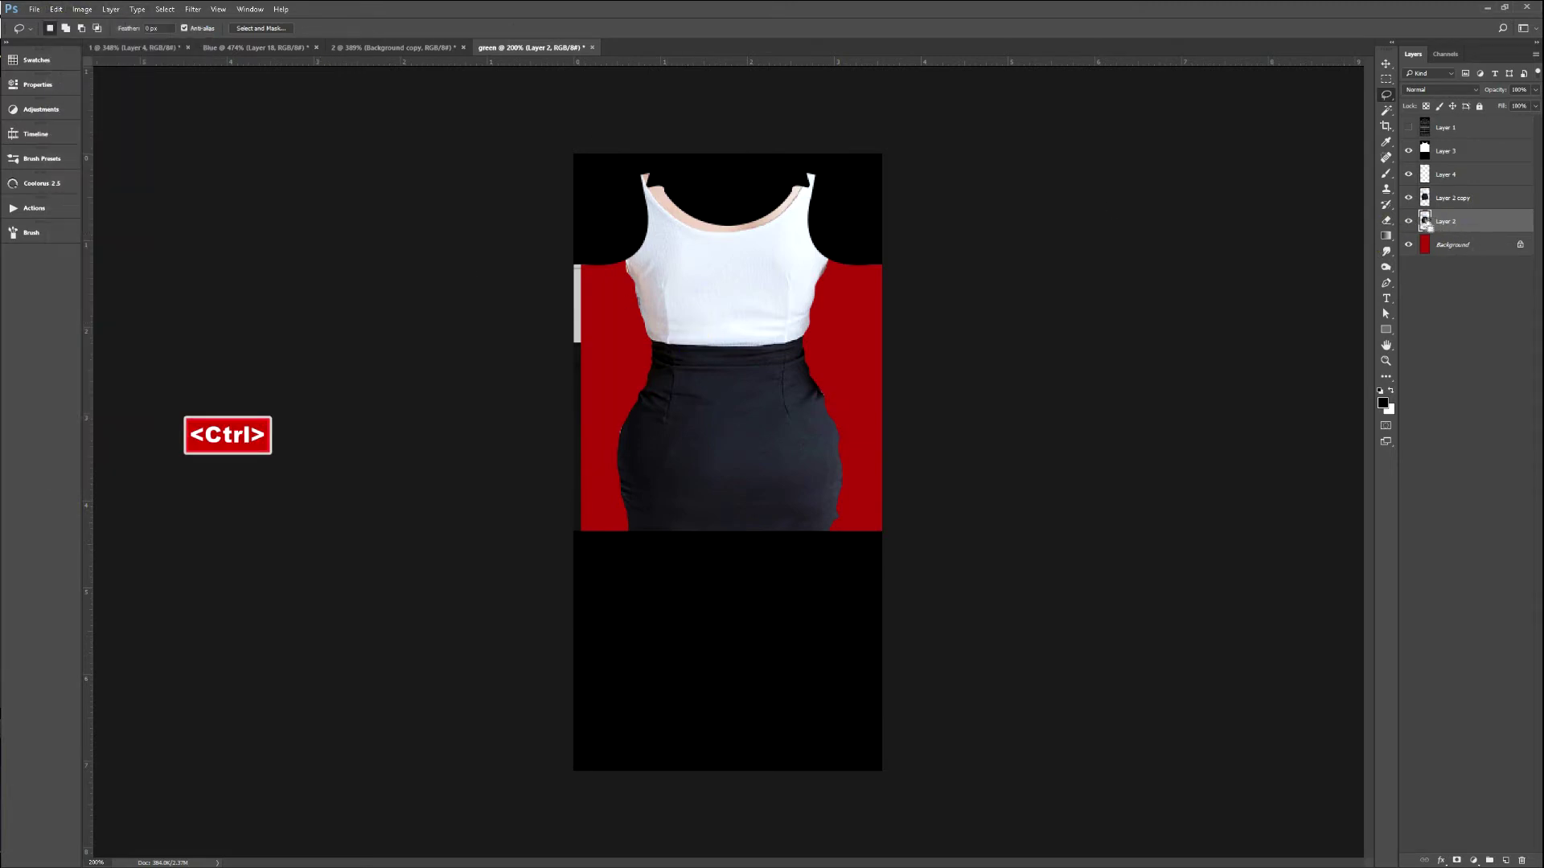
click(56, 9)
click(91, 221)
drag(898, 398, 1149, 405)
drag(498, 398, 397, 398)
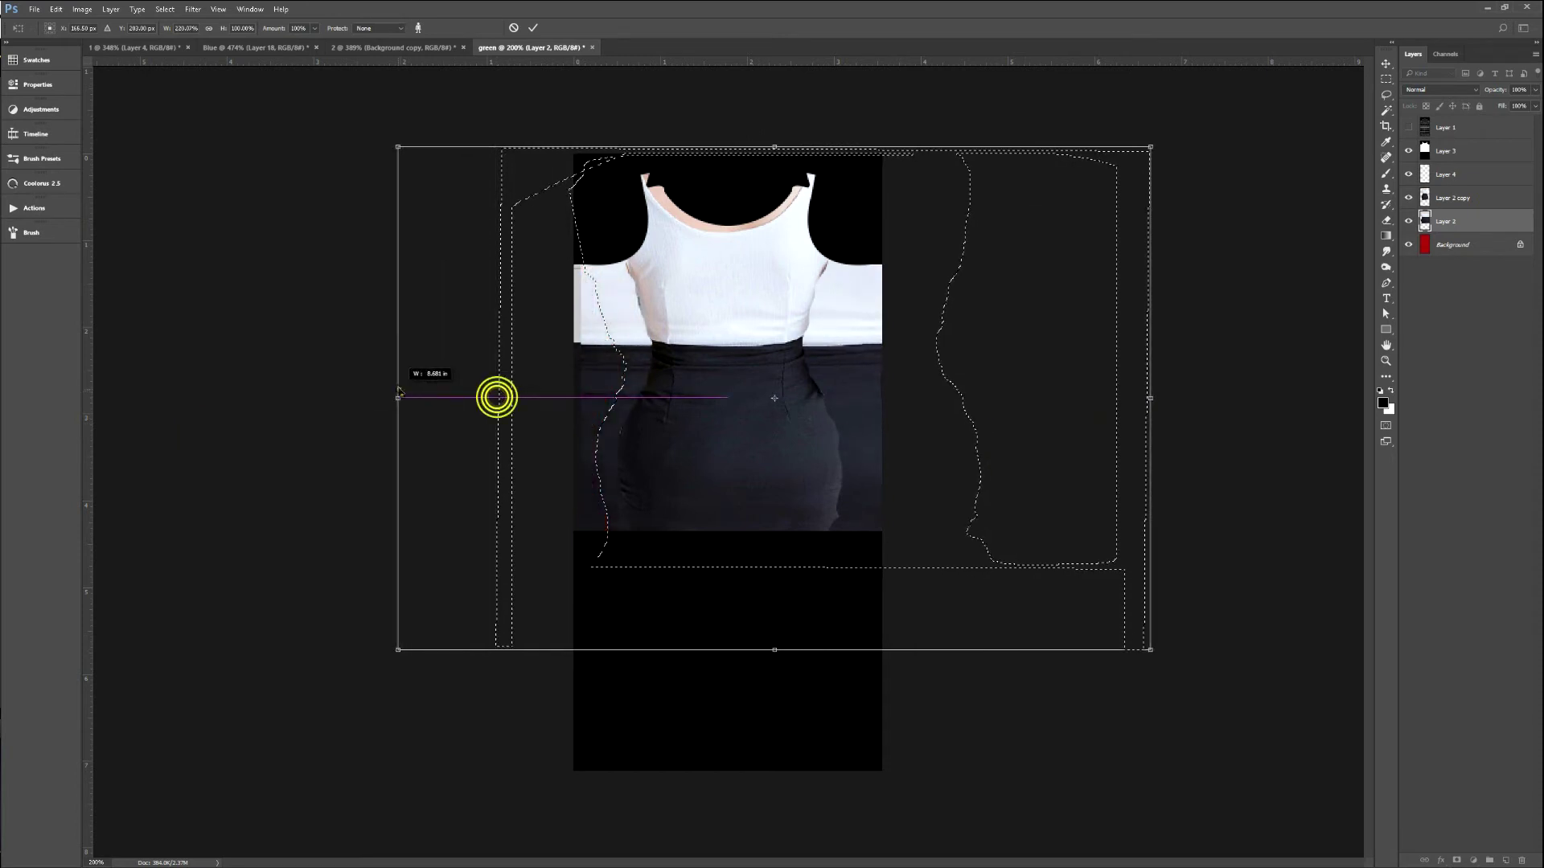
key(Return)
key(ctrl+d)
Smudge the side edges of the top and skirt on Layer 2 copy to blend them into the stretched fabric.
click(1443, 199)
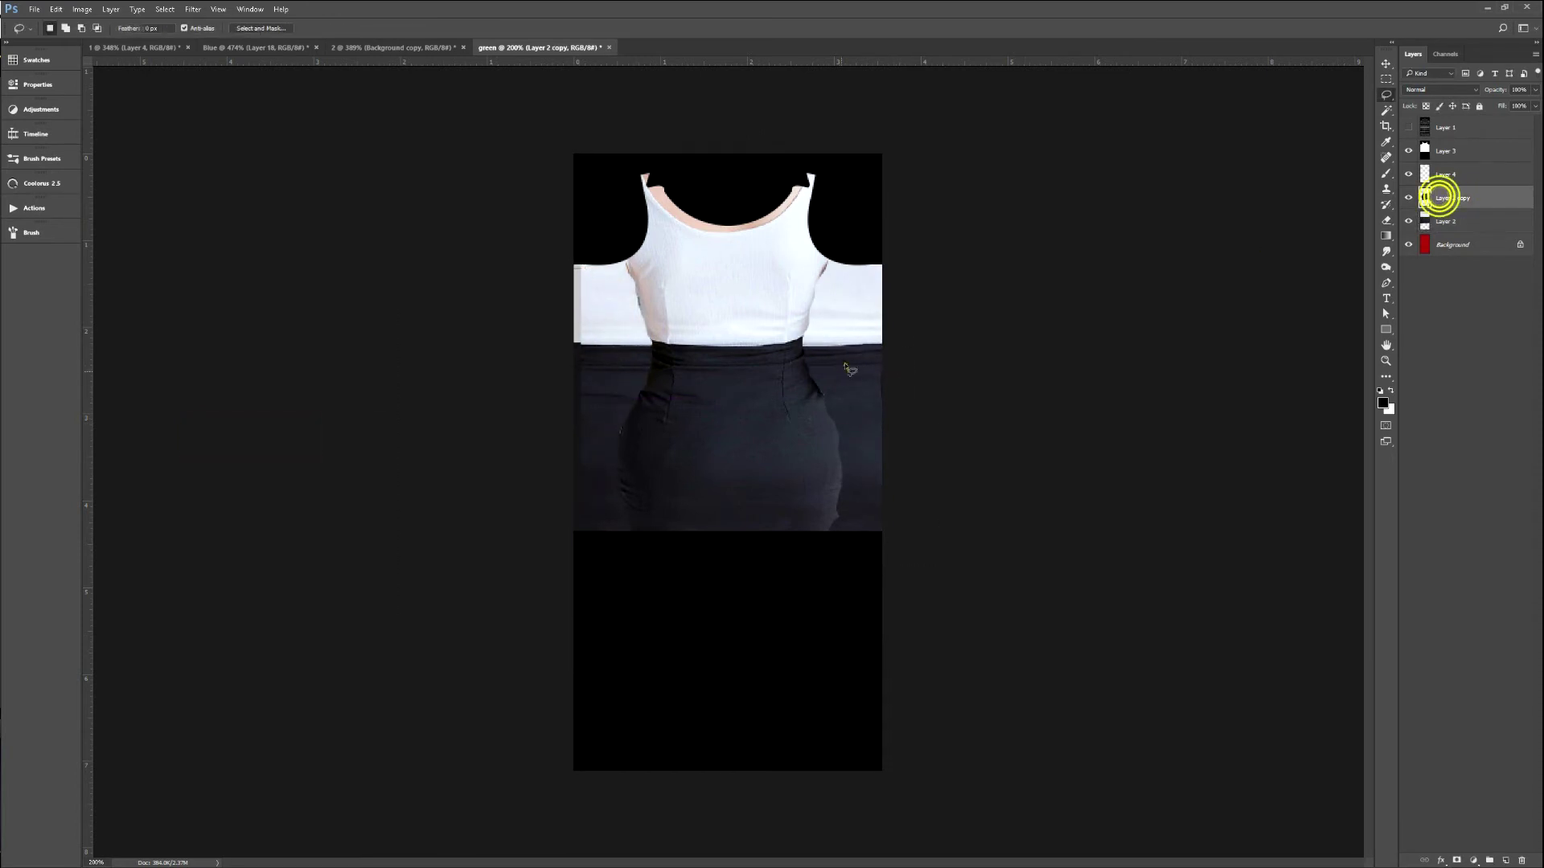
key(r)
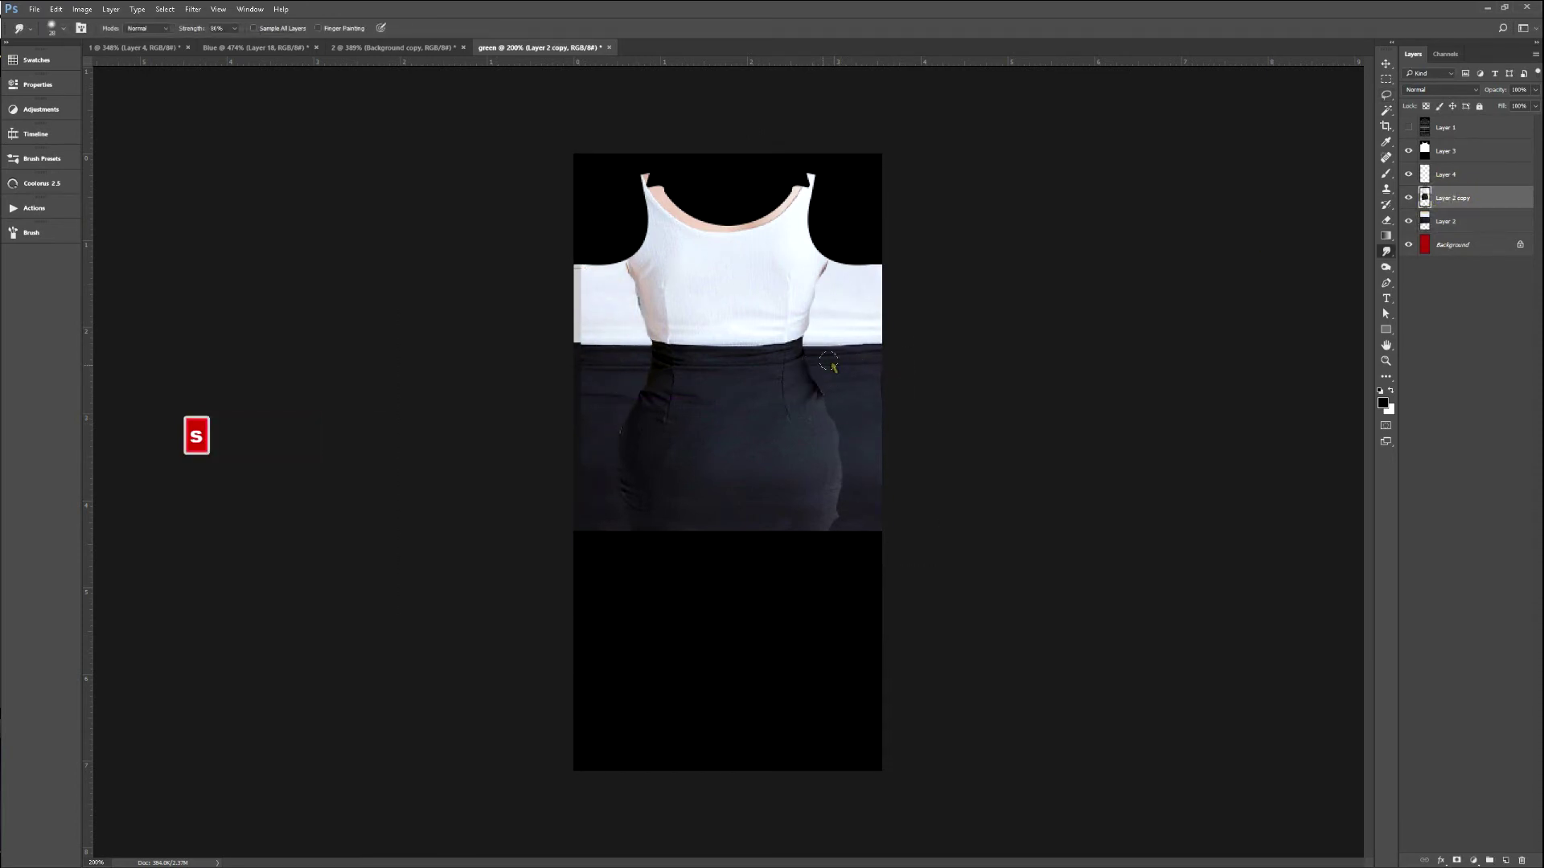
ctrl+alt+right_click(812, 358)
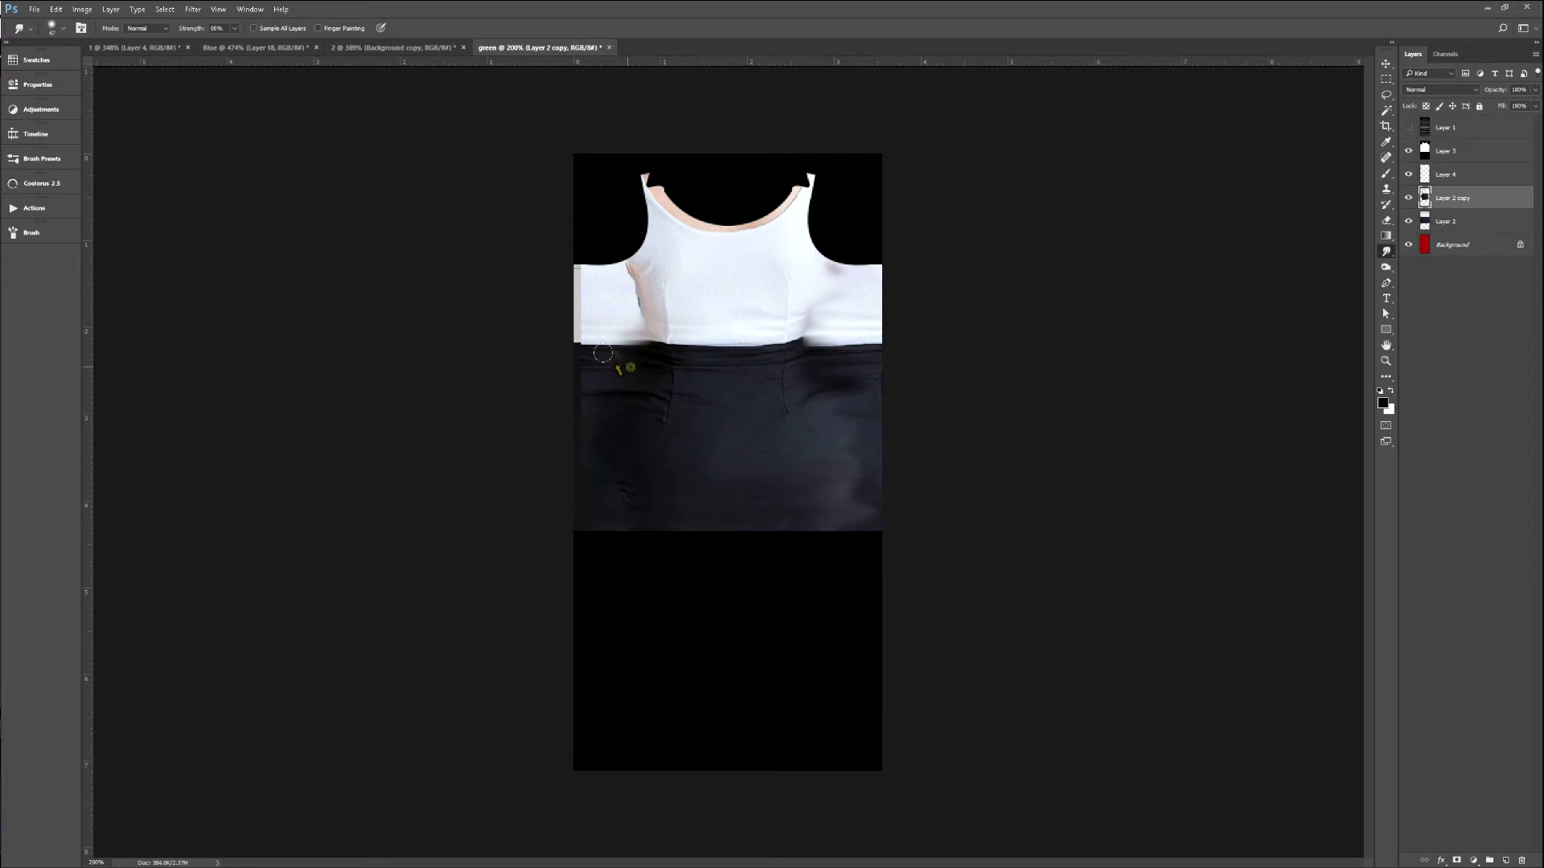
drag(593, 287, 608, 311)
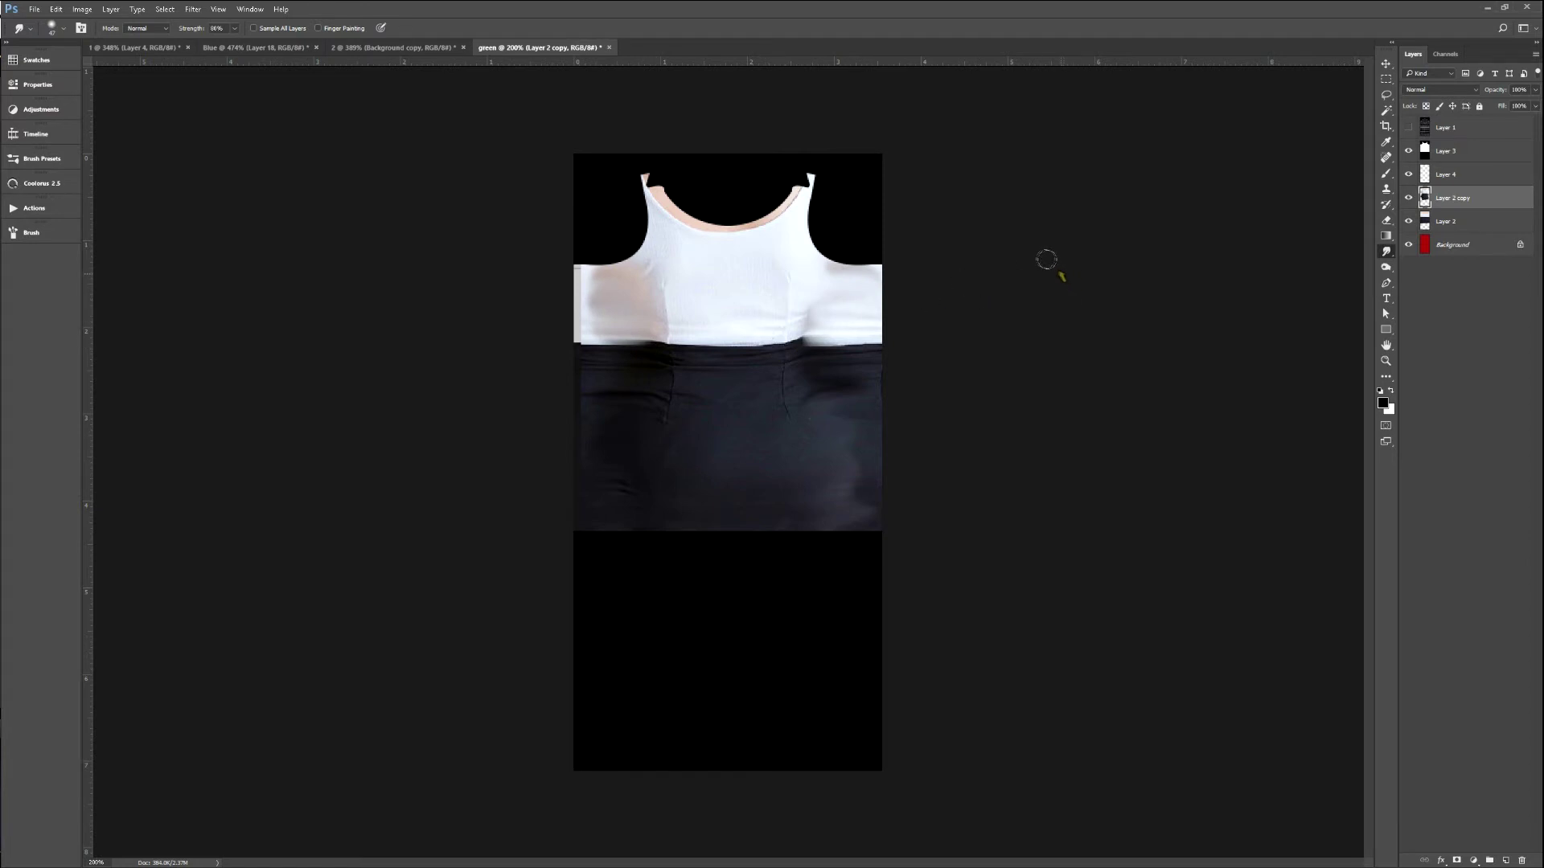
Desaturate both Layer 2 copy and Layer 2.
key(ctrl)
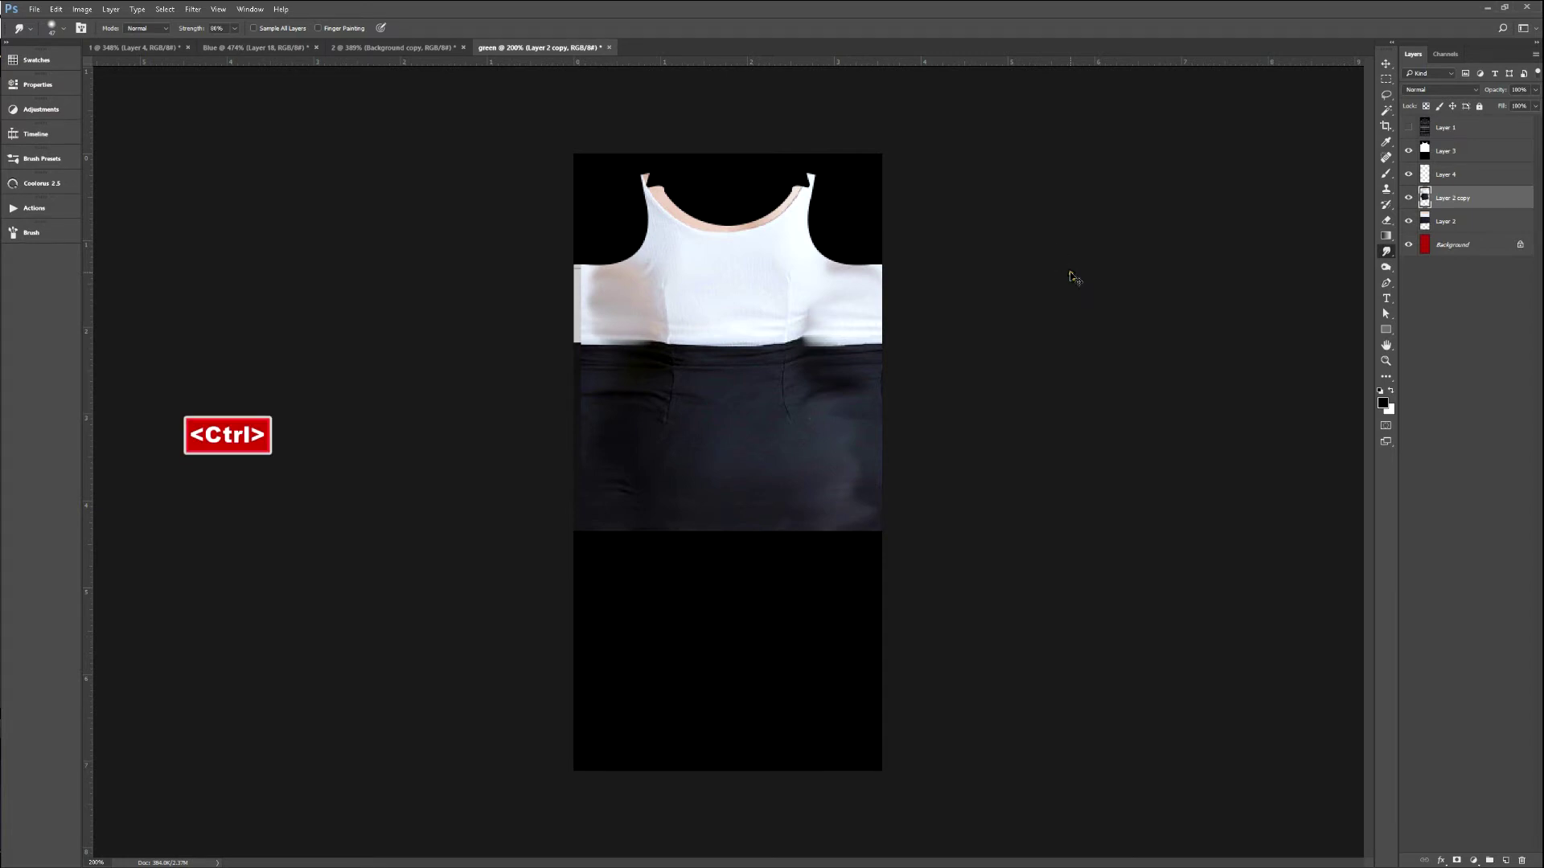
key(ctrl+shift+u)
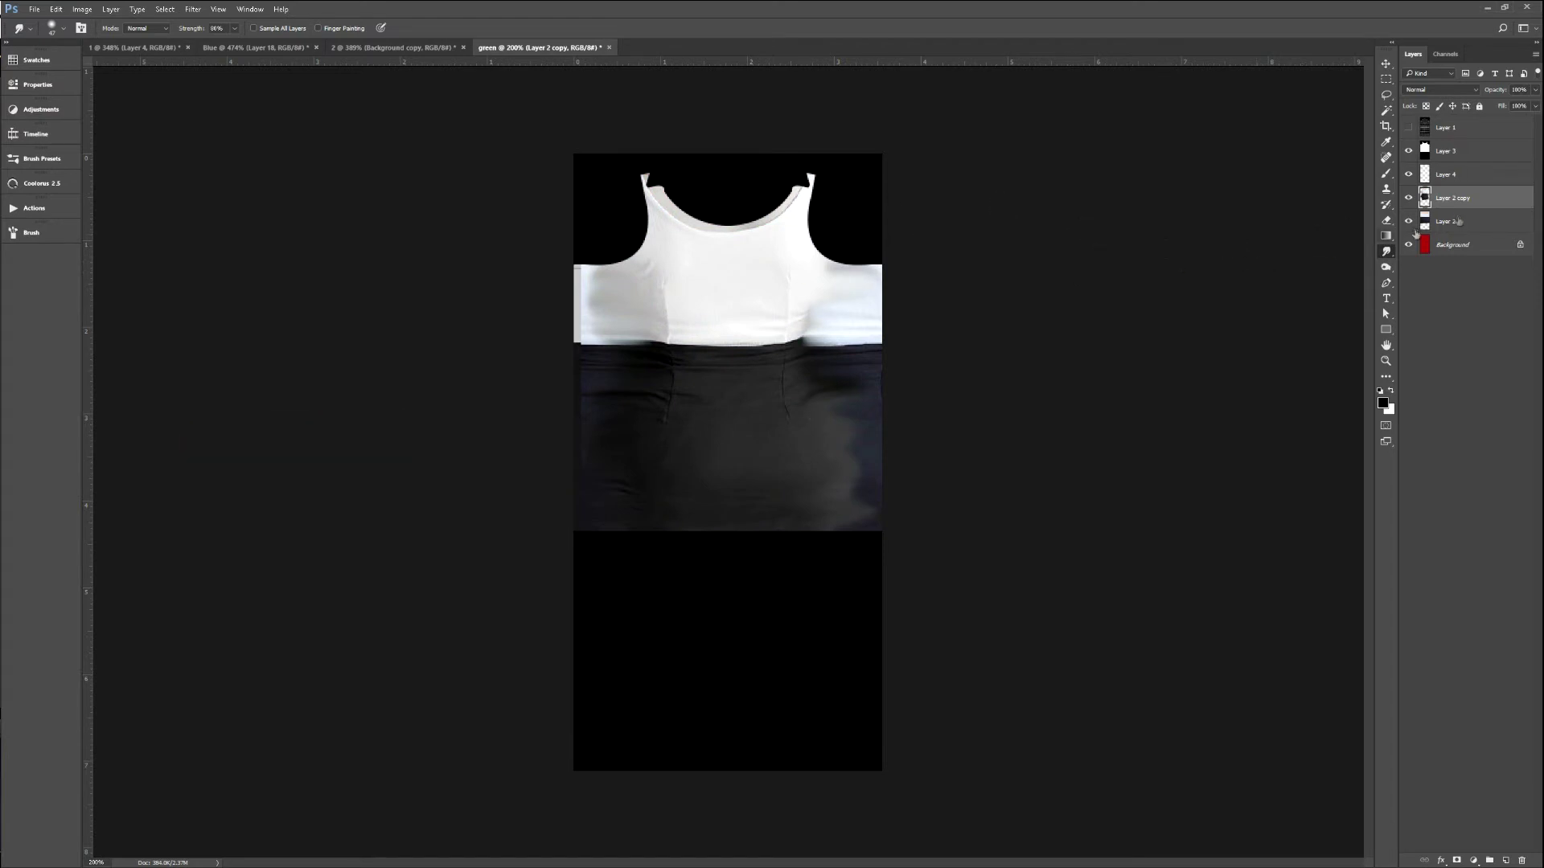
click(1457, 221)
key(ctrl+shift+u)
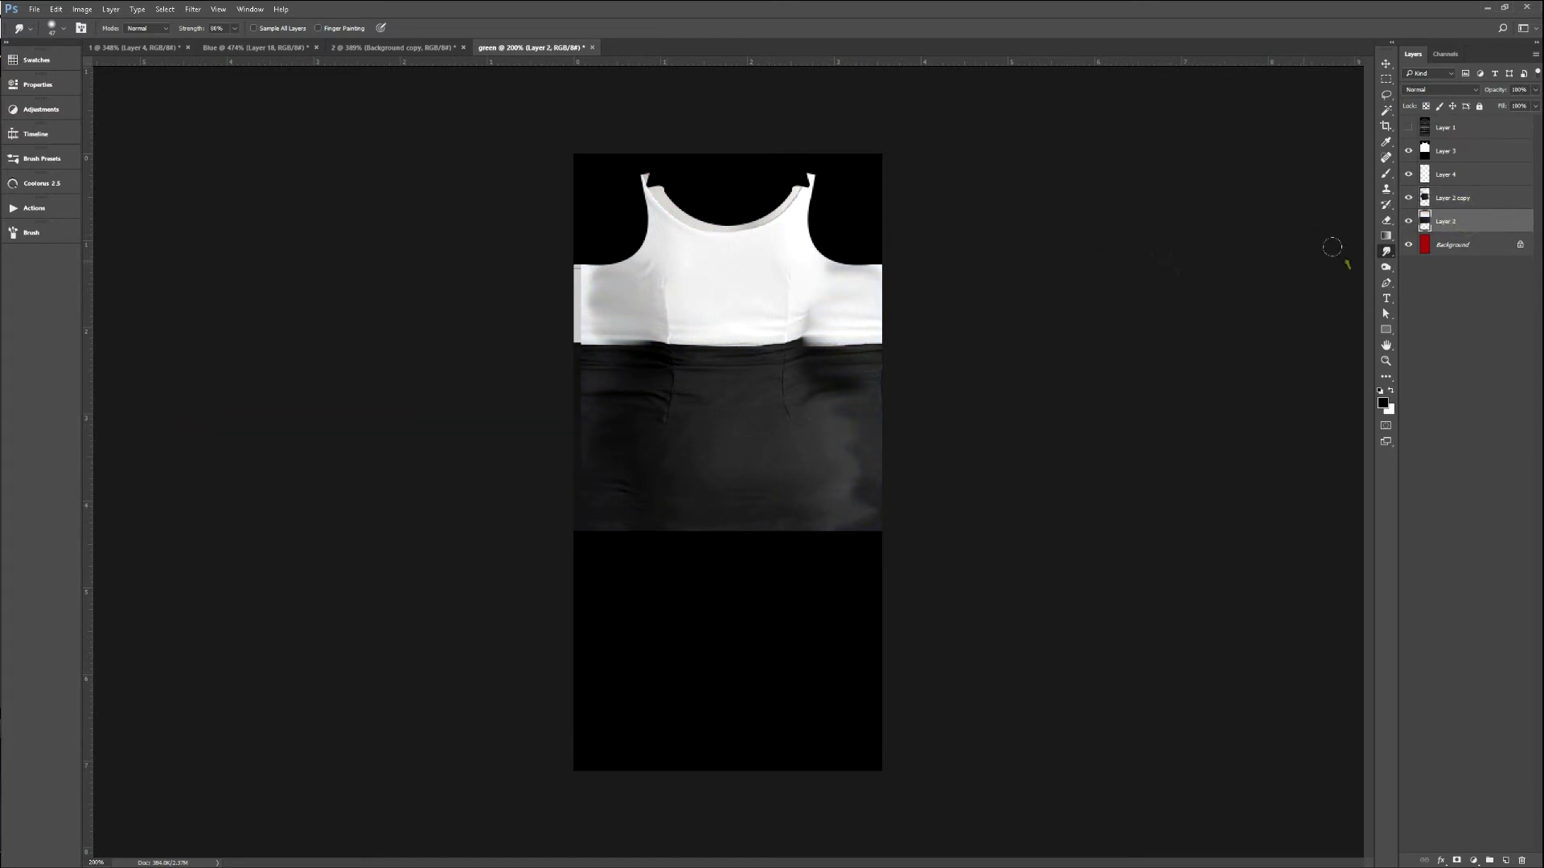
Compare the waistlines with Layer 2 copy hidden and shown, and nudge Layer 2 slightly upward to align them.
click(1434, 199)
key(ctrl+space)
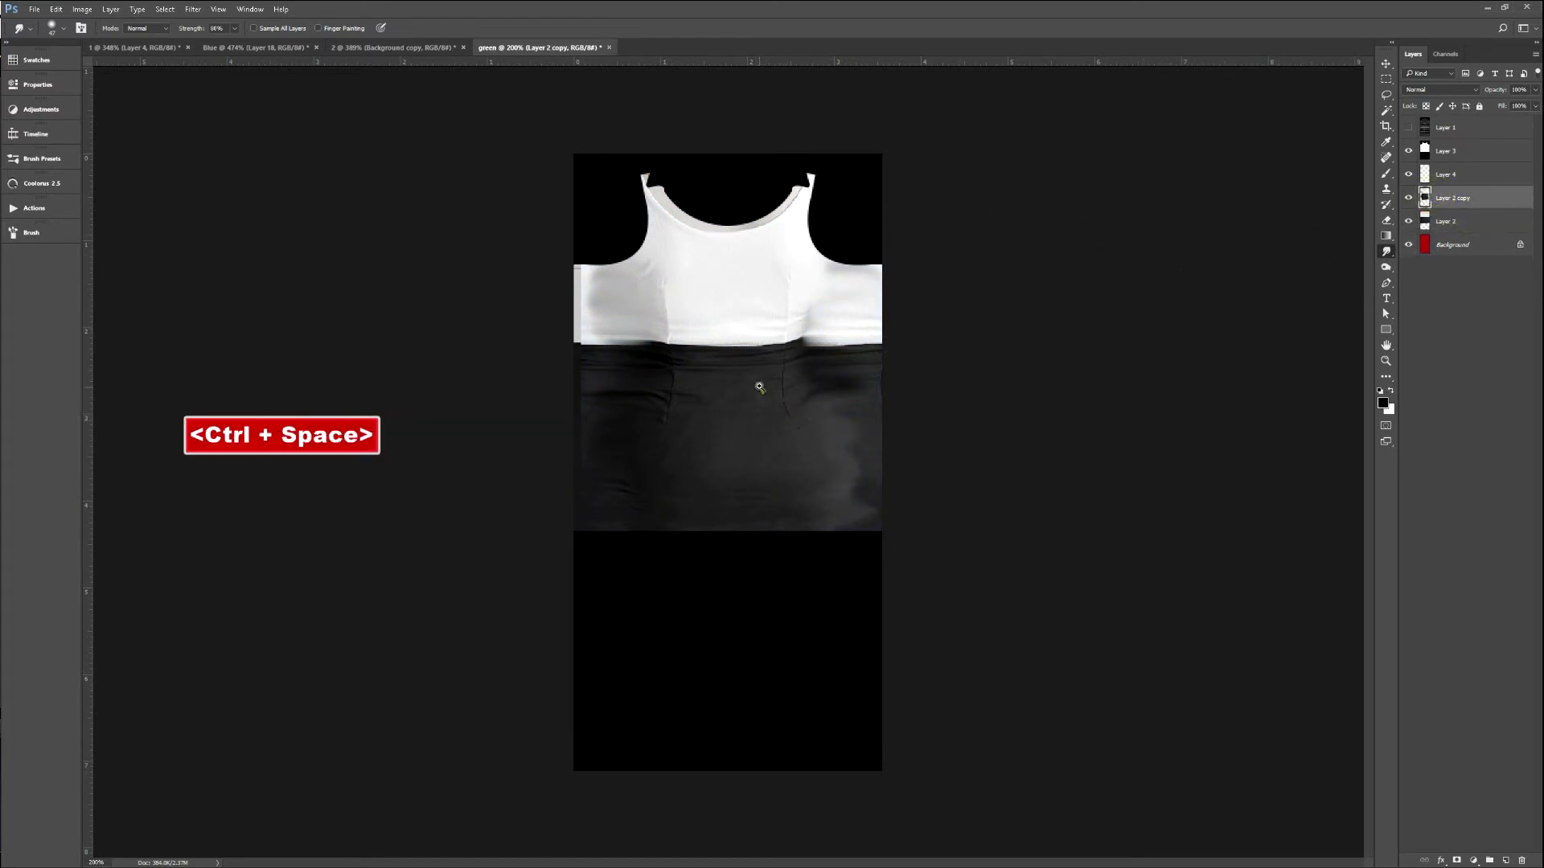
drag(760, 390, 769, 379)
click(1408, 198)
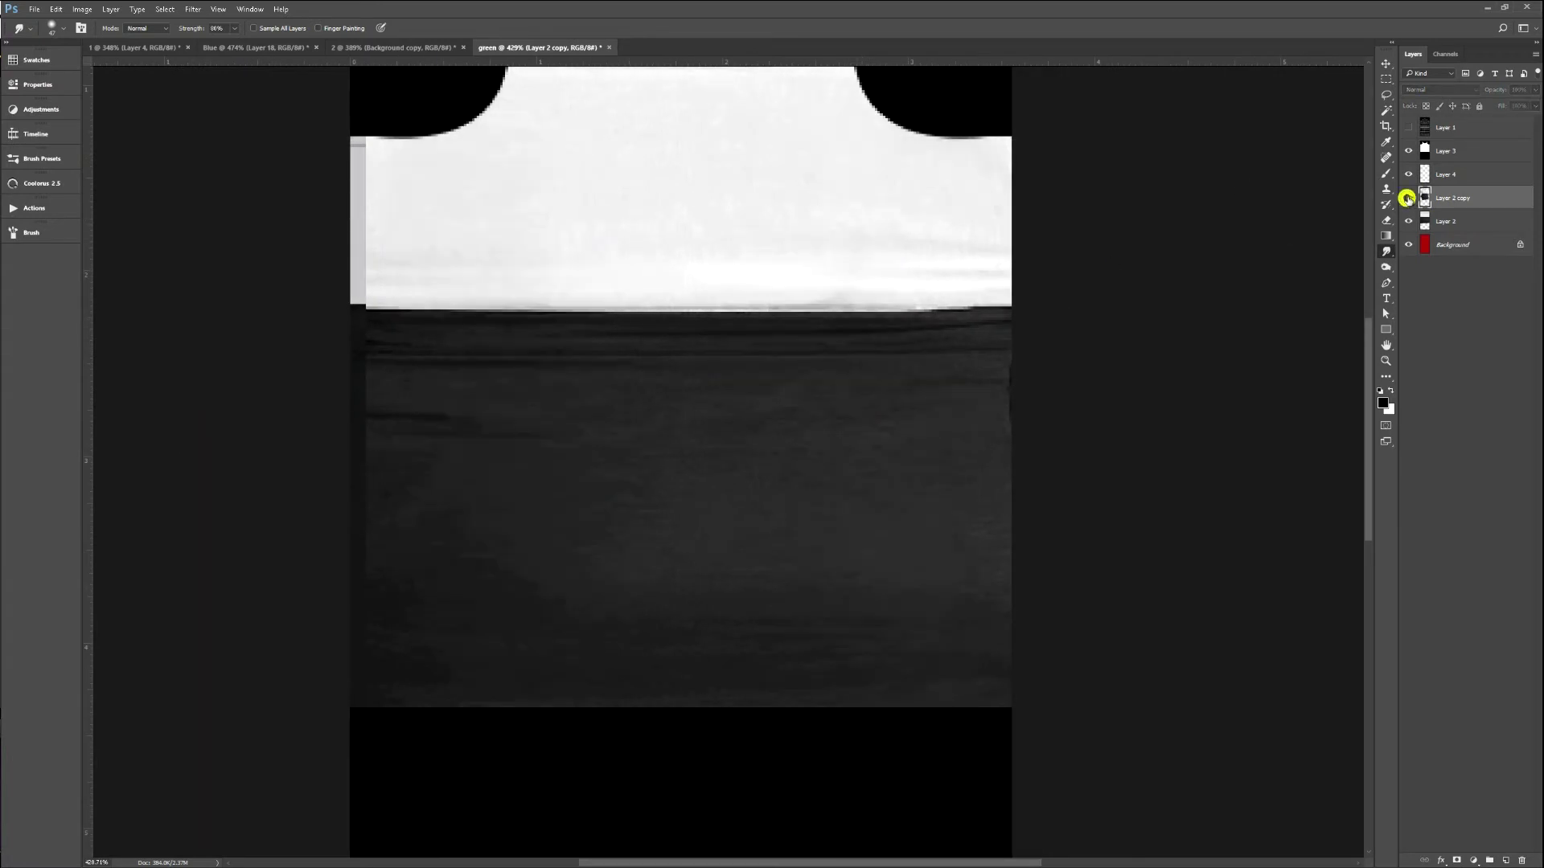
click(1408, 198)
key(space)
drag(831, 234, 830, 266)
click(1432, 219)
key(v)
key(Up)
key(Up)
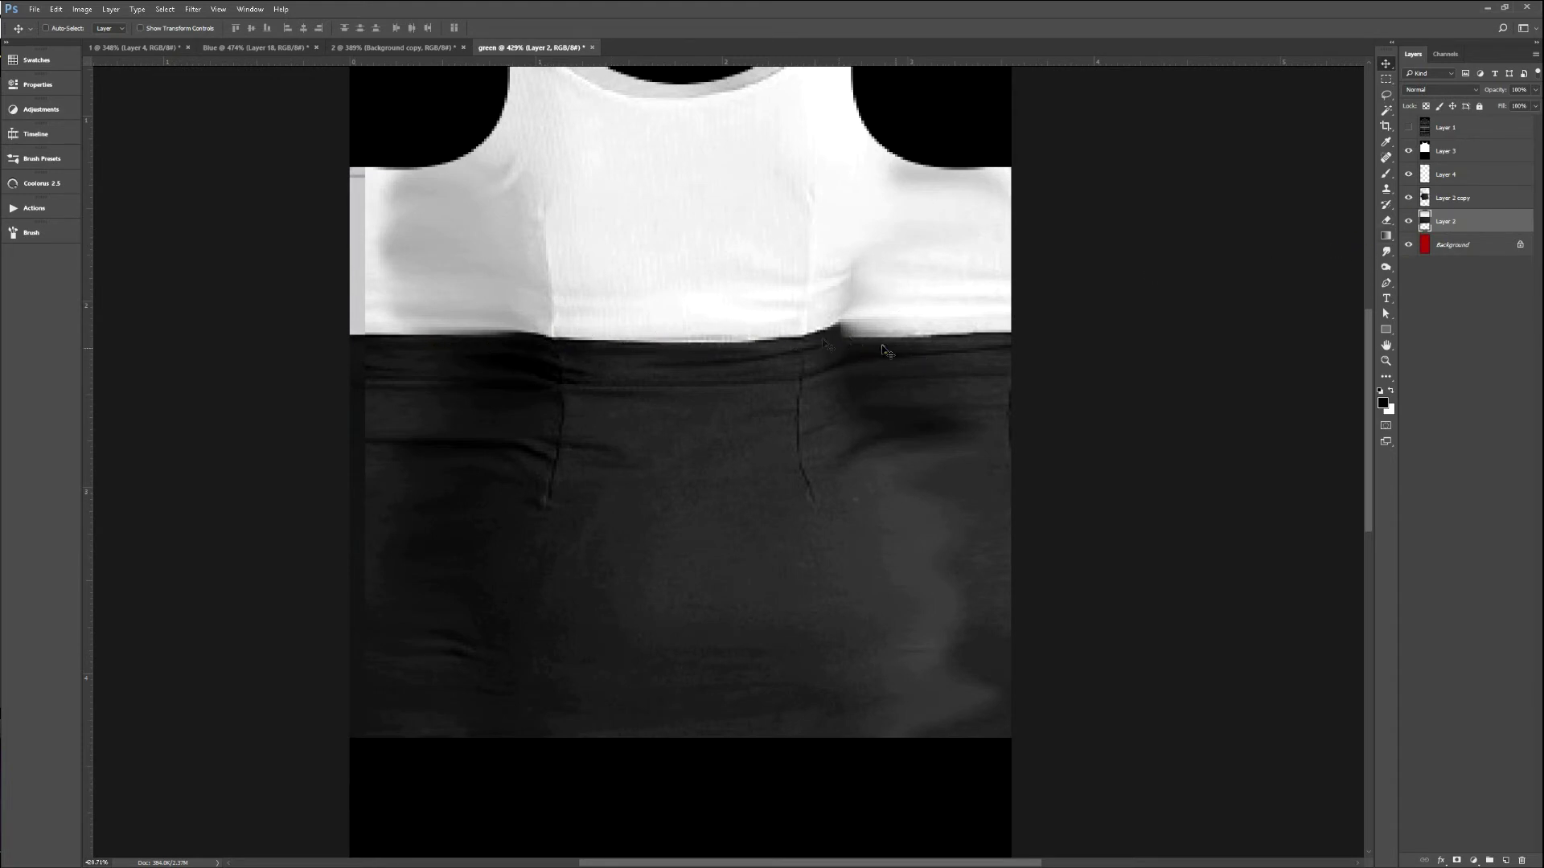
key(m)
click(1442, 198)
key(ctrl+e)
key(ctrl+alt+z)
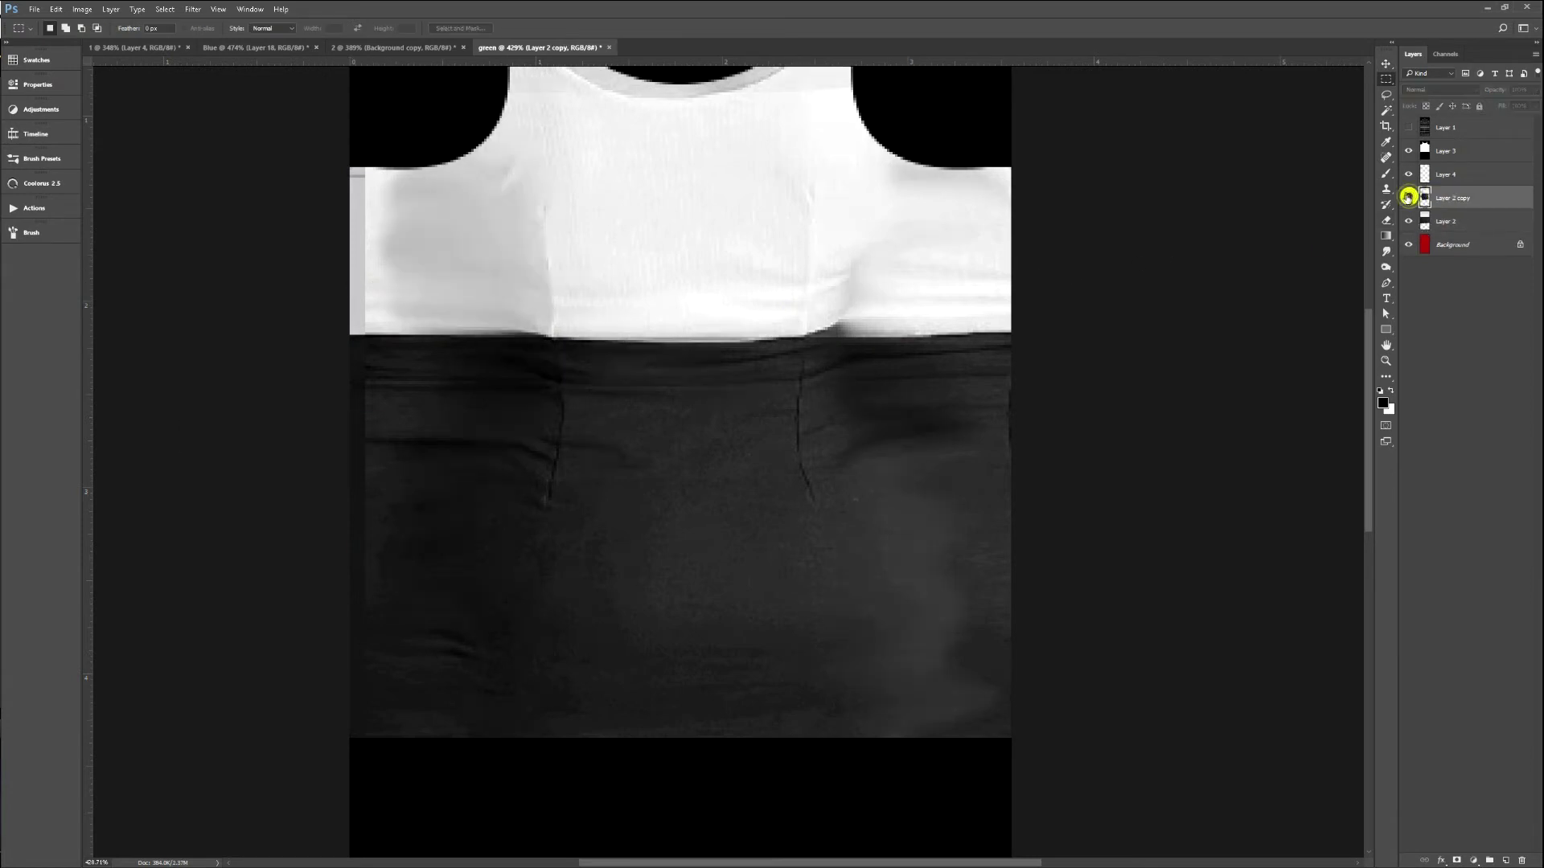
Erase the hard shading transitions at both sides of the top and skirt on Layer 2 copy with a soft, low-opacity Eraser.
key(e)
ctrl+alt+right_click(422, 285)
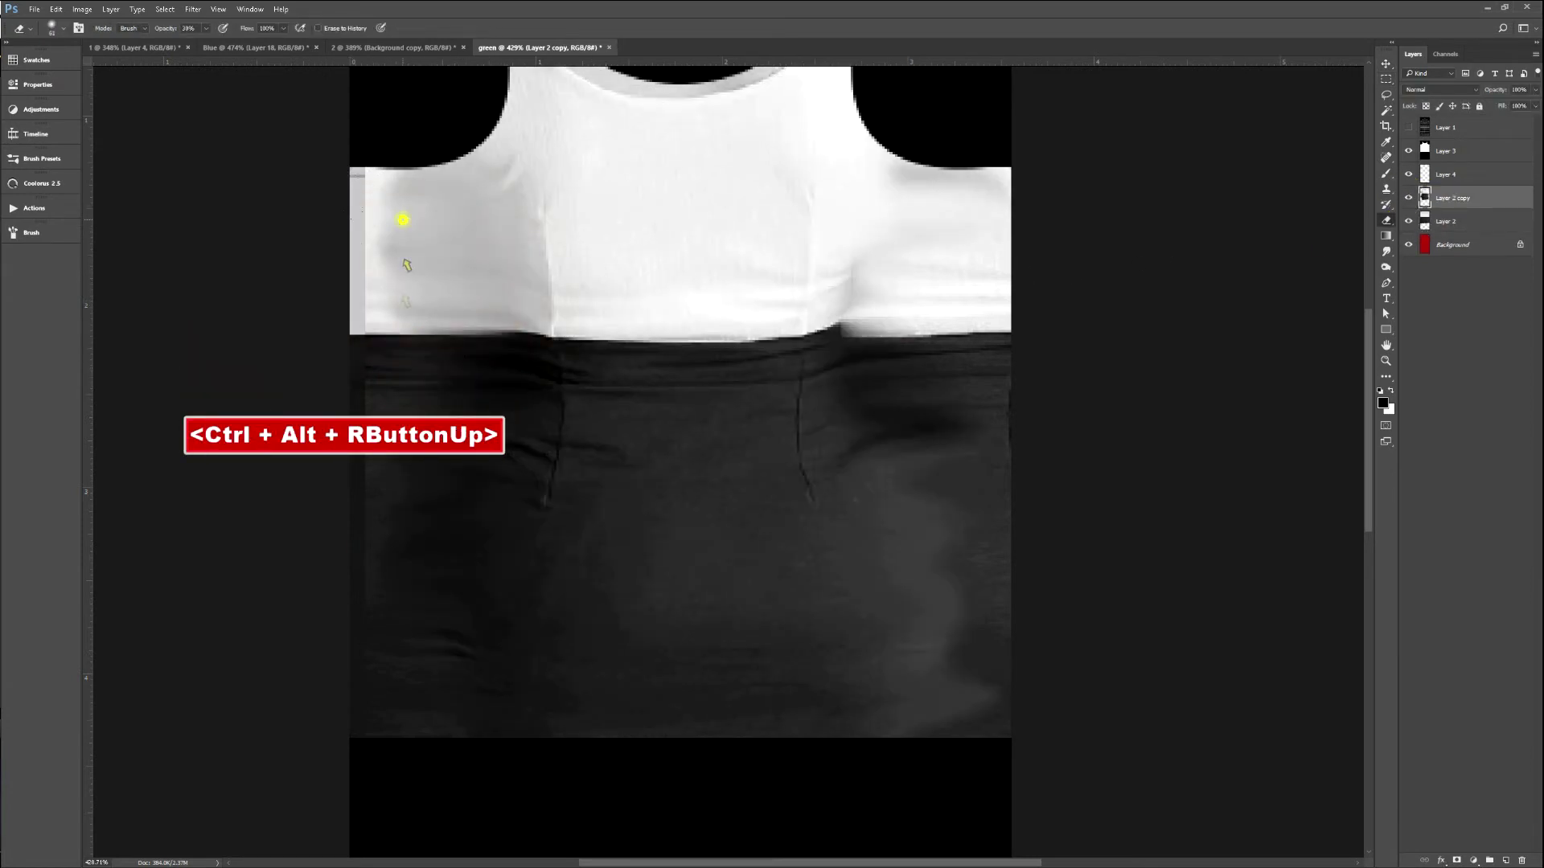
drag(531, 331, 492, 222)
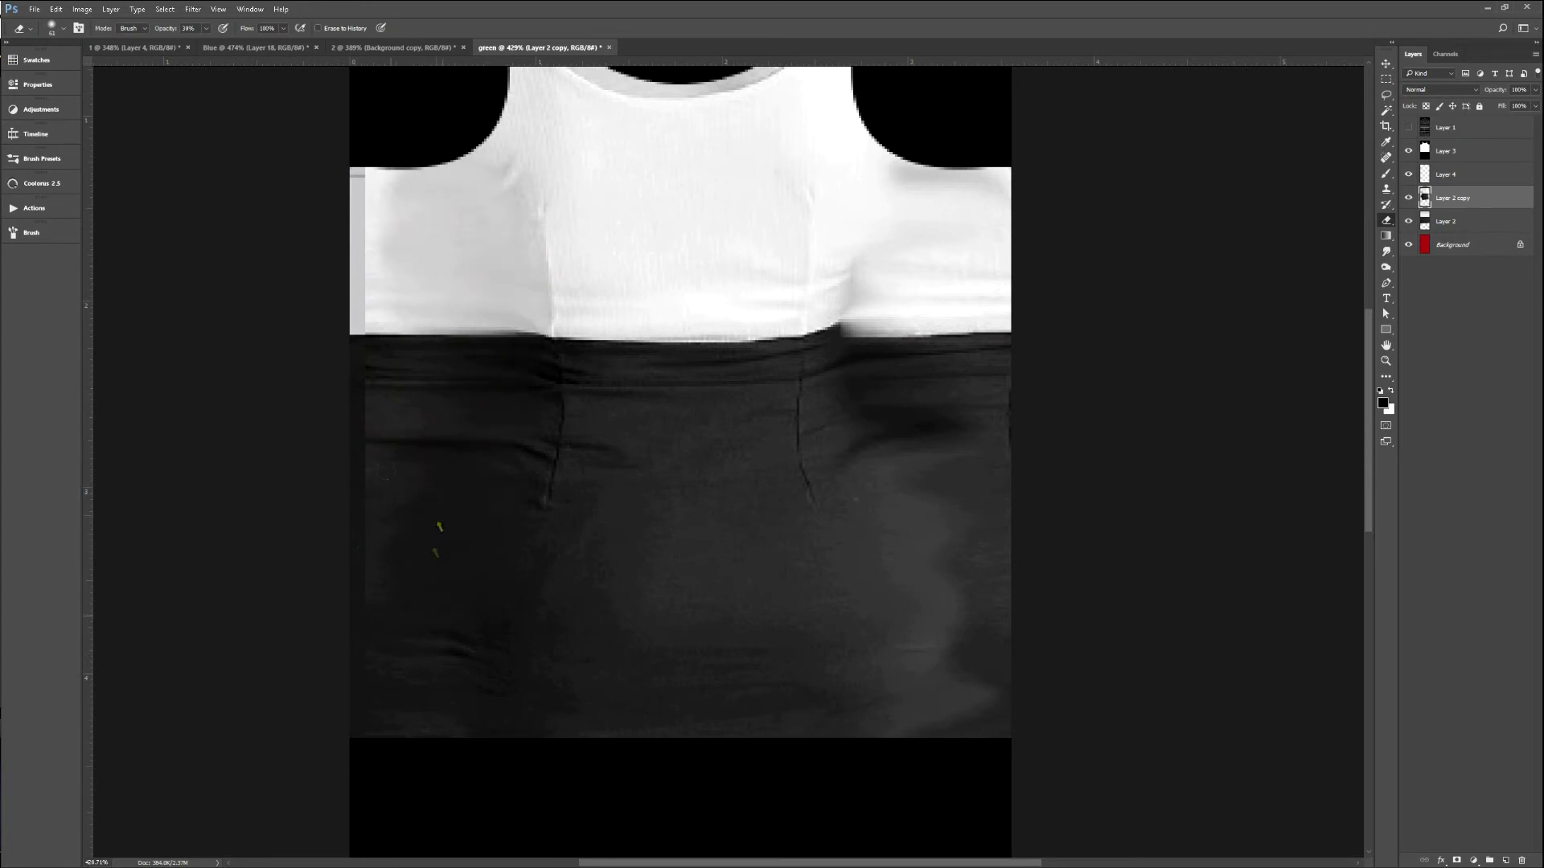
drag(907, 437, 955, 597)
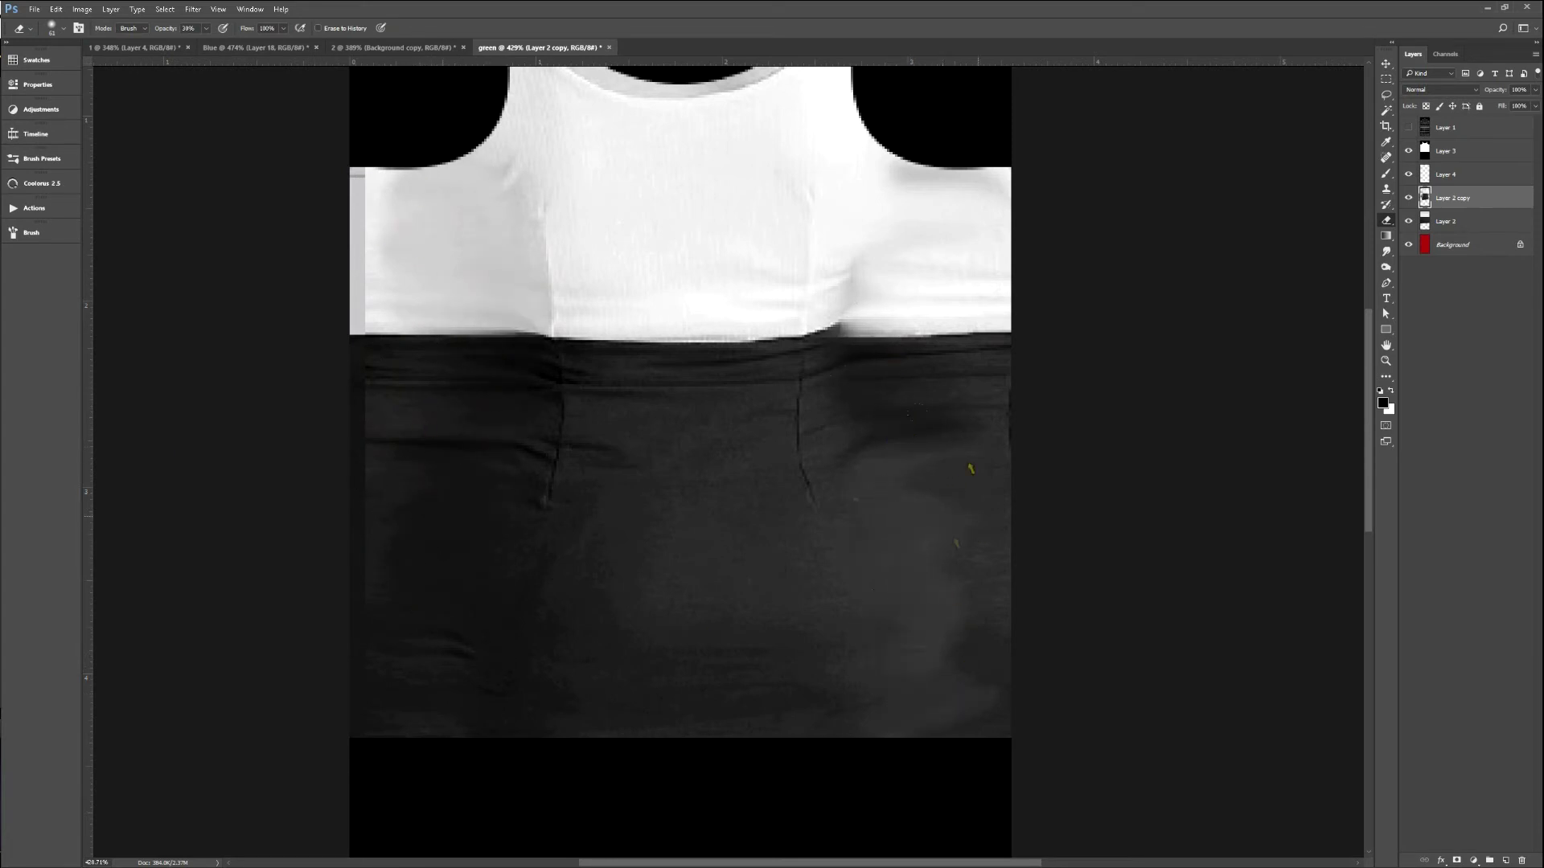
ctrl+alt+right_click(940, 359)
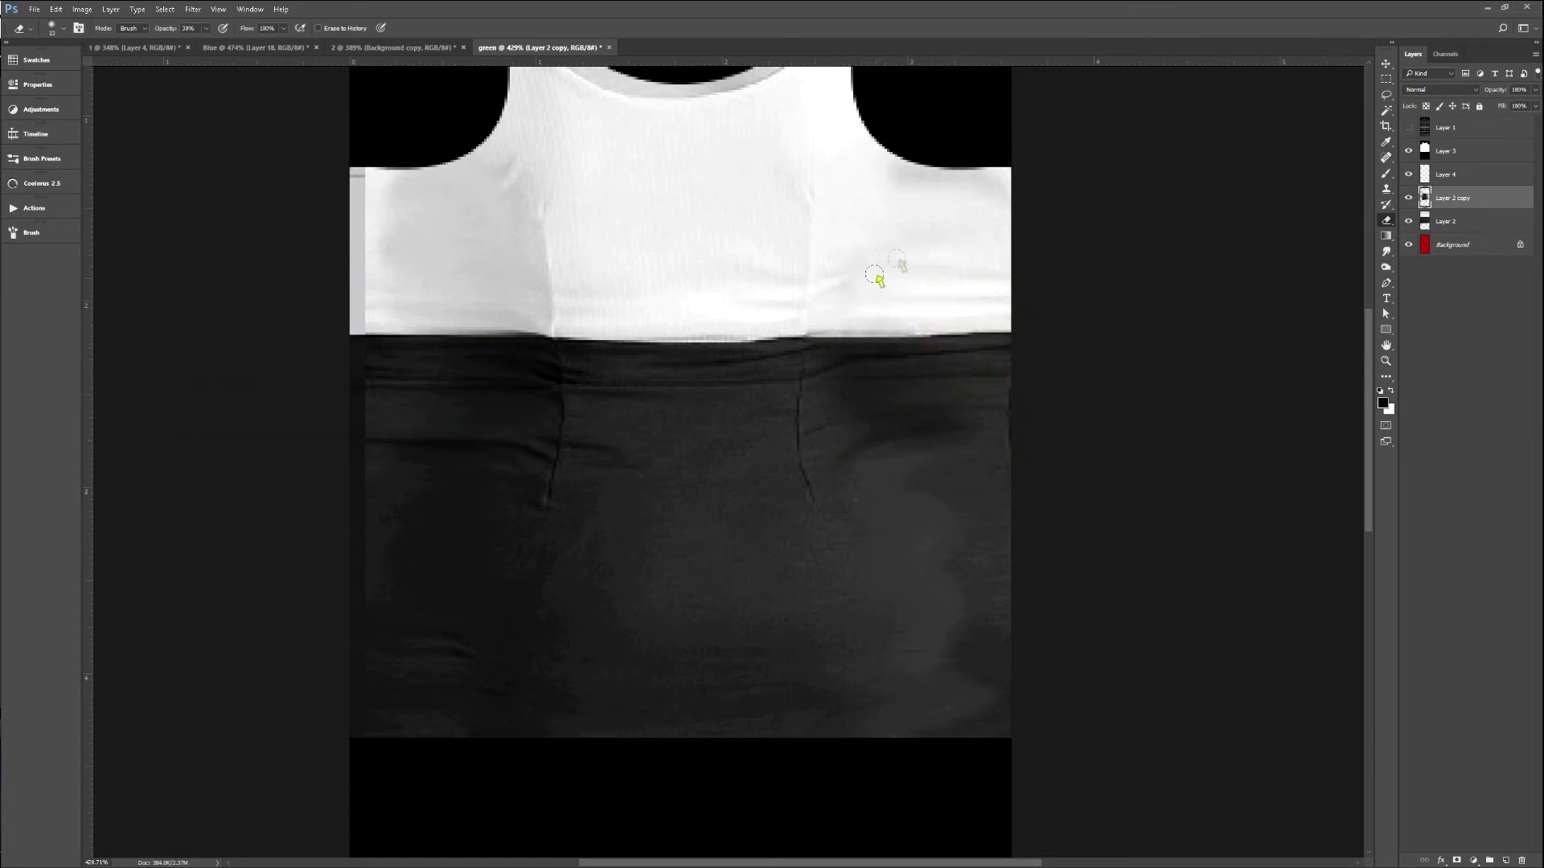
key(space)
drag(943, 203, 959, 303)
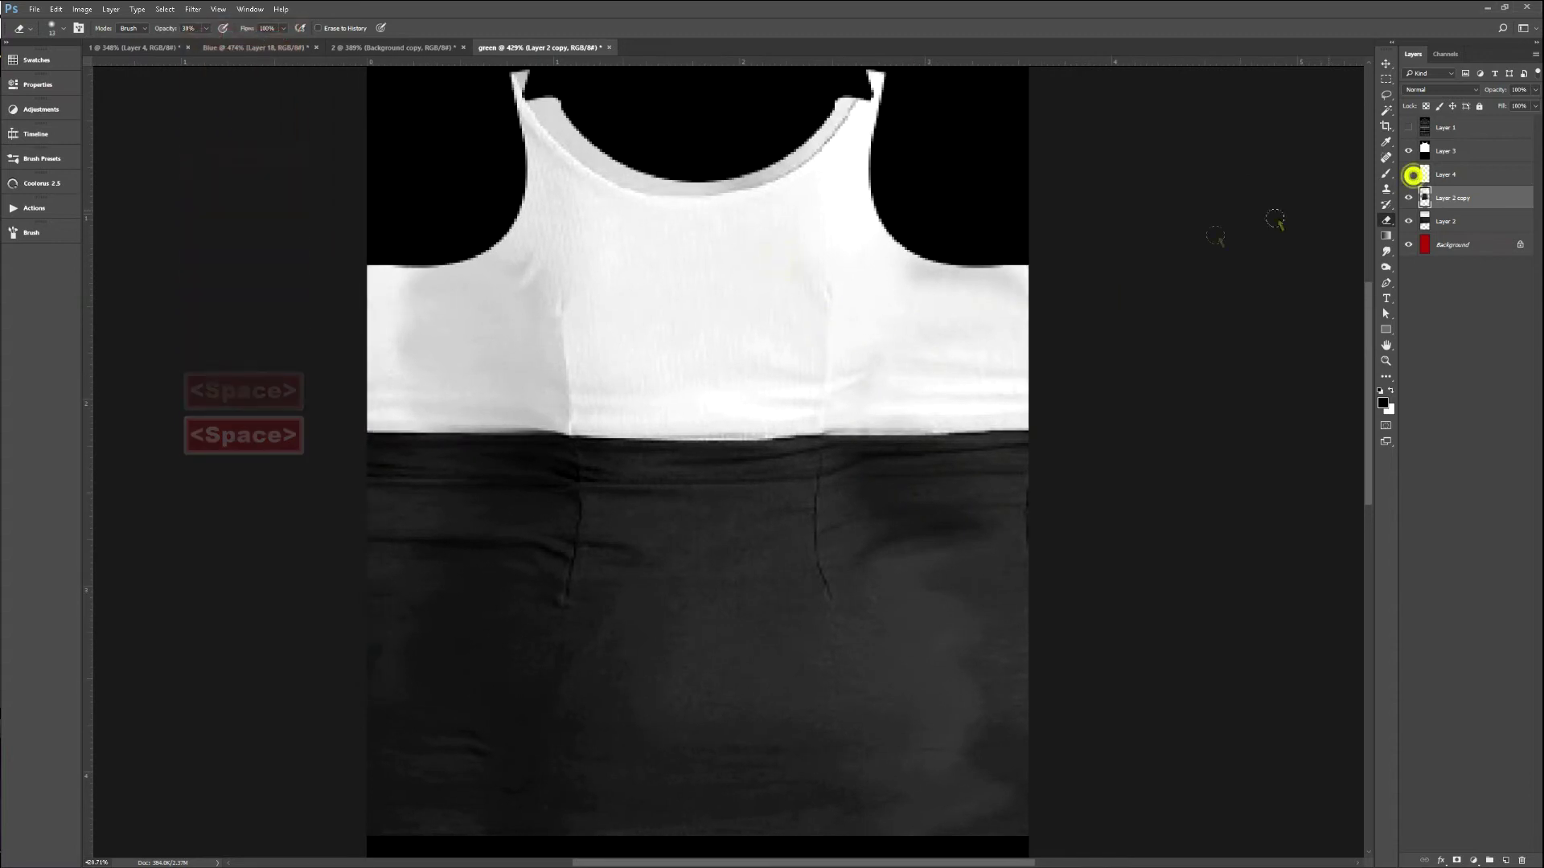
Hide Layer 4 and erase more of Layer 2 copy over the skirt's uneven side shading.
key(ctrl)
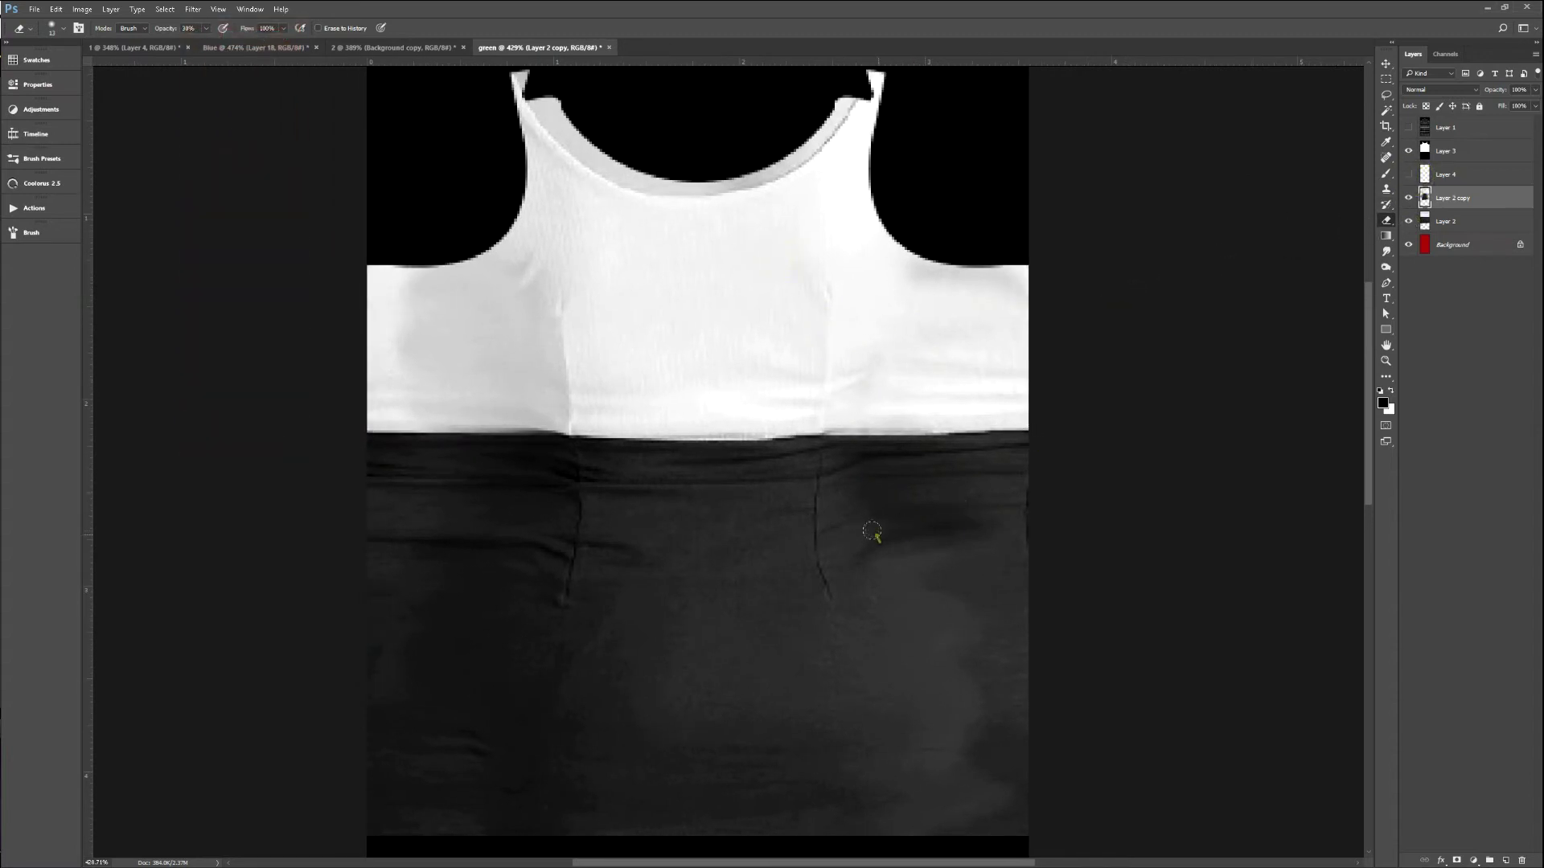
key(space)
drag(852, 545, 834, 480)
ctrl+alt+right_click(851, 520)
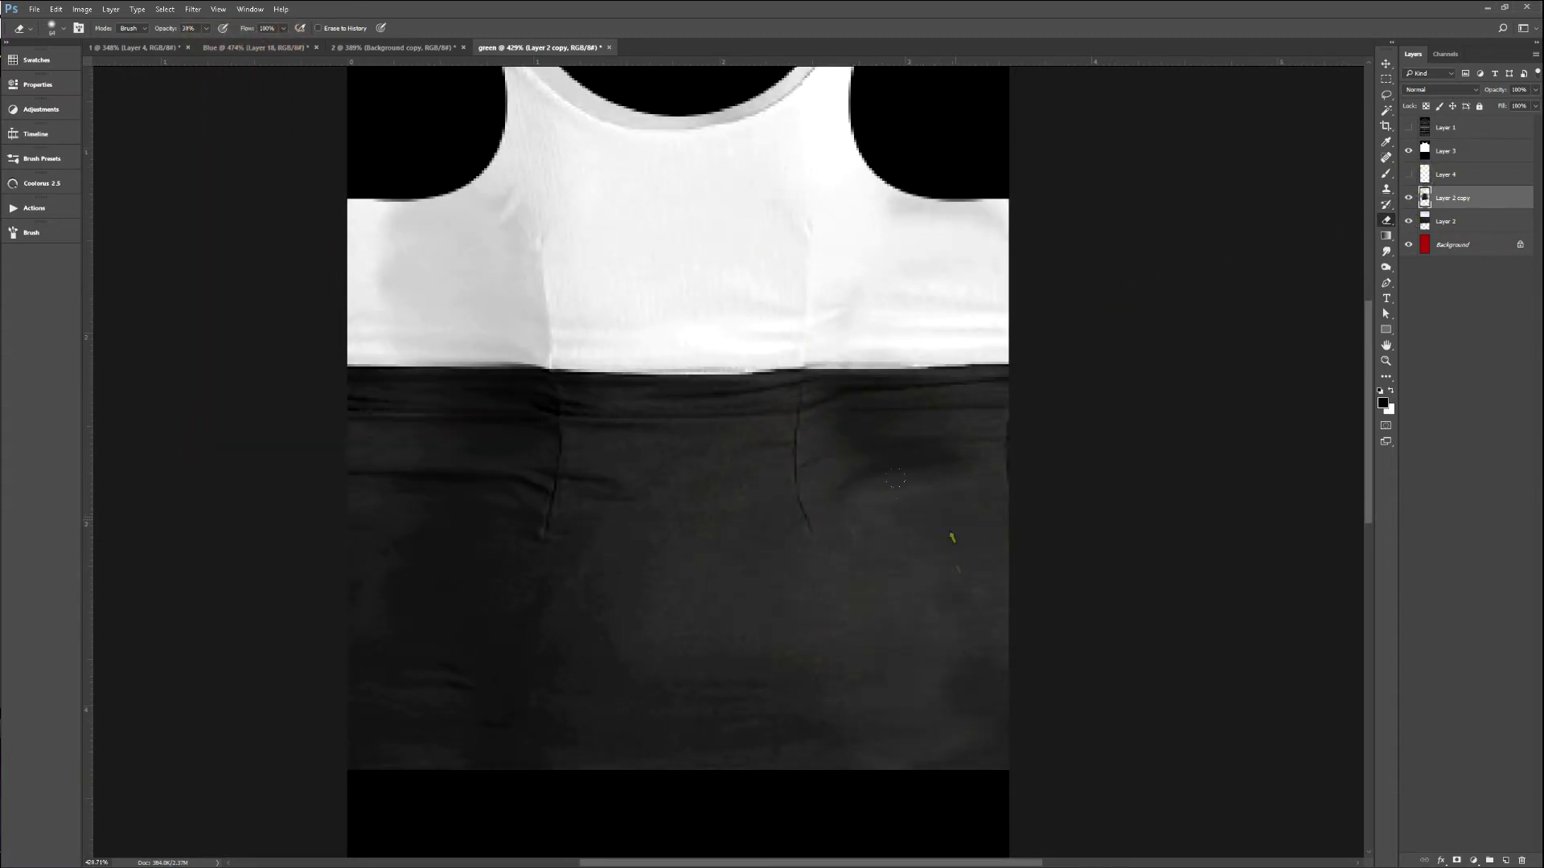
Merge Layer 2 copy down into Layer 2.
key(ctrl)
key(space)
drag(694, 225, 700, 300)
key(ctrl+e)
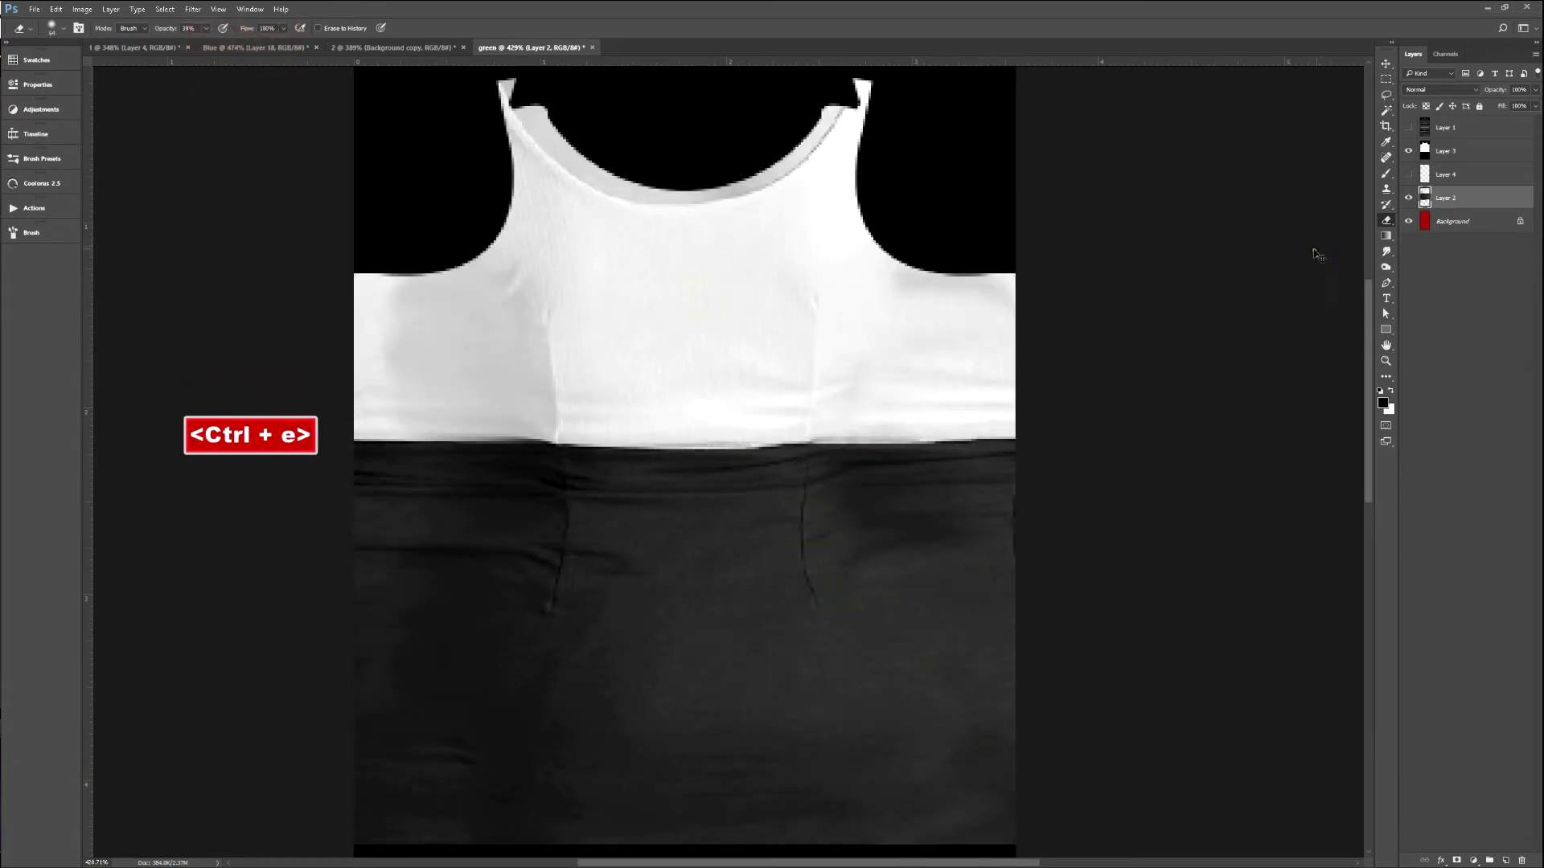
key(ctrl+j)
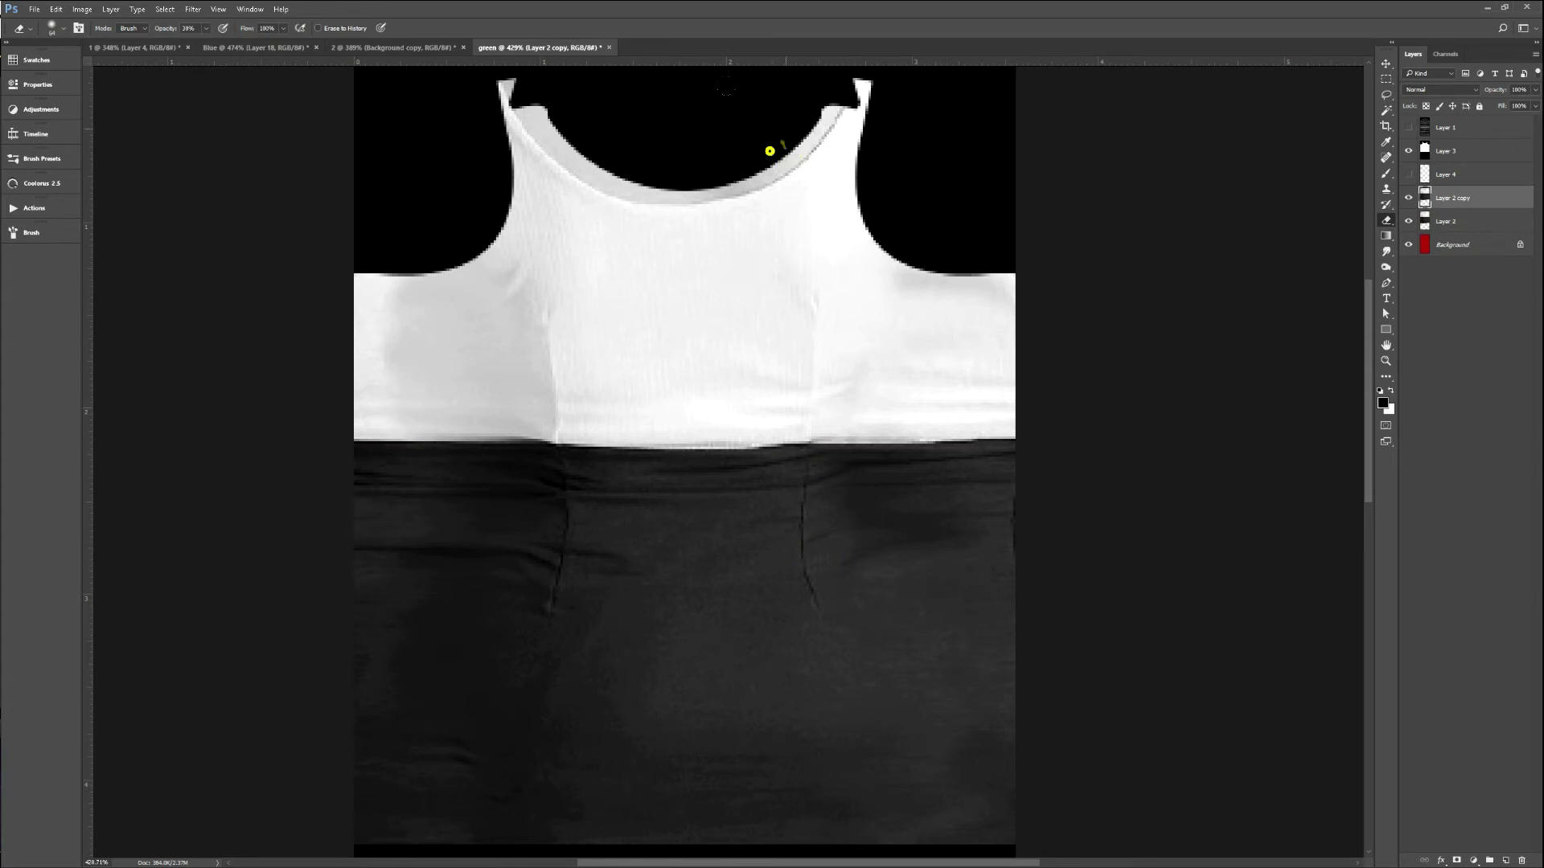
key(ctrl+alt+z)
key(ctrl+alt+z)
key(ctrl+alt+z)
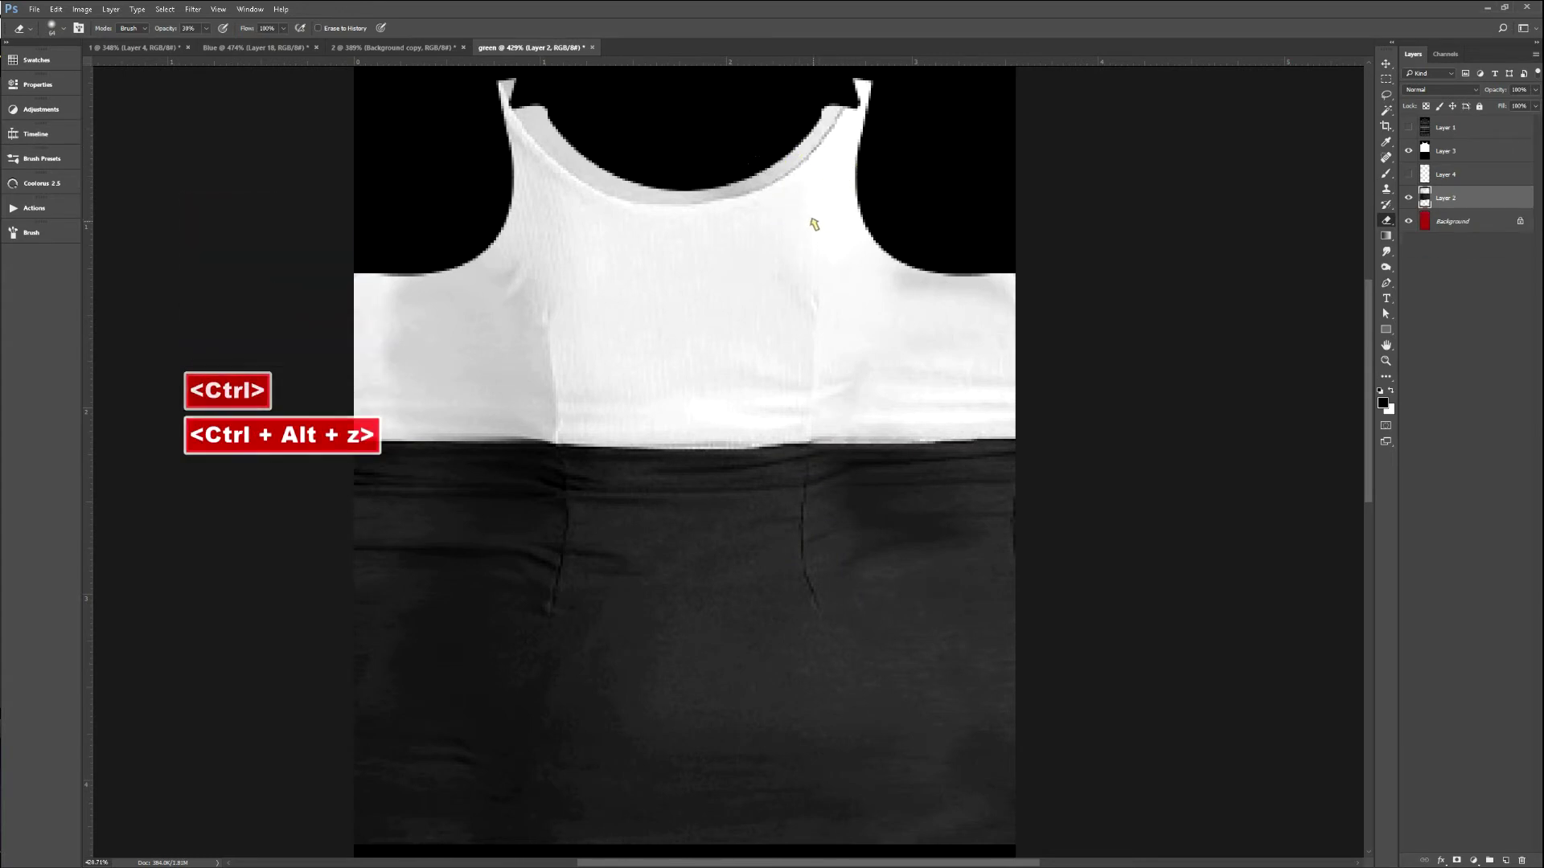
Smudge the white fabric over the grey neckline band on Layer 2, and duplicate the layer.
key(r)
mouse_move(804, 139)
mouse_down()
mouse_move(687, 180)
mouse_move(654, 172)
mouse_move(604, 106)
mouse_move(541, 128)
mouse_up()
key(ctrl+j)
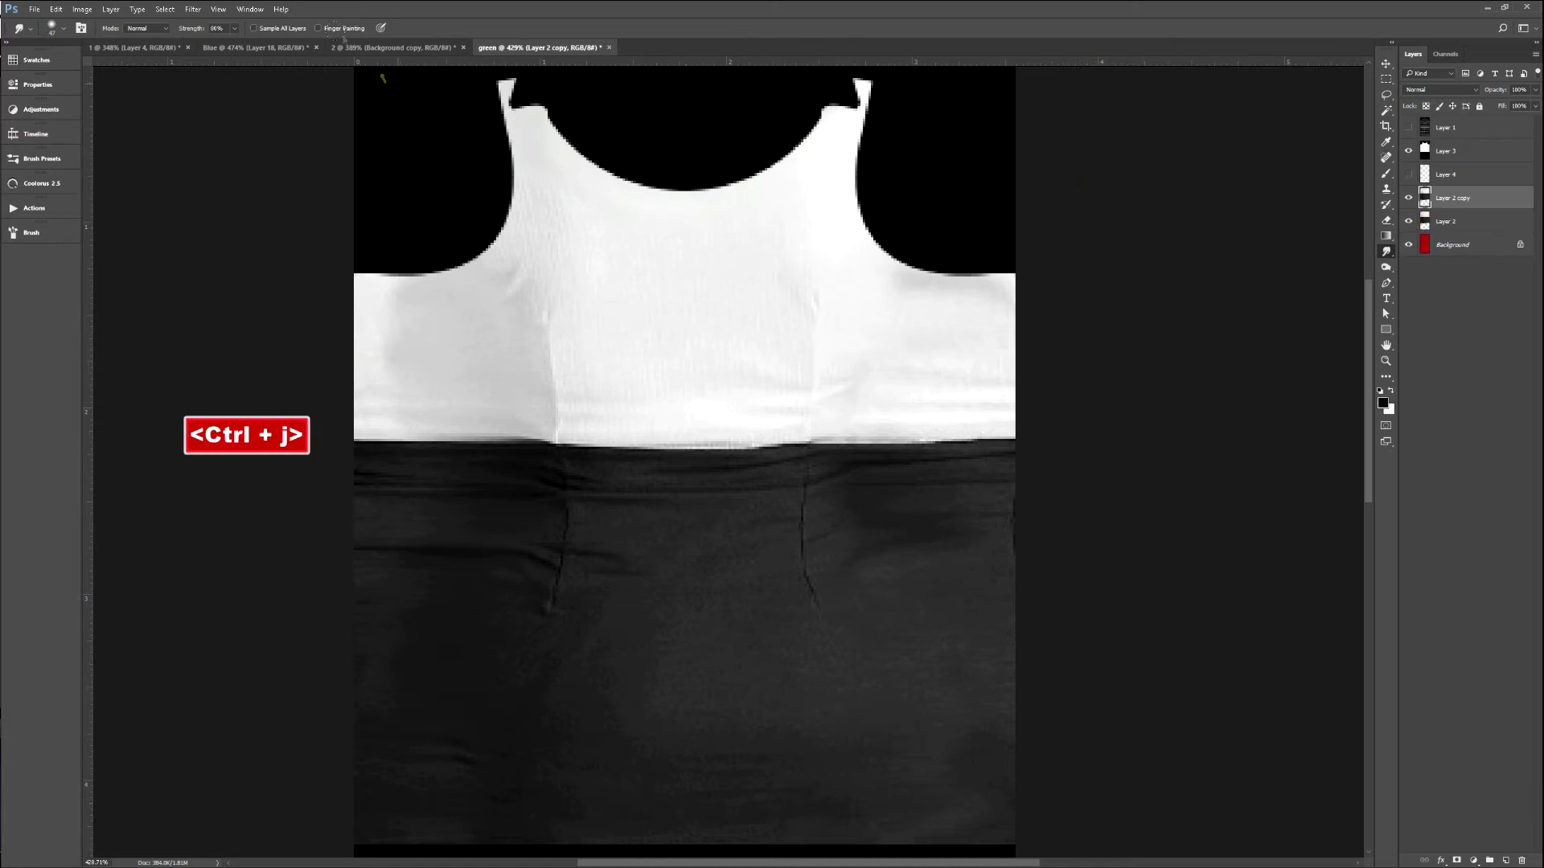
Apply the plug-in smoothing filter to Layer 2 copy.
click(193, 9)
mouse_move(322, 272)
click(397, 274)
click(986, 614)
Select and fill over the DEMO stamp on the top, deselect, and lower the opacity of Layer 2 copy.
key(m)
drag(483, 252, 597, 299)
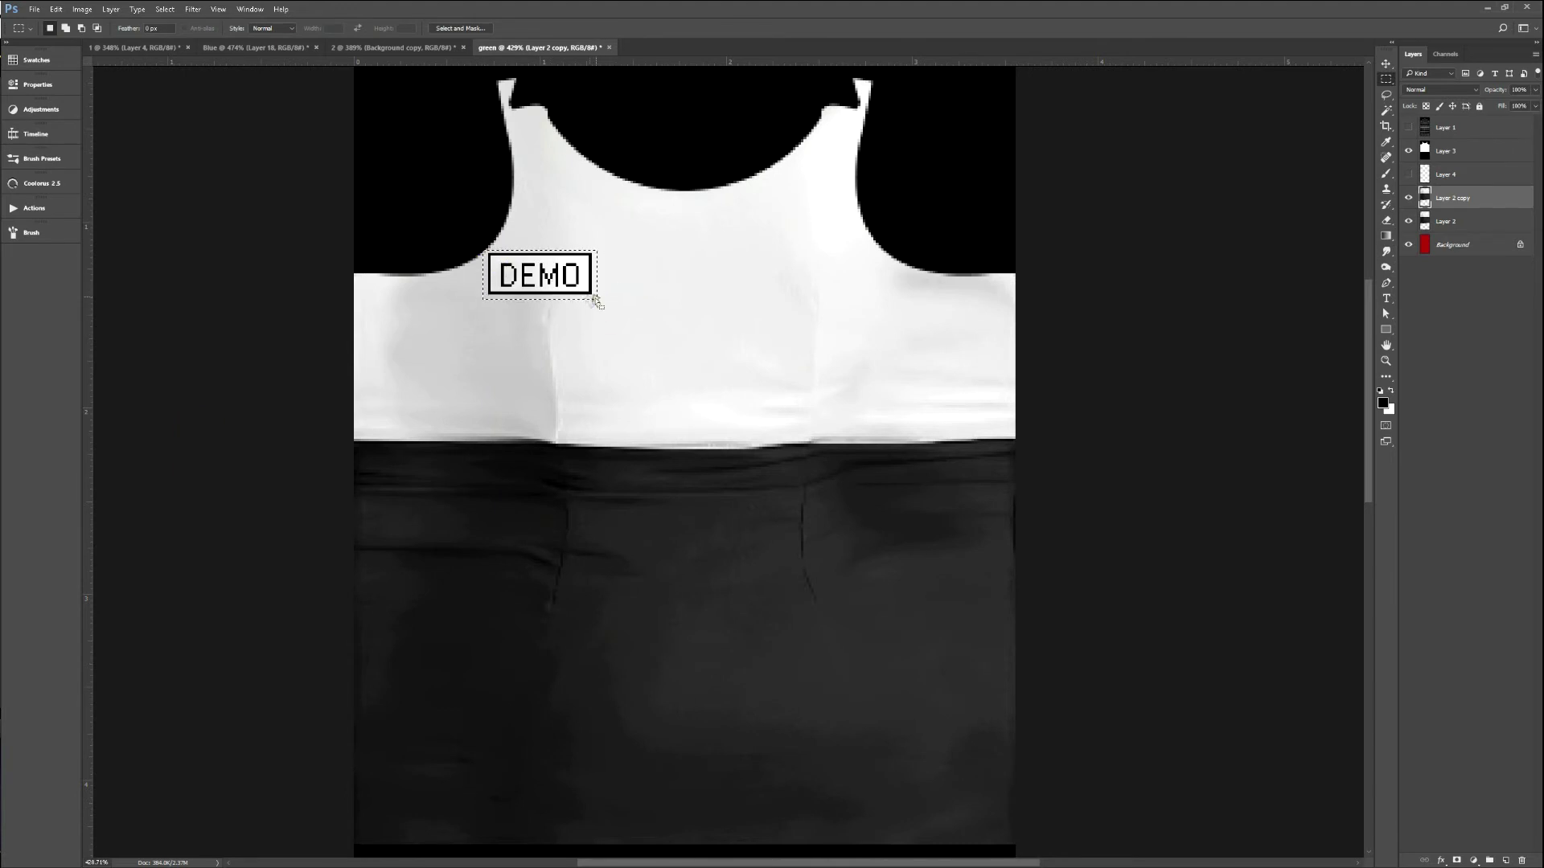
key(shift+F5)
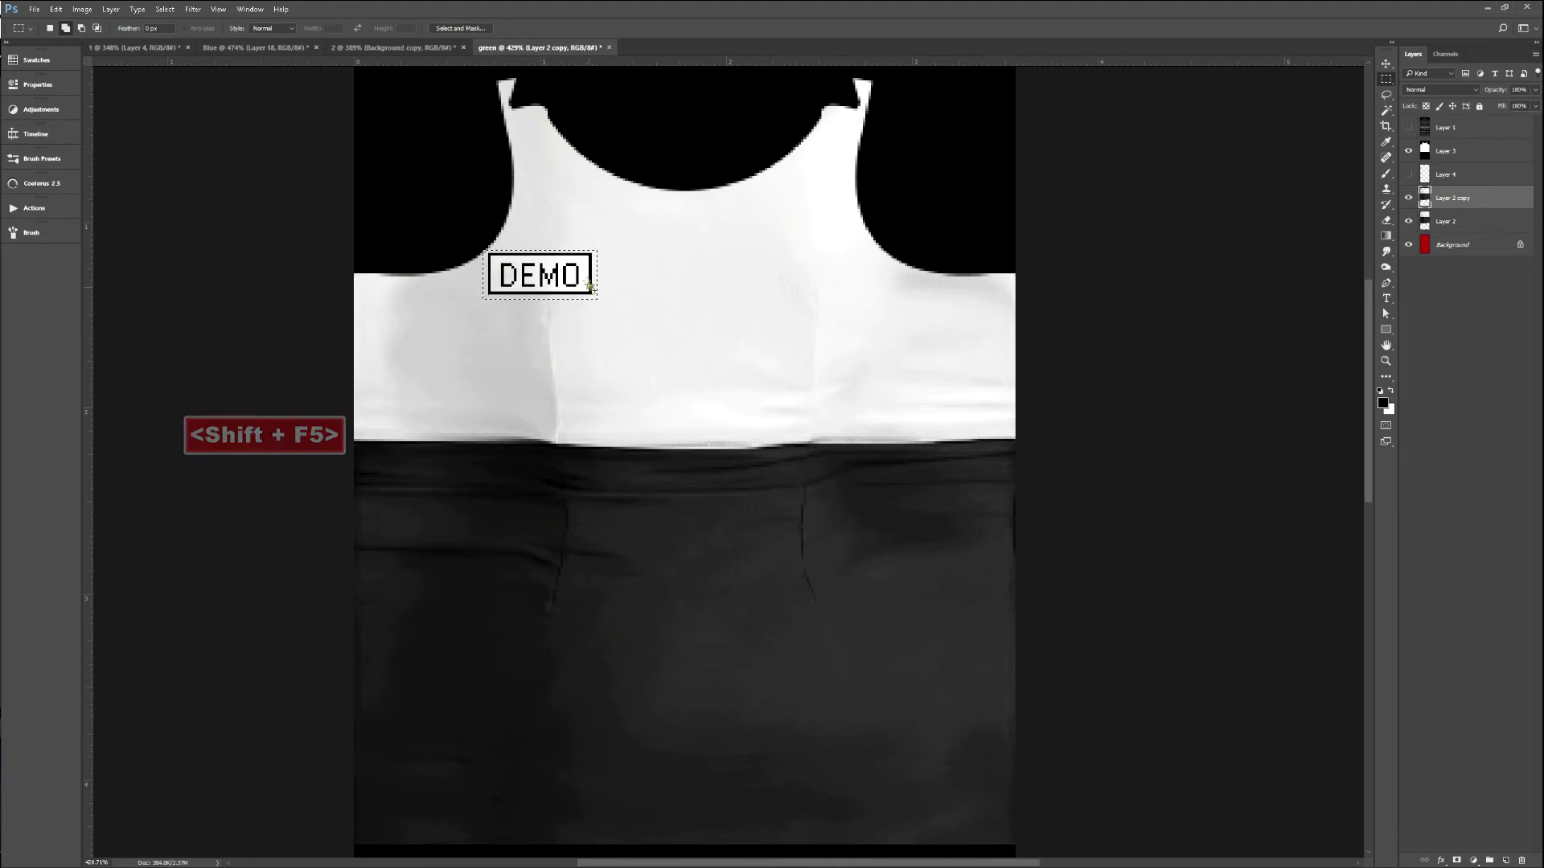
click(346, 147)
key(ctrl+d)
key(v)
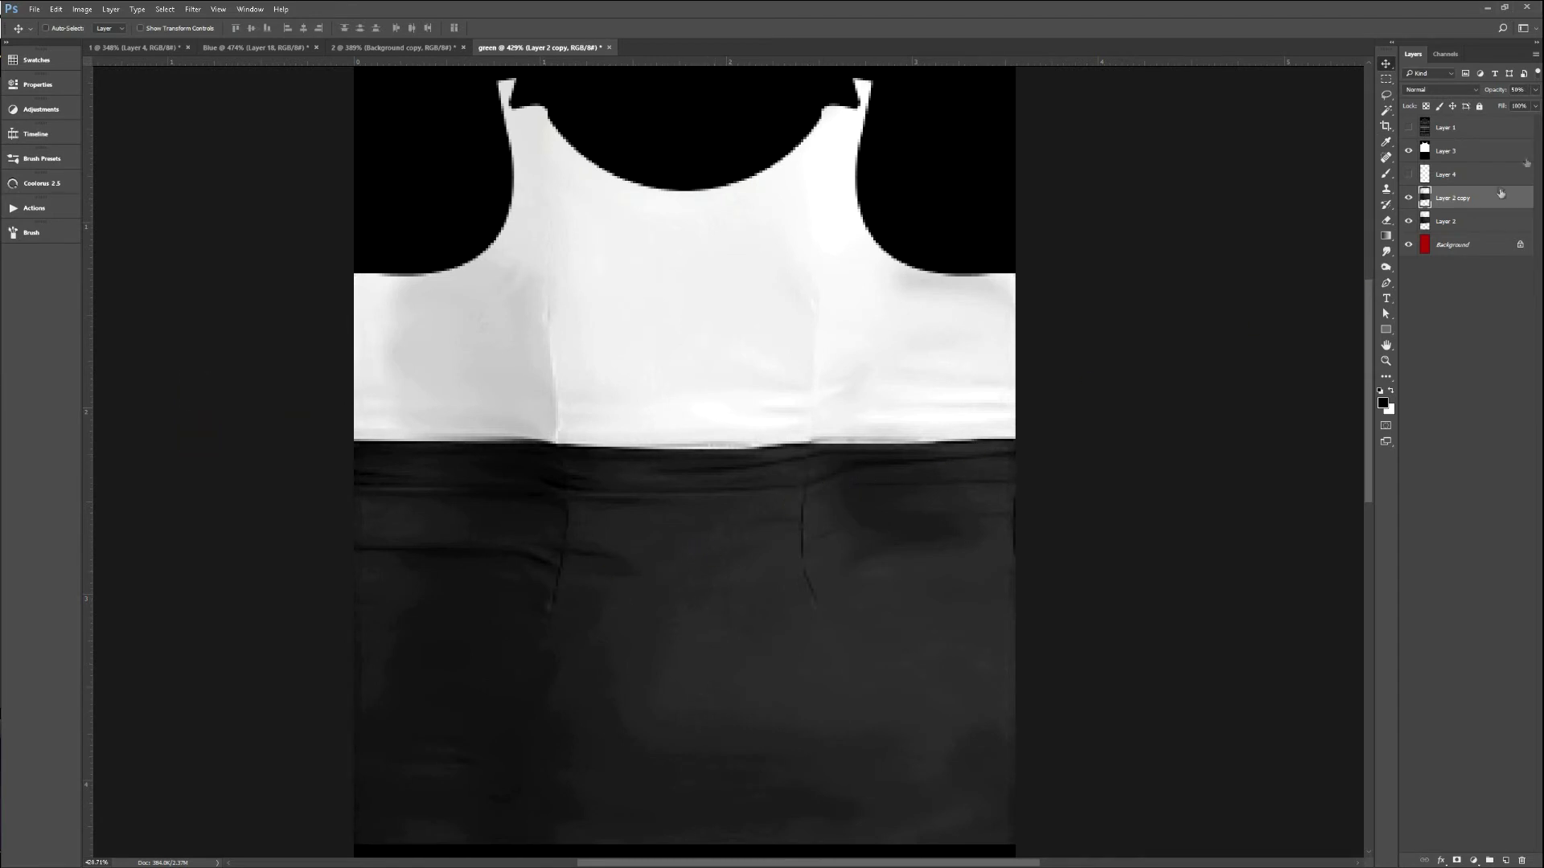
Save the green texture, switch to the IMVU editor, reload the textures, and inspect the outfit from behind.
key(ctrl+minus)
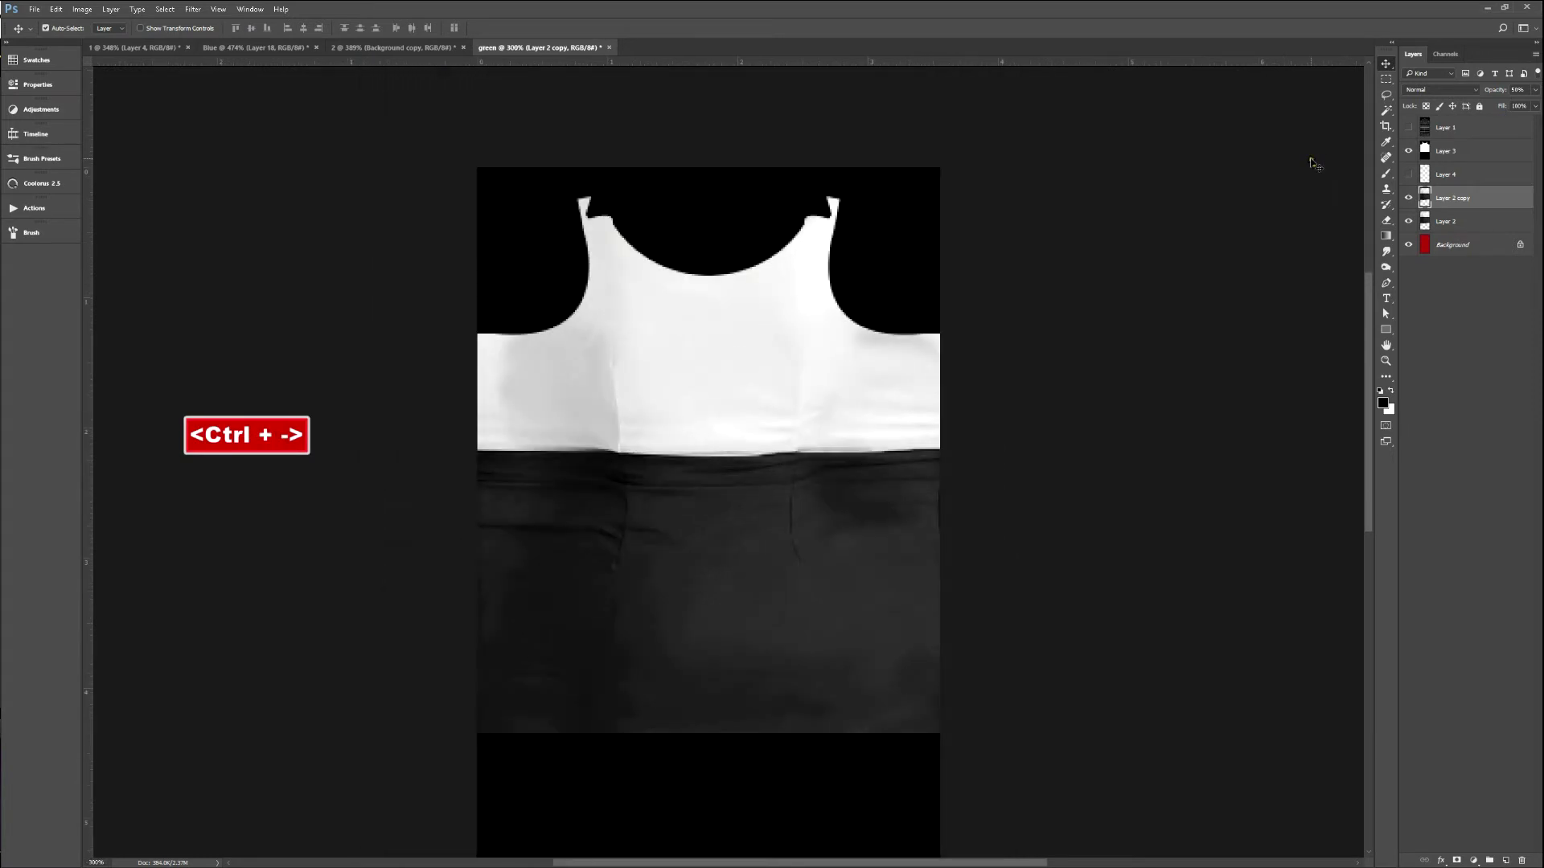
key(F2)
key(alt+Tab)
key(ctrl+a)
drag(982, 458, 523, 531)
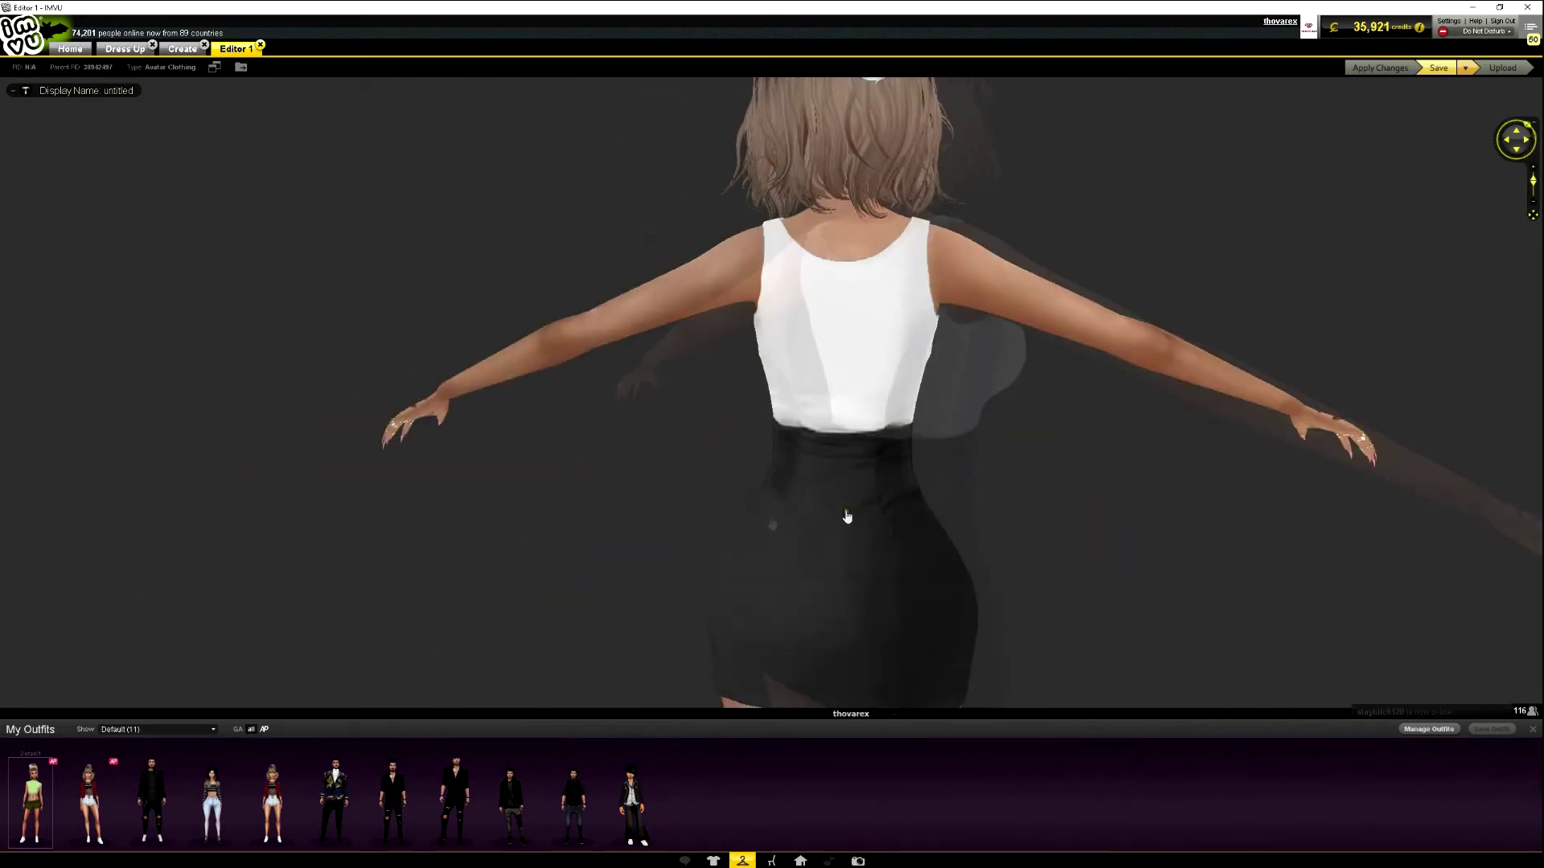
key(alt+Tab)
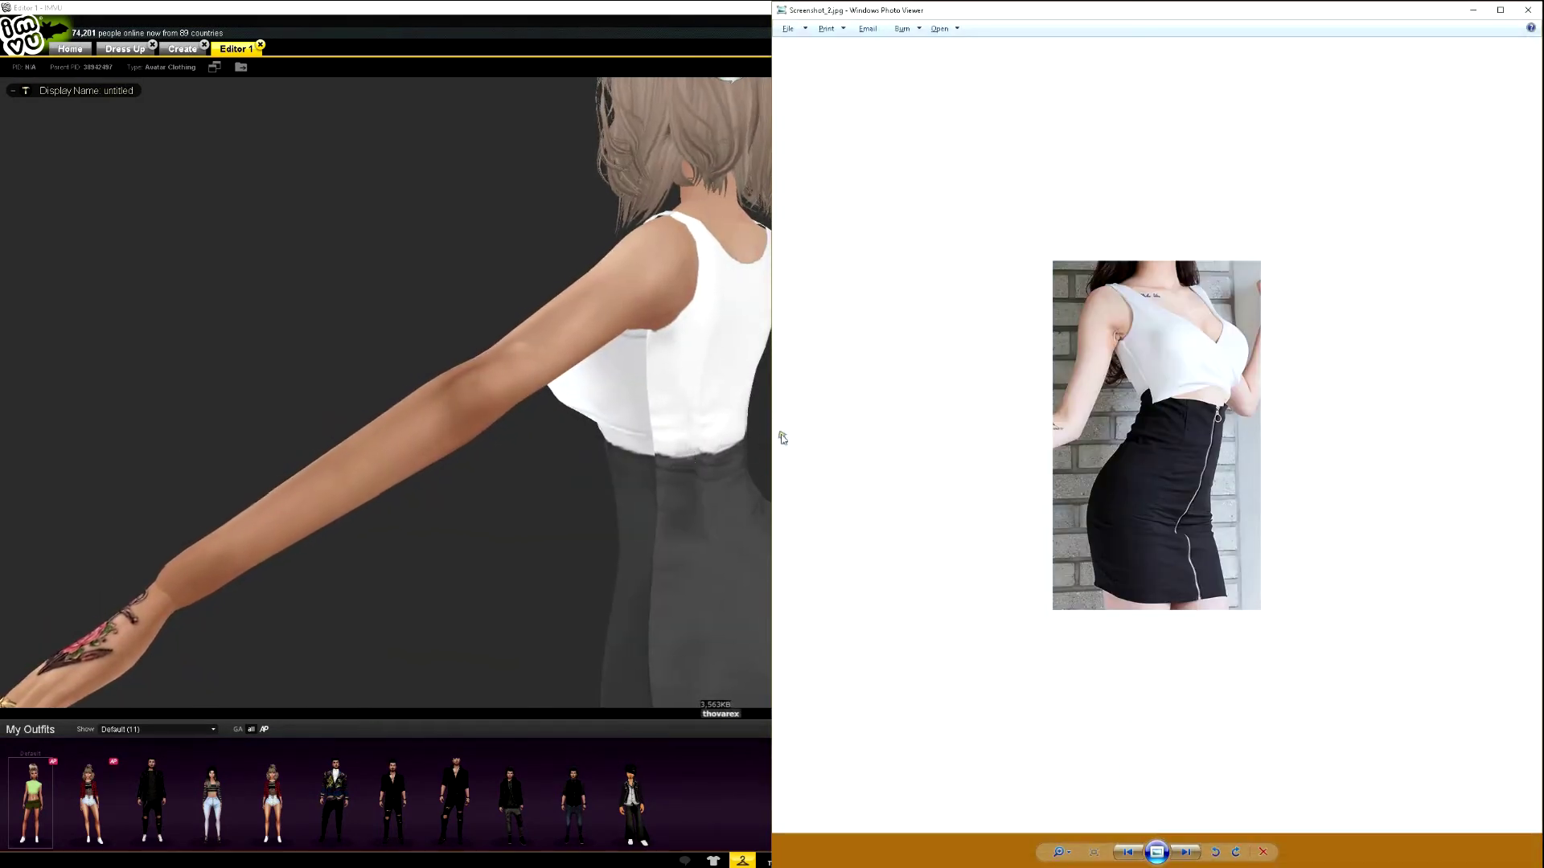
click(684, 487)
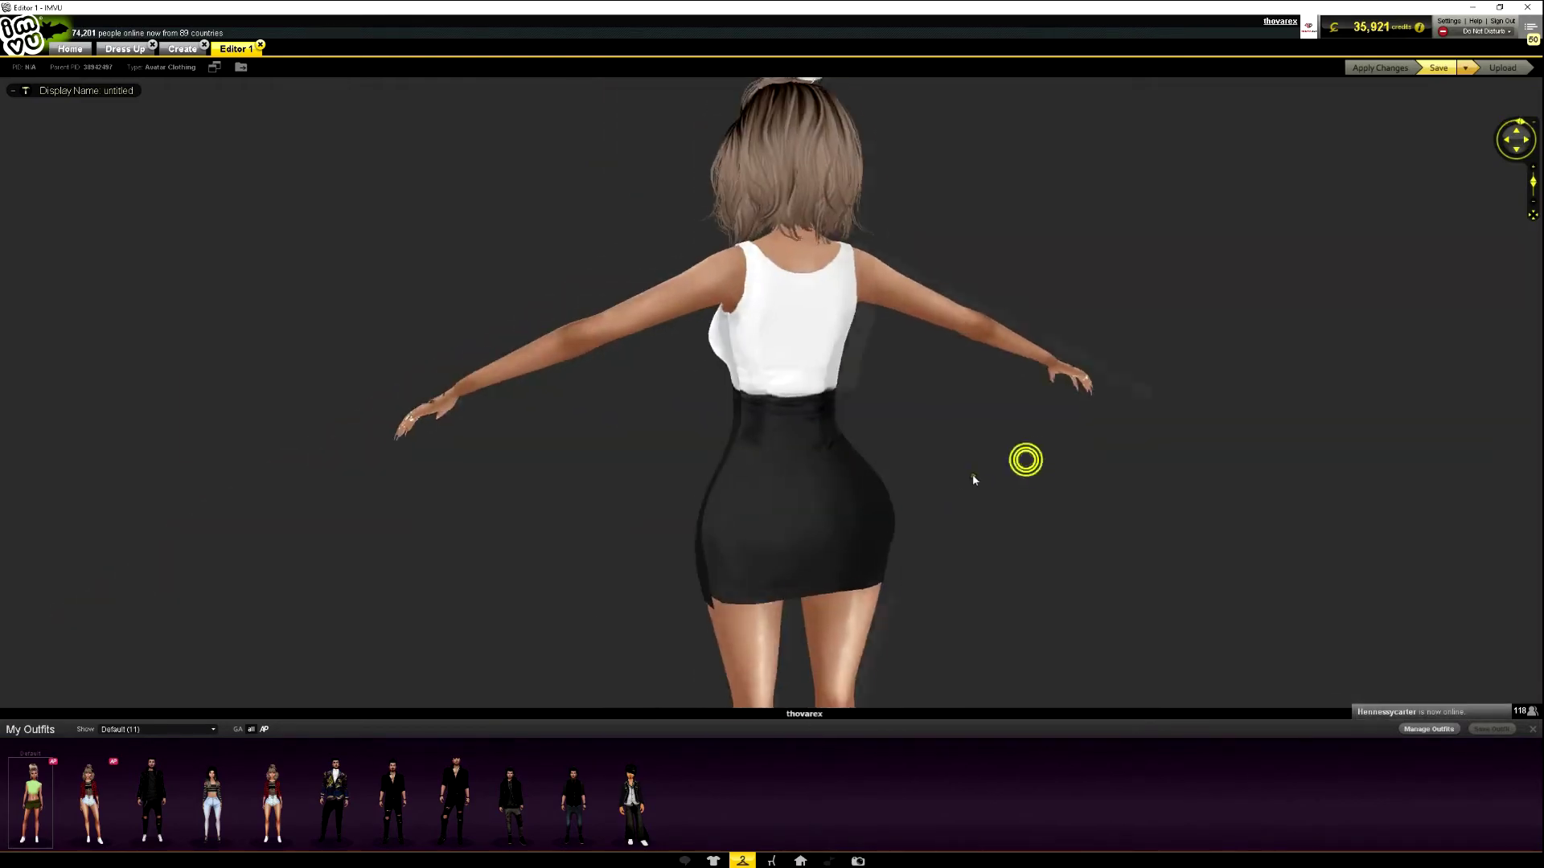
Return to Photoshop, hide the wireframe in document 2, and paste in a merged copy of document 1's opacity mask.
key(alt+Tab)
key(ctrl+shift+Tab)
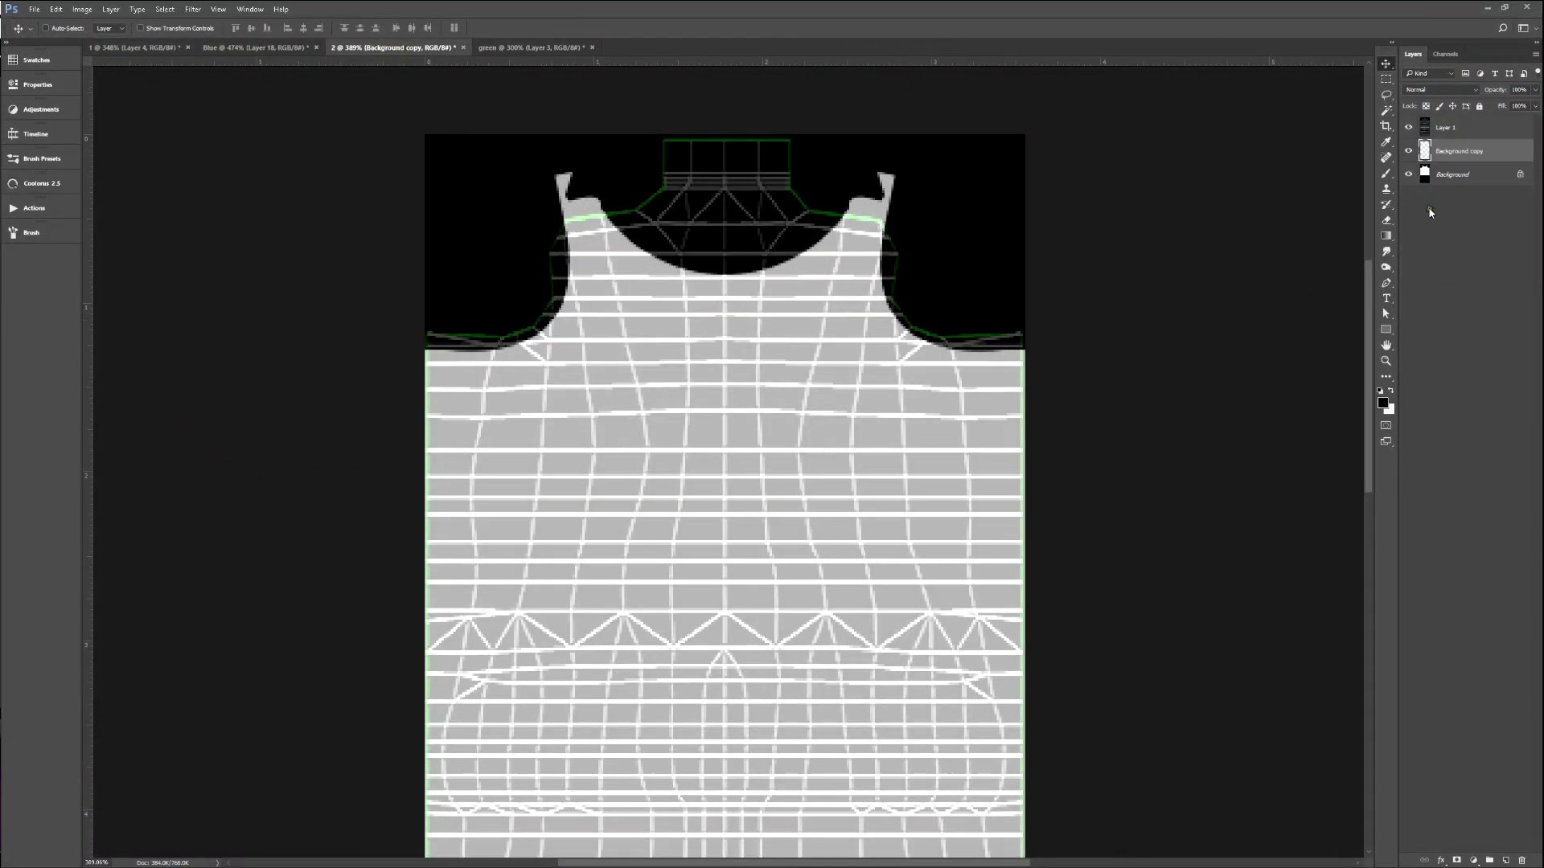
click(1407, 127)
click(110, 45)
key(ctrl+alt+shift+e)
key(ctrl+a)
key(ctrl+x)
click(414, 47)
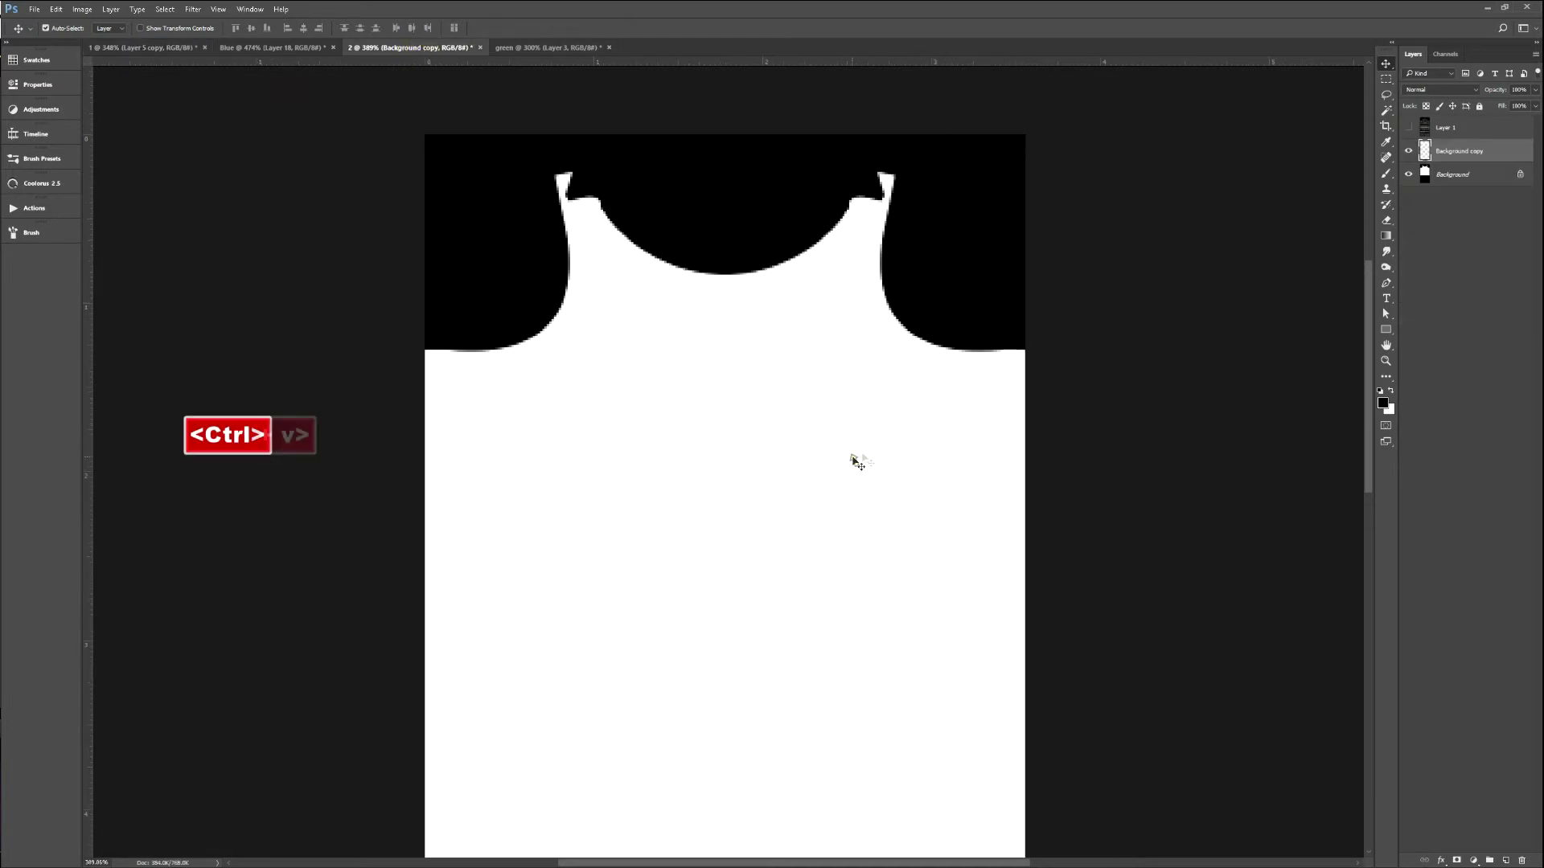
key(ctrl+v)
Delete the upper part of the pasted mask so only its lower hem area remains over the back mask.
key(ctrl+minus)
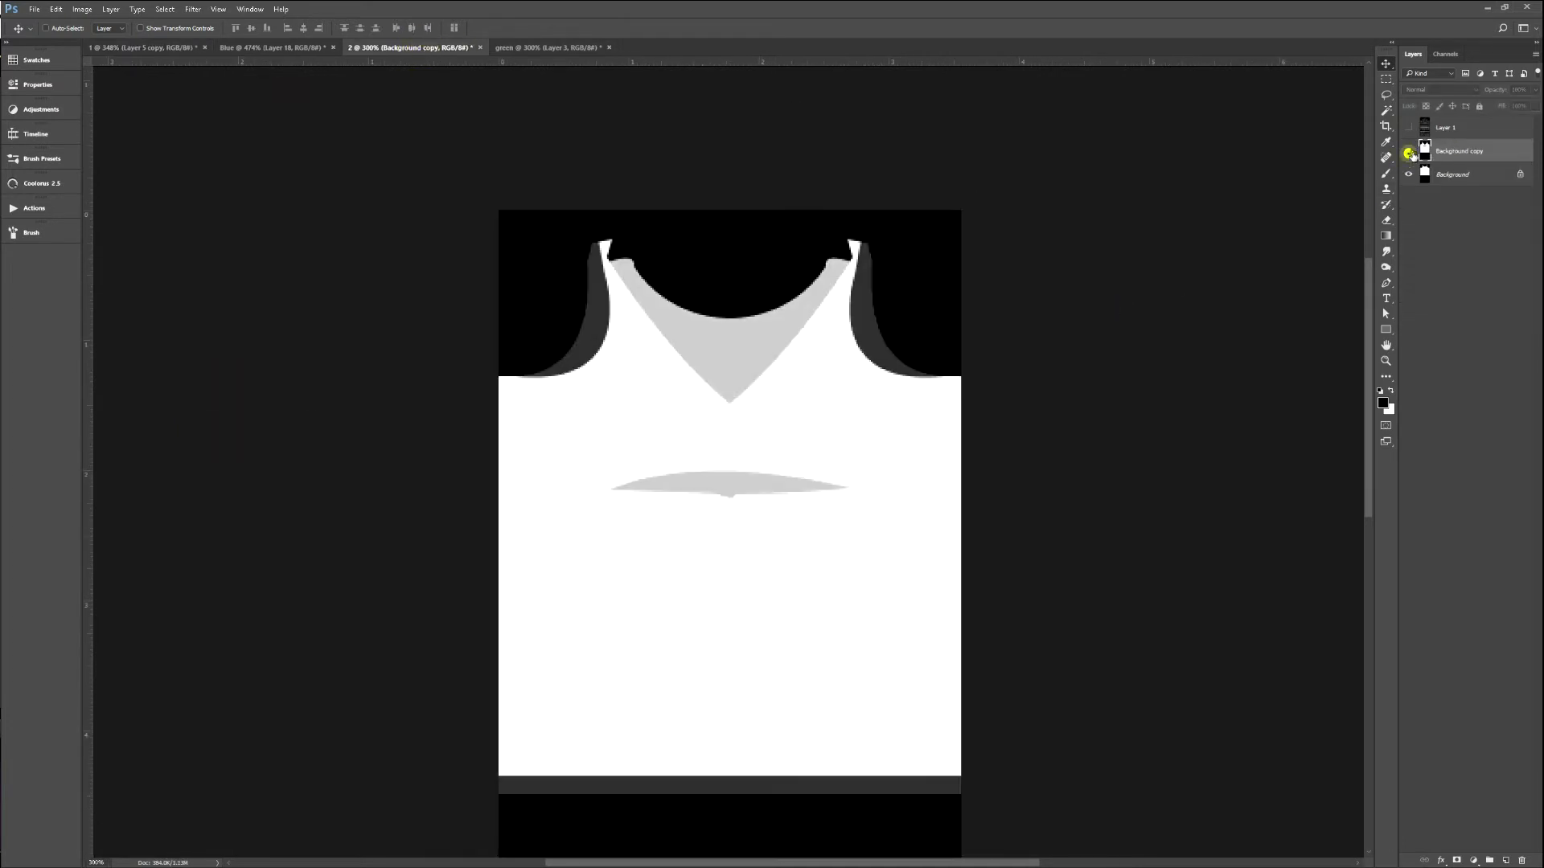
key(m)
drag(398, 169, 1103, 551)
key(Delete)
key(ctrl+d)
Save the document 2 mask, reload the textures in the IMVU editor, and return to Photoshop.
key(F2)
key(alt+Tab)
key(ctrl+a)
key(alt+Tab)
Cut a merged copy of document 2's mask, paste it into the green document, and set its blend mode to Multiply.
key(ctrl+alt+shift+e)
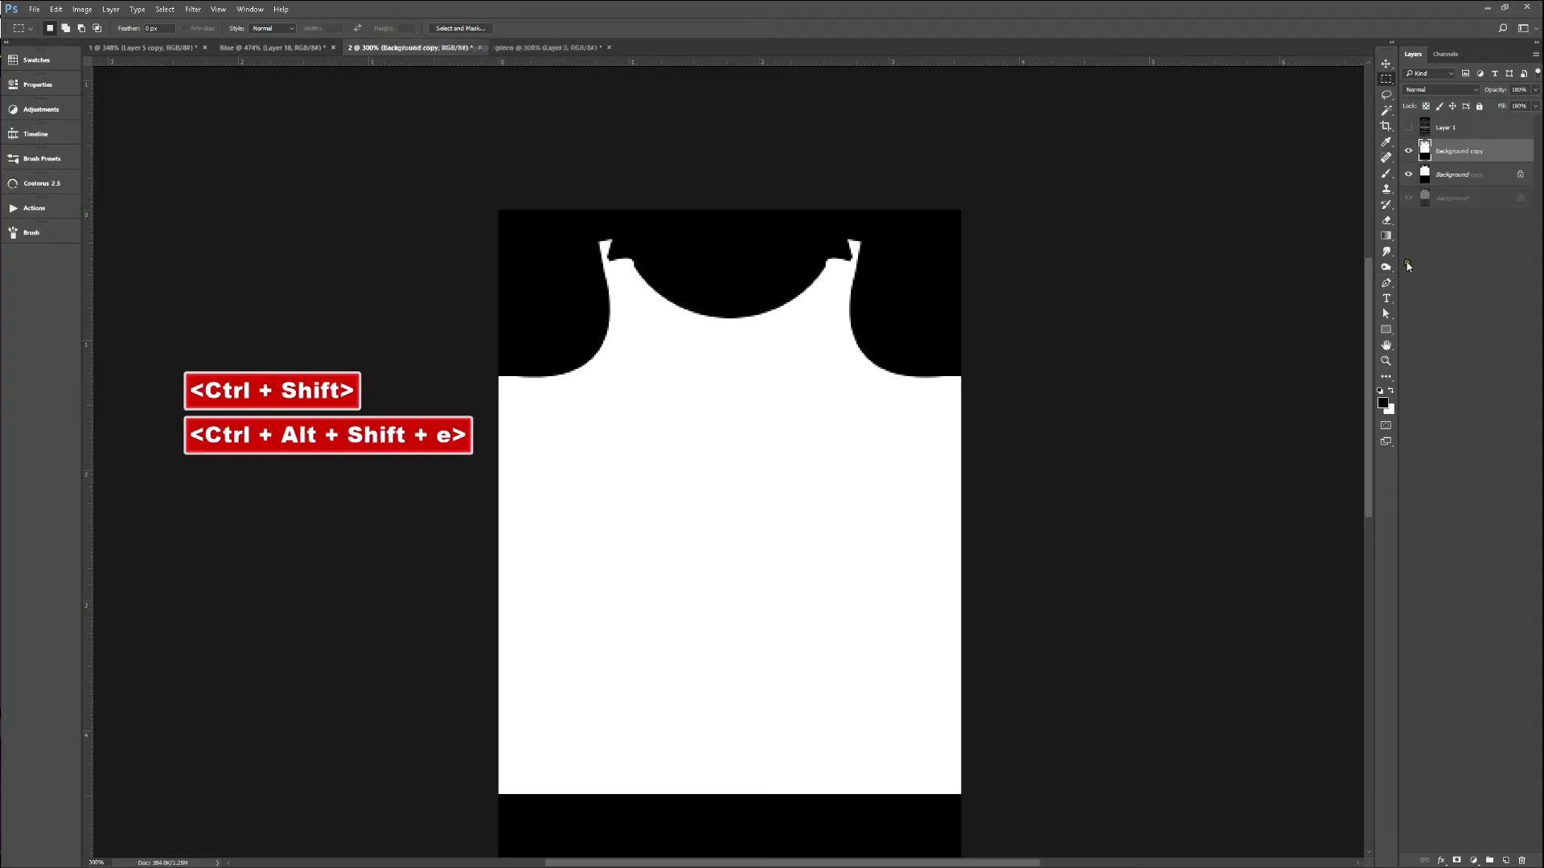
key(ctrl+x)
key(ctrl+Tab)
key(ctrl+v)
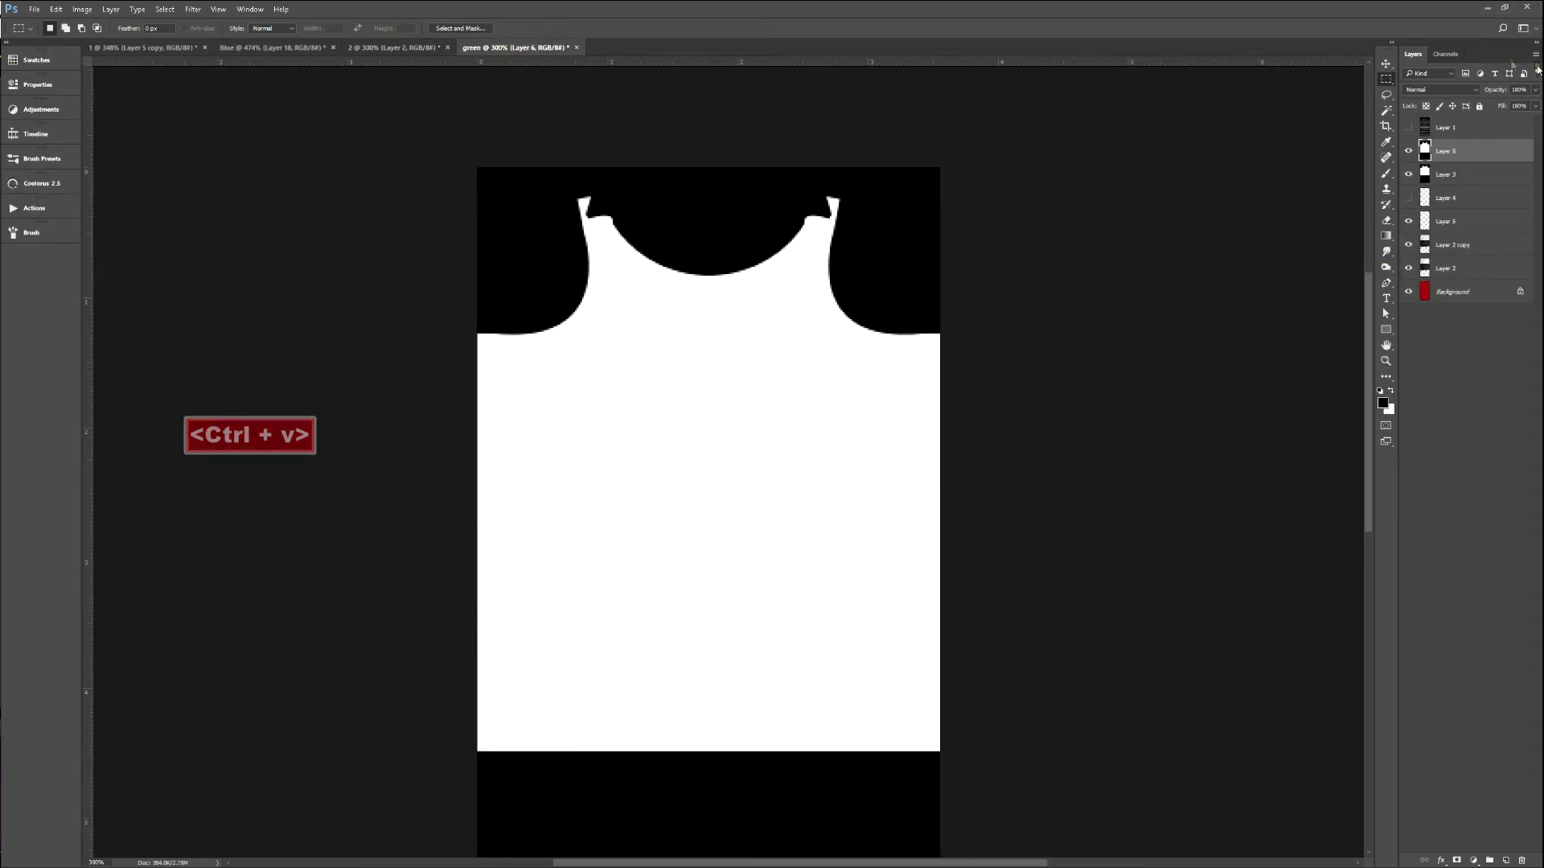
click(1446, 90)
click(1439, 110)
Try to delete Layer 3, and merge Layer 5, Layer 2 copy and Layer 2 into one layer.
click(1423, 175)
key(Delete)
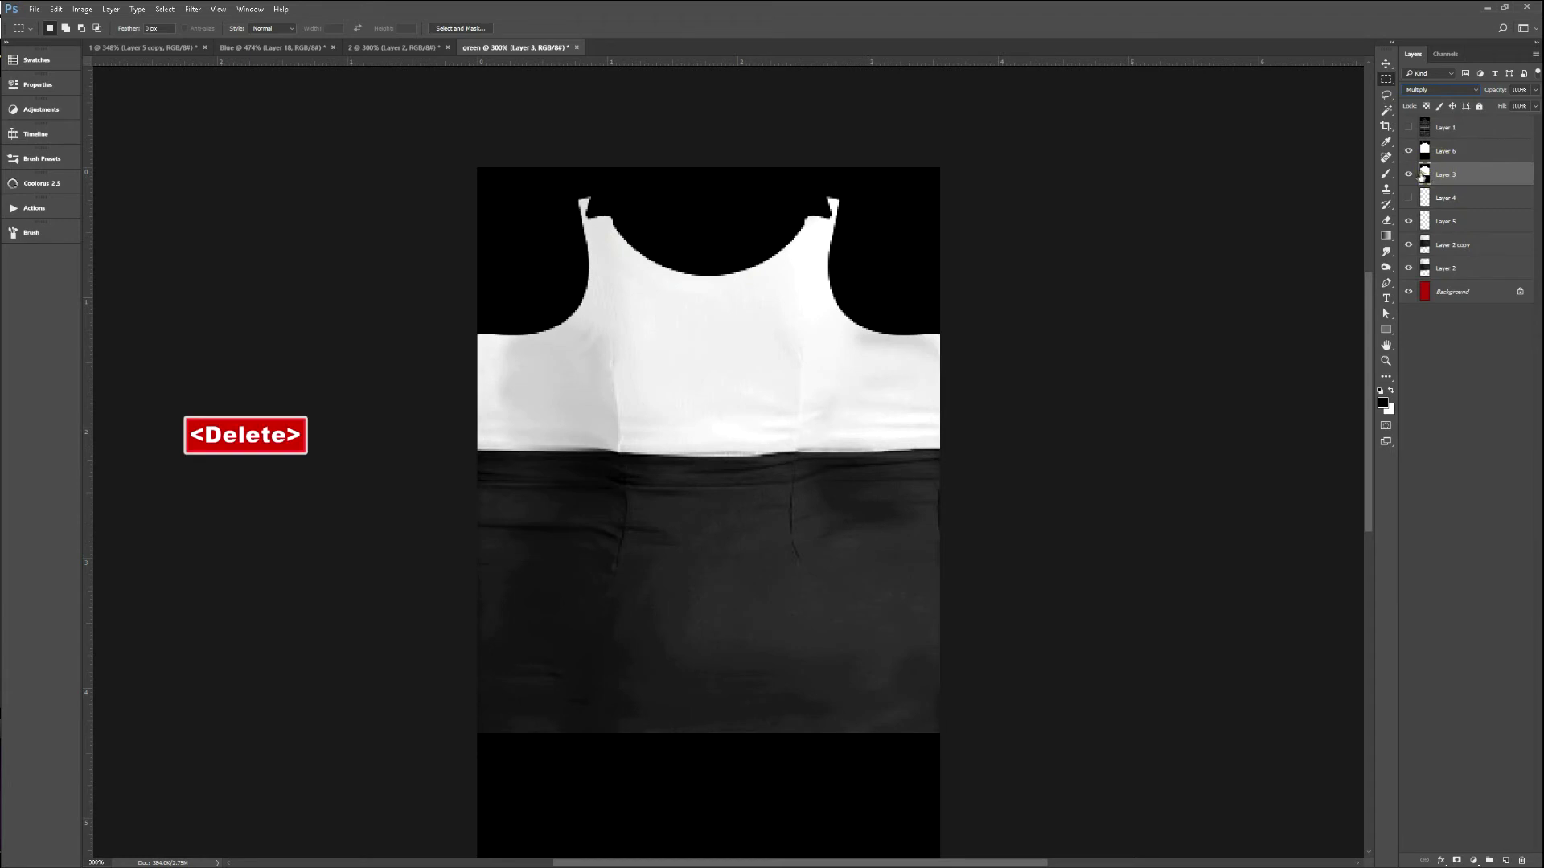
click(1427, 221)
shift+click(1427, 267)
key(ctrl+e)
Select a full-width band from the lower top to the lower skirt and copy it to a new layer.
key(m)
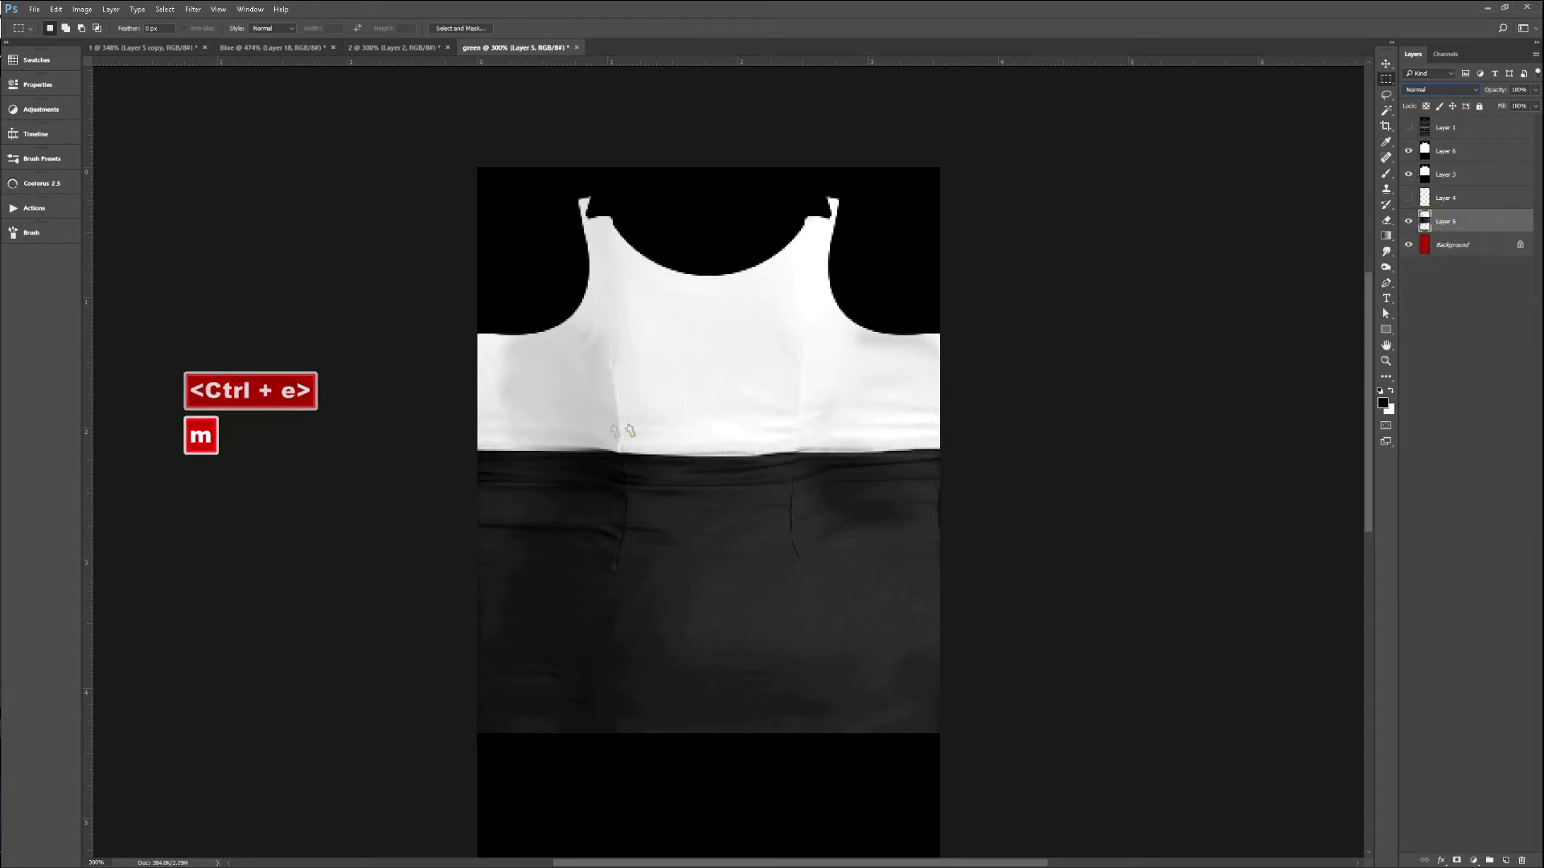
drag(452, 376, 1038, 639)
key(ctrl+j)
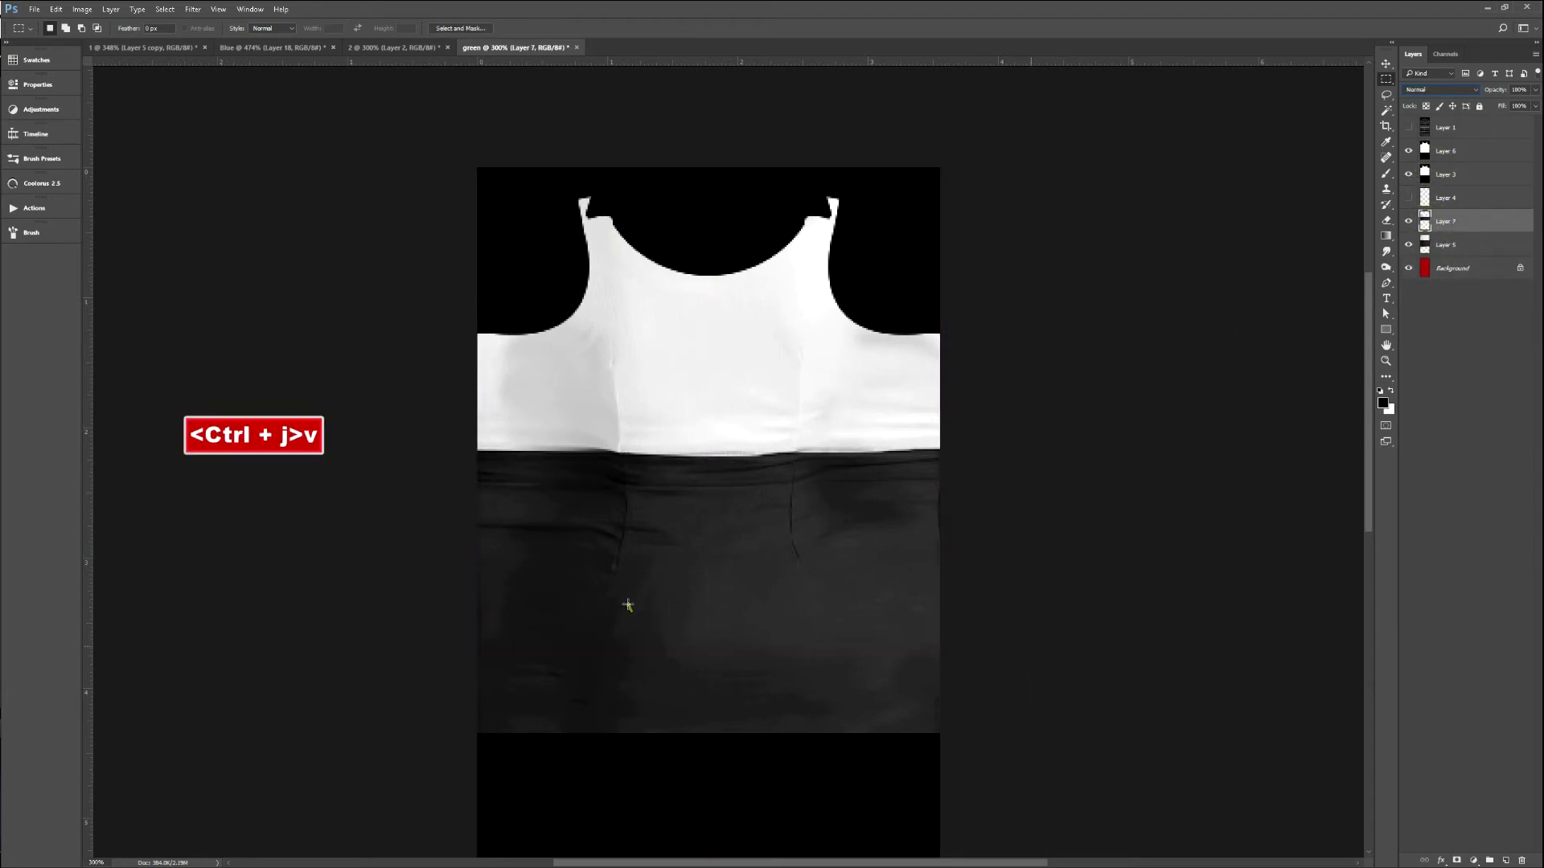
Try to nudge the copied waist section on Layer 7 upward.
key(Up)
key(Up)
key(Up)
key(Up)
key(Up)
key(Up)
key(Up)
key(Up)
key(Up)
key(Up)
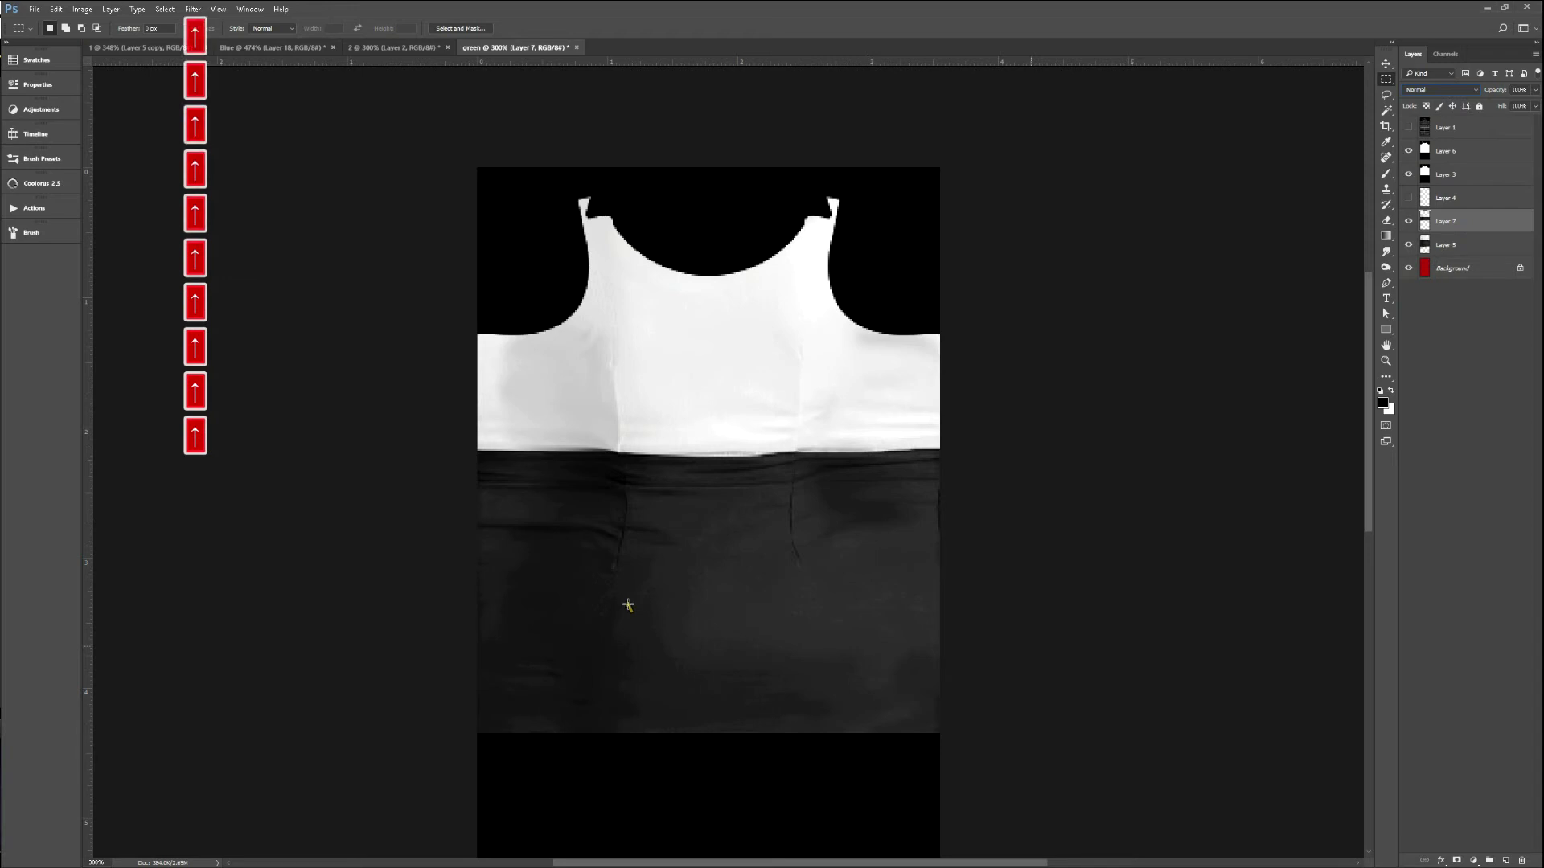
key(v)
click(1477, 106)
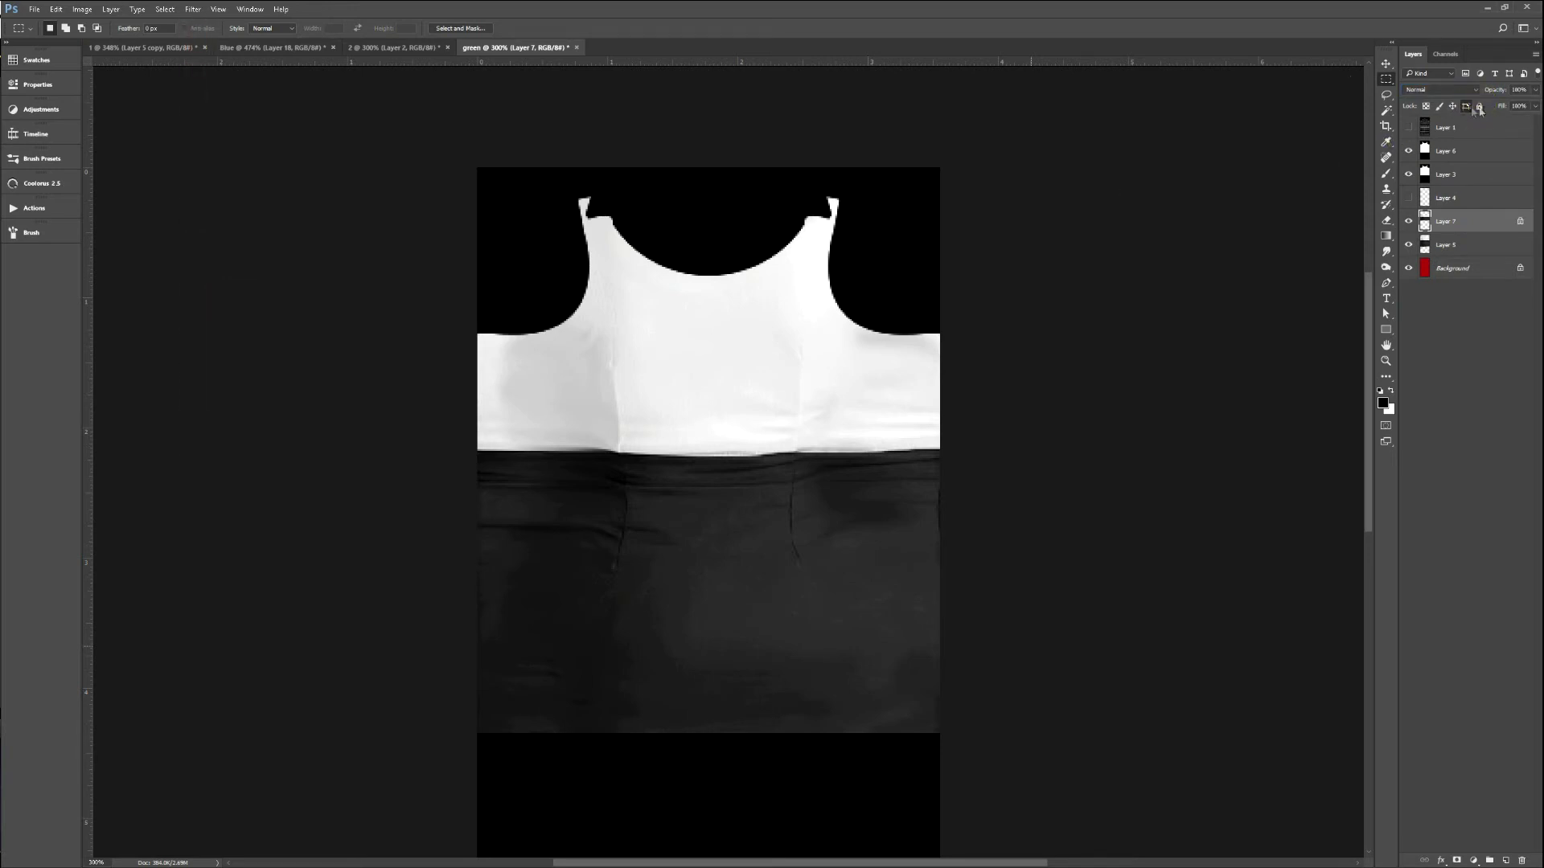
key(Up)
key(Up)
key(Up)
key(Up)
key(Up)
key(Escape)
Nudge the copied garment section upward in small steps to raise the waistline.
key(v)
click(665, 225)
key(Up)
key(Up)
key(Up)
key(Up)
key(Up)
key(Up)
Save the green texture, reload it in the IMVU editor to check the raised waistline, and return to Photoshop.
key(F2)
key(alt+Tab)
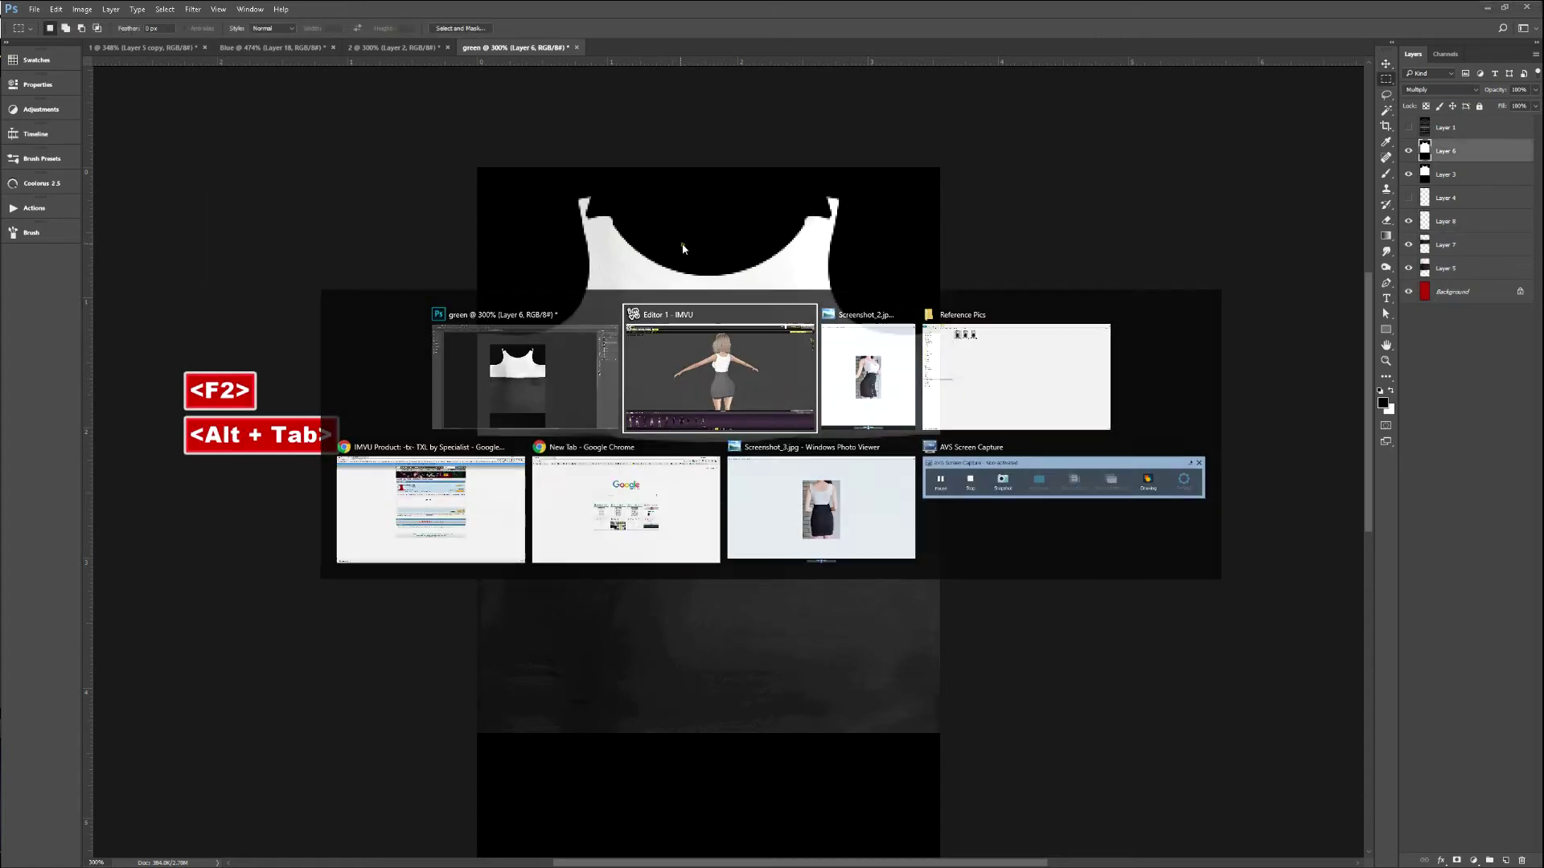
key(ctrl+a)
drag(971, 443, 795, 541)
key(alt+Tab)
Merge Layer 8, Layer 7 and Layer 5 and, with Layer 3 hidden, smudge the skirt fabric down to the longer hem.
shift+click(1437, 223)
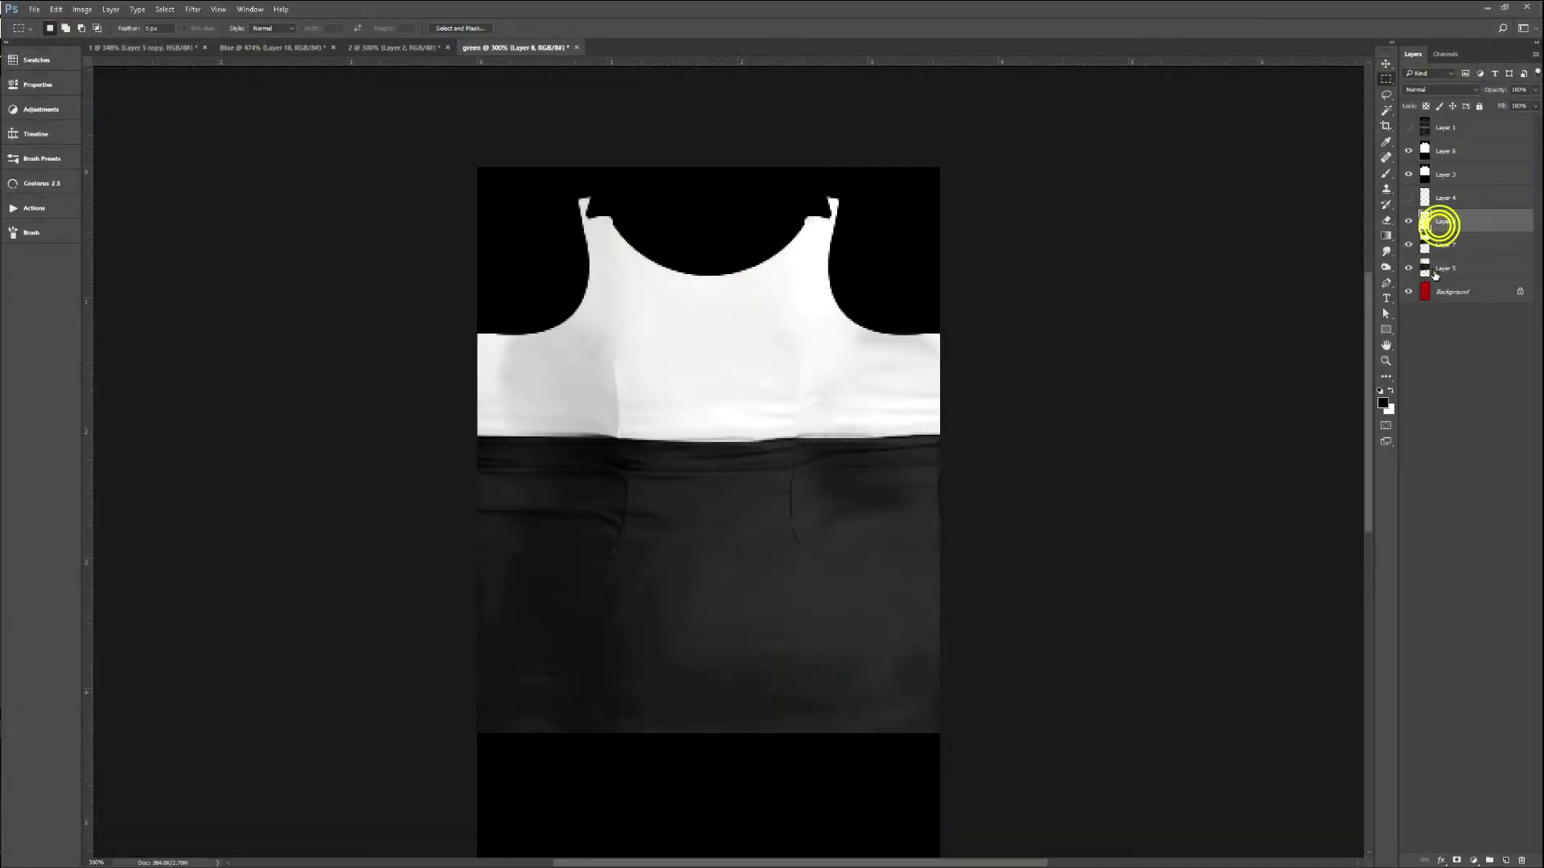
key(ctrl+e)
key(s)
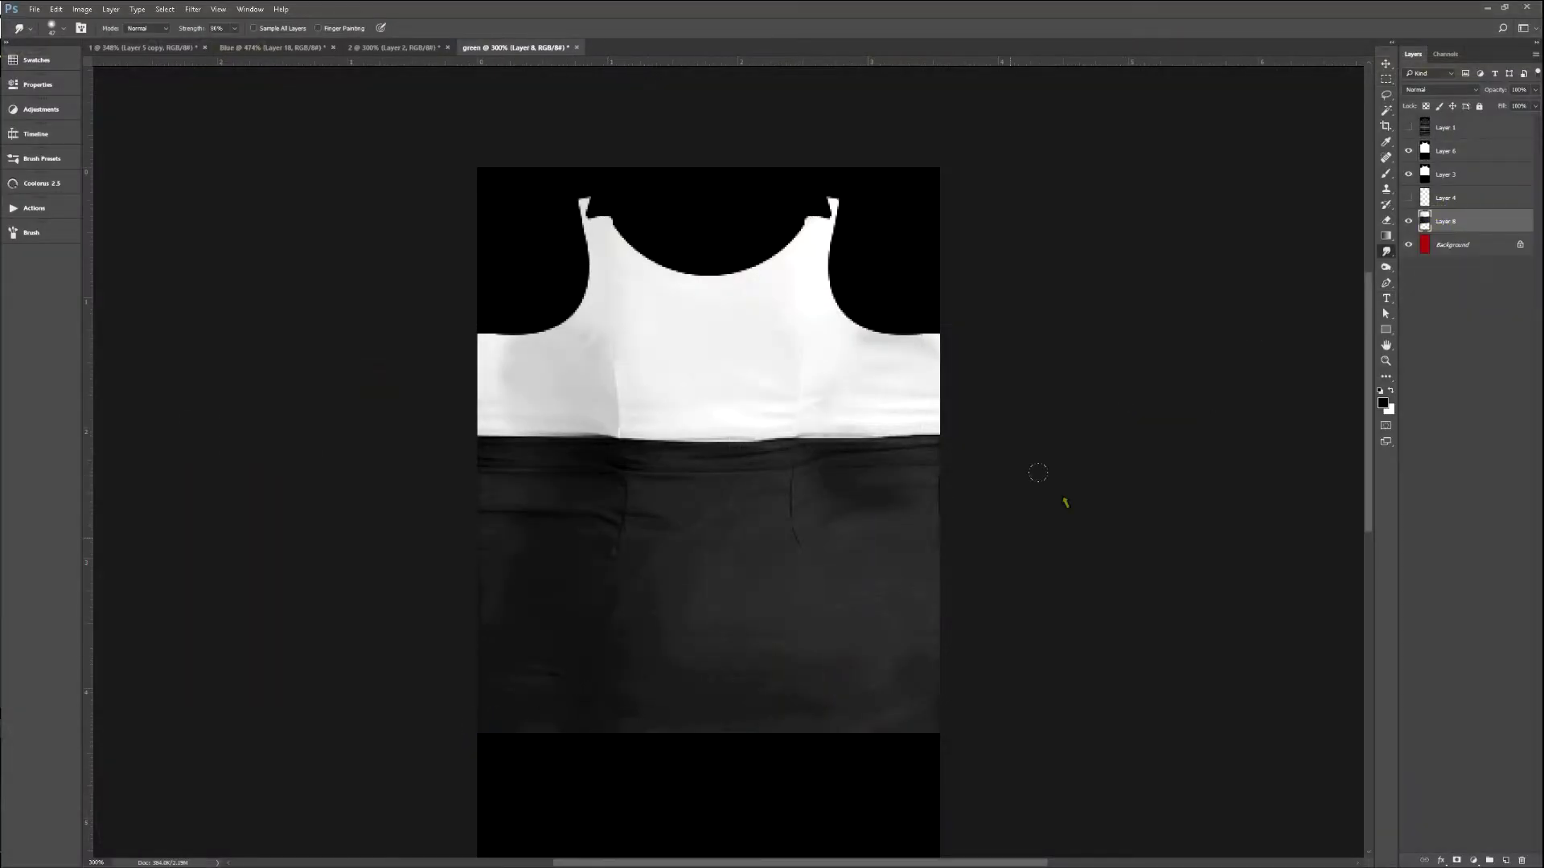
click(1410, 175)
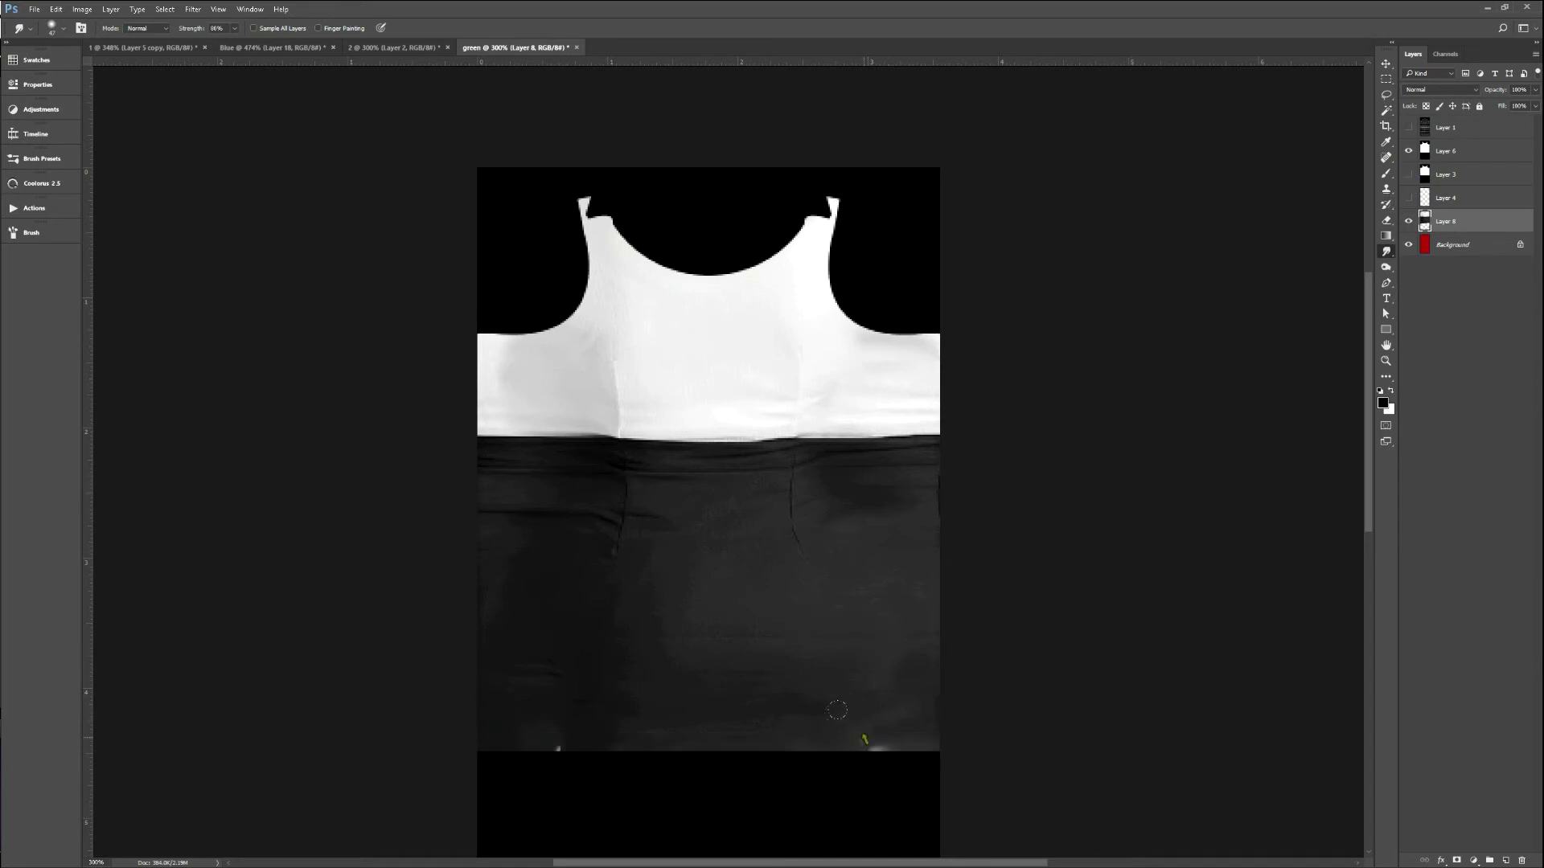
drag(642, 733, 843, 733)
Save the green texture, switch to the IMVU editor, reload it, and inspect the outfit's back and side seam.
key(F2)
key(alt+Tab)
key(ctrl+a)
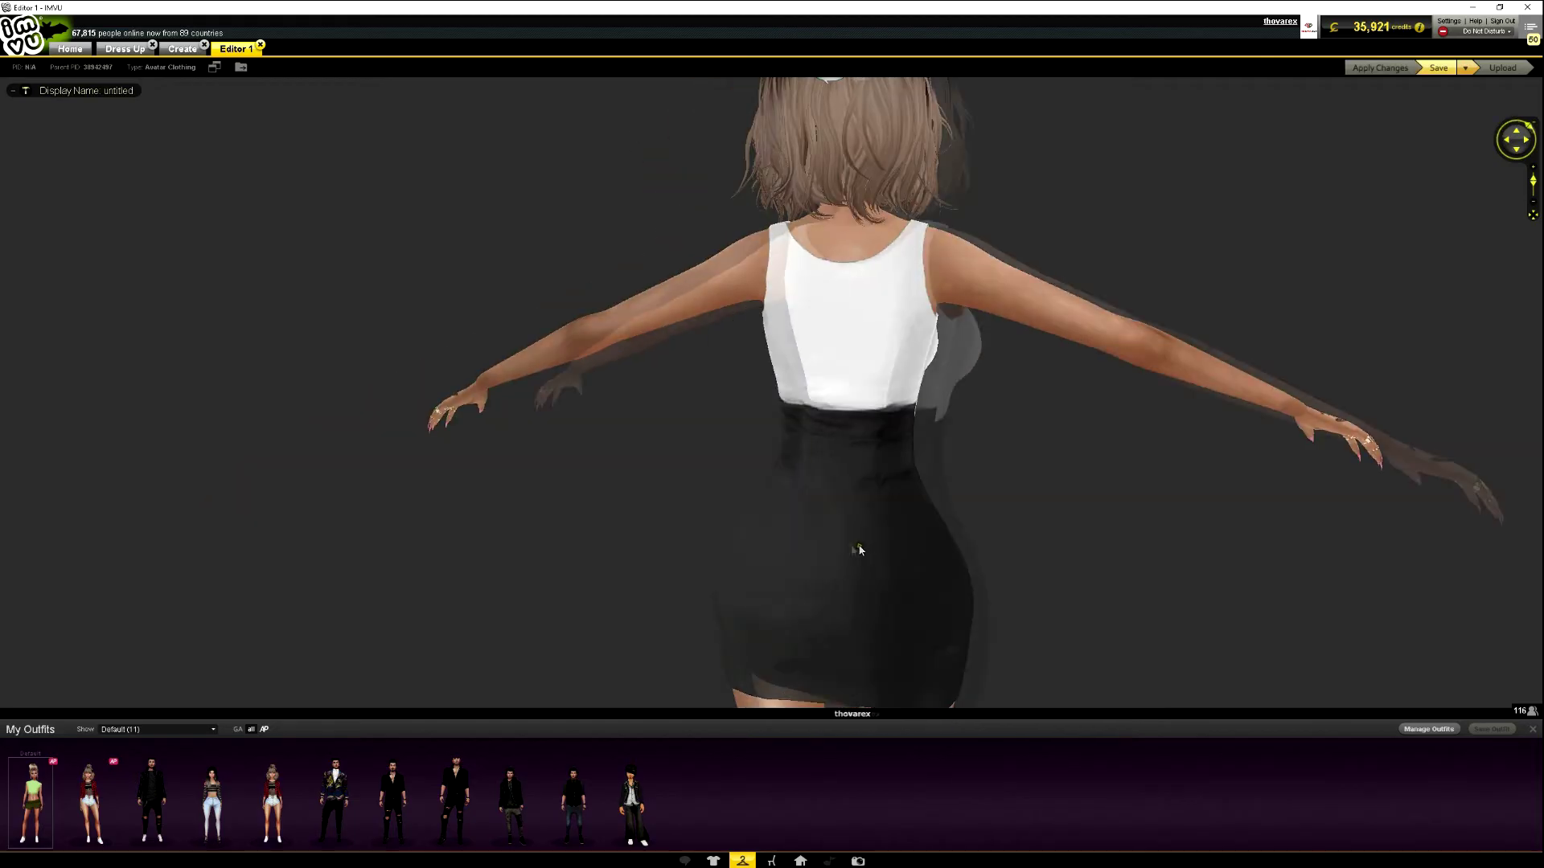
drag(1056, 568, 954, 541)
scroll(884, 514, up, 3)
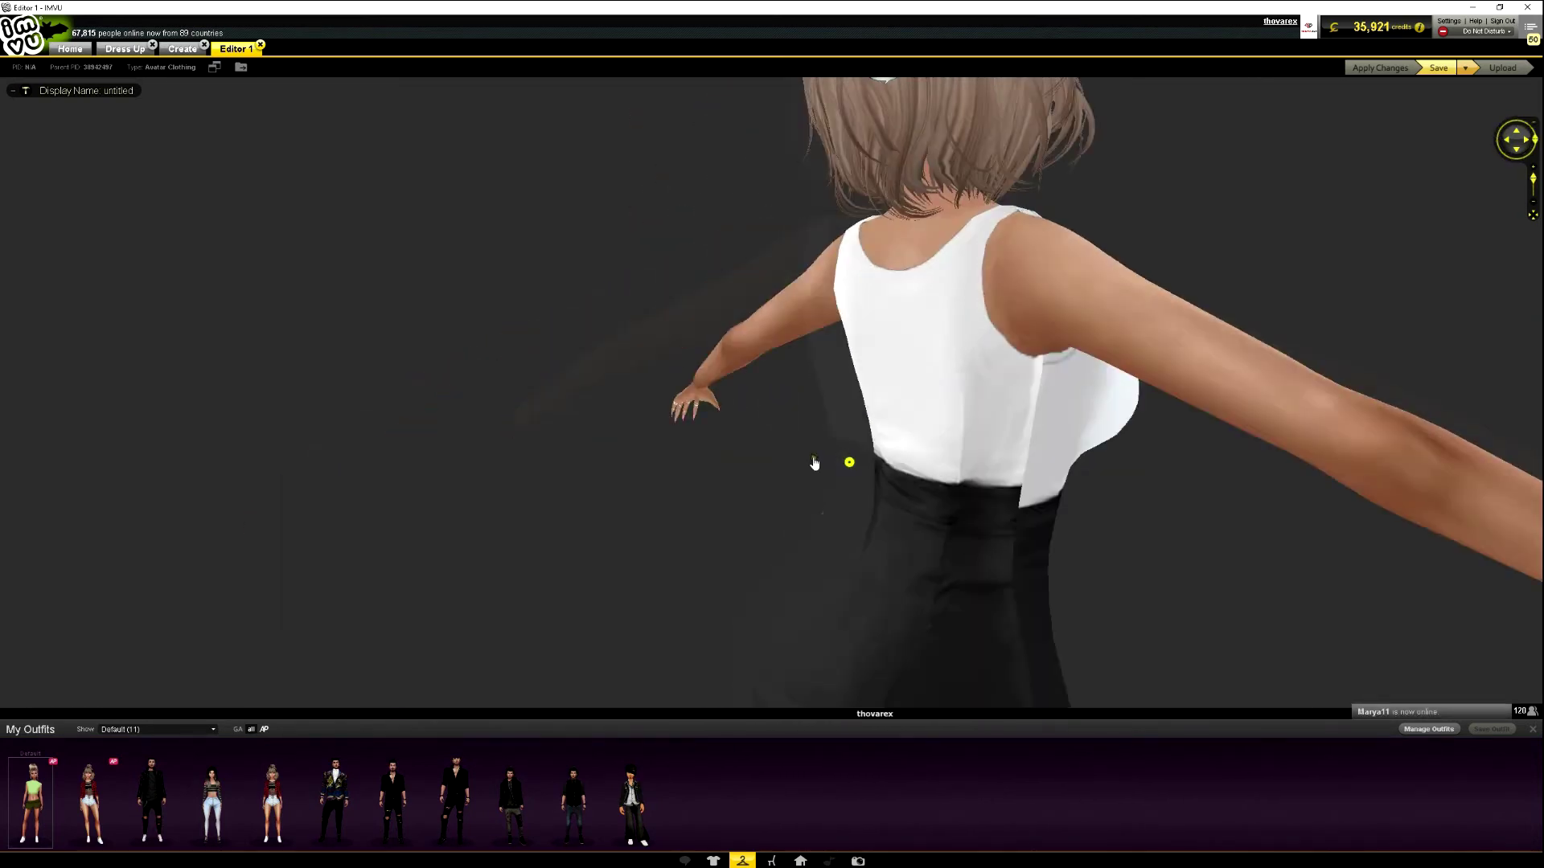
Switch back to Photoshop and merge the layer directly above Layer 8 down into it.
scroll(813, 463, down, 3)
key(alt+Tab)
click(1445, 222)
key(ctrl+e)
Trace the back waistline from edge to edge with the Pen tool, bringing the path around over the white top.
key(ctrl+space)
drag(704, 471, 422, 446)
key(g)
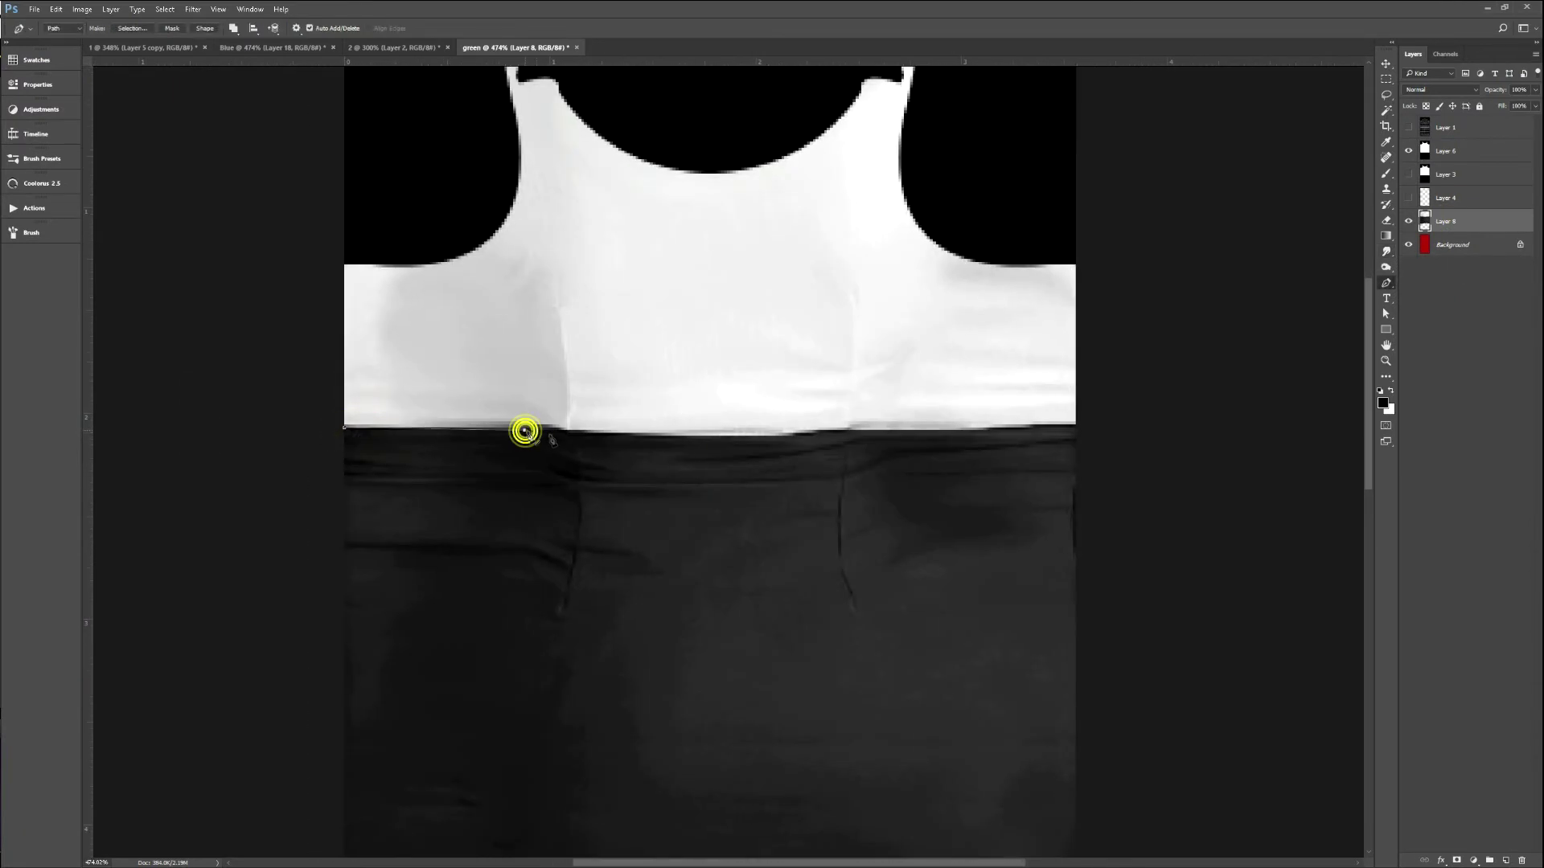
ctrl+click(596, 438)
key(ctrl+alt+z)
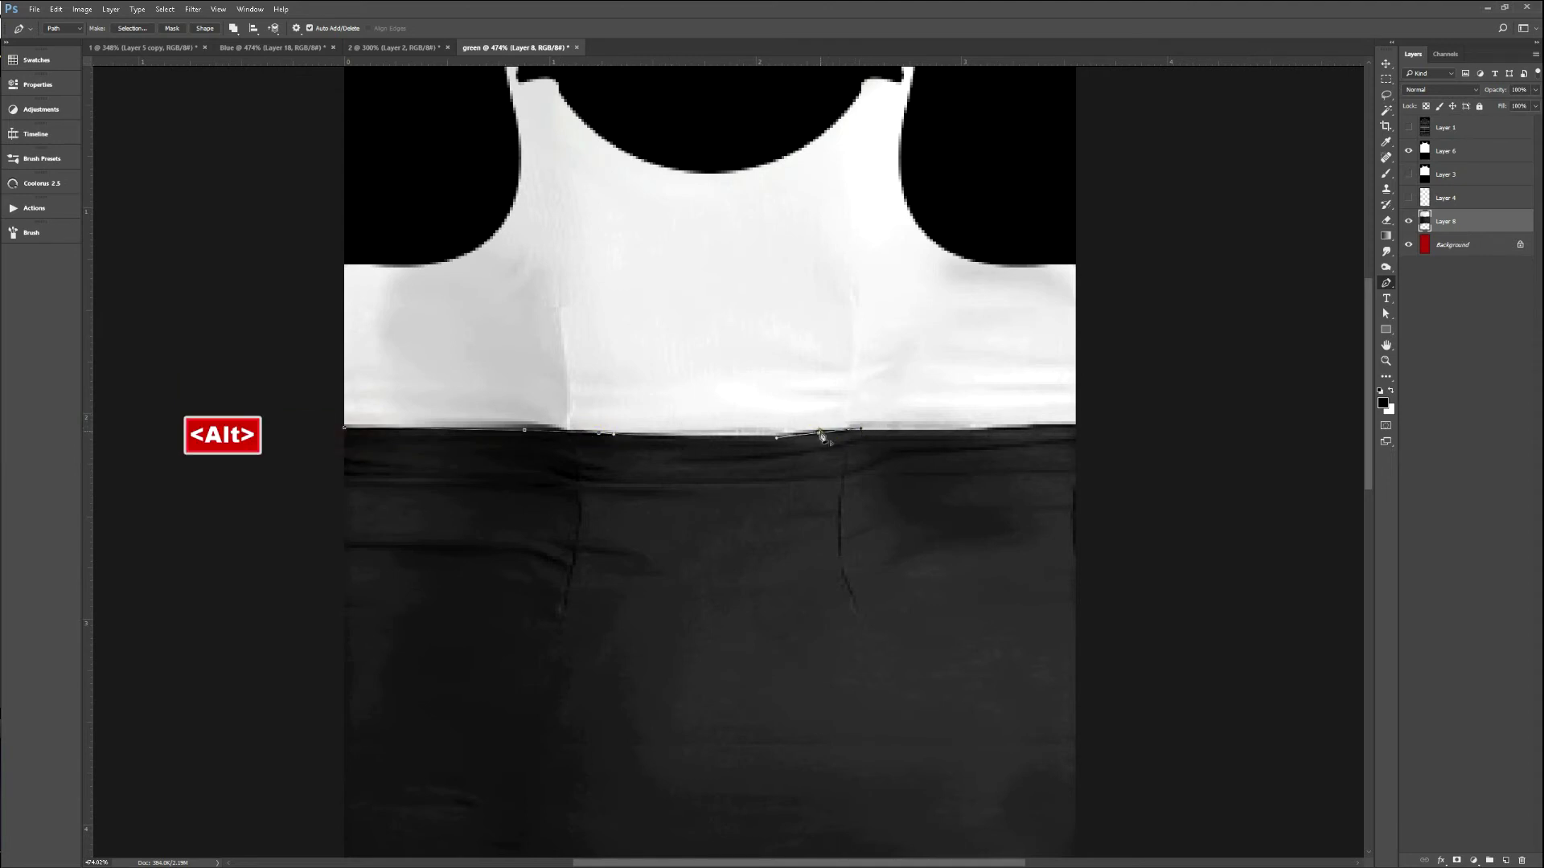
alt+click(817, 433)
ctrl+click(1082, 430)
drag(1095, 428, 1100, 422)
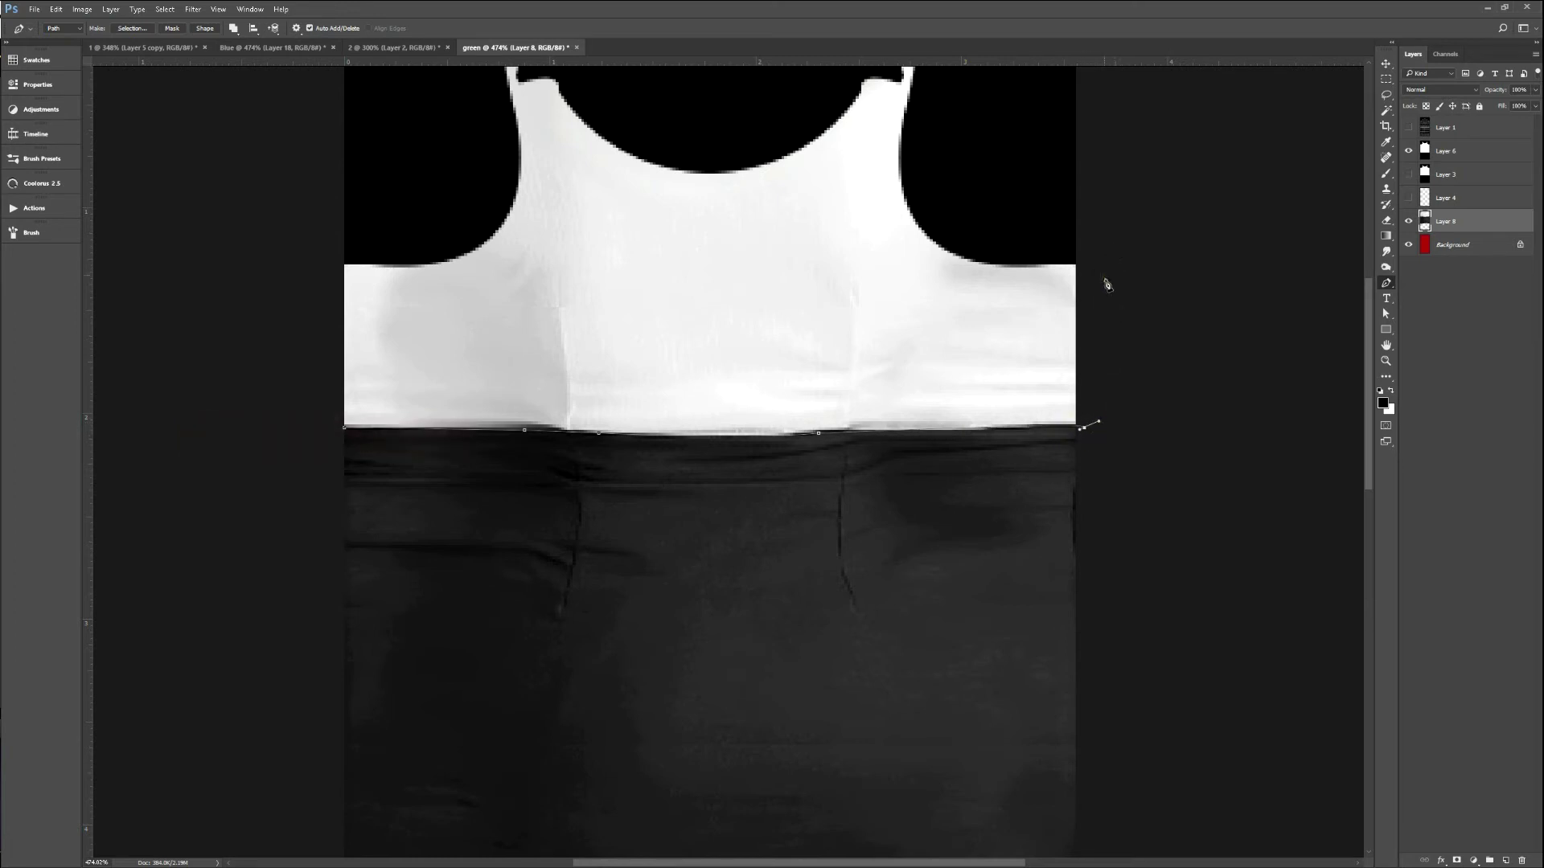
click(297, 310)
Turn the path into a selection, smudge the white fabric down to the waistline for a clean edge, and deselect.
key(ctrl+Return)
key(r)
mouse_move(404, 421)
mouse_down()
mouse_move(850, 444)
mouse_move(1024, 424)
mouse_up()
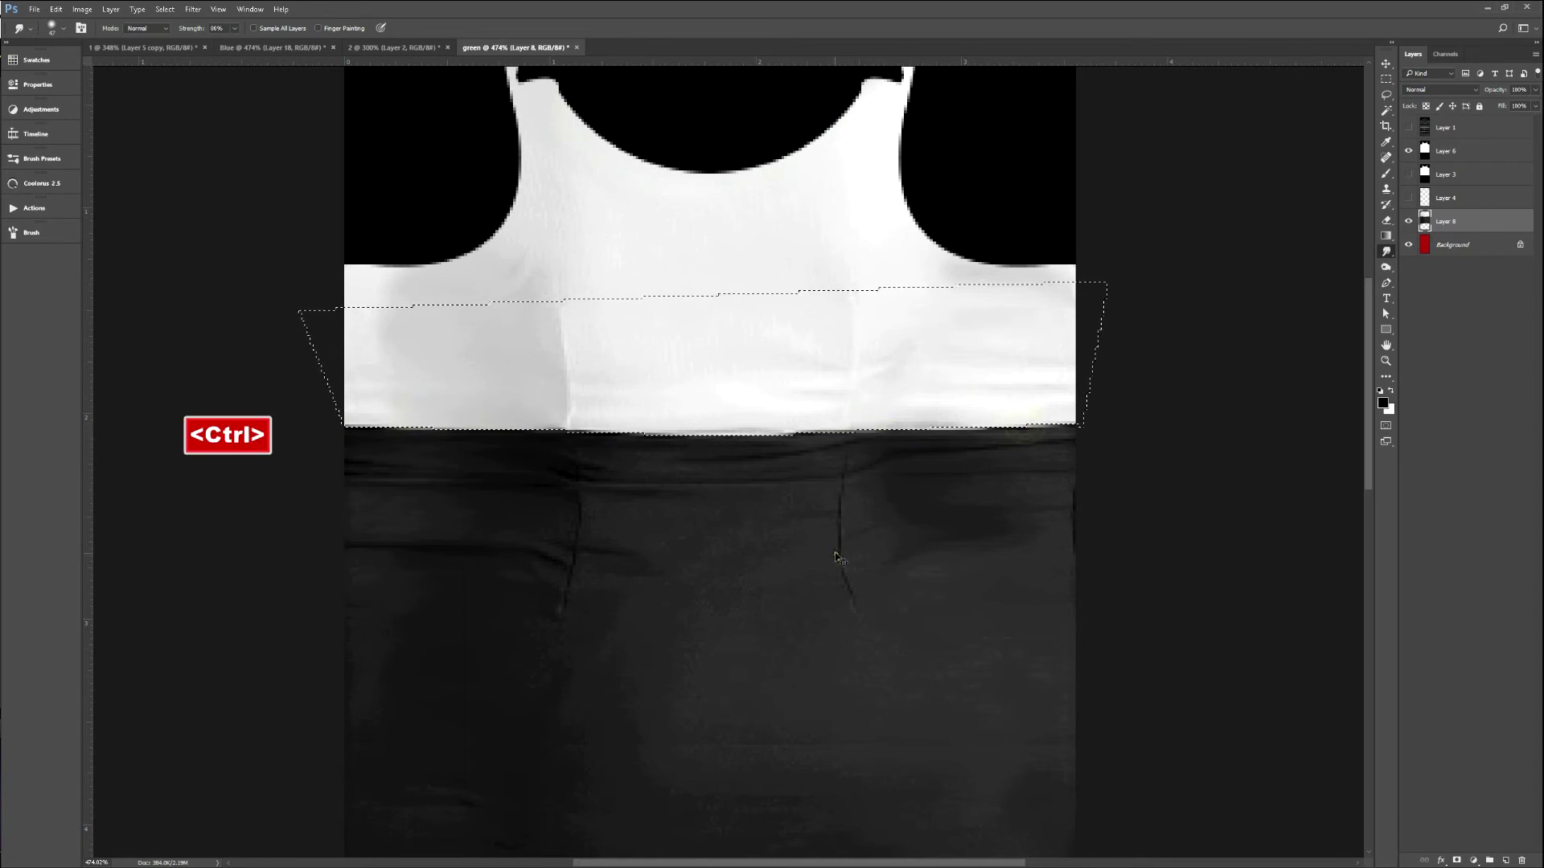
key(ctrl+d)
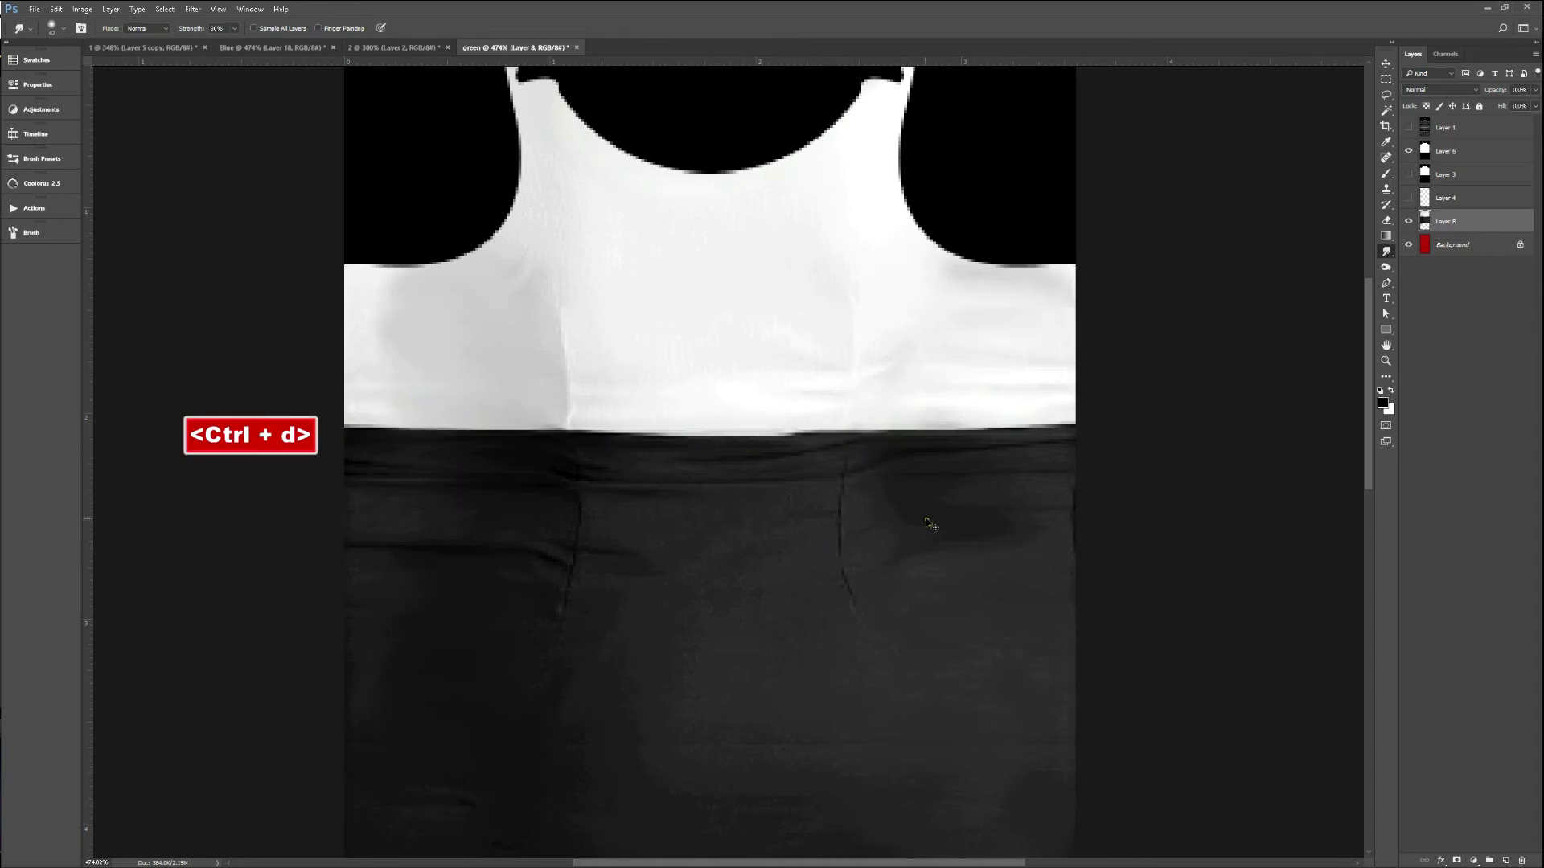
Save the green texture, rotate the avatar in the IMVU editor to check the waistline, and return to Photoshop.
key(F2)
key(alt+Tab)
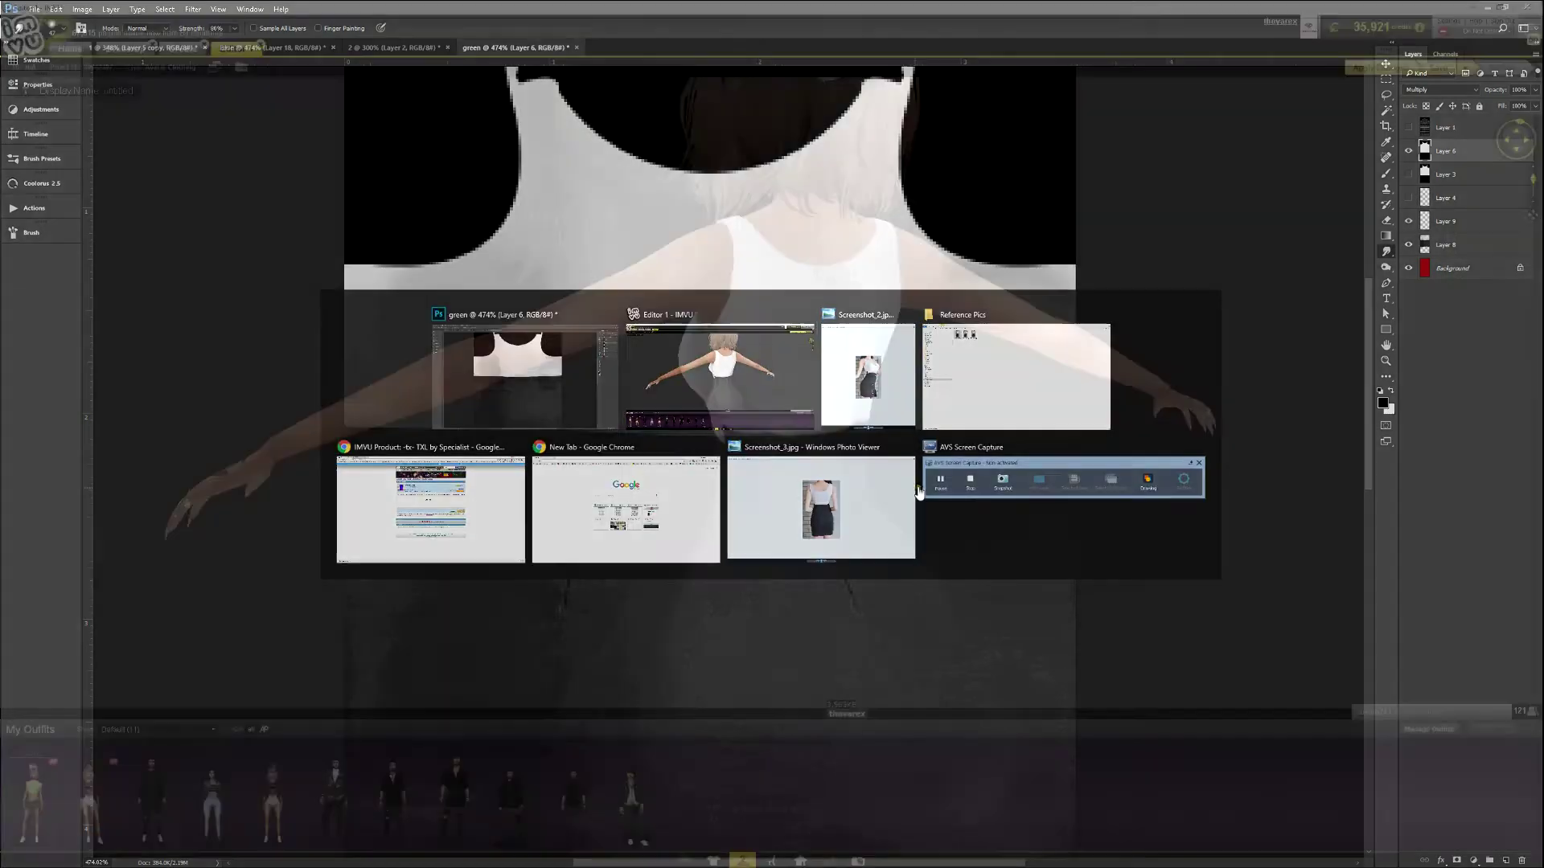
click(1024, 498)
drag(1058, 523, 706, 523)
key(alt+Tab)
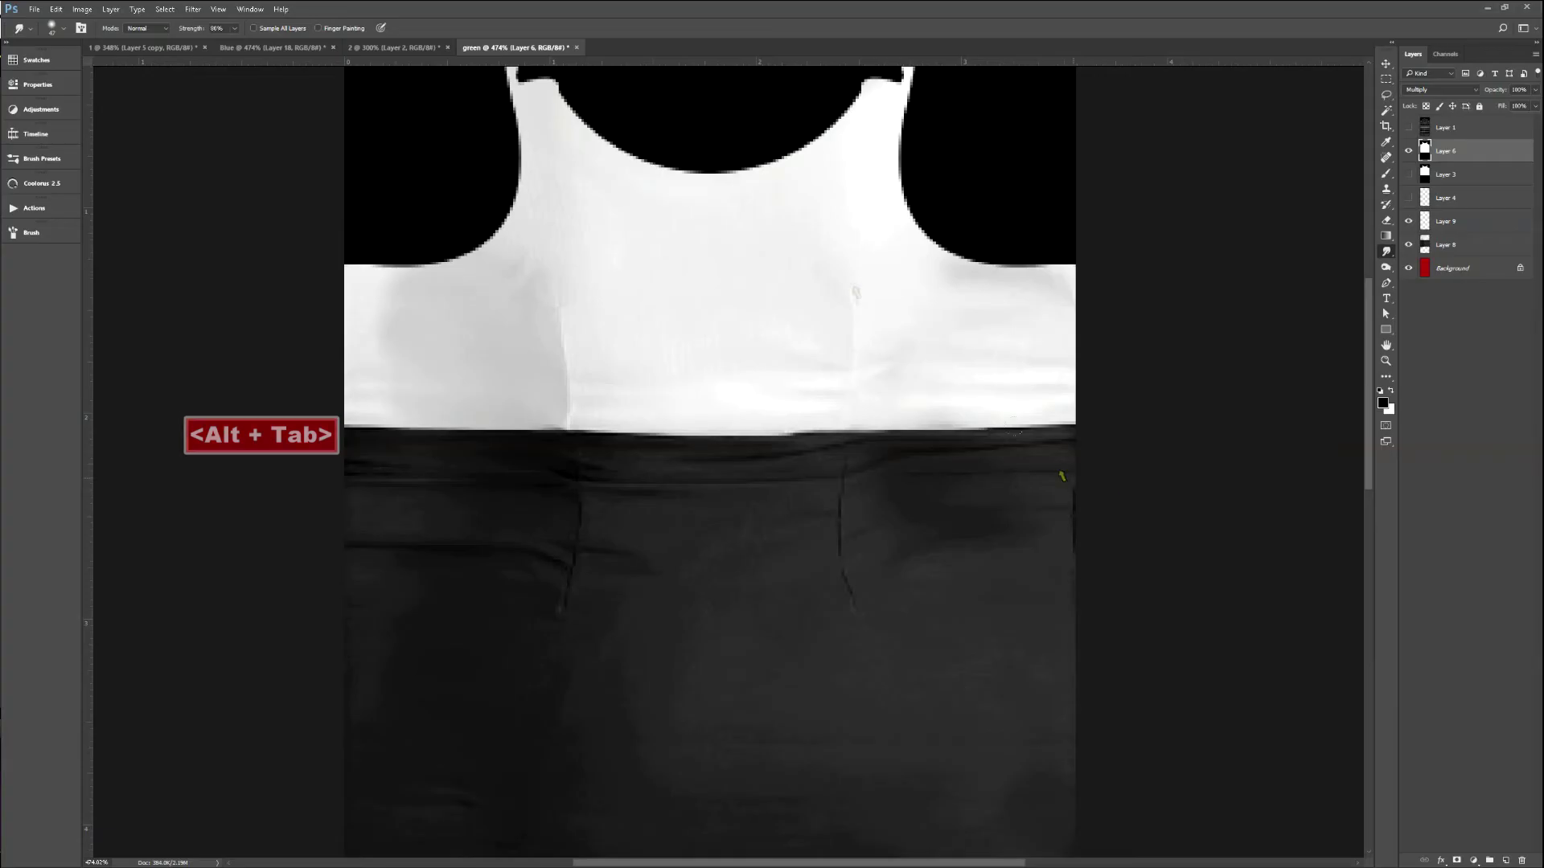
Copy the entire finished front texture and paste it into the green document as a new layer above Layer 3.
click(169, 47)
click(300, 48)
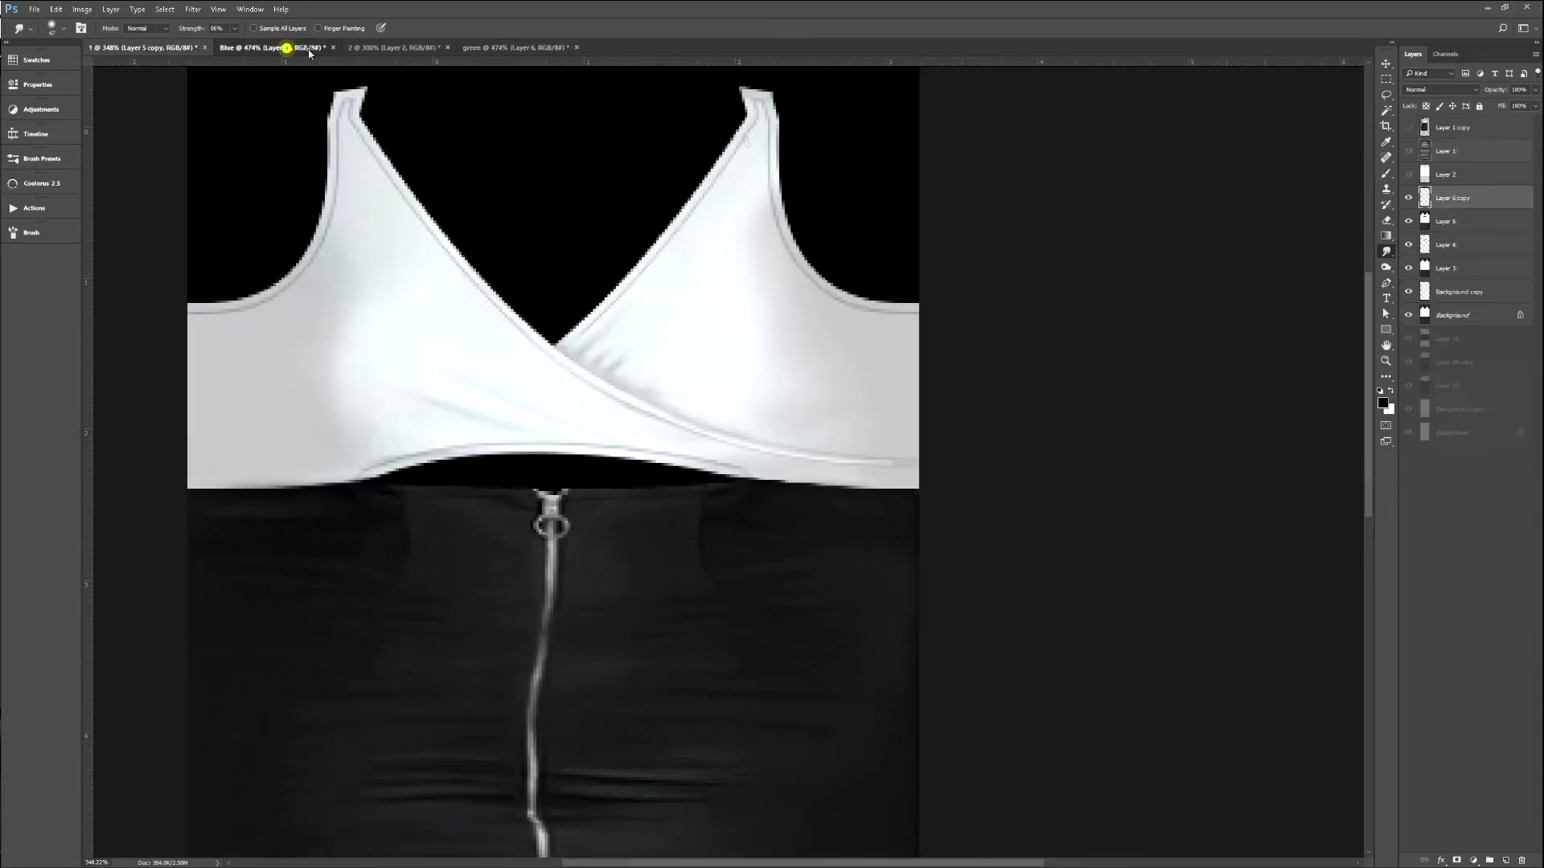
key(ctrl+alt+z)
key(ctrl+a)
key(ctrl+x)
click(420, 49)
click(500, 48)
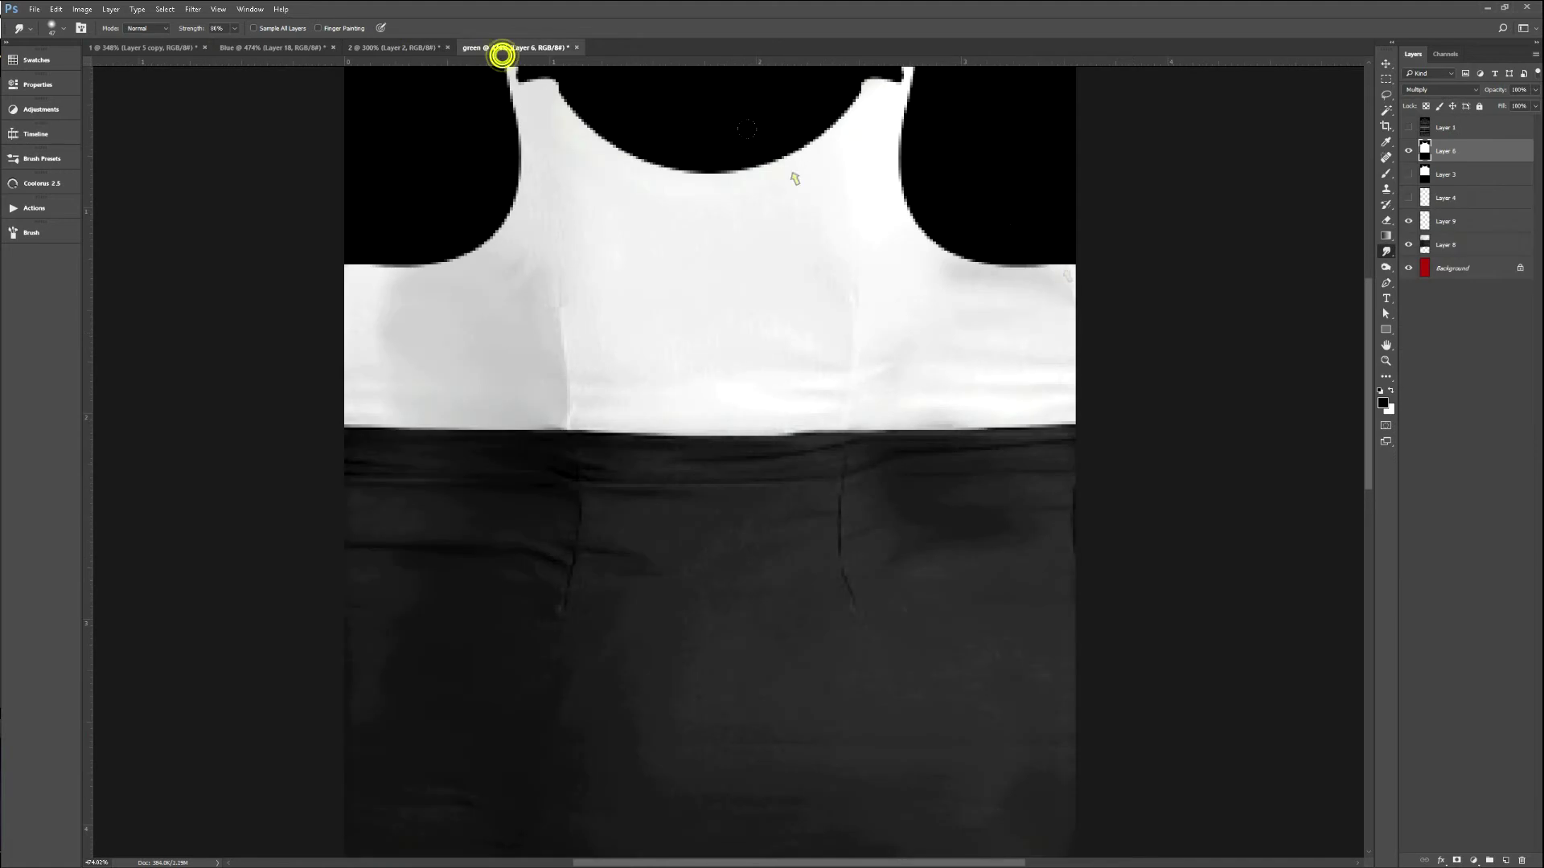
click(1458, 177)
key(ctrl+v)
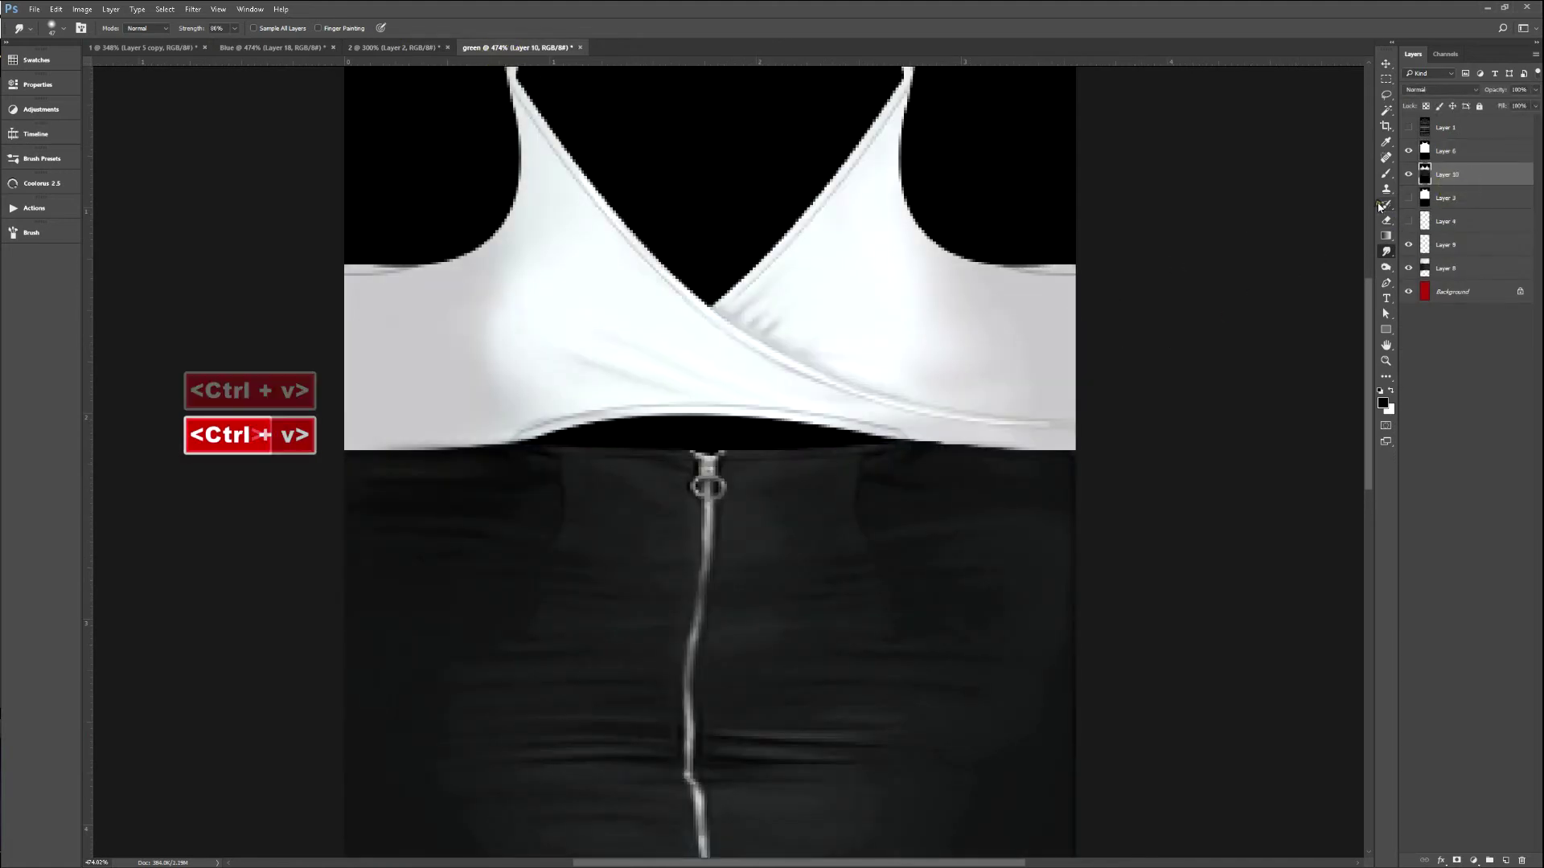
Delete the wide middle area of the pasted front texture, keeping only narrow strips along both side edges.
key(ctrl+minus)
key(ctrl+minus)
key(m)
key(space)
drag(523, 173, 931, 812)
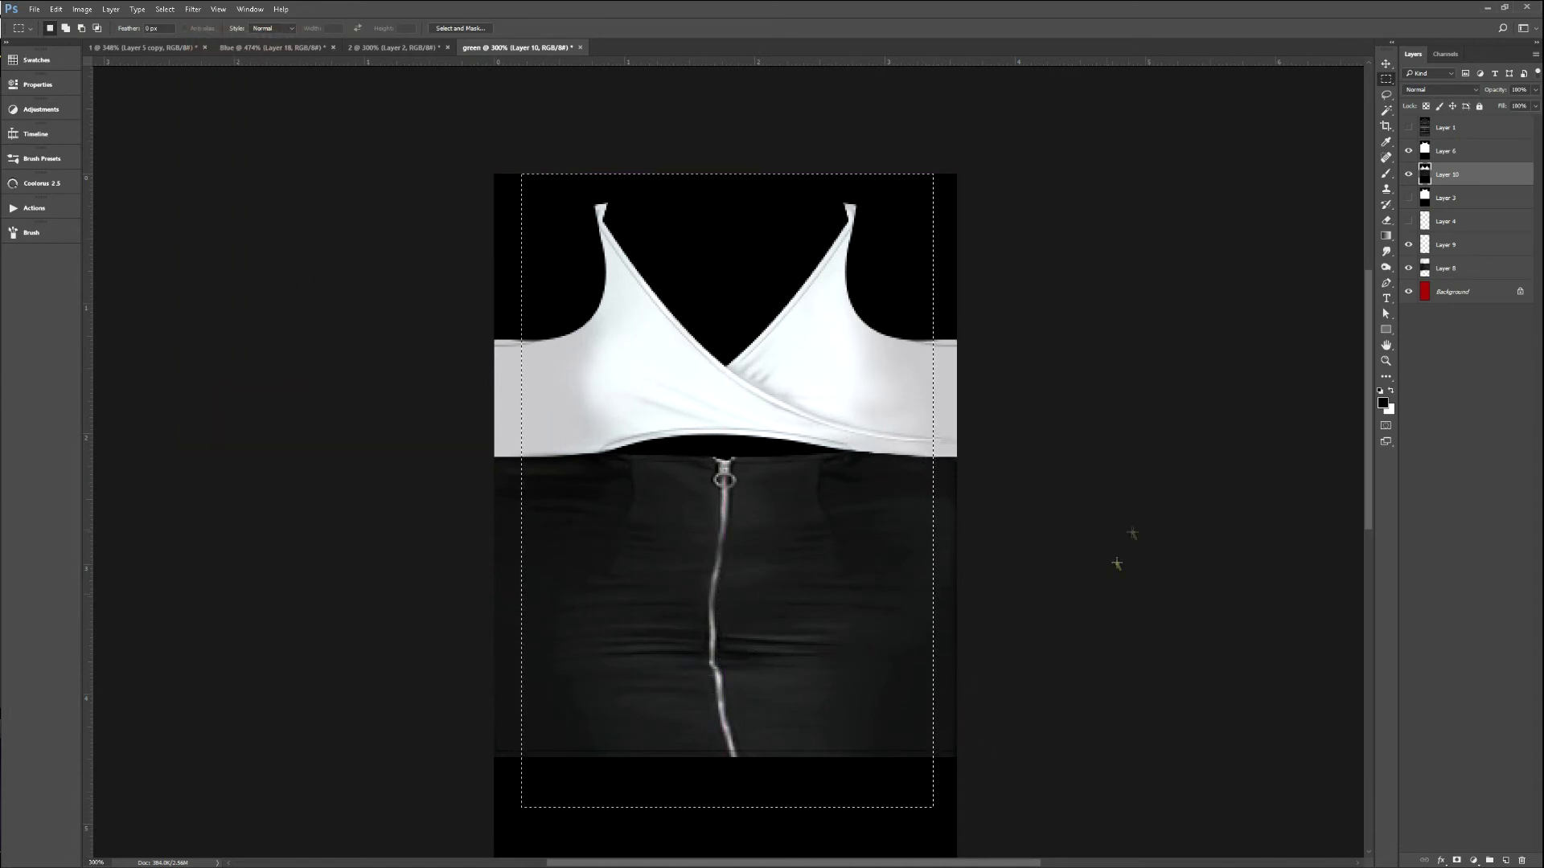
key(Delete)
click(777, 321)
drag(523, 172, 935, 802)
key(Delete)
key(ctrl+d)
Merge Layer 9 into Layer 8 and darken its midtones with Levels to match the front fabric's side strips.
click(1462, 266)
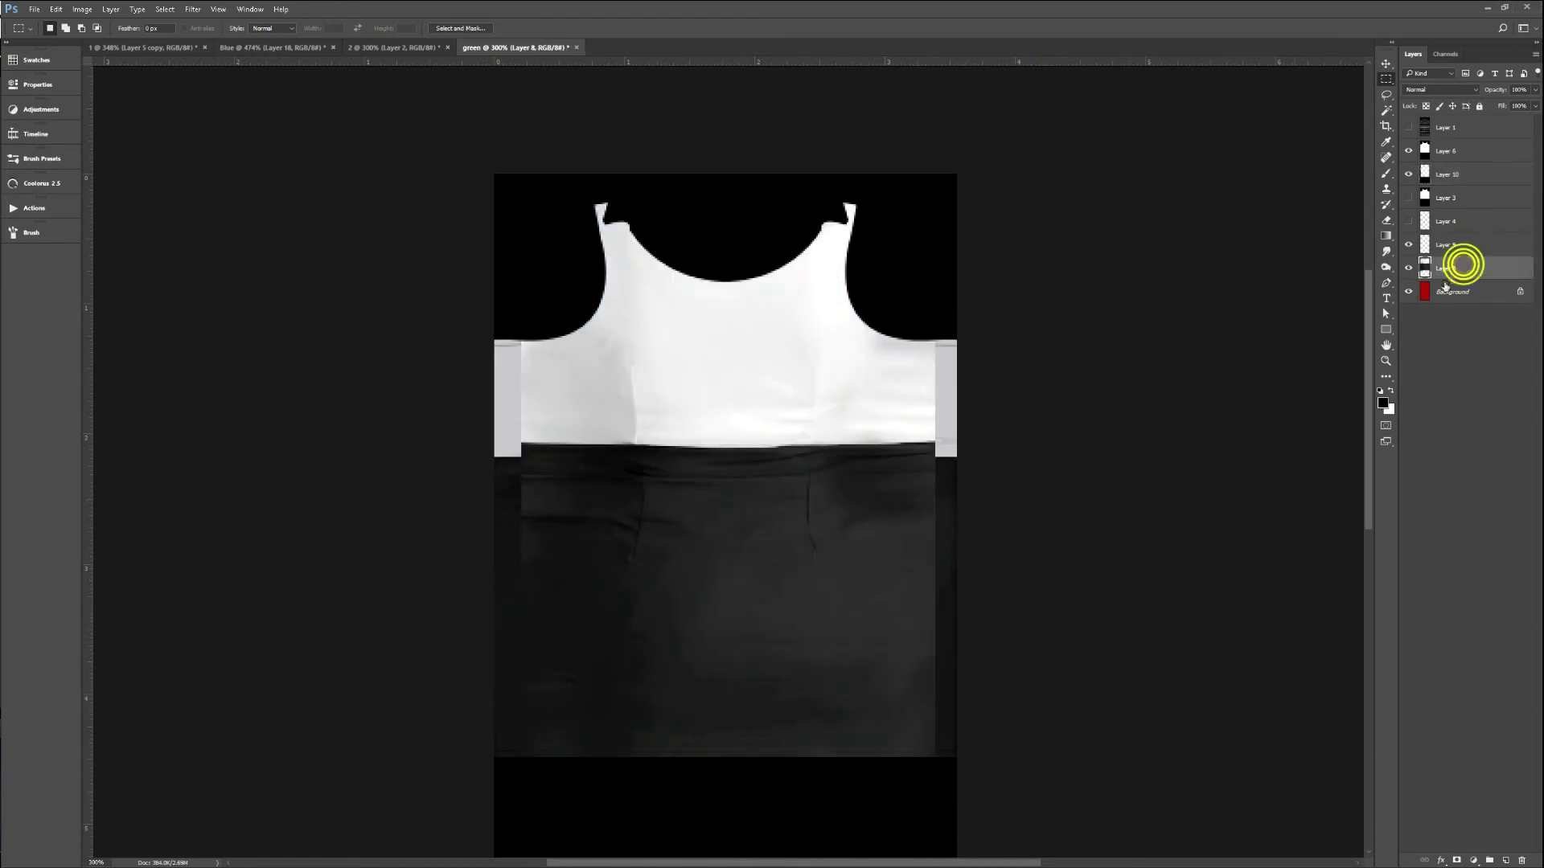
key(ctrl)
ctrl+click(1412, 247)
key(ctrl+e)
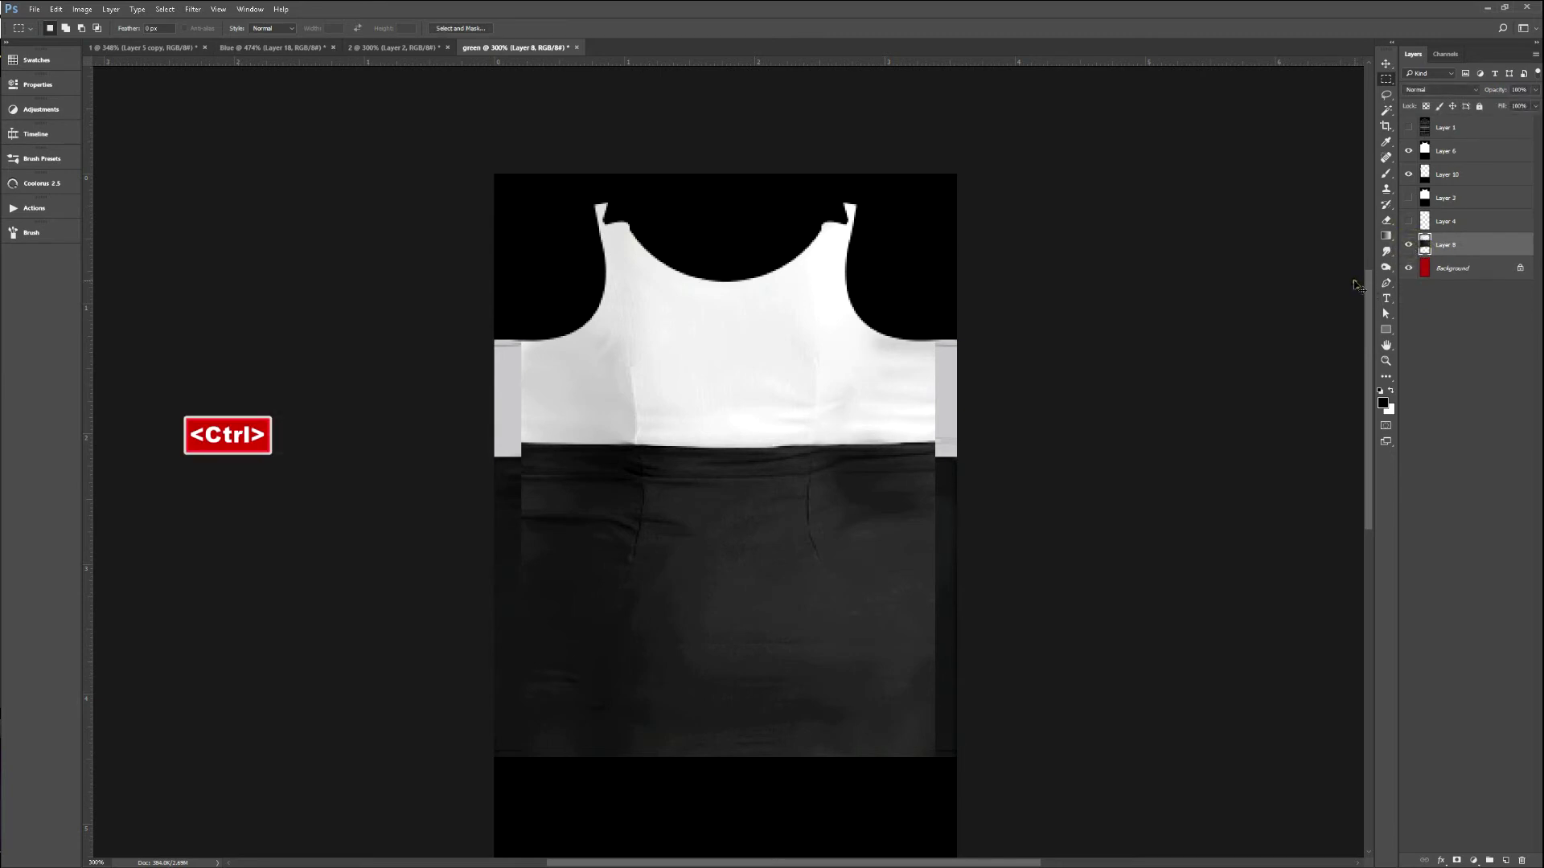
key(ctrl+l)
drag(964, 214, 973, 215)
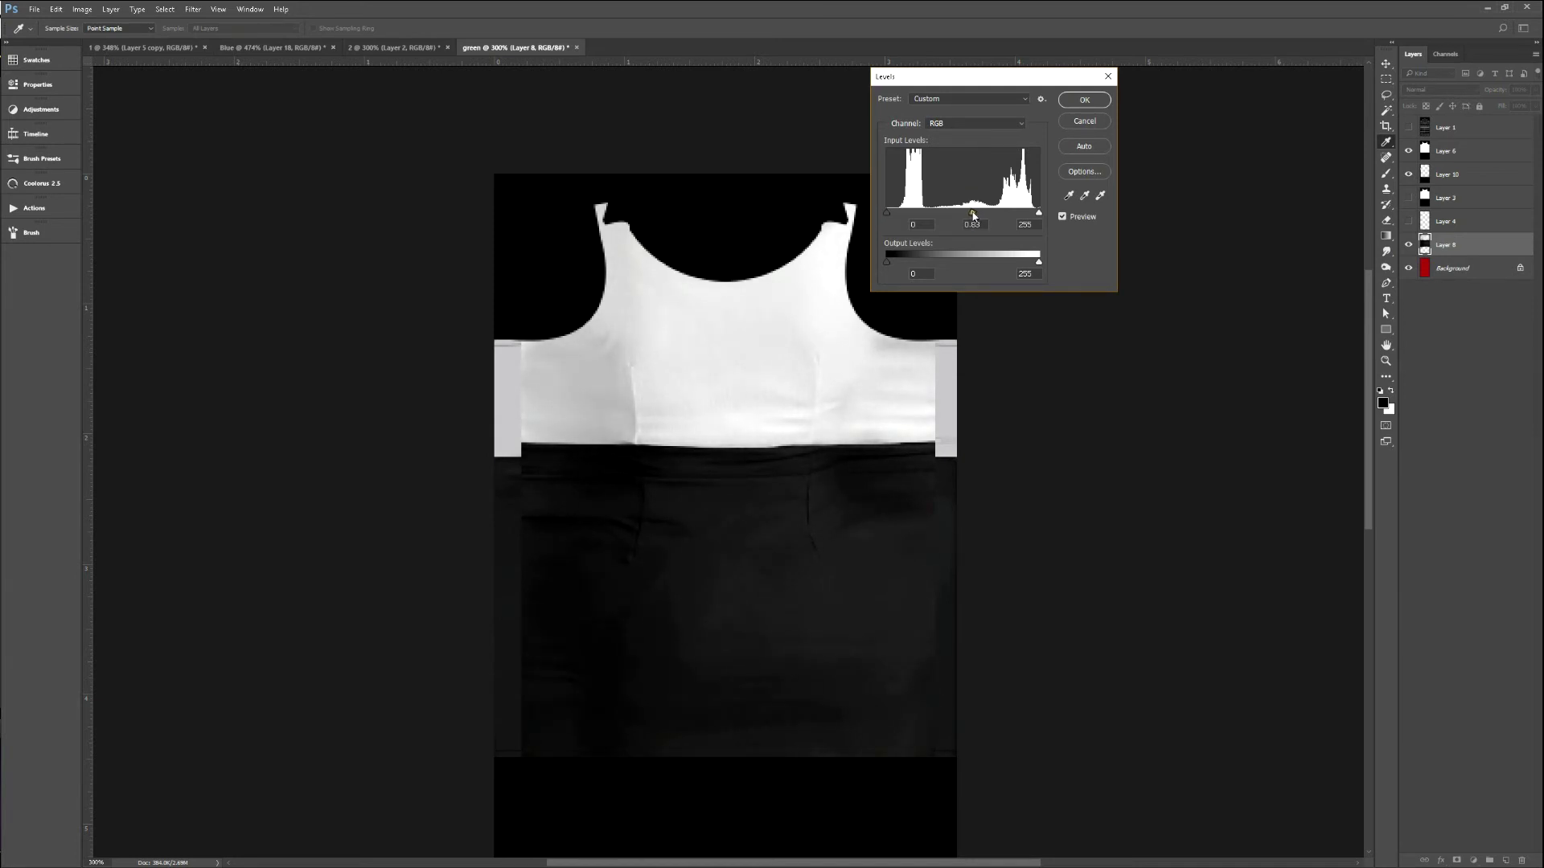
click(1083, 100)
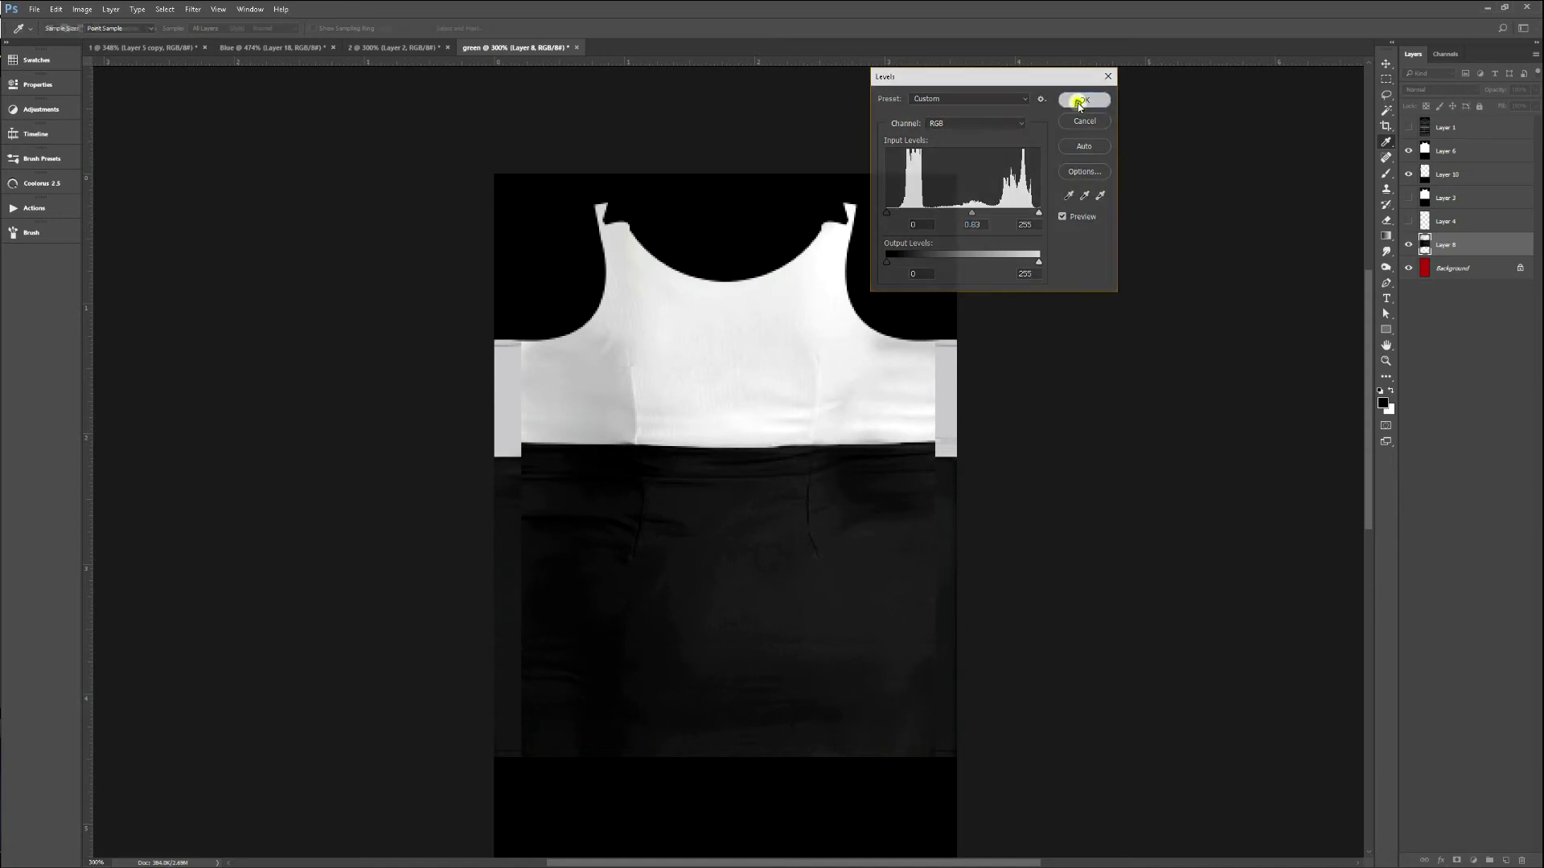
Smudge the skirt and top across the side strip edges, working on Layer 8 and Layer 10, to blend the seams.
key(m)
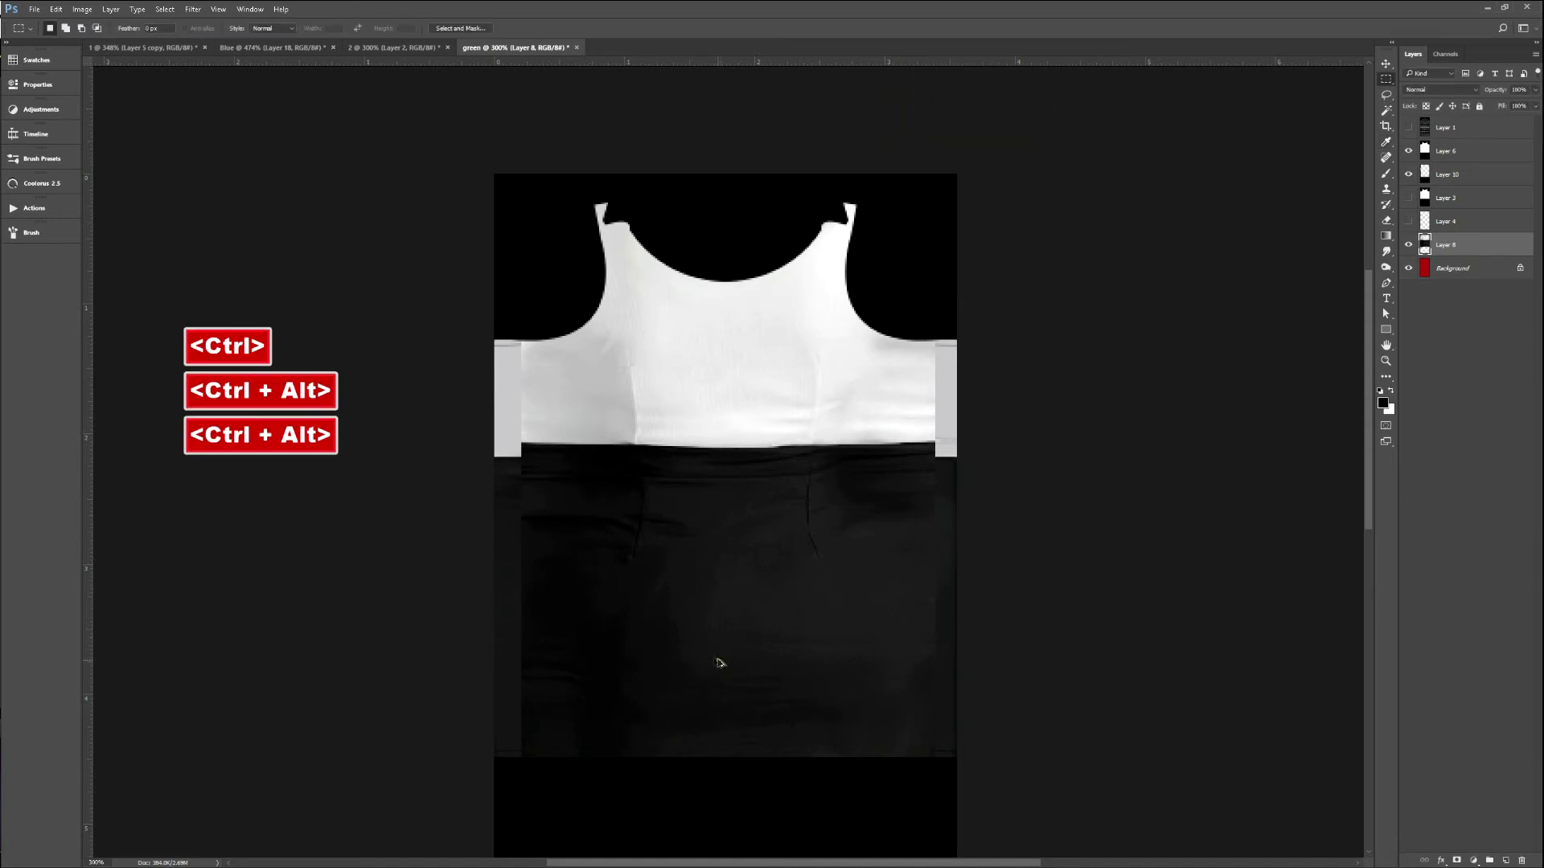
ctrl+click(714, 656)
key(r)
ctrl+alt+right_click(517, 507)
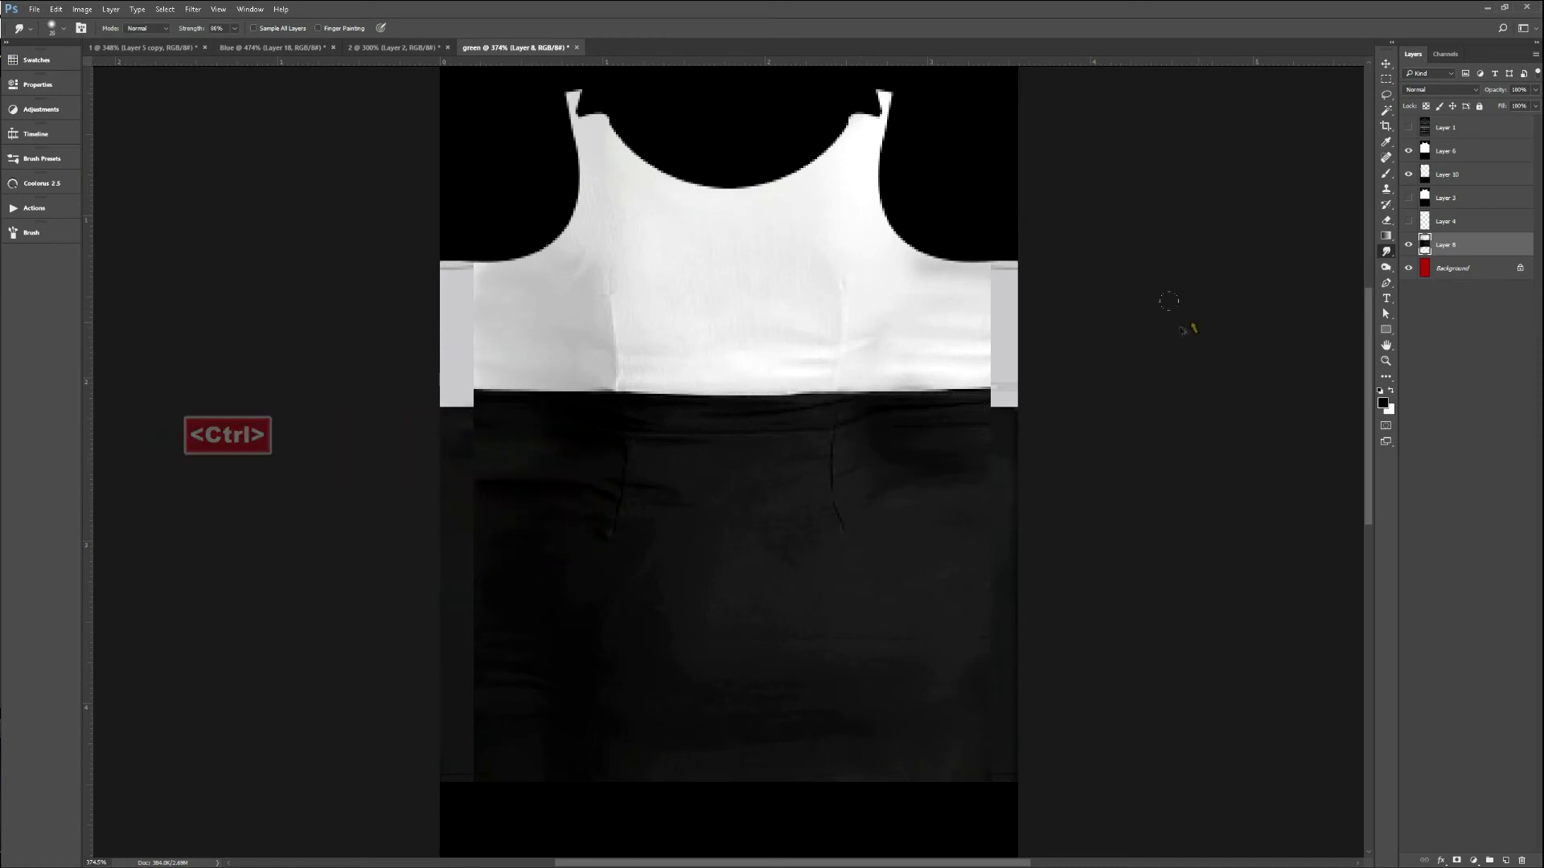
key(ctrl+alt+z)
click(1437, 177)
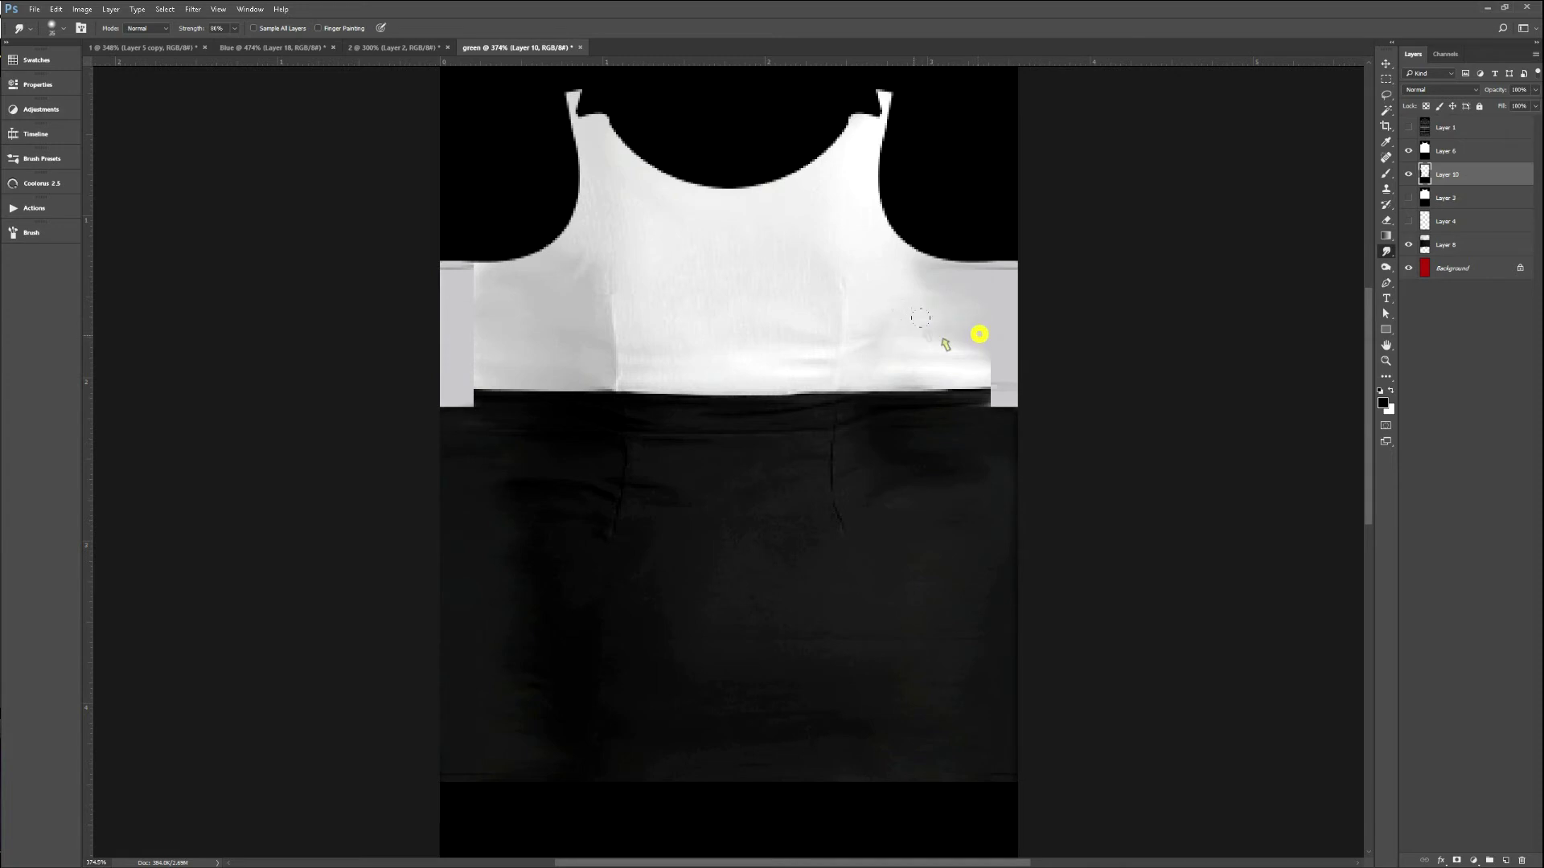
drag(924, 331, 914, 366)
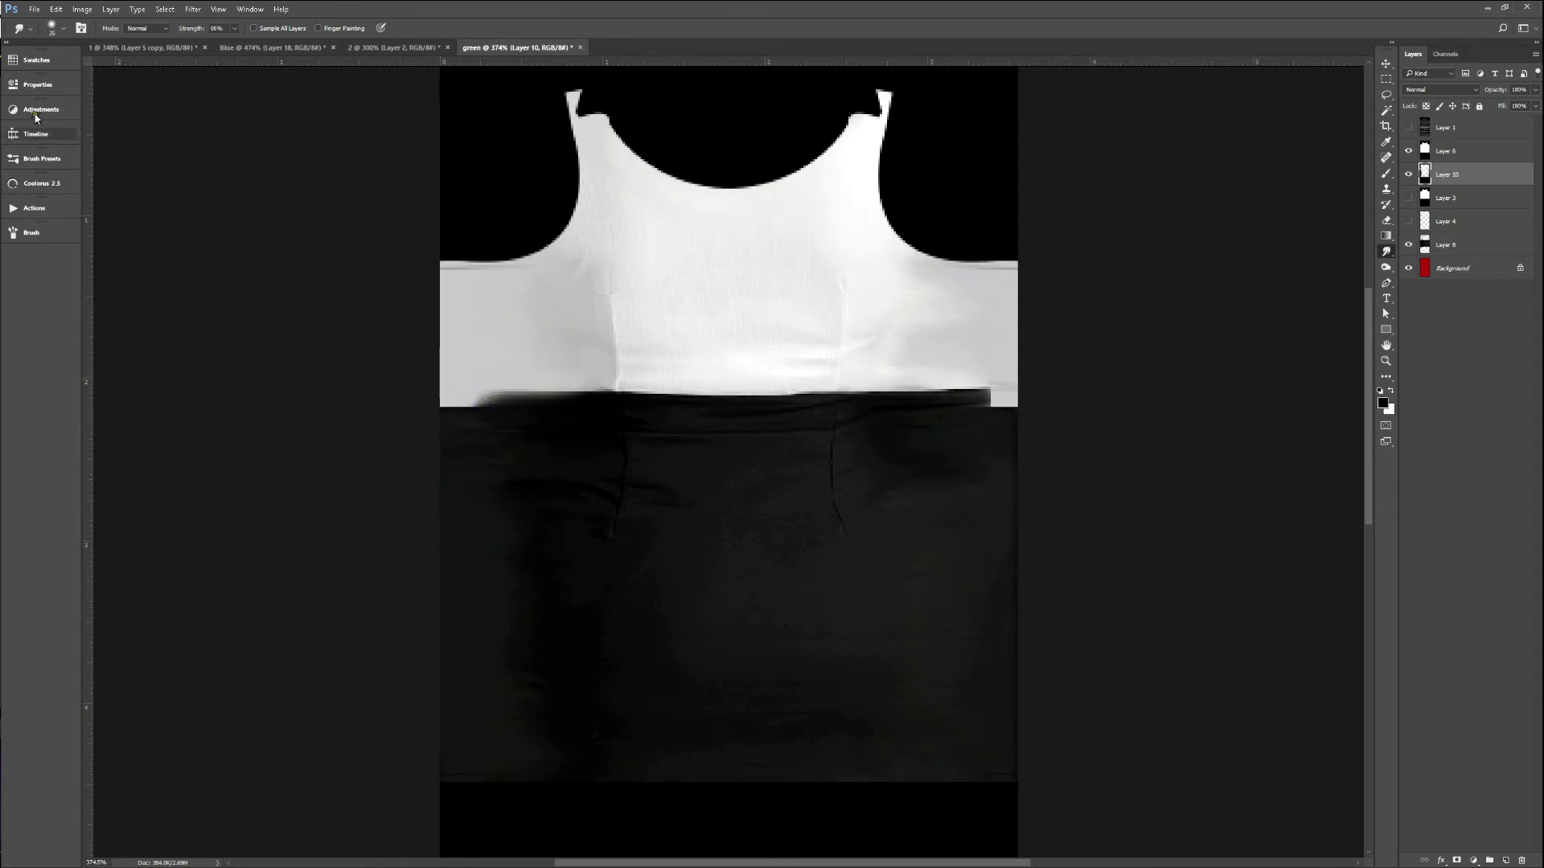
Copy the waist section of Layer 10, nudge it up five steps, merge it down, and smudge the waistline's blurred edges.
key(m)
drag(402, 335, 1075, 517)
key(ctrl+j)
key(v)
key(Up)
key(Up)
key(Up)
key(Up)
key(Up)
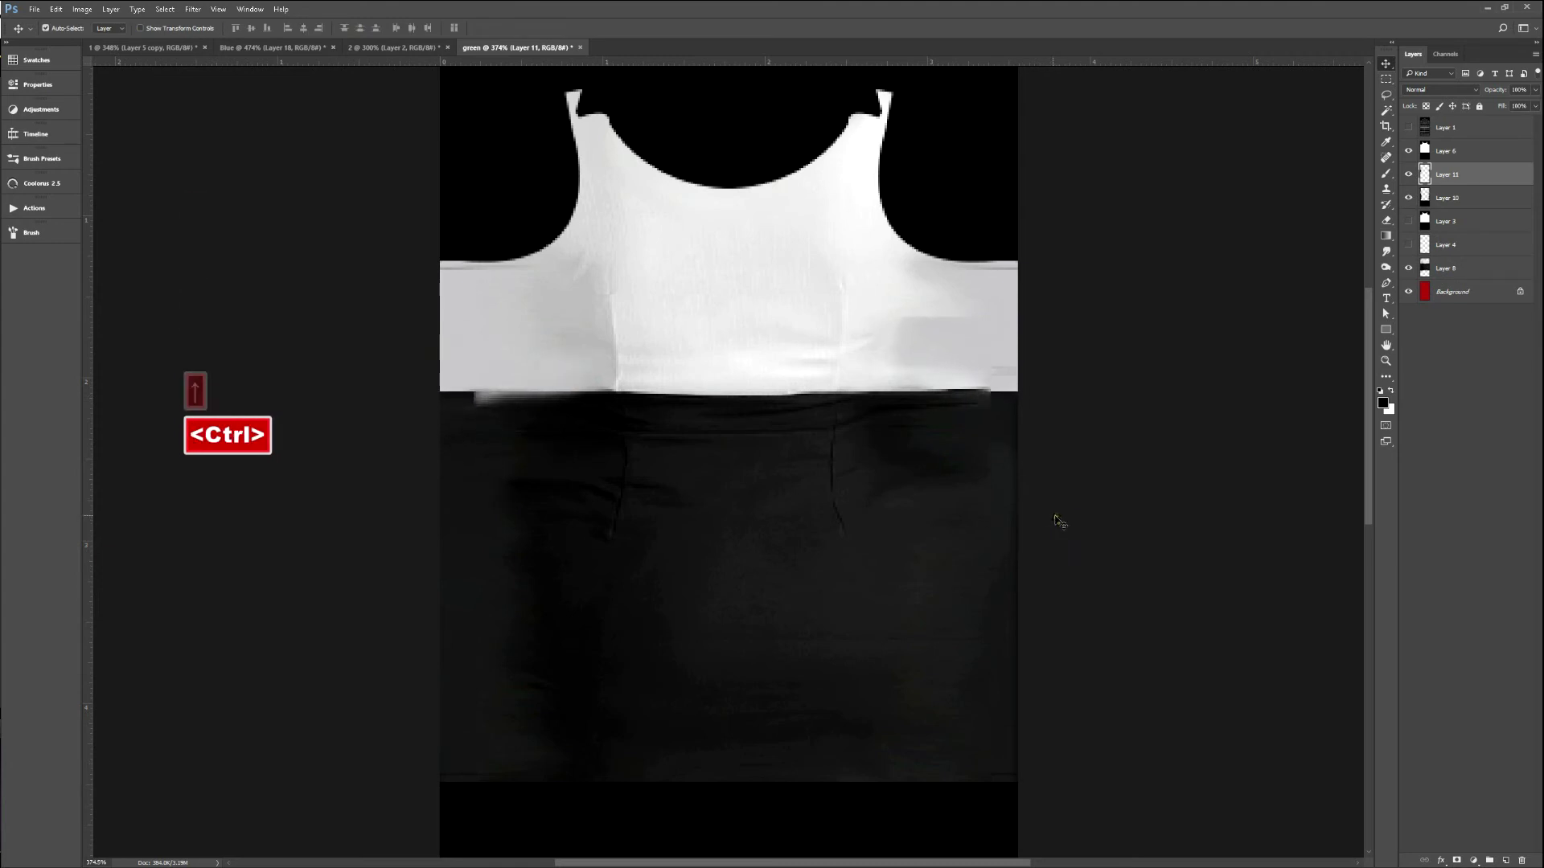
key(ctrl+e)
key(s)
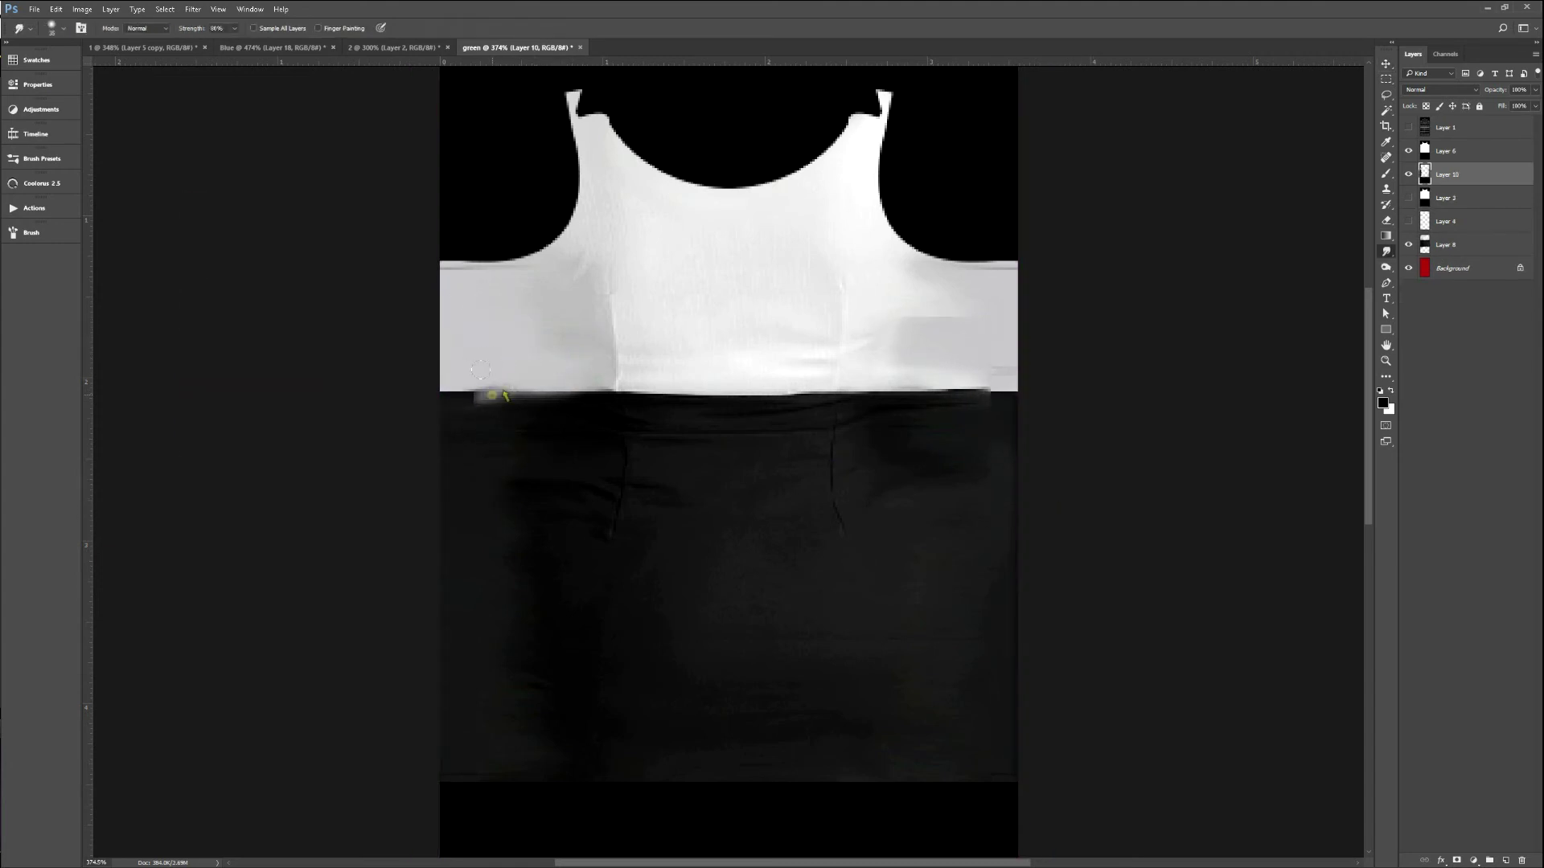
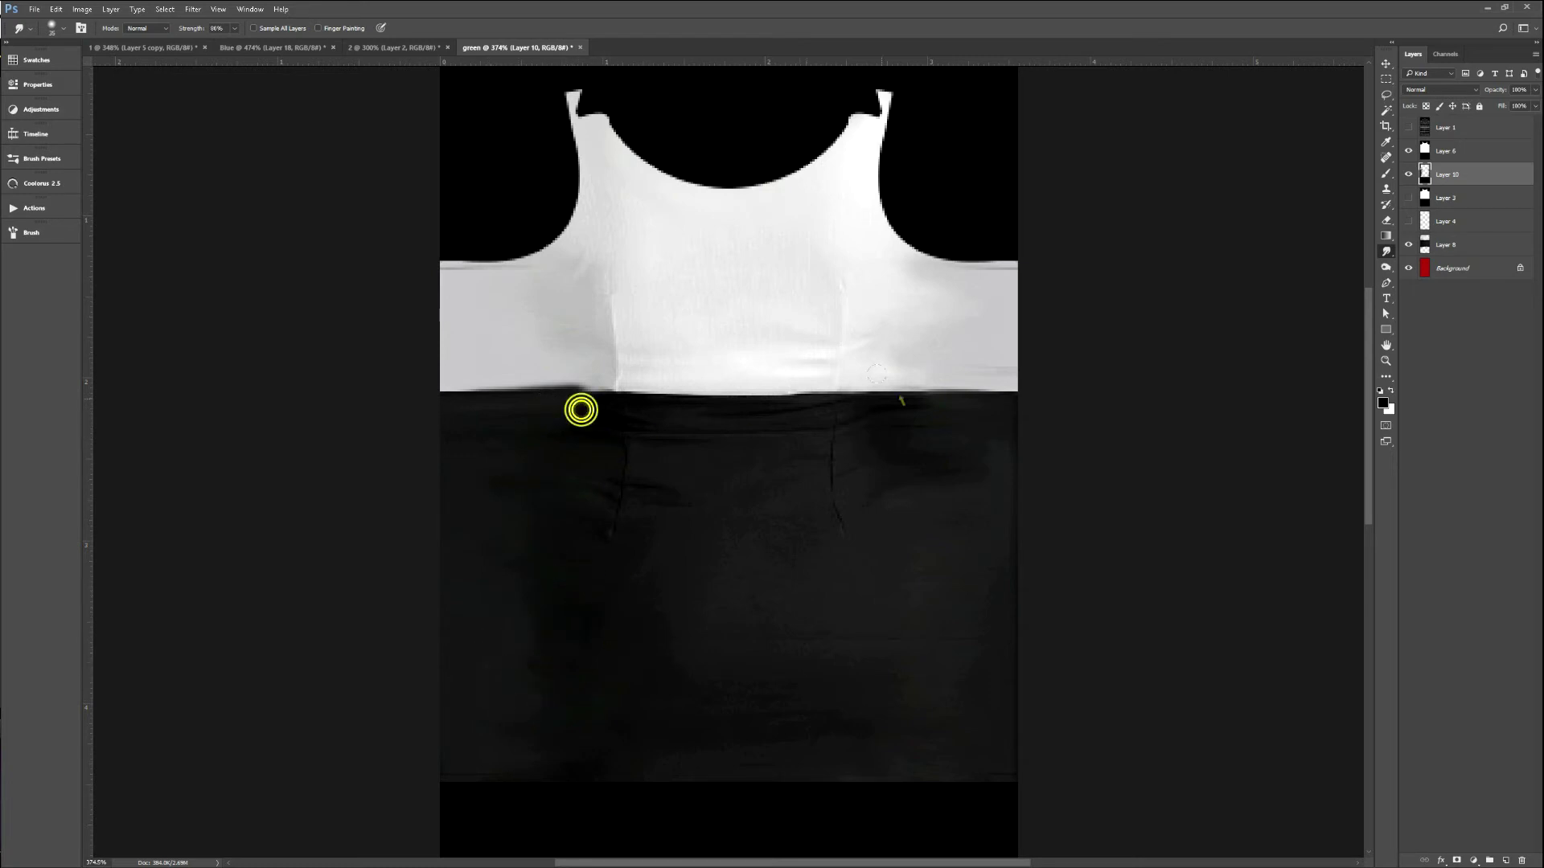
Save the green texture, inspect the blended side seams in the IMVU editor, and return to Photoshop.
key(F2)
key(alt+Tab)
key(ctrl+a)
drag(1025, 491, 782, 464)
scroll(764, 454, down, 3)
key(alt+Tab)
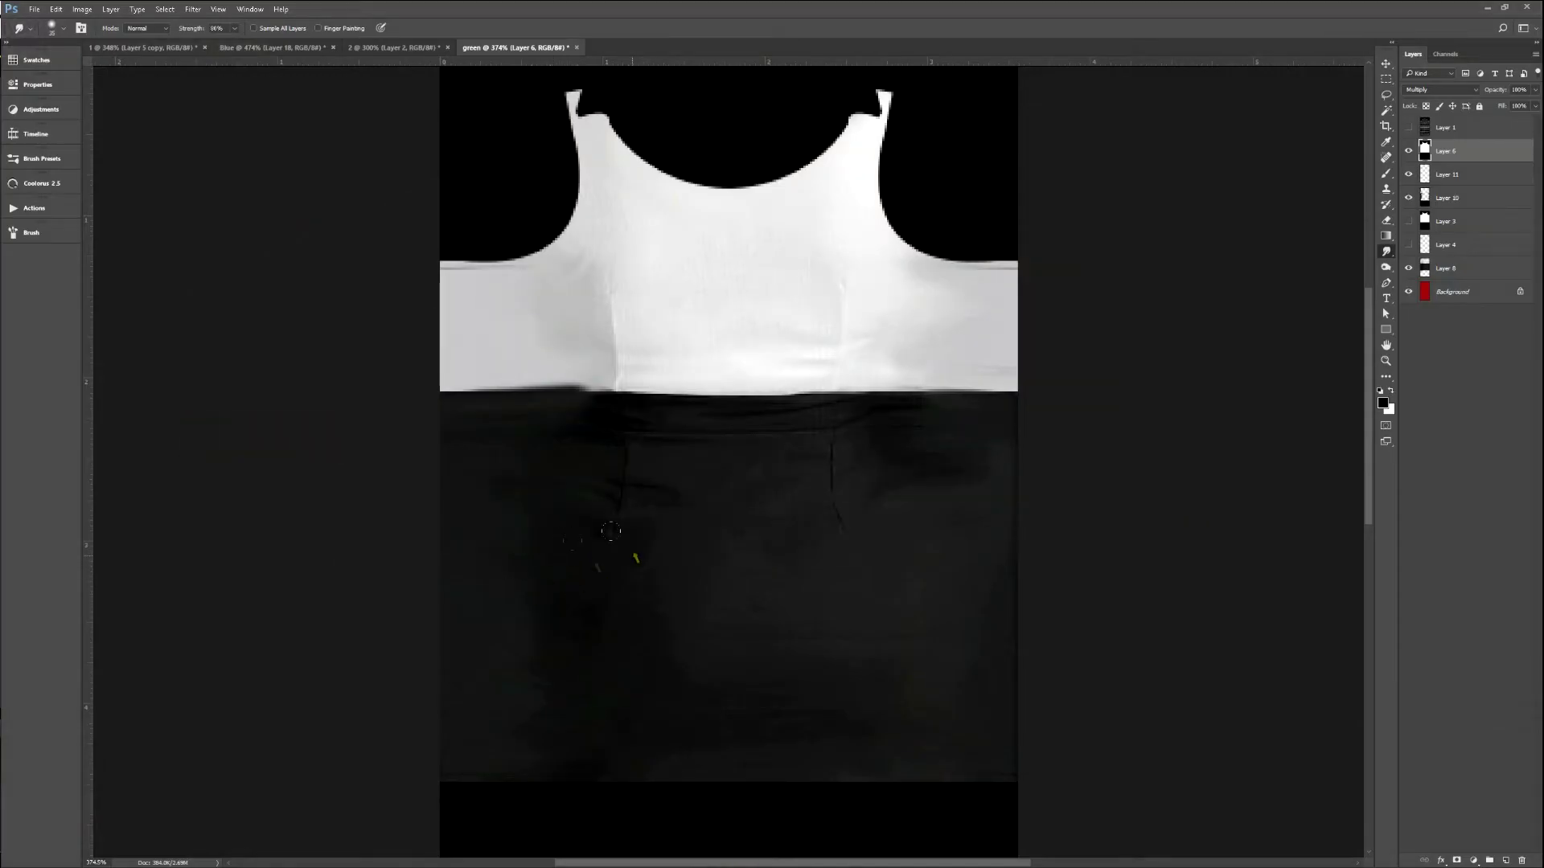
Copy the skirt's right half from Layer 8 to a new layer and fill a thin full-width strip below the hem.
key(m)
click(1440, 268)
drag(1019, 800, 733, 394)
key(ctrl+j)
drag(1013, 798, 440, 817)
key(ctrl+BackSpace)
key(ctrl+t)
drag(961, 554, 967, 583)
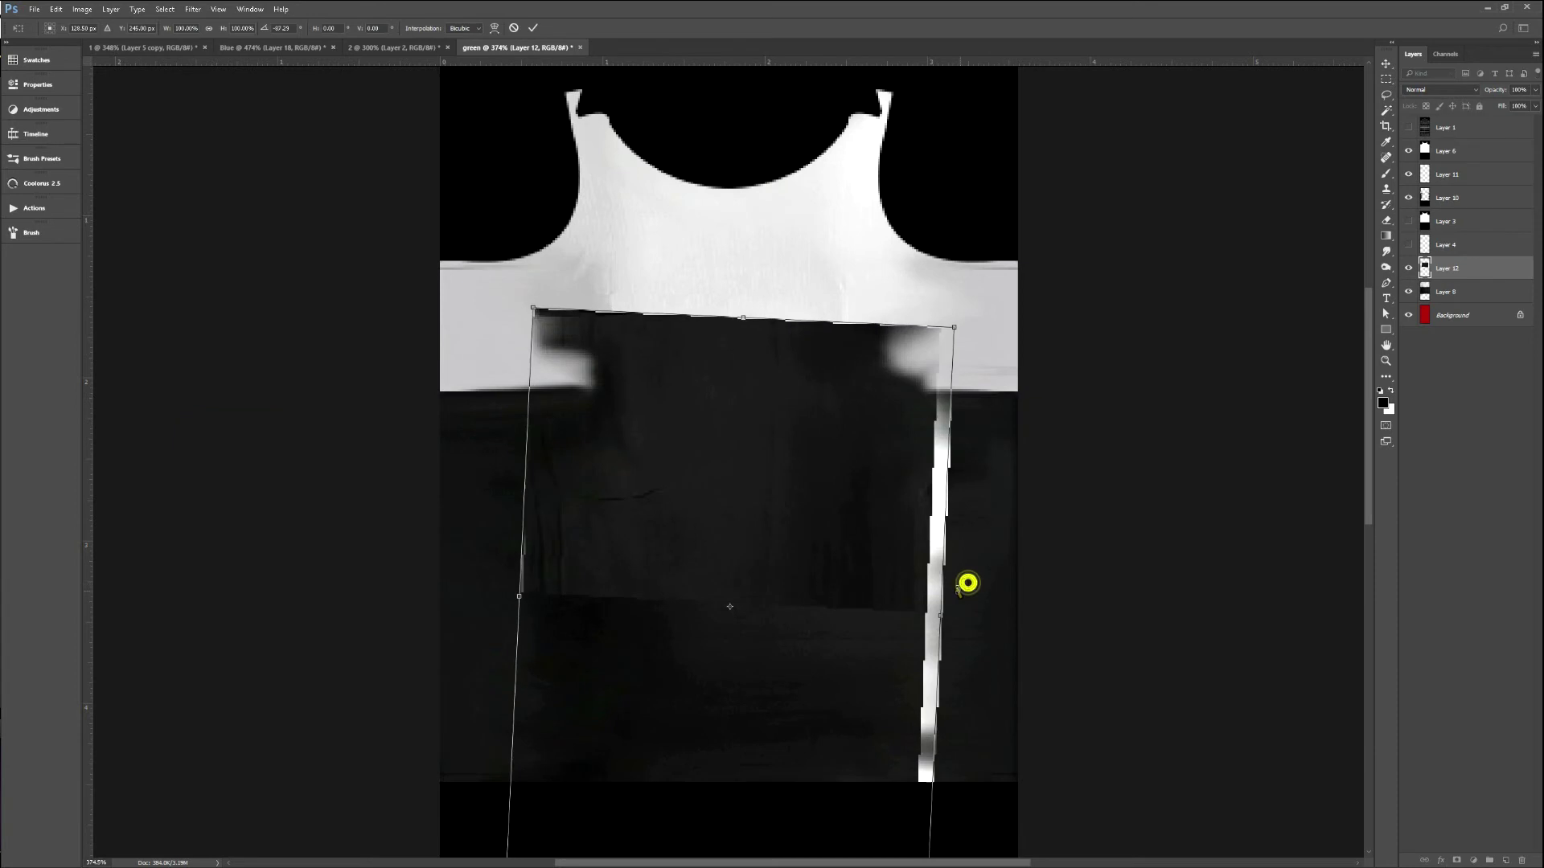
key(Escape)
Flip the copied skirt half horizontally so it mirrors onto the skirt's left side.
key(ctrl+t)
right_click(751, 509)
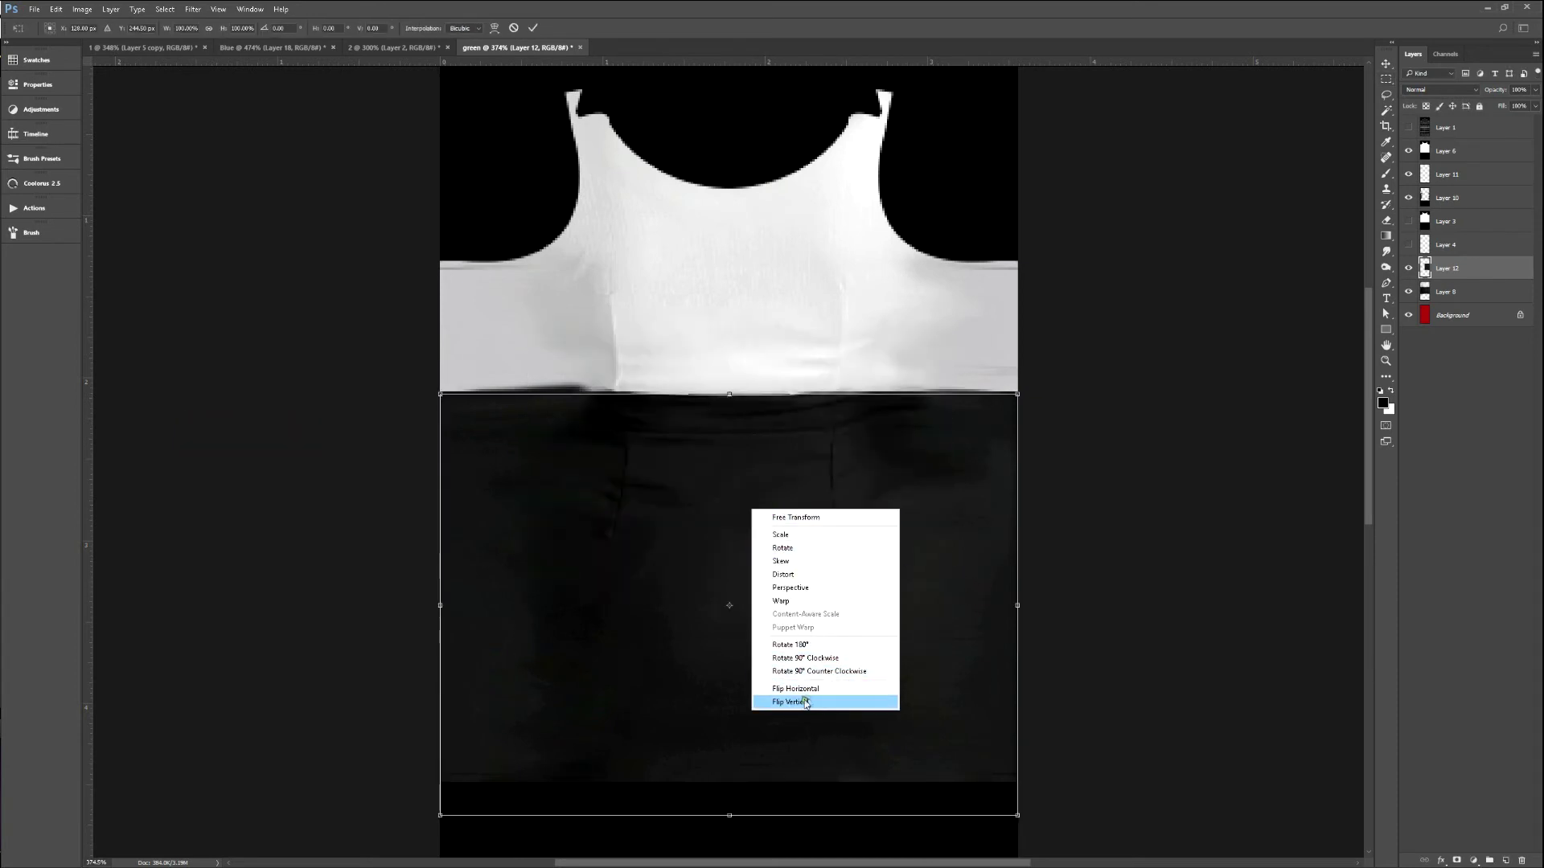
click(804, 689)
key(Return)
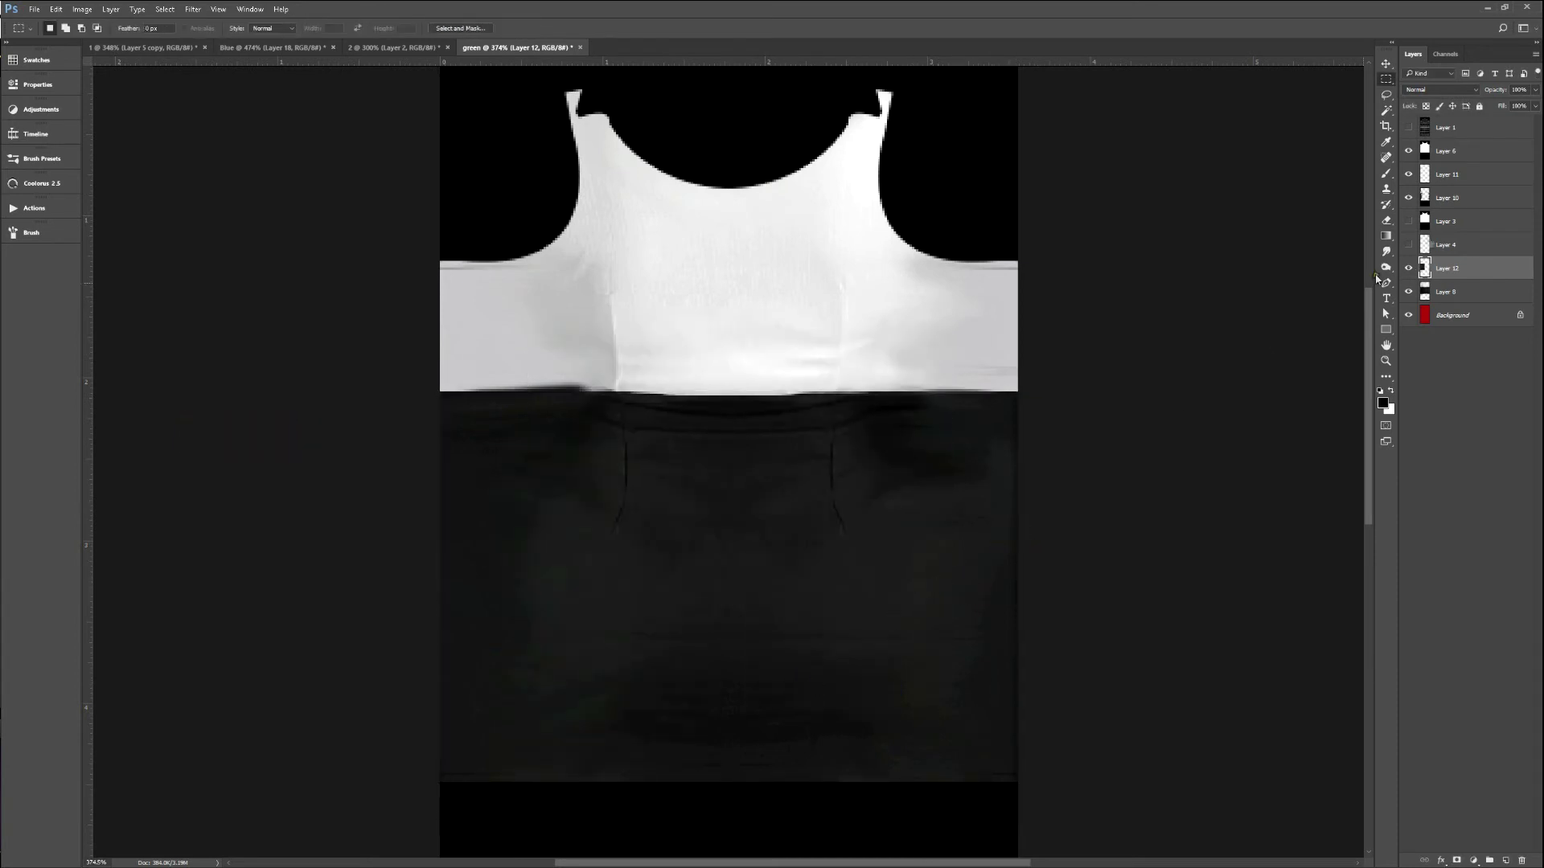
Compare the skirt with and without the mirrored copy, softly erase its waistband centre, and merge it into Layer 8.
click(1412, 267)
click(1412, 267)
key(e)
click(713, 403)
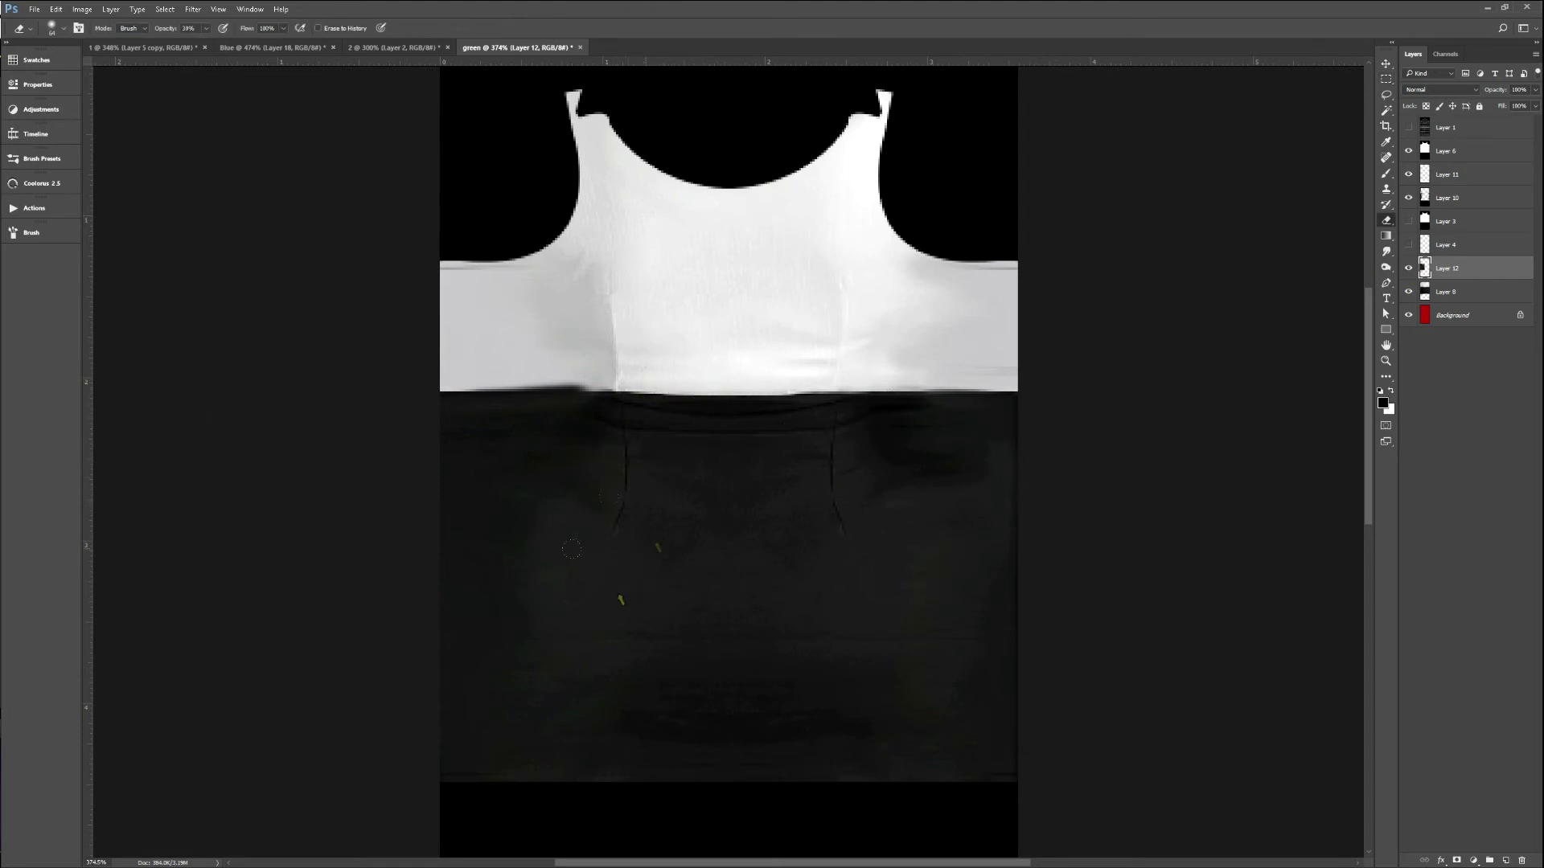
key(ctrl+e)
Select a full-width band above the waistline, smudge the white fabric on Layer 10 within it, and deselect.
key(m)
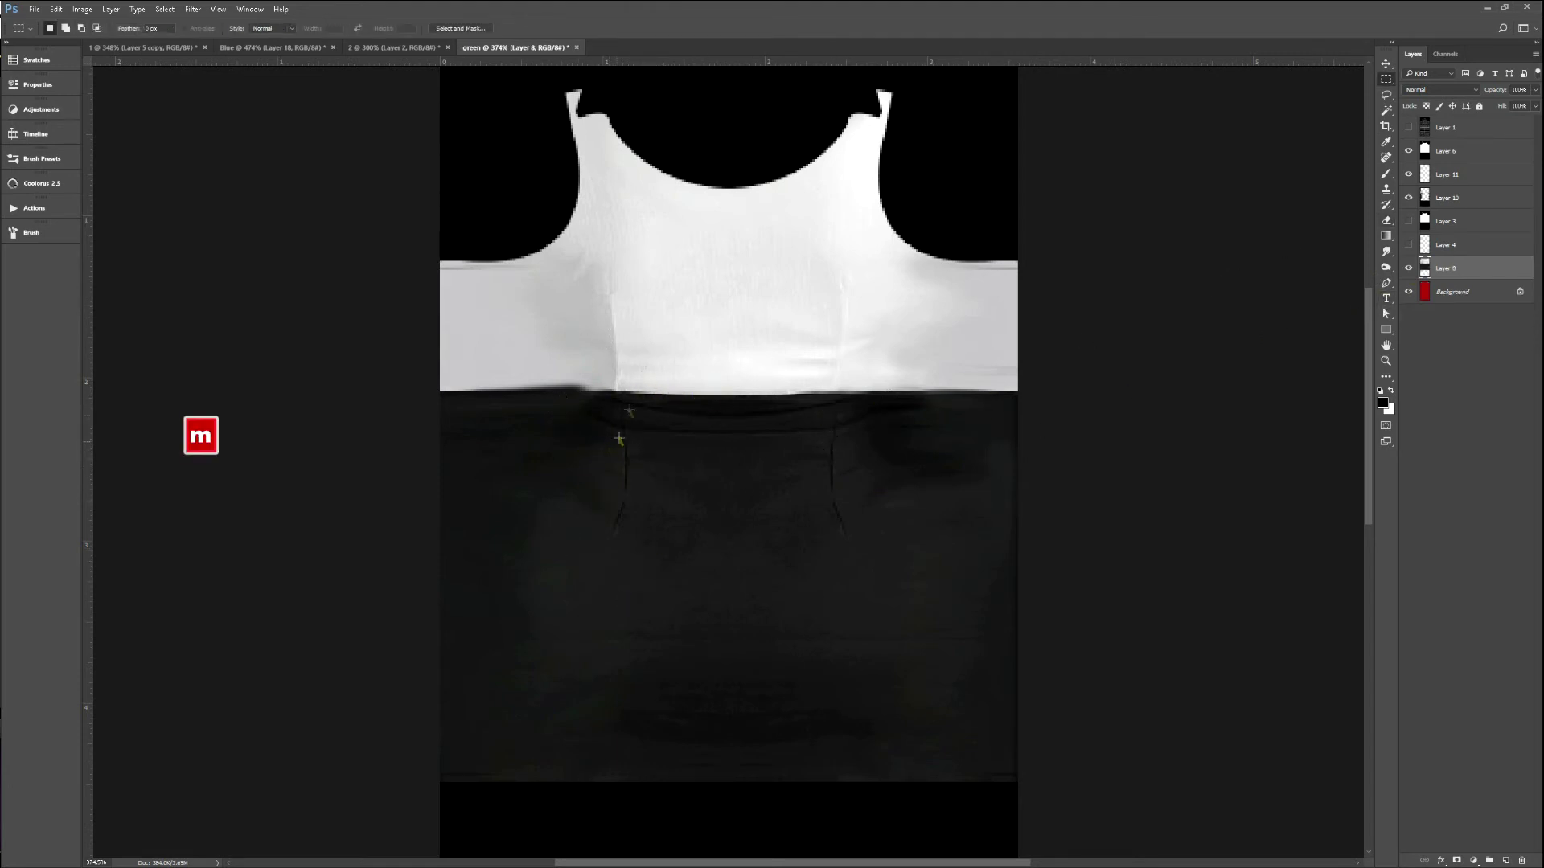
drag(407, 311, 1064, 389)
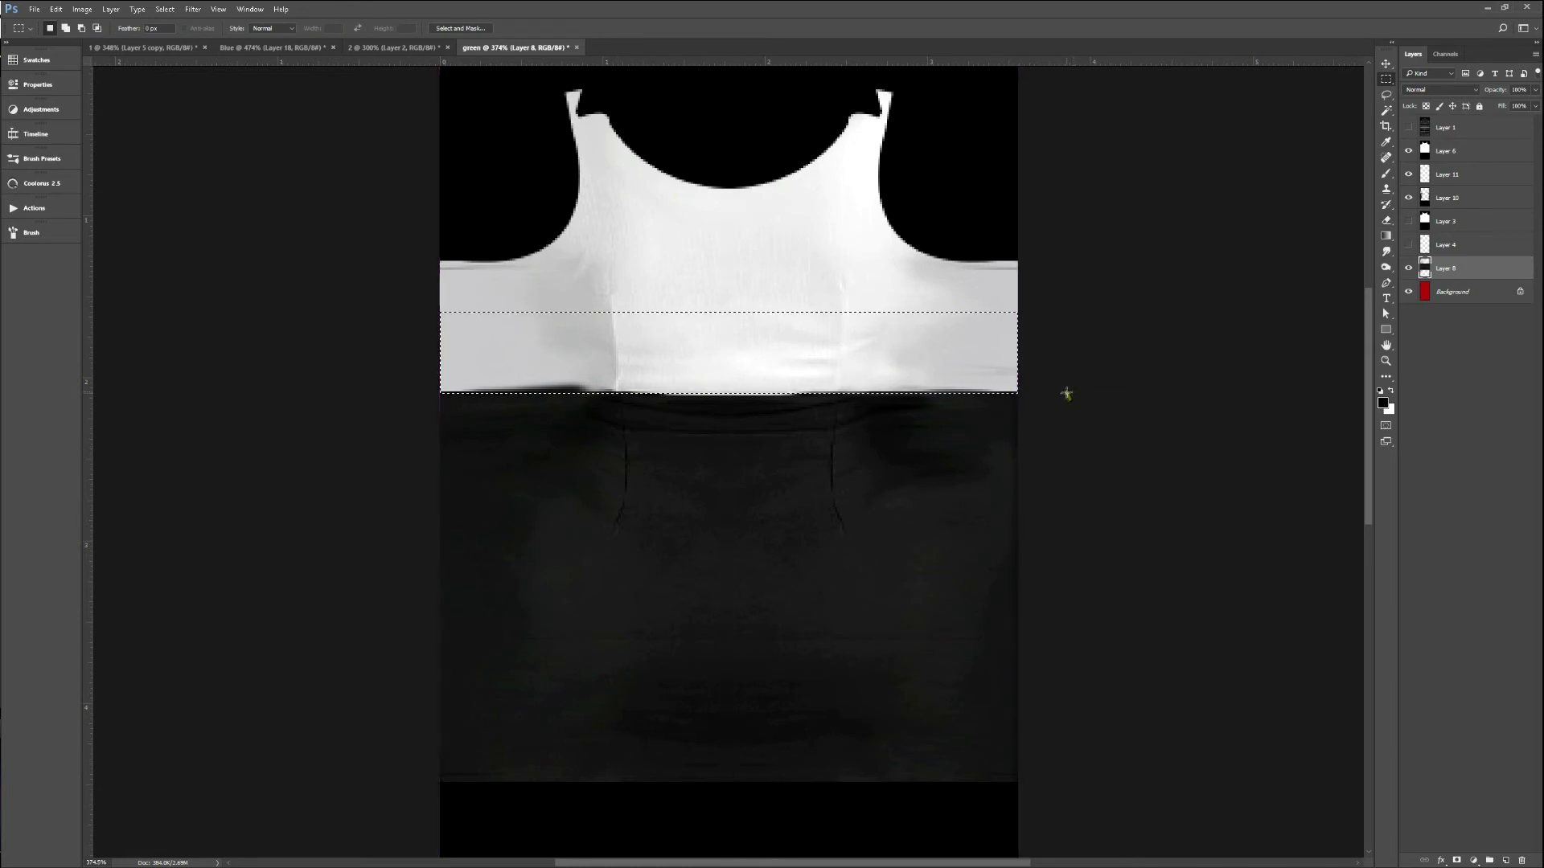
click(1443, 198)
key(s)
mouse_move(510, 352)
mouse_down()
mouse_move(577, 351)
mouse_move(473, 344)
mouse_move(457, 374)
mouse_move(939, 361)
mouse_move(826, 370)
mouse_move(622, 336)
mouse_move(557, 368)
mouse_move(579, 383)
mouse_move(927, 395)
mouse_up()
key(ctrl+d)
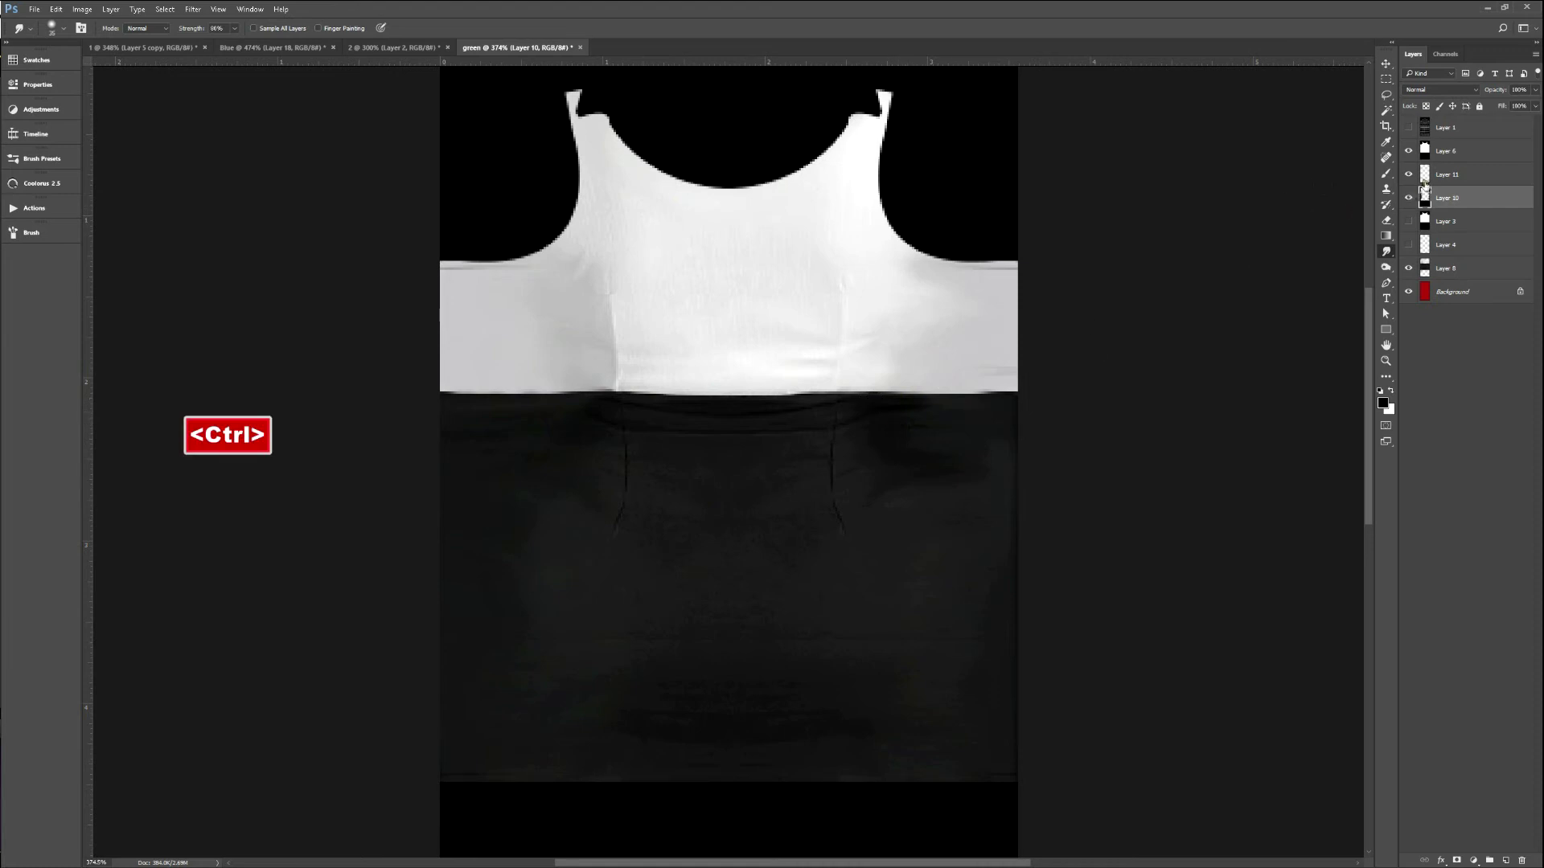
Stamp all visible layers into Layer 11 with Layer 6 hidden, and show Layer 6 again.
click(1451, 176)
click(1408, 152)
key(ctrl+alt+shift+e)
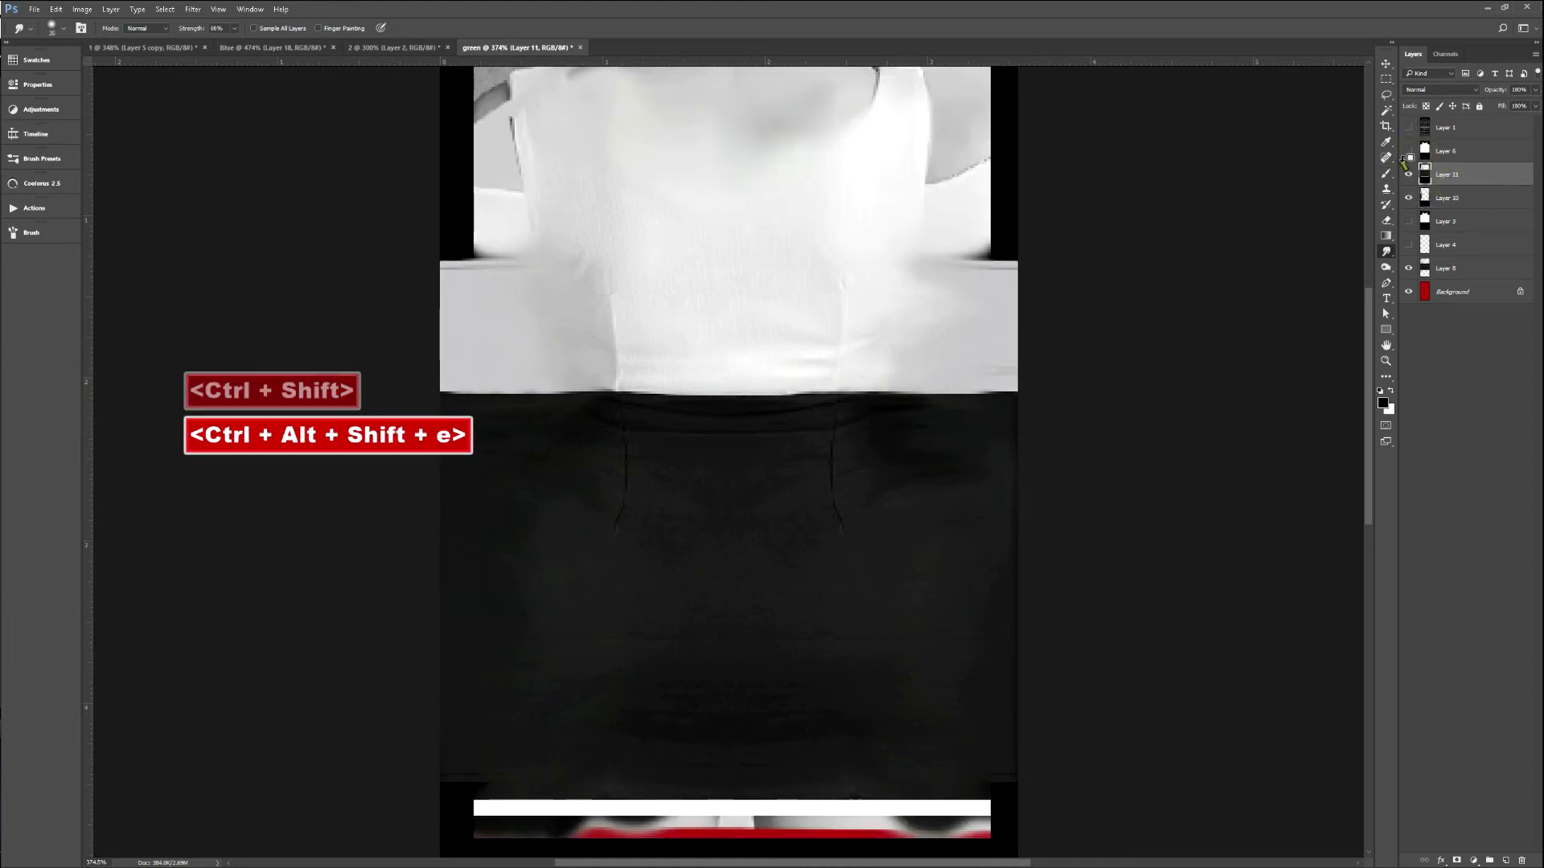
click(1408, 151)
Copy a narrow sliver of the waist edge at the garment's left side and stretch it across the full width.
key(m)
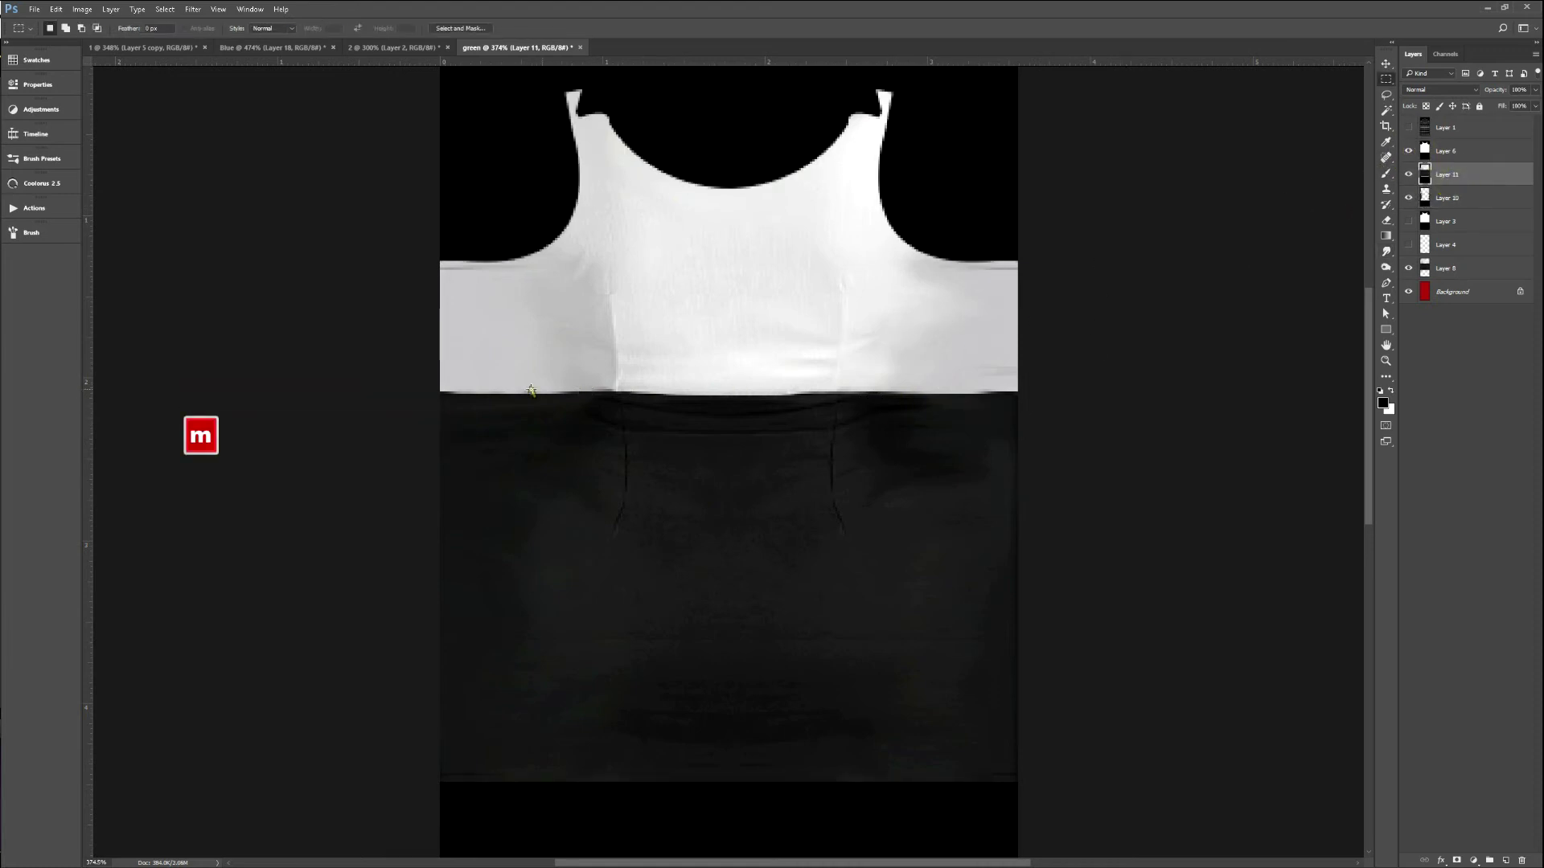
drag(436, 385, 440, 383)
key(space)
key(ctrl+j)
key(ctrl+t)
drag(543, 395, 1001, 391)
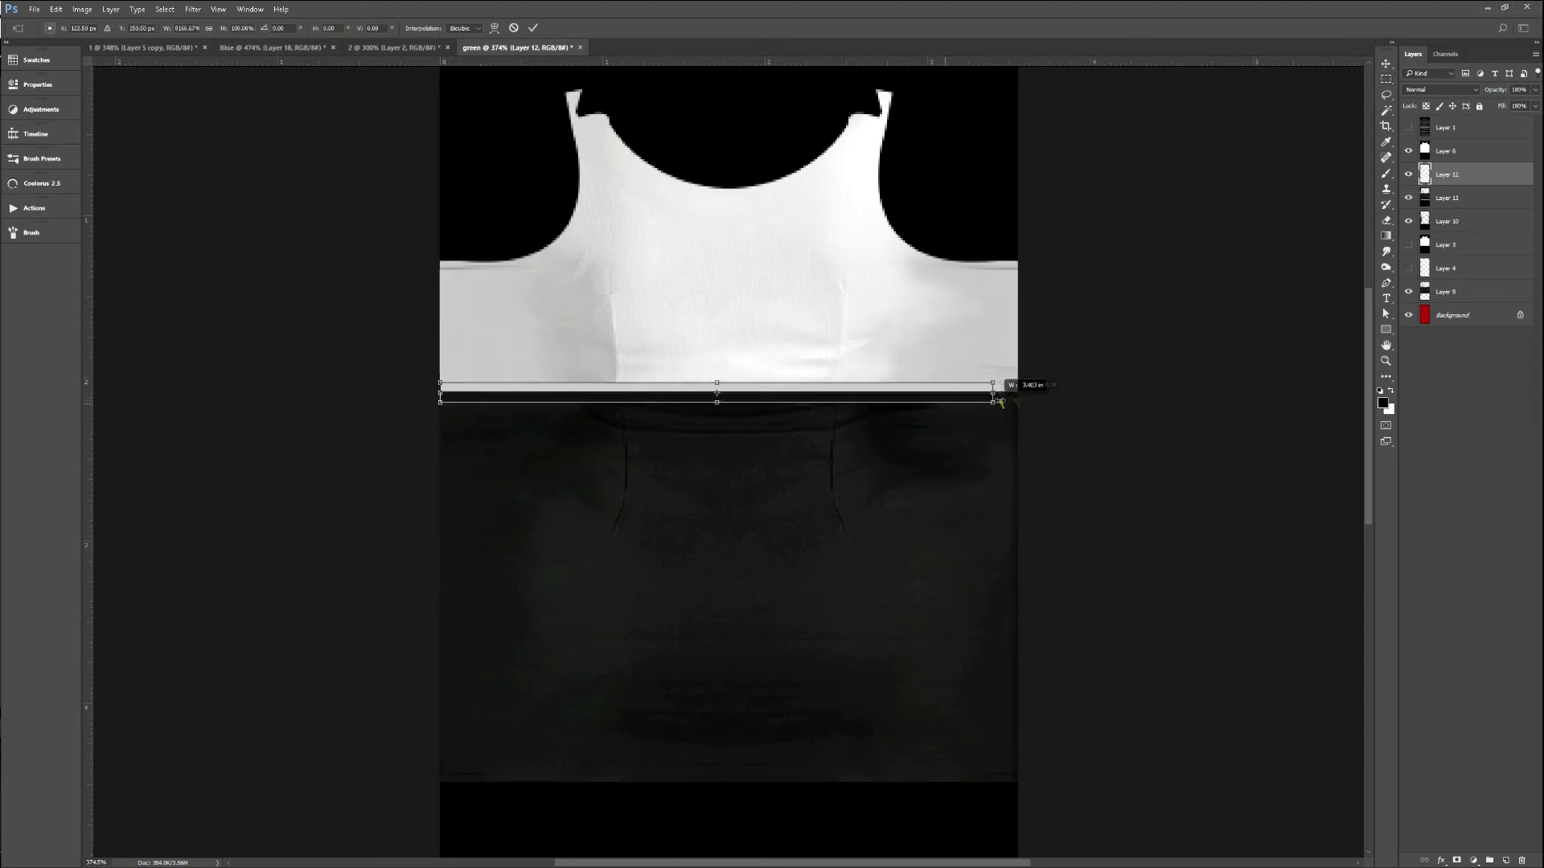
key(Return)
Delete the part of the stretched waist strip that covers the white top, and deselect.
click(762, 330)
drag(367, 332, 1045, 391)
key(Delete)
click(1043, 368)
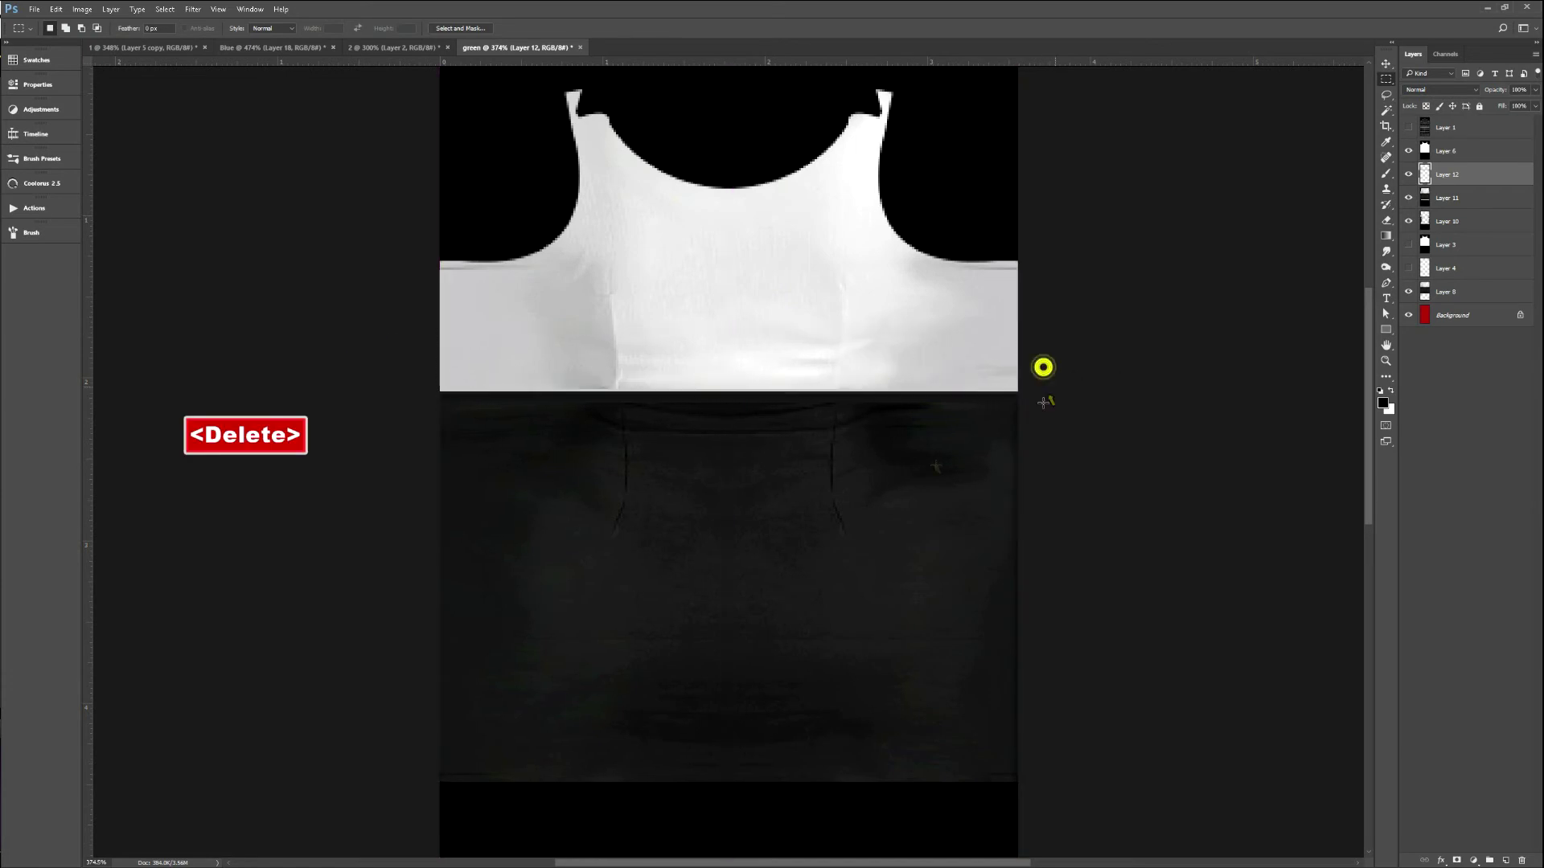
Save the green texture, switch to the IMVU editor, and rotate and zoom the avatar to inspect the straightened waistline.
key(F2)
key(alt+Tab)
drag(902, 550, 1029, 487)
scroll(699, 506, up, 3)
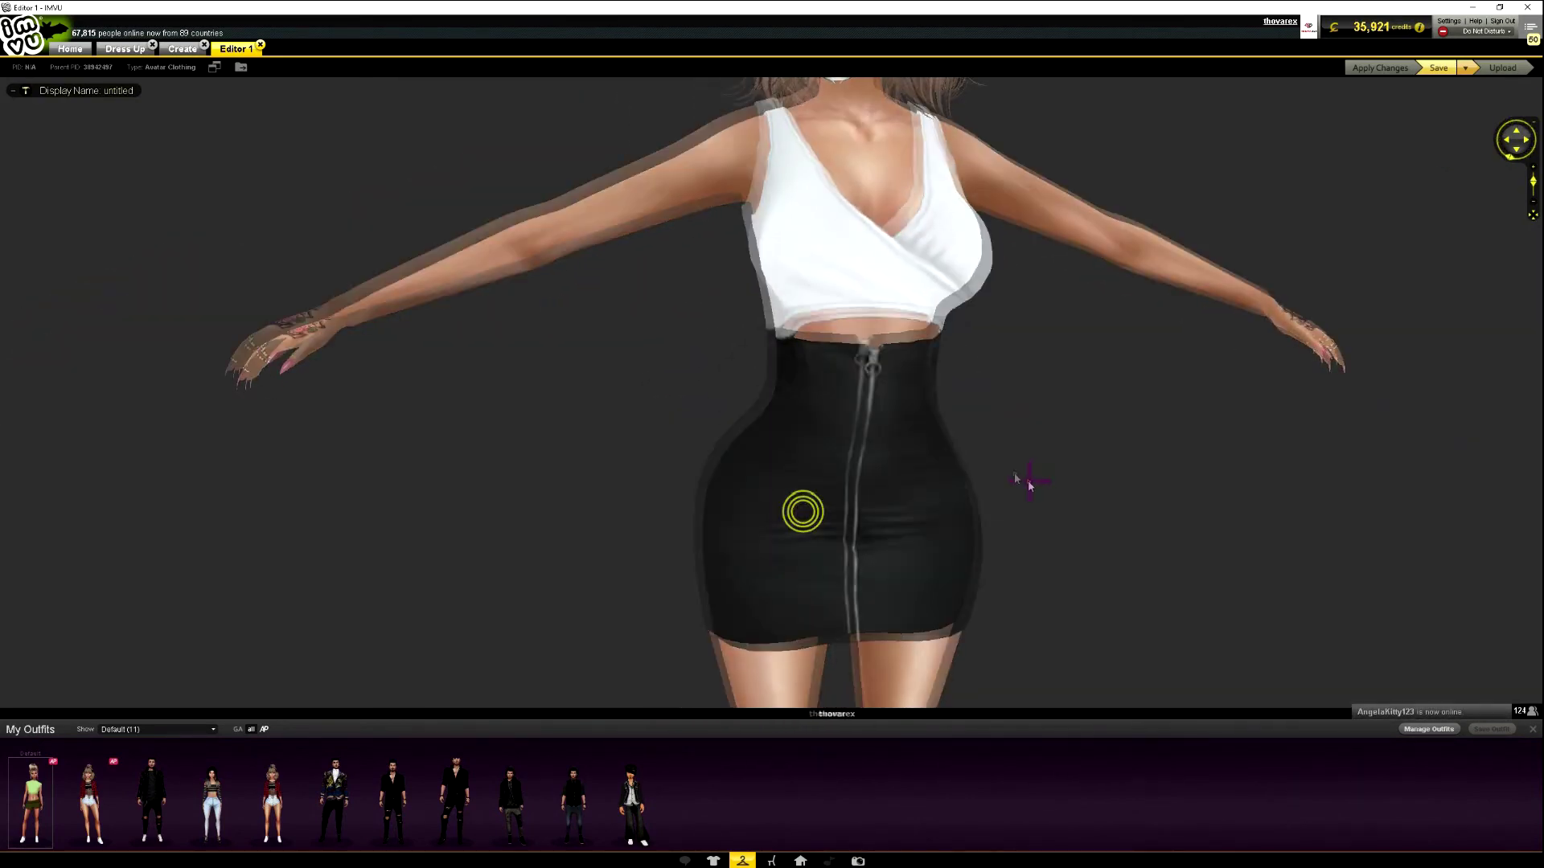
Return to the green texture in Photoshop, merge Layer 13 with the garment layers down to just above the background, and desaturate the result.
scroll(941, 496, down, 5)
key(alt+Tab)
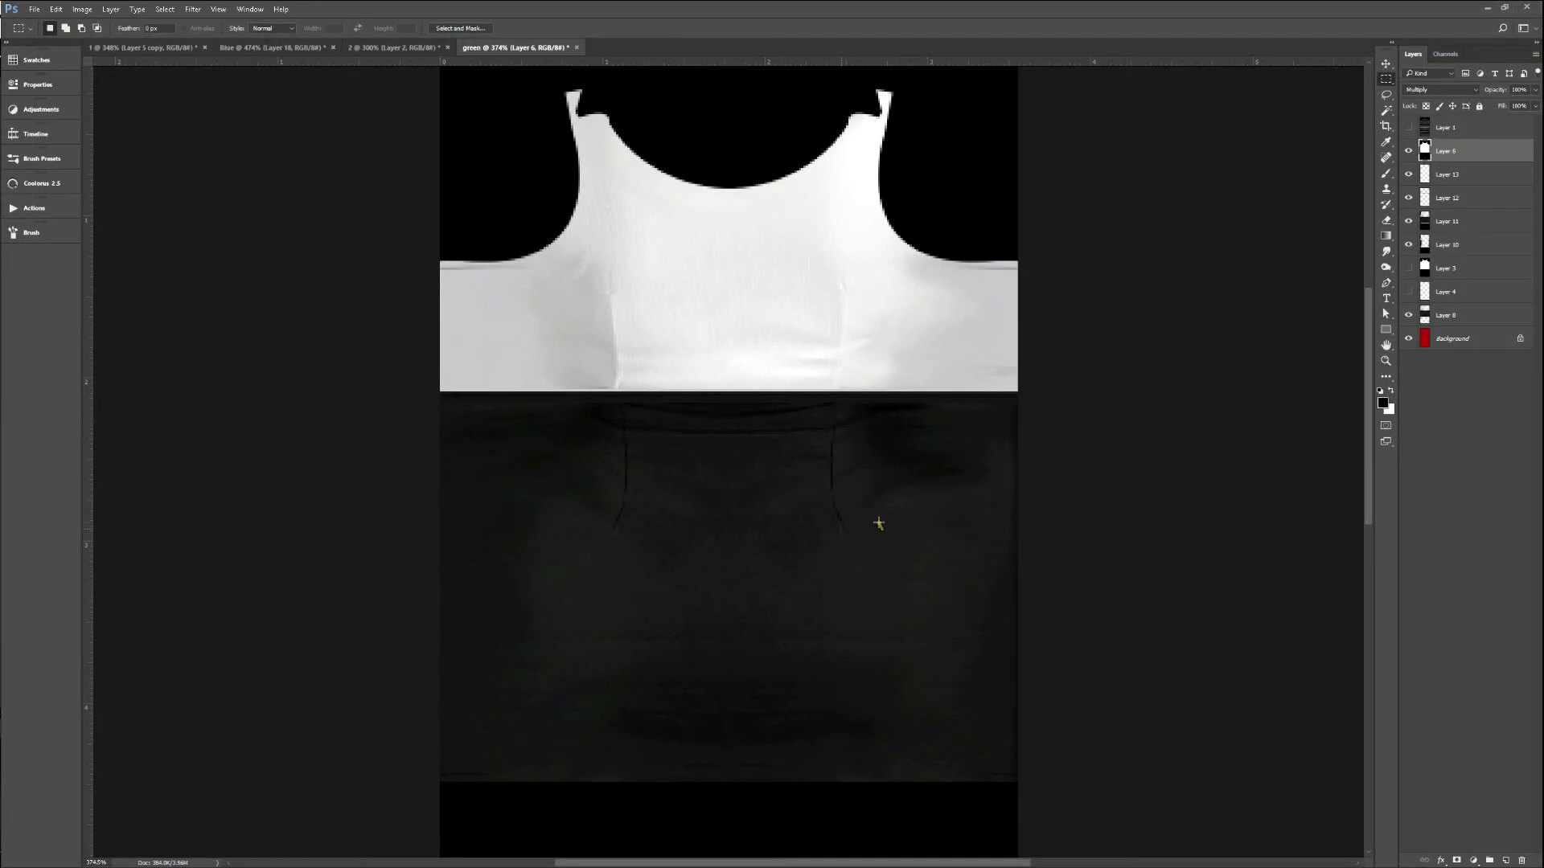
click(1446, 175)
shift+click(1444, 315)
key(ctrl+e)
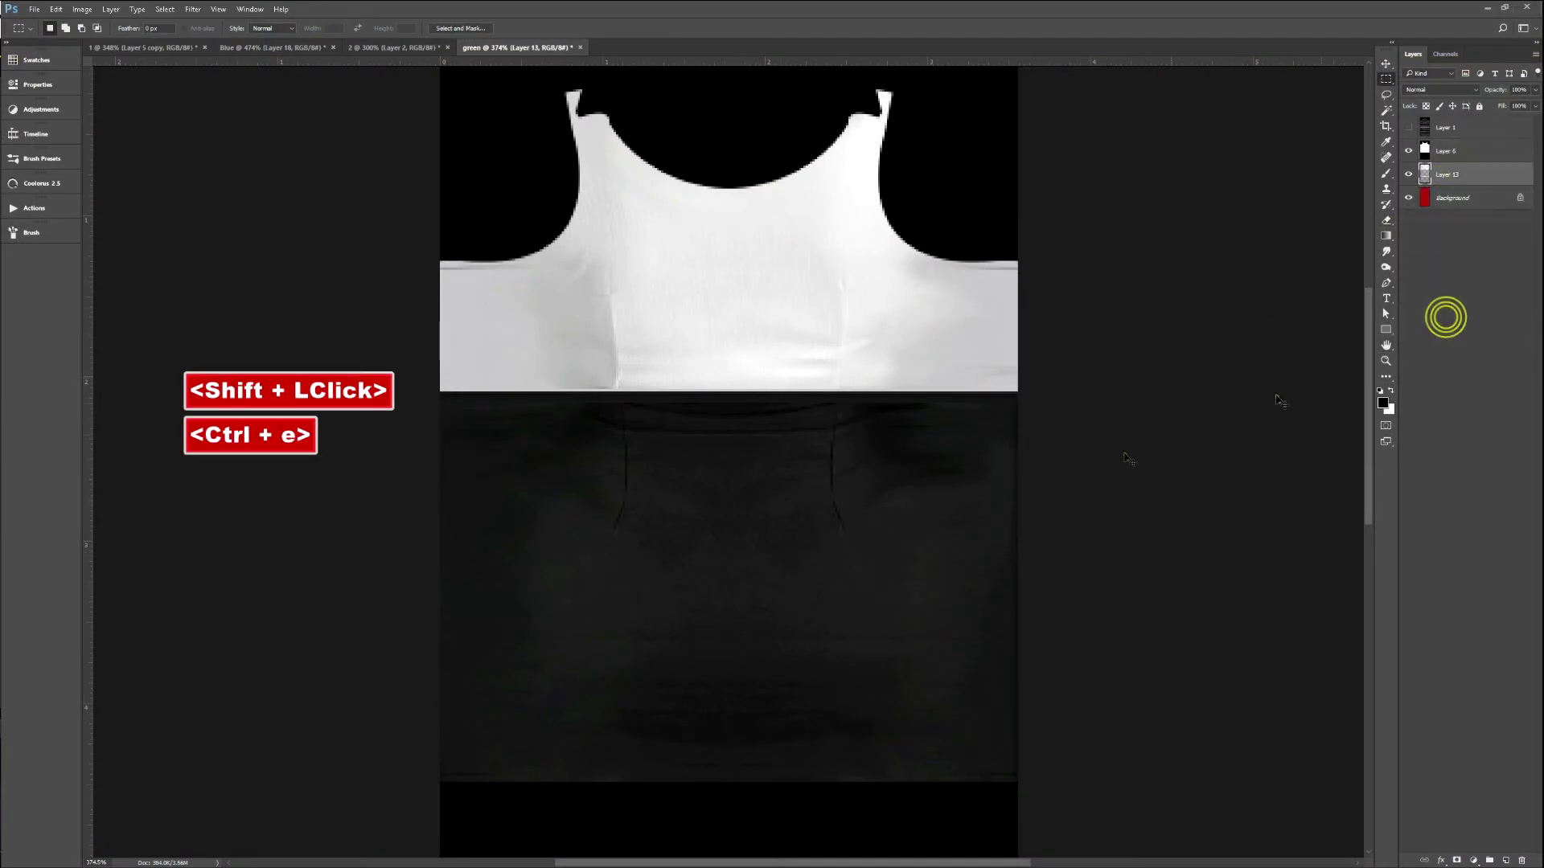
key(s)
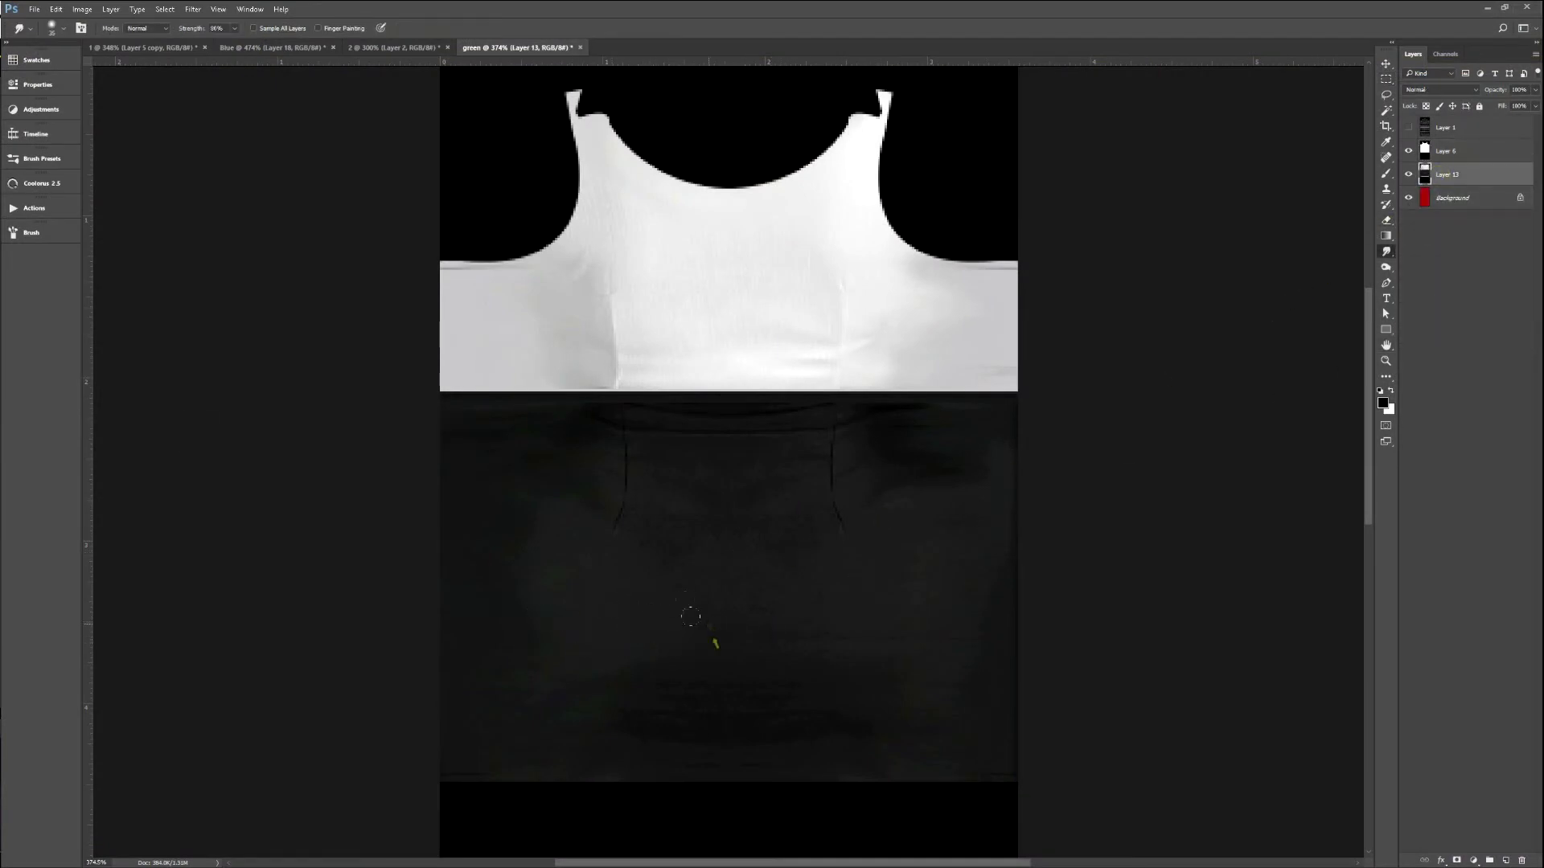
key(ctrl+shift+u)
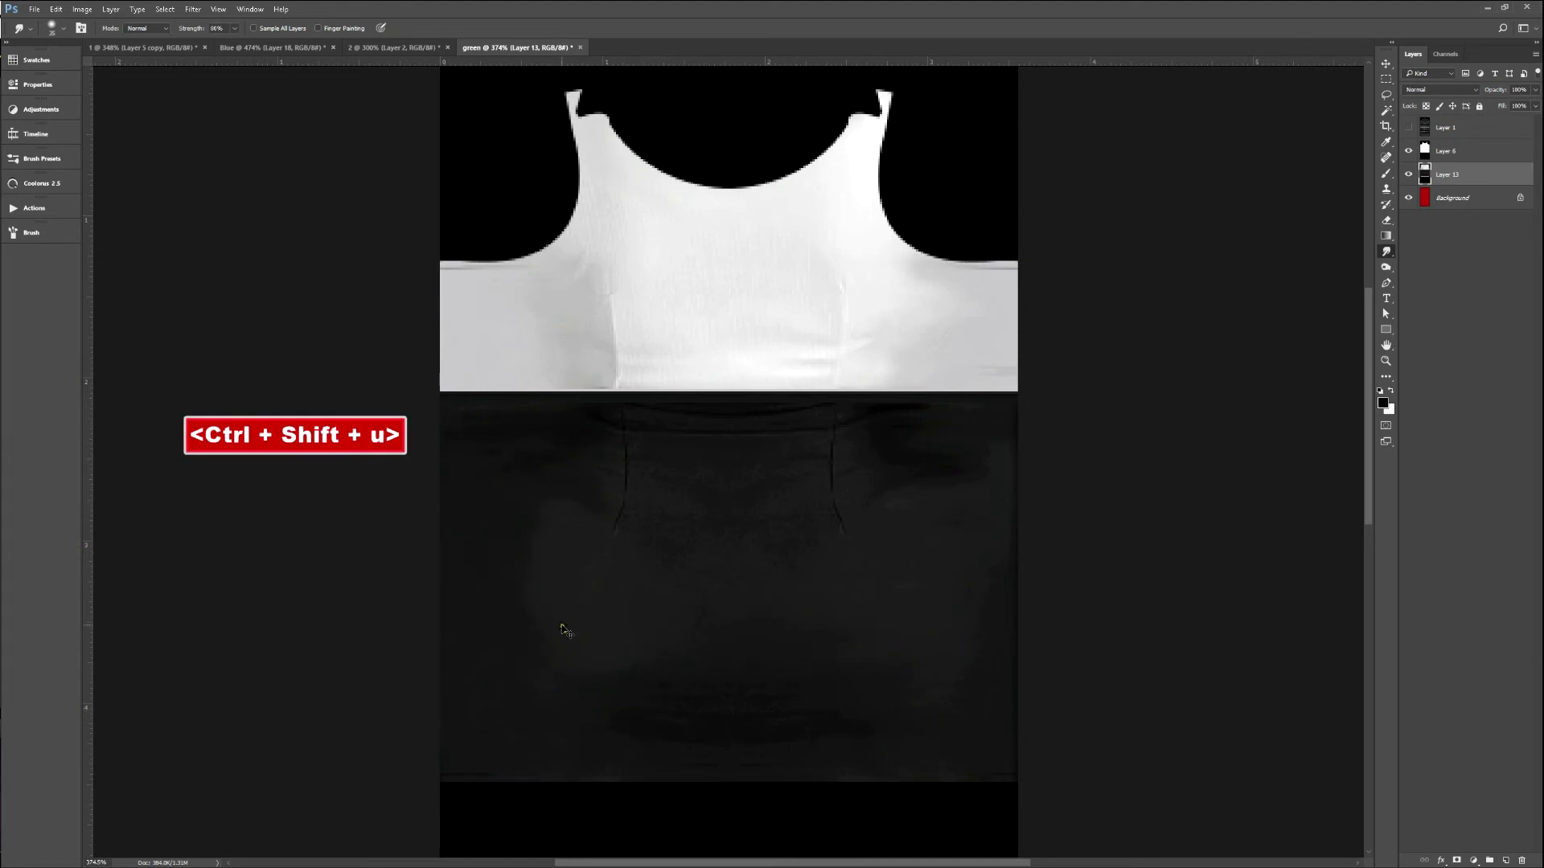
Select the garment interior from Layer 6, contract the selection by 3 pixels, and make Layer 13 the active layer.
click(1440, 153)
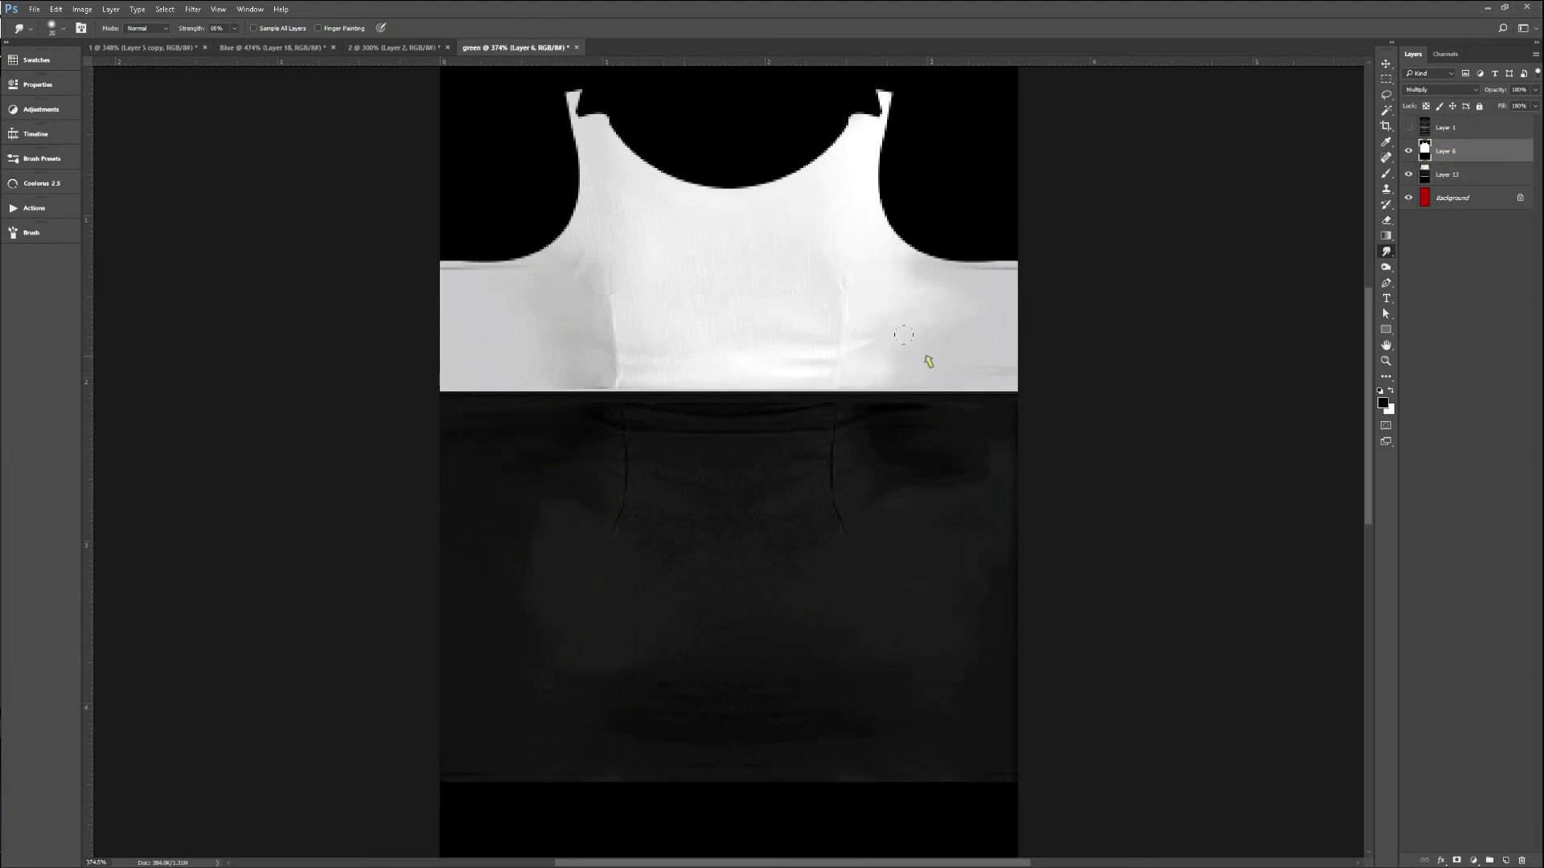
key(w)
click(703, 331)
click(164, 9)
mouse_move(206, 152)
click(322, 202)
text(3)
click(474, 152)
click(1474, 174)
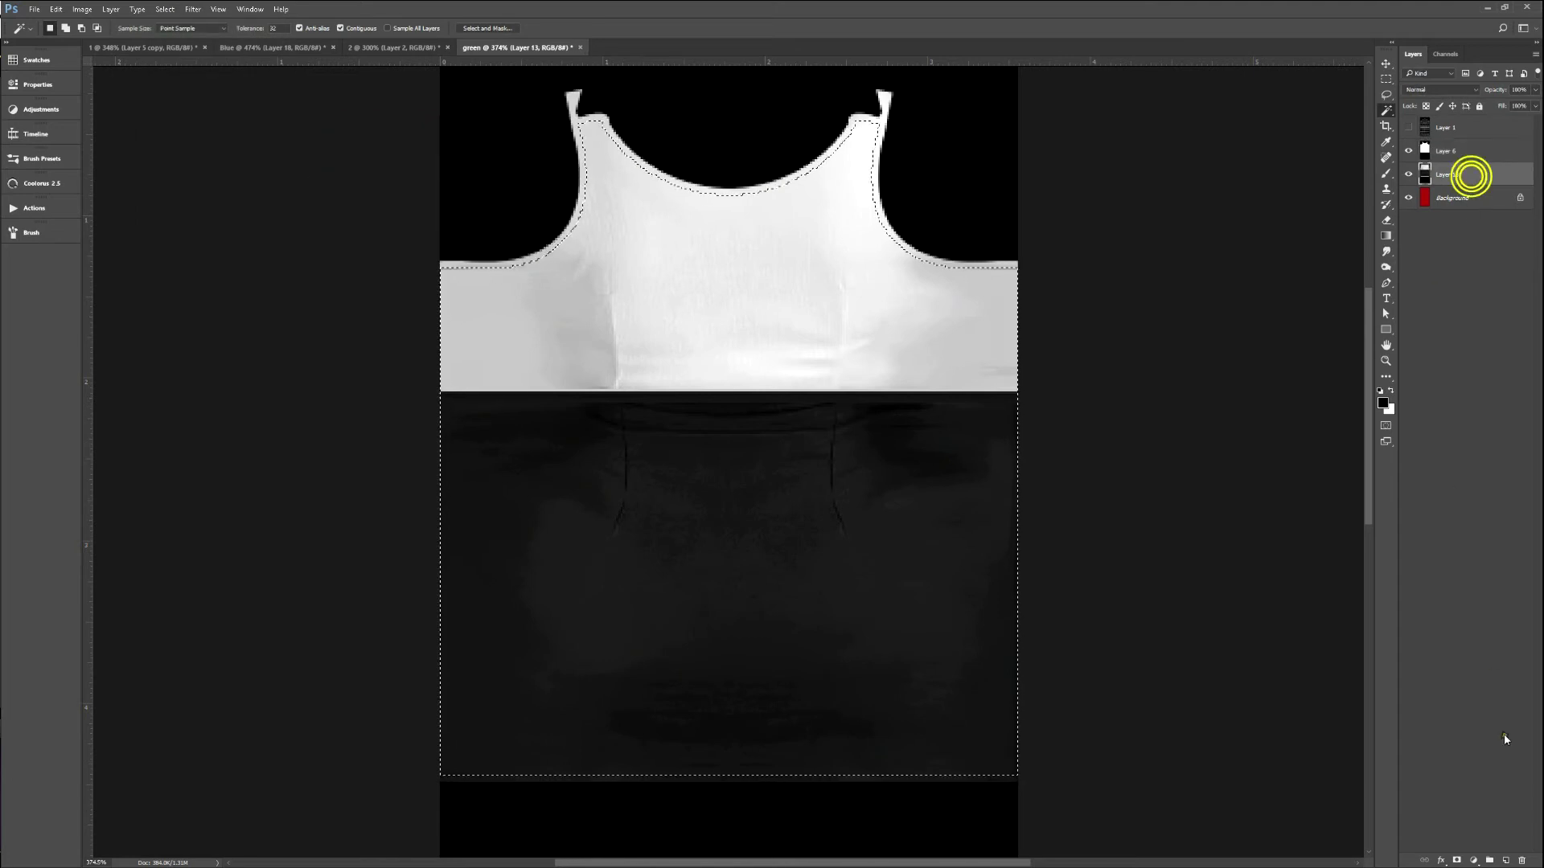
Fill the selection with black on a new layer, contract it by 1 pixel, delete the inside to leave a thin outline, and deselect.
click(1506, 860)
key(alt+BackSpace)
click(165, 8)
mouse_move(206, 157)
click(321, 202)
text(1)
click(474, 151)
key(Delete)
key(ctrl+d)
Set the stitch outline layer's opacity to 32%, save the green texture, and refresh and rotate the avatar in the IMVU editor.
key(v)
key(3)
key(2)
key(F2)
key(alt+Tab)
key(ctrl+a)
mouse_move(718, 359)
mouse_down()
mouse_move(837, 355)
mouse_move(1026, 378)
mouse_move(913, 383)
mouse_move(1150, 389)
mouse_move(923, 369)
mouse_move(685, 414)
mouse_move(734, 410)
mouse_move(704, 380)
mouse_up()
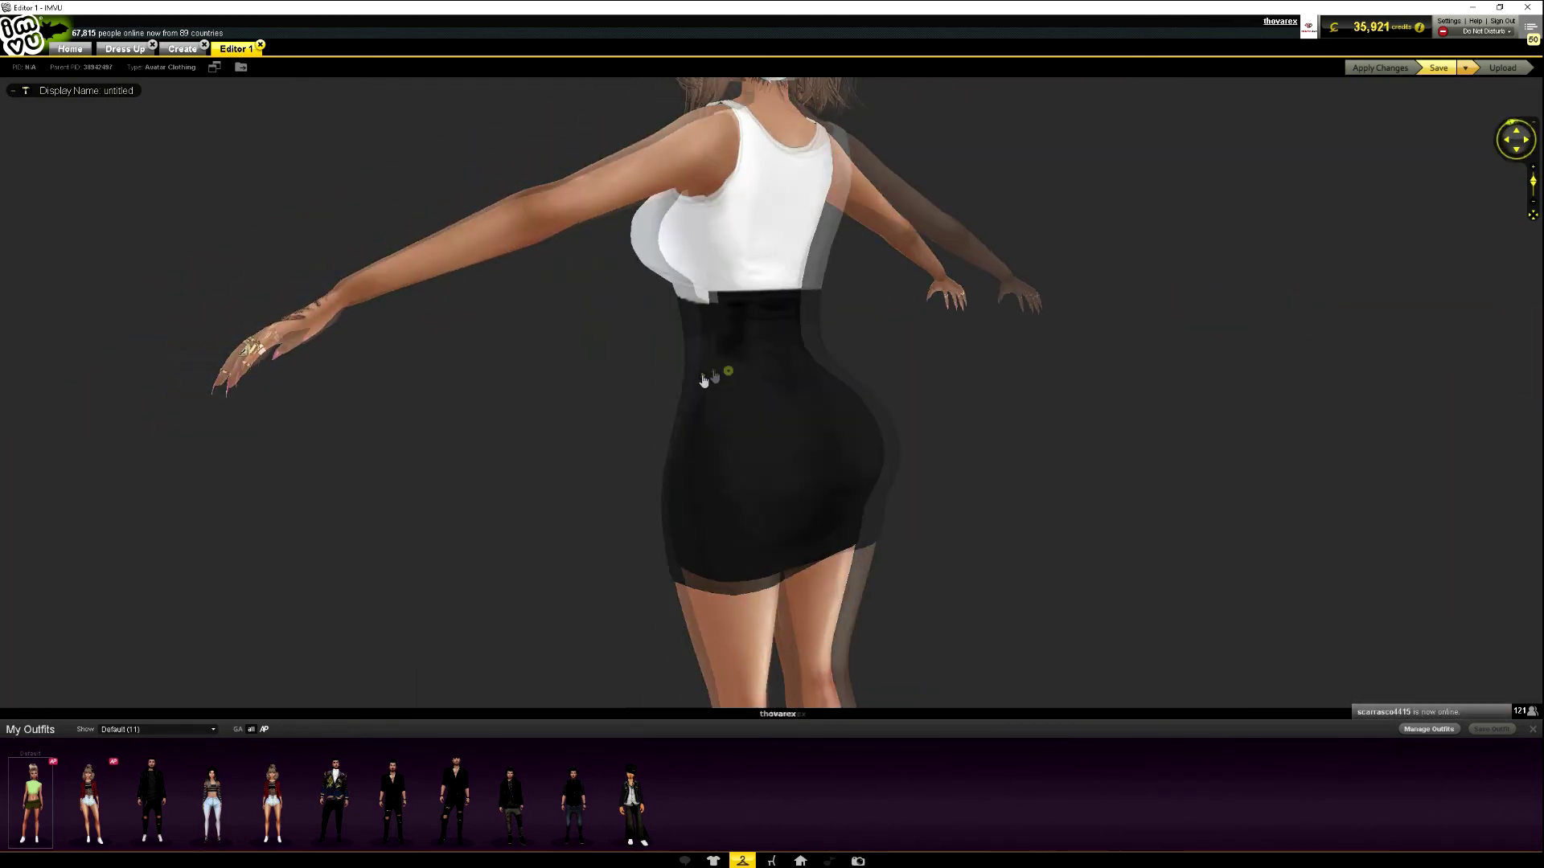
Merge Layers 15, 14 and 13 in Photoshop, save the green texture, and refresh the outfit in the IMVU editor.
key(alt+Tab)
ctrl+click(1440, 179)
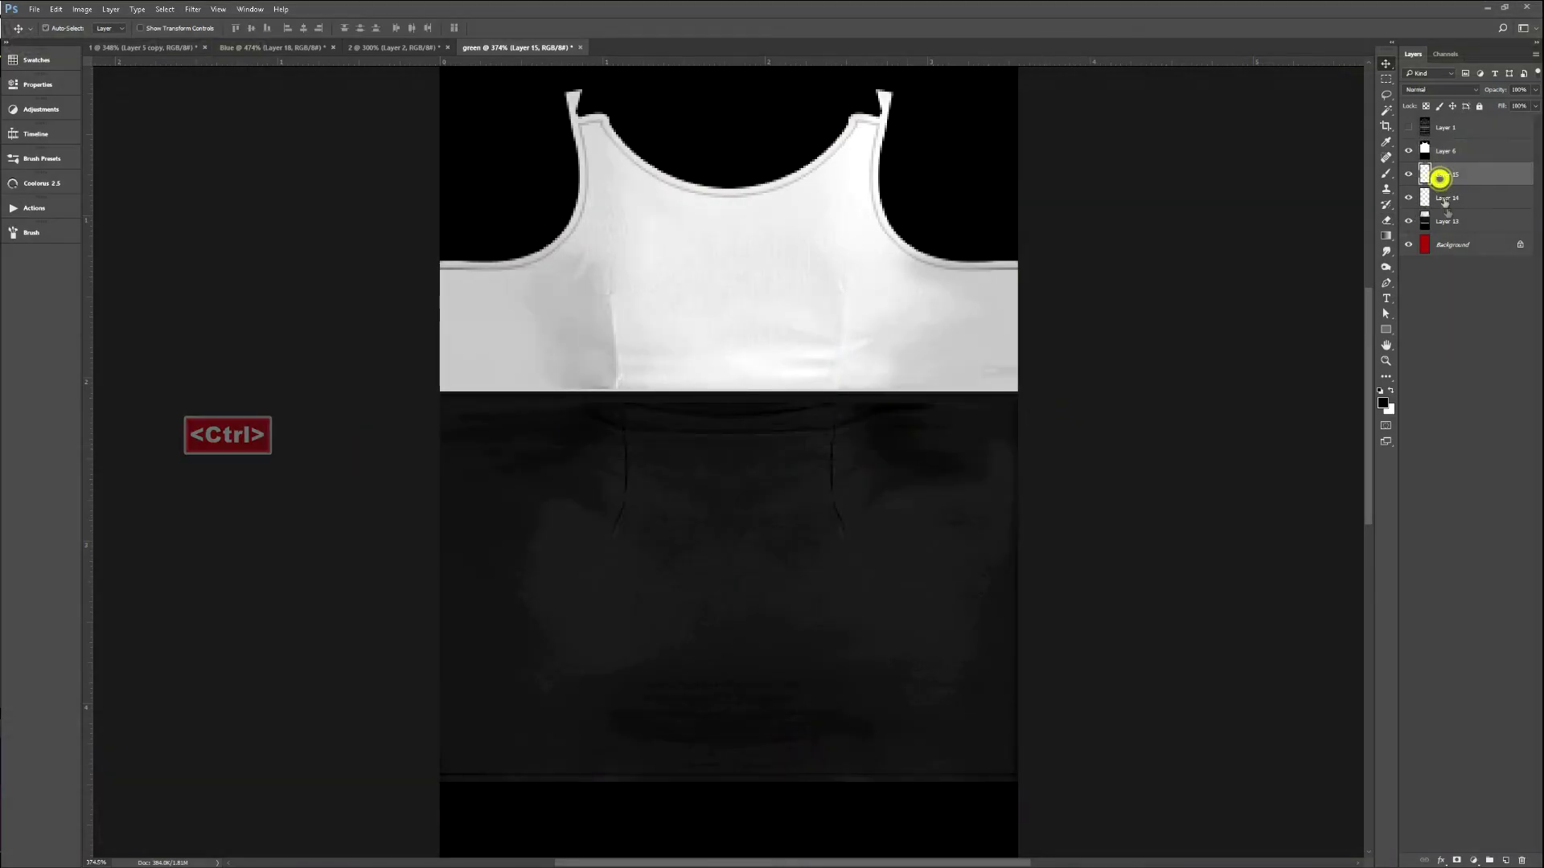
key(ctrl+e)
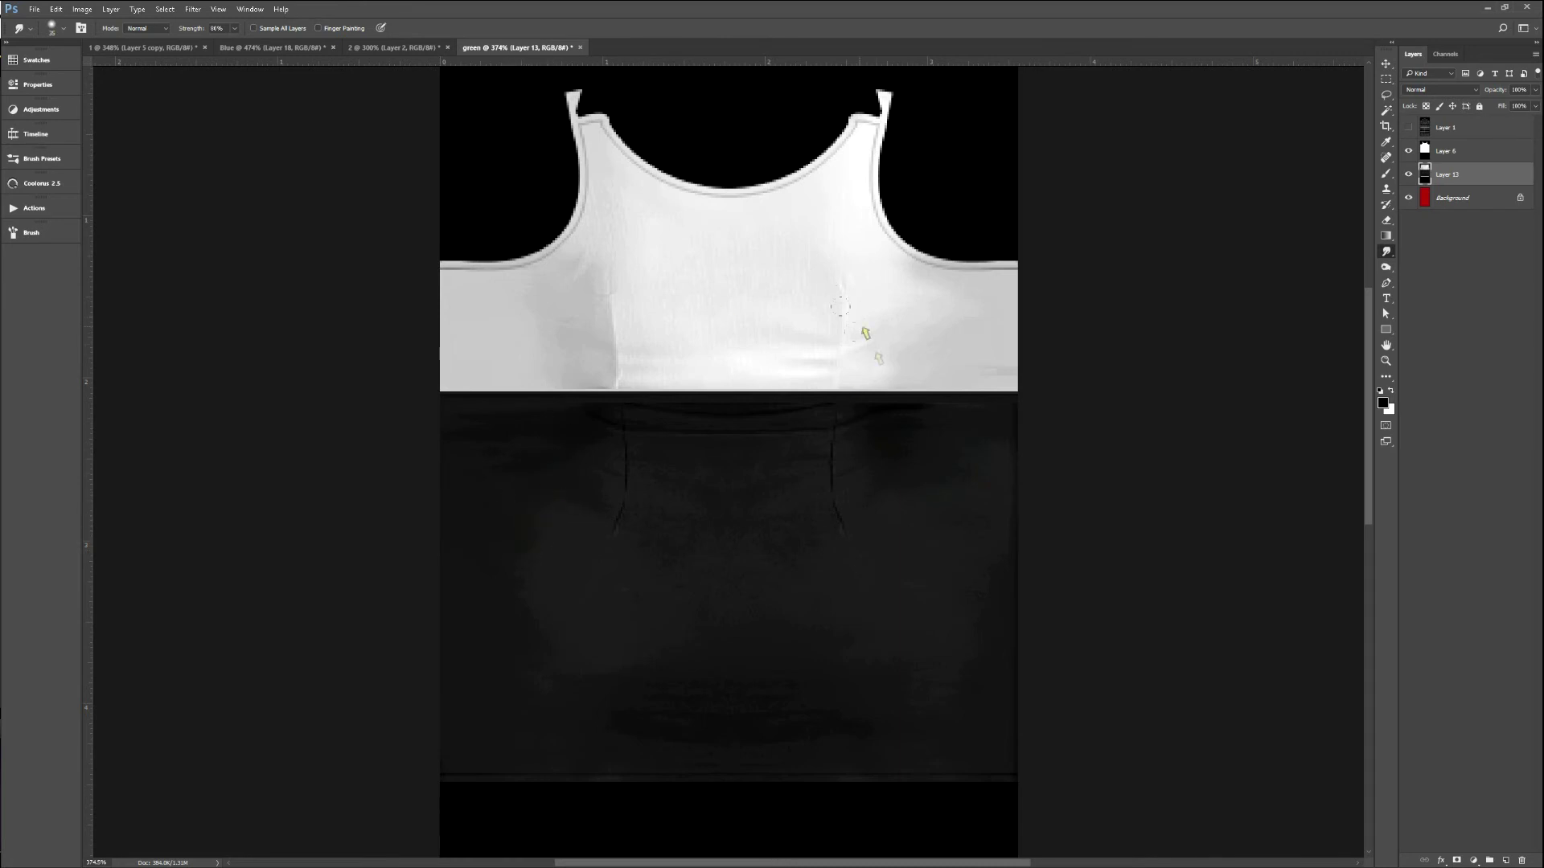
key(F2)
key(F2)
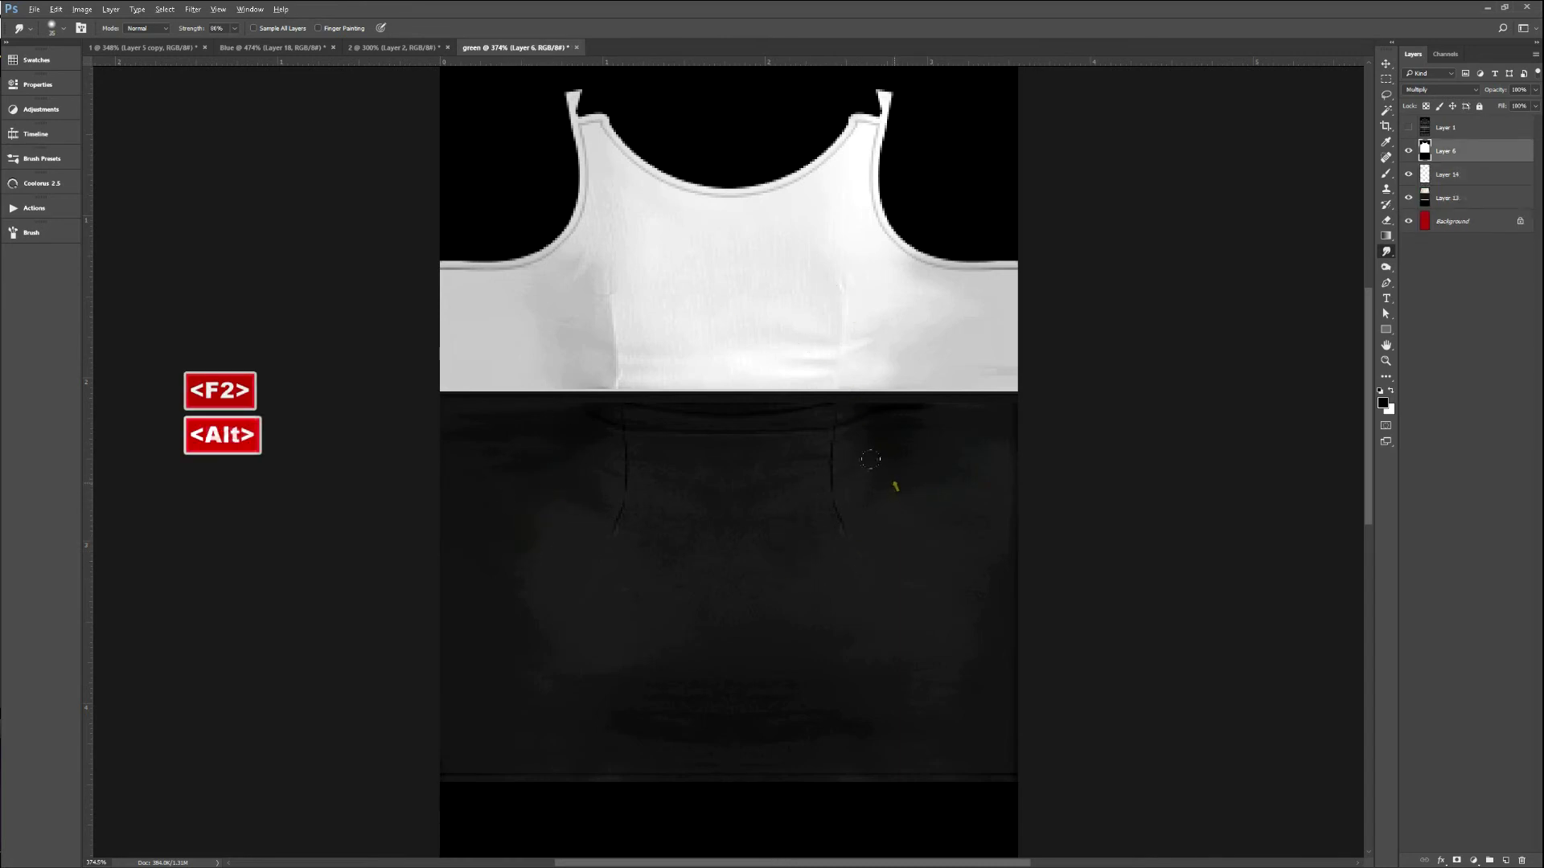
key(alt+Tab)
key(ctrl+a)
key(alt+Tab)
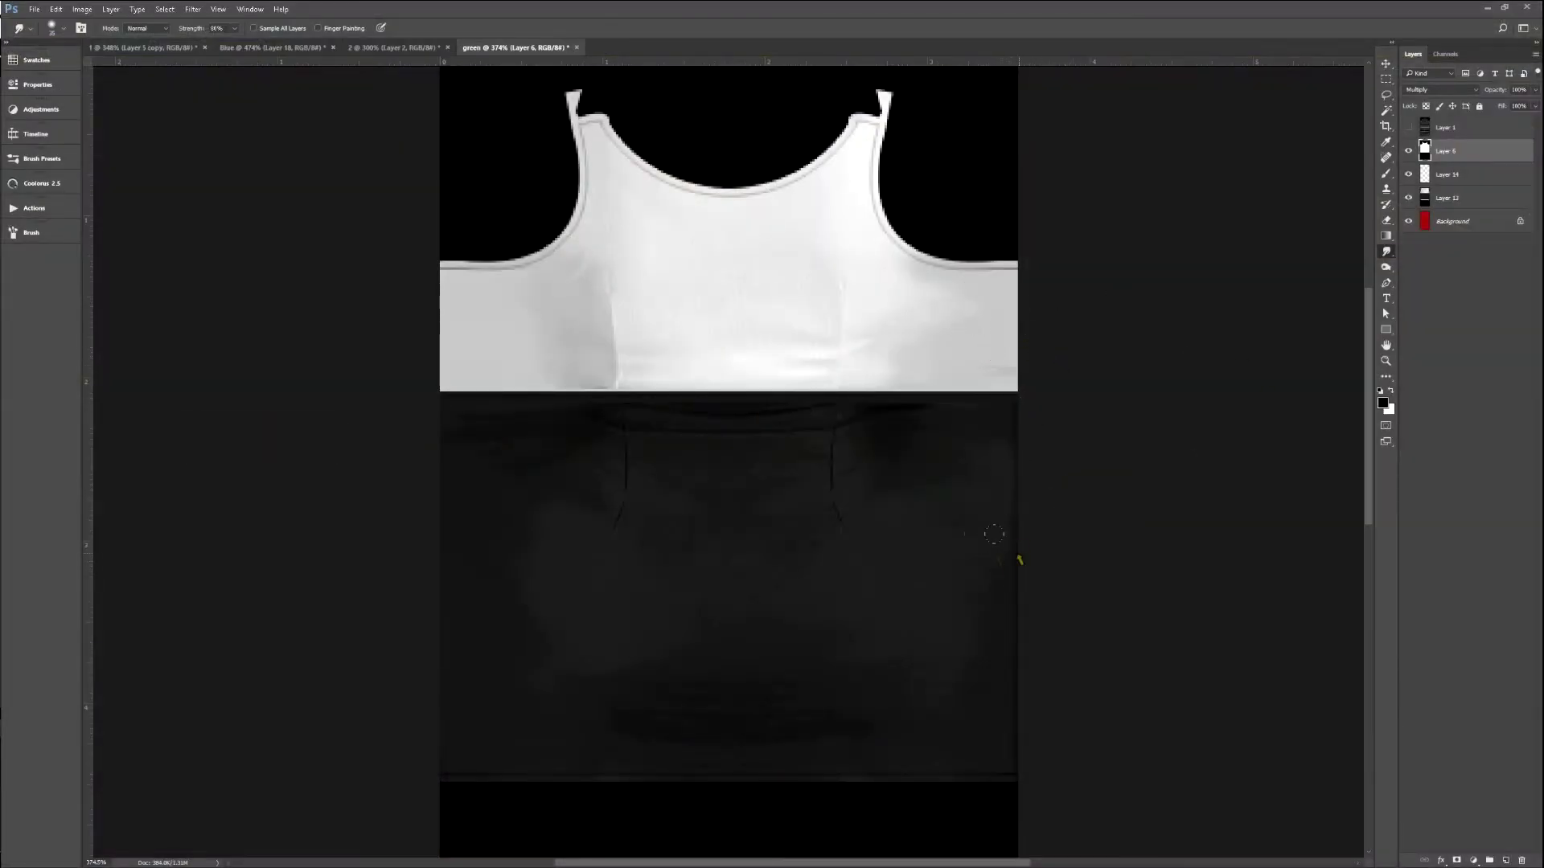
Merge the stamped layer down, copy the garment's left edge and bottom strips to a new layer, and flip them horizontally.
key(ctrl+e)
key(m)
drag(379, 238, 465, 796)
shift+drag(393, 814, 1058, 786)
key(ctrl+j)
key(ctrl+t)
right_click(708, 414)
click(794, 611)
key(Return)
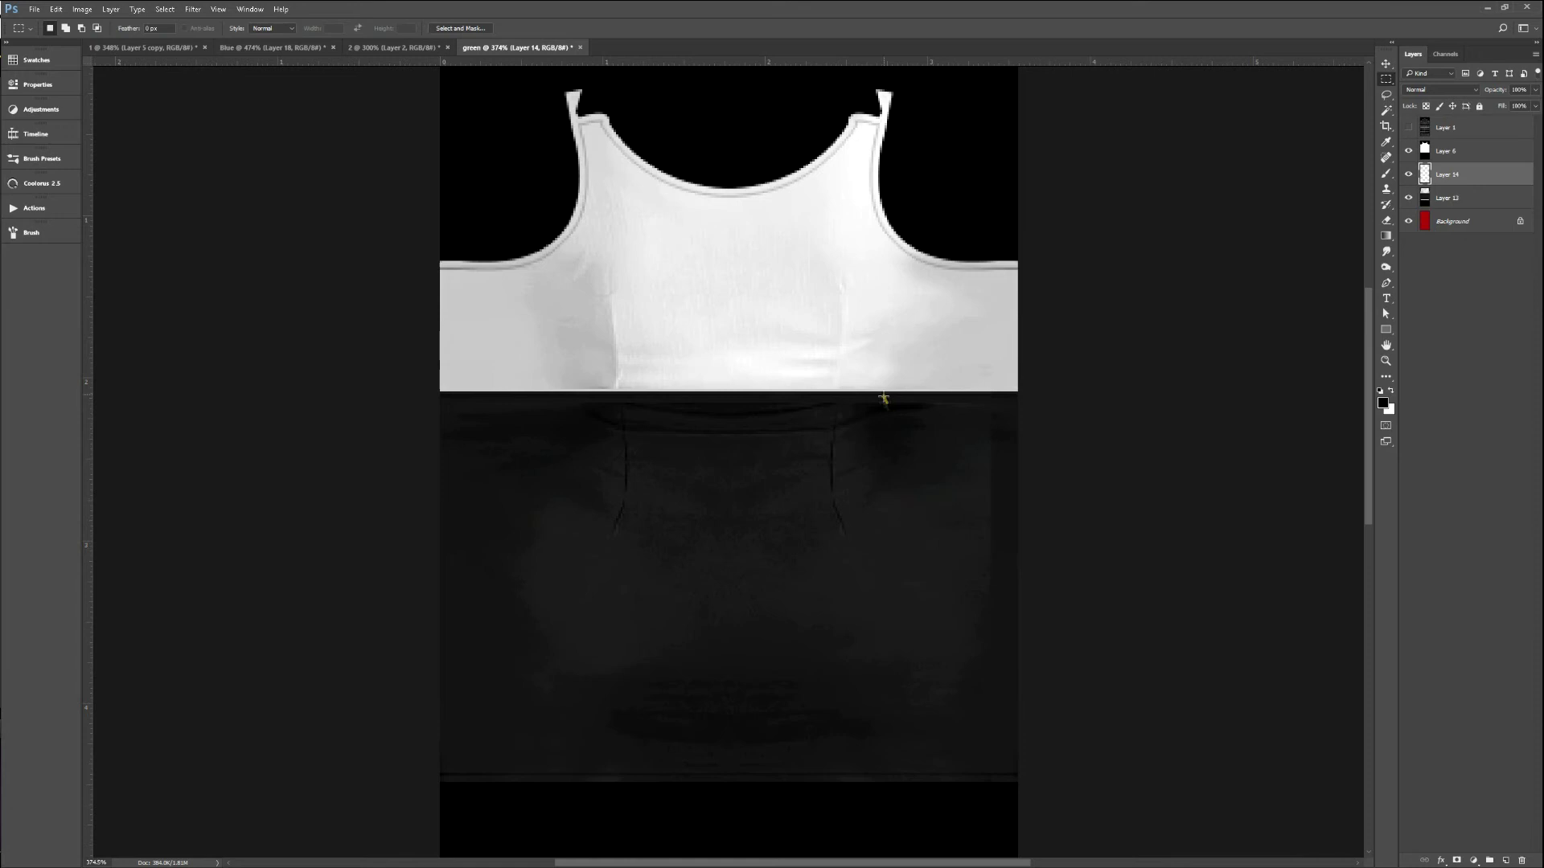
Transform the mirrored strip along the back texture's right side, deselect, and blend its inner edge with the Eraser.
key(m)
drag(866, 239, 1009, 814)
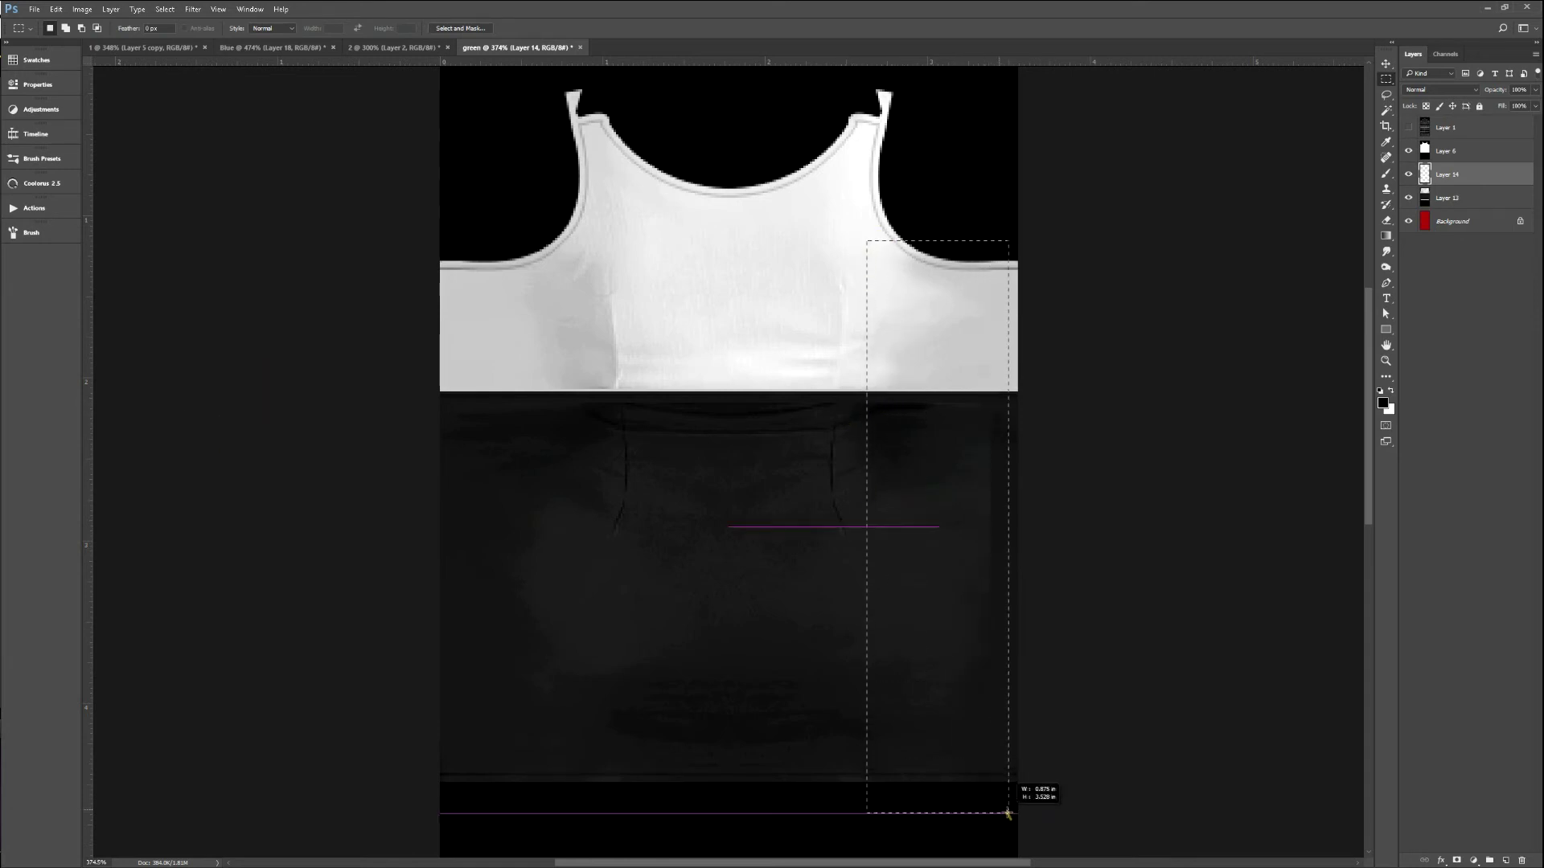
key(ctrl+t)
key(Return)
key(ctrl+d)
key(e)
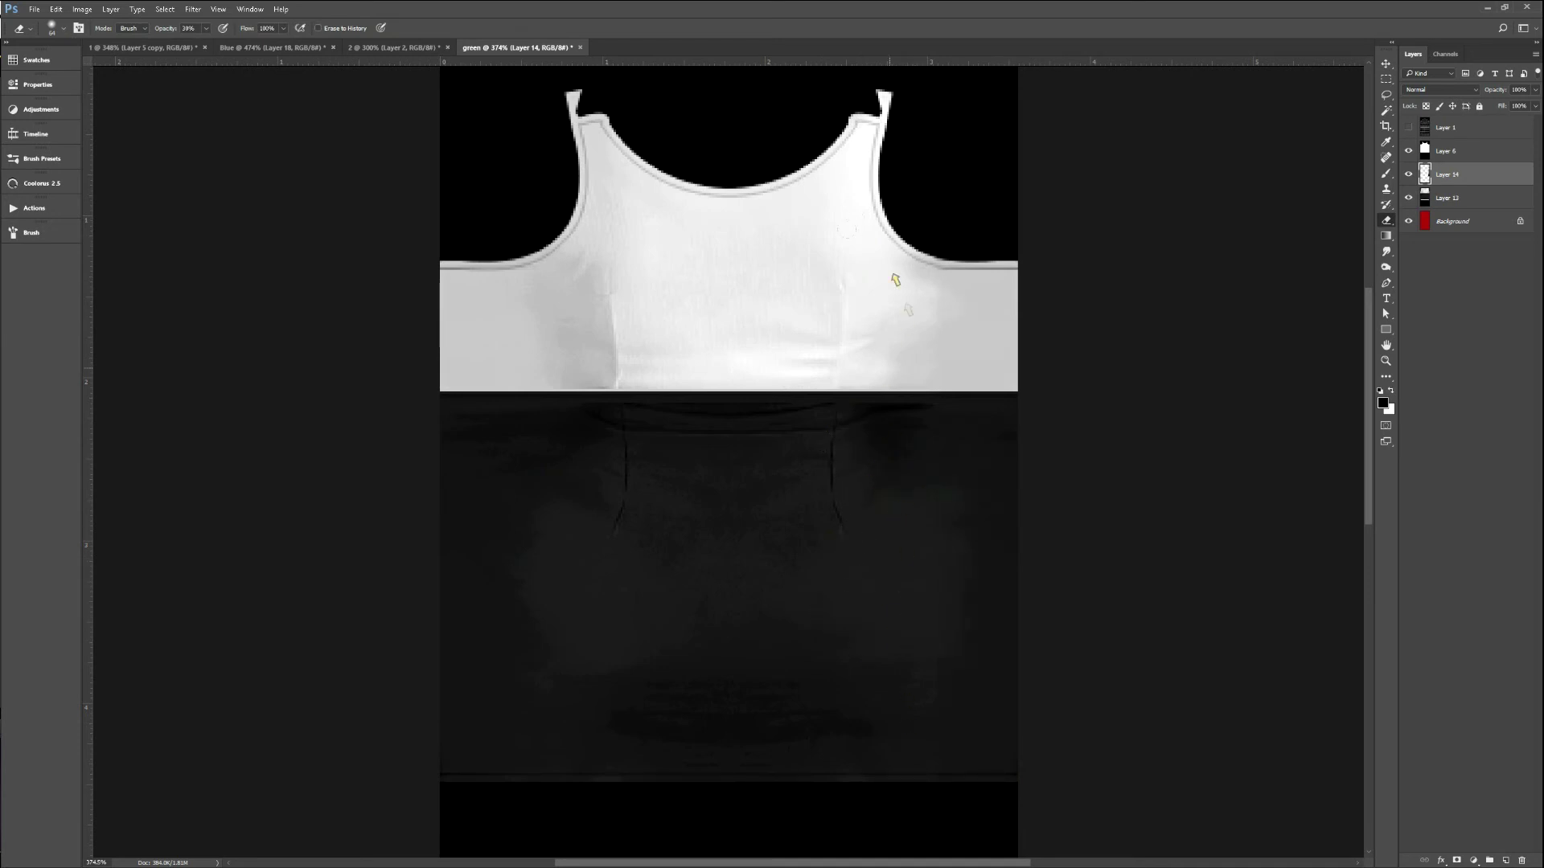
Save the green texture and rotate the avatar in the IMVU editor to inspect the side seam.
key(F2)
key(alt+Tab)
drag(909, 559, 979, 544)
key(alt+Tab)
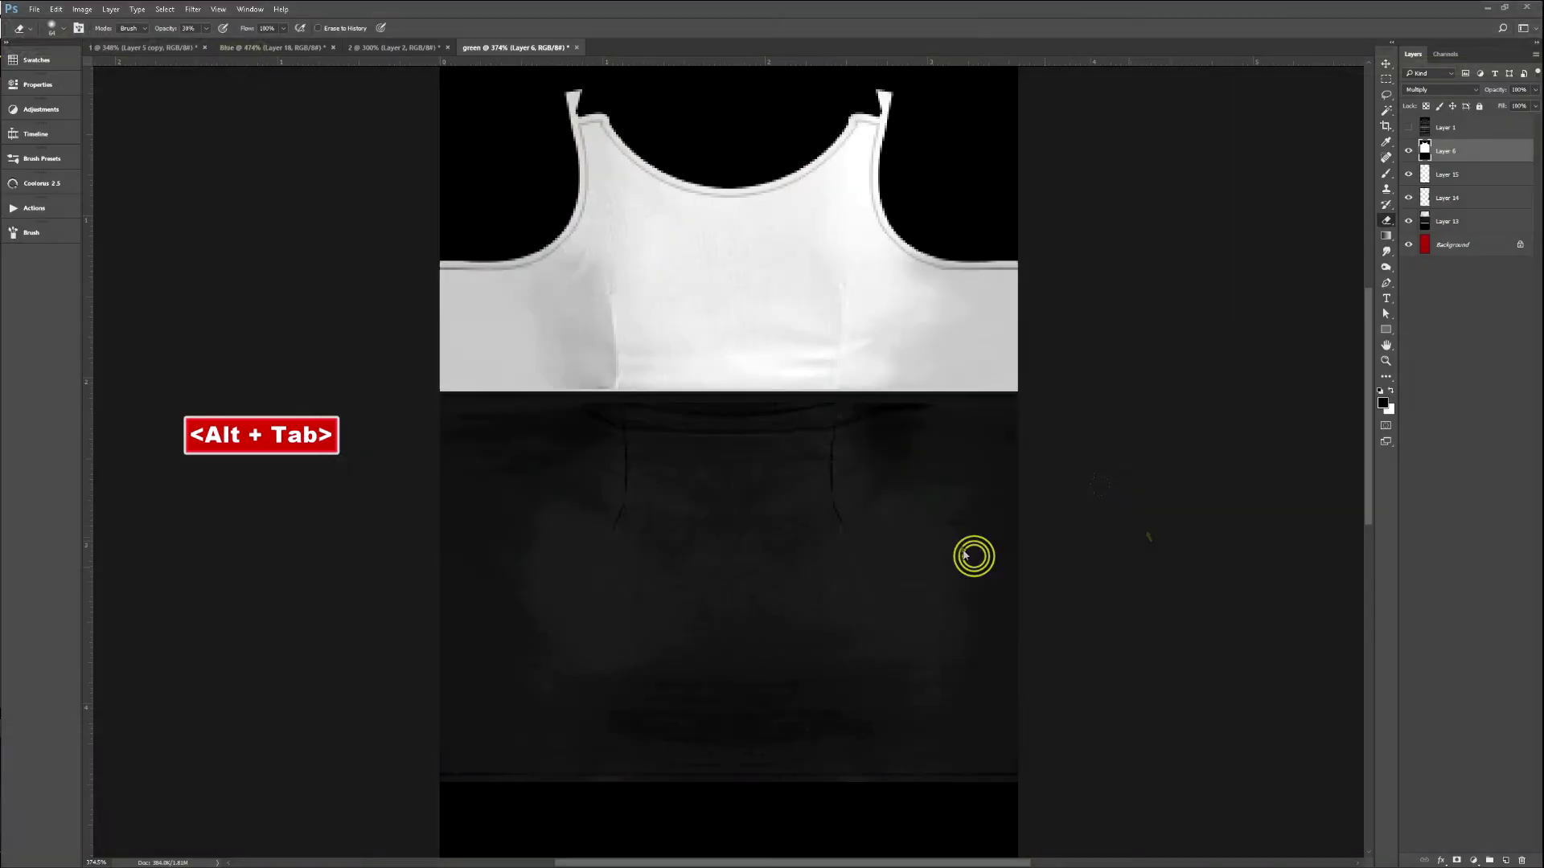
Switch to the Blue texture document and merge Layer 16 through Layer 10 into a single layer.
click(240, 50)
drag(696, 482, 751, 510)
key(ctrl+minus)
click(1463, 201)
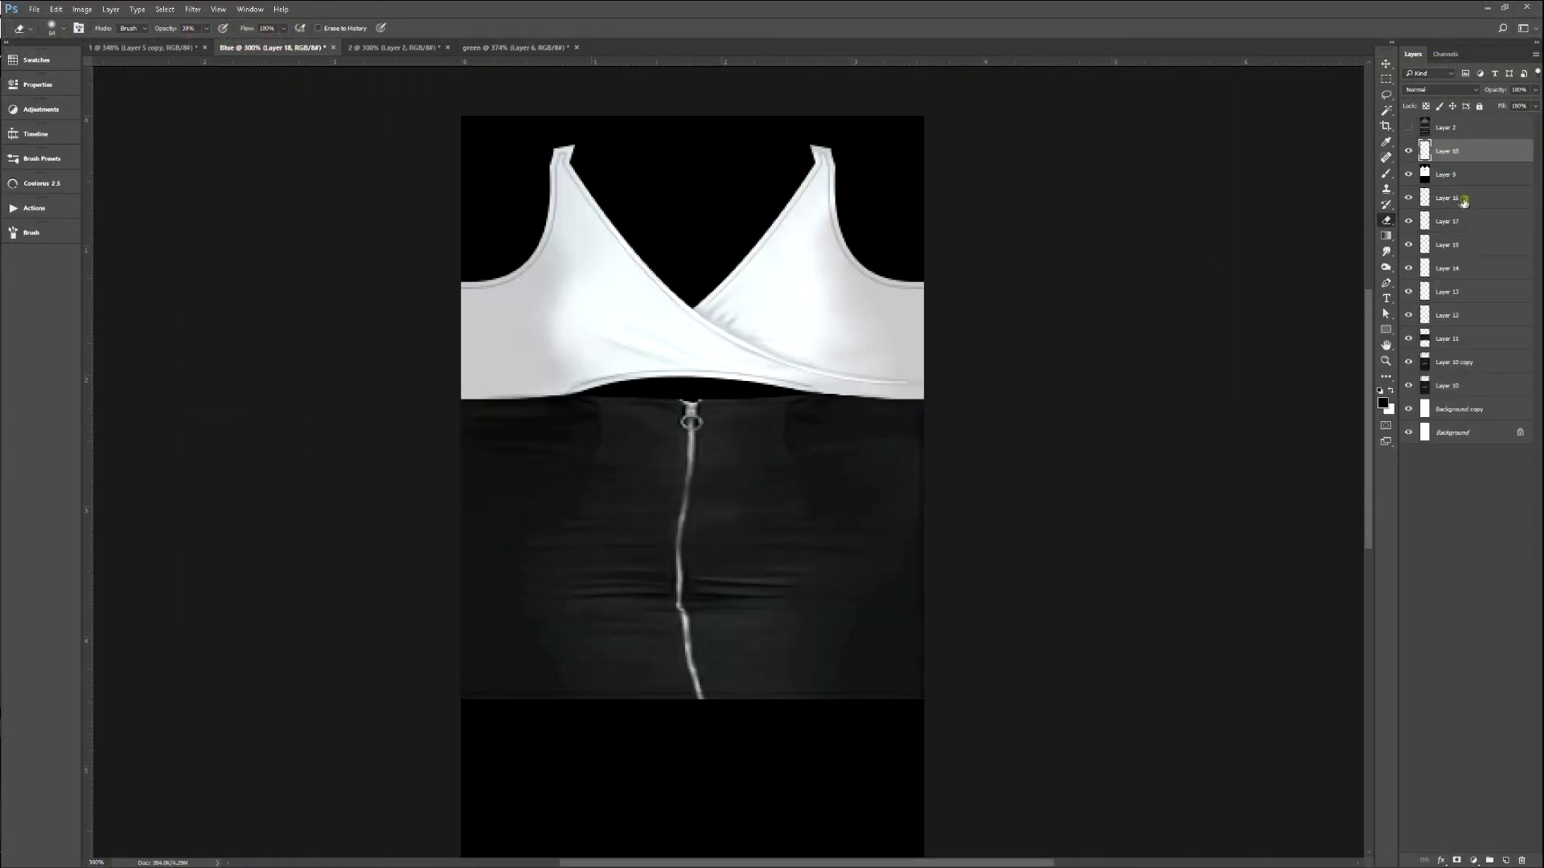
shift+click(1444, 388)
key(ctrl+e)
Copy the front texture's left edge and bottom strips to a new layer and flip them horizontally.
key(m)
drag(461, 259, 475, 722)
shift+drag(386, 749, 928, 765)
key(ctrl+j)
key(ctrl+t)
right_click(685, 434)
click(751, 624)
key(Return)
Stretch the mirrored strip at the front texture's right side inward, deselect, and soften its inner edge with the Eraser.
drag(804, 234, 915, 754)
key(ctrl+d)
drag(793, 183, 918, 747)
key(ctrl+t)
drag(793, 464, 230, 460)
key(Return)
key(Return)
key(ctrl+d)
key(e)
ctrl+alt+right_click(837, 320)
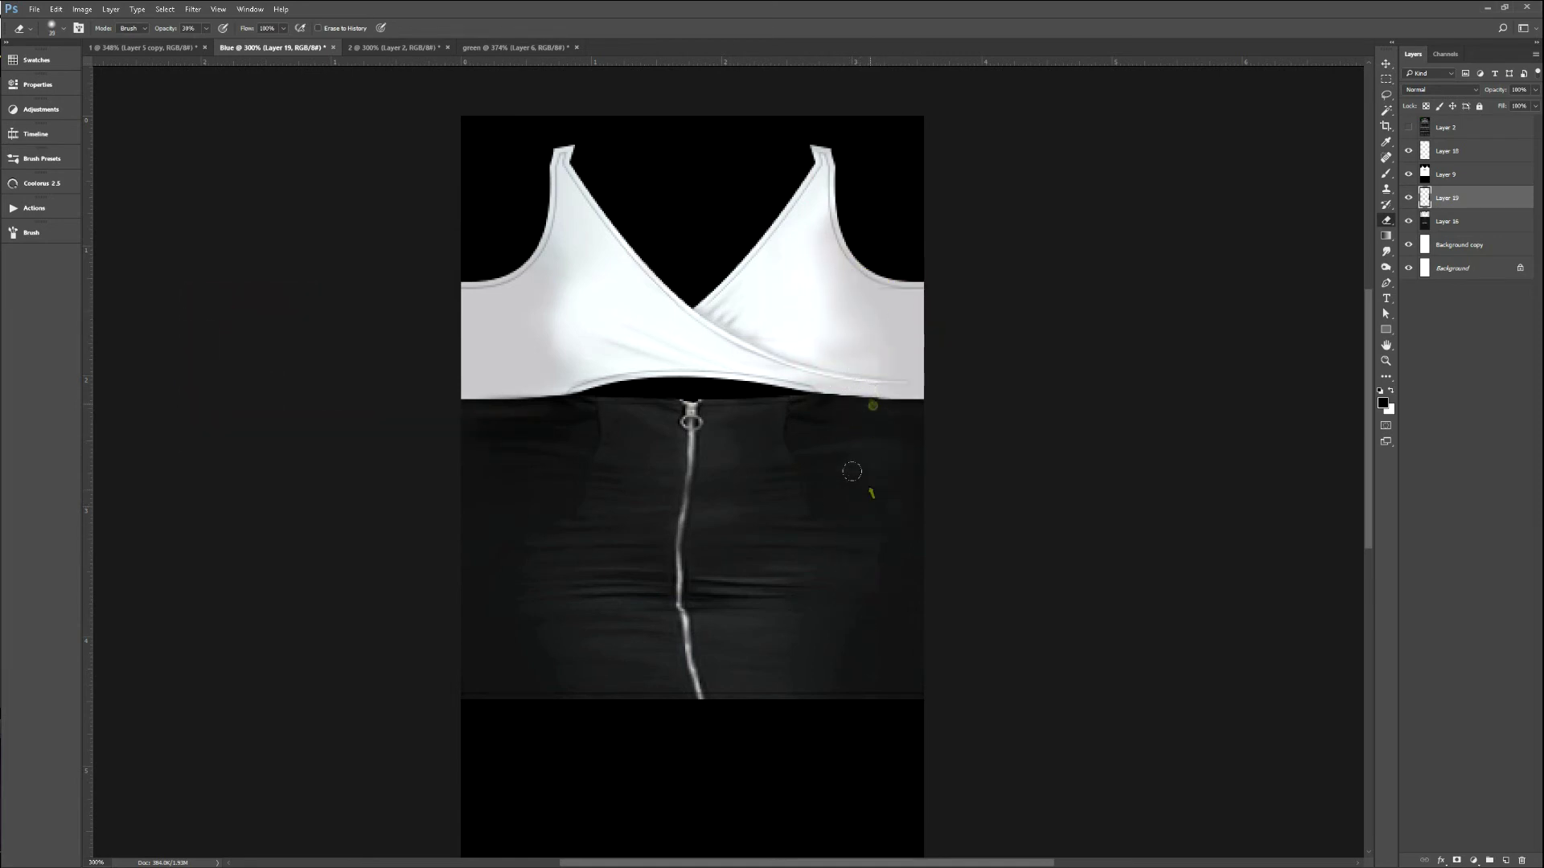
Save the Blue texture, refresh the outfit in the IMVU editor, and rotate and zoom the avatar to inspect the side seams.
key(F2)
key(alt+Tab)
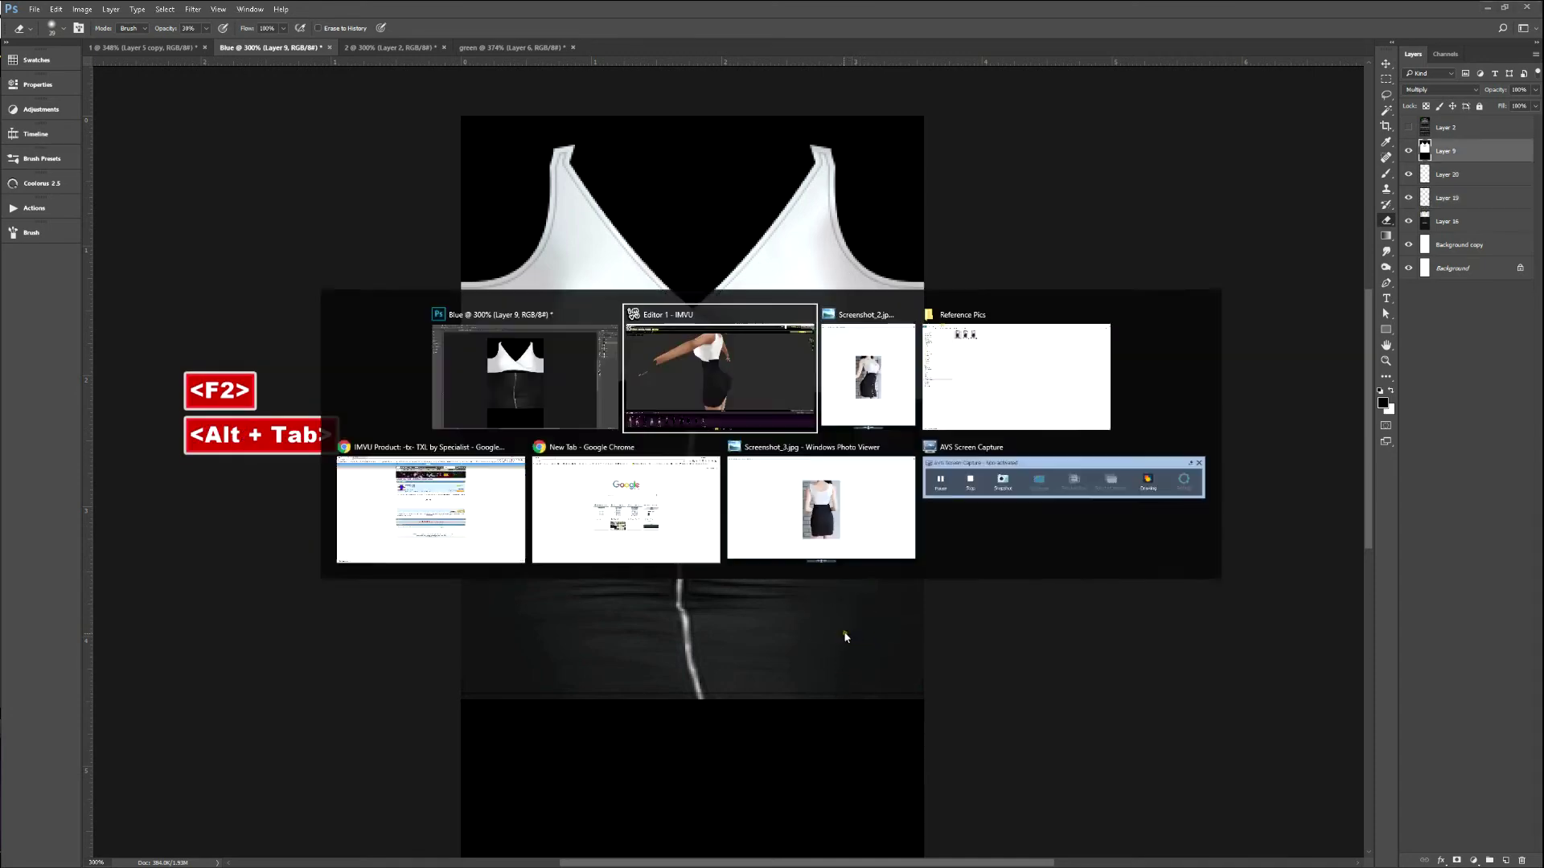
key(ctrl+a)
drag(977, 521, 1098, 539)
scroll(1098, 539, down, 3)
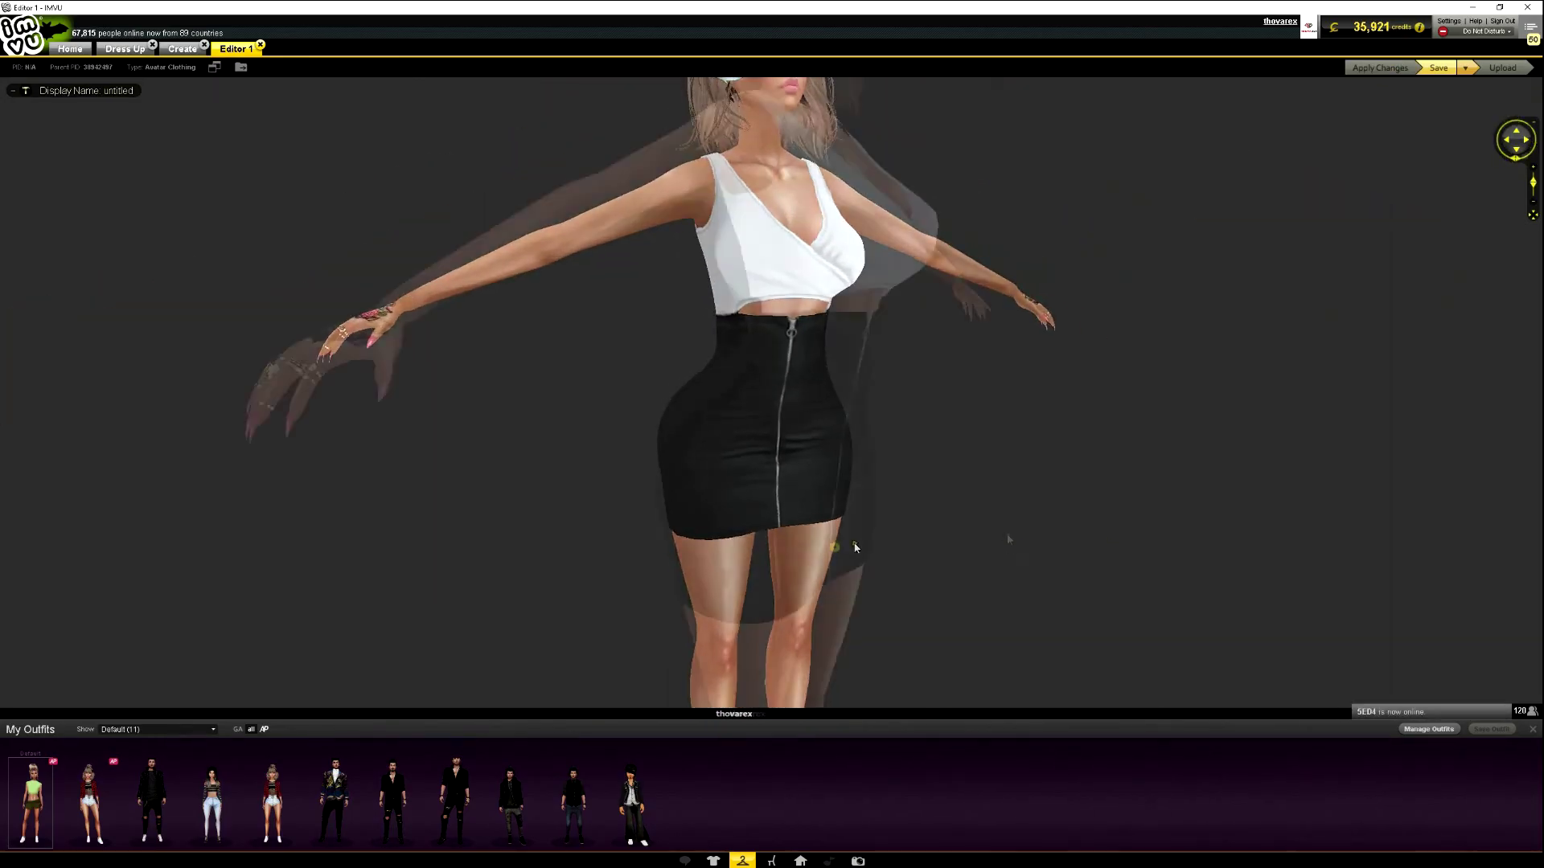
scroll(837, 555, up, 3)
drag(715, 318, 775, 200)
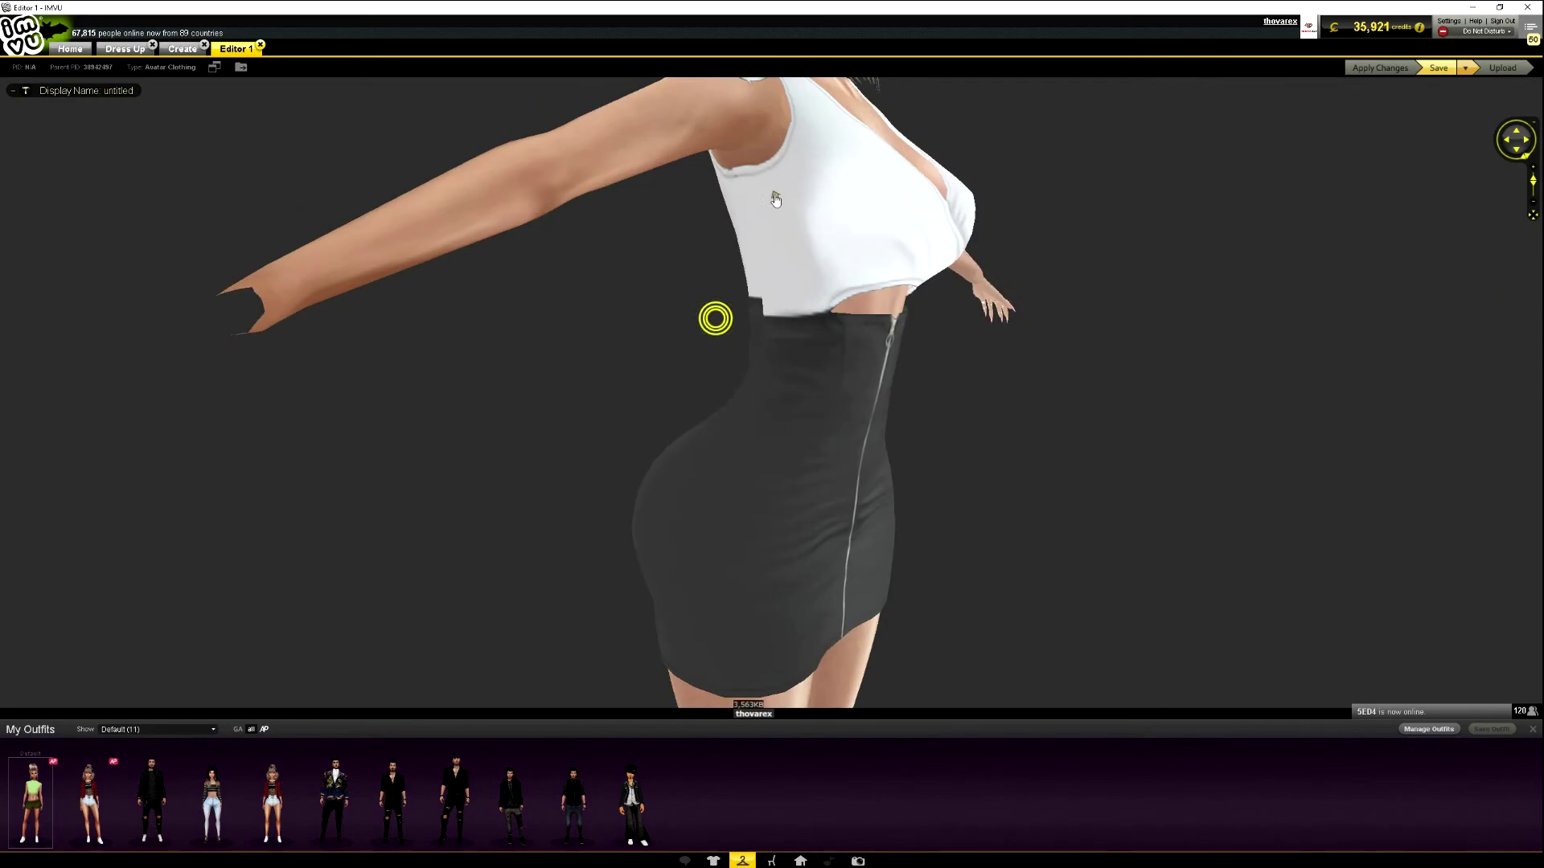
scroll(775, 199, down, 3)
drag(706, 544, 889, 493)
Bring up the front reference photo in Windows Photo Viewer and copy a screen capture of the skirt area.
key(alt+Tab)
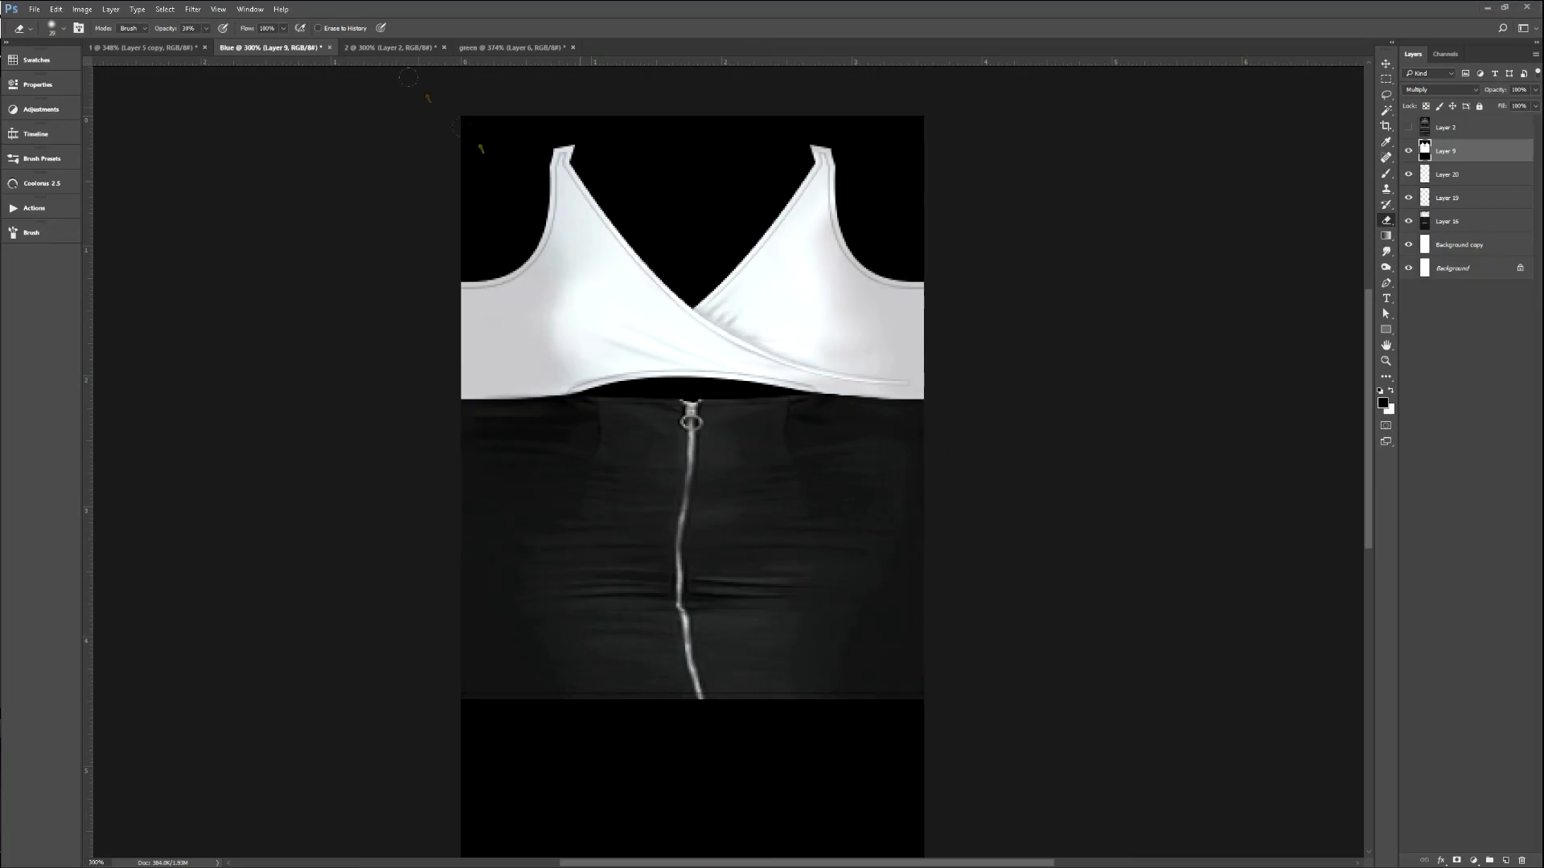
key(alt+Tab)
key(alt+Tab)
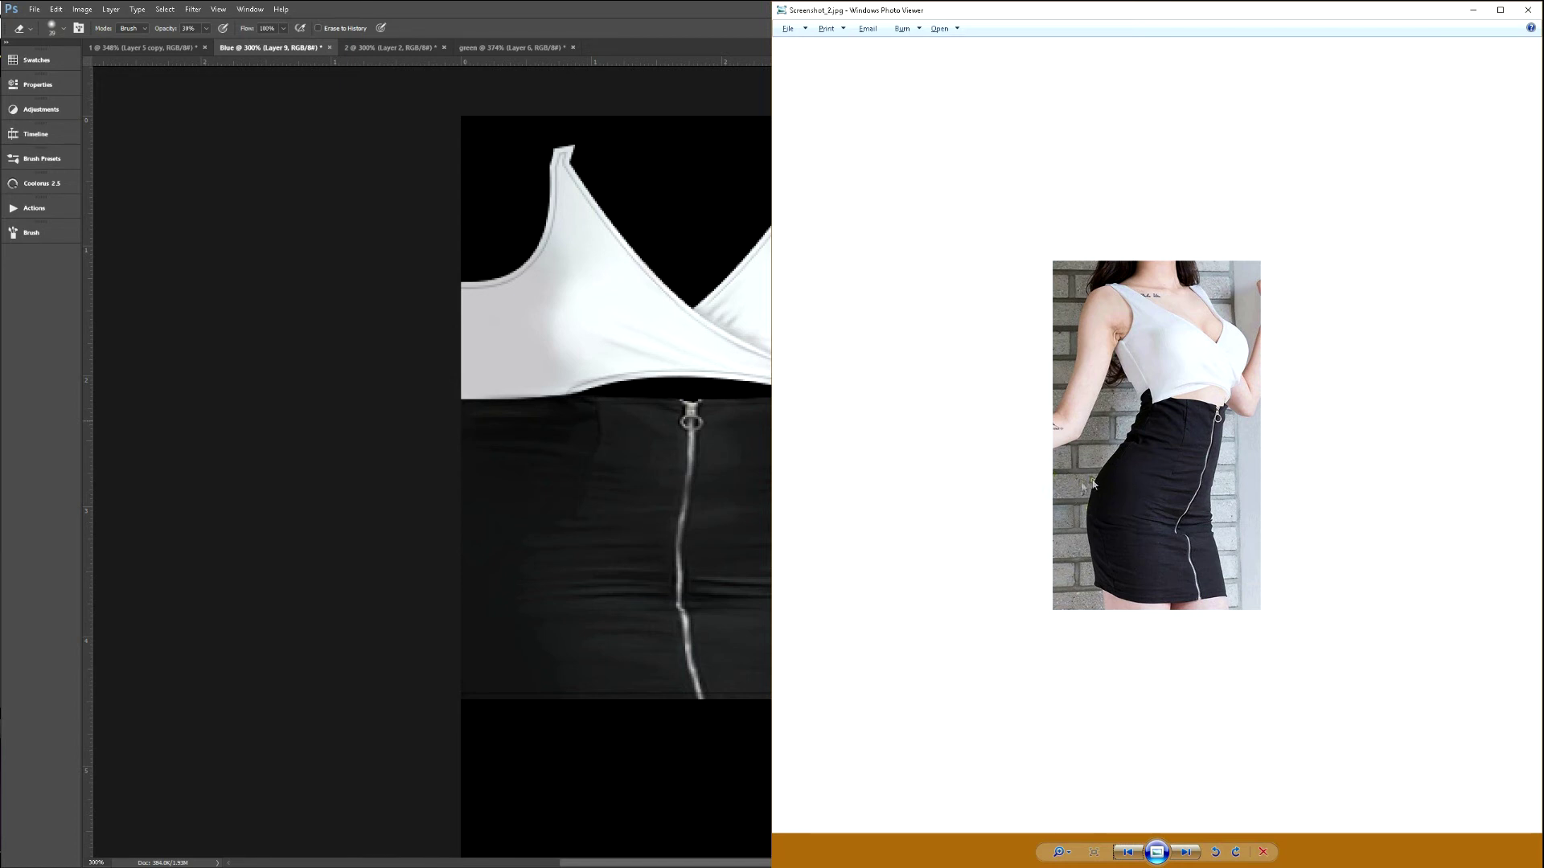
key(Print)
drag(1125, 370, 1201, 607)
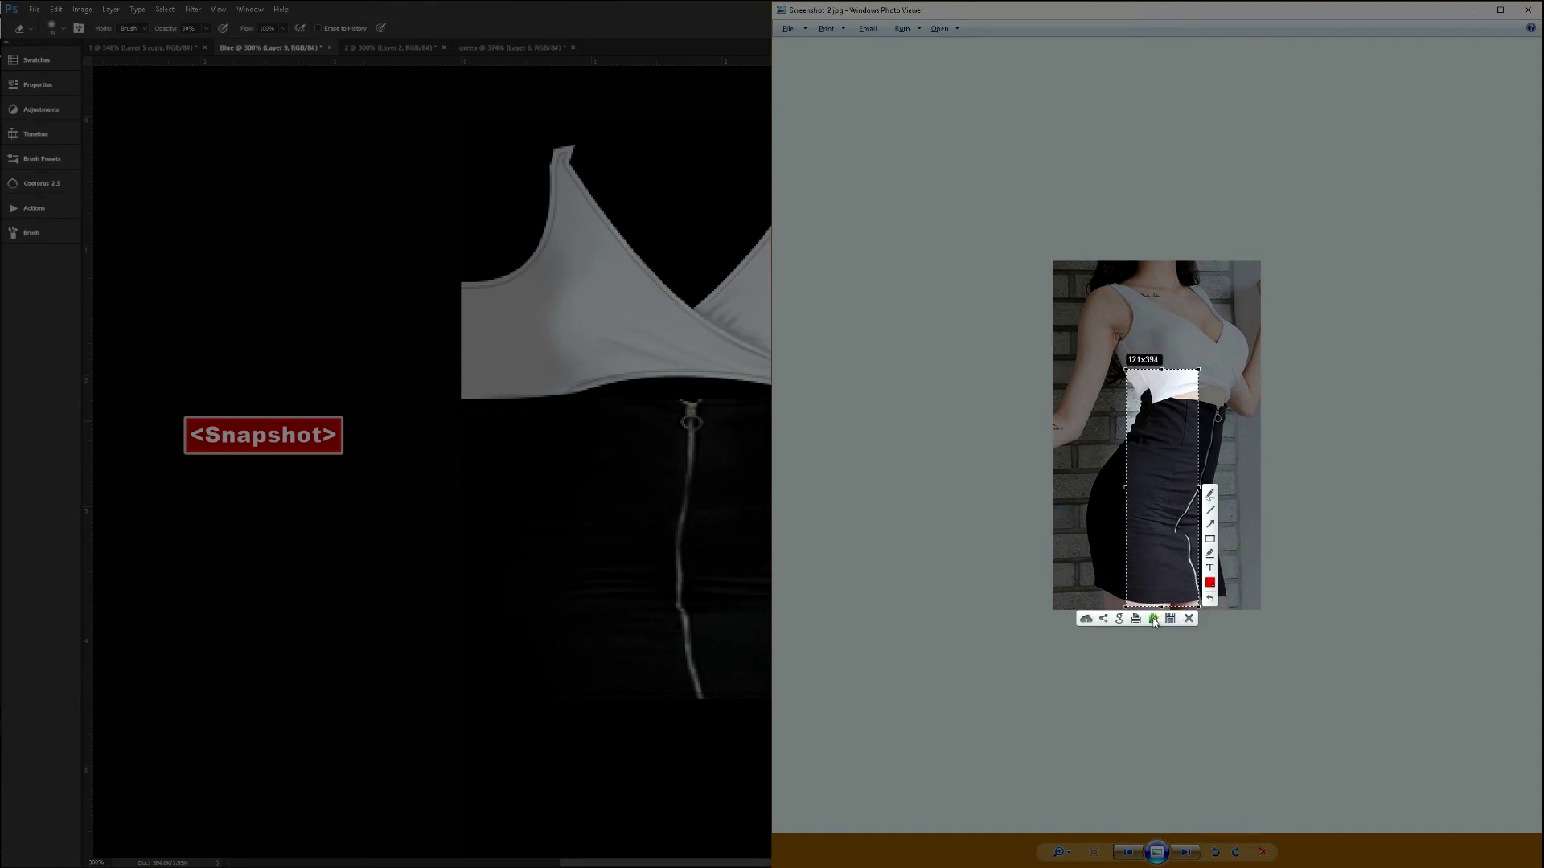
click(1158, 622)
Paste the captured skirt fabric into the Blue texture, then scale and rotate it to fit the skirt's left side.
click(562, 509)
key(ctrl+v)
key(ctrl+t)
drag(586, 122, 669, 264)
drag(689, 402, 532, 427)
mouse_move(643, 450)
mouse_down()
mouse_move(678, 389)
mouse_move(615, 414)
mouse_up()
key(Return)
Erase the skin and hard edges around the pasted fabric and widen the piece symmetrically.
key(e)
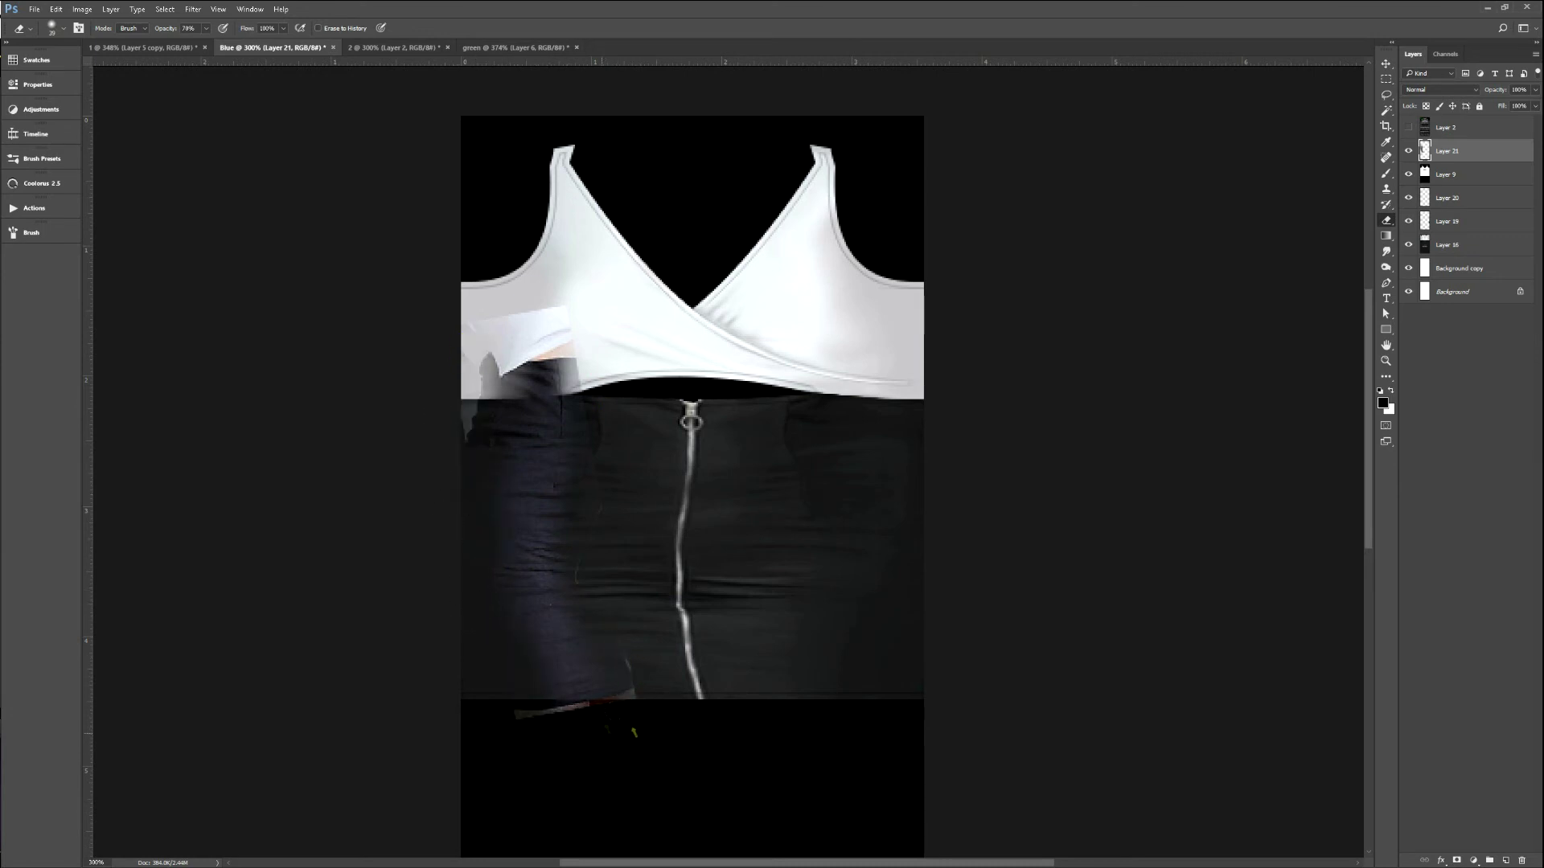
drag(570, 361, 475, 346)
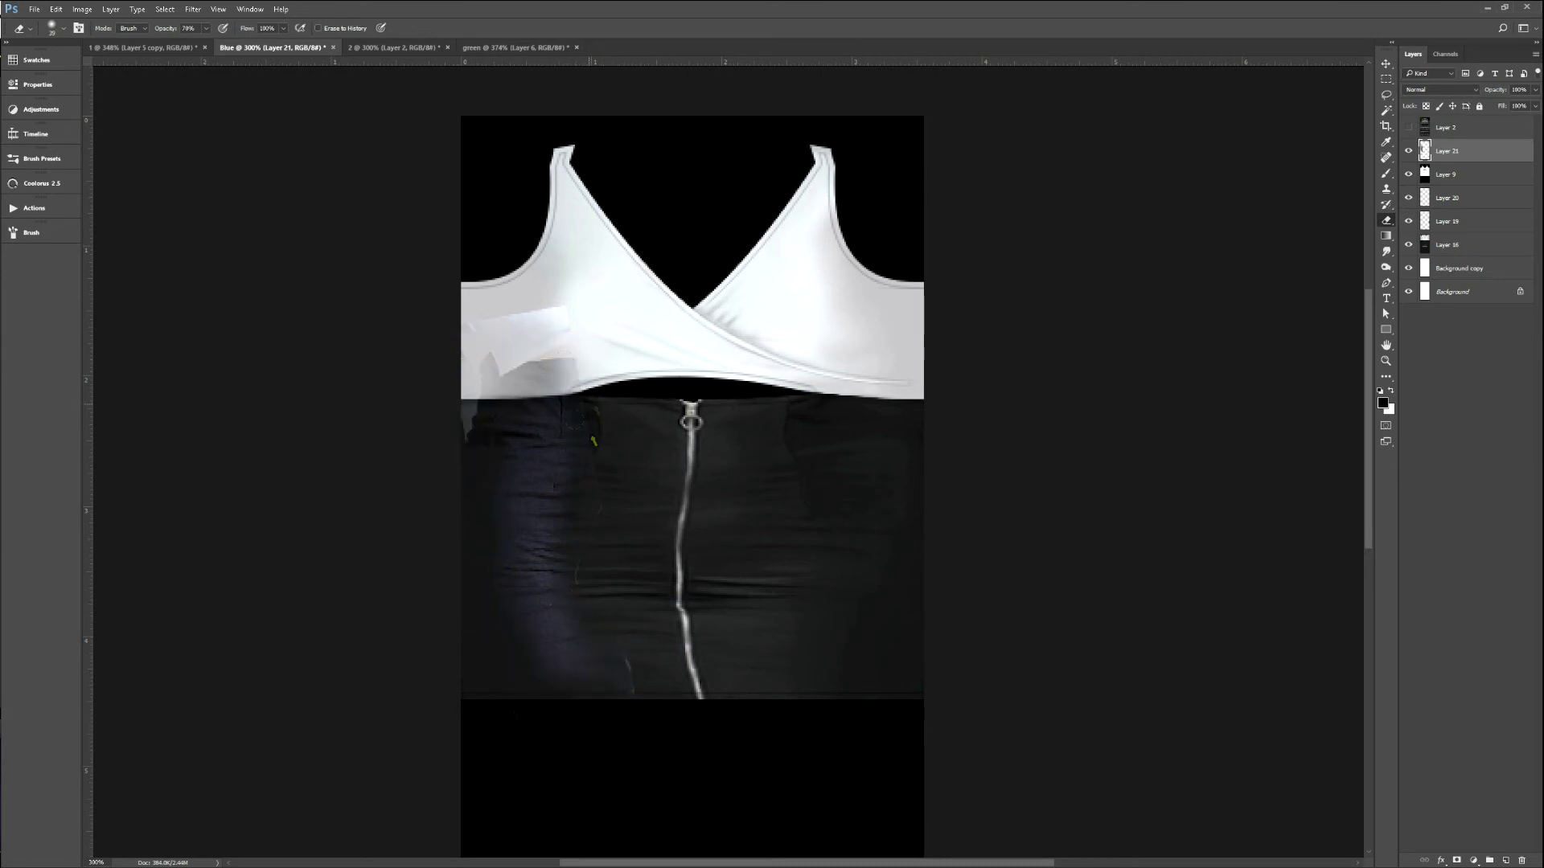
key(ctrl+t)
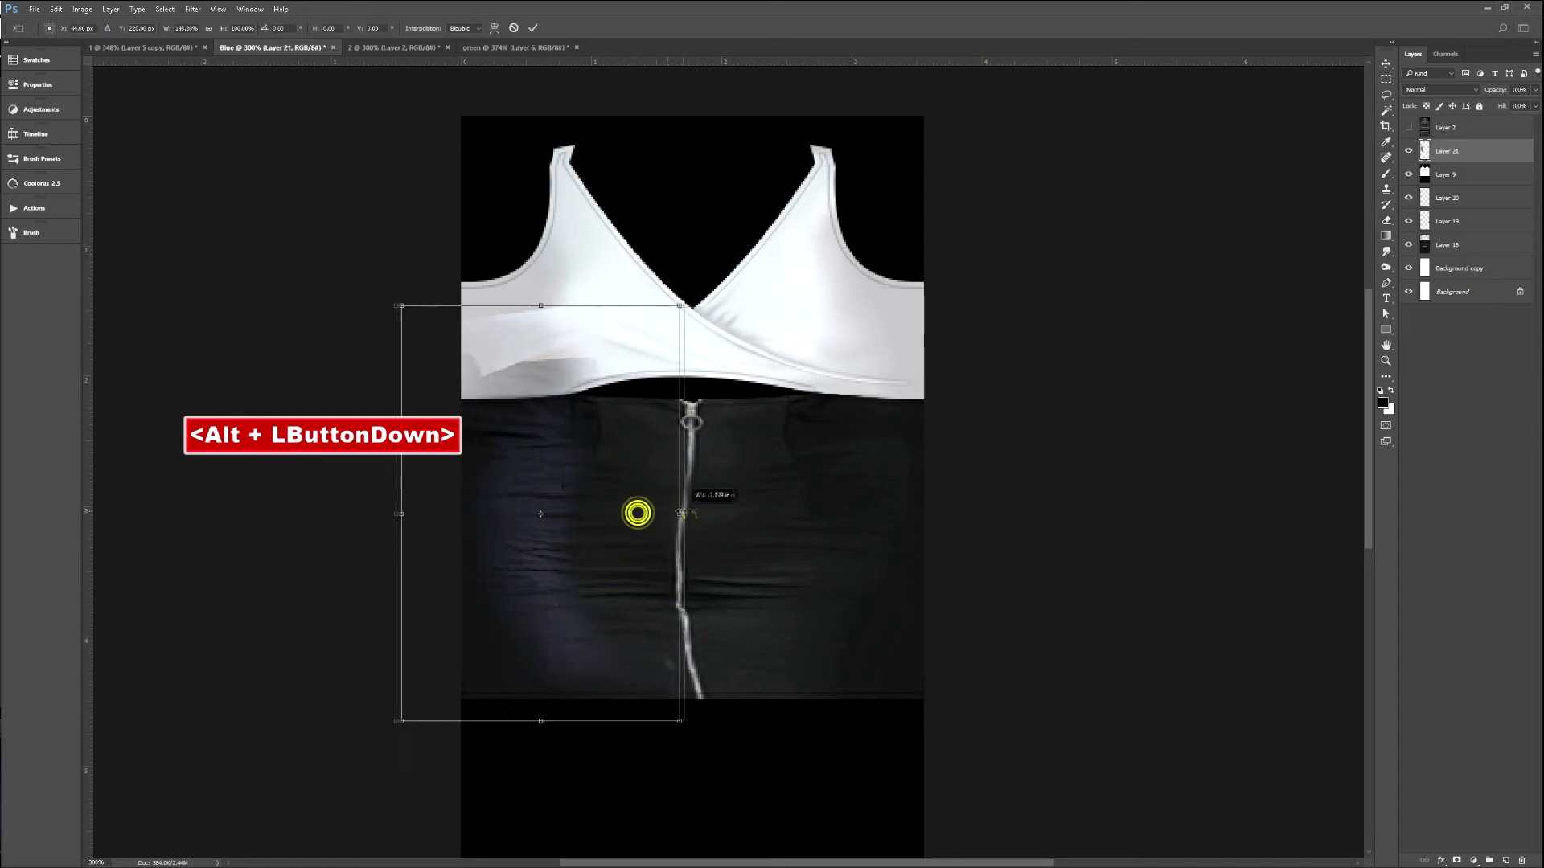
drag(638, 511, 726, 508)
key(Return)
Copy the left part of the pasted fabric to a new layer and flip it horizontally.
key(m)
drag(403, 309, 592, 747)
key(ctrl+j)
key(ctrl+t)
right_click(579, 500)
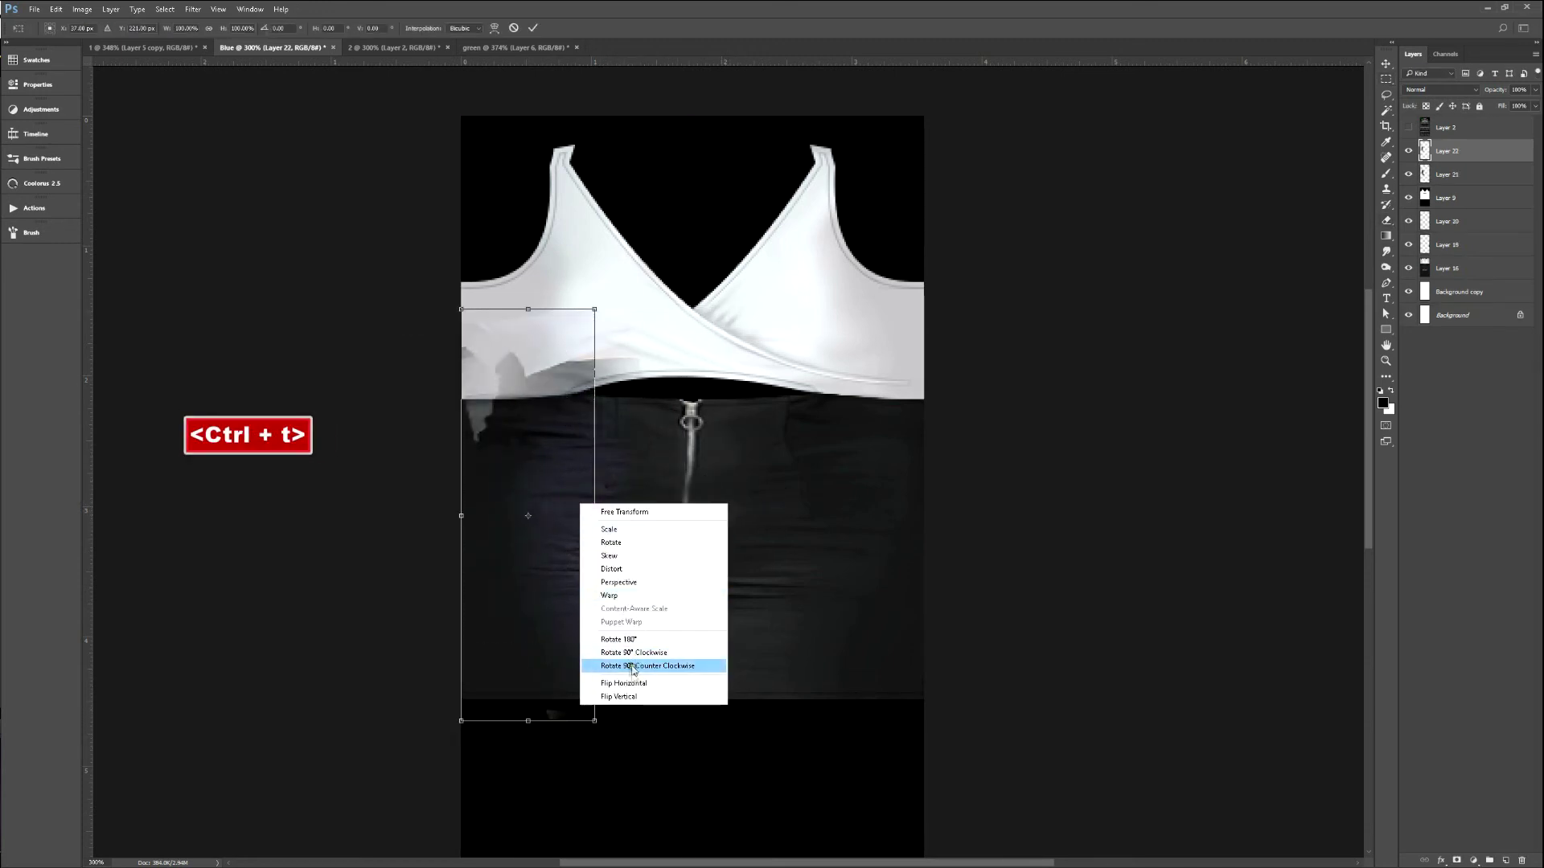
click(628, 678)
key(Return)
Move the flipped fabric copy beside the original piece and merge the two layers.
key(v)
mouse_move(507, 524)
mouse_down()
mouse_move(665, 541)
mouse_move(634, 562)
mouse_move(632, 438)
mouse_up()
key(ctrl)
key(ctrl+e)
Delete the lower part of the Layer 21 copy and merge the fabric pieces into Layer 21.
key(m)
drag(796, 731, 468, 472)
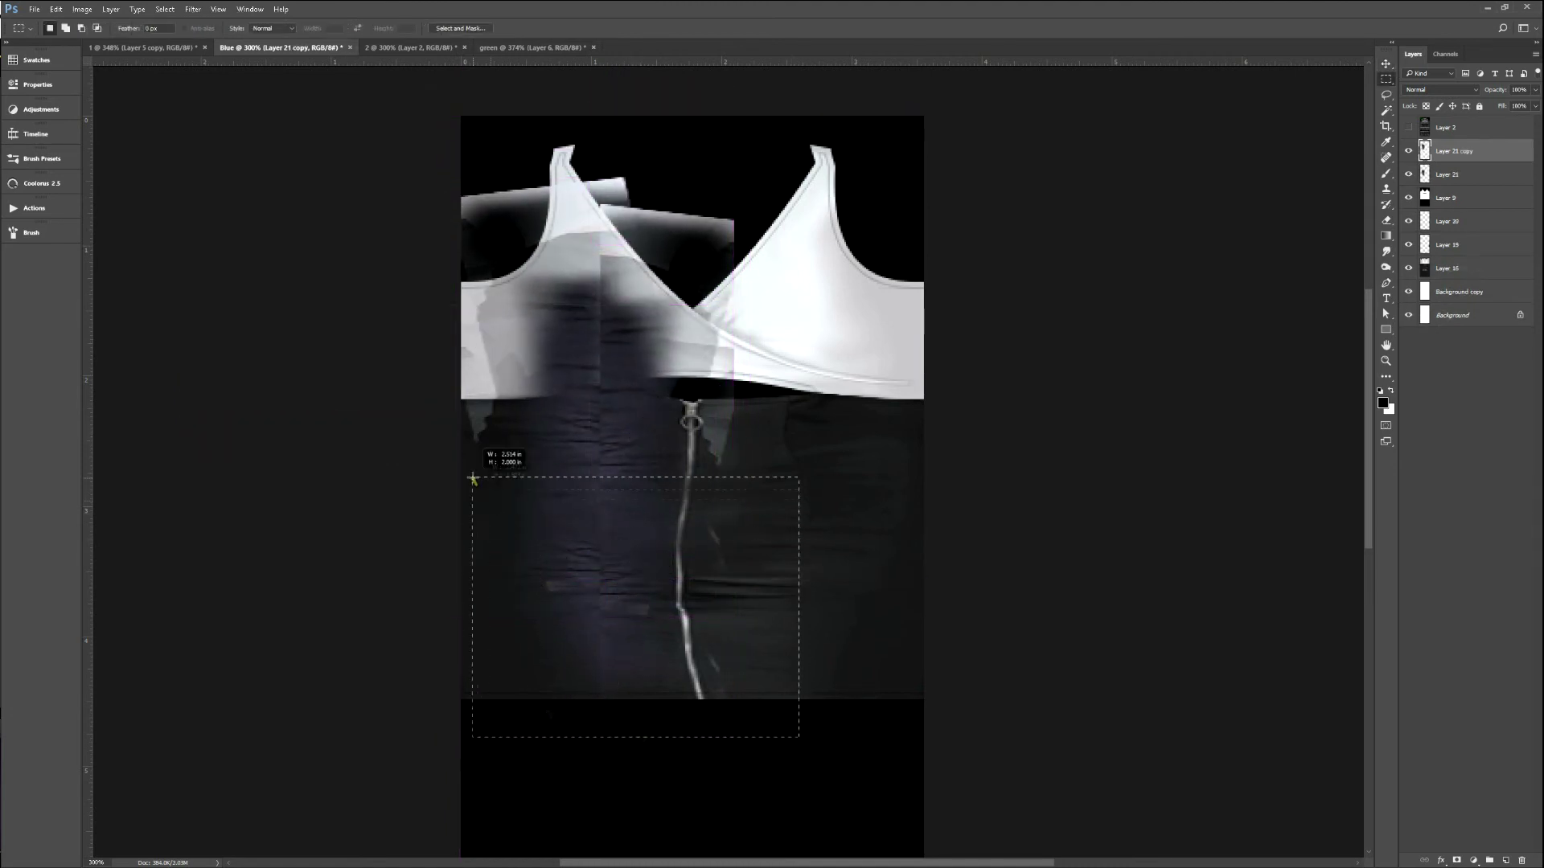
key(Delete)
click(692, 427)
key(ctrl+e)
key(ctrl+j)
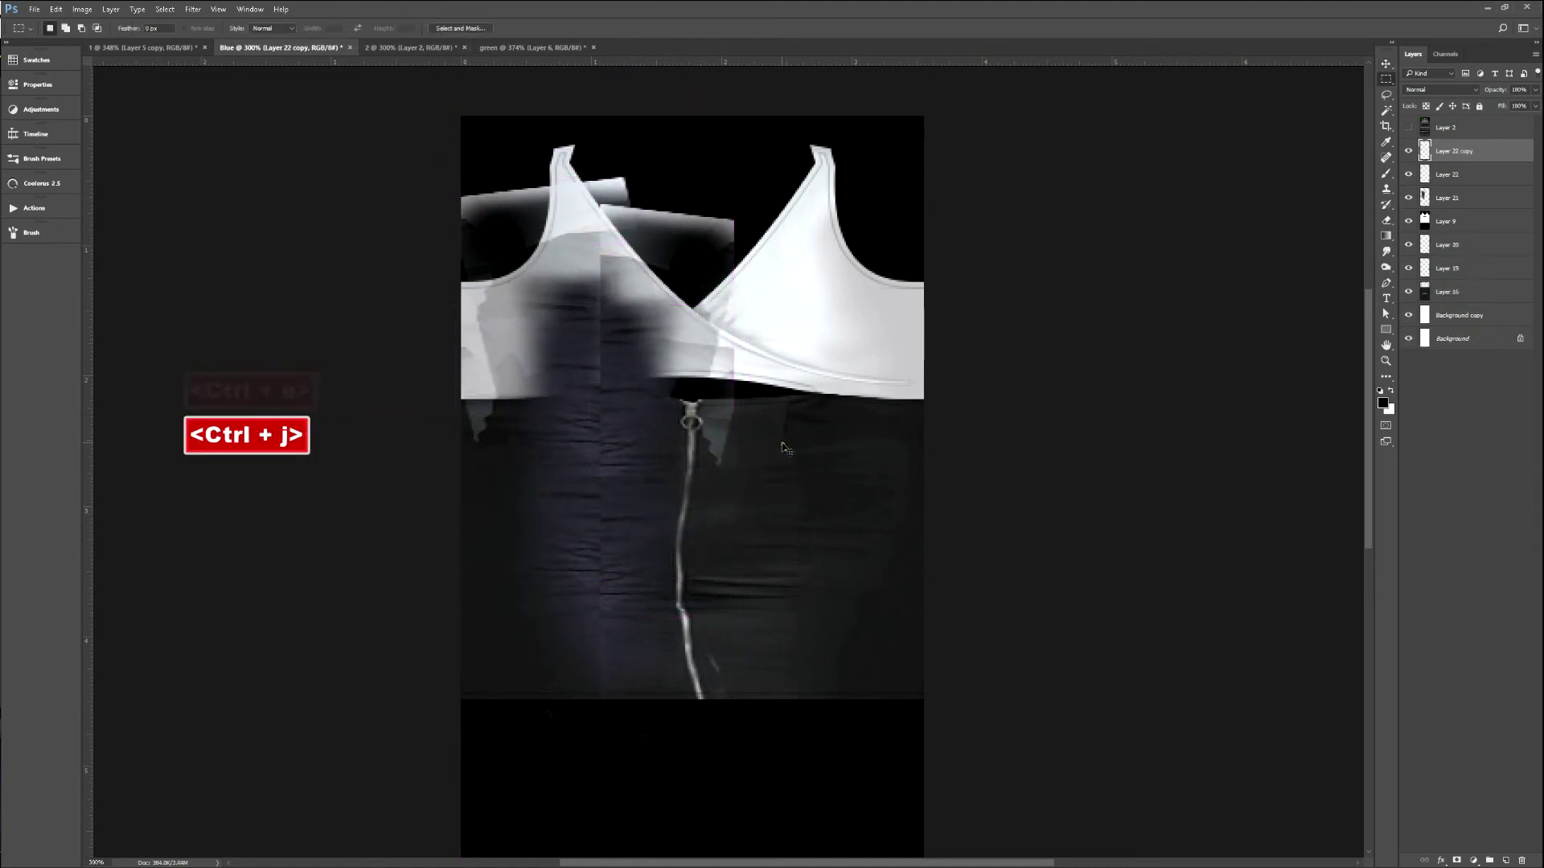
key(ctrl+e)
Reapply the last filter to the merged fabric, delete the patch containing the DEMO mark, and deselect.
key(ctrl+alt+f)
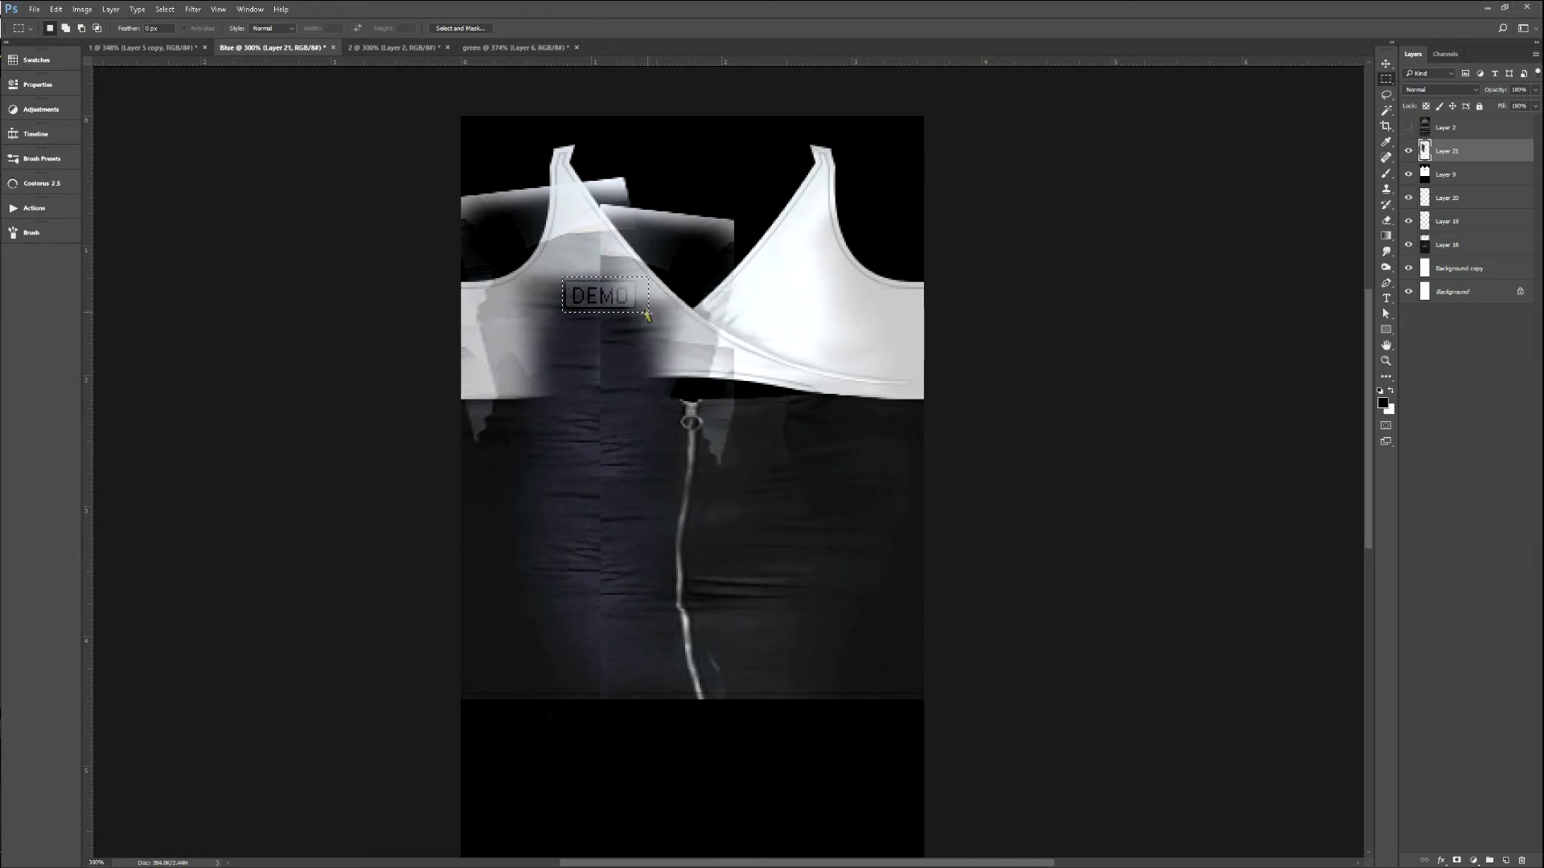
key(Delete)
key(ctrl+d)
Move the fabric up and to the left, merge it down, and stretch it wider over the skirt's left half.
key(v)
drag(587, 419, 603, 377)
key(ctrl+e)
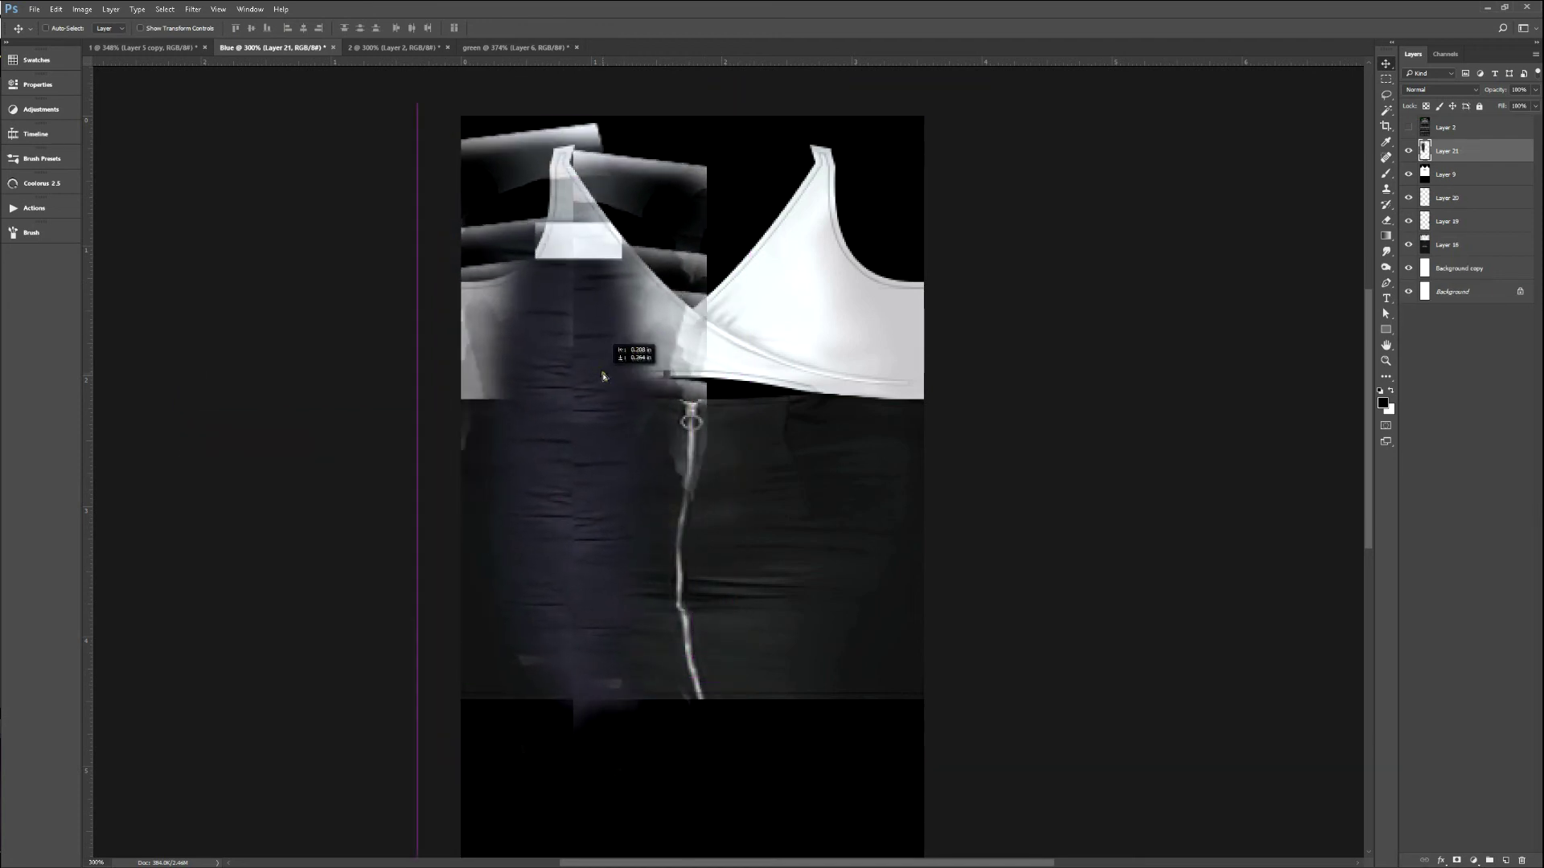
key(ctrl+t)
alt+click(708, 452)
drag(716, 454, 676, 460)
key(Return)
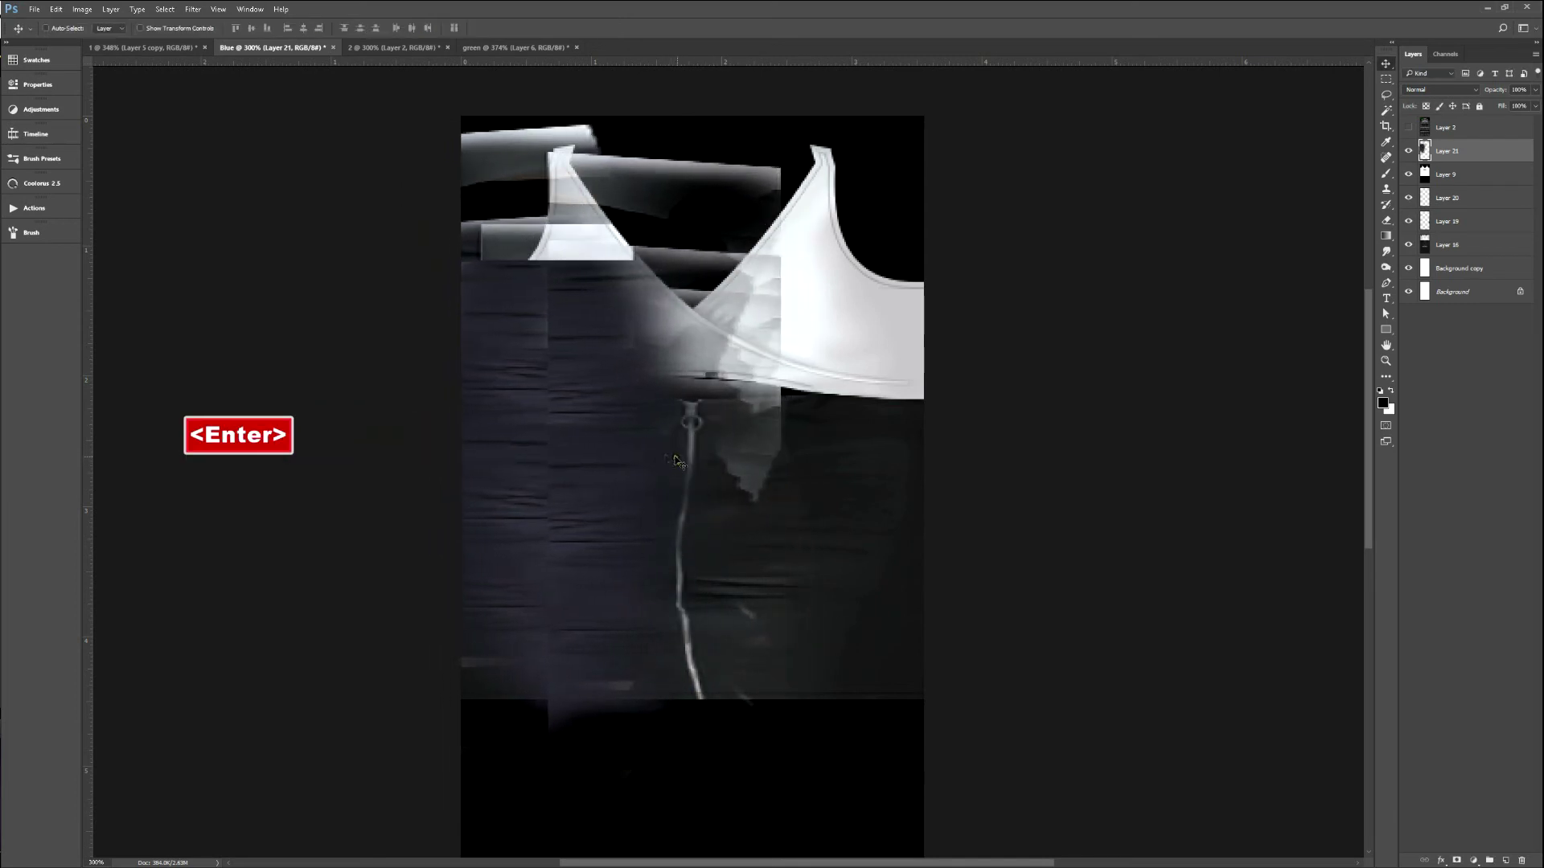
Duplicate the widened fabric layer 13 times to build up its opacity, and merge all copies with Layer 21.
key(ctrl+j)
key(ctrl+j)
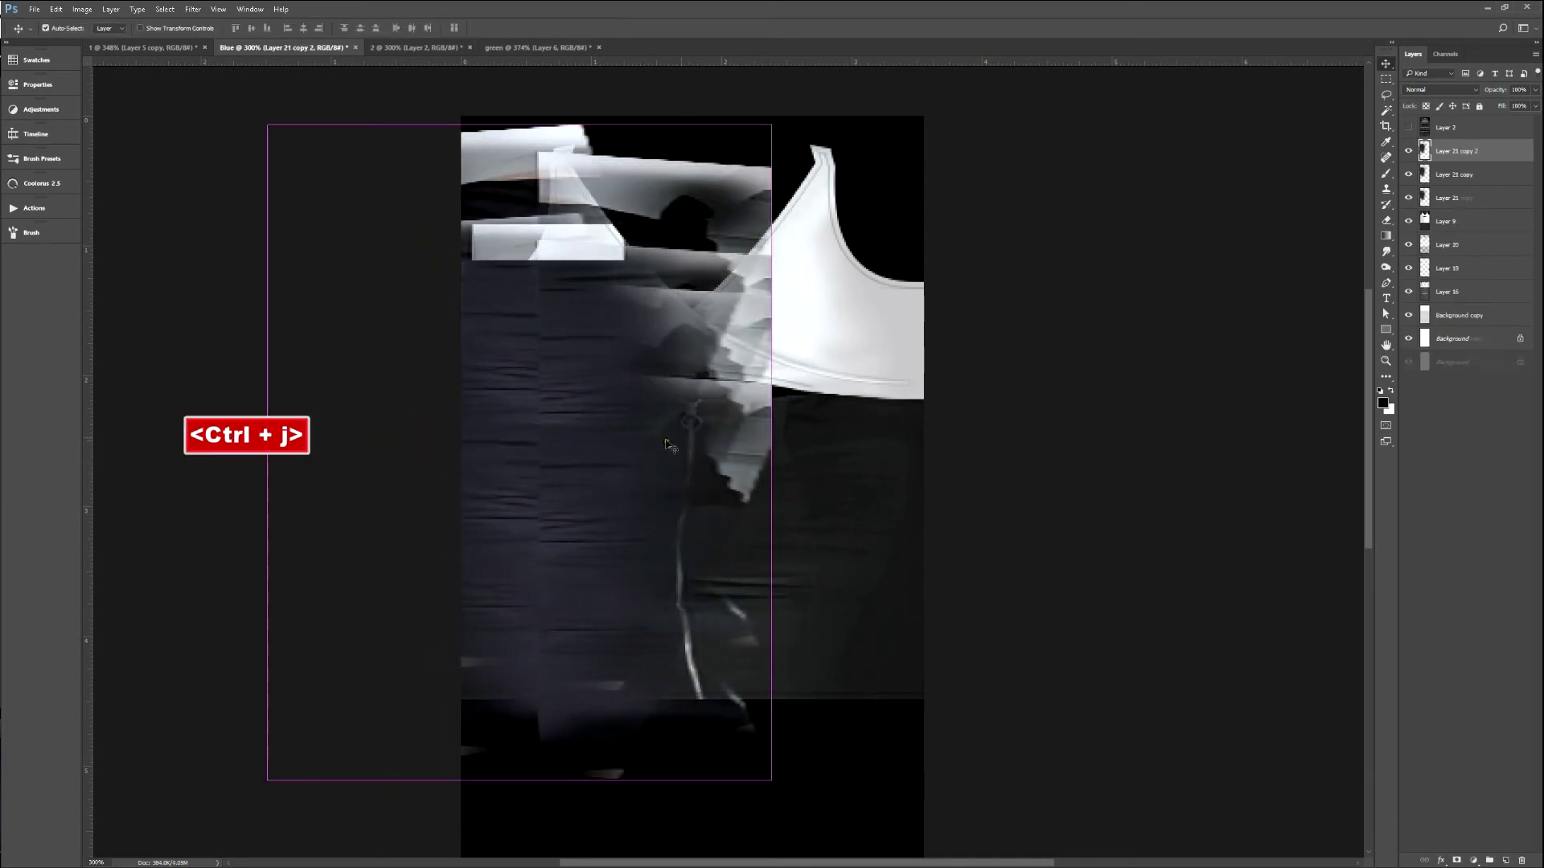
key(ctrl+alt+shift+t)
key(ctrl+alt+shift+t)
key(ctrl+alt+shift+t)
key(ctrl+alt+shift+t)
key(ctrl+alt+shift+t)
key(ctrl+alt+shift+t)
key(ctrl+alt+shift+t)
key(ctrl+alt+shift+t)
key(ctrl+alt+shift+t)
key(ctrl+alt+shift+t)
key(ctrl+alt+shift+t)
shift+click(1431, 455)
key(ctrl+e)
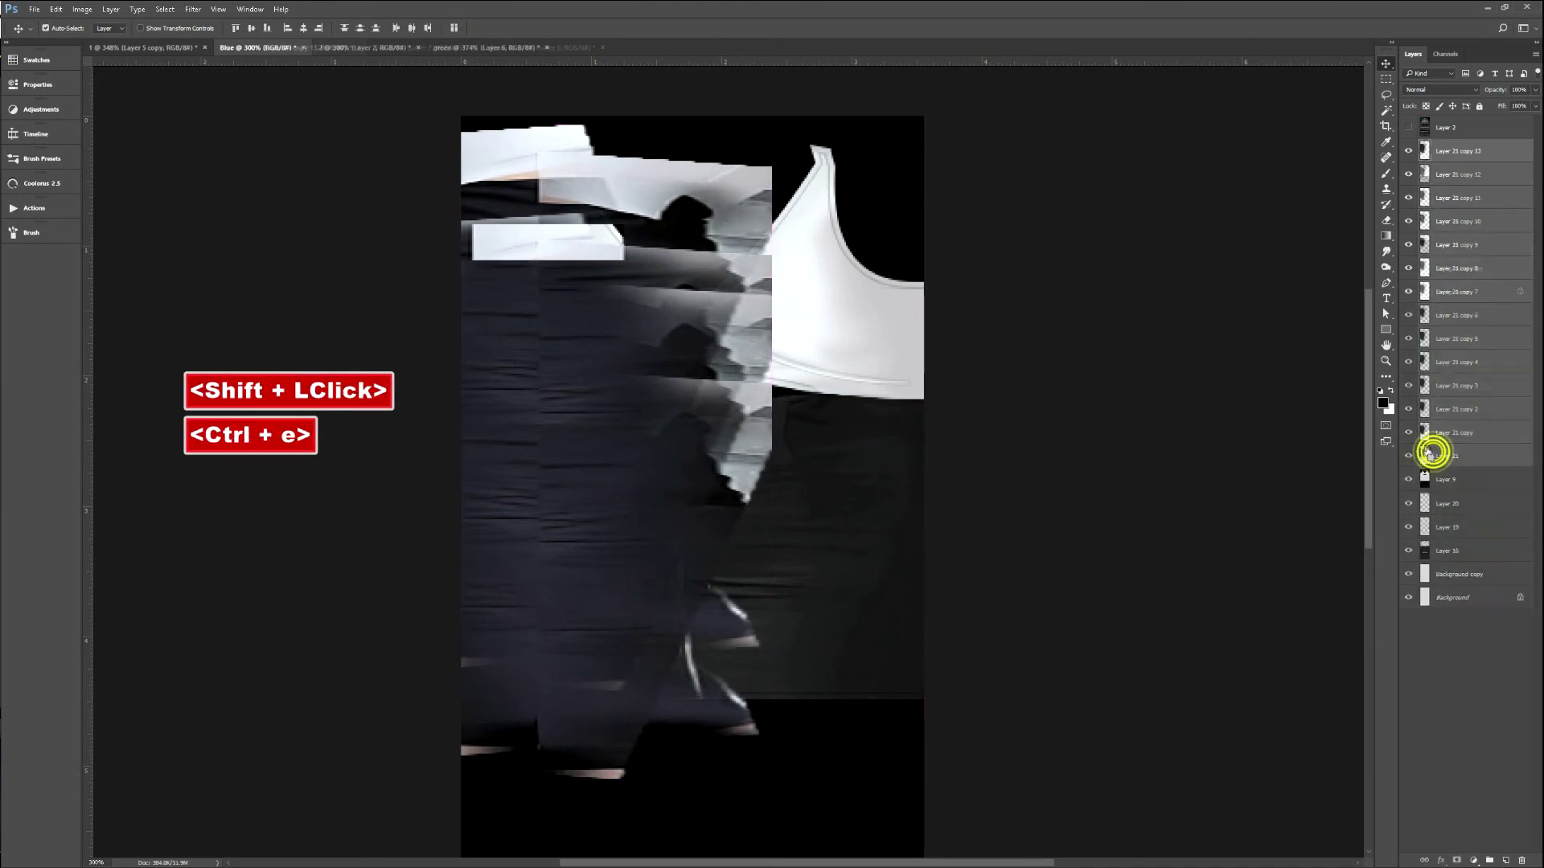
Desaturate the merged fabric layer and raise its black input level with Levels to deepen the dark areas.
key(ctrl+shift+u)
key(ctrl+l)
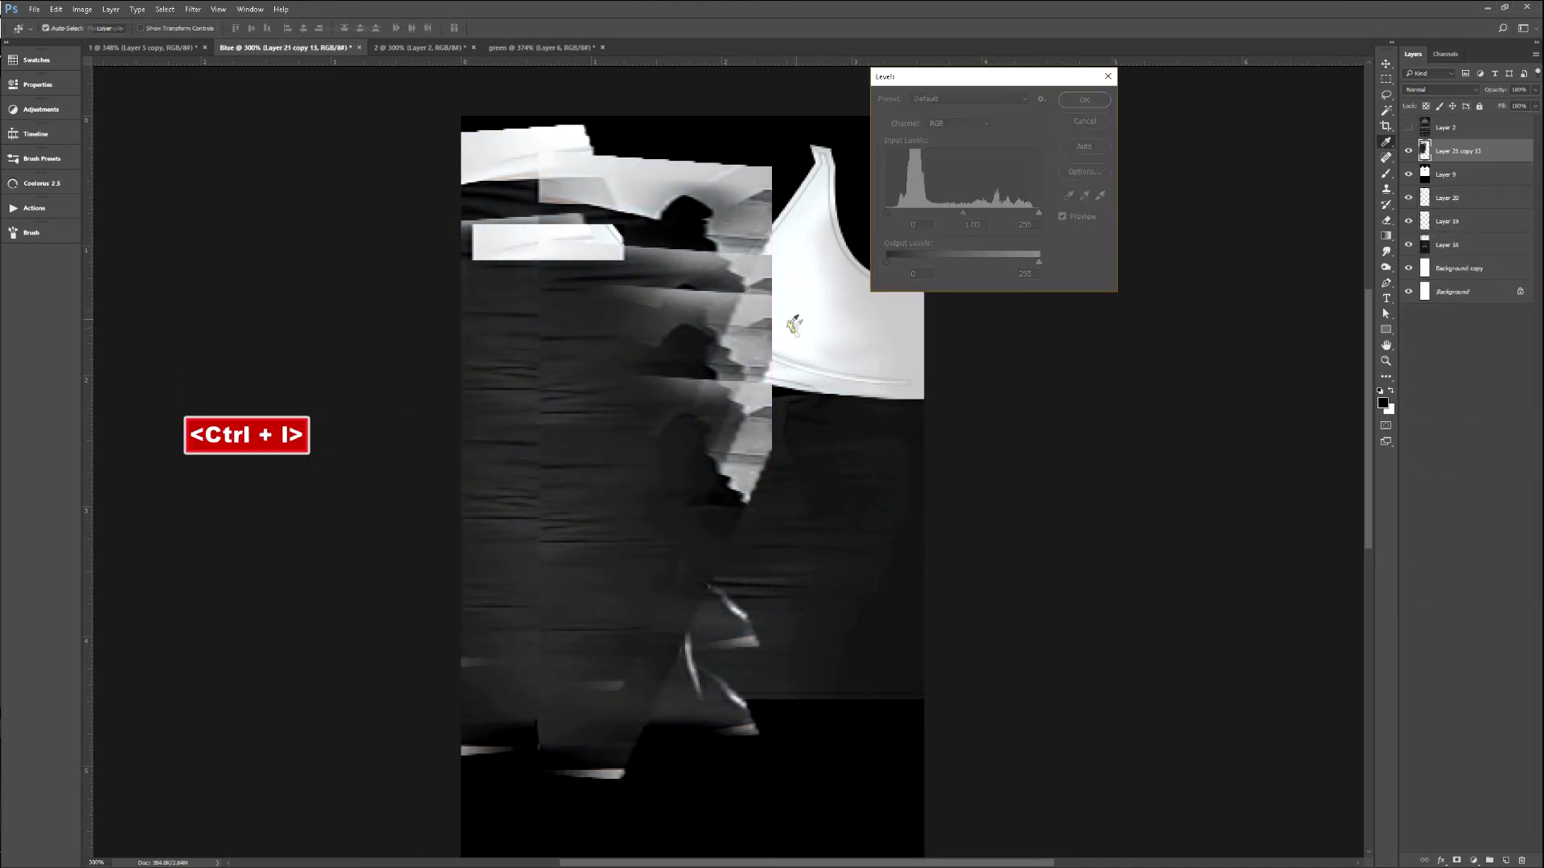
drag(886, 214, 907, 216)
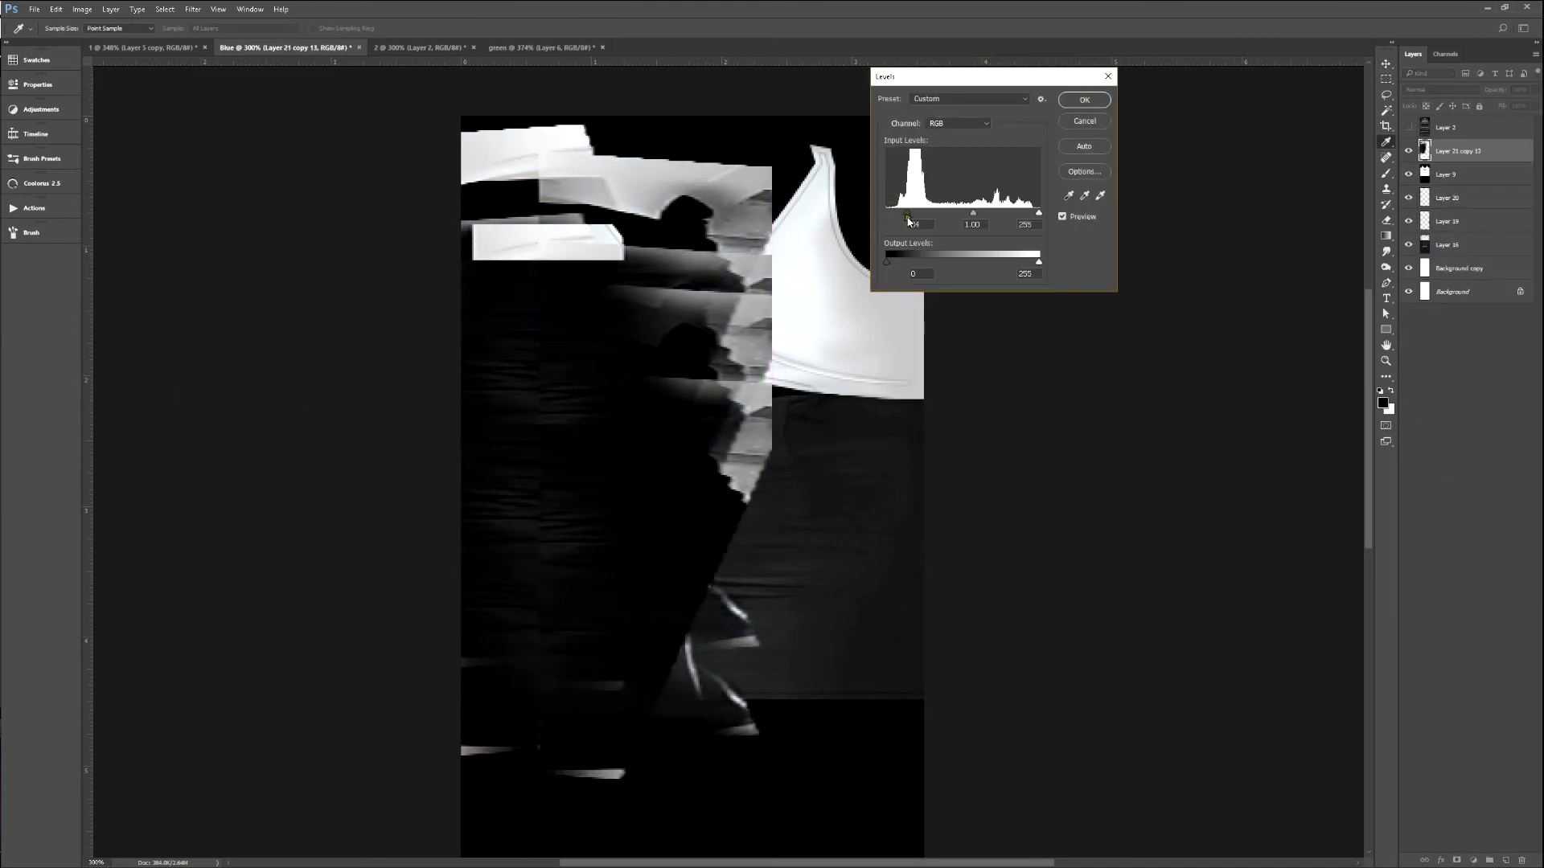
click(1077, 99)
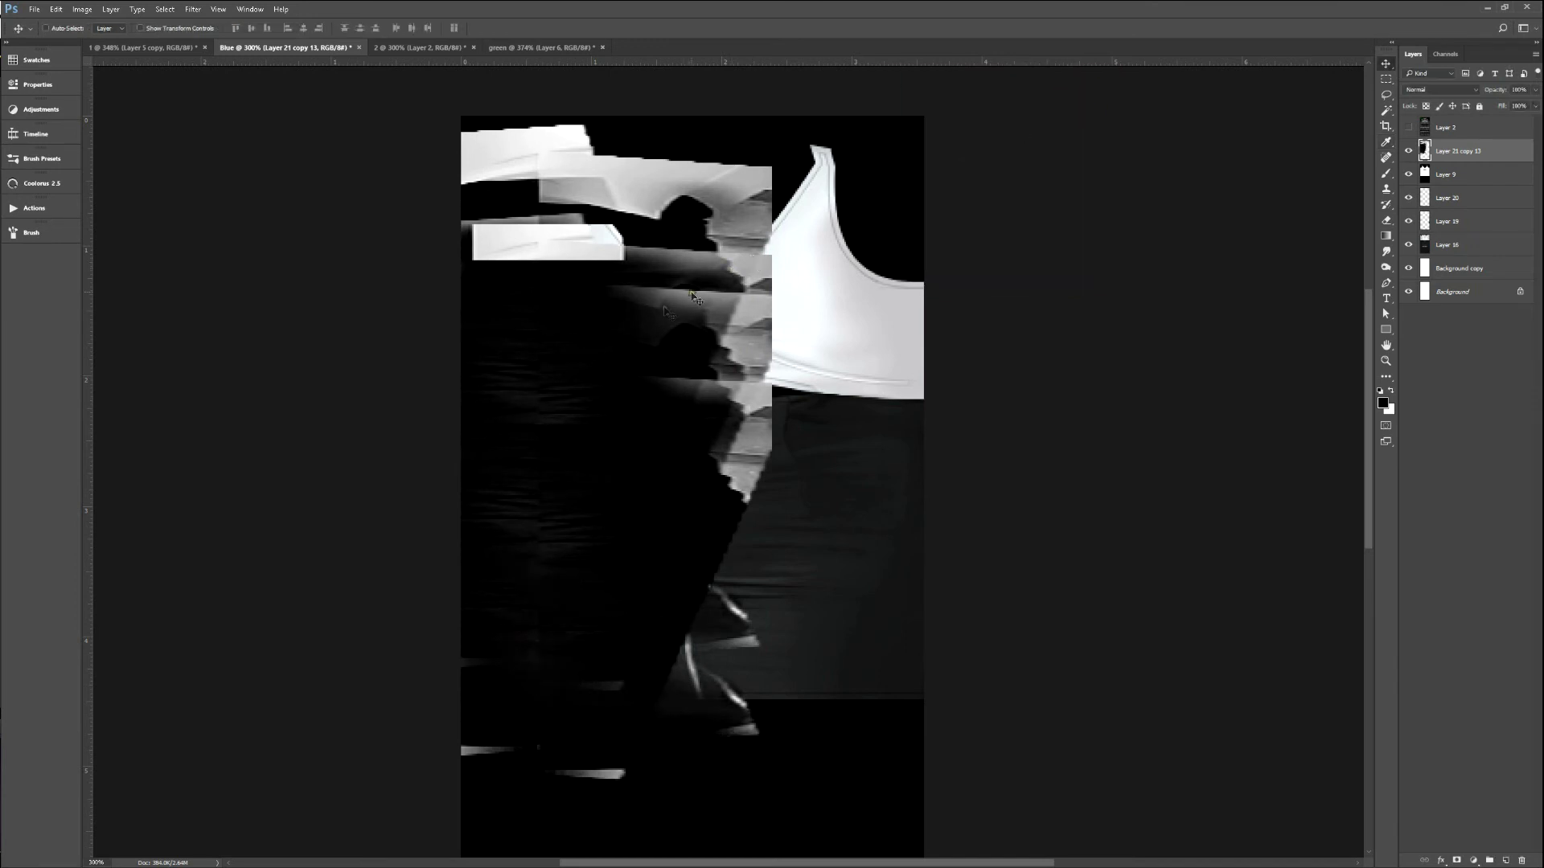
Move the fabric right, delete its outer strips and upper part to leave a dark central rectangle, and deselect.
drag(572, 317, 699, 318)
key(m)
drag(375, 83, 572, 815)
drag(992, 810, 784, 126)
drag(342, 90, 1037, 273)
key(Delete)
key(ctrl+d)
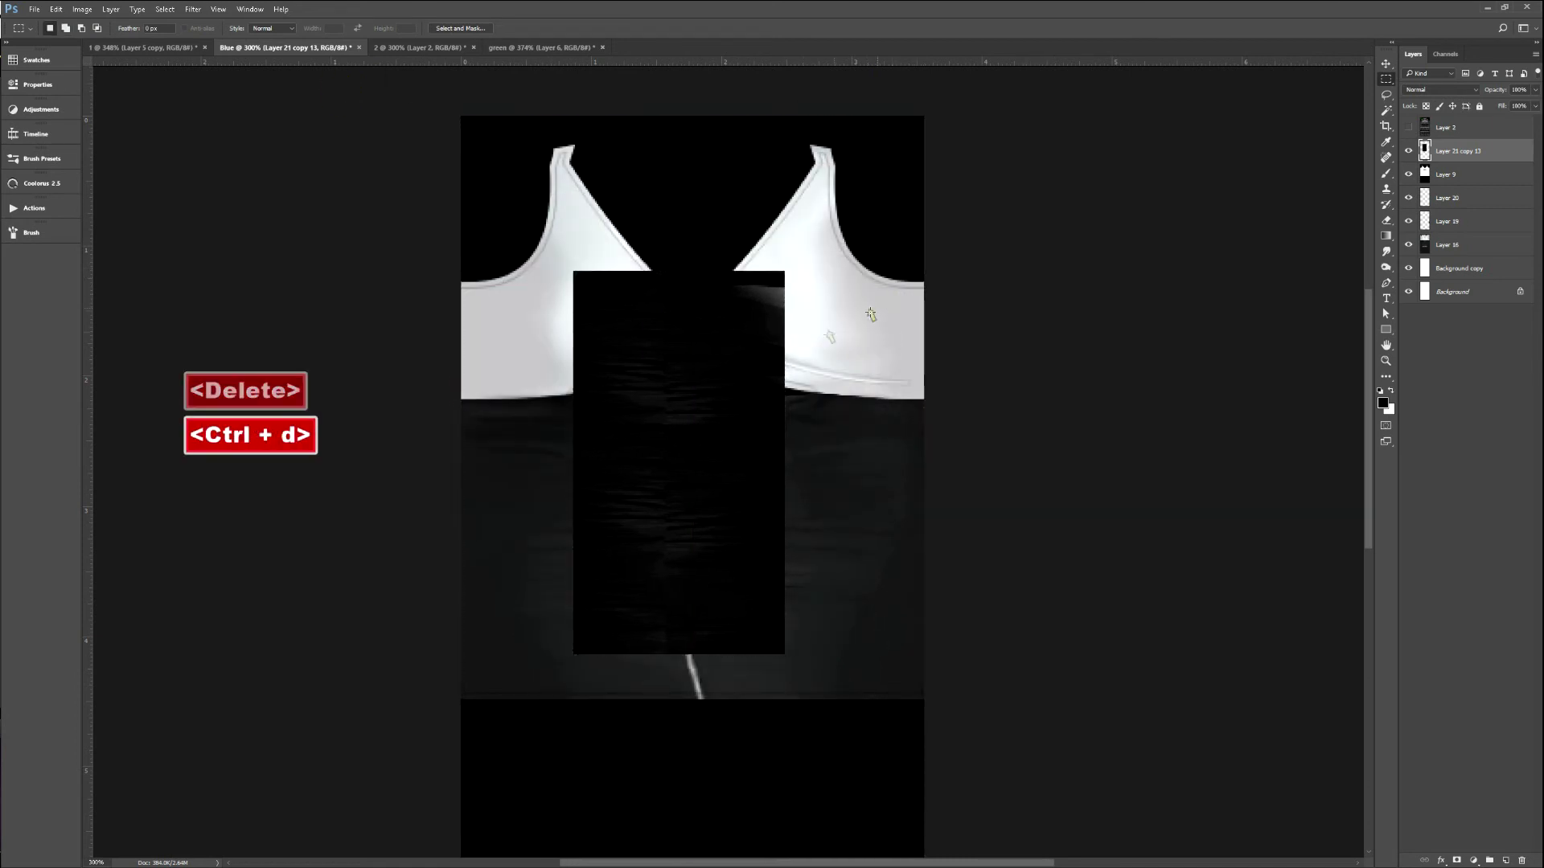
Load the fabric rectangle as a selection, smudge away the light patch near its upper corner, and deselect.
ctrl+double_click(1424, 151)
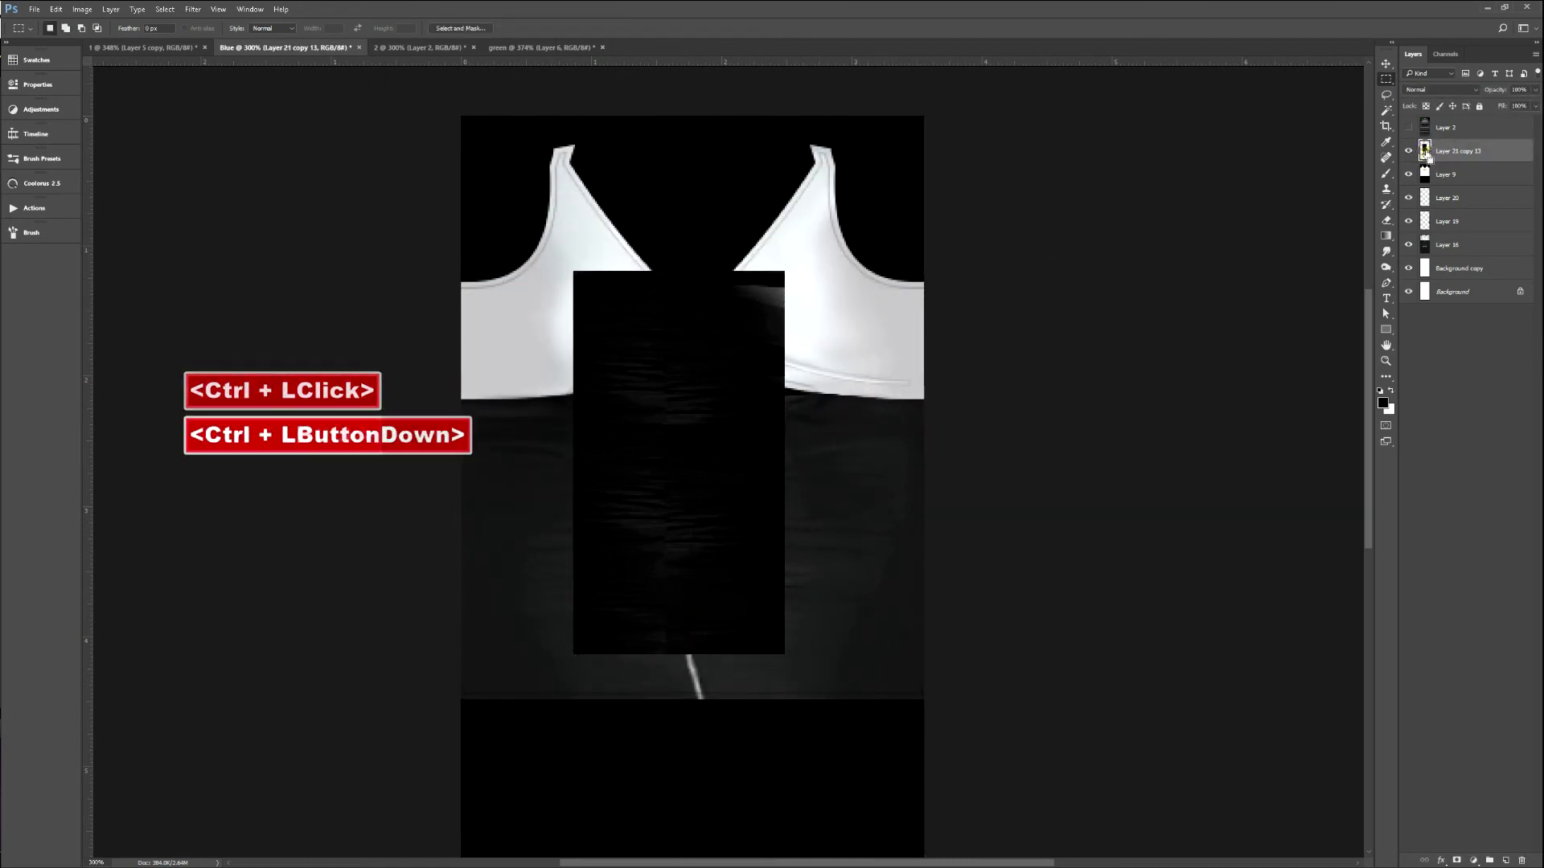
ctrl+click(1424, 150)
click(458, 337)
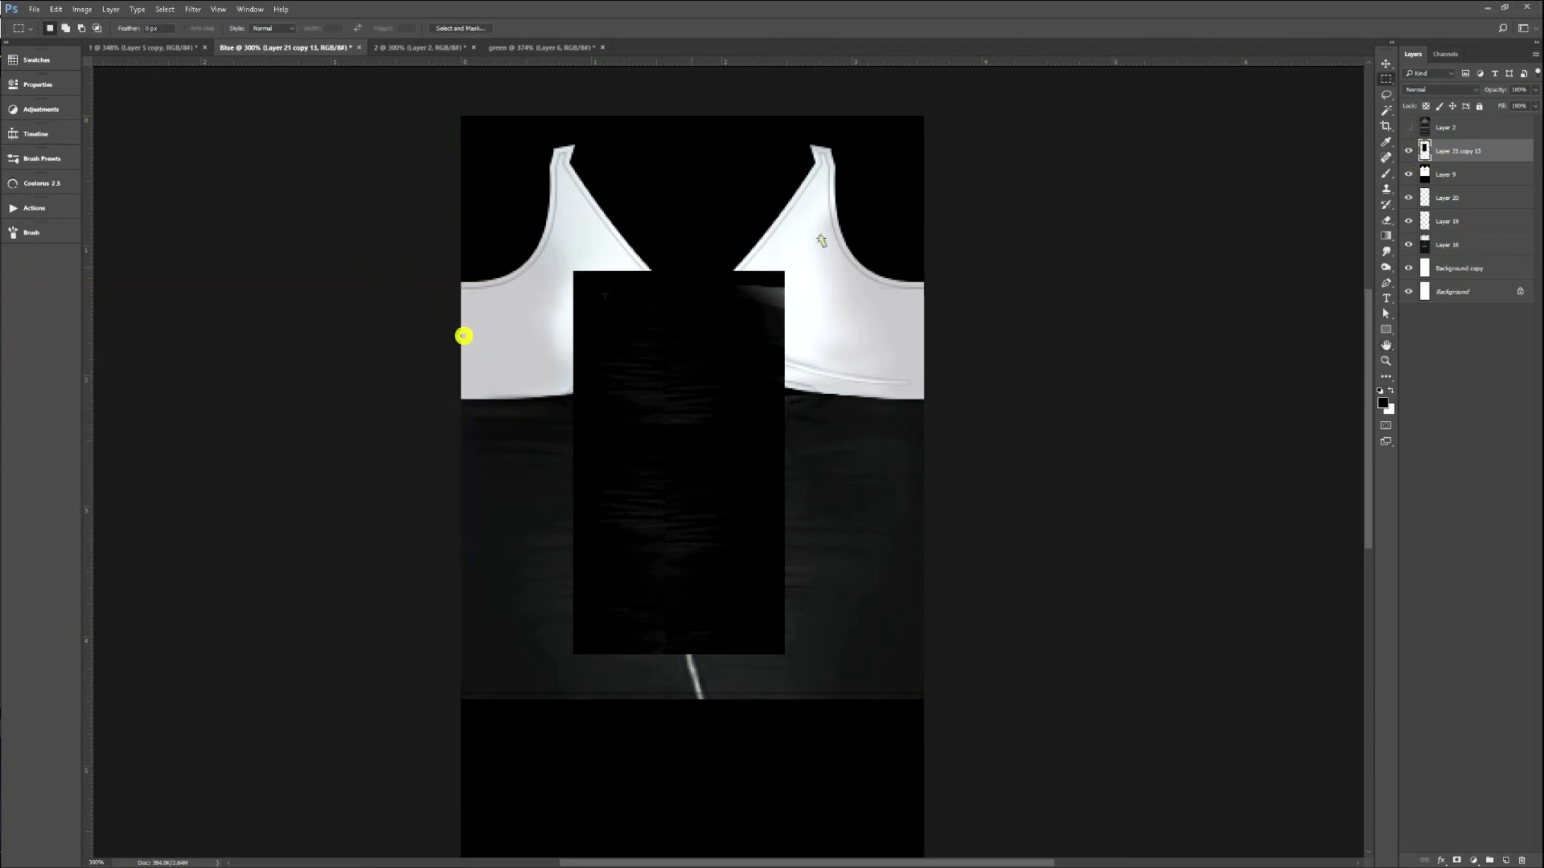
ctrl+click(1423, 150)
key(r)
drag(741, 289, 722, 268)
key(ctrl+d)
Move the fabric down and to the right, delete the stray grey scraps beside it, and deselect.
key(v)
drag(751, 562, 865, 635)
key(m)
drag(459, 167, 601, 641)
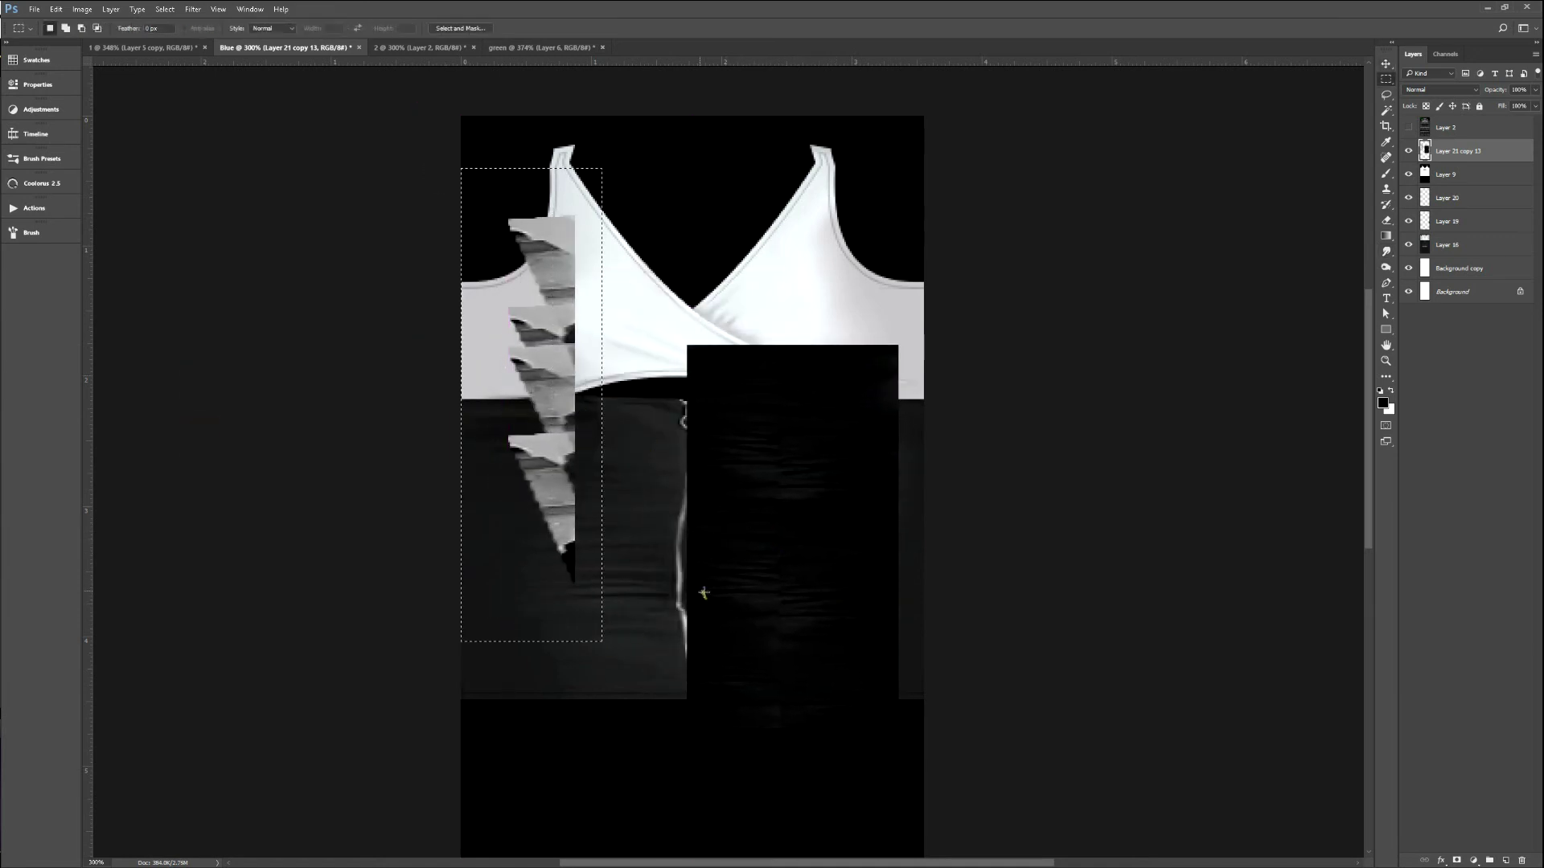
key(Delete)
key(ctrl+d)
Duplicate the dark fabric upward, merge the two pieces, and position the result over the outfit's left half.
key(v)
drag(788, 542, 619, 273)
key(ctrl+e)
drag(614, 376, 568, 429)
Invert the fabric's upper part, down to the top edge of the skirt, into white fabric and deselect.
key(m)
drag(379, 86, 807, 398)
key(ctrl+i)
key(ctrl+d)
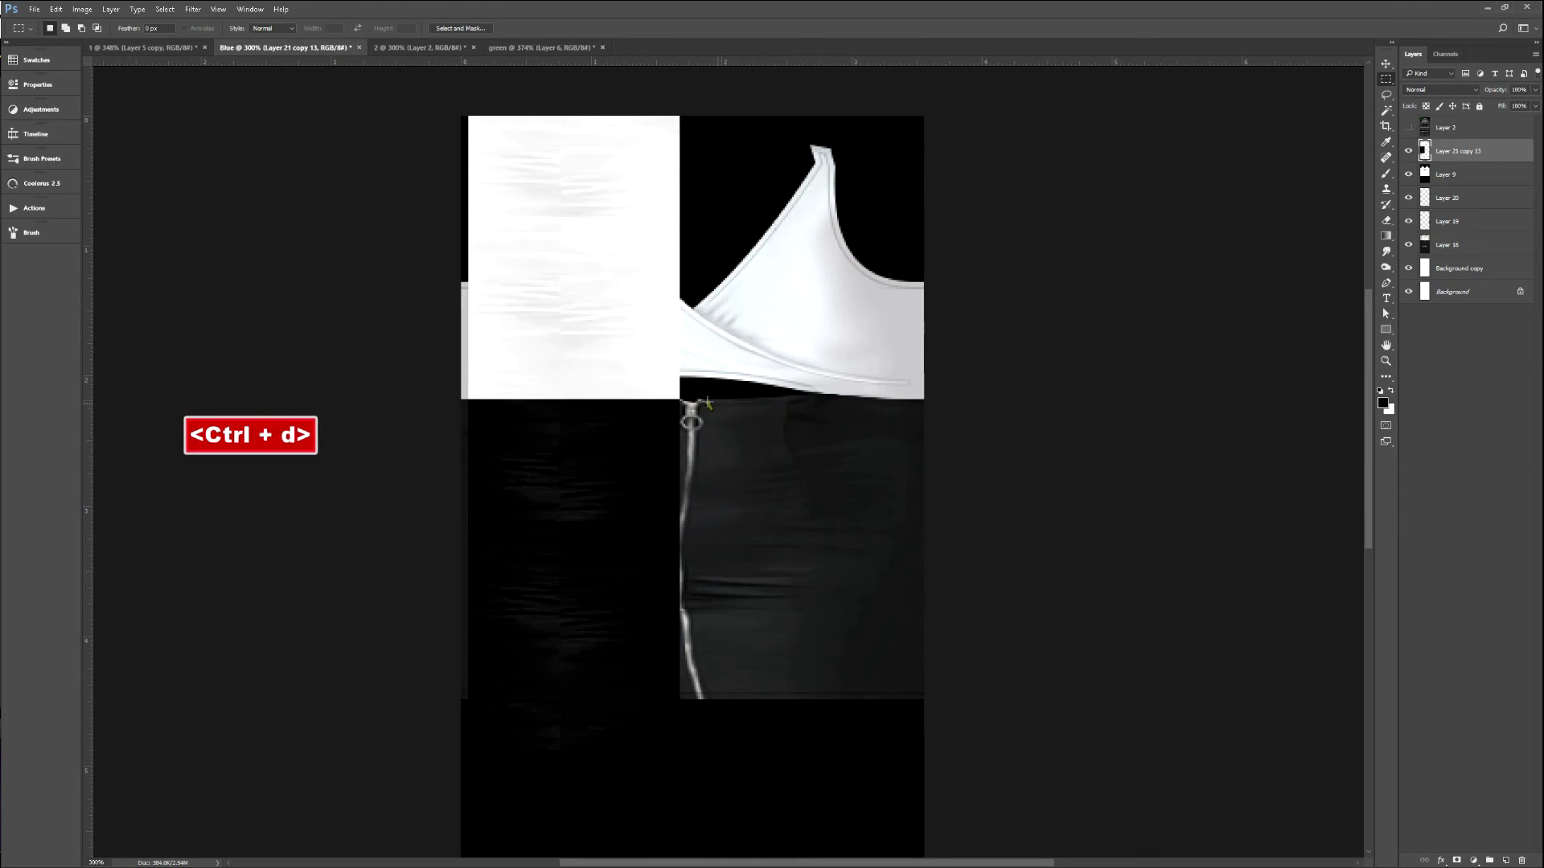
Select the white fabric section, lower its lightness with Hue/Saturation, and squash its height from the top.
drag(441, 88, 742, 398)
key(ctrl+u)
drag(877, 211, 866, 215)
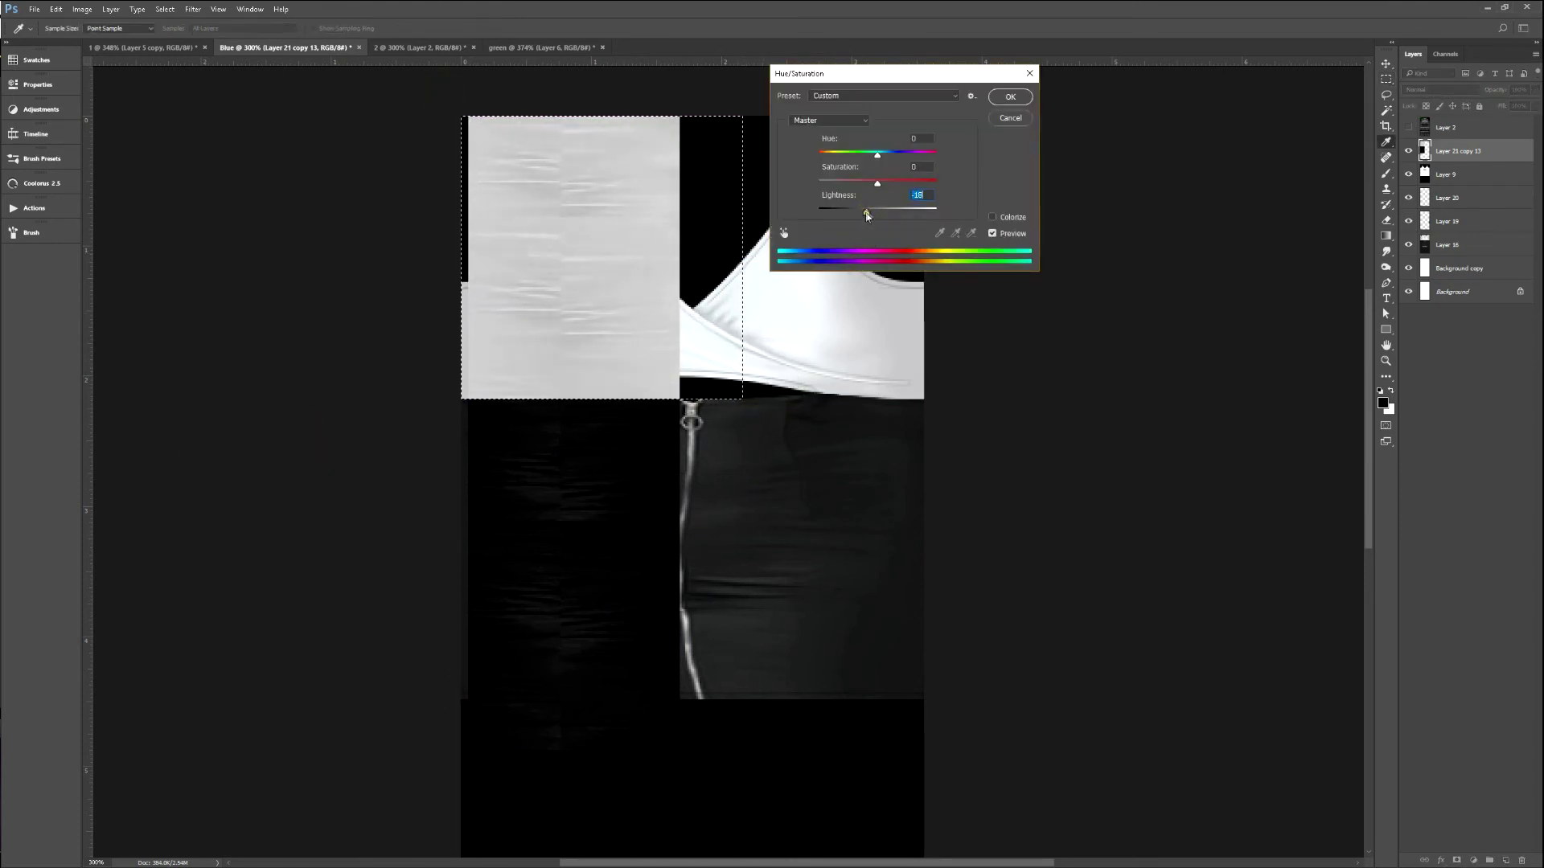
click(1010, 96)
key(ctrl+t)
drag(602, 115, 603, 196)
key(Return)
Brighten the white section by lowering its white input level with Levels, deselect, and shift the fabric to the right.
key(ctrl+l)
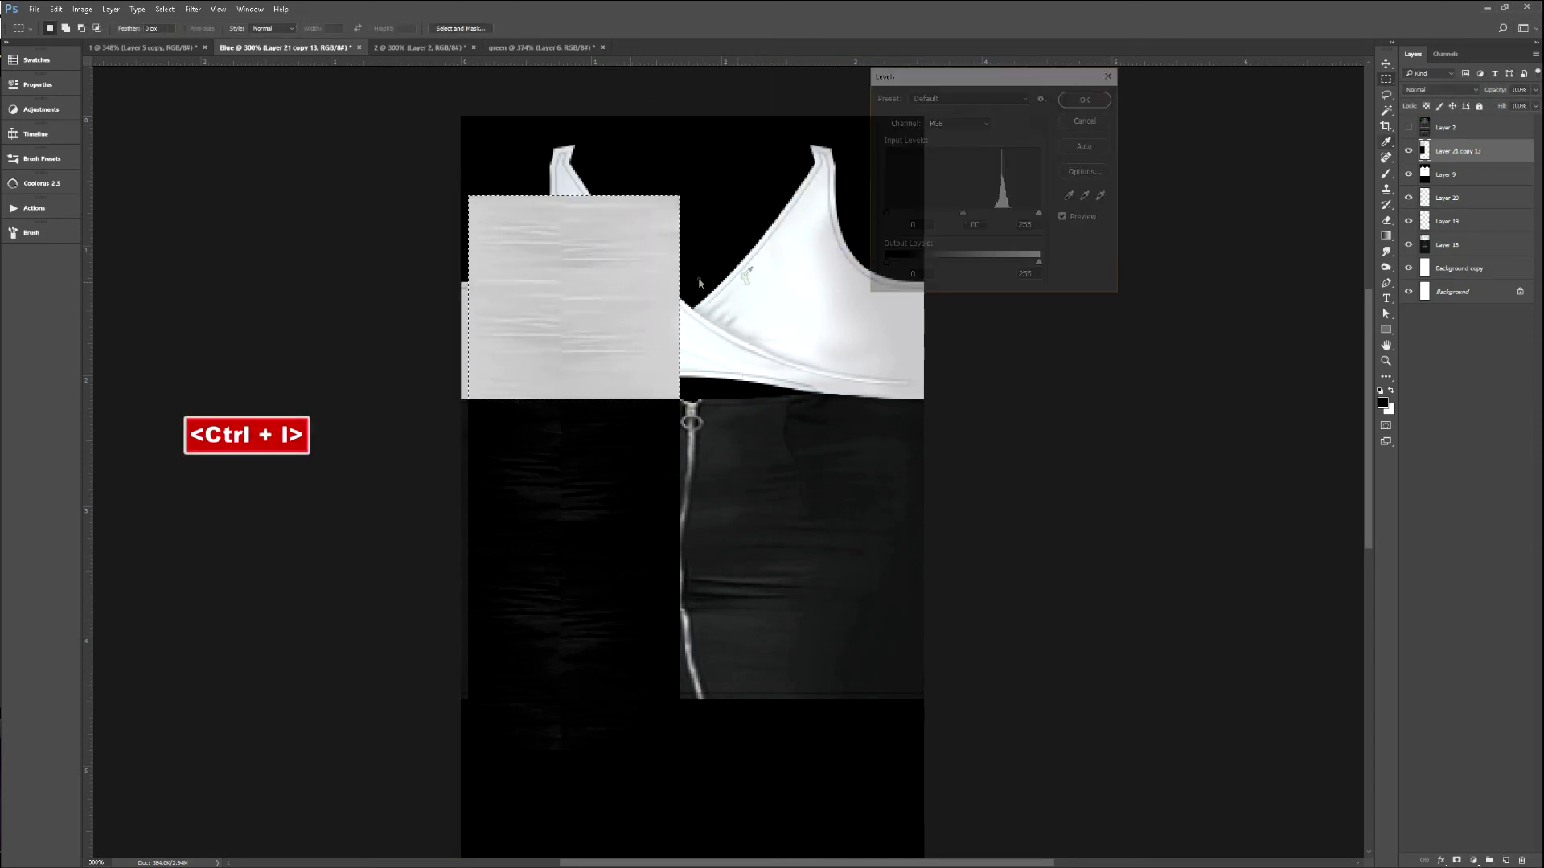
drag(1038, 212, 1025, 213)
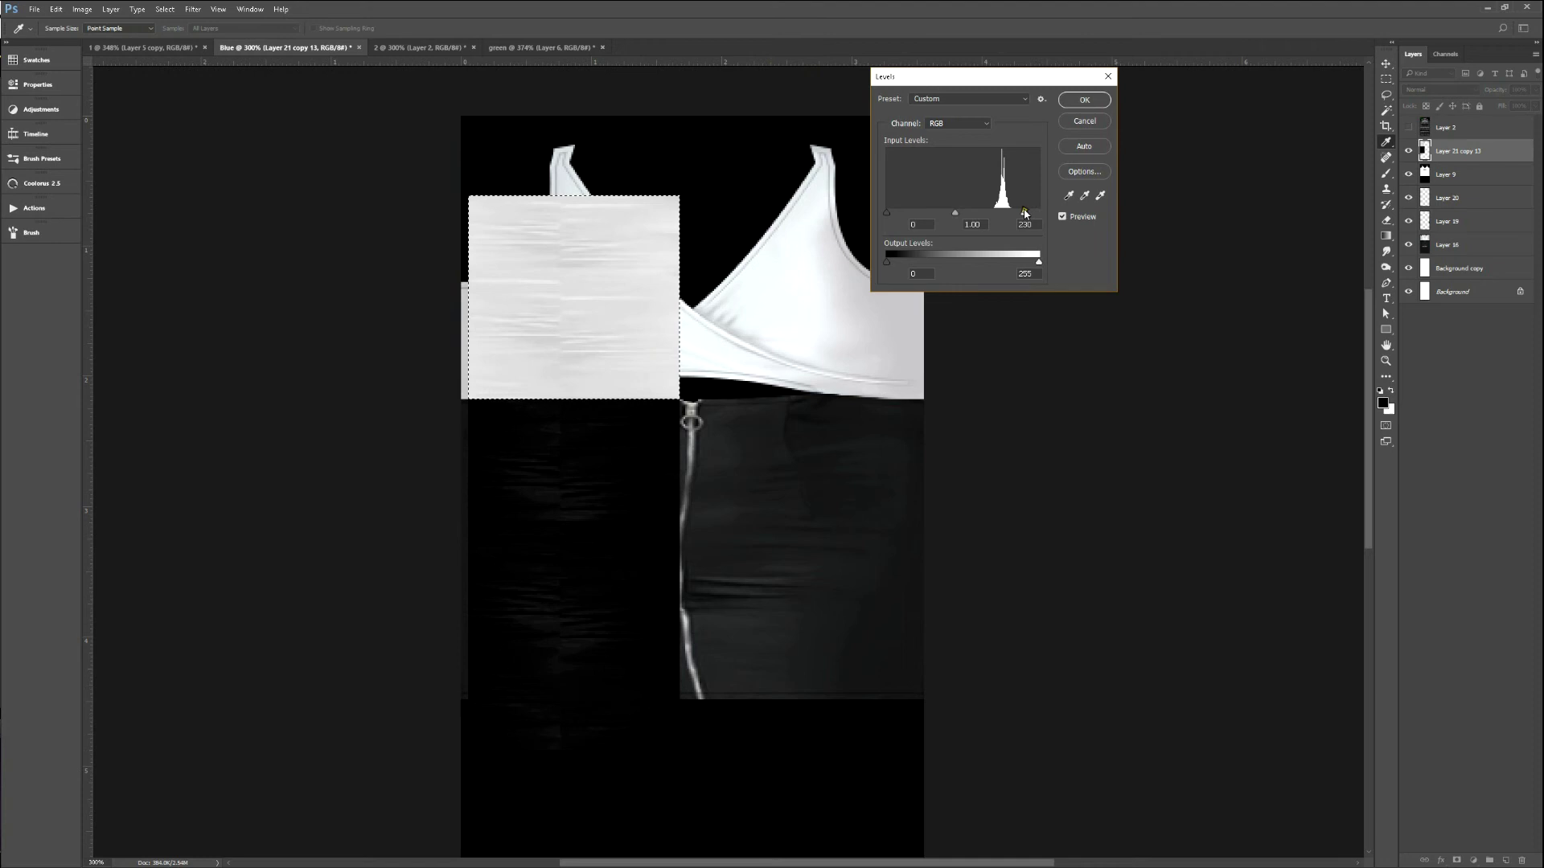
click(1085, 100)
key(ctrl+d)
key(v)
drag(574, 447, 608, 448)
Create a new layer above the fabric for painting the seam with the Brush tool.
key(b)
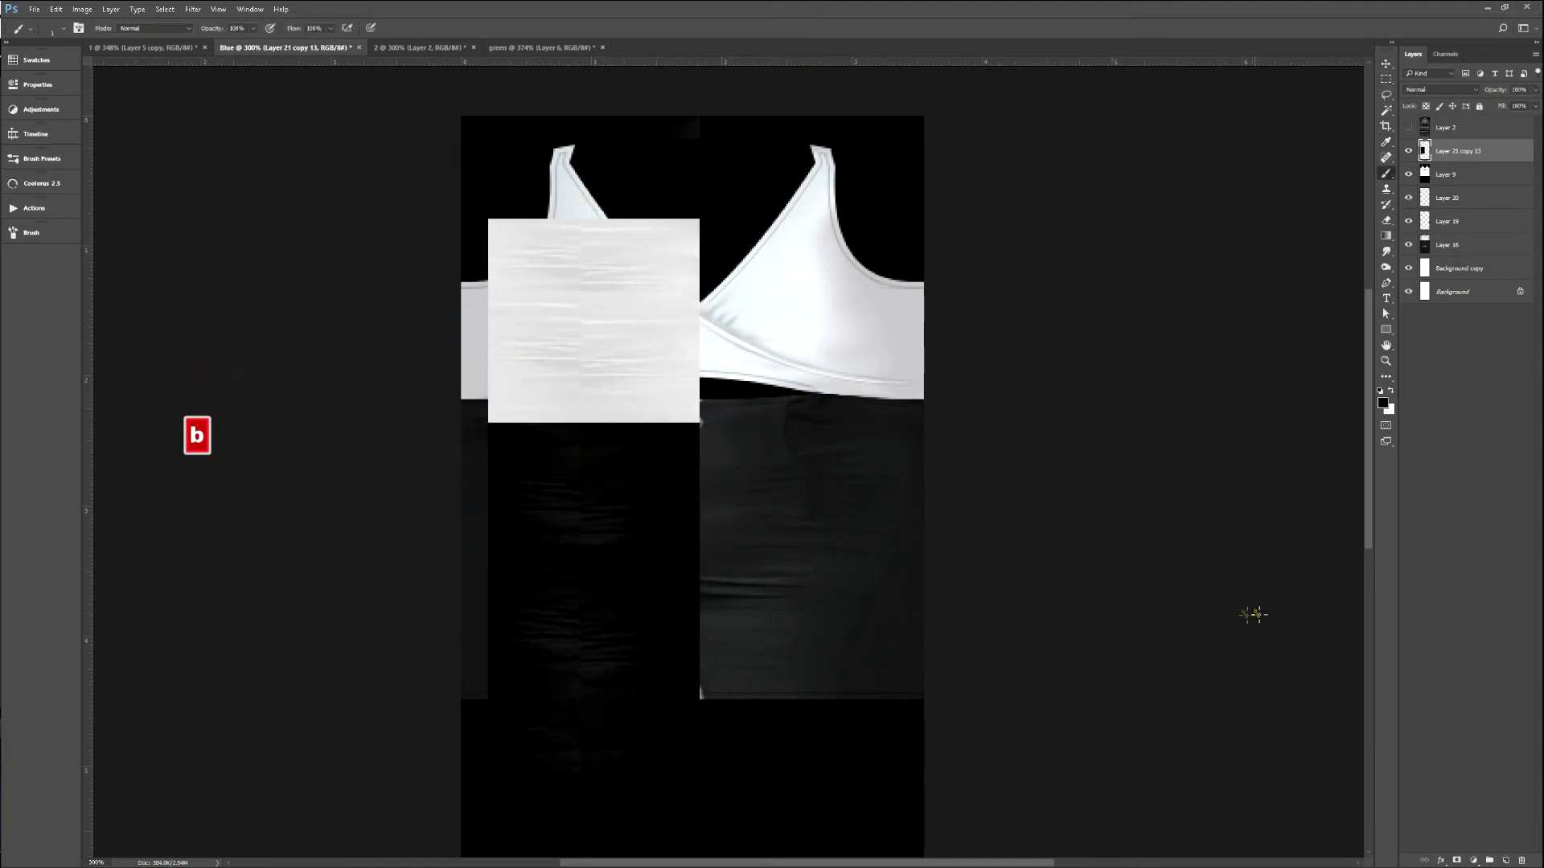
key(ctrl+shift+n)
key(Return)
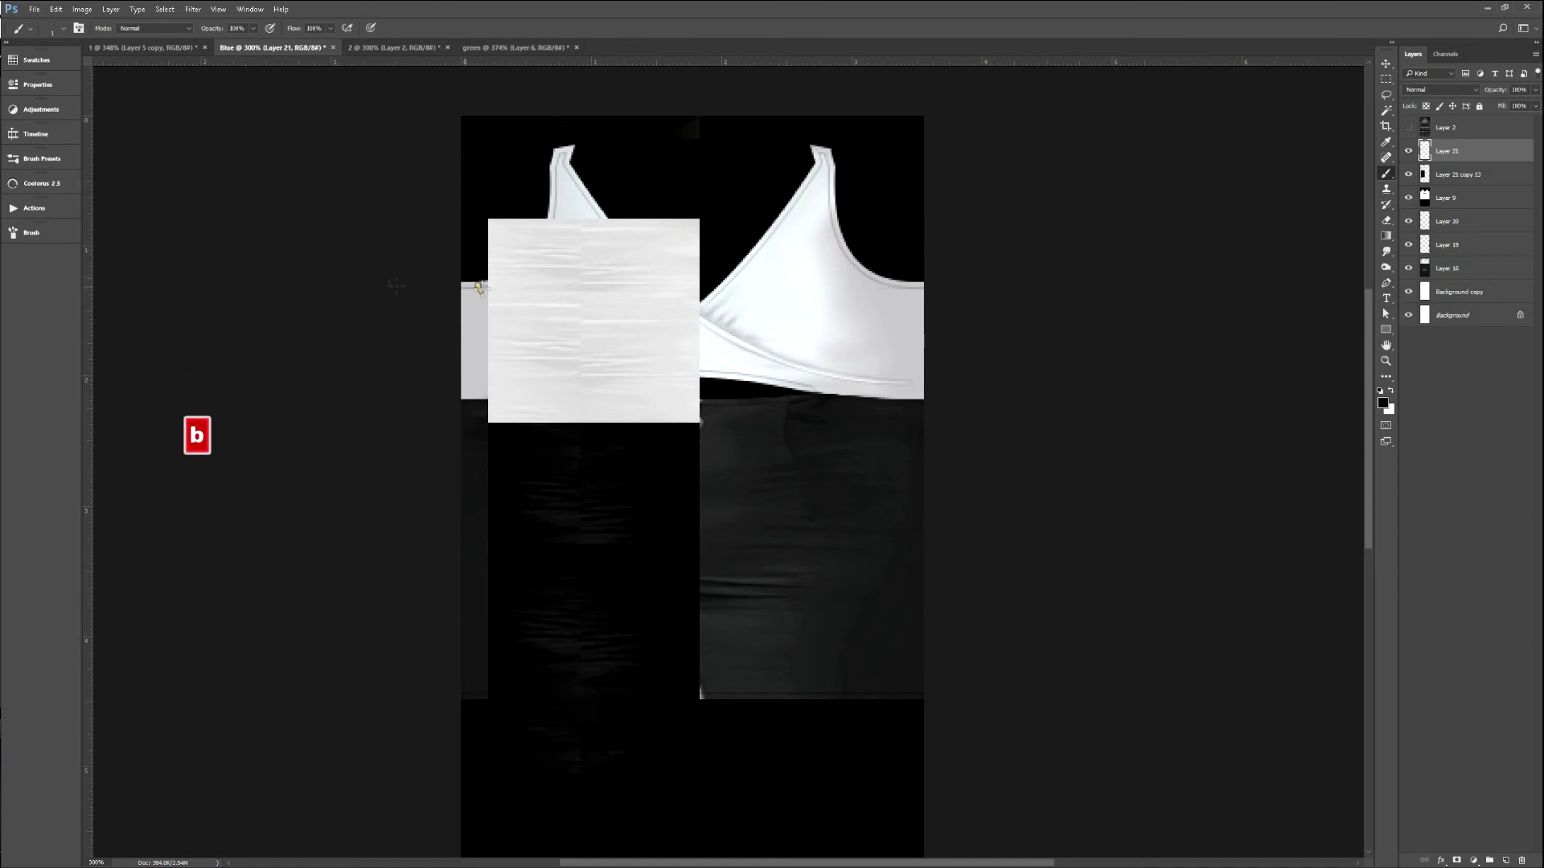
drag(579, 255, 576, 295)
drag(587, 224, 587, 255)
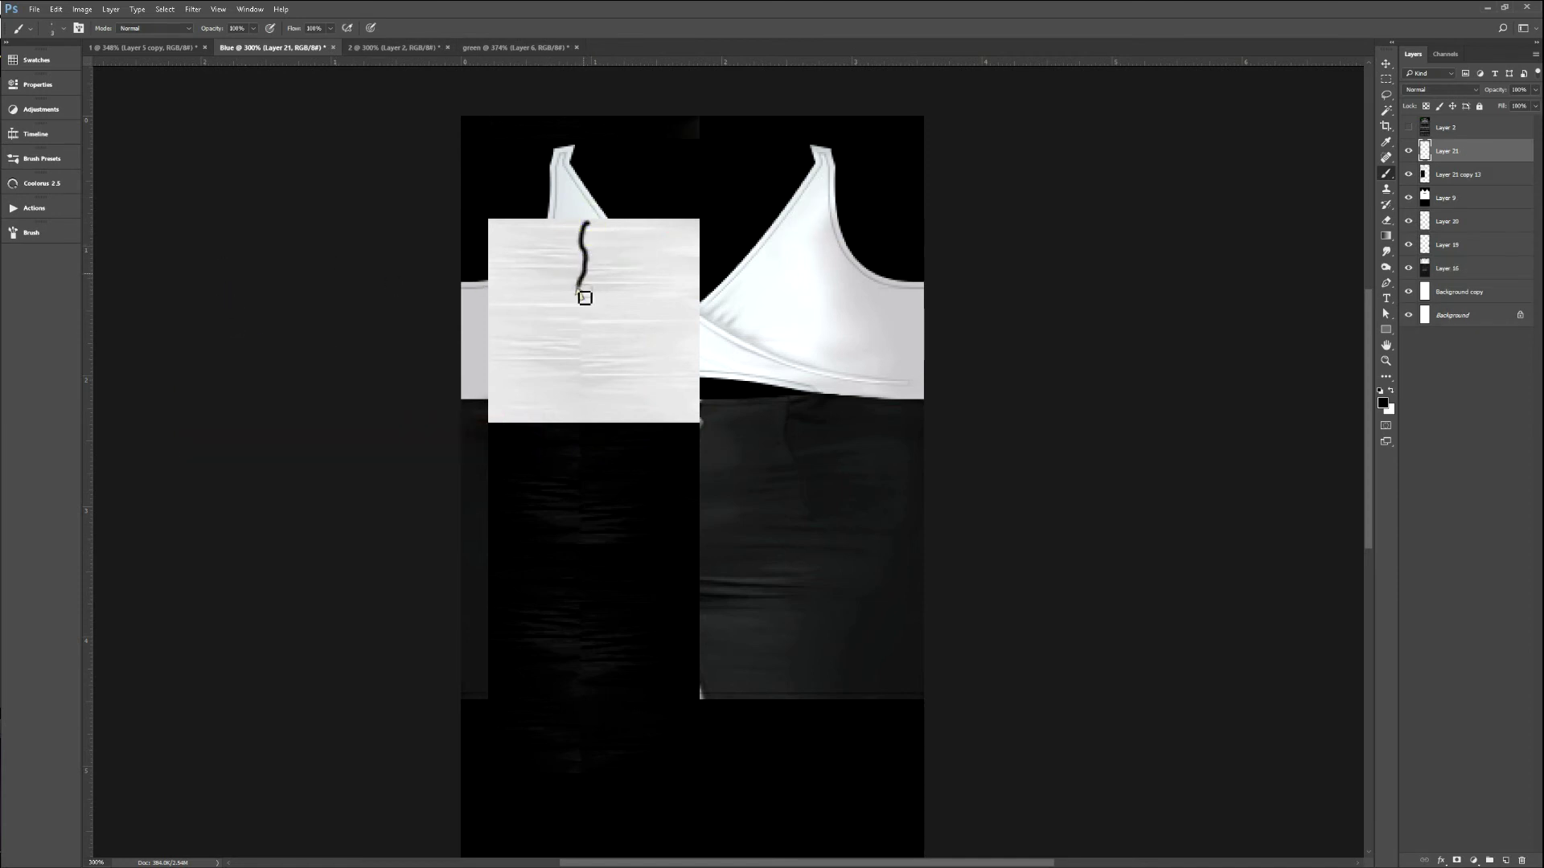
key(ctrl+alt+z)
Paint a long wavy vertical black line down the fabric and move it slightly left onto the centre fold.
key(p)
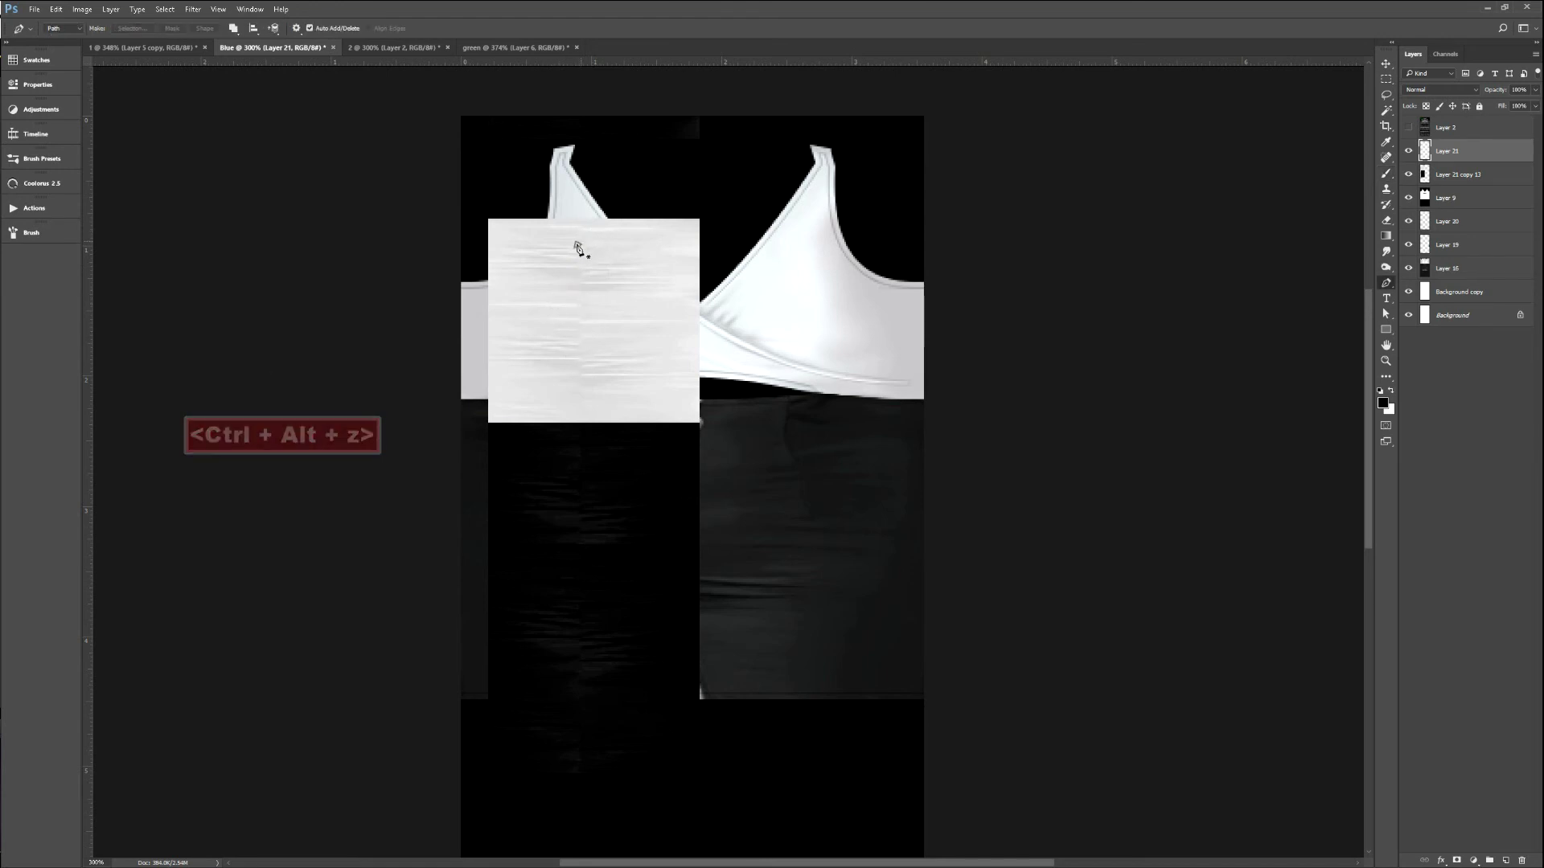
key(b)
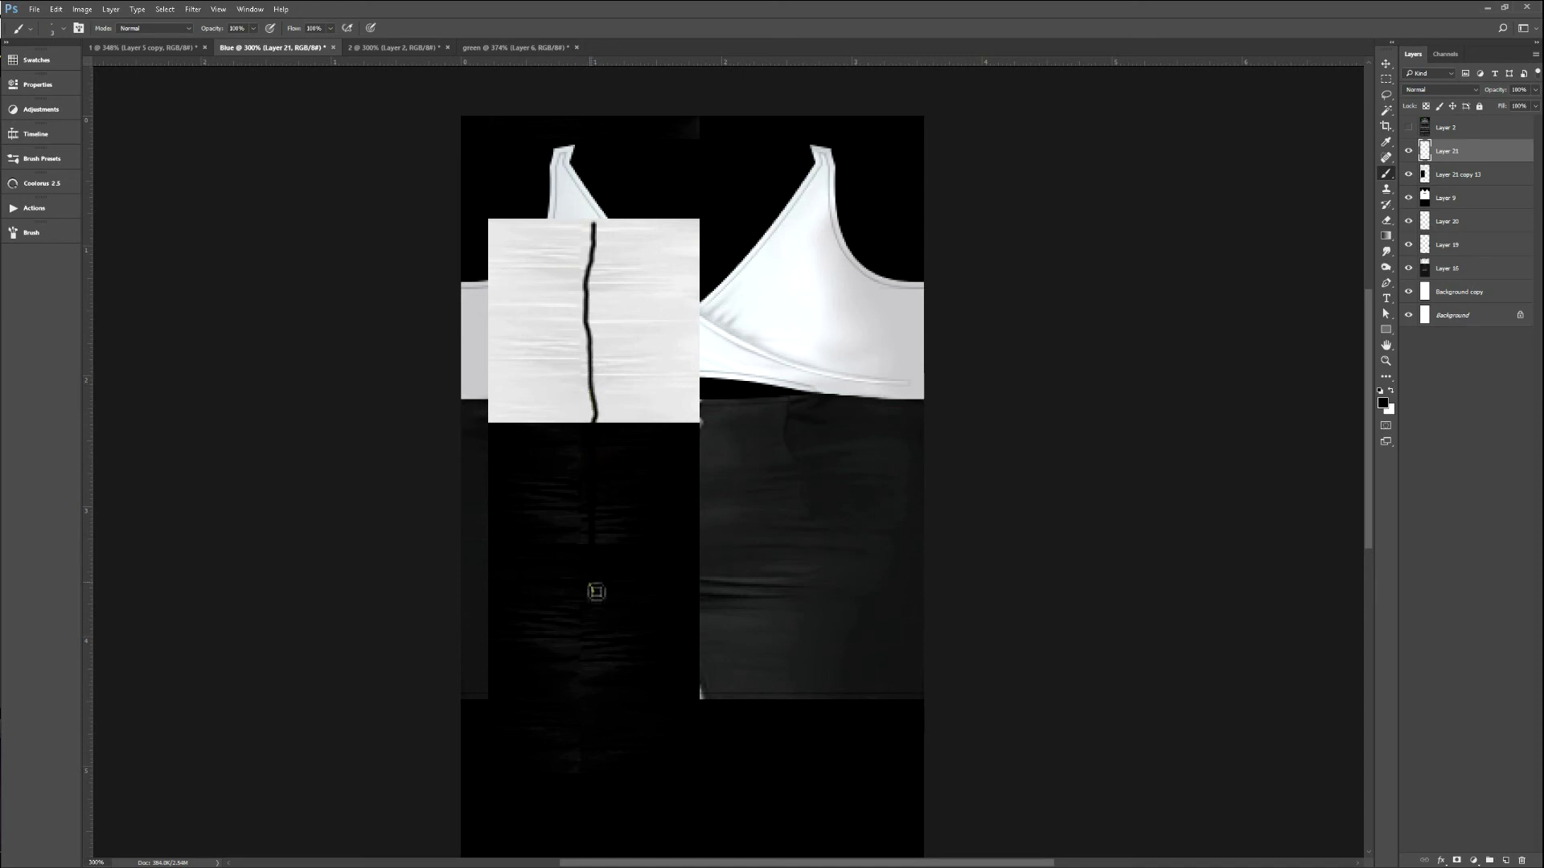
key(v)
mouse_move(624, 541)
mouse_down()
mouse_move(606, 550)
mouse_move(641, 524)
mouse_up()
Stretch the wavy line vertically so it extends beyond the white section and down to the folds' lower end.
key(ctrl+t)
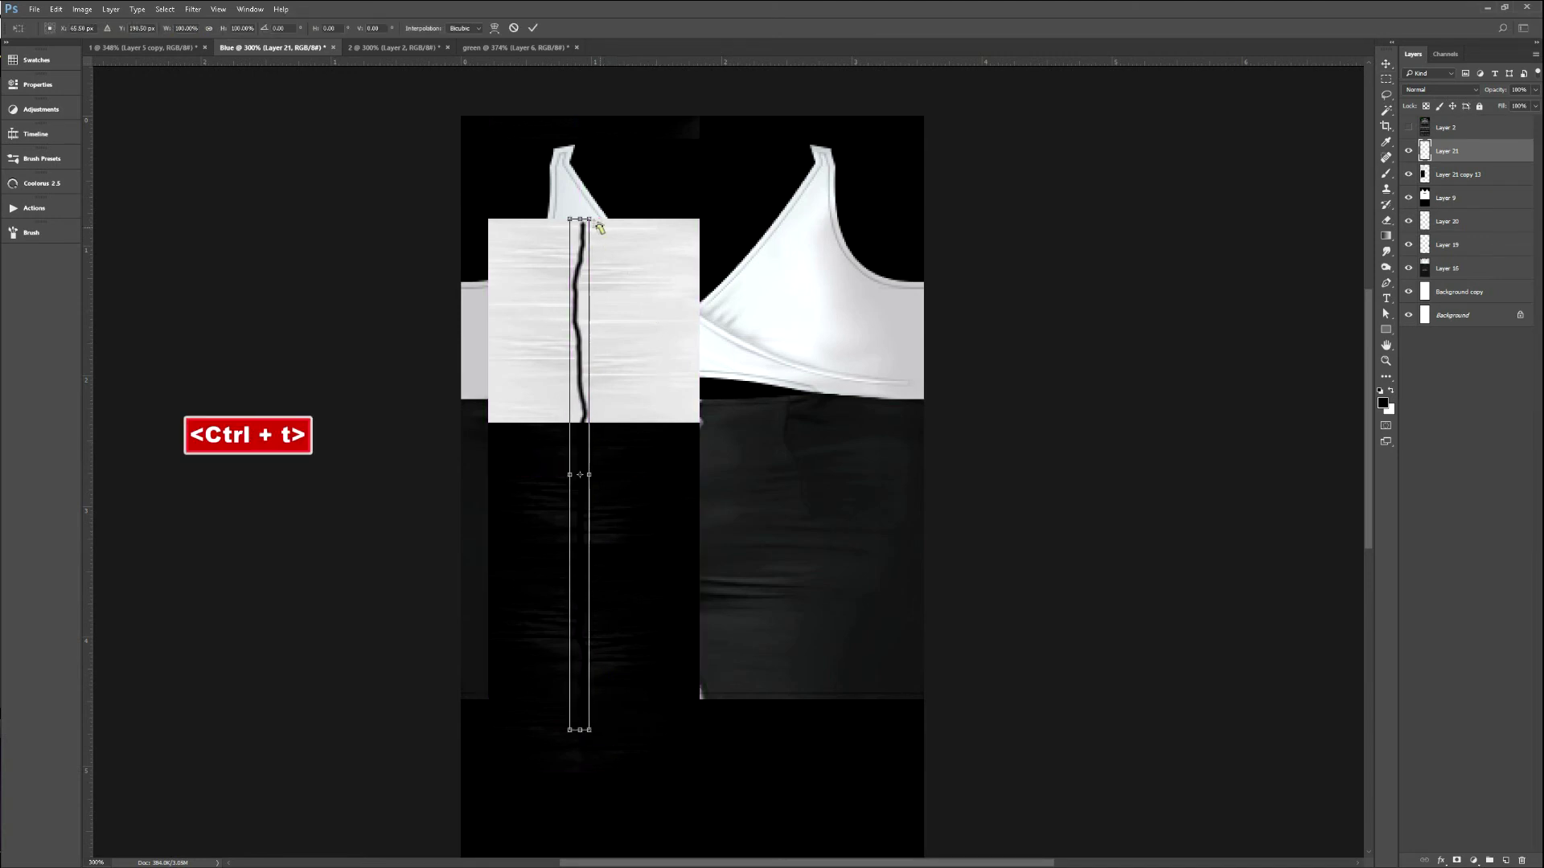
drag(581, 217, 581, 145)
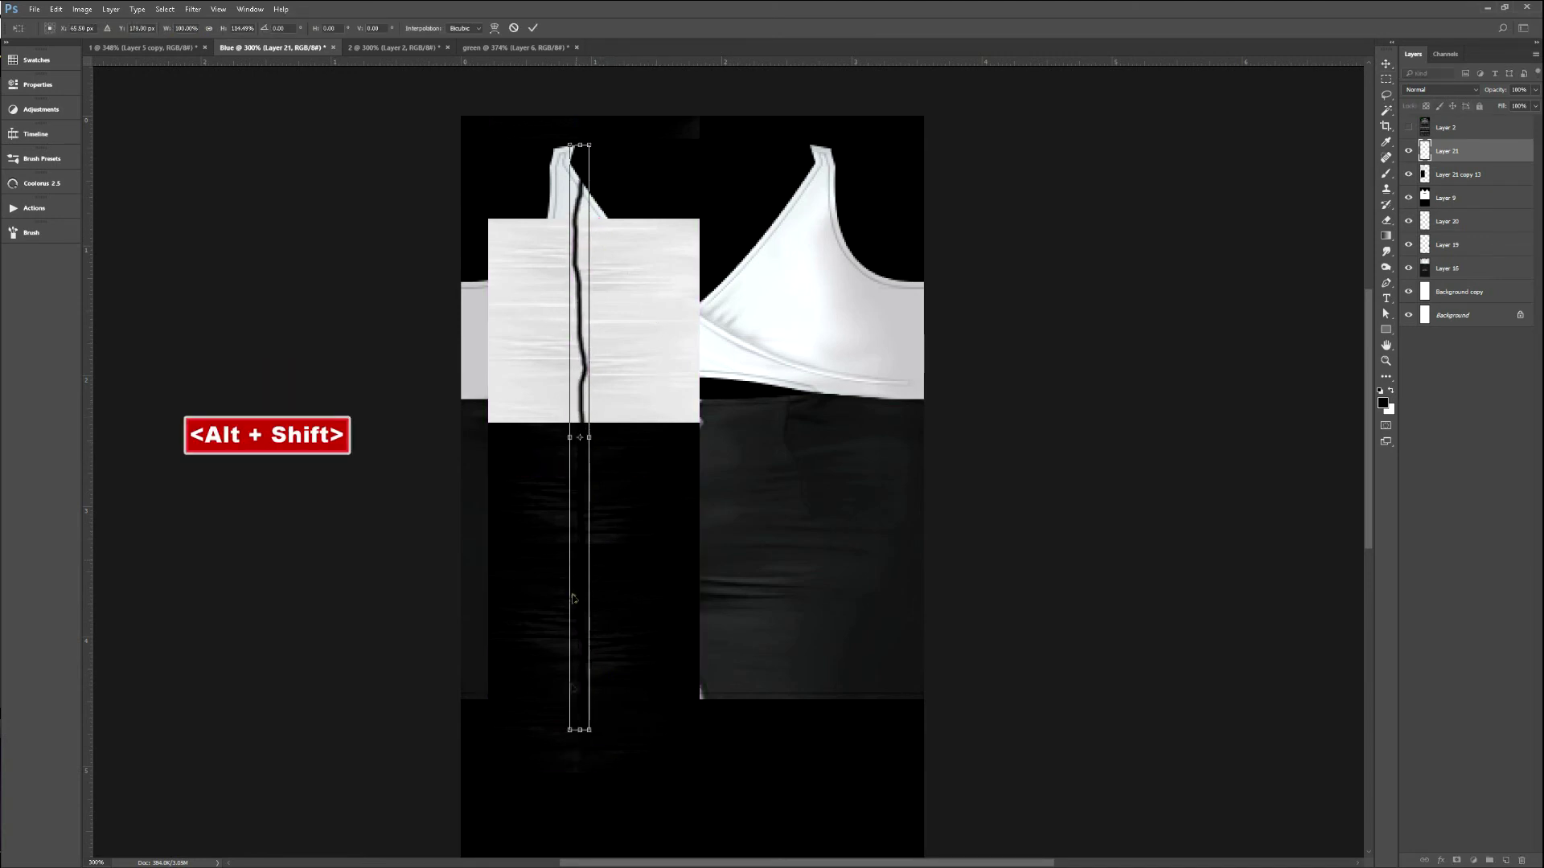
drag(576, 733, 576, 770)
key(Return)
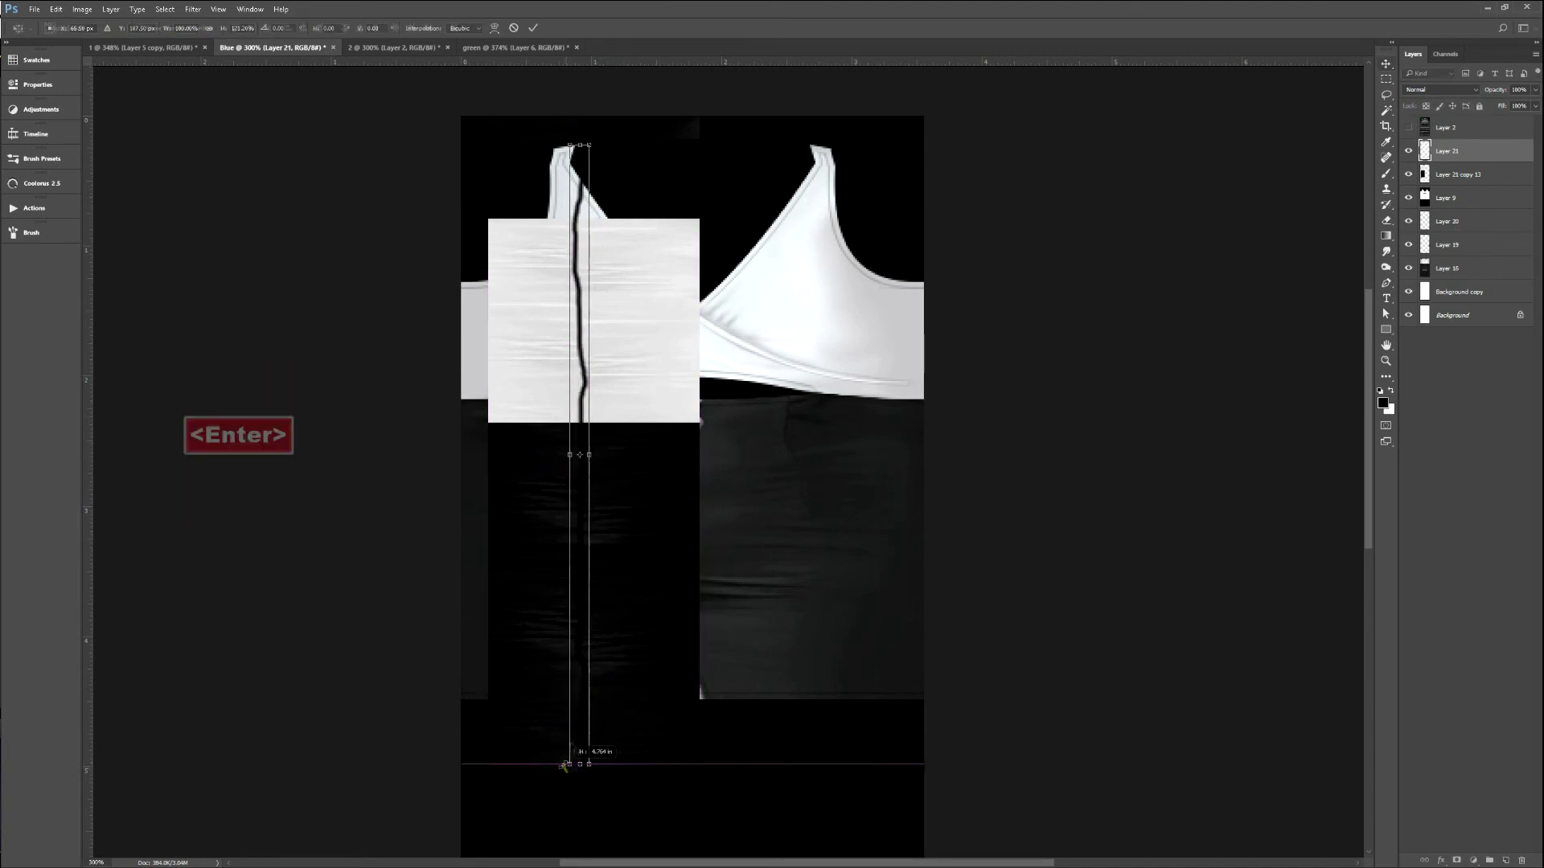
Load the wavy line as a selection, copy that strip from Layer 21 copy 13 to a new layer, and darken its midtones with Levels.
ctrl+click(1426, 152)
click(1429, 178)
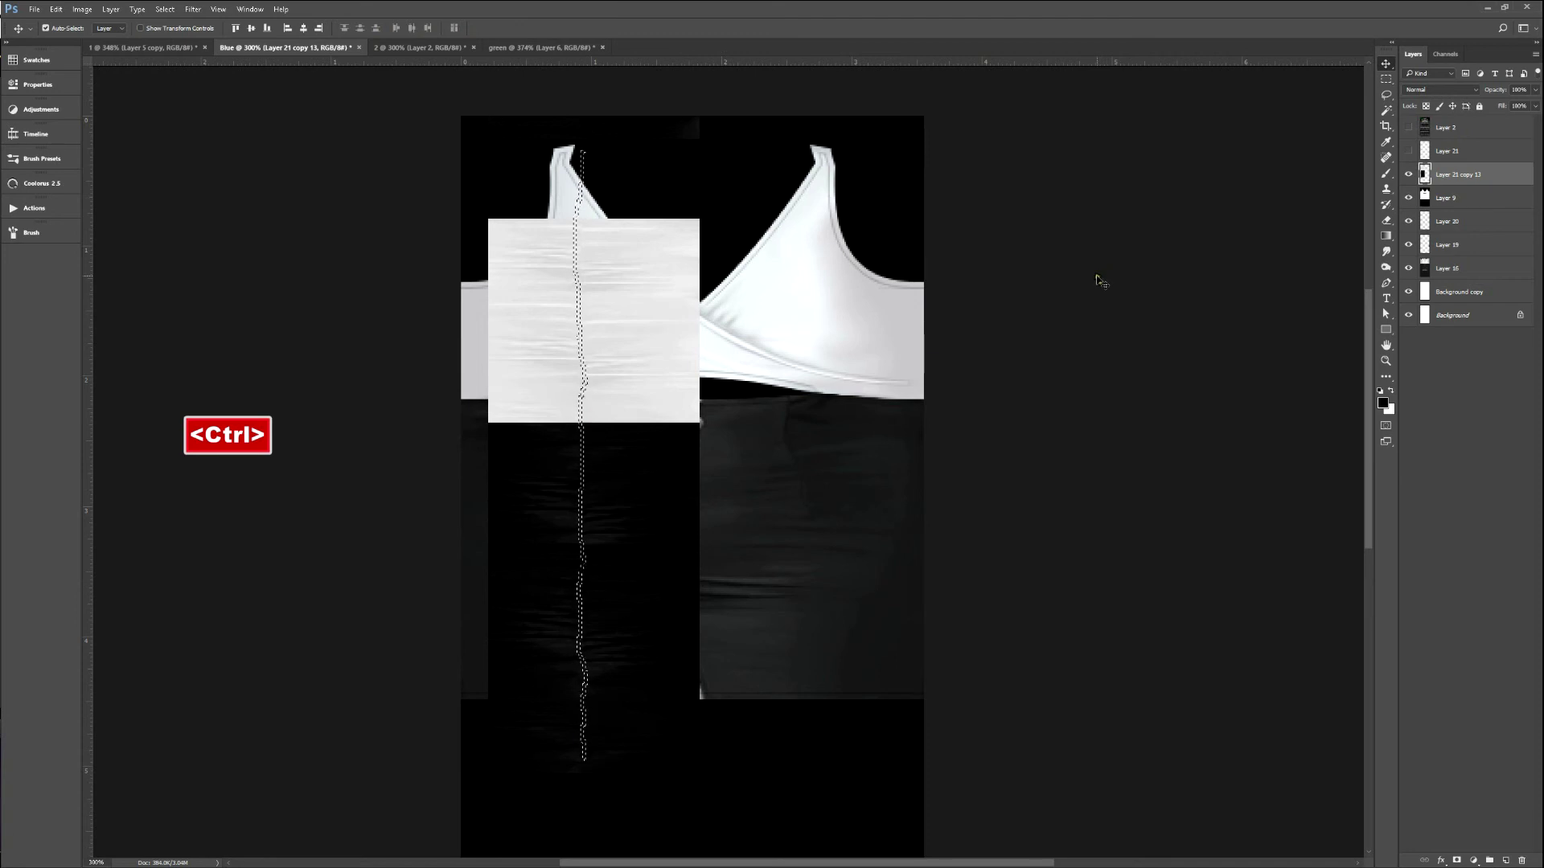
key(ctrl+j)
key(ctrl+l)
drag(963, 213, 978, 215)
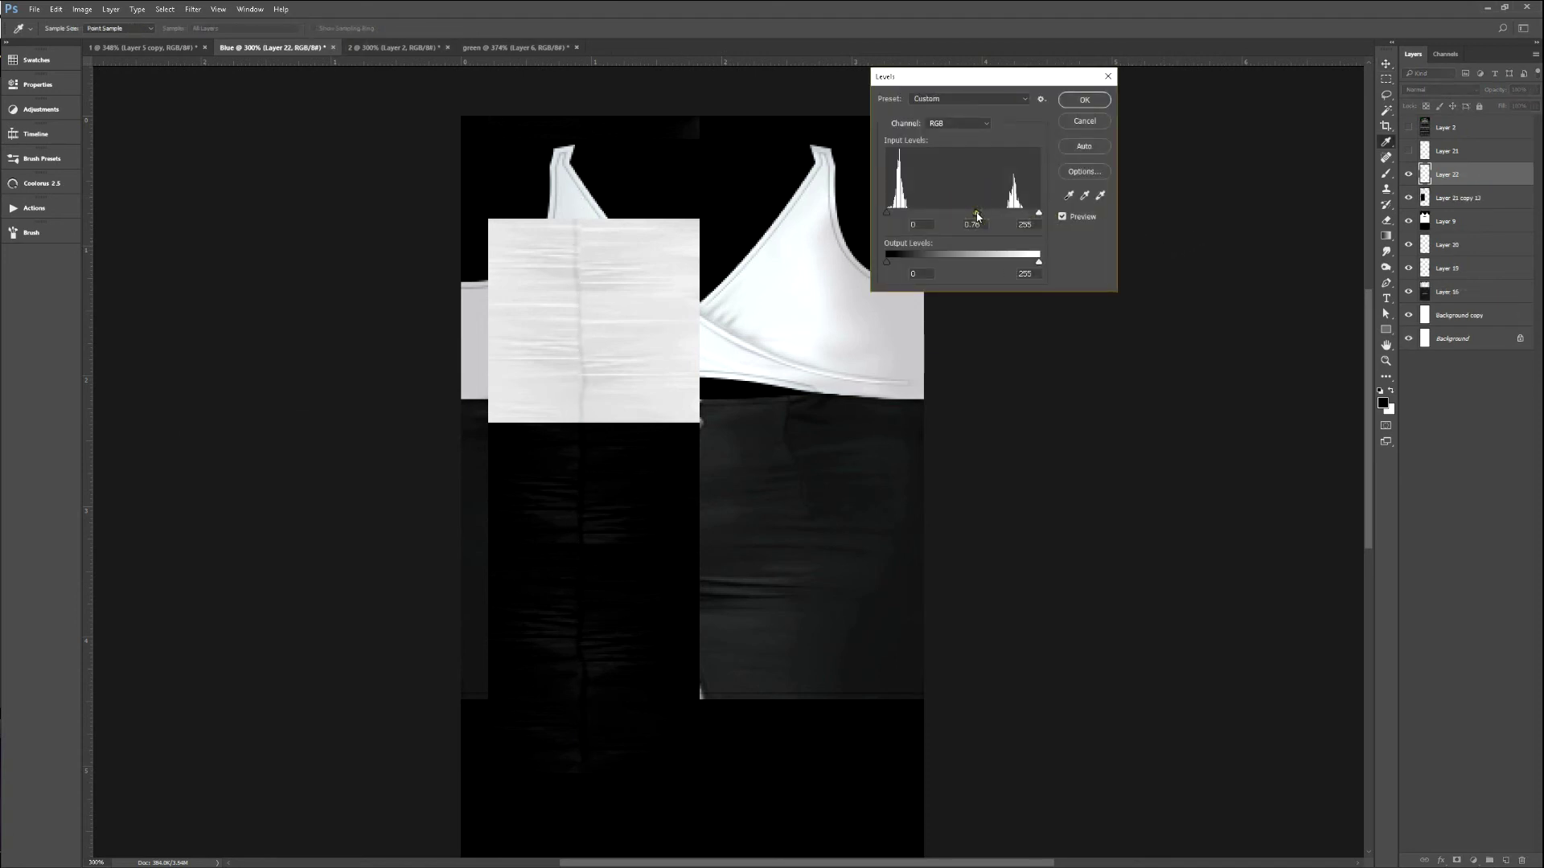
click(1102, 97)
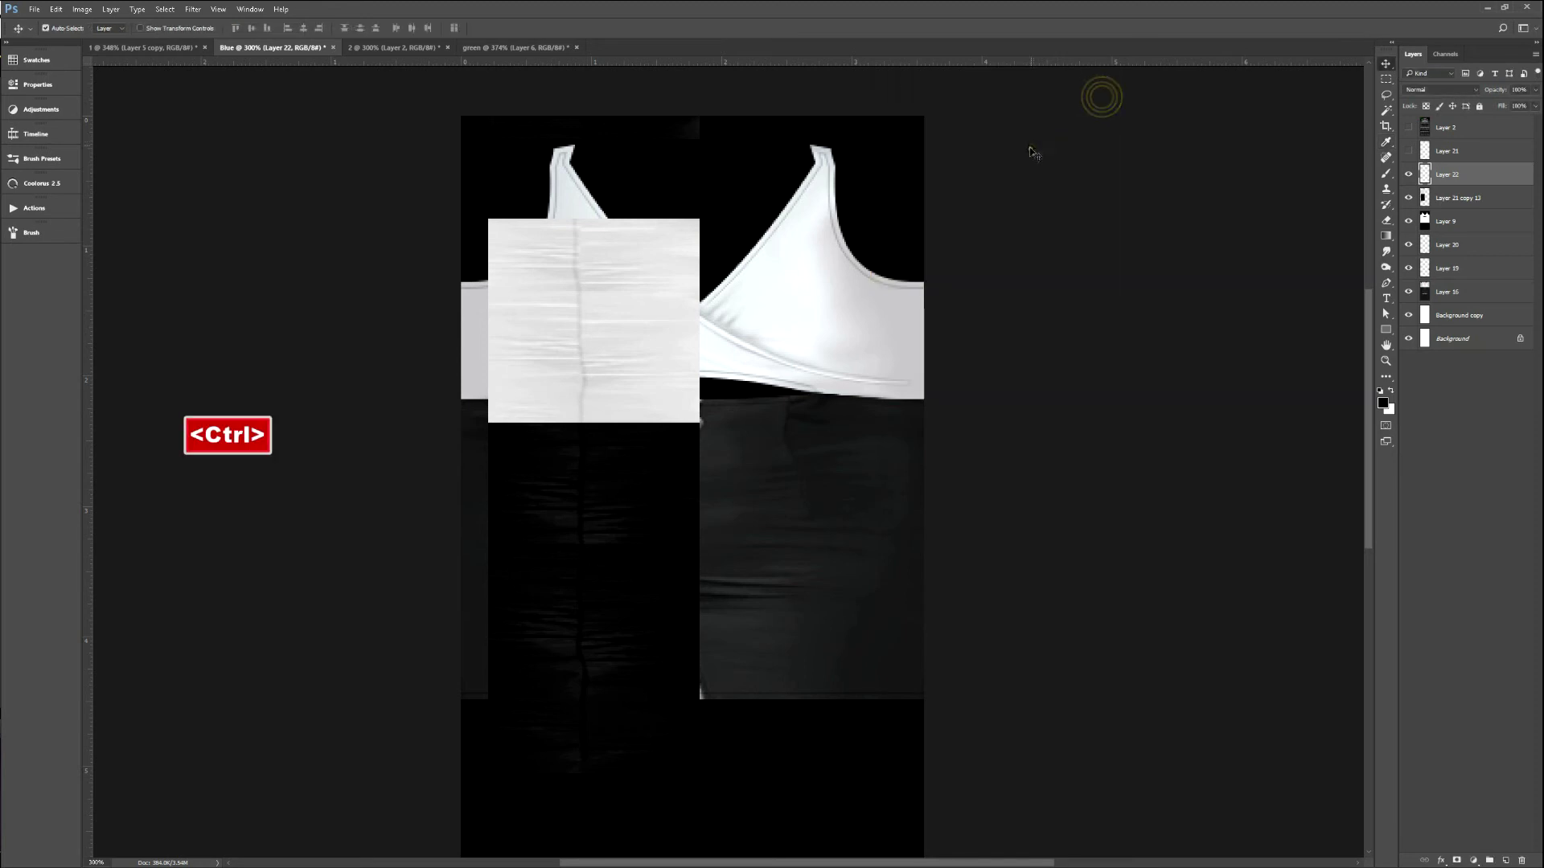
Duplicate the darkened seam strip, invert the copy's colors, and nudge it slightly left.
key(ctrl+j)
key(ctrl+i)
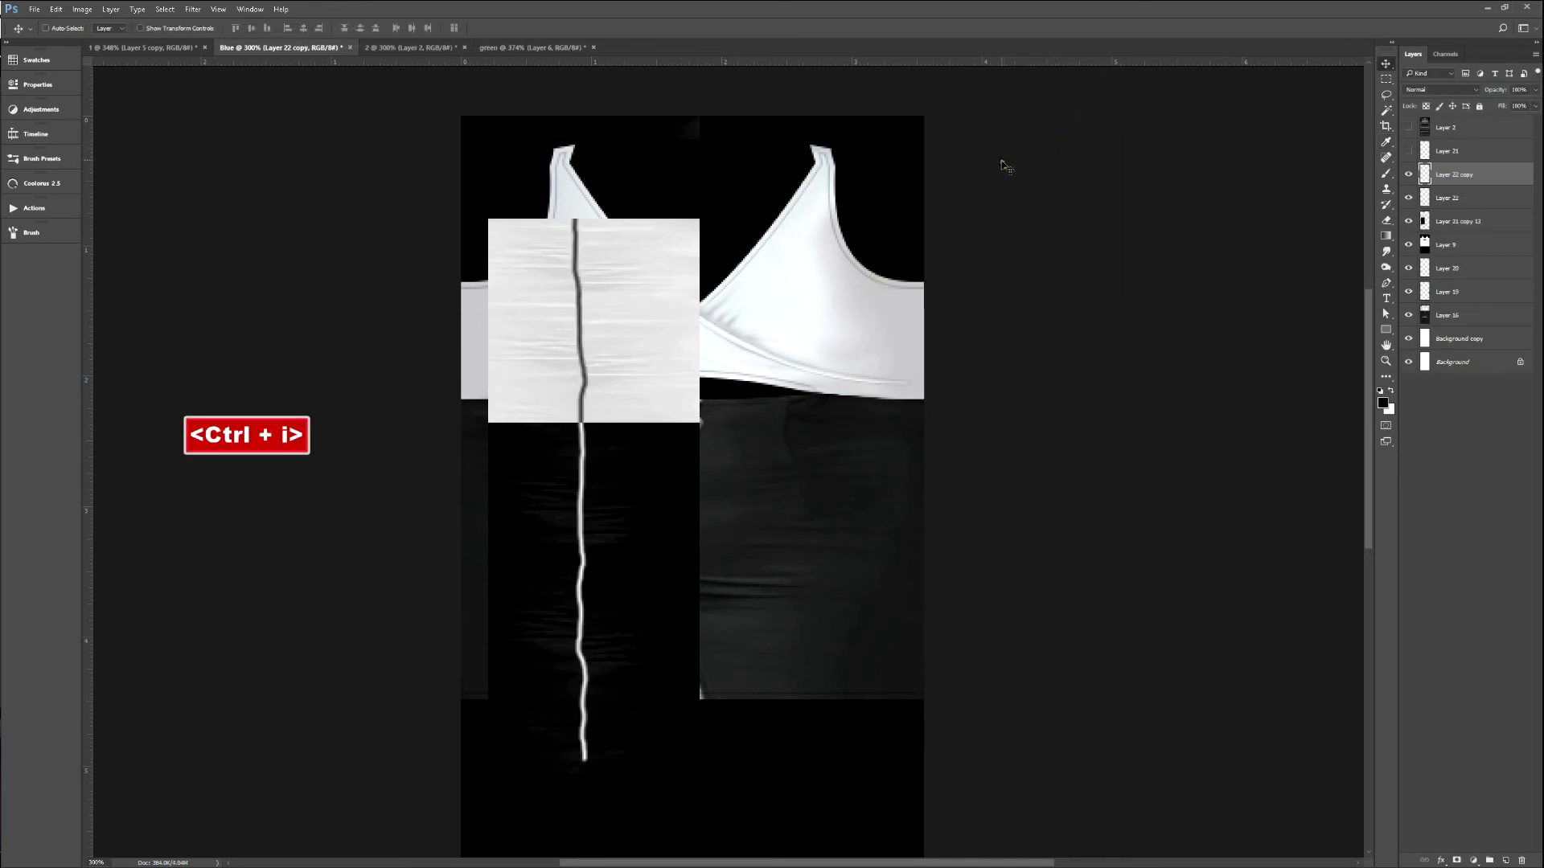
key(v)
key(Left)
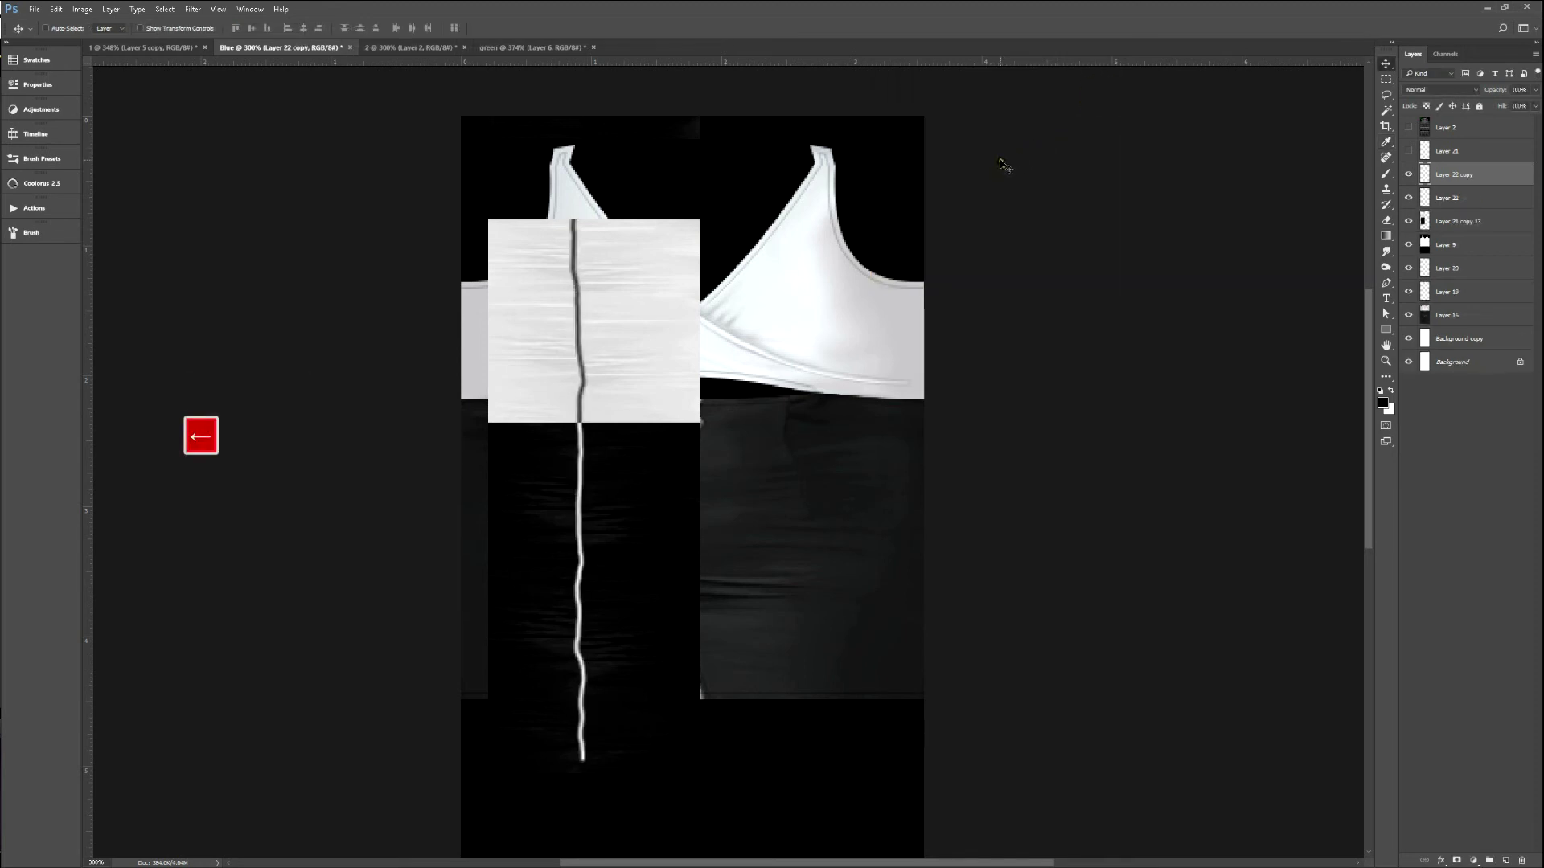
key(Left)
key(Right)
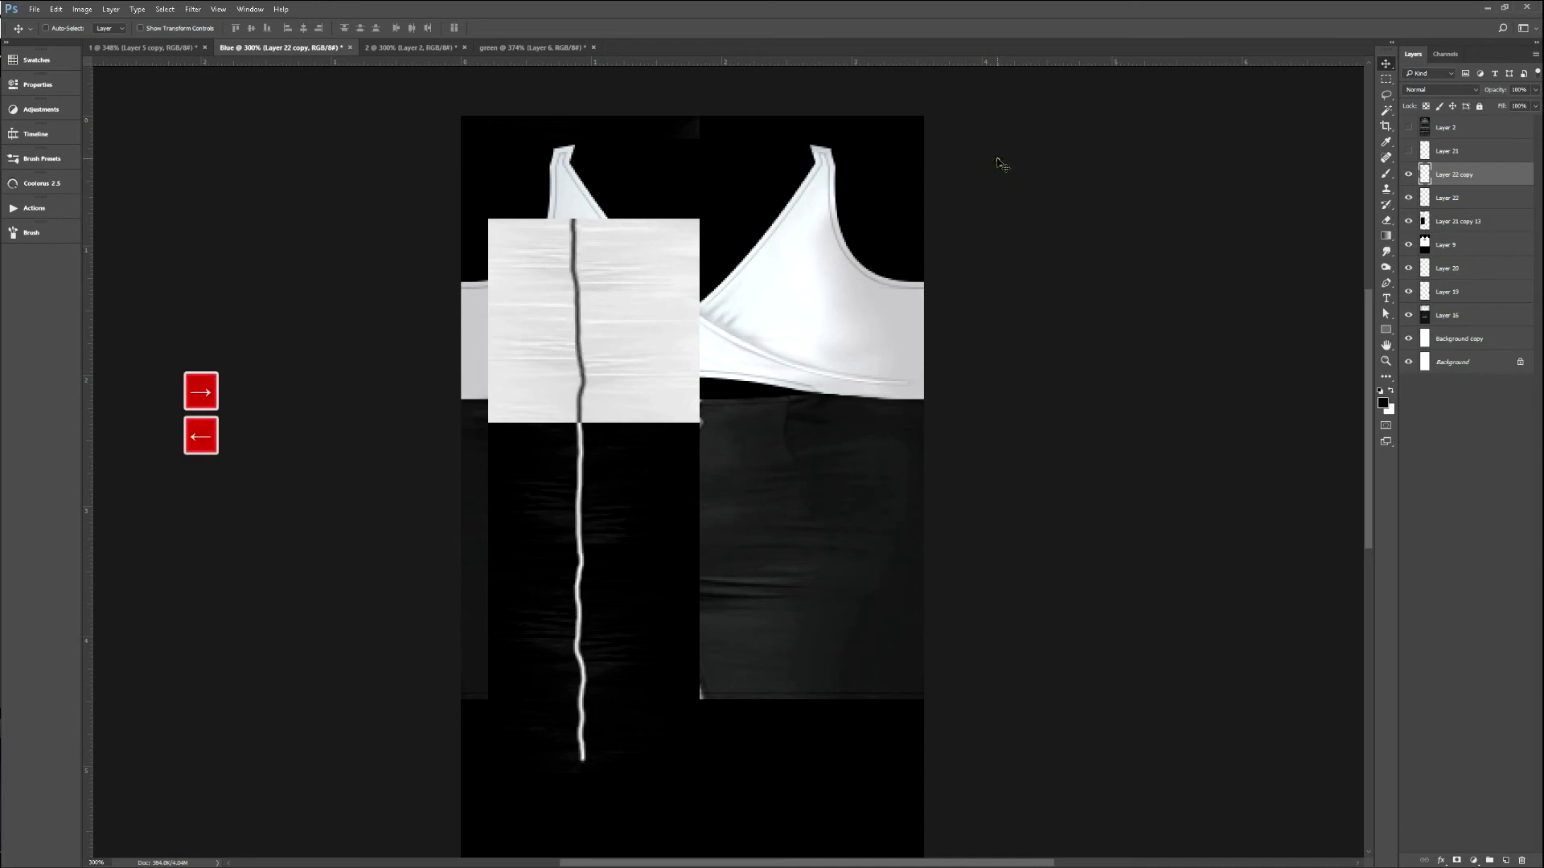
key(Left)
key(Left)
key(Right)
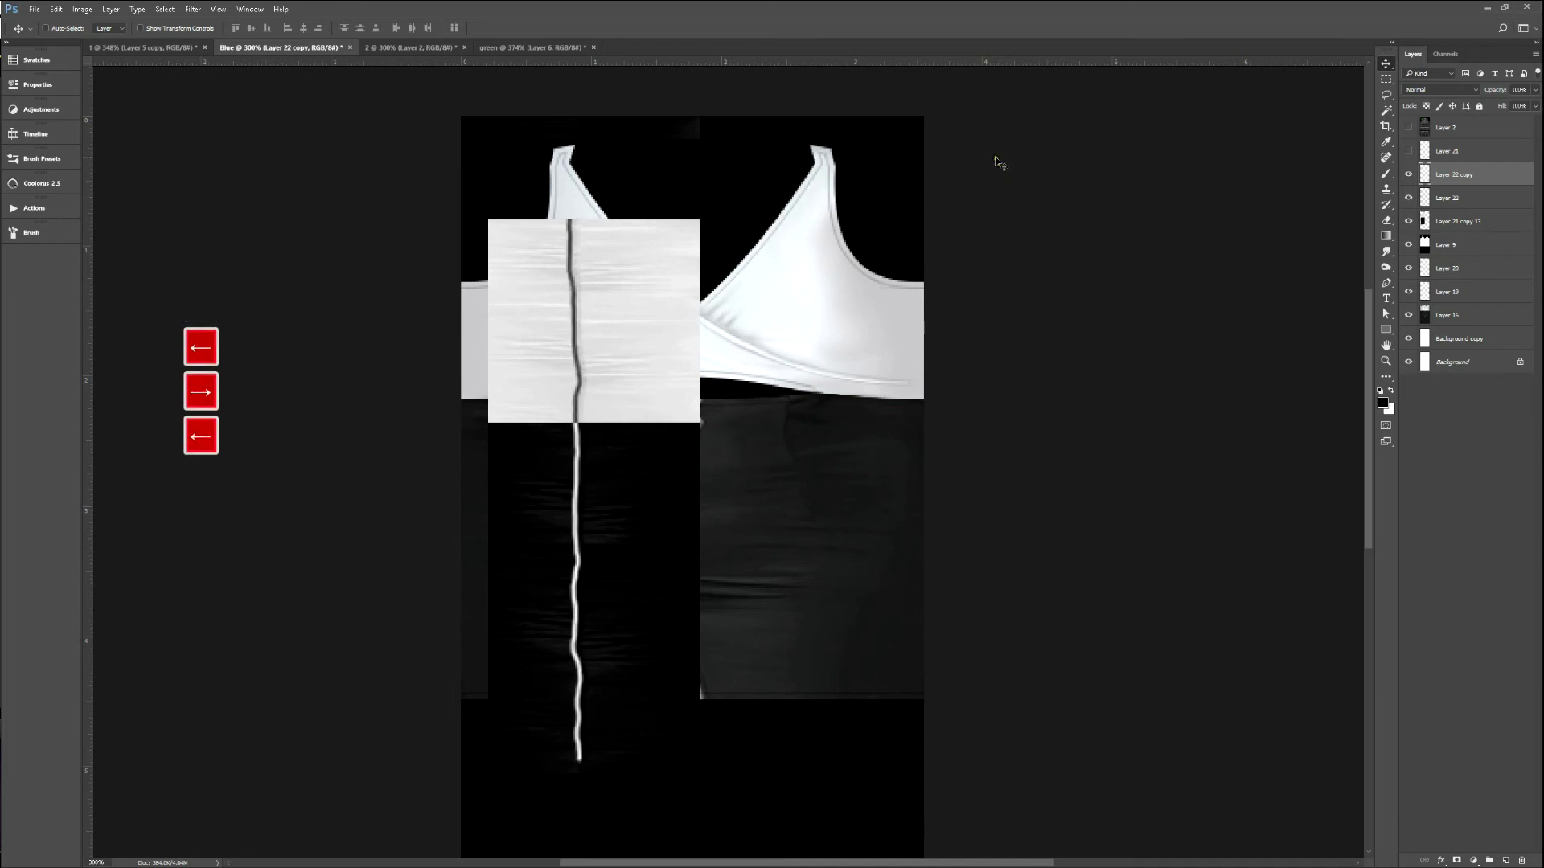
Duplicate the inverted strip, invert the new copy, and nudge it sideways so only a thin line of the strip below shows.
key(ctrl+j)
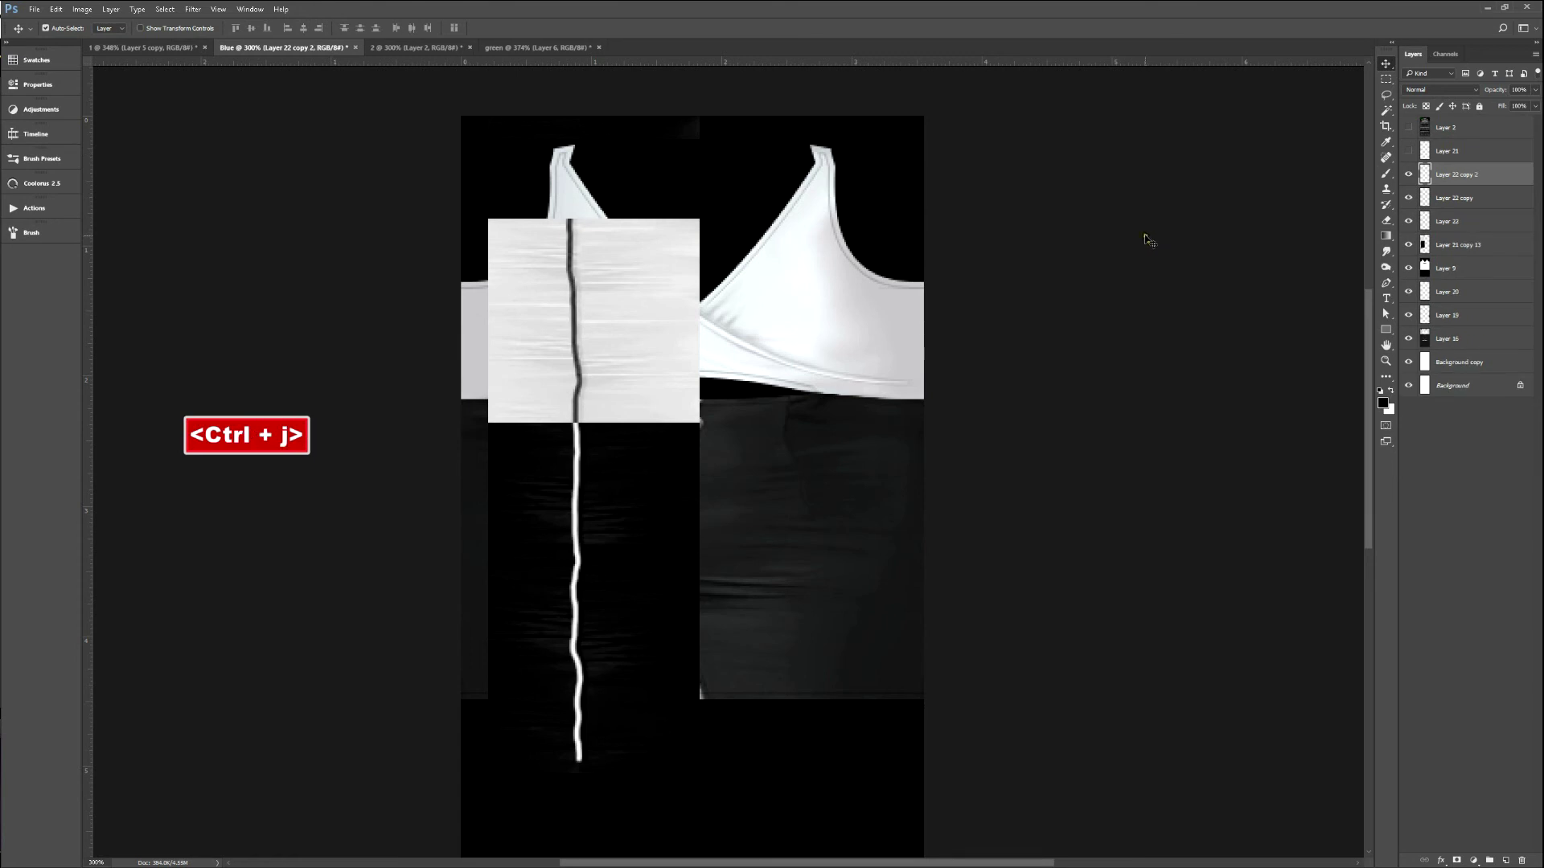
key(ctrl+i)
key(v)
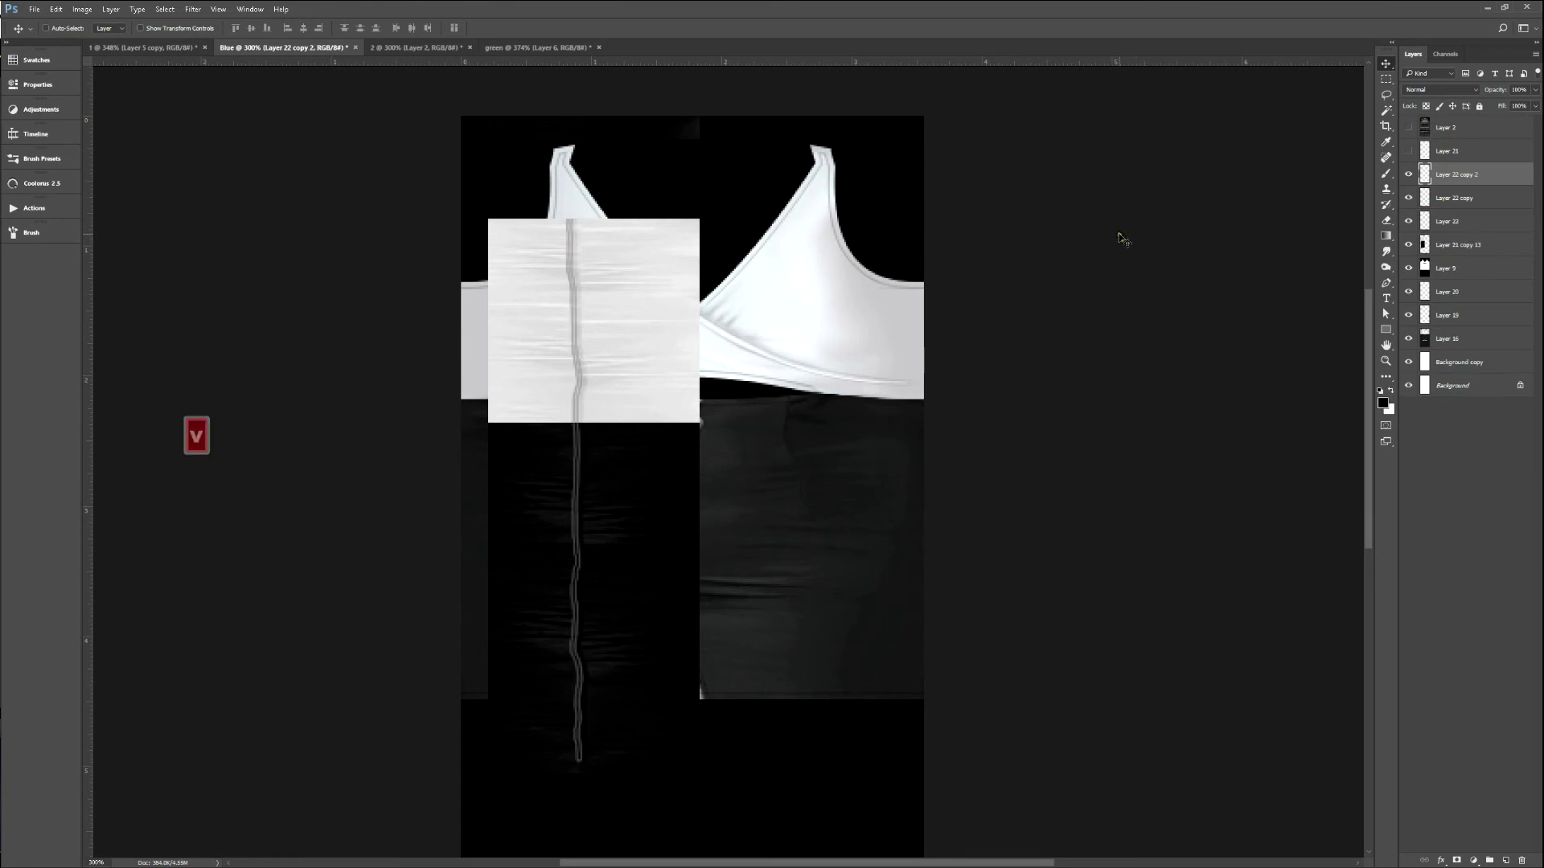
key(Left)
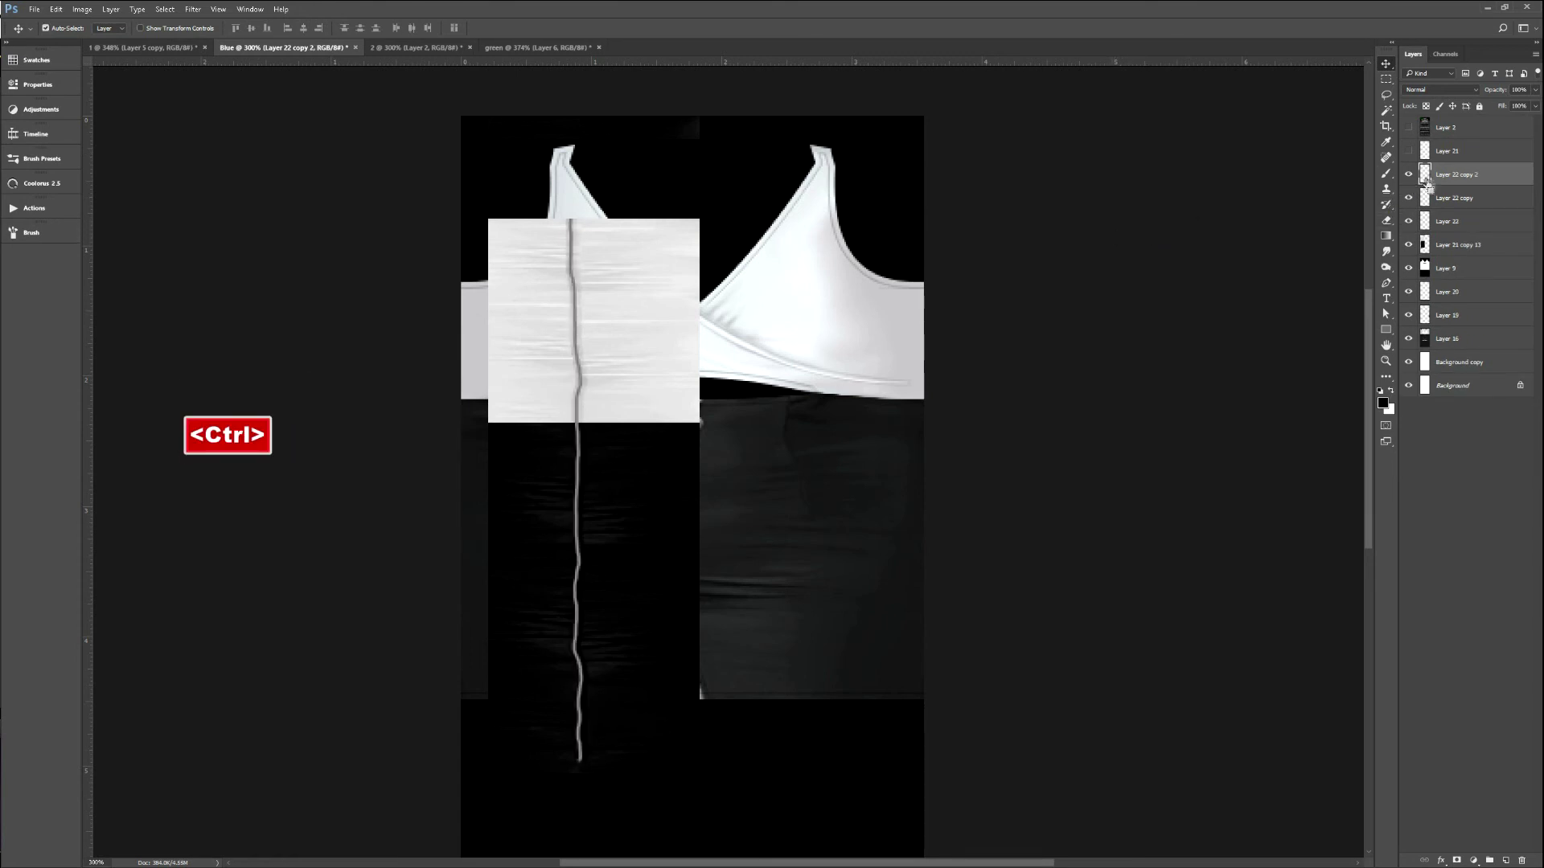
Cut the shape of Layer 22 copy 2 out of Layer 22 copy, hide the upper copy, and reduce the remaining line's opacity.
ctrl+double_click(1420, 176)
key(ctrl)
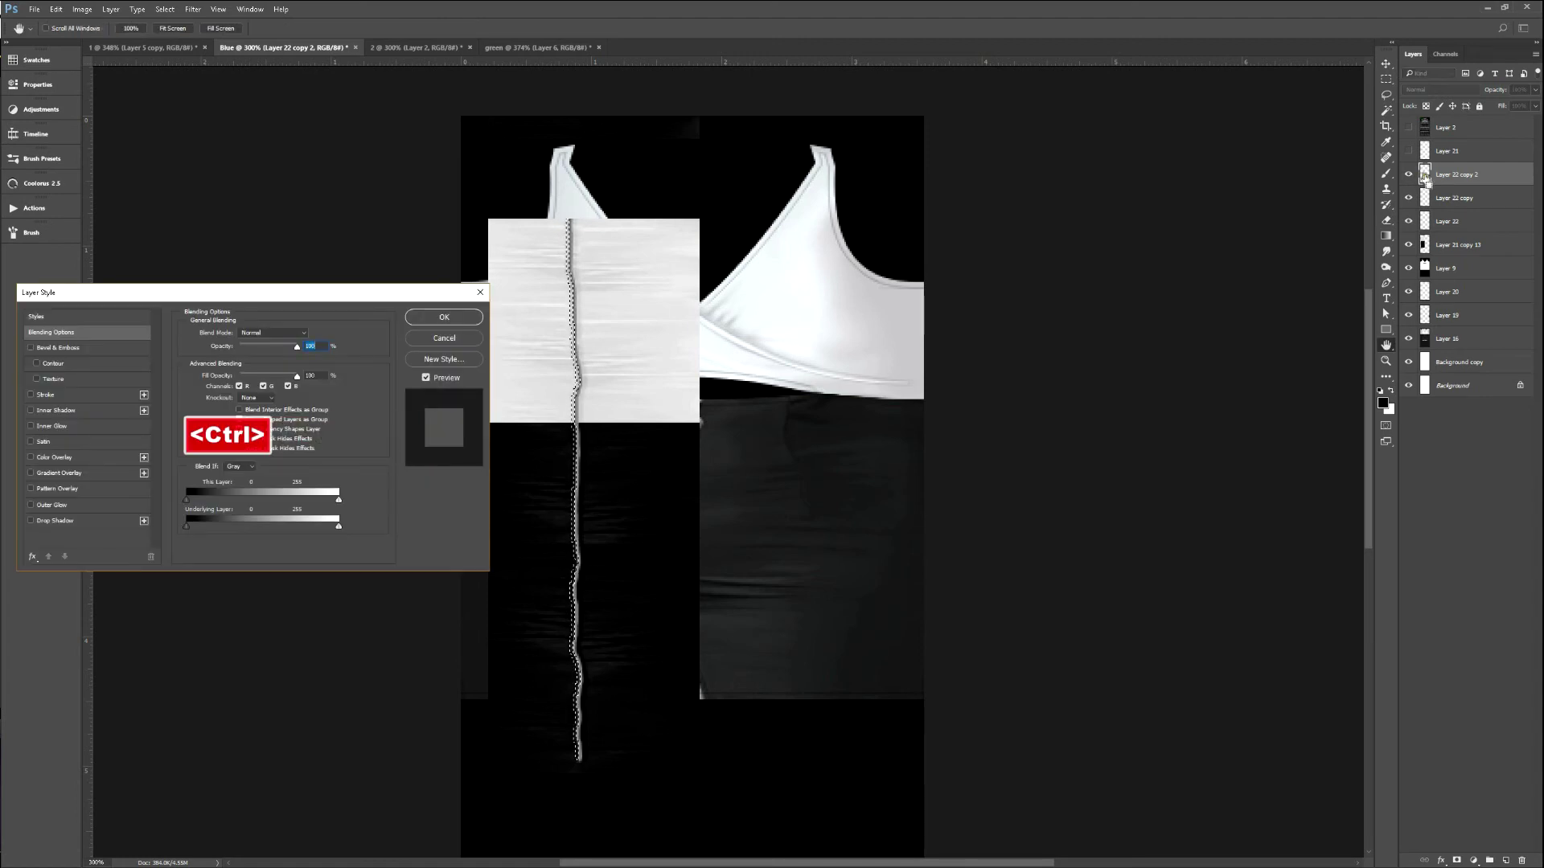
ctrl+click(1424, 177)
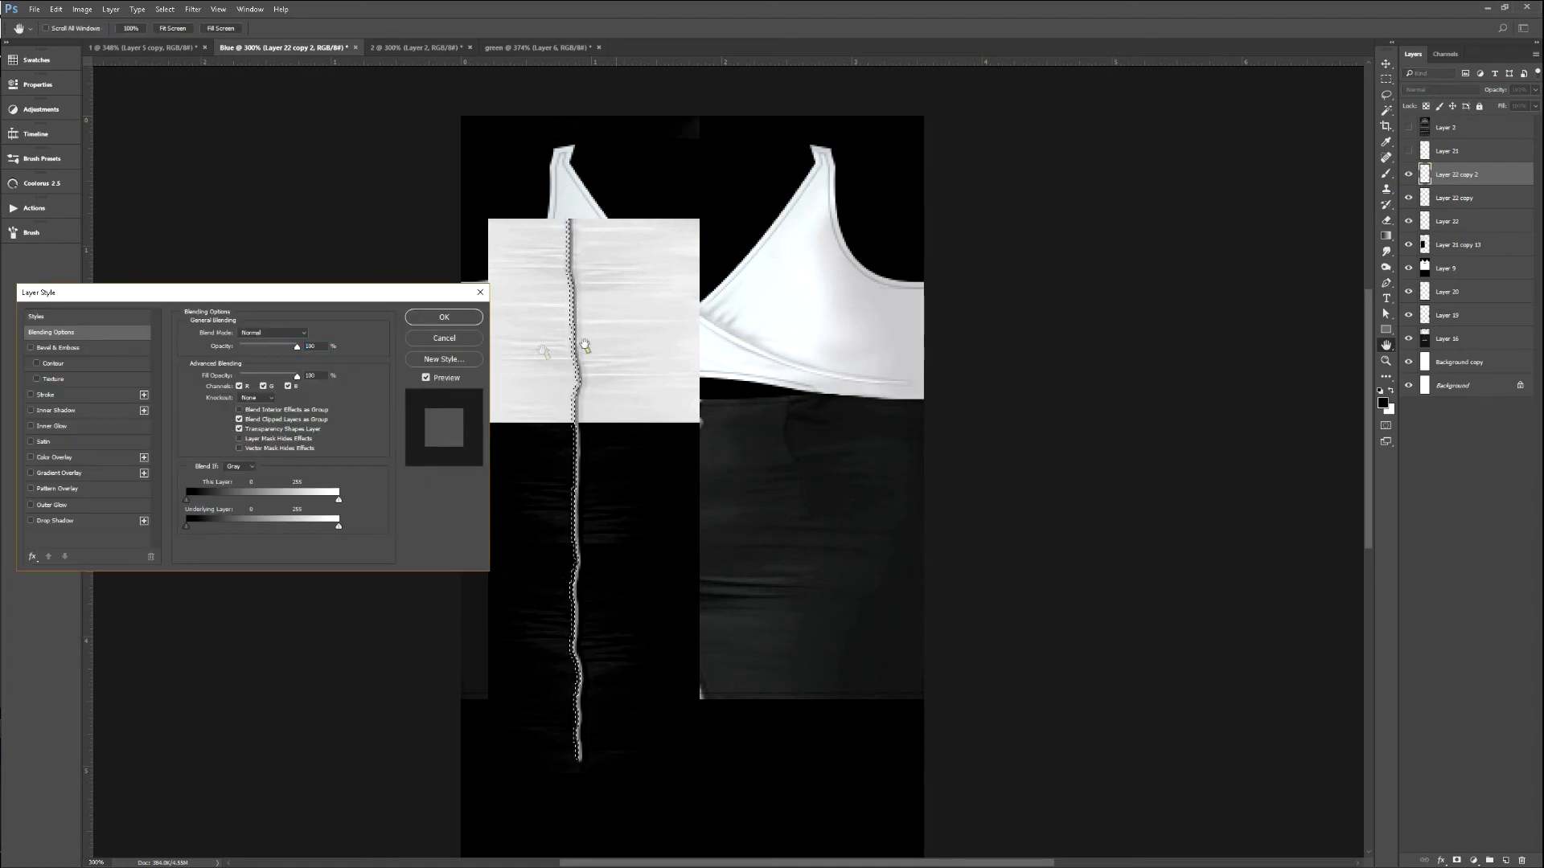
key(Return)
click(1407, 175)
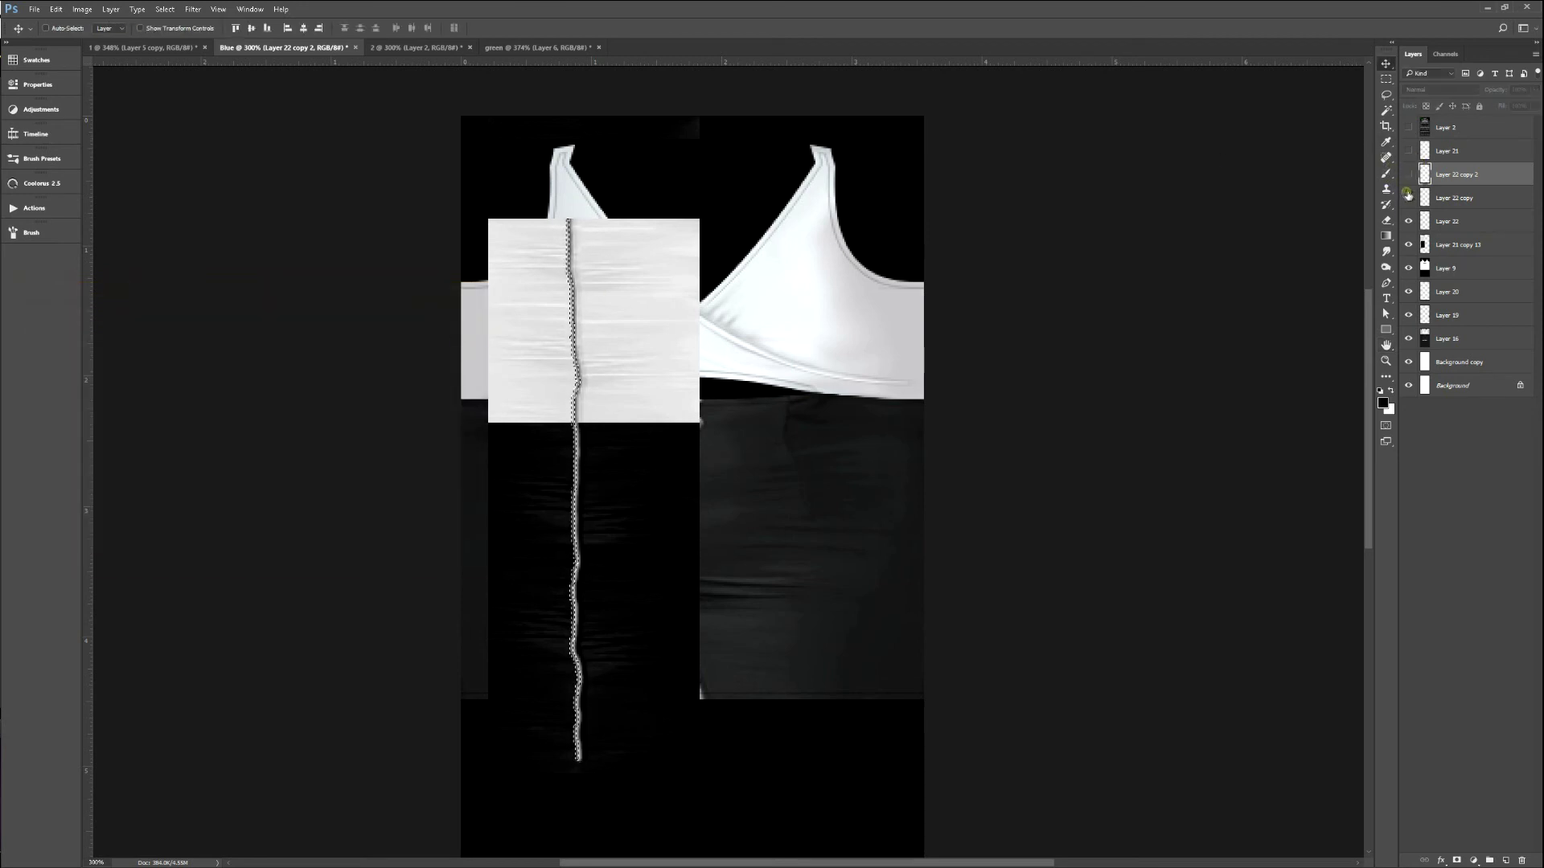
click(1431, 199)
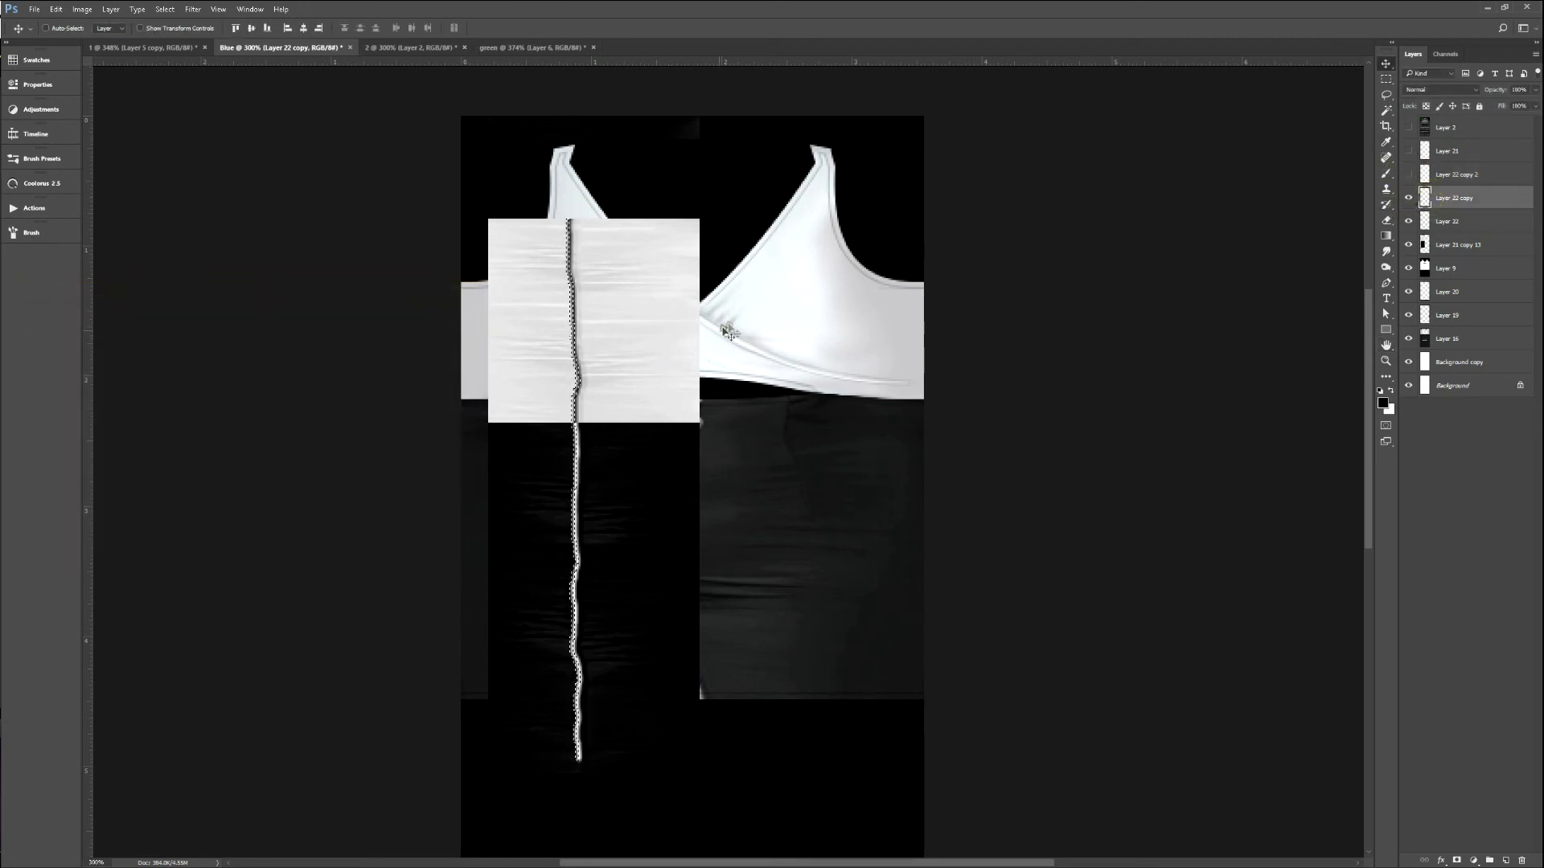
key(Delete)
key(ctrl+d)
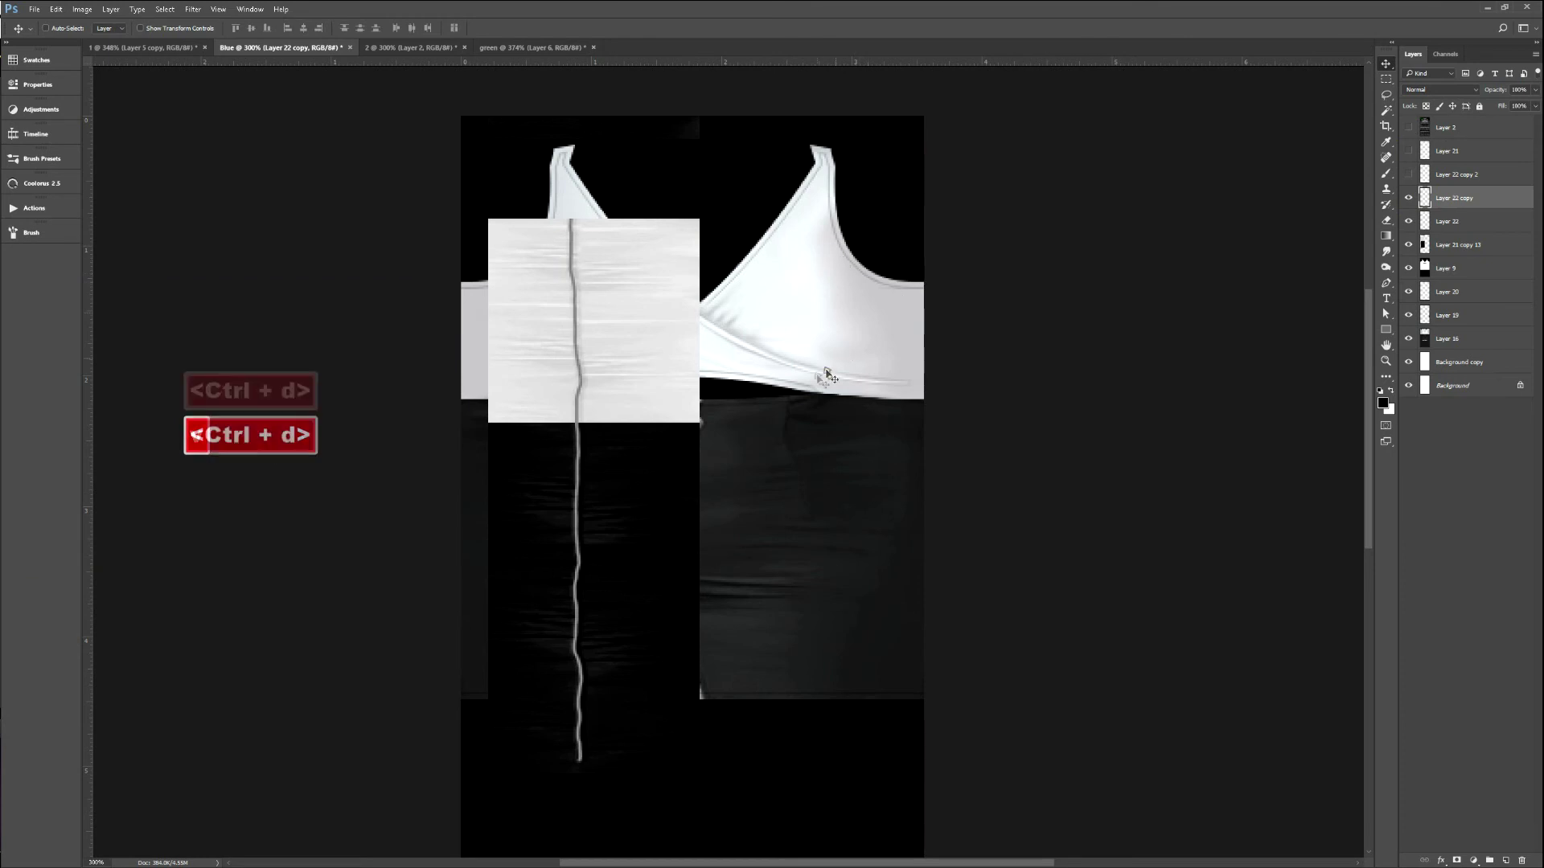
key(v)
key(4)
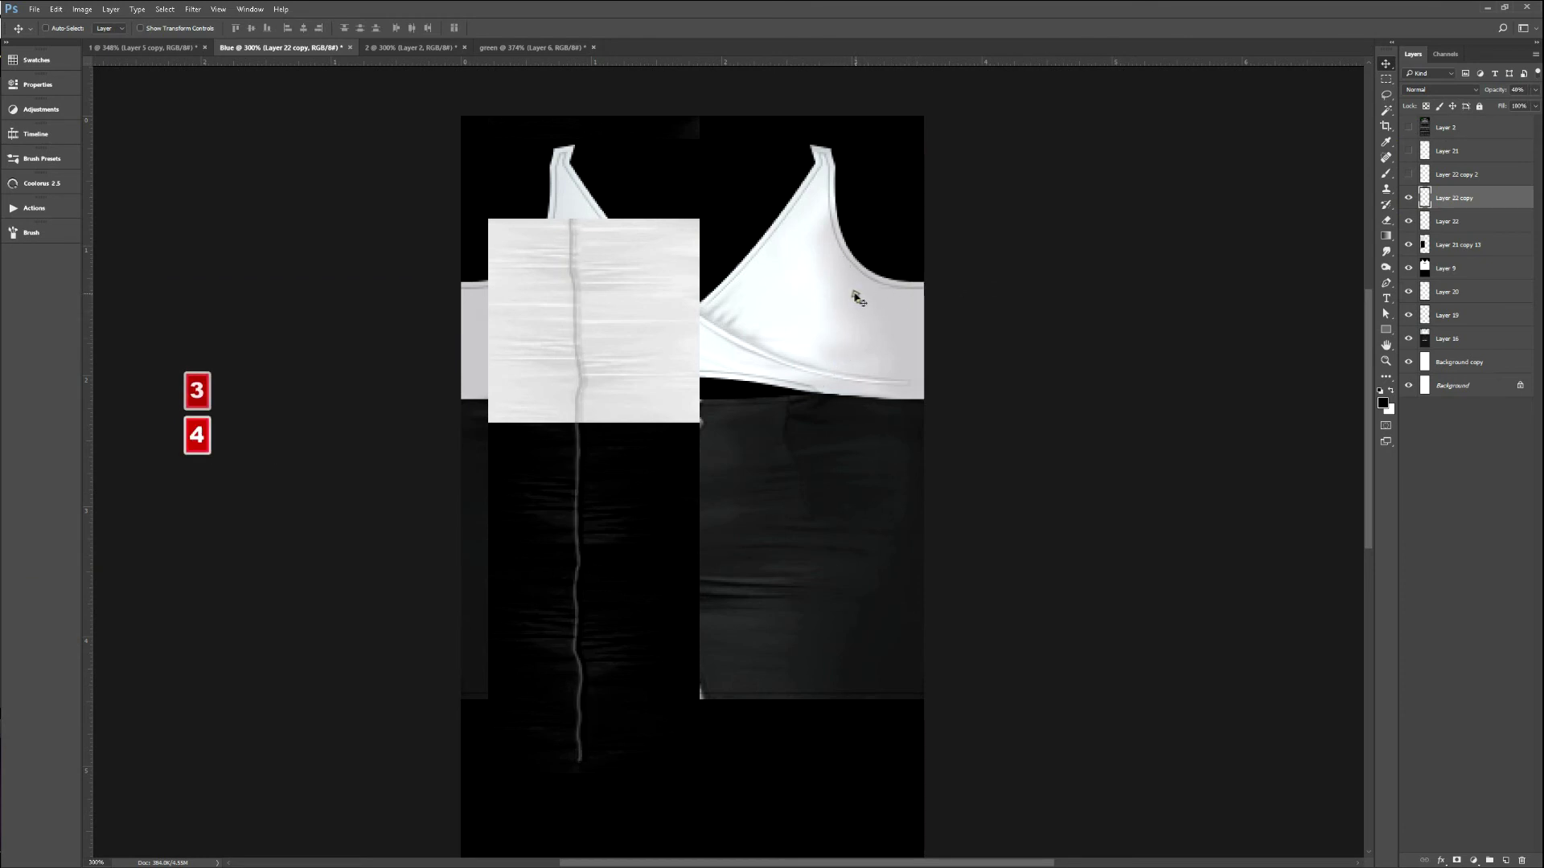
Partly erase the seam's highlight line, then merge it with Layer 22 and Layer 21 copy 13 into one layer.
key(e)
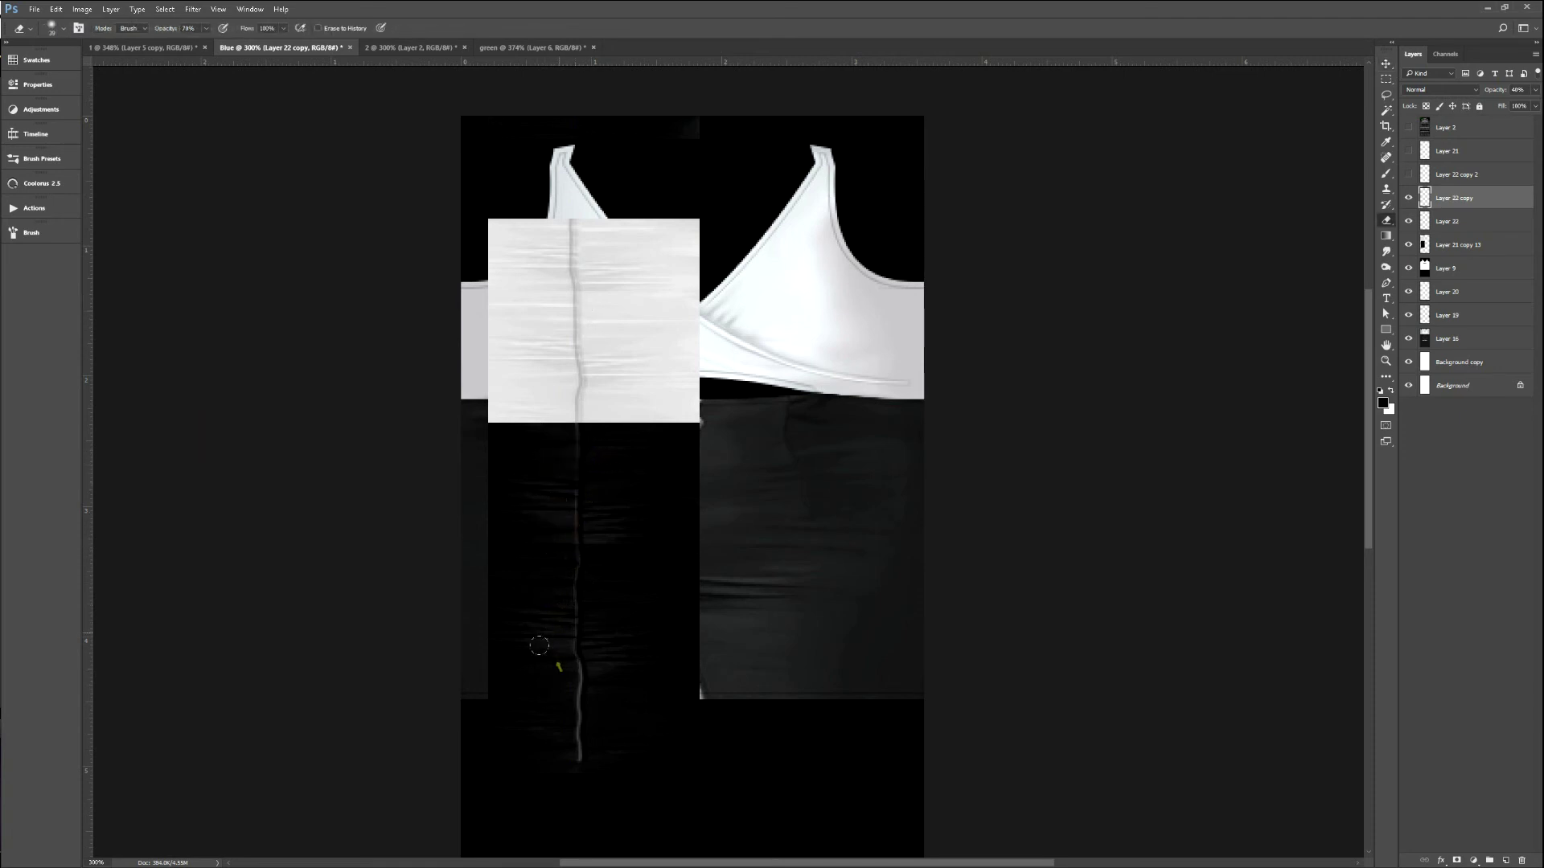
key(ctrl+e)
click(1412, 222)
click(1412, 220)
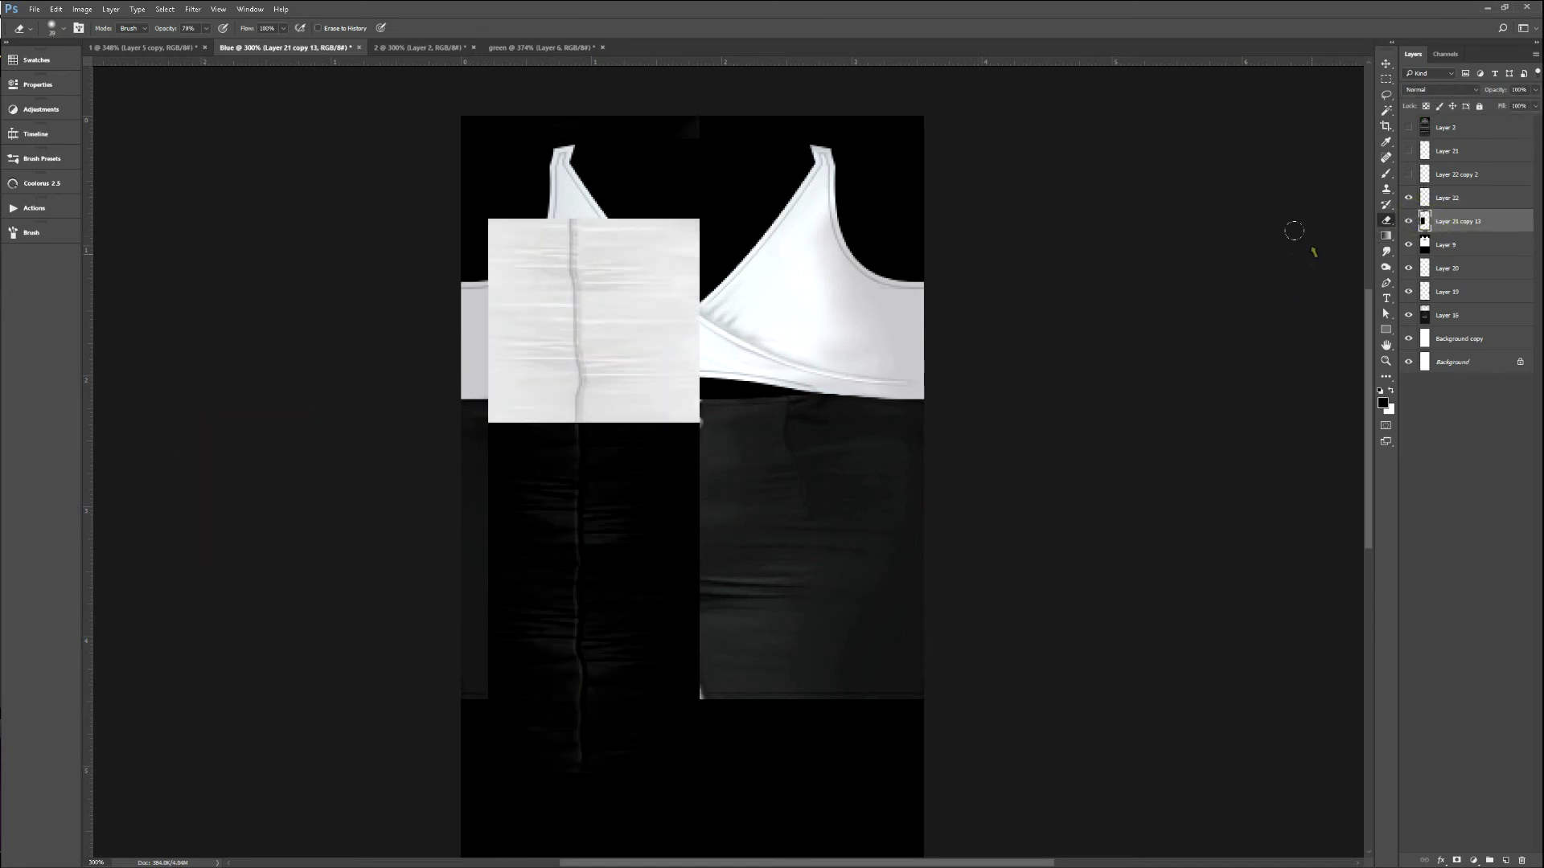
shift+click(1435, 200)
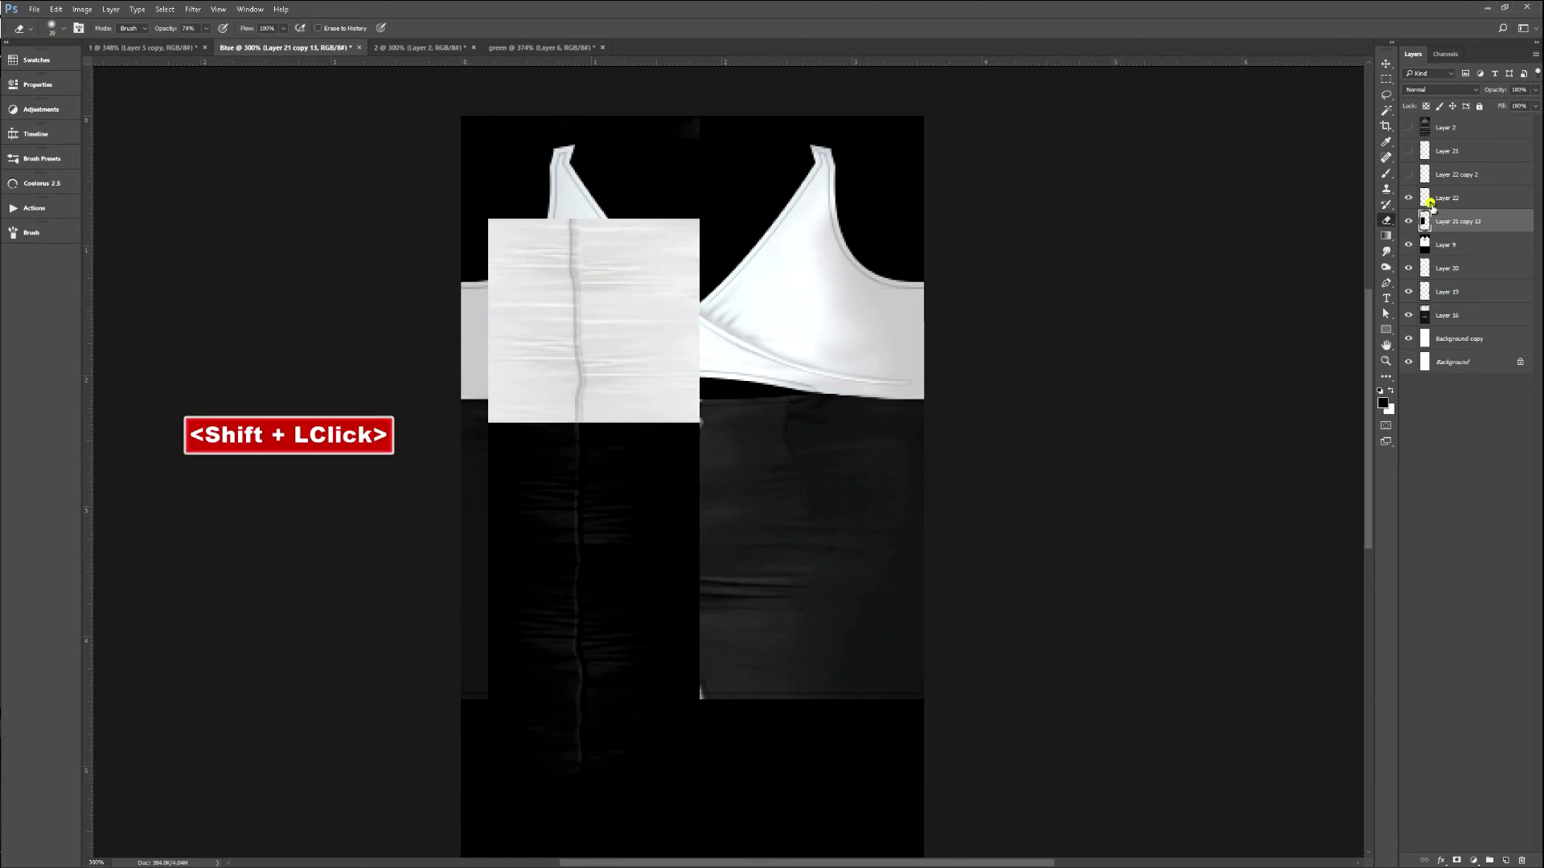
key(ctrl+e)
Move the merged ruched piece over the middle of the outfit and fade out both of its side edges with a soft eraser.
key(v)
drag(564, 501, 717, 457)
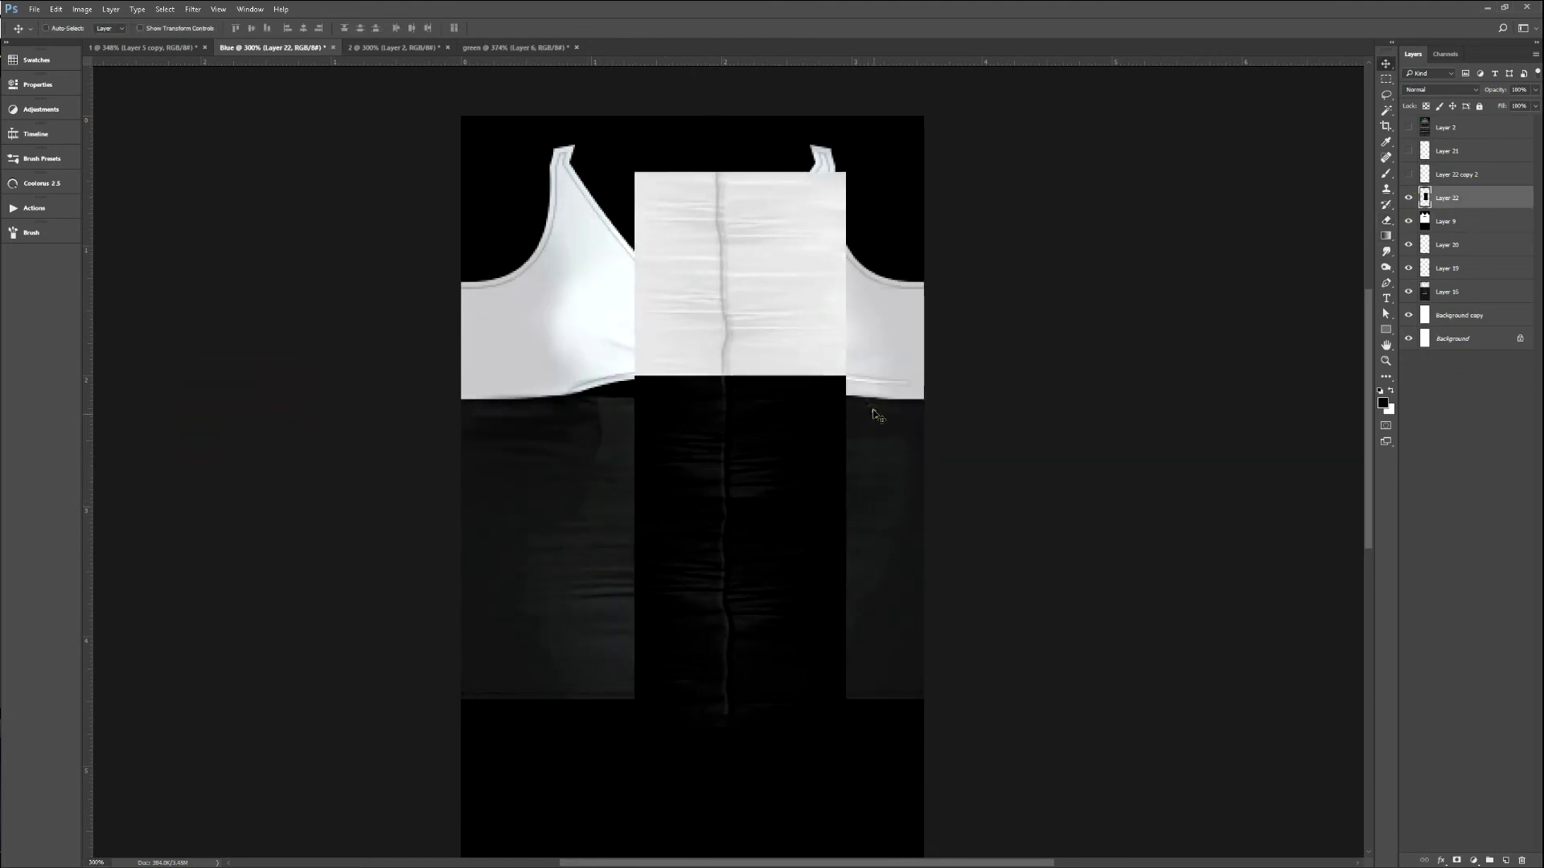
key(s)
key(e)
ctrl+alt+right_click(799, 286)
drag(832, 177, 821, 361)
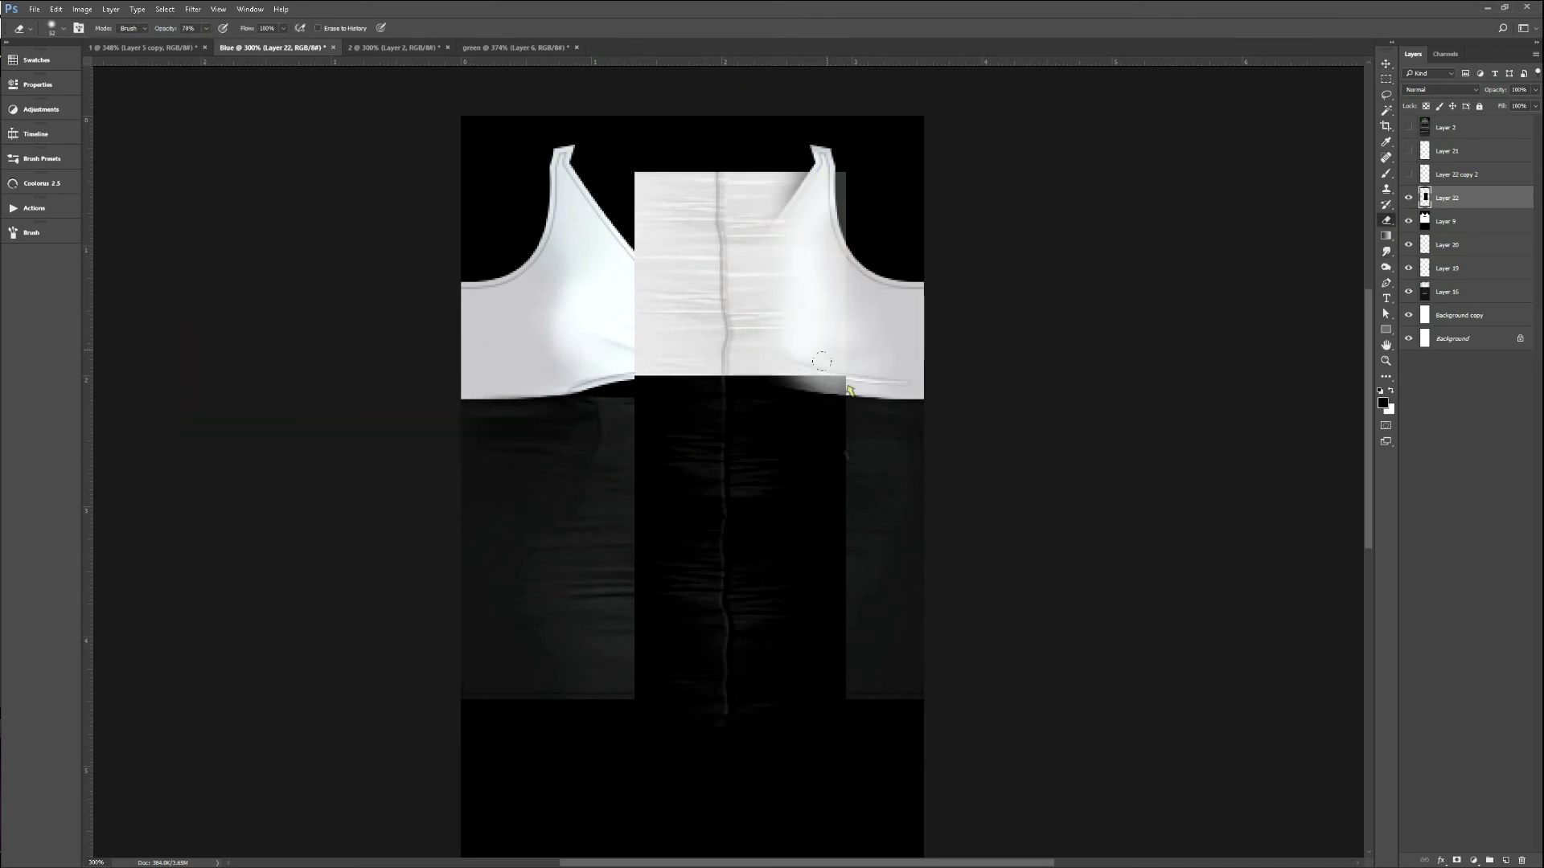
mouse_move(534, 282)
mouse_down()
mouse_move(607, 172)
mouse_move(599, 370)
mouse_up()
drag(586, 476, 616, 706)
mouse_move(596, 322)
mouse_down()
mouse_move(595, 165)
mouse_move(599, 338)
mouse_up()
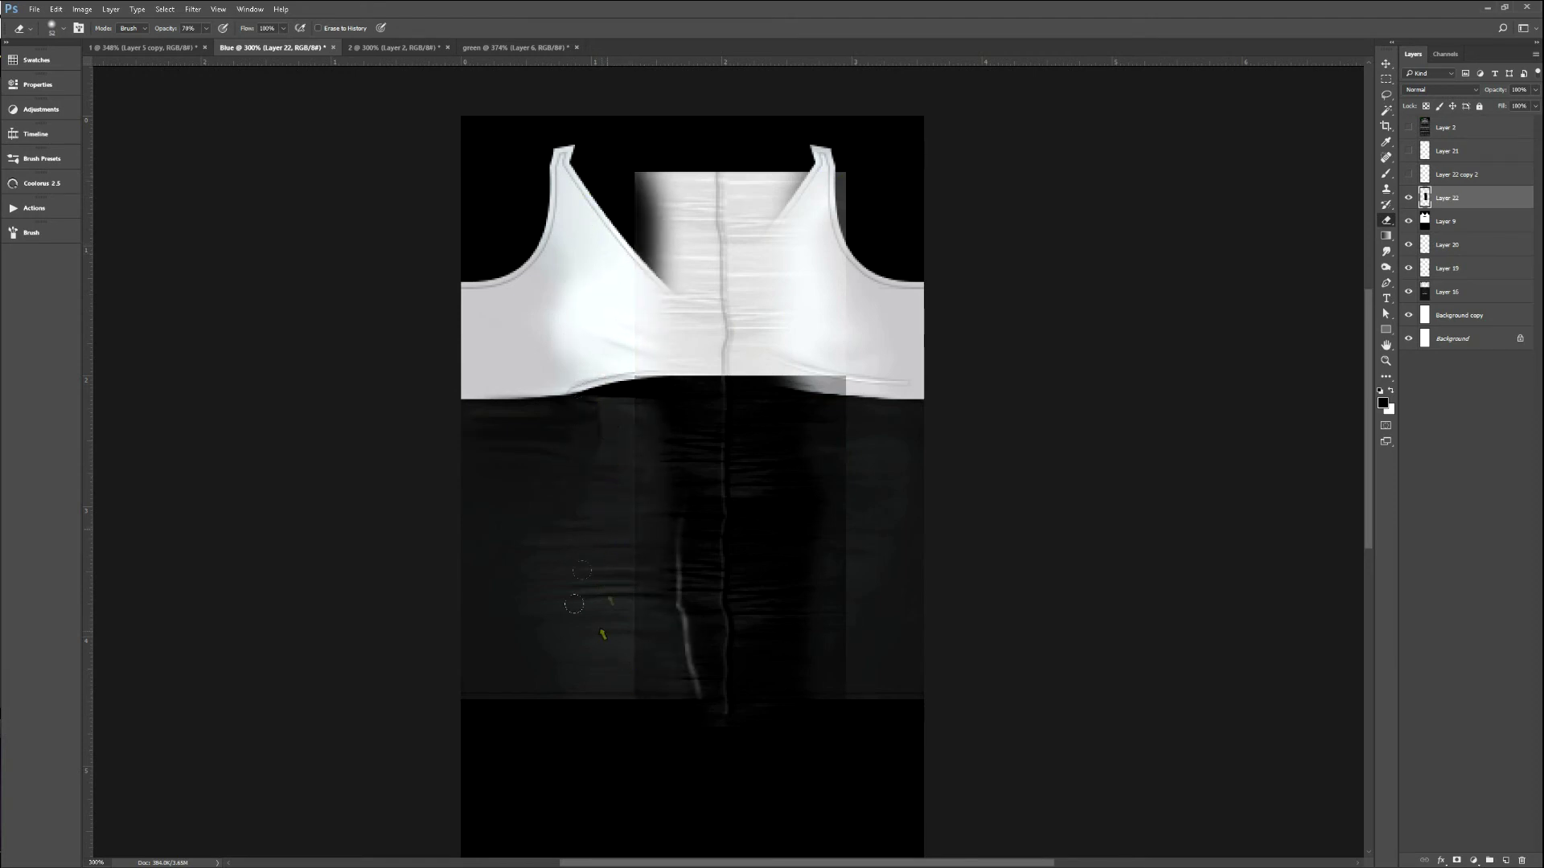
drag(663, 289, 655, 173)
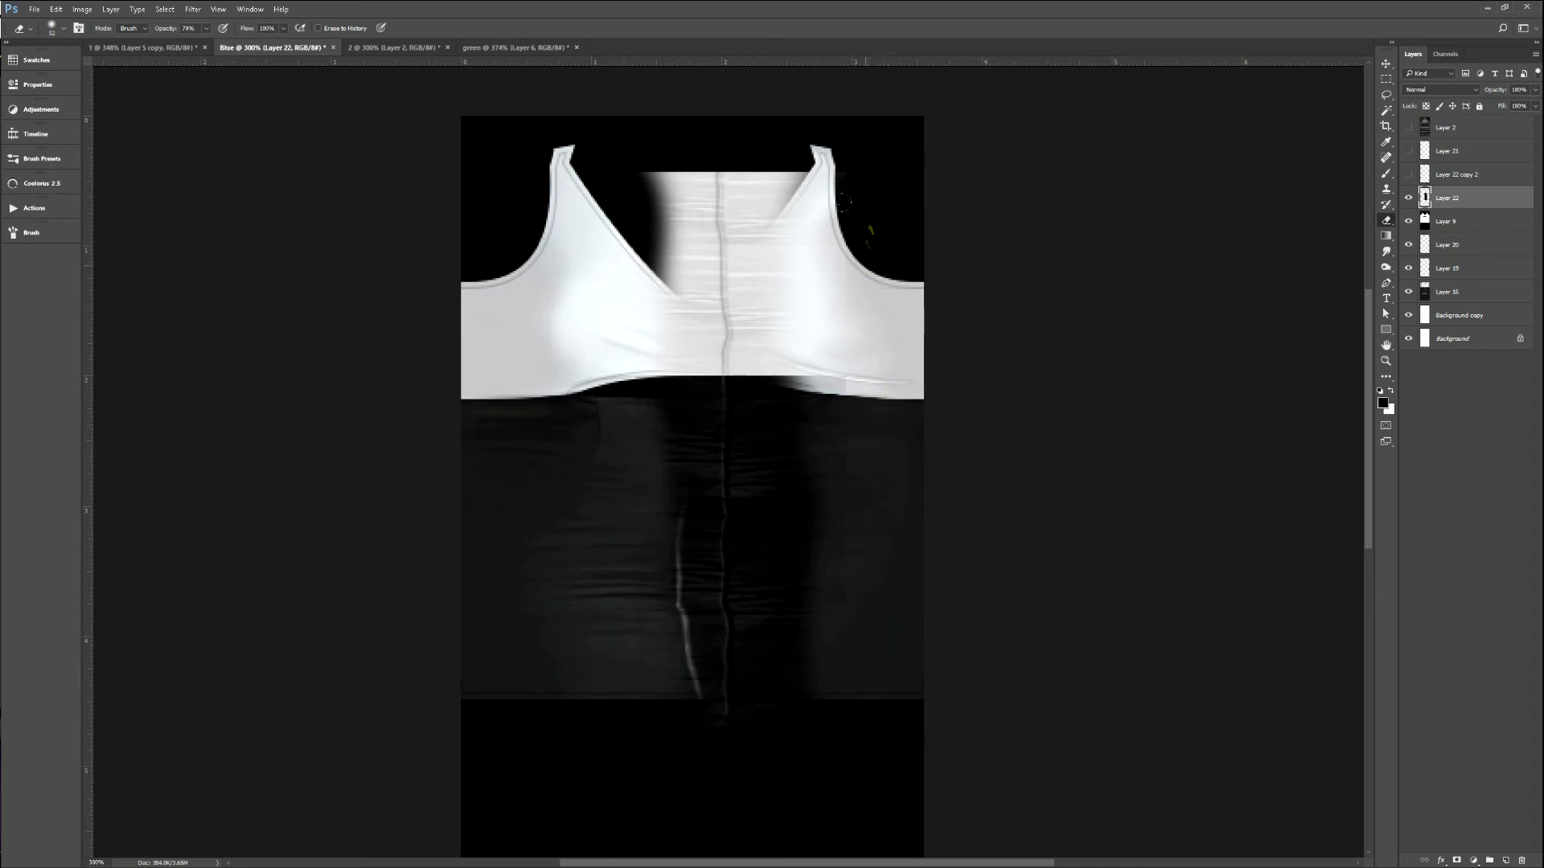
Move the ruched piece to the outfit's left edge, duplicate it, and place another copy along the right edge.
key(v)
mouse_move(766, 503)
mouse_down()
mouse_move(511, 502)
mouse_move(494, 518)
mouse_move(513, 524)
mouse_up()
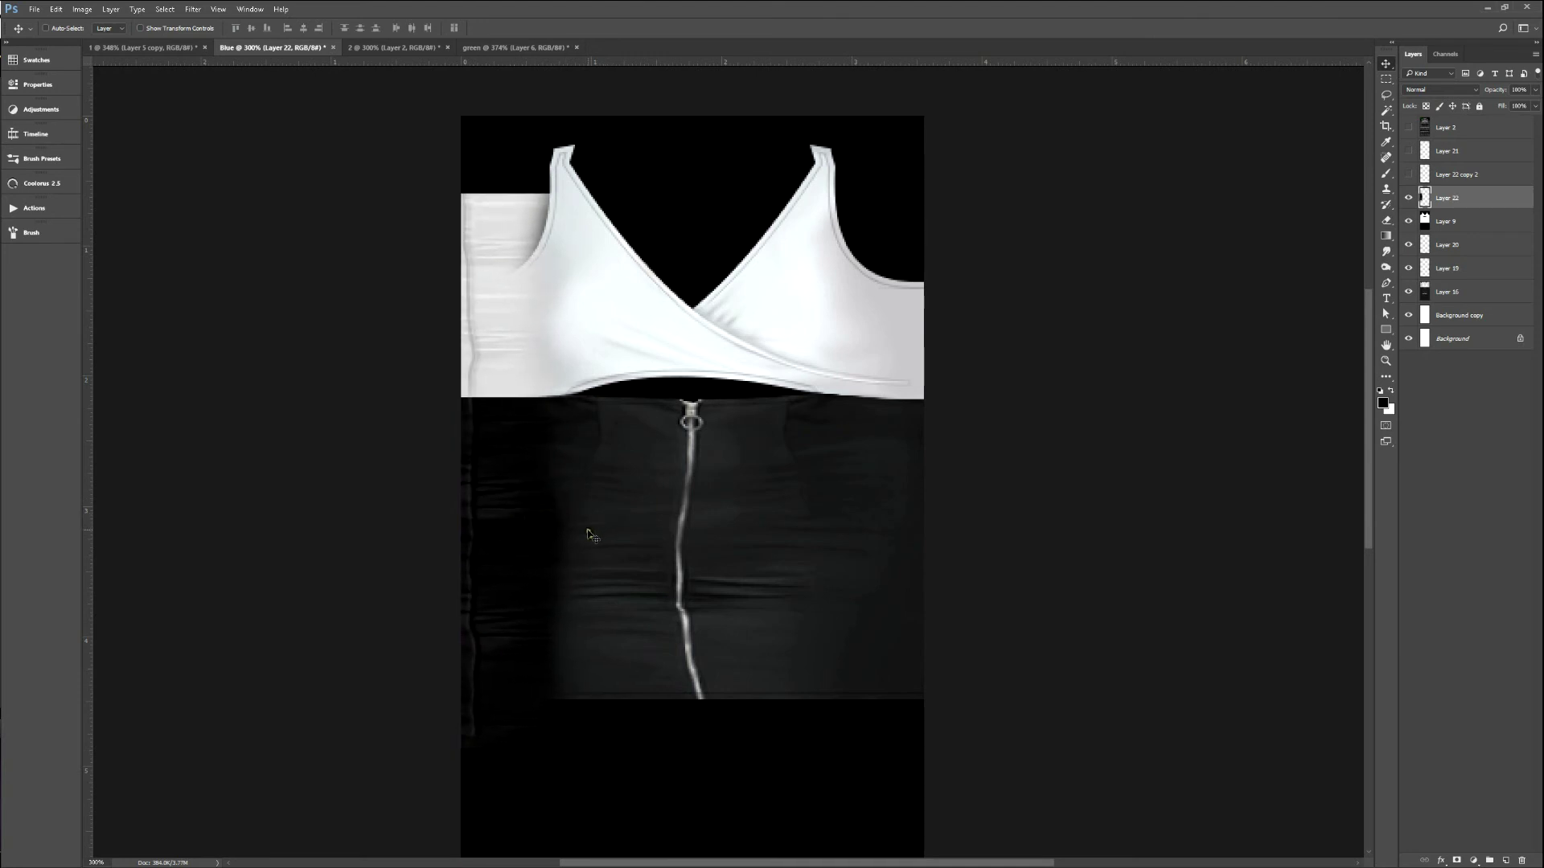
key(ctrl)
key(ctrl+j)
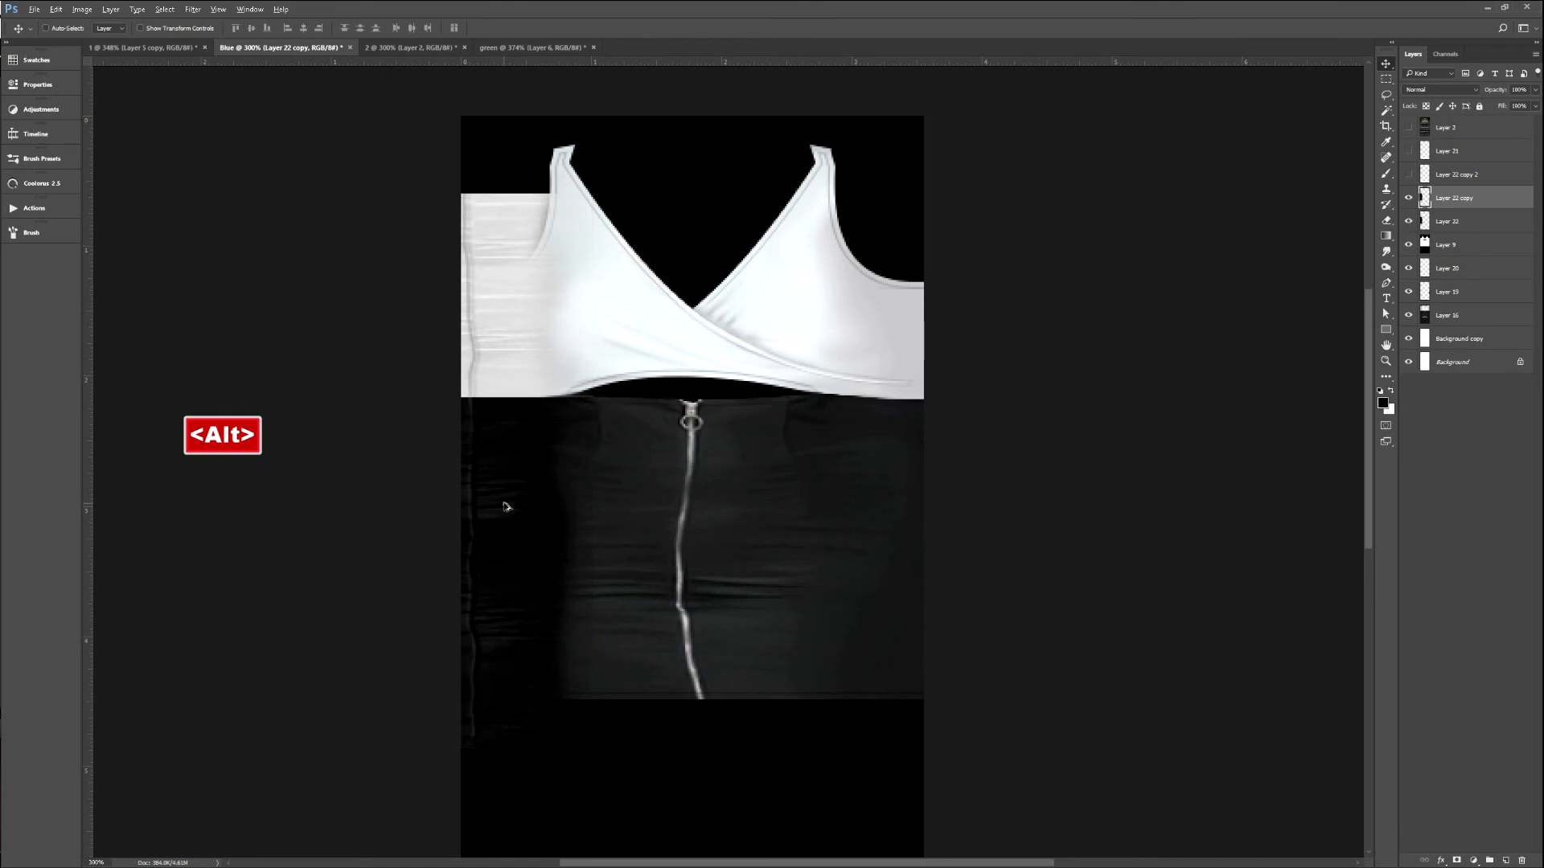
drag(507, 503, 948, 518)
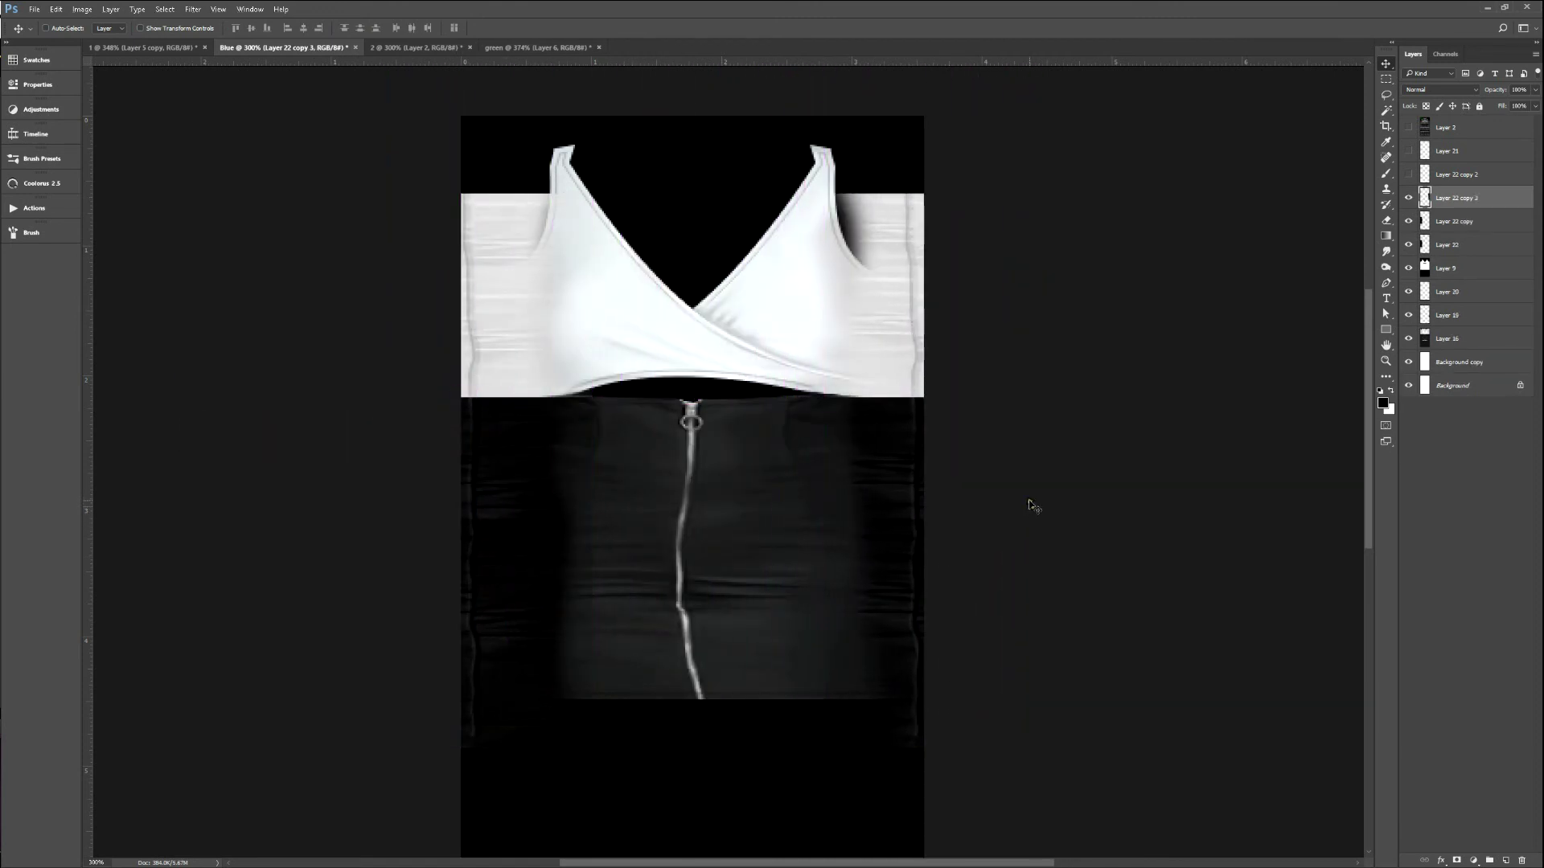
Update the texture, apply it in the IMVU editor, examine the seam from the avatar's side, and return to Photoshop.
key(ctrl)
key(F2)
key(alt+Tab)
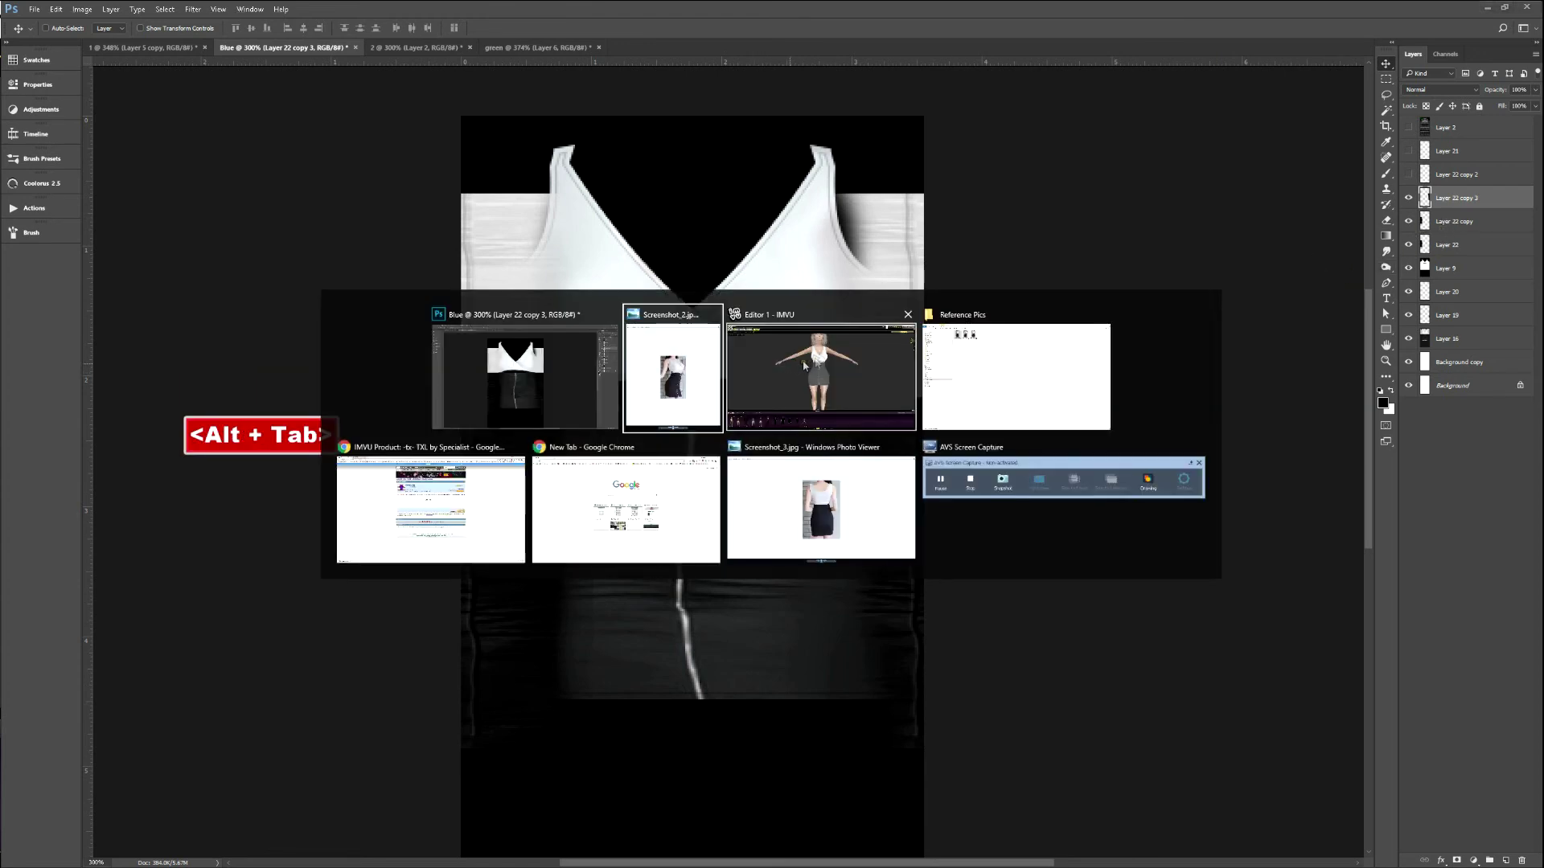
key(ctrl+a)
drag(943, 499, 718, 515)
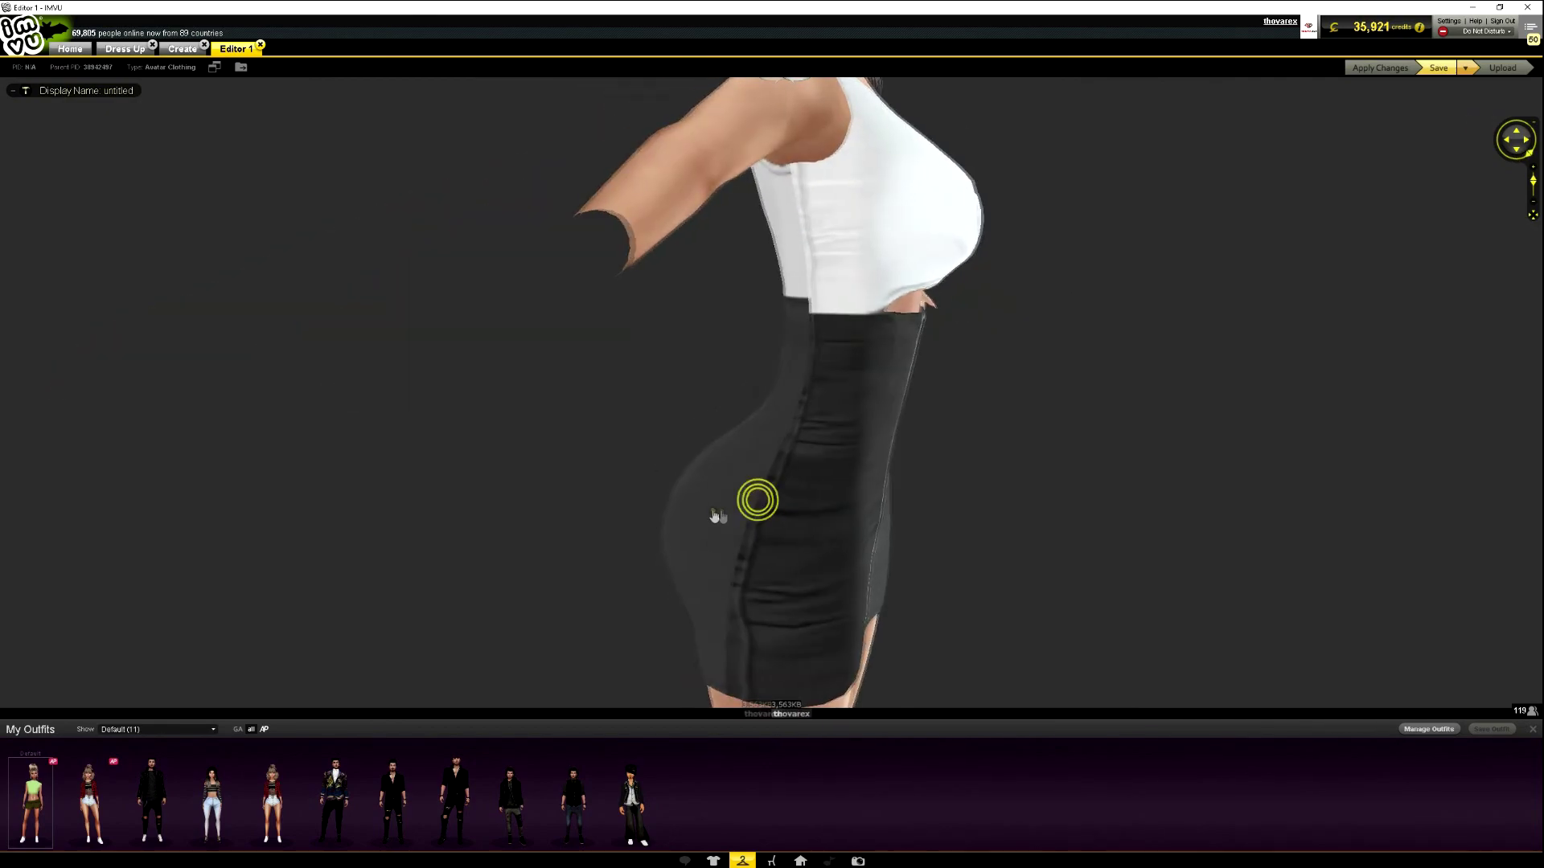
key(alt+Tab)
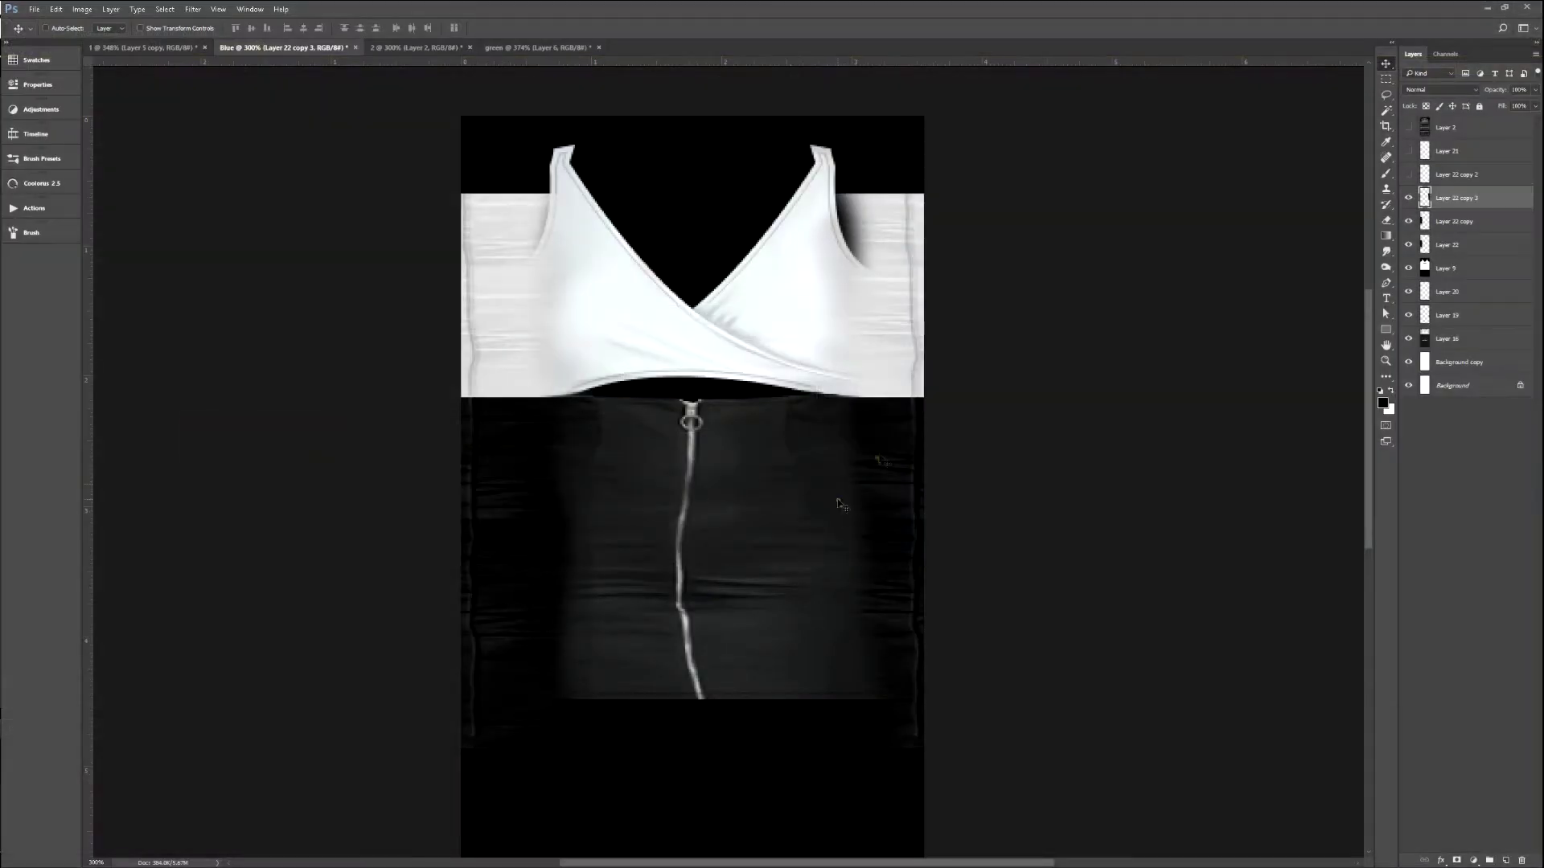
Hide Layer 22 copy and move Layer 22 above it, directly under Layer 22 copy 3.
click(1408, 197)
click(1408, 197)
click(1407, 221)
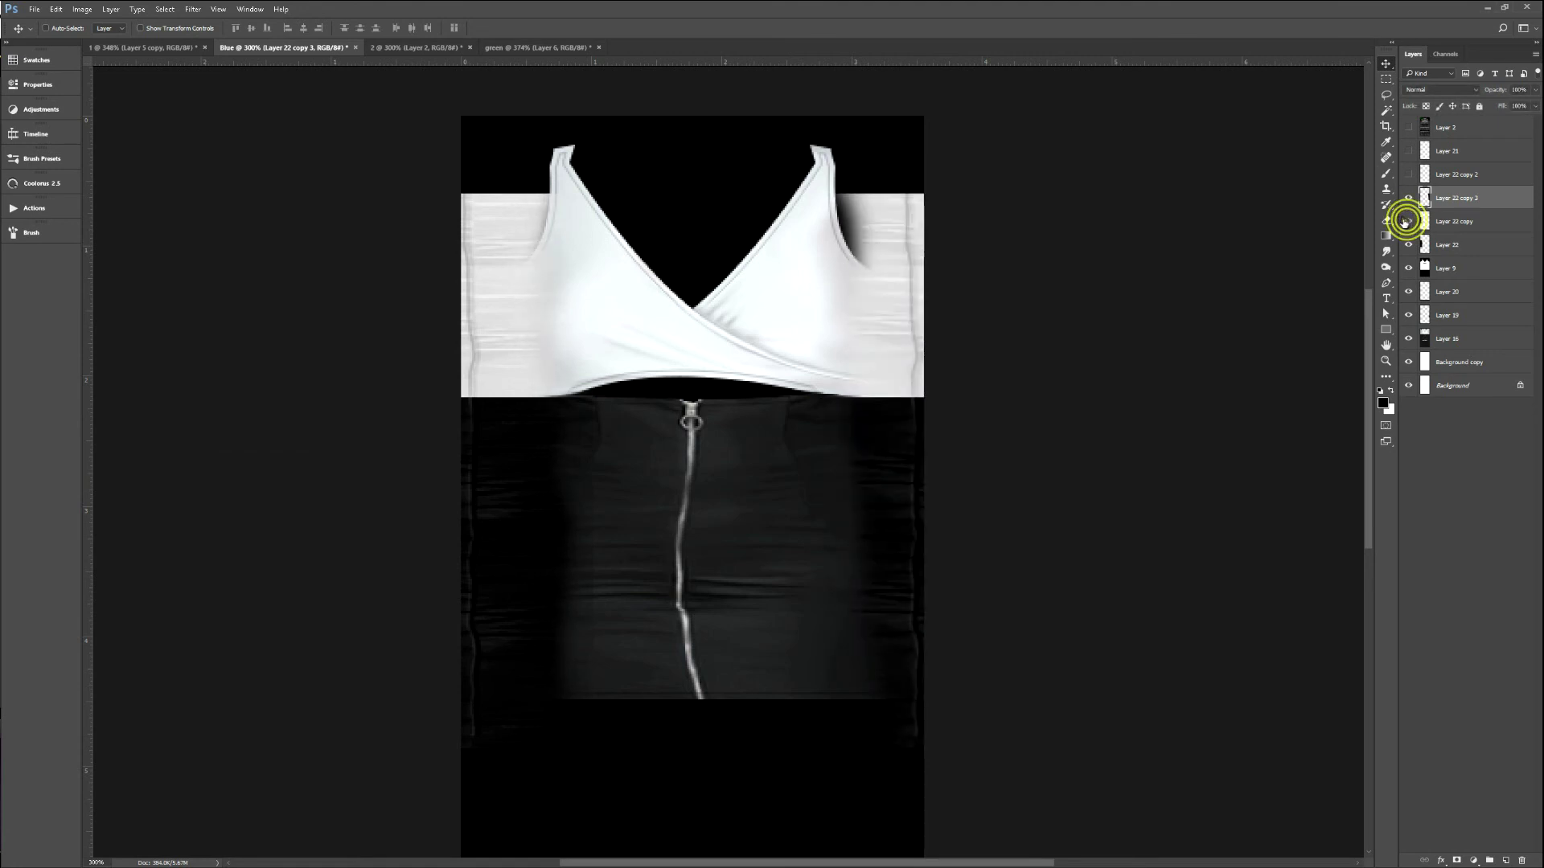
drag(1447, 244, 1447, 217)
shift+click(1440, 201)
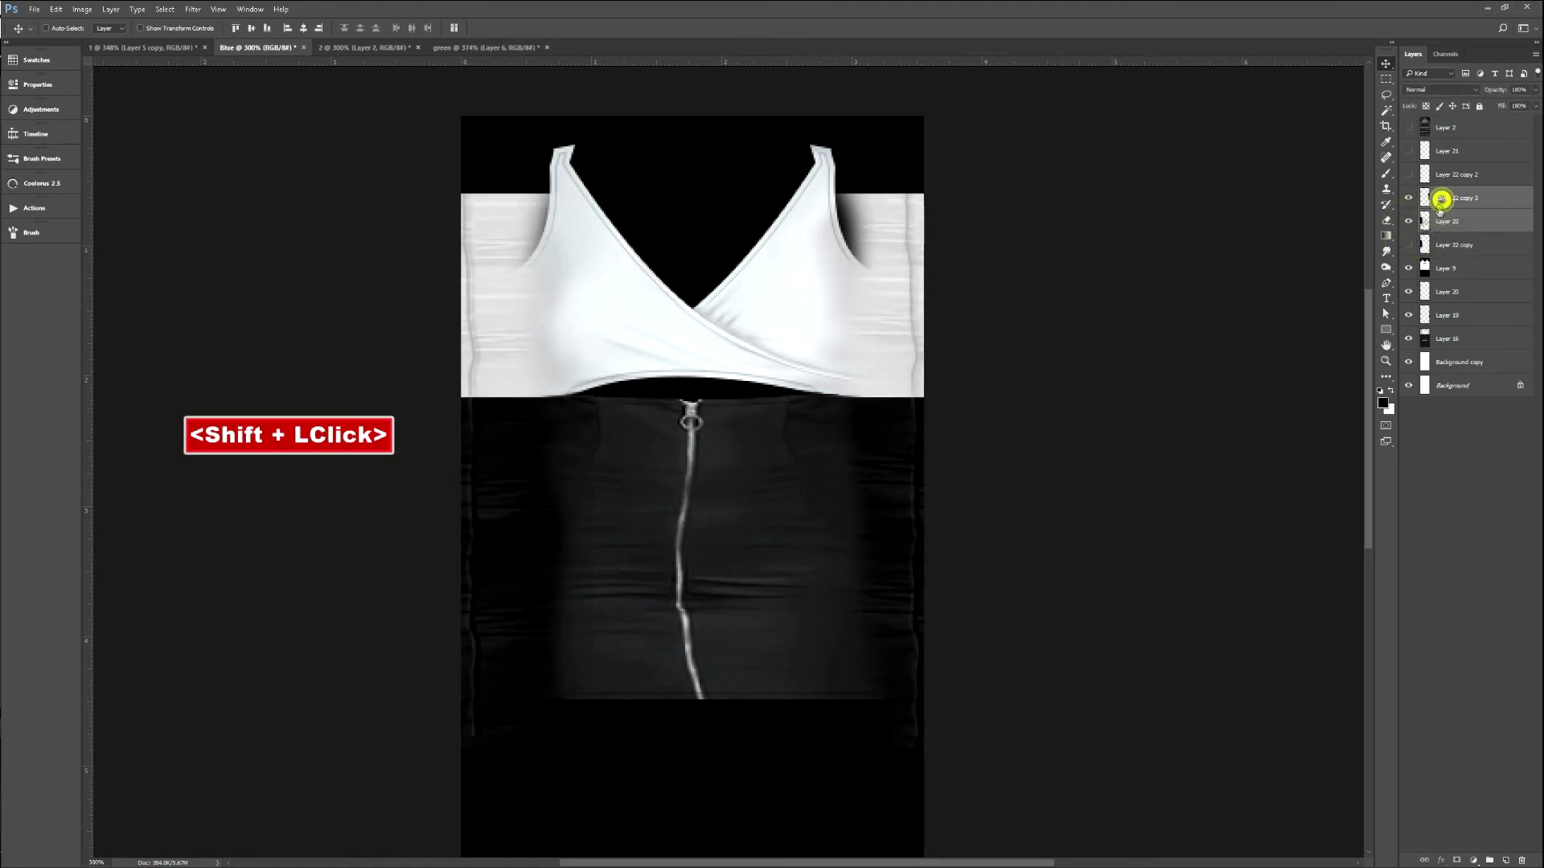
key(v)
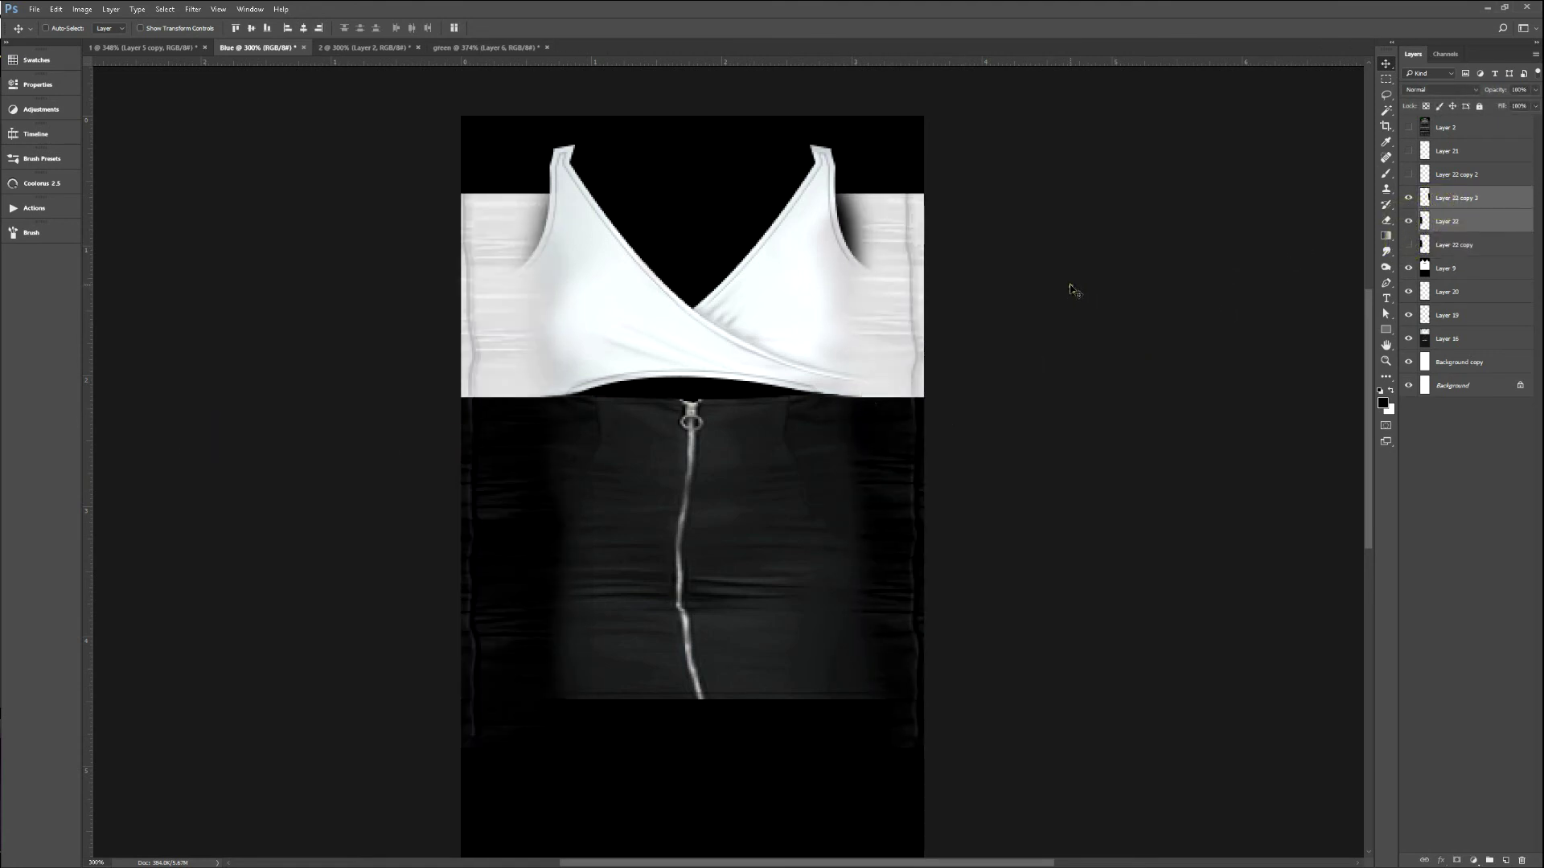
Add a new layer above Layer 22 copy 3 and fill it entirely with red.
click(1443, 199)
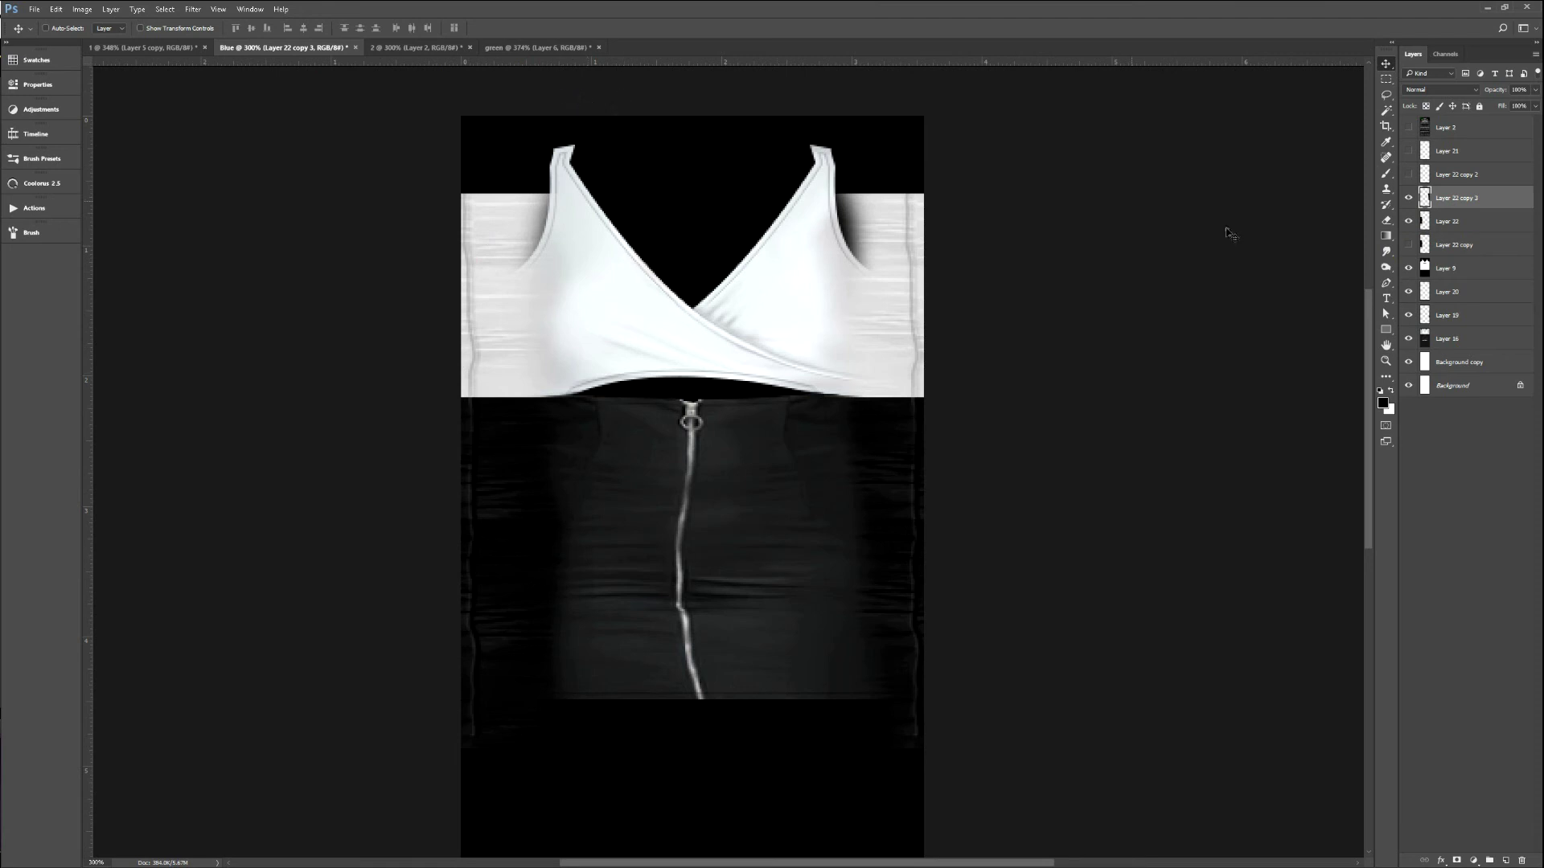
click(1508, 862)
click(1384, 402)
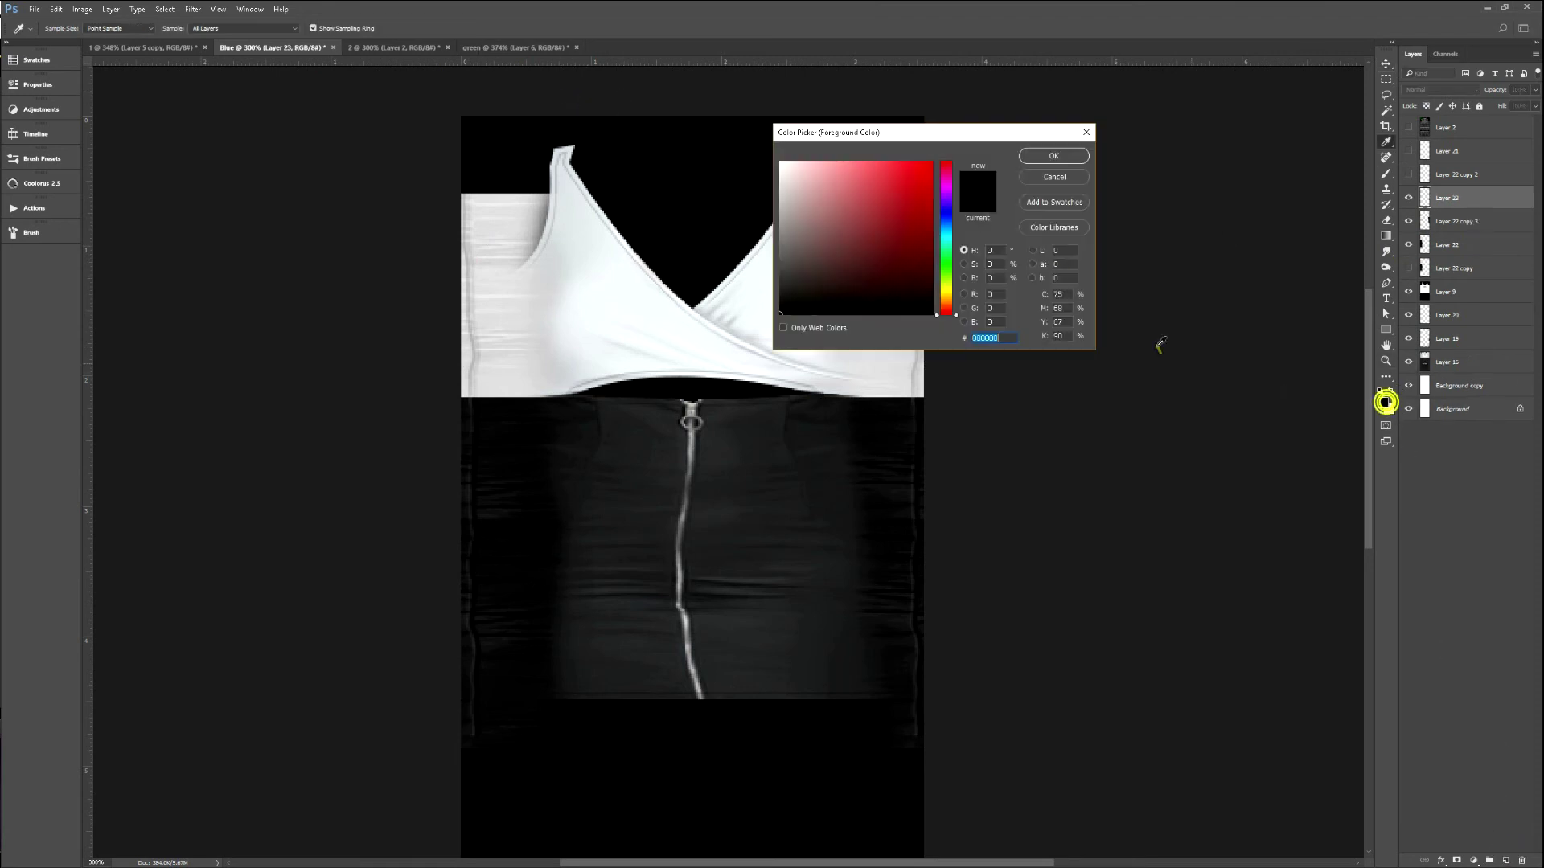
click(1053, 155)
key(alt+BackSpace)
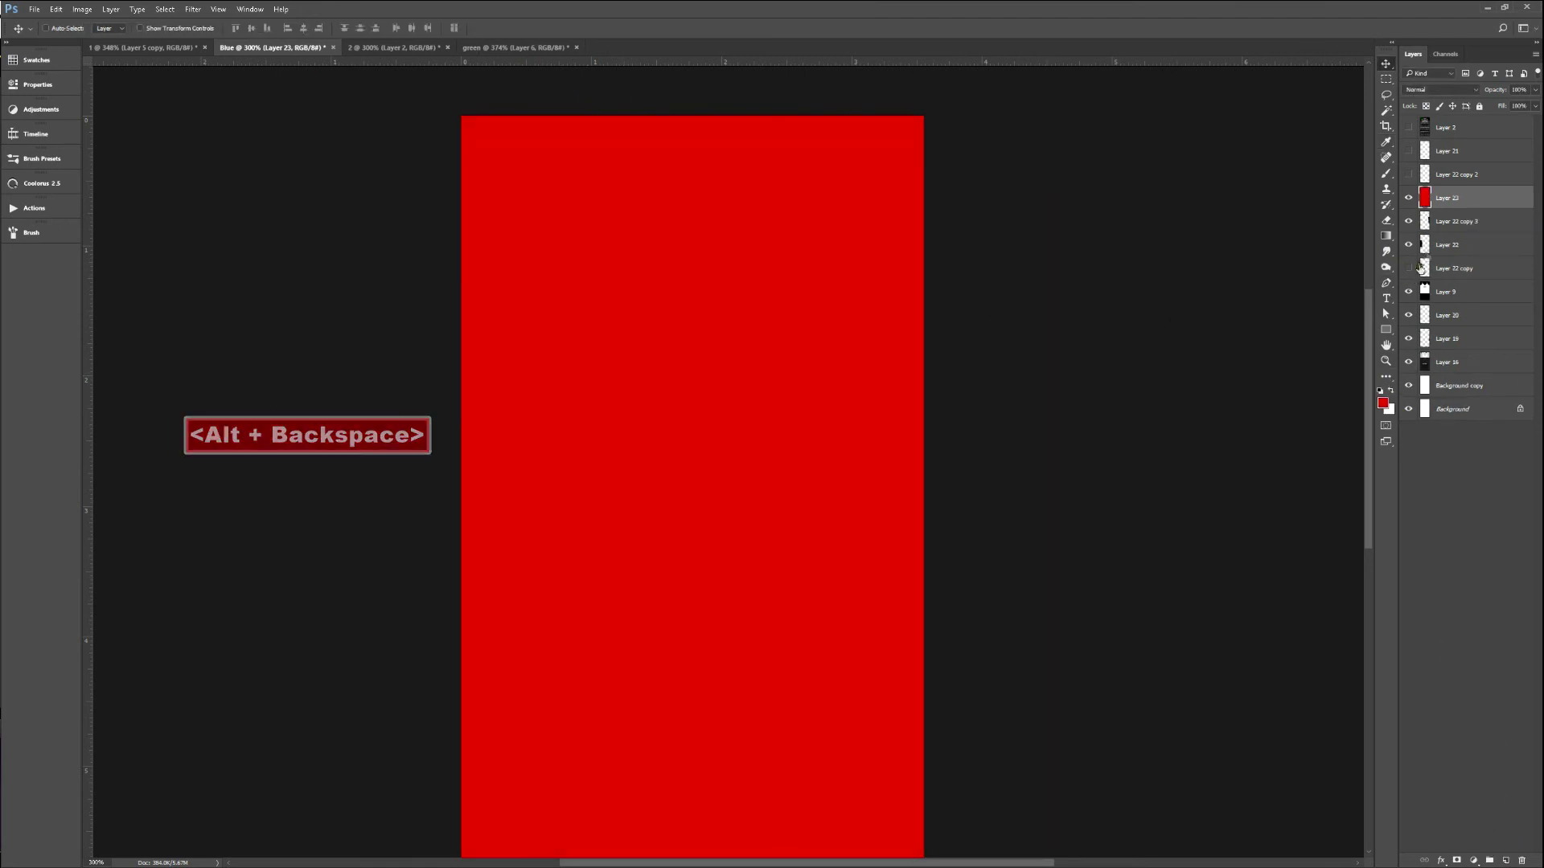
Copy the red layer and both ruched side pieces into the green document, and hide the red layer there.
shift+click(1455, 245)
drag(782, 348, 748, 364)
key(space)
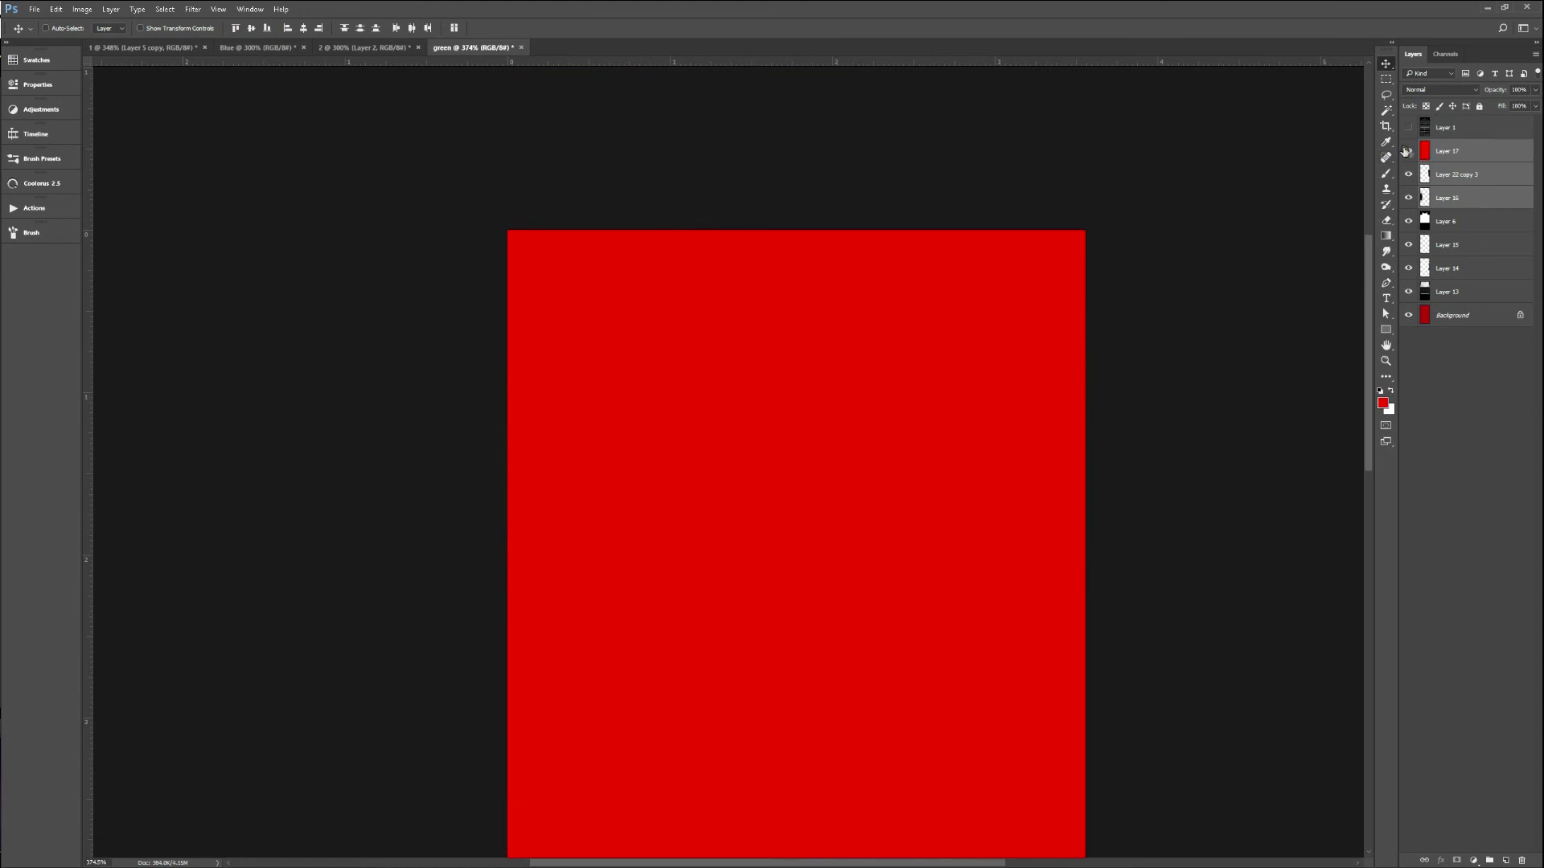
click(1408, 150)
key(ctrl+minus)
key(space)
drag(721, 539, 671, 440)
Shift Layer 22 copy 3 across the back texture to its left edge, so the seam lies outside the canvas.
click(1455, 174)
click(1407, 173)
click(1408, 174)
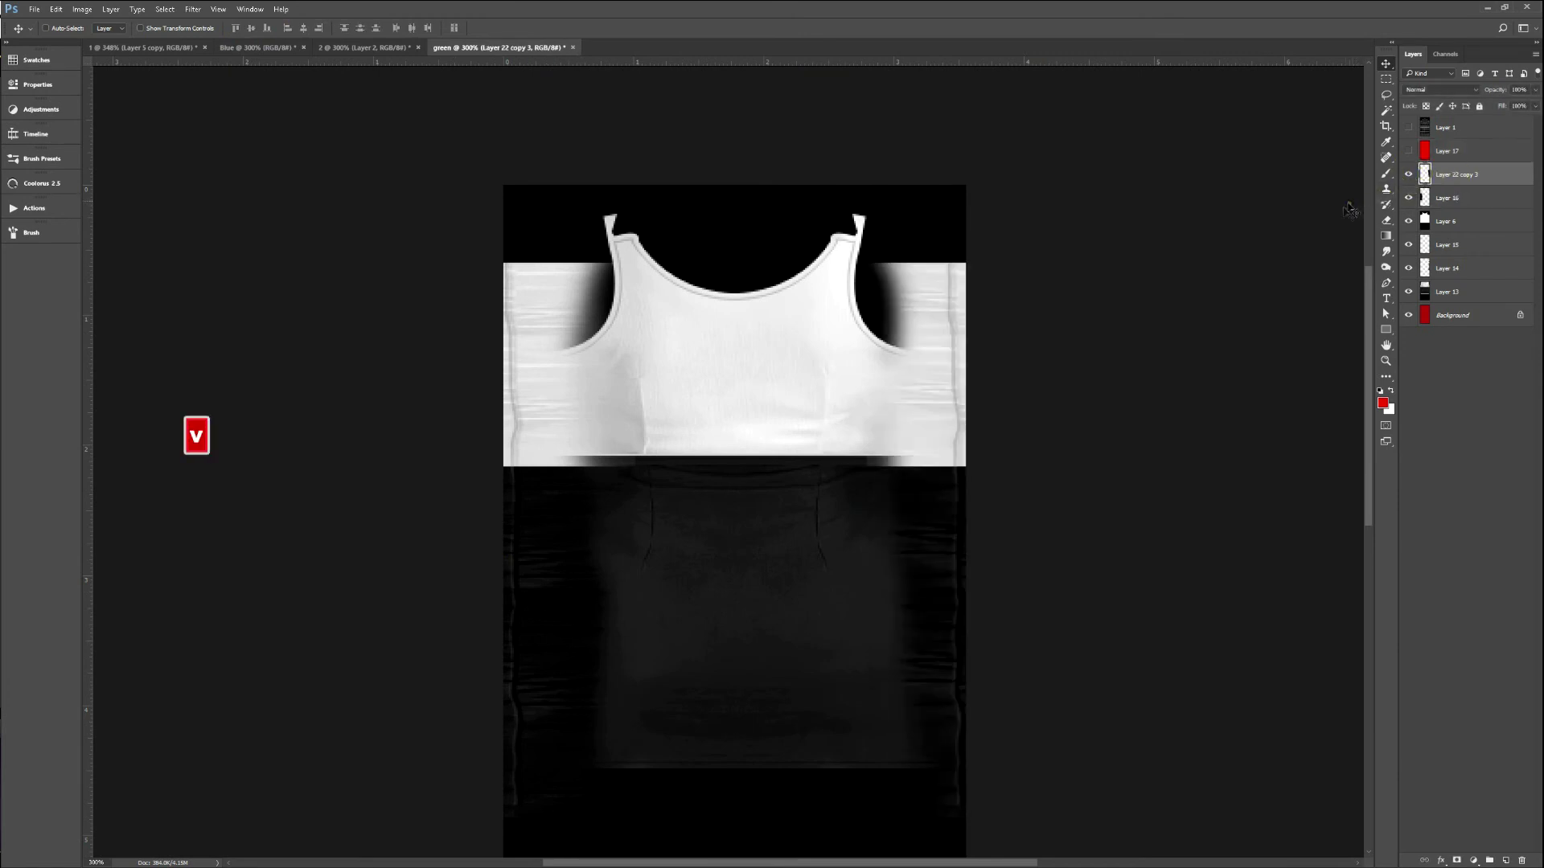
key(Left)
key(Left)
key(Left)
key(Left)
key(Left)
key(Left)
key(Left)
key(Left)
key(Left)
key(Left)
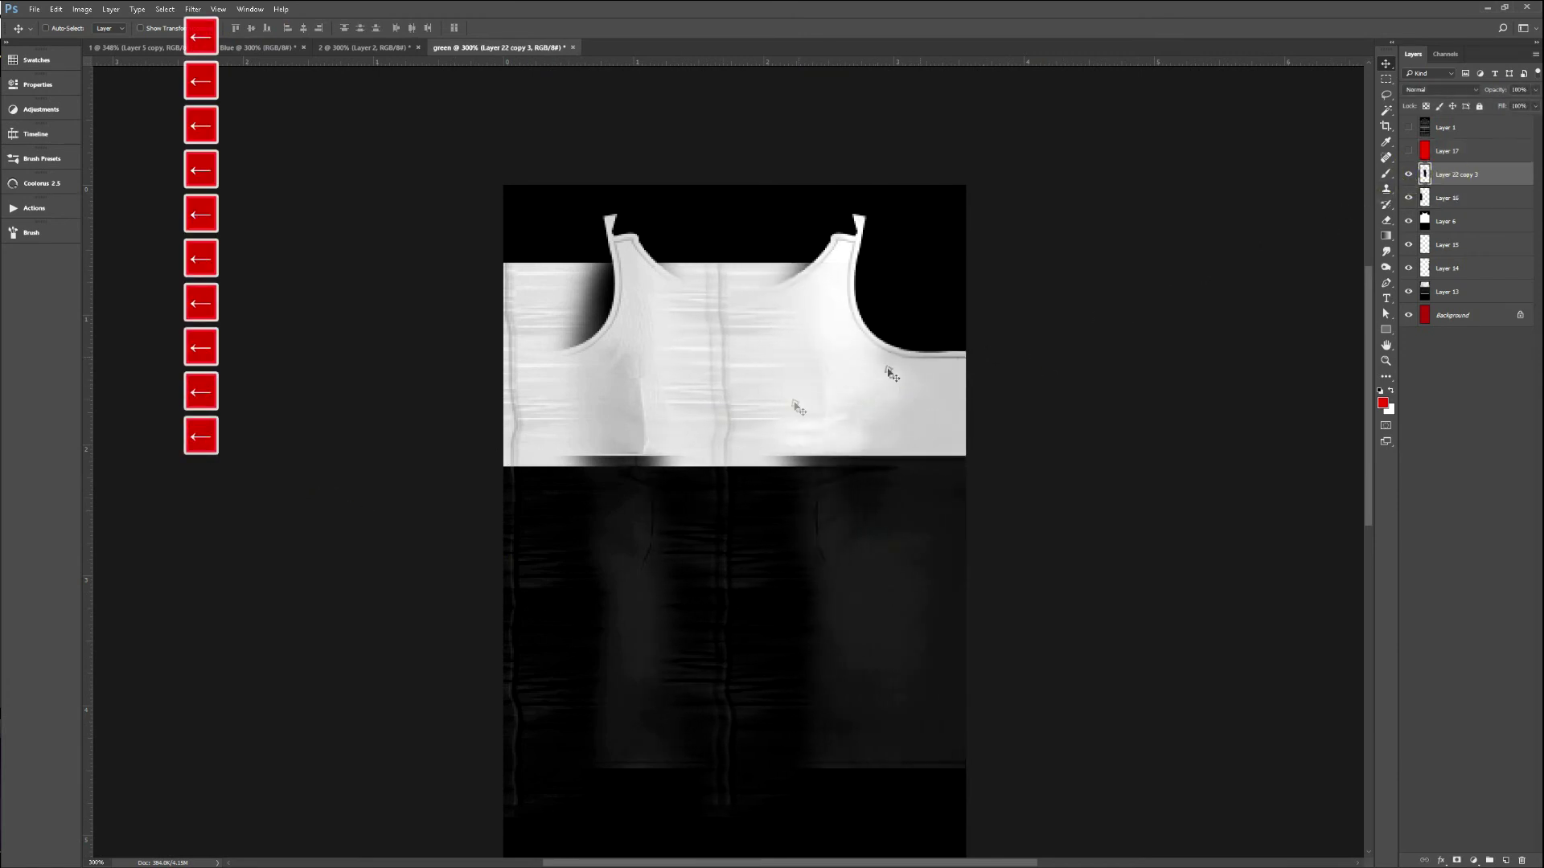
key(Left)
key(Left)
key(Left)
key(Left)
key(Left)
key(Left)
key(Left)
key(Left)
key(Left)
key(Left)
key(Left)
key(Left)
key(Left)
key(Left)
key(Left)
key(Left)
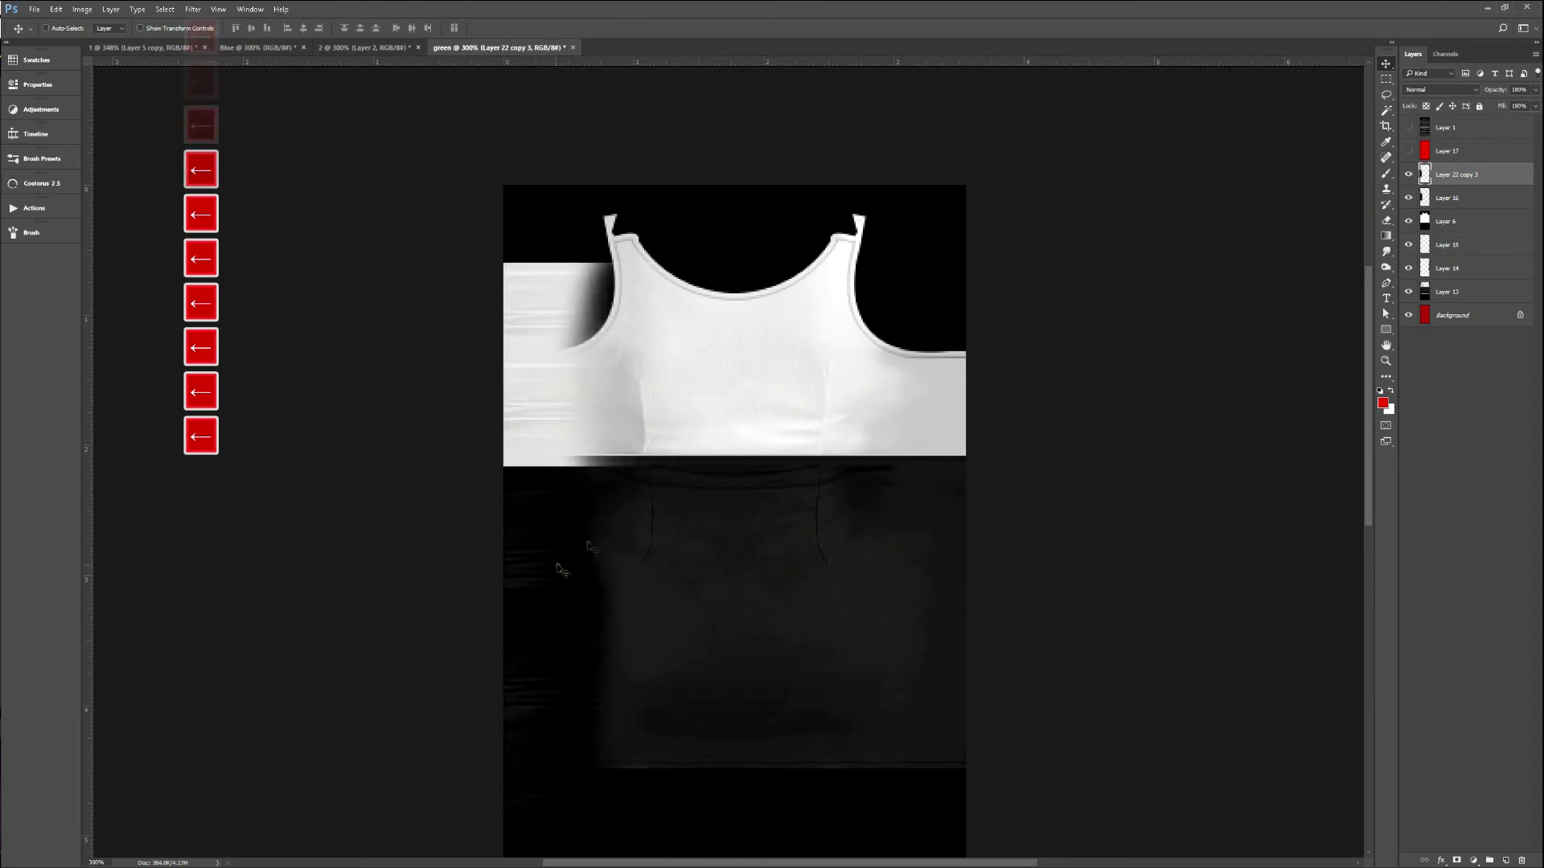
Shift Layer 16 across the back texture to its right edge, so the seam lies outside the canvas.
click(1447, 198)
key(Right)
key(Right)
key(Right)
key(Right)
key(Right)
key(Right)
key(Right)
key(Right)
key(Right)
key(Right)
key(Right)
key(Right)
key(Right)
key(Right)
key(Right)
key(Right)
key(Right)
key(Right)
key(Right)
key(Right)
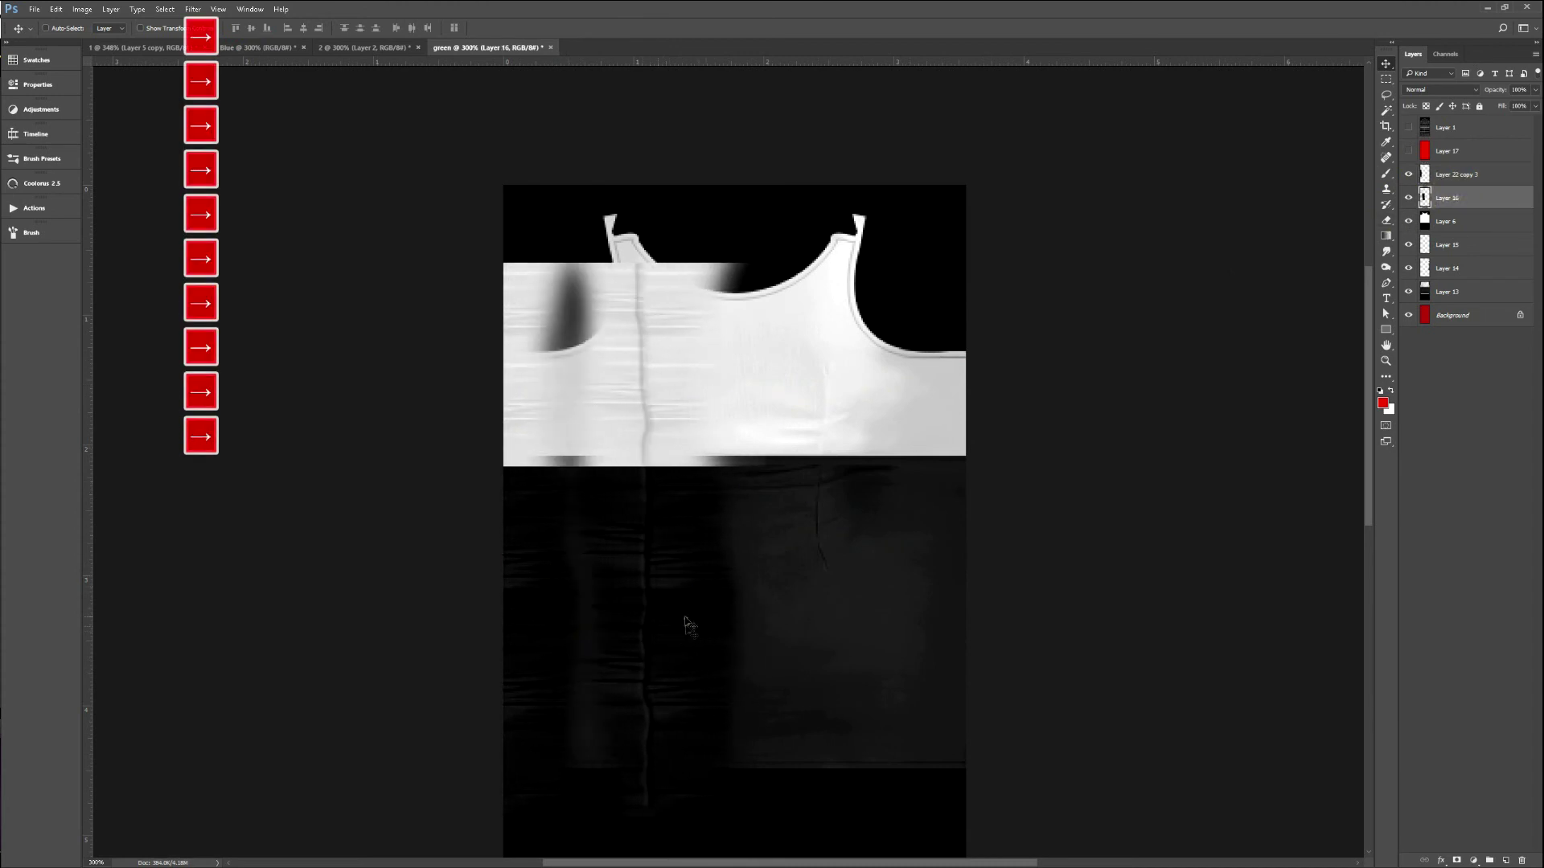
key(Right)
key(Right)
key(Right)
key(Right)
key(Right)
key(Right)
key(Right)
key(Right)
key(Right)
key(Right)
key(Right)
key(Right)
key(Right)
key(Right)
key(Right)
key(Right)
key(Right)
key(Right)
key(Right)
key(Right)
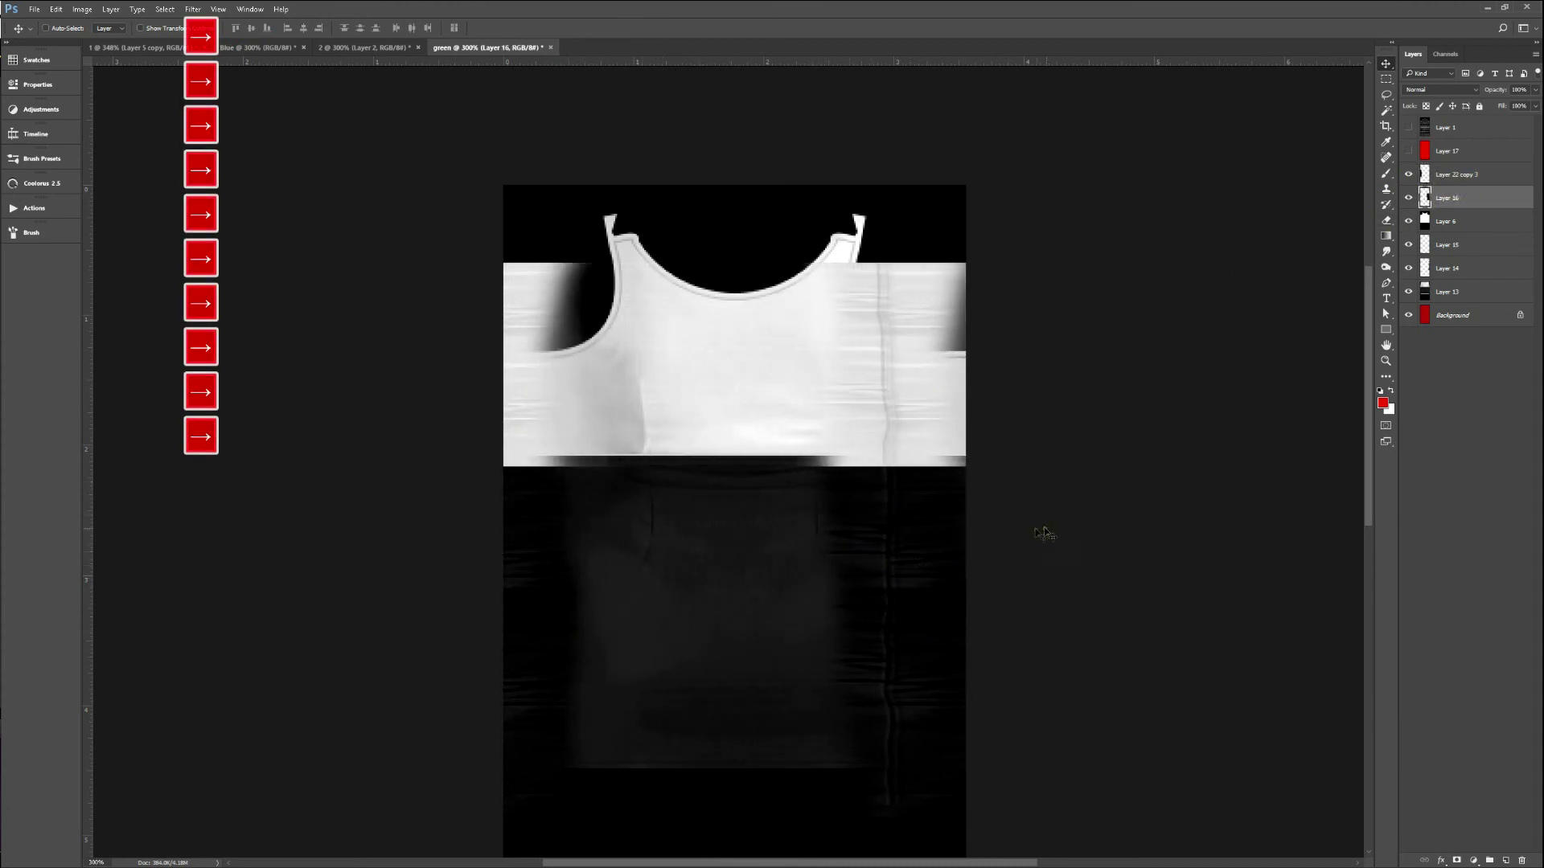
key(Right)
key(Right)
key(Right)
key(Right)
key(Right)
key(Right)
key(Right)
key(Right)
key(Right)
key(Right)
key(Right)
key(Right)
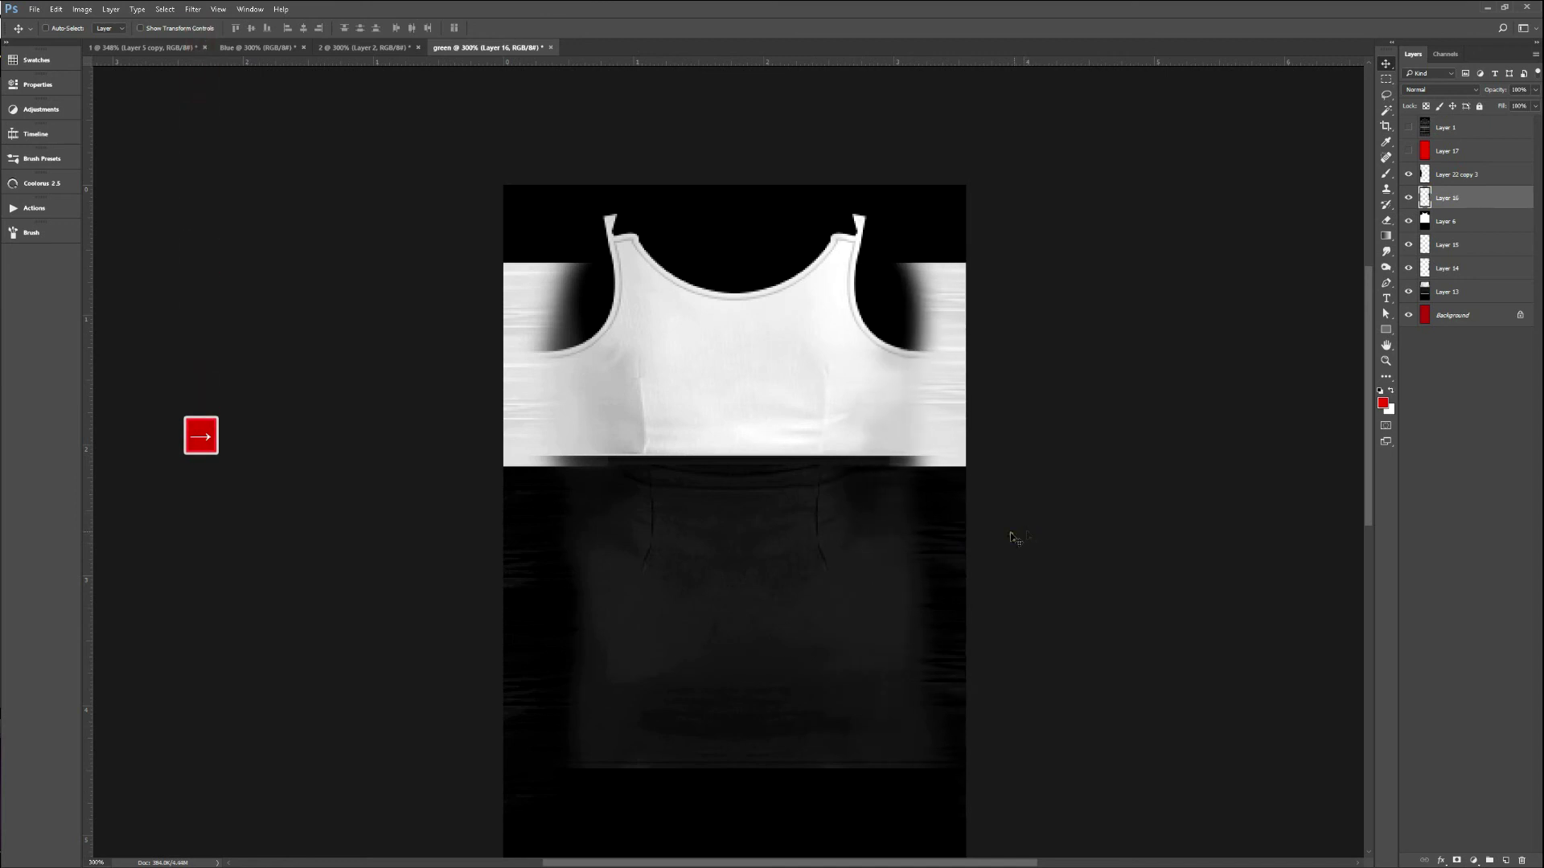
Update the back texture, check how the ruched sides meet on the avatar in the IMVU editor, and return to Photoshop.
key(F2)
key(alt+Tab)
drag(865, 553, 797, 569)
key(alt+Tab)
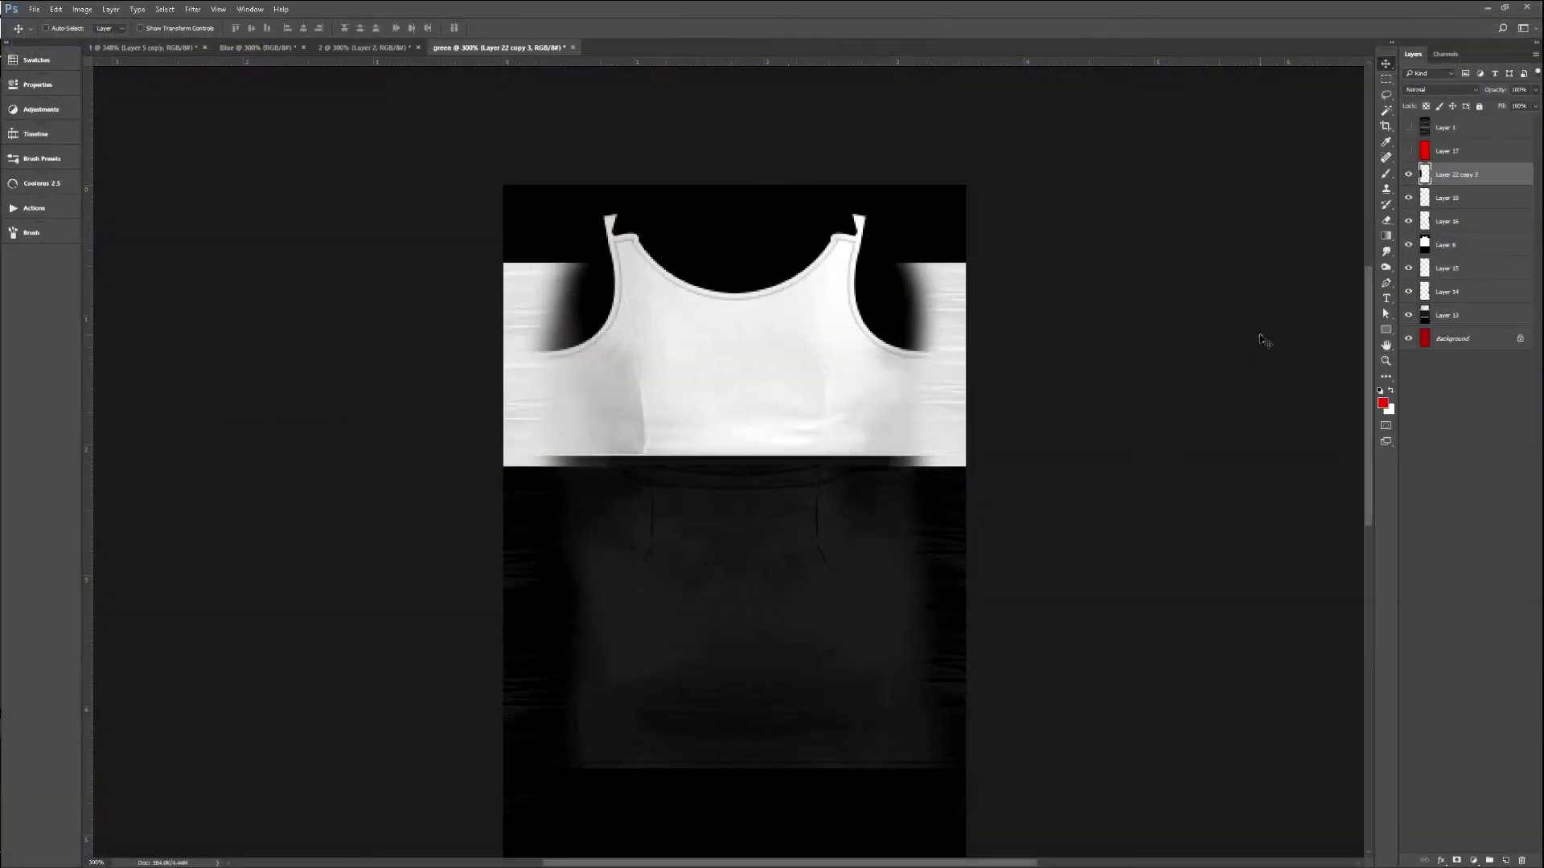
Hide Layer 16 and nudge Layer 22 copy 3 slightly to the right.
click(1408, 222)
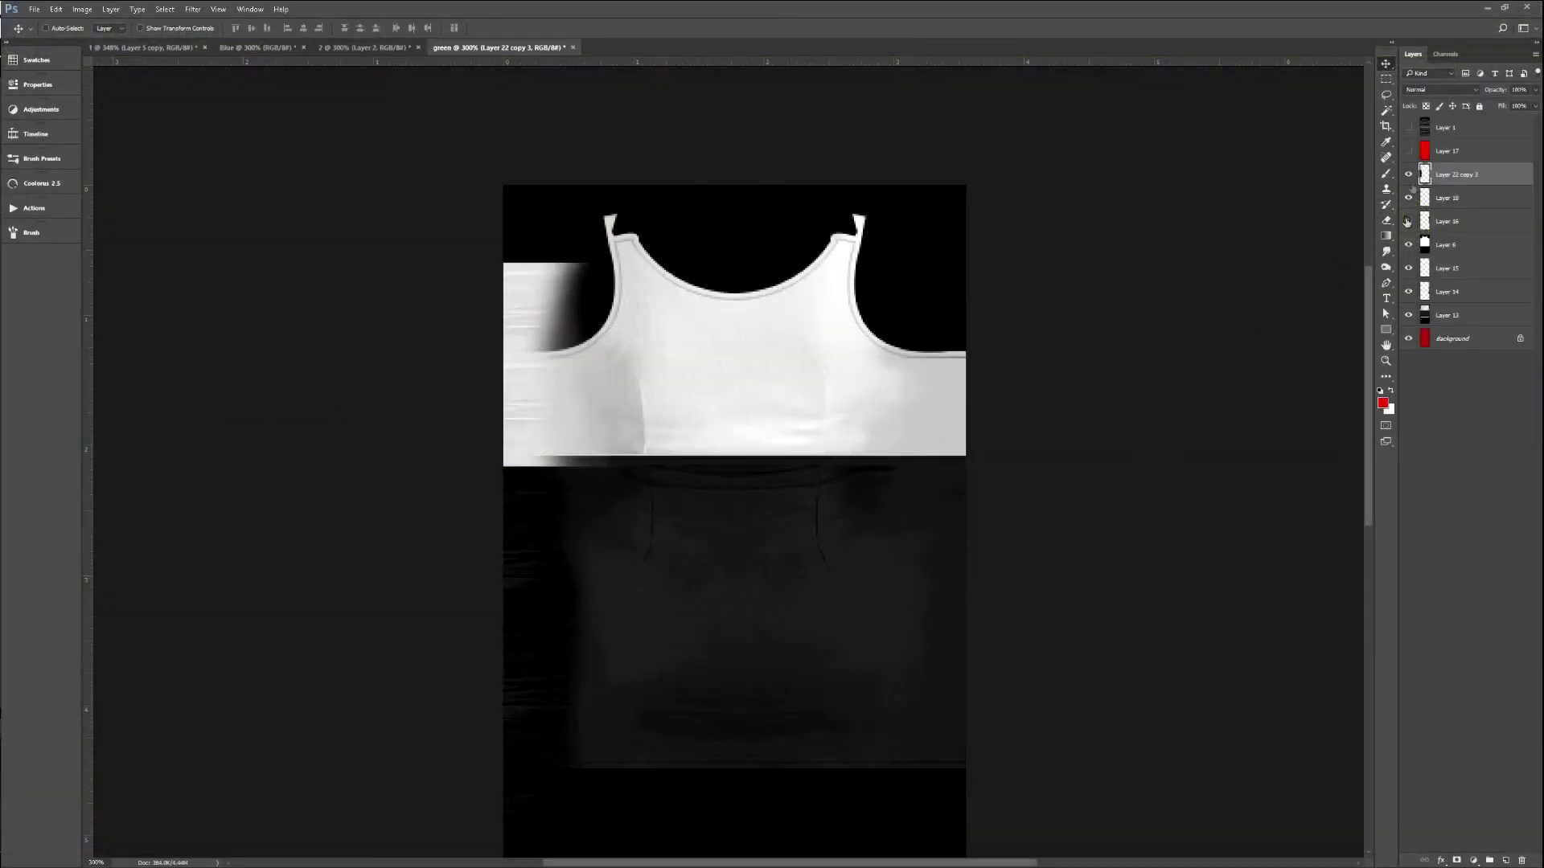
click(1409, 174)
click(1408, 174)
key(Right)
key(Right)
key(Right)
key(Right)
key(Right)
key(Right)
key(Right)
key(Right)
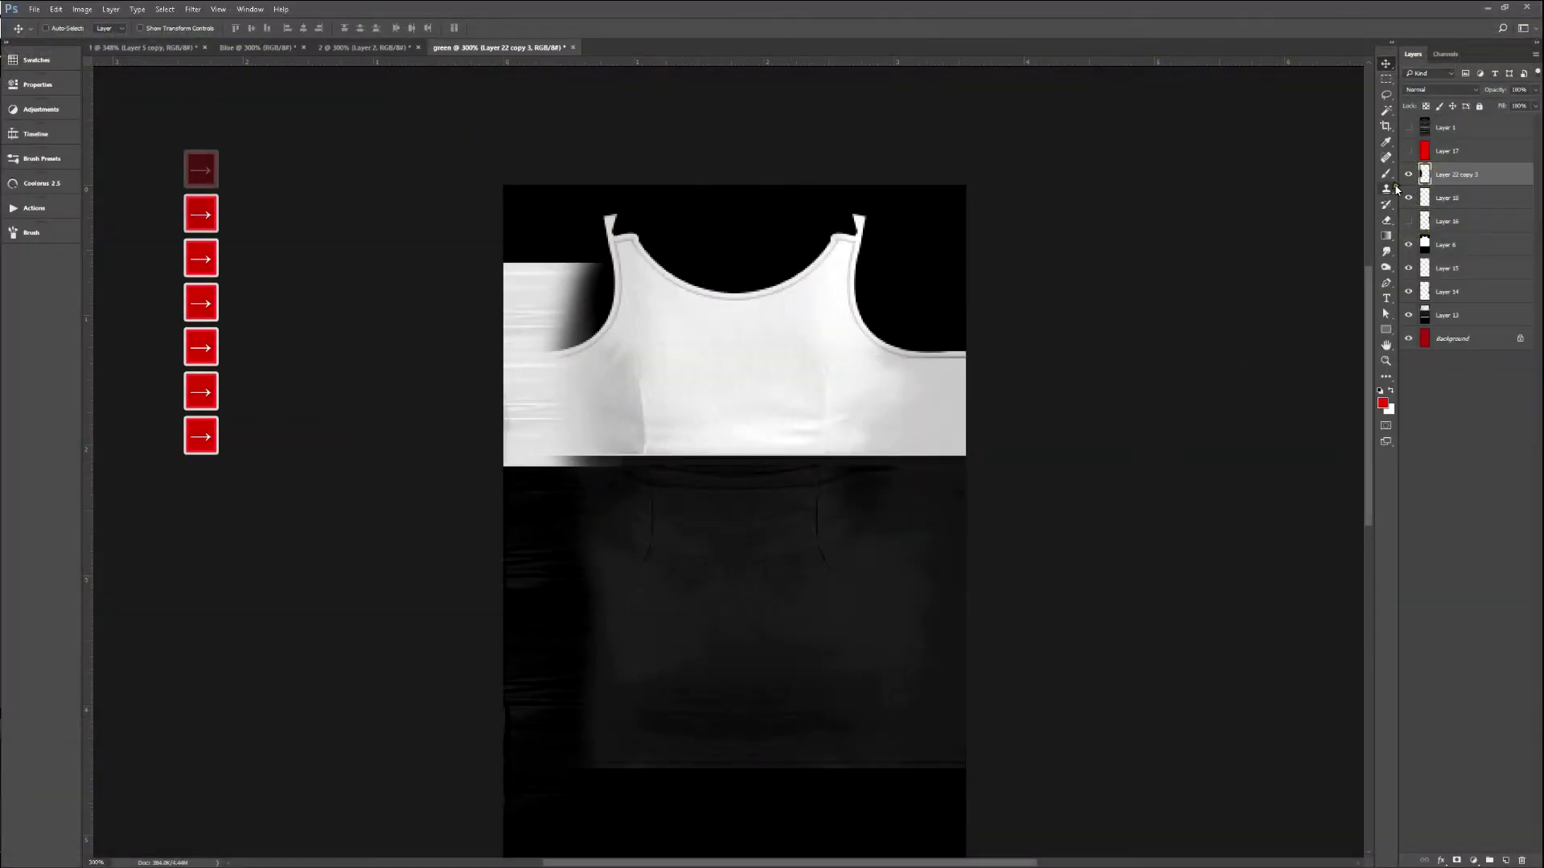
Apply the shifted back piece in the IMVU editor, inspect the side alignment on the avatar, and return to Photoshop.
key(F2)
key(alt+Tab)
key(ctrl+a)
drag(1351, 214, 859, 320)
key(alt+Tab)
Nudge Layer 22 copy 3 slightly back to the left.
key(Left)
key(Left)
key(Left)
key(Left)
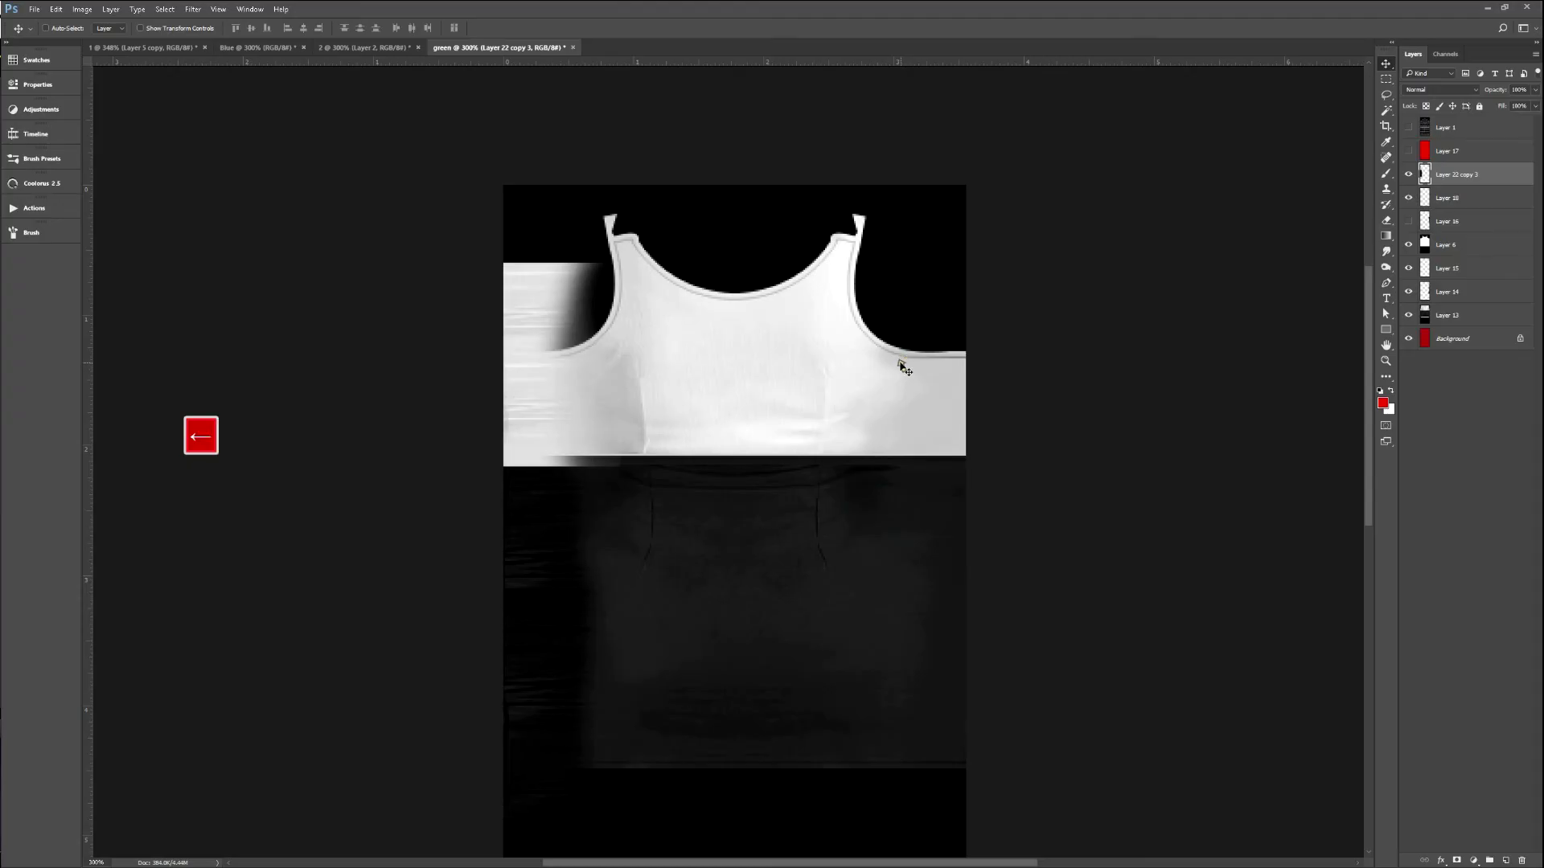
key(Left)
key(Left)
key(Left)
key(Left)
Apply the readjusted texture in the IMVU editor and examine the skirt's side seam and folds on the avatar.
key(F2)
key(alt+Tab)
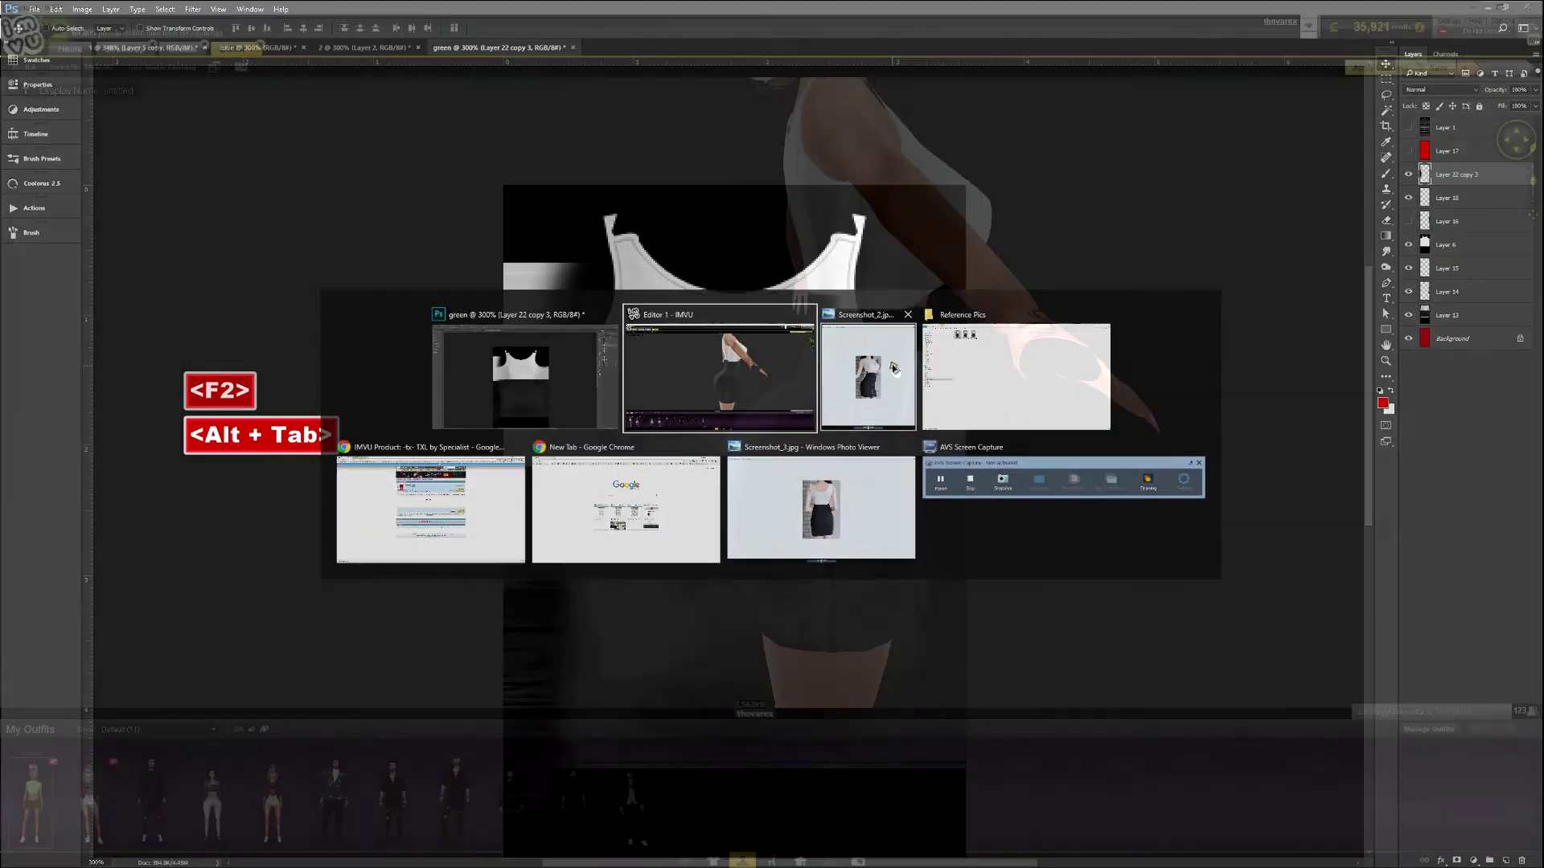
key(ctrl+a)
drag(965, 356, 941, 351)
drag(861, 606, 845, 510)
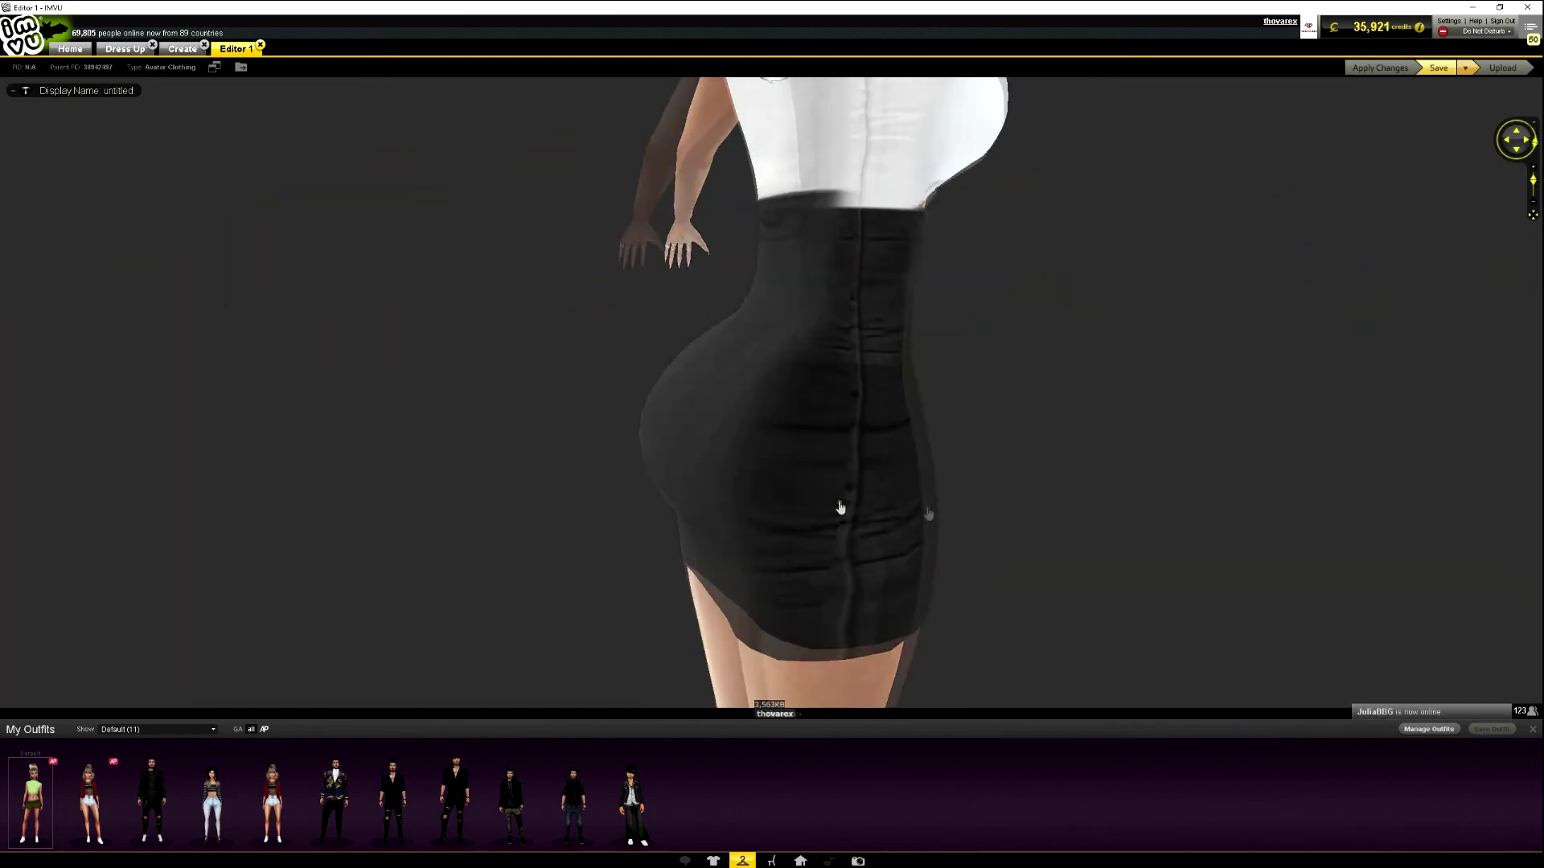
Return to Photoshop and flip the selected layers from Layer 22 copy 3 through Layer 16 horizontally.
key(alt+Tab)
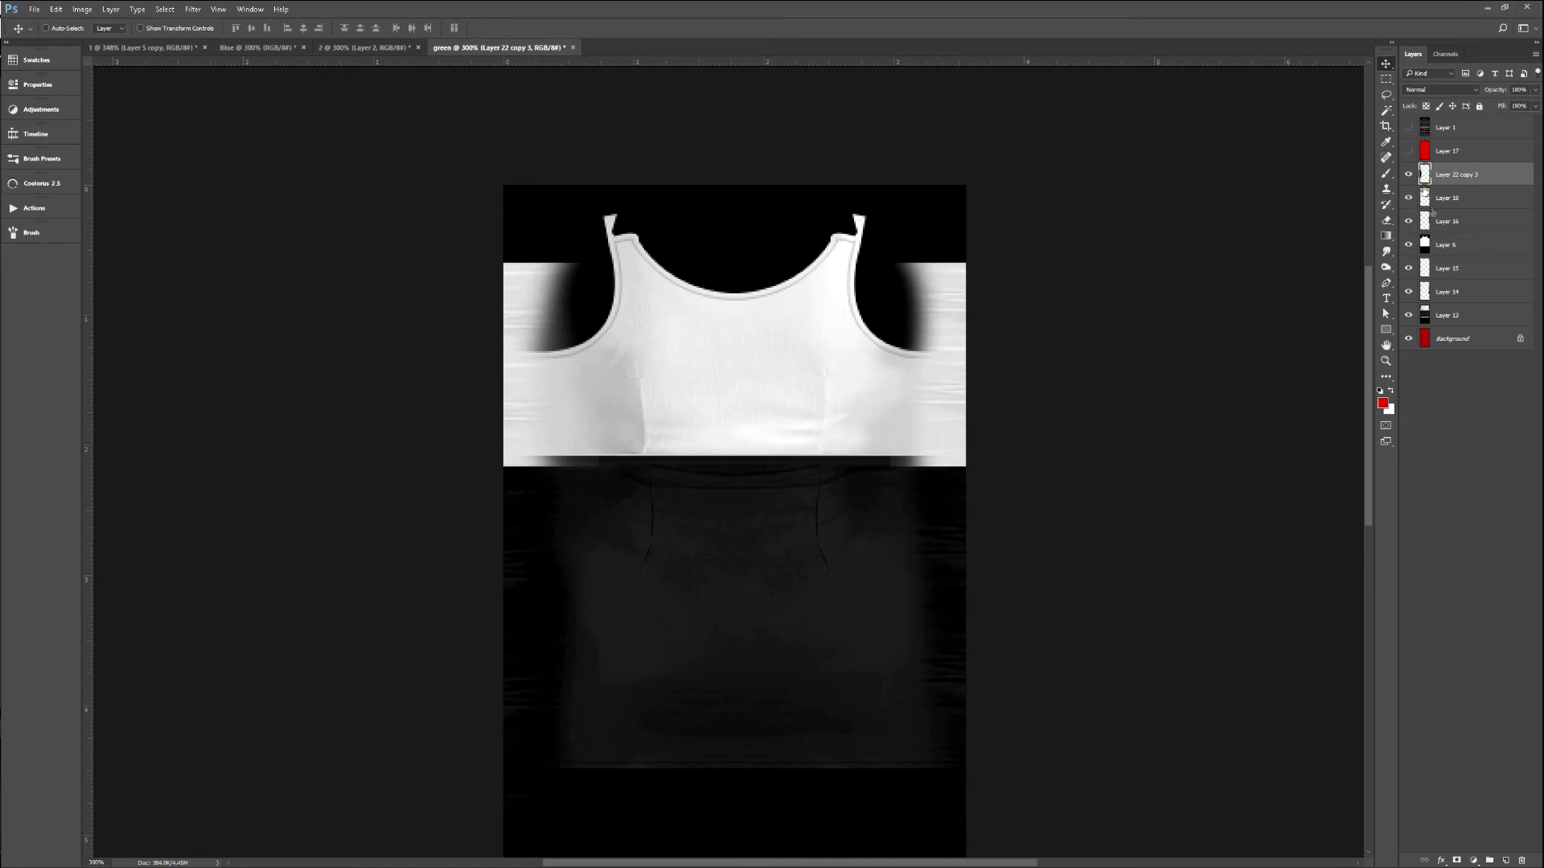
shift+click(1440, 221)
key(ctrl+t)
right_click(794, 472)
click(822, 650)
key(Return)
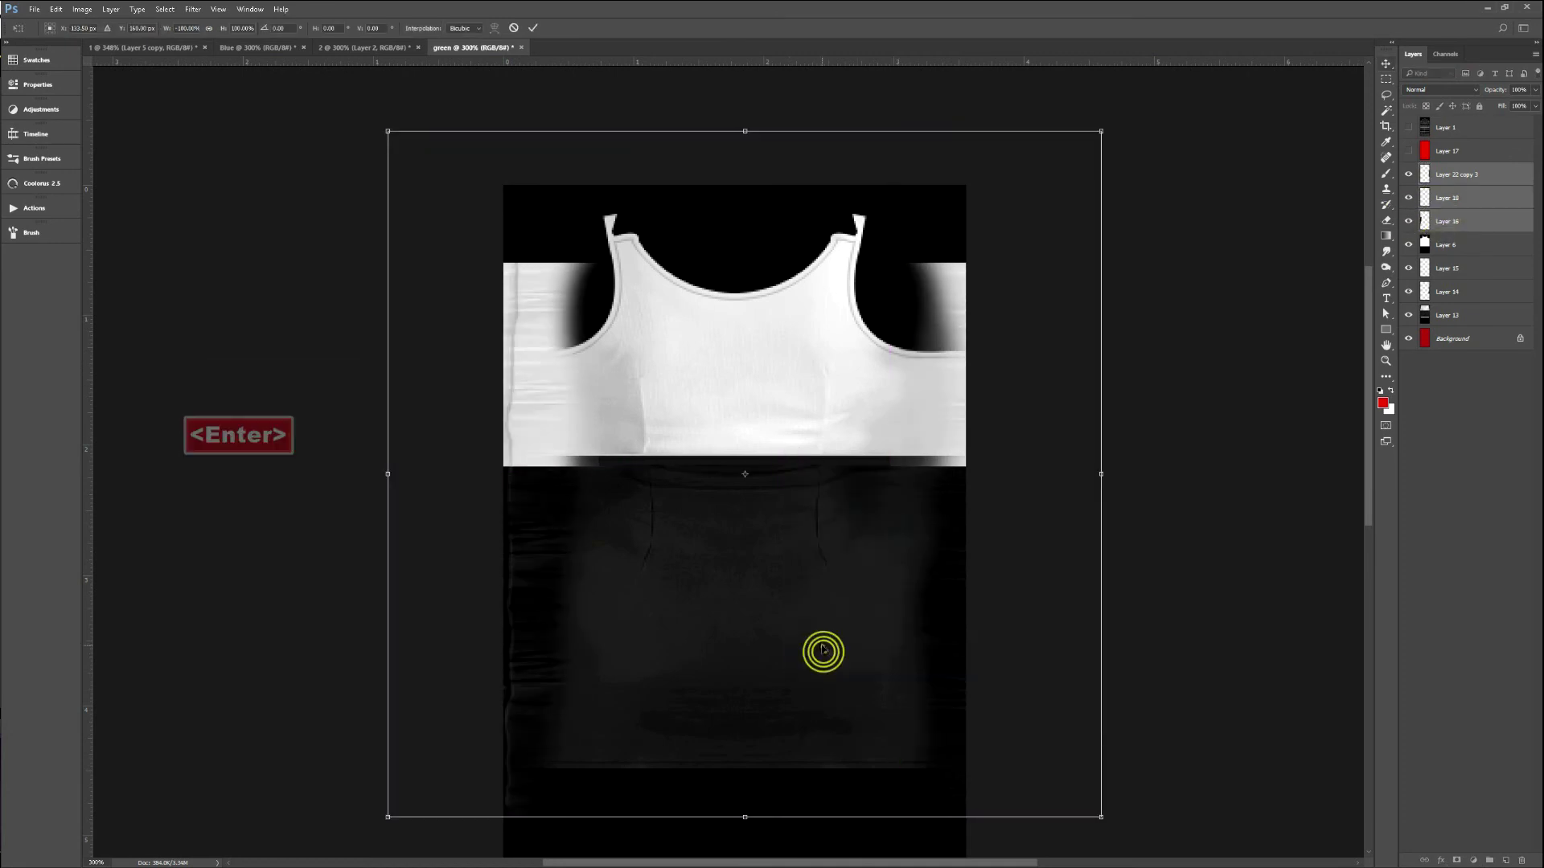
Hide Layer 16 and nudge Layer 22 copy 3 to the left.
click(1408, 221)
click(1439, 174)
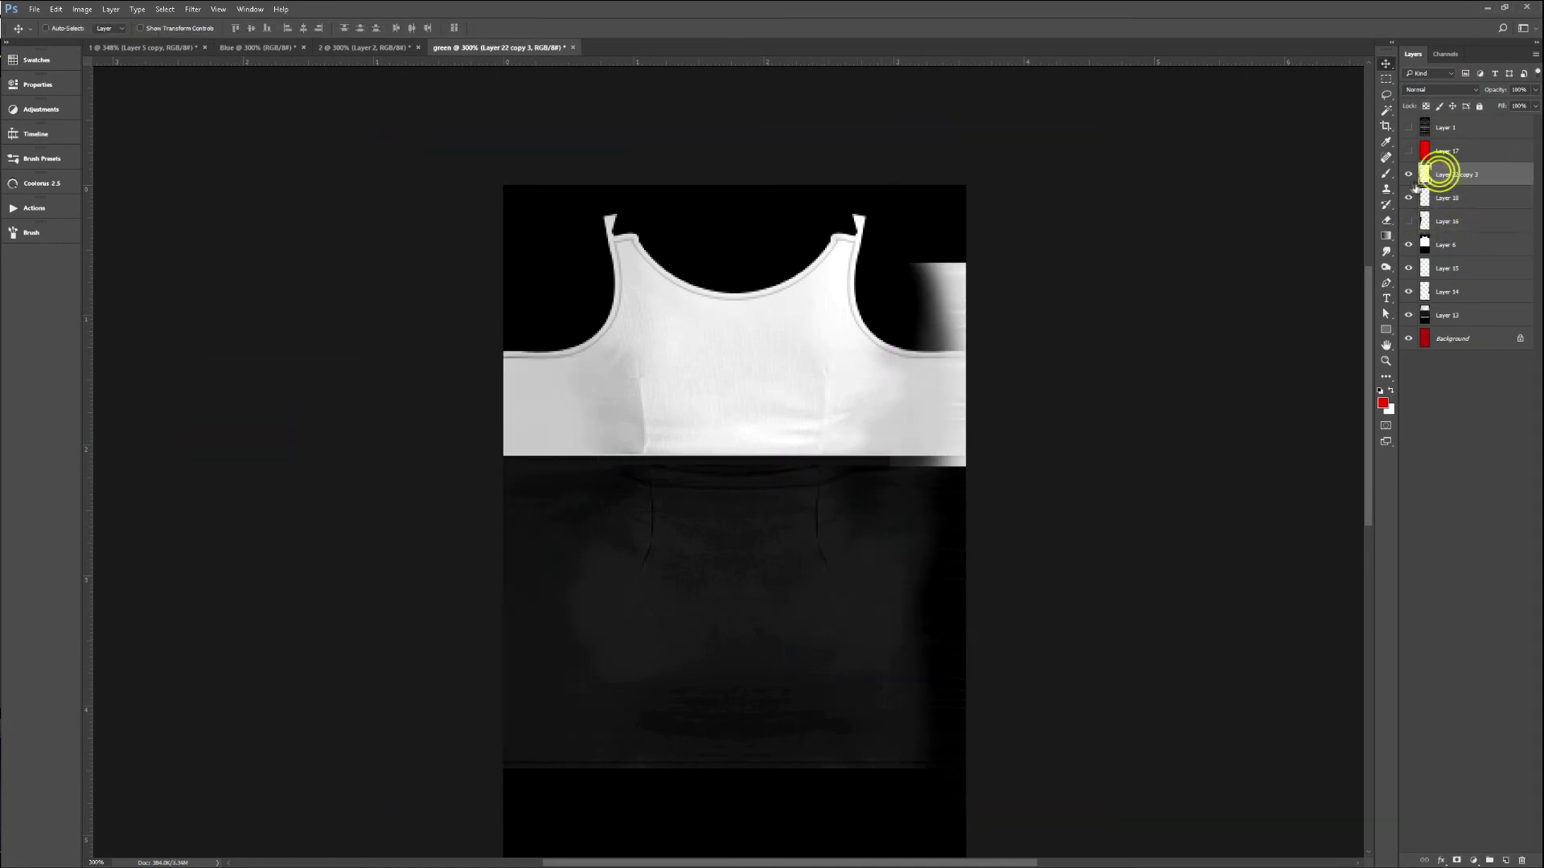
key(Left)
key(Left)
key(Left)
key(Left)
key(Left)
key(Left)
click(1387, 186)
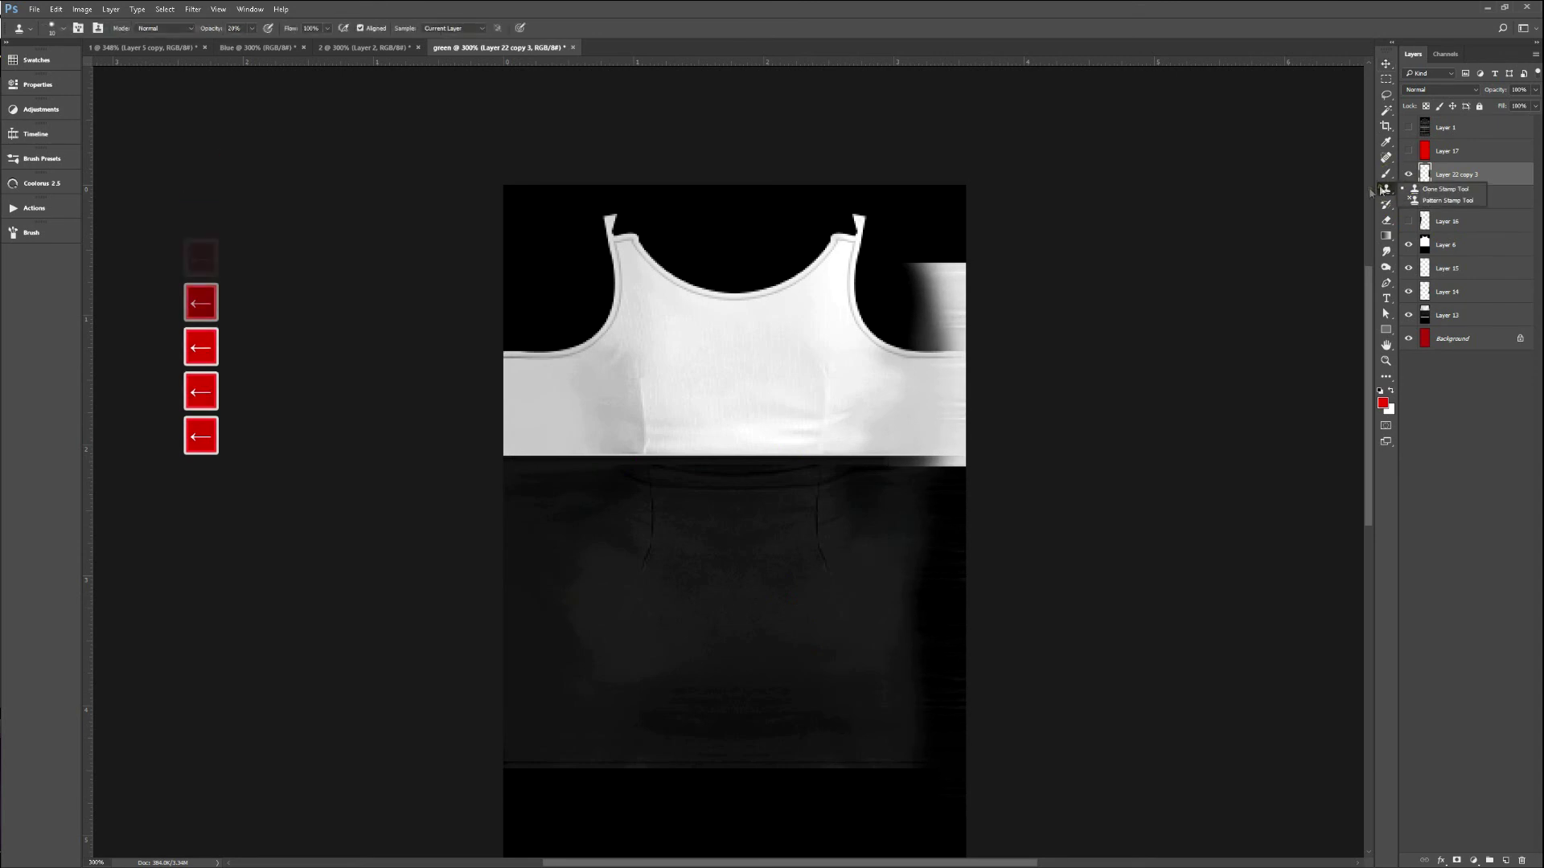
click(1368, 185)
Apply the flipped back texture in the IMVU editor, inspect the skirt's side seam on the avatar, and return to Photoshop.
key(F2)
key(space)
drag(836, 533, 782, 448)
key(alt+Tab)
key(ctrl+a)
mouse_move(972, 469)
mouse_down()
mouse_move(1147, 468)
mouse_move(984, 470)
mouse_up()
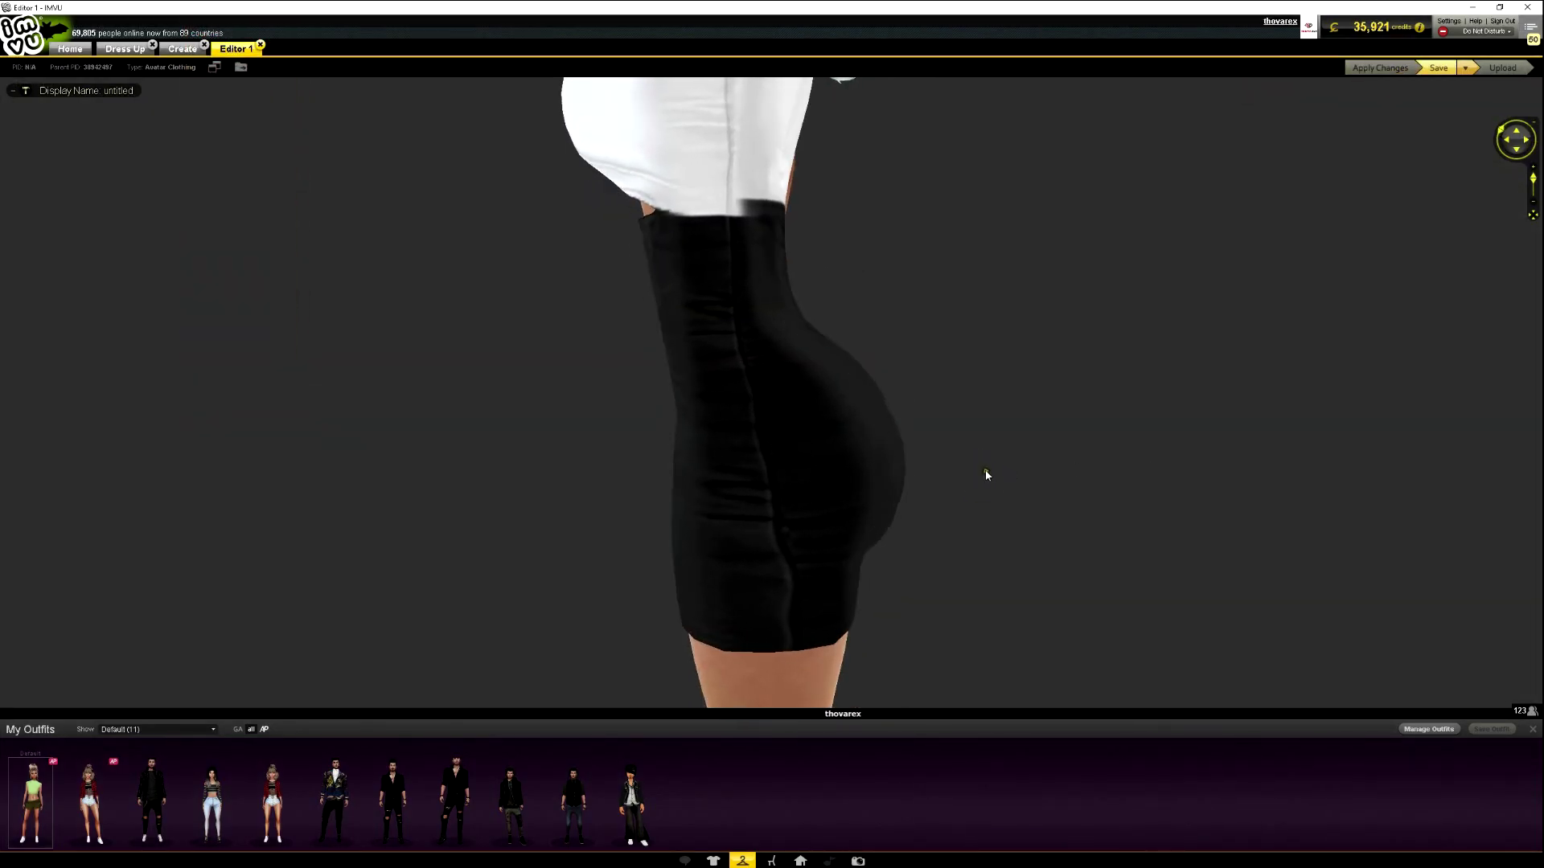
scroll(971, 496, down, 3)
key(alt+Tab)
click(985, 482)
key(Left)
key(Left)
key(Return)
key(Left)
key(Left)
key(Left)
key(Left)
key(Left)
key(Left)
key(Left)
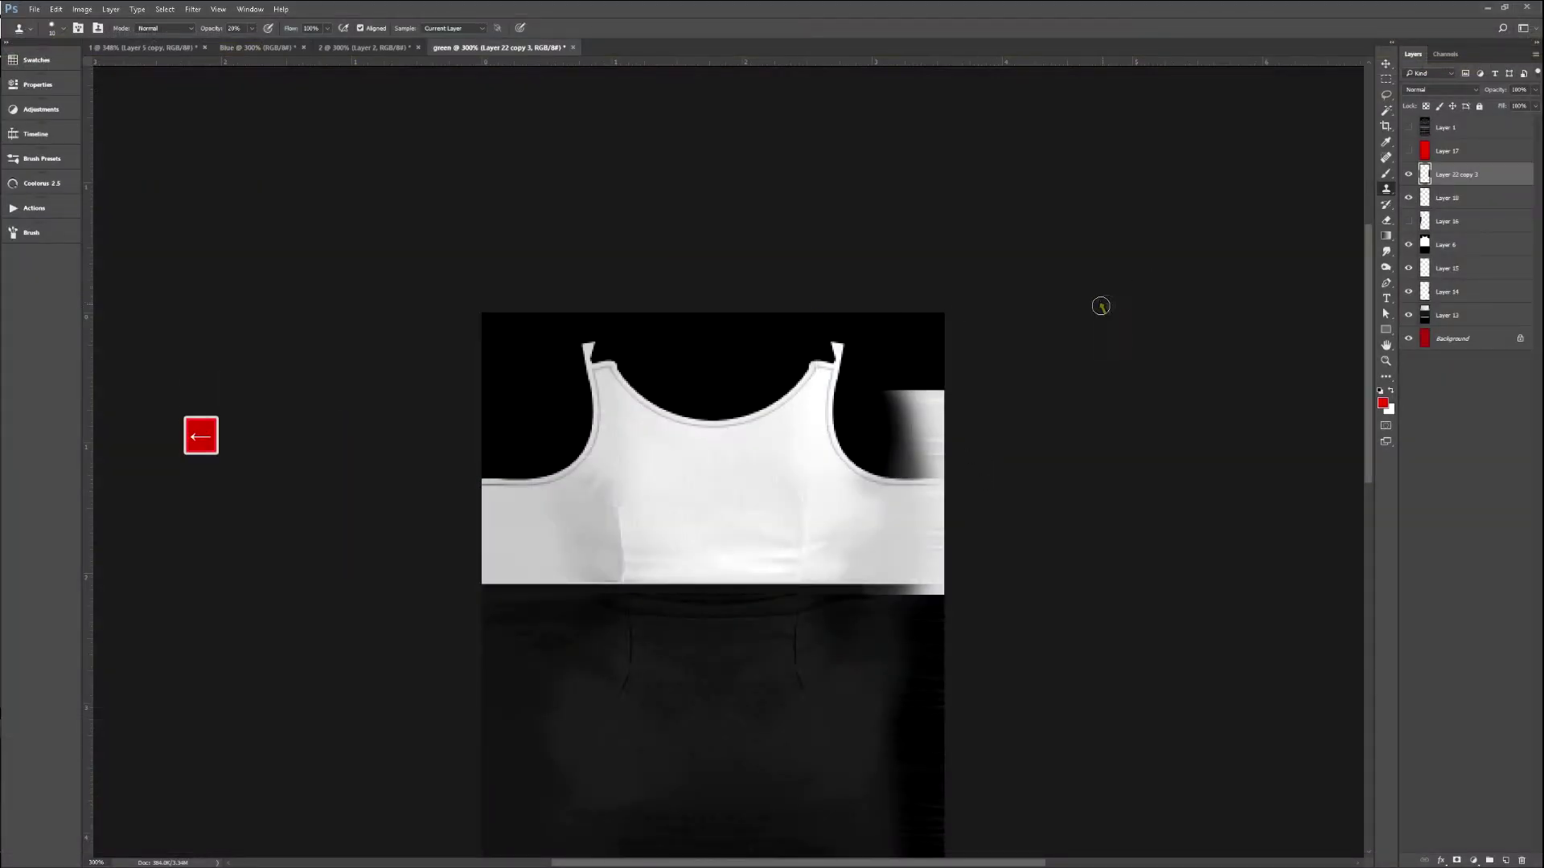
key(Left)
key(Left)
key(Left)
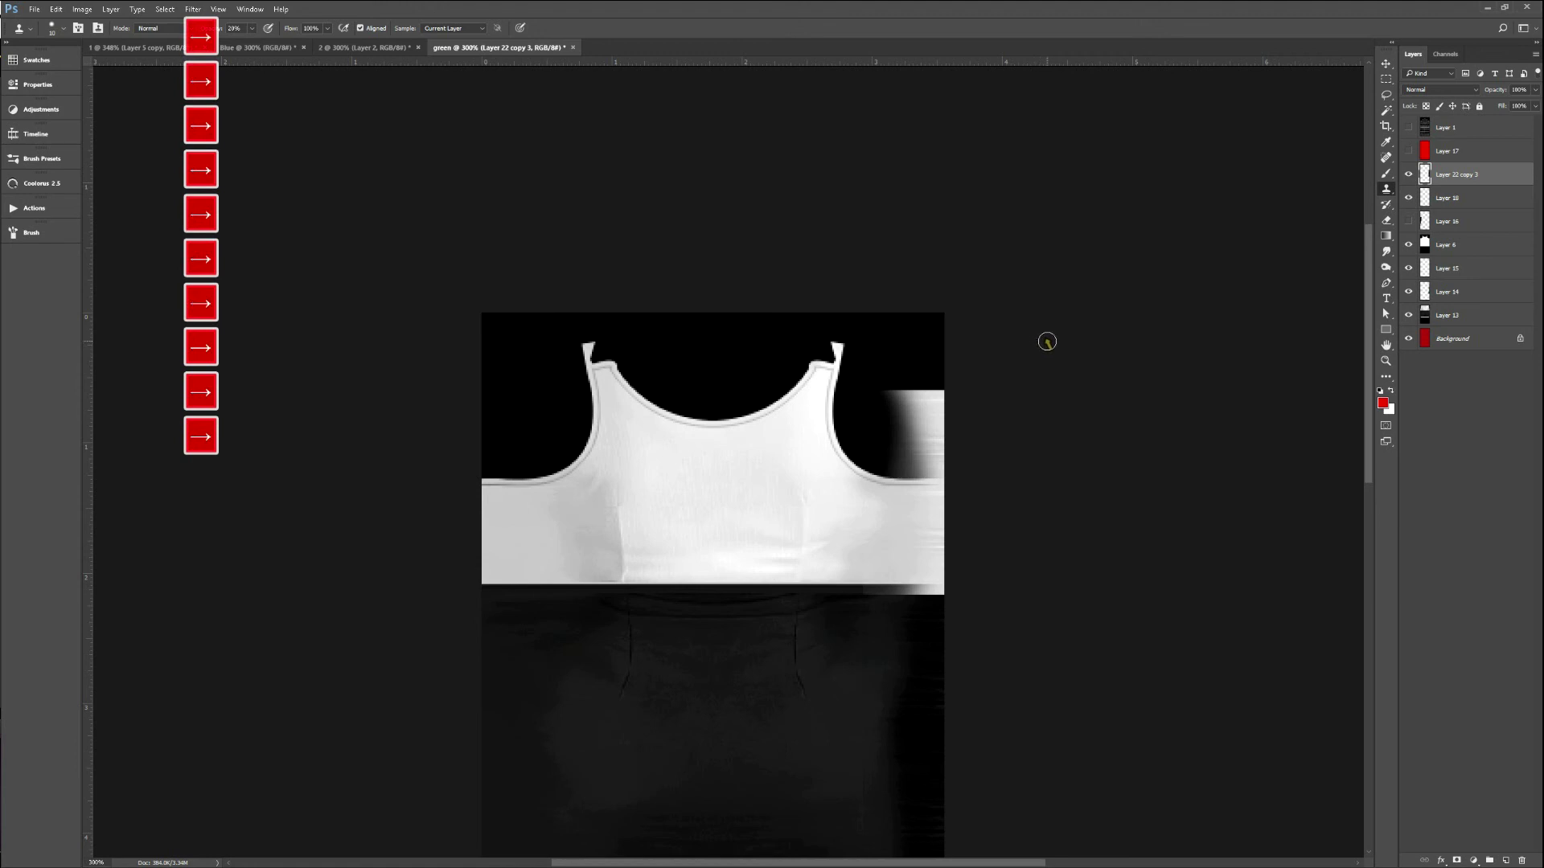
Nudge Layer 22 copy 3 slightly to the right with the Move tool.
key(space)
drag(872, 722, 844, 555)
key(v)
key(Left)
key(Left)
key(Left)
key(Left)
key(Left)
Apply the nudged back texture in the IMVU editor, check the side seam from behind the avatar, and return to Photoshop.
key(F2)
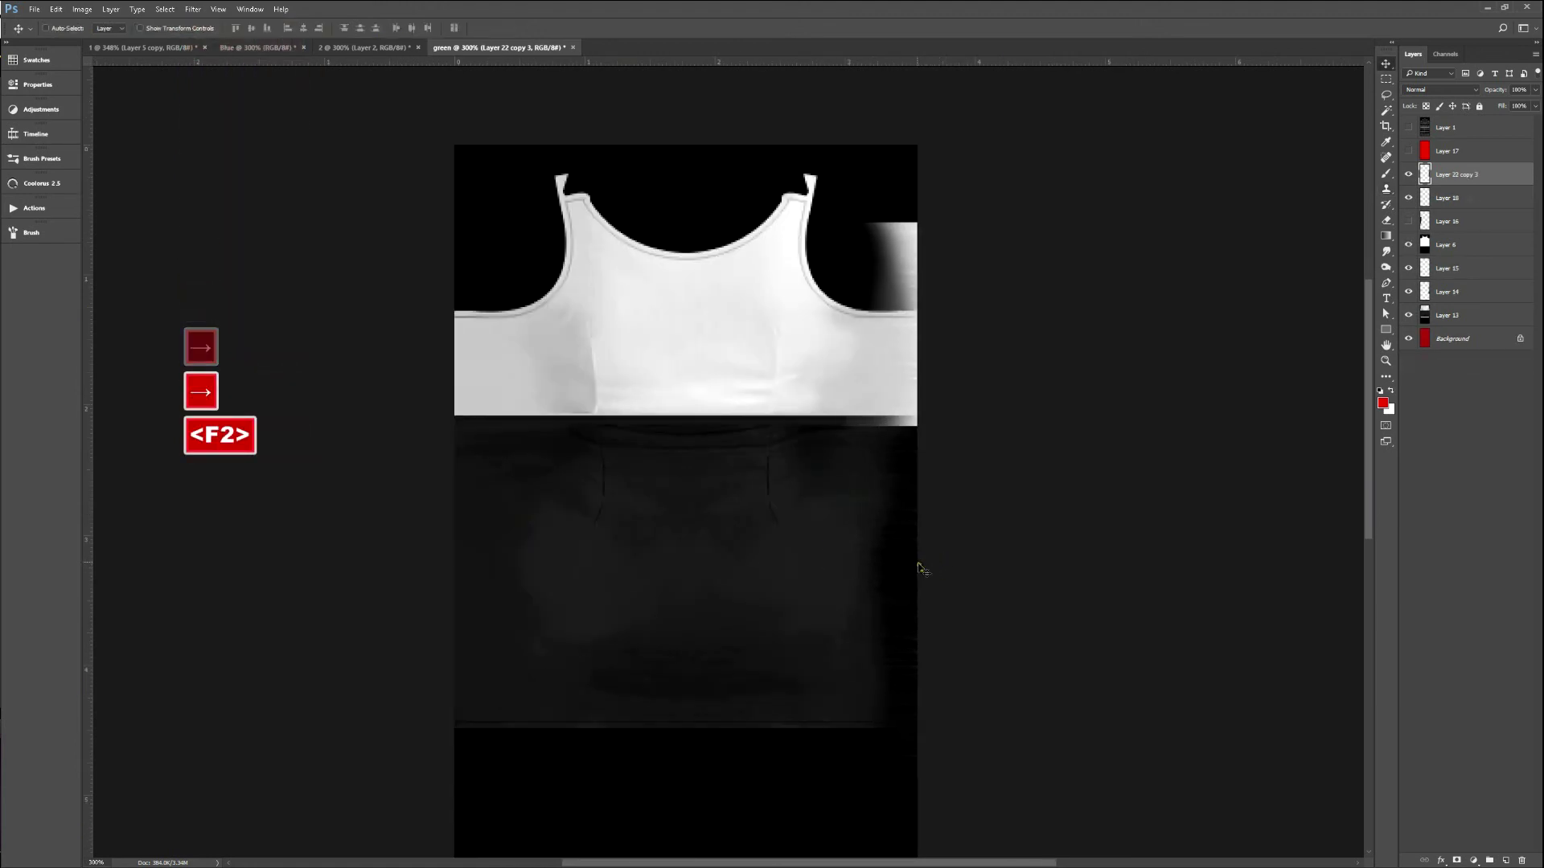
key(alt+Tab)
key(ctrl+a)
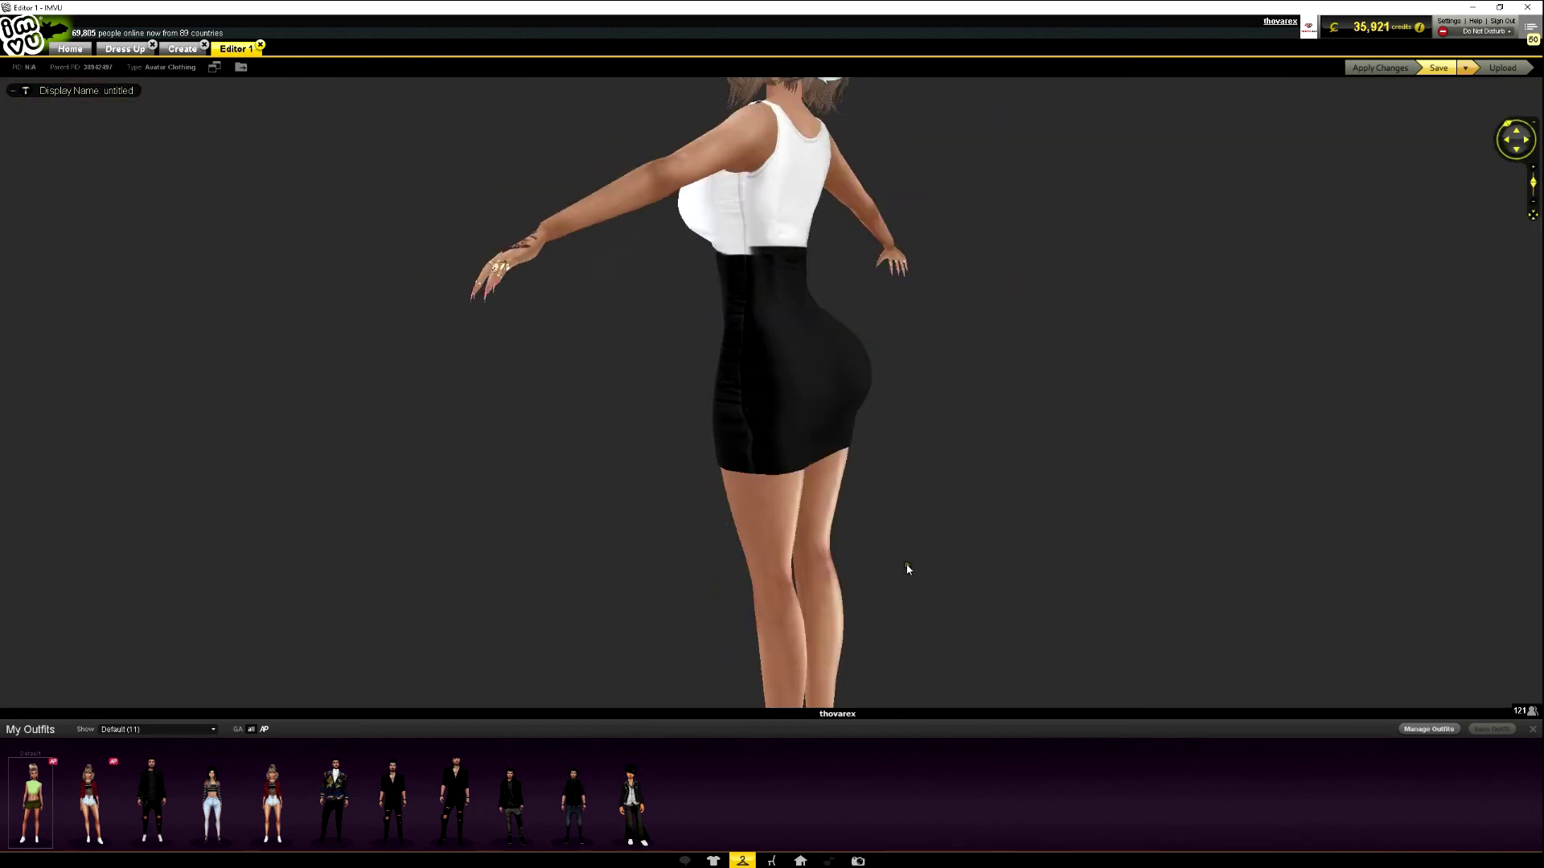
alt+click(939, 557)
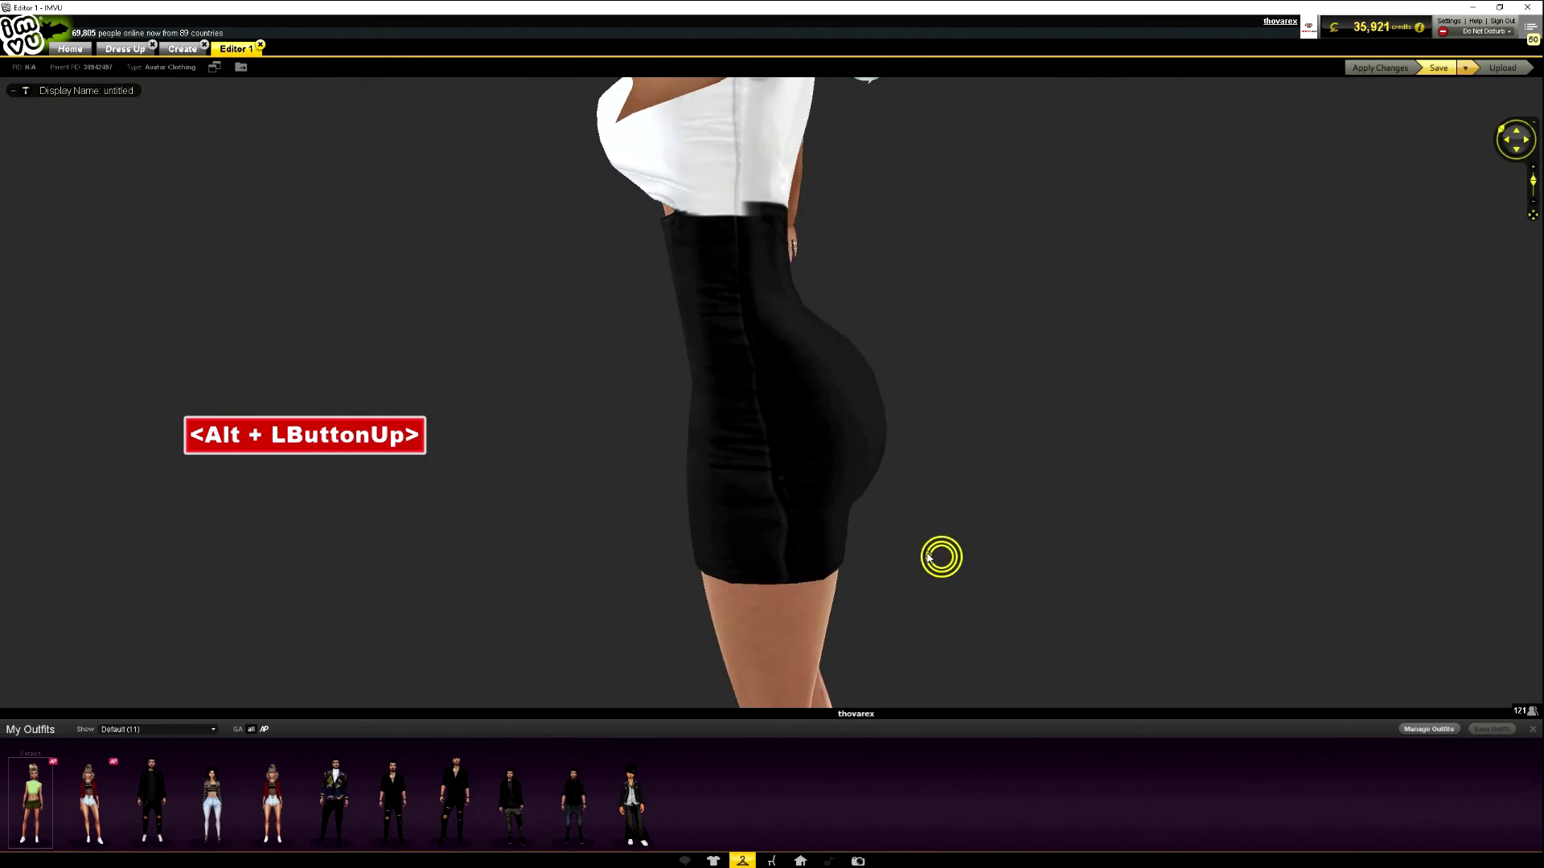
key(alt+Tab)
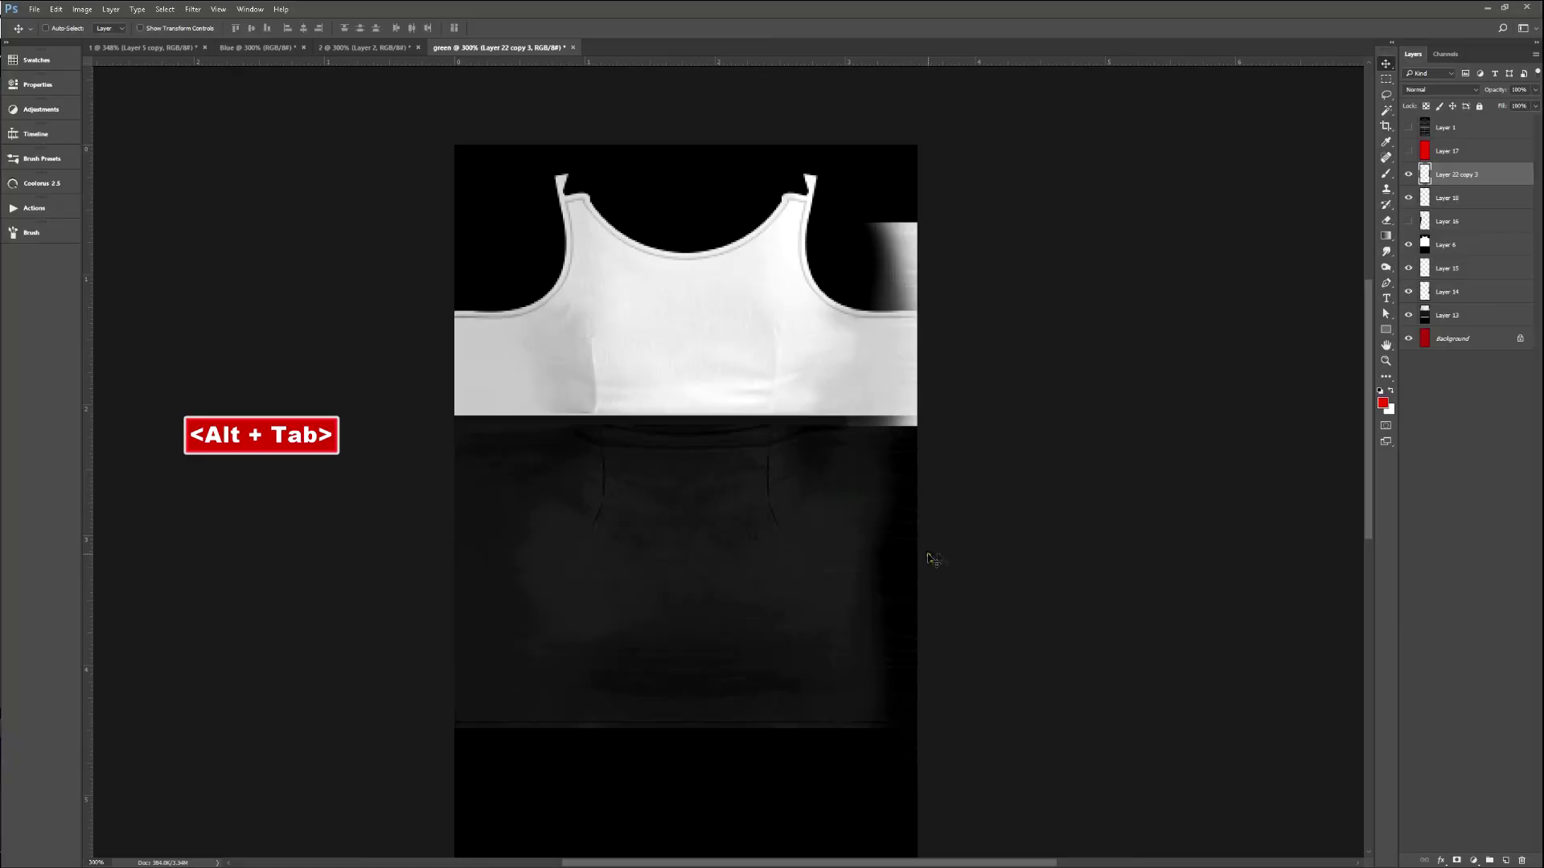
Show Layer 16 and nudge it slightly to the left.
click(1408, 221)
click(1448, 225)
ctrl+click(915, 359)
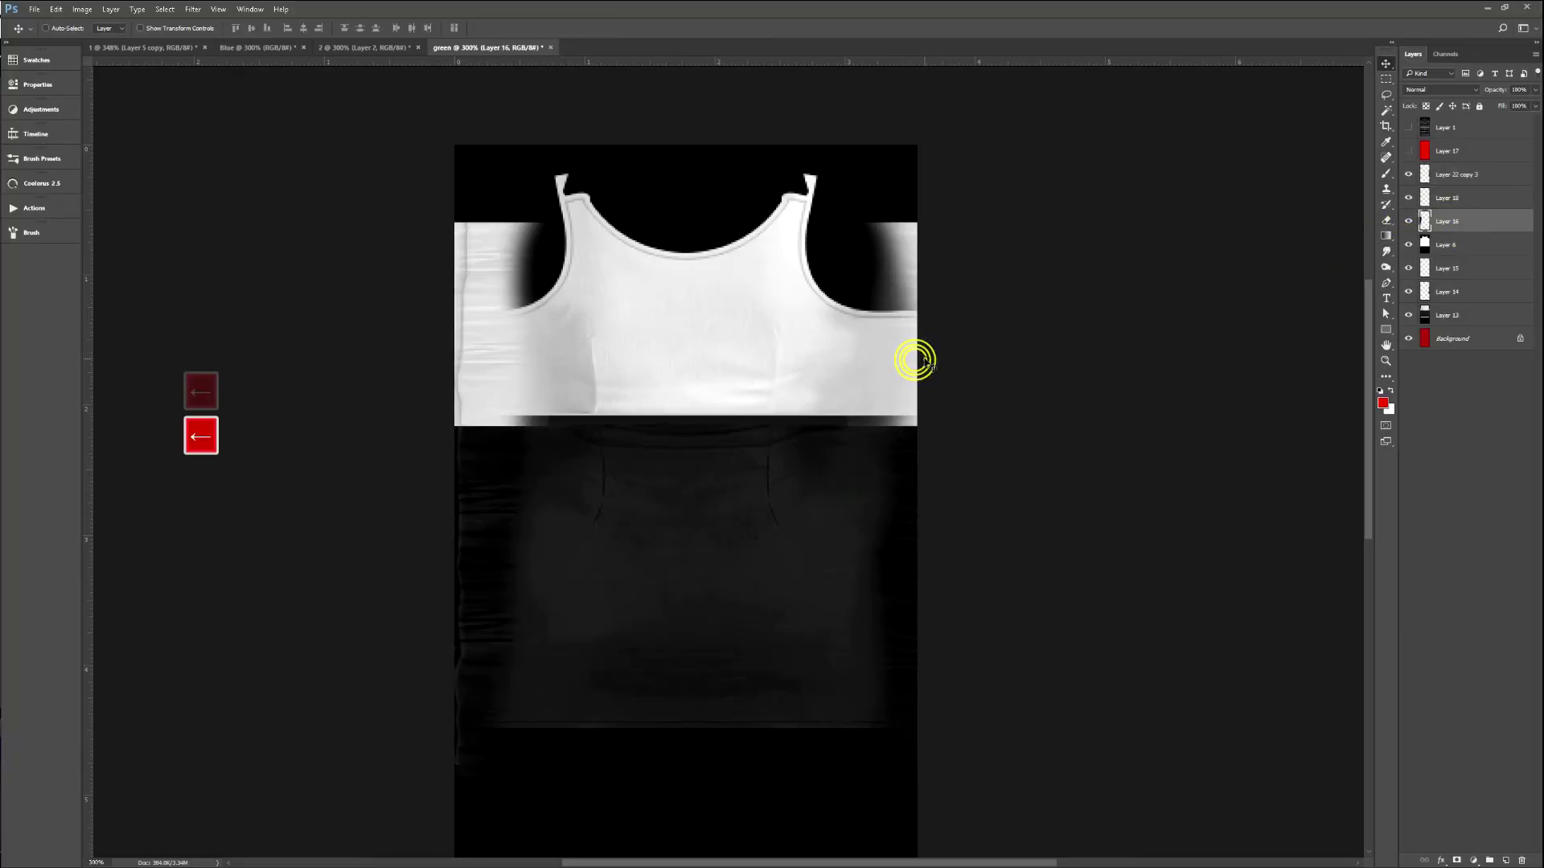
Apply the back texture with both side pieces in the IMVU editor, inspect the avatar's opposite side, and return to Photoshop.
key(F2)
key(Tab)
key(Tab)
key(alt+Tab)
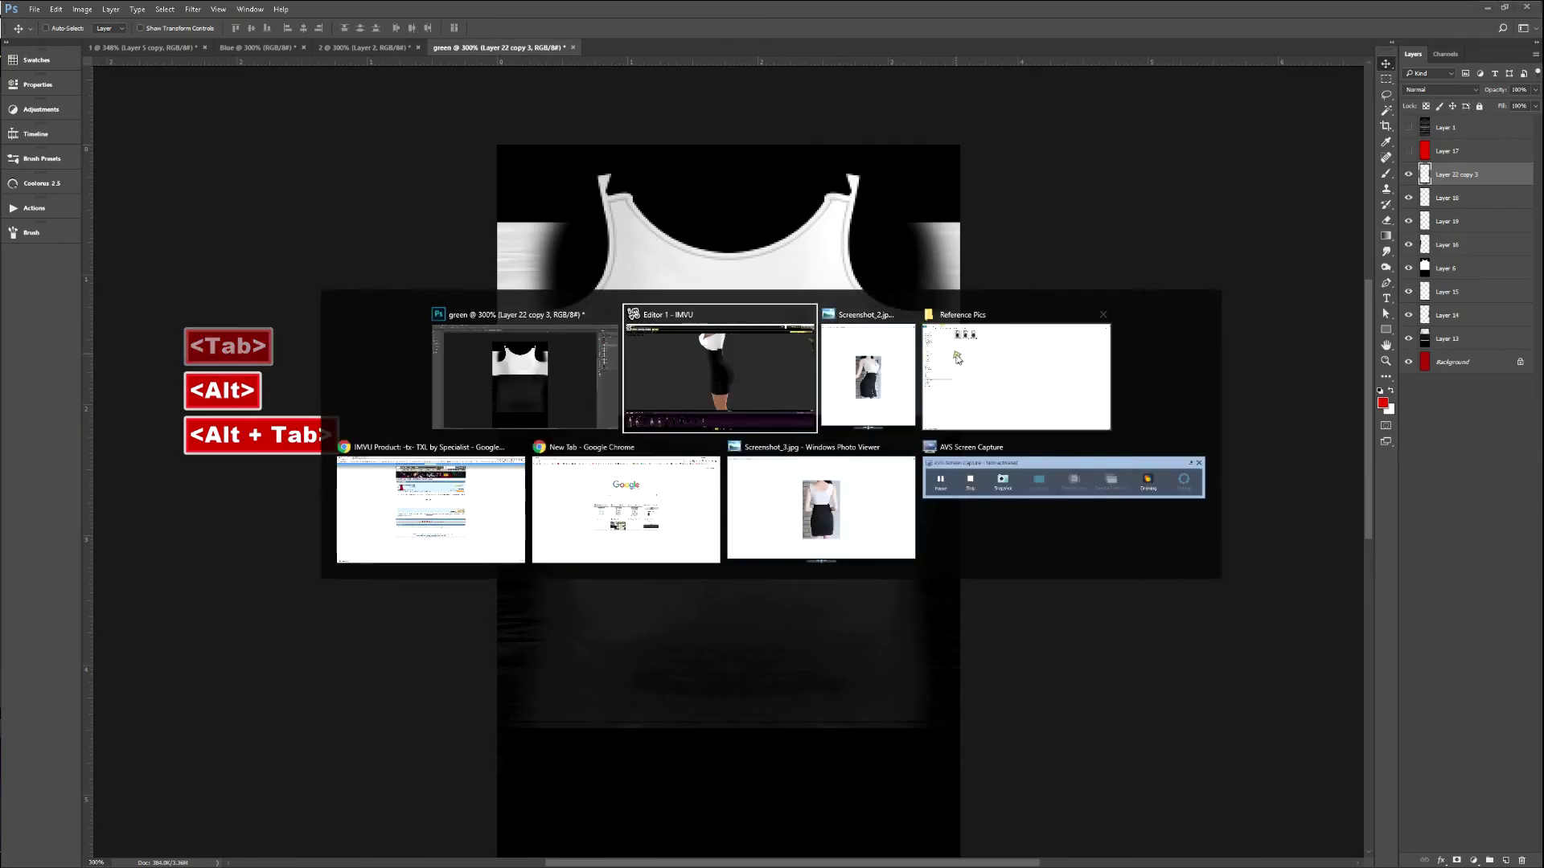
key(ctrl+a)
drag(1072, 389, 873, 462)
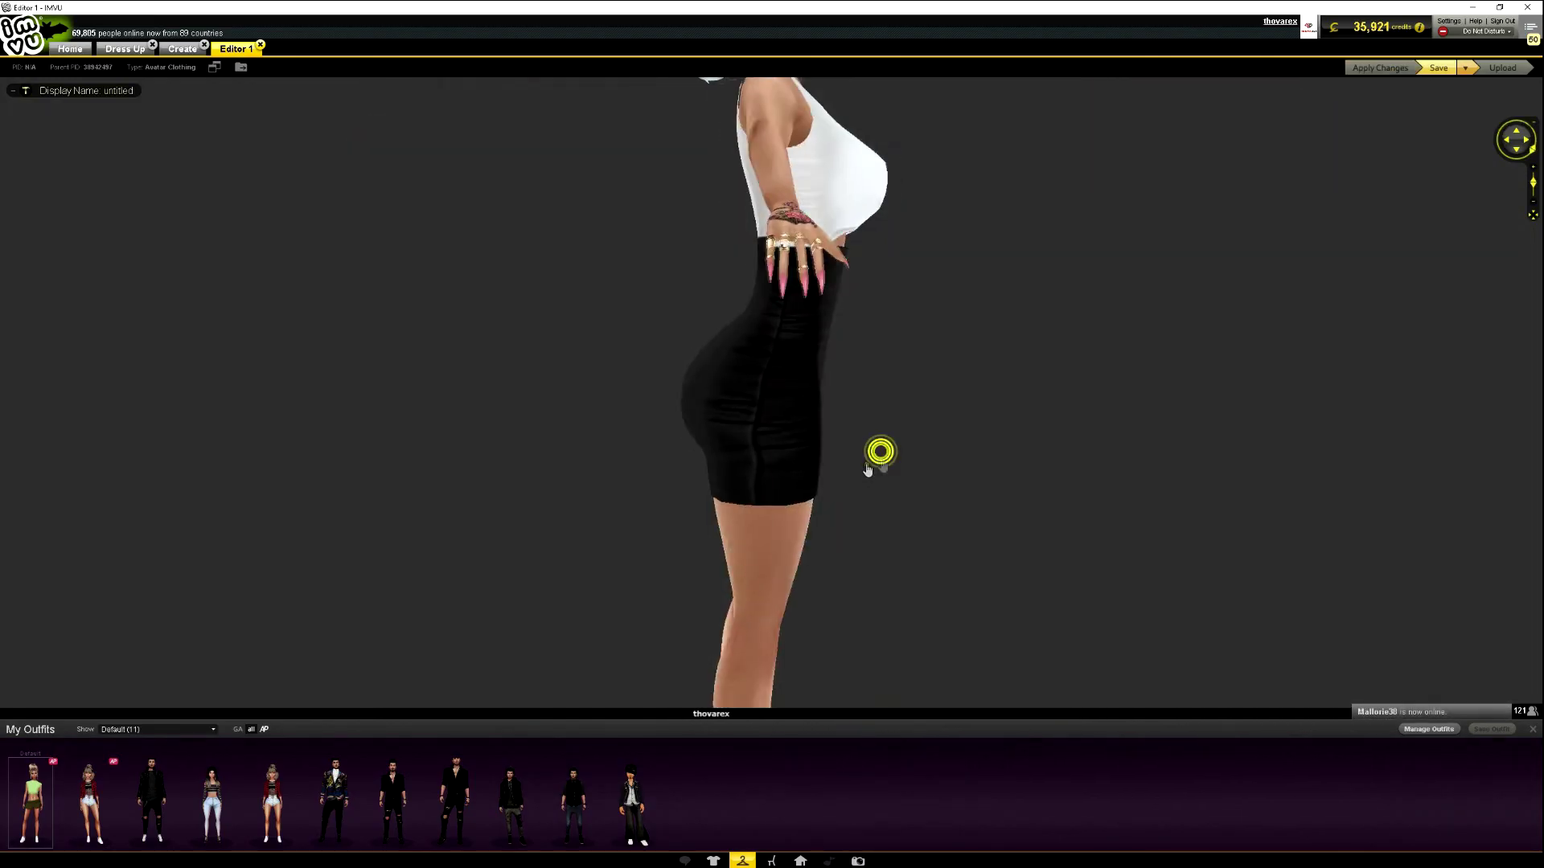
key(alt+Tab)
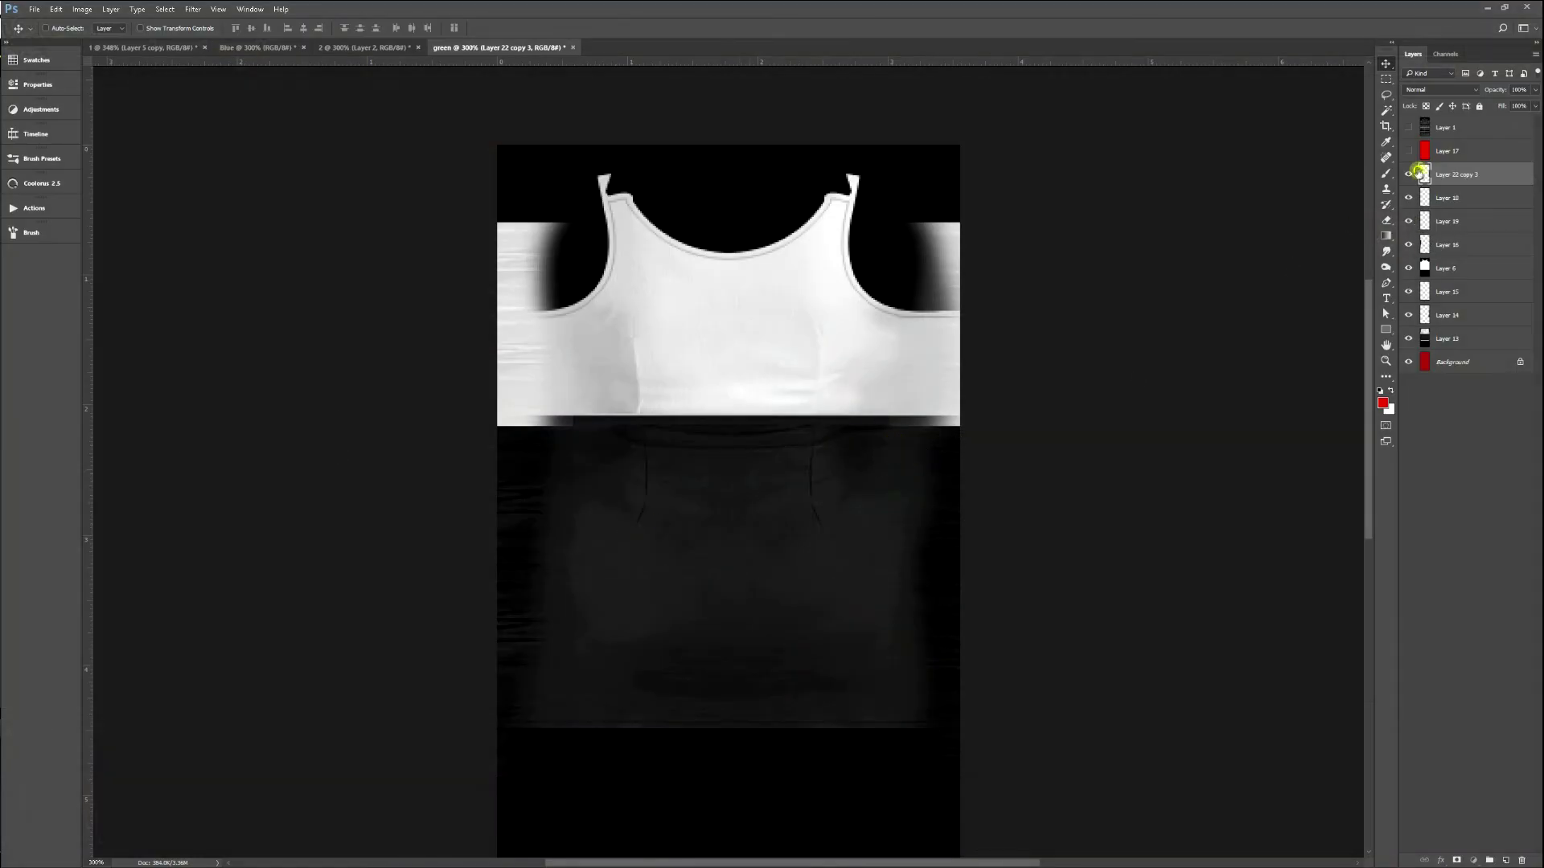
Toggle the visibility of the side-seam layers to check which side each one covers.
double_click(1416, 171)
click(471, 339)
click(1409, 223)
click(1409, 222)
key(ctrl+alt+z)
key(ctrl+z)
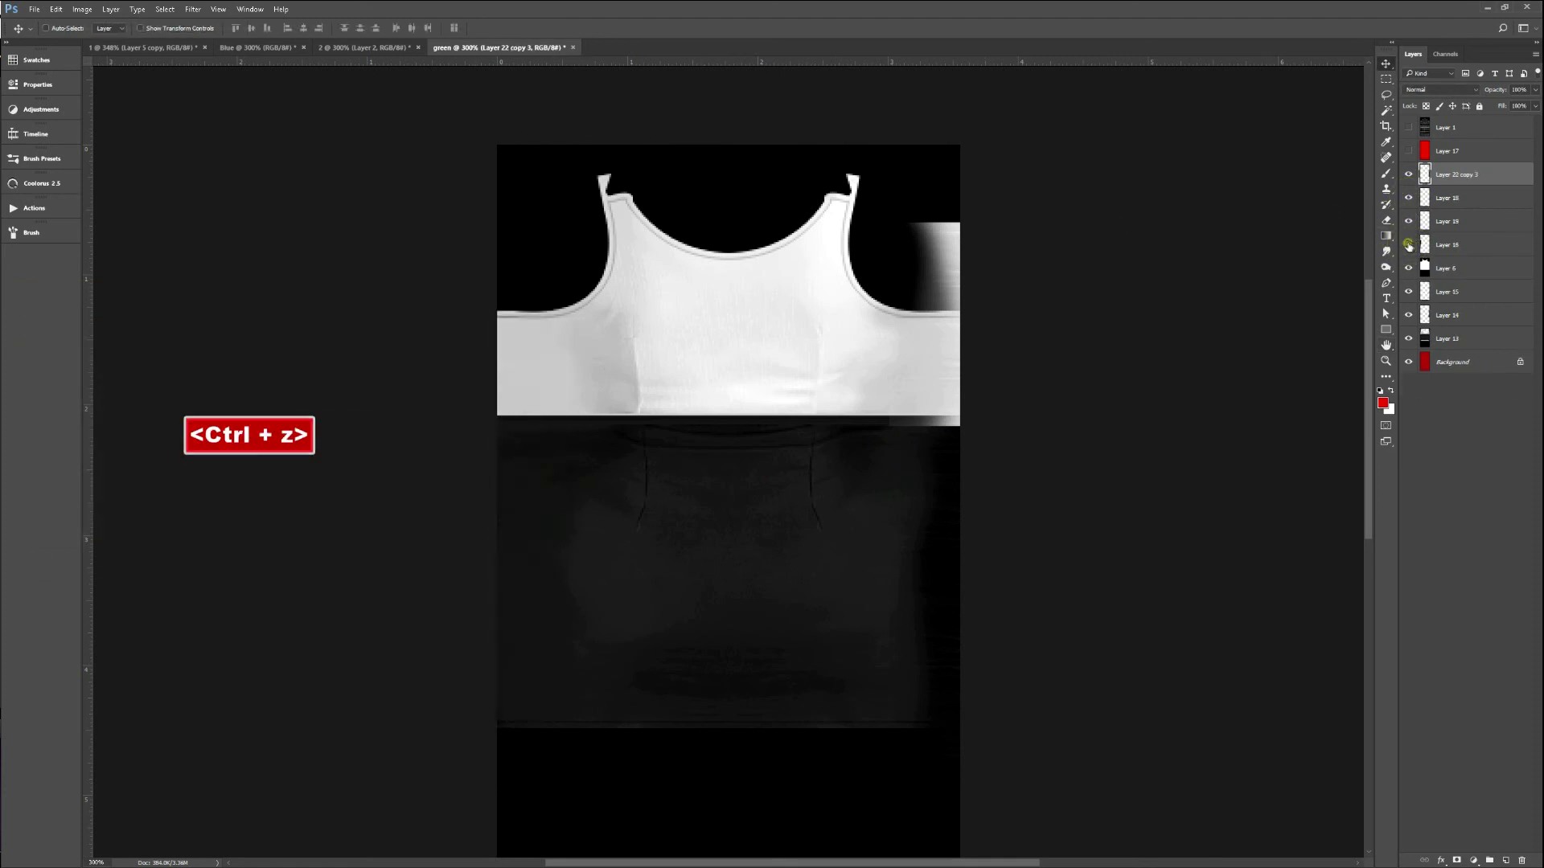
click(1410, 175)
click(1409, 174)
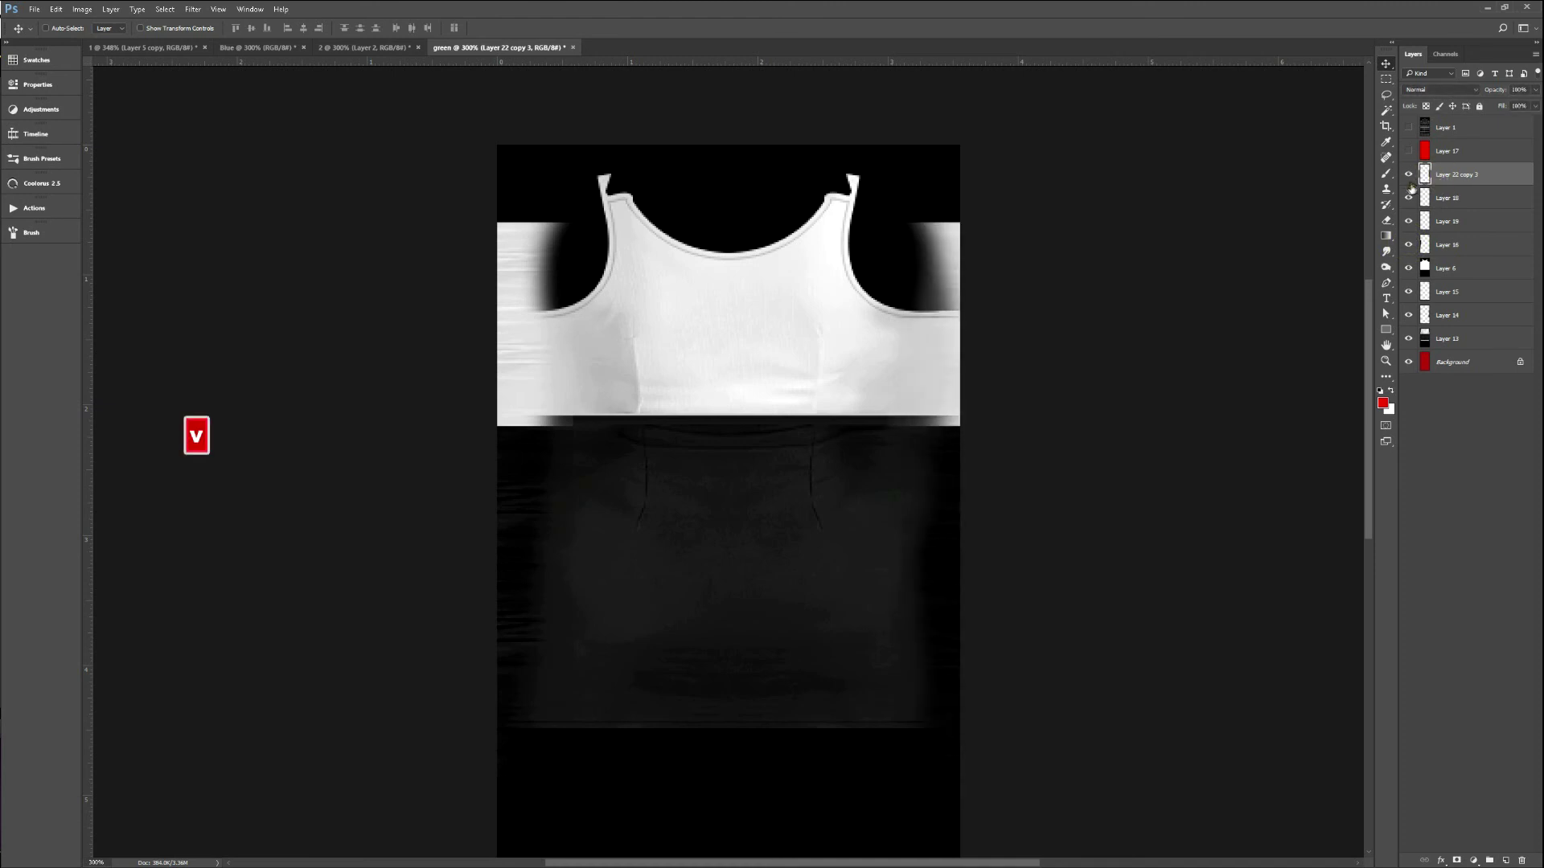
Nudge Layer 22 copy 3 to the left until its seam line shows inside the texture.
key(Right)
key(Right)
key(Right)
key(Right)
key(Right)
key(Right)
key(Right)
key(Right)
key(Right)
key(Right)
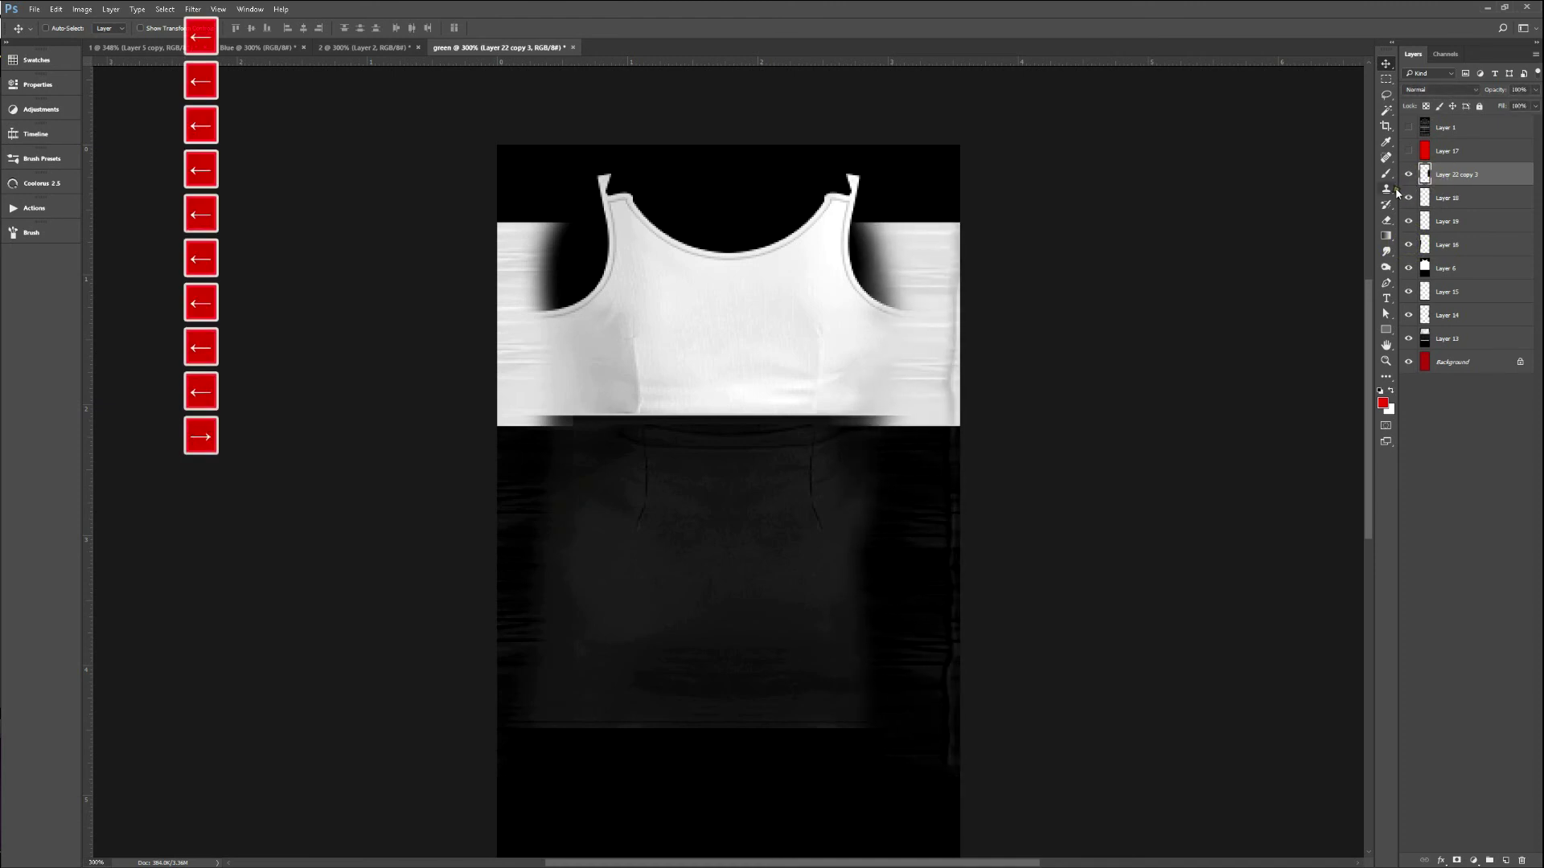
Apply the repositioned side piece in the IMVU editor, inspect it on the avatar, and return to Photoshop.
key(F2)
key(alt+Tab)
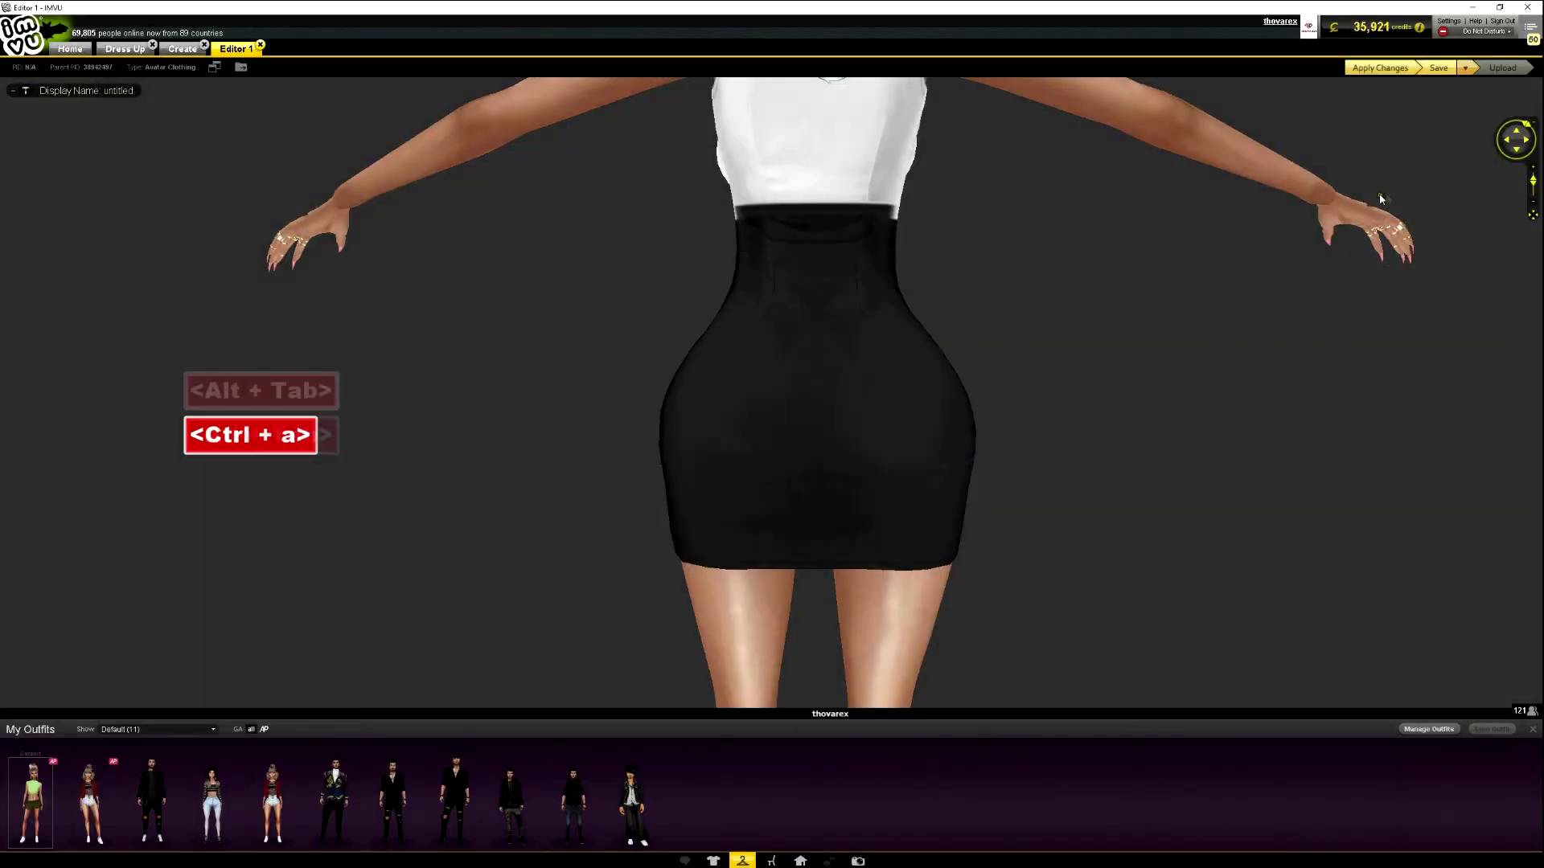
click(900, 297)
key(alt+Tab)
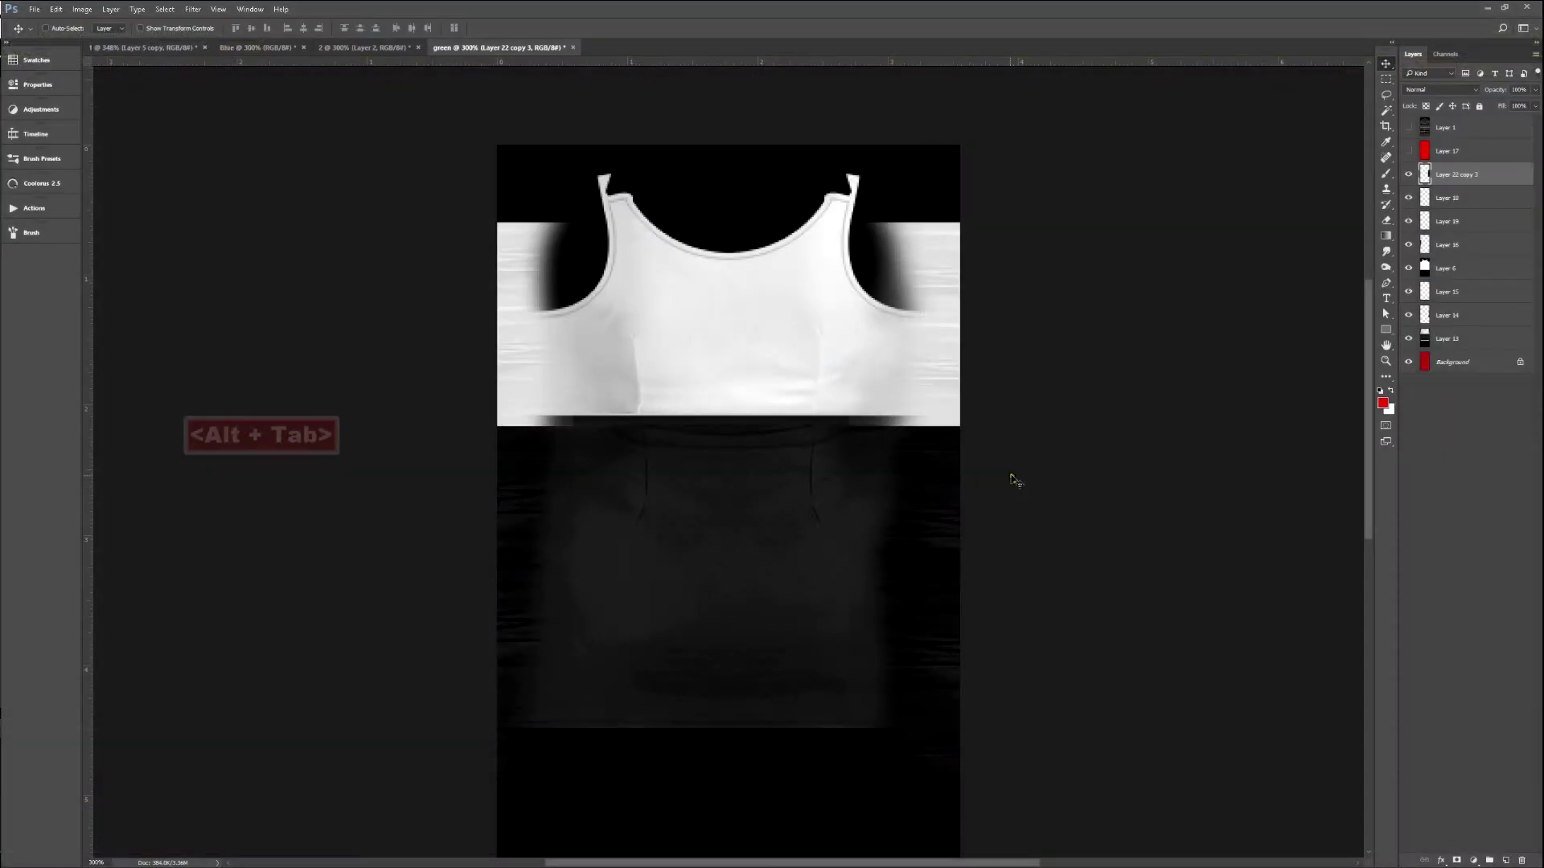
Nudge Layer 22 copy 3 a little further left and check the reapplied texture on the IMVU avatar.
key(Left)
key(Left)
key(Left)
key(F2)
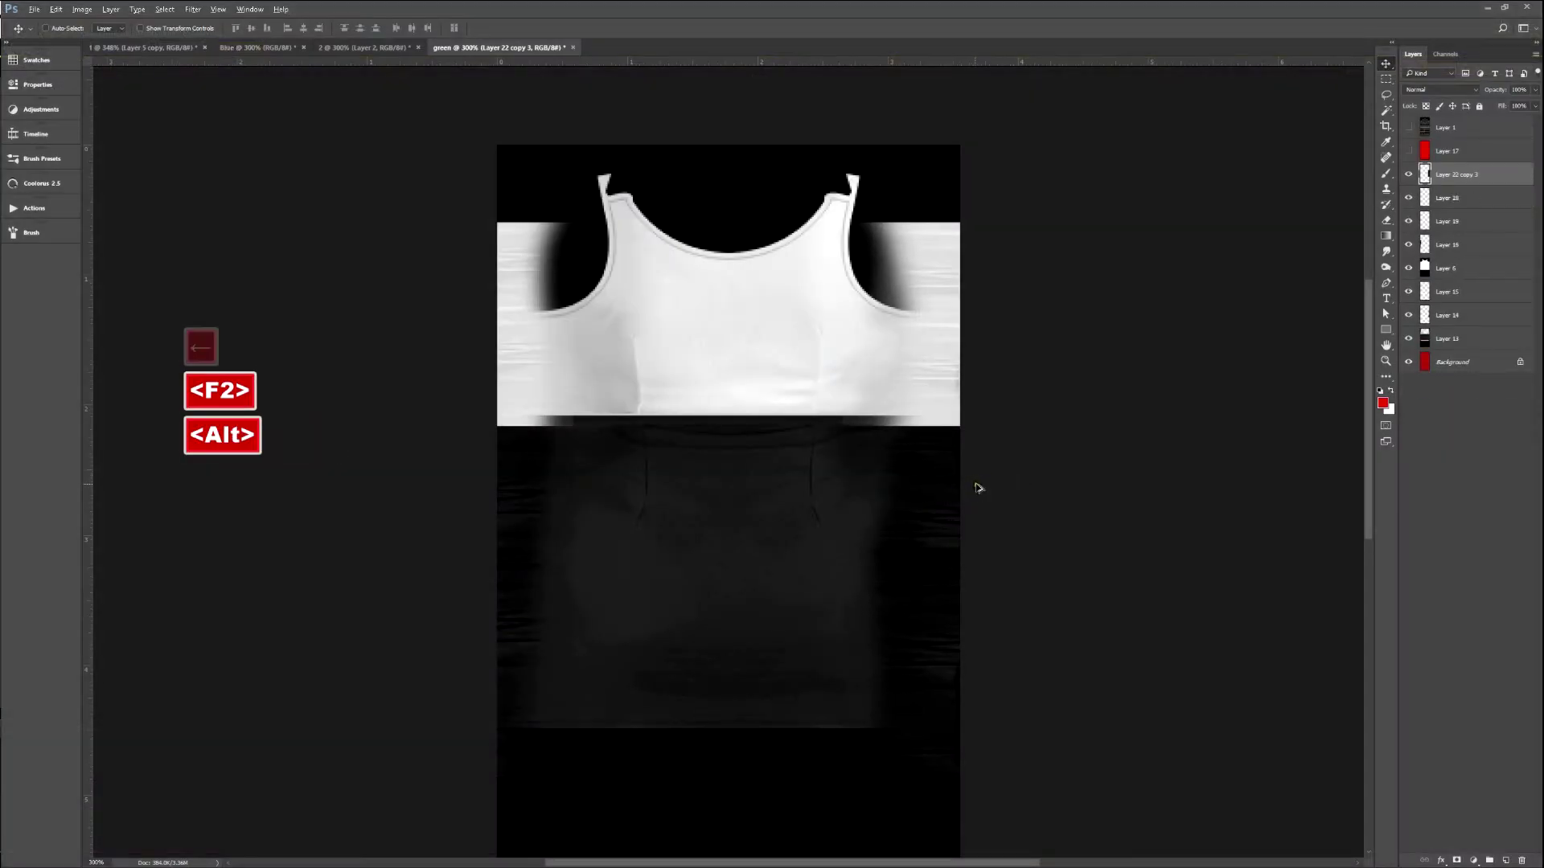
key(alt+Tab)
key(ctrl+a)
click(994, 484)
click(799, 458)
click(855, 451)
key(alt+Tab)
Merge Layer 22 copy 3 through Layer 16 into one layer and set its opacity to 40%.
shift+click(1444, 244)
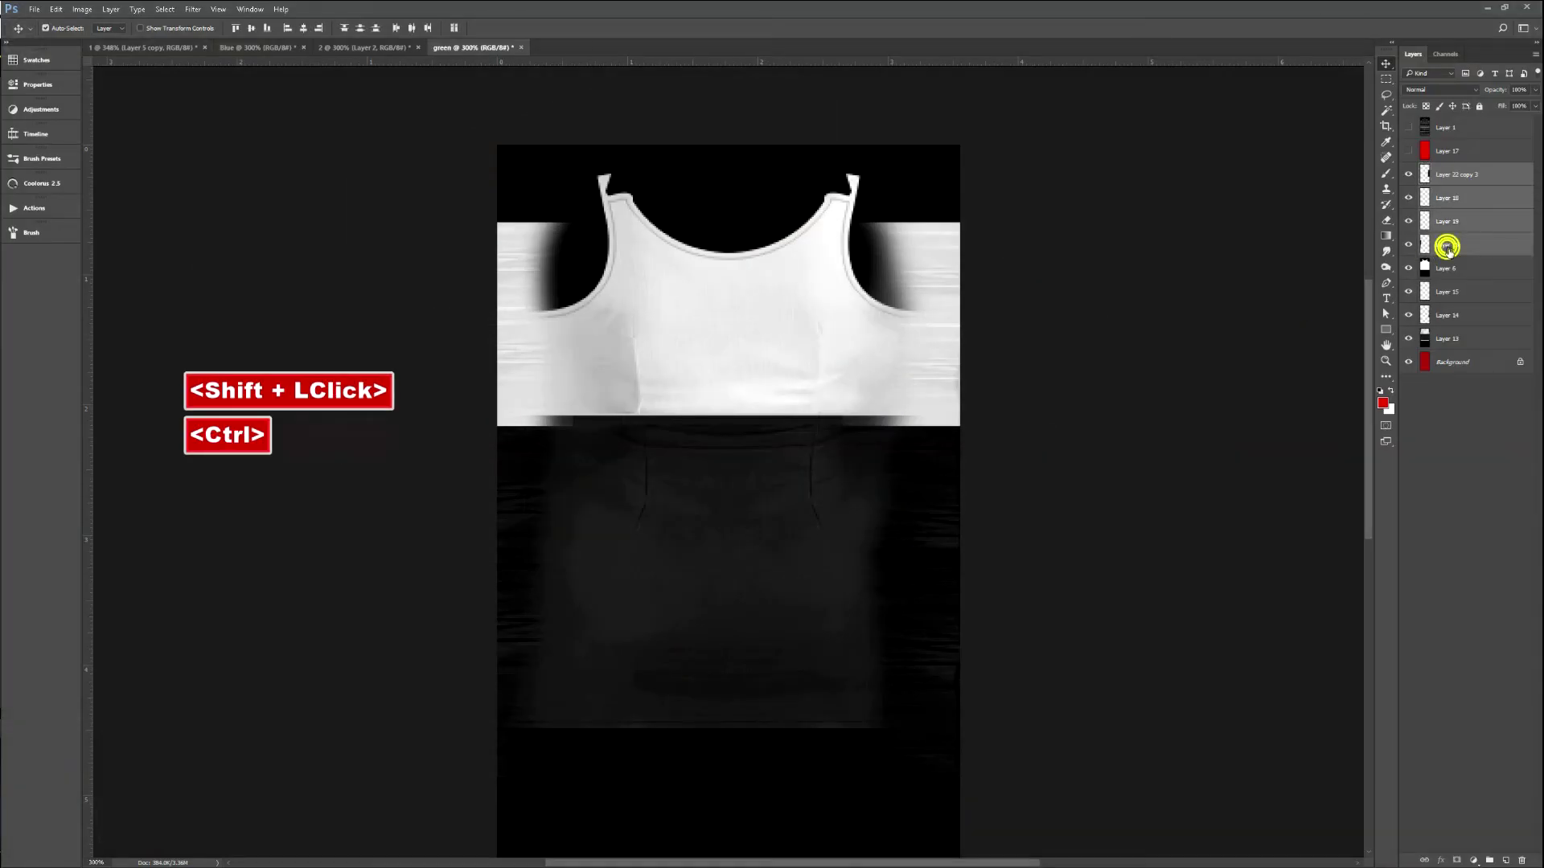
key(ctrl+e)
key(v)
key(3)
key(4)
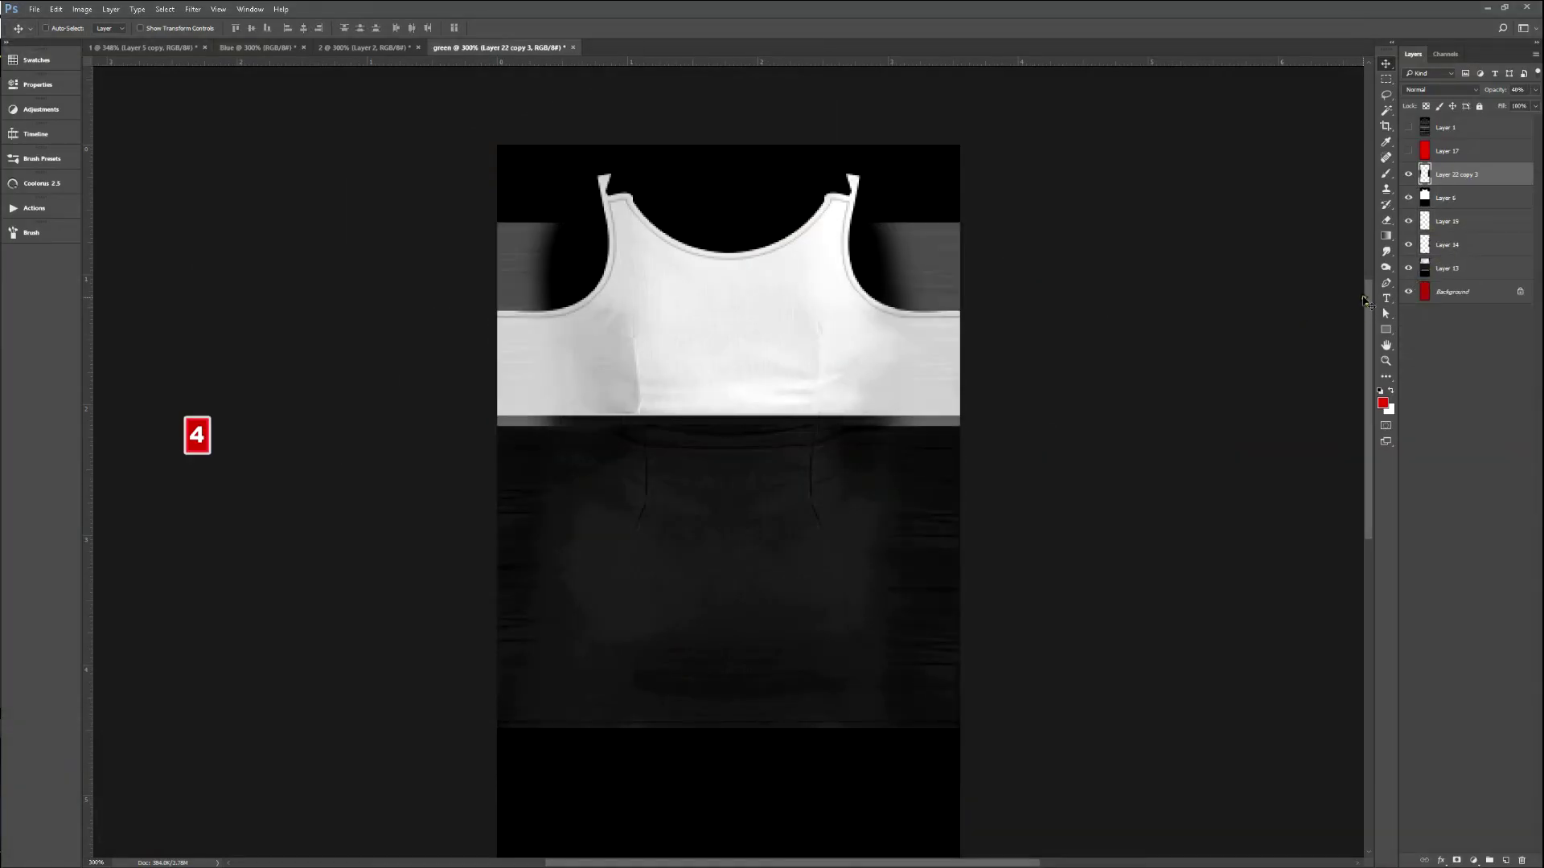
key(F2)
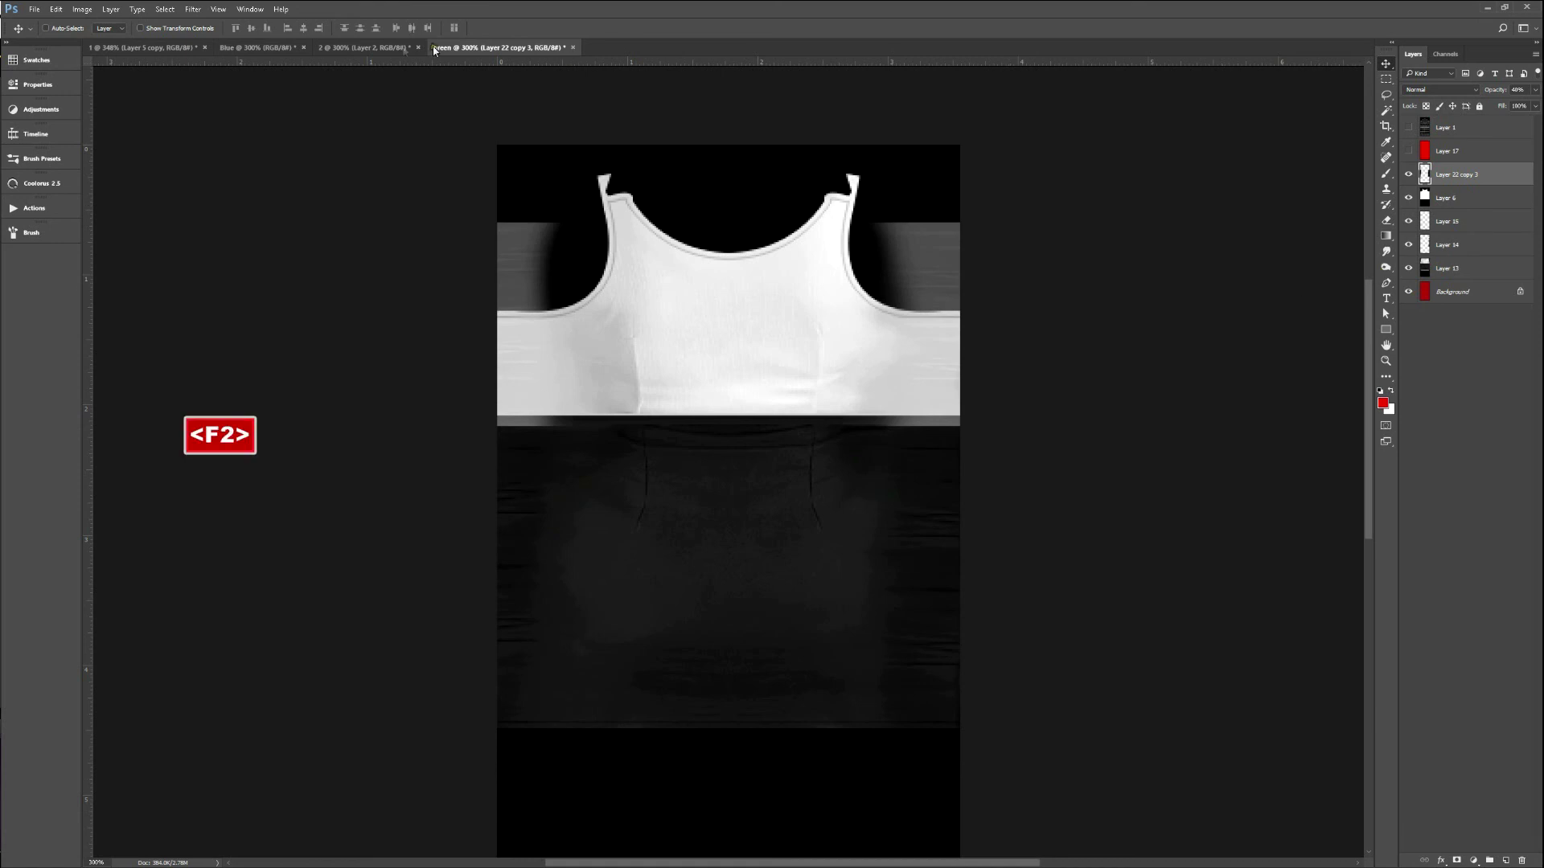
In the Blue document, hide the red layer and merge the two visible side-seam layers.
click(249, 47)
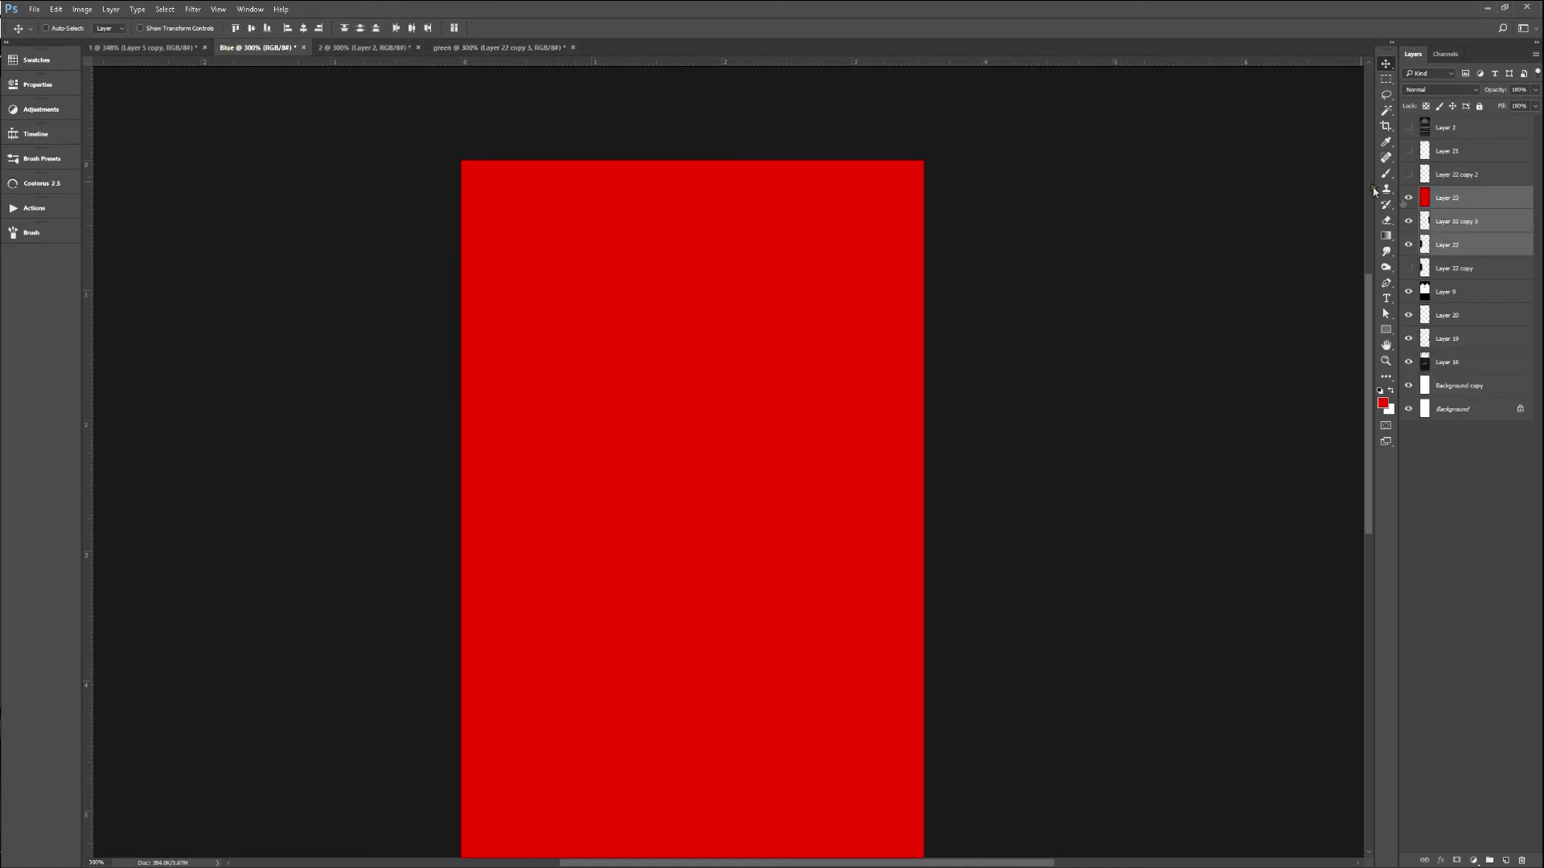
click(1409, 198)
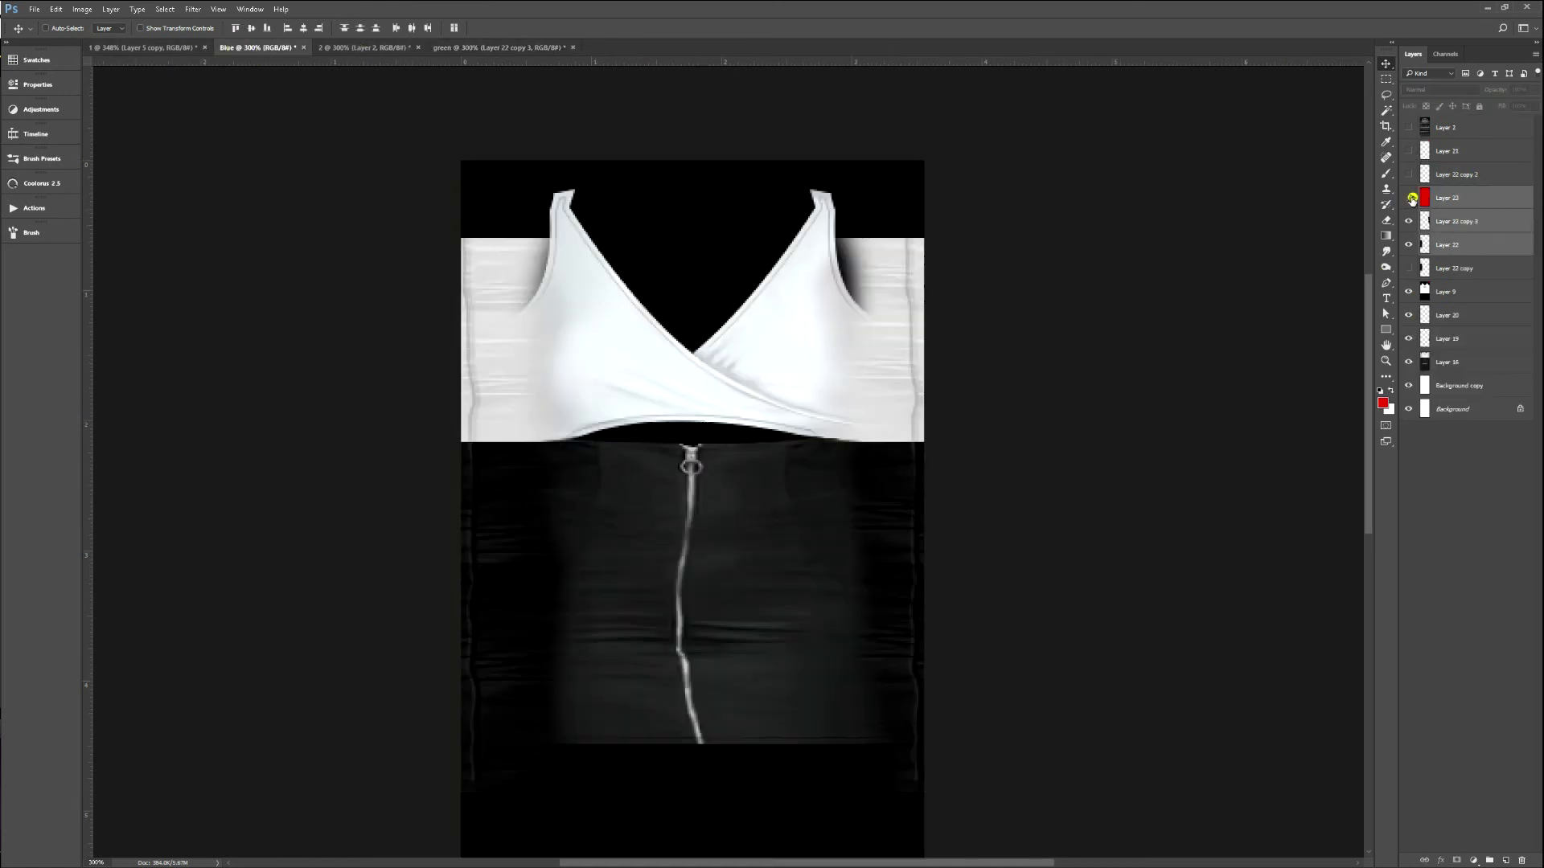
shift+click(1461, 226)
key(ctrl+e)
Apply the updated front and back textures in the IMVU editor and inspect the outfit's side seam on the avatar.
key(F2)
key(alt+Tab)
key(ctrl+a)
drag(1070, 410, 1016, 309)
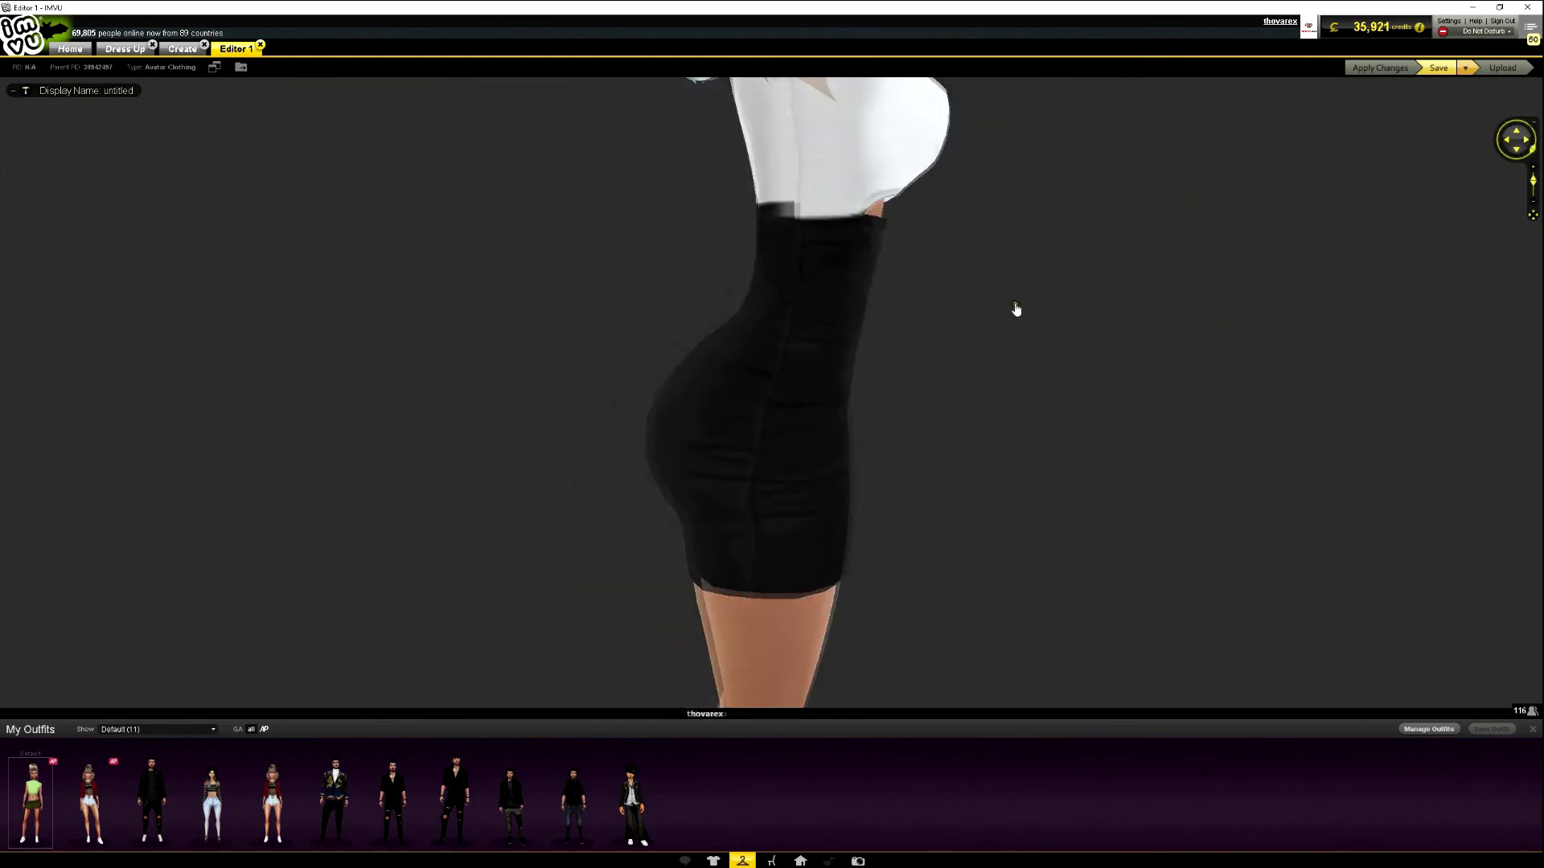
Return to the green document in Photoshop and compare the texture with Layer 22 copy 3 hidden and shown.
key(alt+Tab)
click(497, 48)
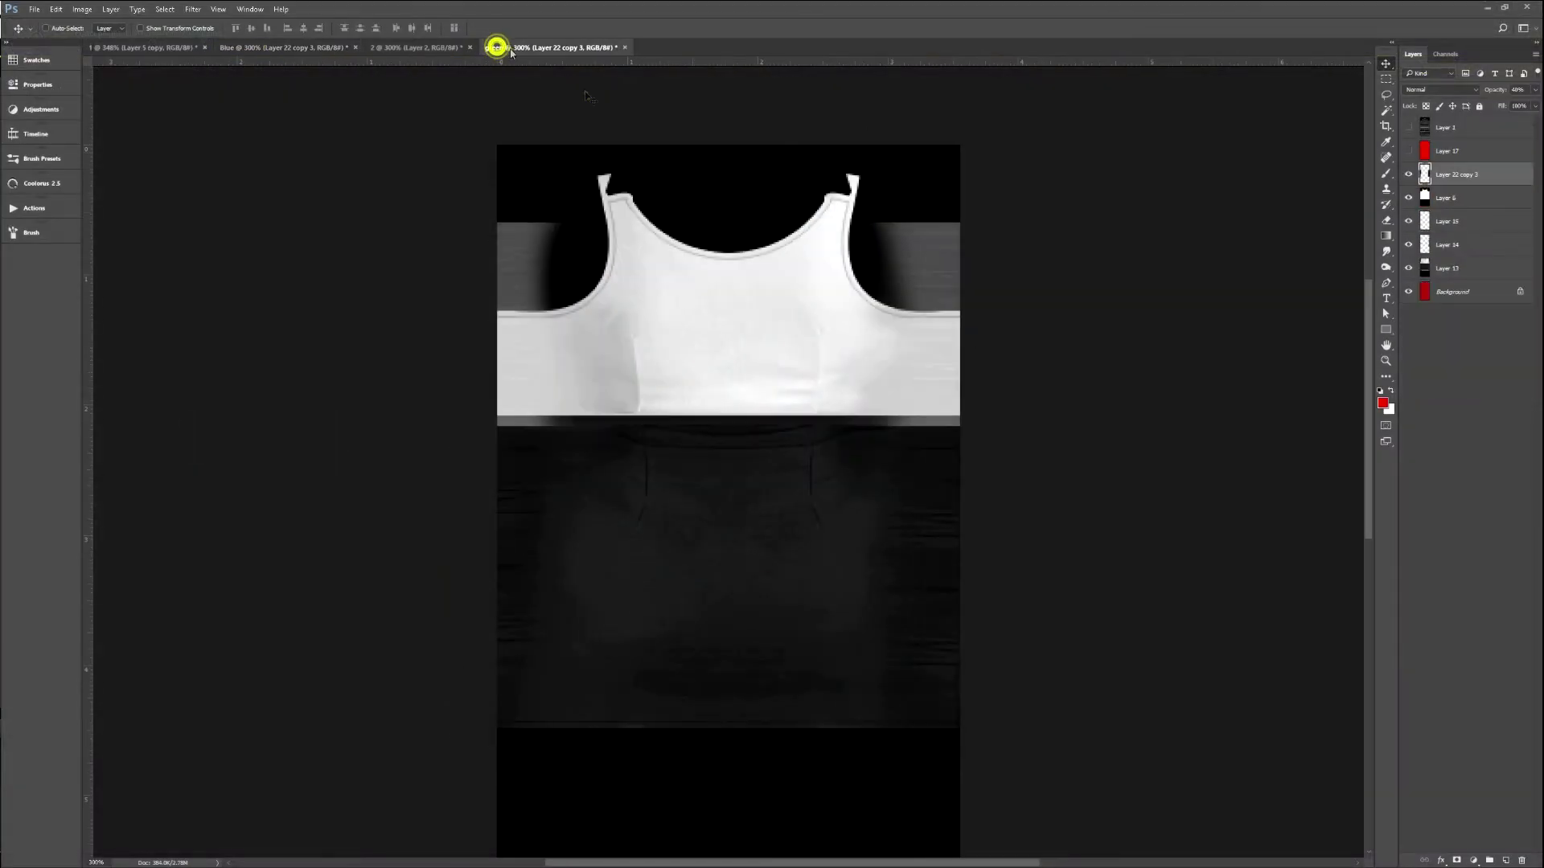
click(1407, 175)
double_click(1407, 175)
double_click(1407, 175)
click(1407, 175)
Select a narrow full-width strip of Layer 22 copy 3 at the skirt's waist and stretch it up to the top's lower edge.
key(m)
drag(497, 427, 980, 465)
key(ctrl+t)
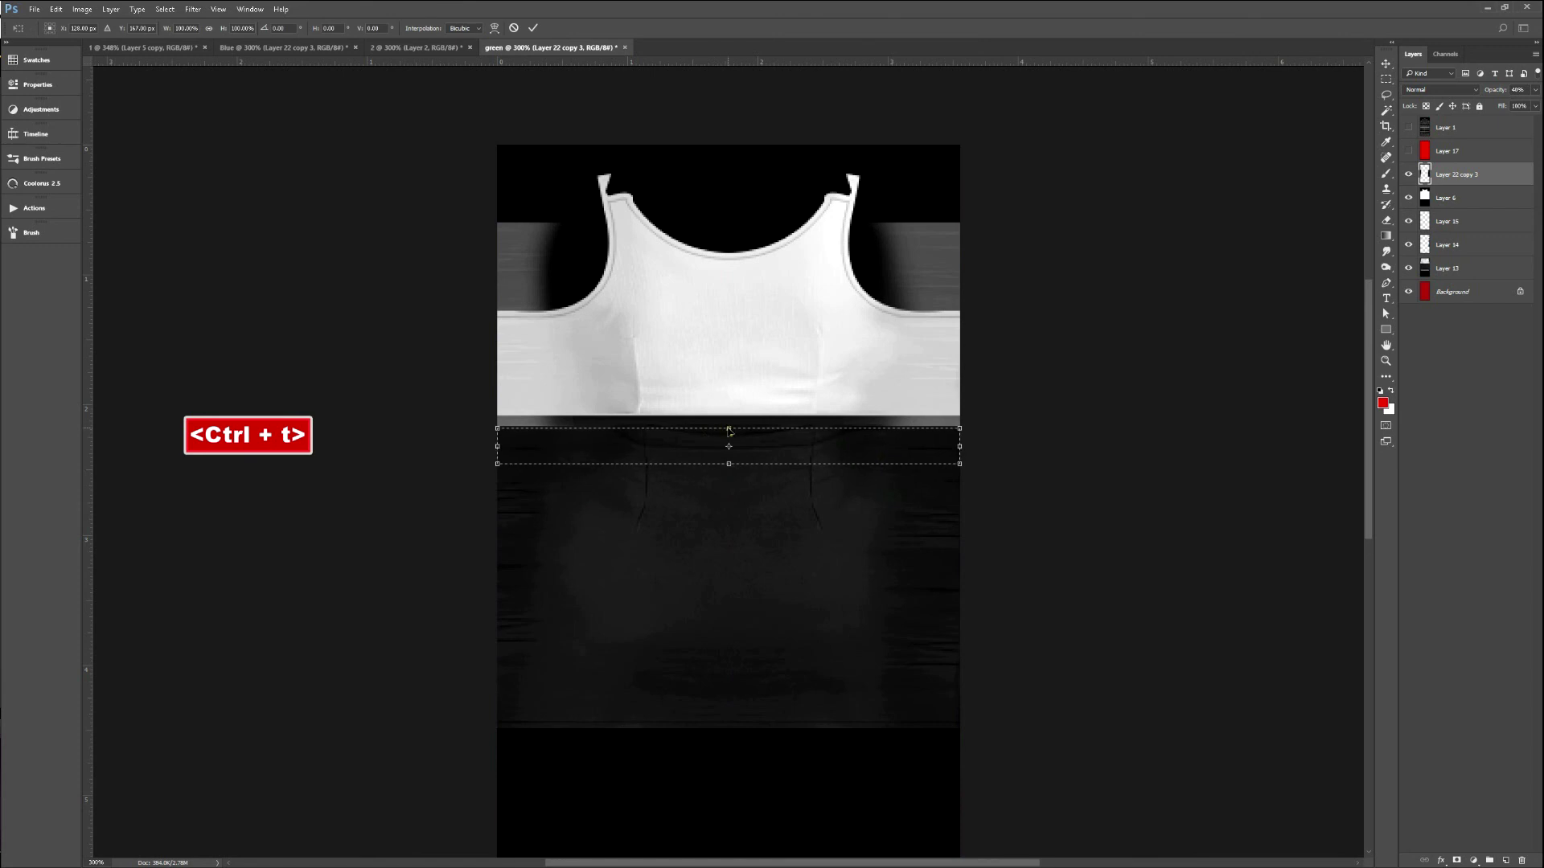
drag(730, 427, 731, 416)
key(Return)
Apply the corrected waist edge in the IMVU editor, inspect the avatar's back, and return to Photoshop.
key(F2)
key(alt+Tab)
key(ctrl+a)
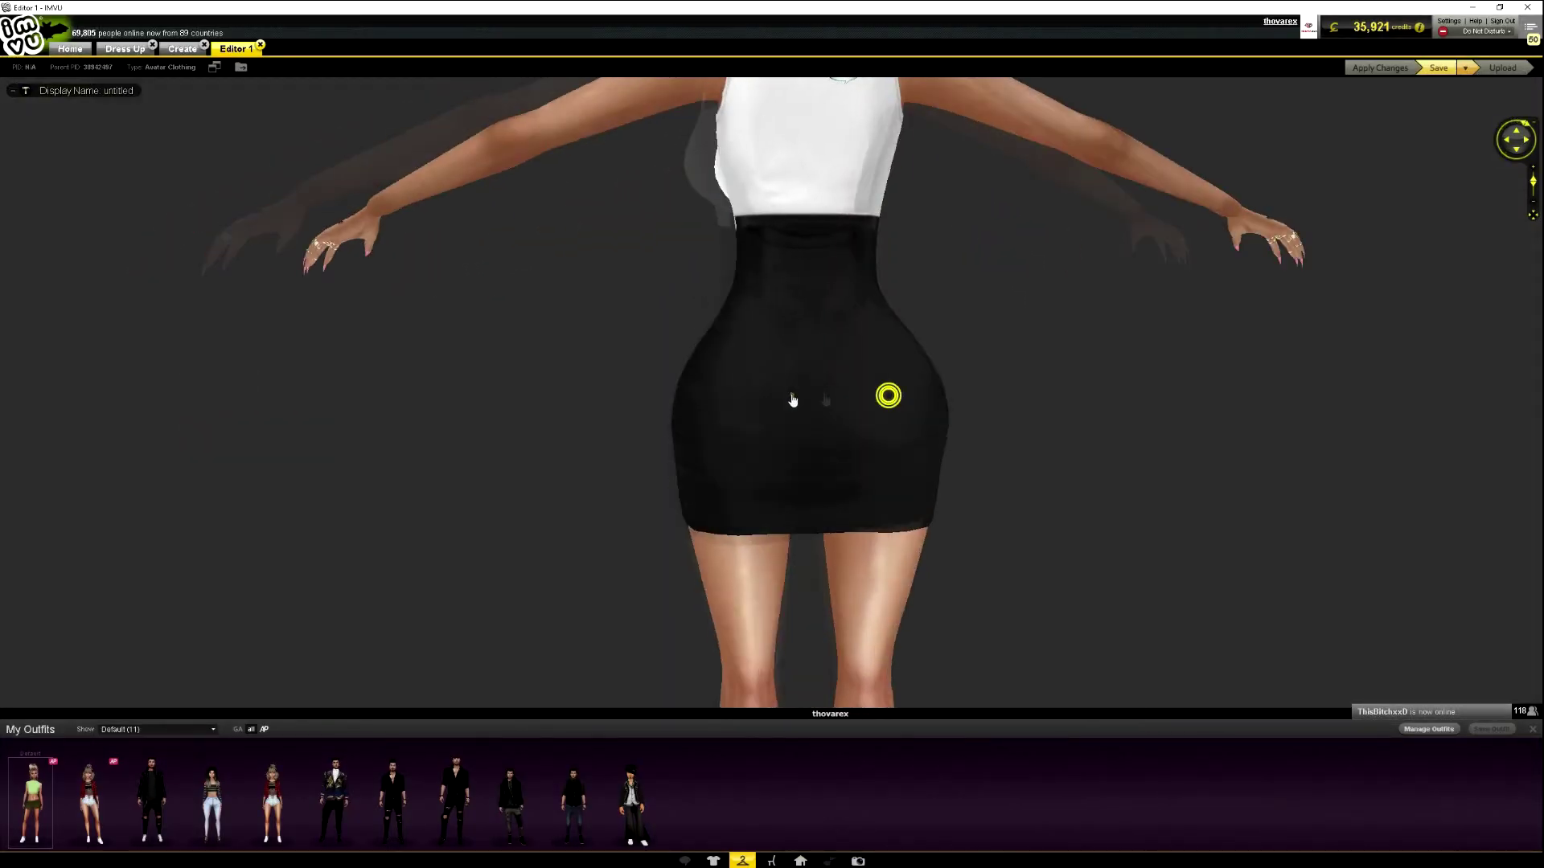
key(alt+Tab)
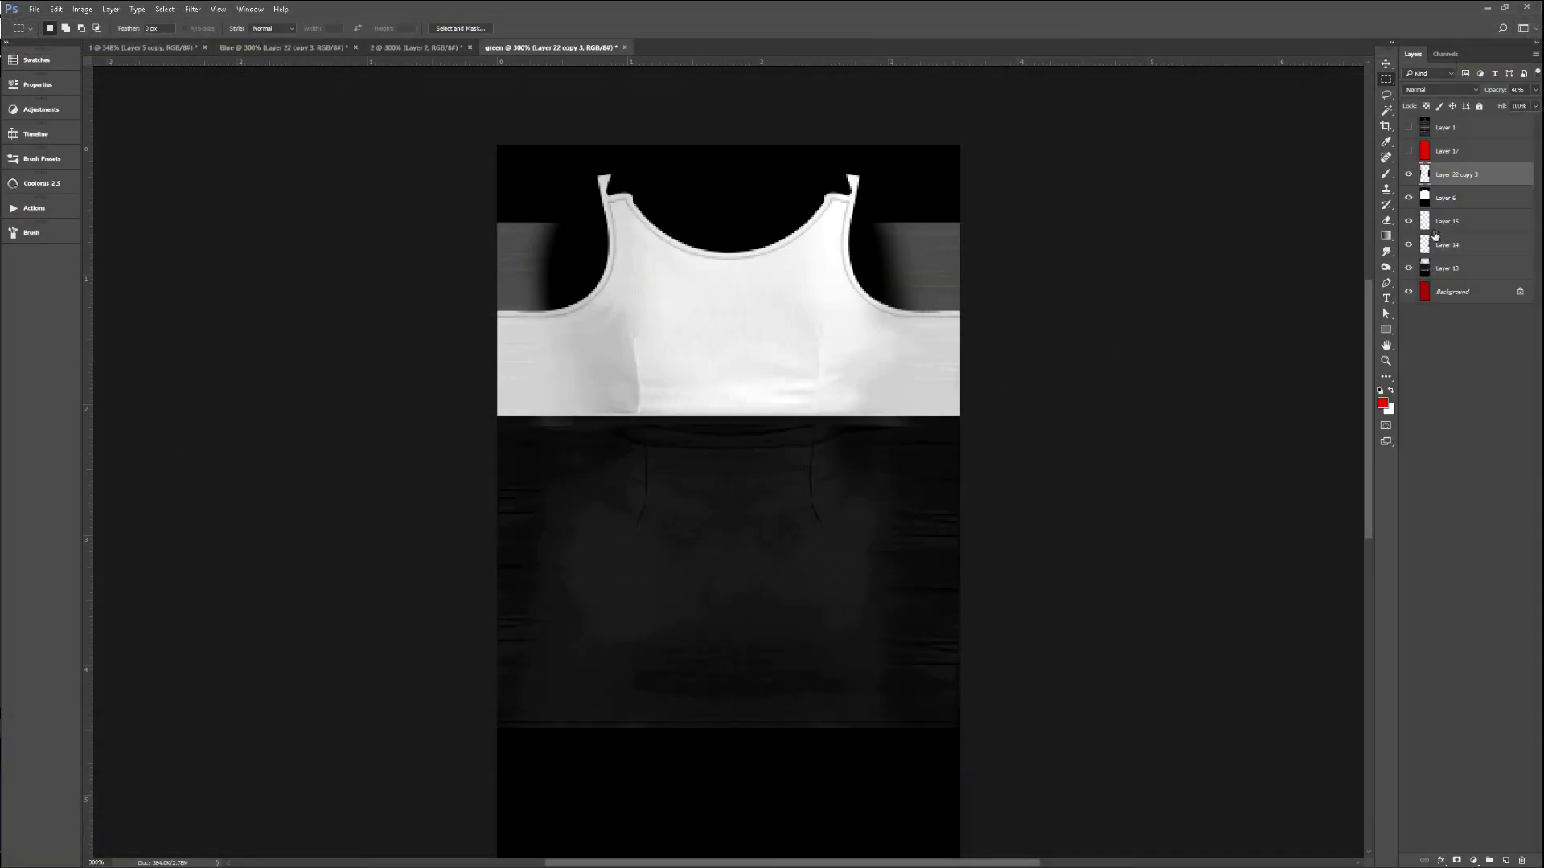
Move Layer 22 copy 3 below Layer 6 and merge it with the layers beneath it down through Layer 13.
drag(1439, 172, 1436, 210)
shift+click(1436, 266)
key(ctrl+e)
Adjust the Smudge brush at the skirt's waist edge and select the white top's lower area with a rectangular marquee.
key(ctrl+space)
mouse_move(703, 445)
mouse_down()
mouse_move(658, 424)
mouse_move(593, 437)
mouse_up()
key(r)
ctrl+alt+right_click(590, 436)
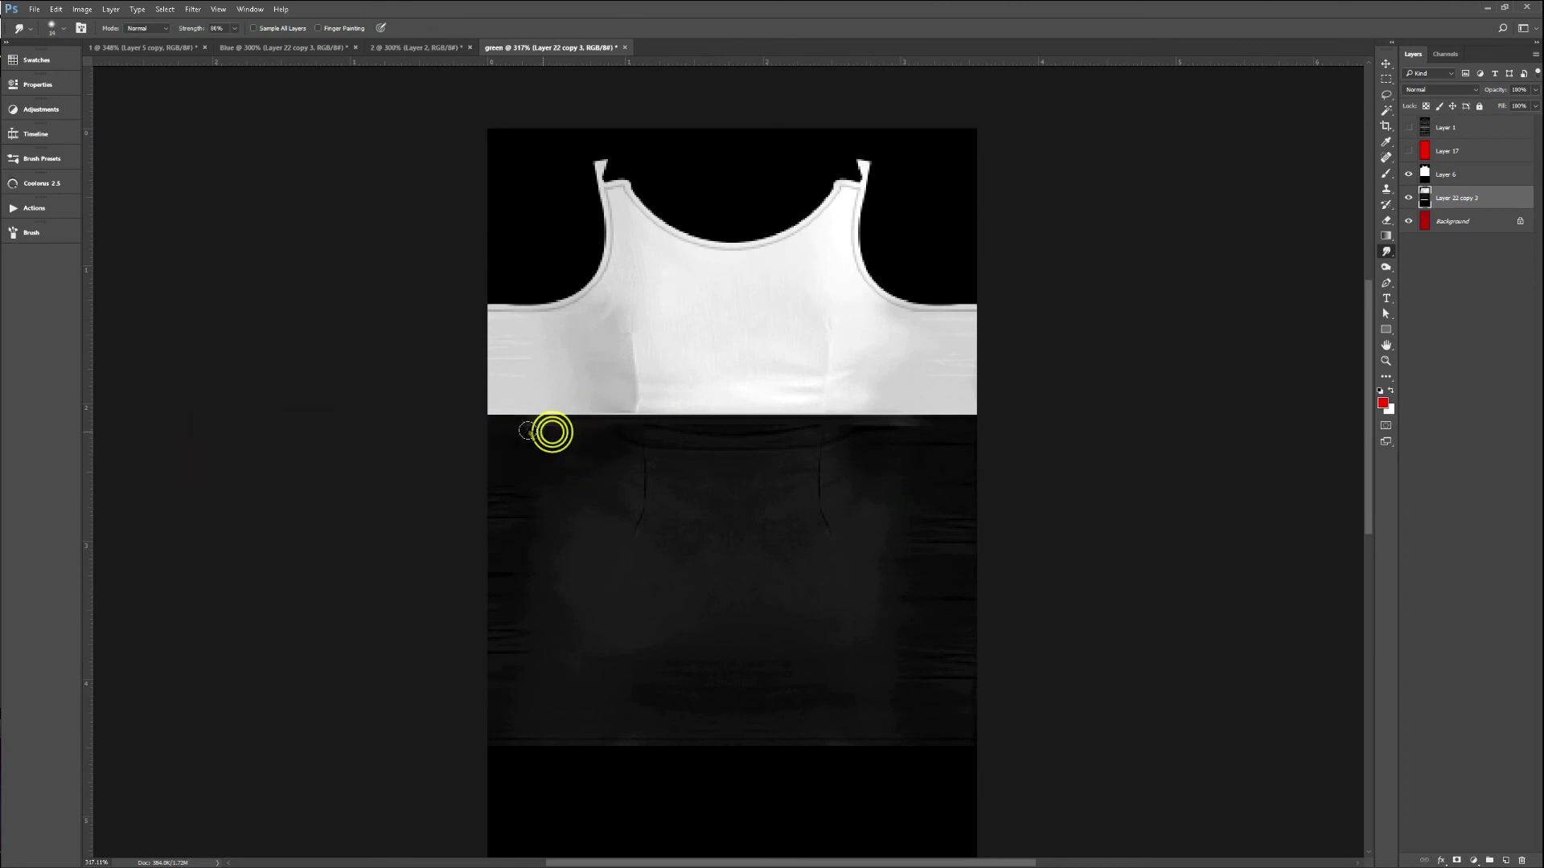
key(m)
mouse_move(437, 276)
mouse_down()
mouse_move(1096, 396)
mouse_move(1029, 404)
mouse_up()
Try to smudge the skirt's waist edge within the inverted selection, and undo the attempt.
key(ctrl+shift+i)
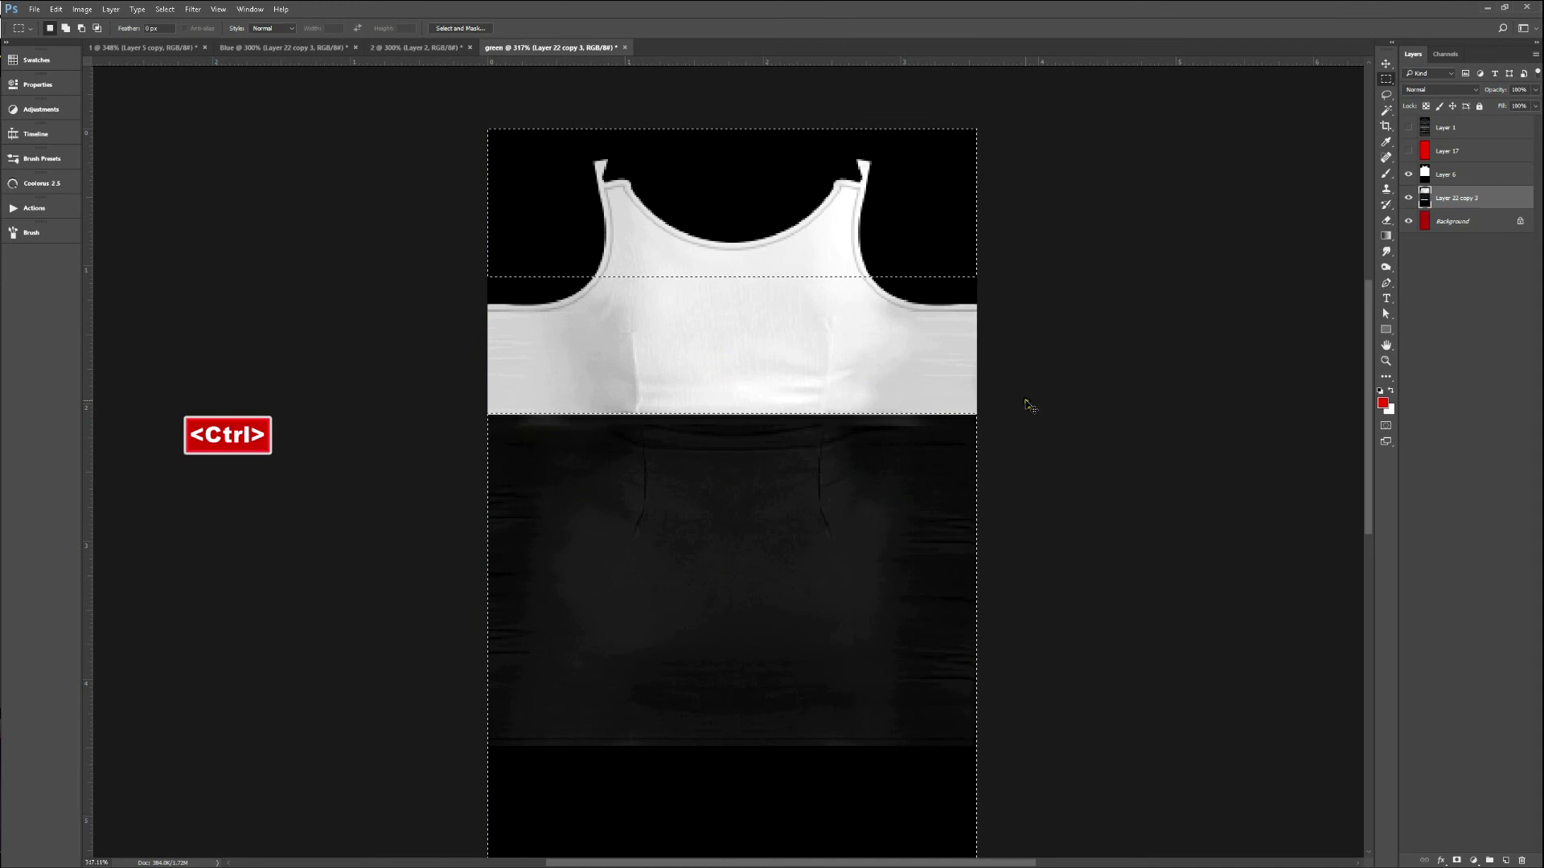
key(ctrl+plus)
key(ctrl+plus)
key(ctrl+minus)
key(r)
drag(413, 405, 483, 400)
key(ctrl+alt+z)
key(ctrl+z)
key(ctrl+alt+z)
key(ctrl+alt+z)
Nudge the selected lower area of the white top down and smudge the skirt's waist edge within the inverted selection.
key(v)
key(Down)
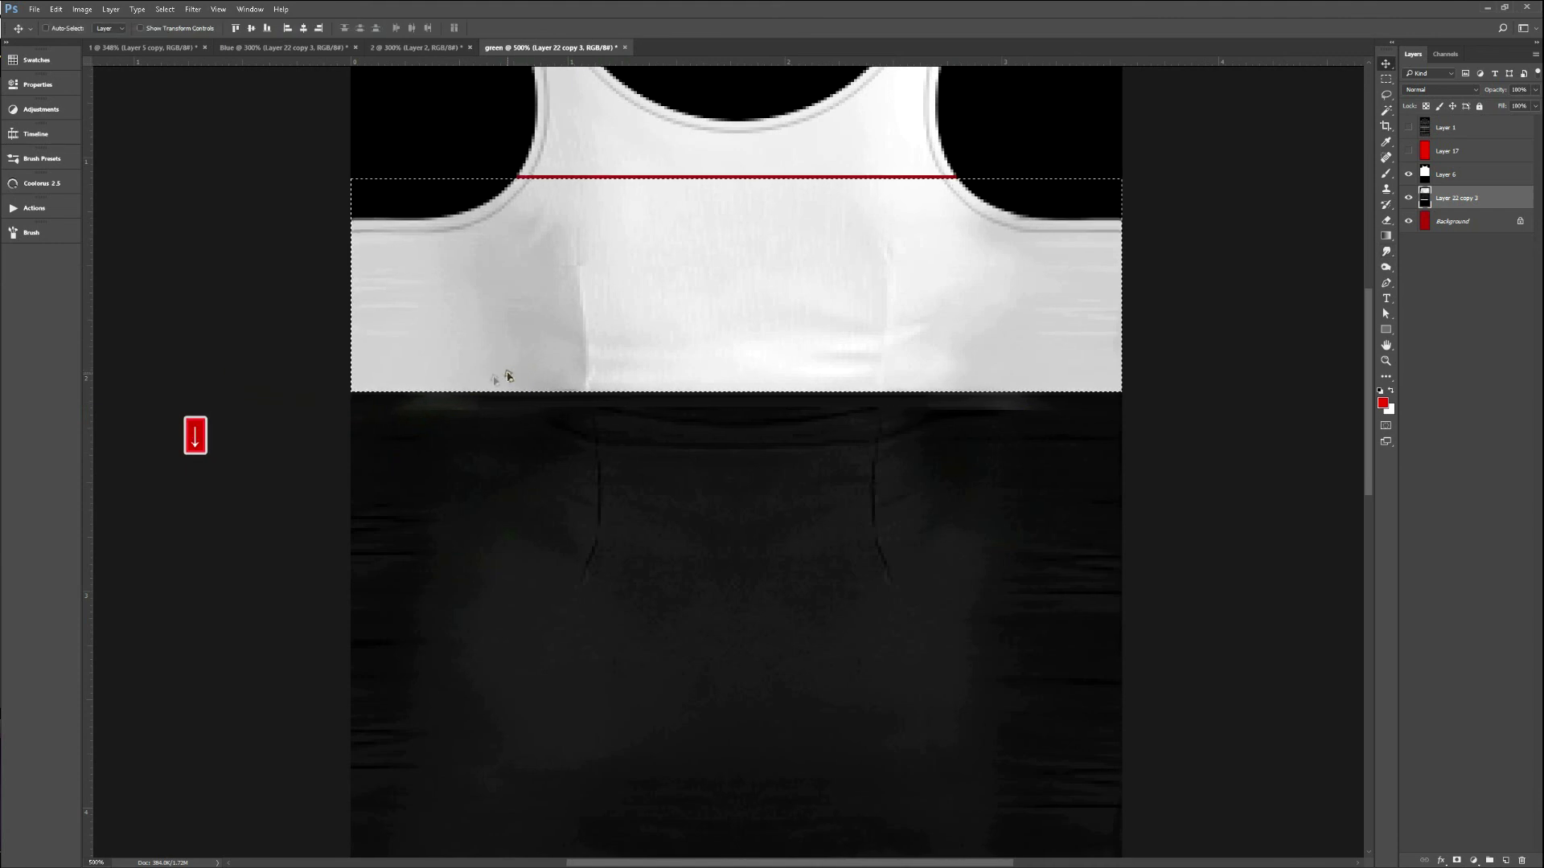
key(ctrl+shift+i)
key(r)
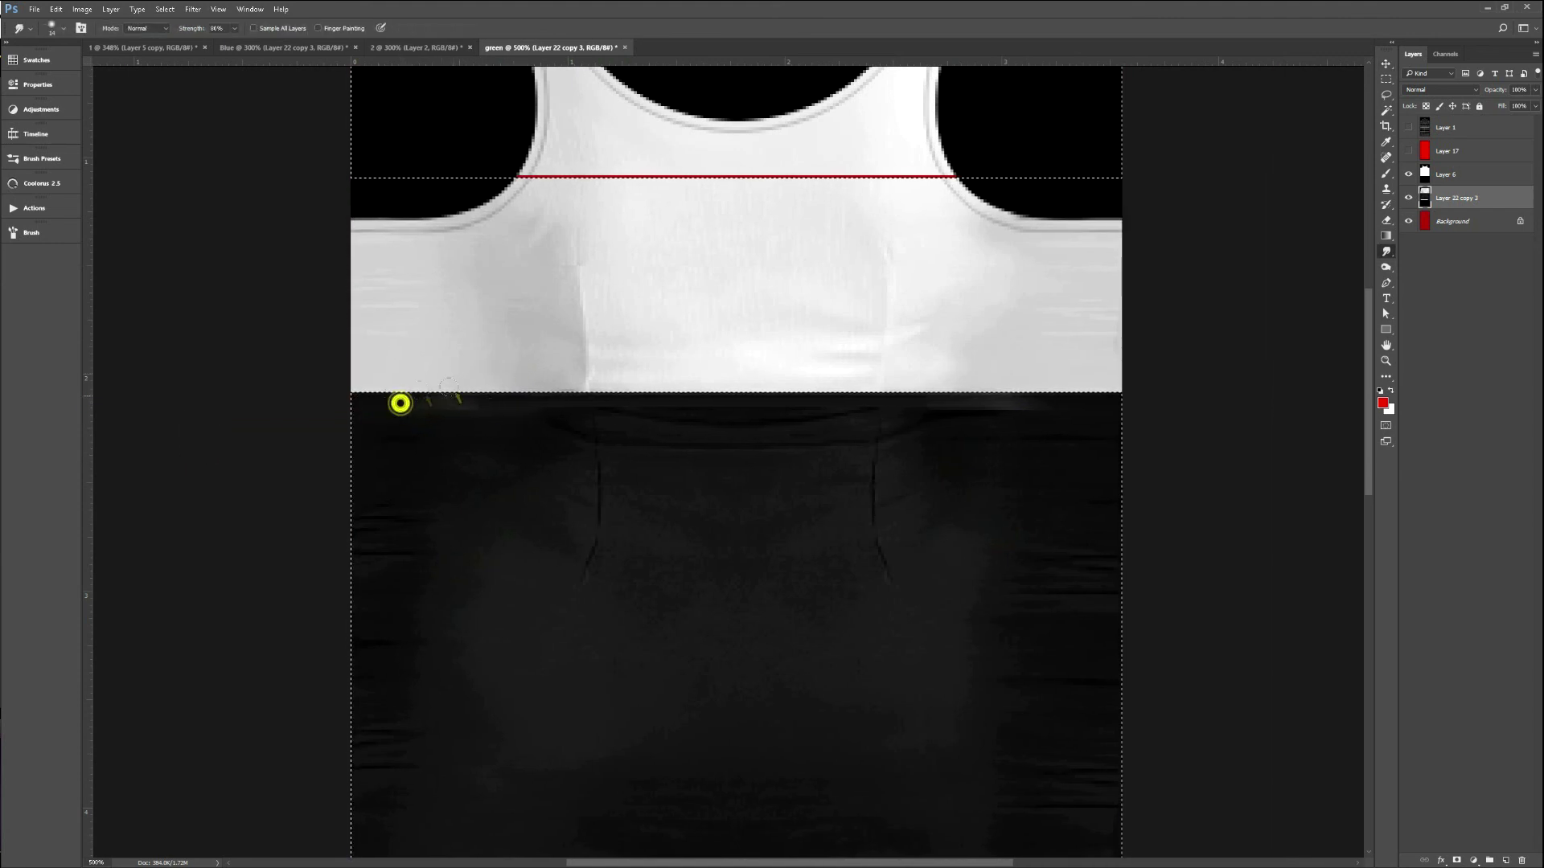
mouse_move(497, 398)
mouse_down()
mouse_move(587, 386)
mouse_move(1015, 402)
mouse_up()
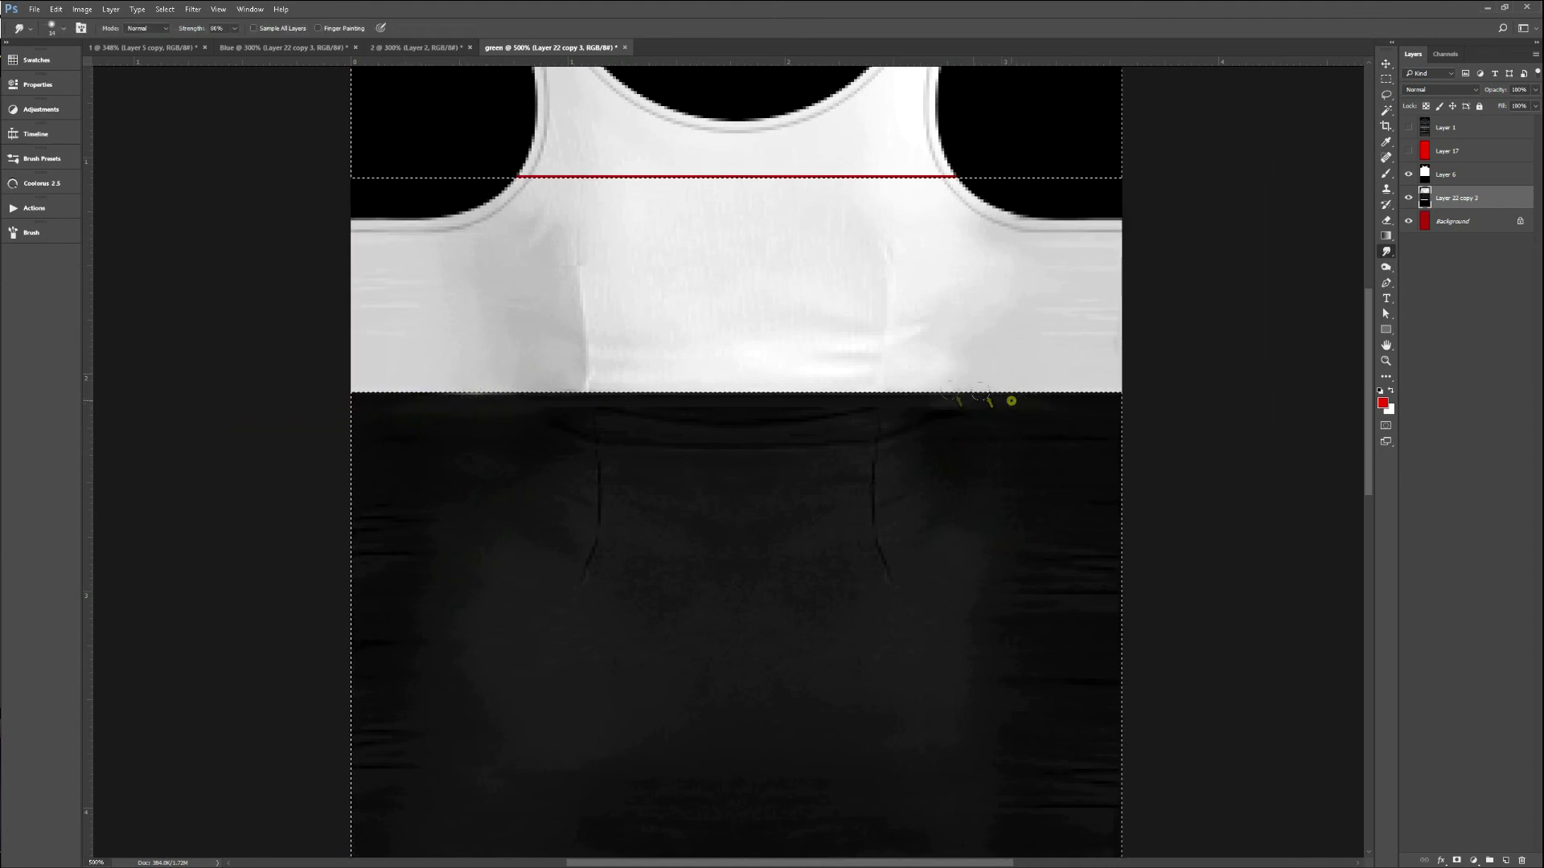
drag(831, 402, 689, 396)
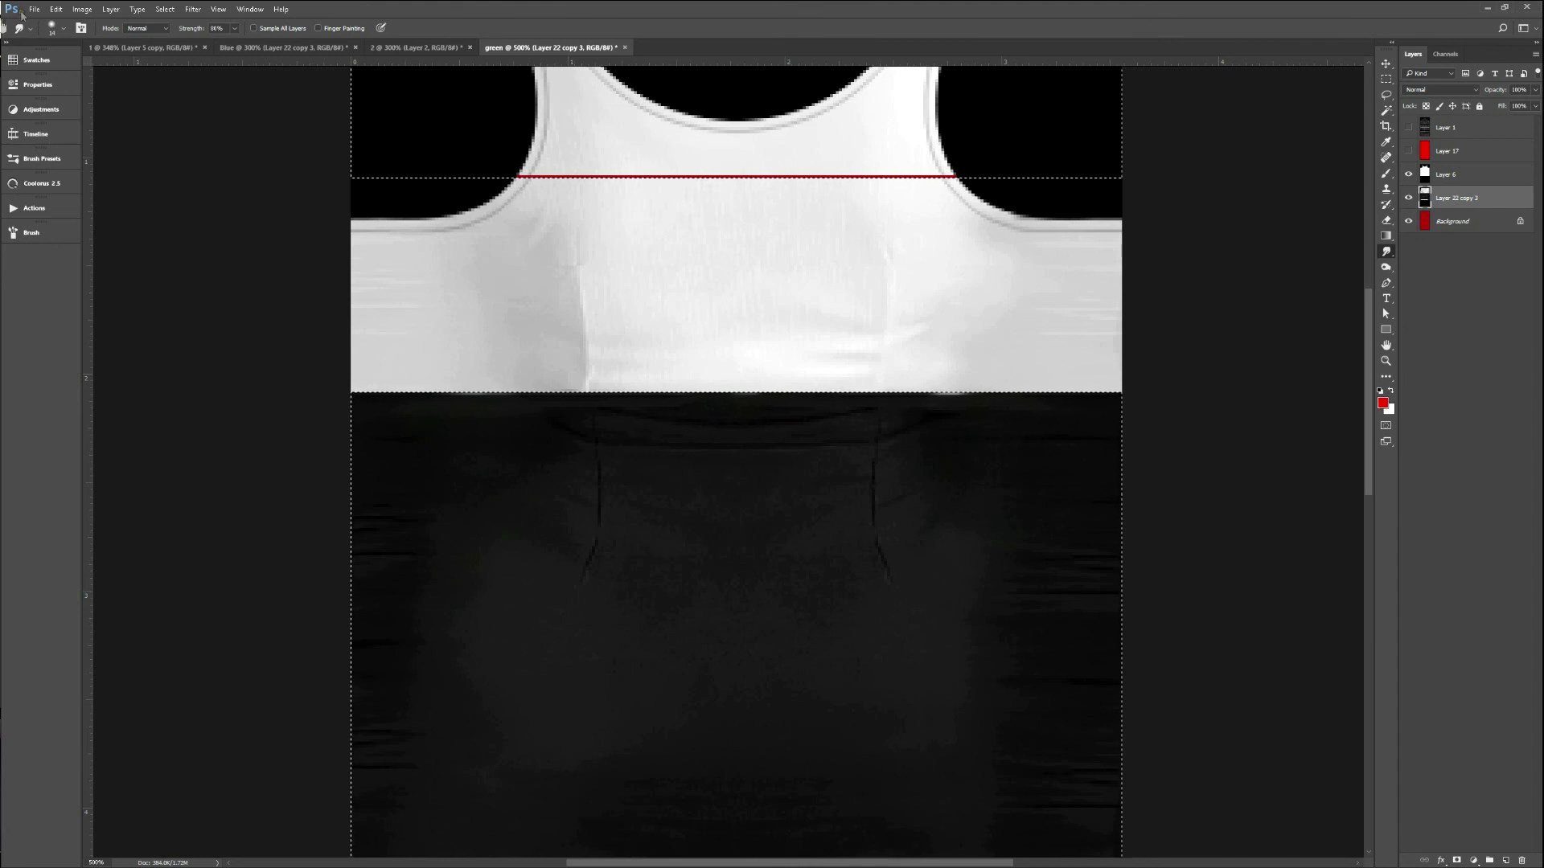
click(935, 406)
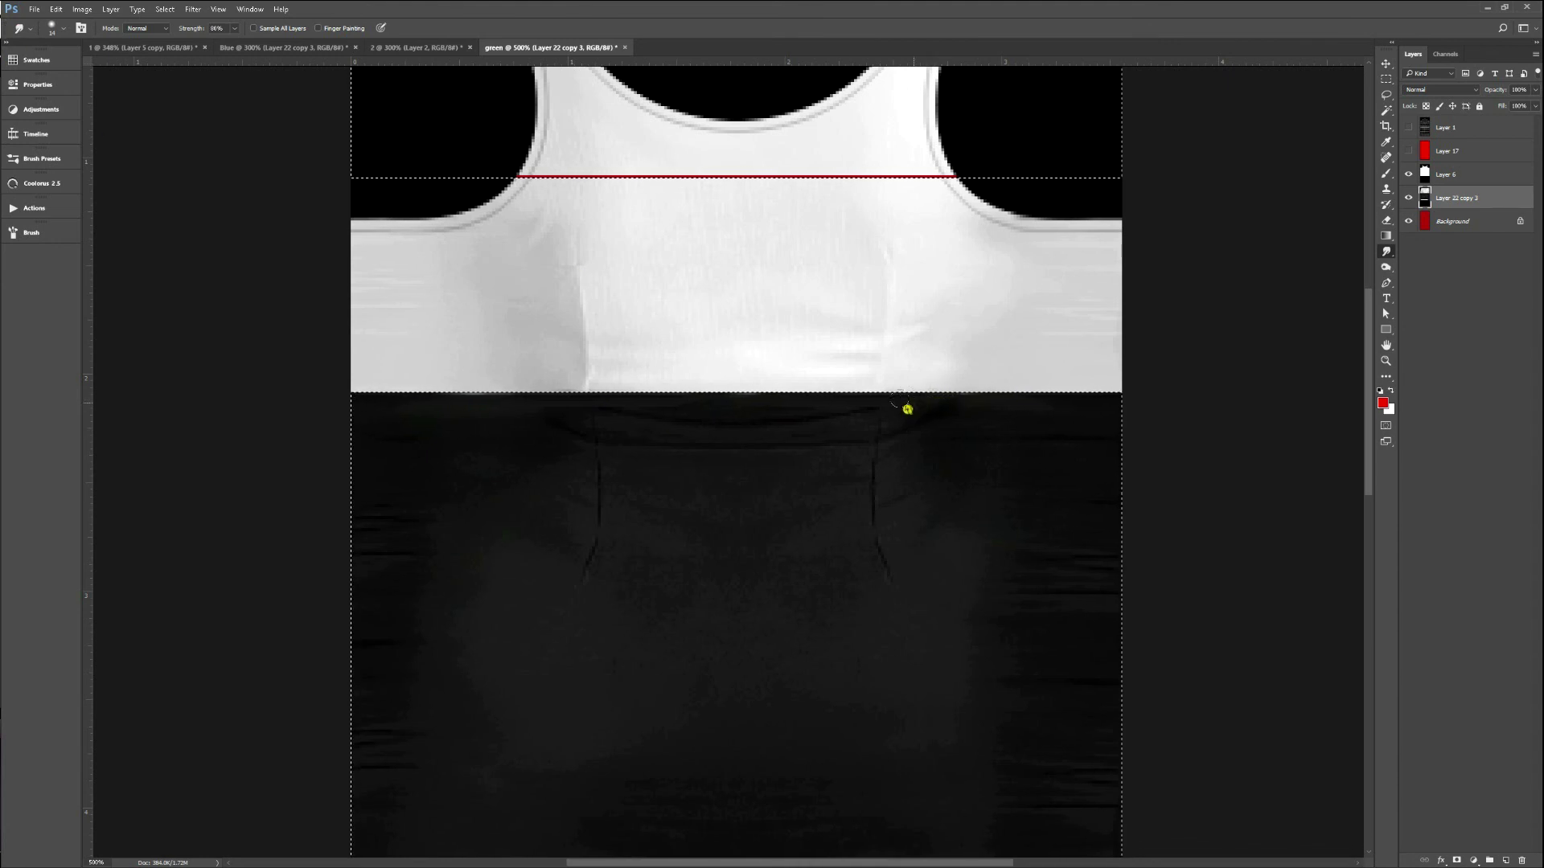
key(ctrl+d)
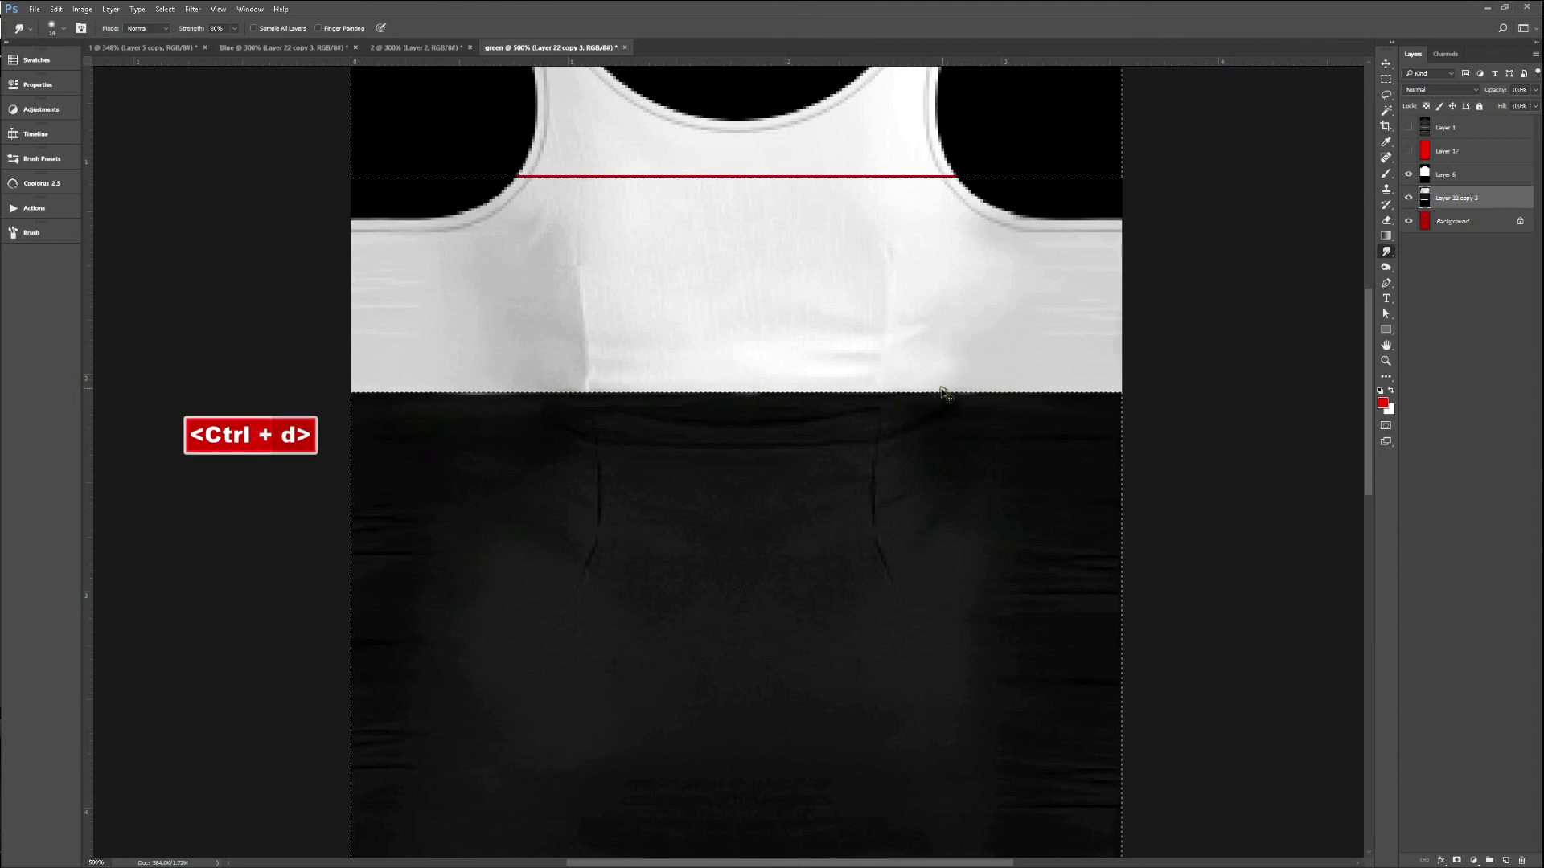
Try to fill the red gap across the white top's chest on Layer 22 copy 3 with a Content-Aware fill.
click(1408, 198)
click(1408, 197)
drag(872, 231, 867, 327)
key(m)
drag(500, 272, 972, 282)
key(shift+F4)
key(shift+F5)
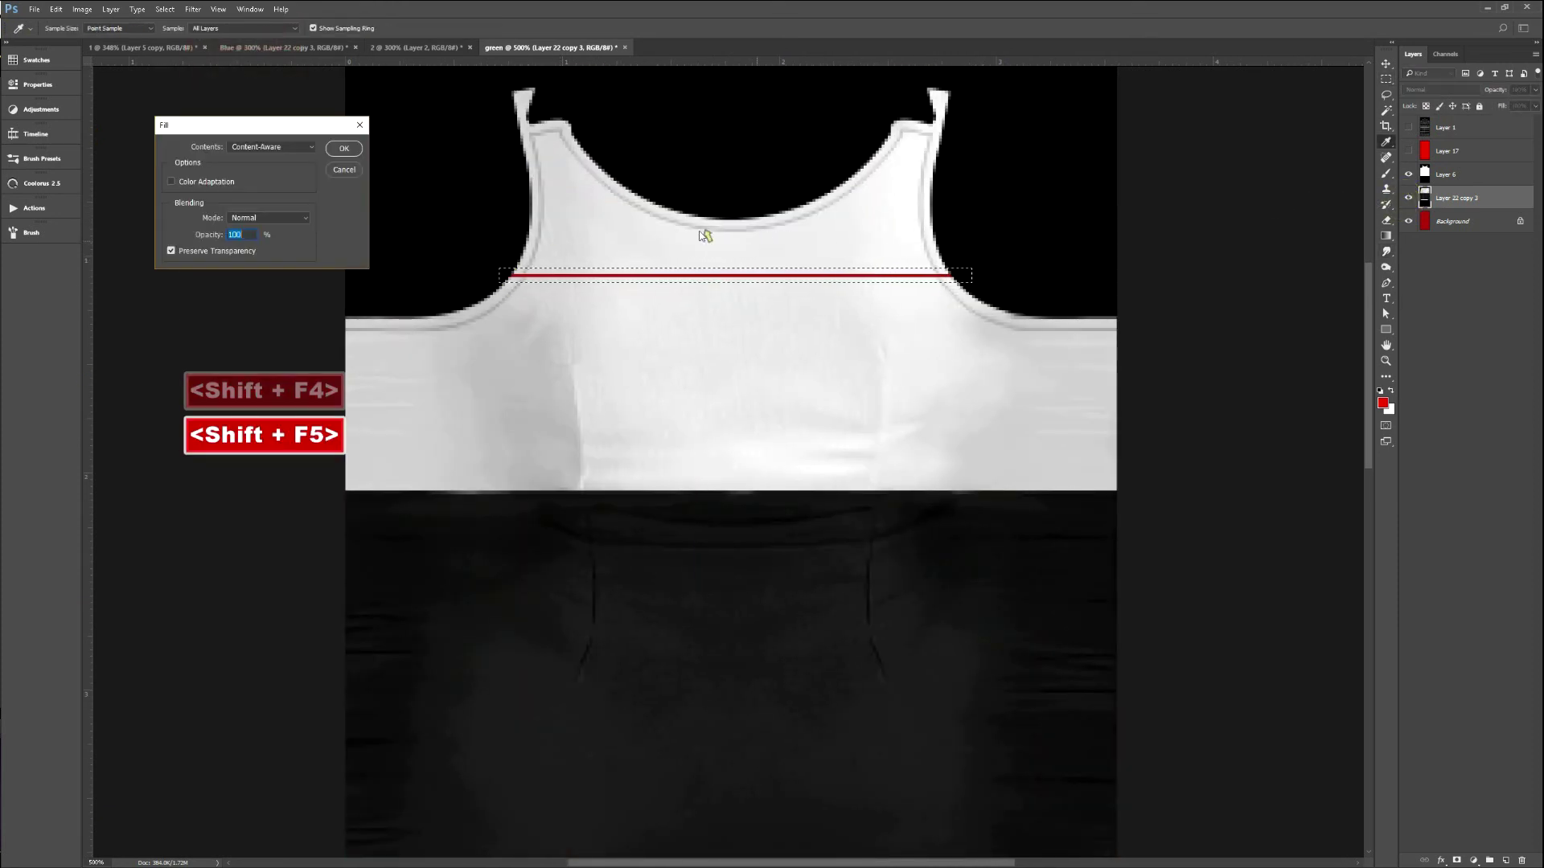
click(344, 149)
Toggle Layer 6 and Layer 22 copy 3 to check the red gap, and undo the recent changes.
click(1426, 174)
click(1408, 175)
click(1408, 174)
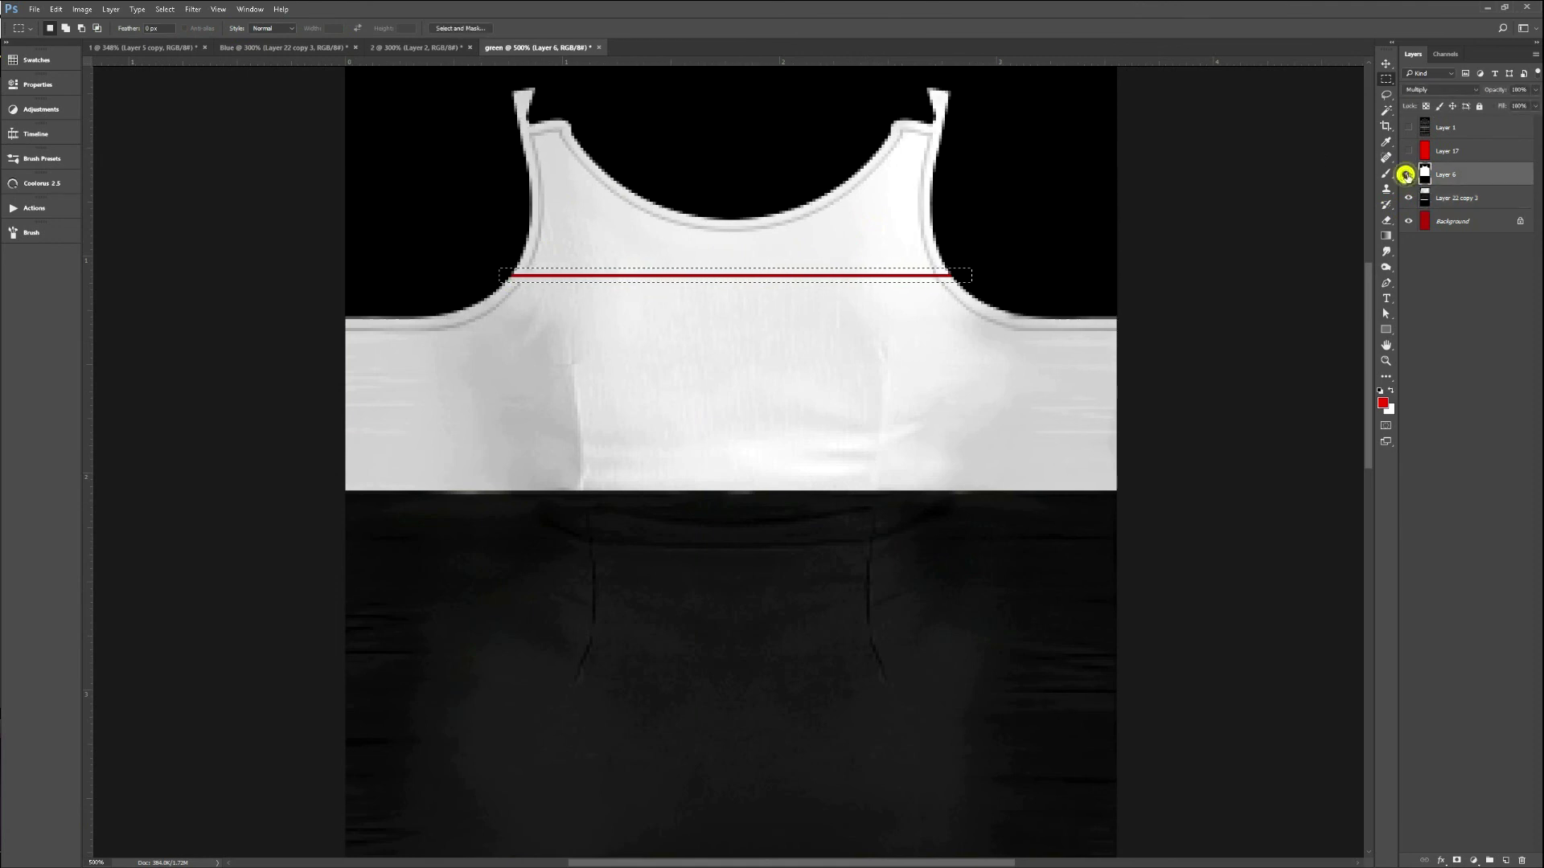
click(1407, 198)
click(1408, 198)
key(ctrl+d)
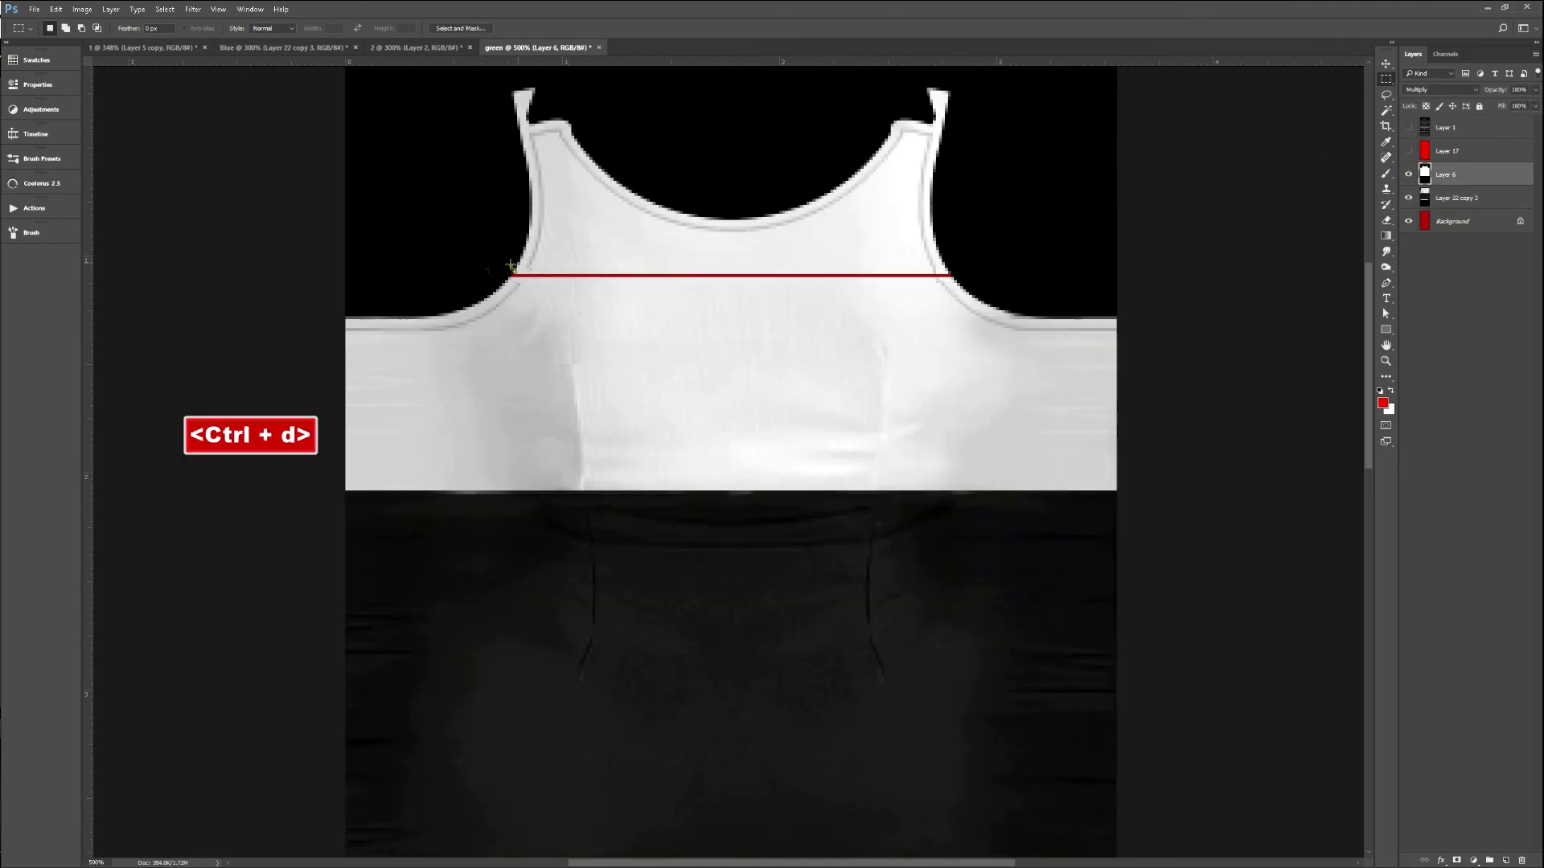
key(ctrl+alt+z)
key(ctrl+alt+z)
key(ctrl+alt+z)
Try to cover the red gap by copying a strip of the top to a new layer and nudging it up, then hide it.
drag(504, 281, 985, 285)
key(ctrl+j)
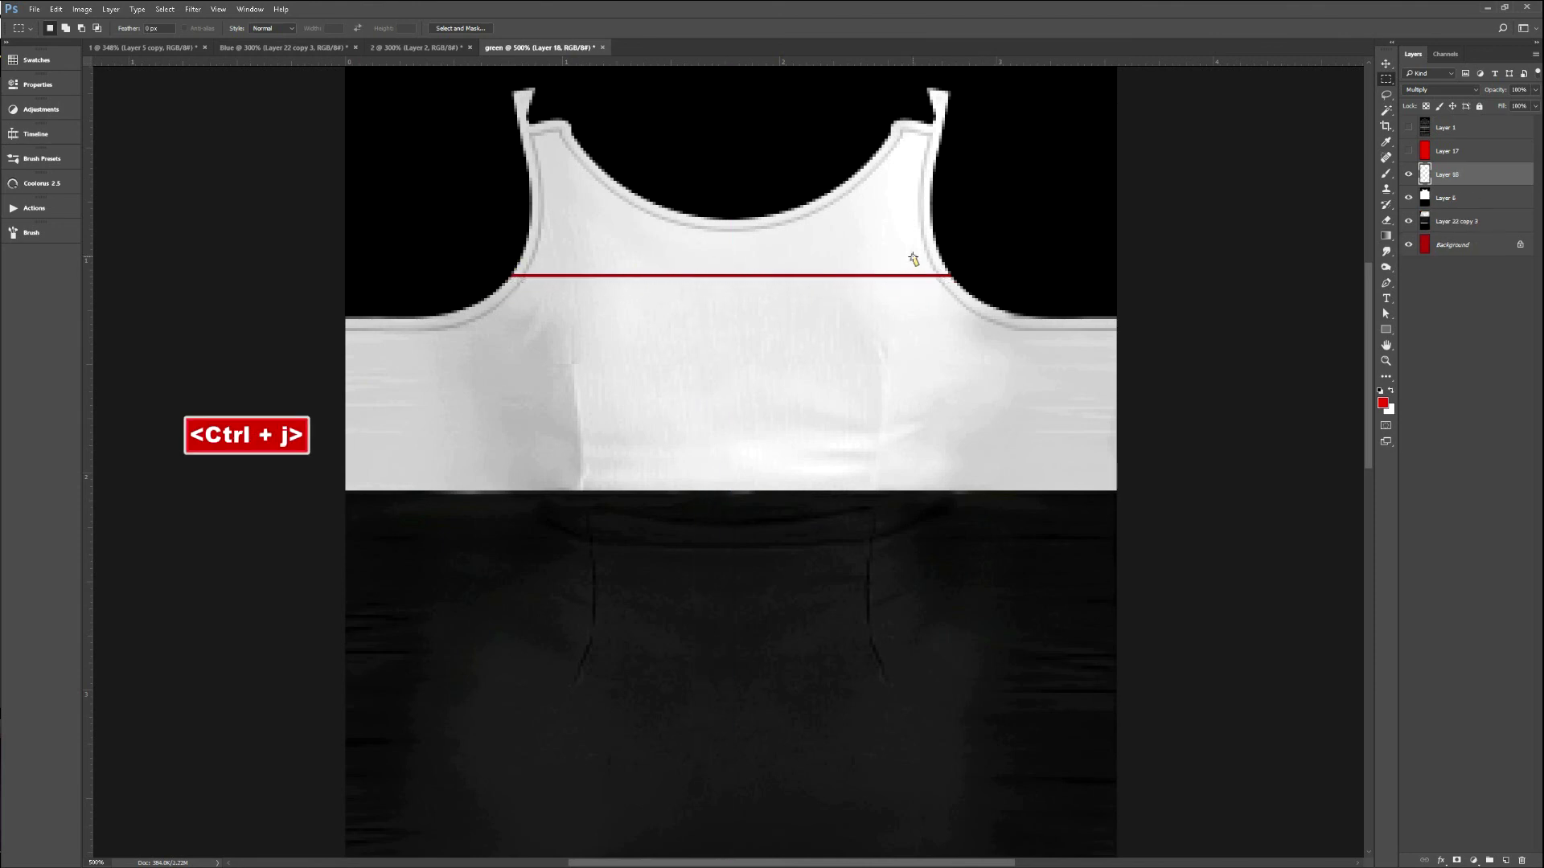
key(v)
key(Up)
key(Up)
key(Up)
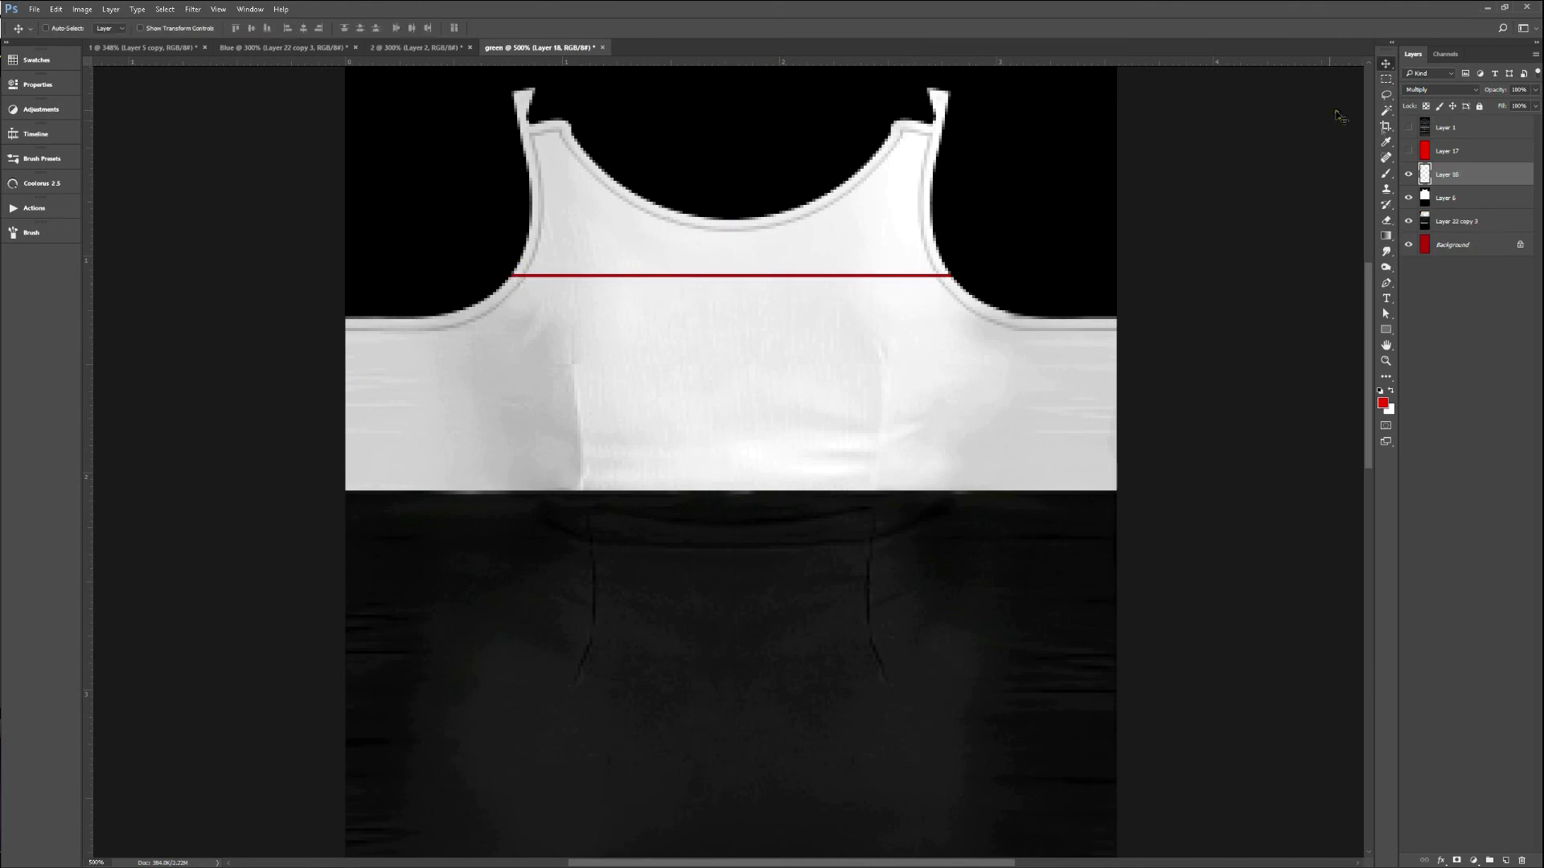
click(1410, 175)
Fill the Background layer with the light grey sampled from the white top beside the gap.
click(1411, 195)
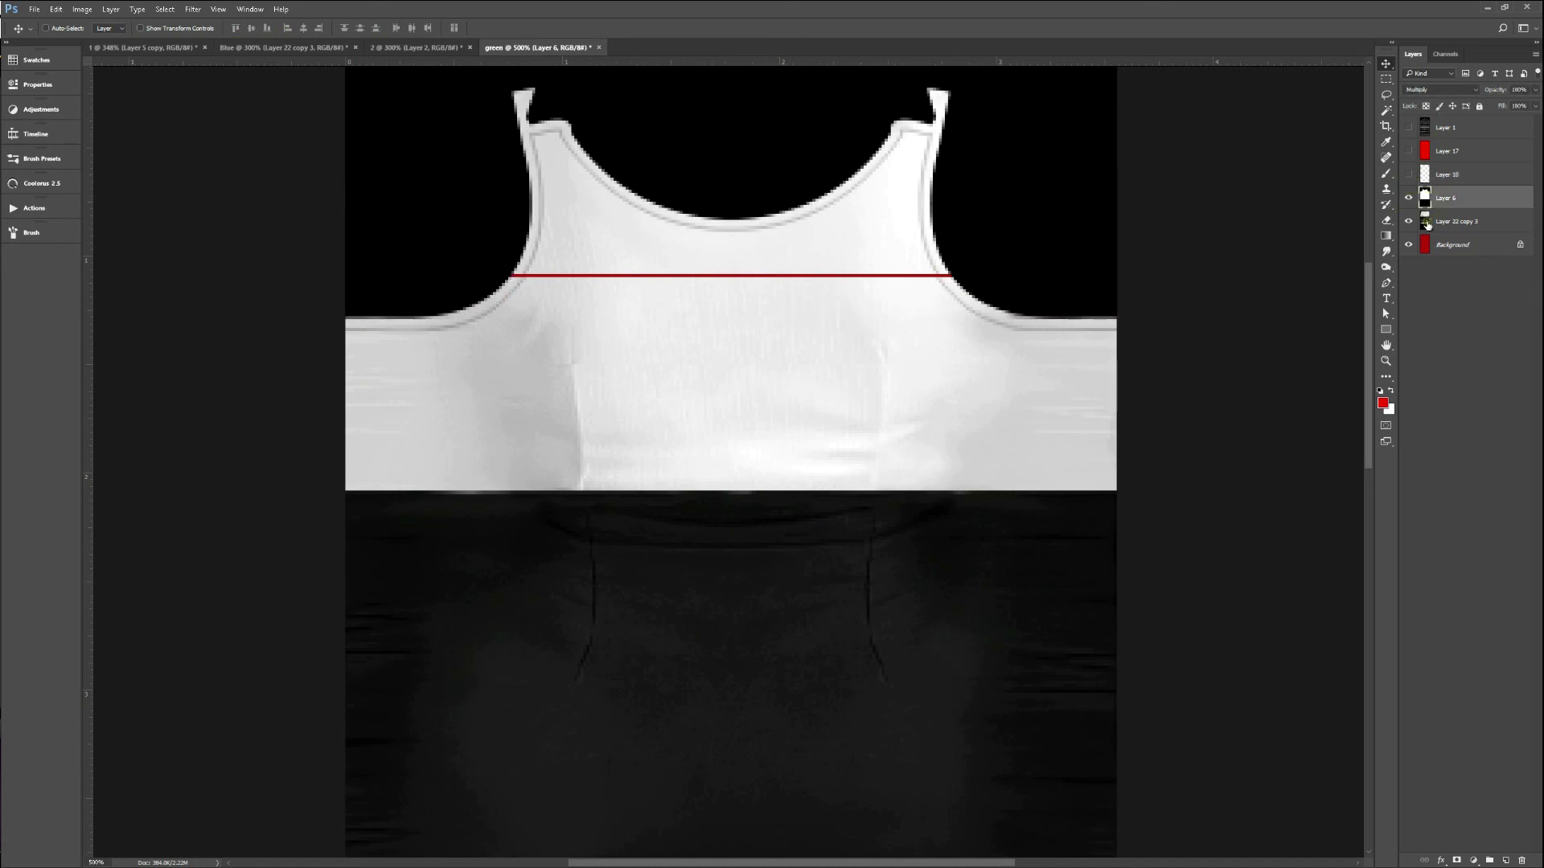
click(1410, 221)
click(1425, 243)
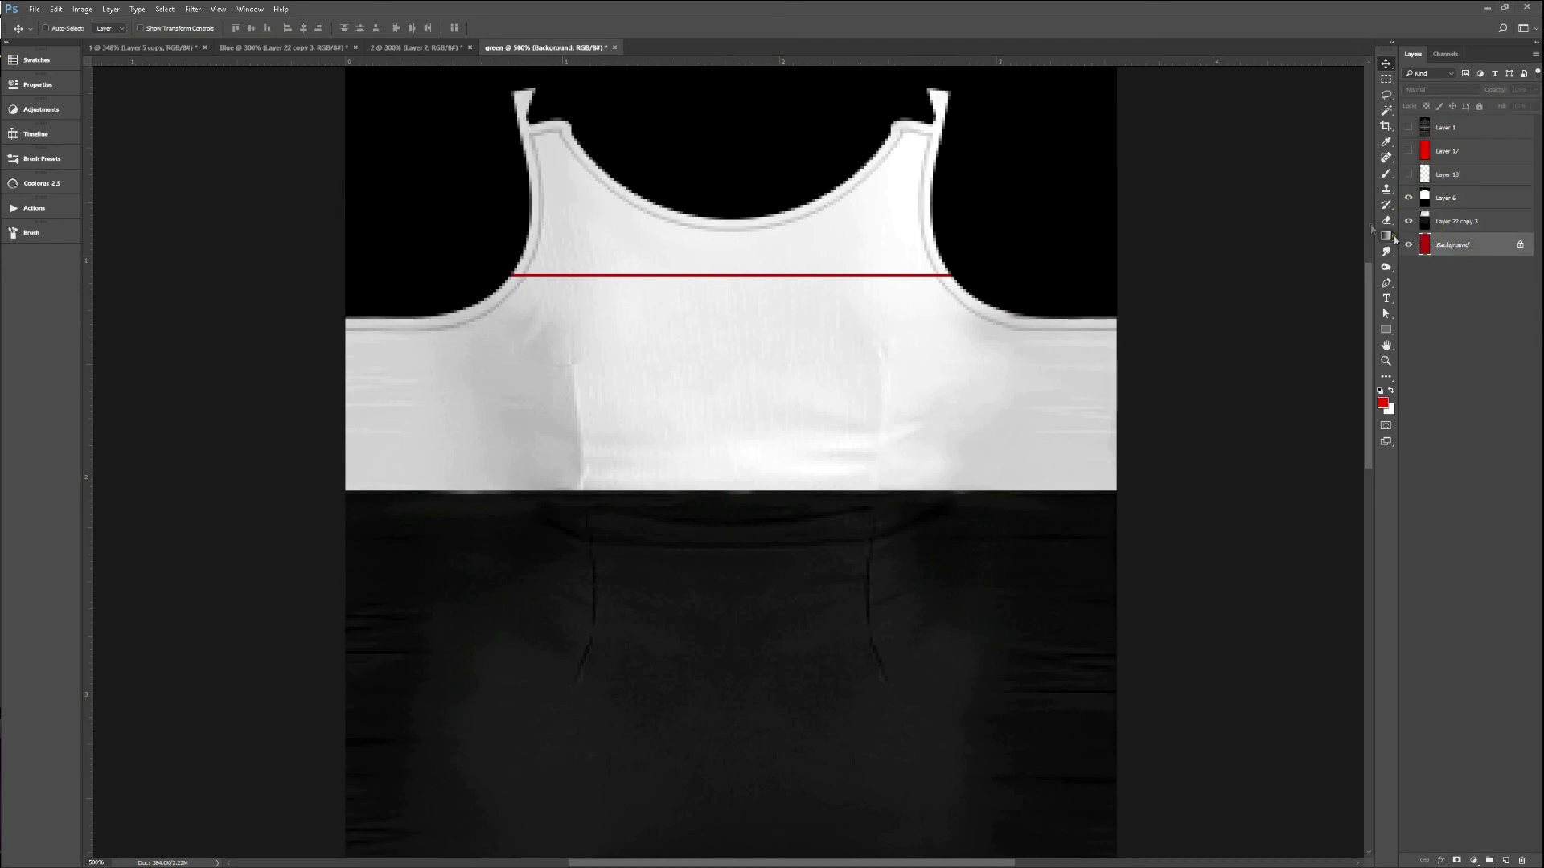
key(ctrl+BackSpace)
key(i)
click(578, 282)
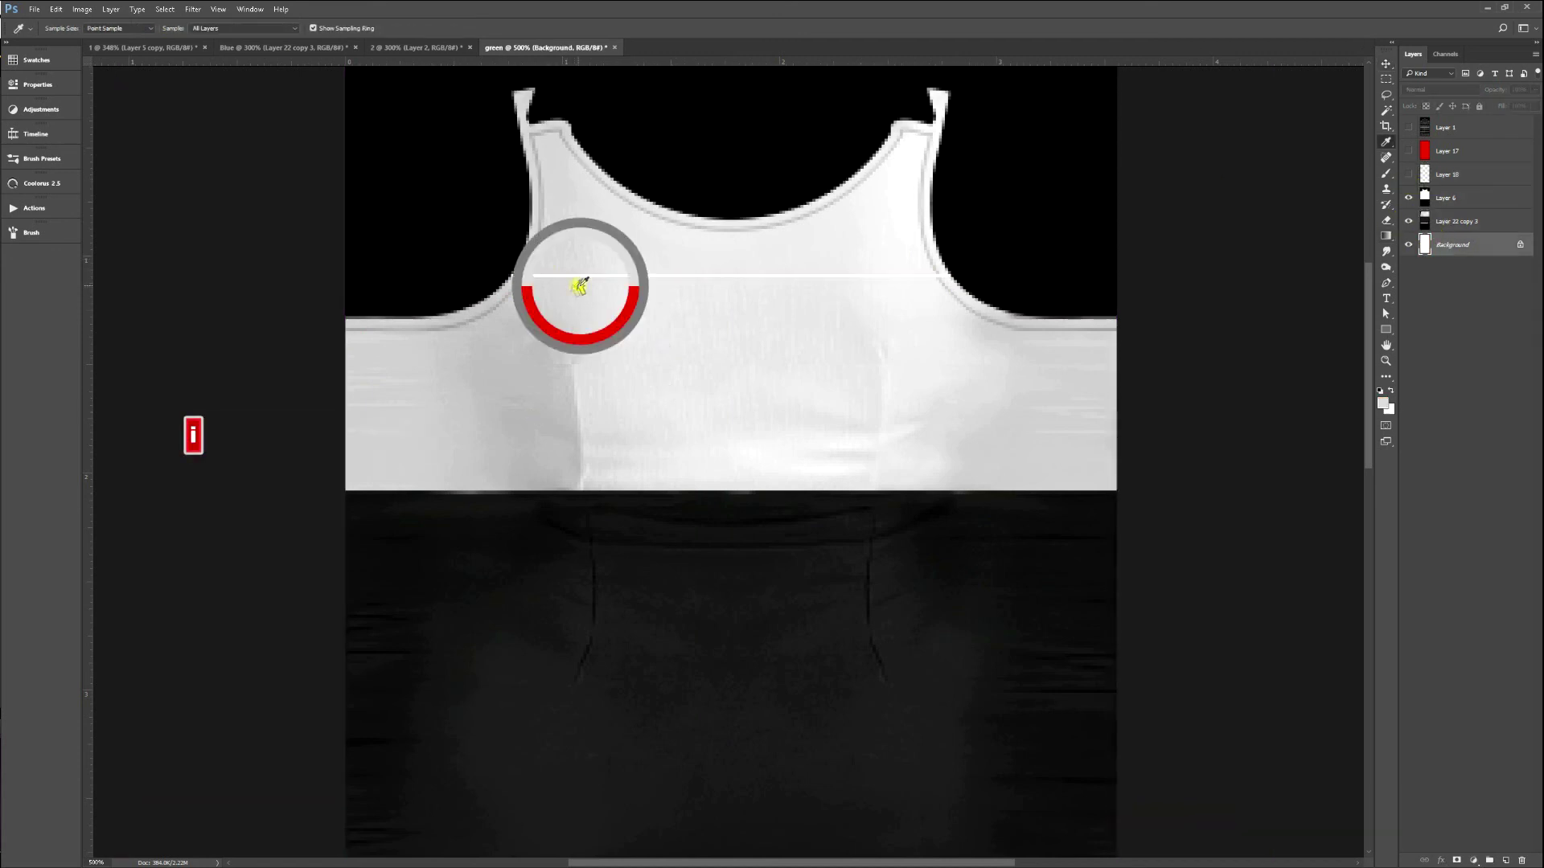
key(alt+BackSpace)
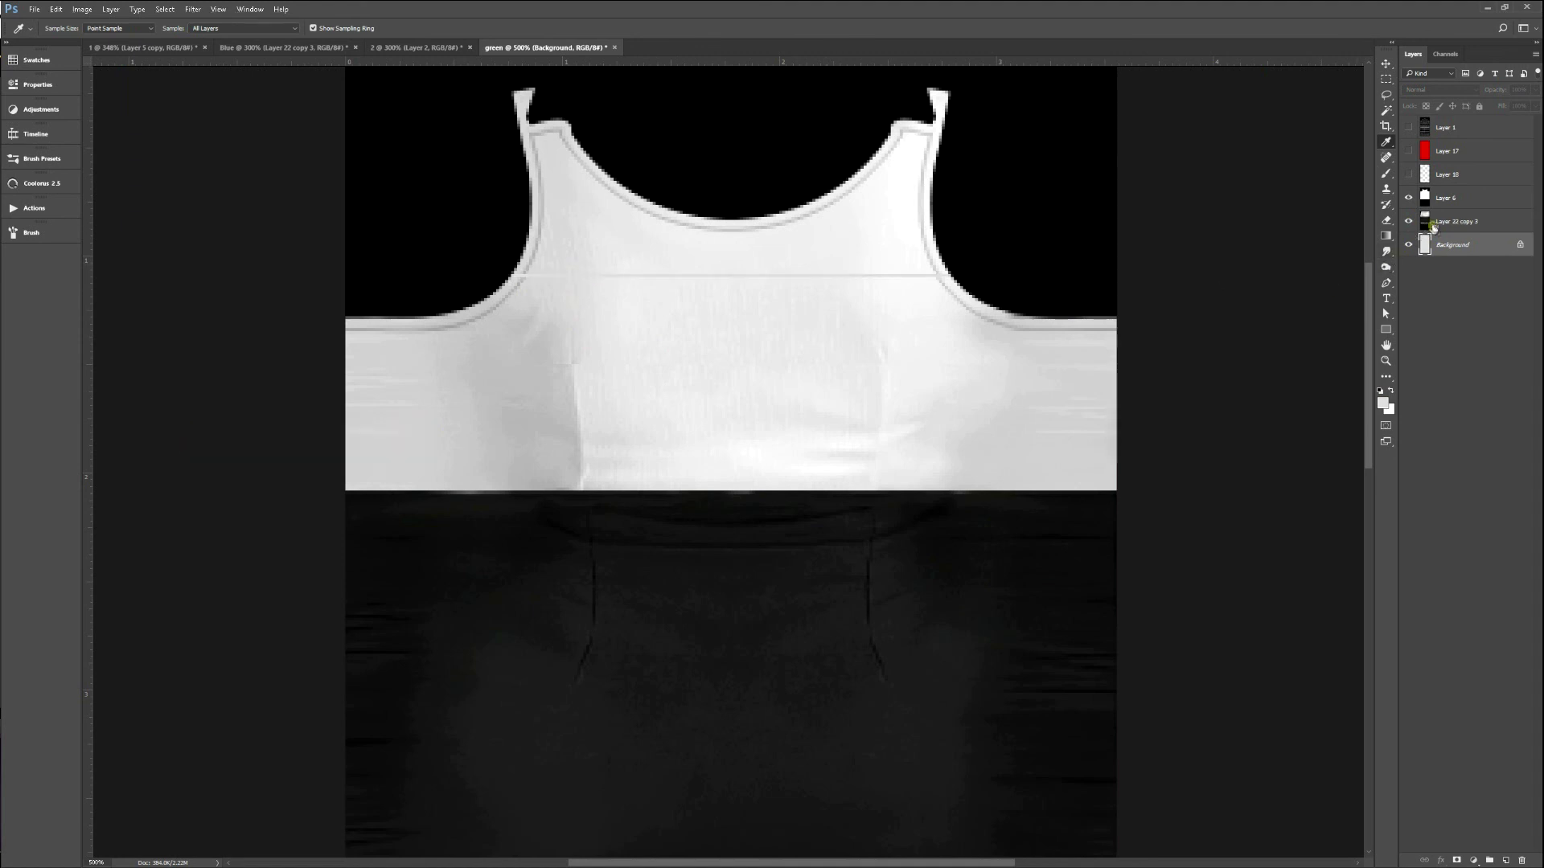
Merge Layer 22 copy 3 into the Background and remove the remaining chest line with a Content-Aware fill.
key(ctrl+e)
key(m)
drag(498, 271, 965, 283)
key(space)
key(shift+F5)
click(356, 146)
key(ctrl+d)
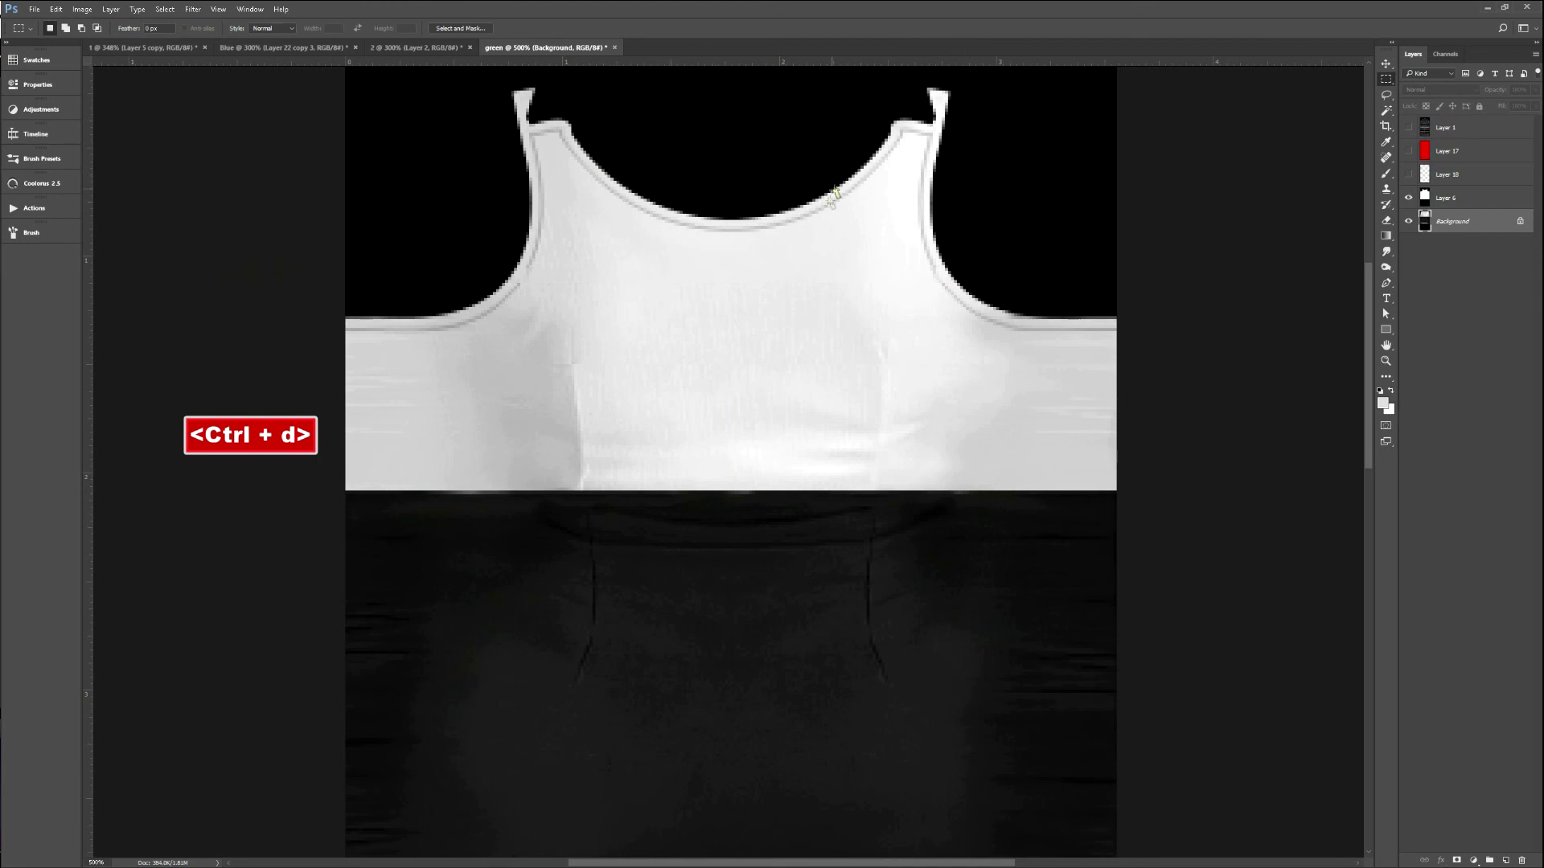
Add a layer above the Background and paint black seam lines along the skirt's two waist darts with a 1 px brush.
click(1506, 858)
key(b)
ctrl+alt+right_click(596, 519)
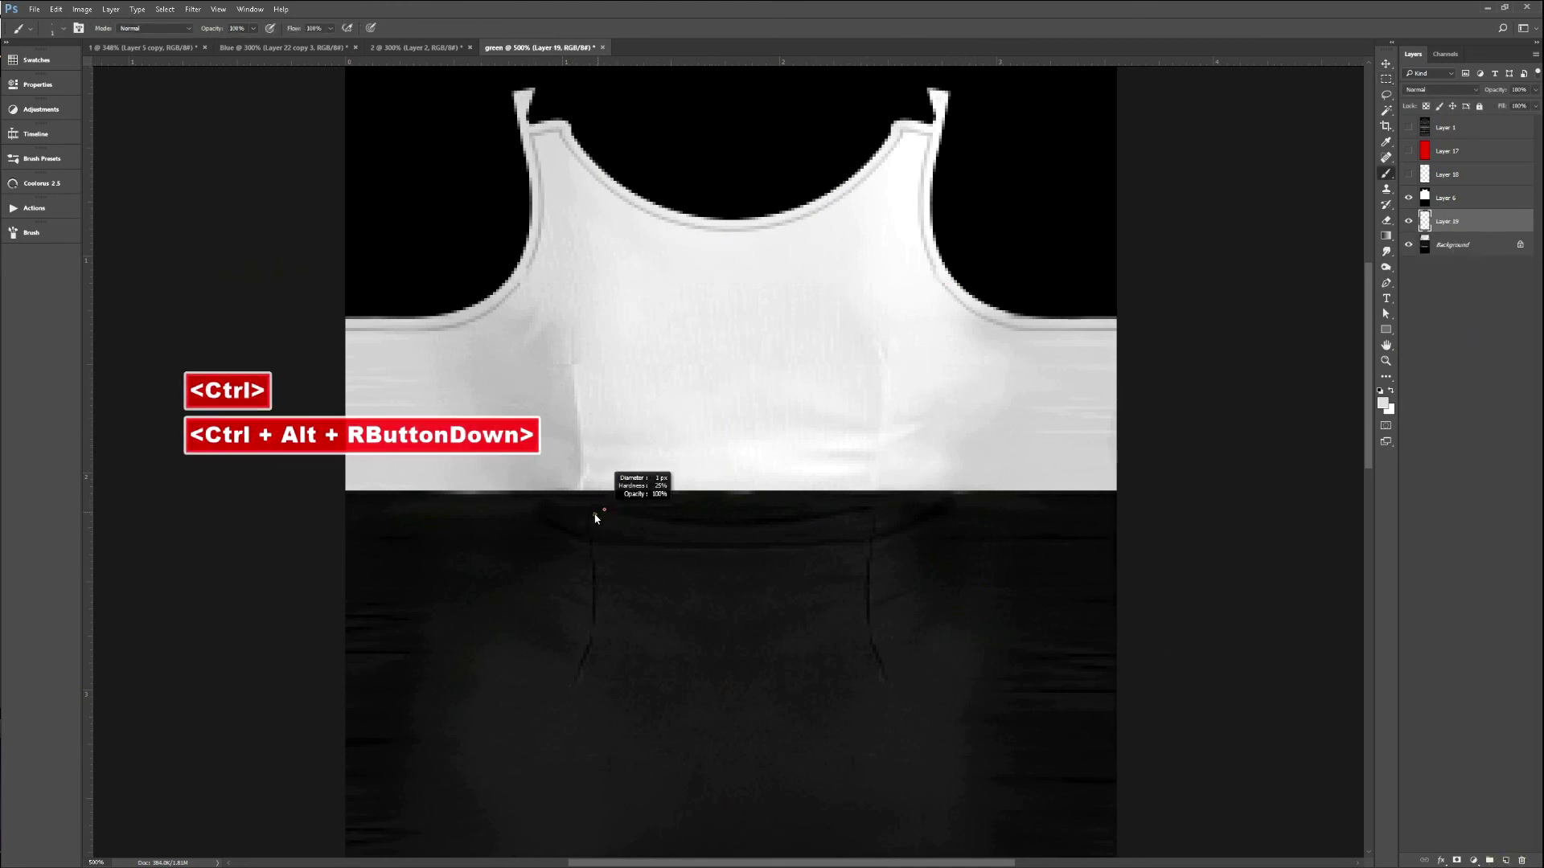
click(586, 511)
key(ctrl+z)
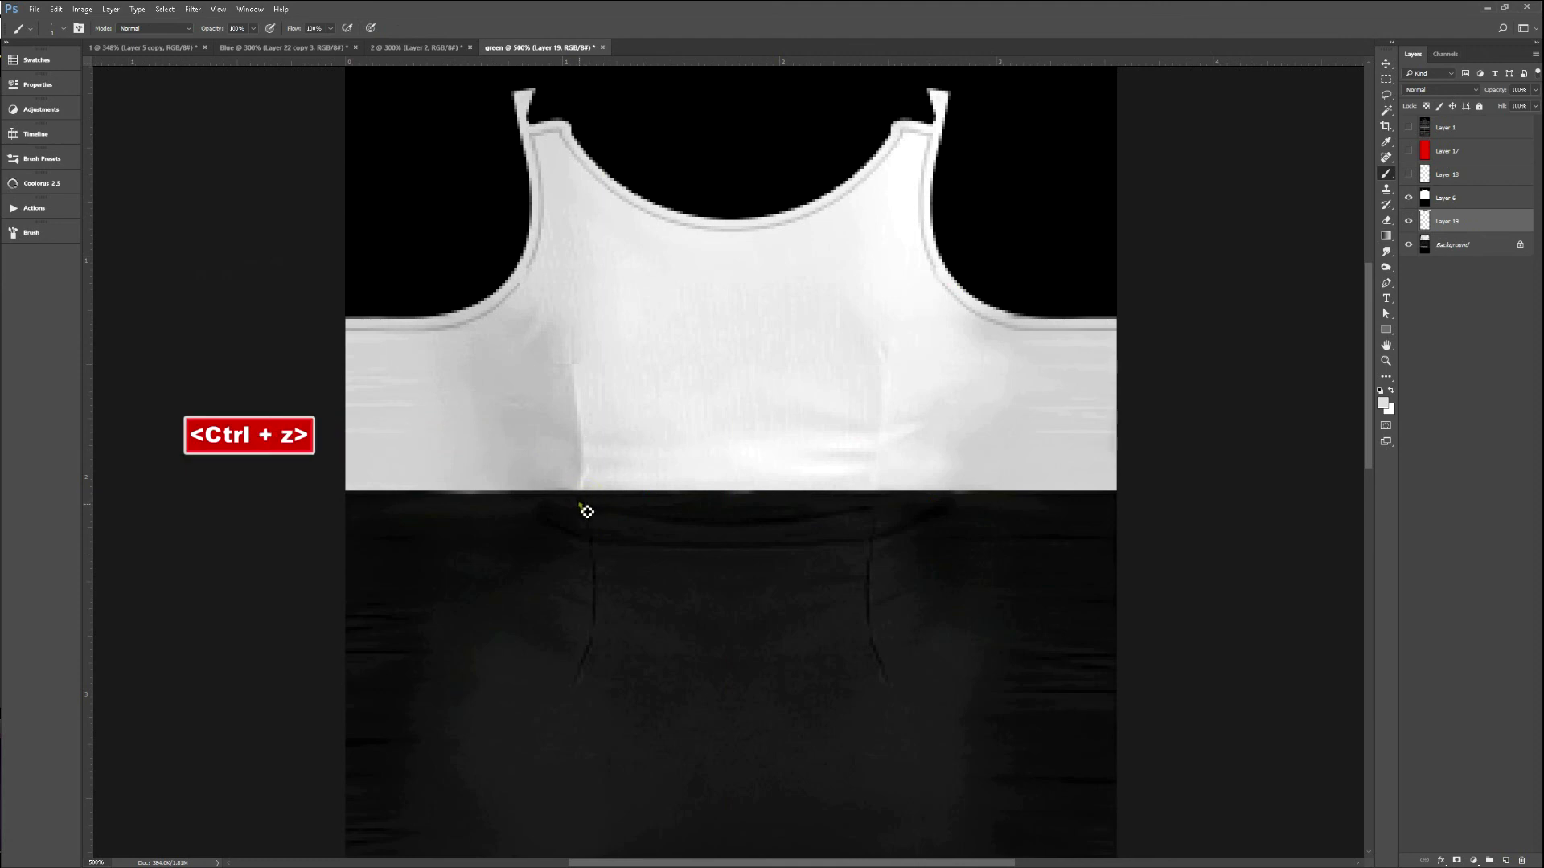
key(x)
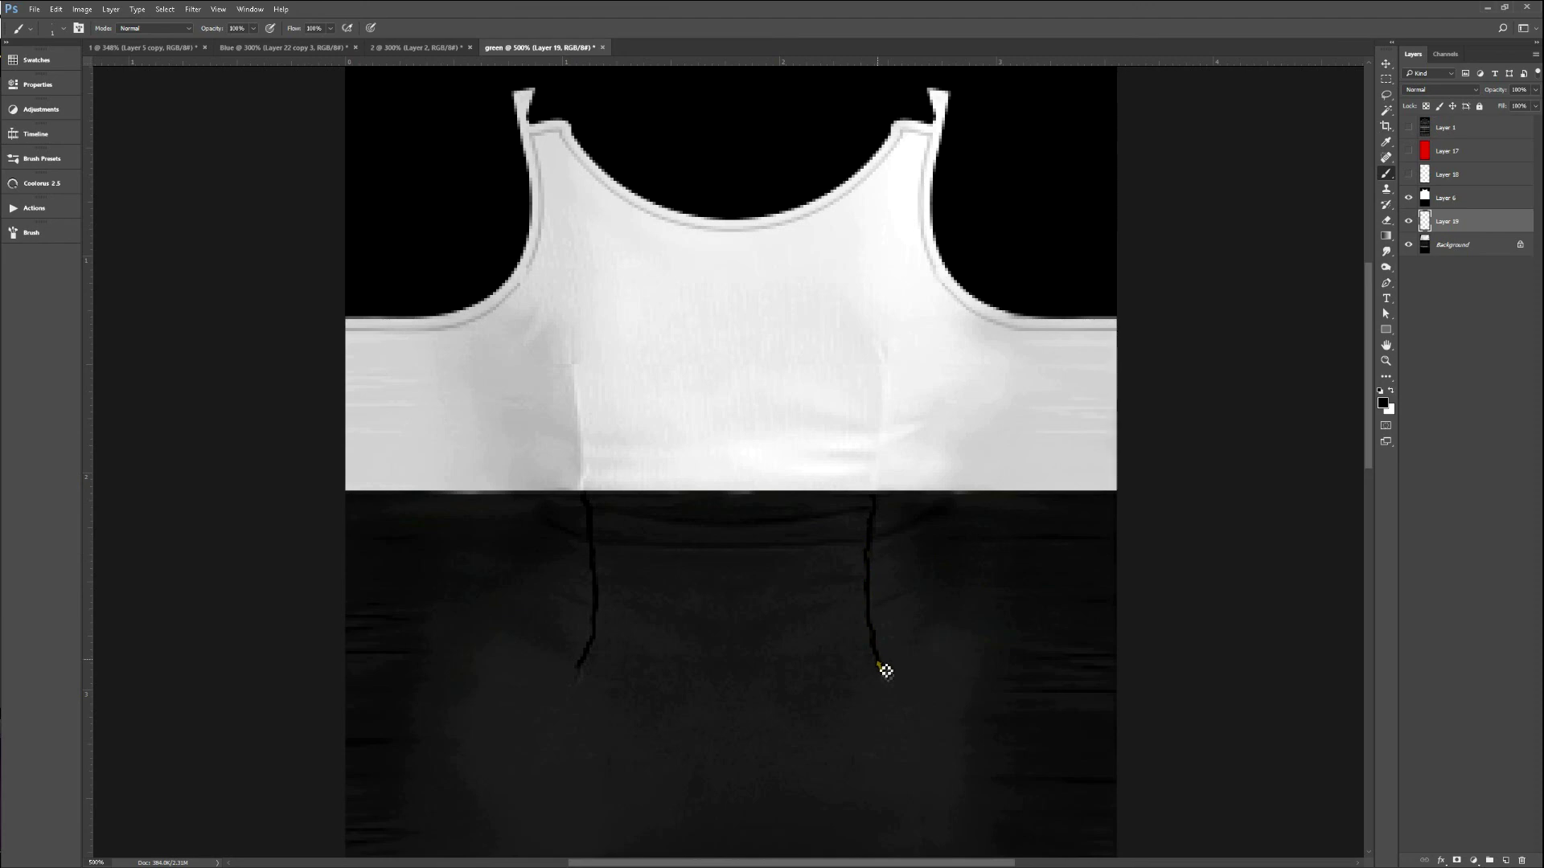
Set the seam-line layer's opacity to 40% and update the back texture in the IMVU editor.
key(v)
key(4)
key(F2)
key(alt+Tab)
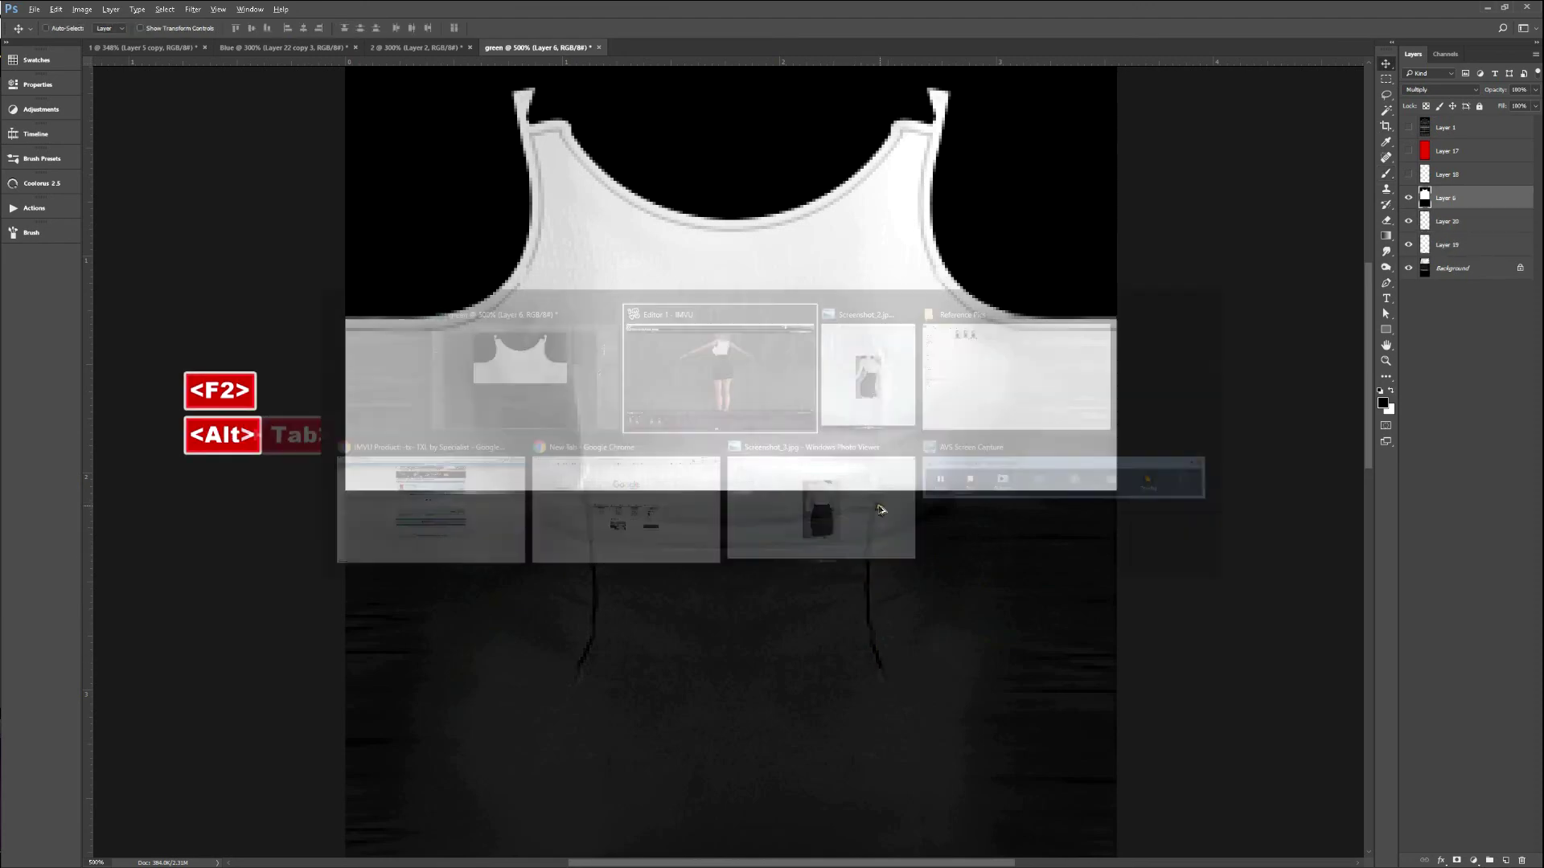
key(ctrl+a)
key(alt+Tab)
Apply a filter to the back texture, recheck it on the avatar in the IMVU editor, and return to Photoshop.
click(202, 11)
mouse_move(265, 143)
click(364, 148)
key(F2)
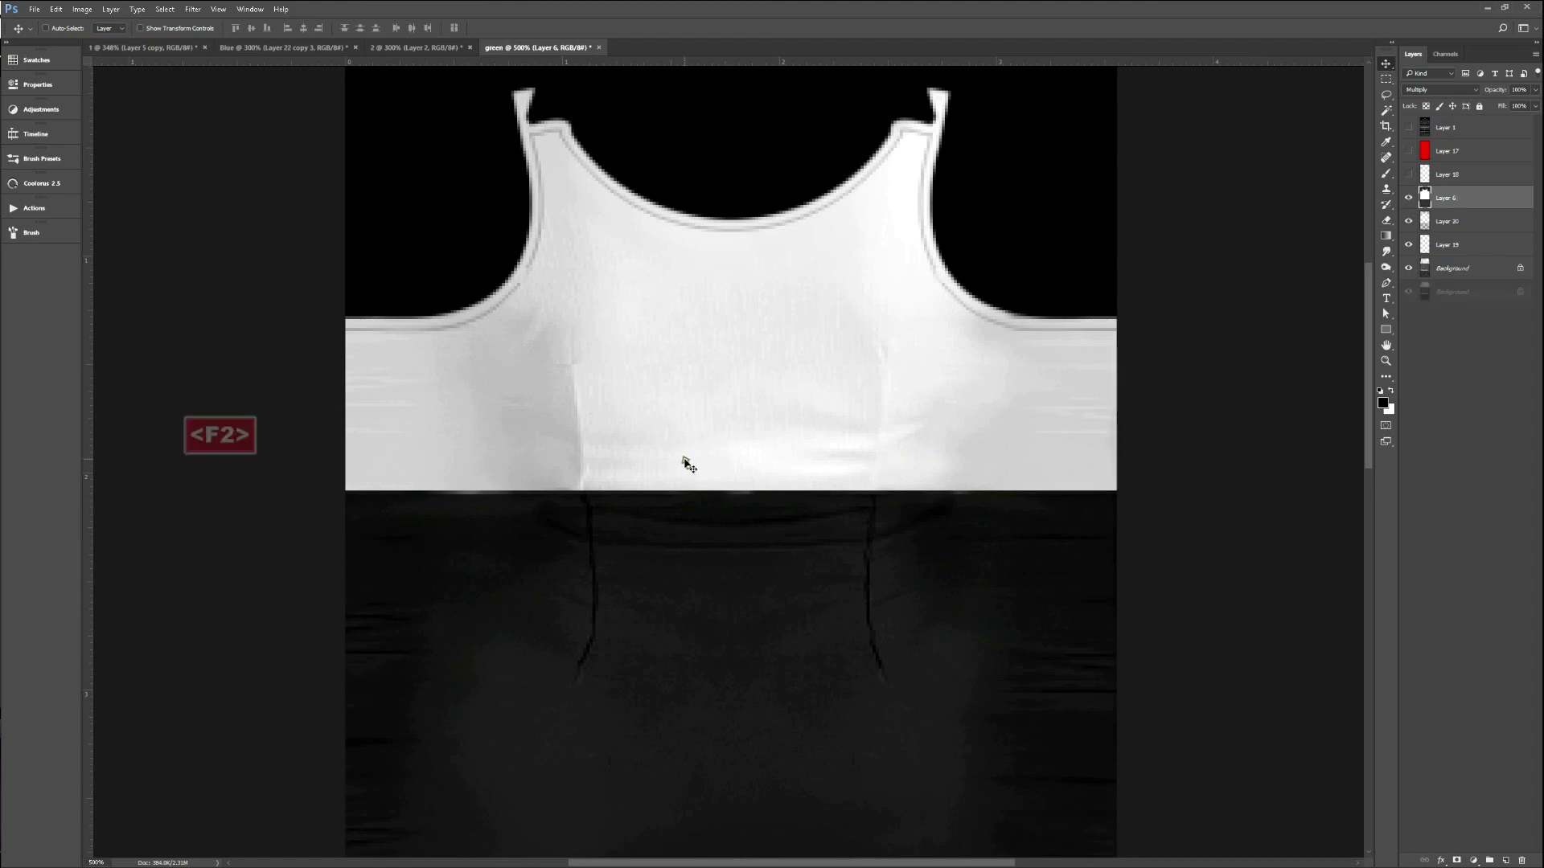
key(alt+Tab)
key(ctrl+a)
click(947, 421)
key(alt+Tab)
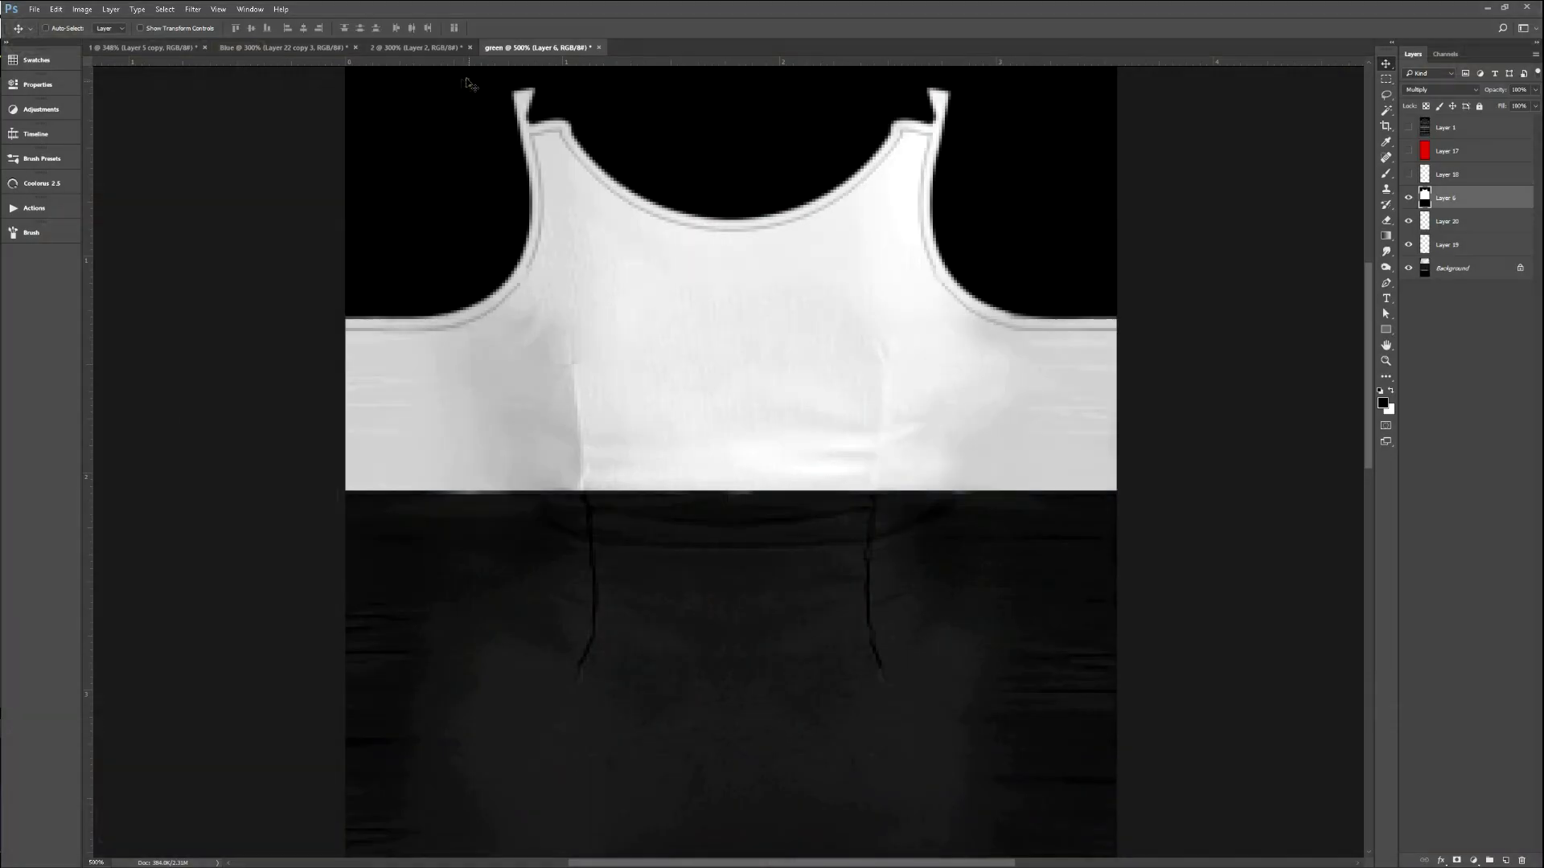
In the Blue document, add a new layer for the seams and move Layer 9 above Layer 23.
click(296, 47)
mouse_move(554, 450)
mouse_down()
mouse_move(569, 475)
mouse_move(599, 382)
mouse_up()
key(b)
key(ctrl+shift+n)
key(Return)
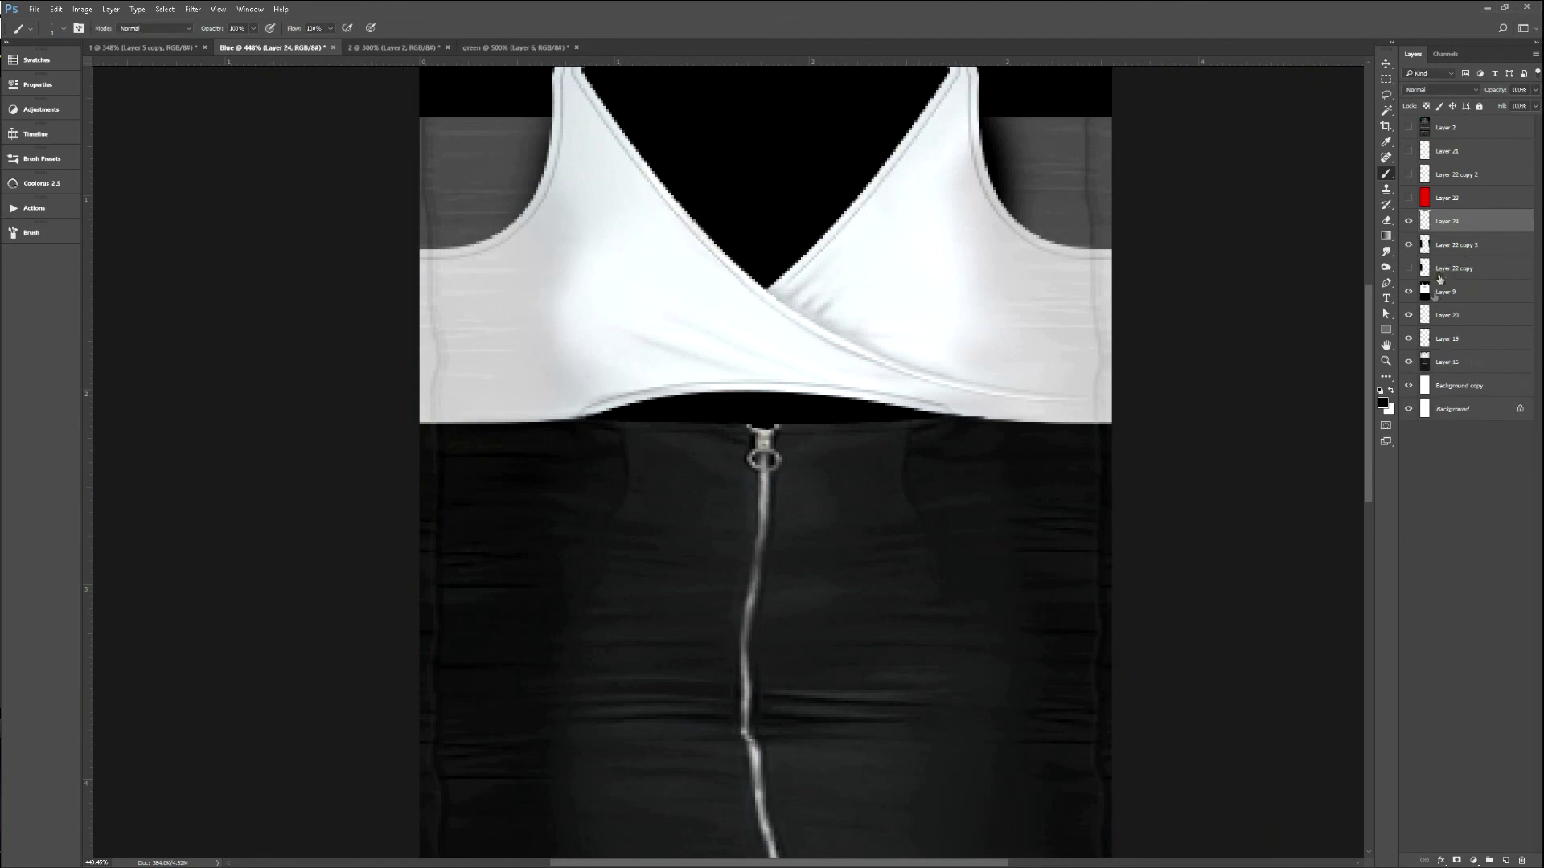
drag(1440, 296, 1439, 195)
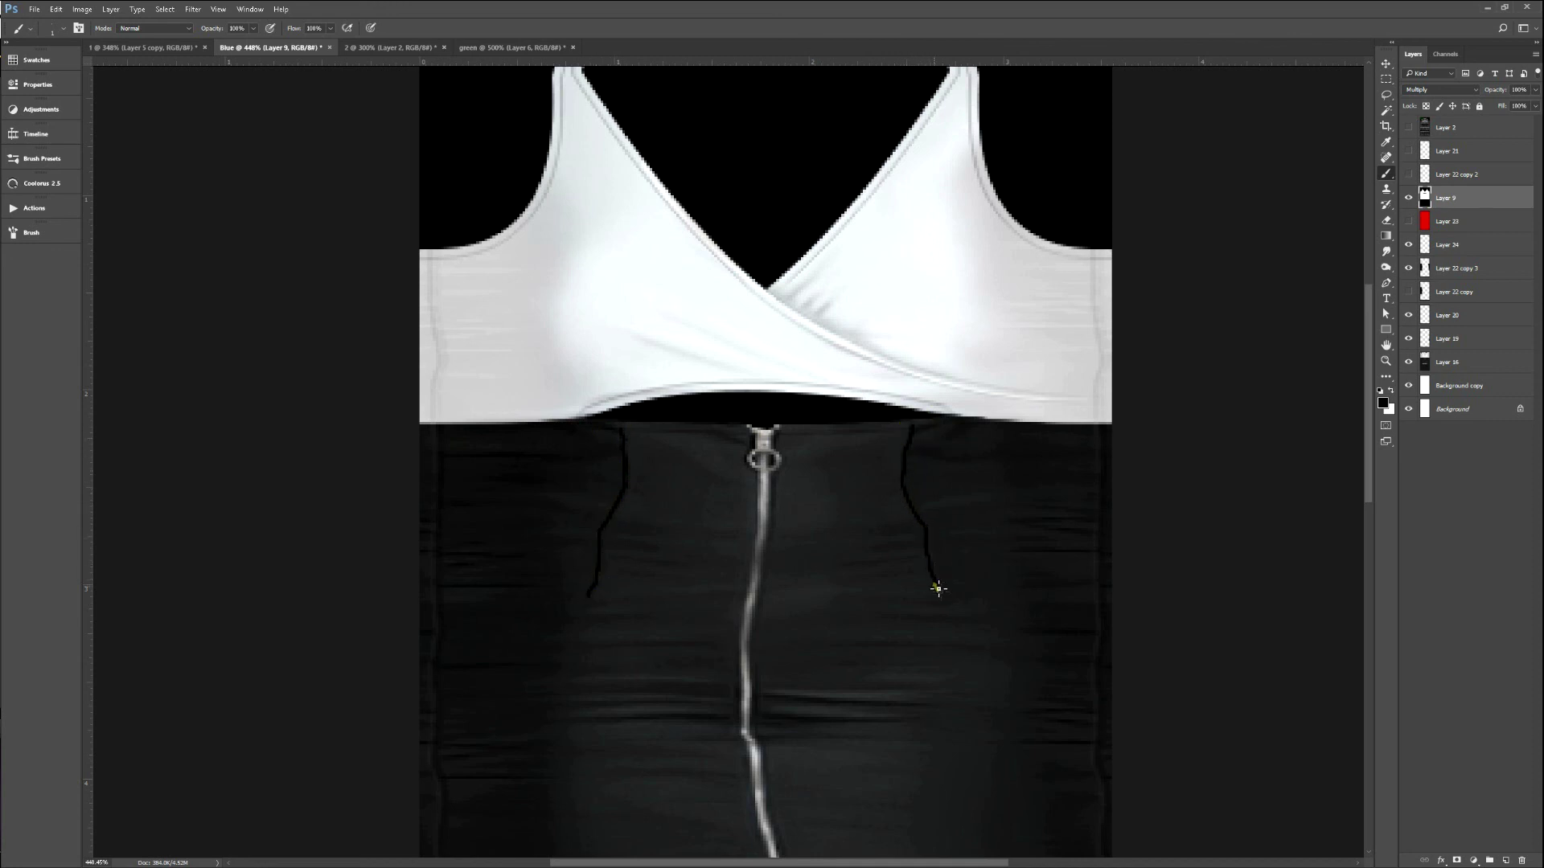
Undo the black seam lines painted on Layer 9.
key(v)
key(ctrl+alt+z)
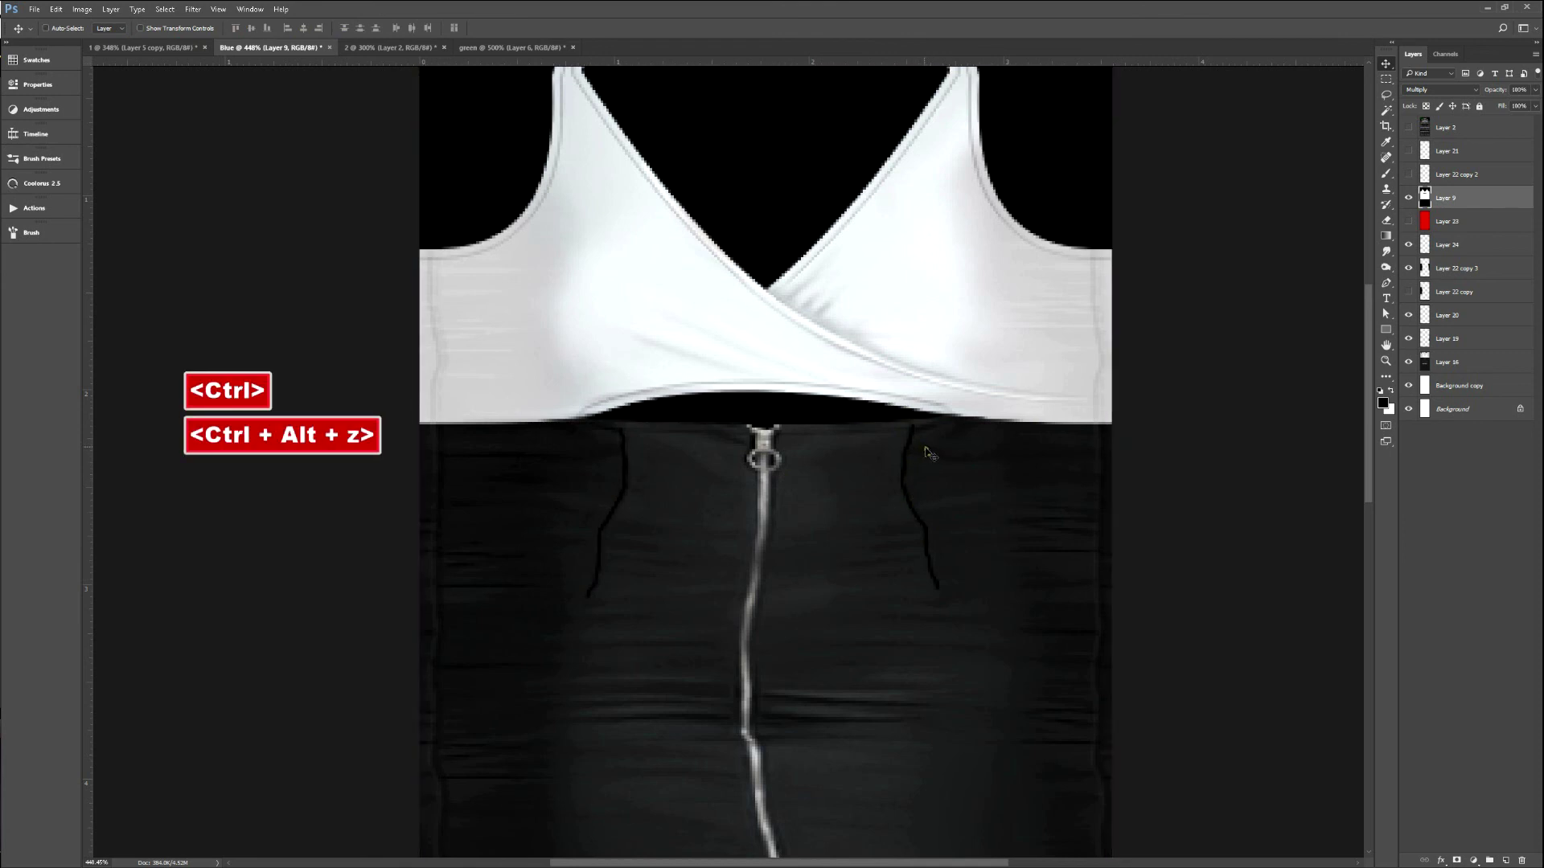
key(ctrl+alt+z)
On Layer 24, paint black seam lines on both sides of the skirt's zip below the waist and smudge their ends.
ctrl+click(889, 422)
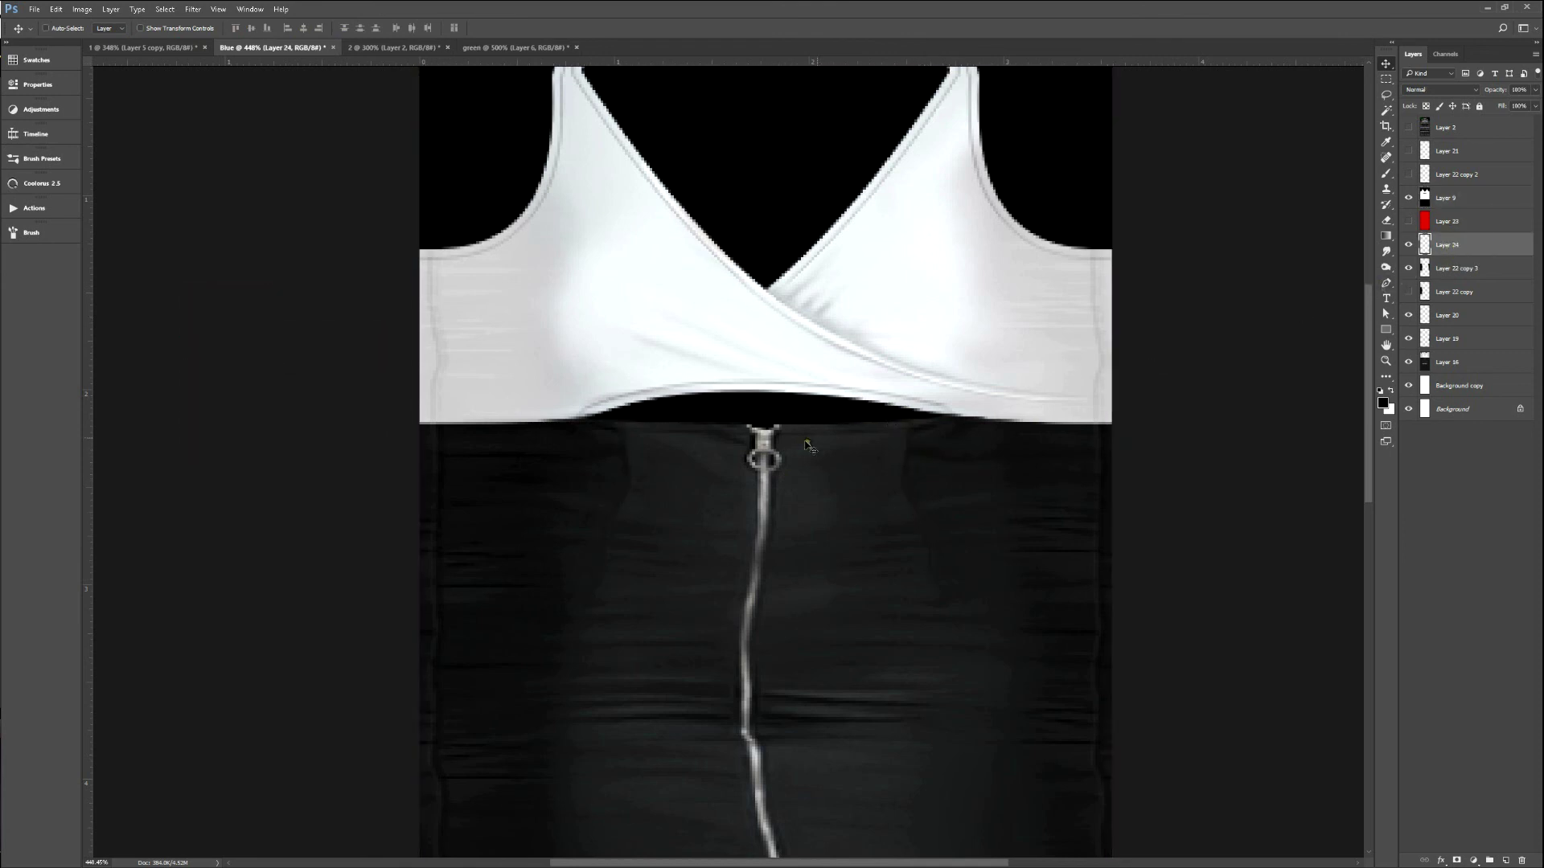
key(b)
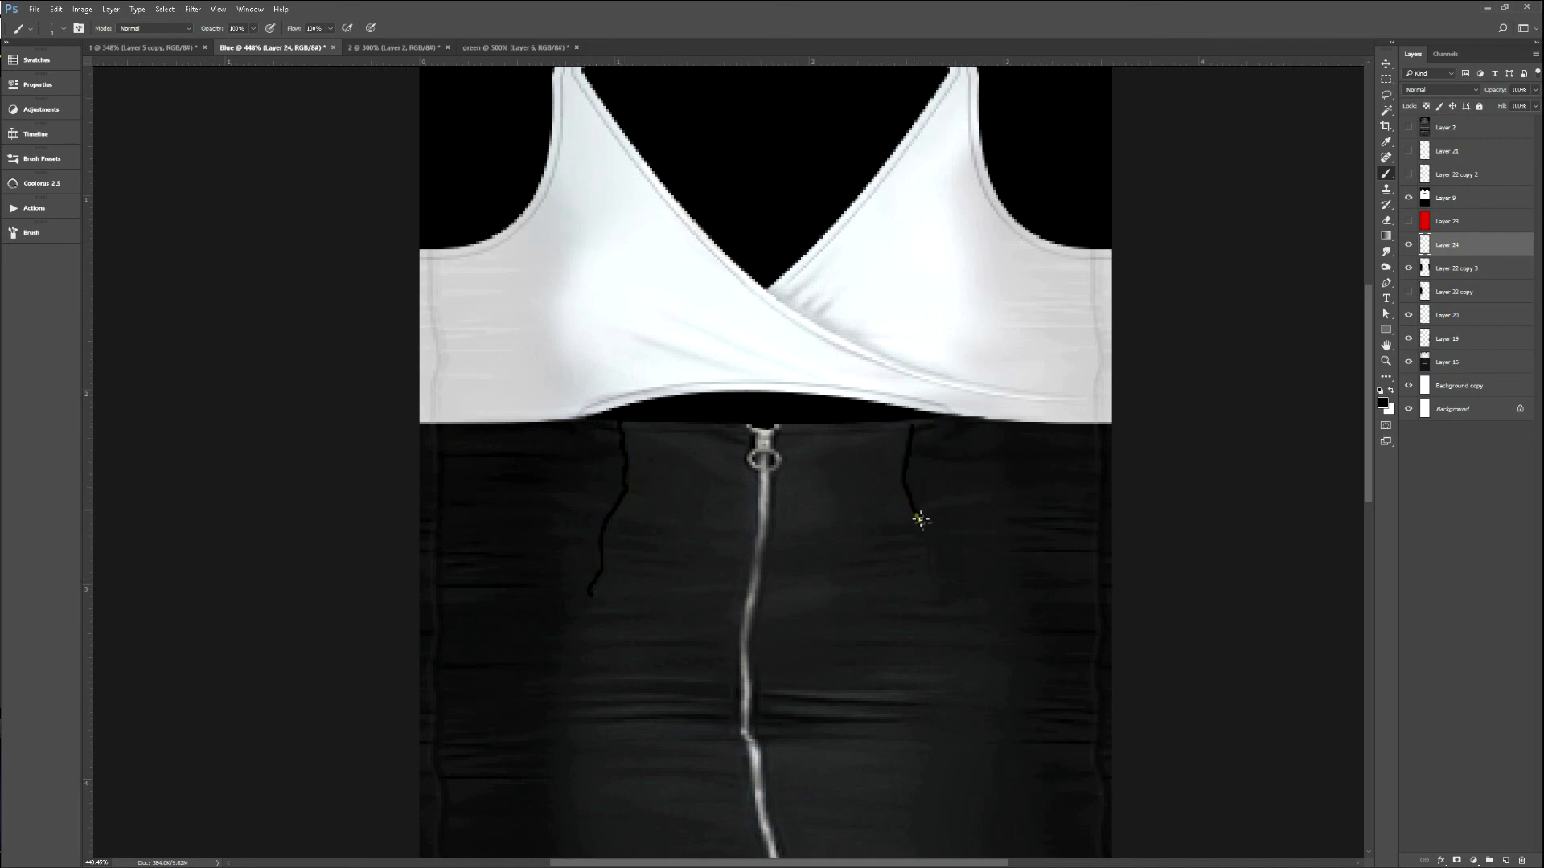
key(r)
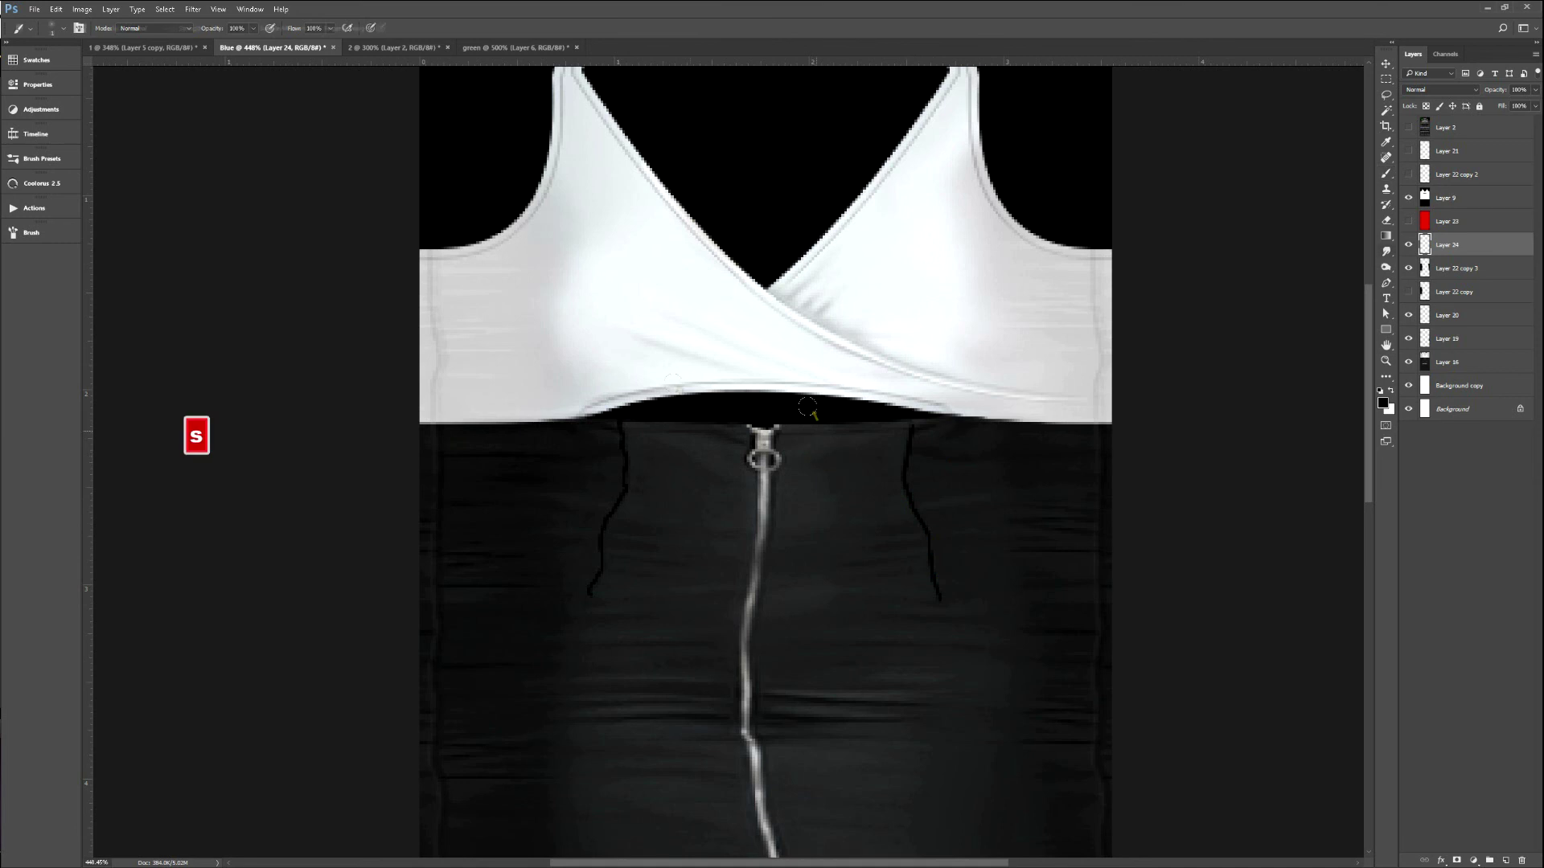
drag(624, 423, 595, 549)
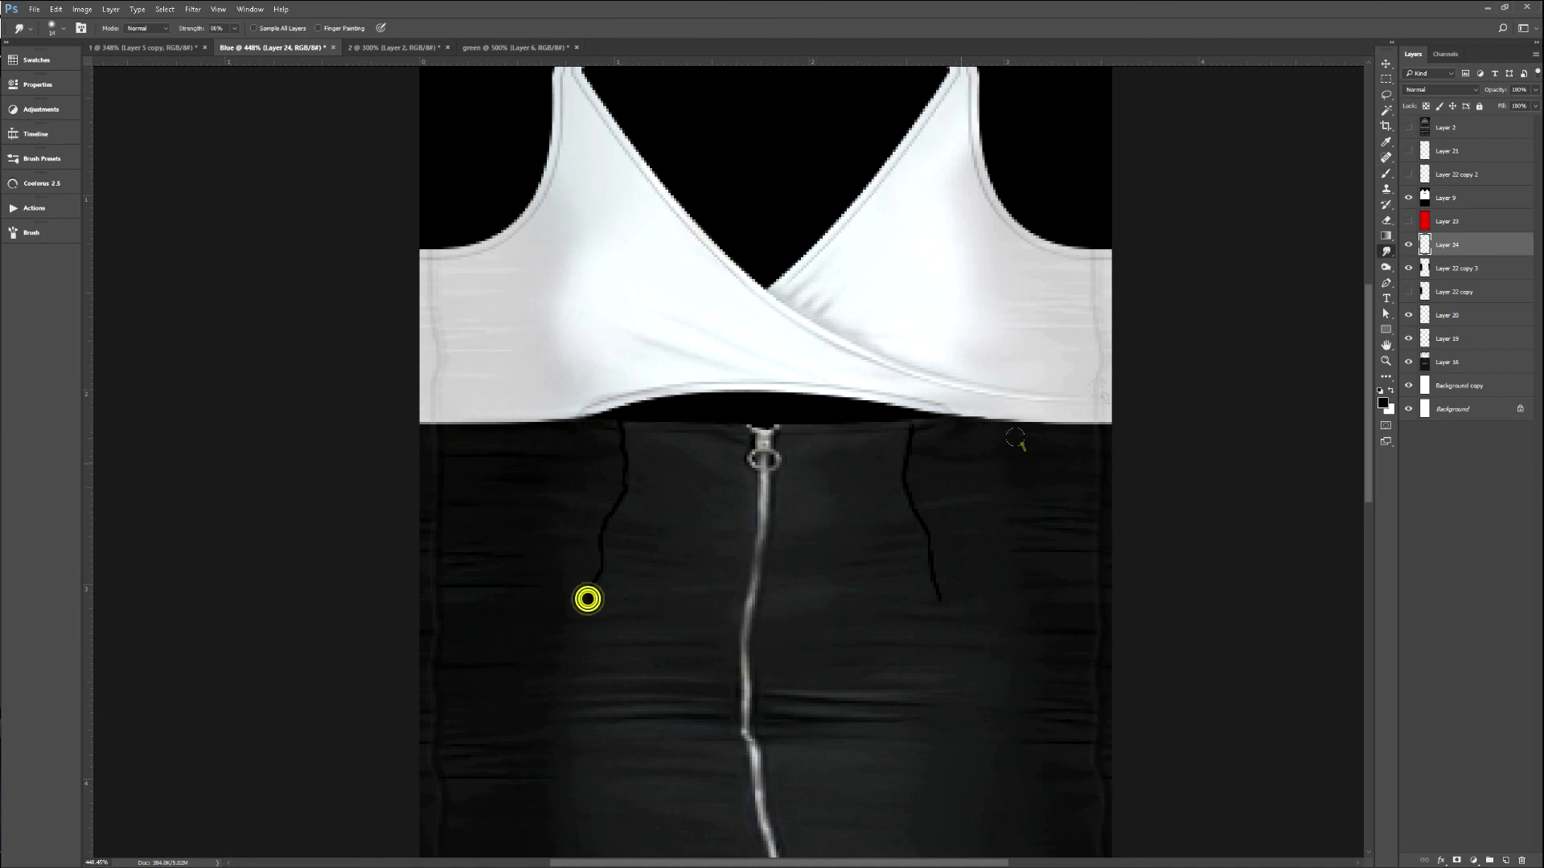
Duplicate the seam lines as an inverted highlight, nudged right at 11% opacity, and touch it up with the Eraser.
key(v)
alt+click(852, 483)
key(ctrl+i)
key(Right)
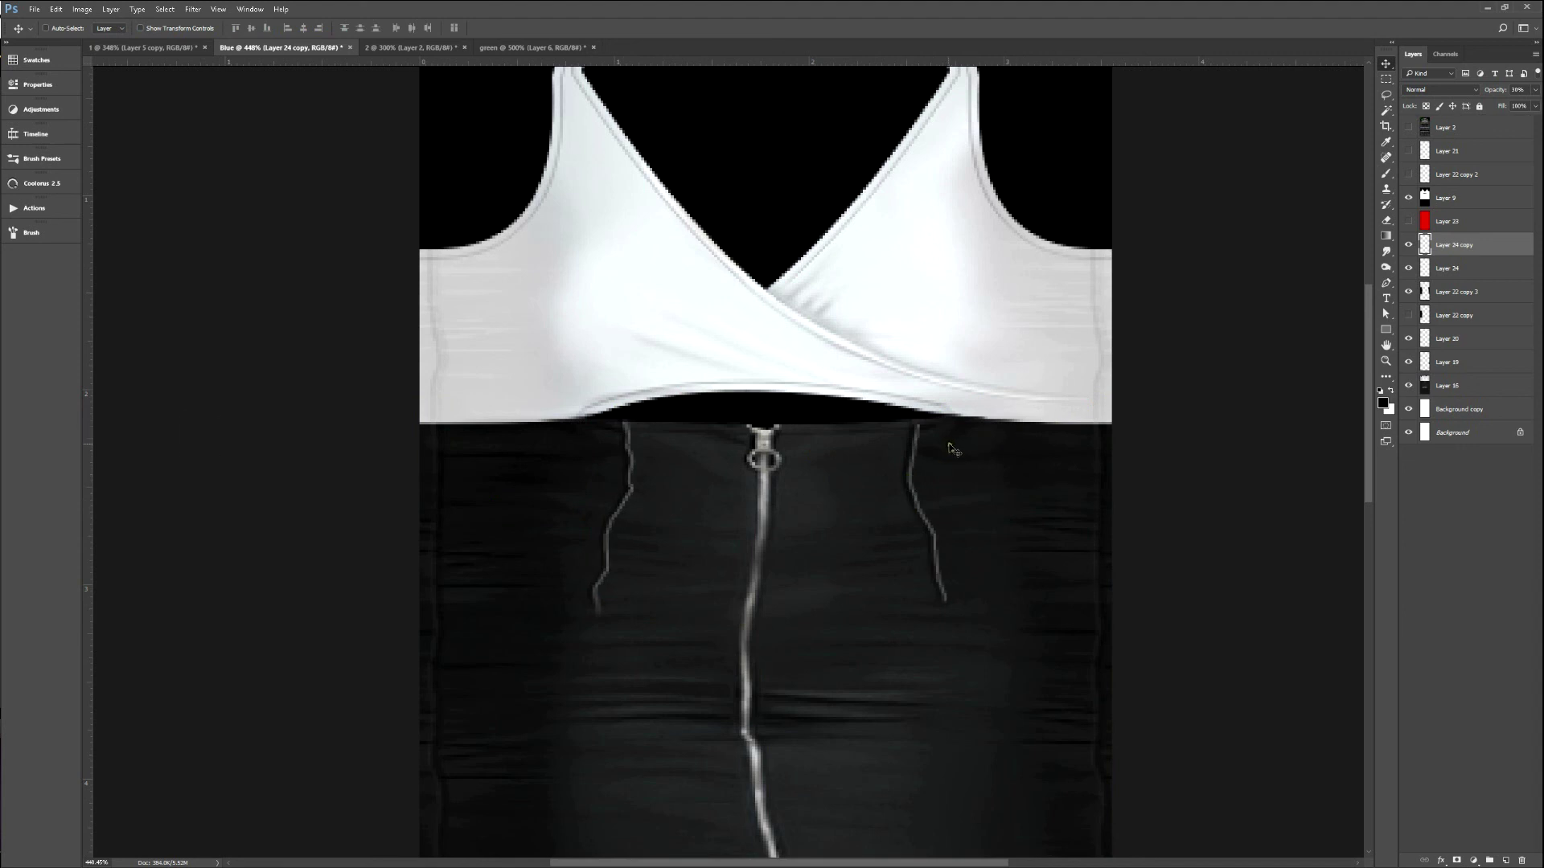
key(1)
key(1)
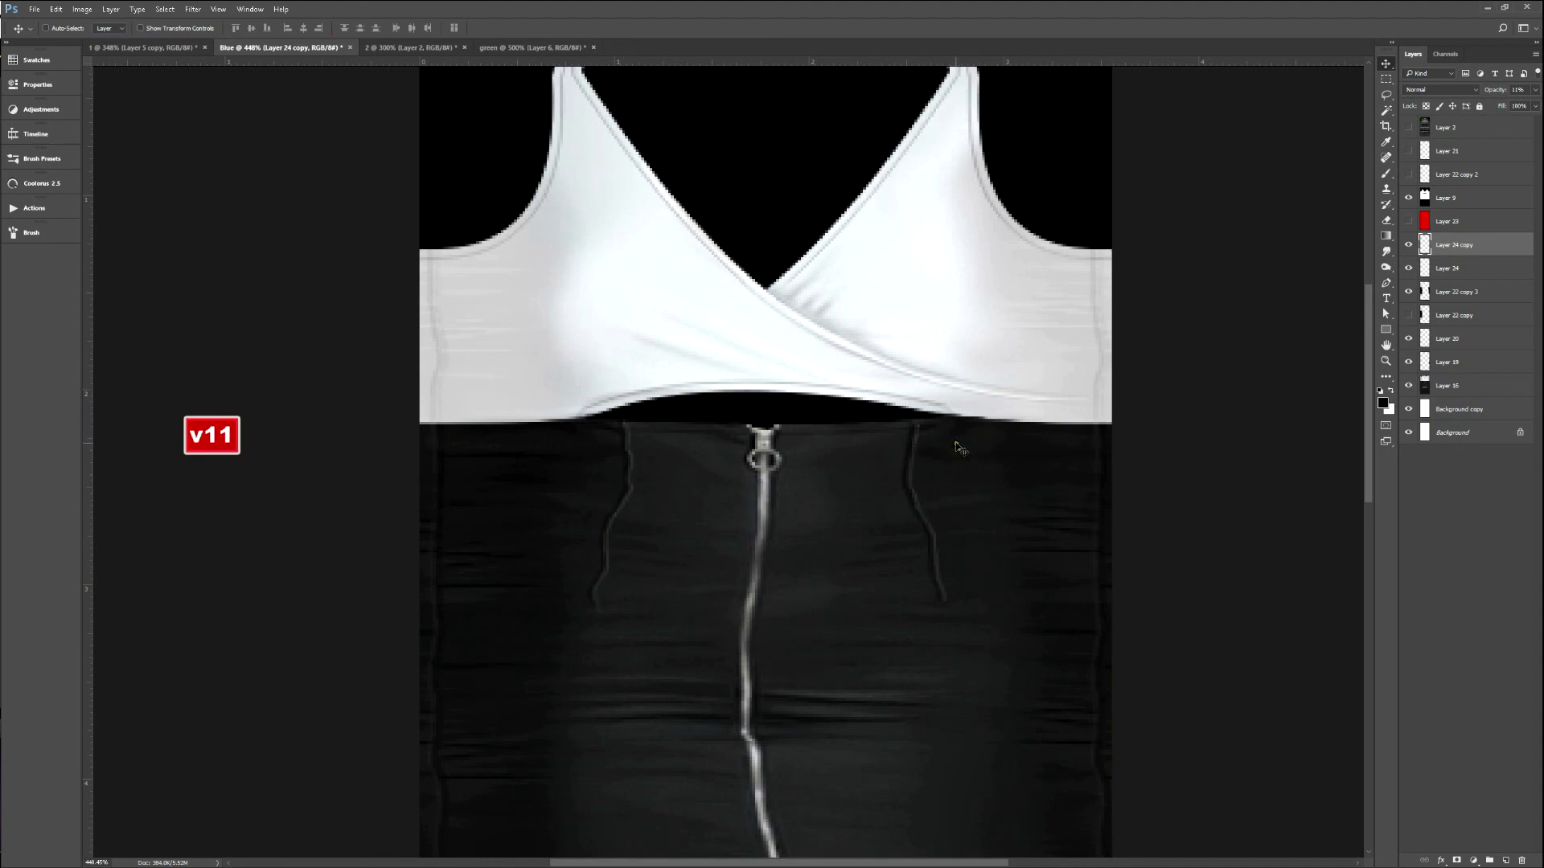
key(e)
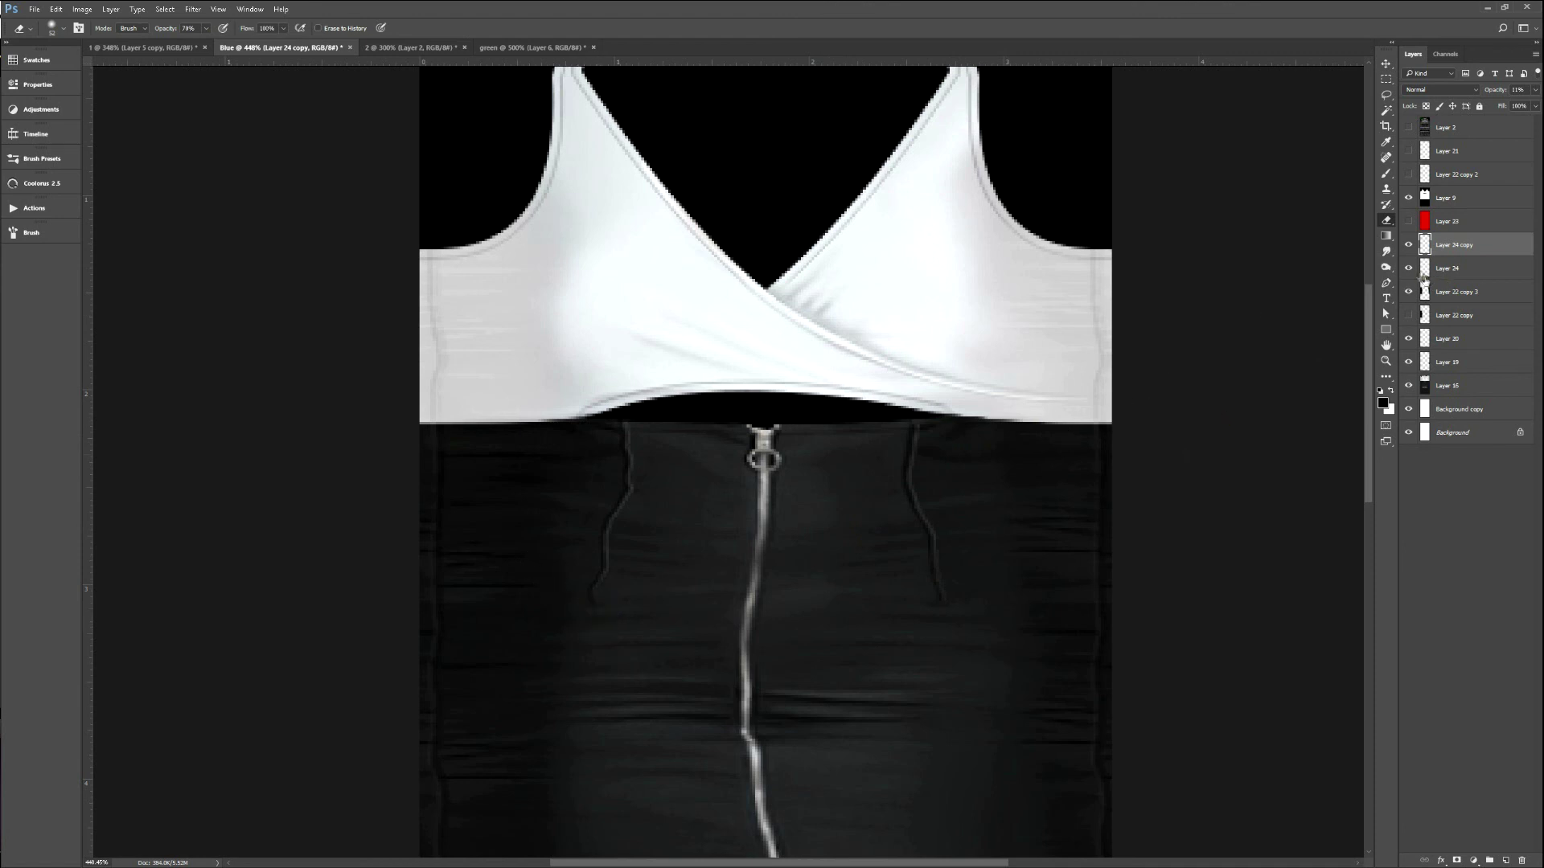
Duplicate Layer 24's dark seam lines, nudge the Layer 24 copy highlight to the left and lower its opacity.
click(1433, 267)
key(ctrl+j)
key(v)
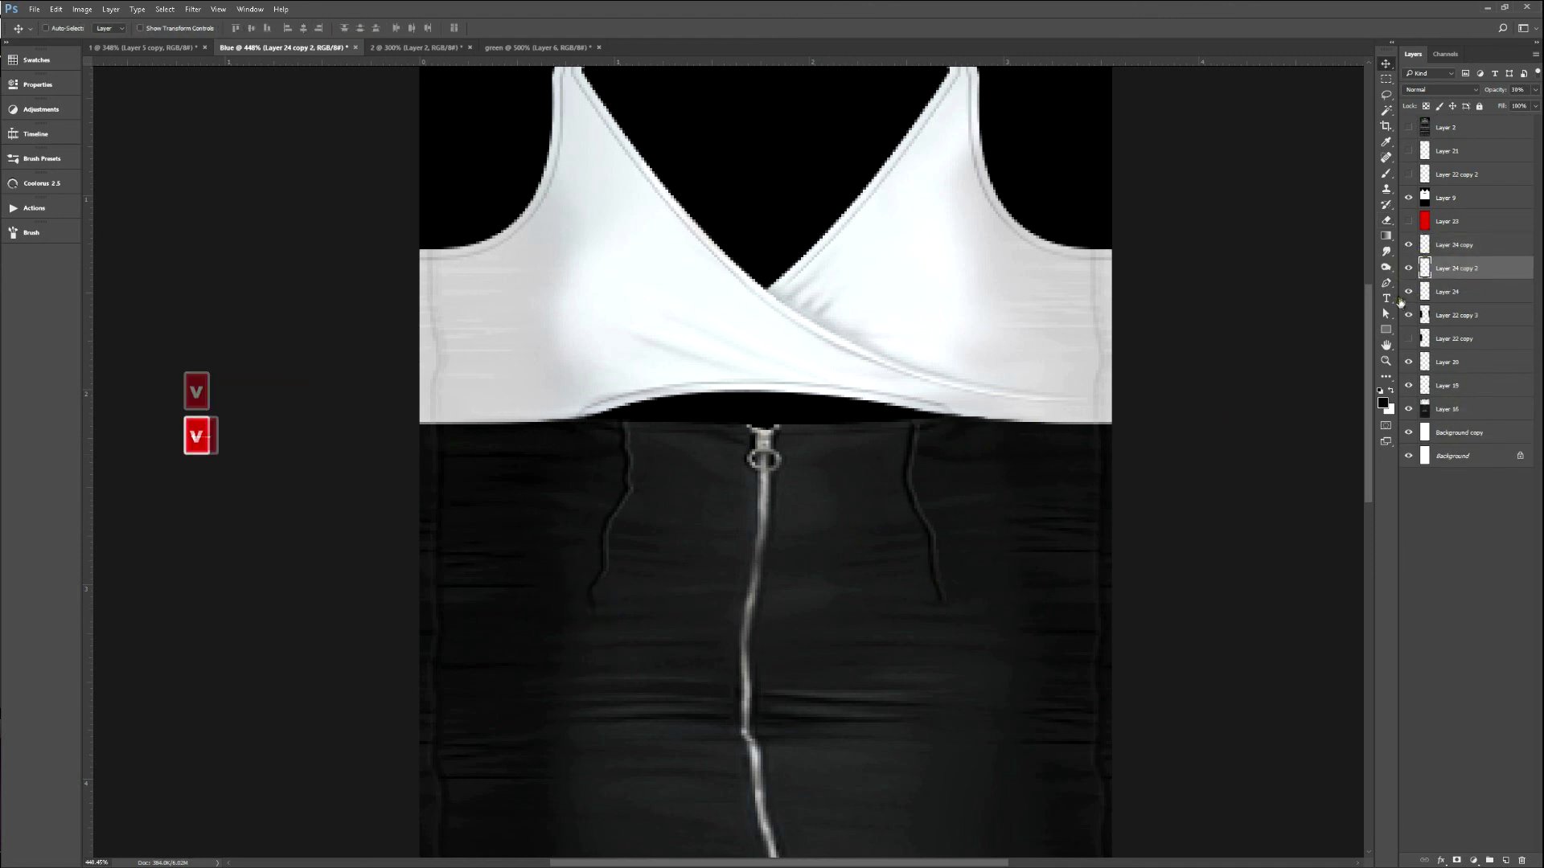
key(ctrl+alt+f)
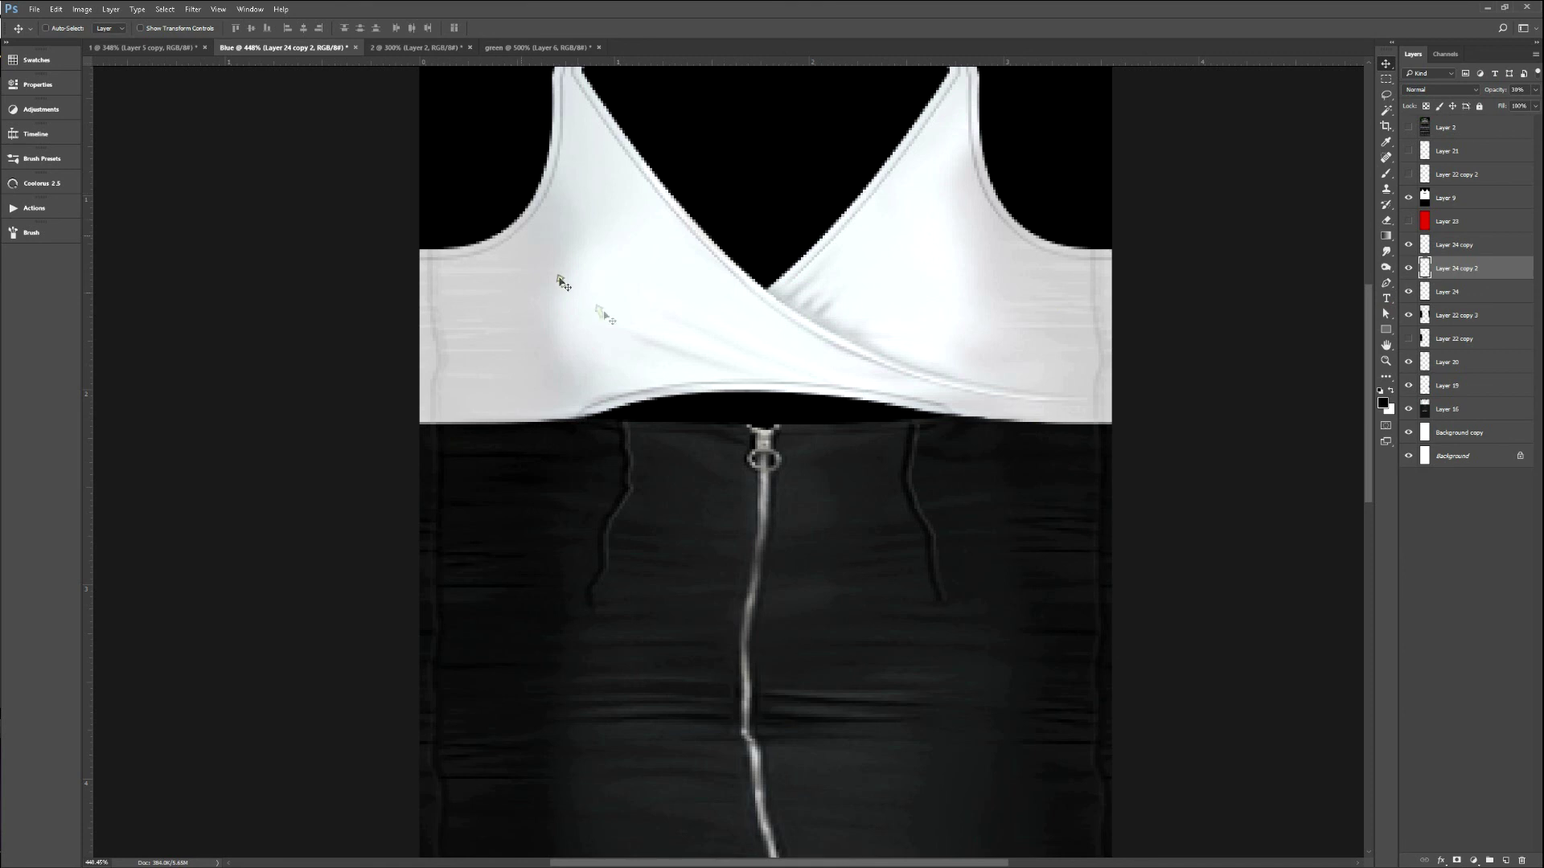
click(1422, 244)
key(v)
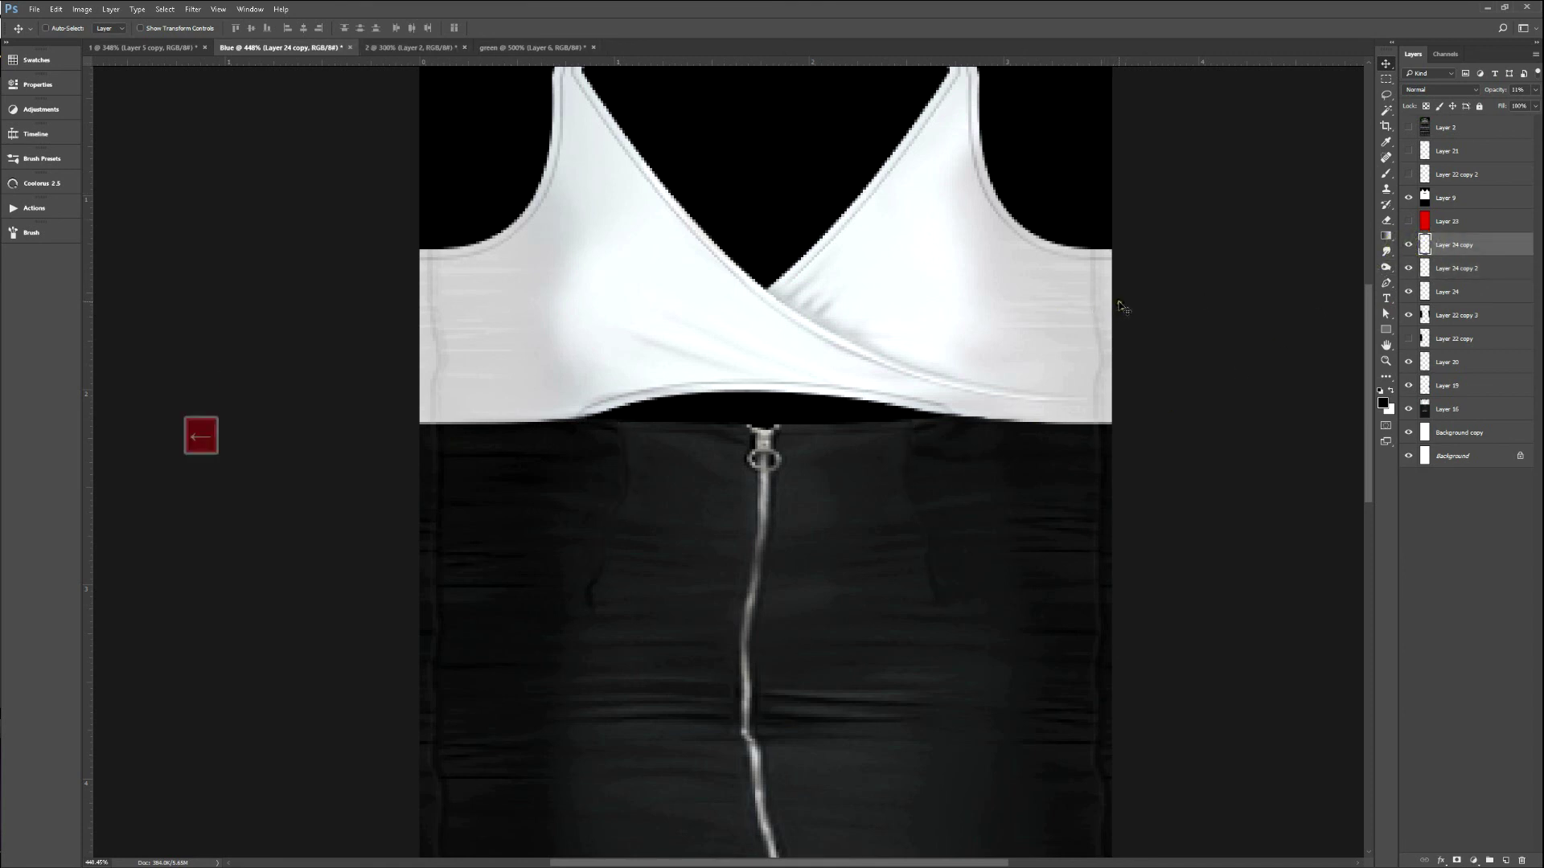
key(Right)
key(Left)
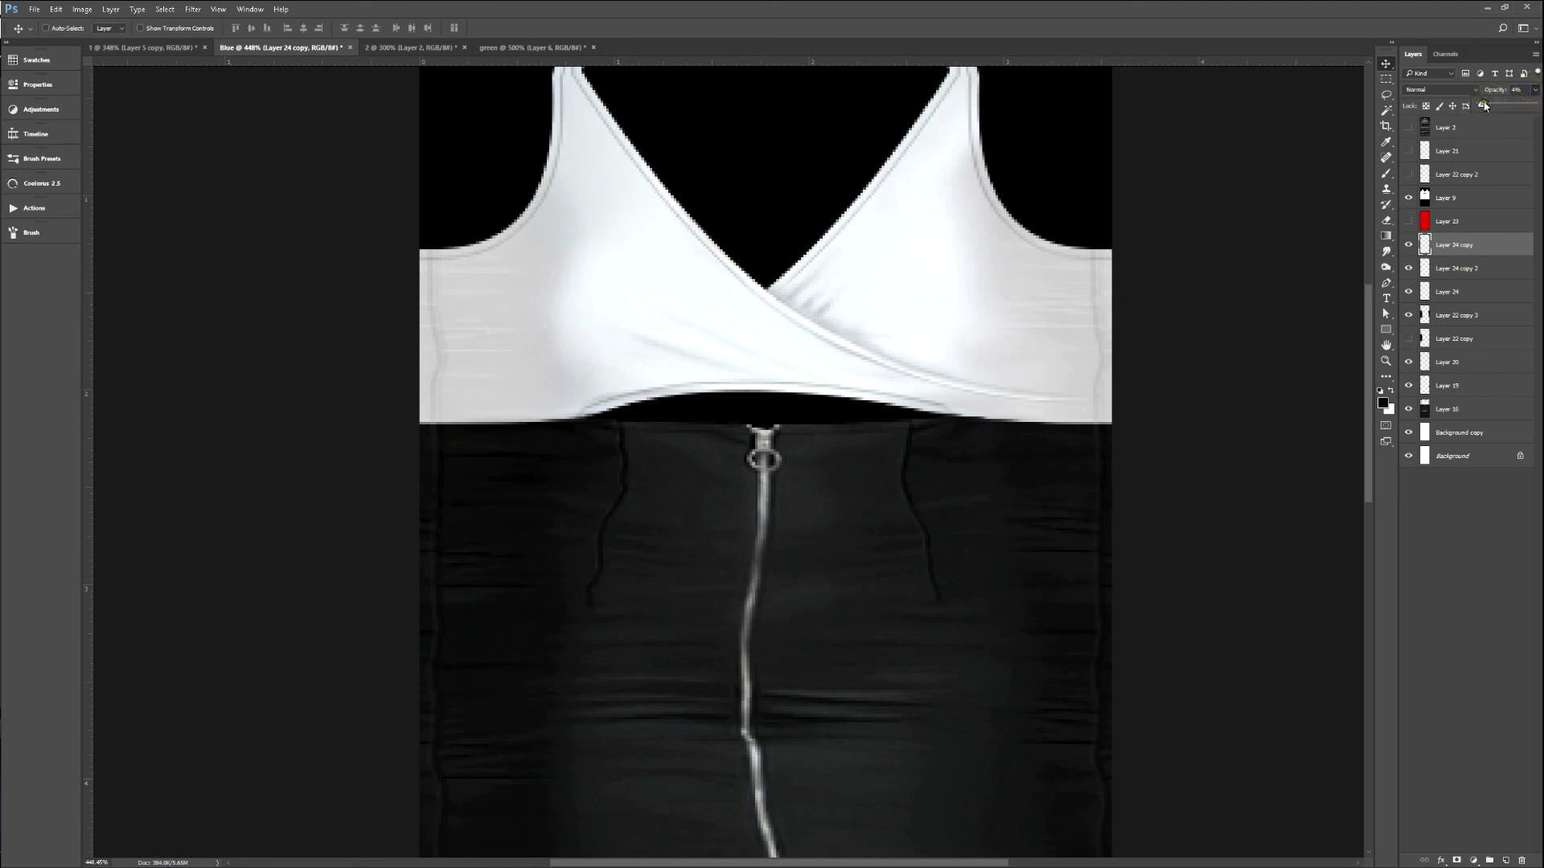
Update the exported Blue texture, switch to IMVU, reload the textures and check the skirt's front on the avatar.
key(F2)
key(alt+Tab)
click(1006, 385)
key(ctrl+a)
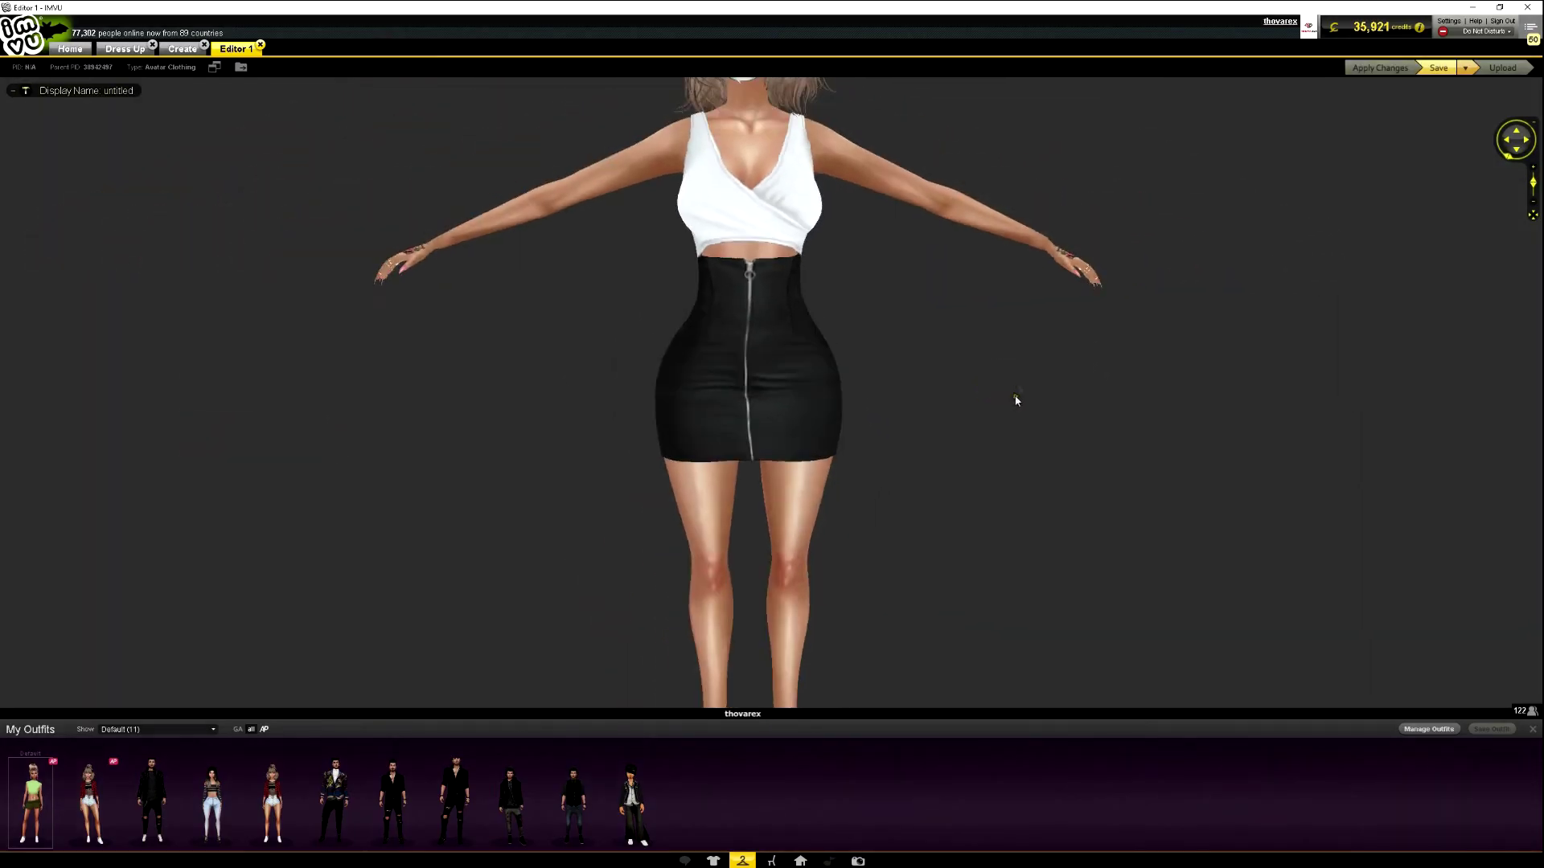
drag(951, 393, 1025, 385)
key(alt+Tab)
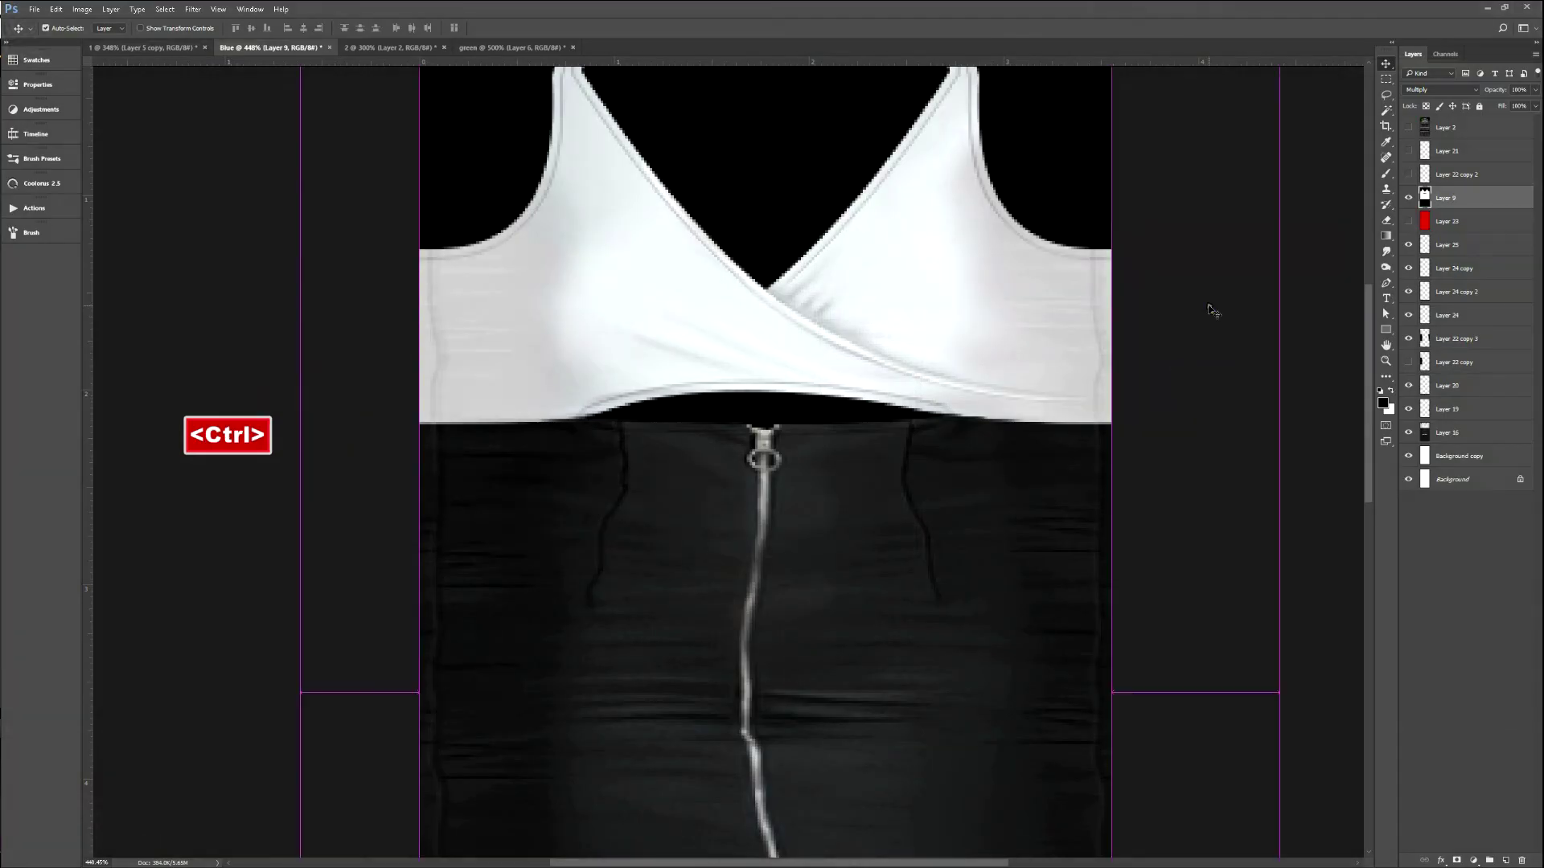
In Photoshop's Blue document, merge Layer 23 through Background into one layer and duplicate the merged layer.
key(ctrl+minus)
key(ctrl+minus)
key(ctrl+minus)
click(1461, 222)
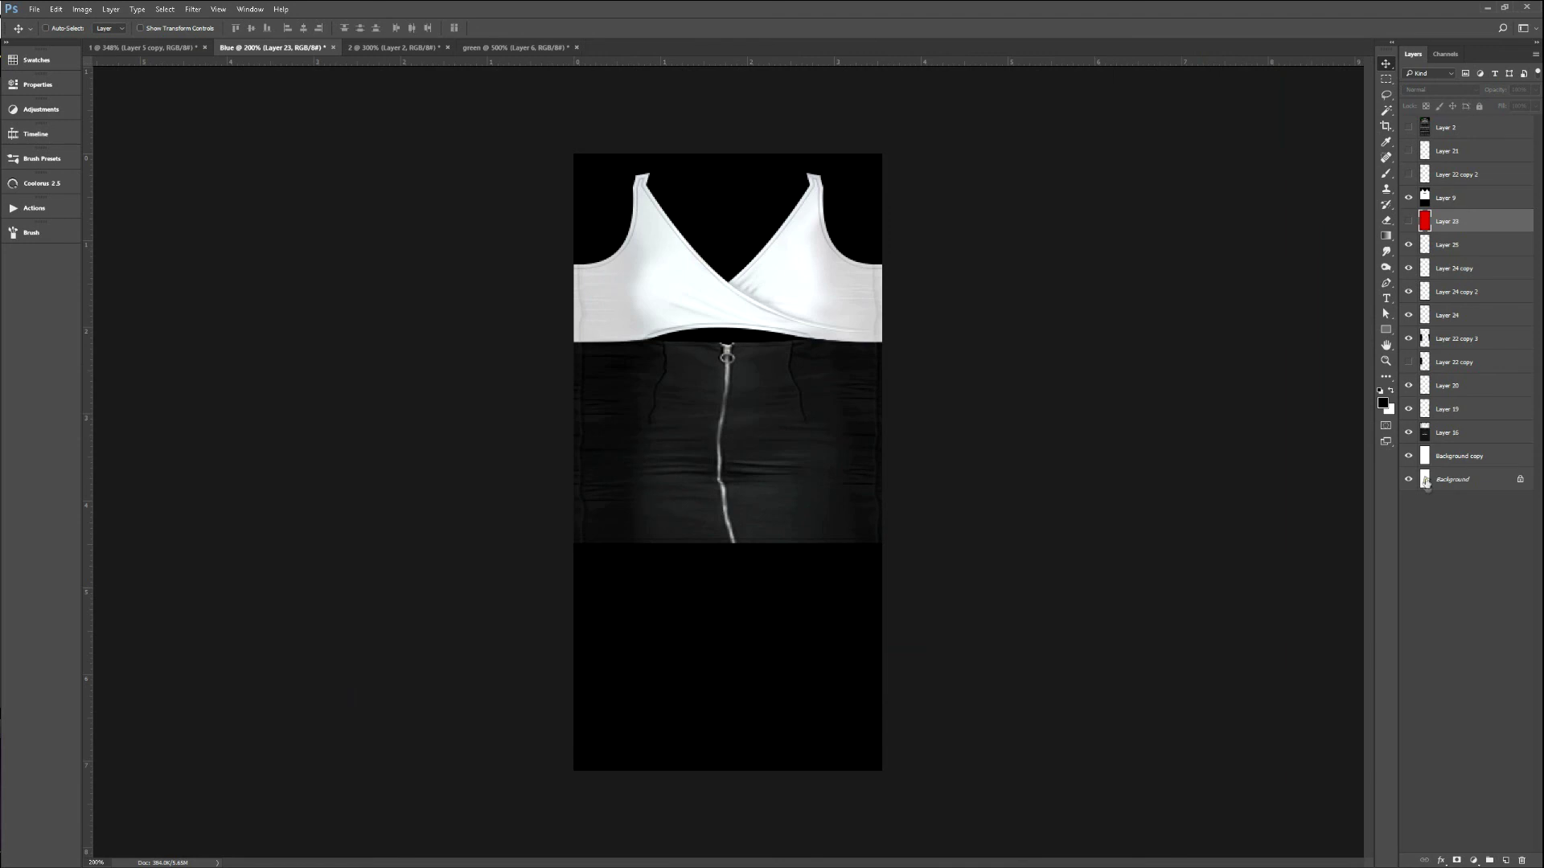
shift+click(1426, 480)
key(ctrl+e)
key(ctrl+j)
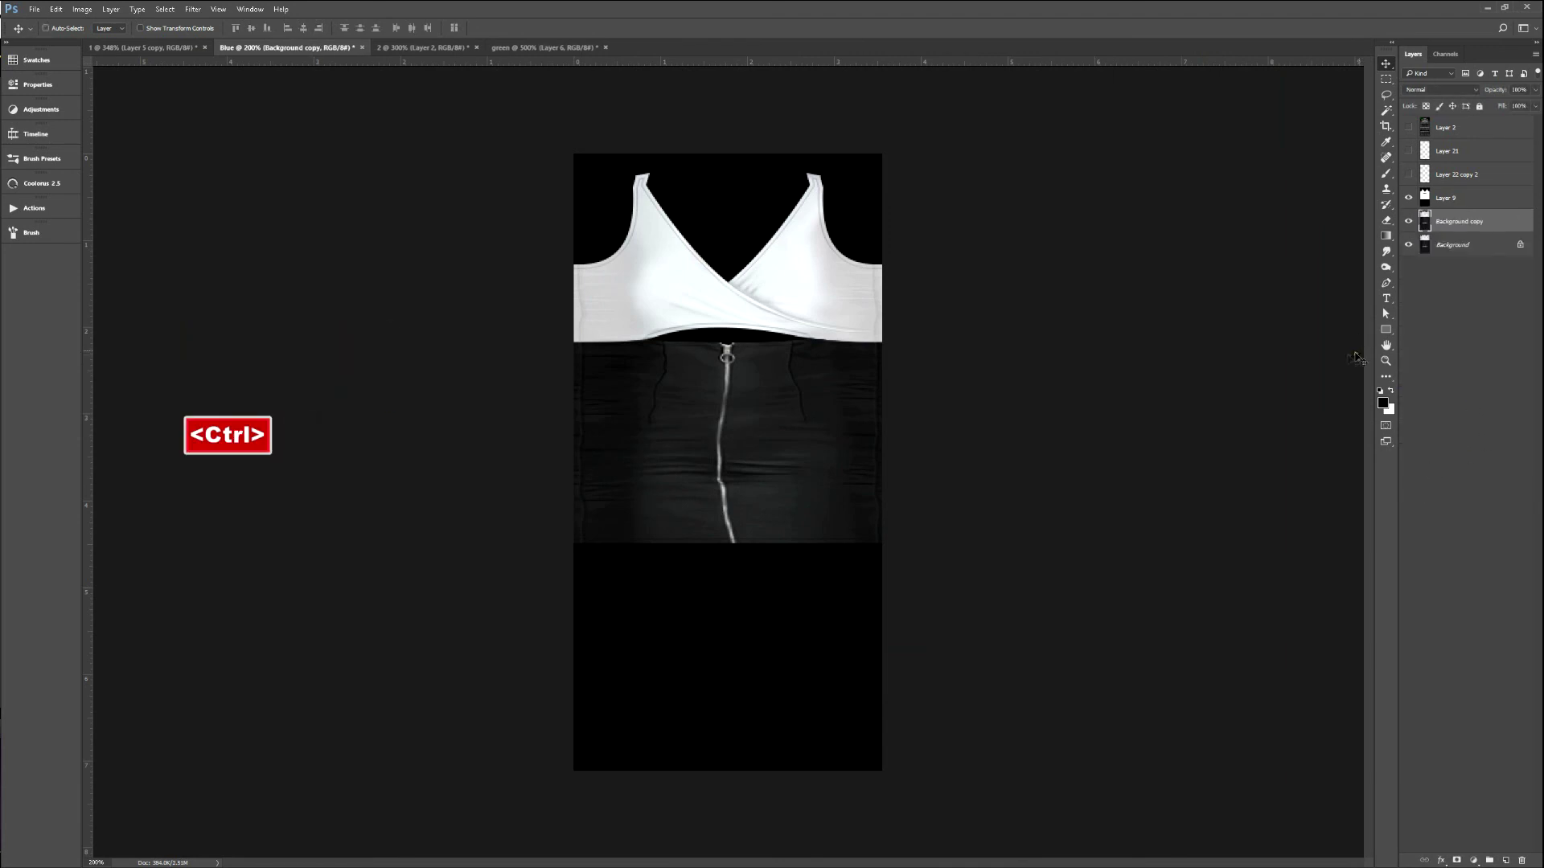
key(ctrl+l)
drag(888, 212, 898, 216)
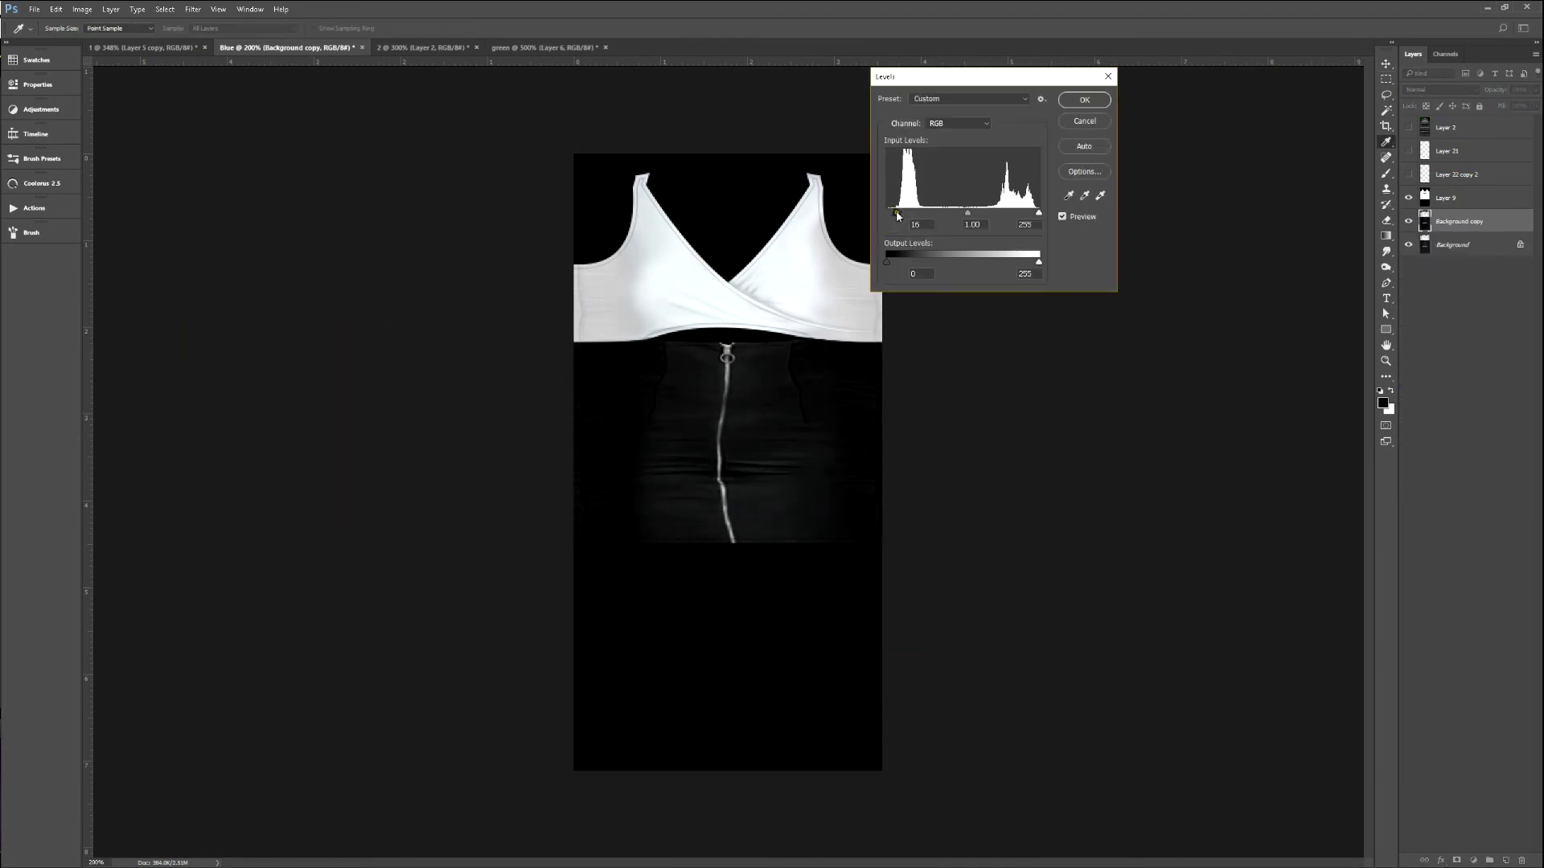
click(1078, 123)
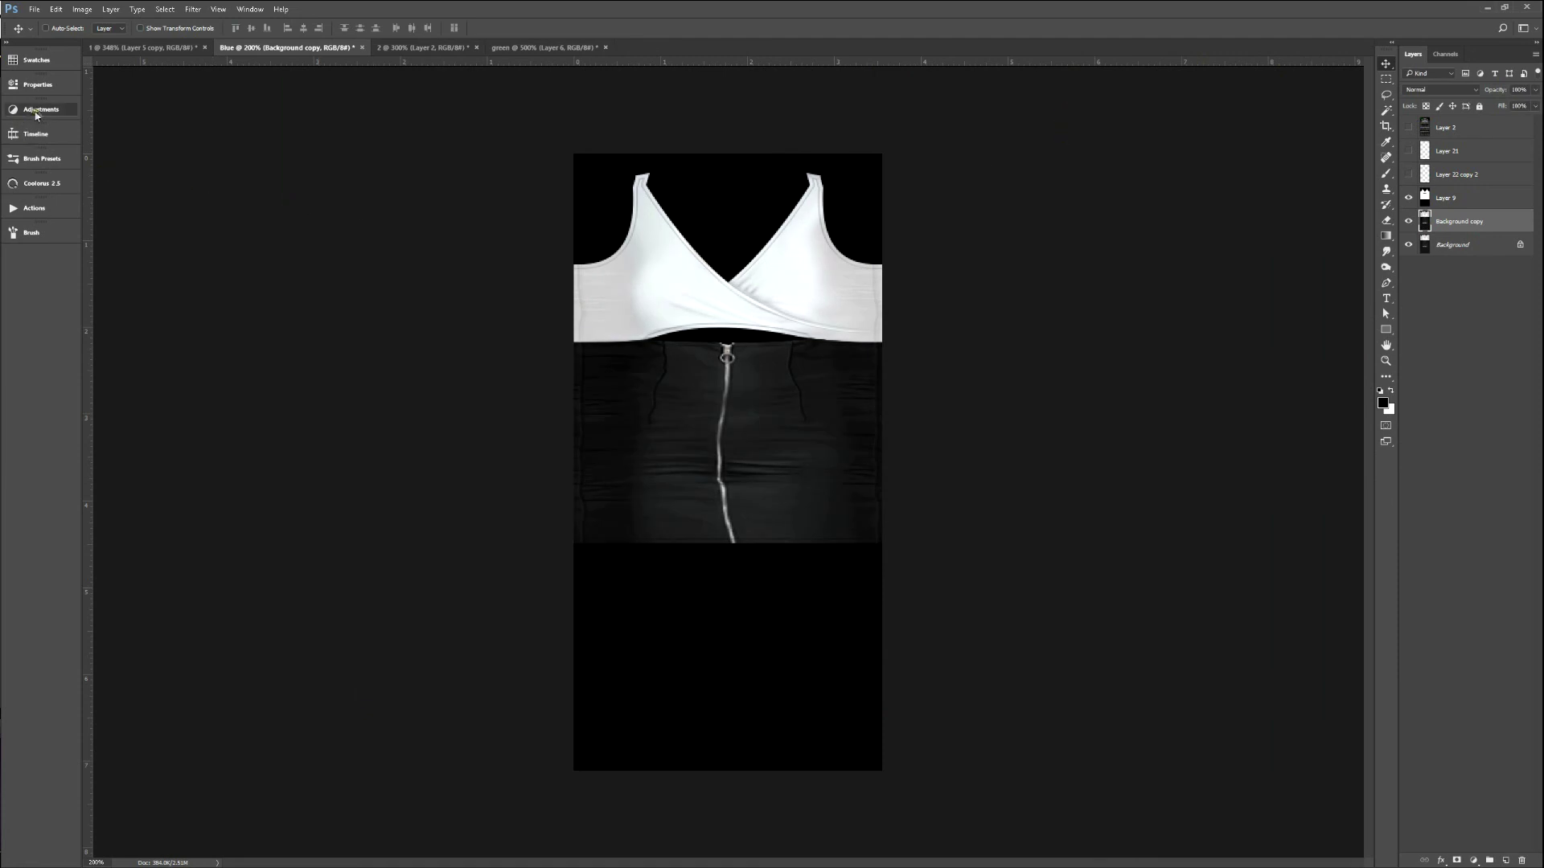
Add a Levels adjustment layer above Background copy, raise its black input level to darken the skirt, and update the exported texture.
click(36, 114)
click(132, 134)
drag(105, 202, 114, 204)
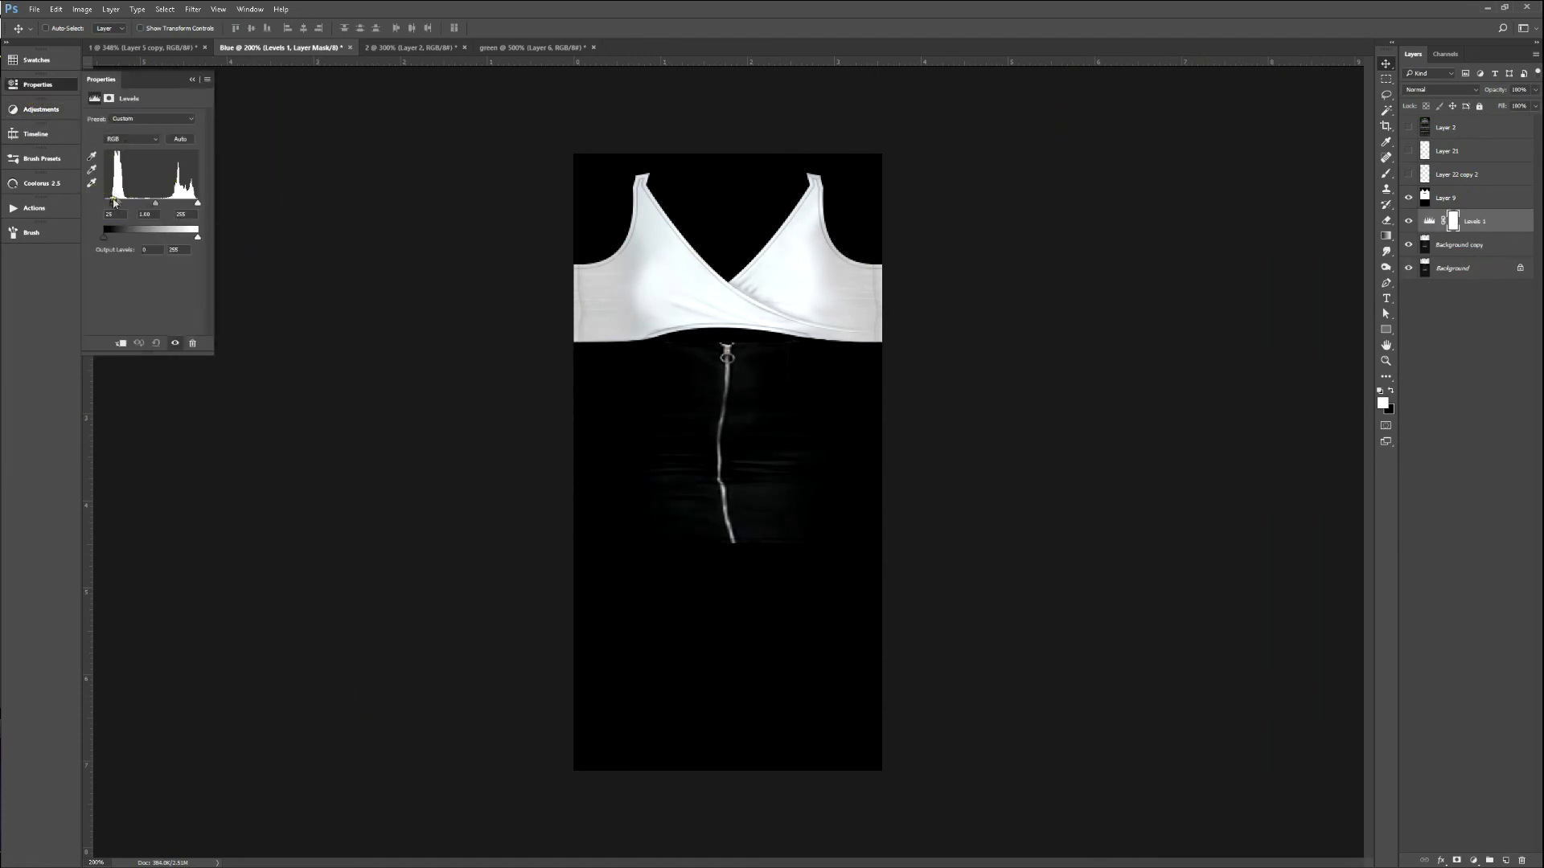
click(192, 79)
key(F2)
drag(607, 406, 510, 58)
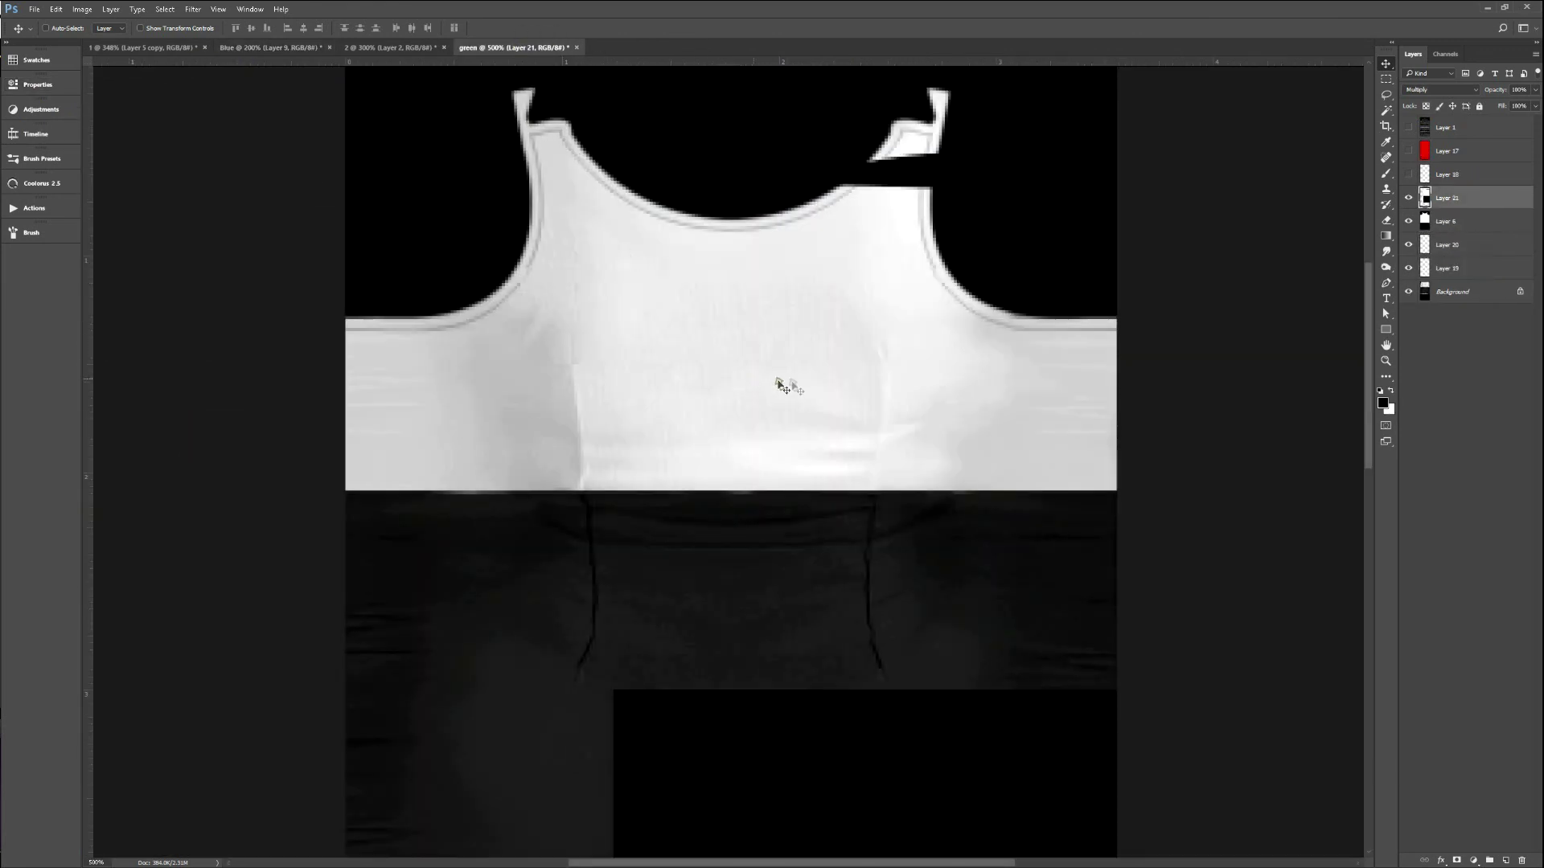
key(ctrl+alt+z)
click(292, 47)
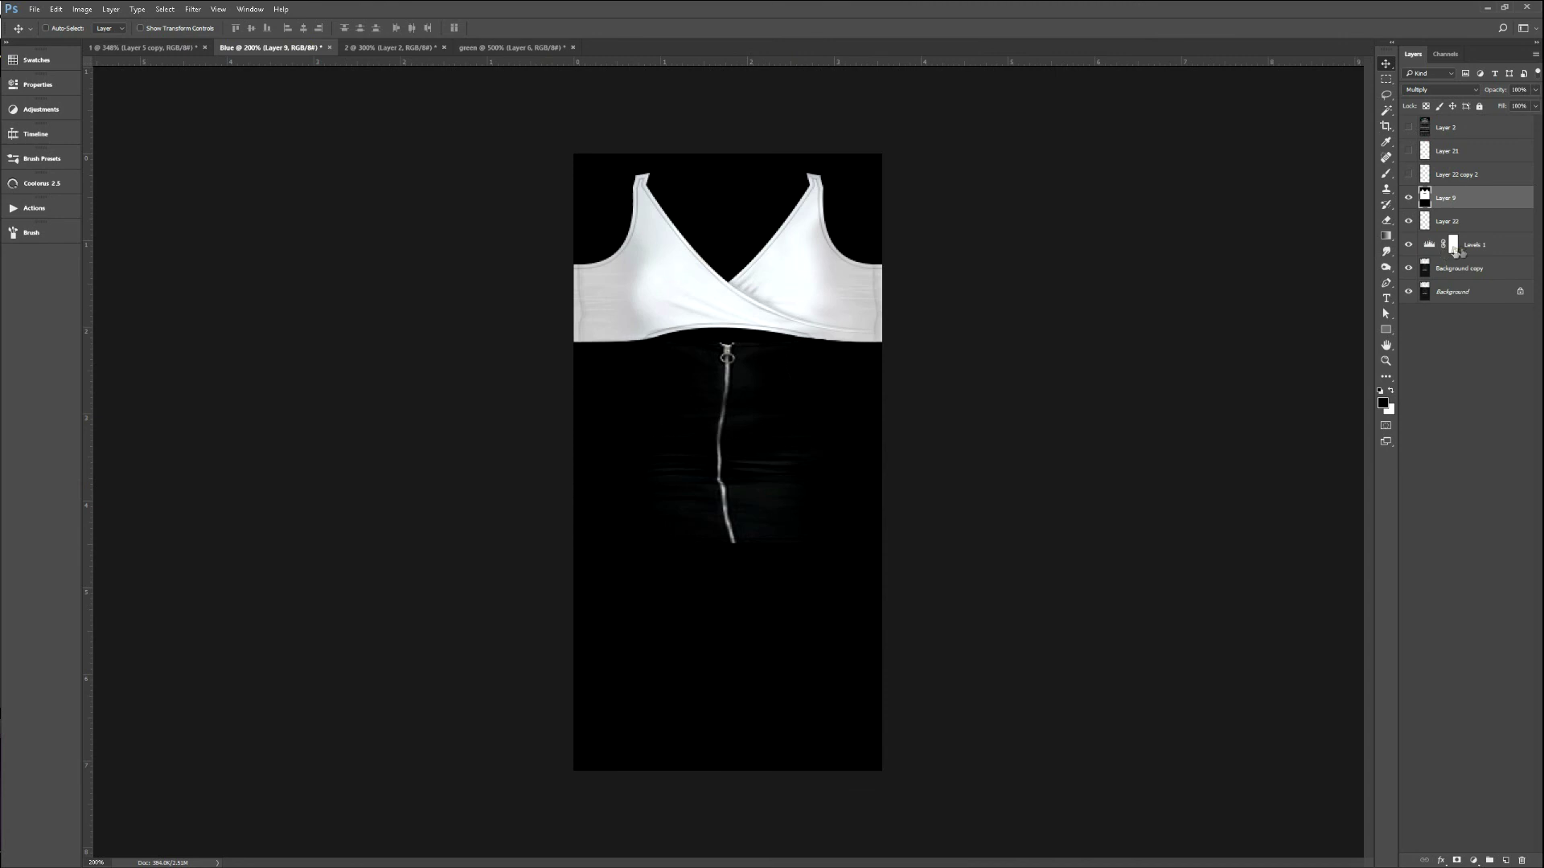
Copy the Levels 1 adjustment layer from Blue into the green document and update its exported texture.
click(1454, 251)
click(524, 47)
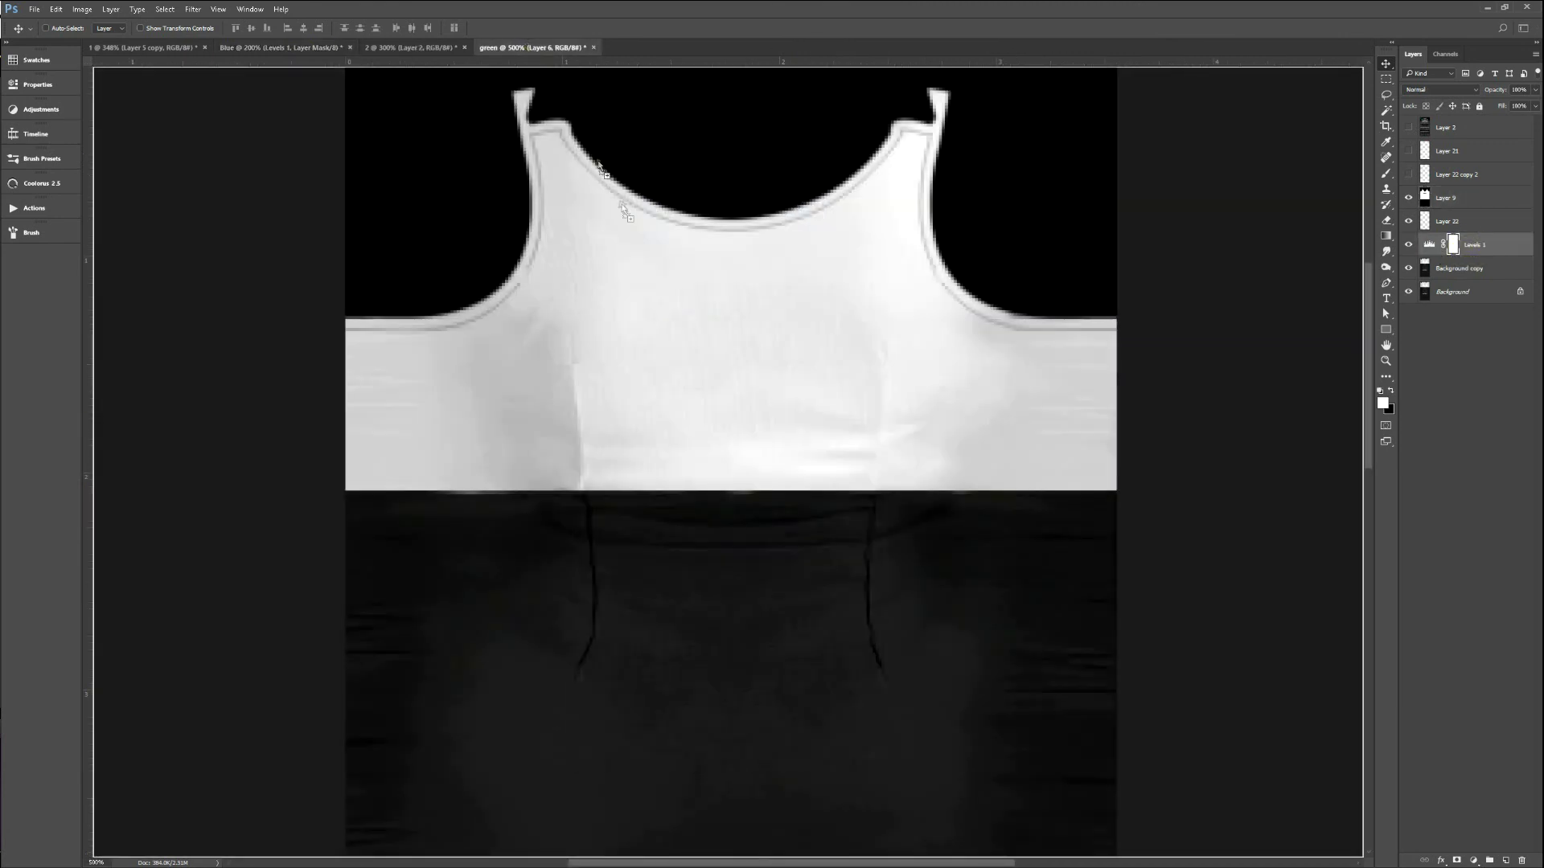
key(ctrl+minus)
key(F2)
Switch to IMVU, reload the textures and inspect the darkened skirt on the avatar from the back, side and front.
key(alt+Tab)
key(alt+Tab)
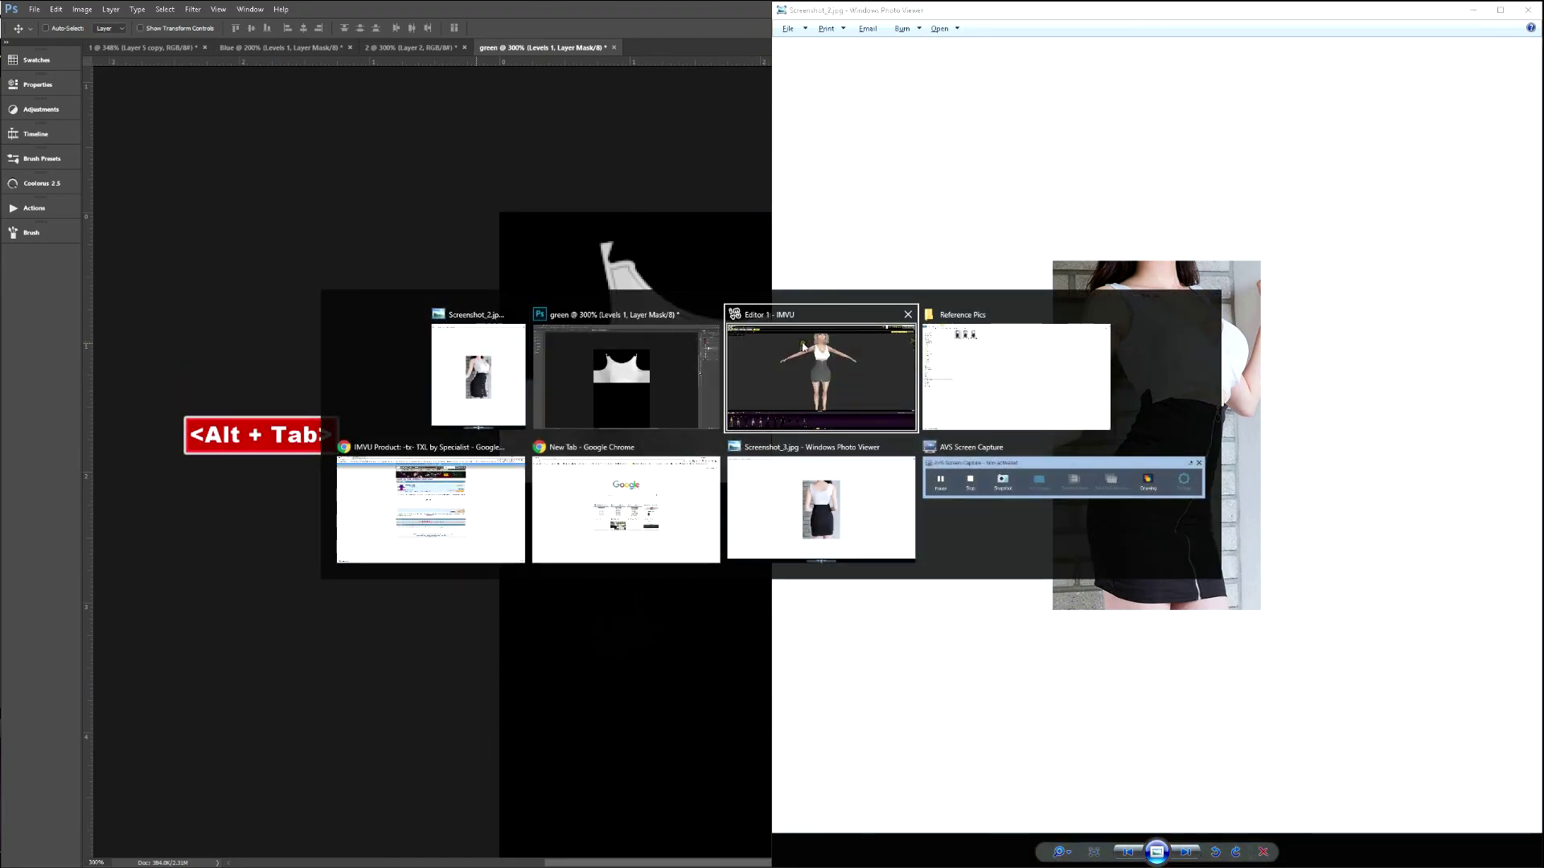
click(812, 344)
key(ctrl+a)
click(953, 379)
scroll(838, 364, down, 5)
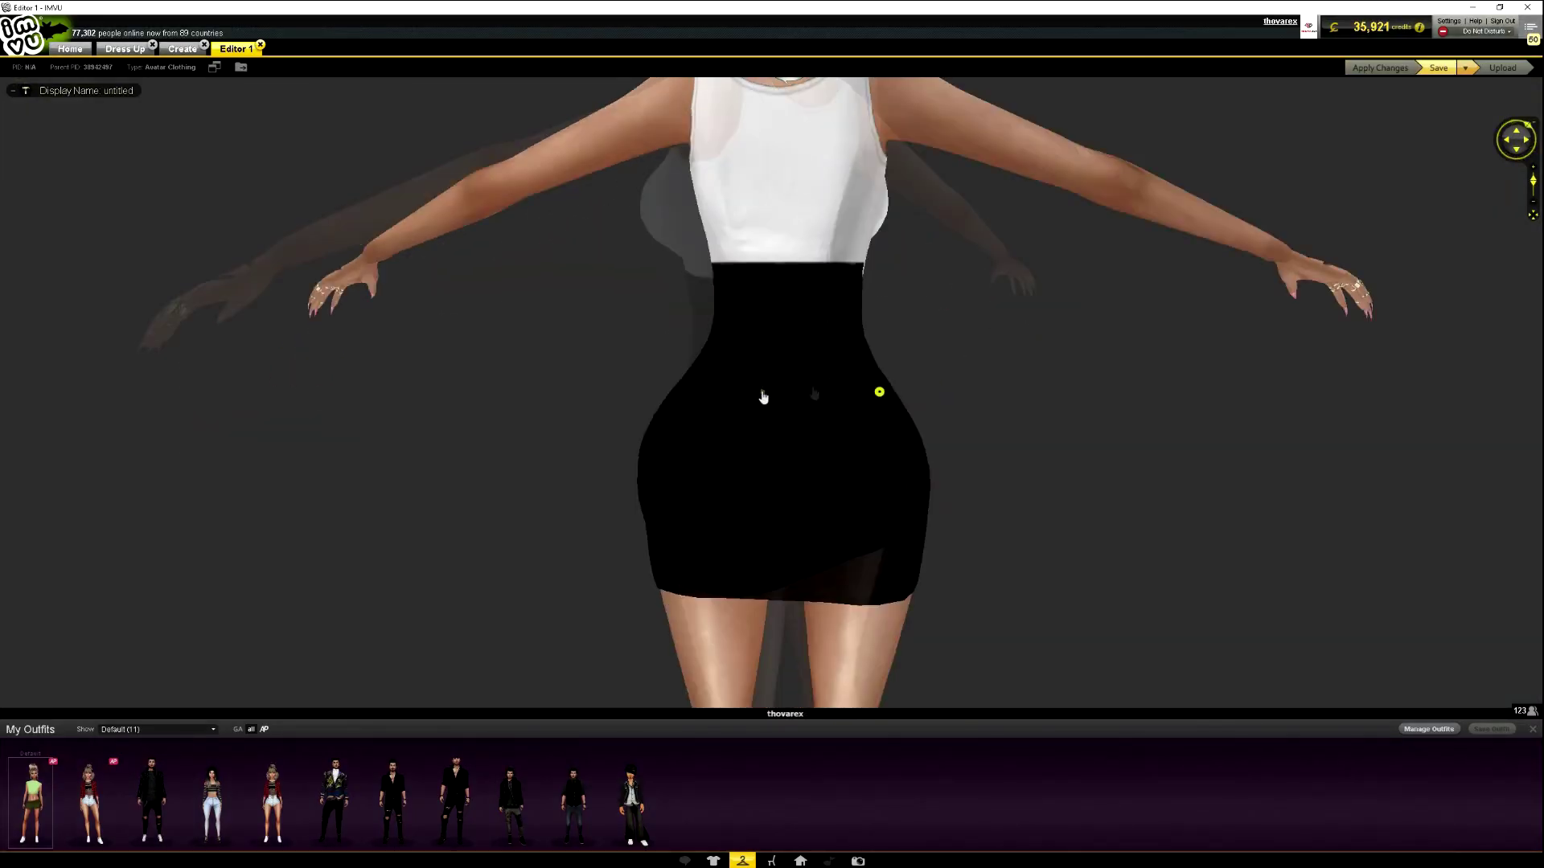
drag(836, 407, 1137, 427)
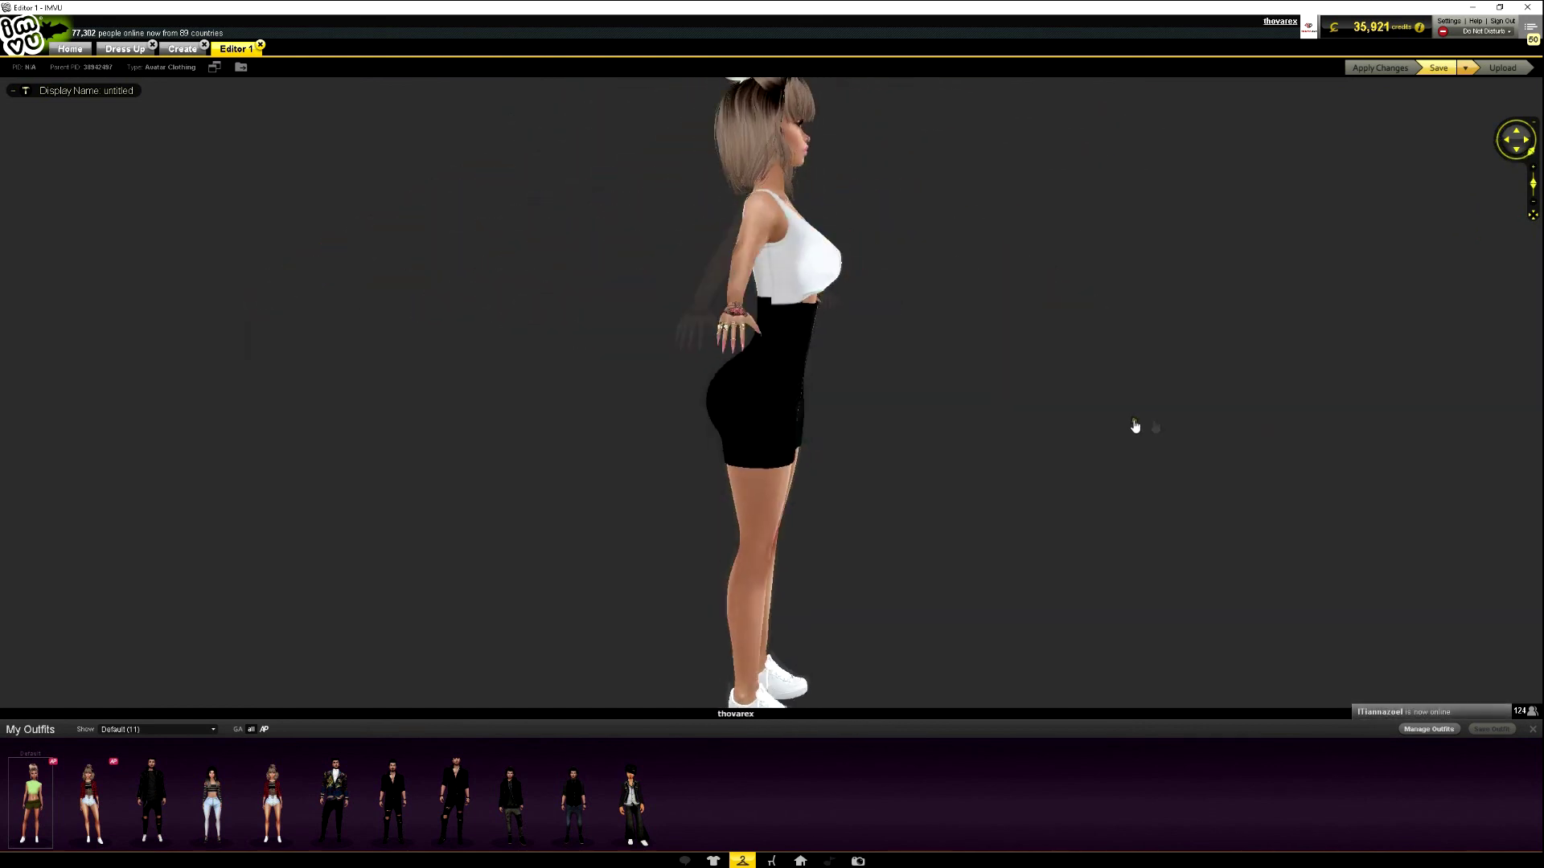
click(271, 846)
scroll(877, 332, up, 3)
drag(900, 303, 896, 345)
scroll(858, 352, up, 2)
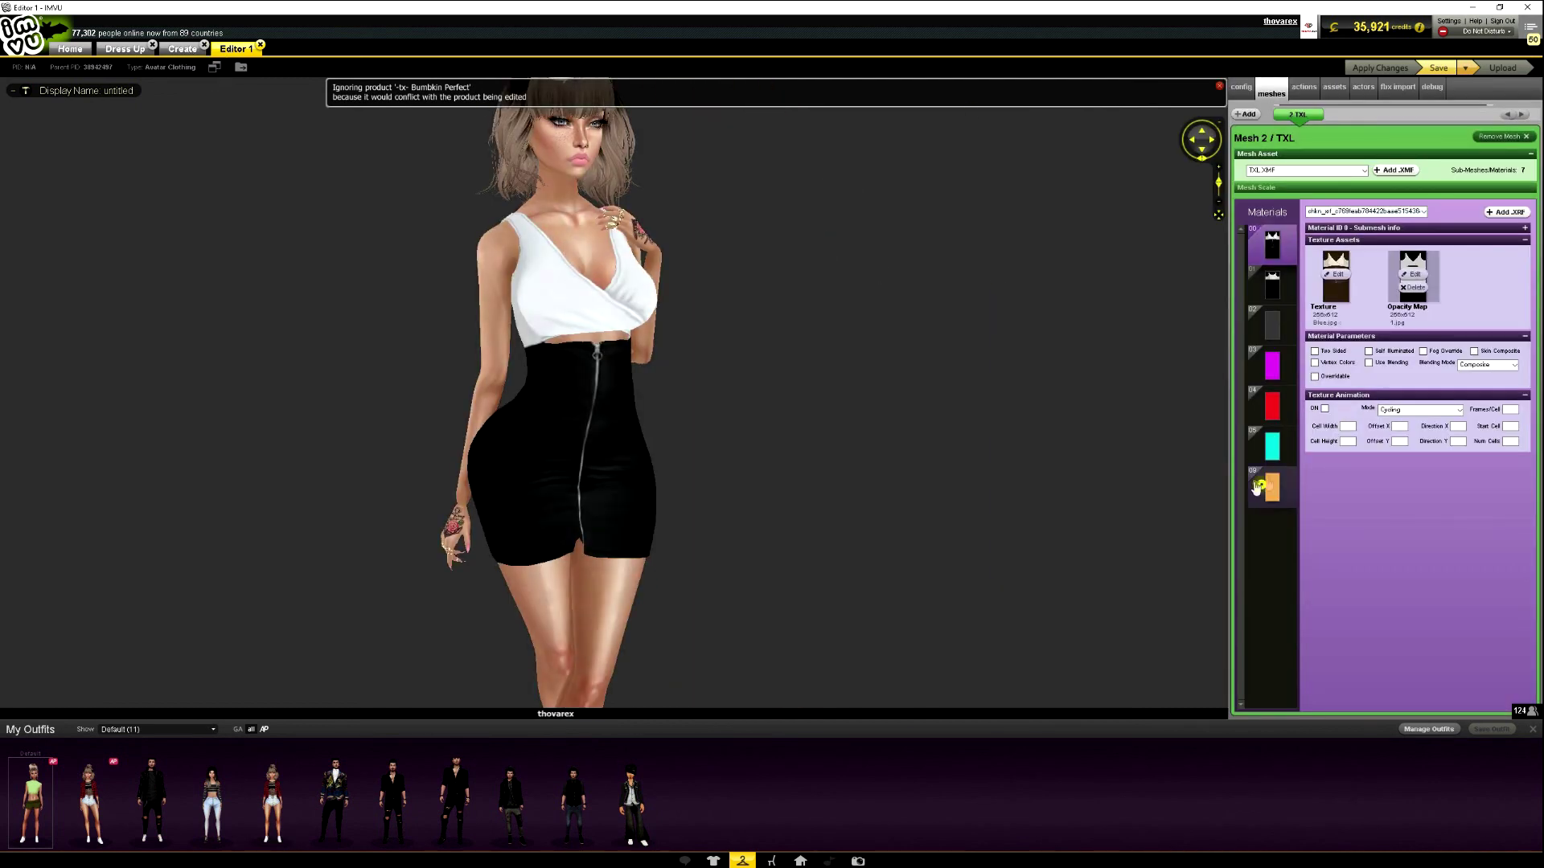
Replace the last material's opacity map with 9op.jpg from the TextureFiles folder inside AAIMVUWORK.
click(1411, 275)
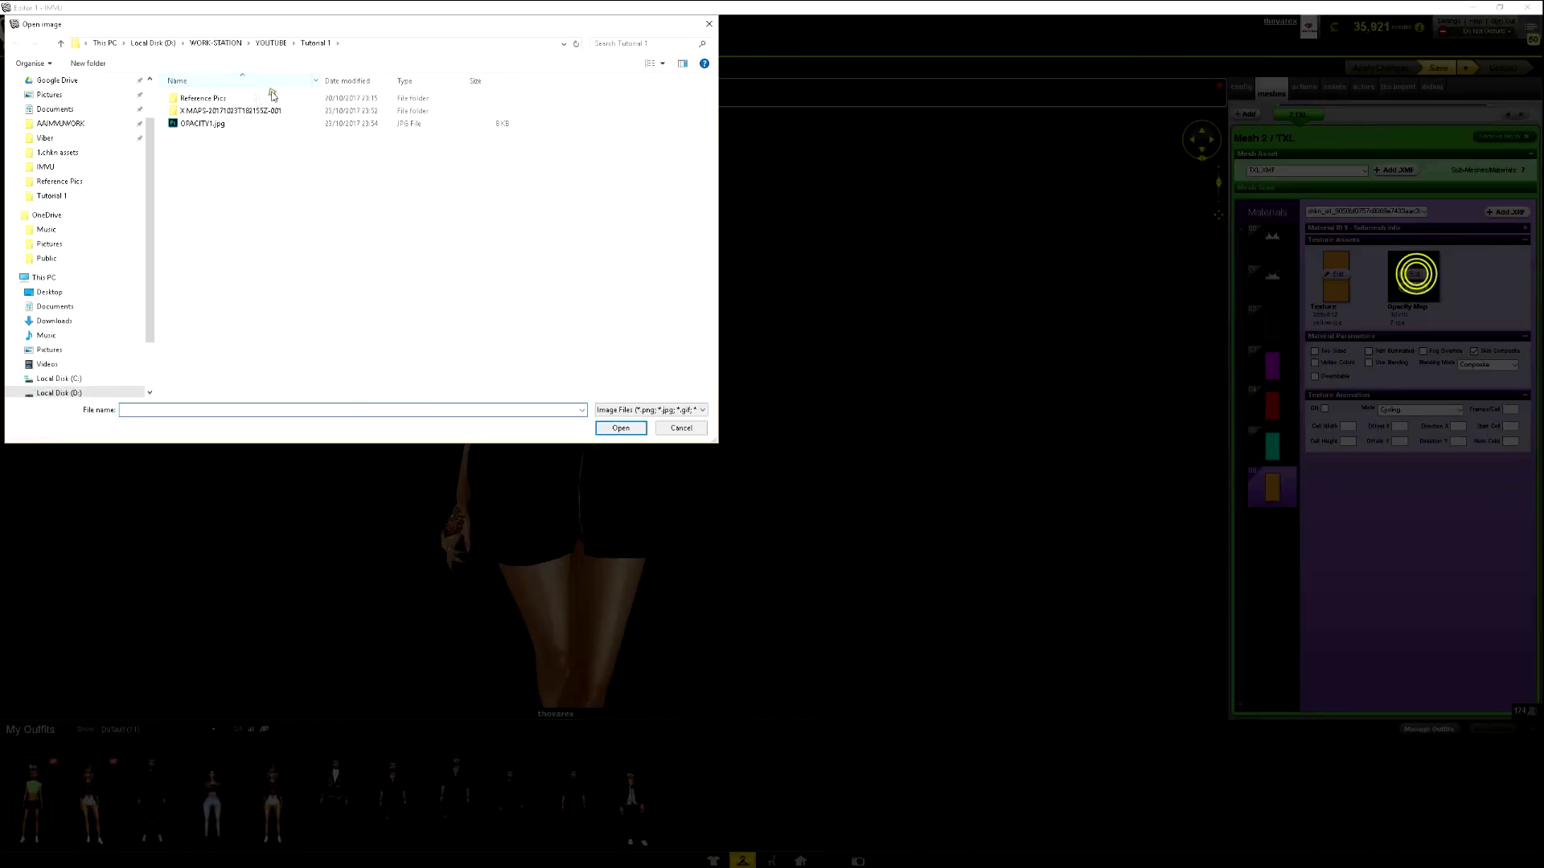
click(228, 42)
click(60, 123)
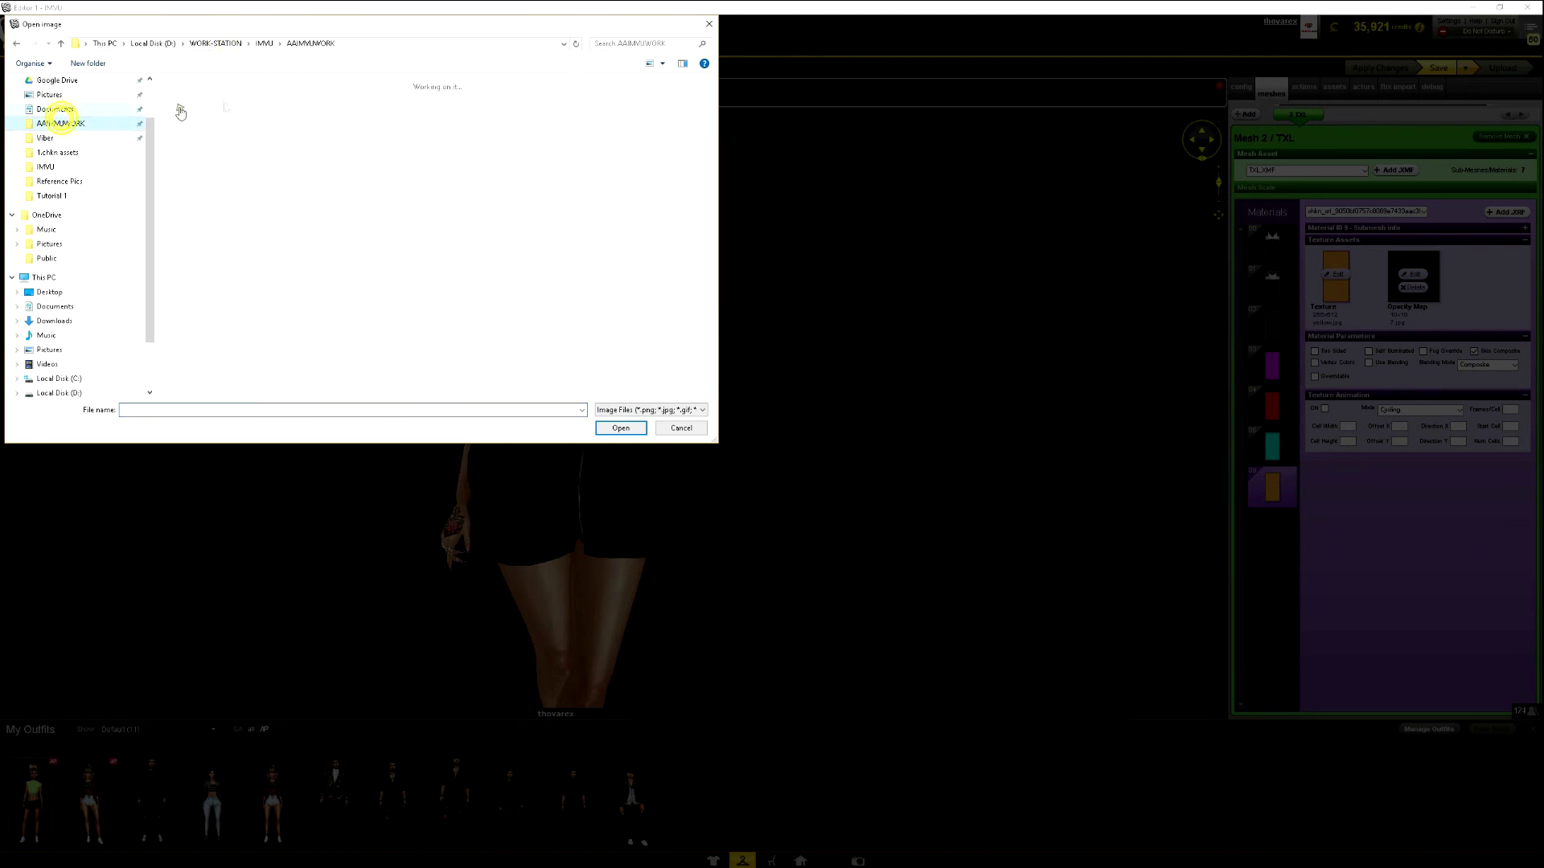
double_click(343, 110)
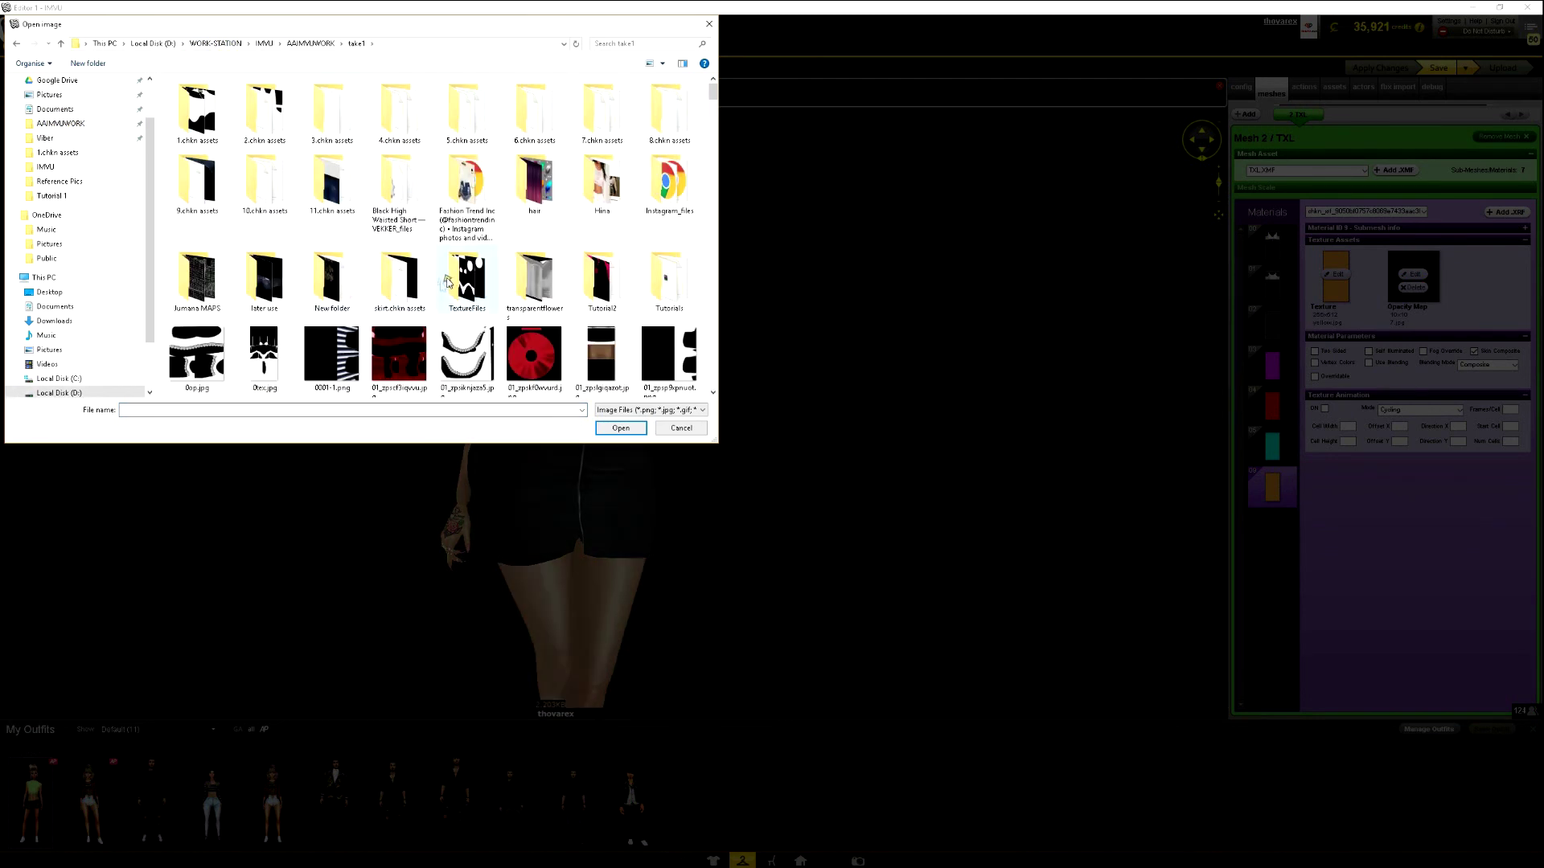
double_click(425, 285)
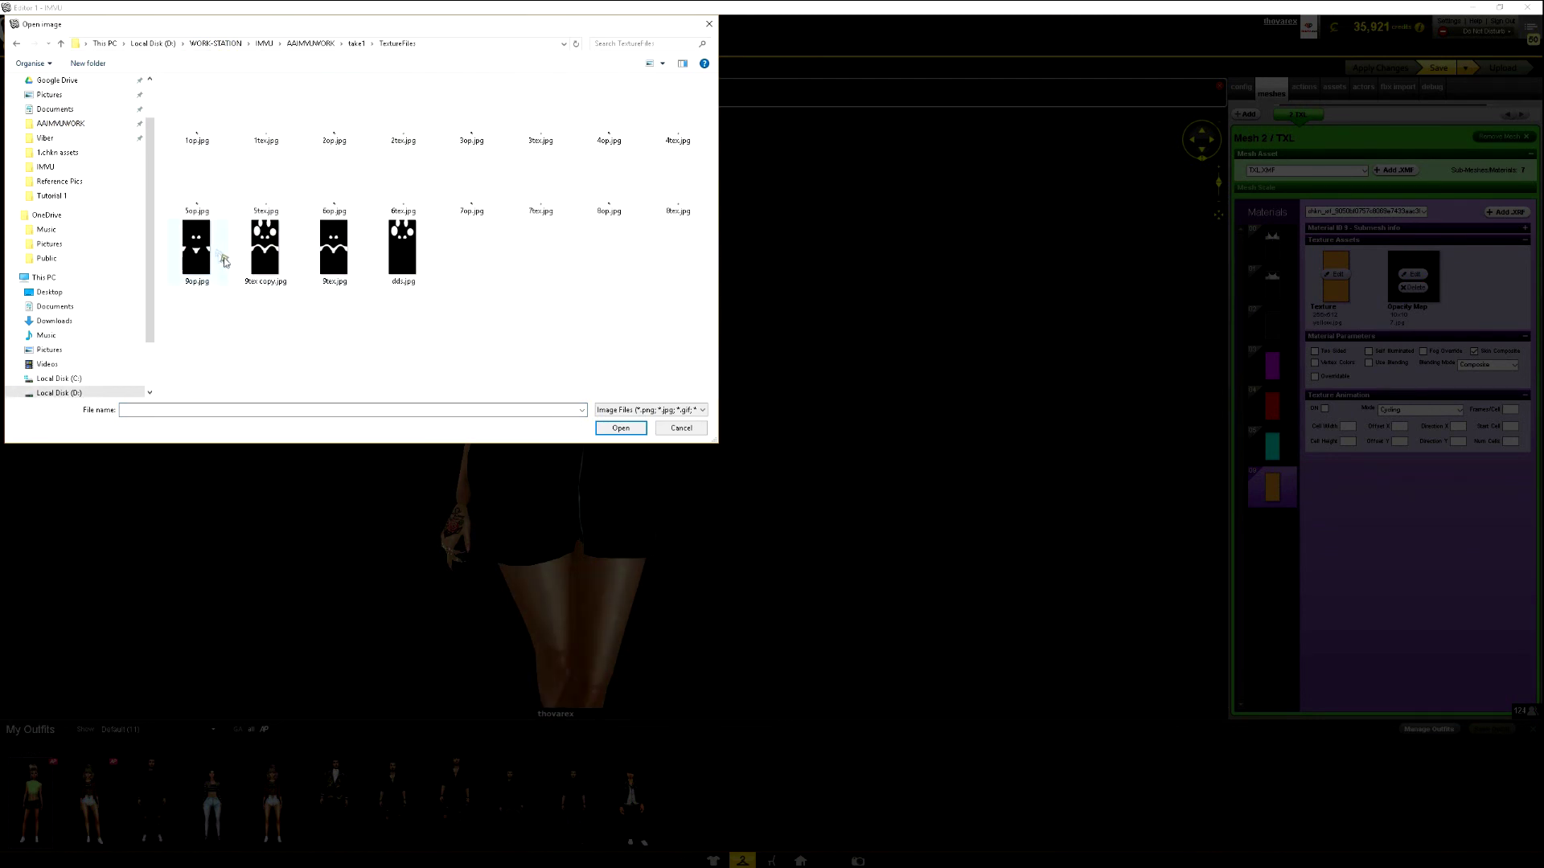
double_click(219, 251)
Replace the last material's texture with a black image from the AAIMVUWORK folder, apply the changes and inspect the avatar.
click(1329, 279)
click(328, 43)
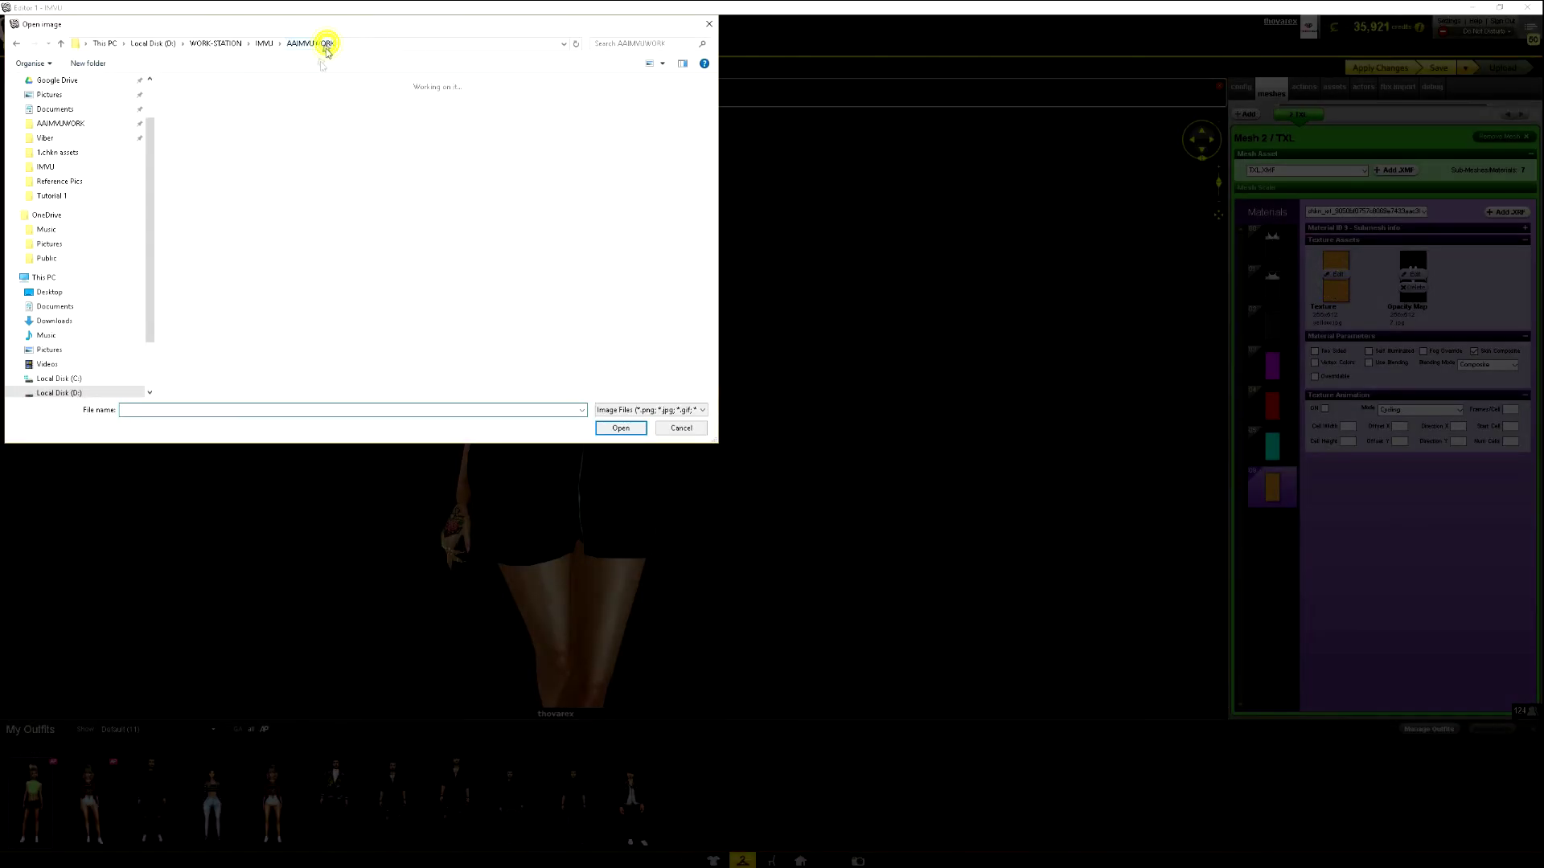
double_click(202, 166)
click(1380, 68)
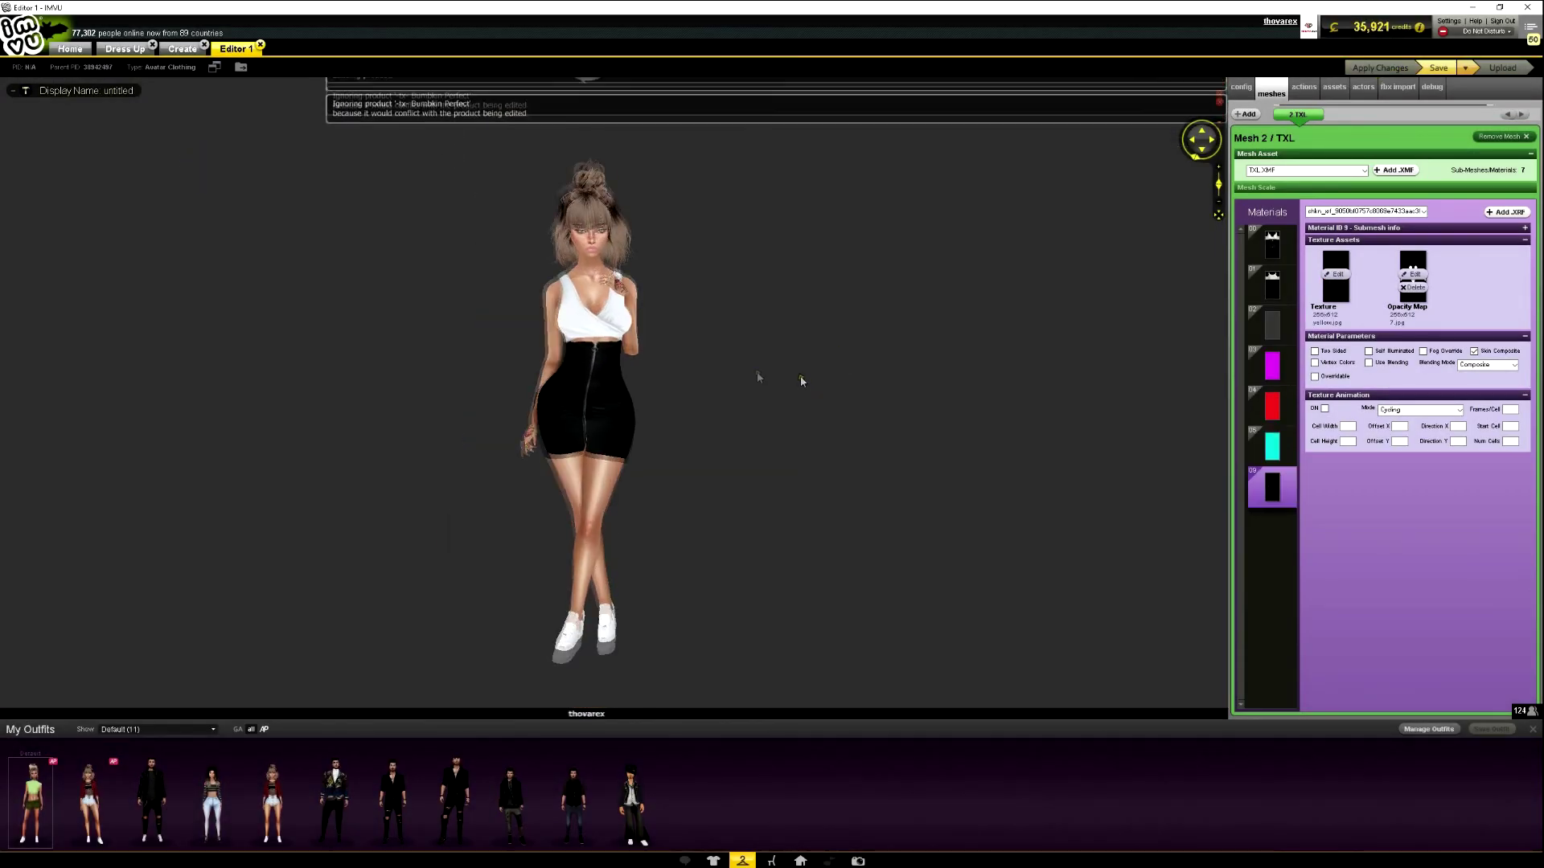
drag(793, 348, 858, 389)
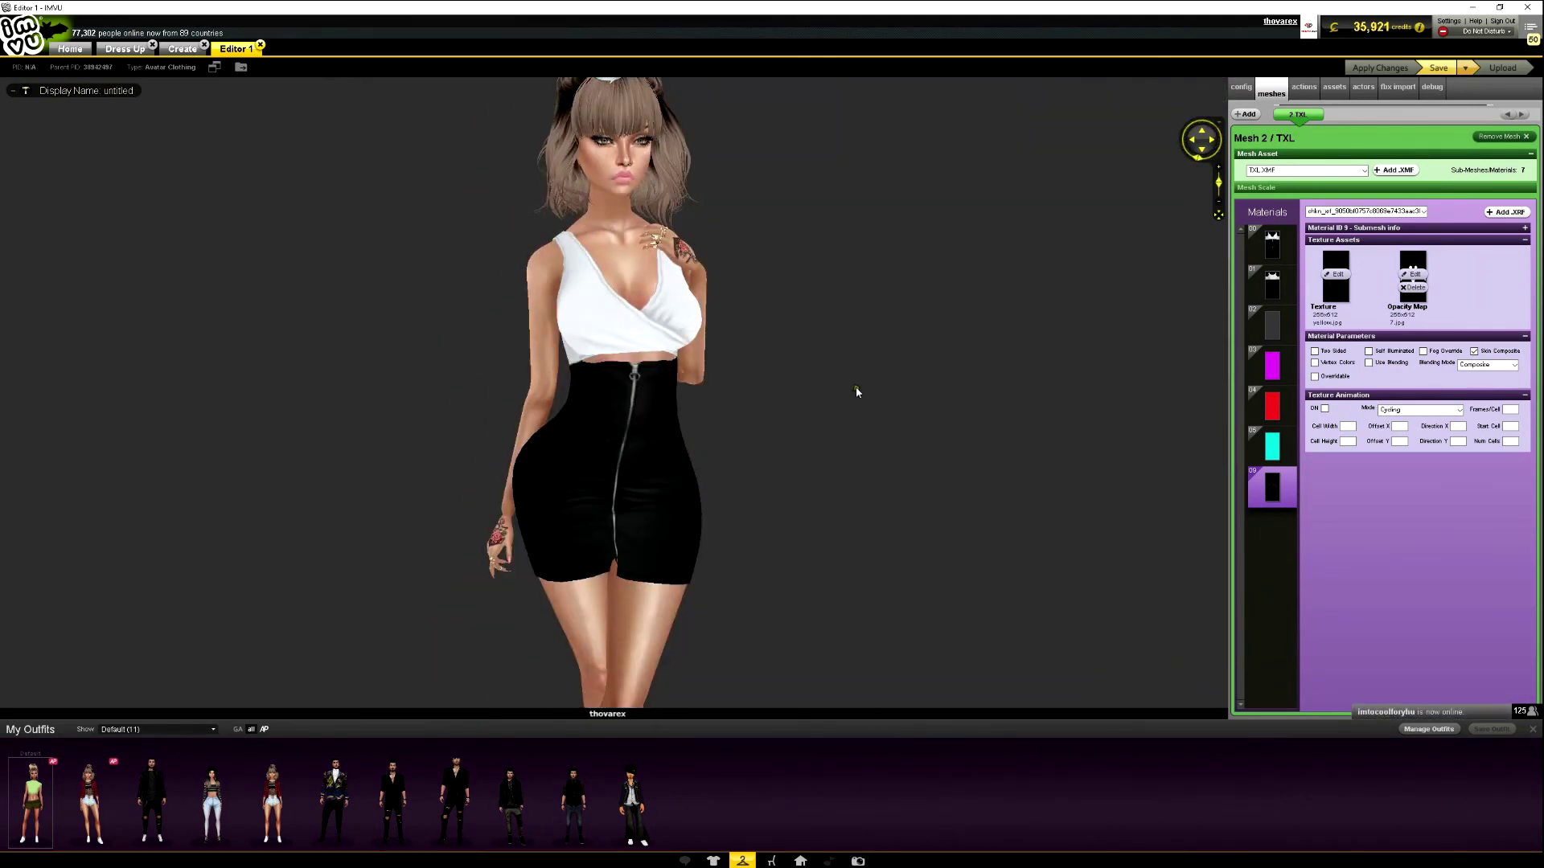
drag(857, 392, 938, 354)
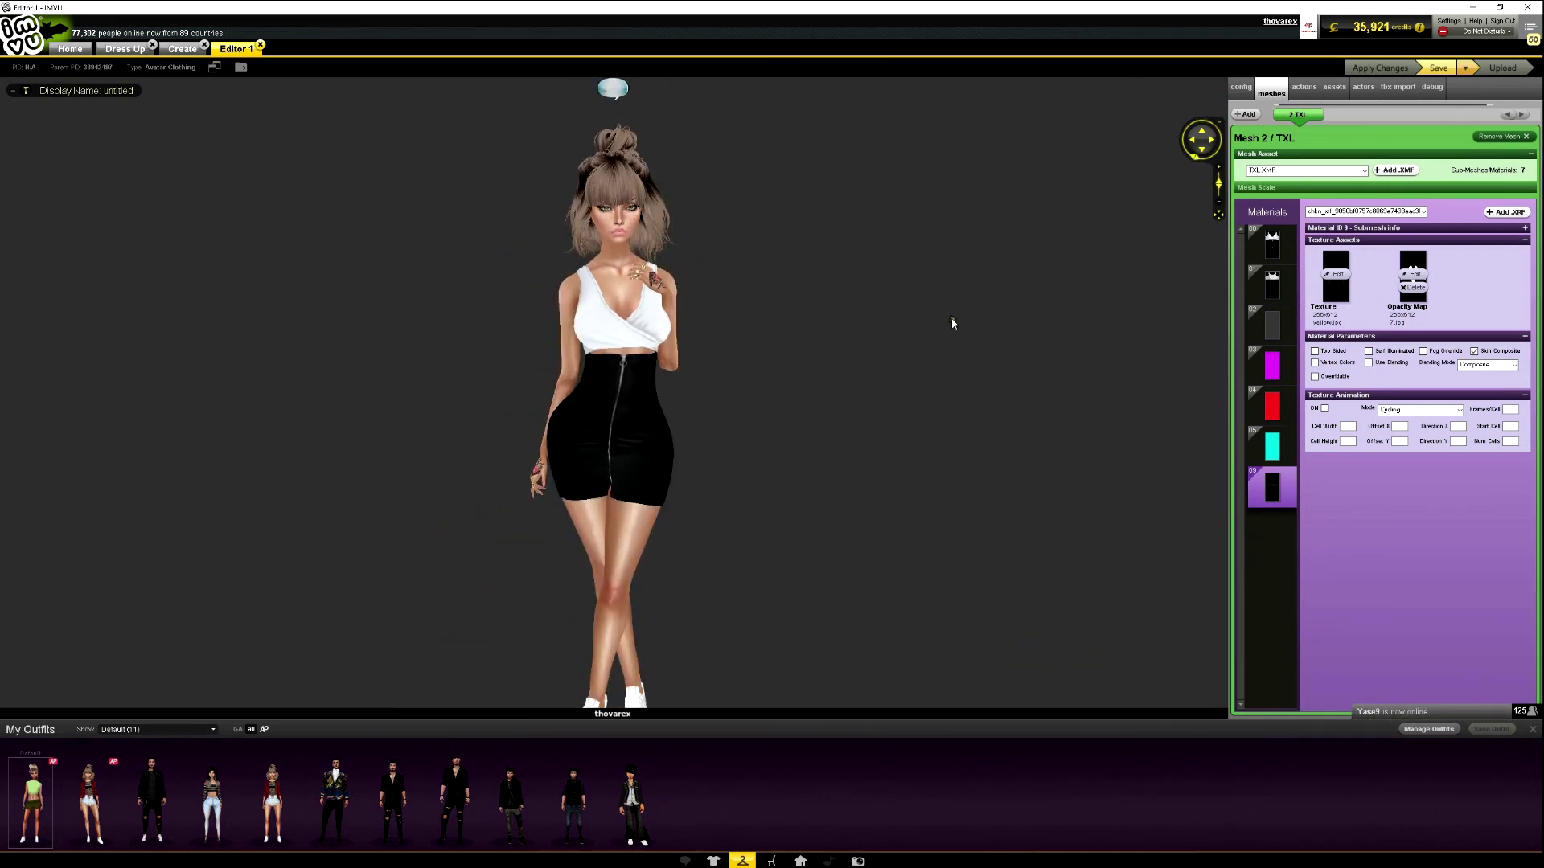